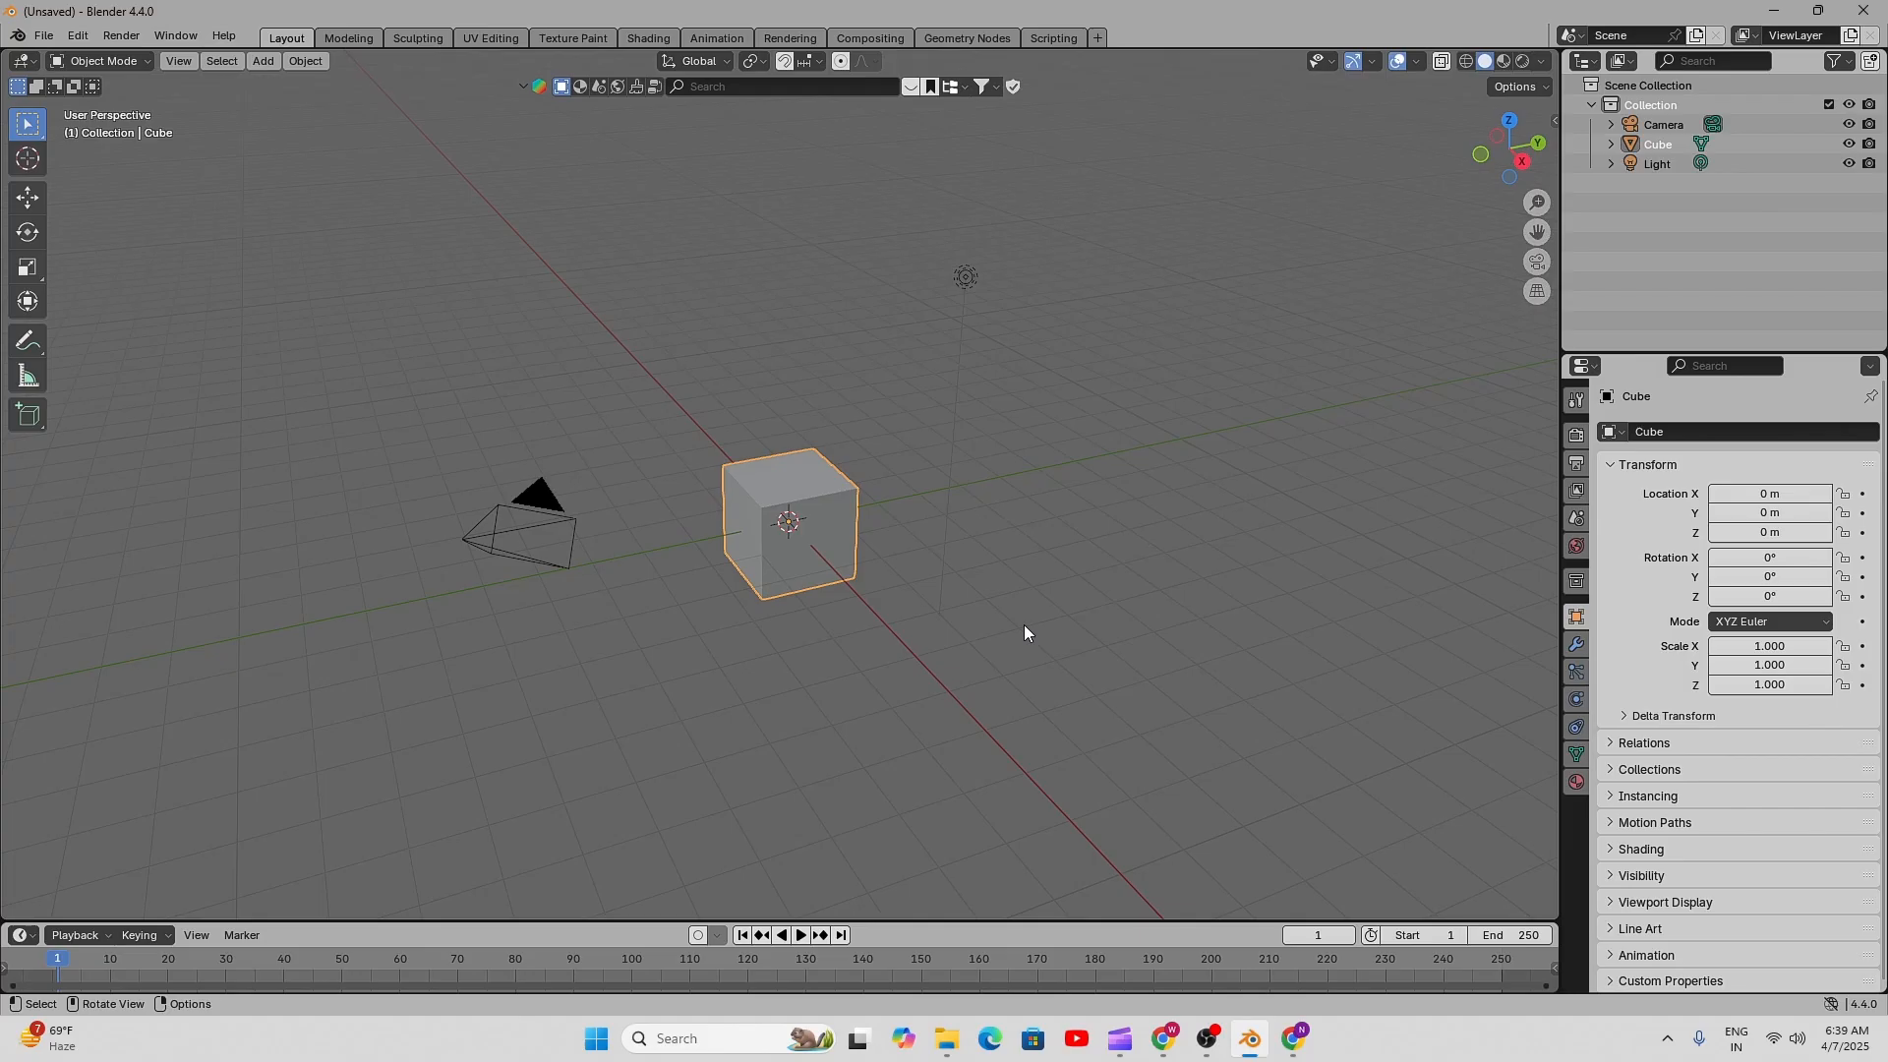
- Switch to Chrome and show the image results of the brick texture search
middle_drag(922, 539, 867, 509)
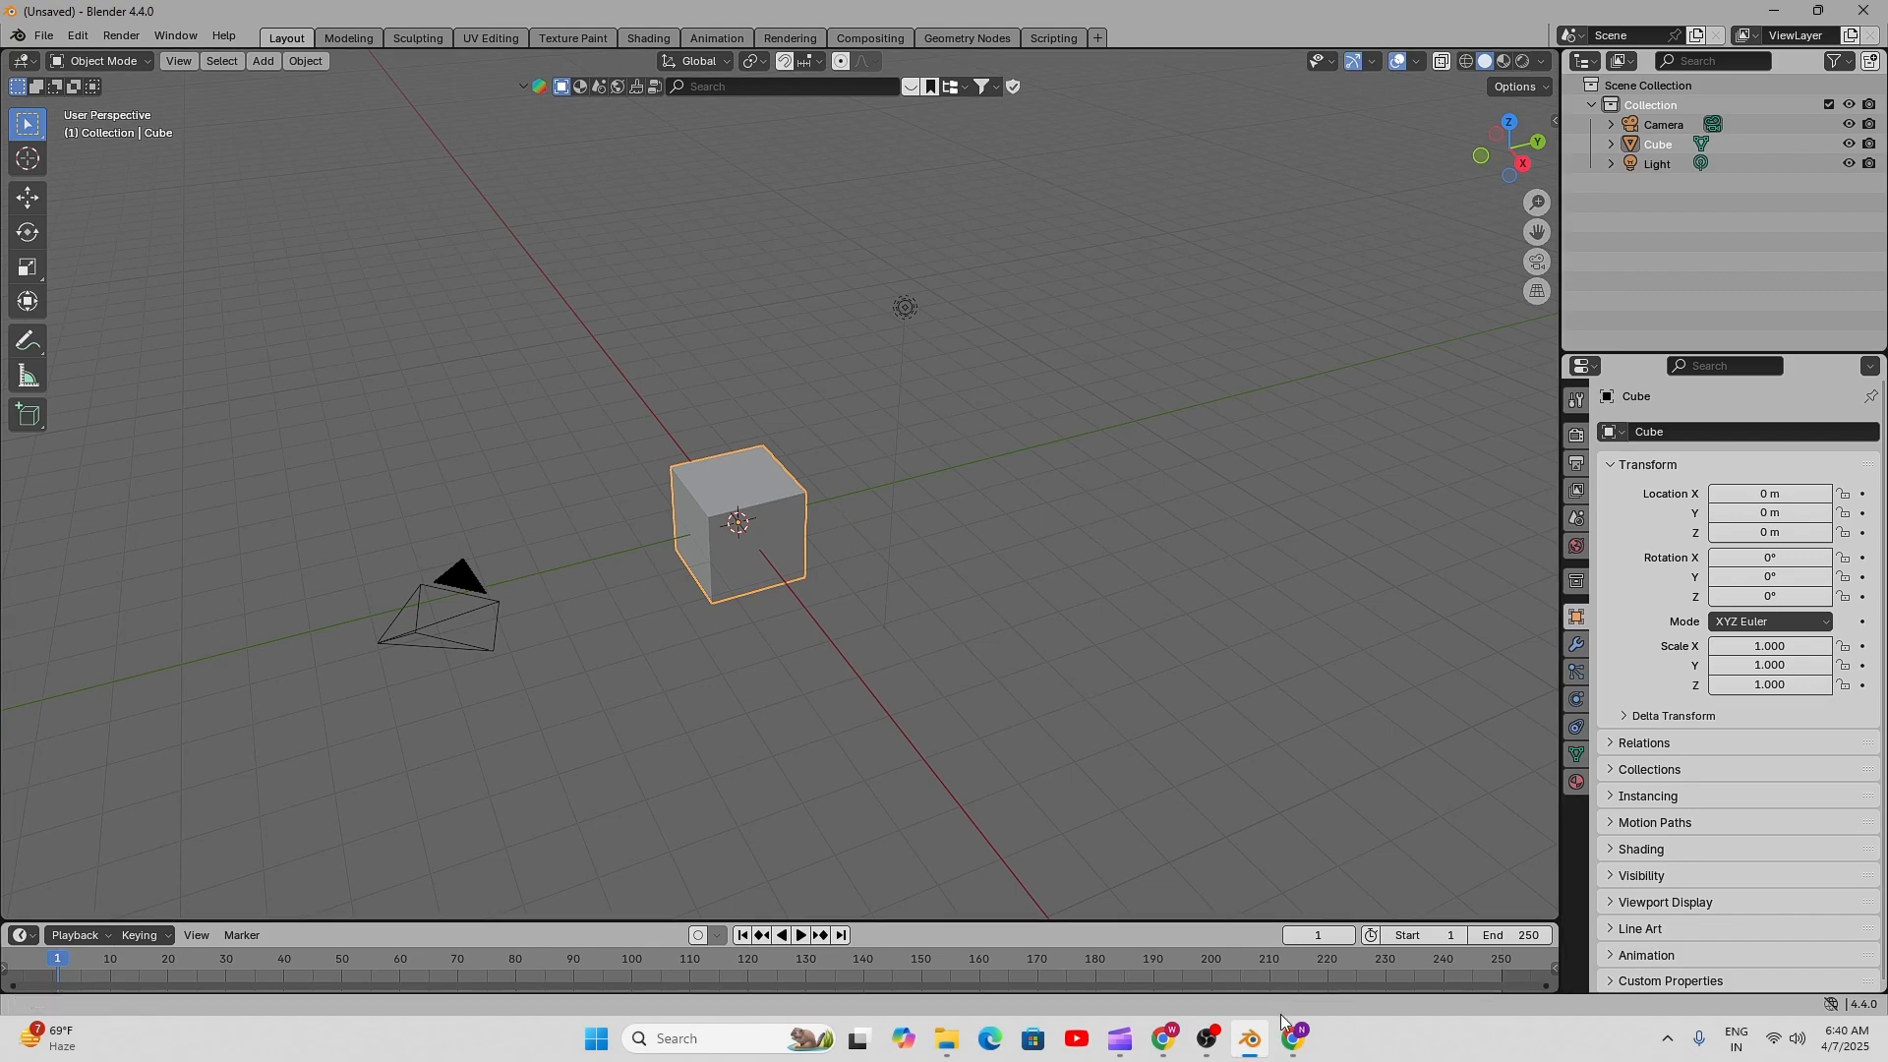
mouse_move(1292, 1040)
click(1402, 939)
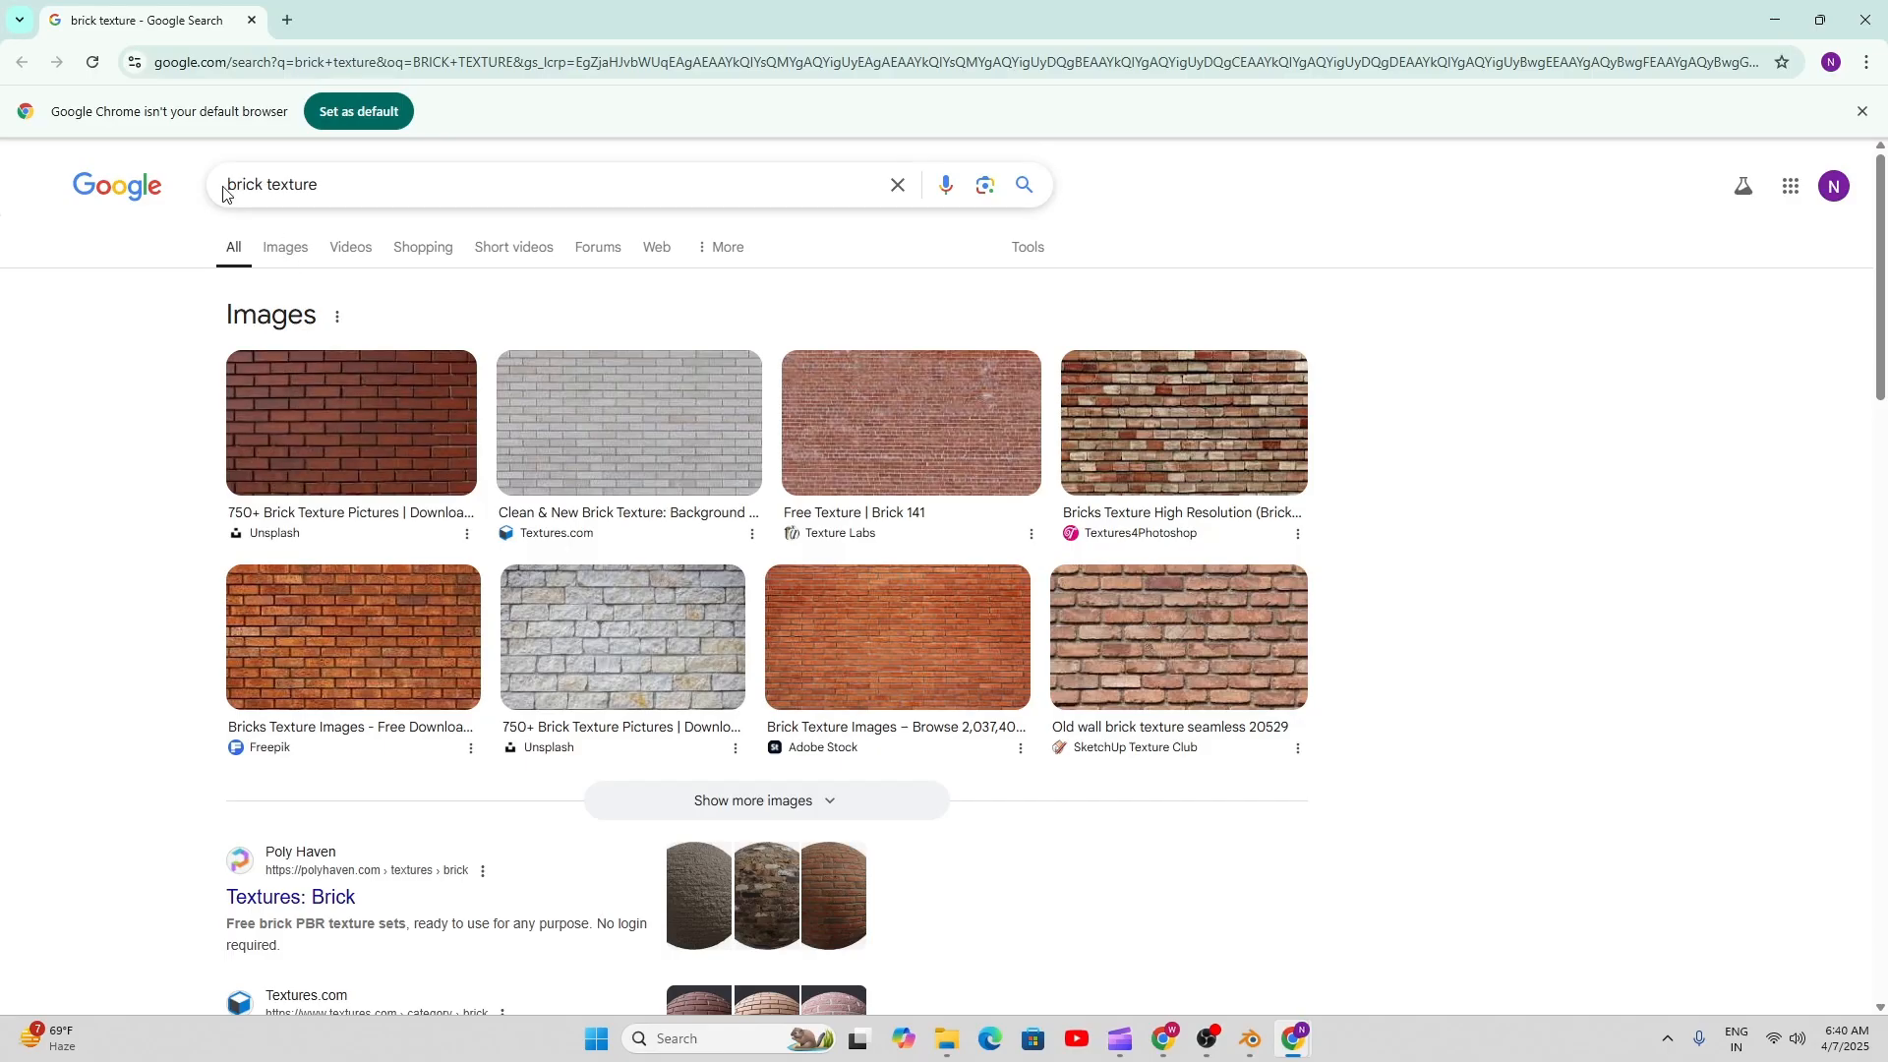
click(279, 254)
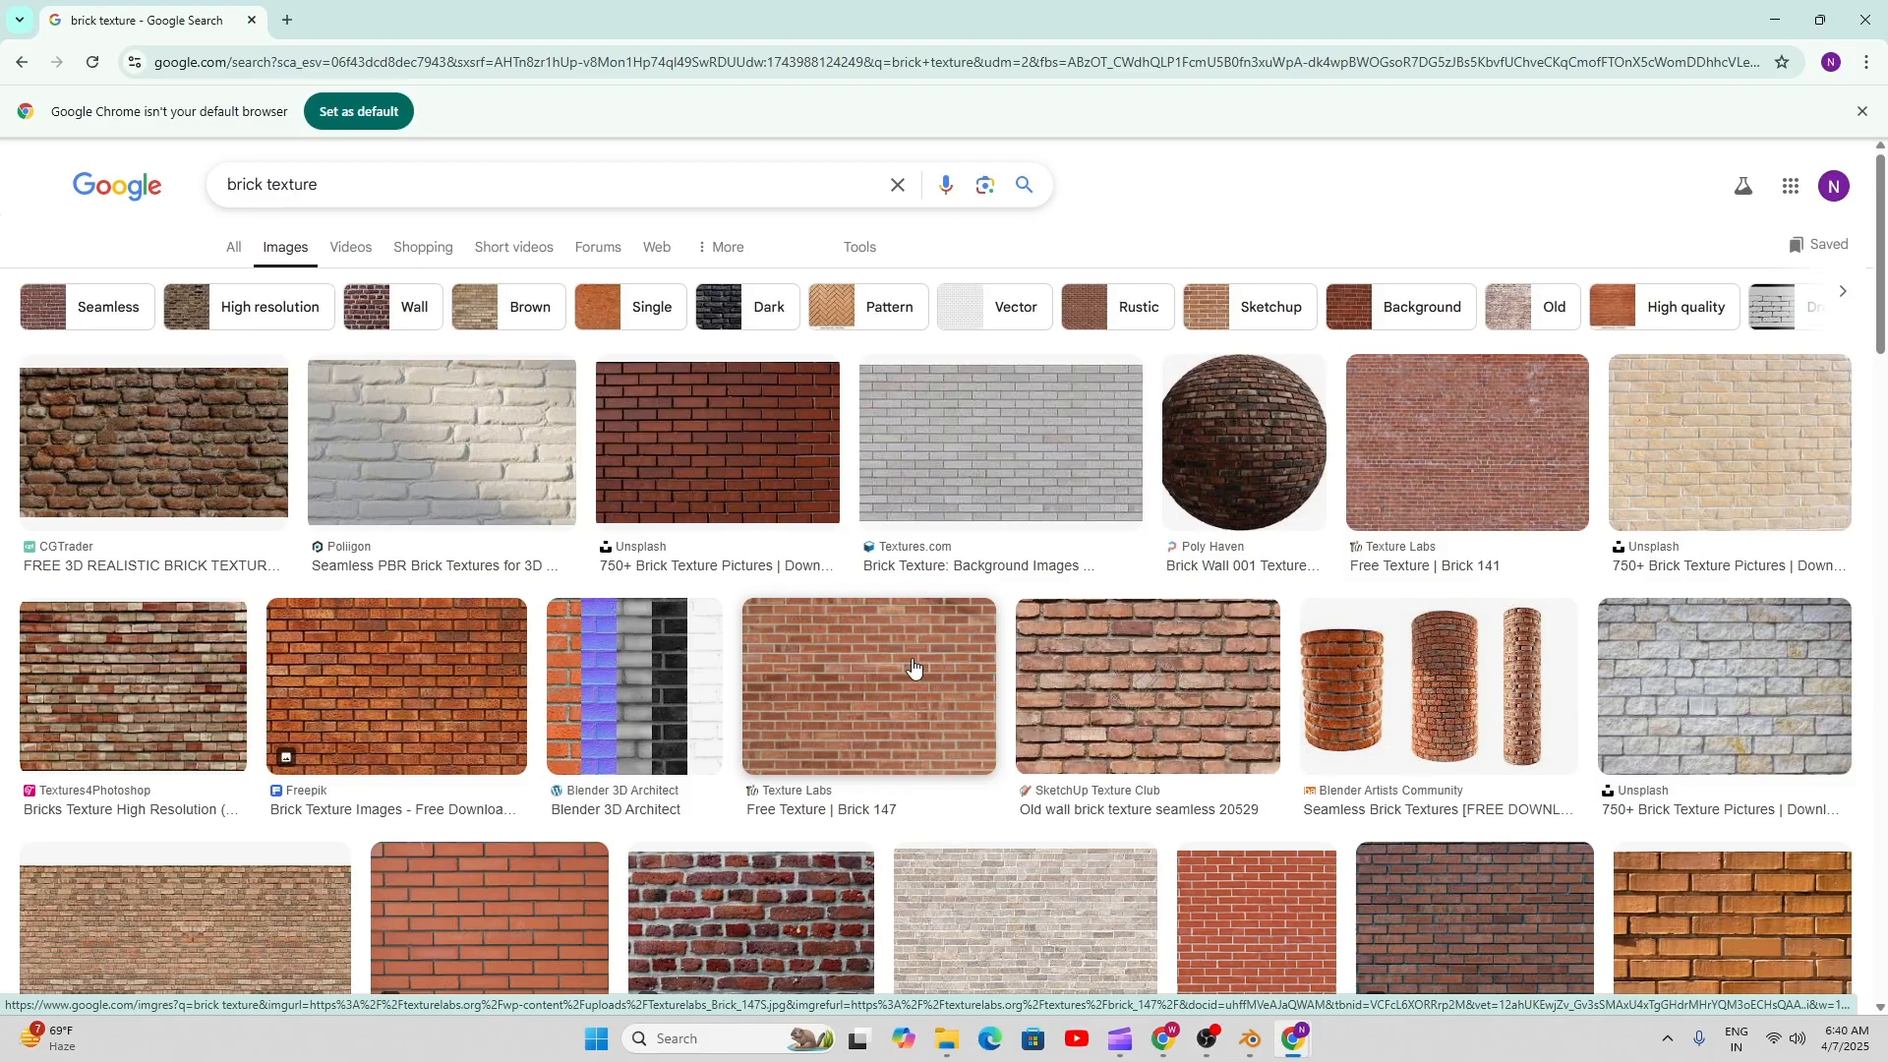
- Open the Poliigon website in a new browser tab and search its asset library for bricks
click(287, 22)
click(332, 64)
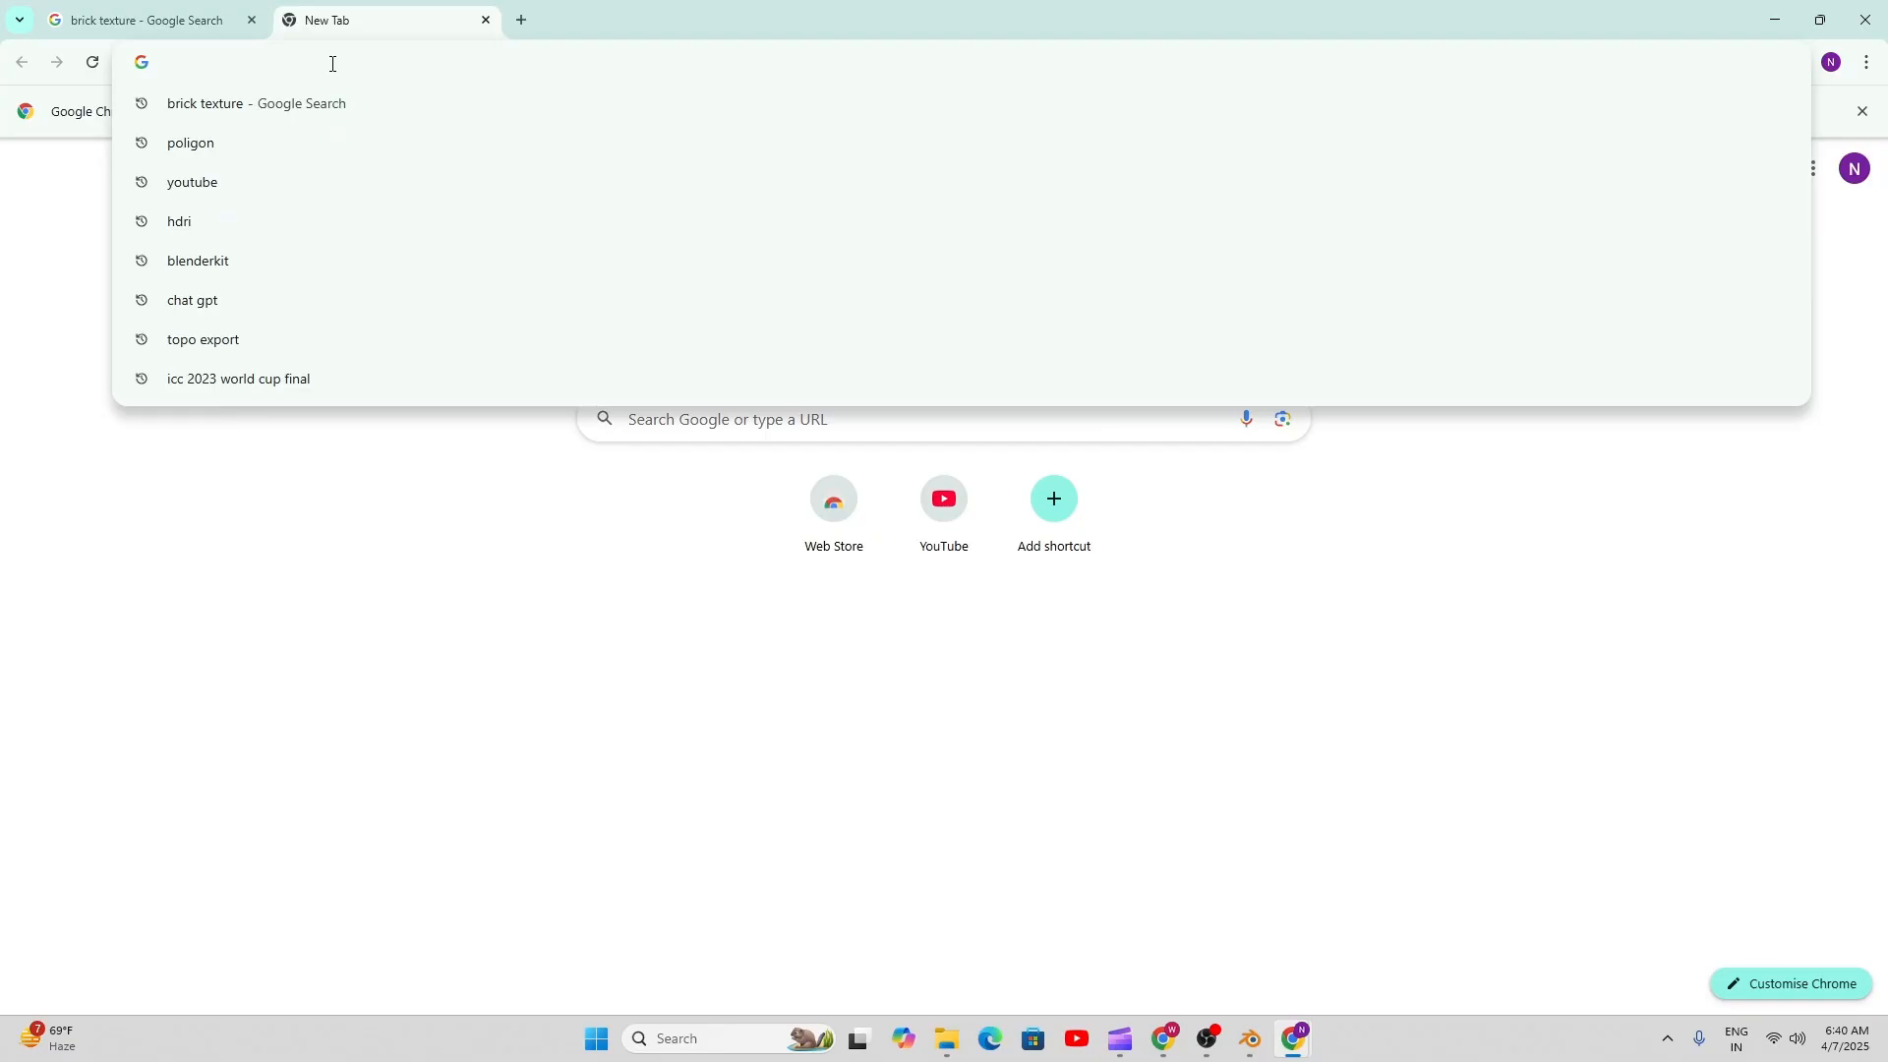
click(202, 143)
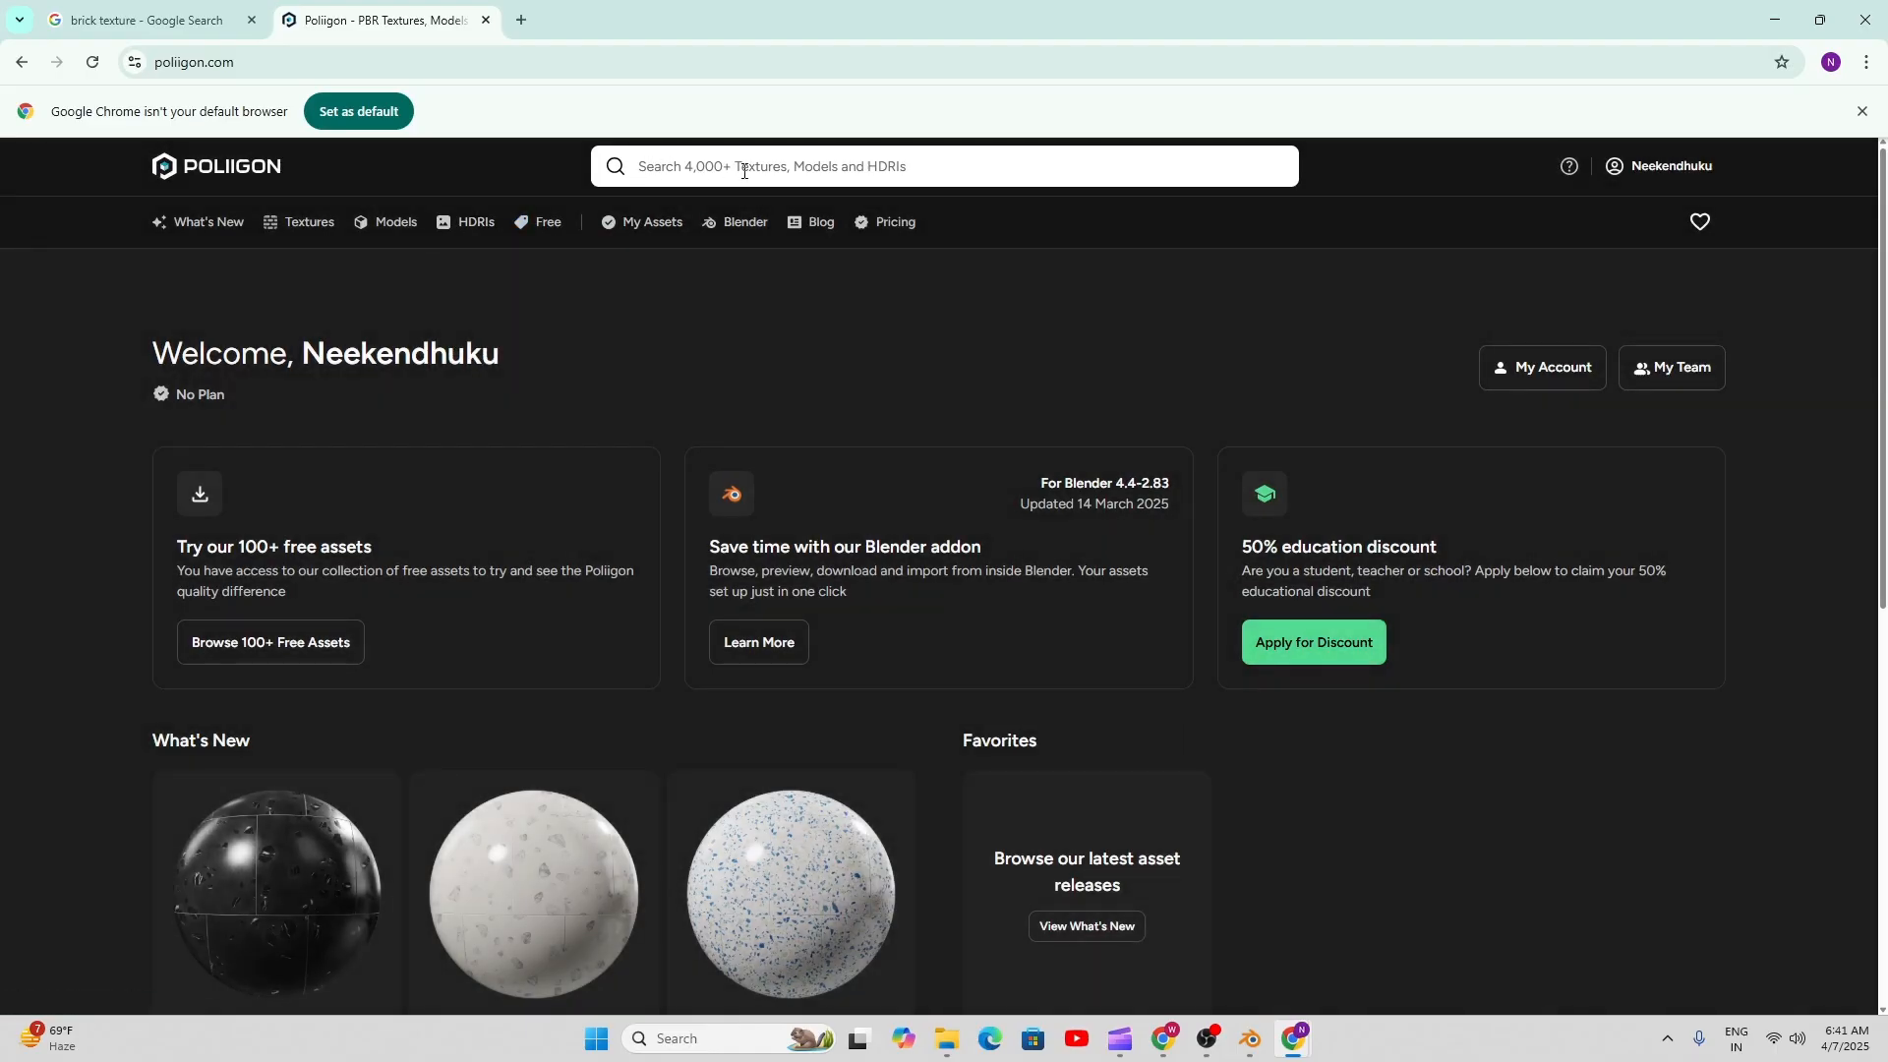
click(745, 169)
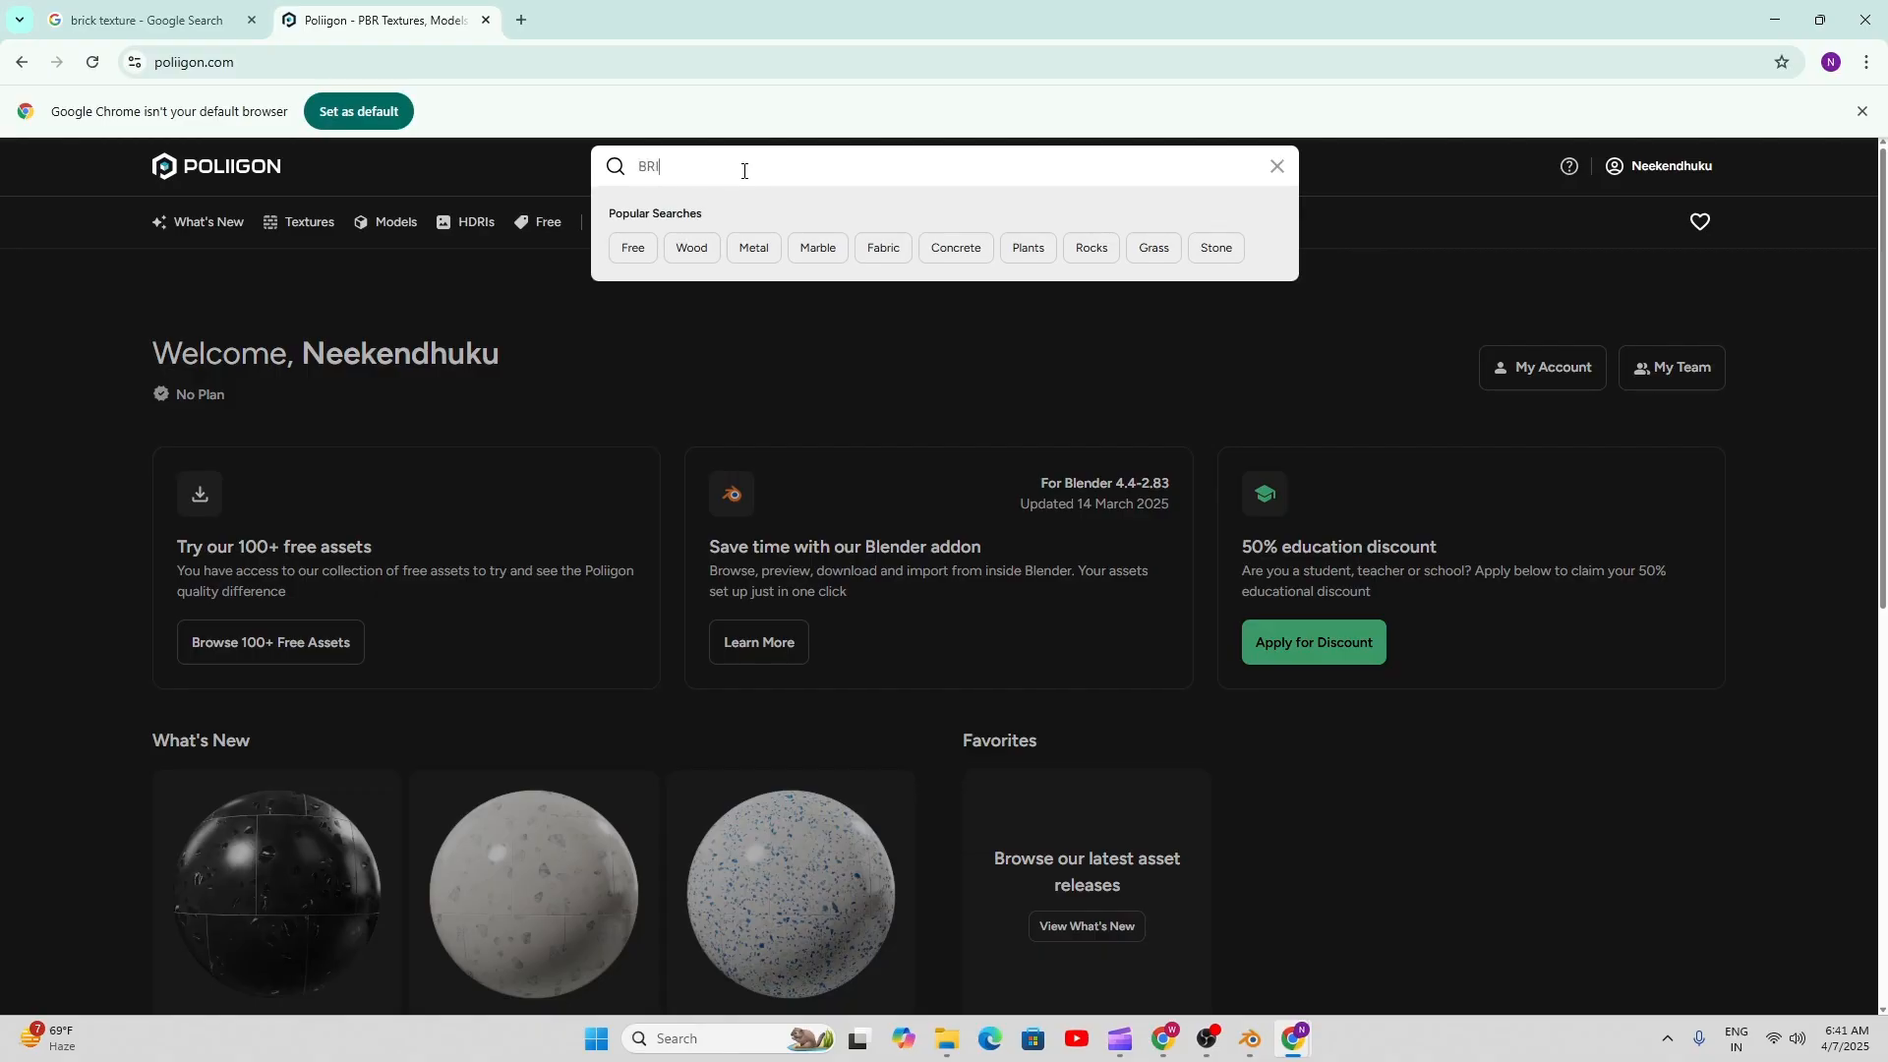
key(Return)
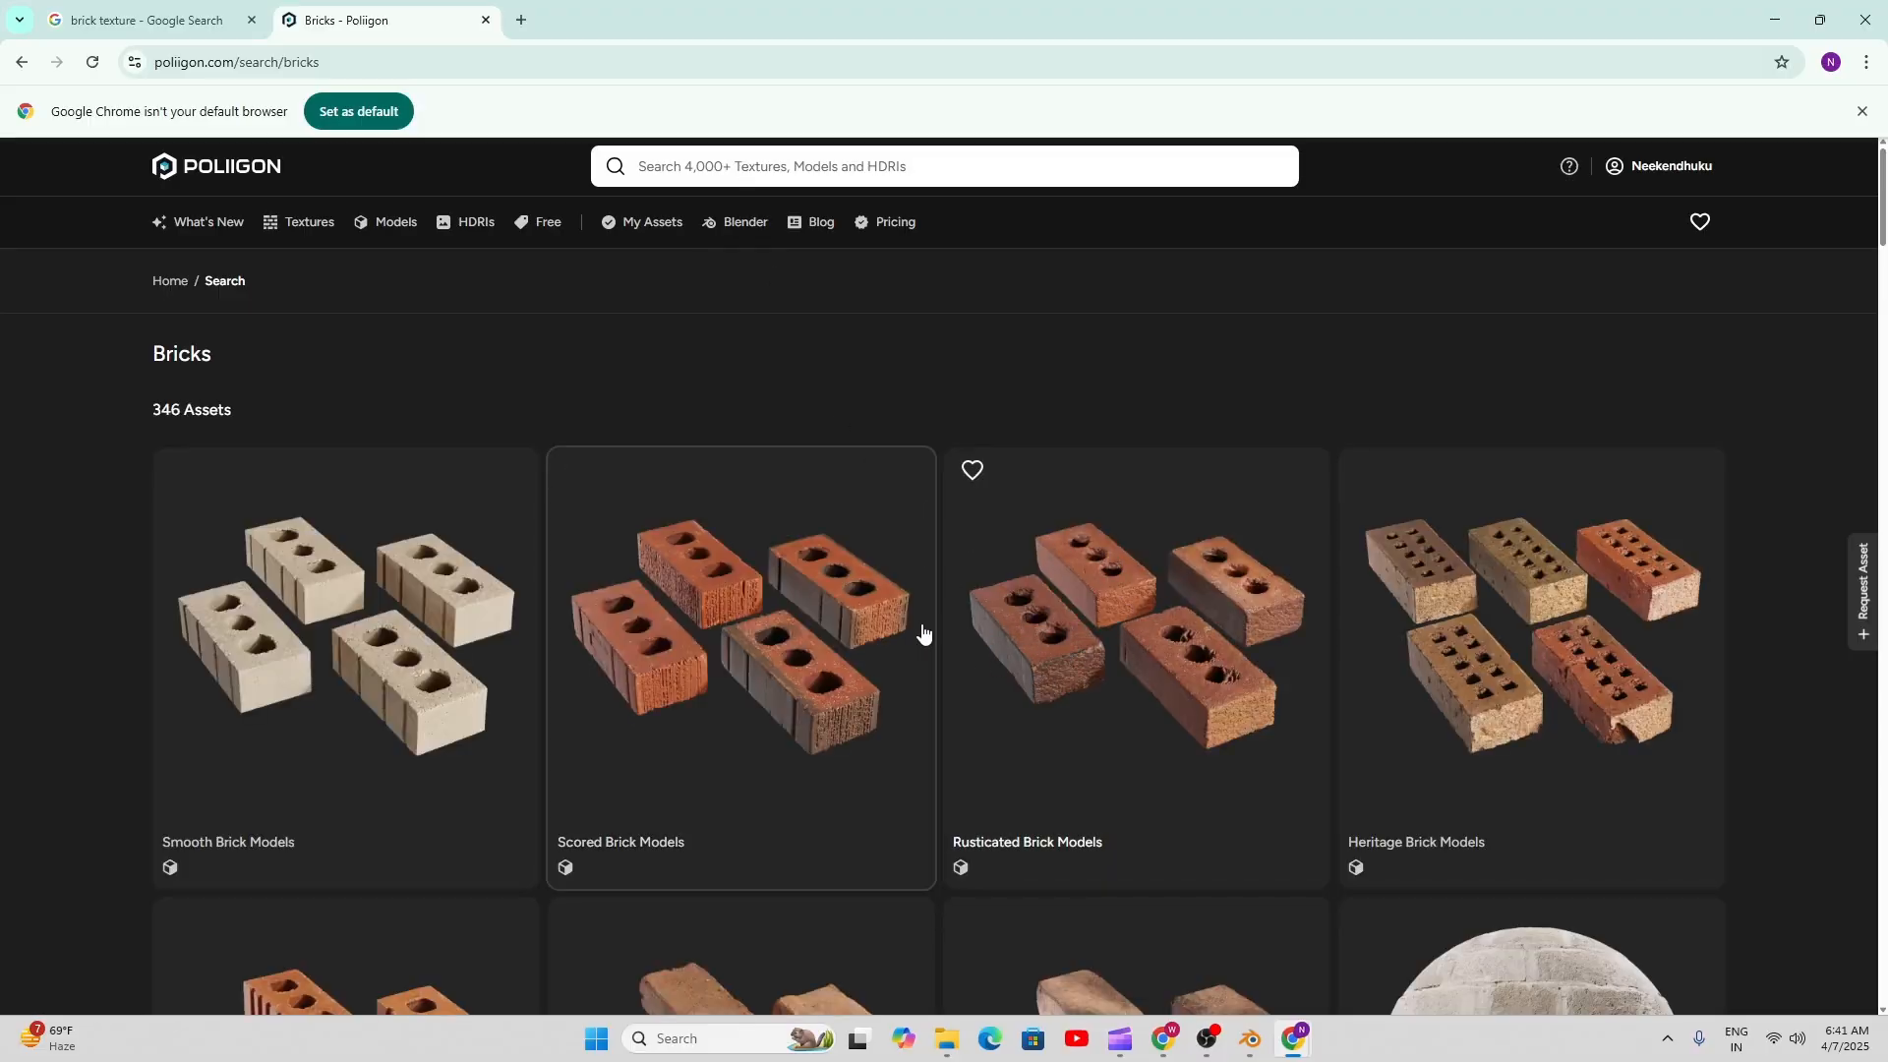
- Look through the brick search results for a suitable brick texture
scroll(895, 632, down, 4)
scroll(891, 628, down, 7)
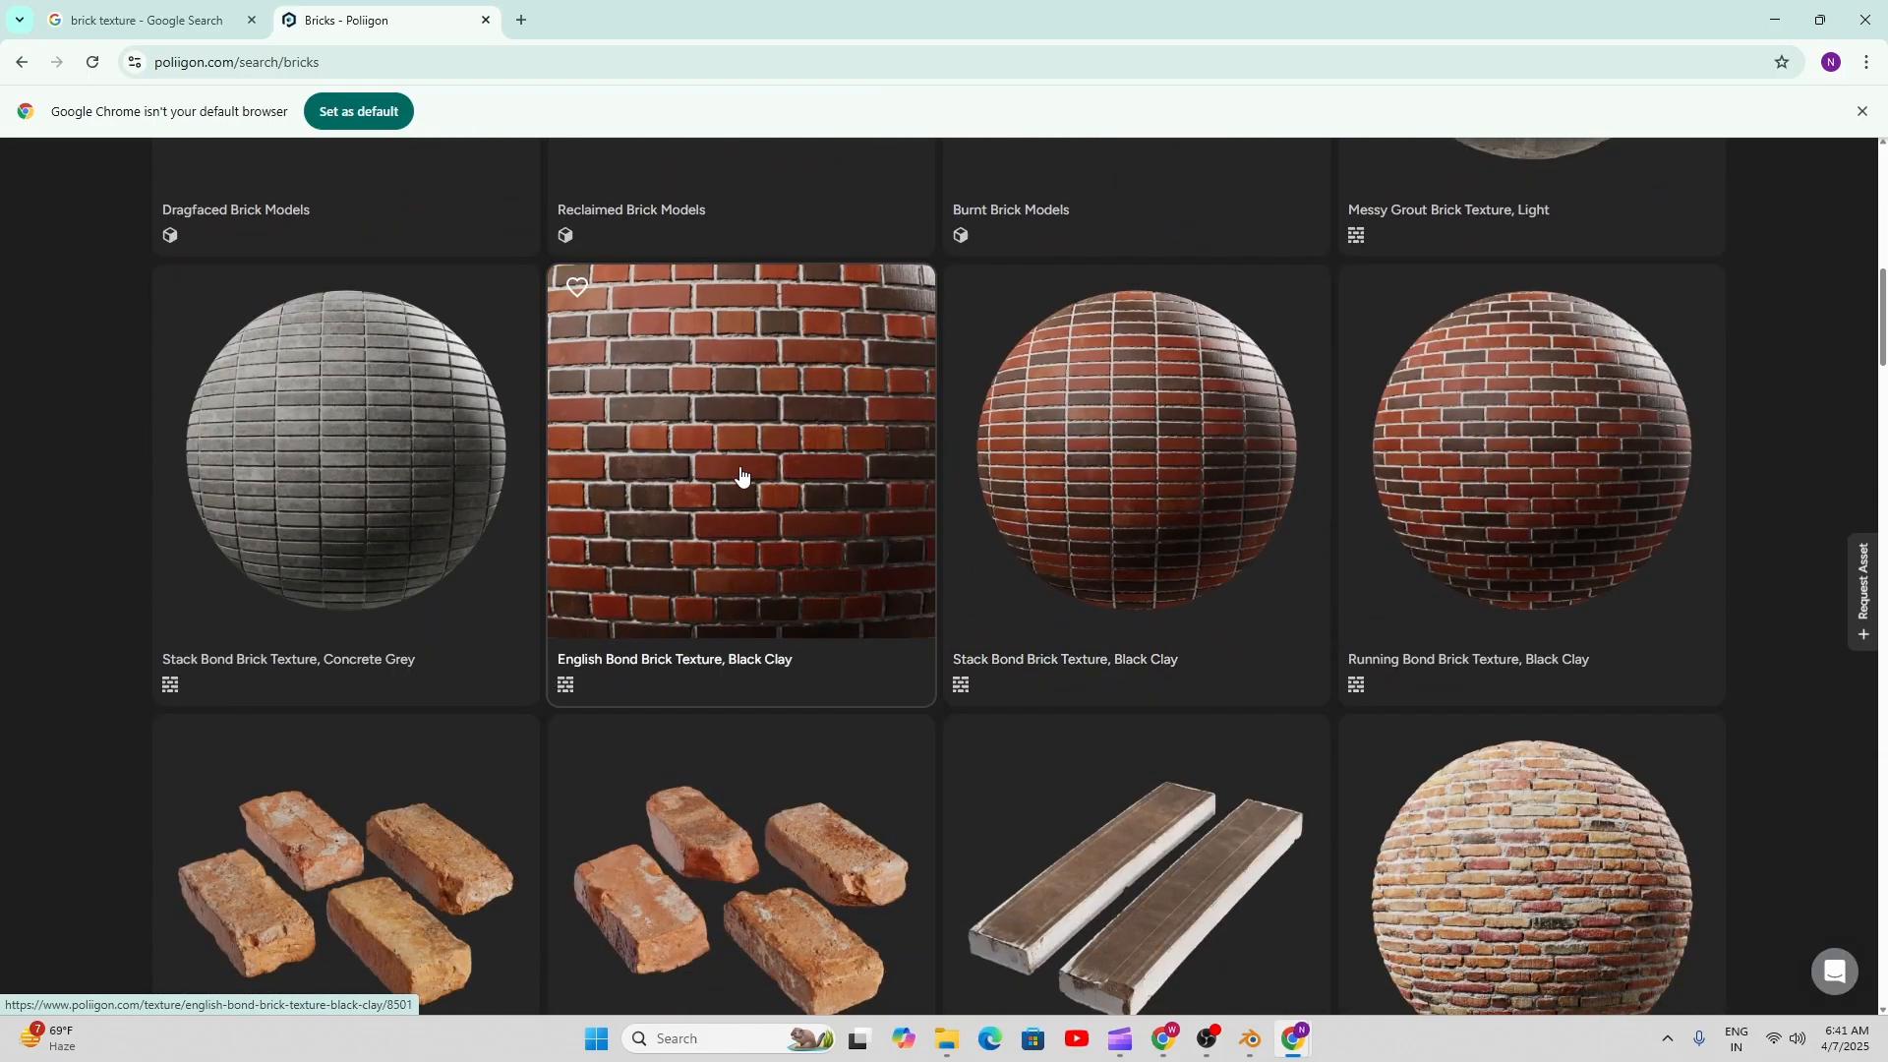
scroll(1131, 472, down, 3)
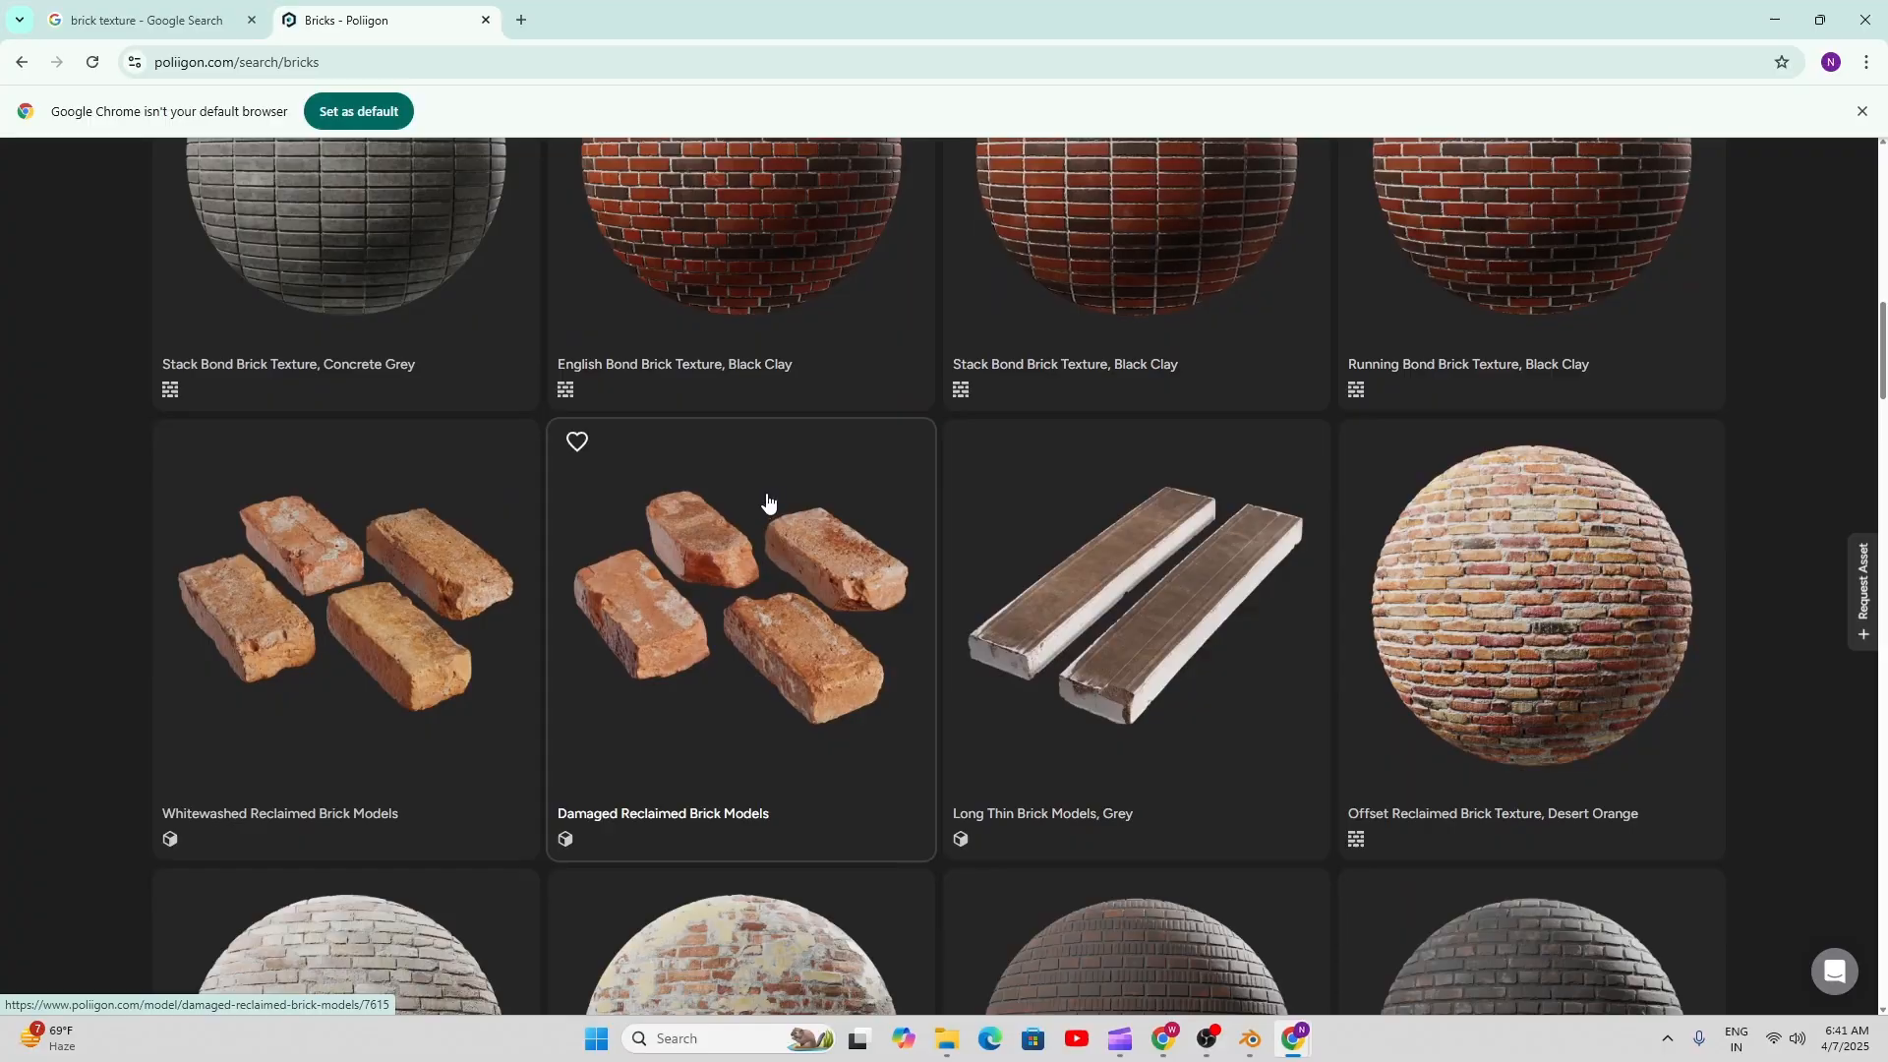
scroll(1027, 531, down, 14)
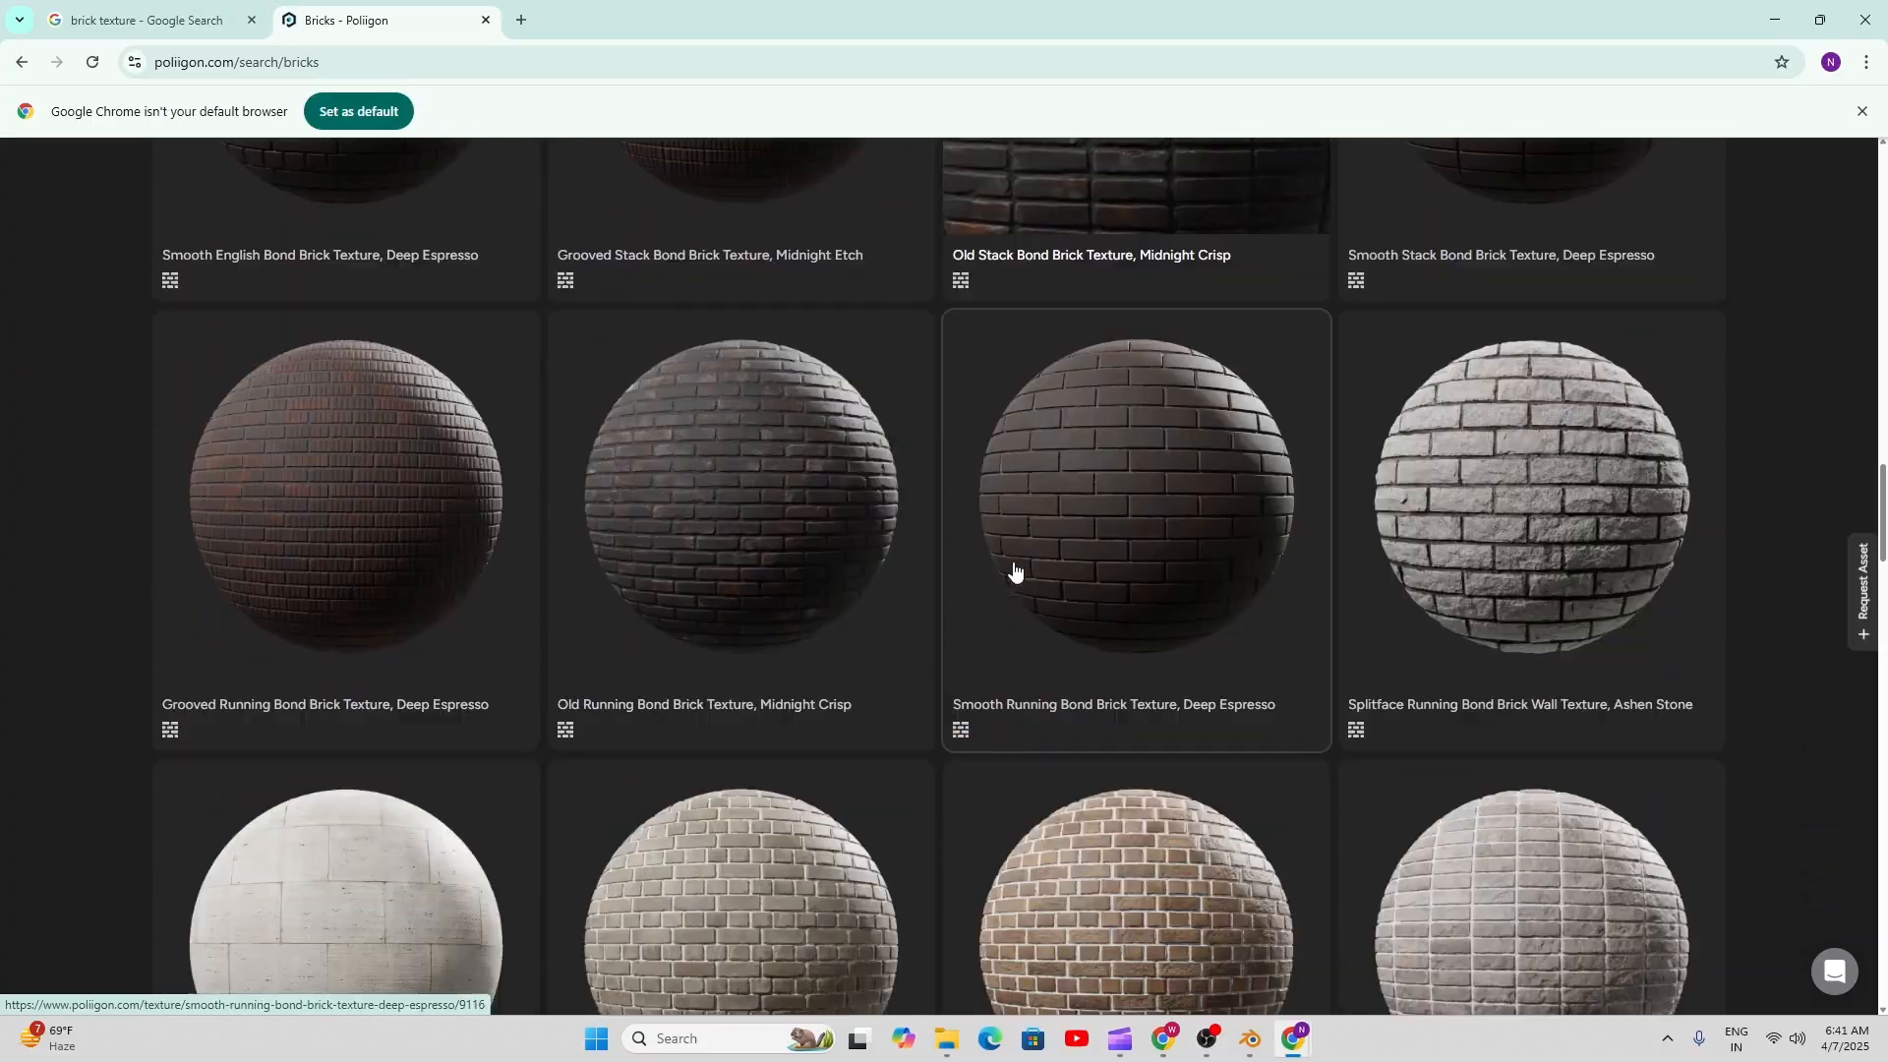
scroll(1014, 570, down, 4)
scroll(1015, 570, down, 4)
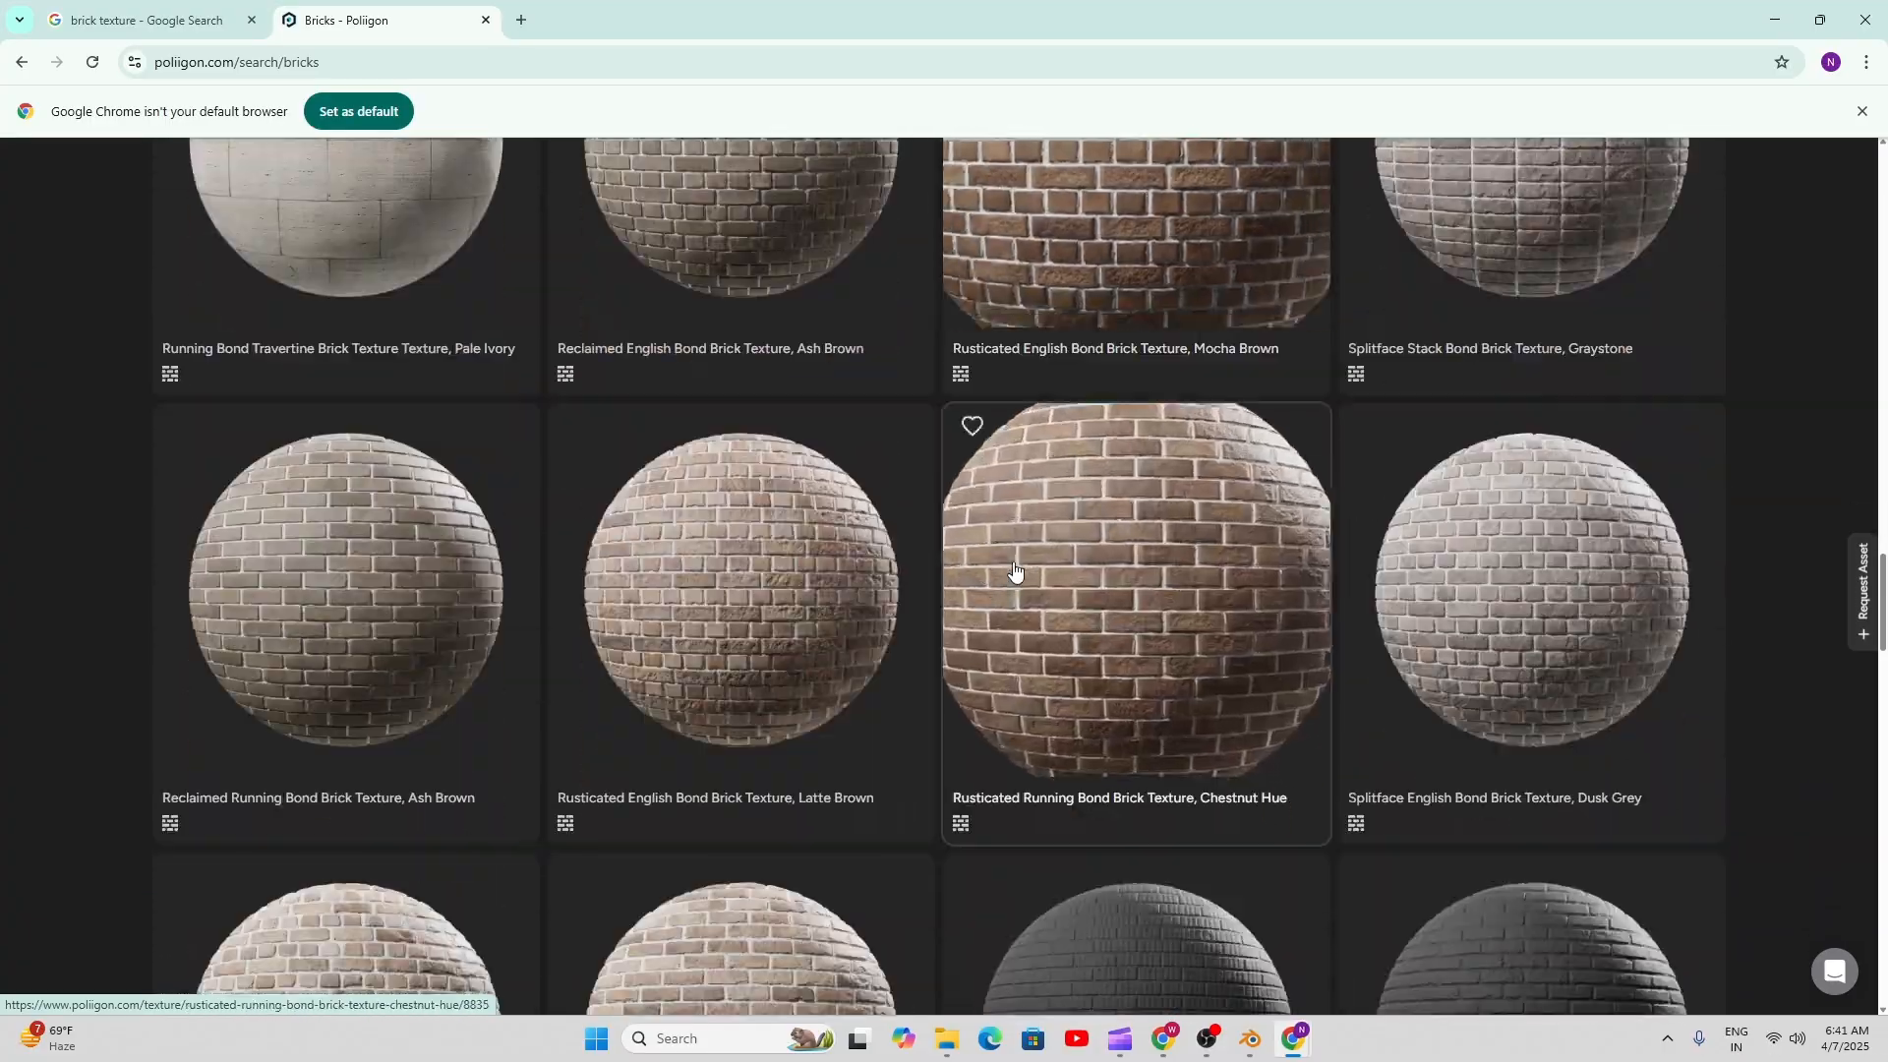
scroll(1018, 570, up, 4)
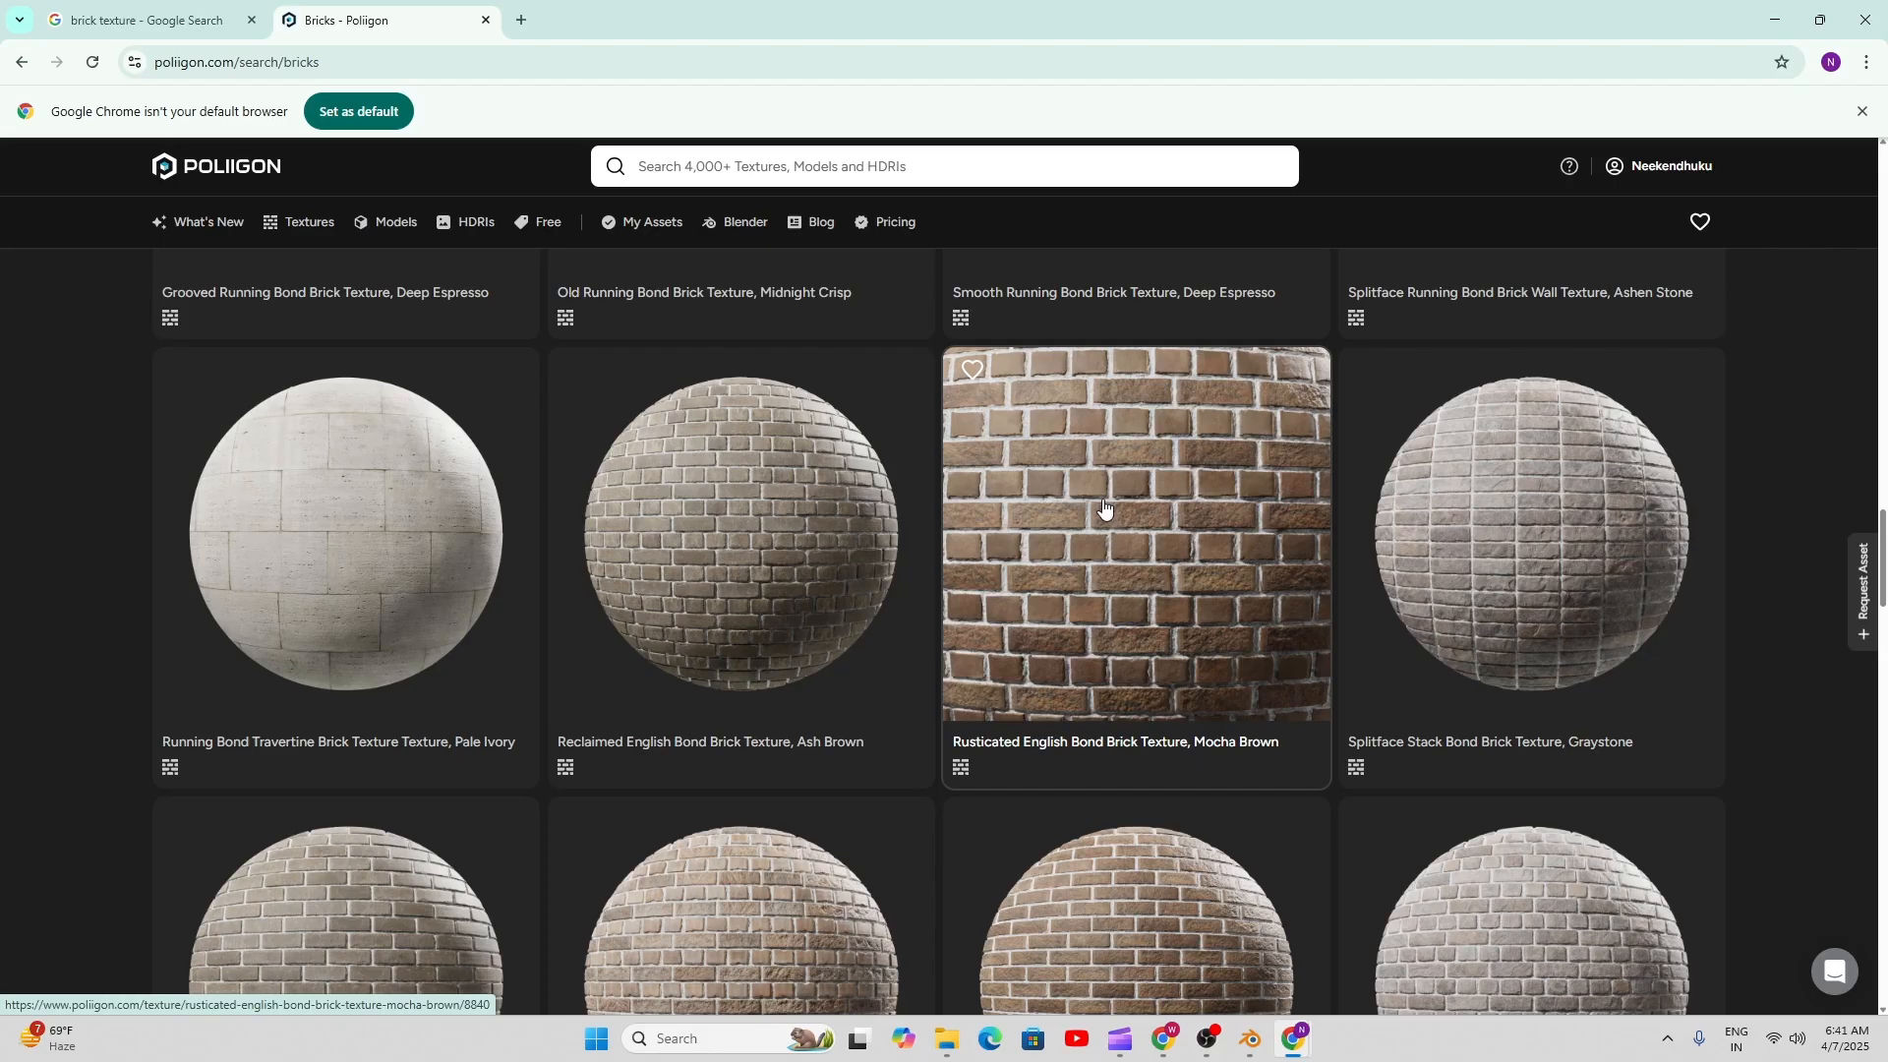
- Browse Poliigon's free assets and open the Reclaimed Running Bond Brick Texture, Whitewashed Orange
click(544, 226)
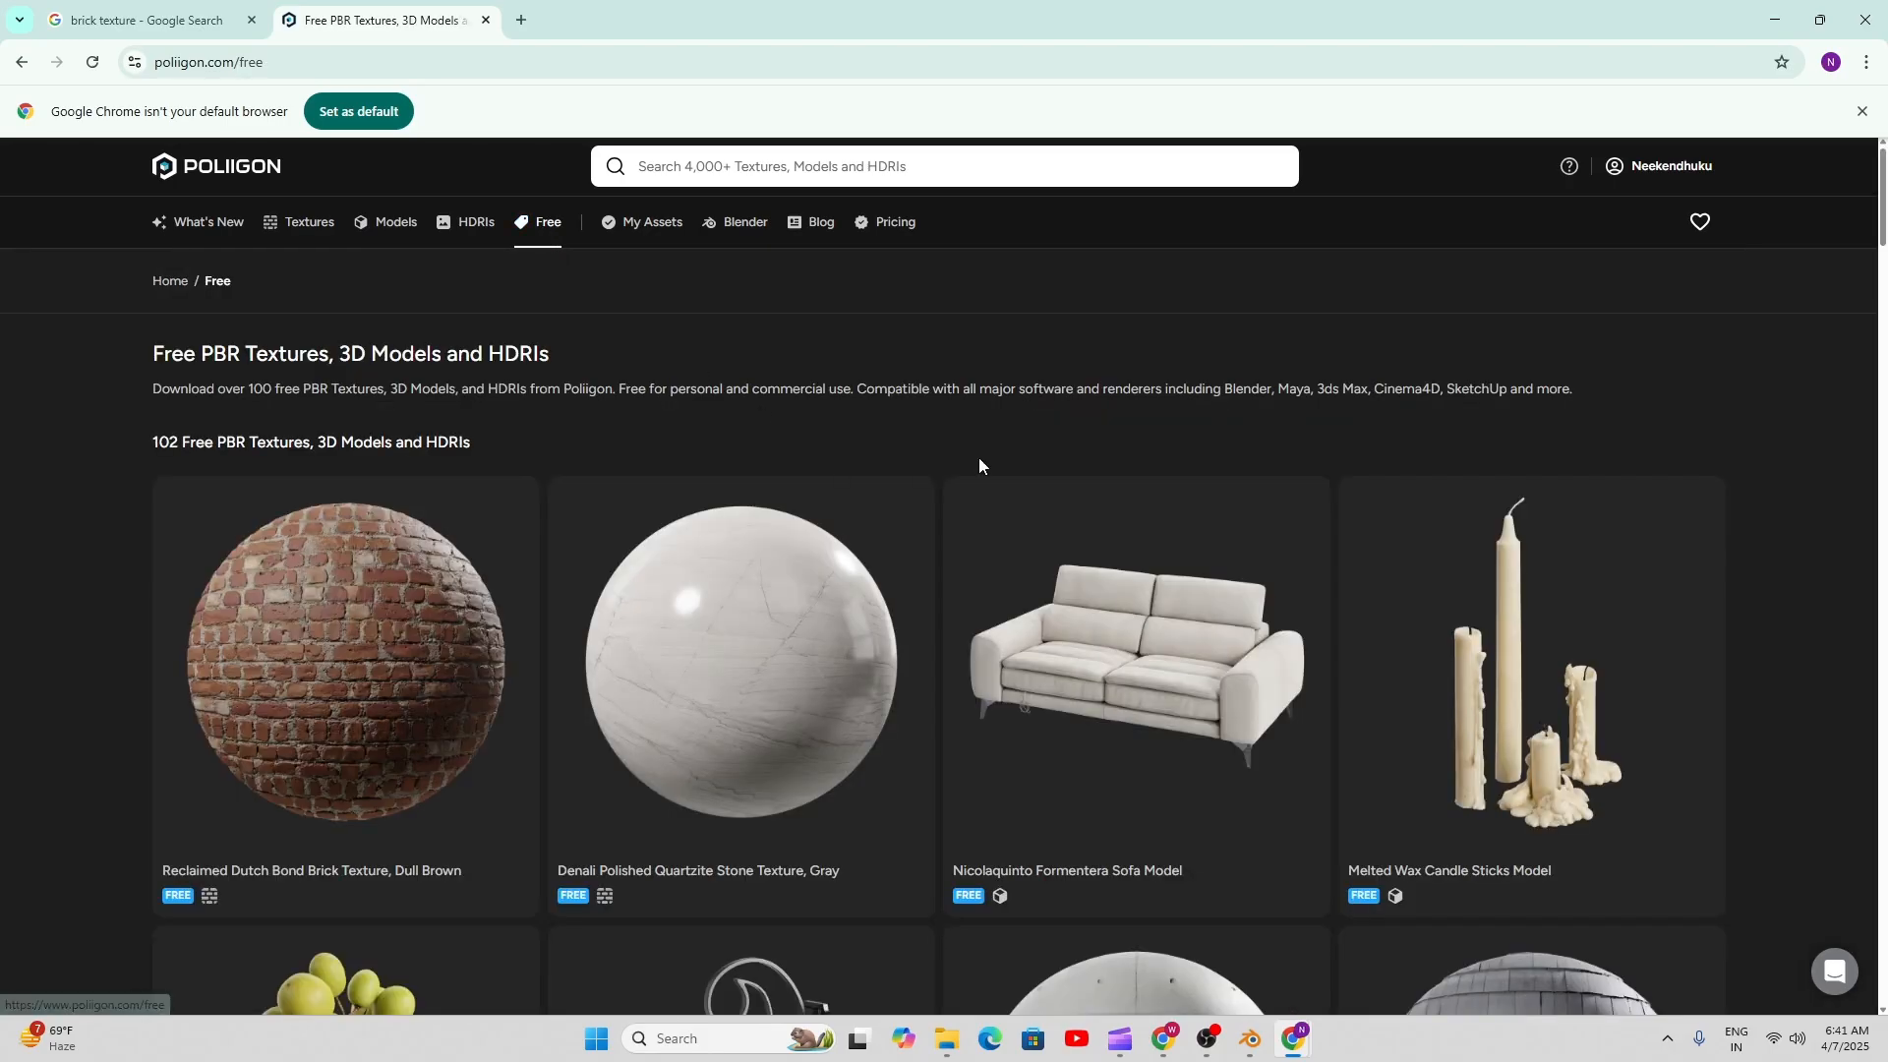
scroll(980, 465, down, 5)
scroll(936, 426, down, 5)
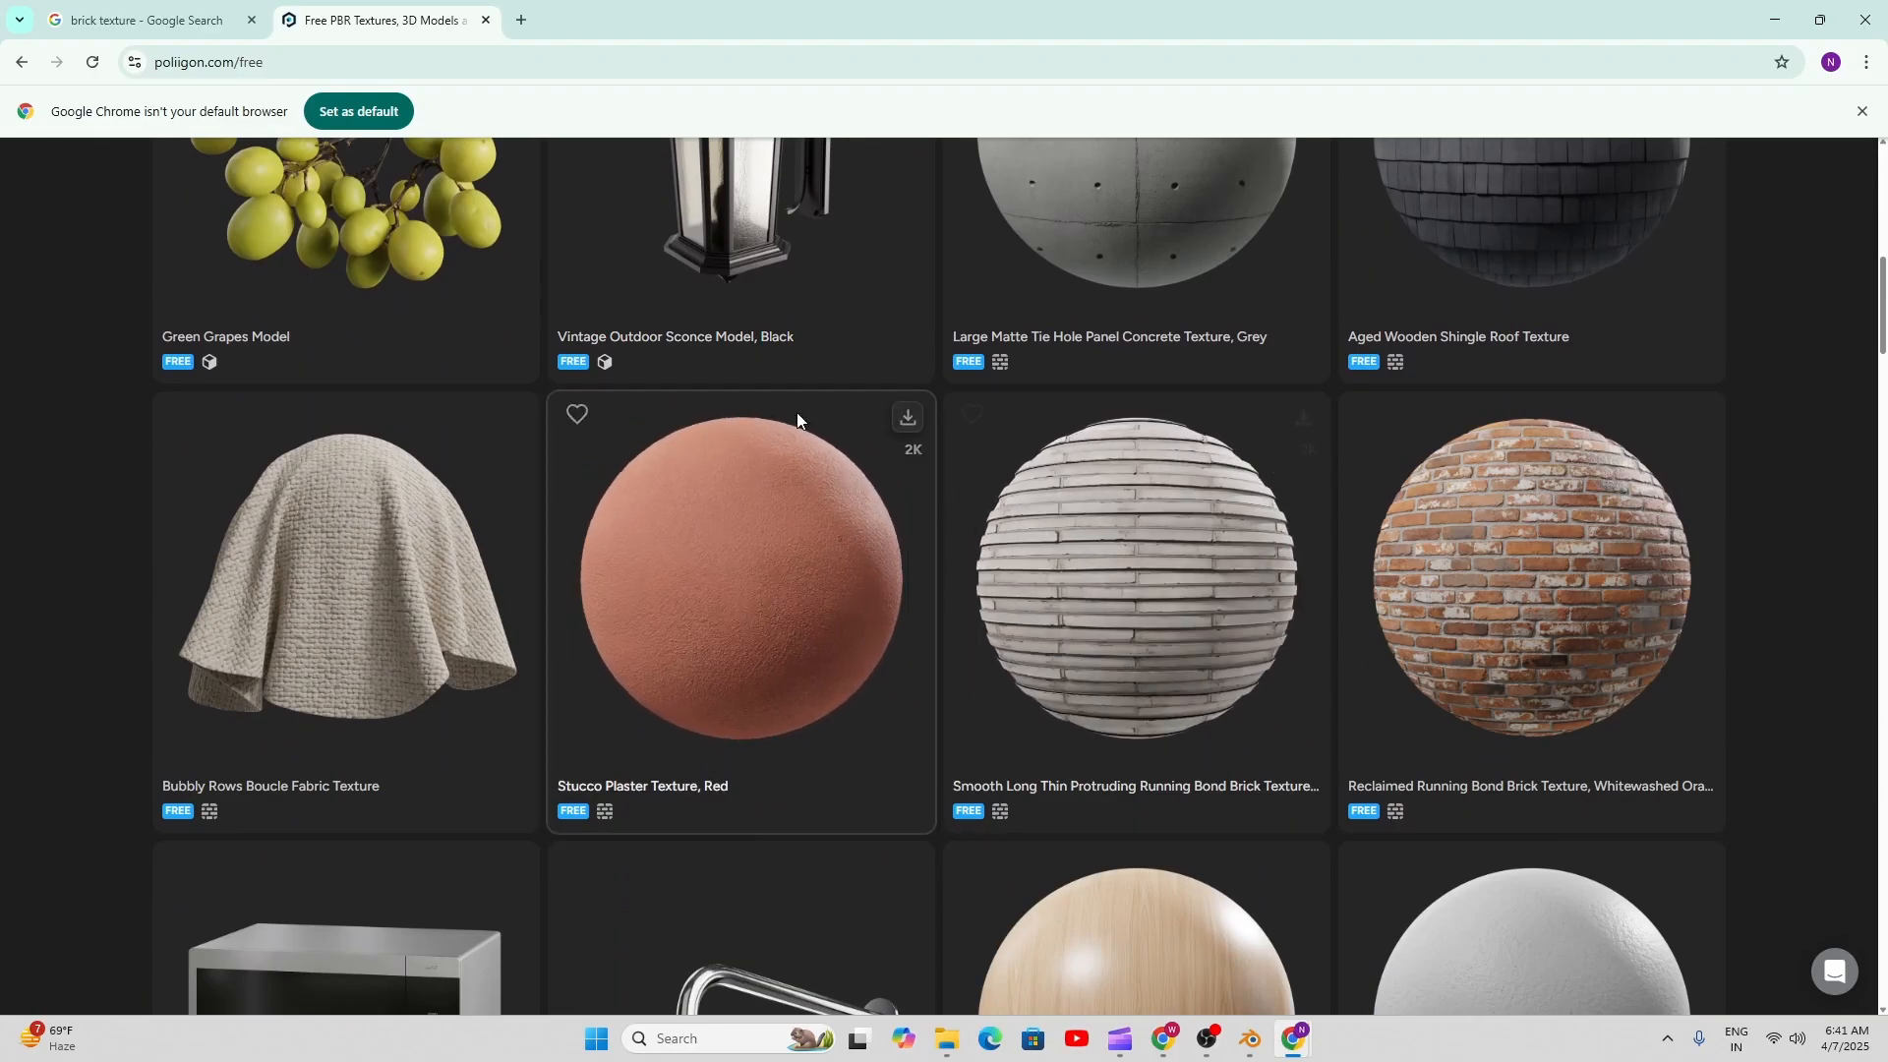
scroll(826, 443, down, 3)
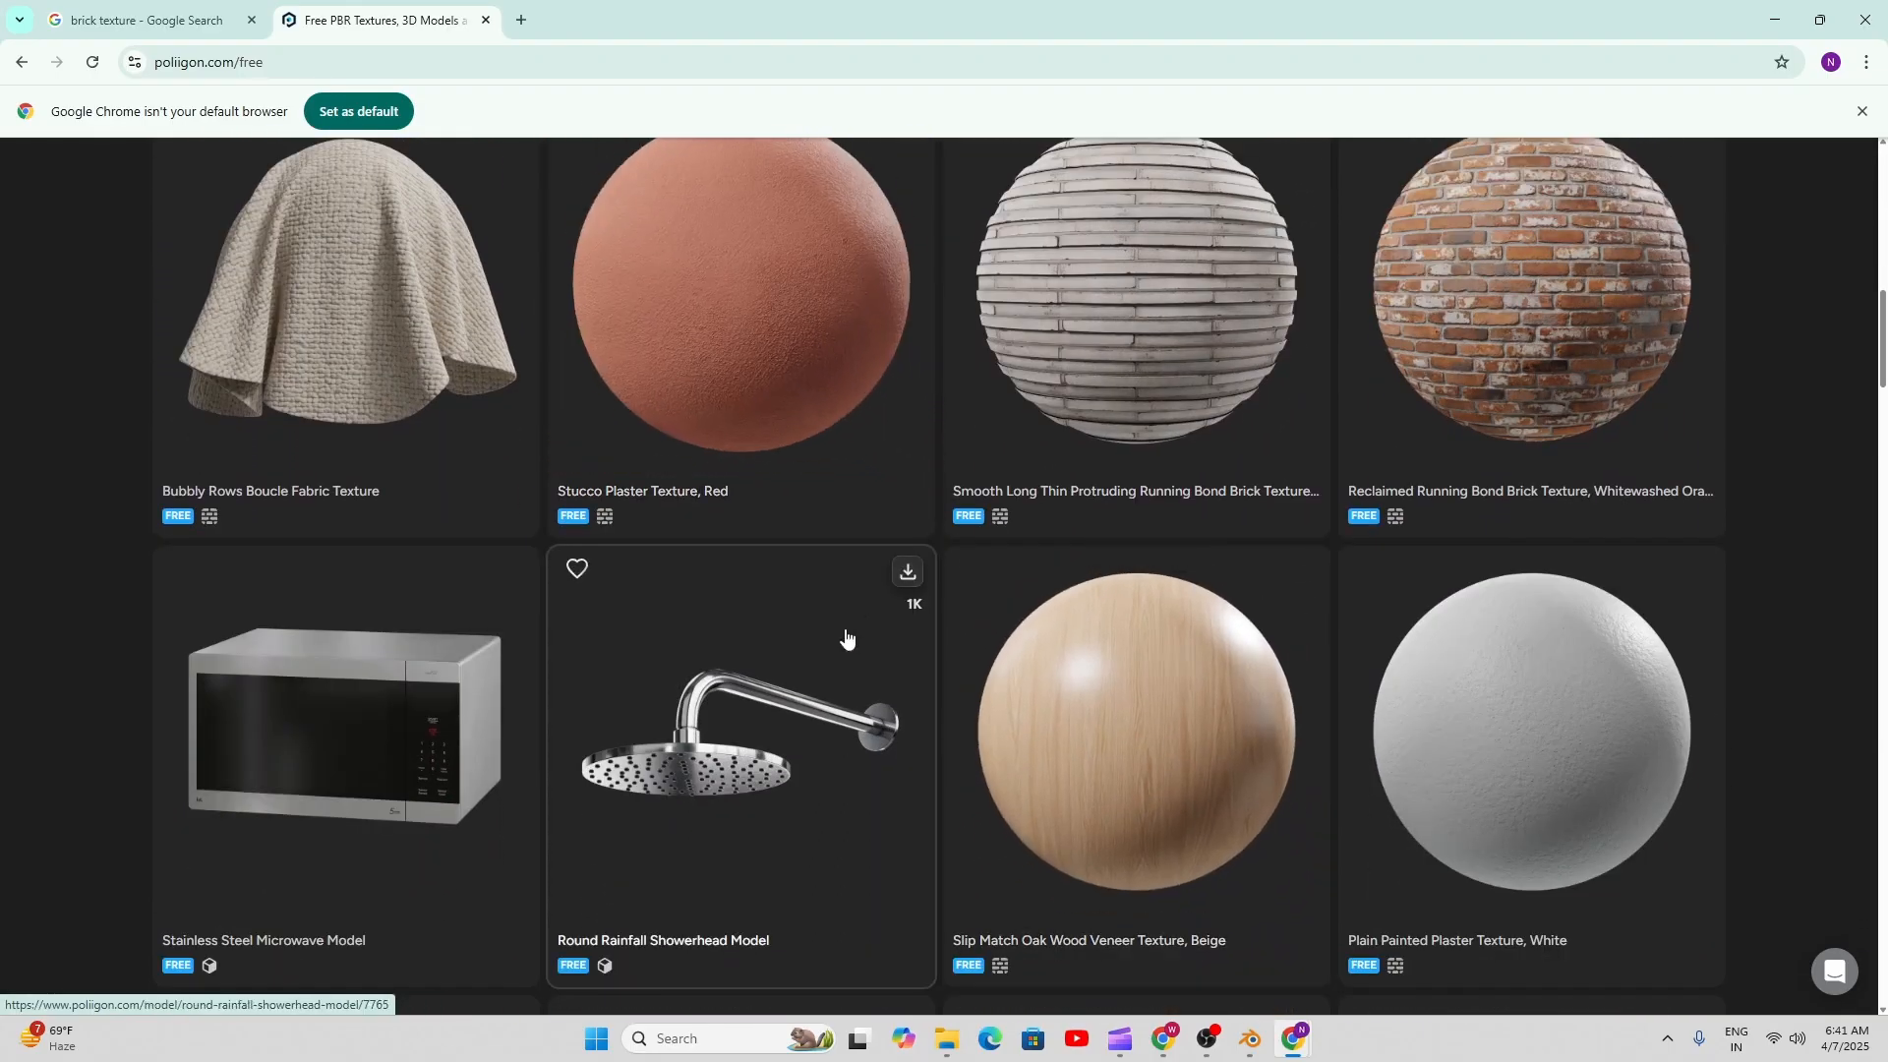
scroll(845, 638, down, 5)
scroll(859, 594, up, 9)
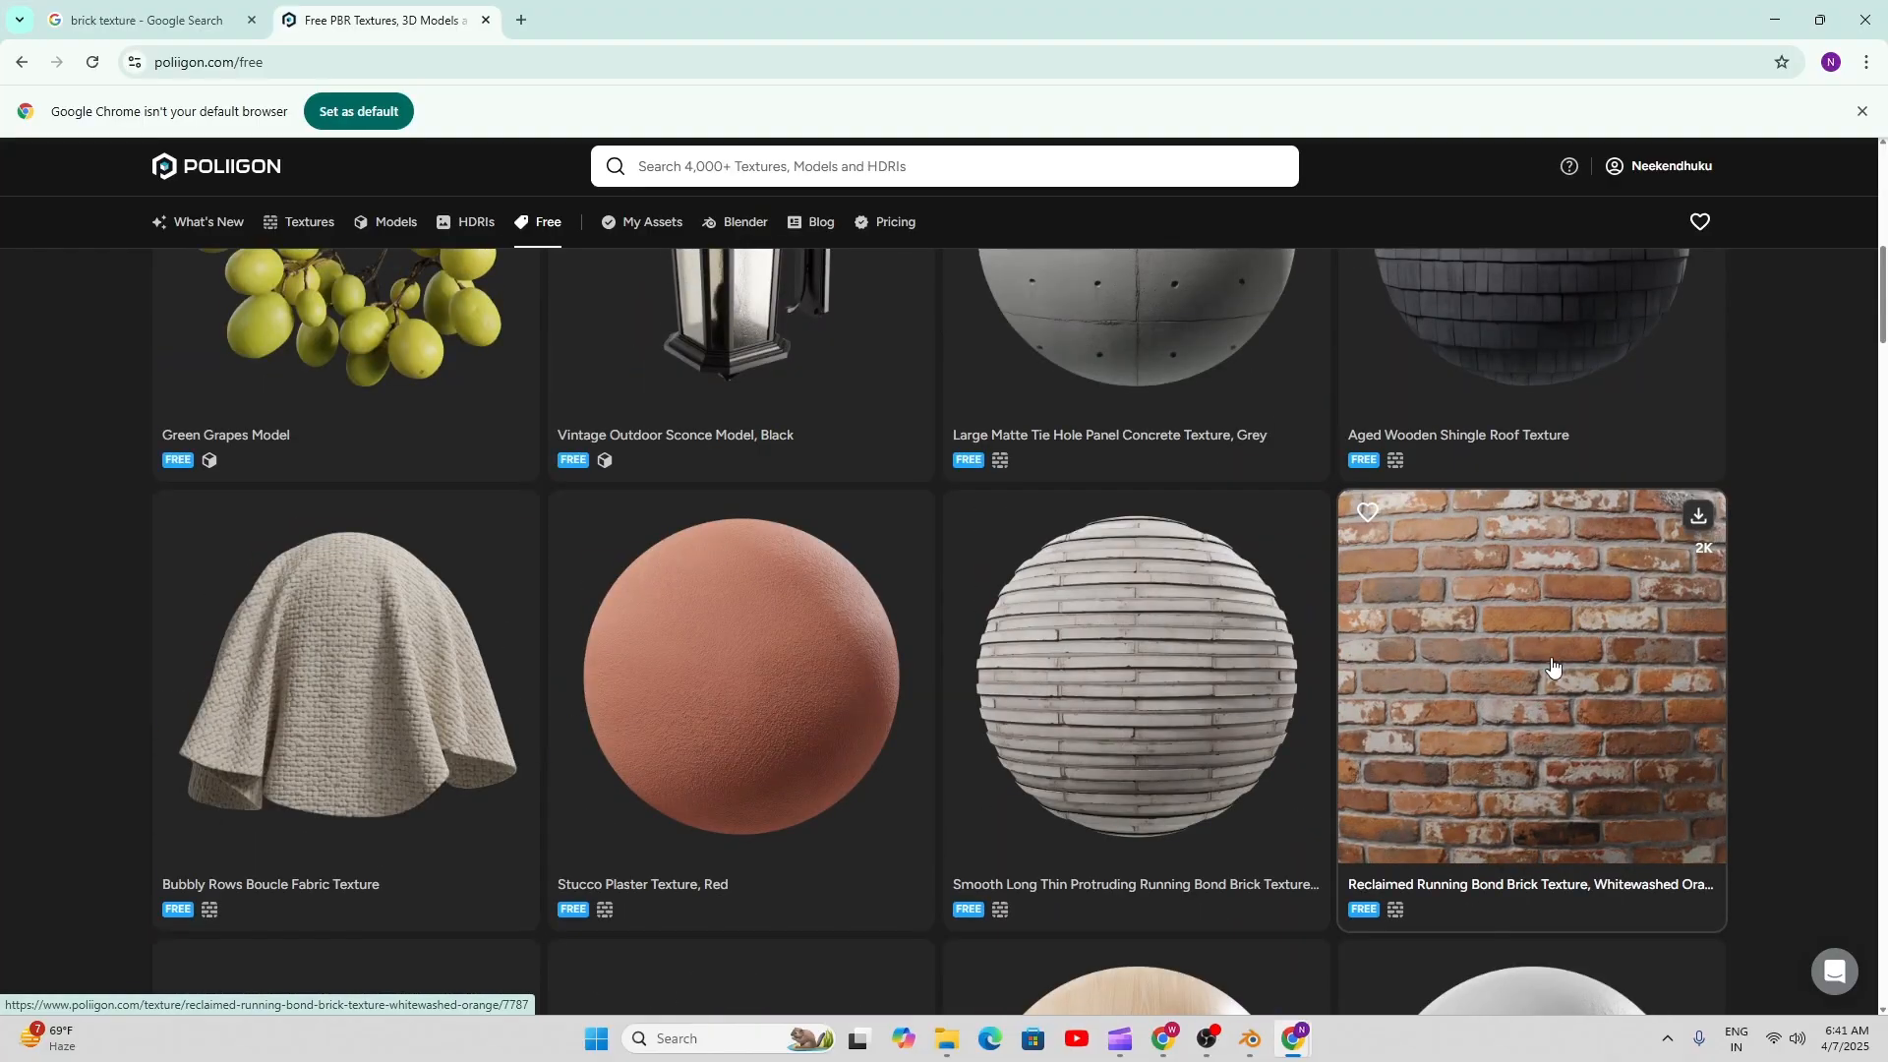
click(1511, 667)
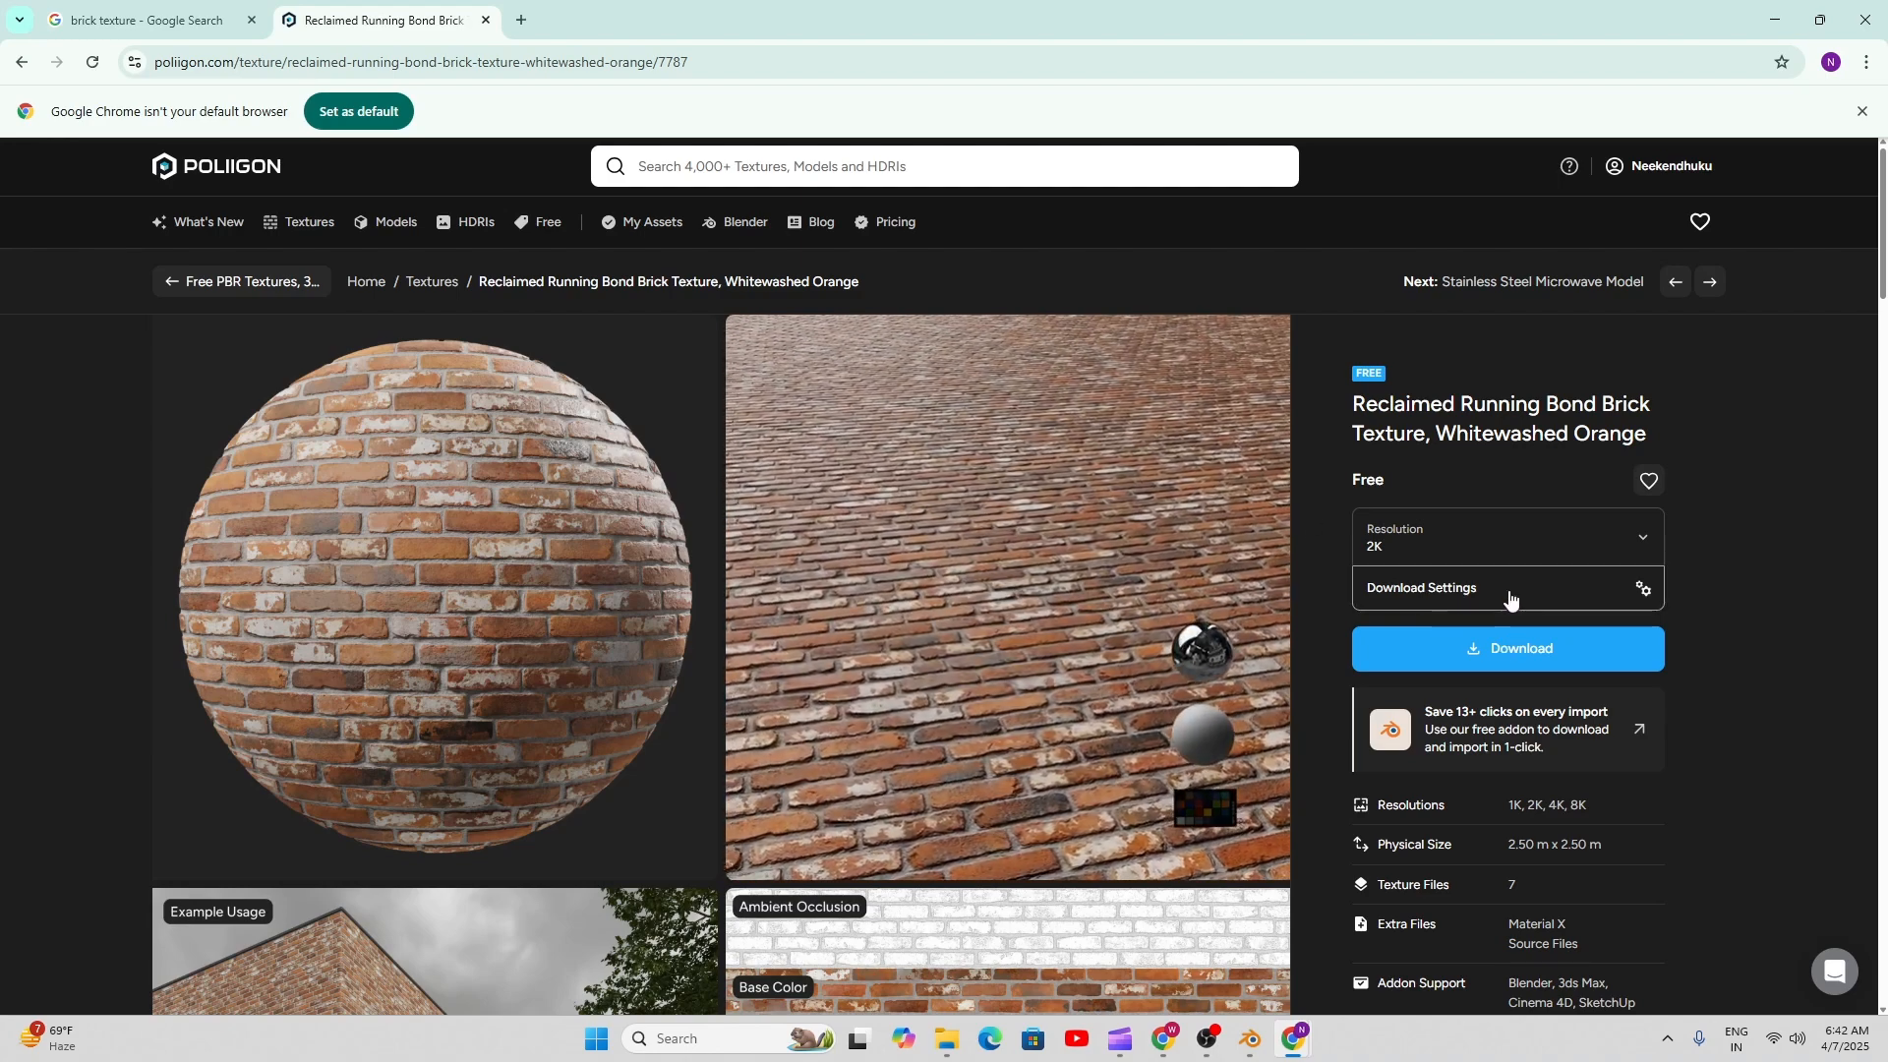
- Download the brick texture at 2K resolution for manual import, declining the Blender addon
click(1490, 538)
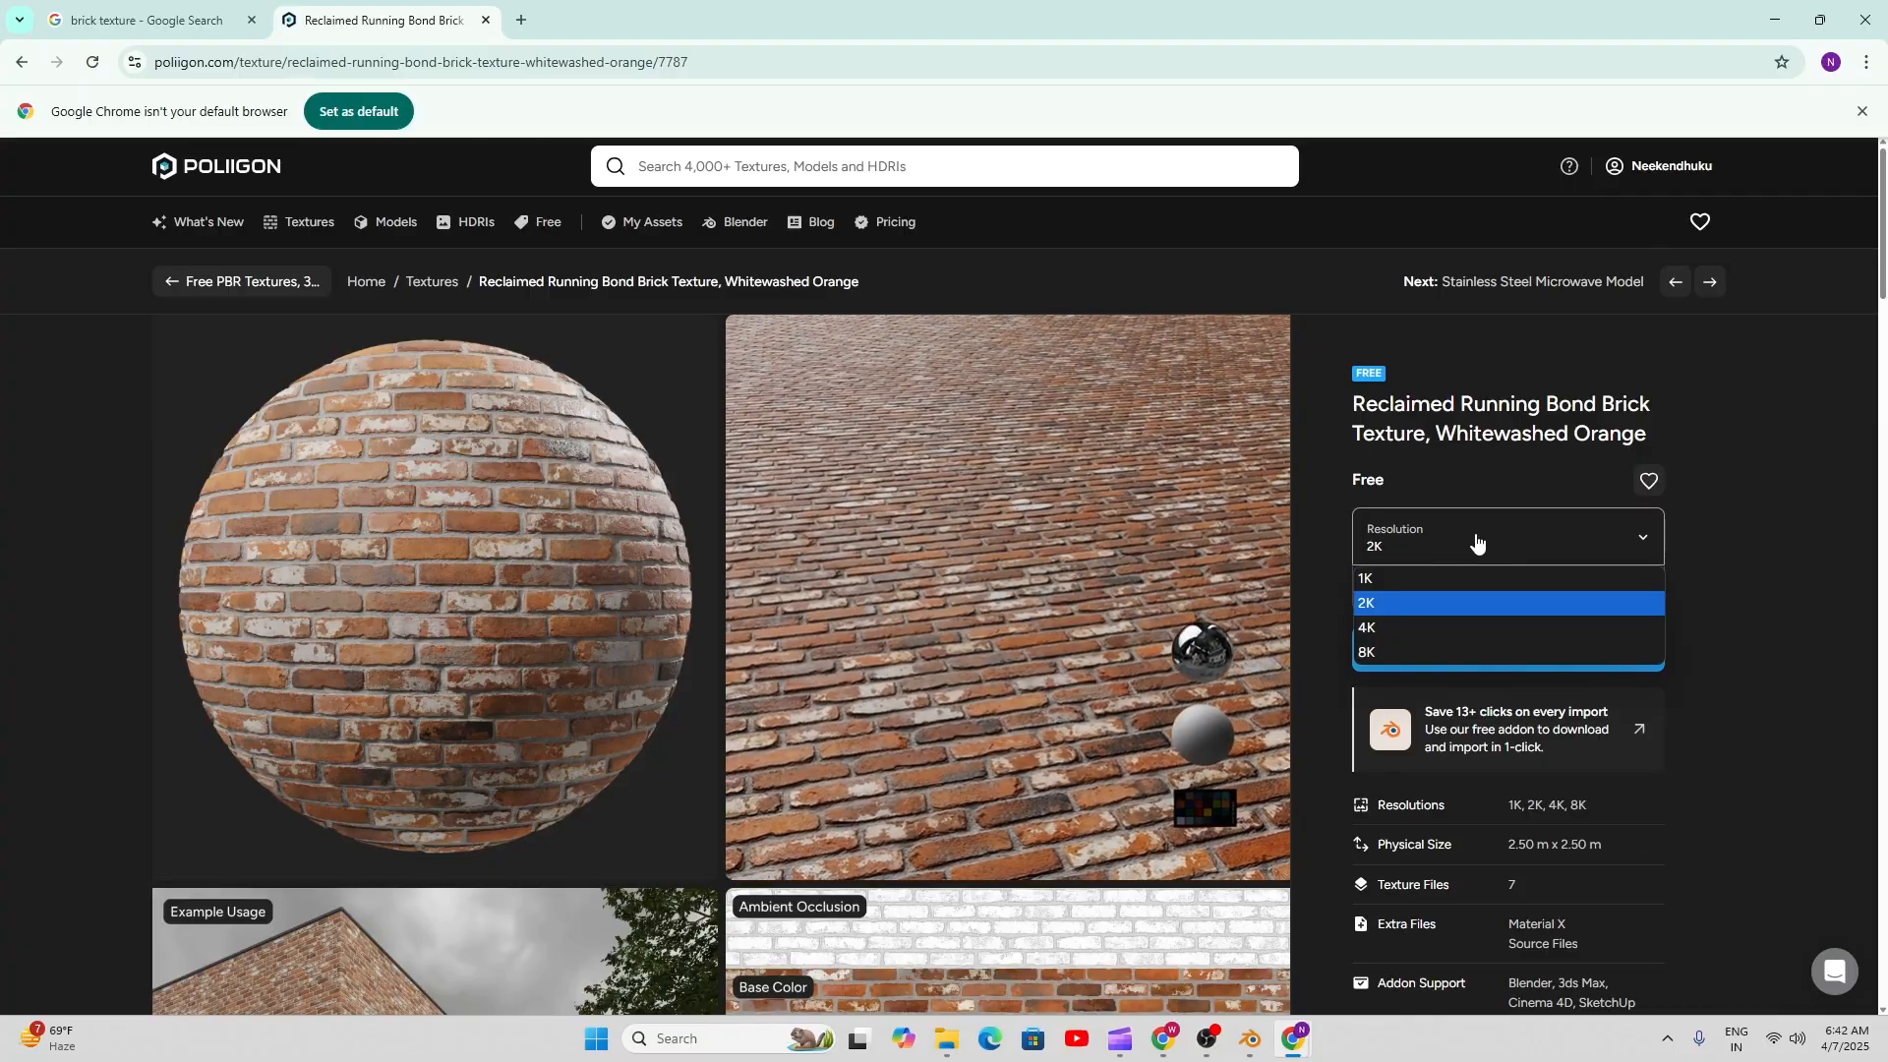
click(1478, 540)
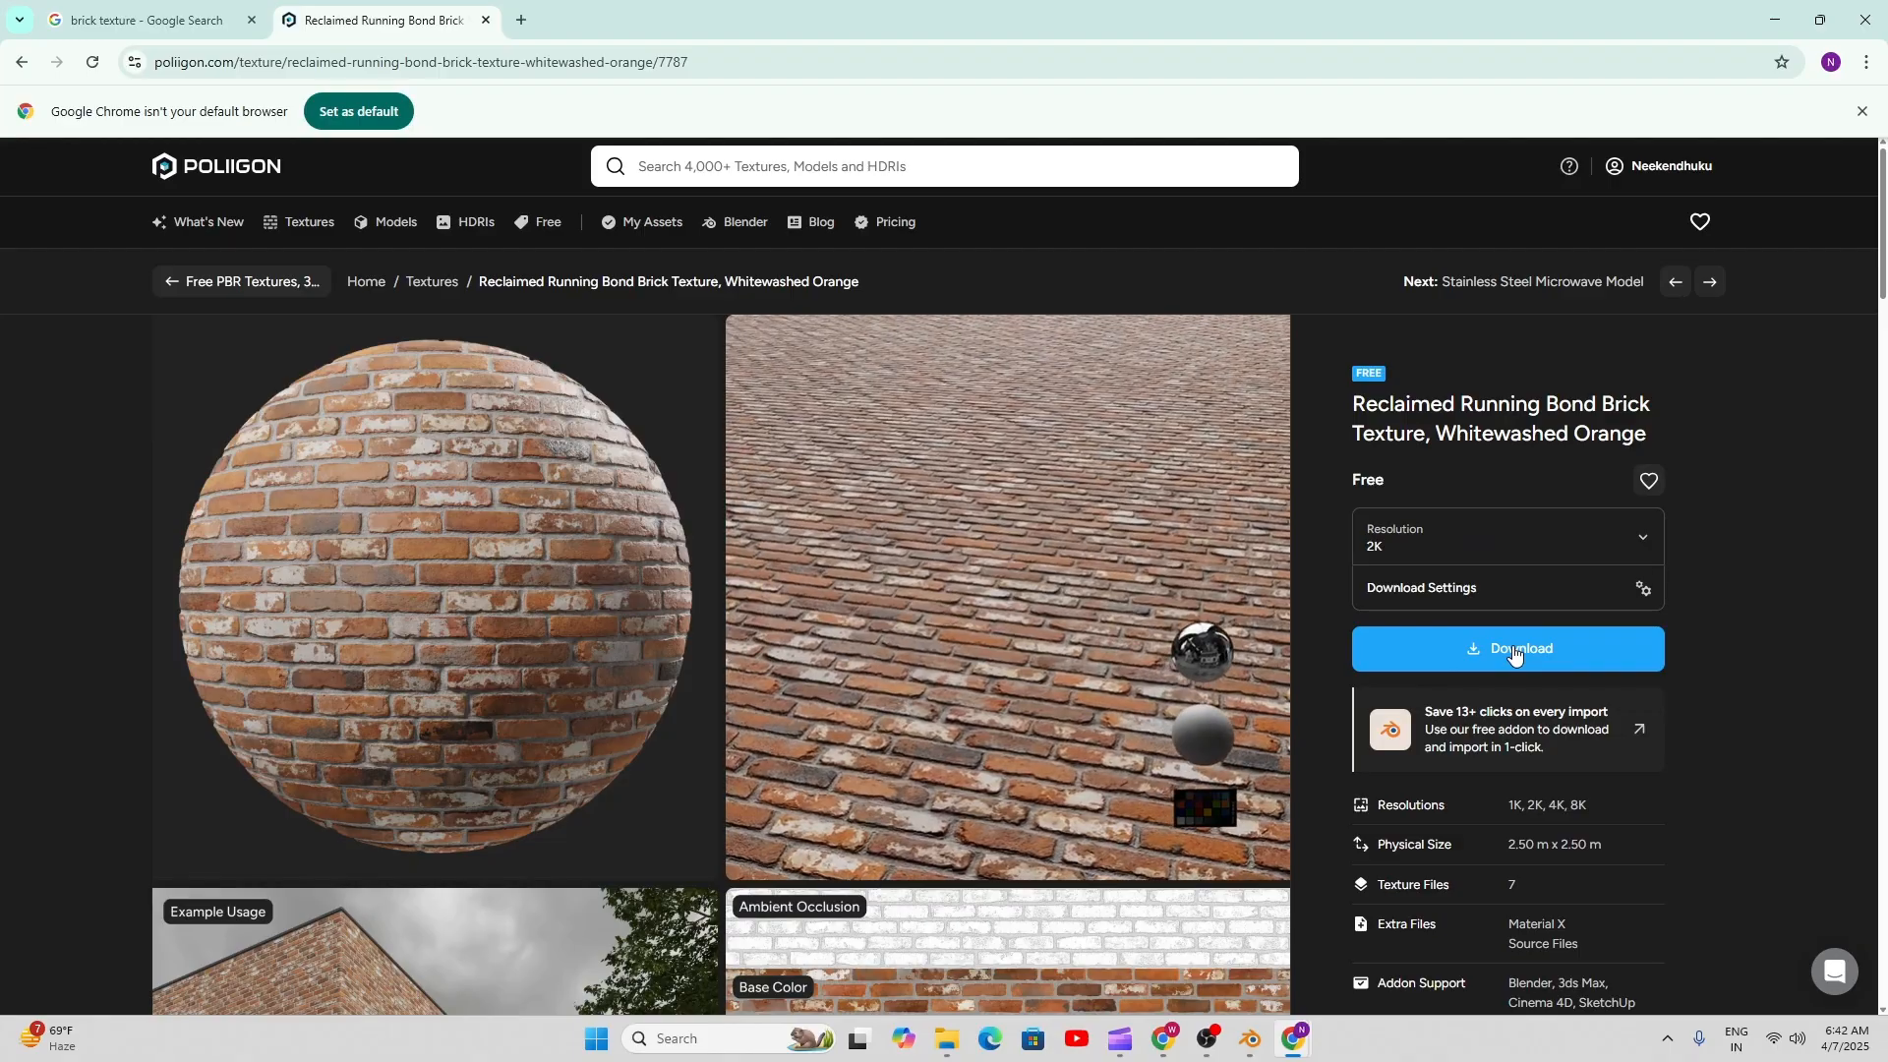
click(1502, 647)
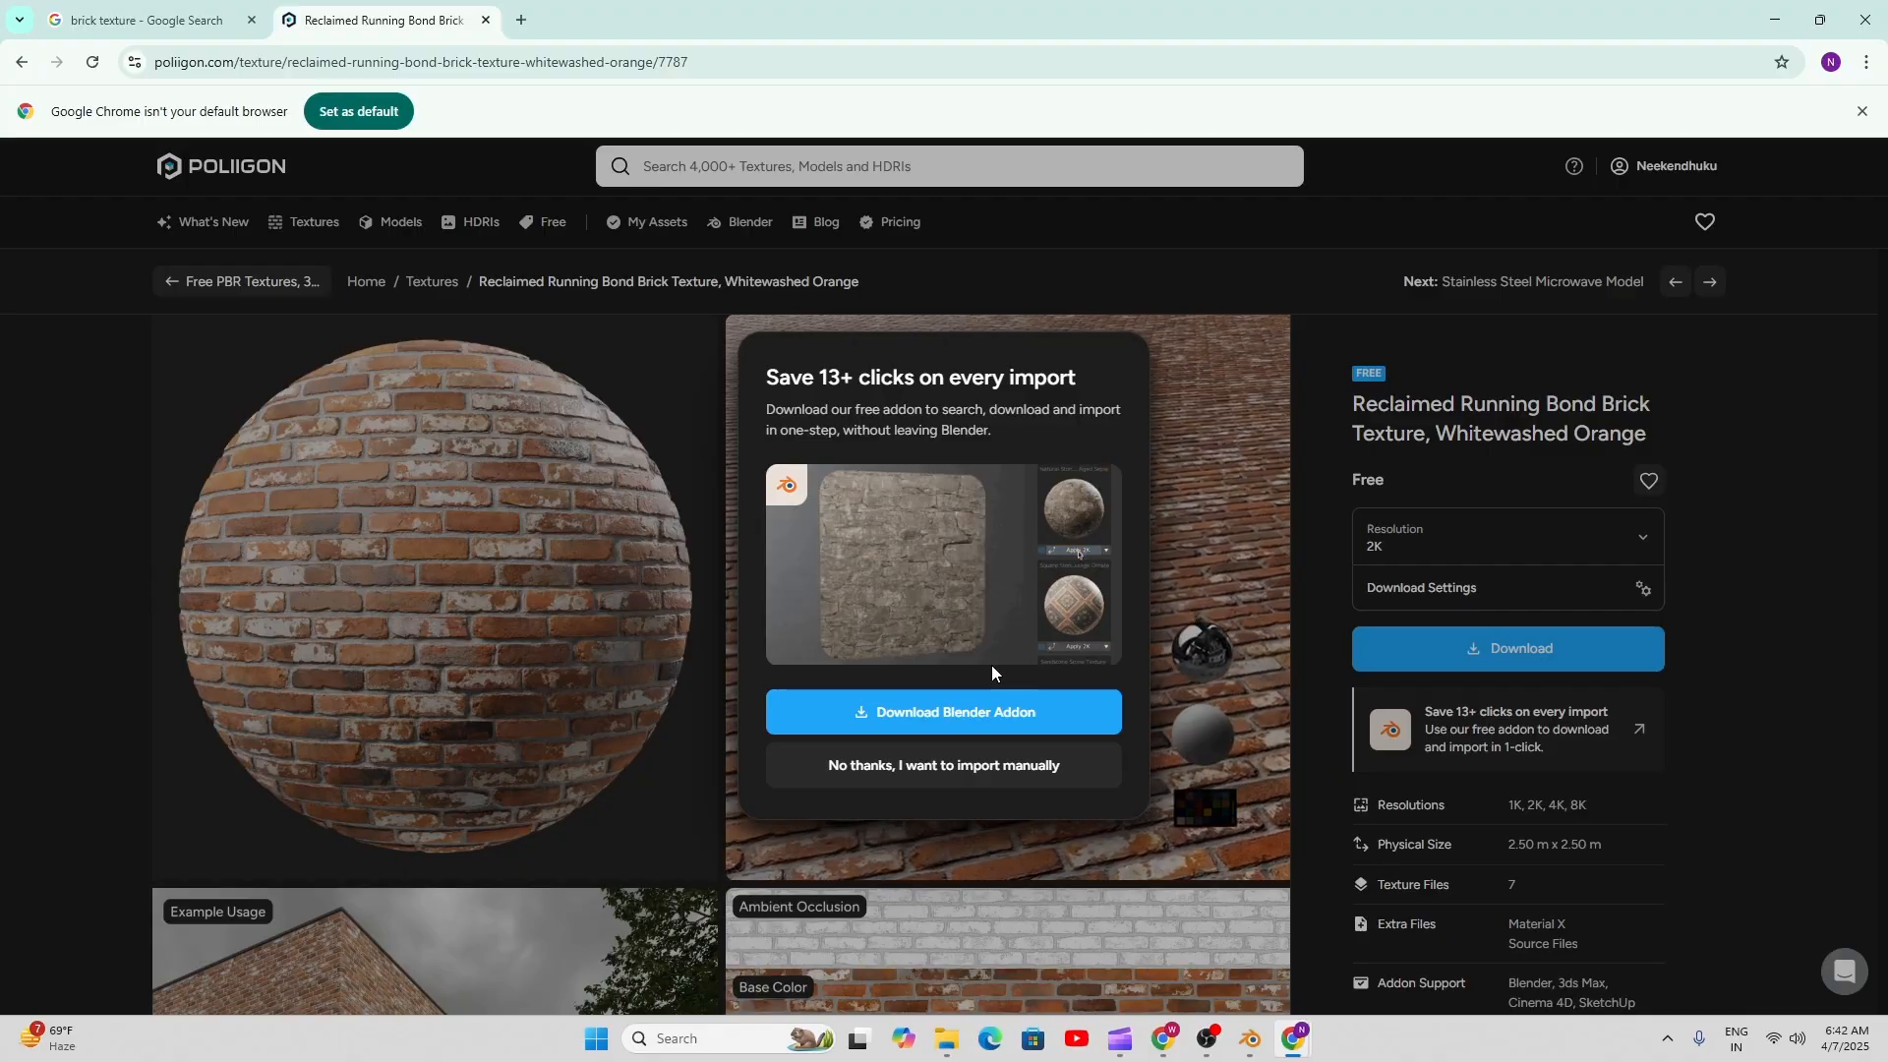
click(990, 772)
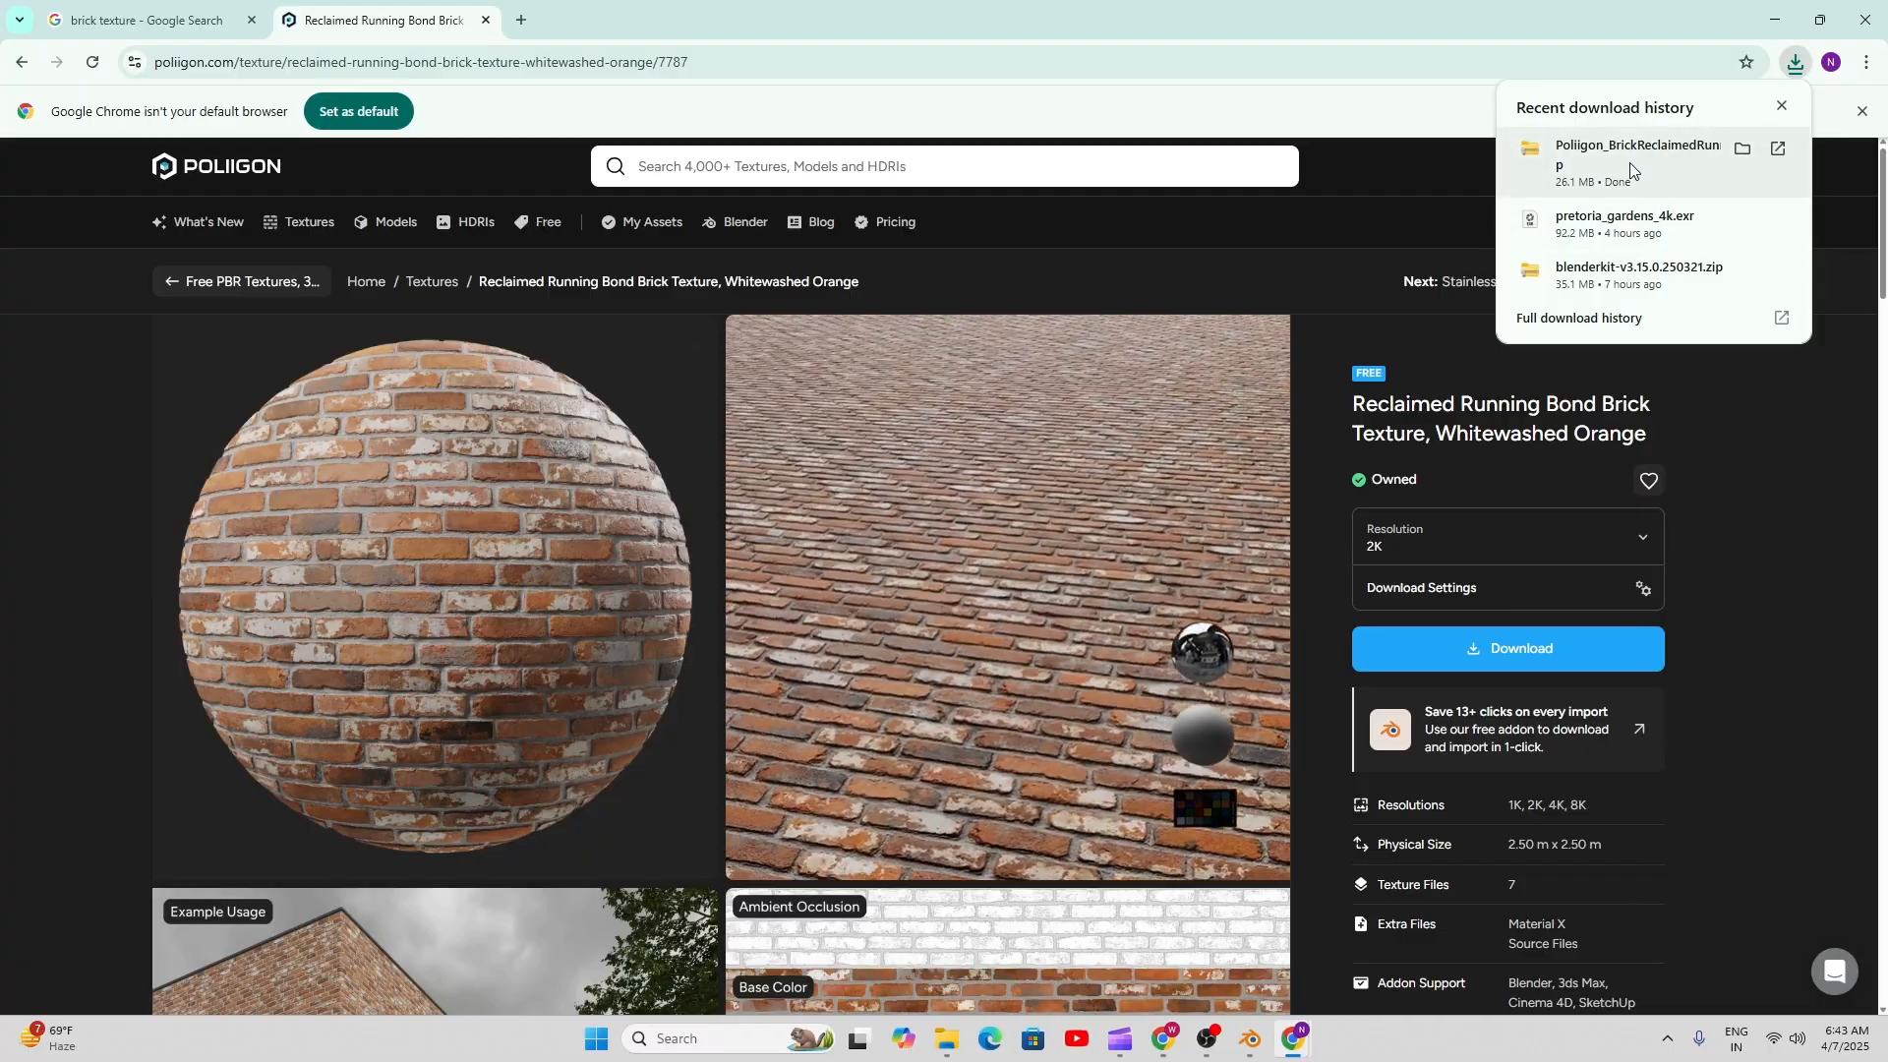
- Open the Poliigon_BrickReclaimedRunning_7787 archive from the Downloads folder in File Explorer and view its preview image
click(1791, 13)
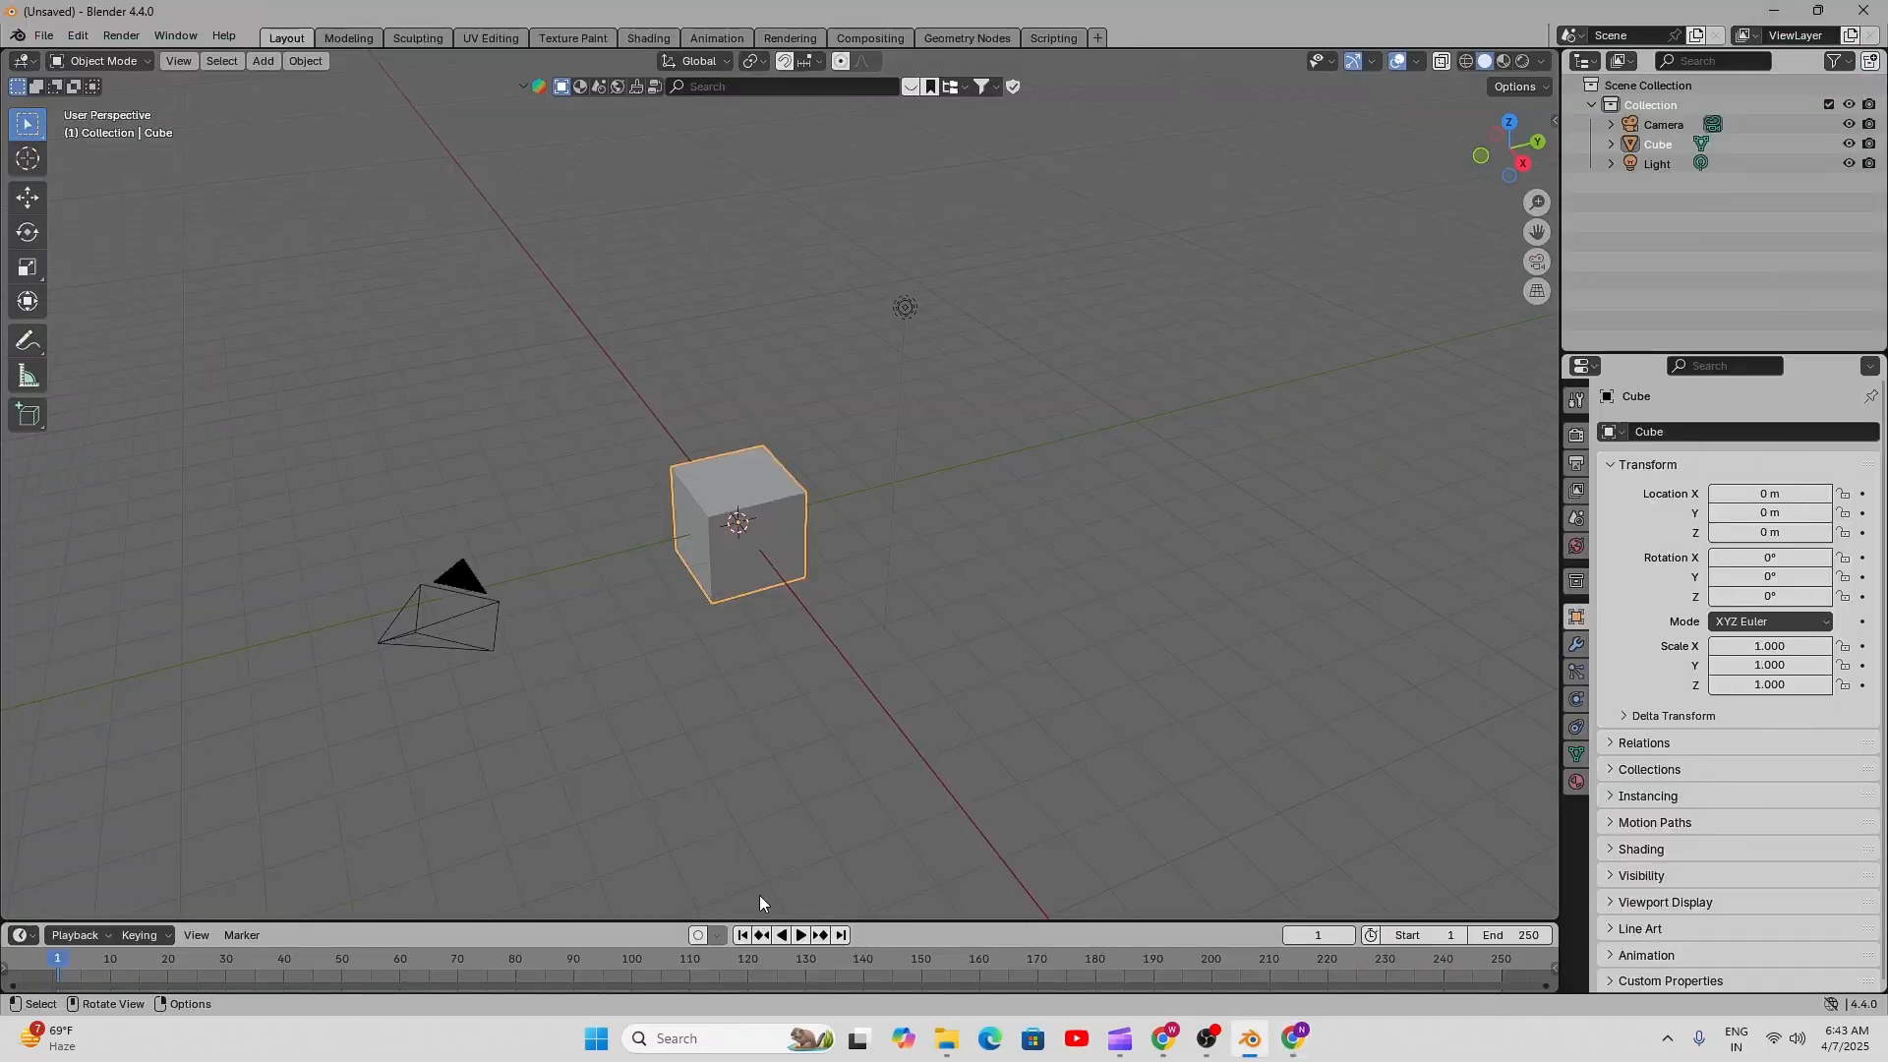
click(946, 1039)
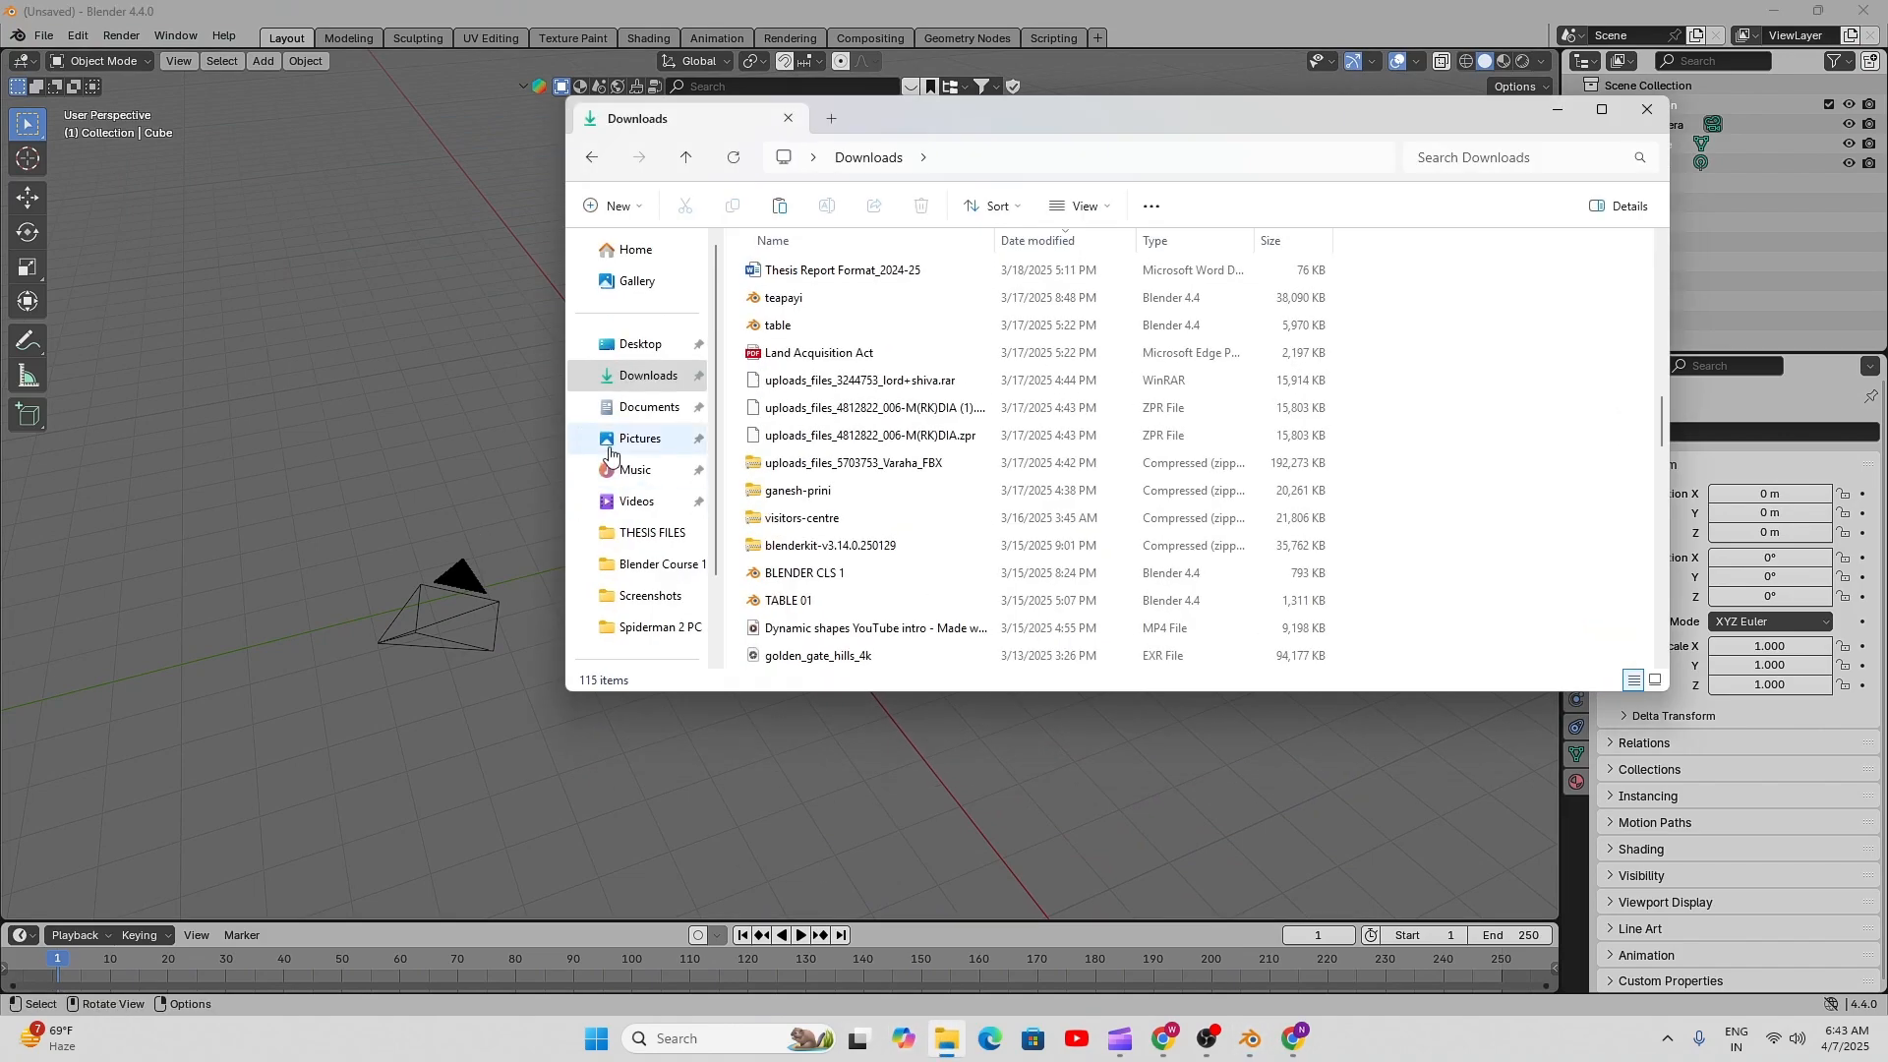
click(615, 376)
click(819, 300)
double_click(819, 299)
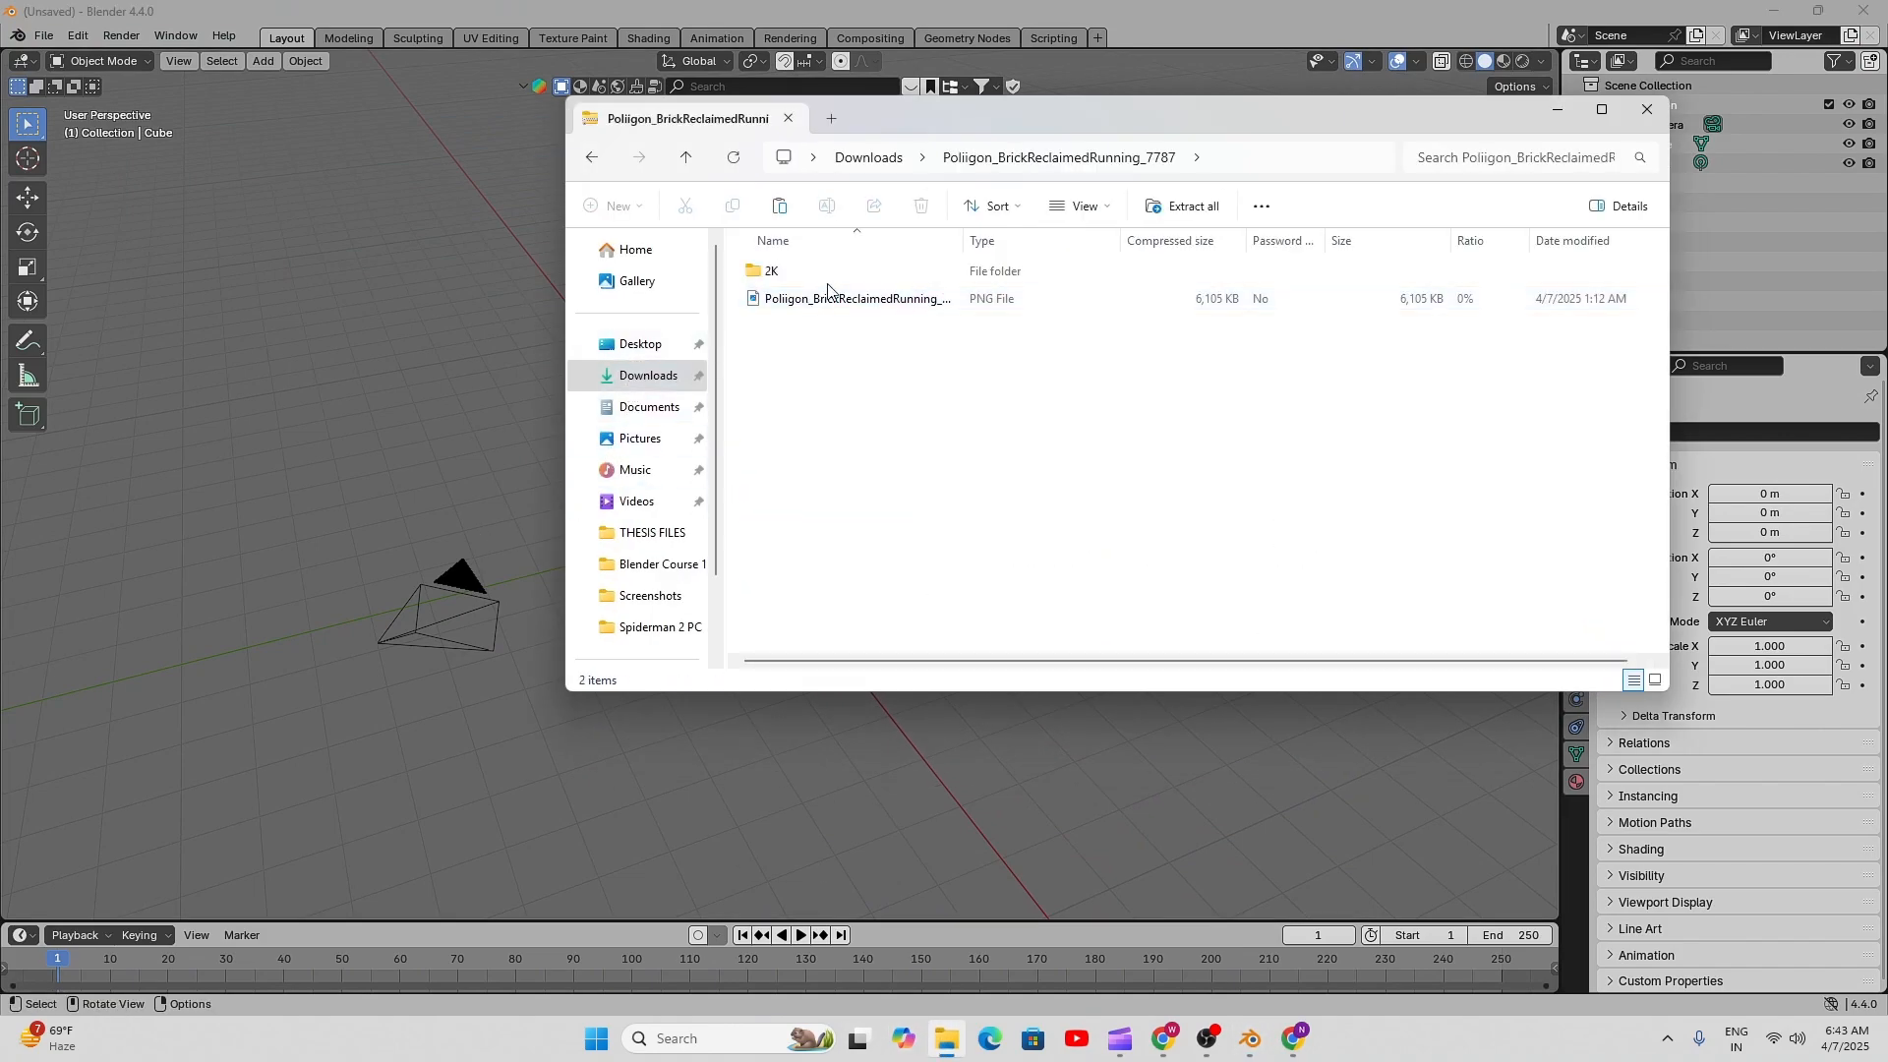
double_click(848, 300)
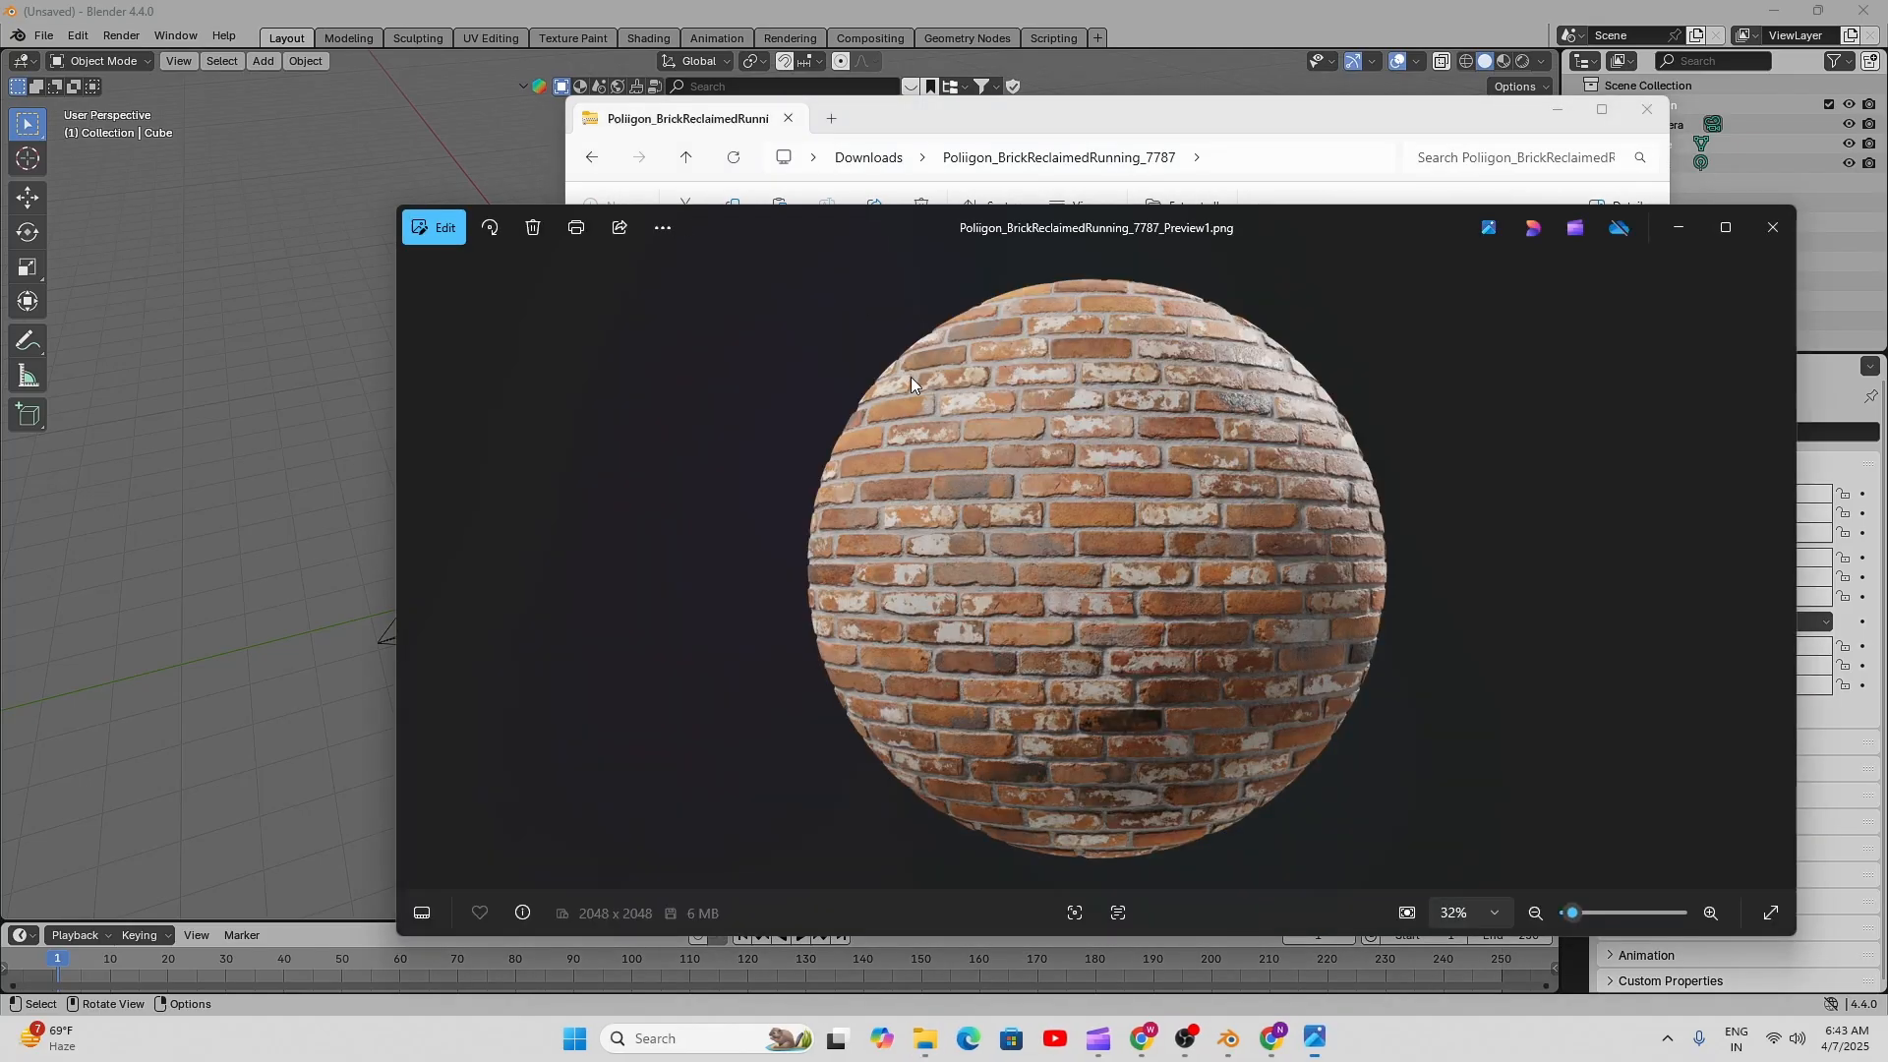
click(1773, 227)
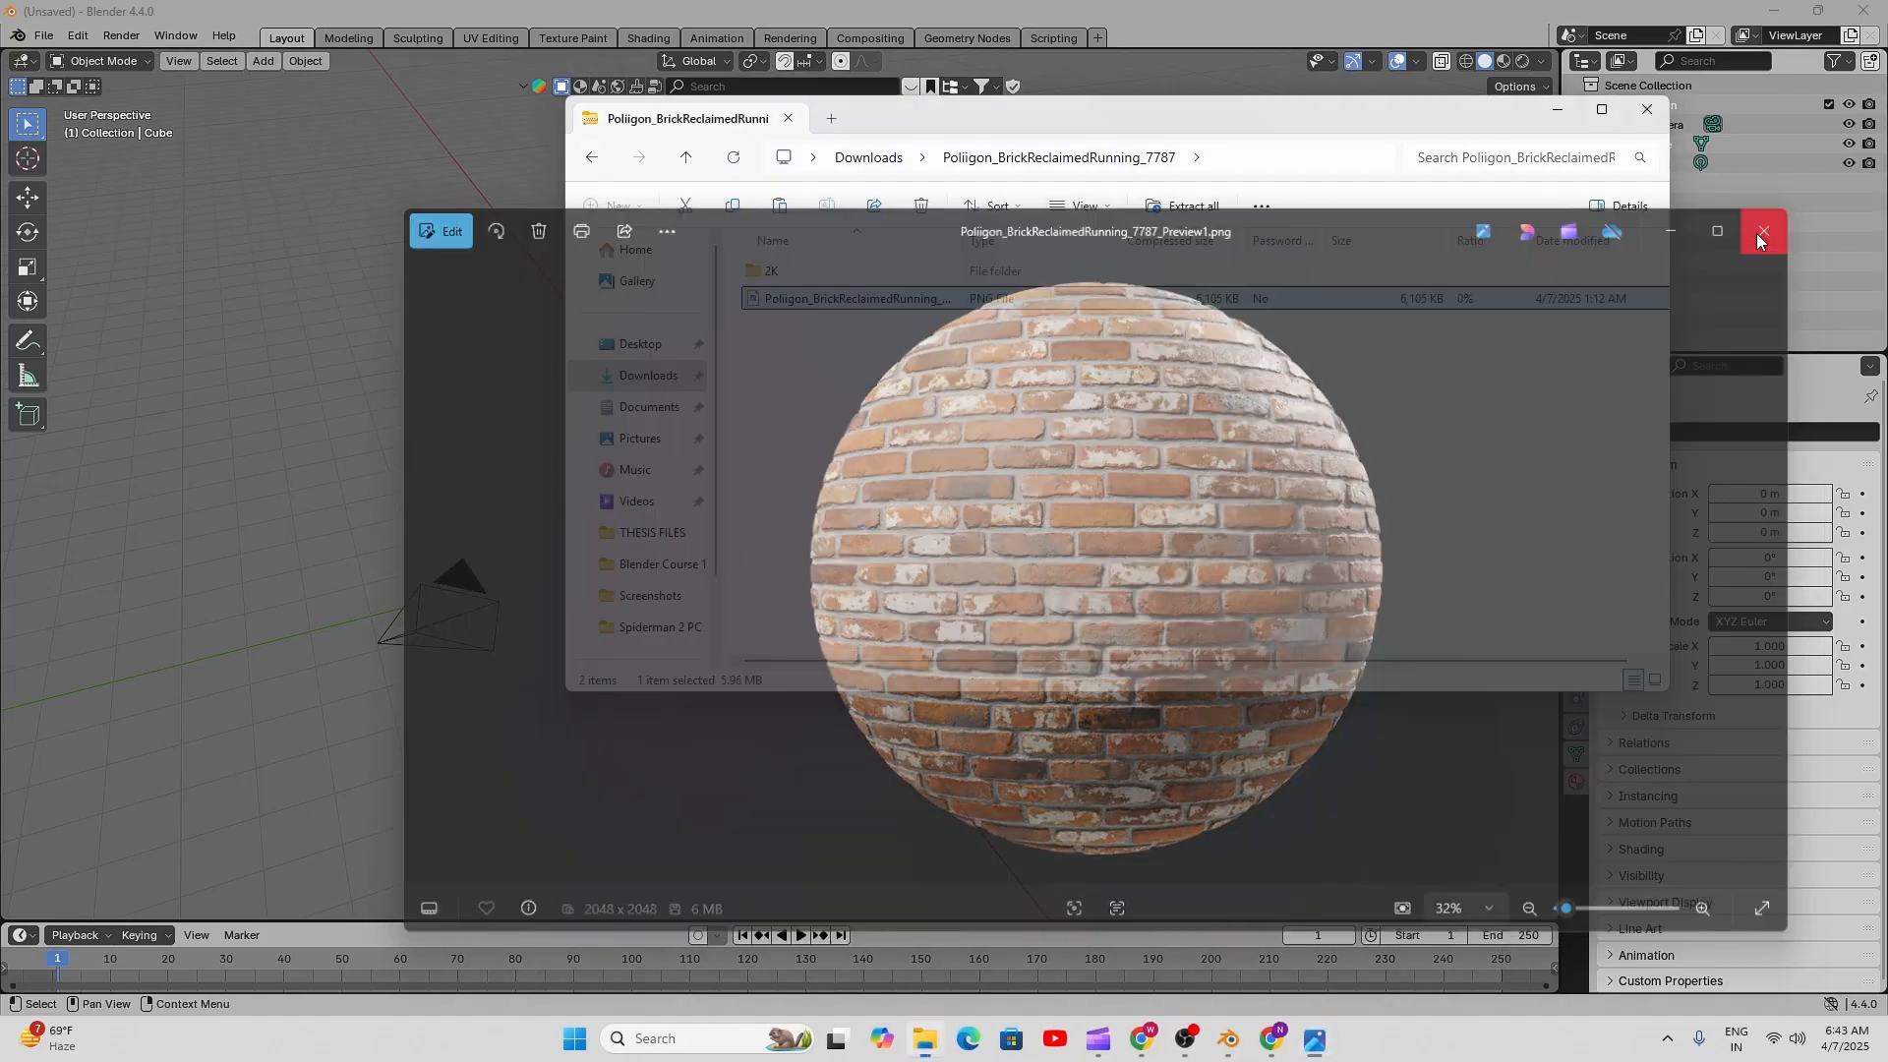
- Open the archive's 2K folder and display its texture files as large icons
click(779, 272)
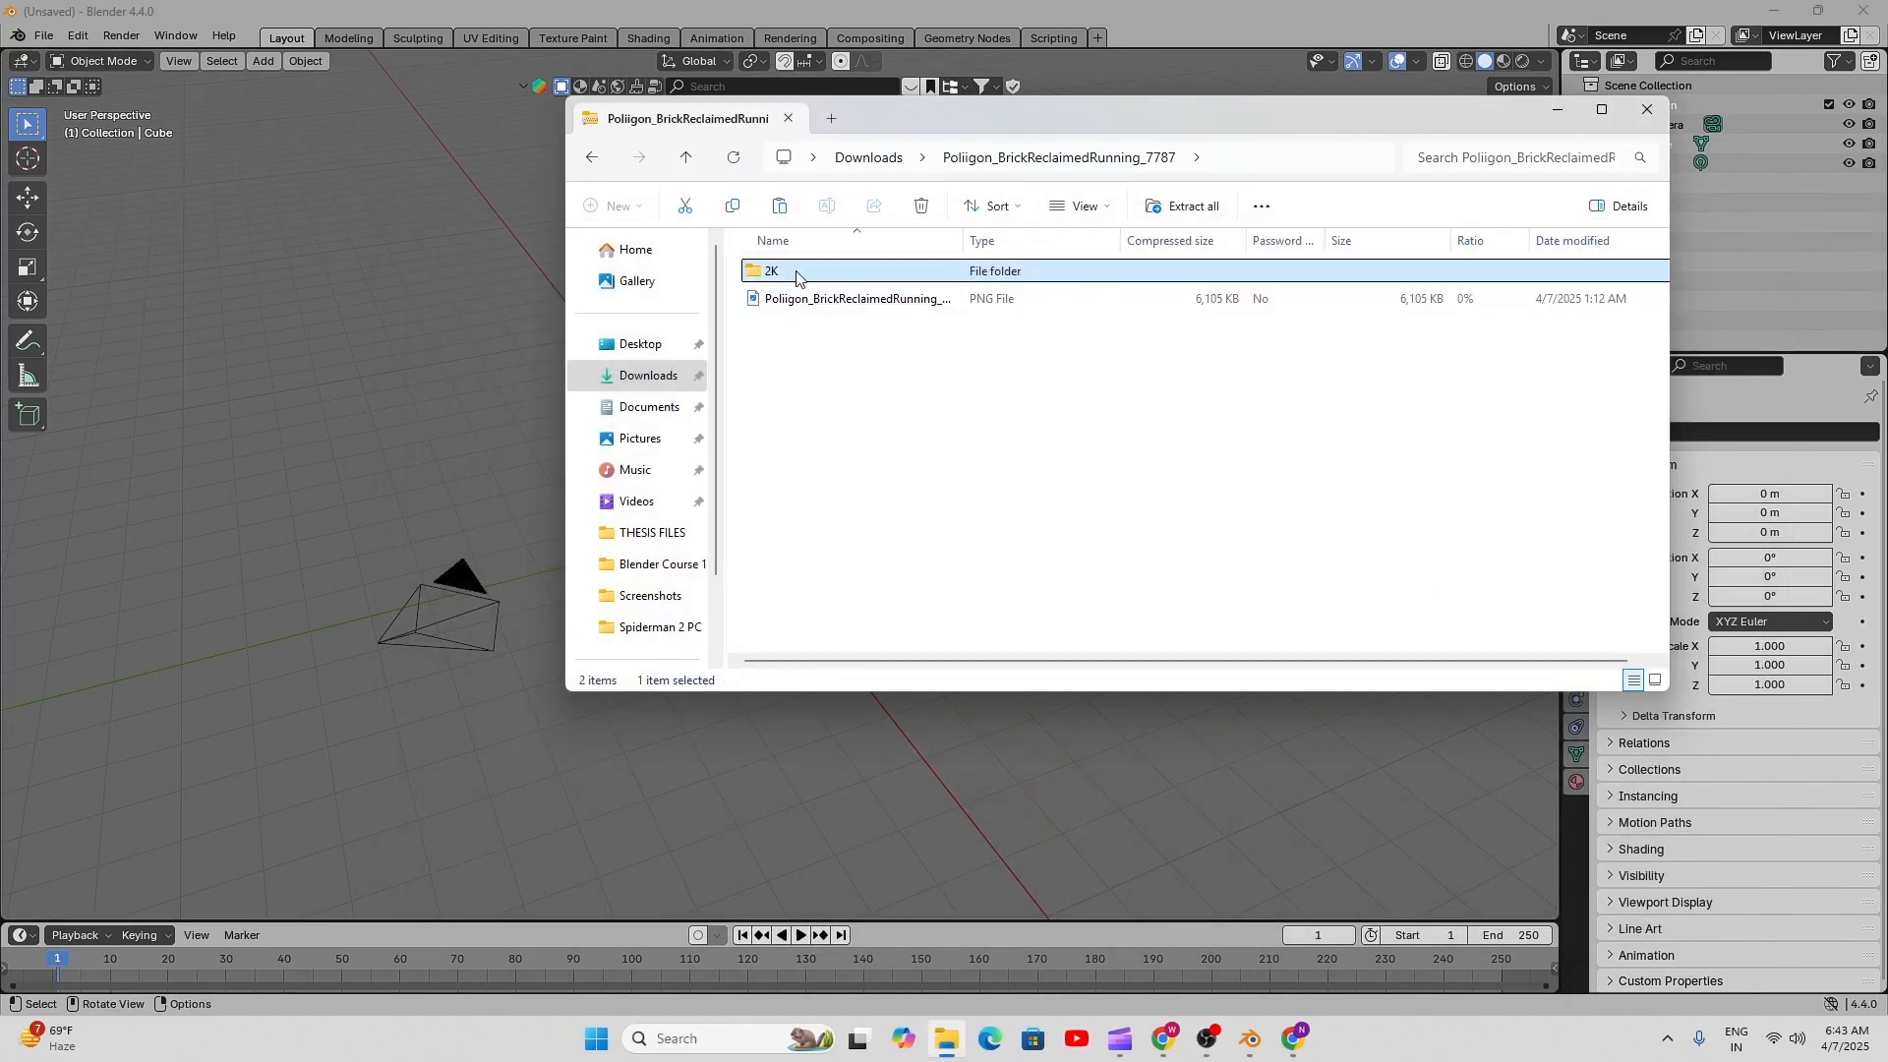
double_click(780, 273)
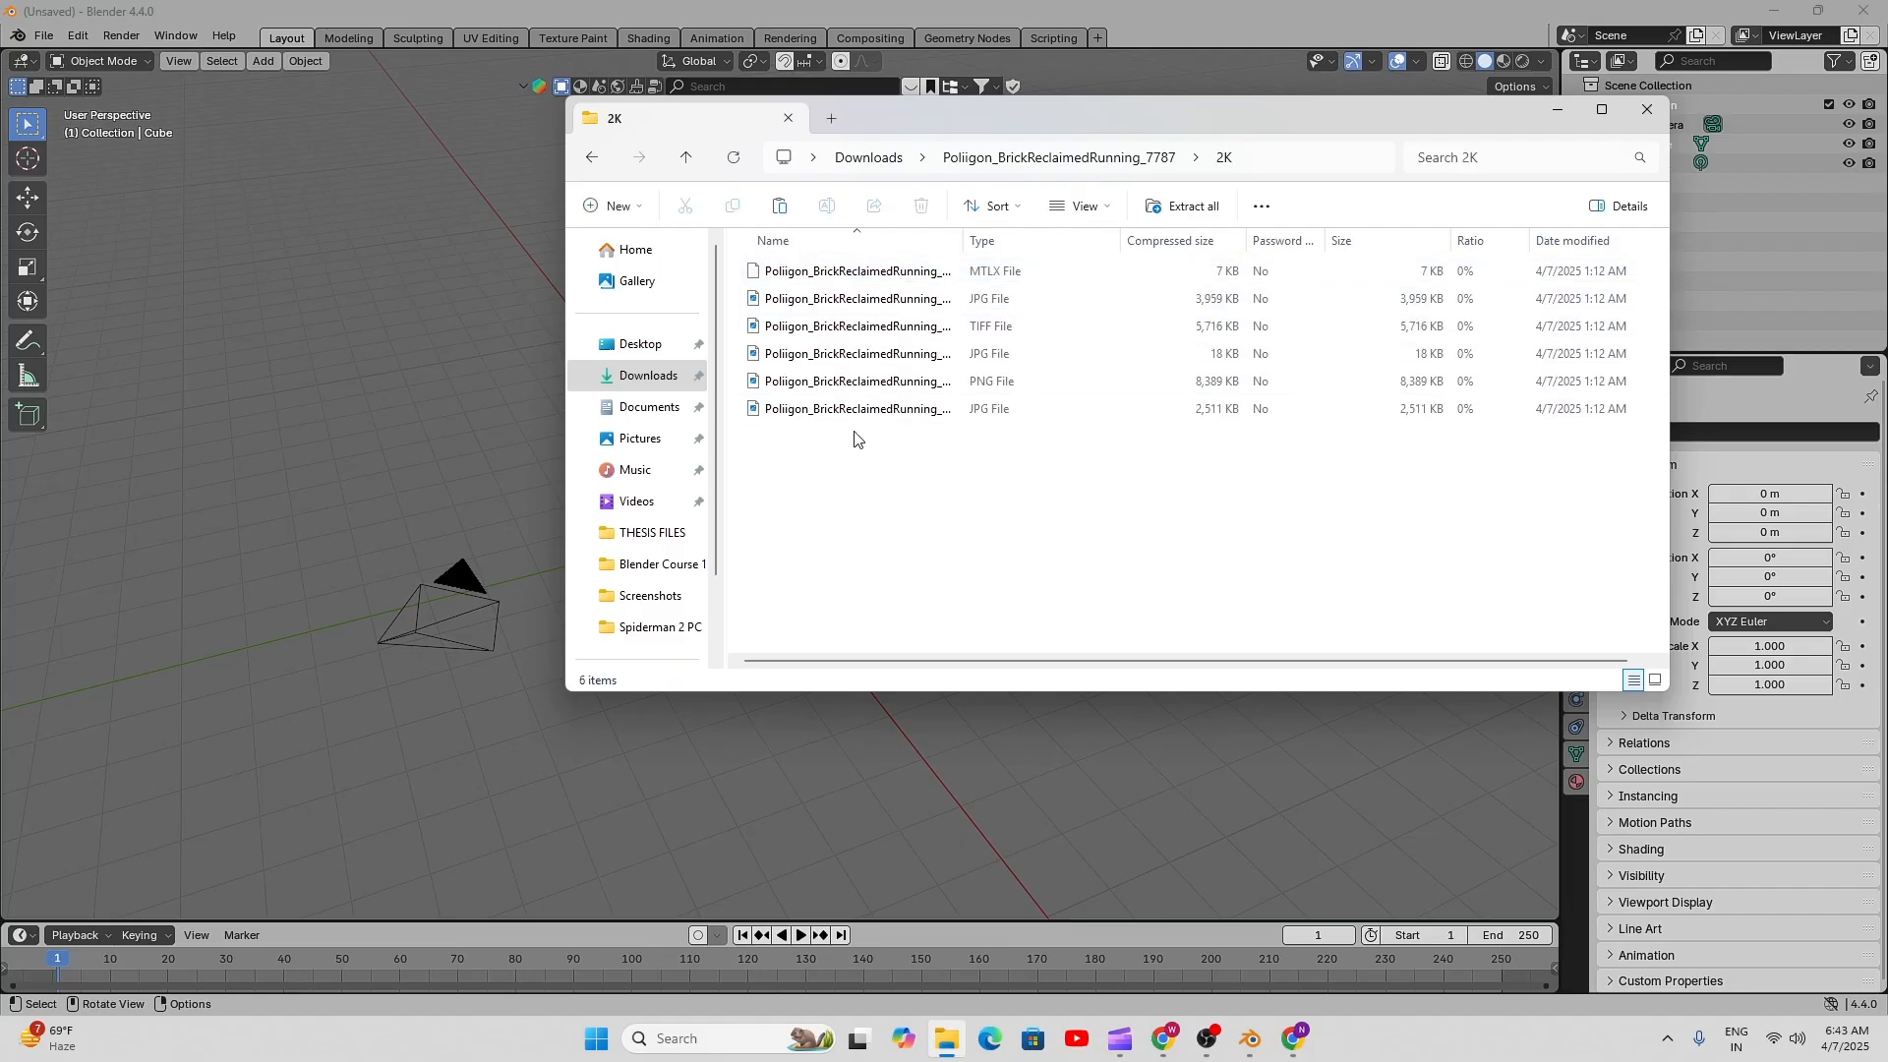
right_click(829, 488)
mouse_move(888, 564)
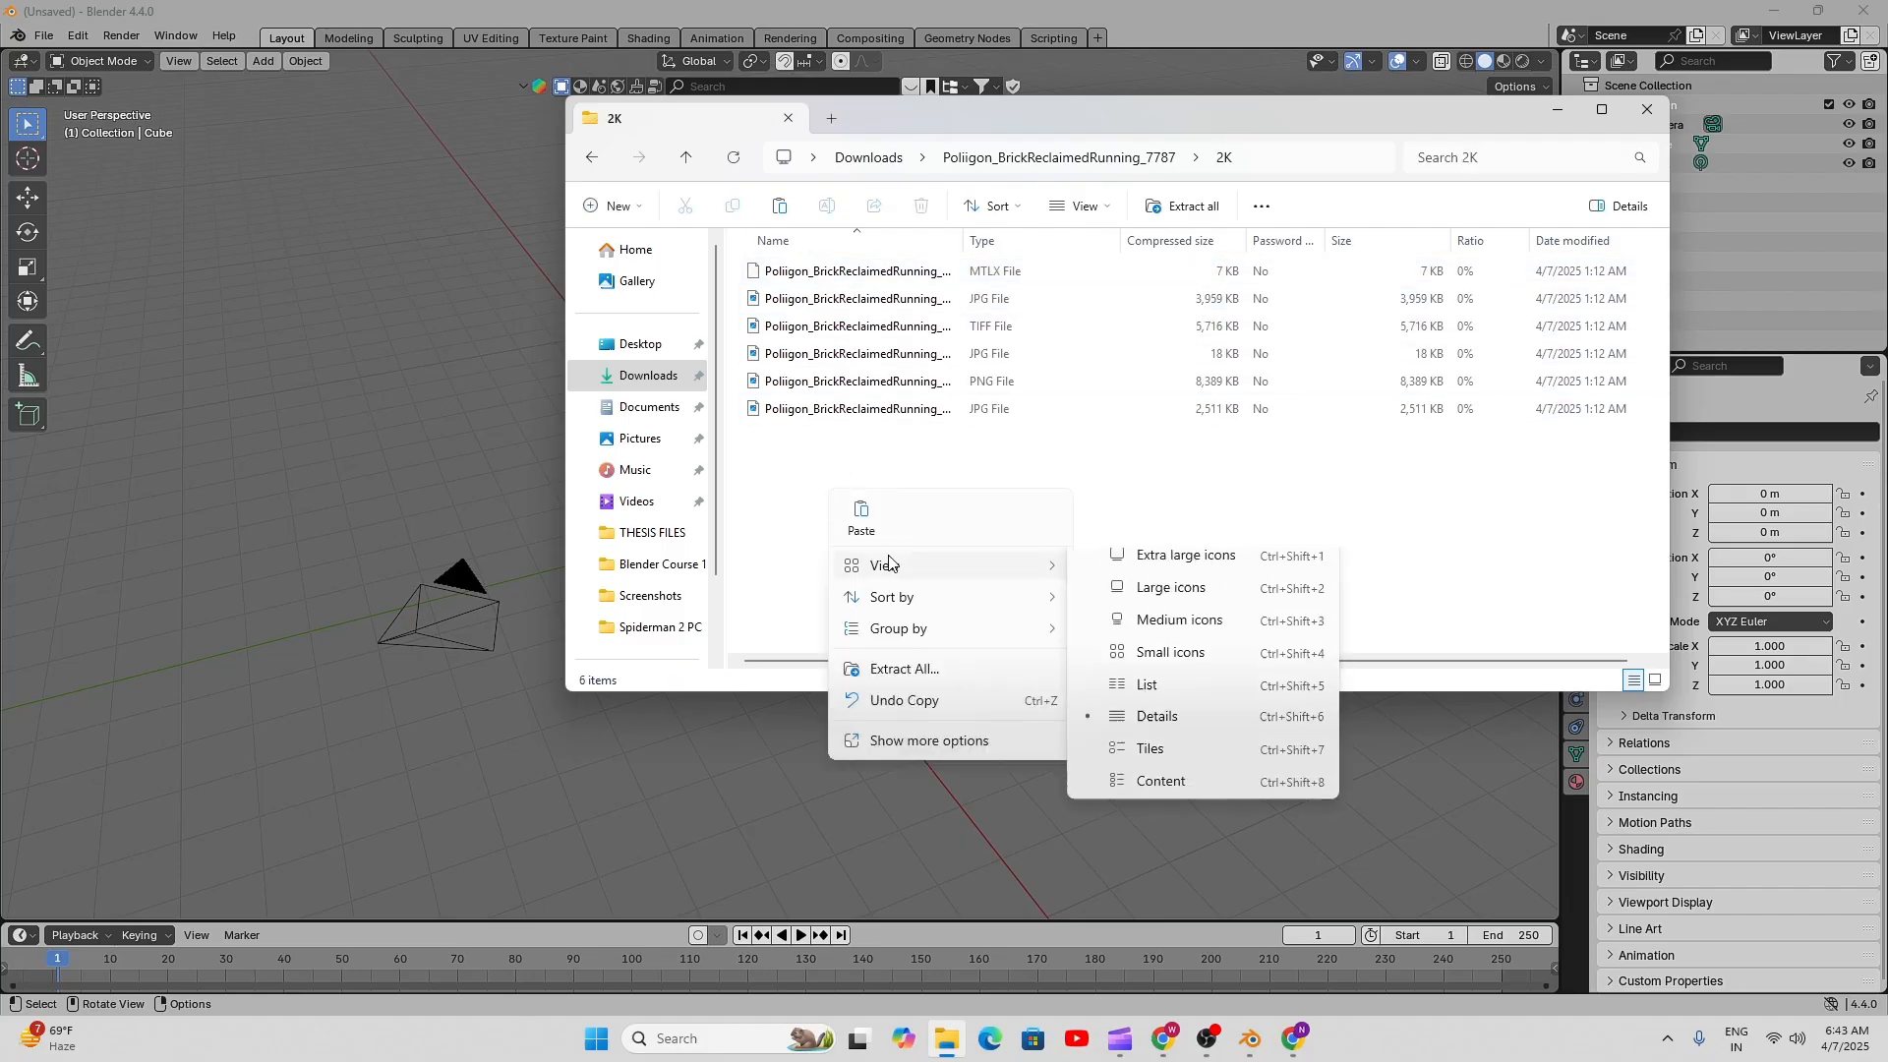
click(1141, 607)
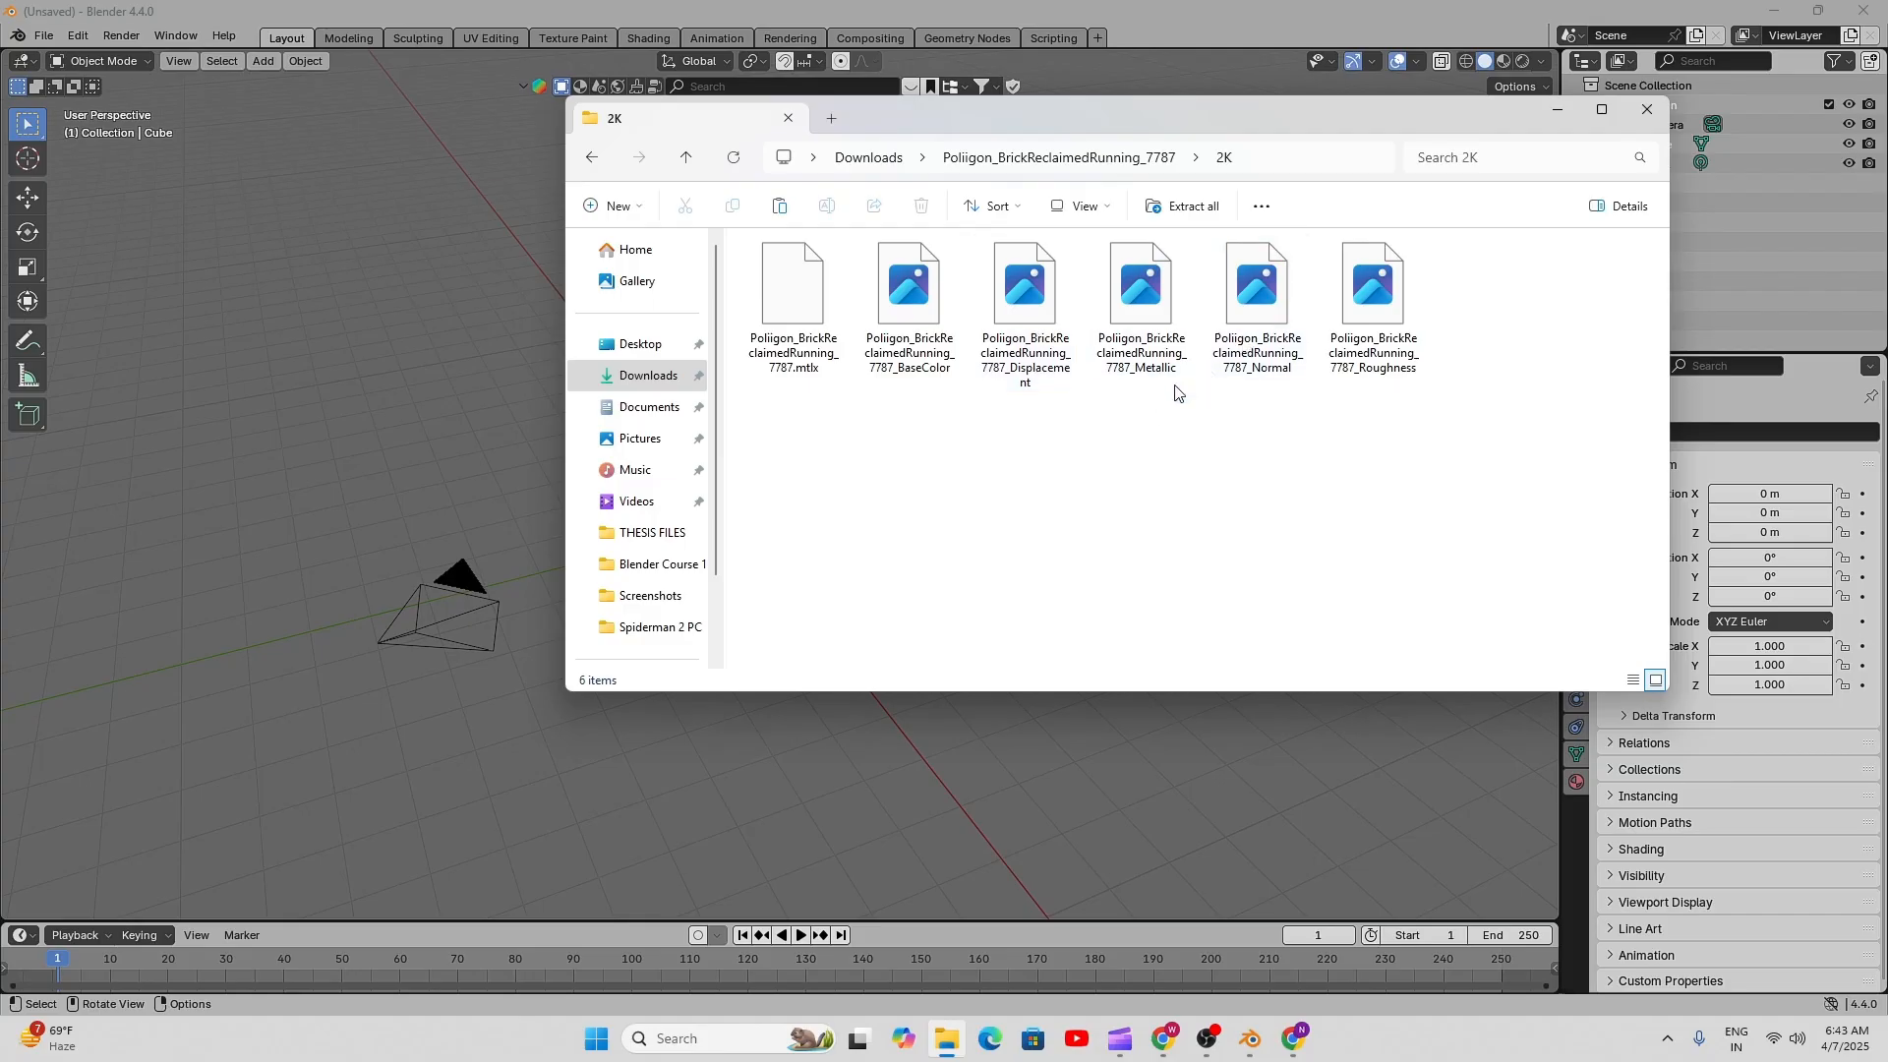
click(1556, 110)
middle_drag(769, 621, 983, 747)
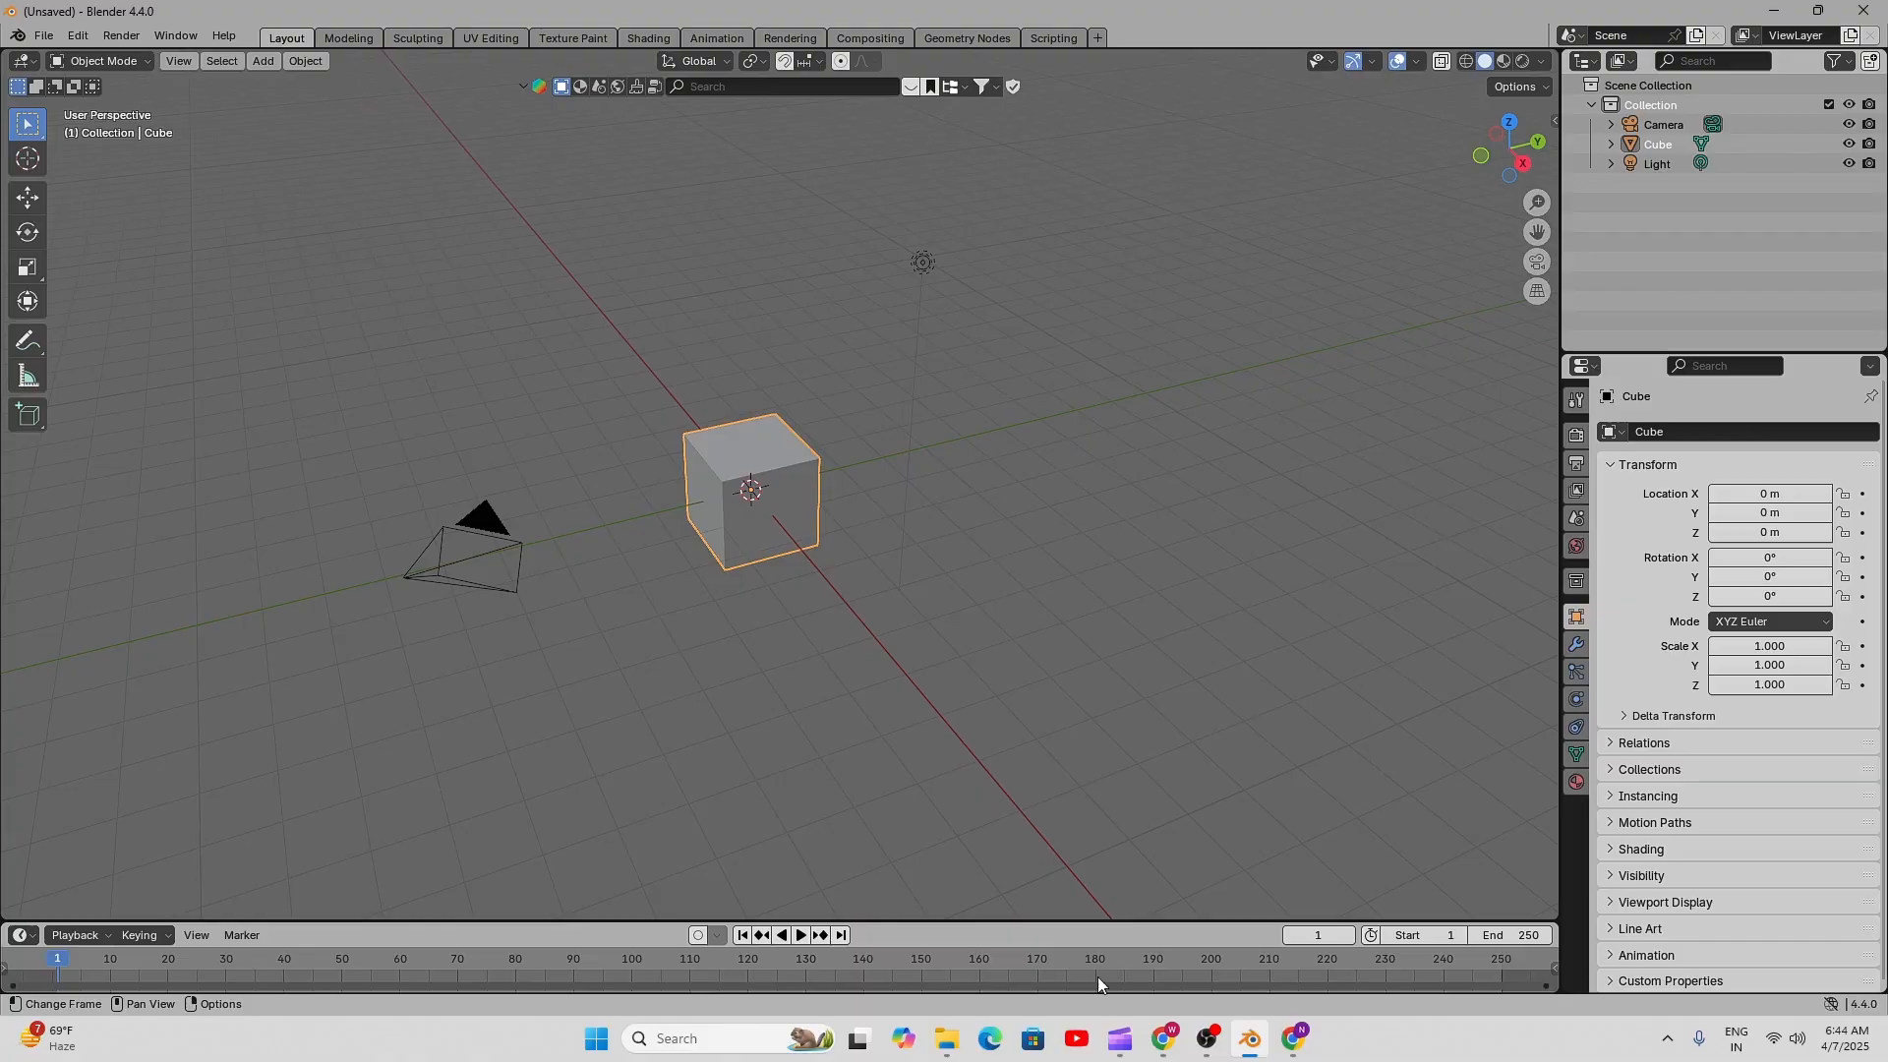
click(946, 1038)
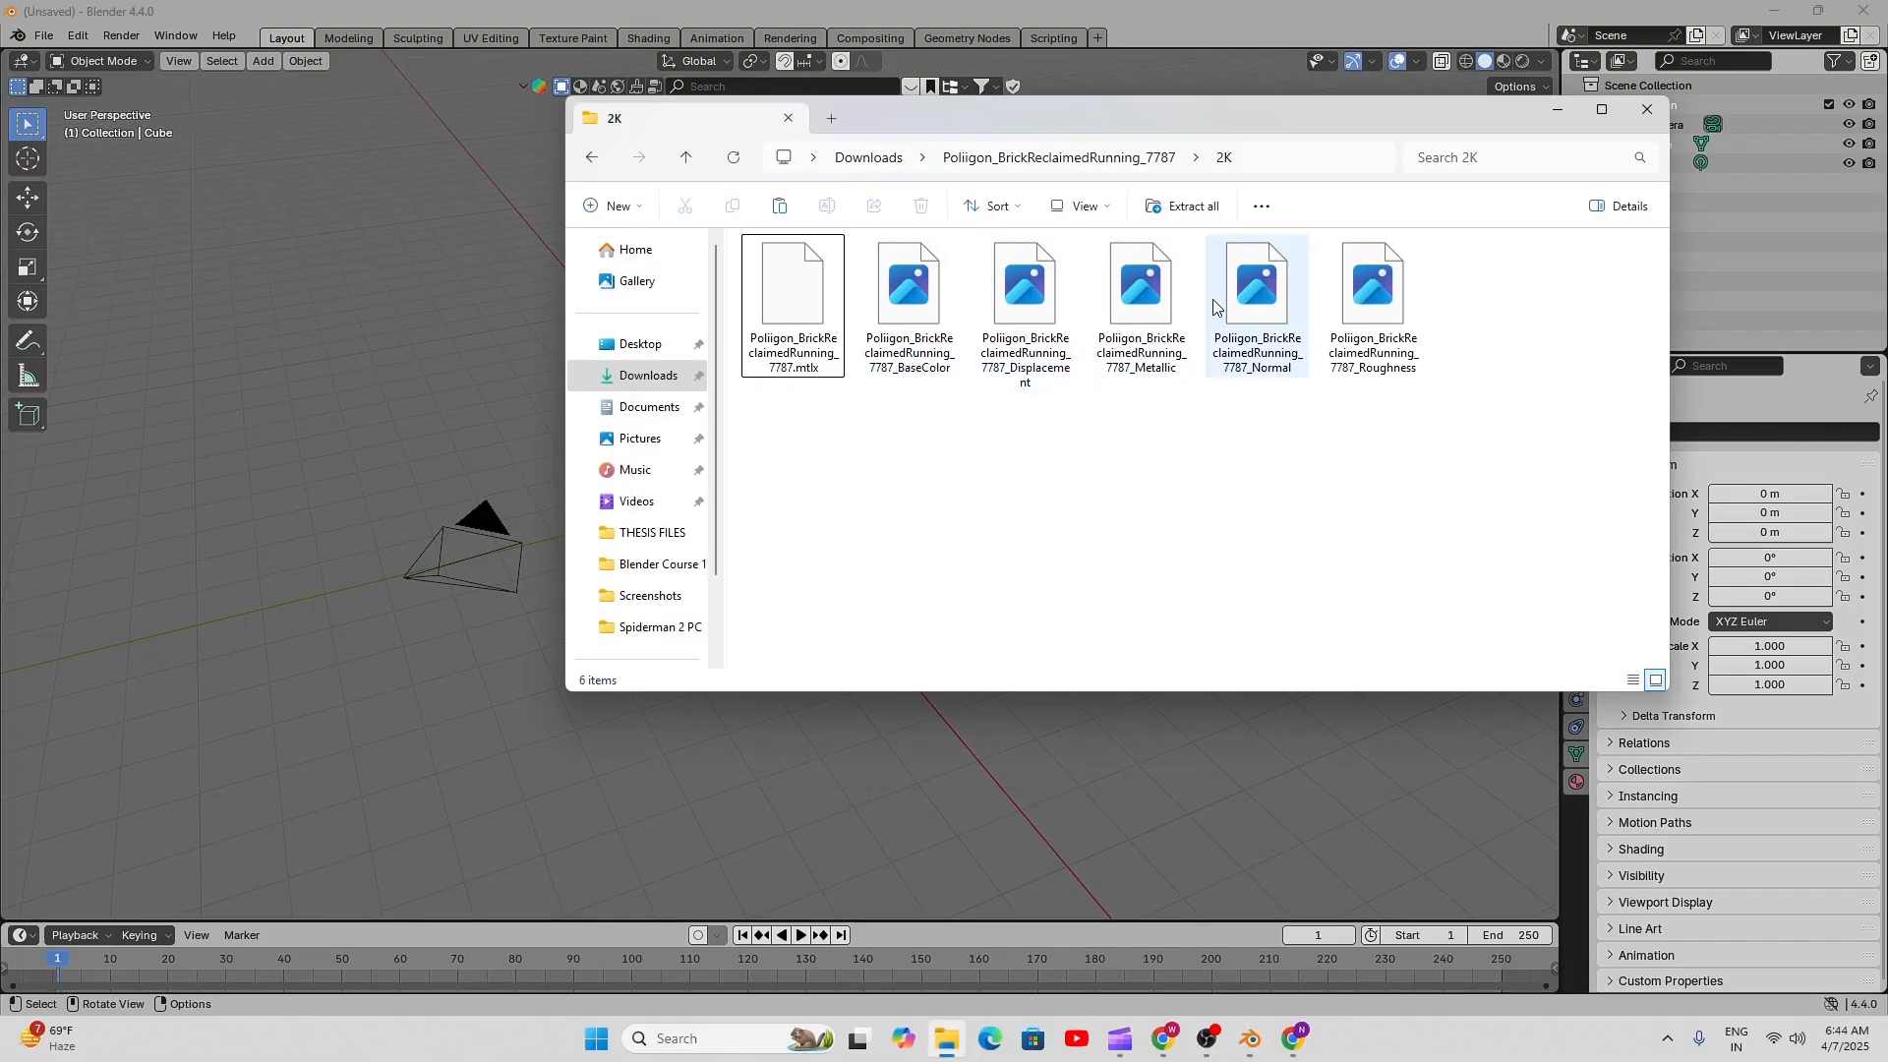
- Switch back to Blender and delete the default cube, camera and light from the scene
click(1557, 110)
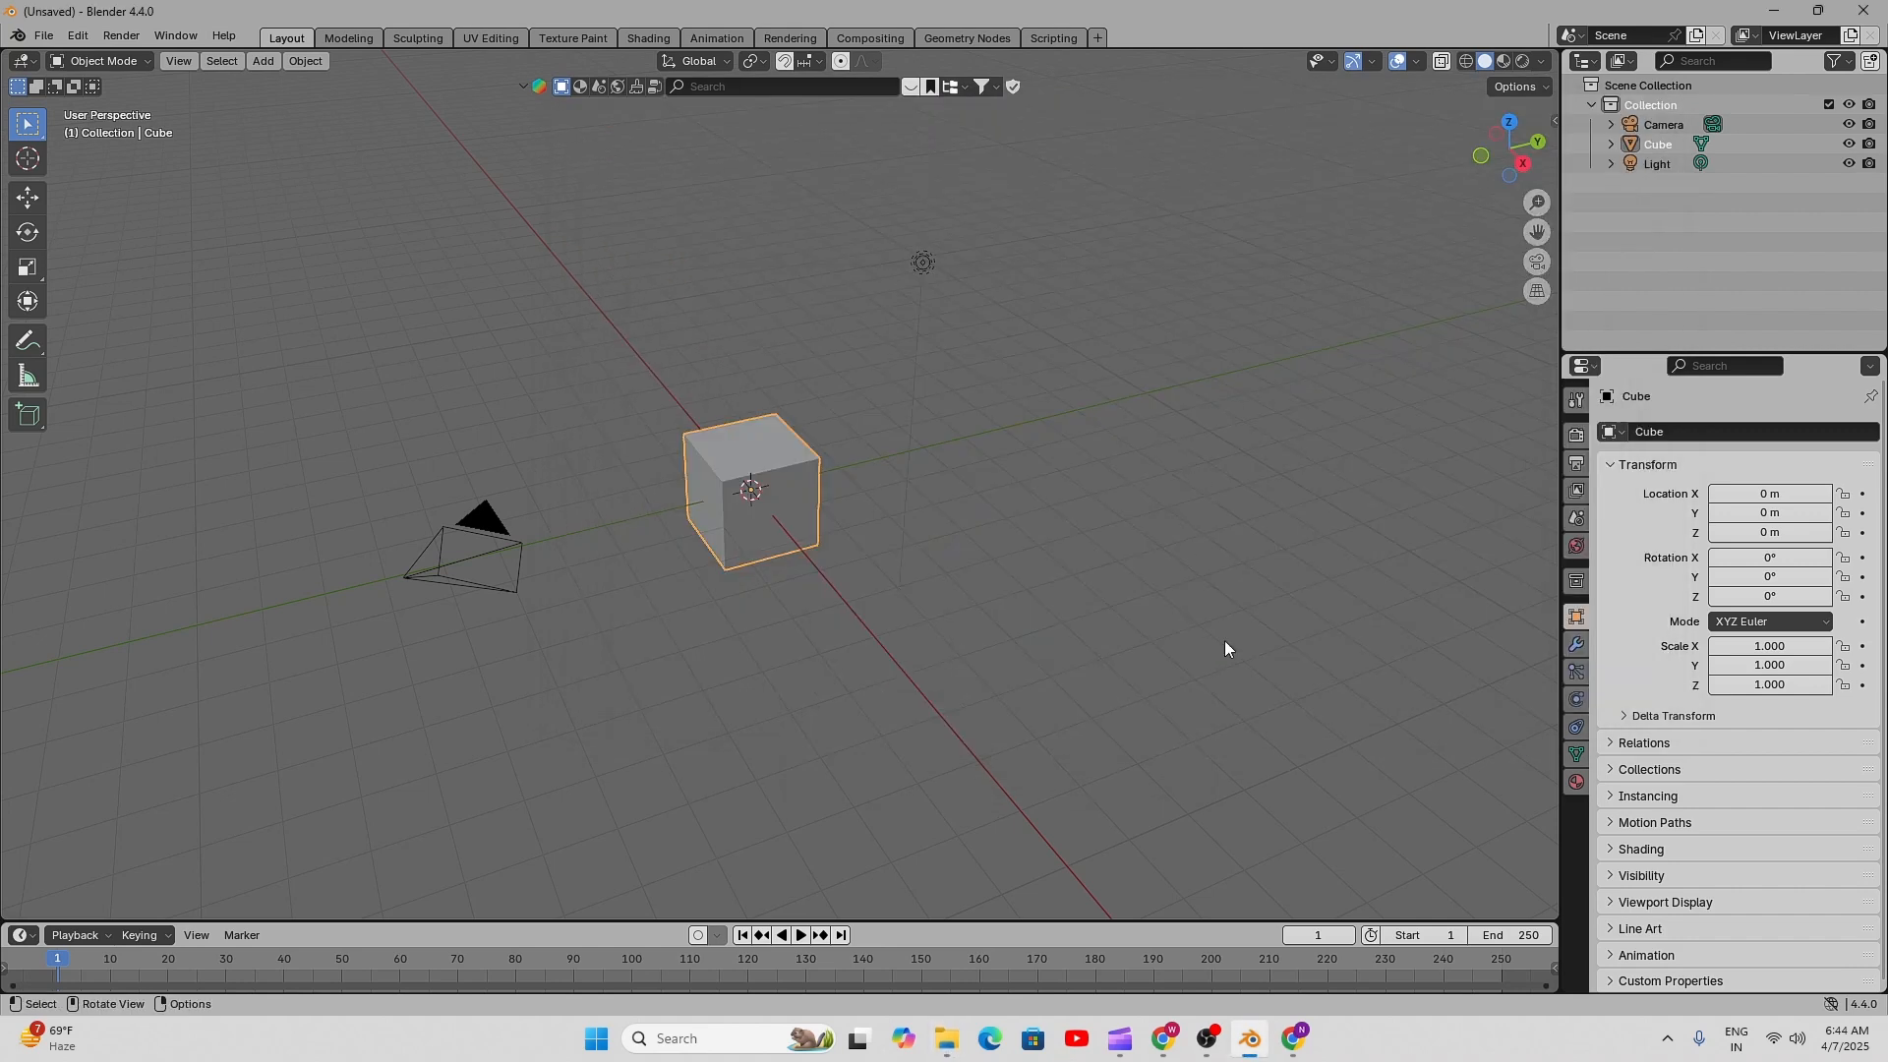
middle_drag(828, 671, 831, 598)
key(a)
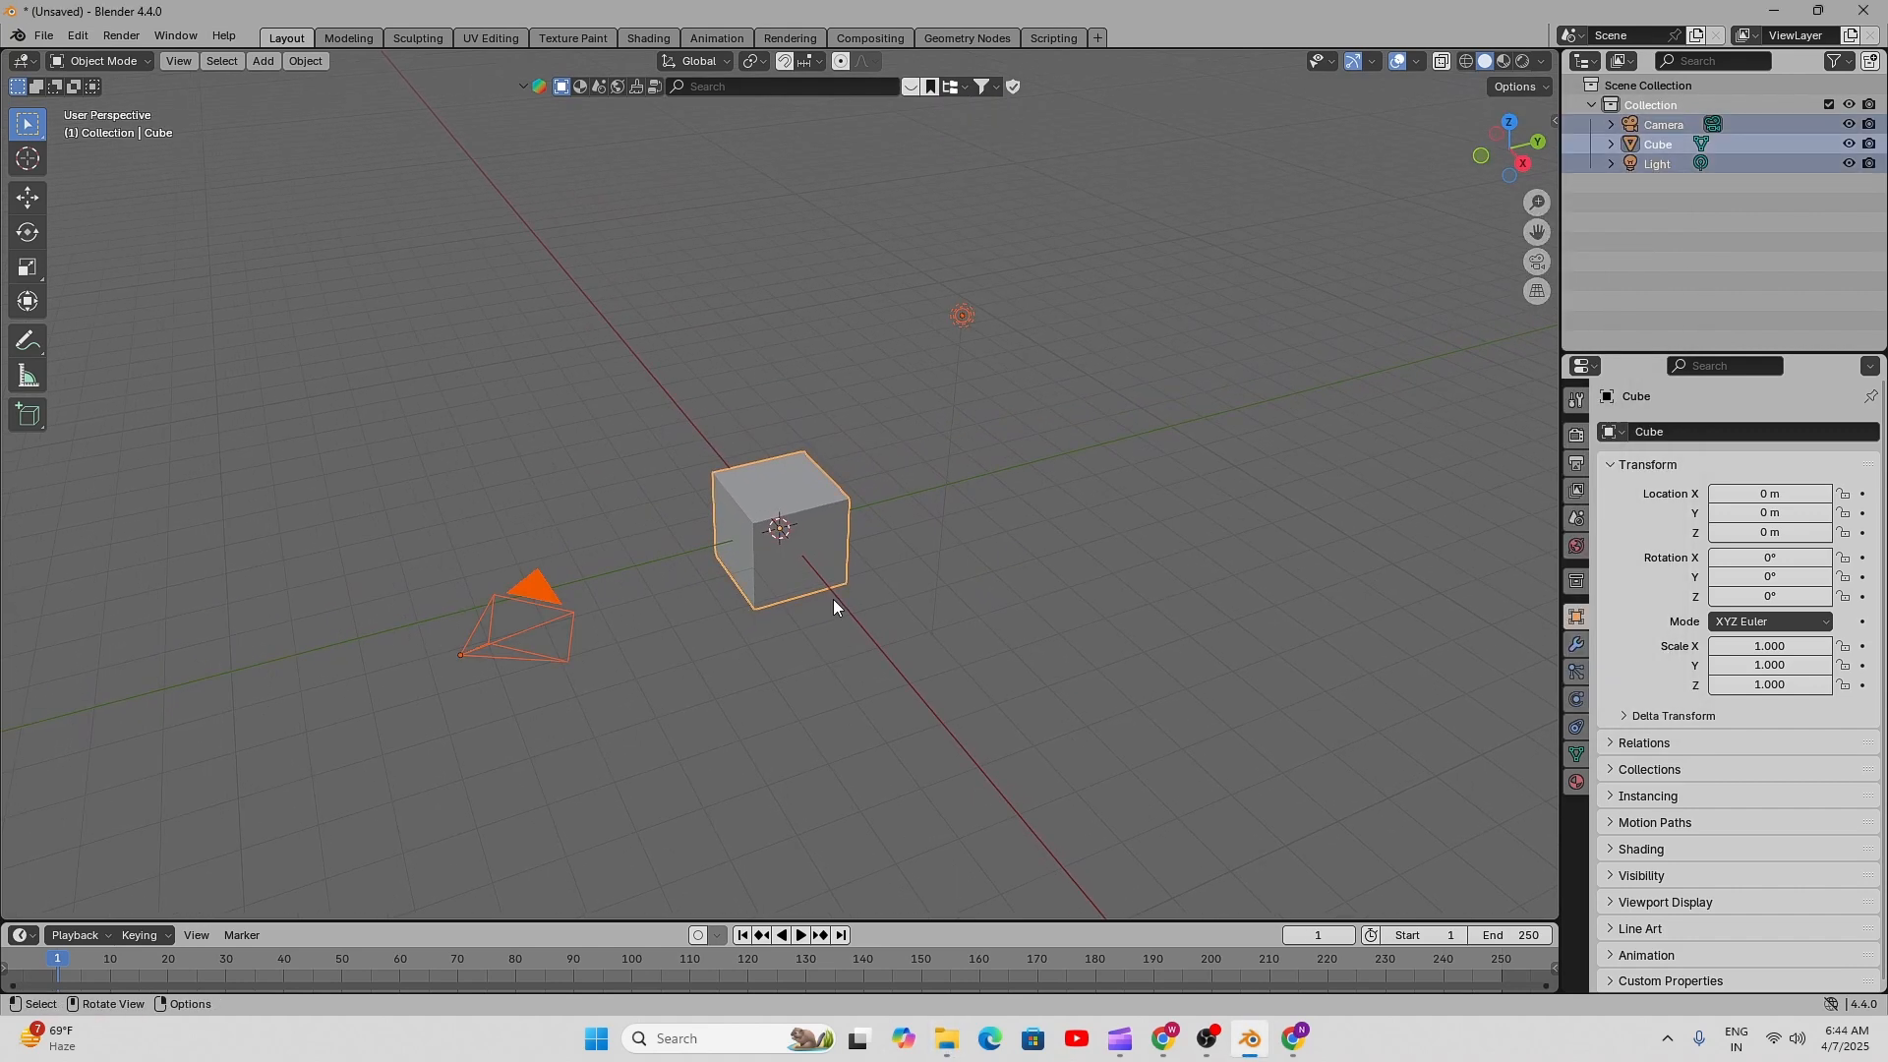
key(x)
click(834, 599)
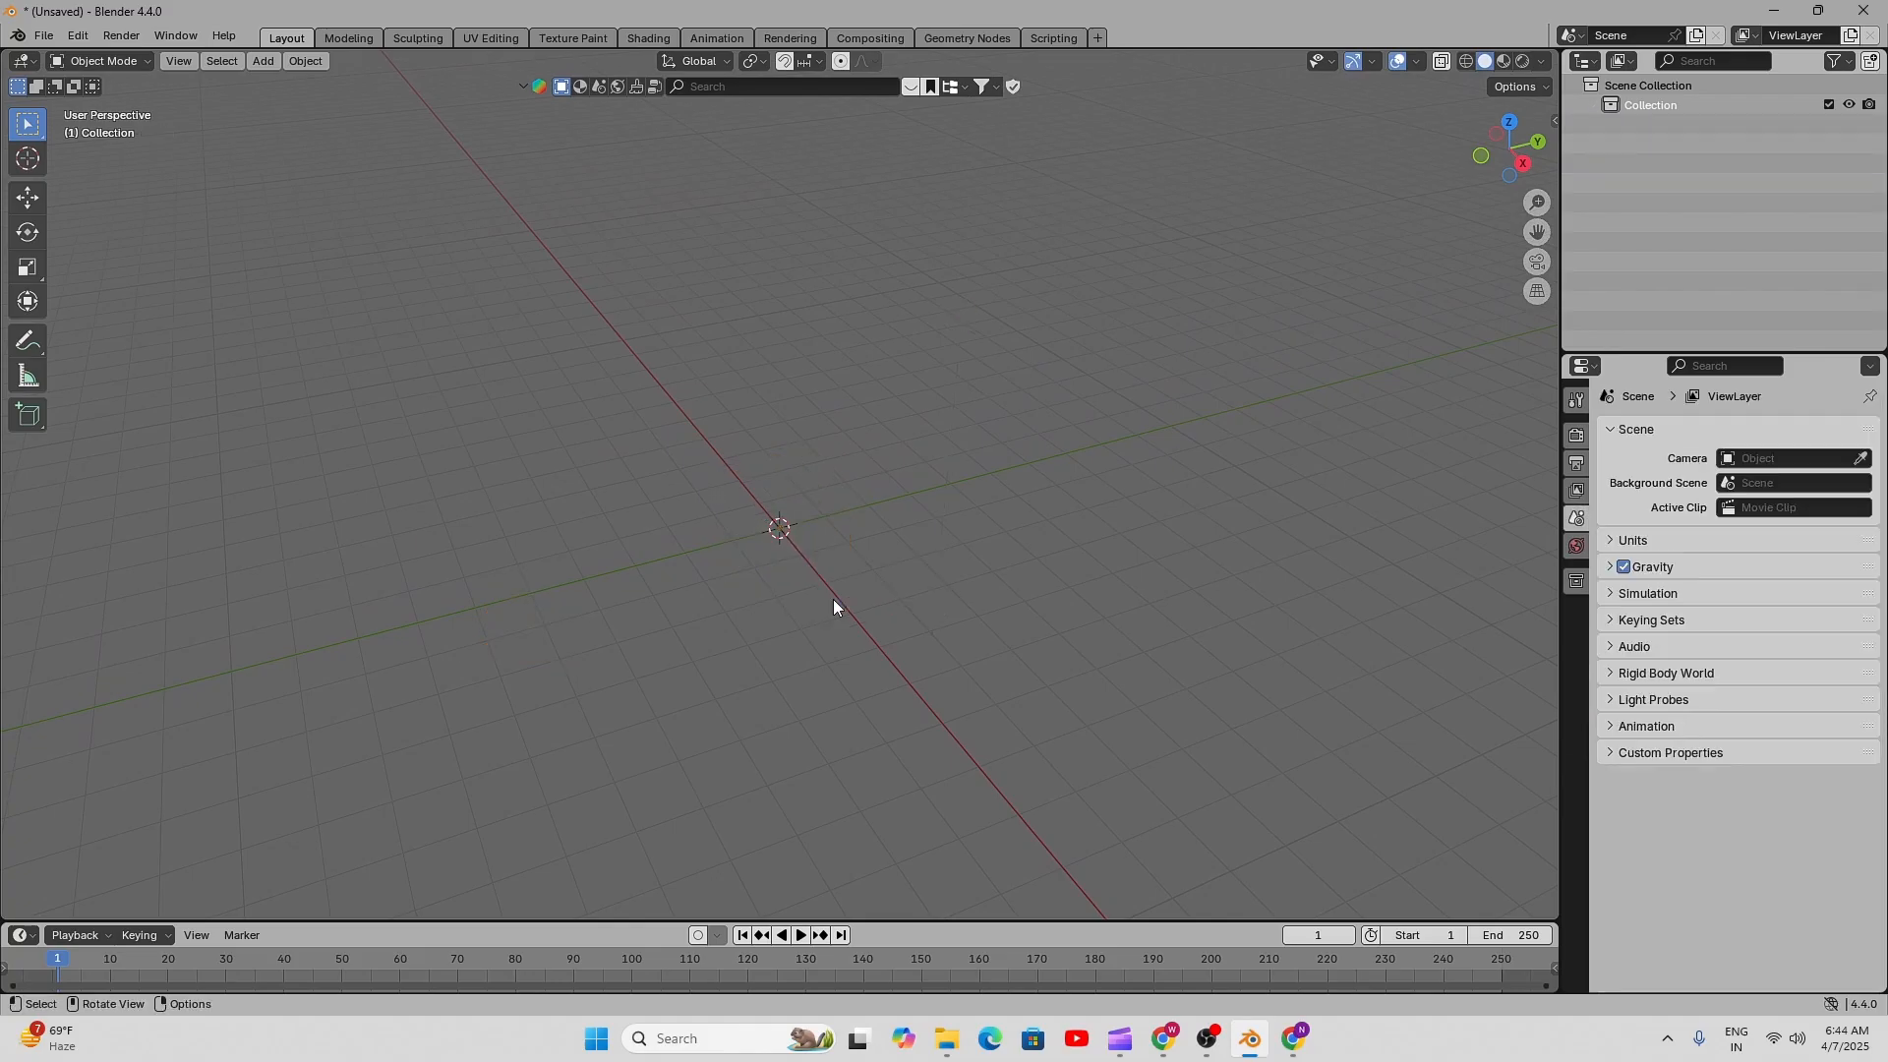
- Add a mesh plane at the scene origin and rotate it 90° about the Y axis
key(shift+a)
mouse_move(777, 522)
click(847, 524)
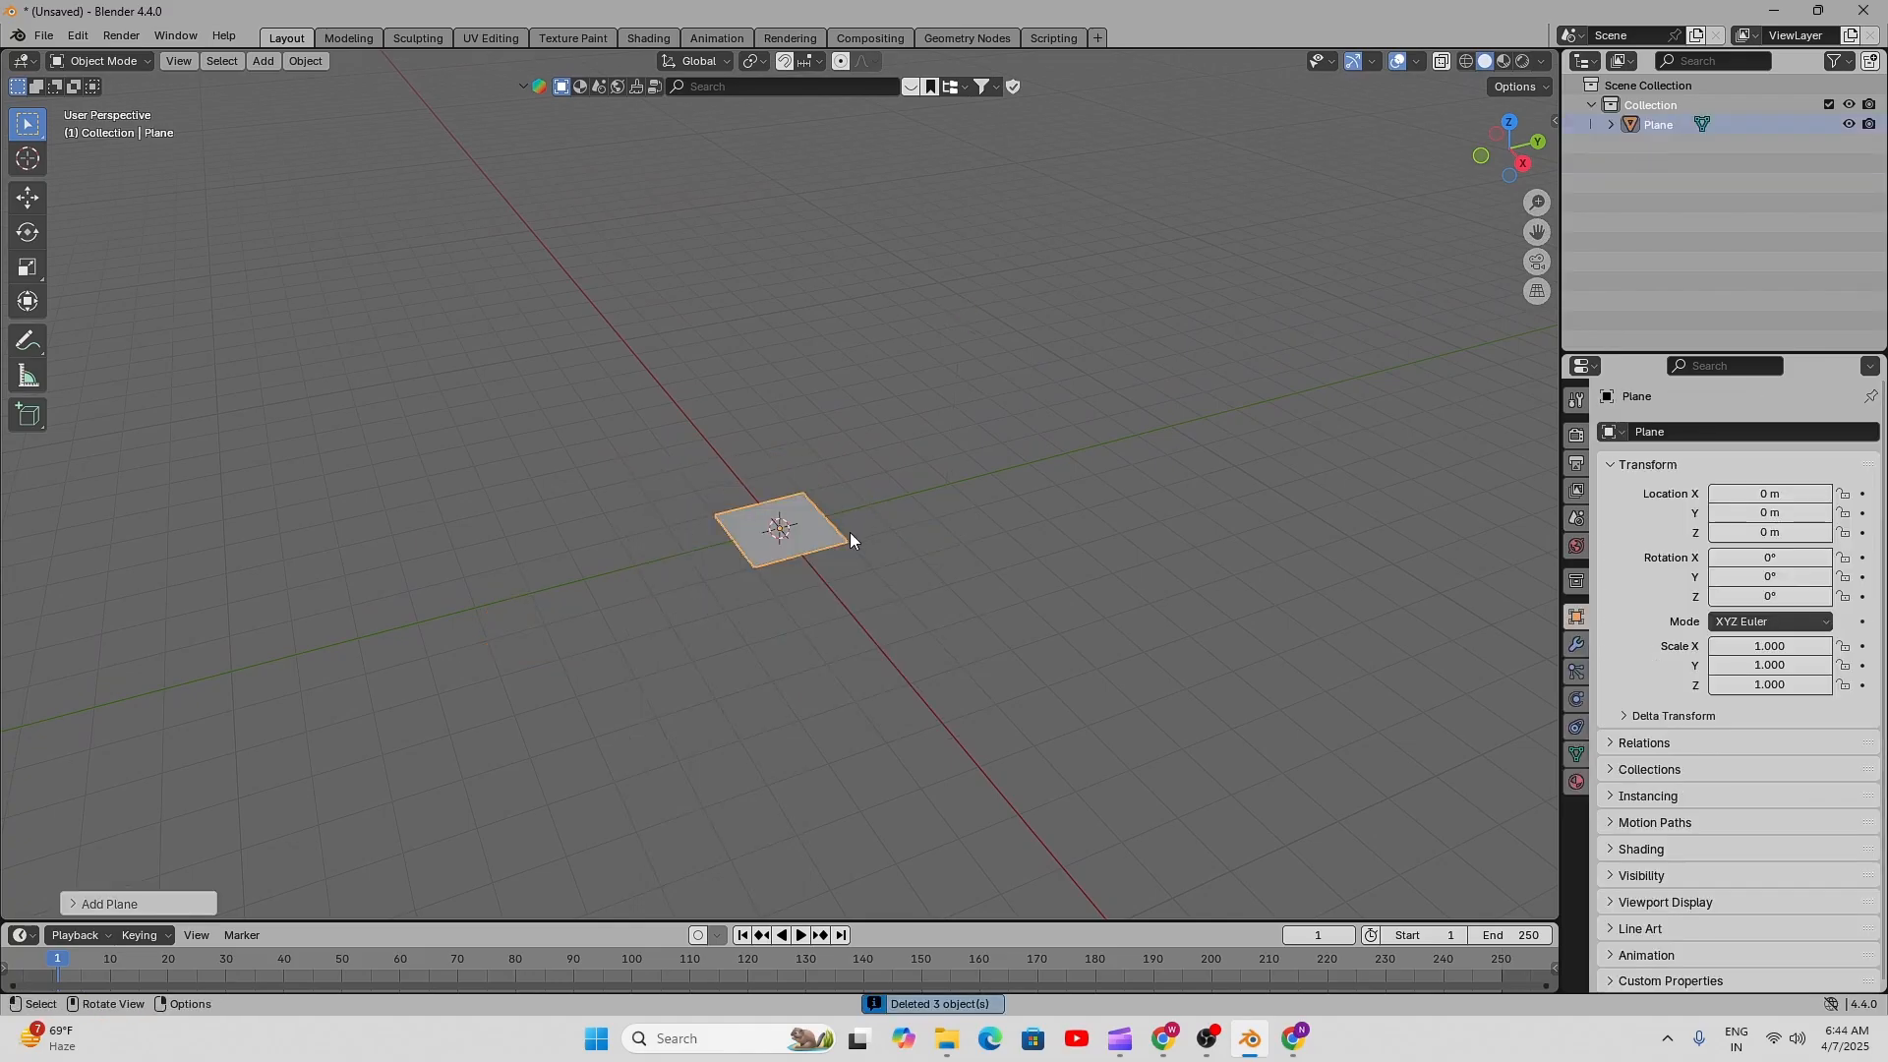
text(r)
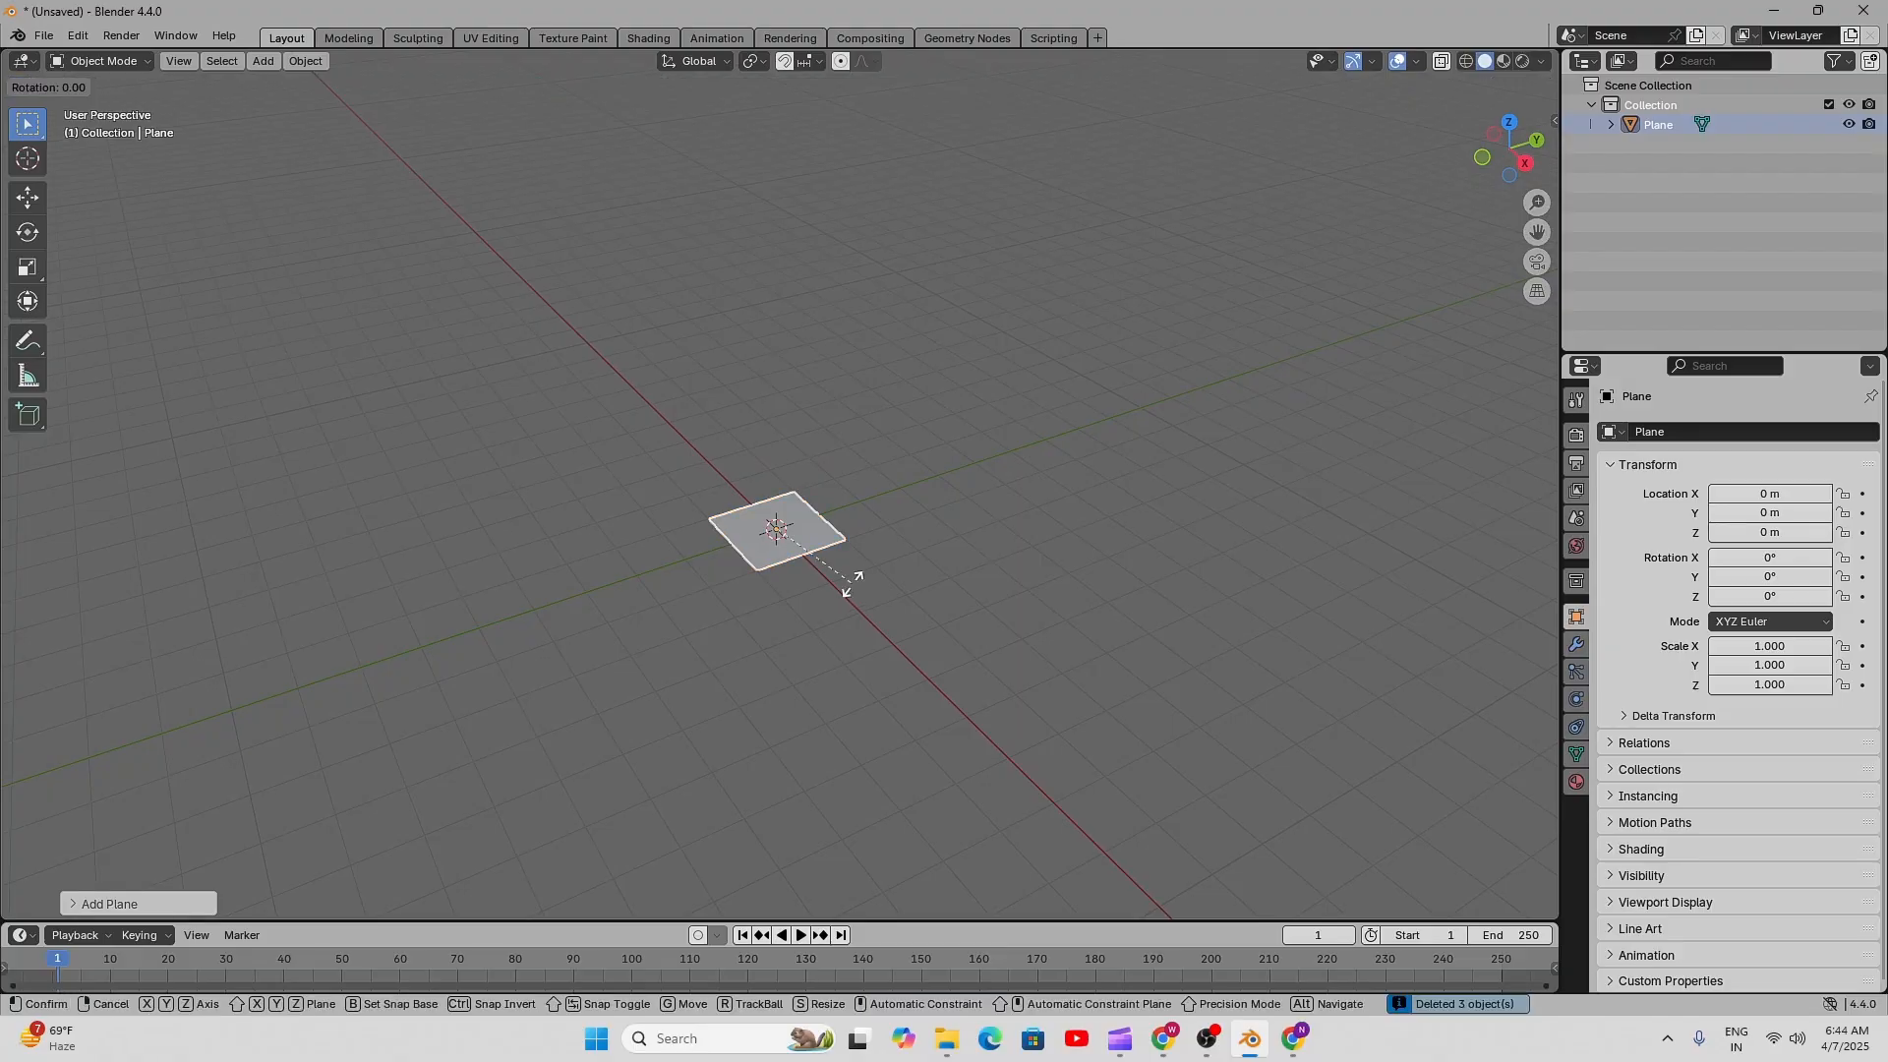
text(y90)
key(Return)
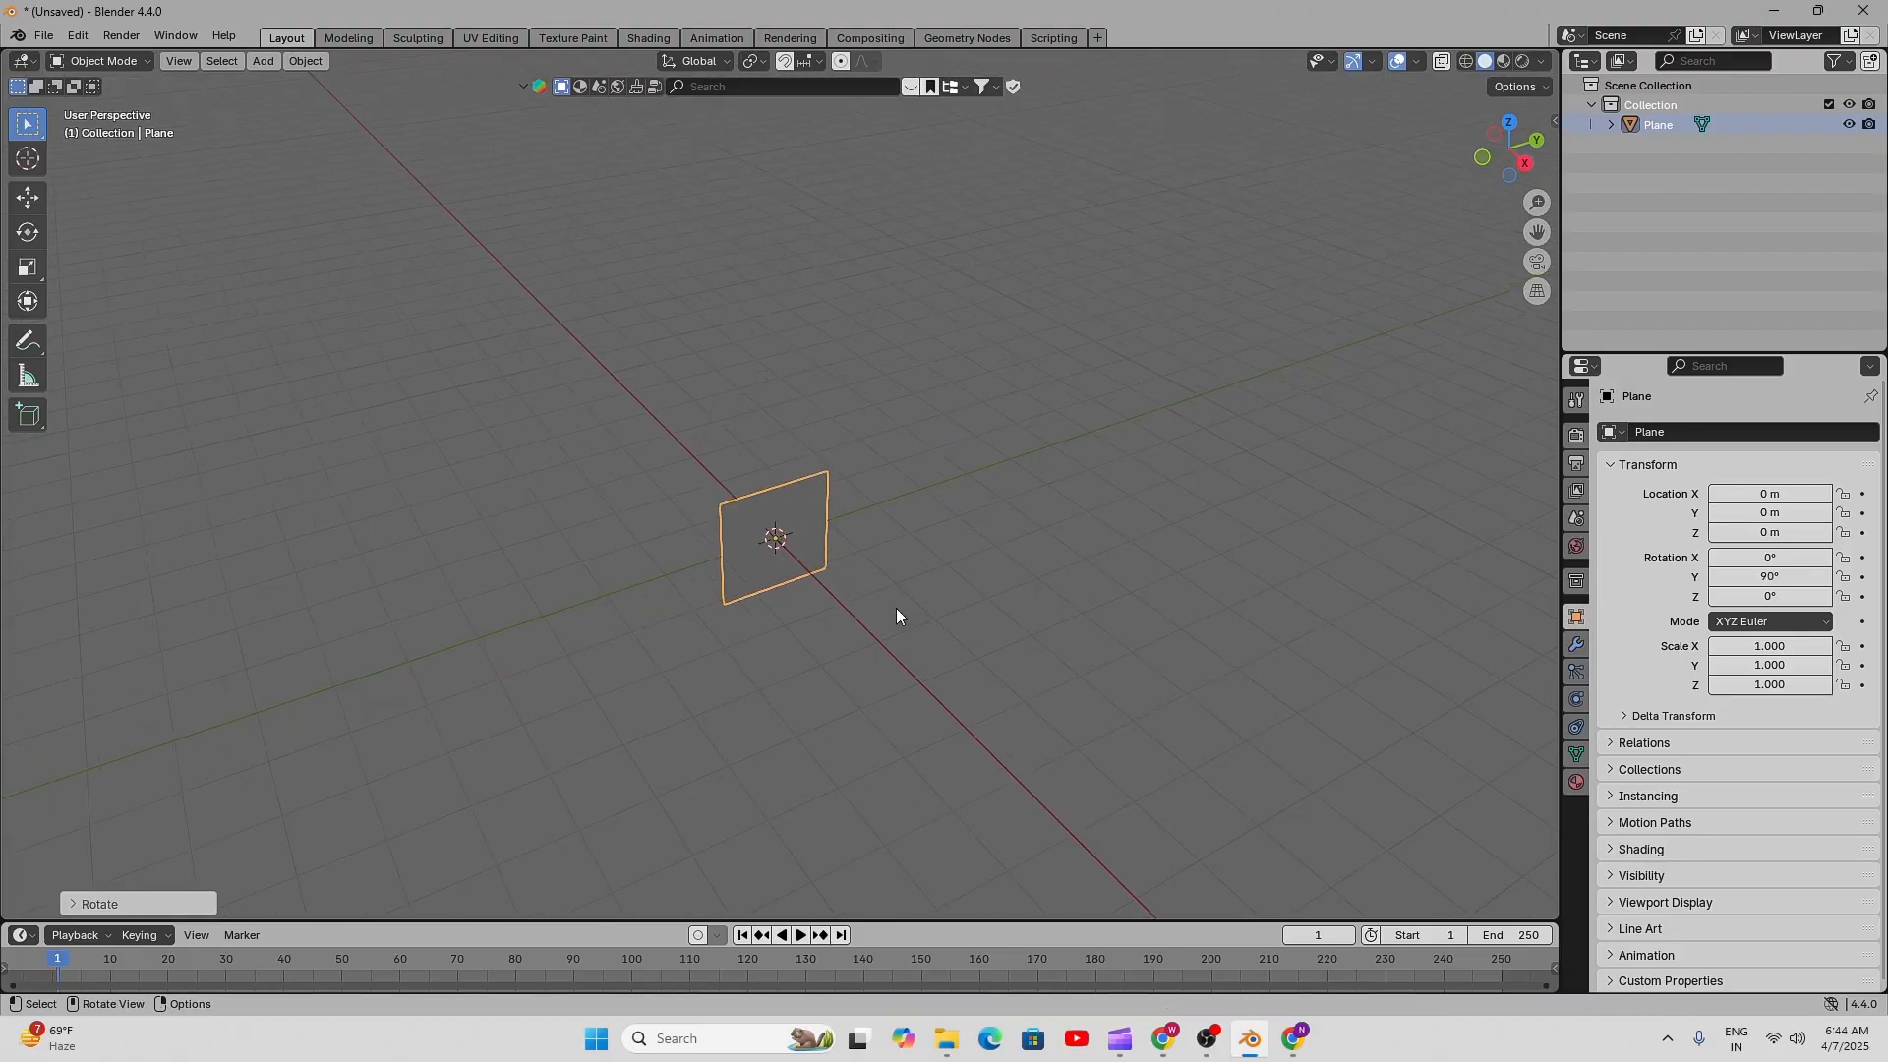
- Move the plane up along the Z axis by about 1.08 m so it stands above the grid floor
key(g)
key(z)
click(900, 551)
scroll(900, 551, up, 3)
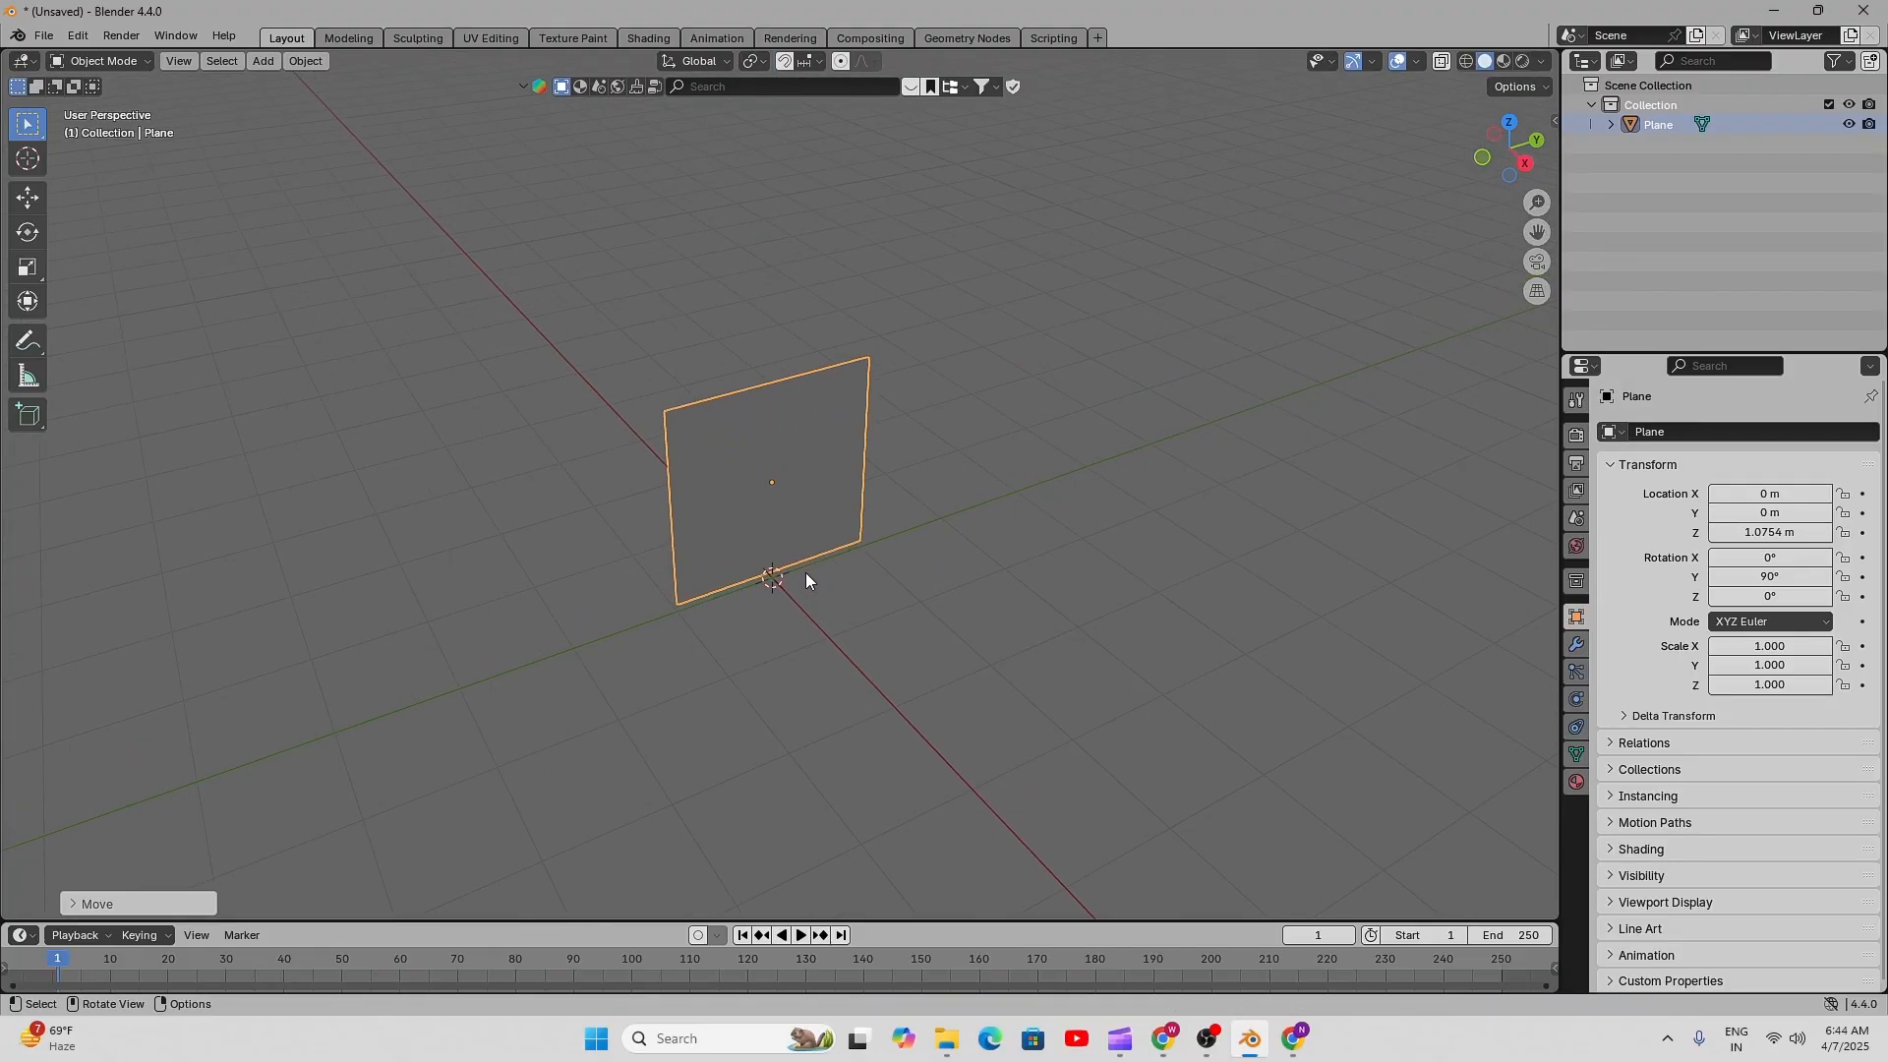
scroll(802, 553, up, 1)
mouse_move(924, 488)
middle_down()
mouse_move(906, 482)
mouse_move(939, 454)
middle_up()
- Enable the Cavity option in the viewport's solid shading settings
click(1543, 61)
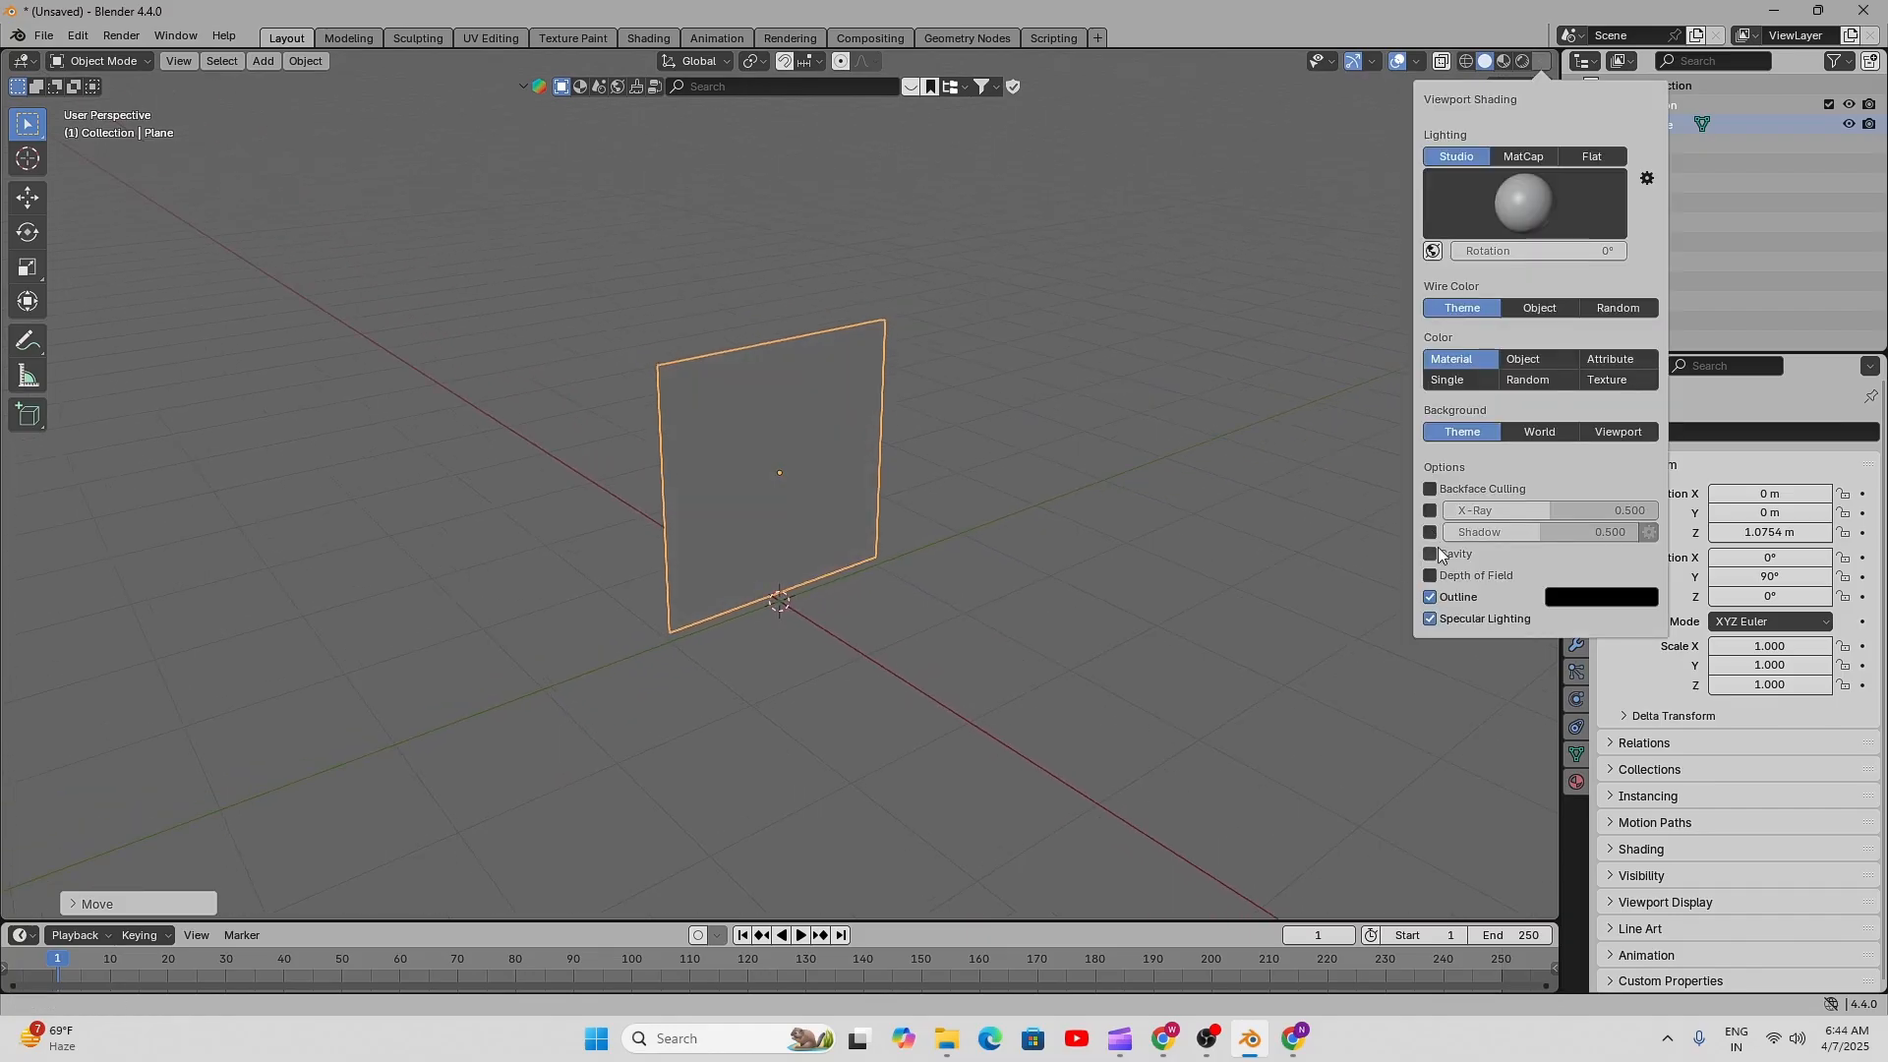
click(1464, 554)
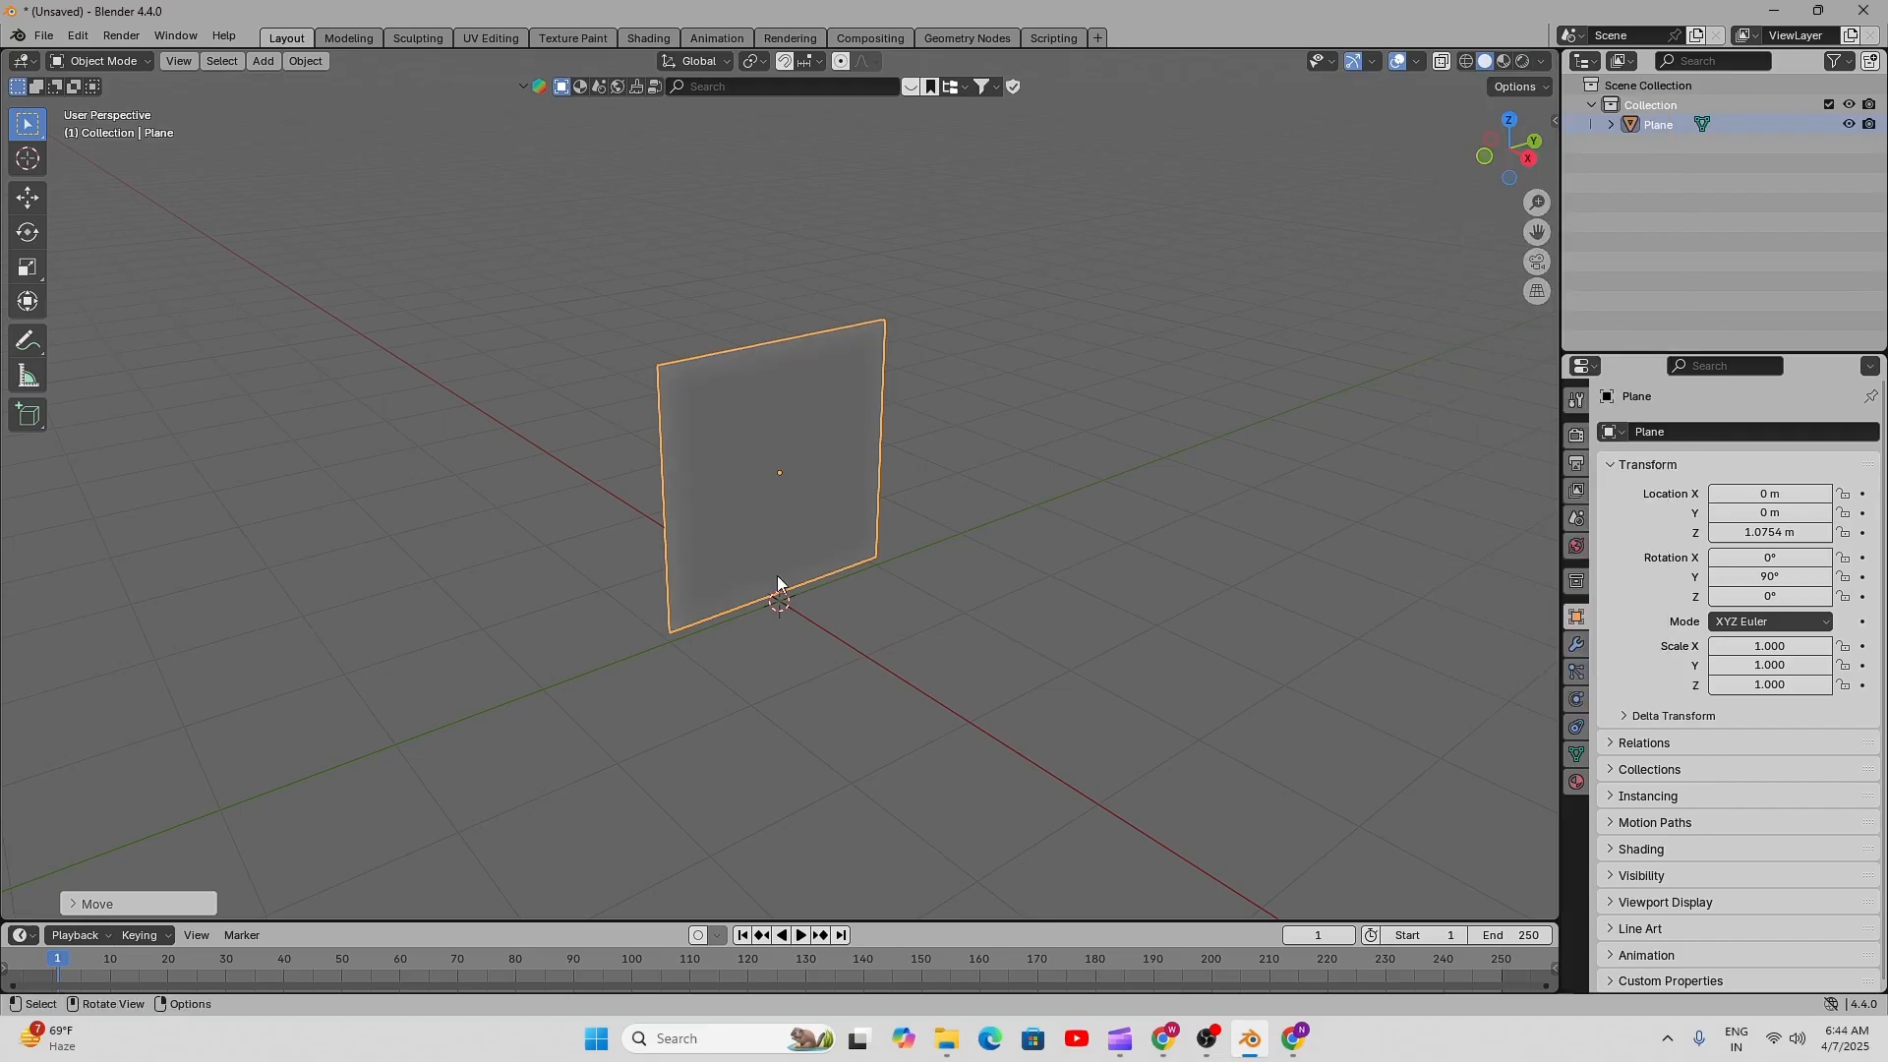
scroll(861, 558, up, 1)
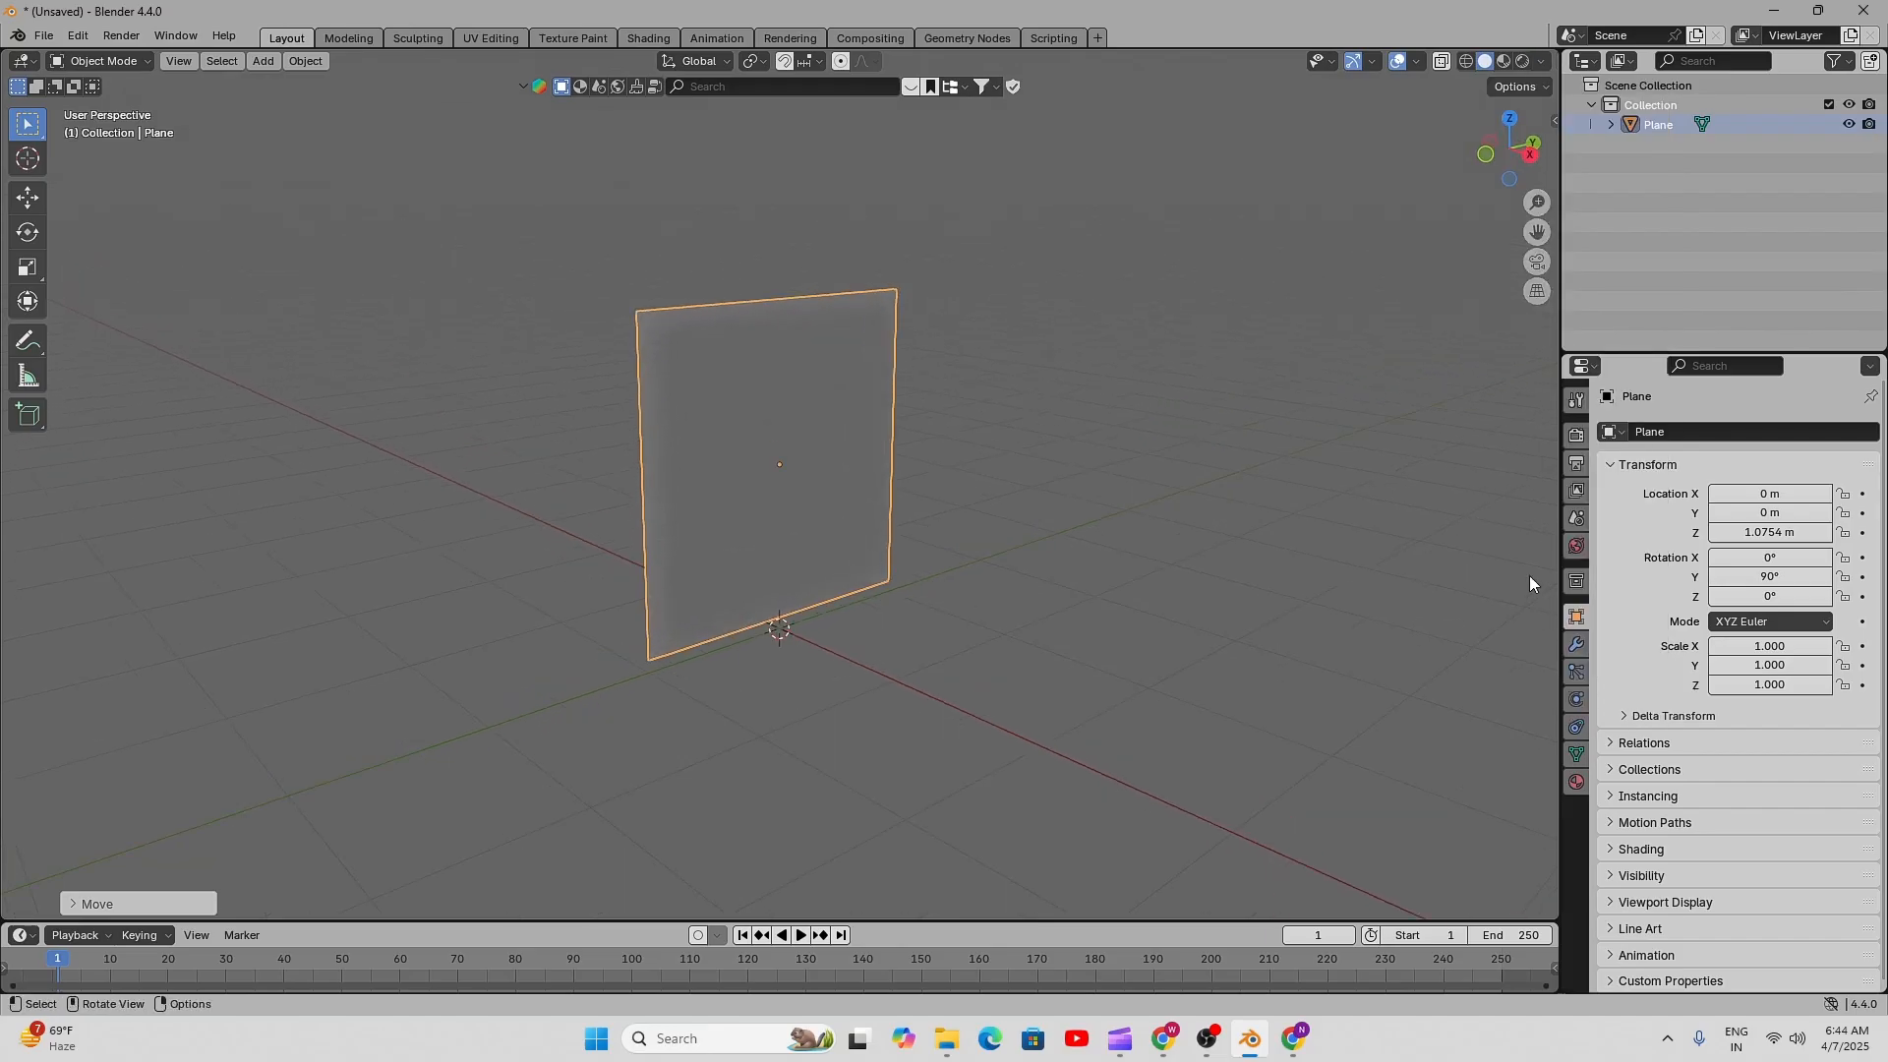
- Show the plane's transform values and set its Y dimension to 4 m
key(n)
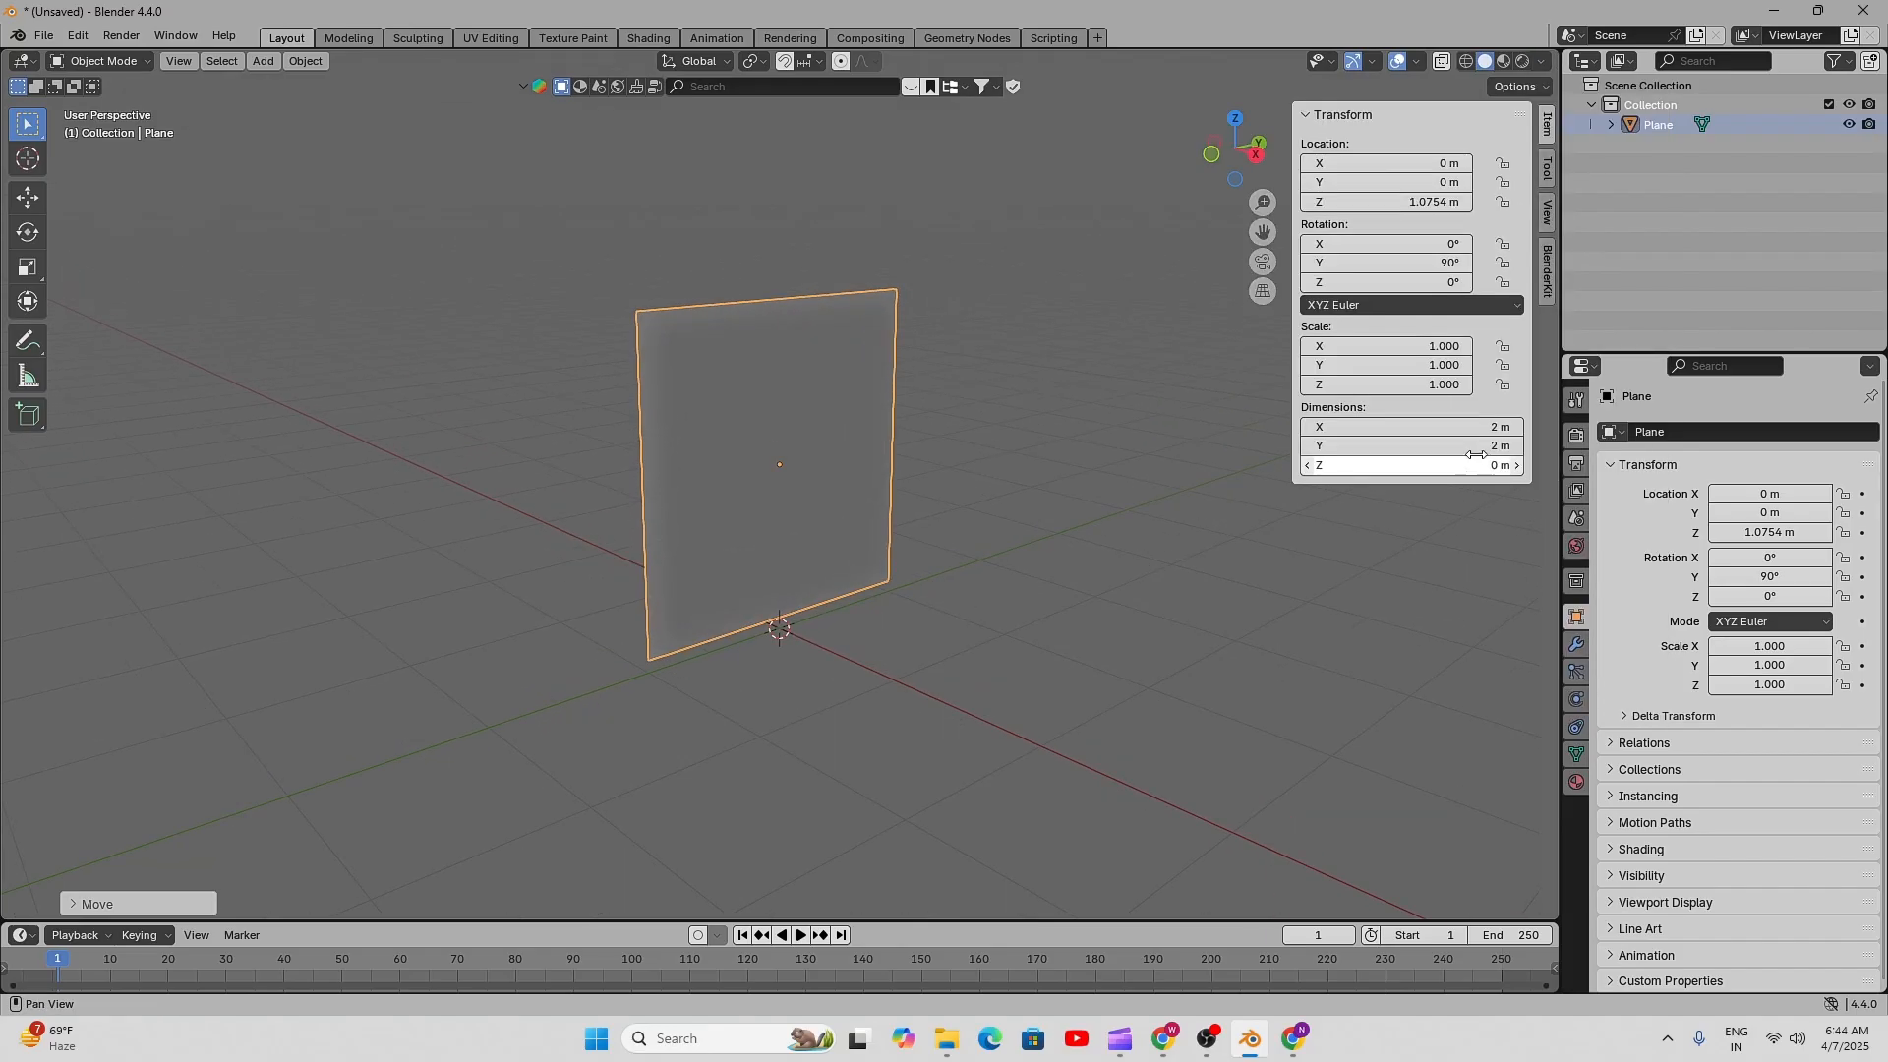
click(1480, 446)
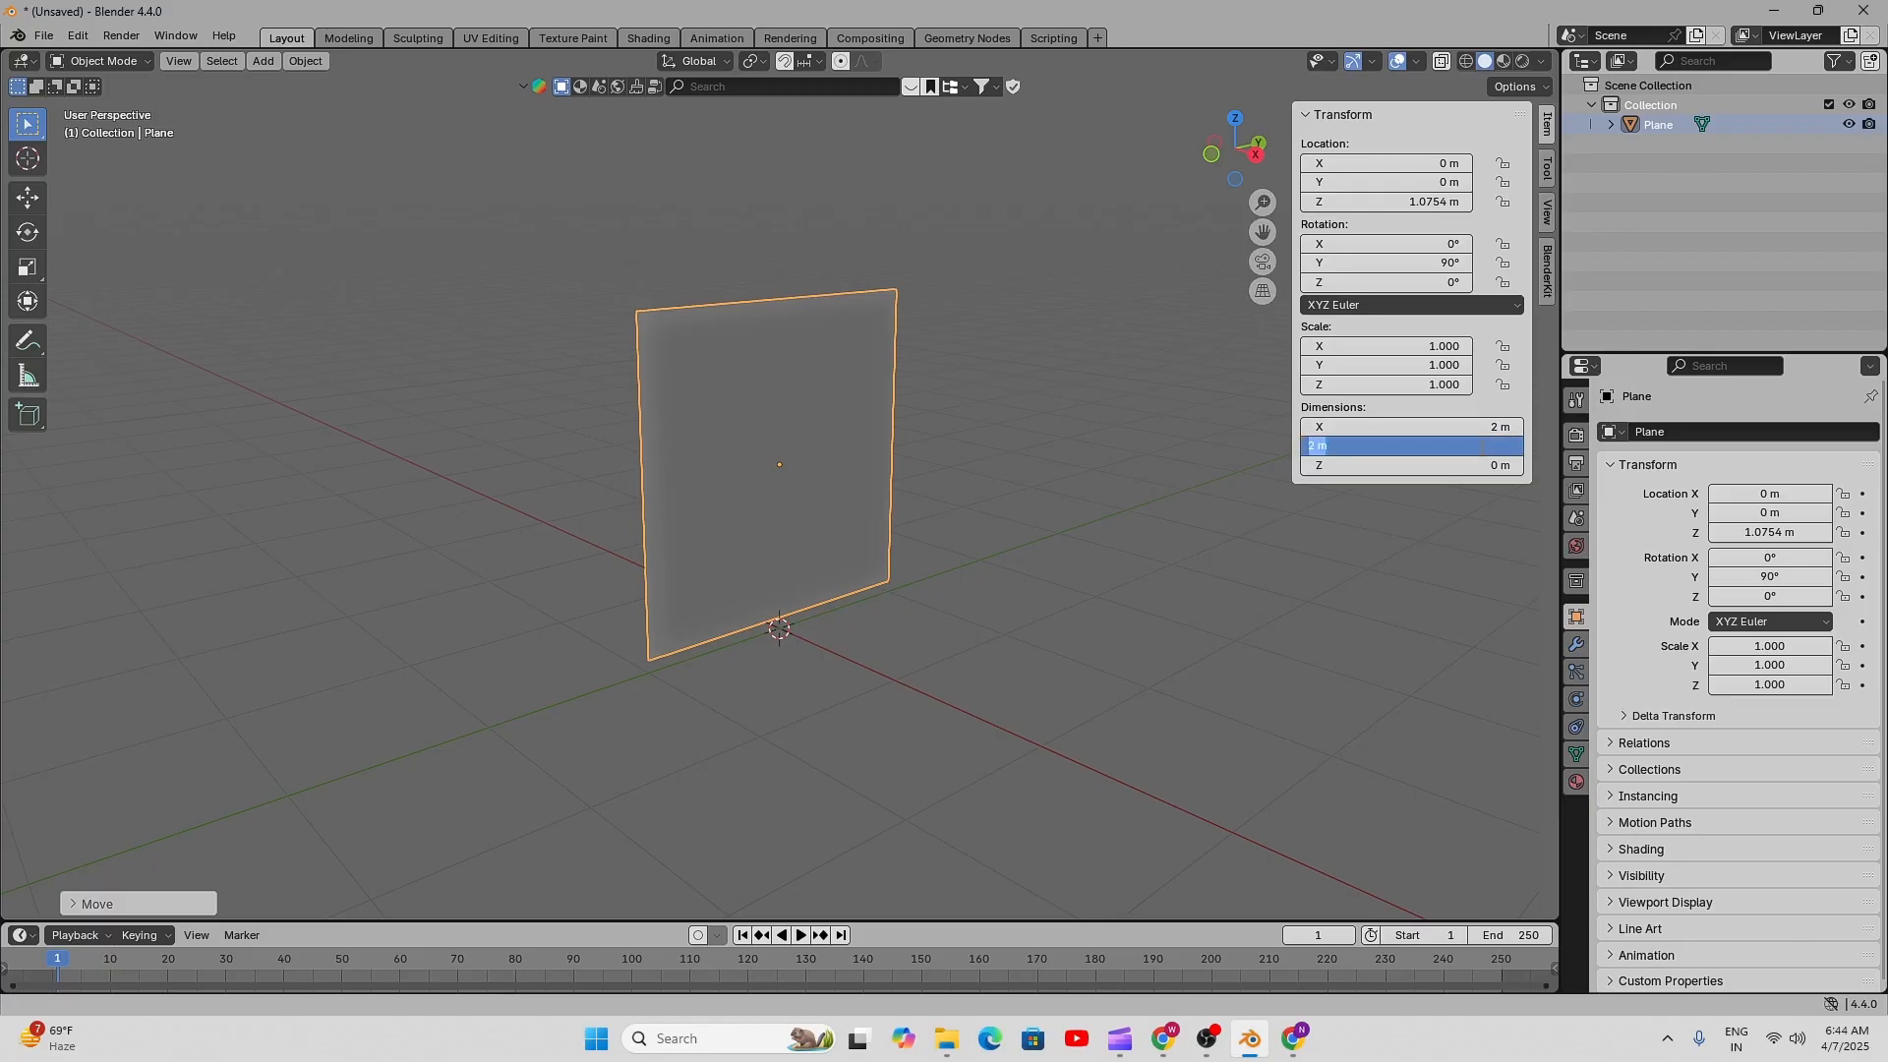
text(4)
key(Return)
click(747, 656)
middle_drag(748, 657, 678, 345)
click(677, 340)
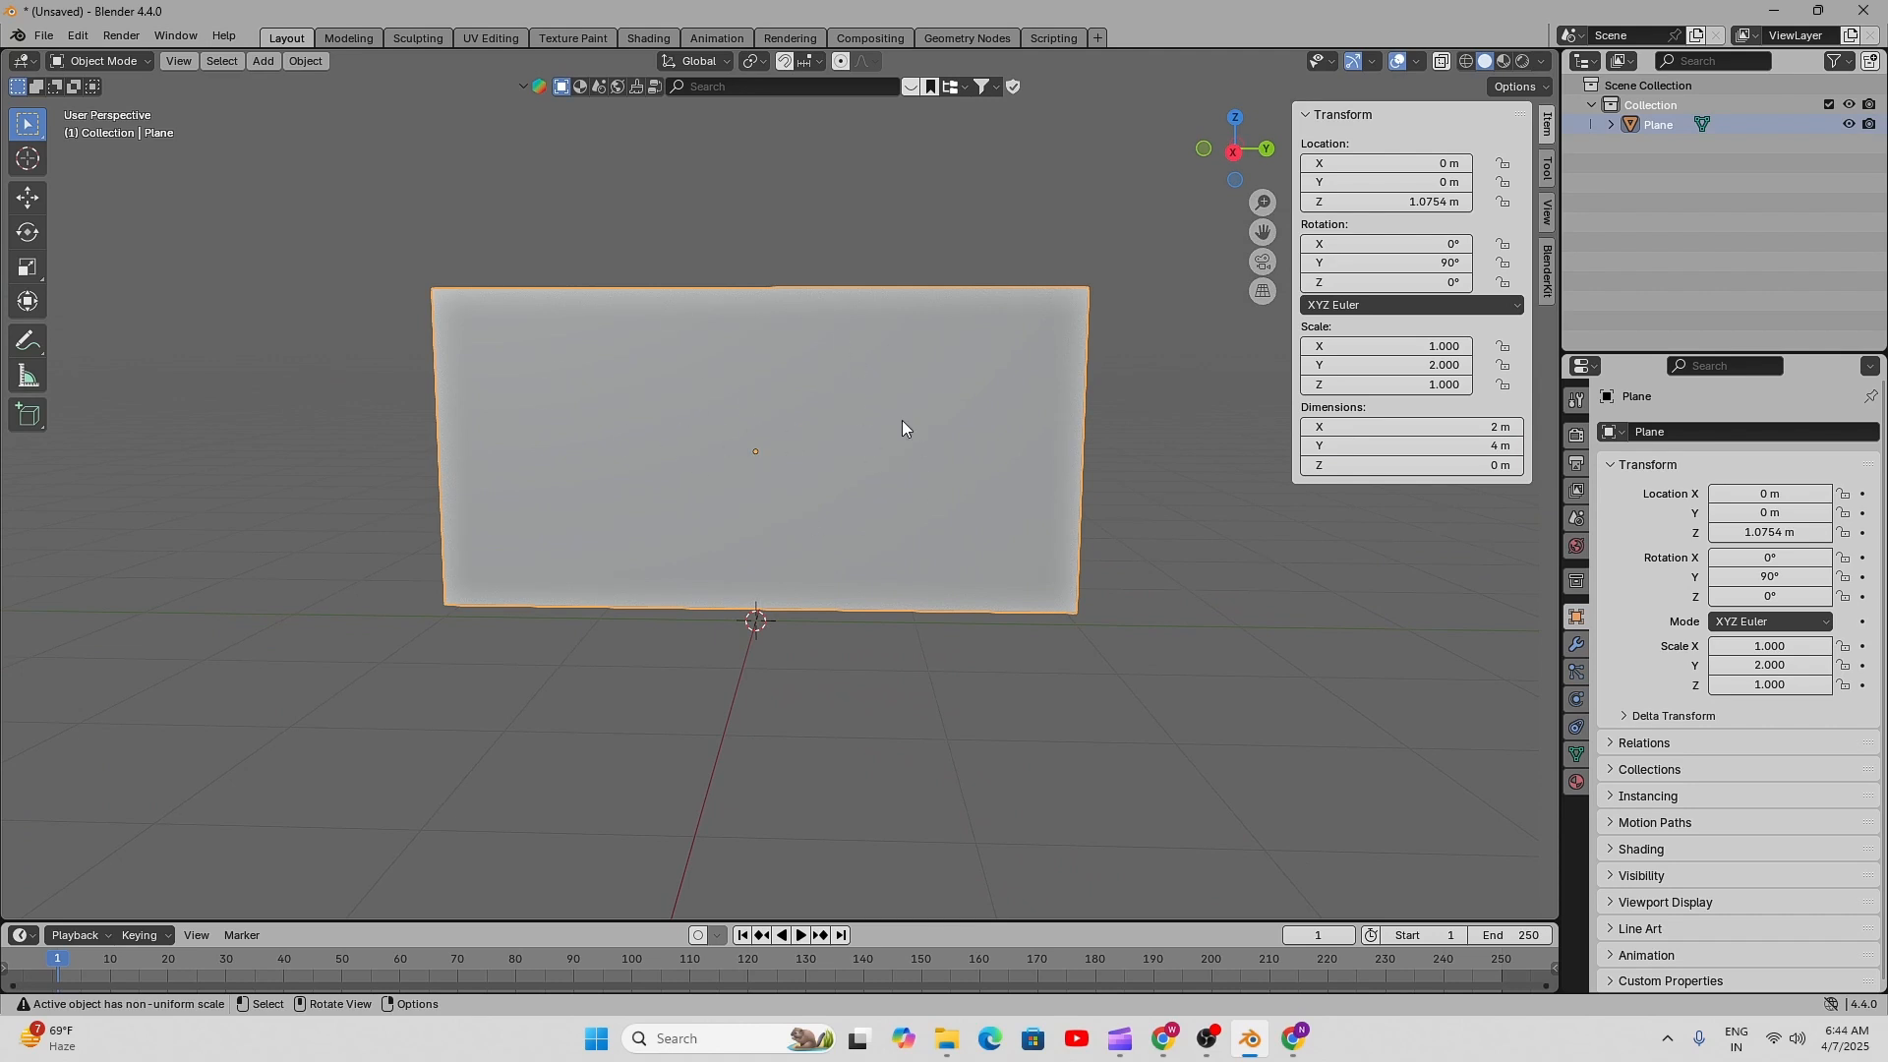
middle_drag(852, 504, 756, 530)
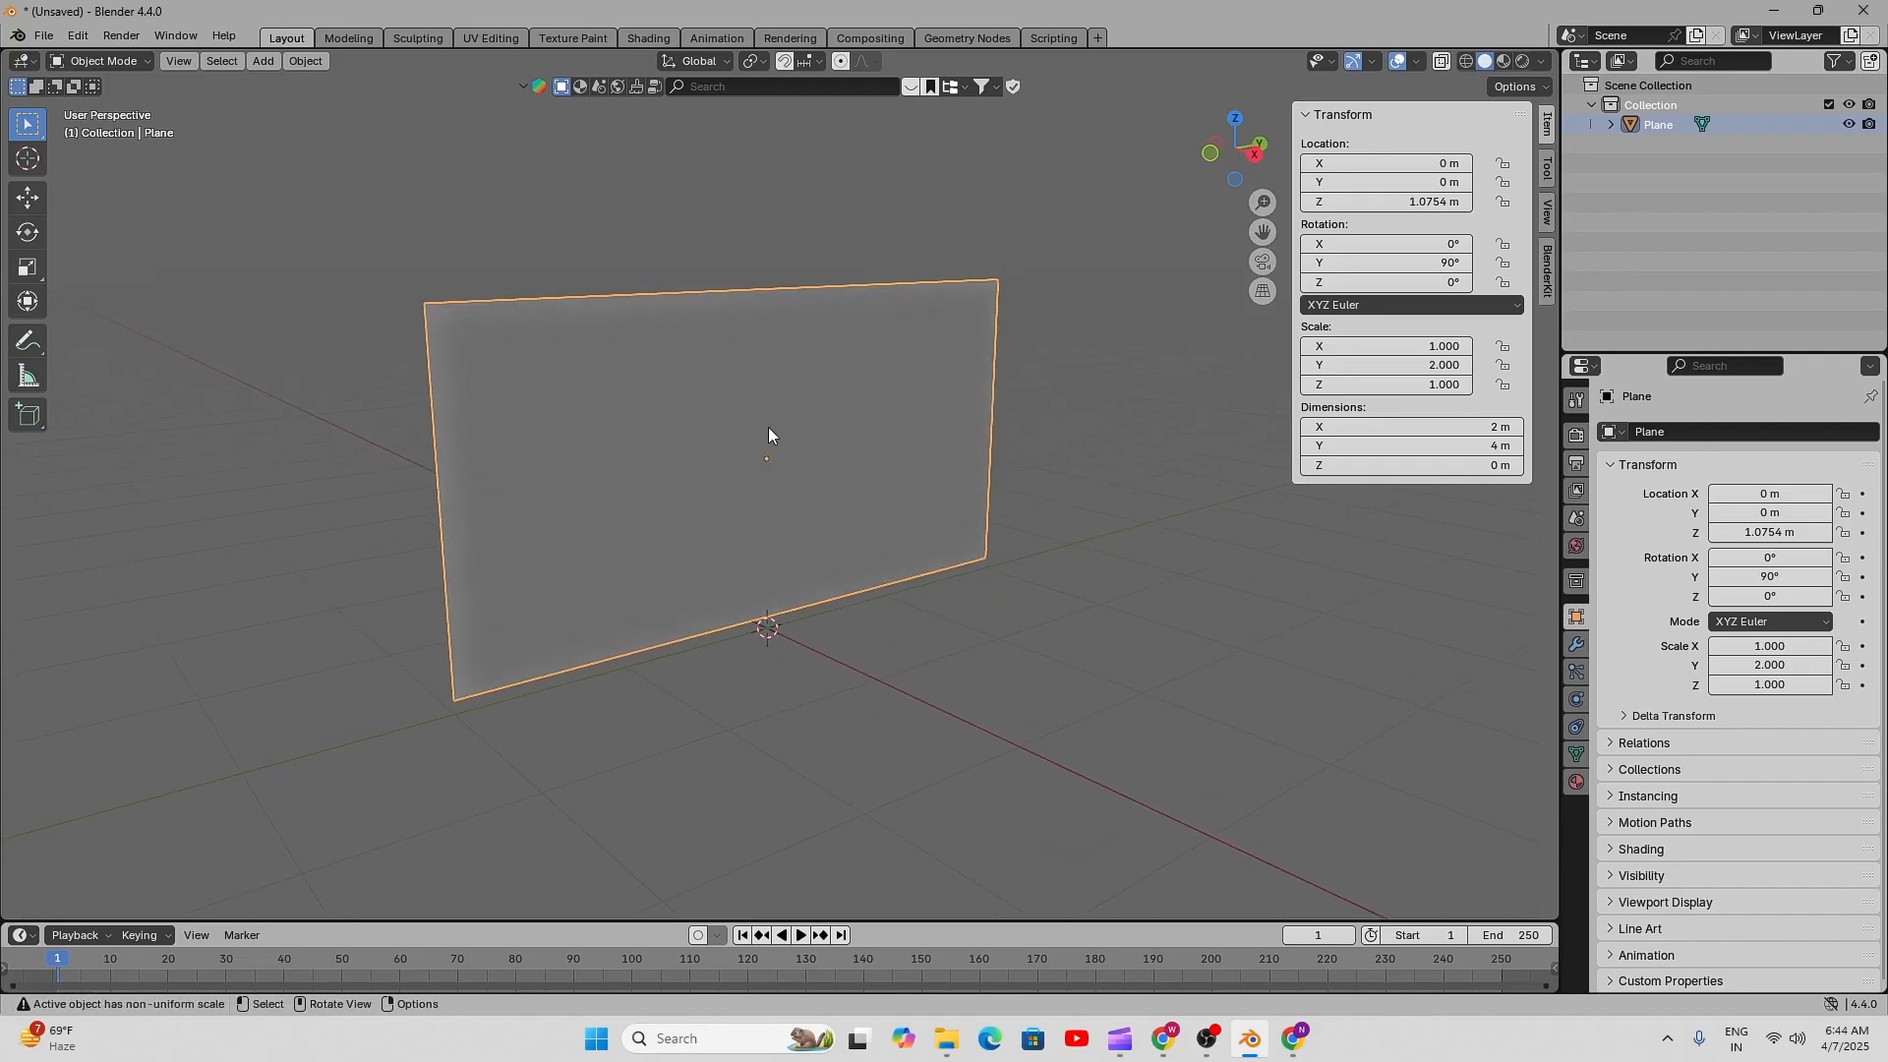
shift+middle_drag(771, 462, 800, 479)
middle_drag(729, 410, 817, 422)
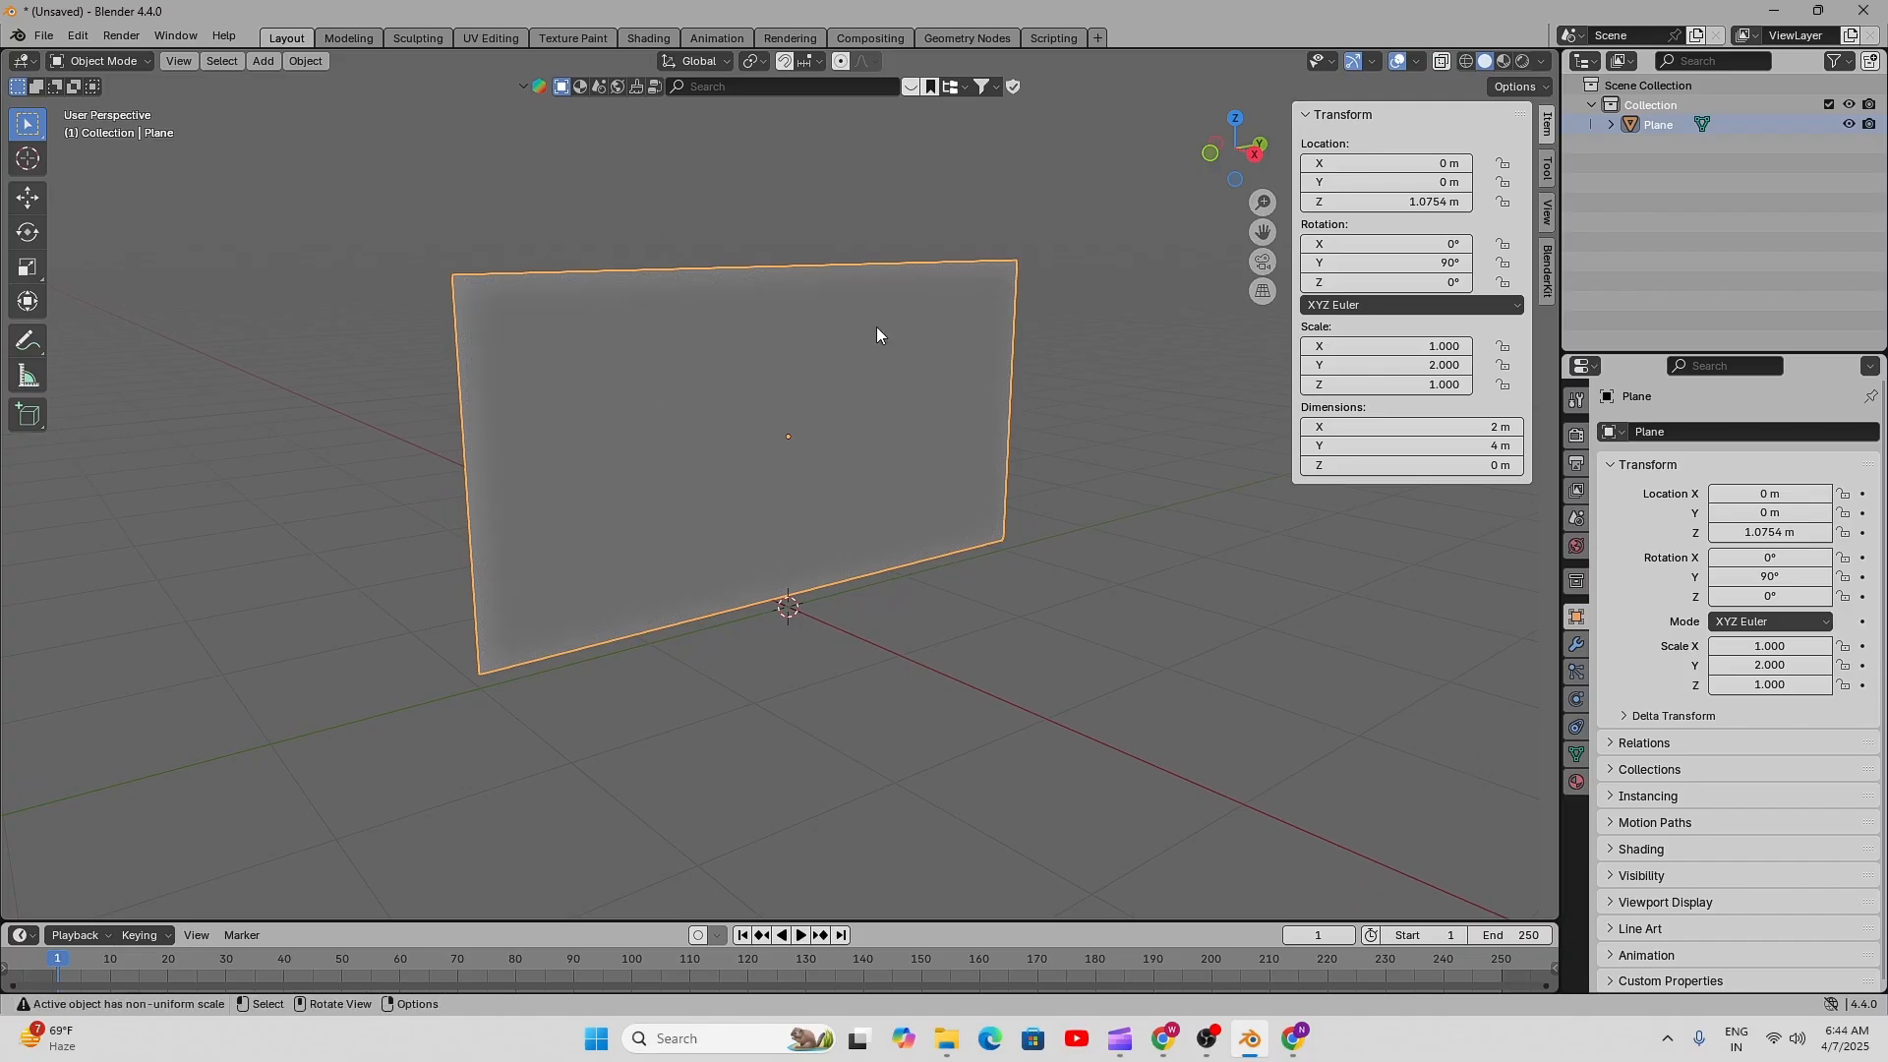
- Switch to the Shading workspace and create a new material for the plane
click(1576, 781)
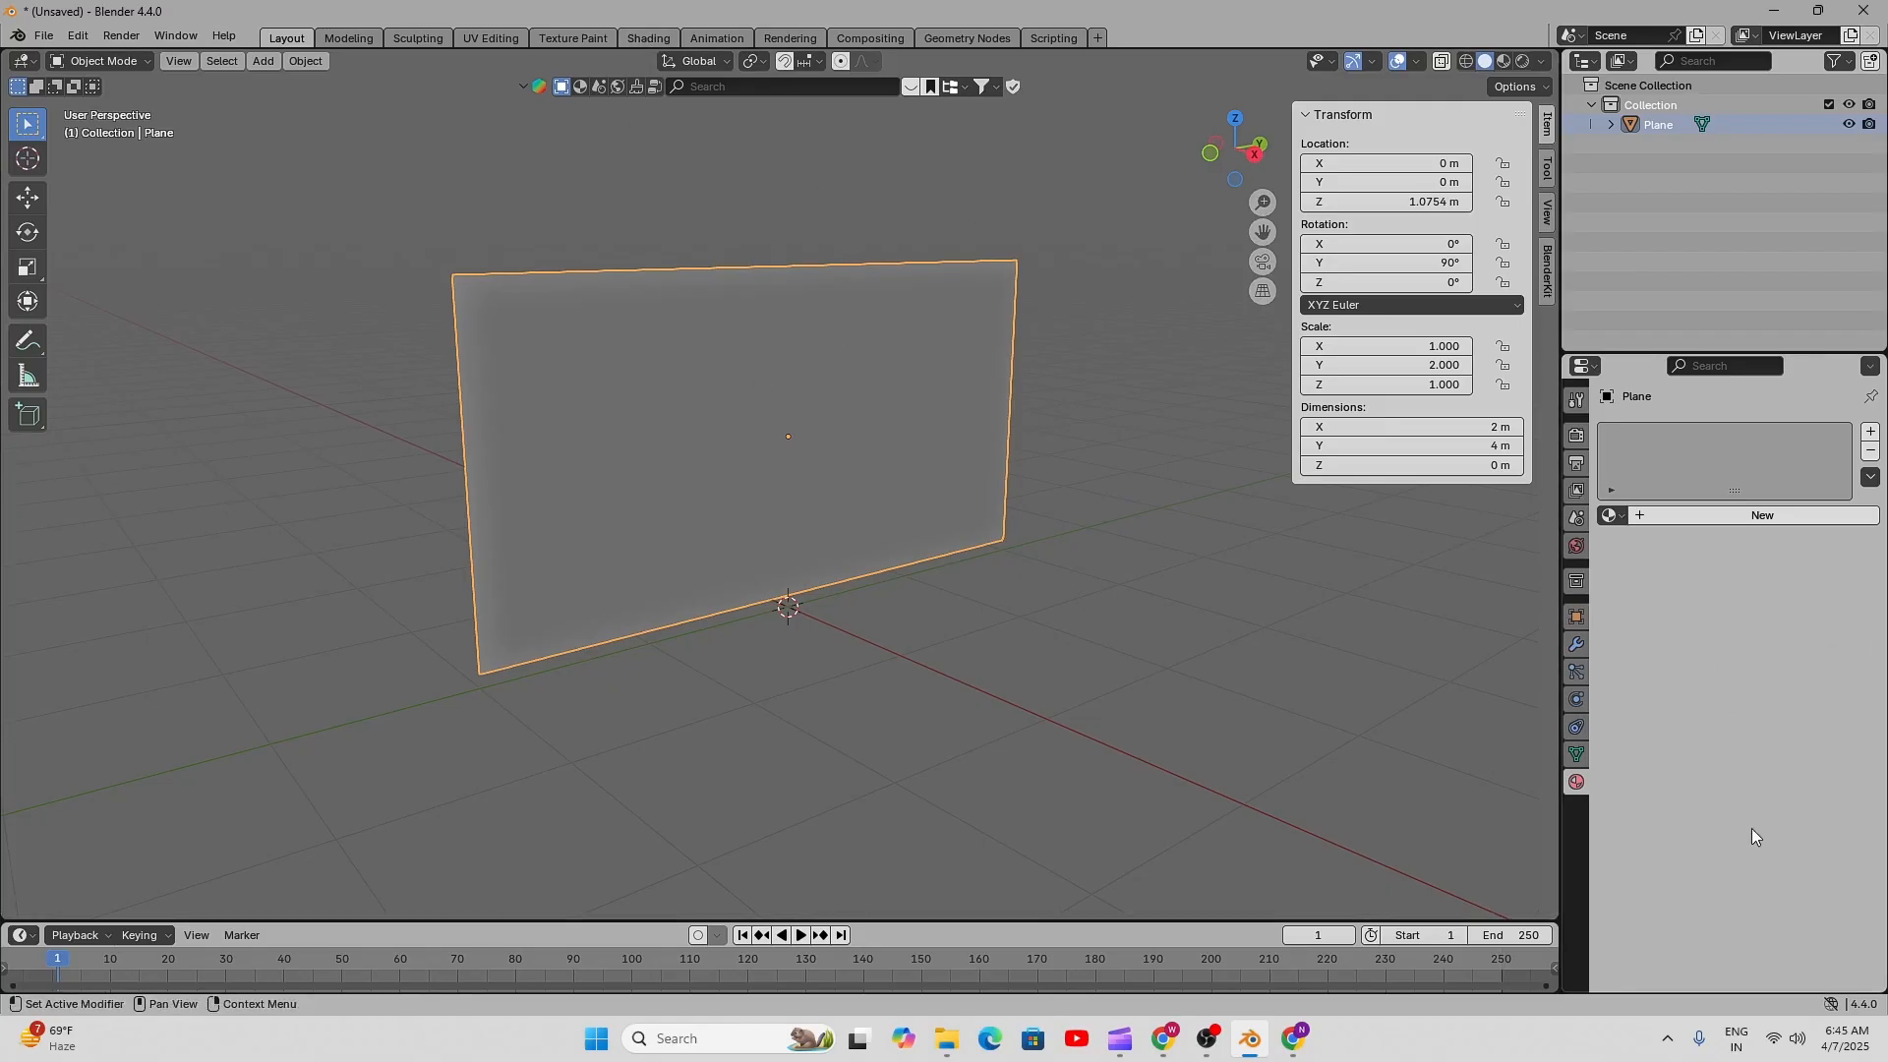
click(648, 38)
scroll(942, 323, up, 4)
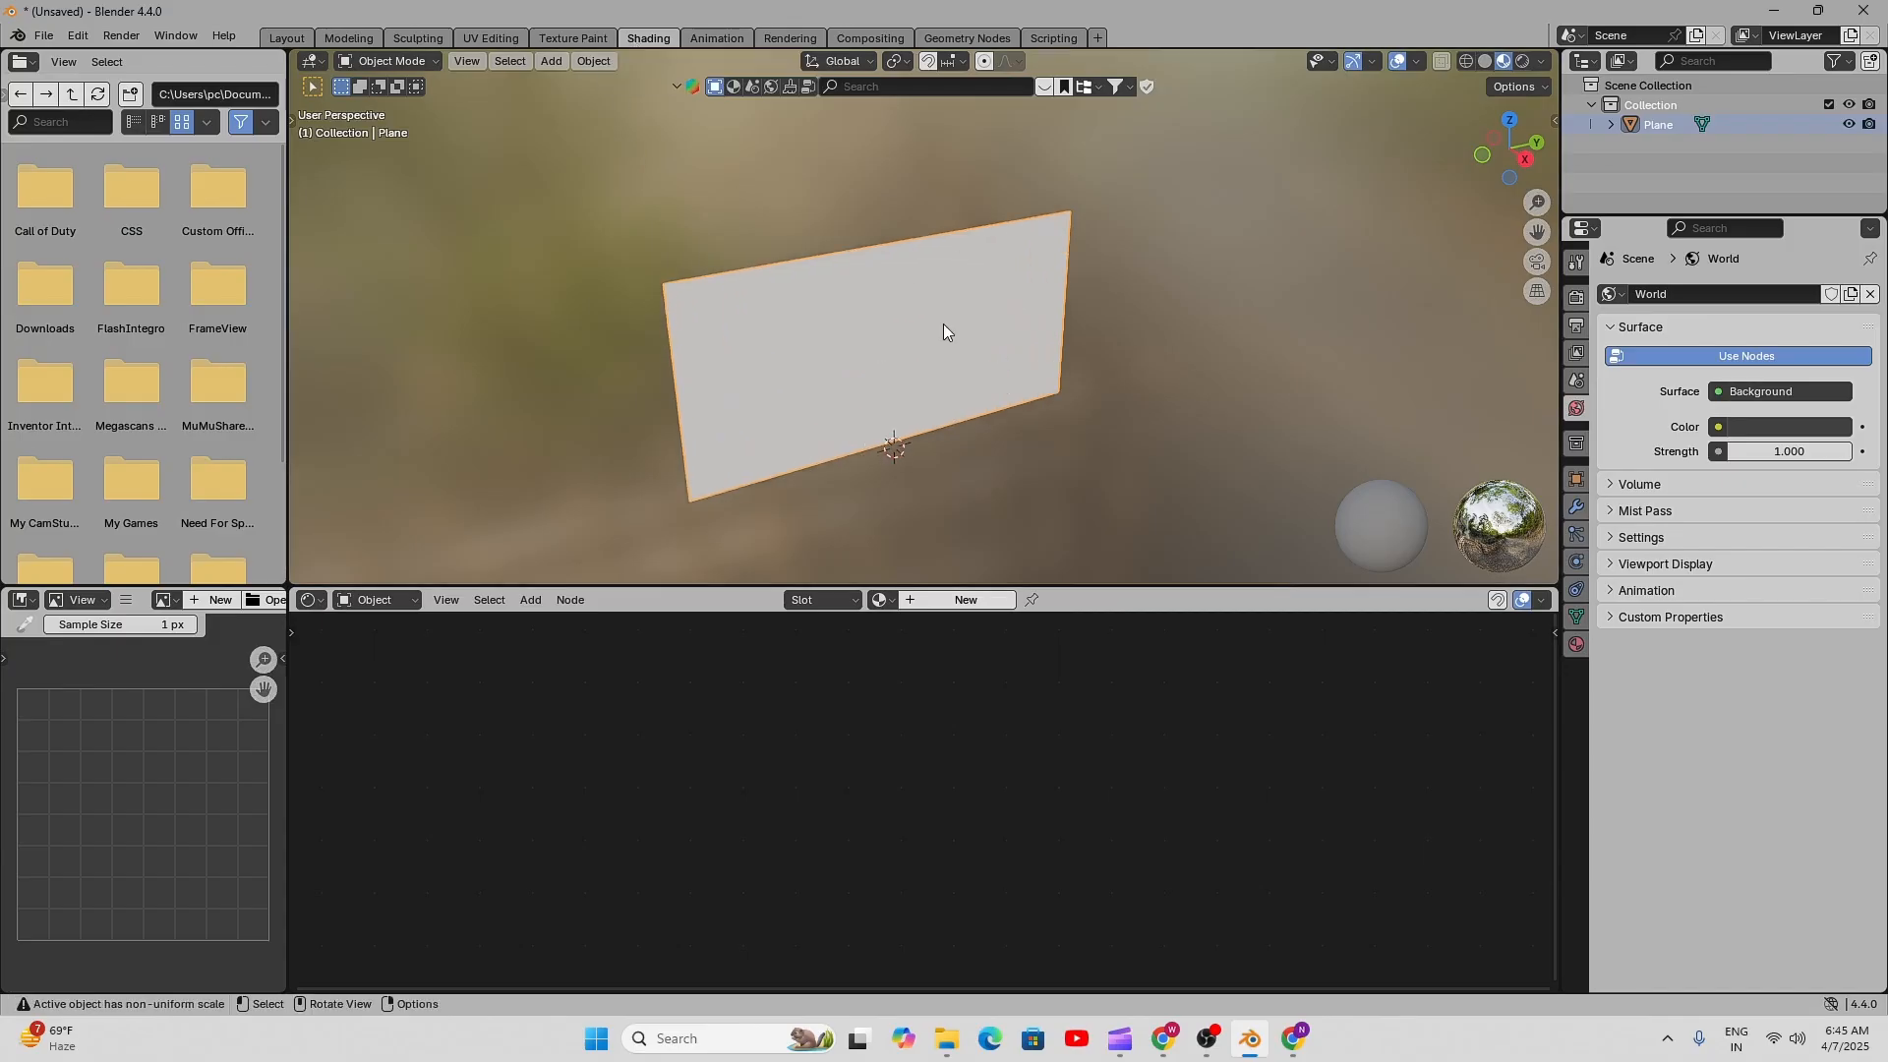
scroll(944, 276, up, 2)
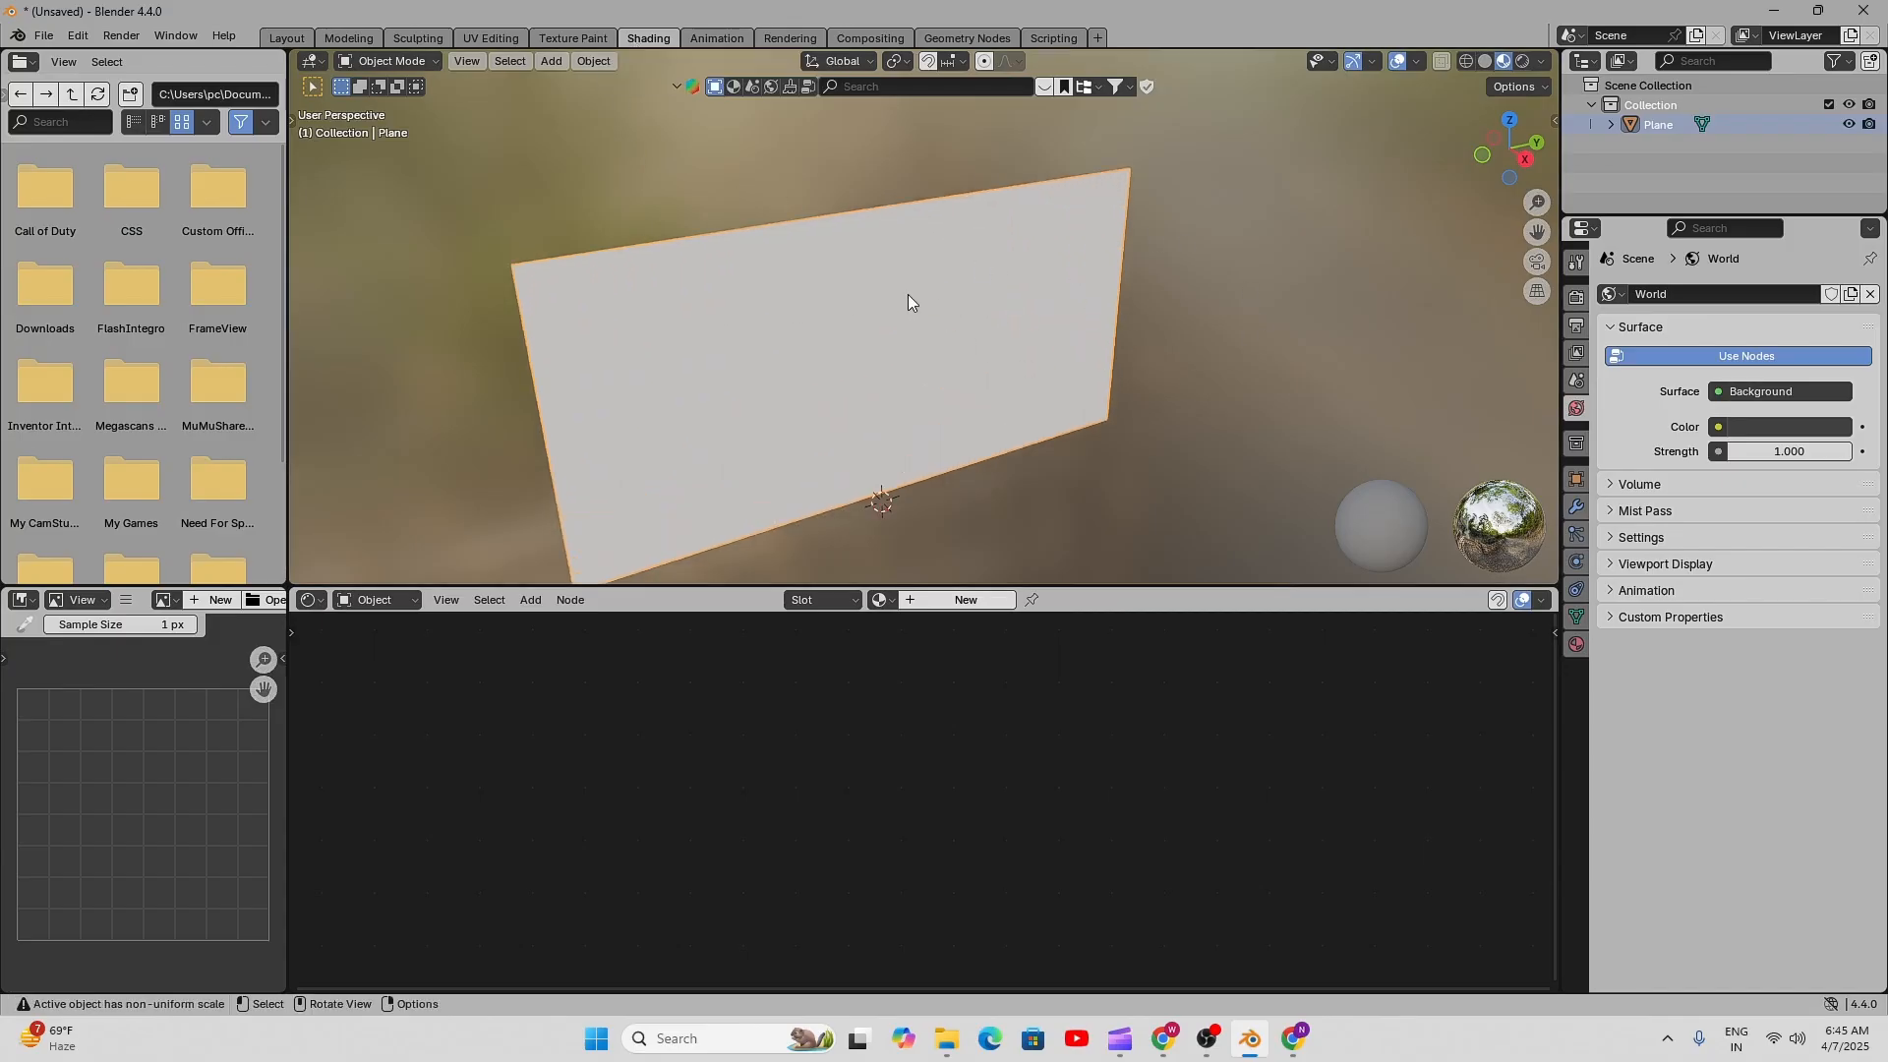
mouse_move(908, 302)
middle_down()
mouse_move(923, 315)
mouse_move(883, 310)
middle_up()
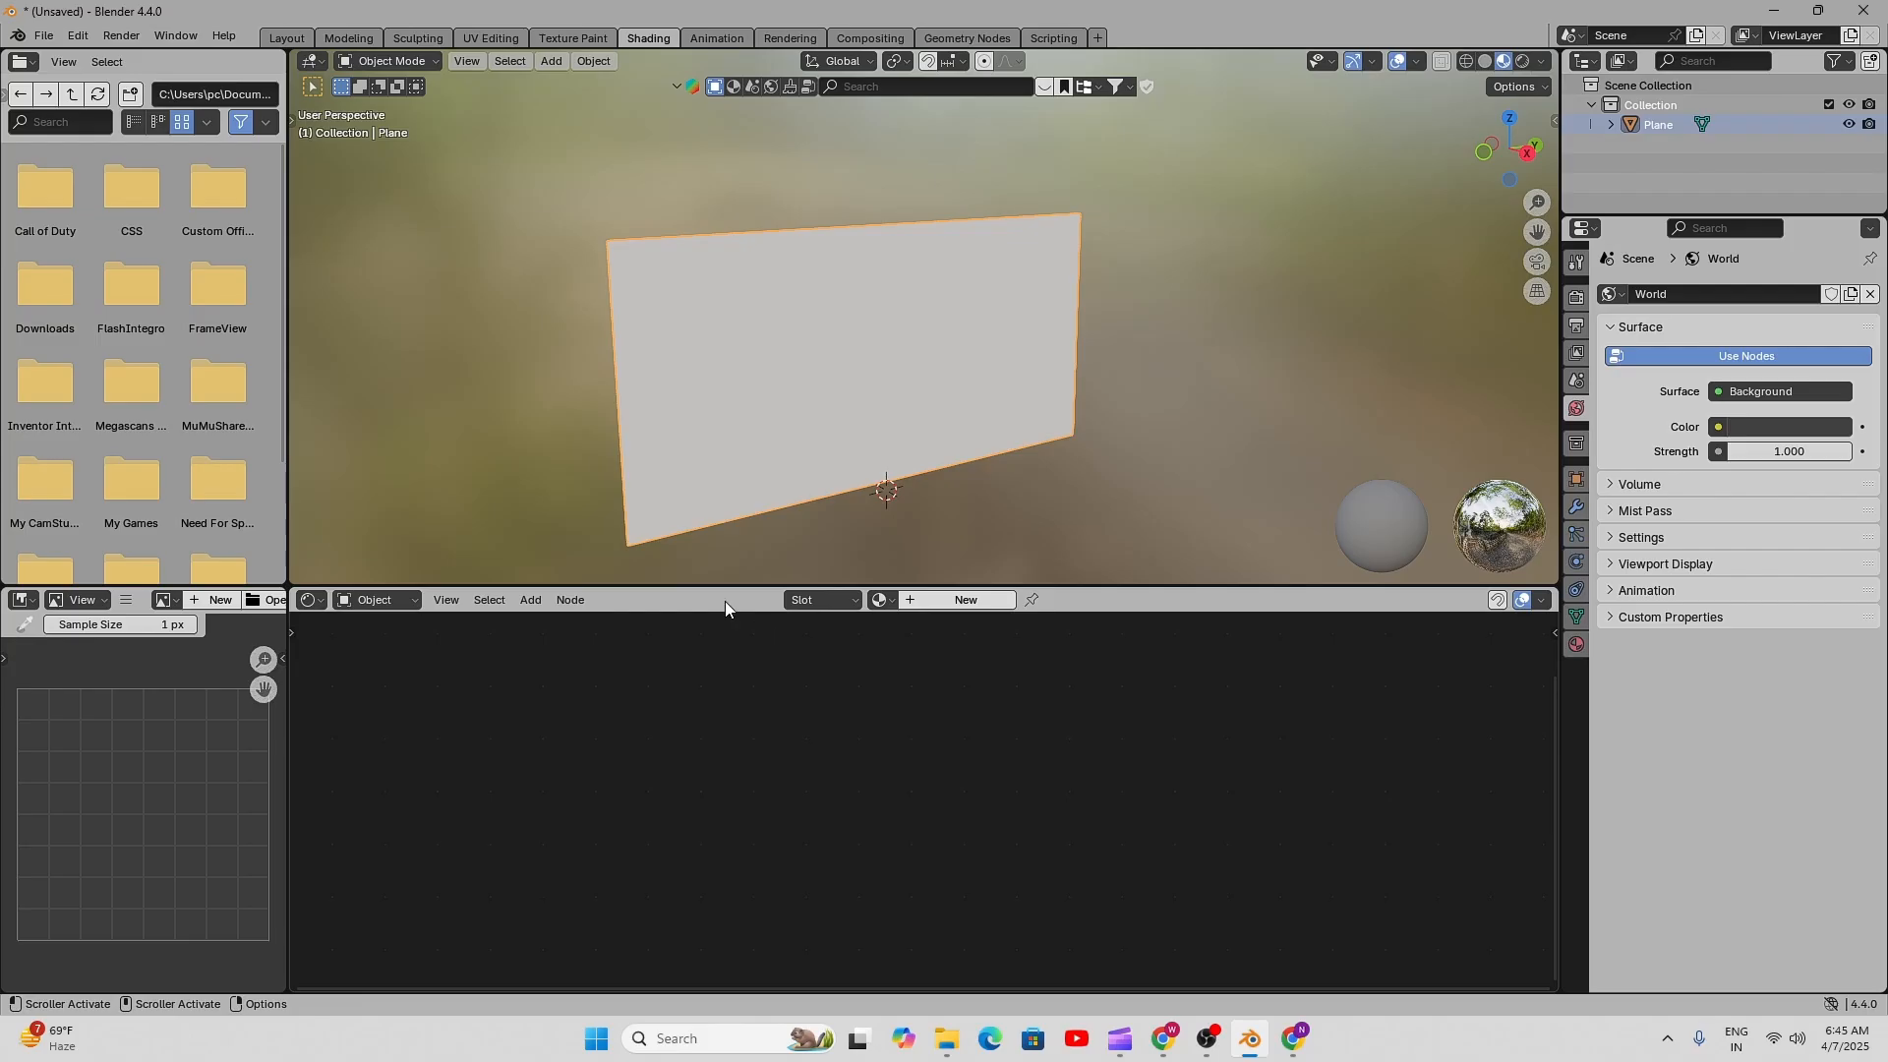
click(958, 600)
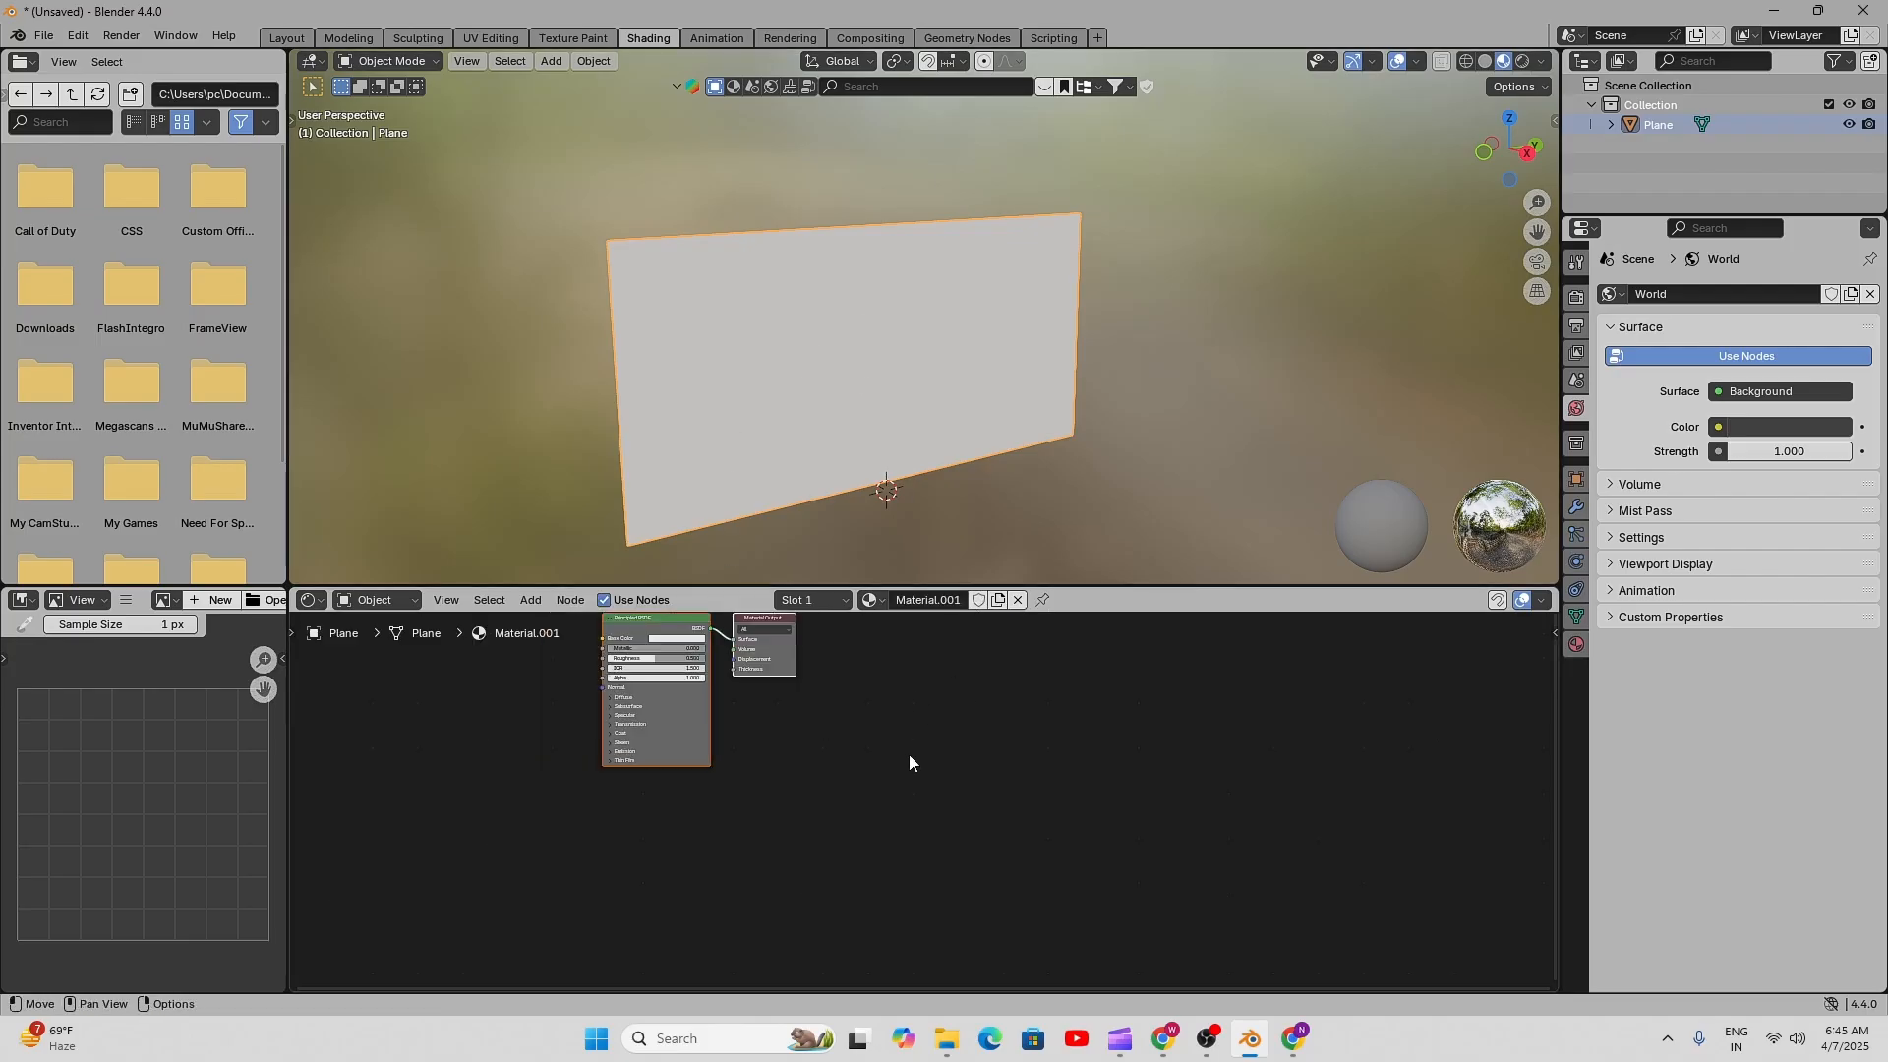
- Examine the new material's Principled BSDF and Material Output nodes, and check the texture files in the 2K folder in File Explorer
middle_drag(839, 778, 1026, 890)
scroll(957, 853, up, 7)
middle_drag(905, 788, 945, 823)
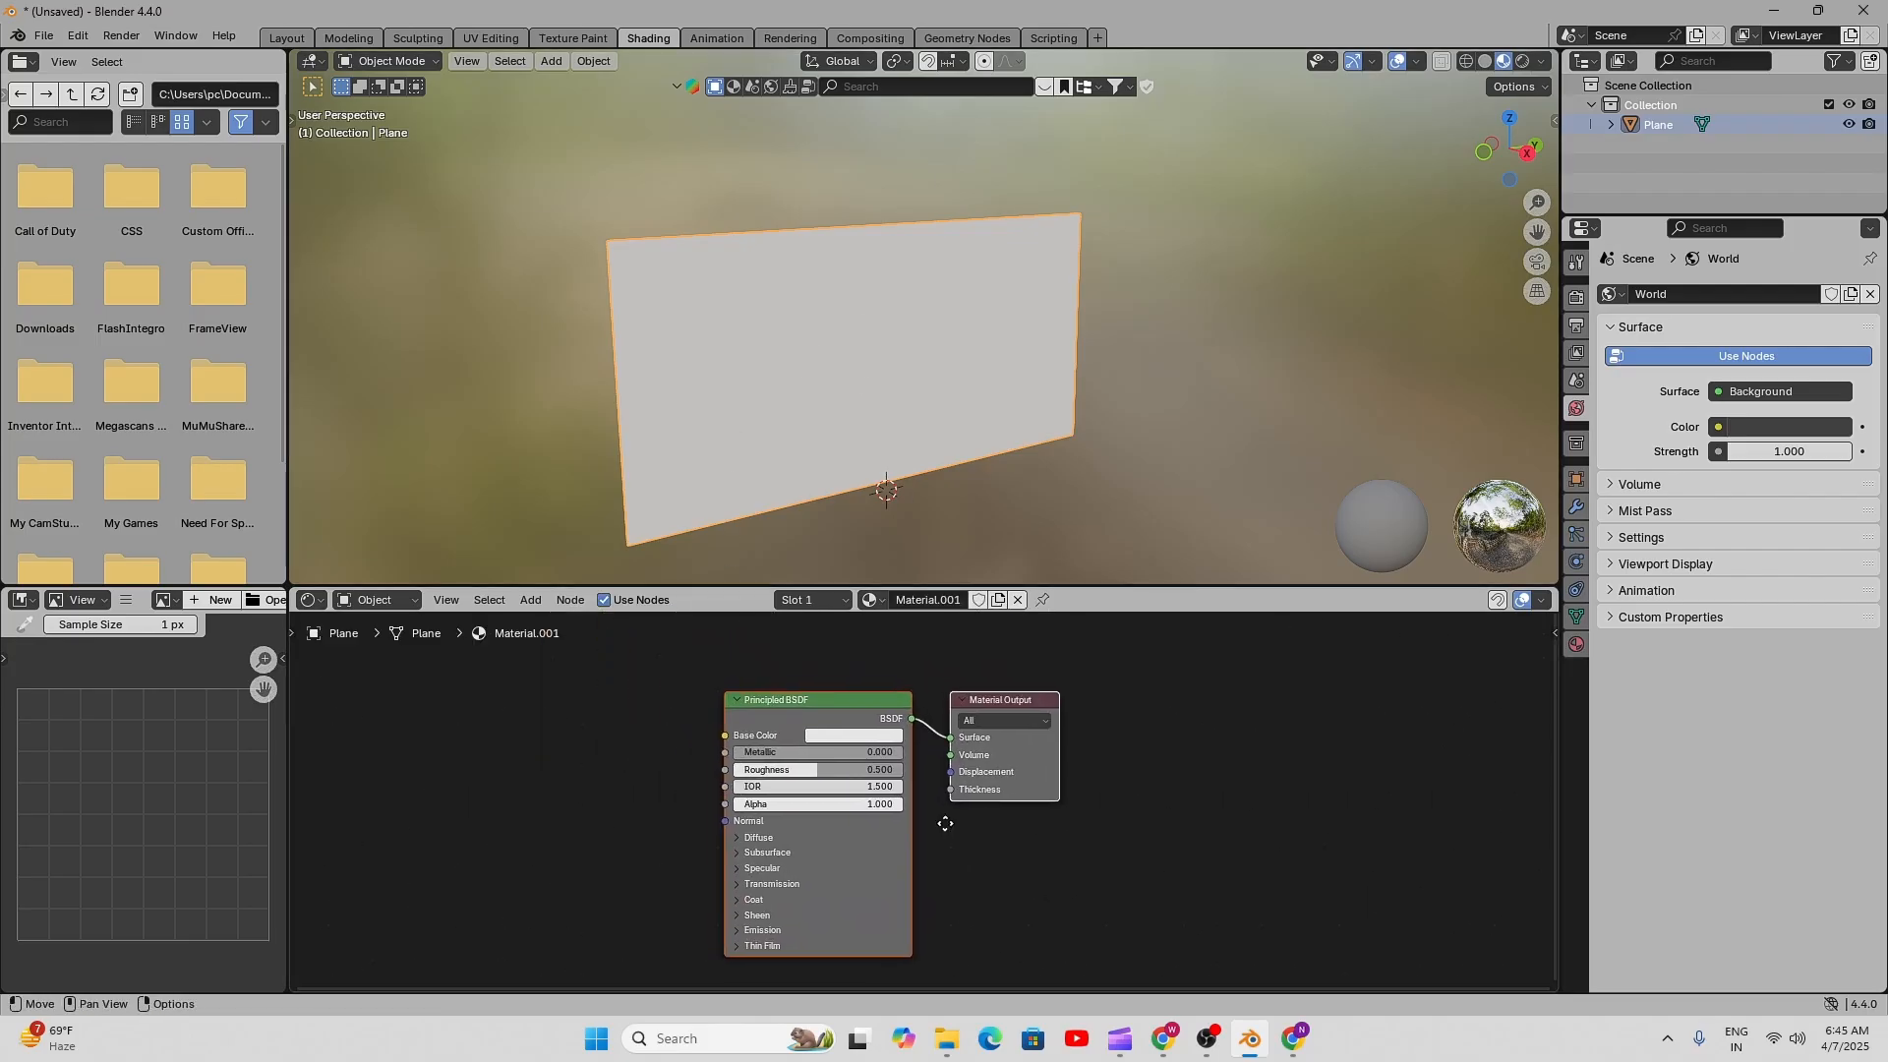
scroll(945, 823, up, 3)
middle_drag(731, 681, 828, 696)
scroll(897, 759, down, 3)
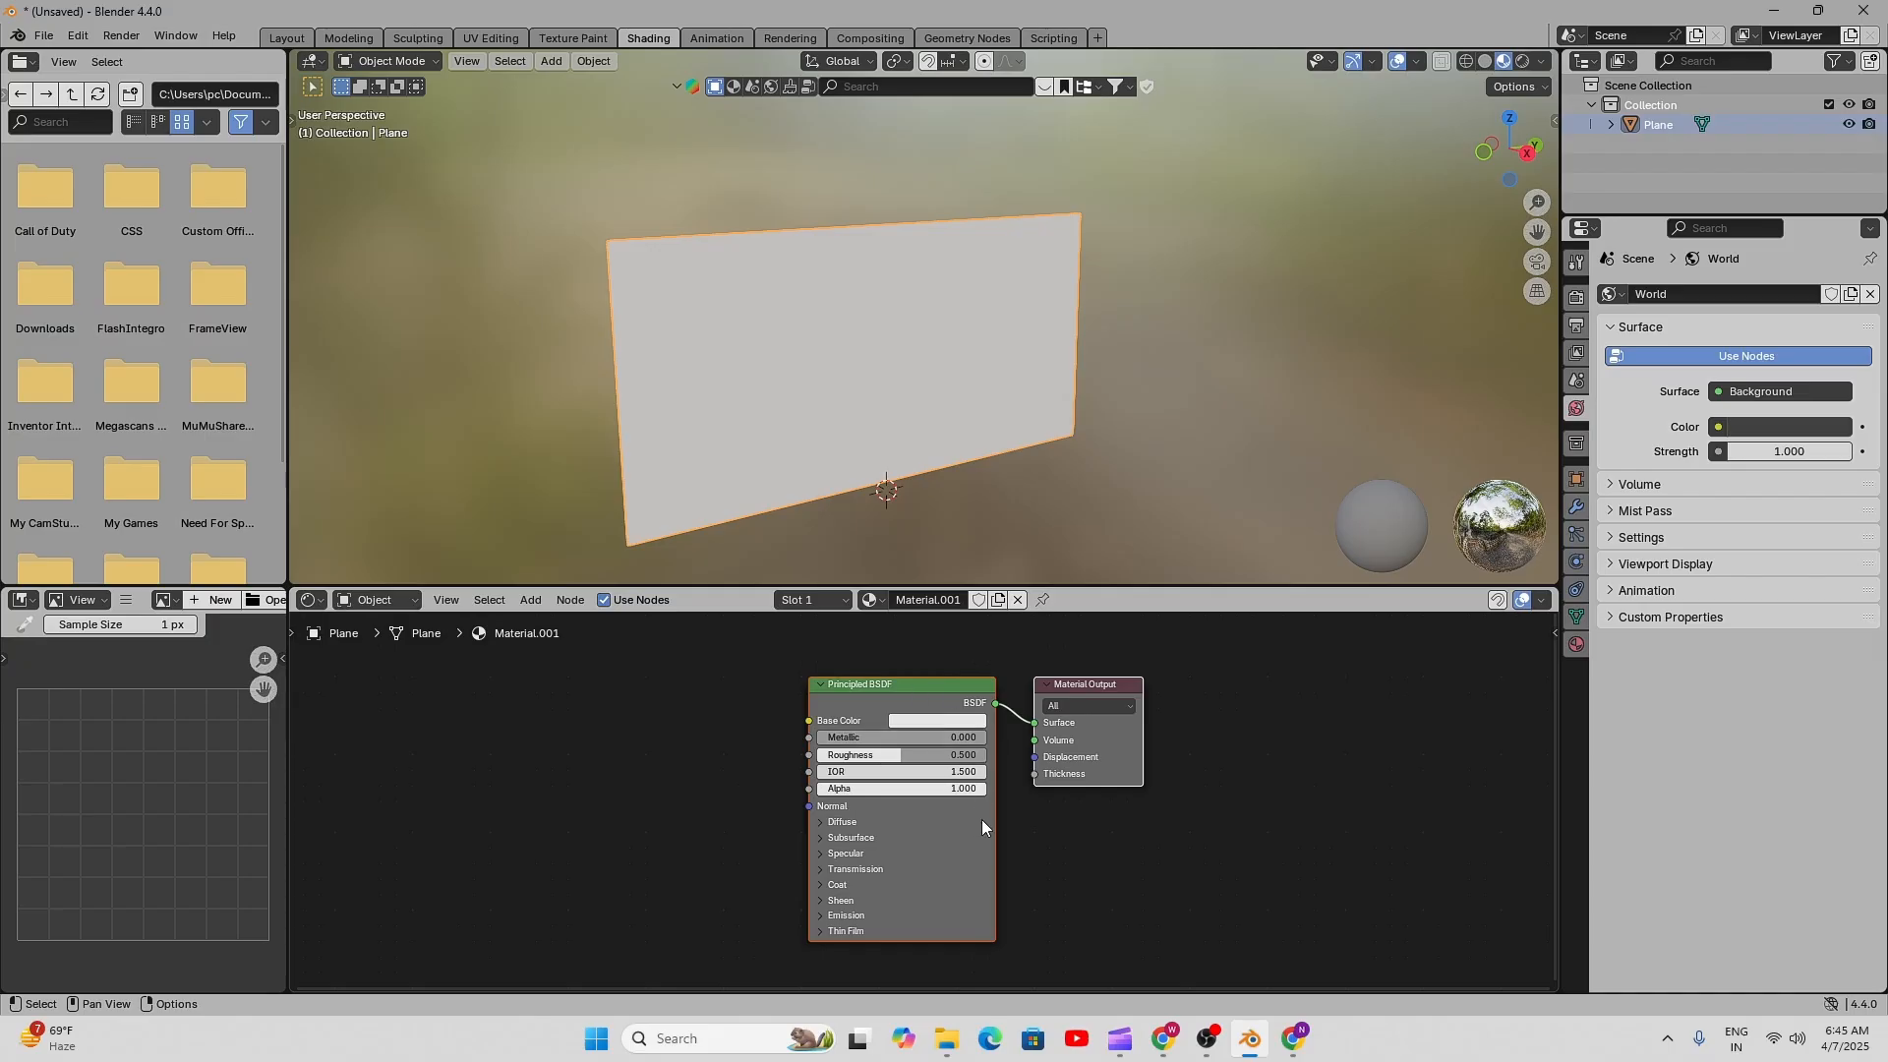
scroll(948, 828, up, 2)
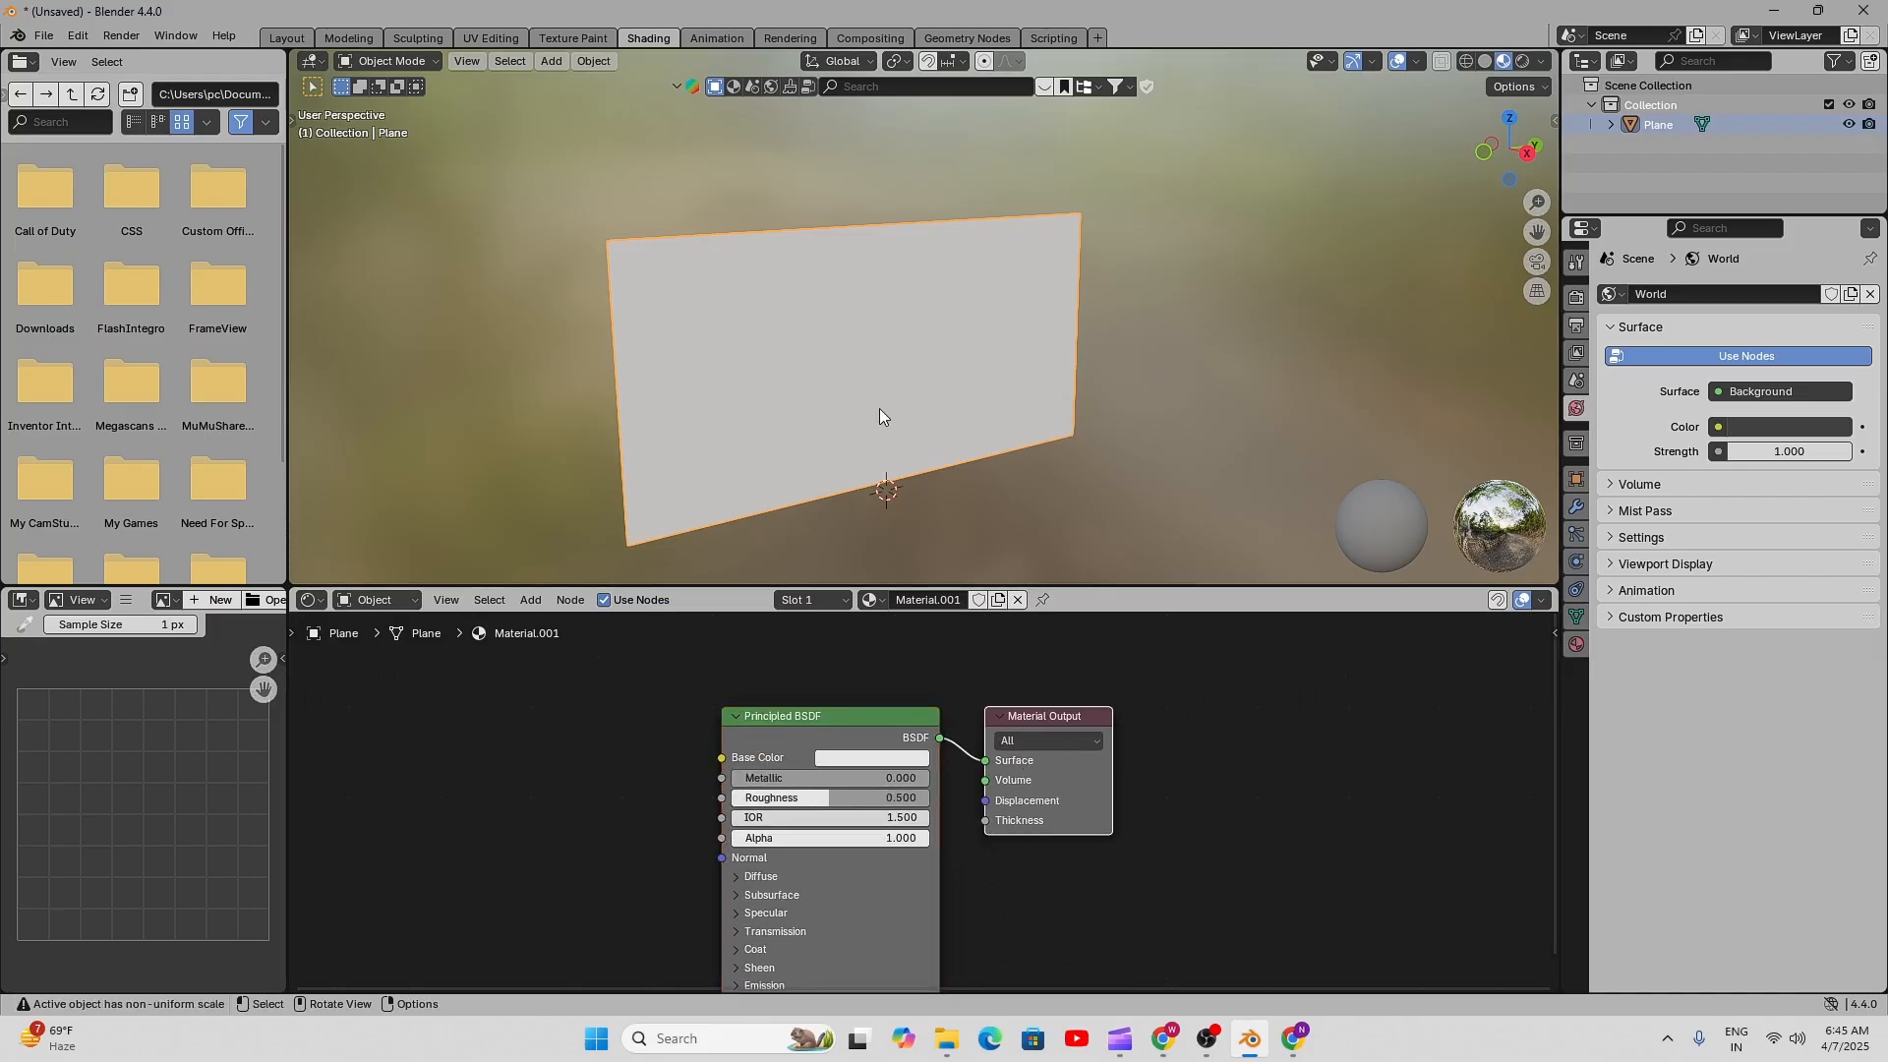
middle_drag(894, 976, 1033, 904)
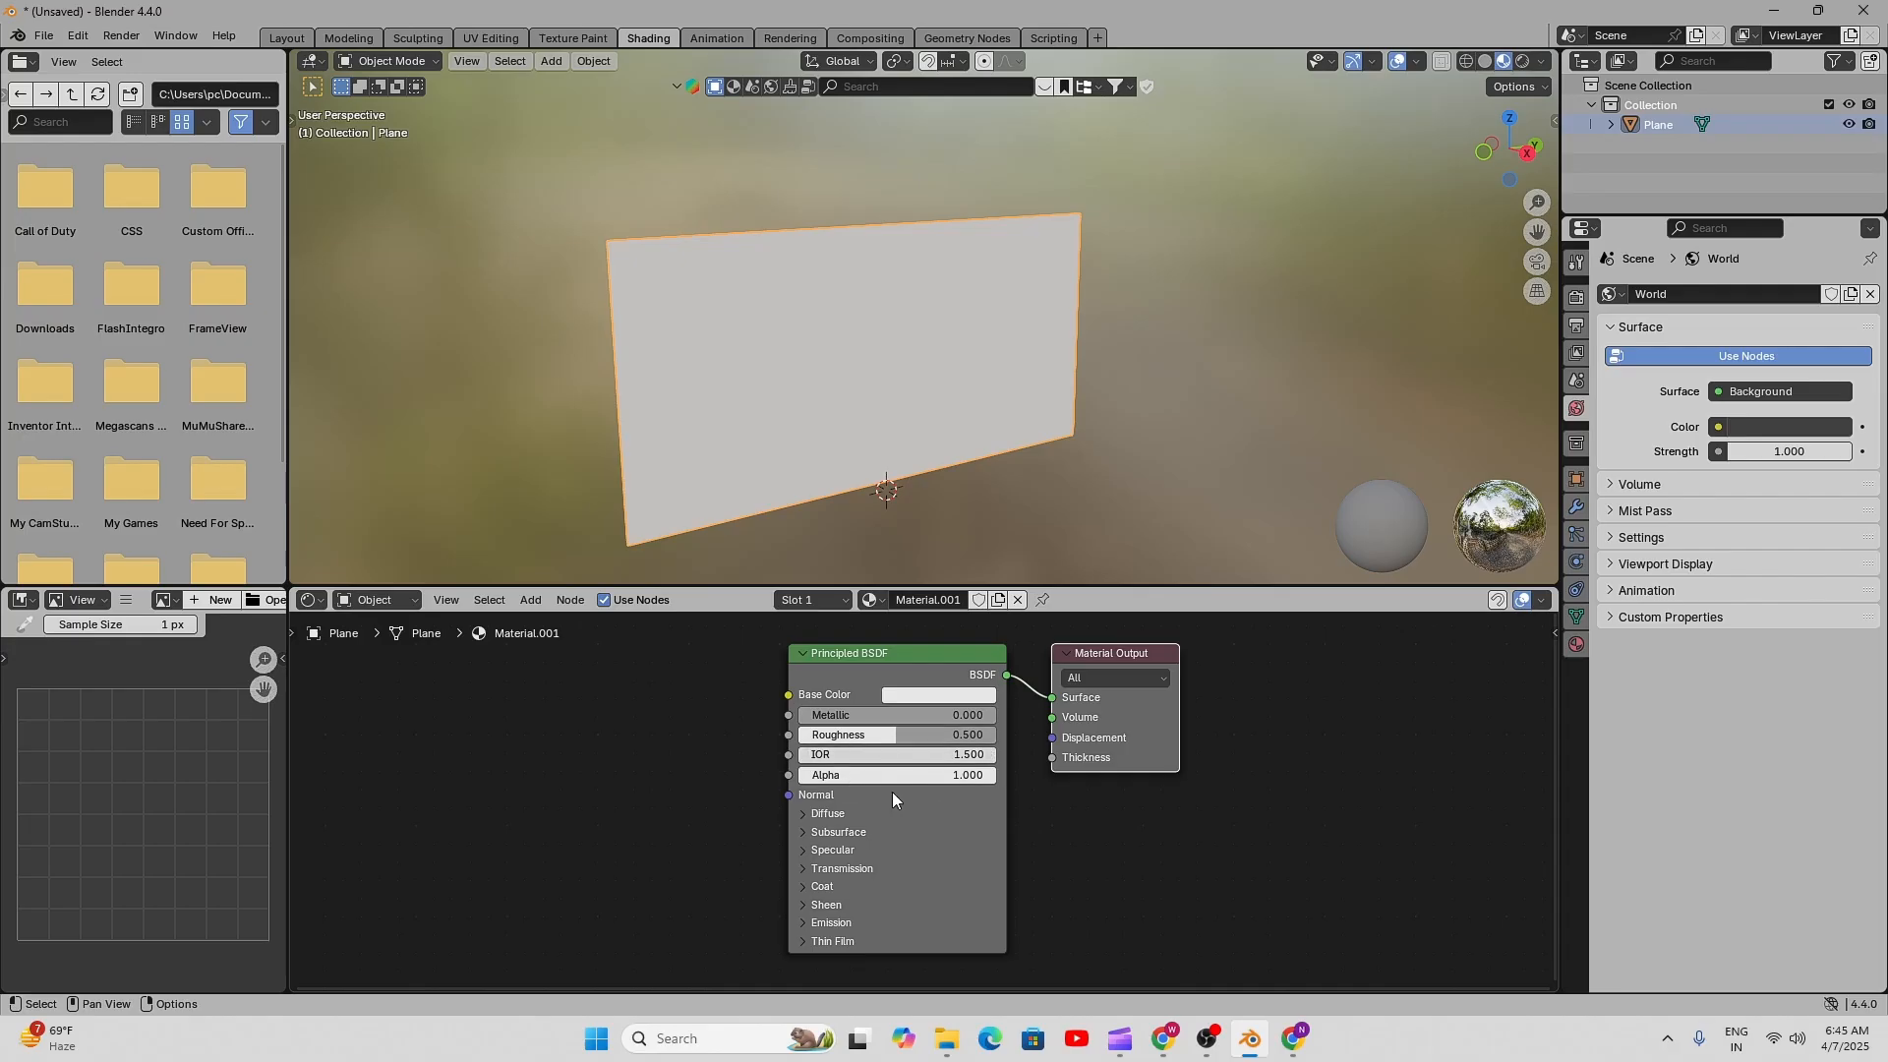
scroll(853, 835, down, 1)
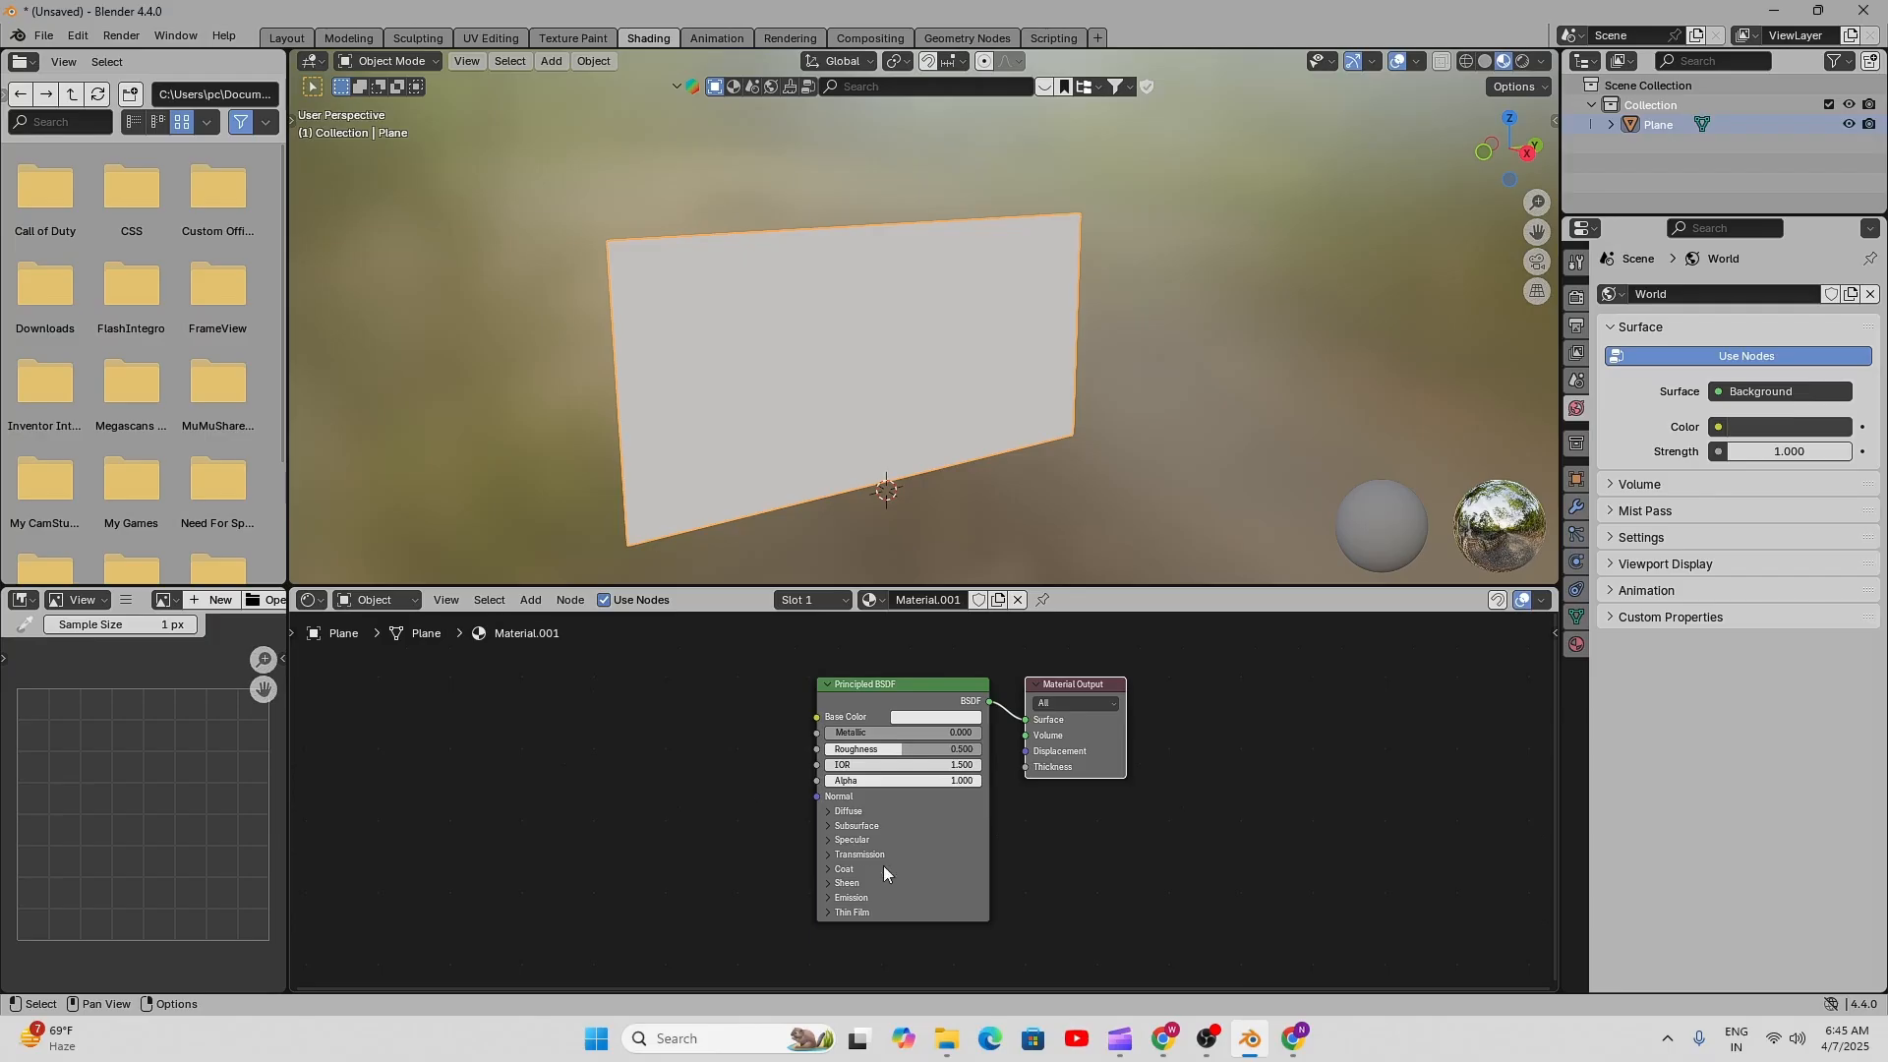
key(alt+Tab)
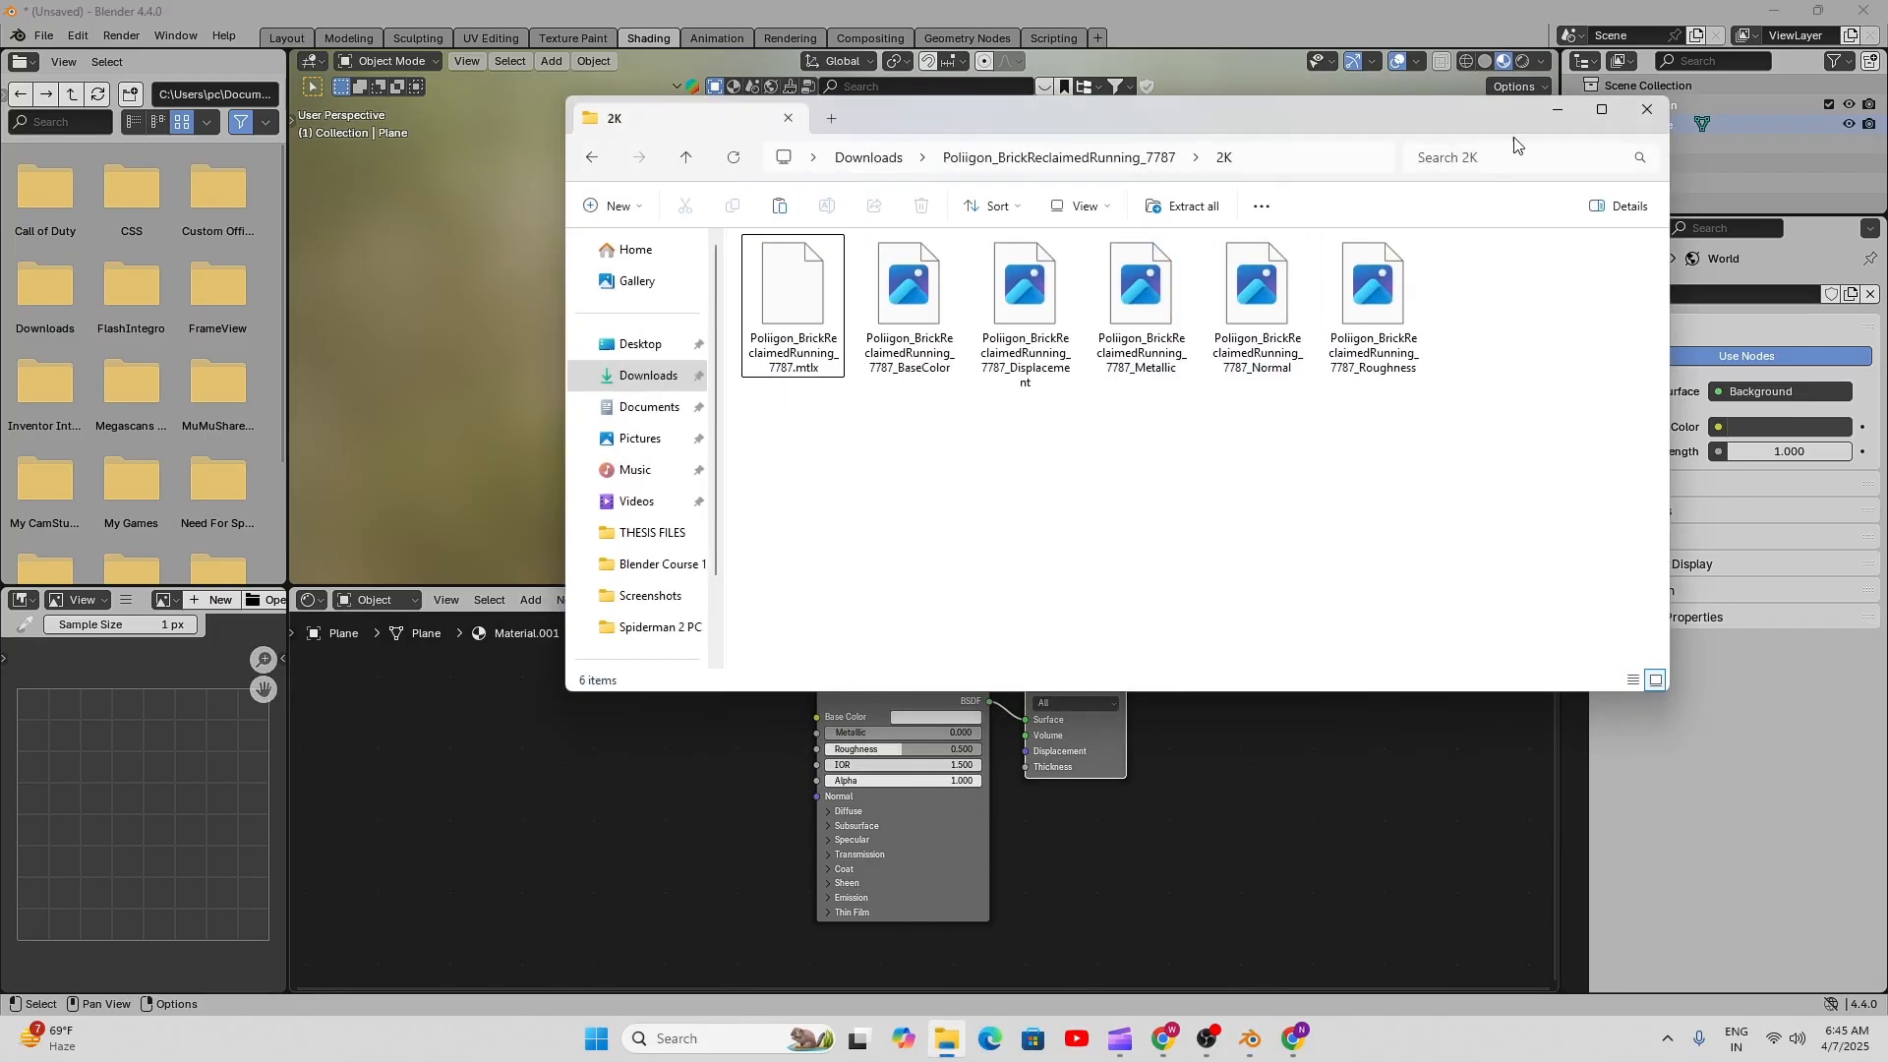
click(1557, 112)
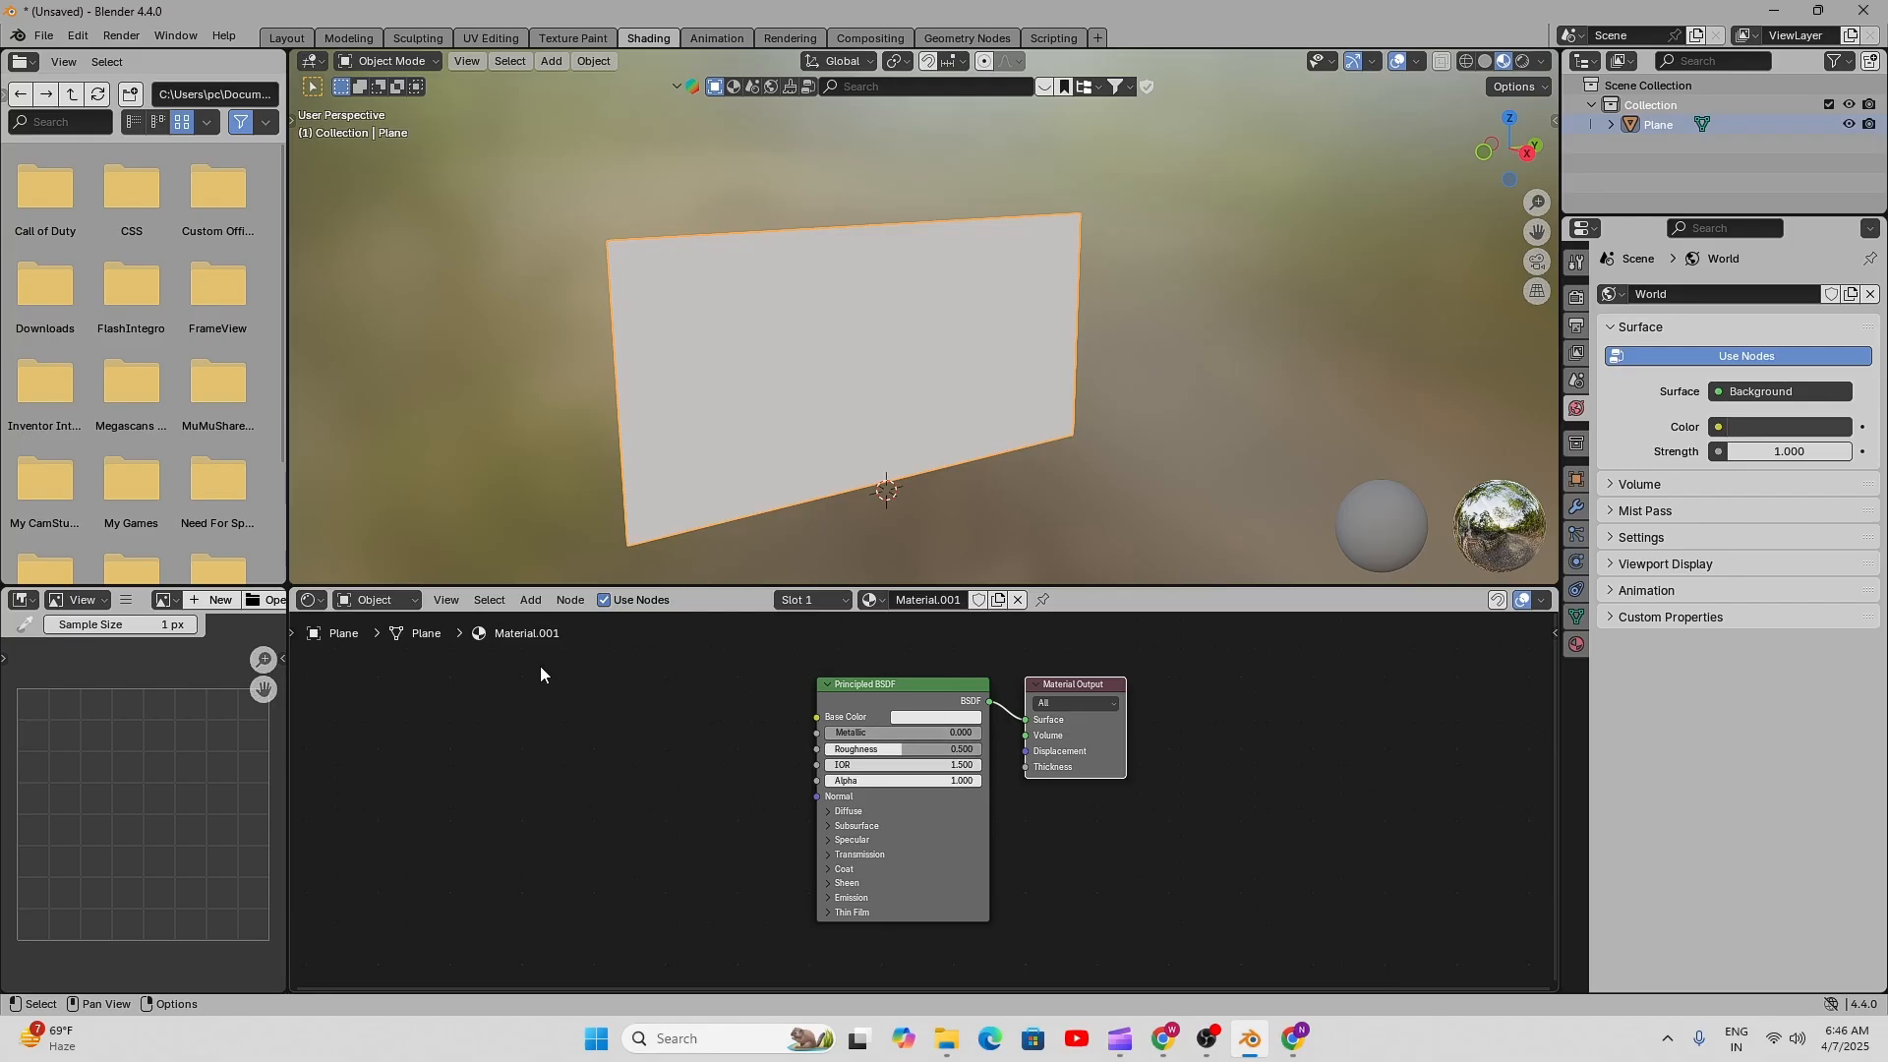
click(529, 601)
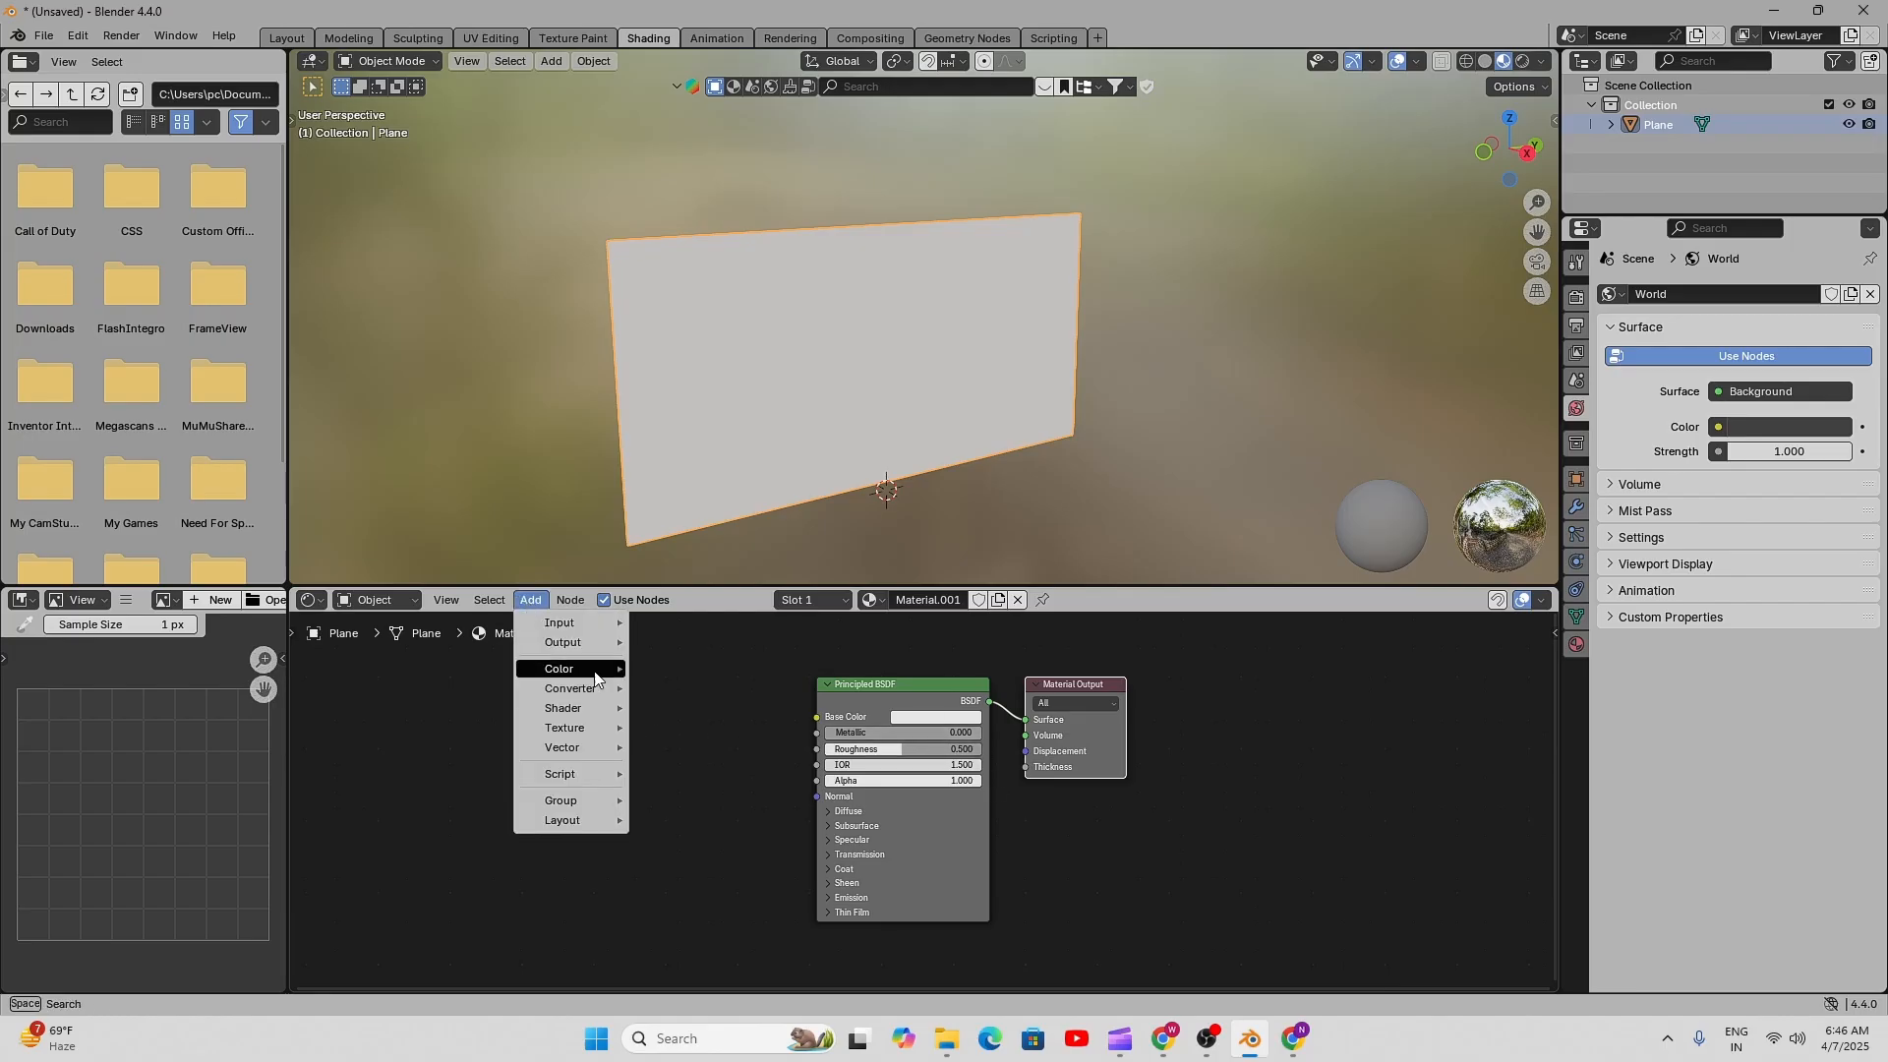
click(641, 775)
click(546, 754)
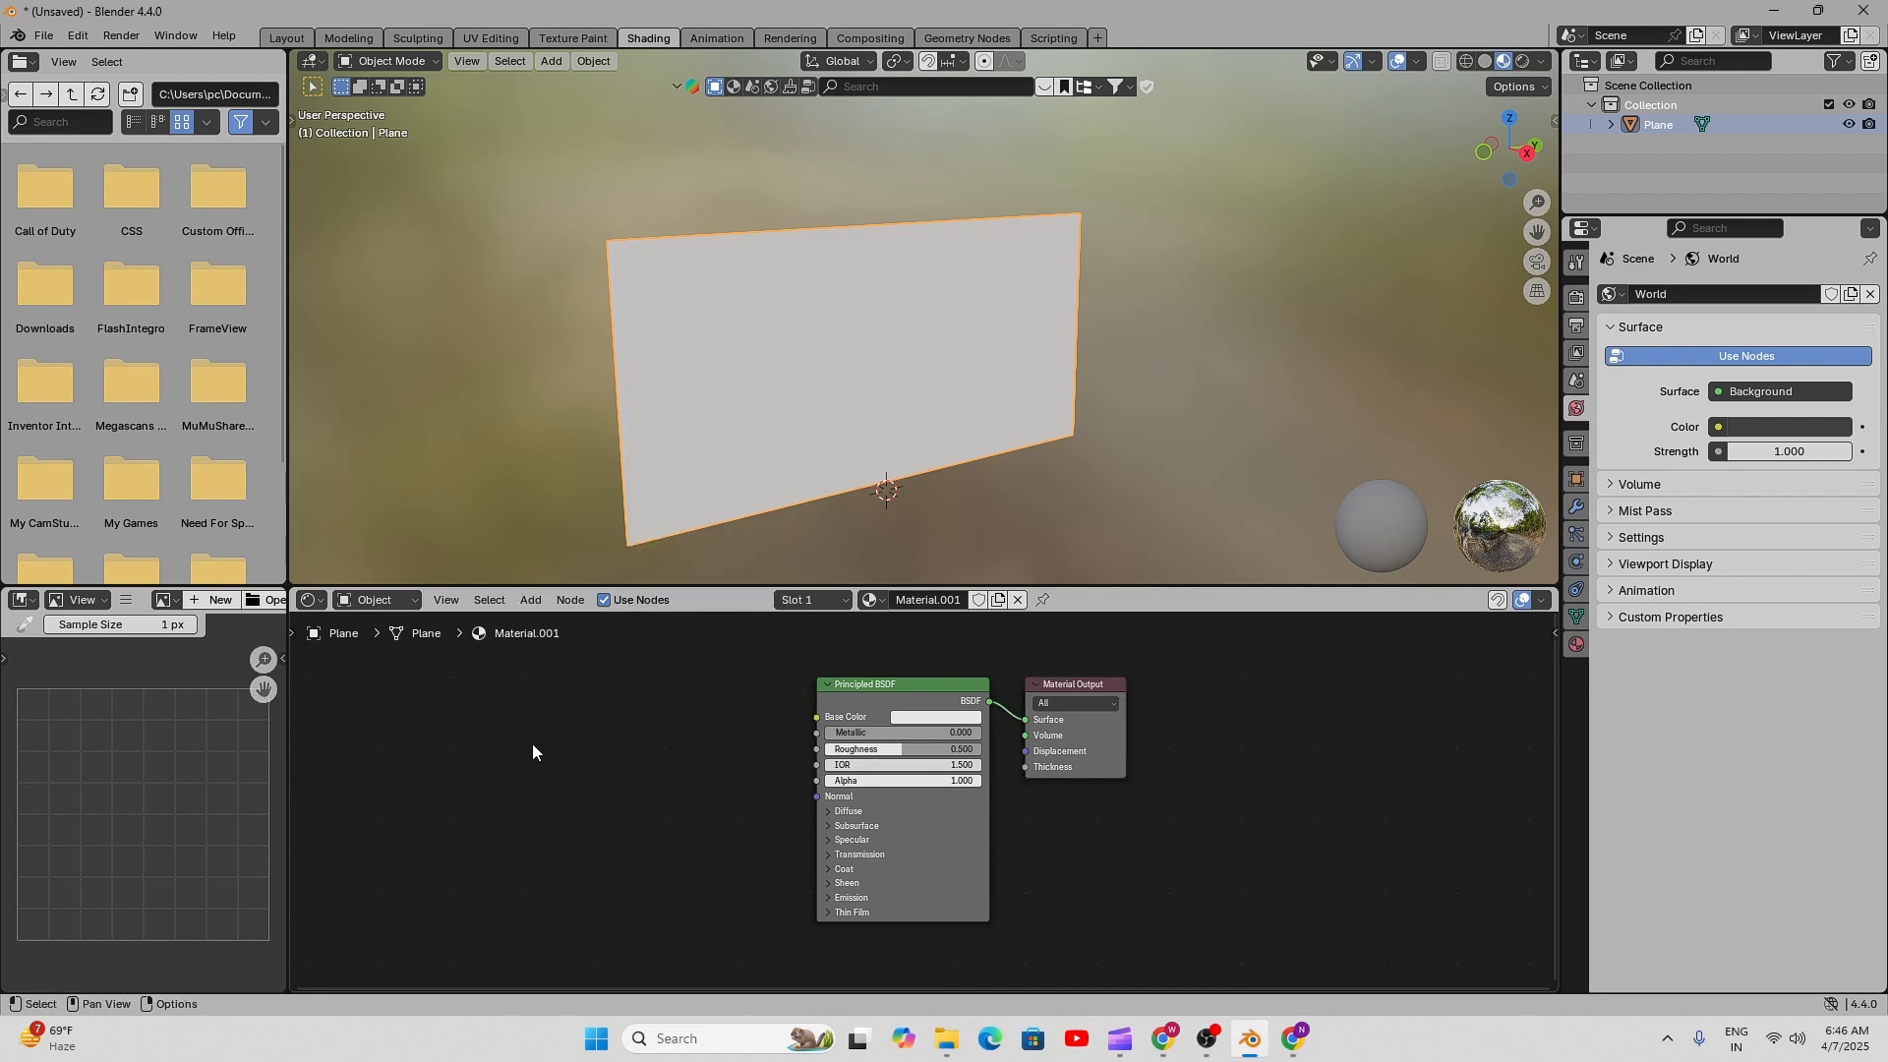
key(shift+a)
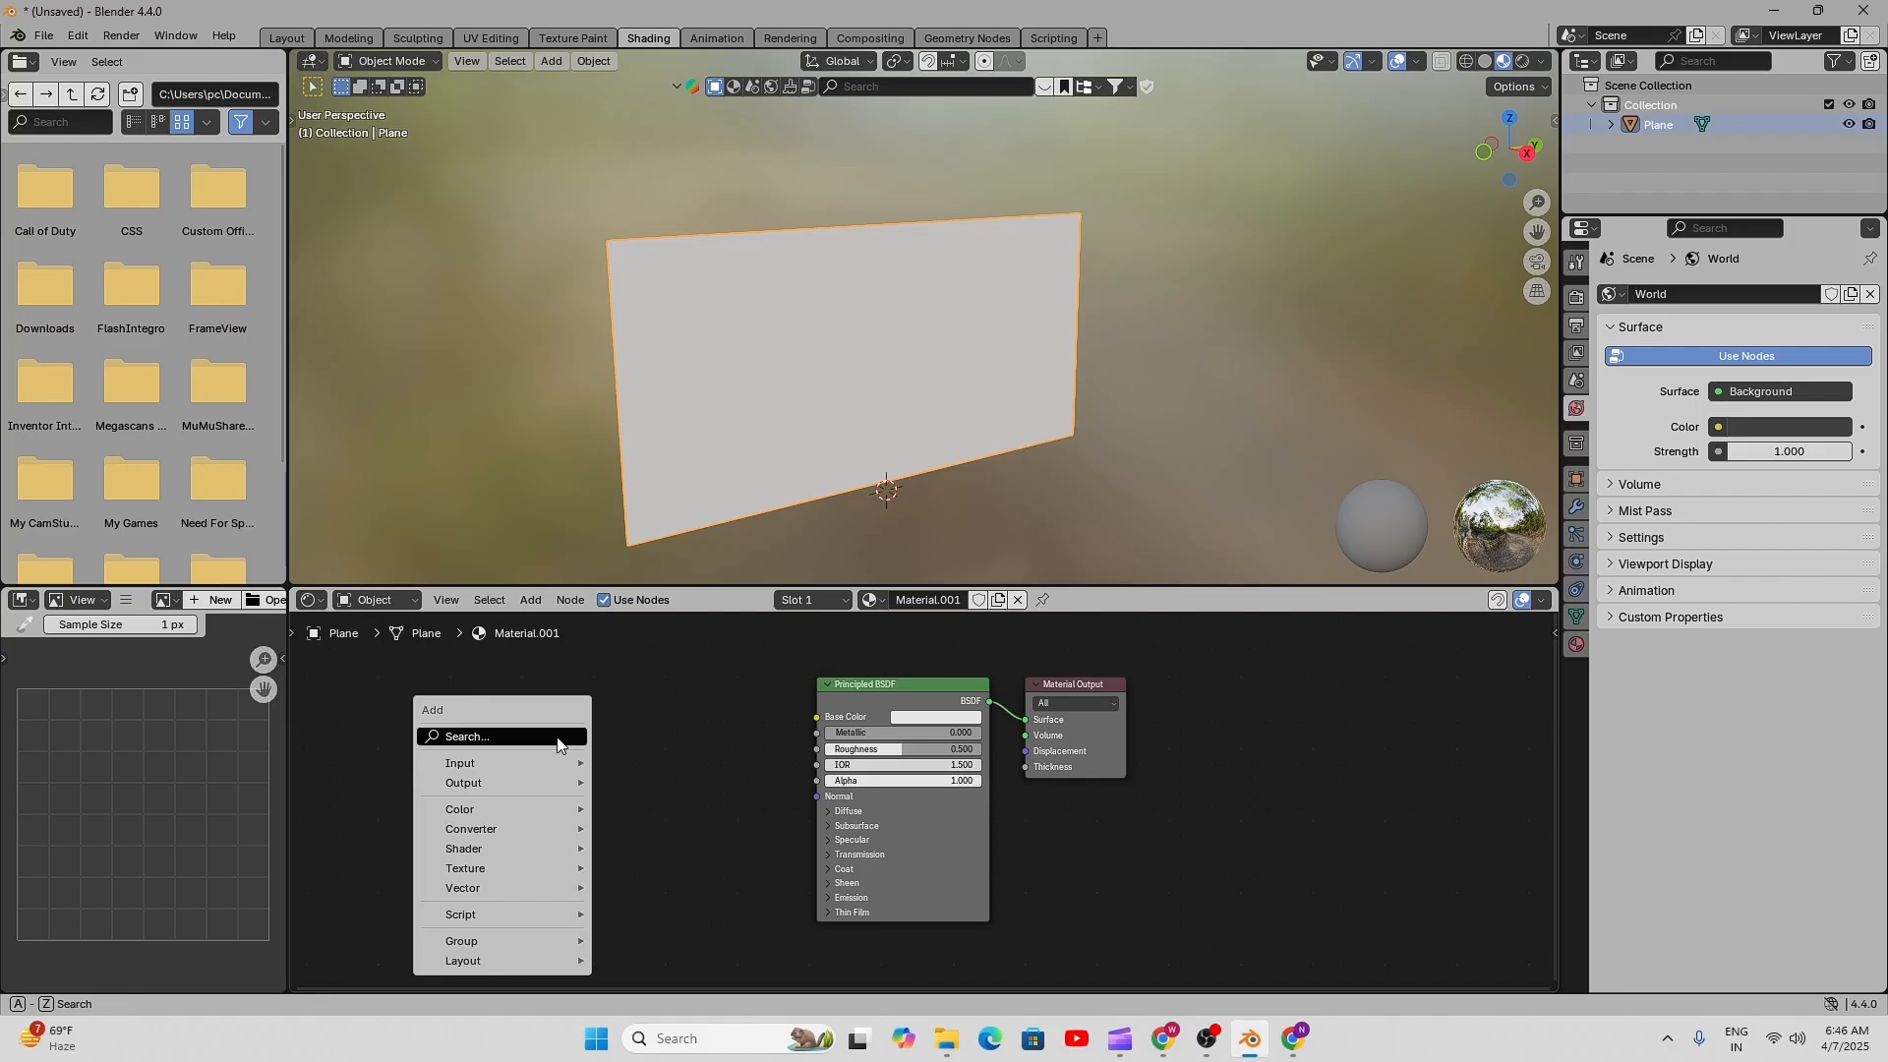
mouse_move(507, 760)
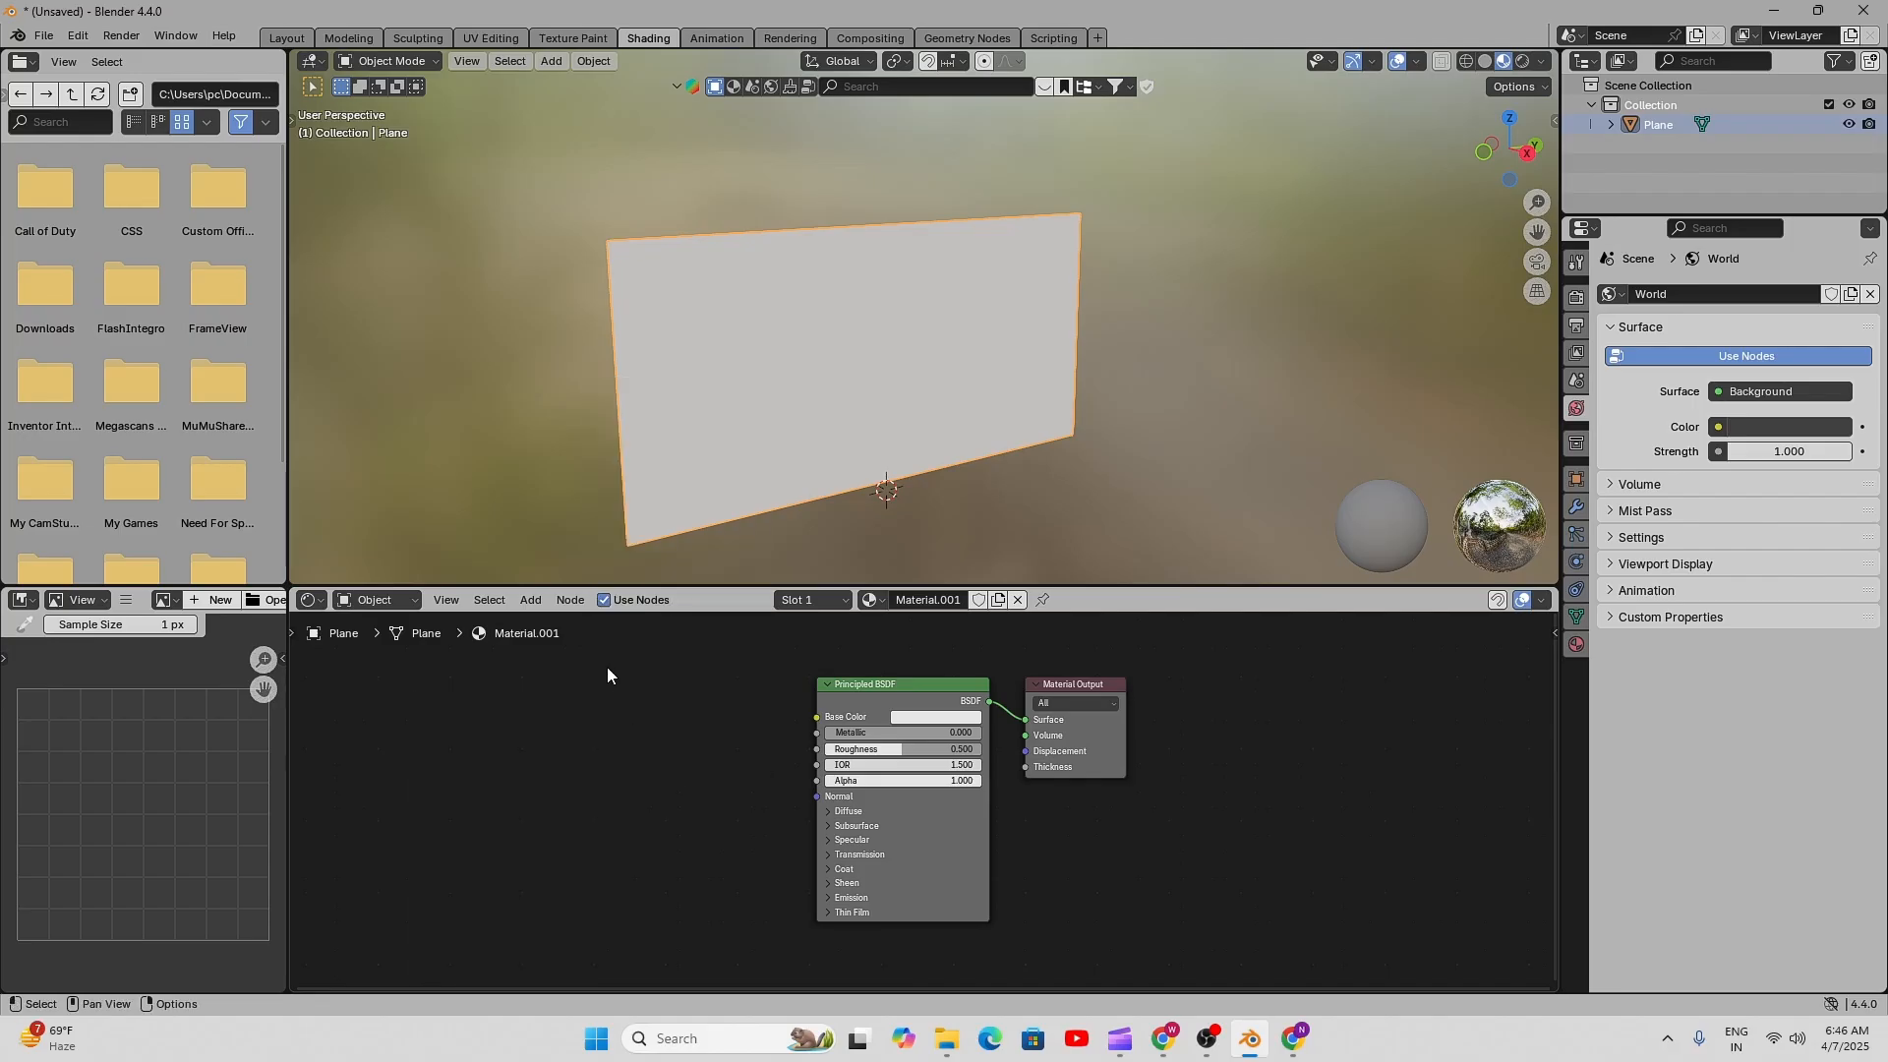
click(299, 40)
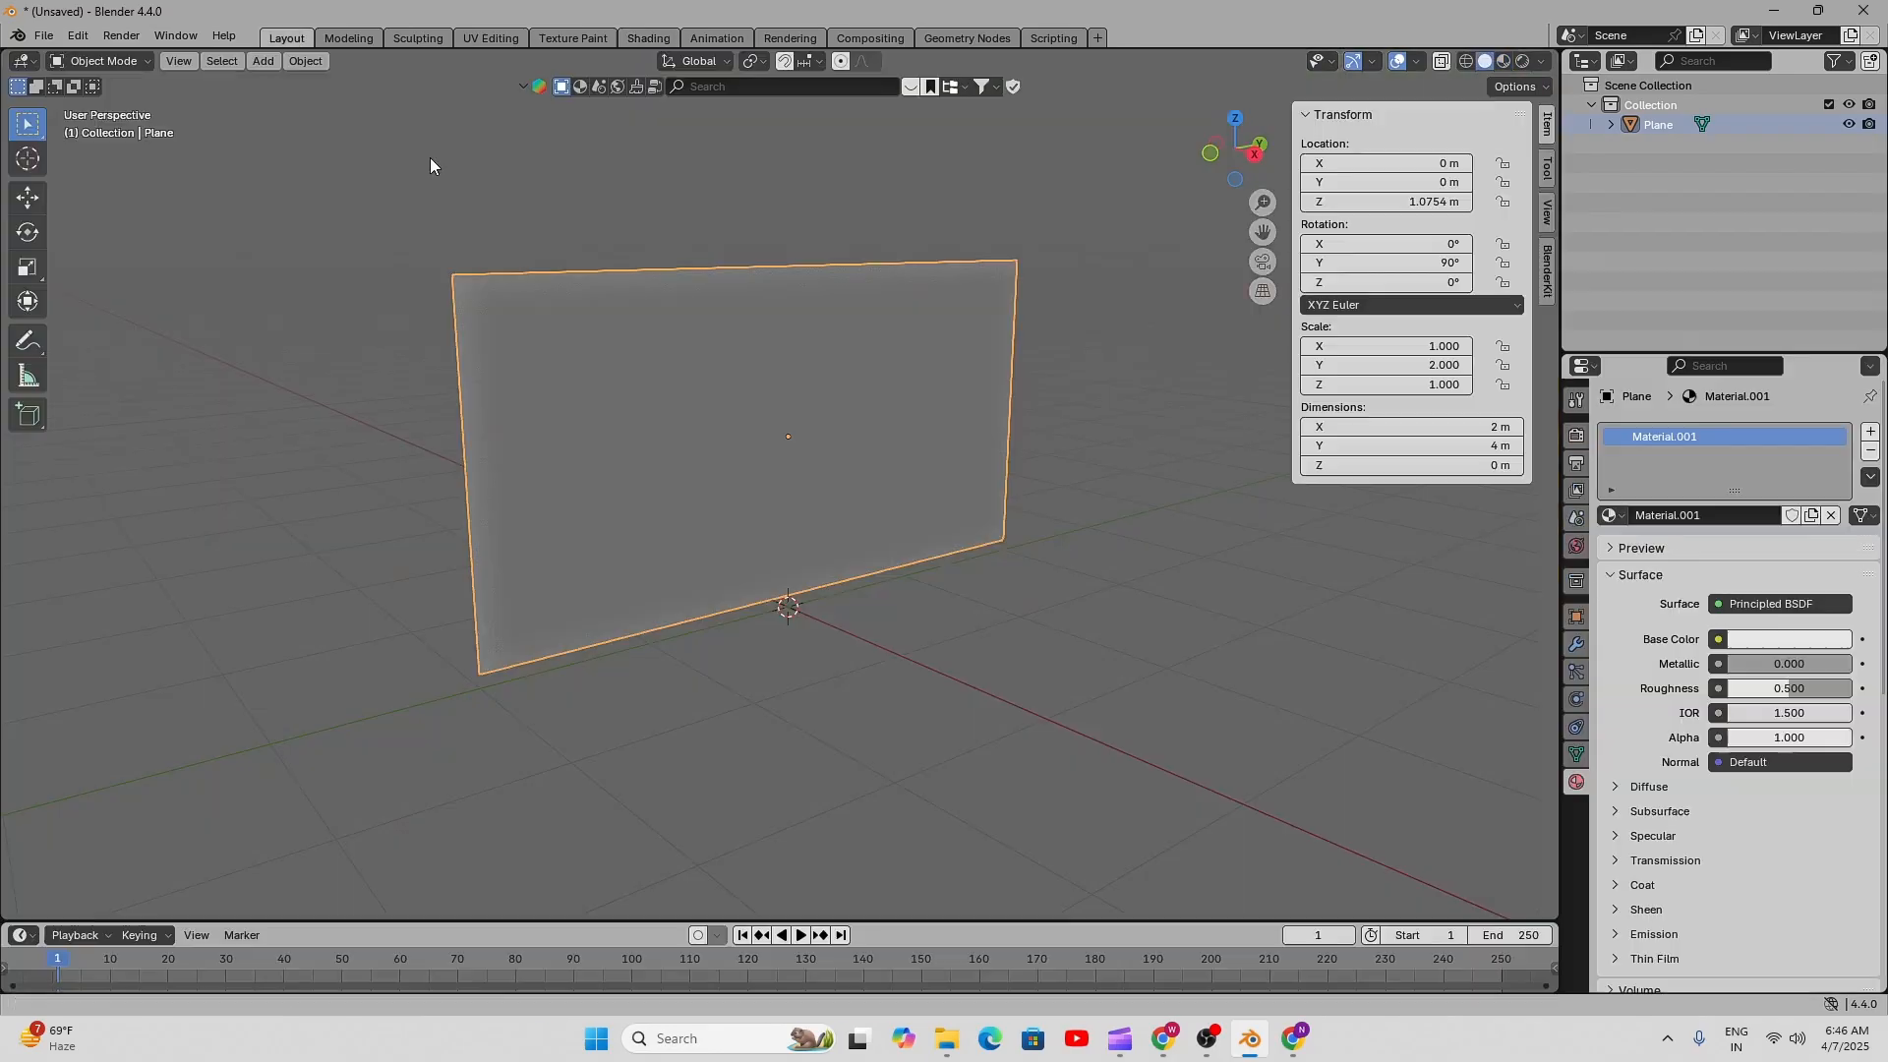
click(720, 669)
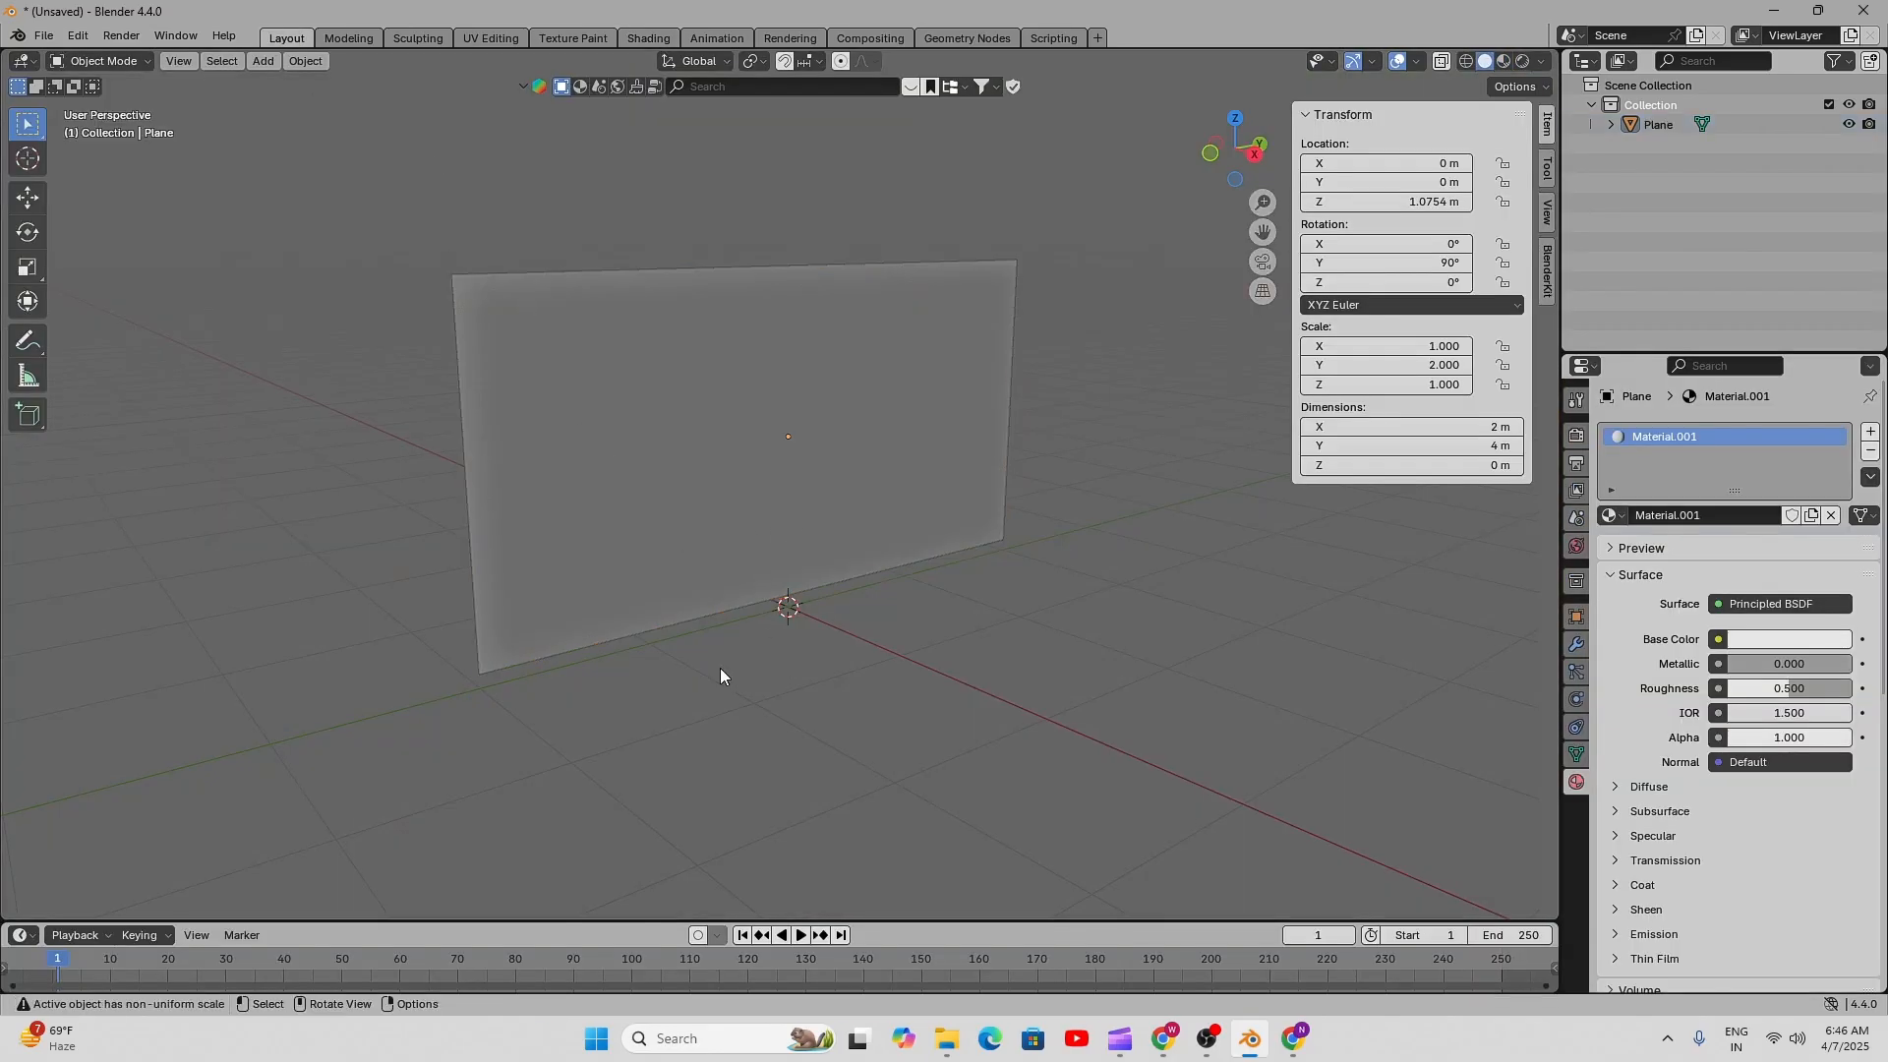
key(shift+a)
click(638, 40)
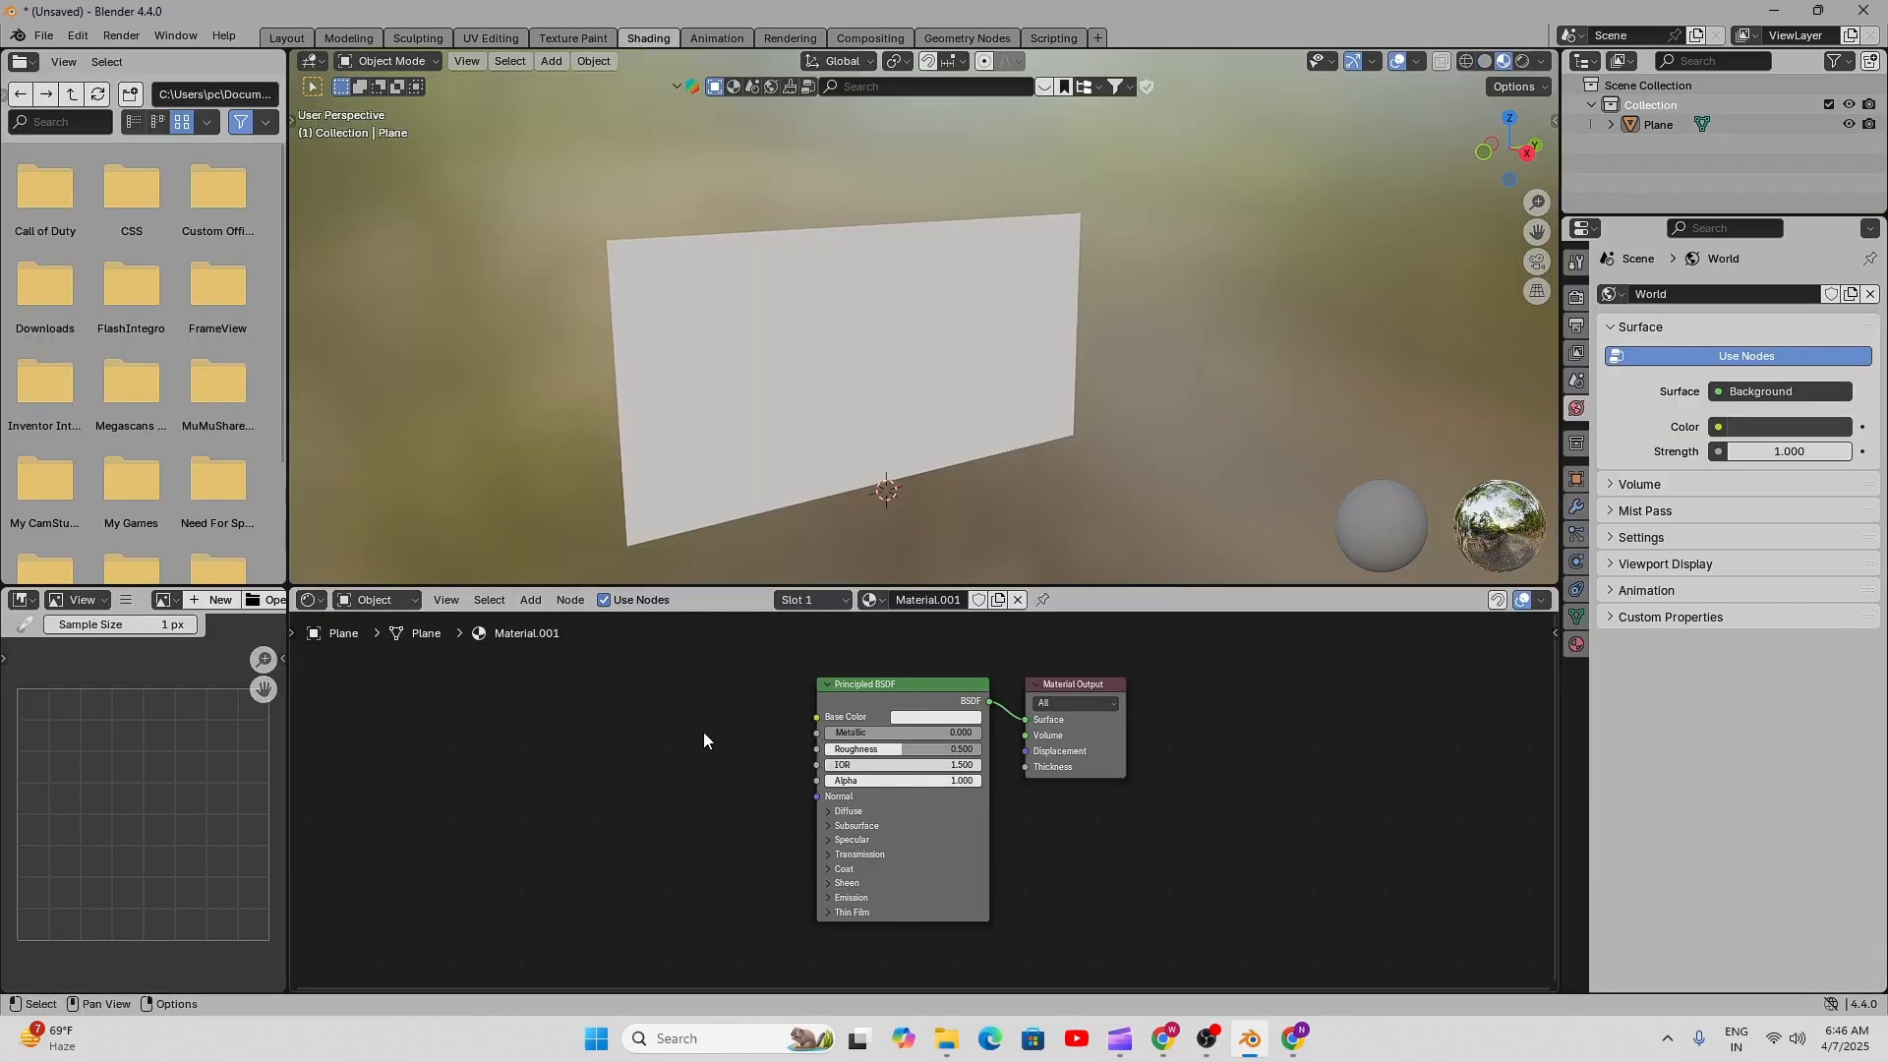
- Add an Image Texture node to the plane's material and place it to the left of the Principled BSDF node
key(shift+a)
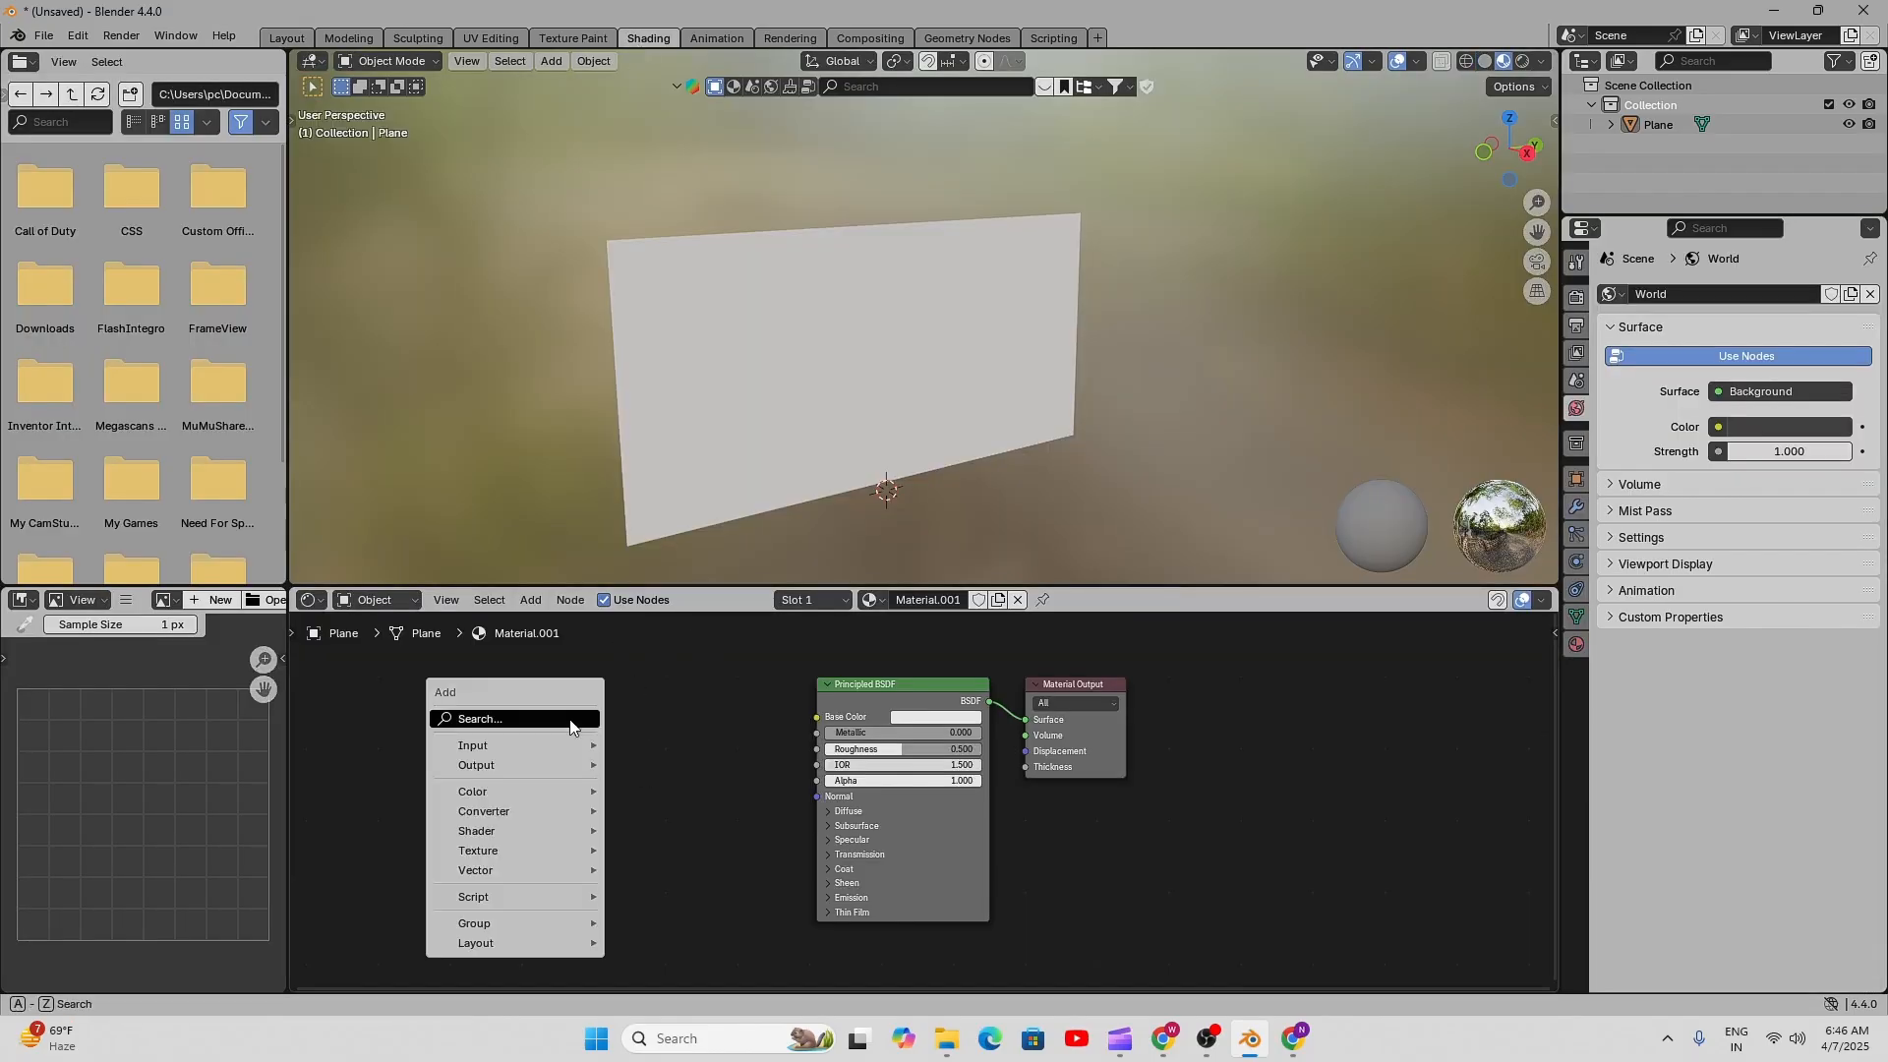
mouse_move(534, 747)
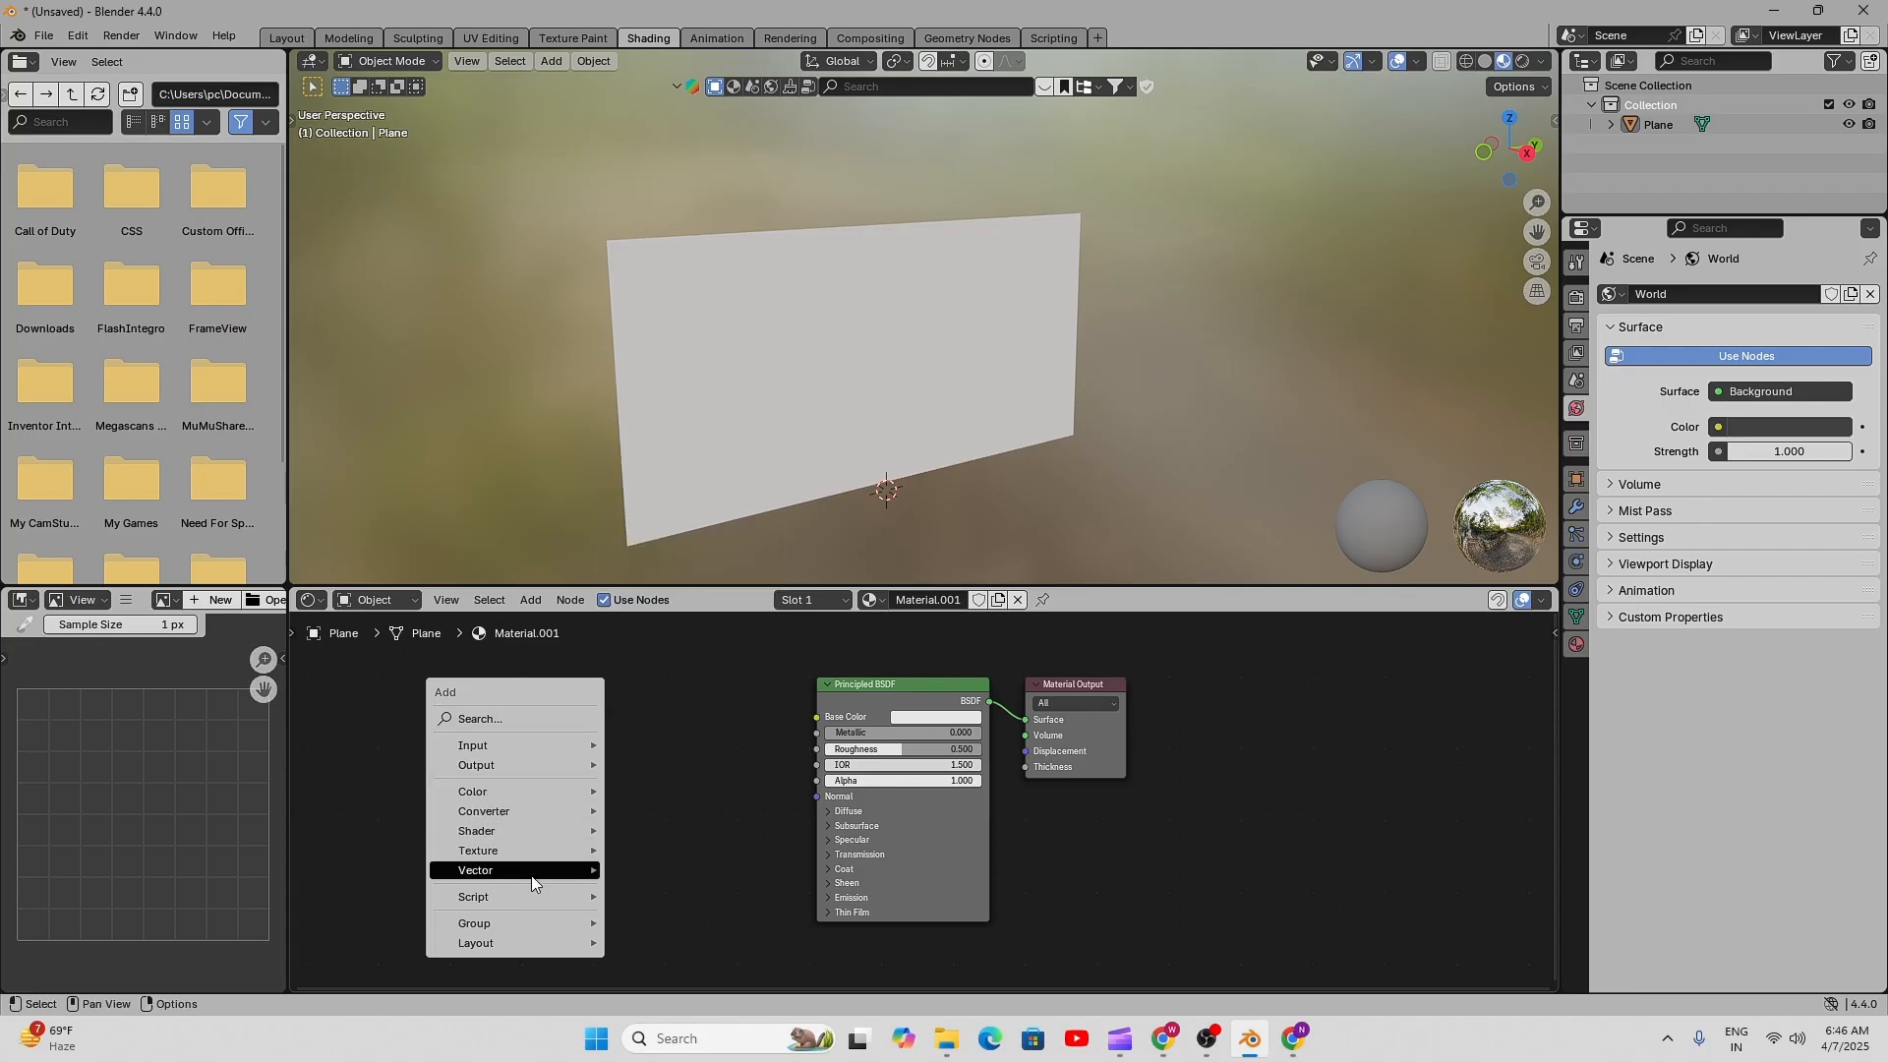
mouse_move(509, 857)
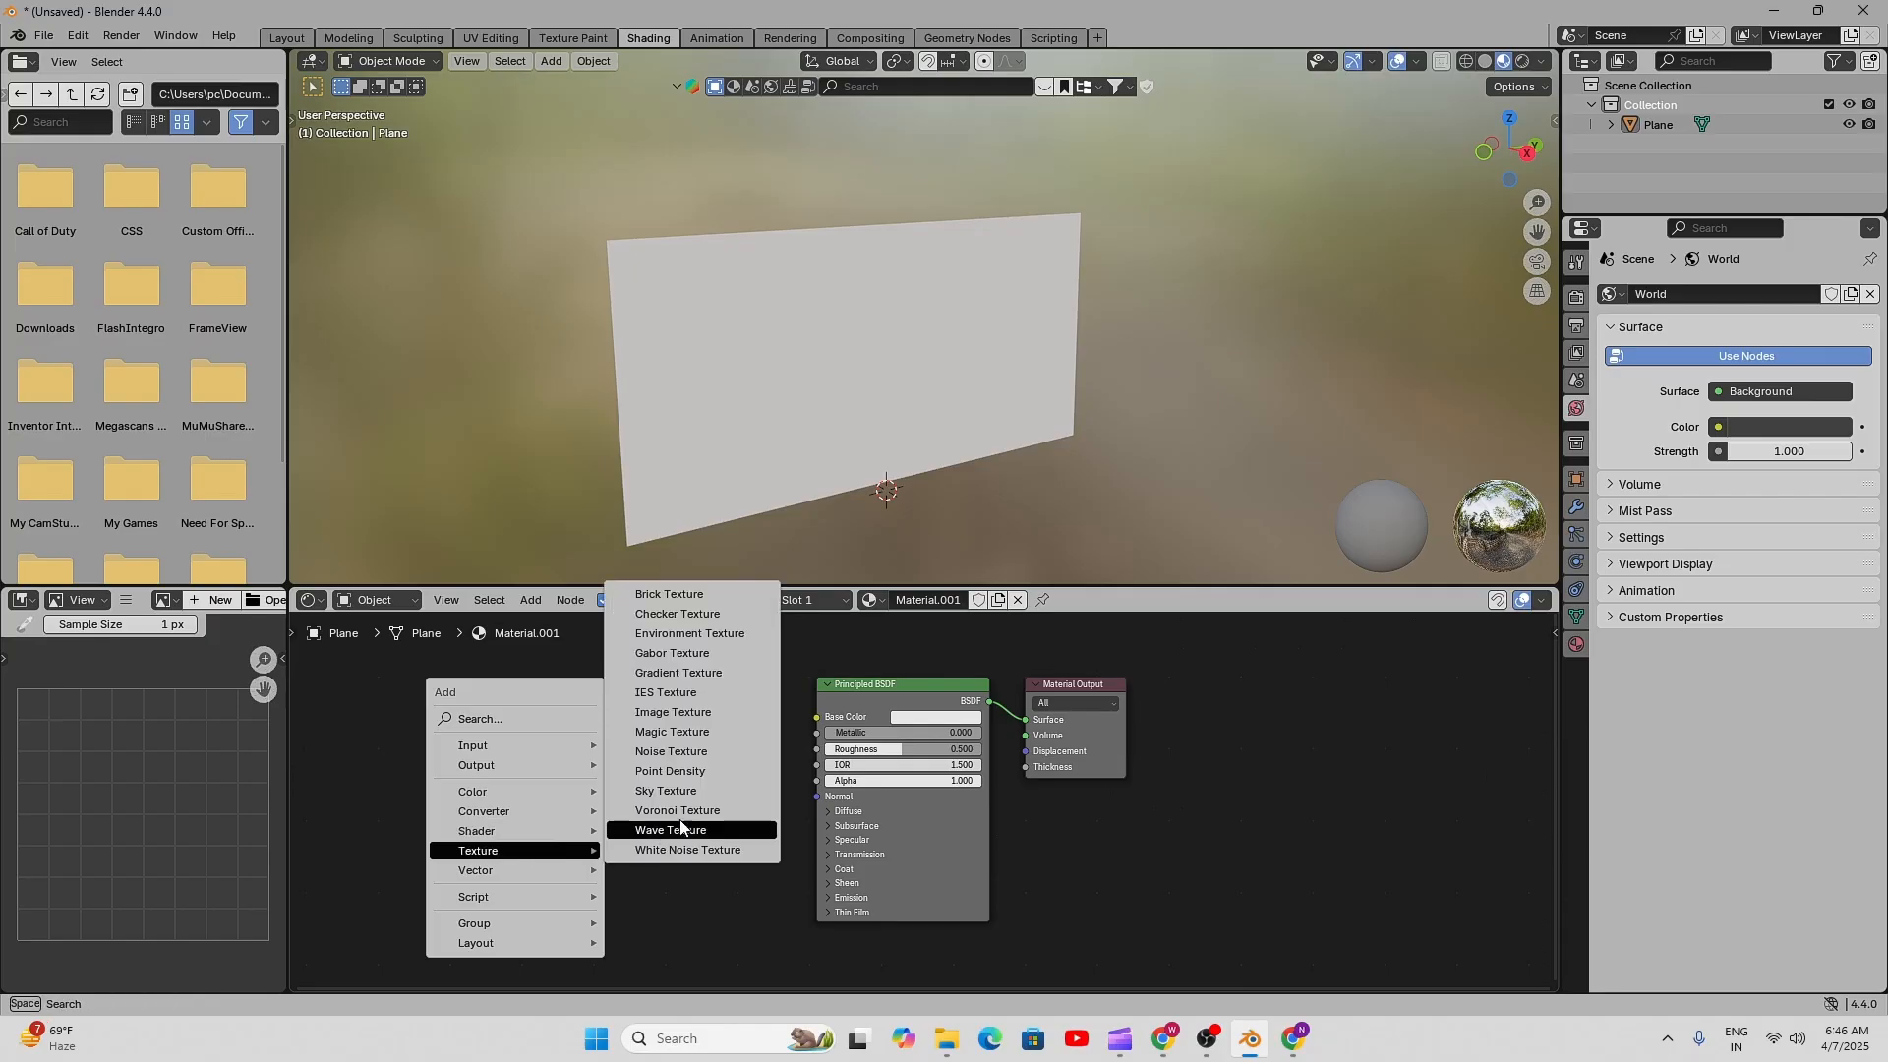
click(679, 712)
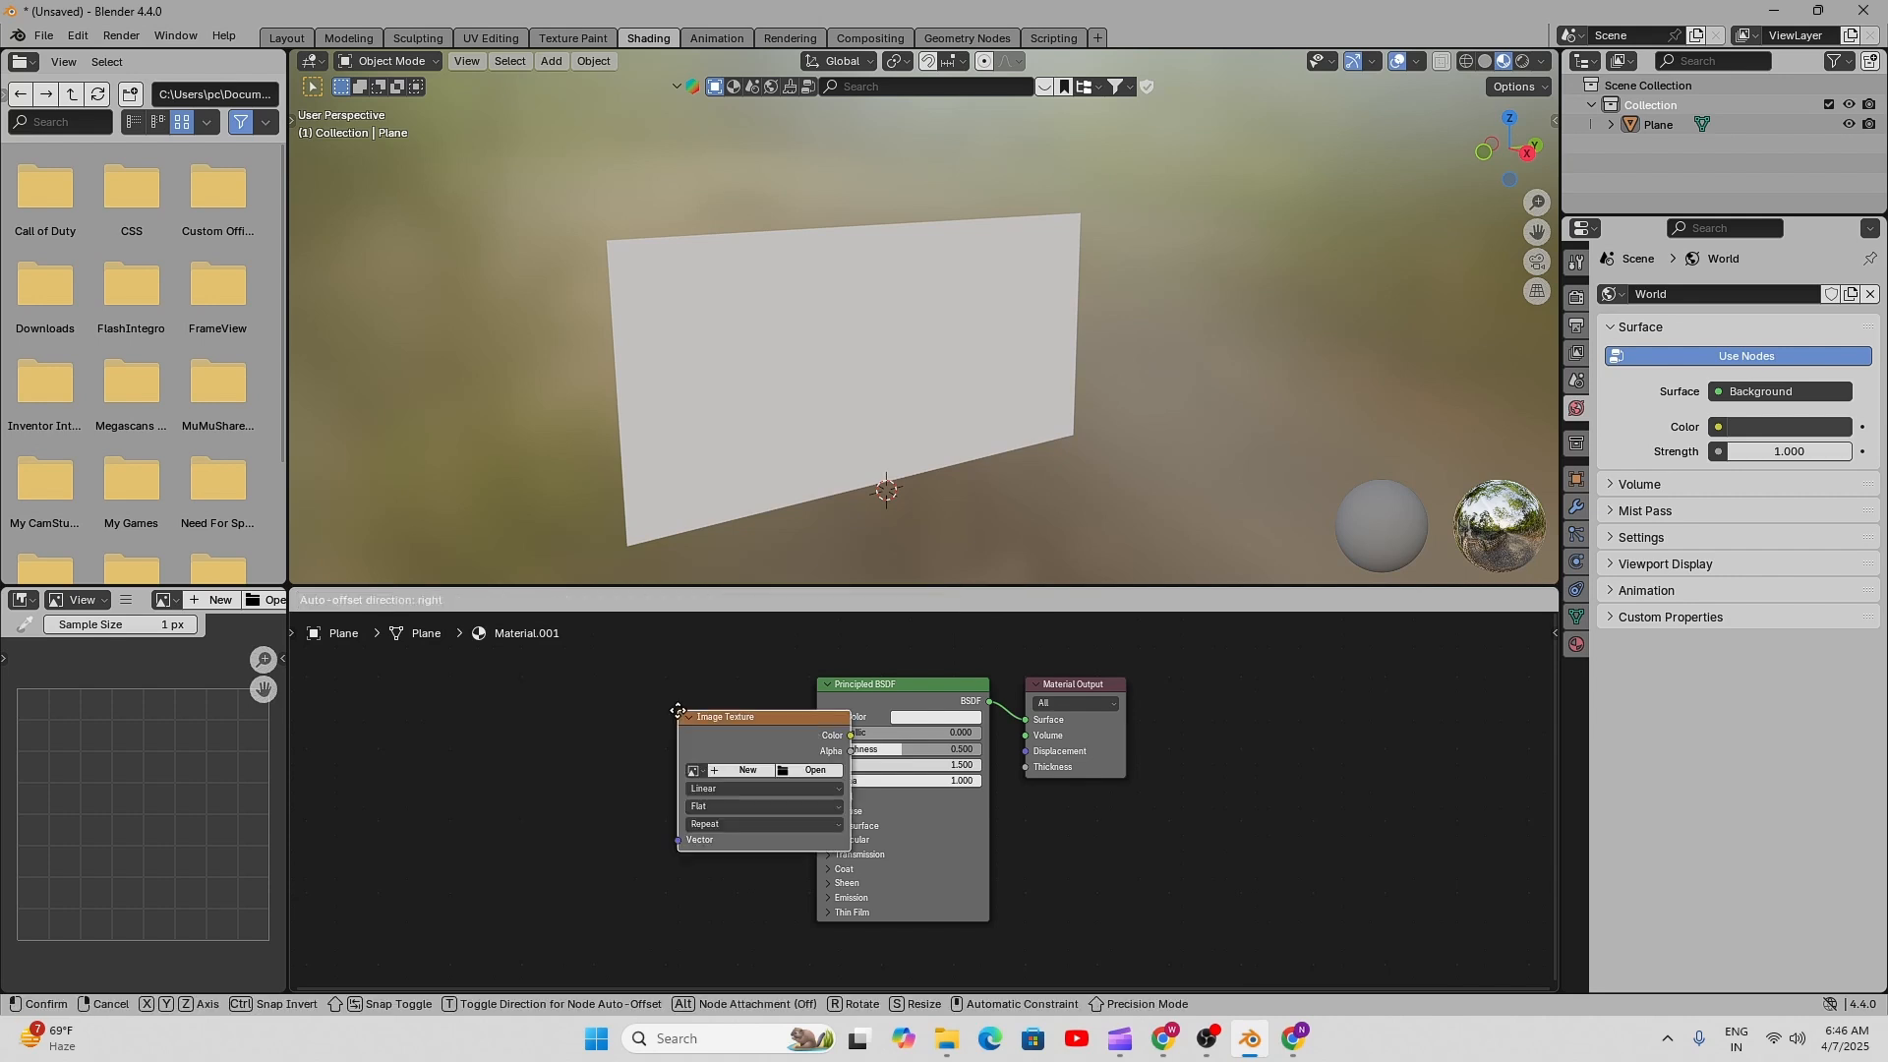
click(474, 730)
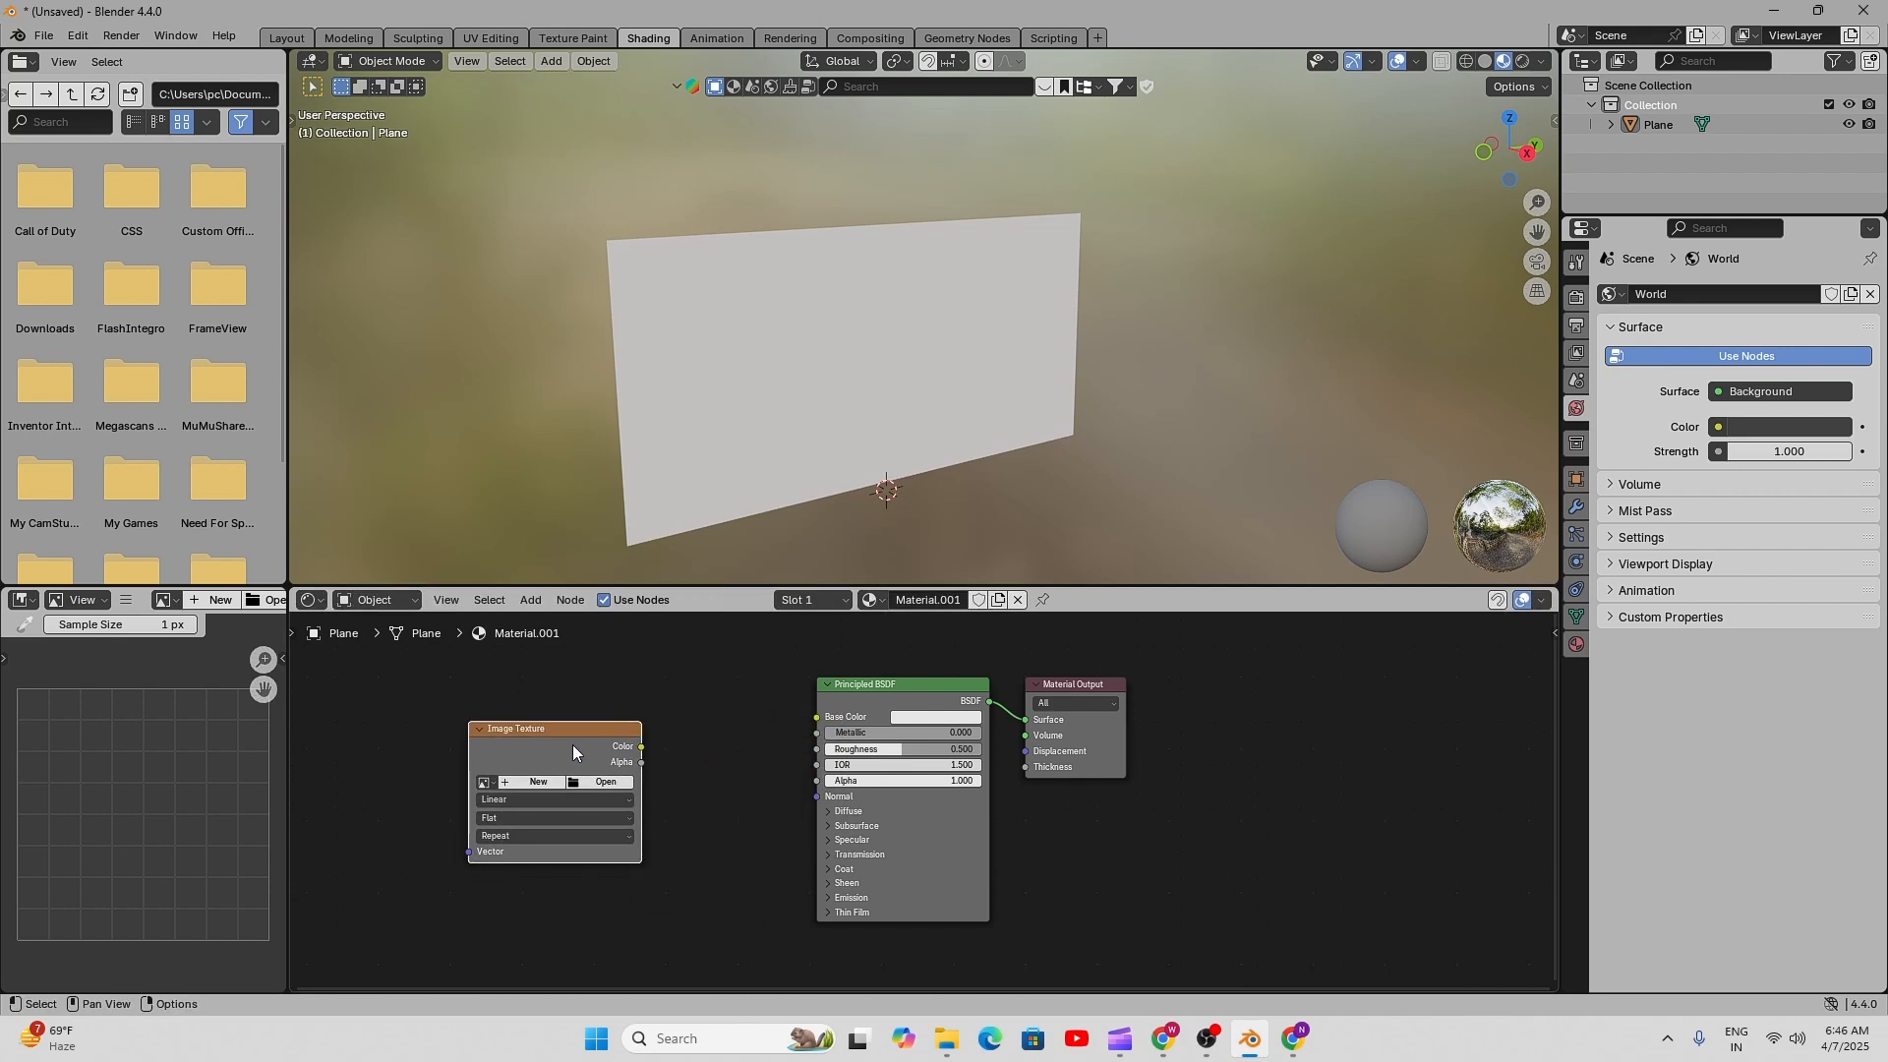
drag(562, 728, 604, 719)
- Move the Principled BSDF and Material Output nodes together, farther away from the Image Texture node
scroll(835, 708, down, 2)
drag(832, 665, 1027, 819)
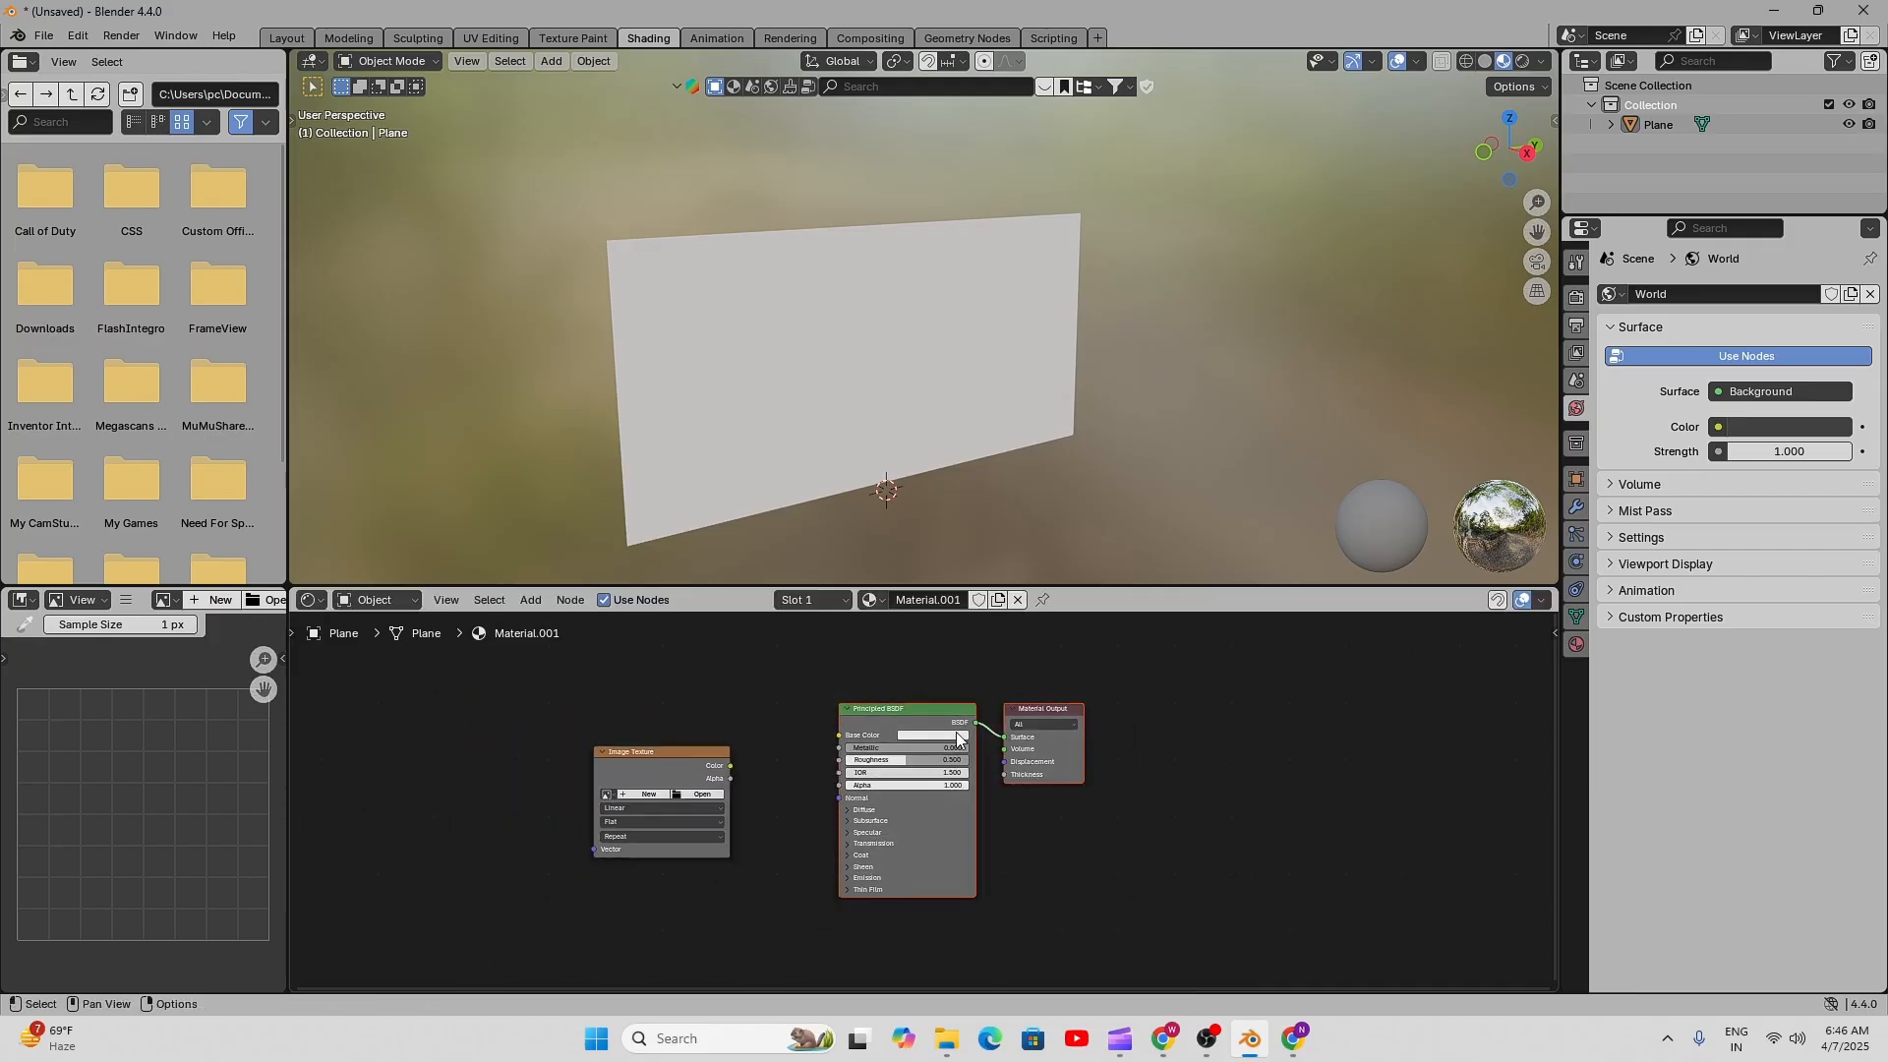
drag(925, 709, 994, 681)
click(824, 748)
scroll(730, 774, up, 2)
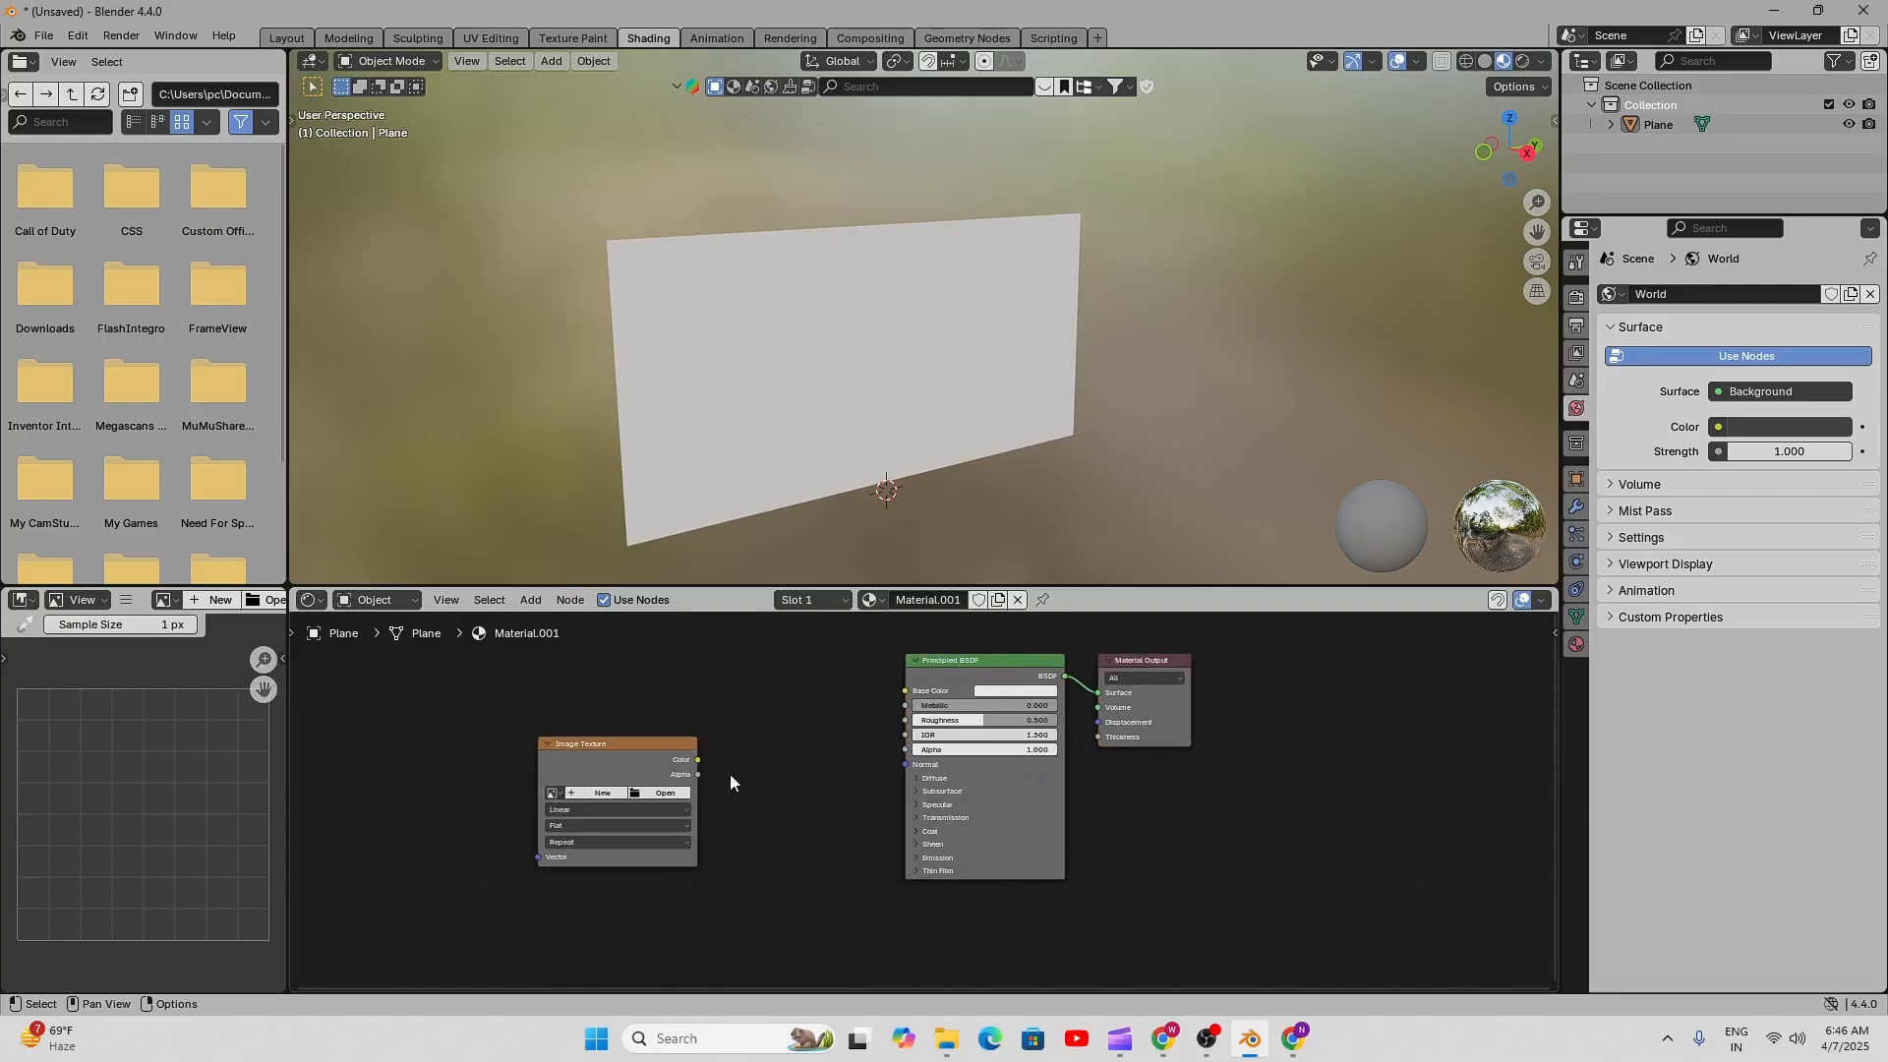
- Connect the Image Texture's Color output to the Principled BSDF's Base Color and move the texture node up level with that input
middle_drag(769, 801, 763, 769)
scroll(621, 765, up, 3)
shift+middle_drag(595, 713, 744, 786)
scroll(629, 687, up, 2)
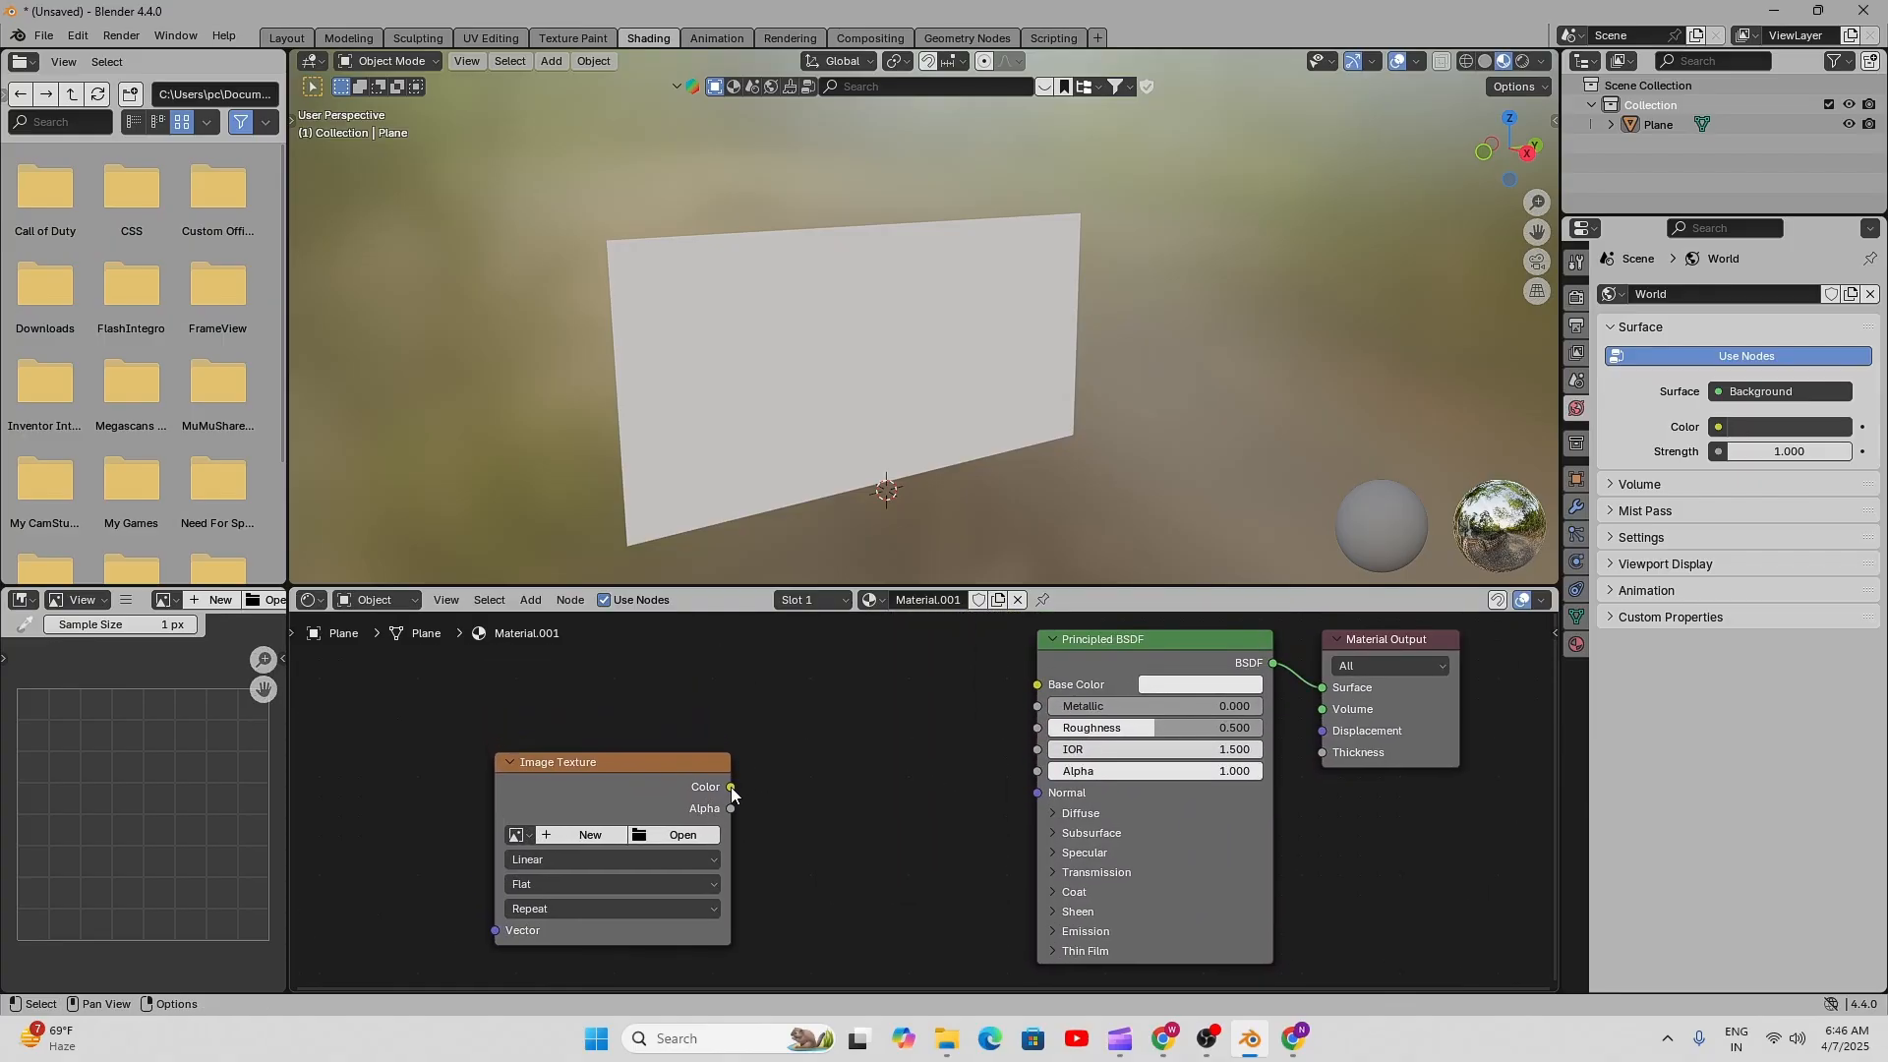
drag(731, 786, 1025, 692)
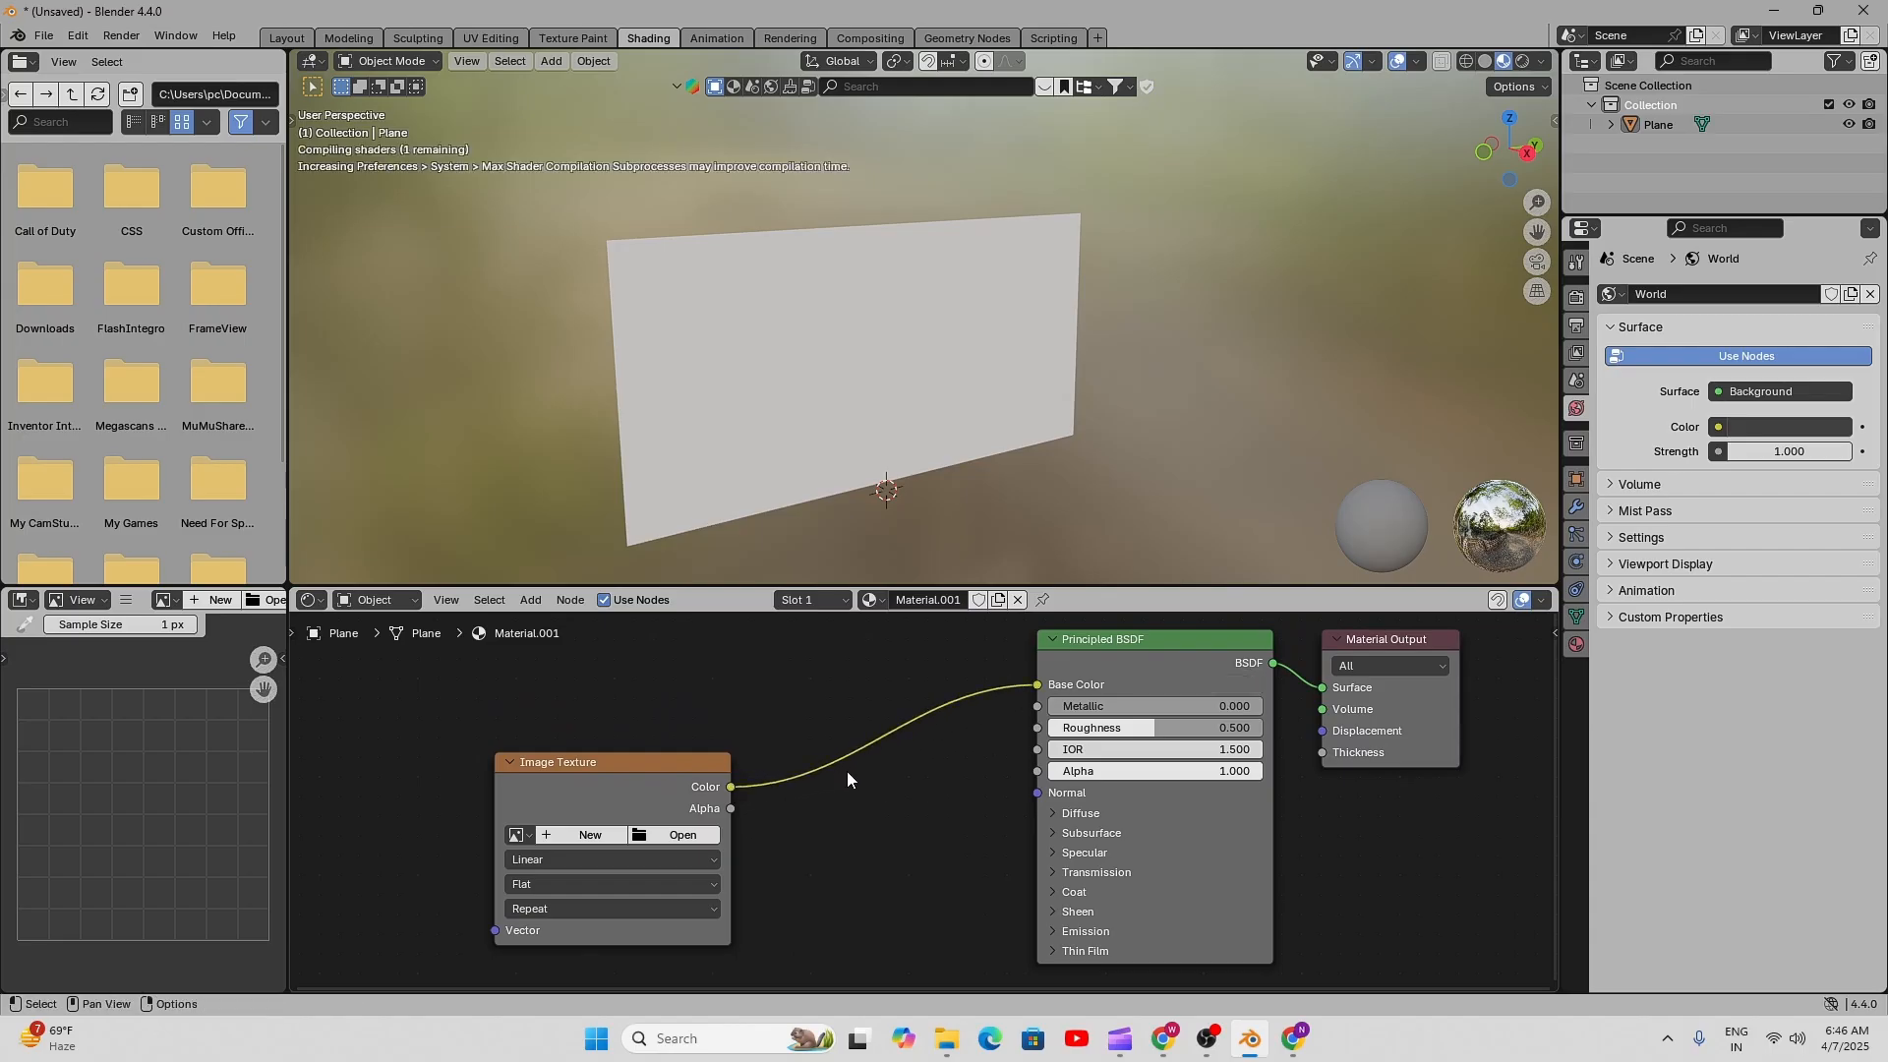
drag(628, 761, 626, 692)
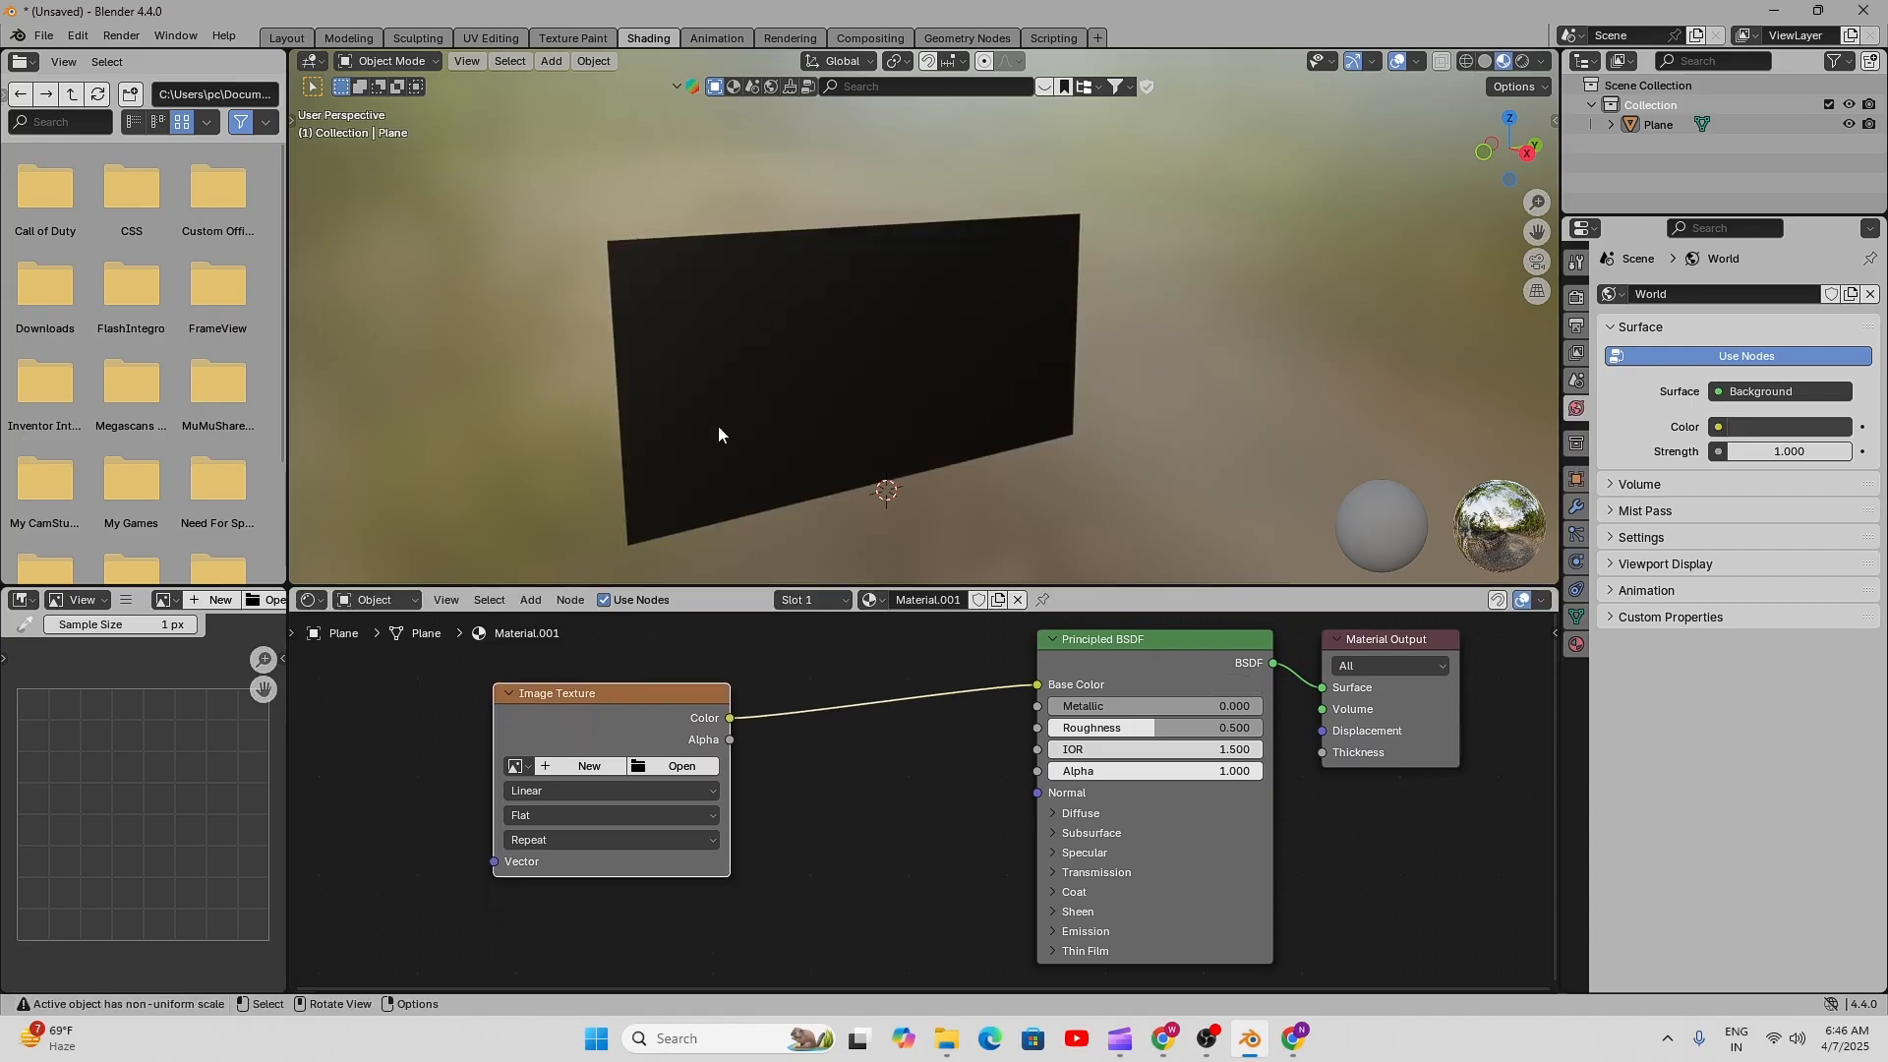
scroll(566, 753, up, 1)
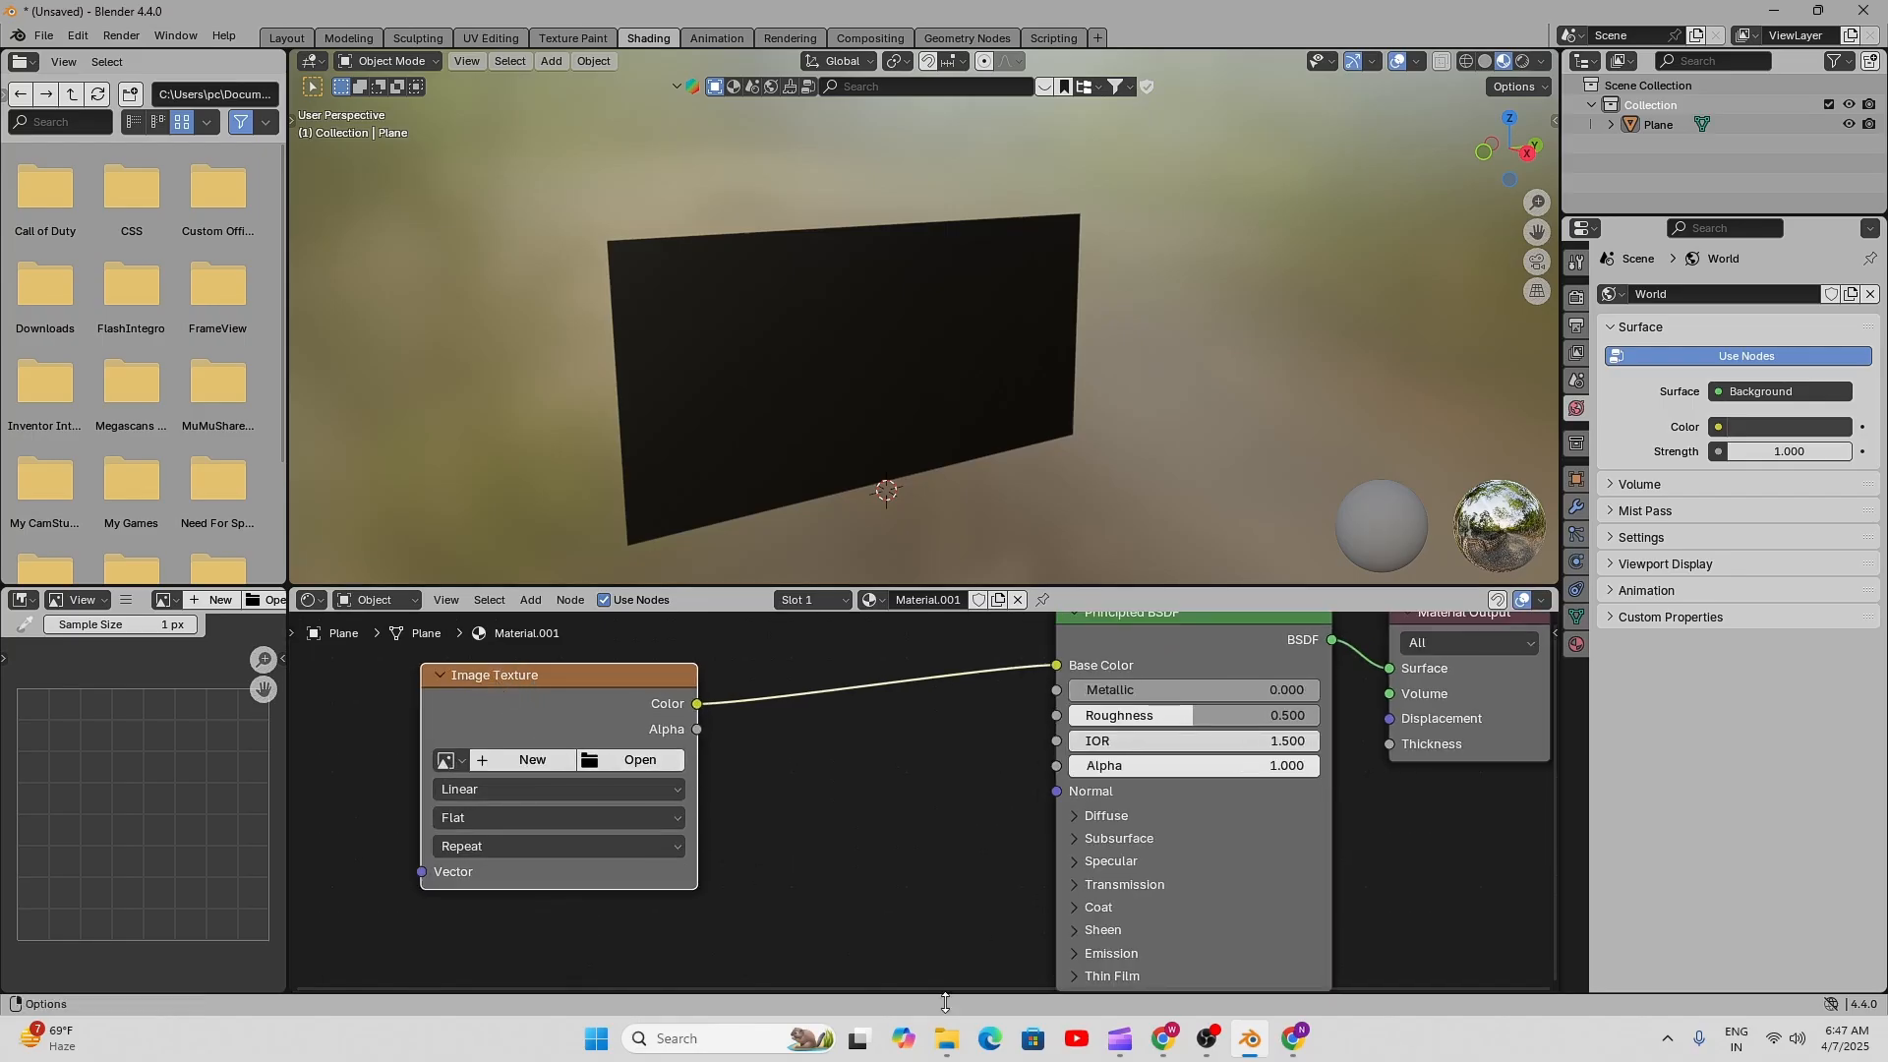
click(946, 1038)
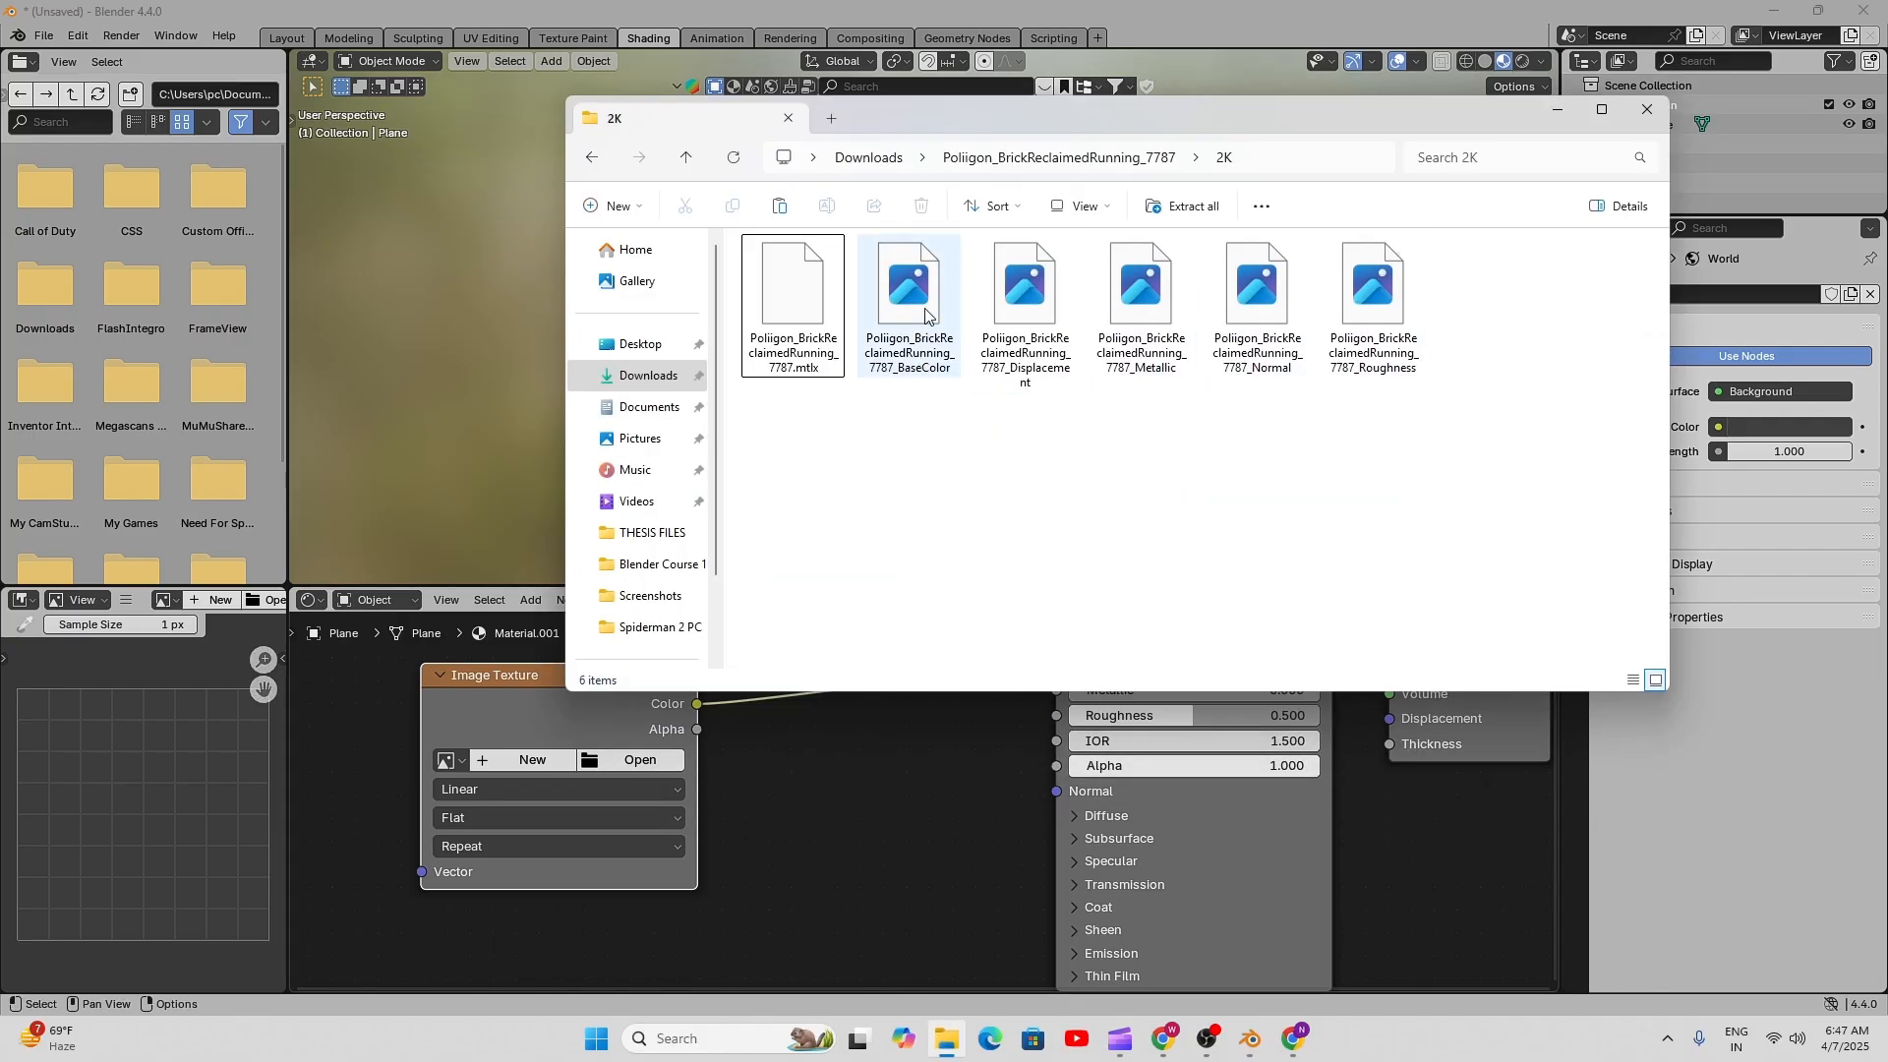
click(1557, 109)
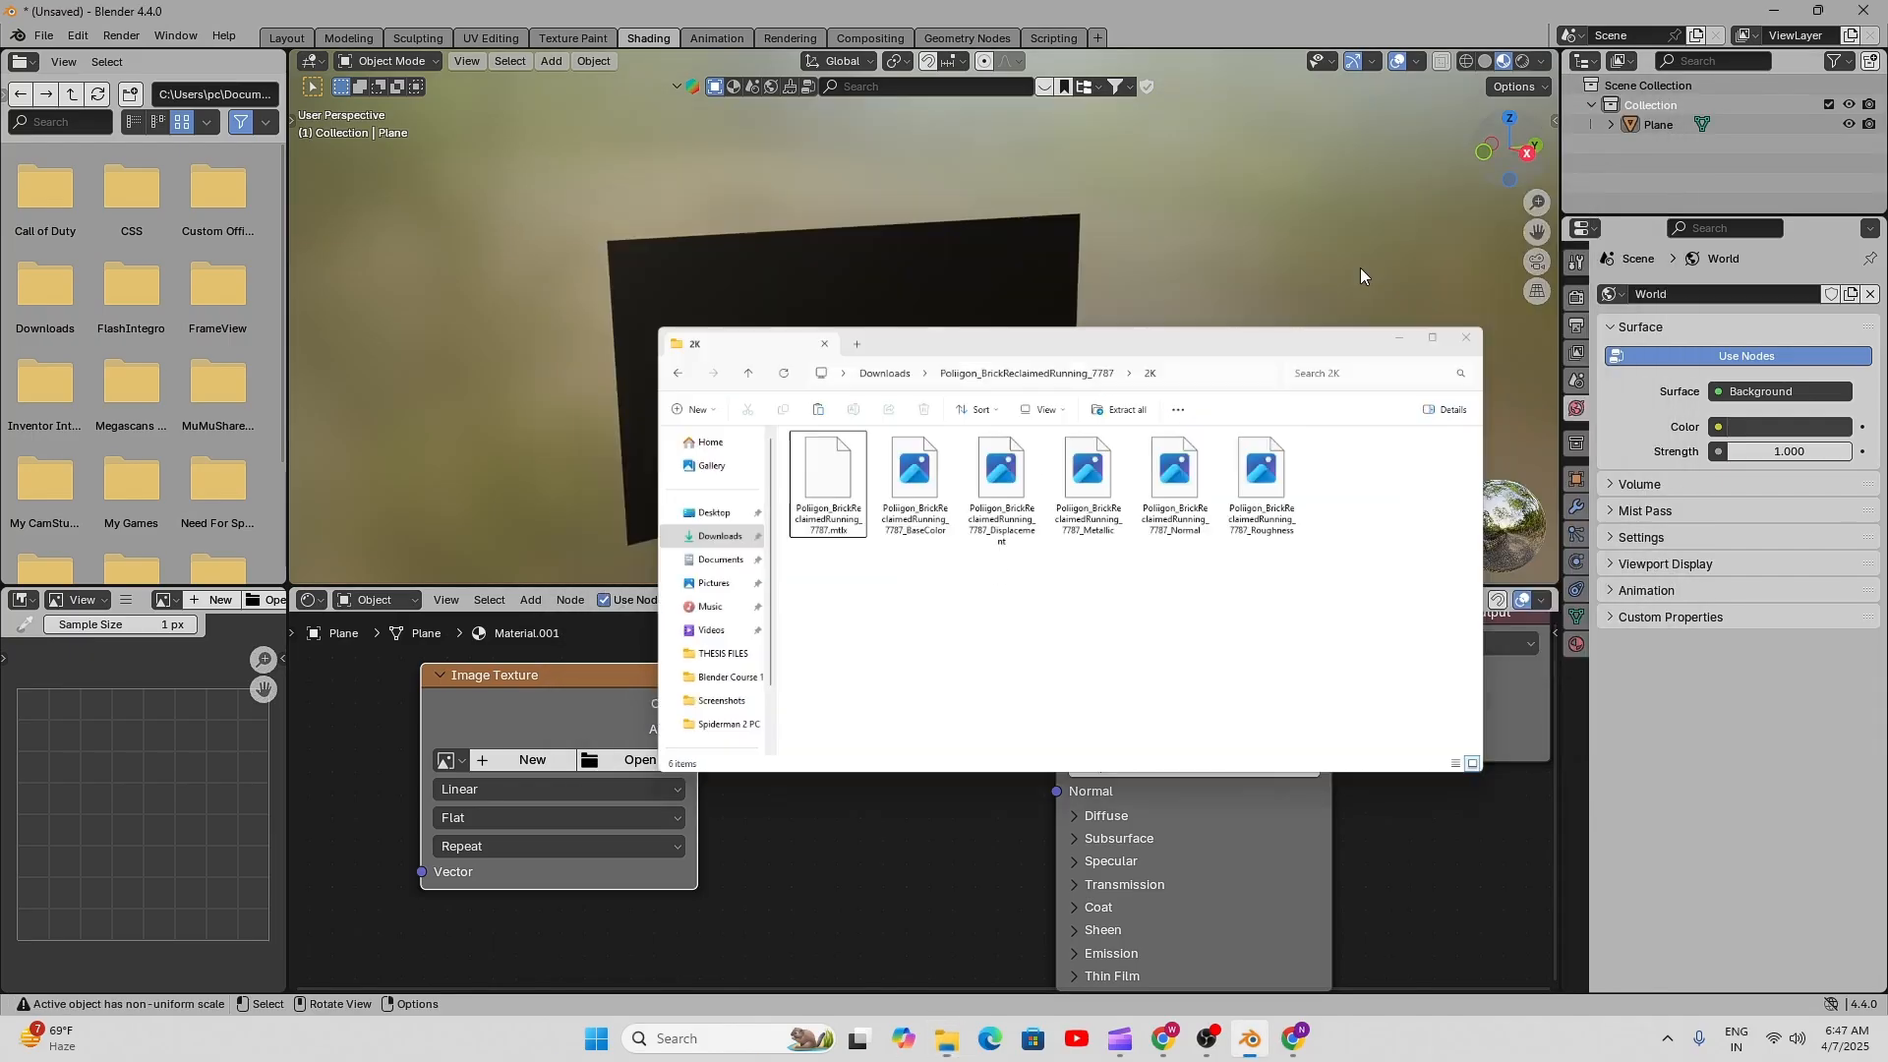
click(628, 763)
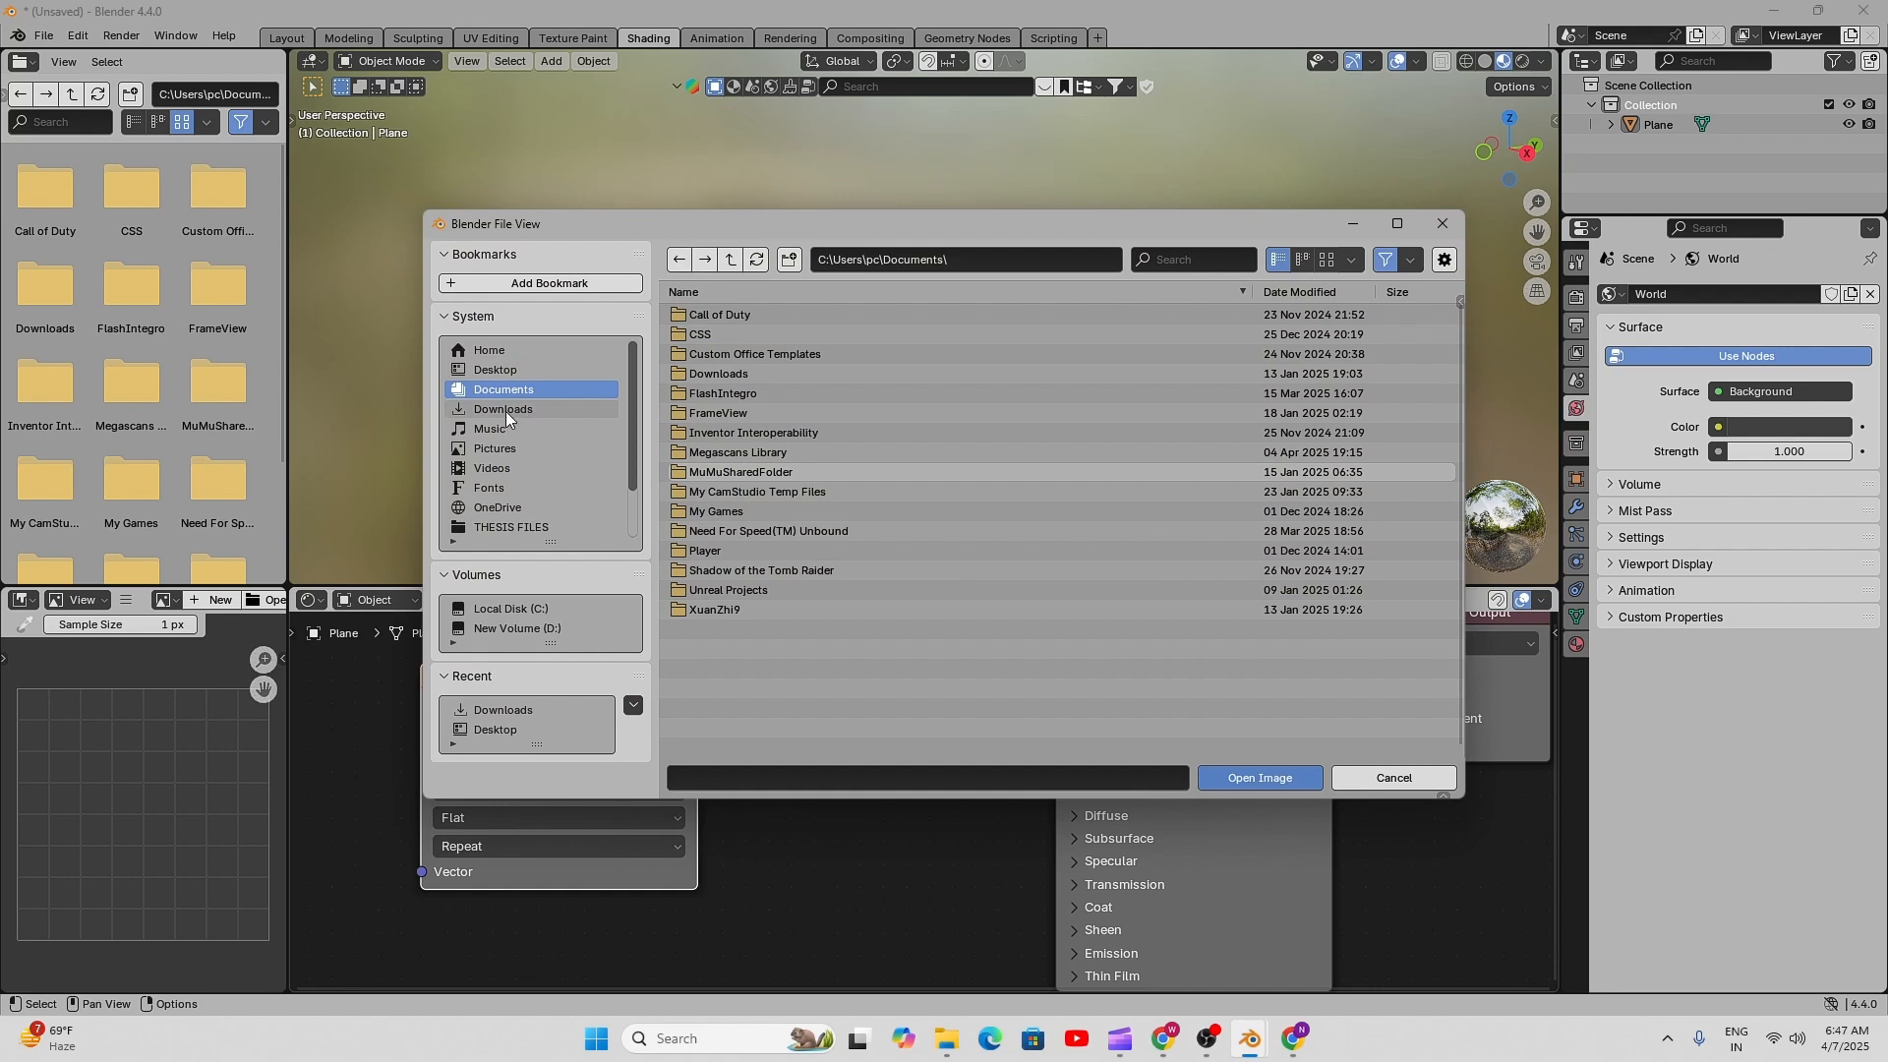
click(505, 411)
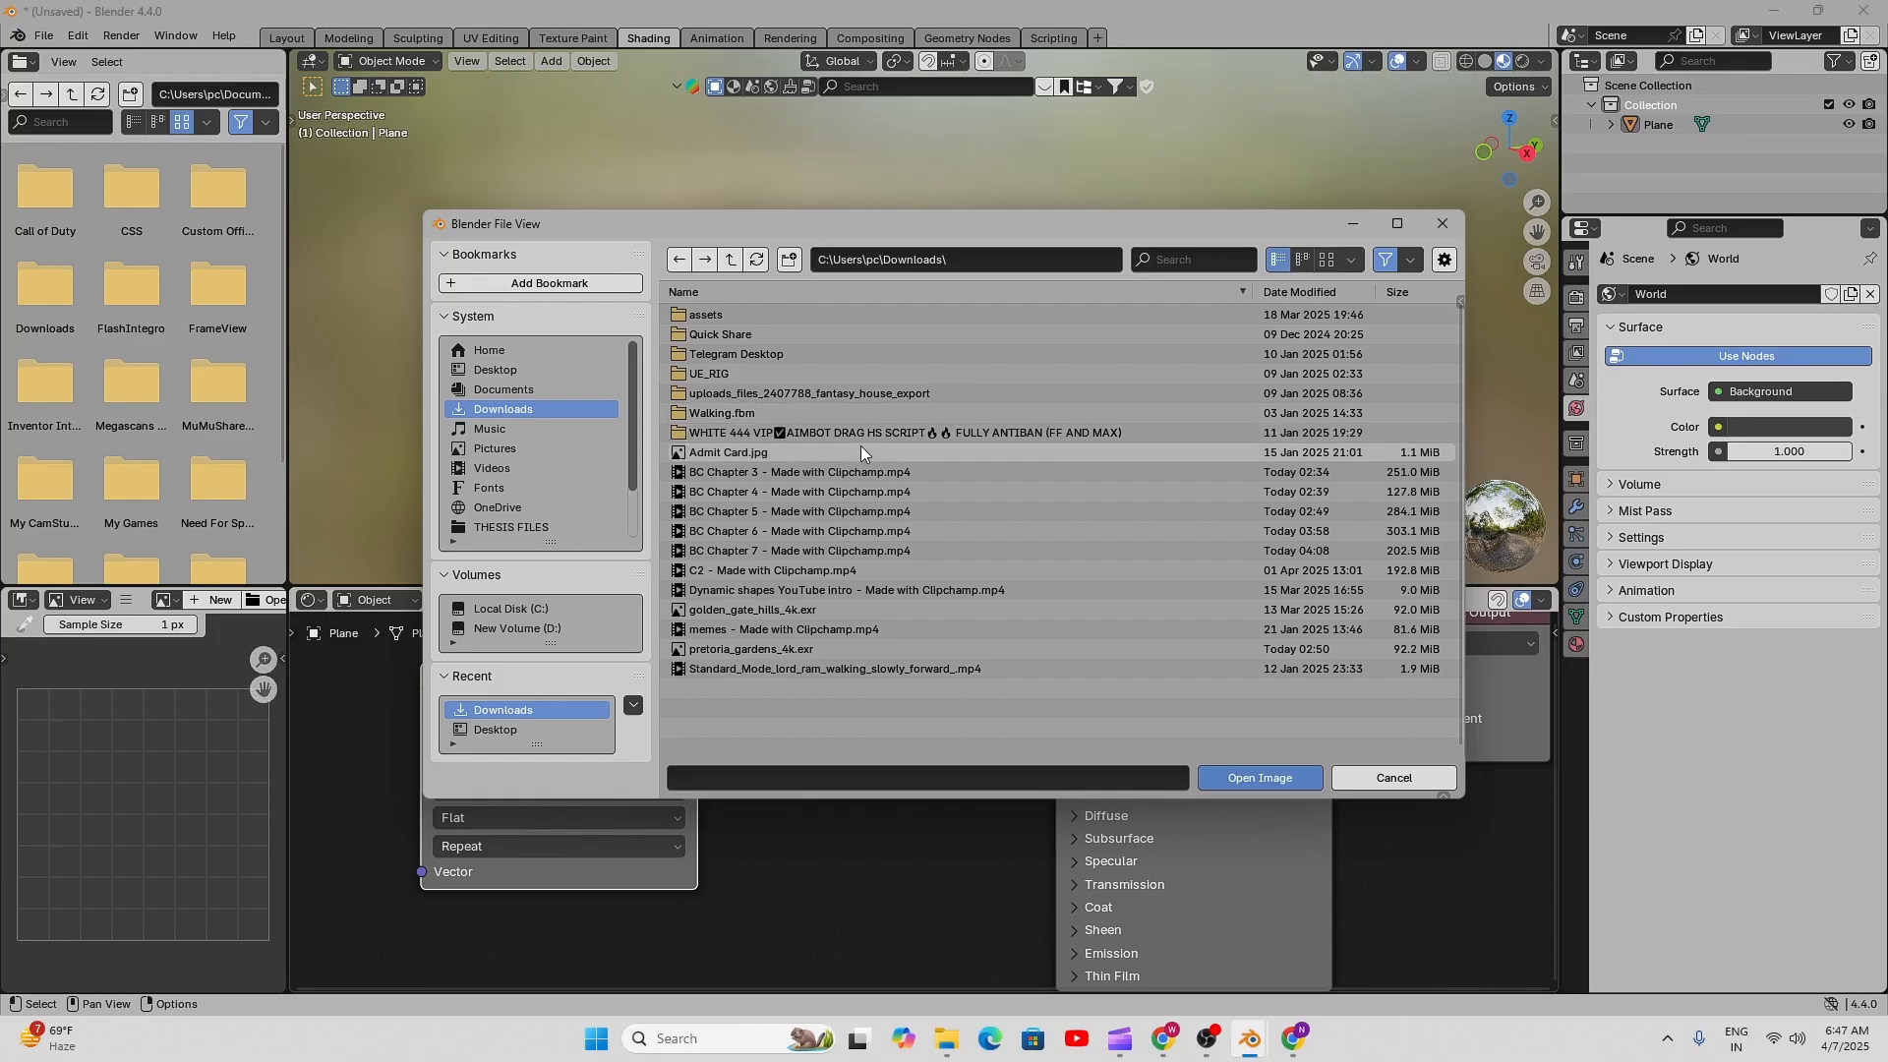
click(1443, 223)
- Switch to File Explorer and extract the Poliigon_BrickReclaimedRunning_7787 archive into its own folder in Downloads
click(949, 1040)
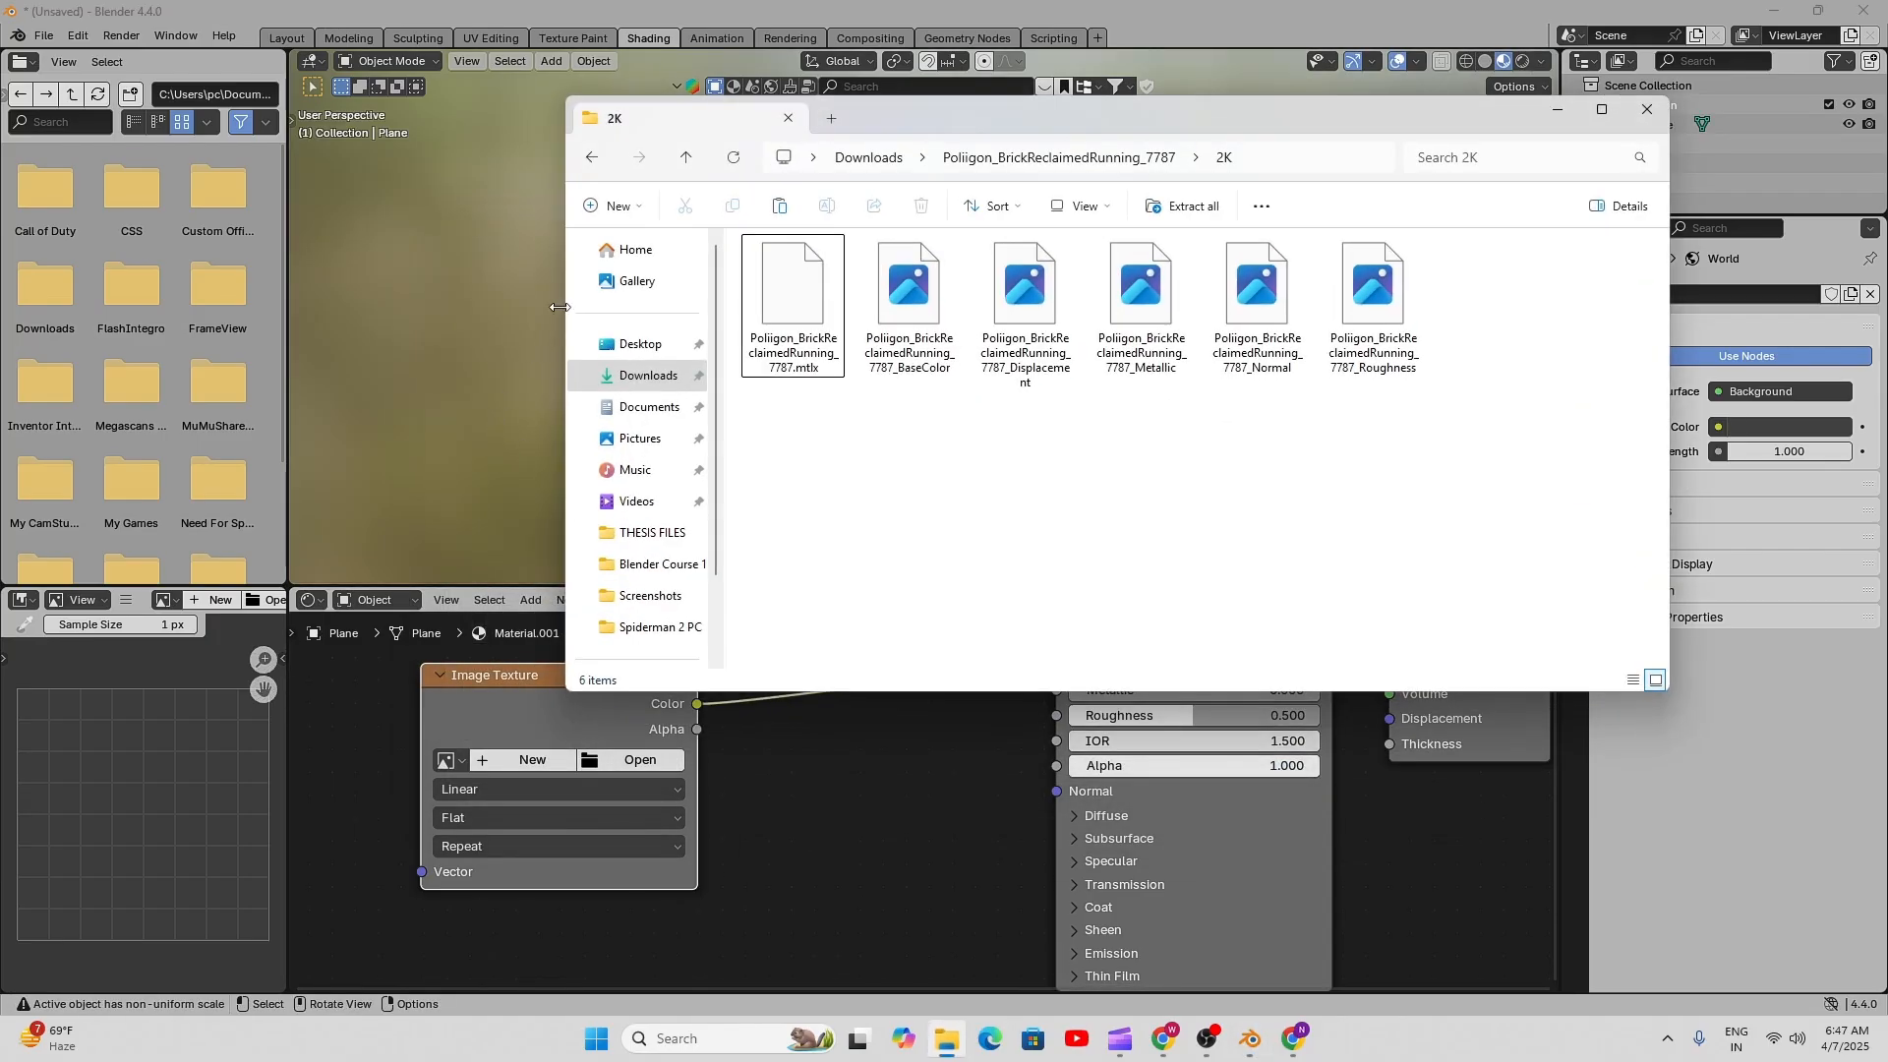
click(644, 374)
click(834, 304)
right_click(834, 305)
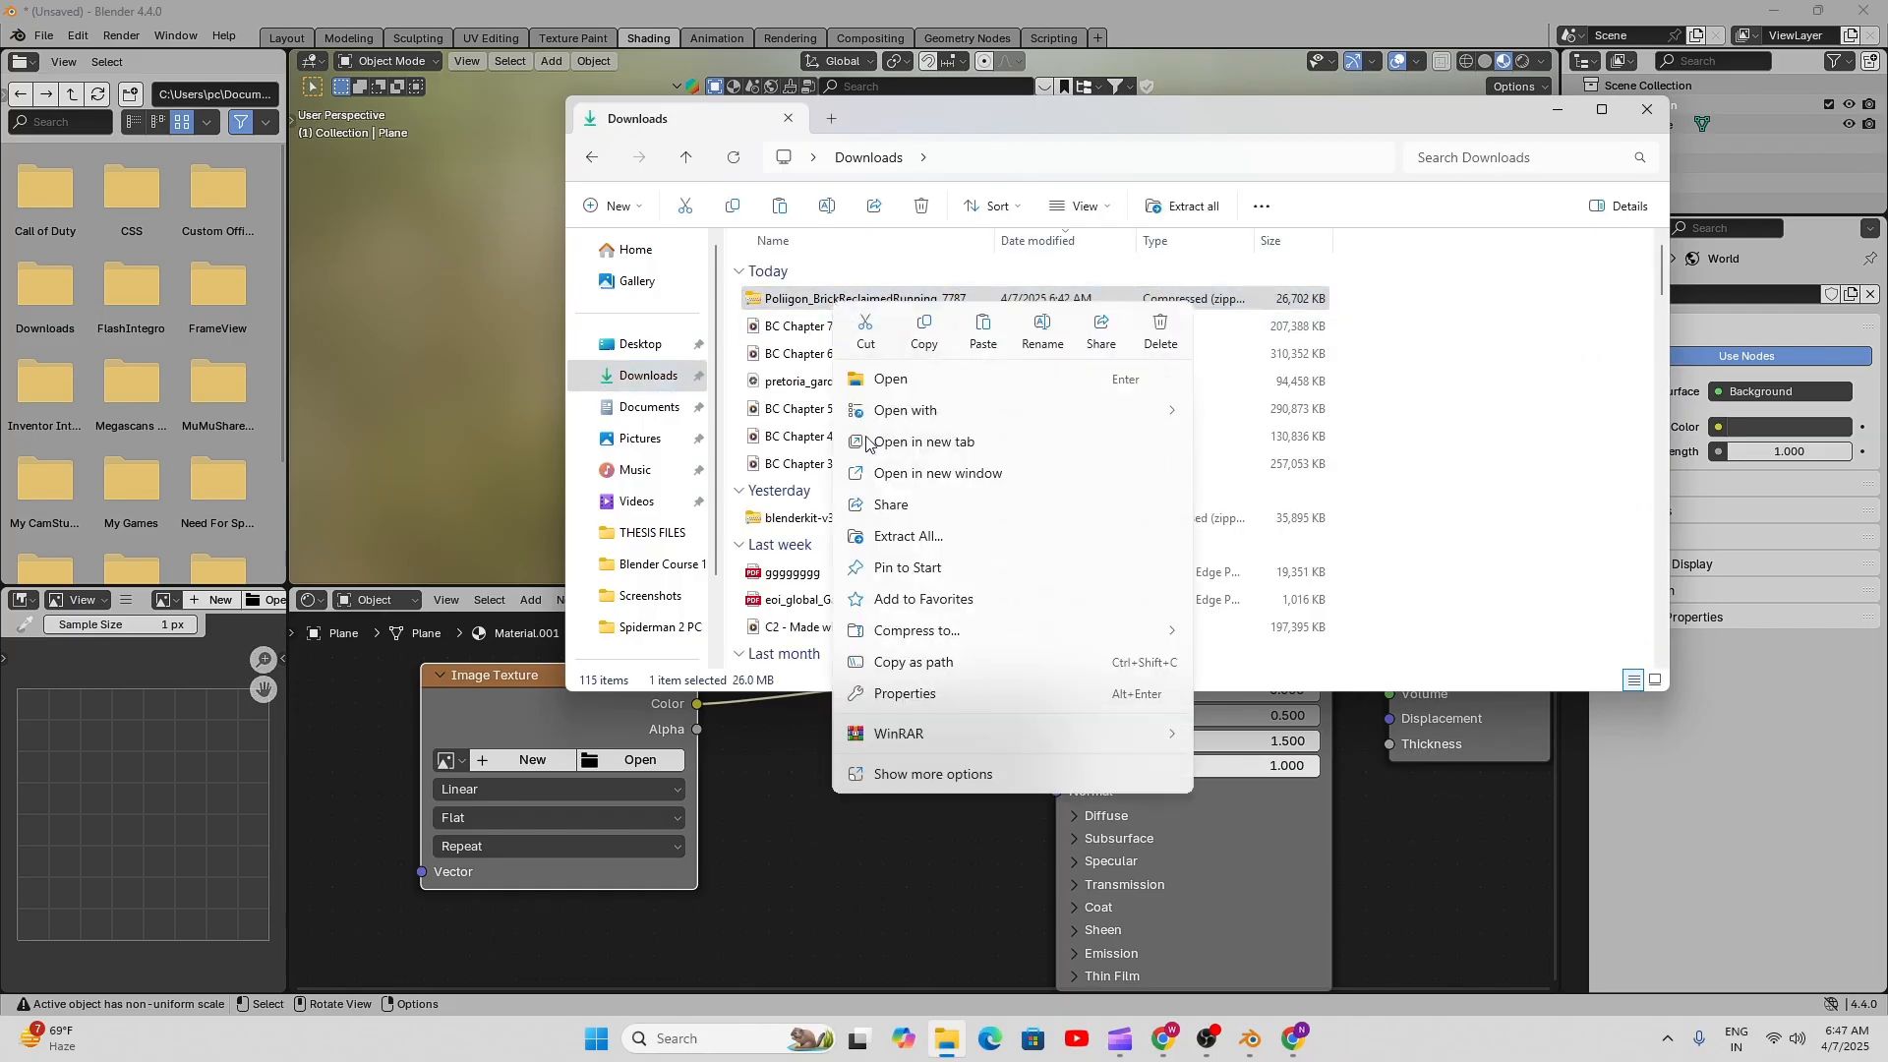
click(894, 538)
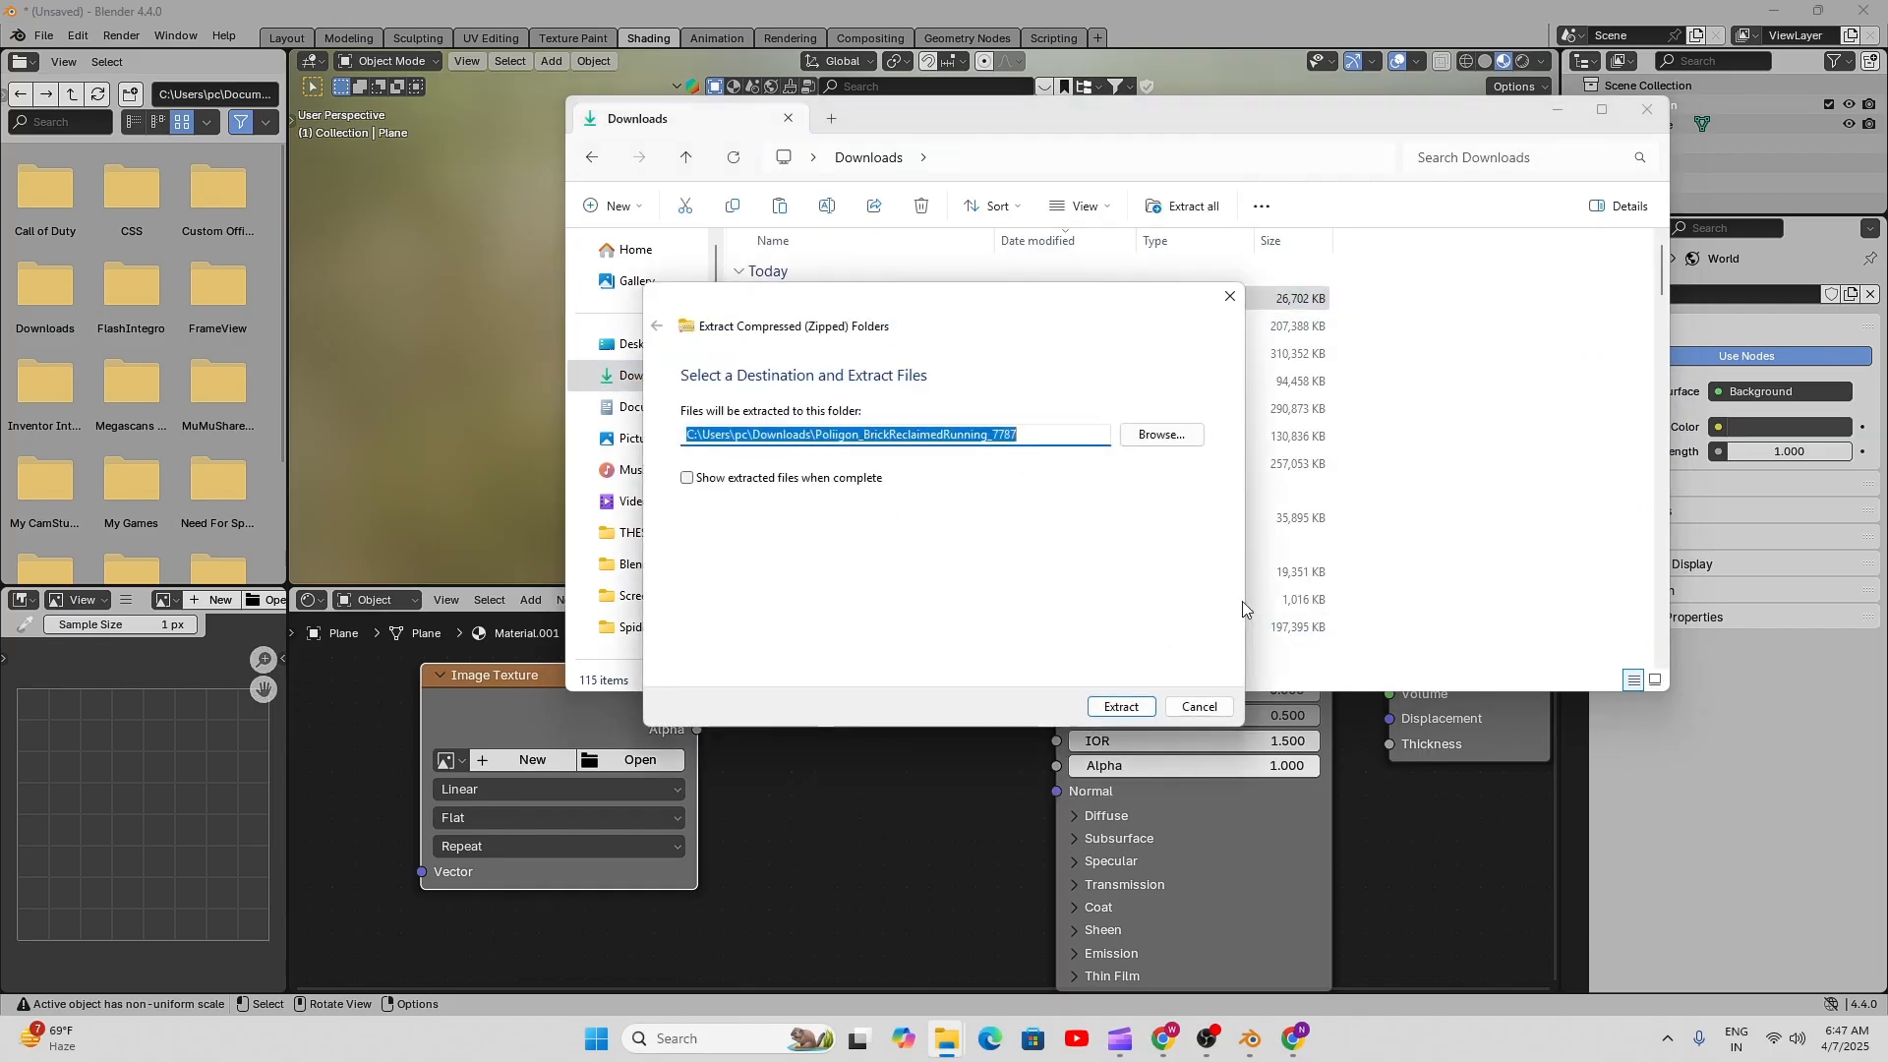
click(1121, 706)
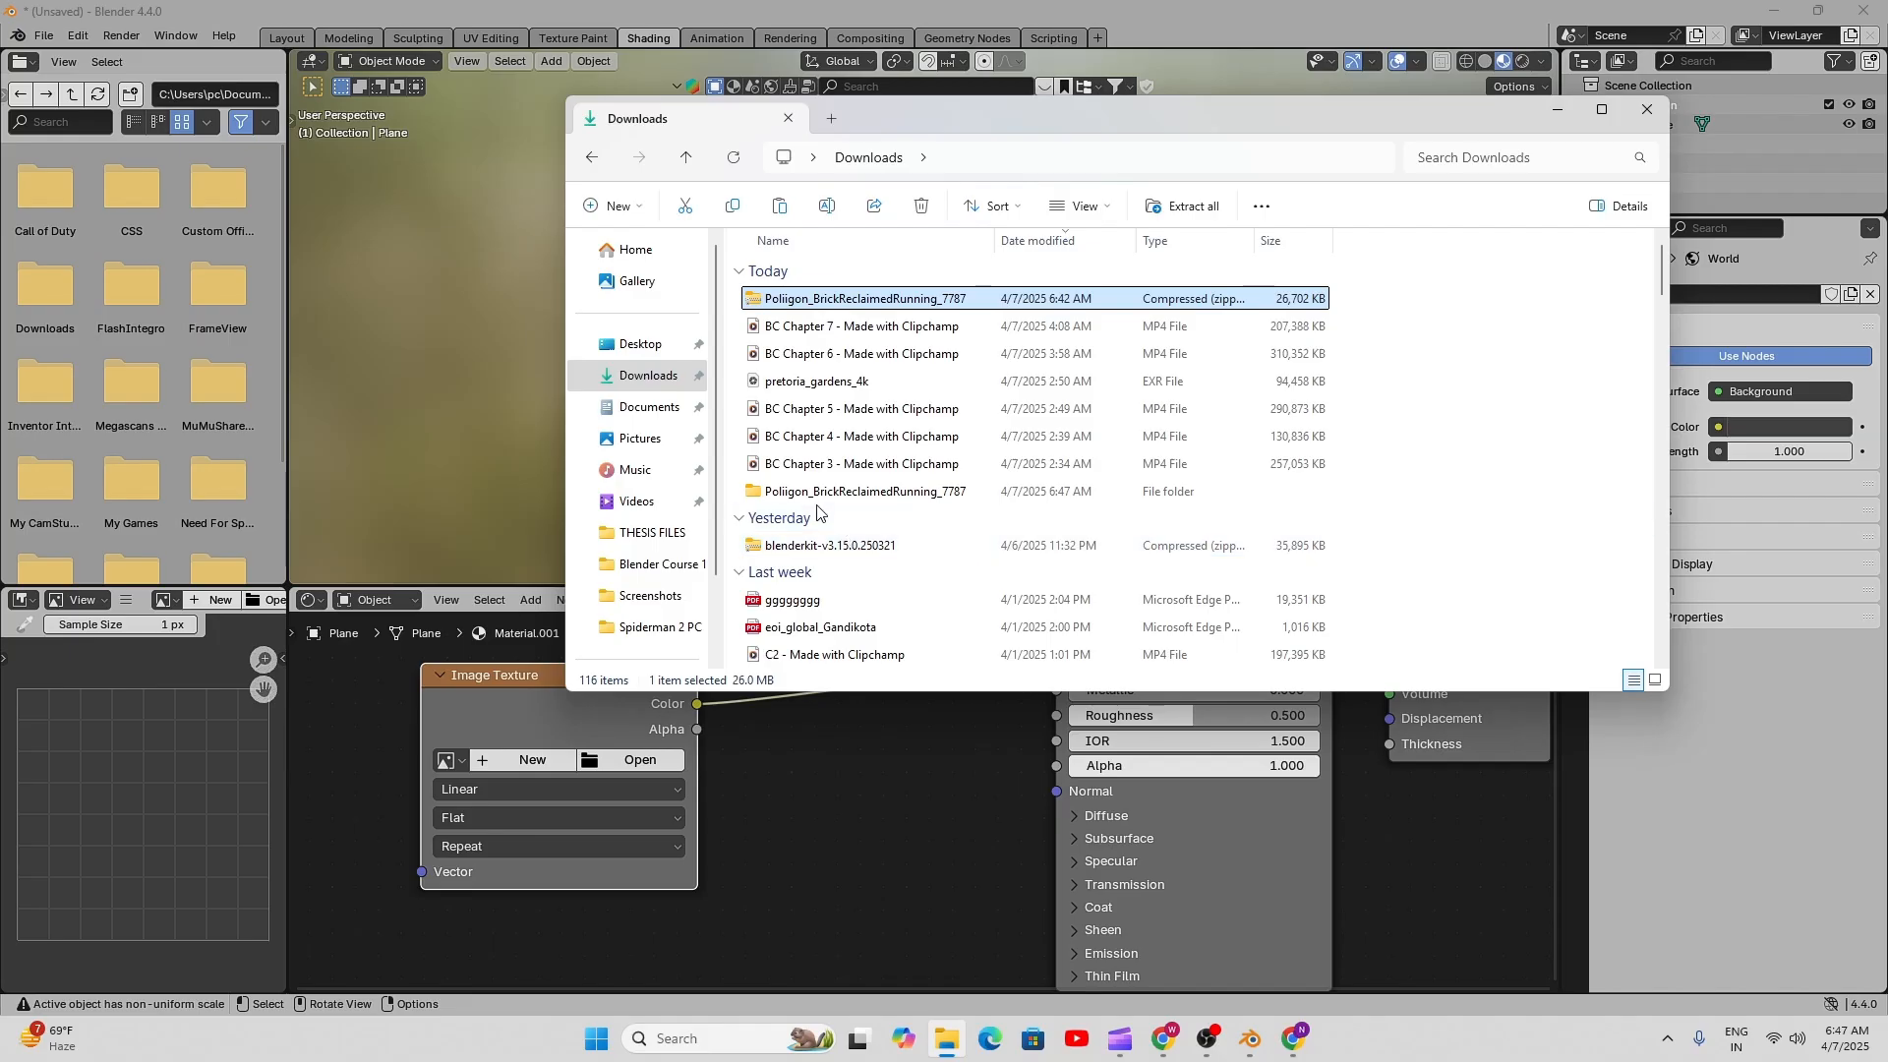
click(1562, 115)
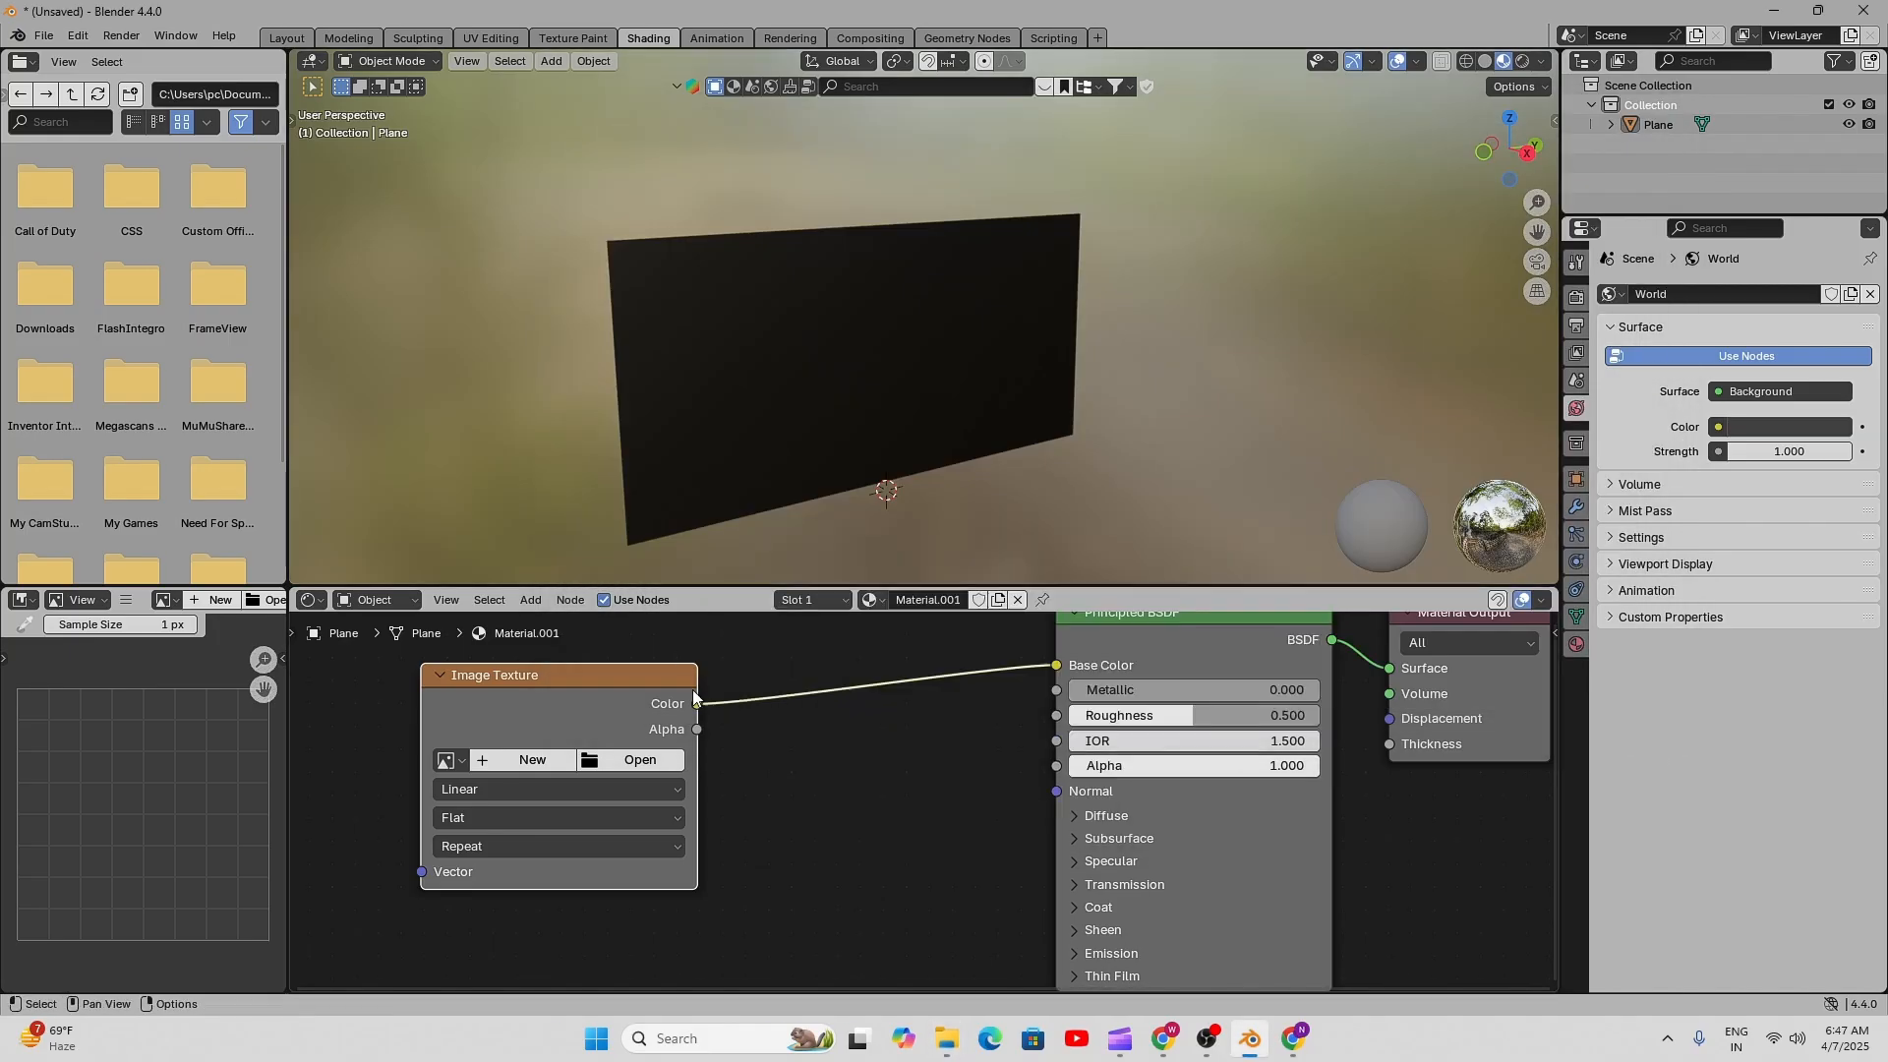
- Open the Image Texture node's file browser at the extracted Poliigon_BrickReclaimedRunning_7787 2K folder and move the dialog clear of the node
click(644, 759)
click(514, 398)
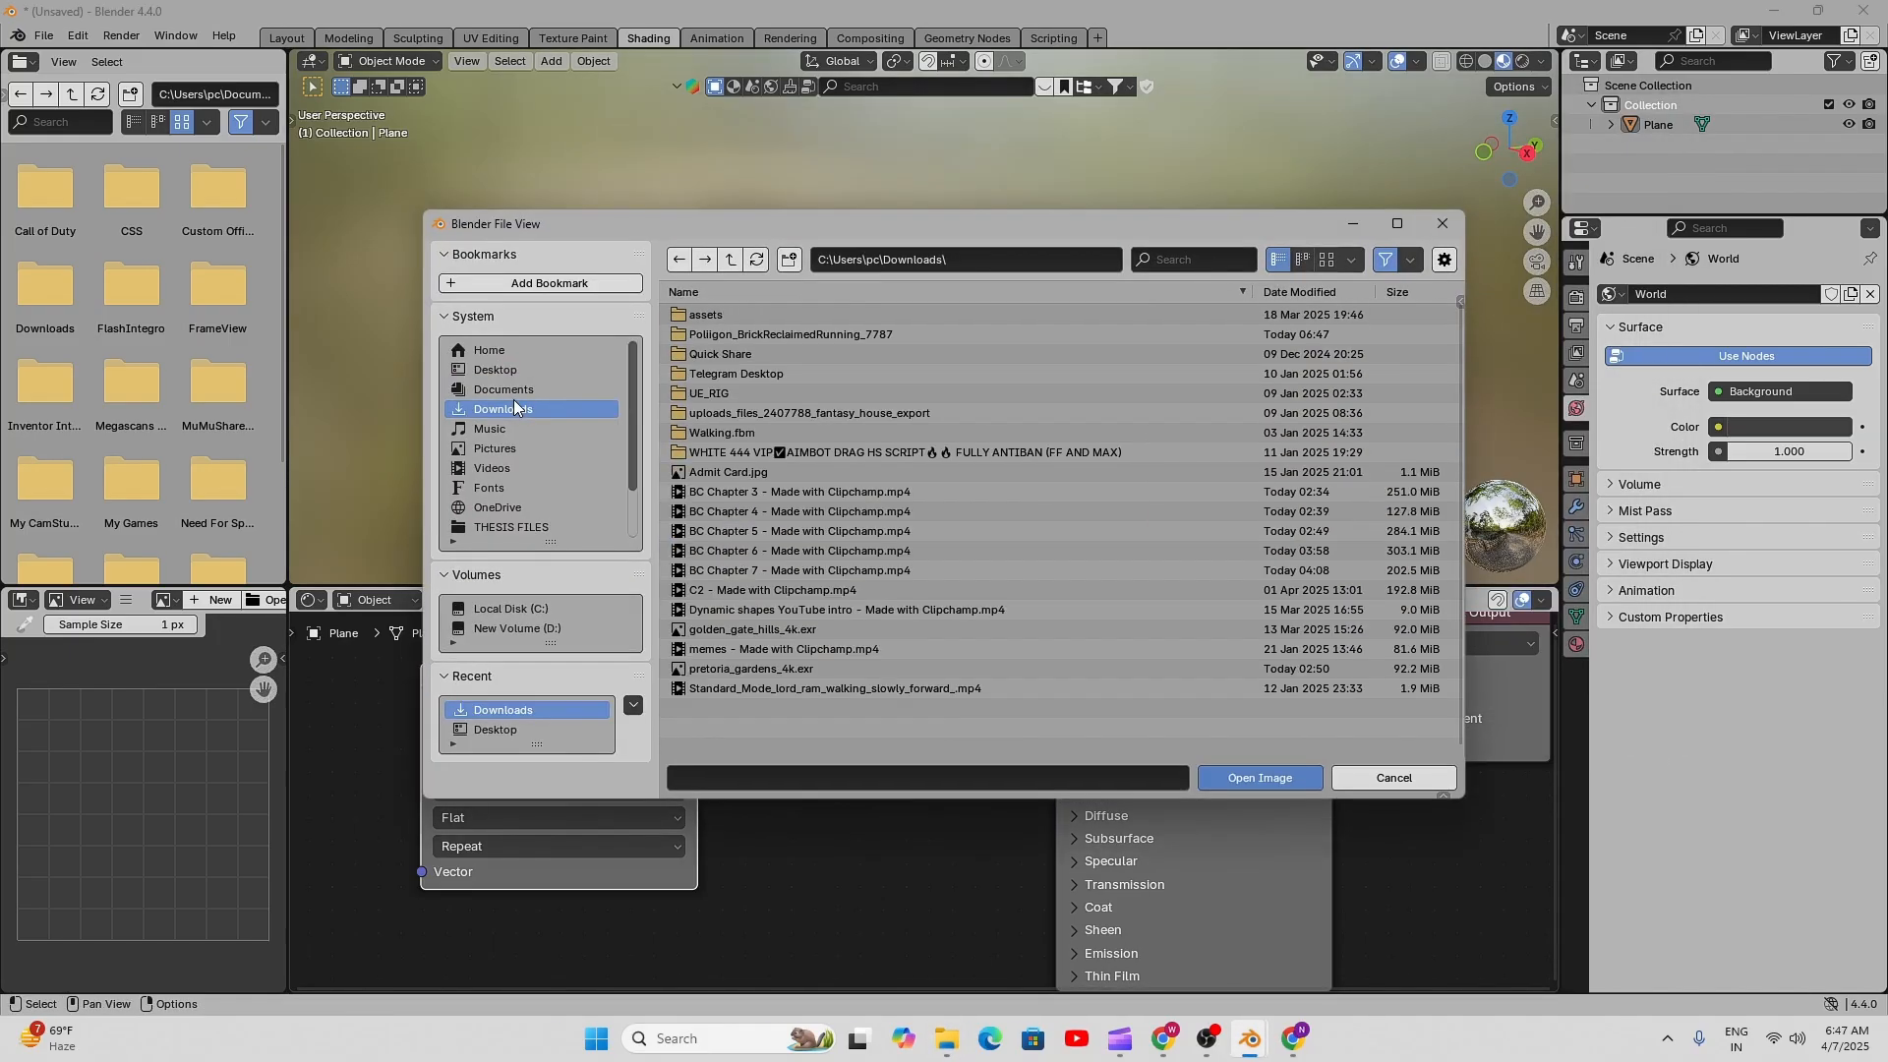
double_click(776, 332)
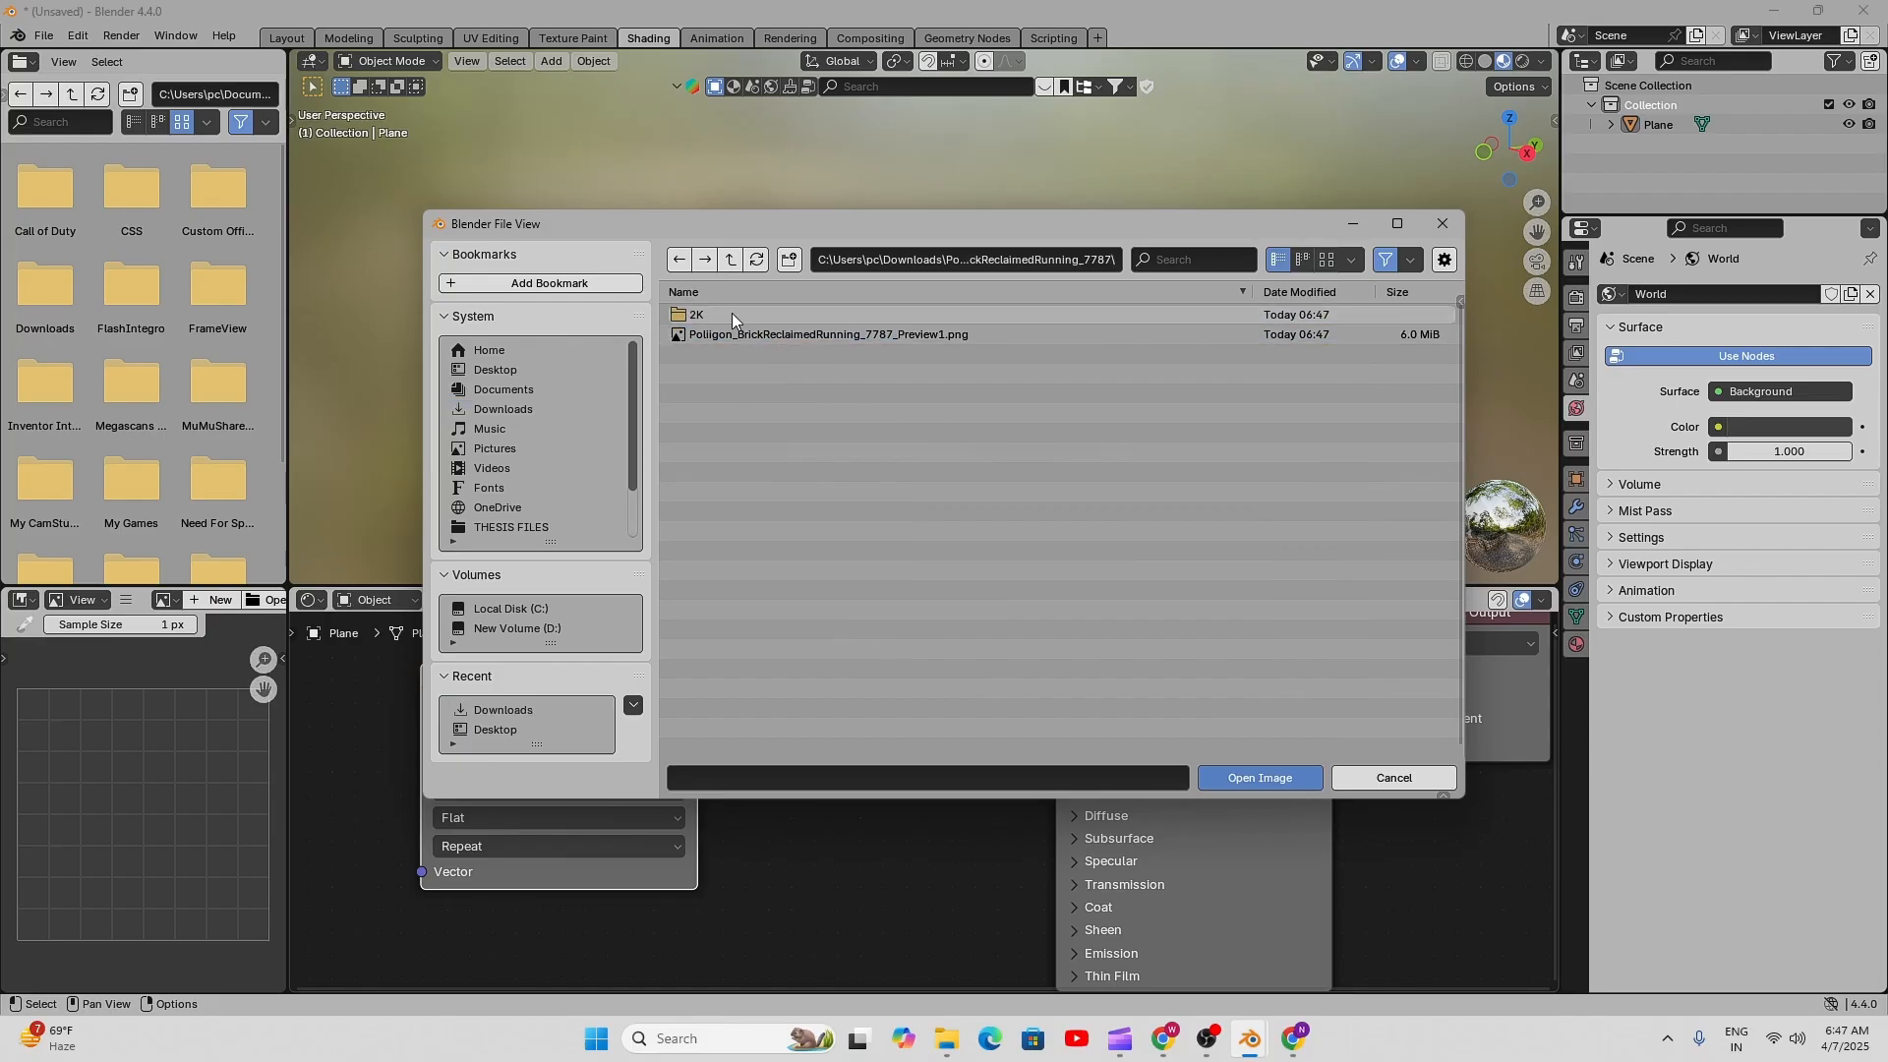
double_click(732, 314)
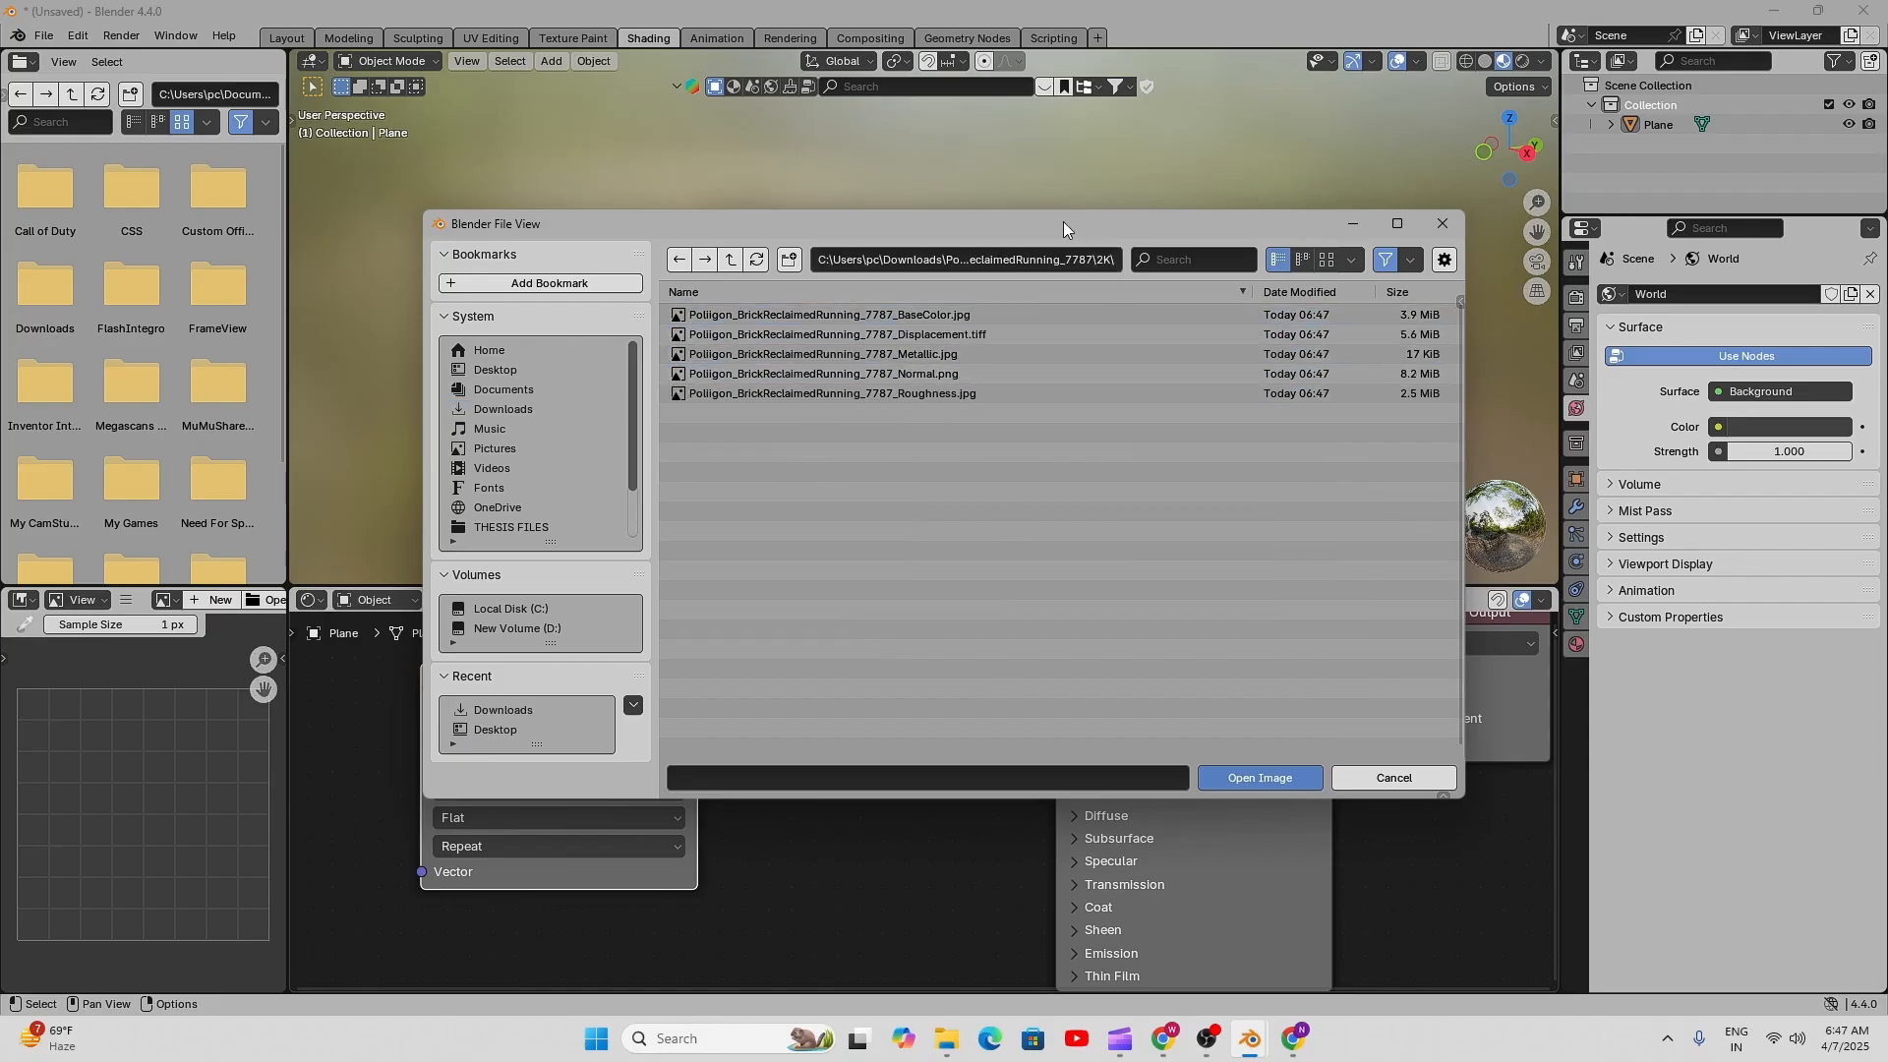
drag(1064, 221, 1391, 225)
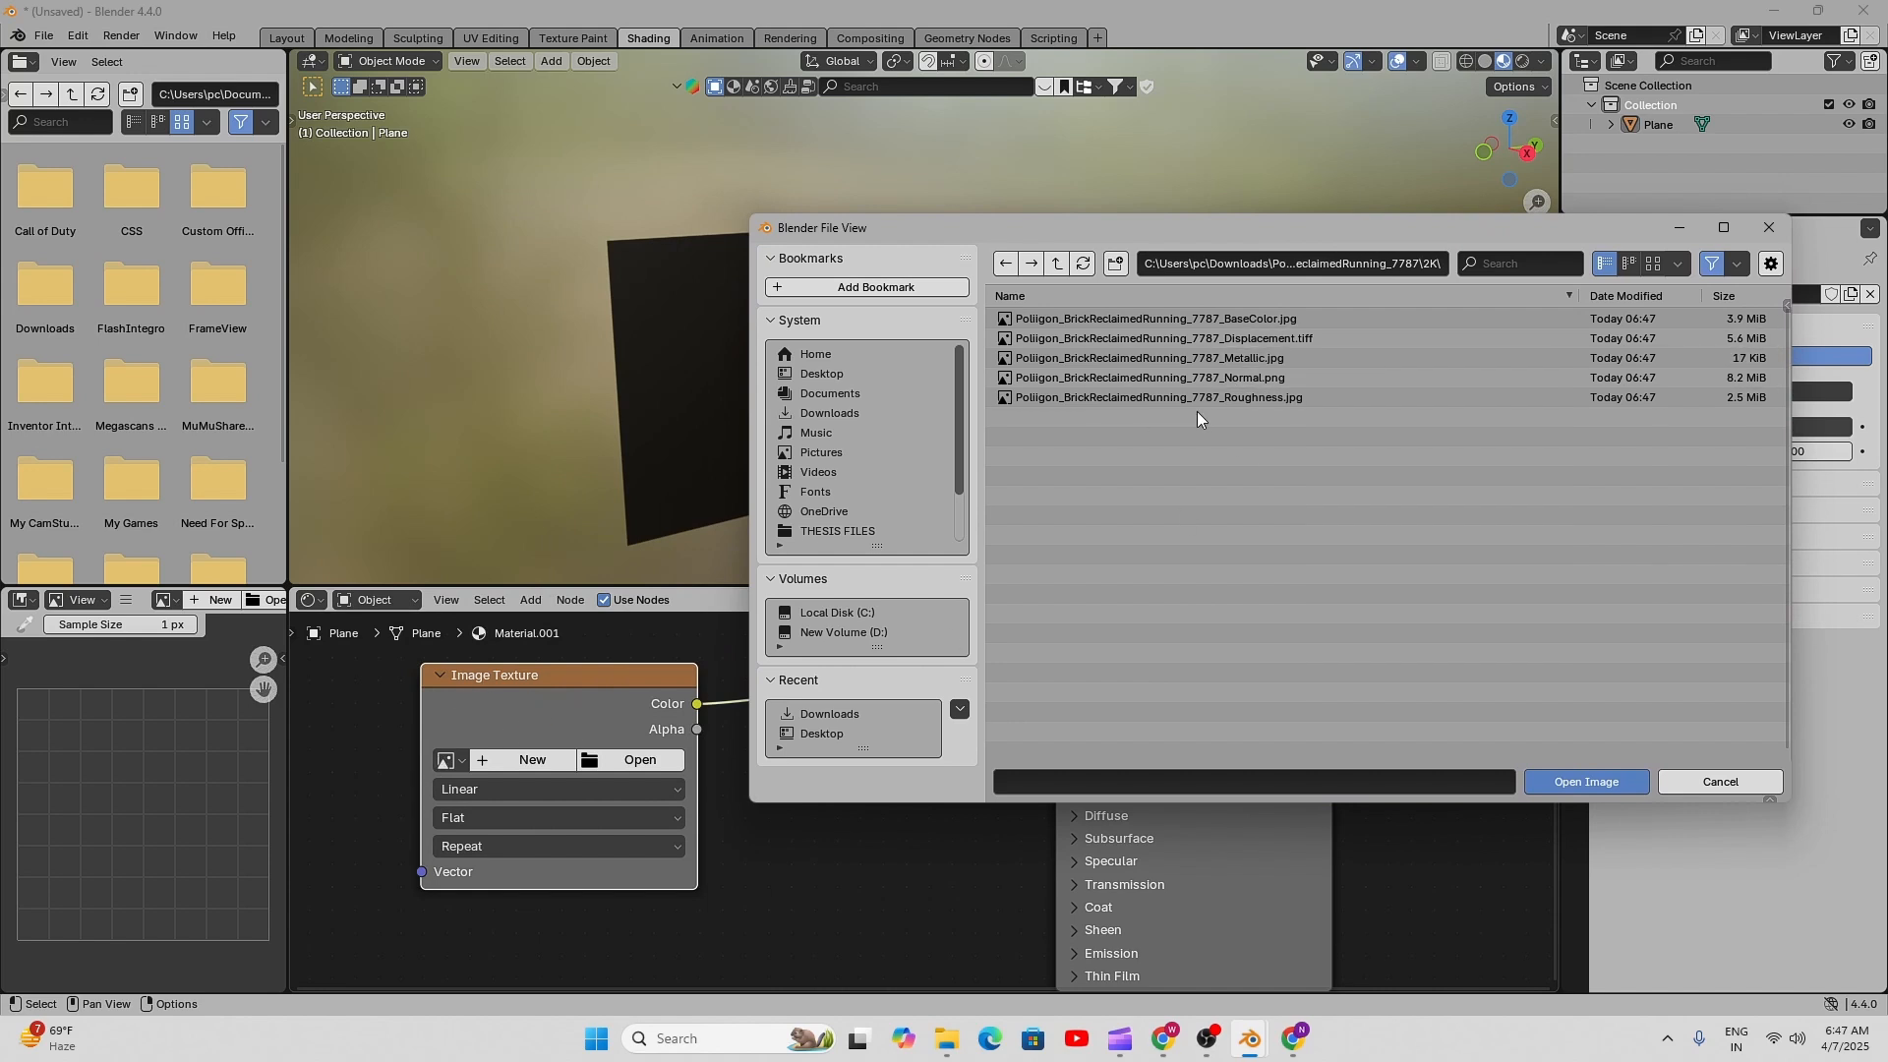
drag(1164, 236, 1192, 216)
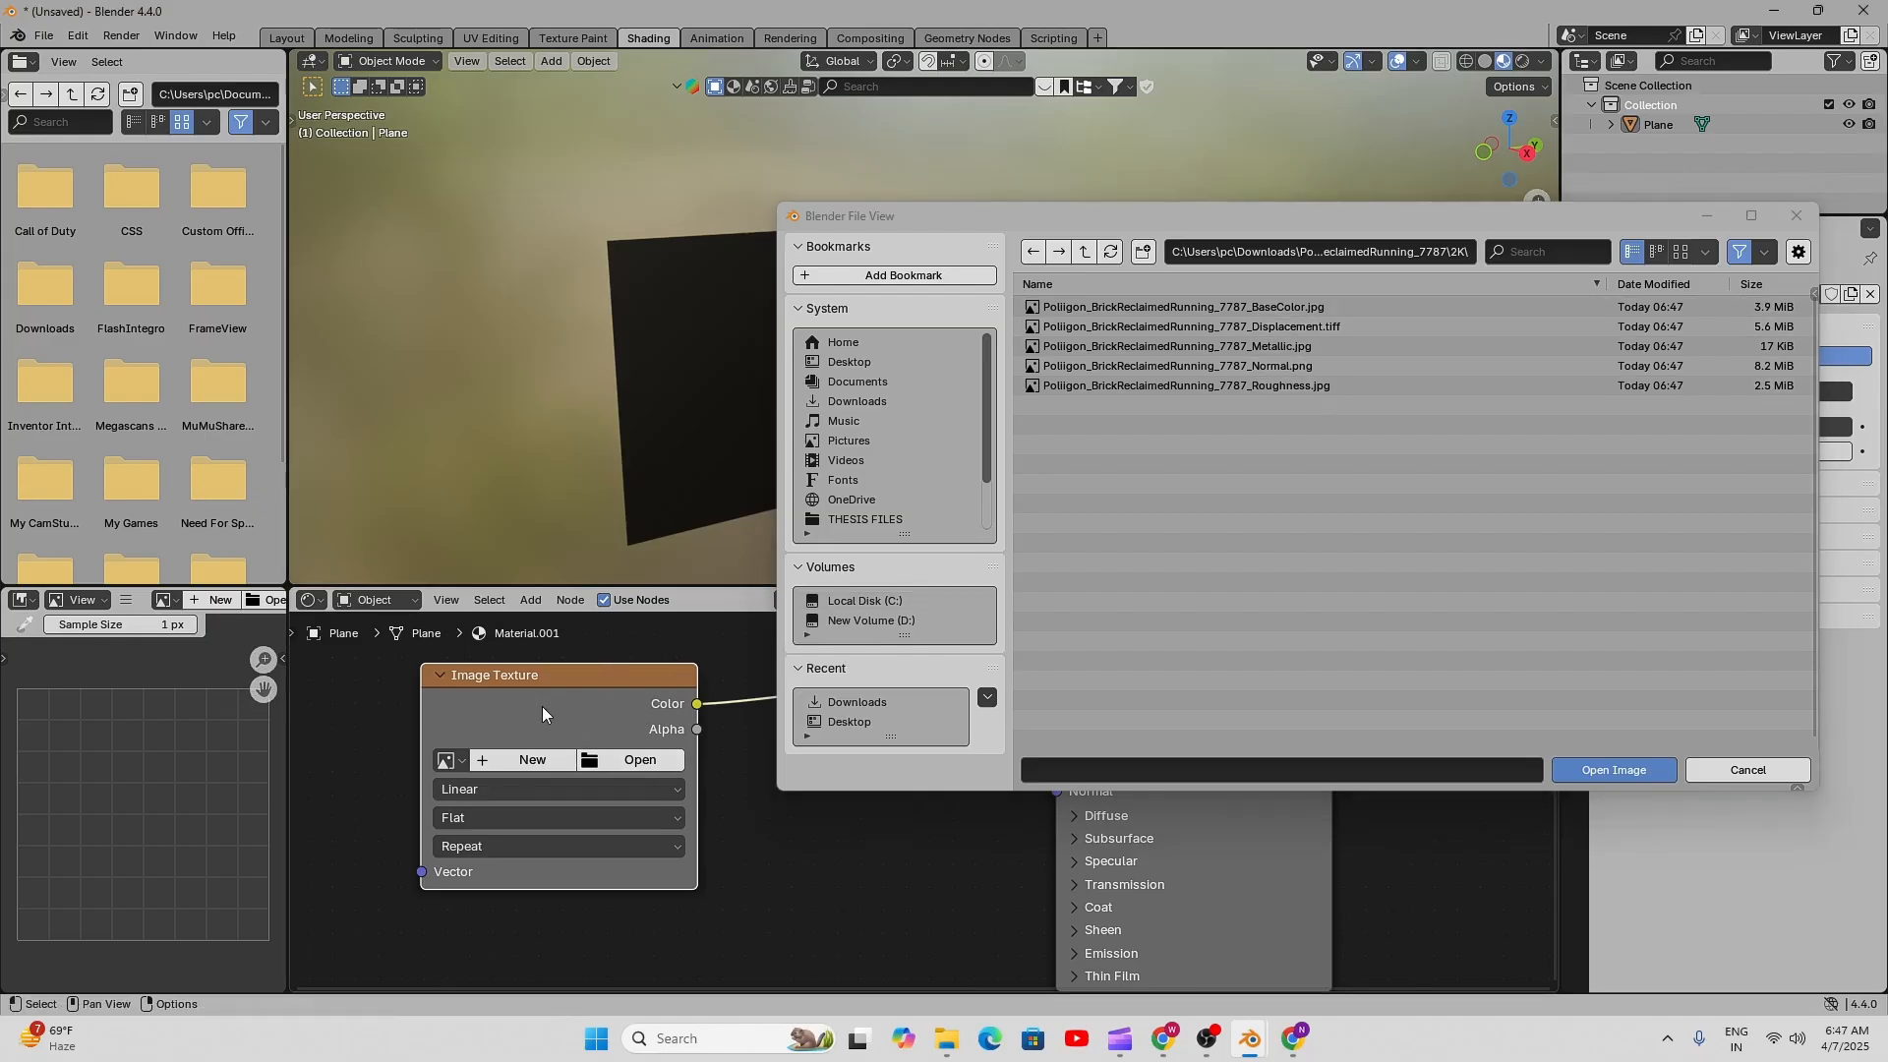
scroll(563, 697, down, 1)
scroll(657, 777, up, 1)
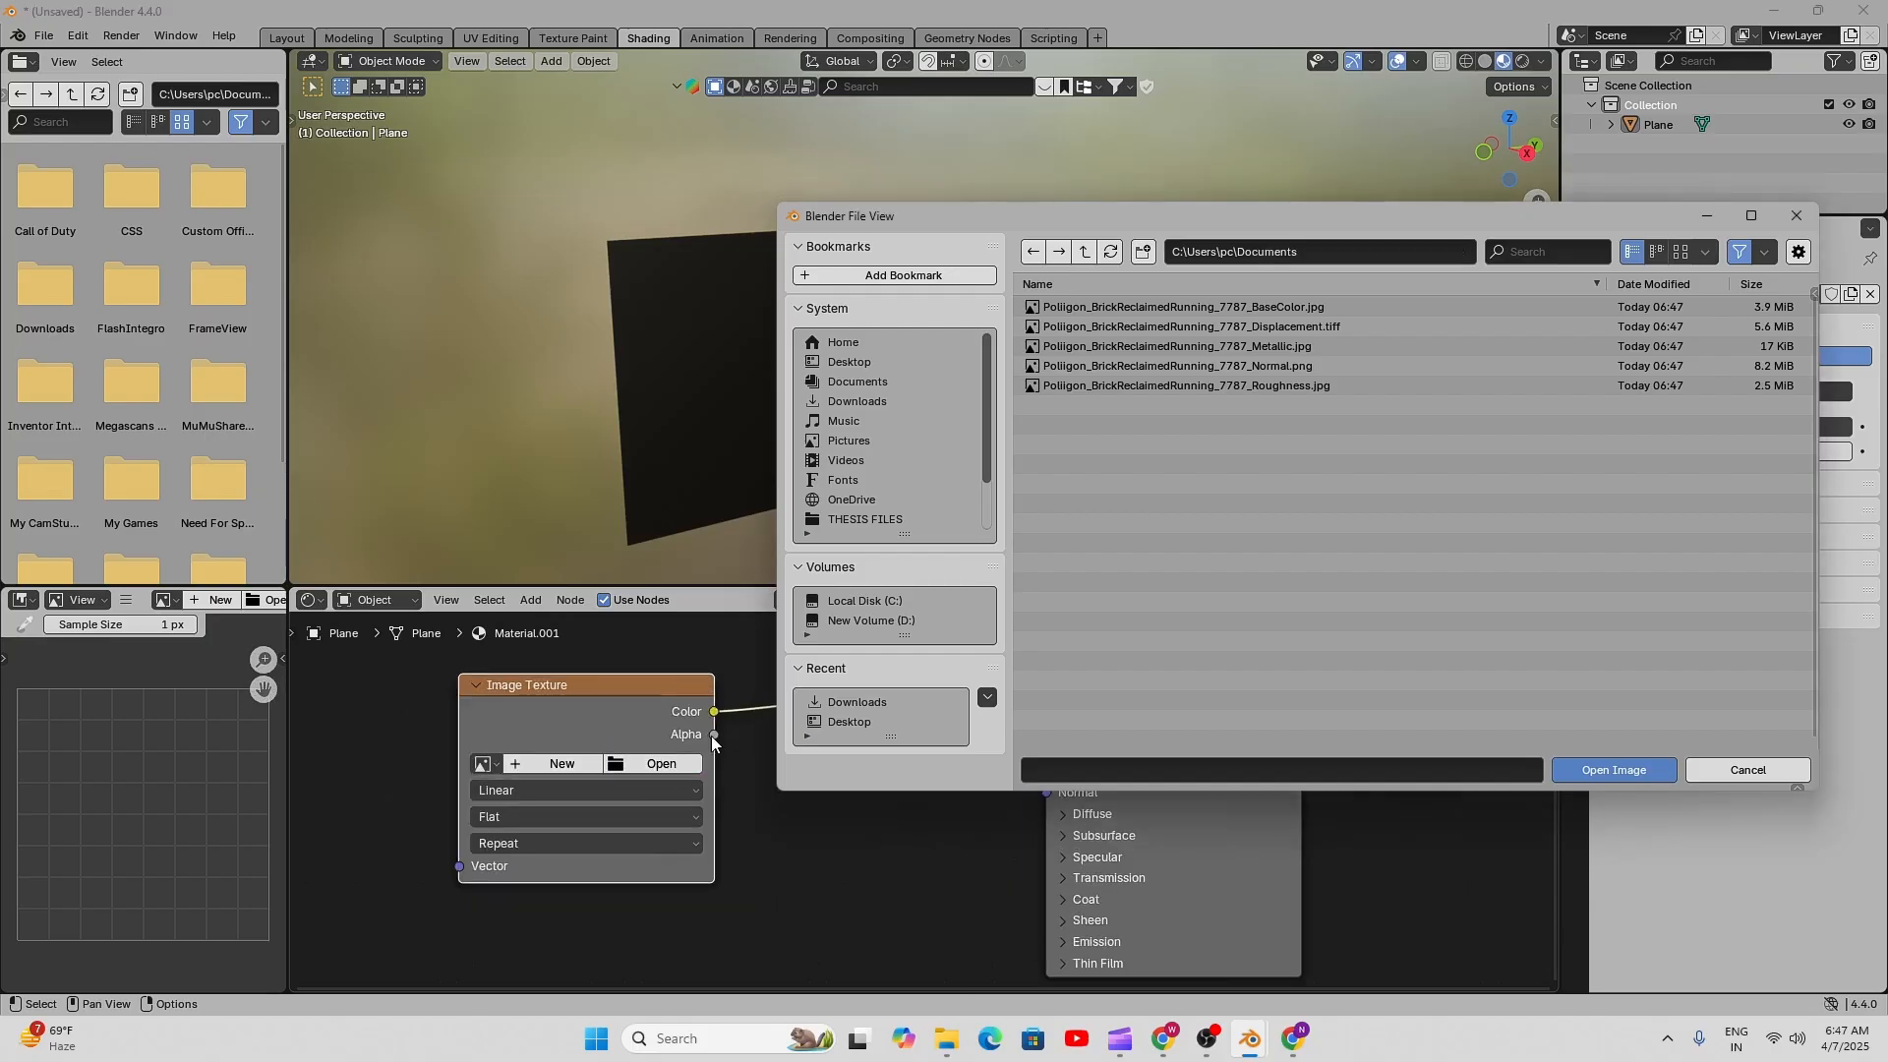
- Load Poliigon_BrickReclaimedRunning_7787_BaseColor.jpg from the 2K folder into the Image Texture node
click(1283, 304)
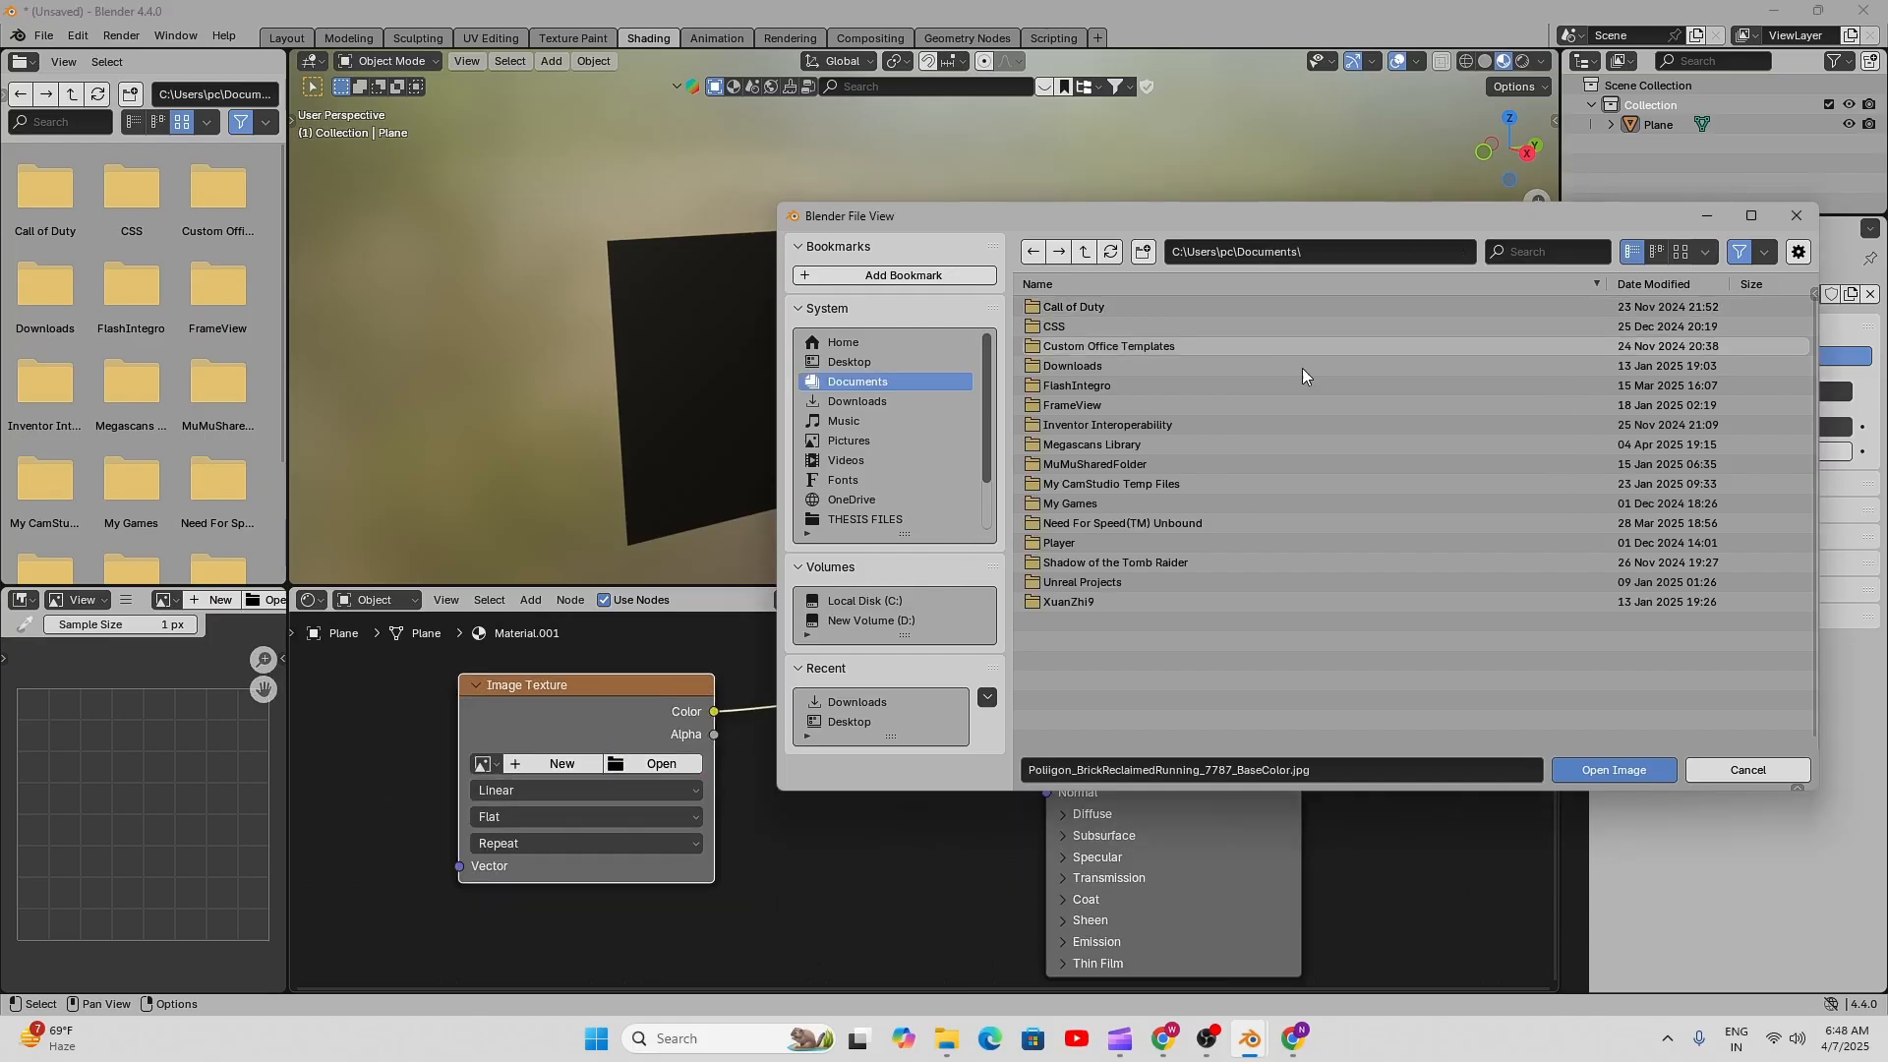
click(909, 403)
double_click(1113, 326)
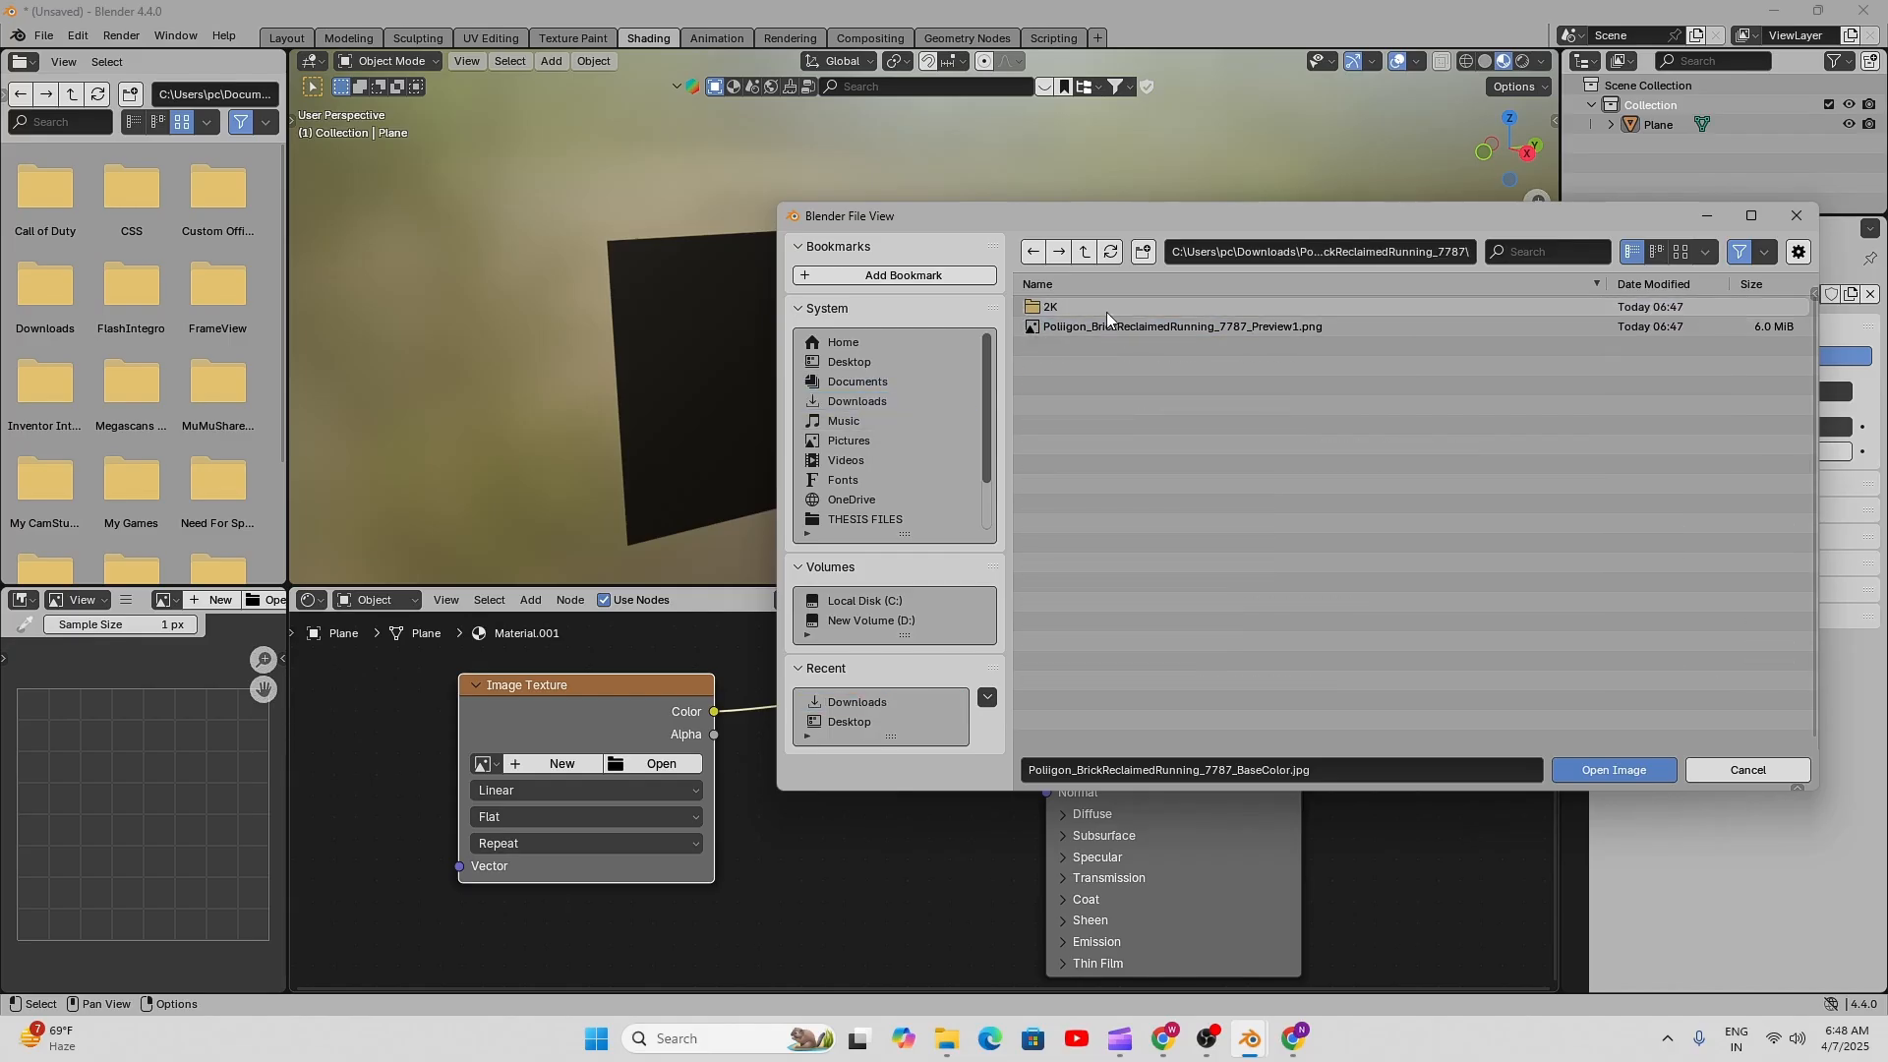
double_click(1107, 310)
click(1195, 305)
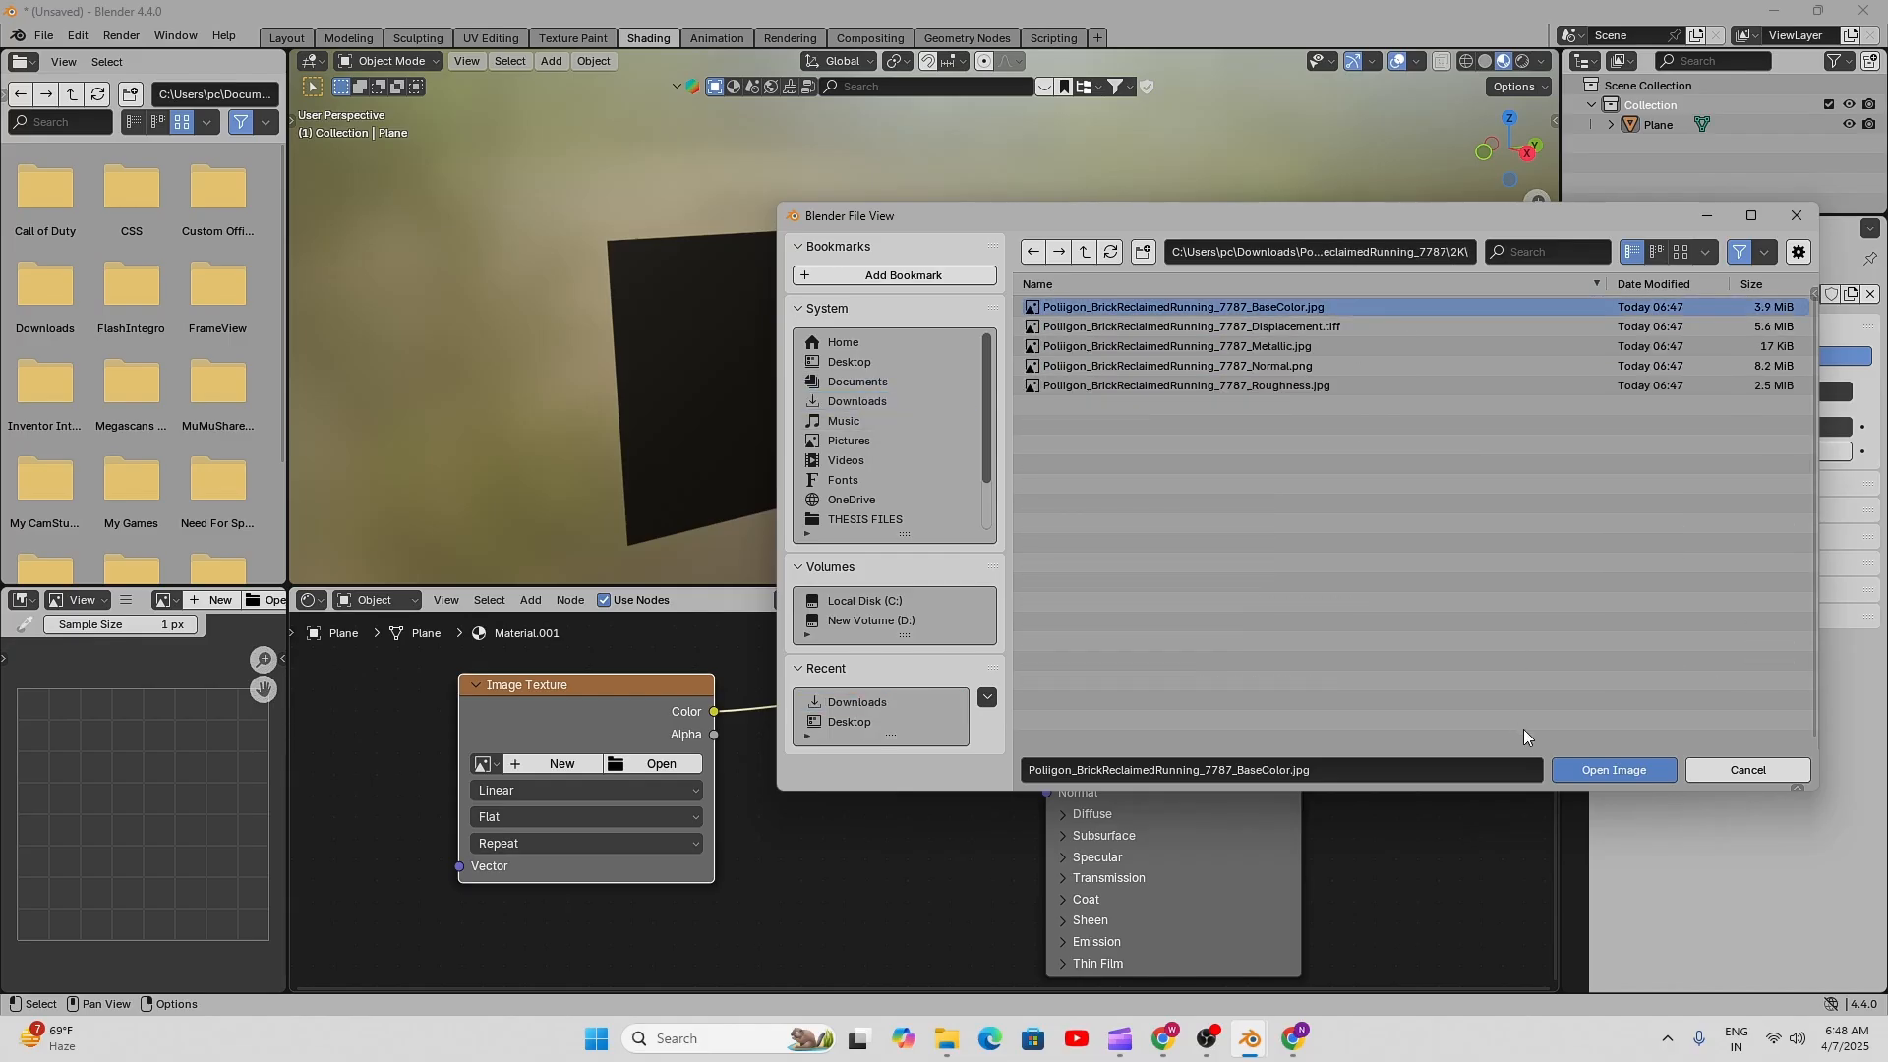
click(1584, 767)
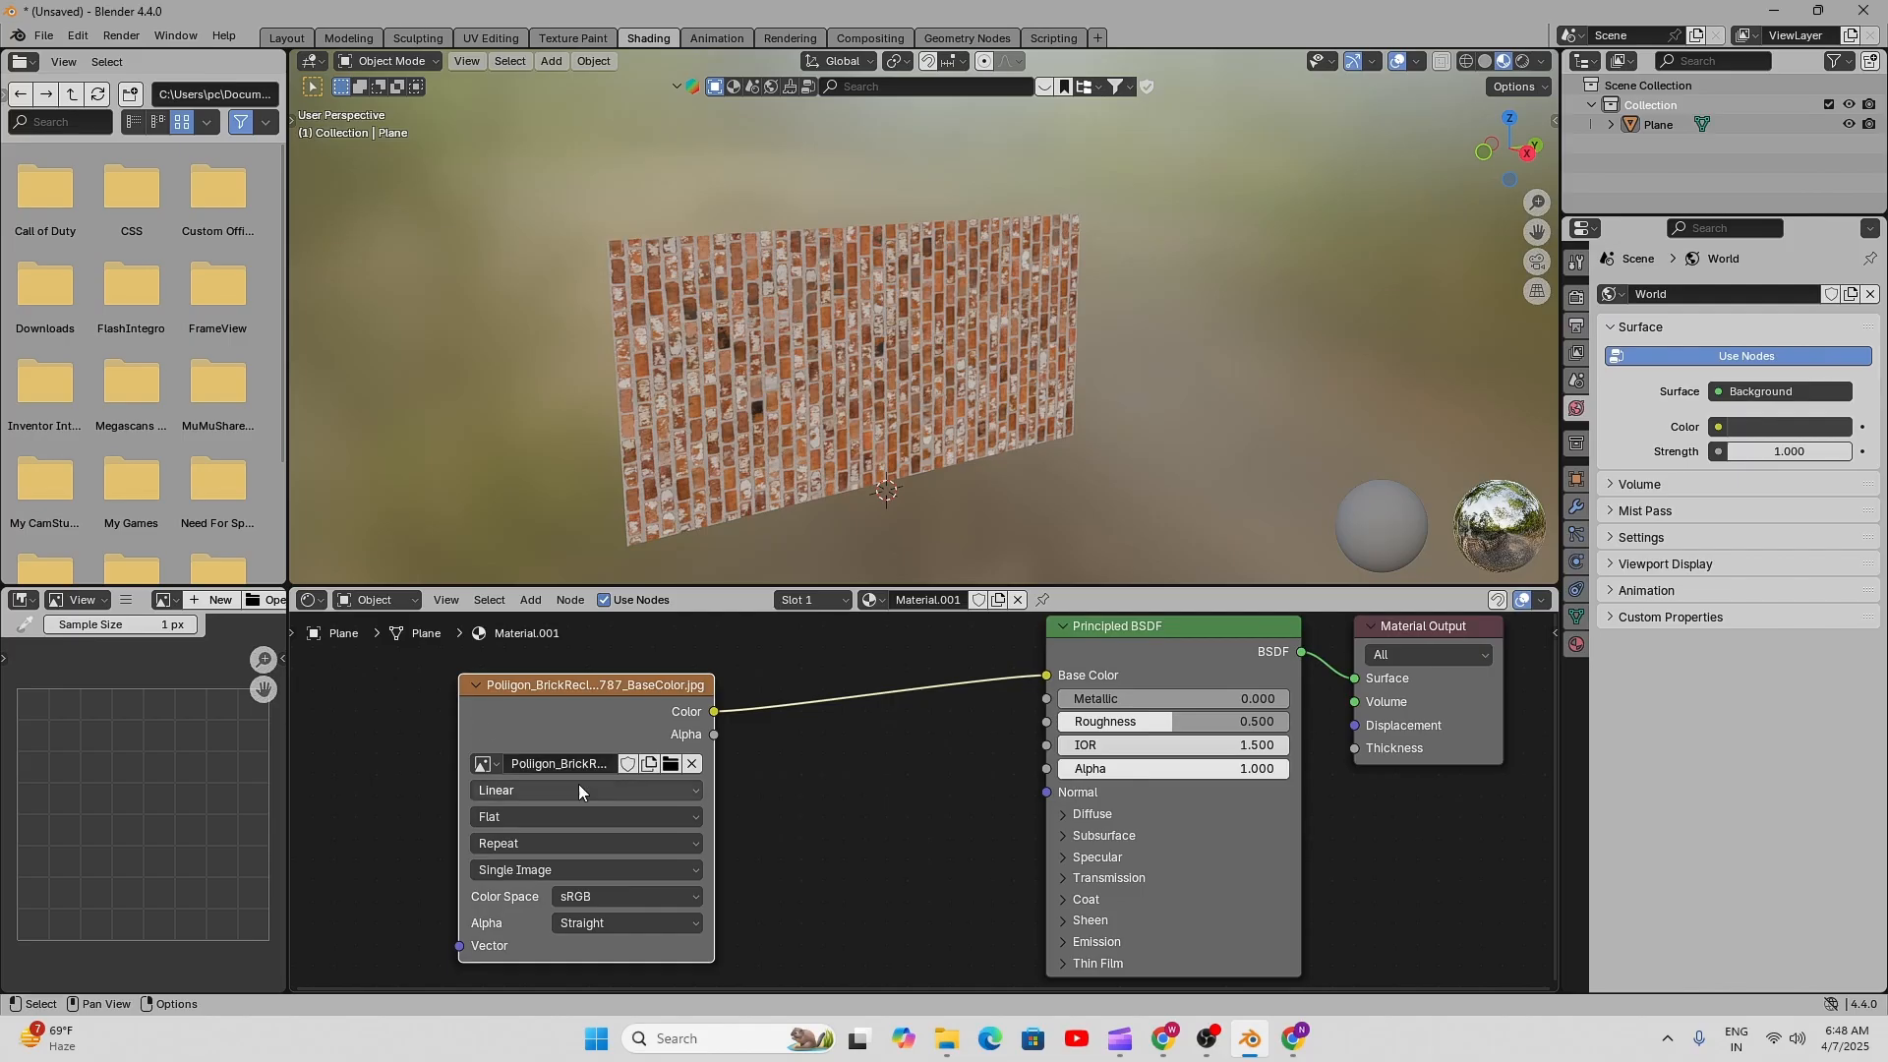
- Examine the brick base color texture on the plane up close and from farther away, along with its node connection
scroll(765, 333, up, 2)
scroll(765, 332, up, 1)
shift+middle_drag(757, 393, 942, 255)
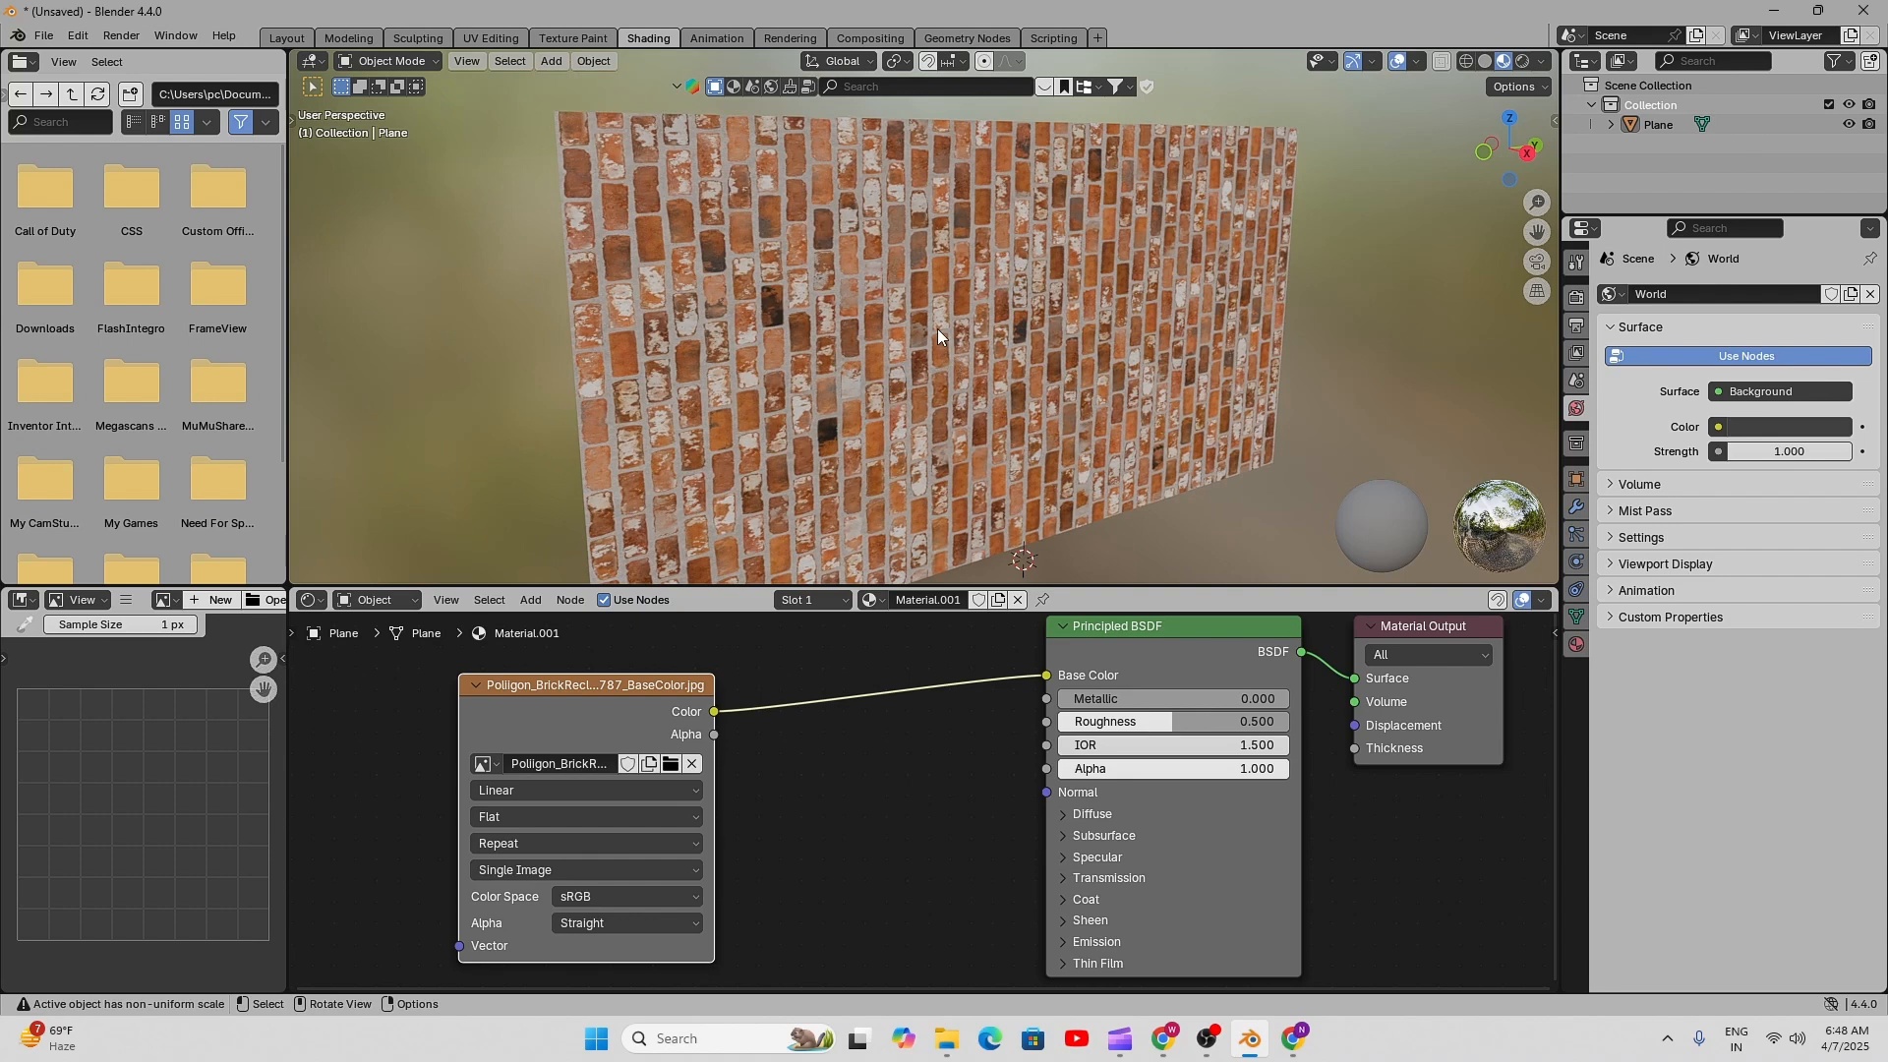
scroll(822, 352, down, 3)
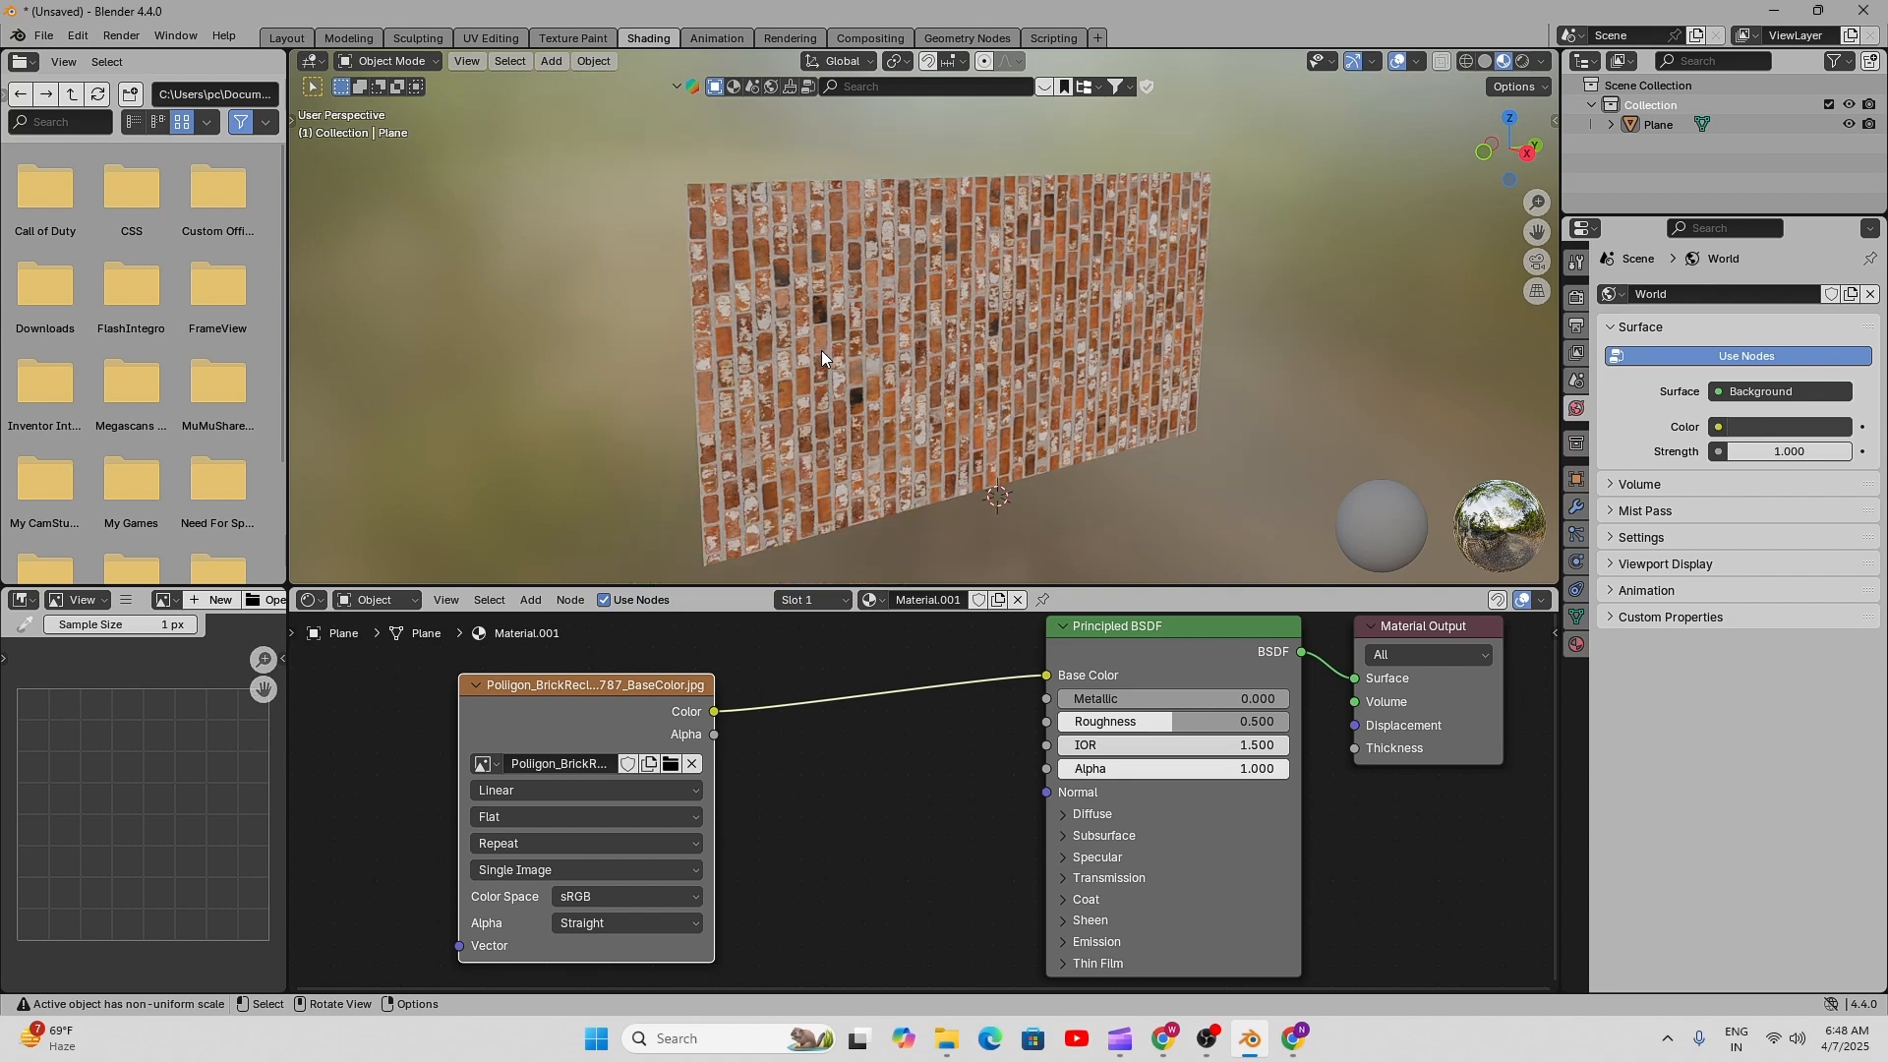
scroll(907, 451, up, 5)
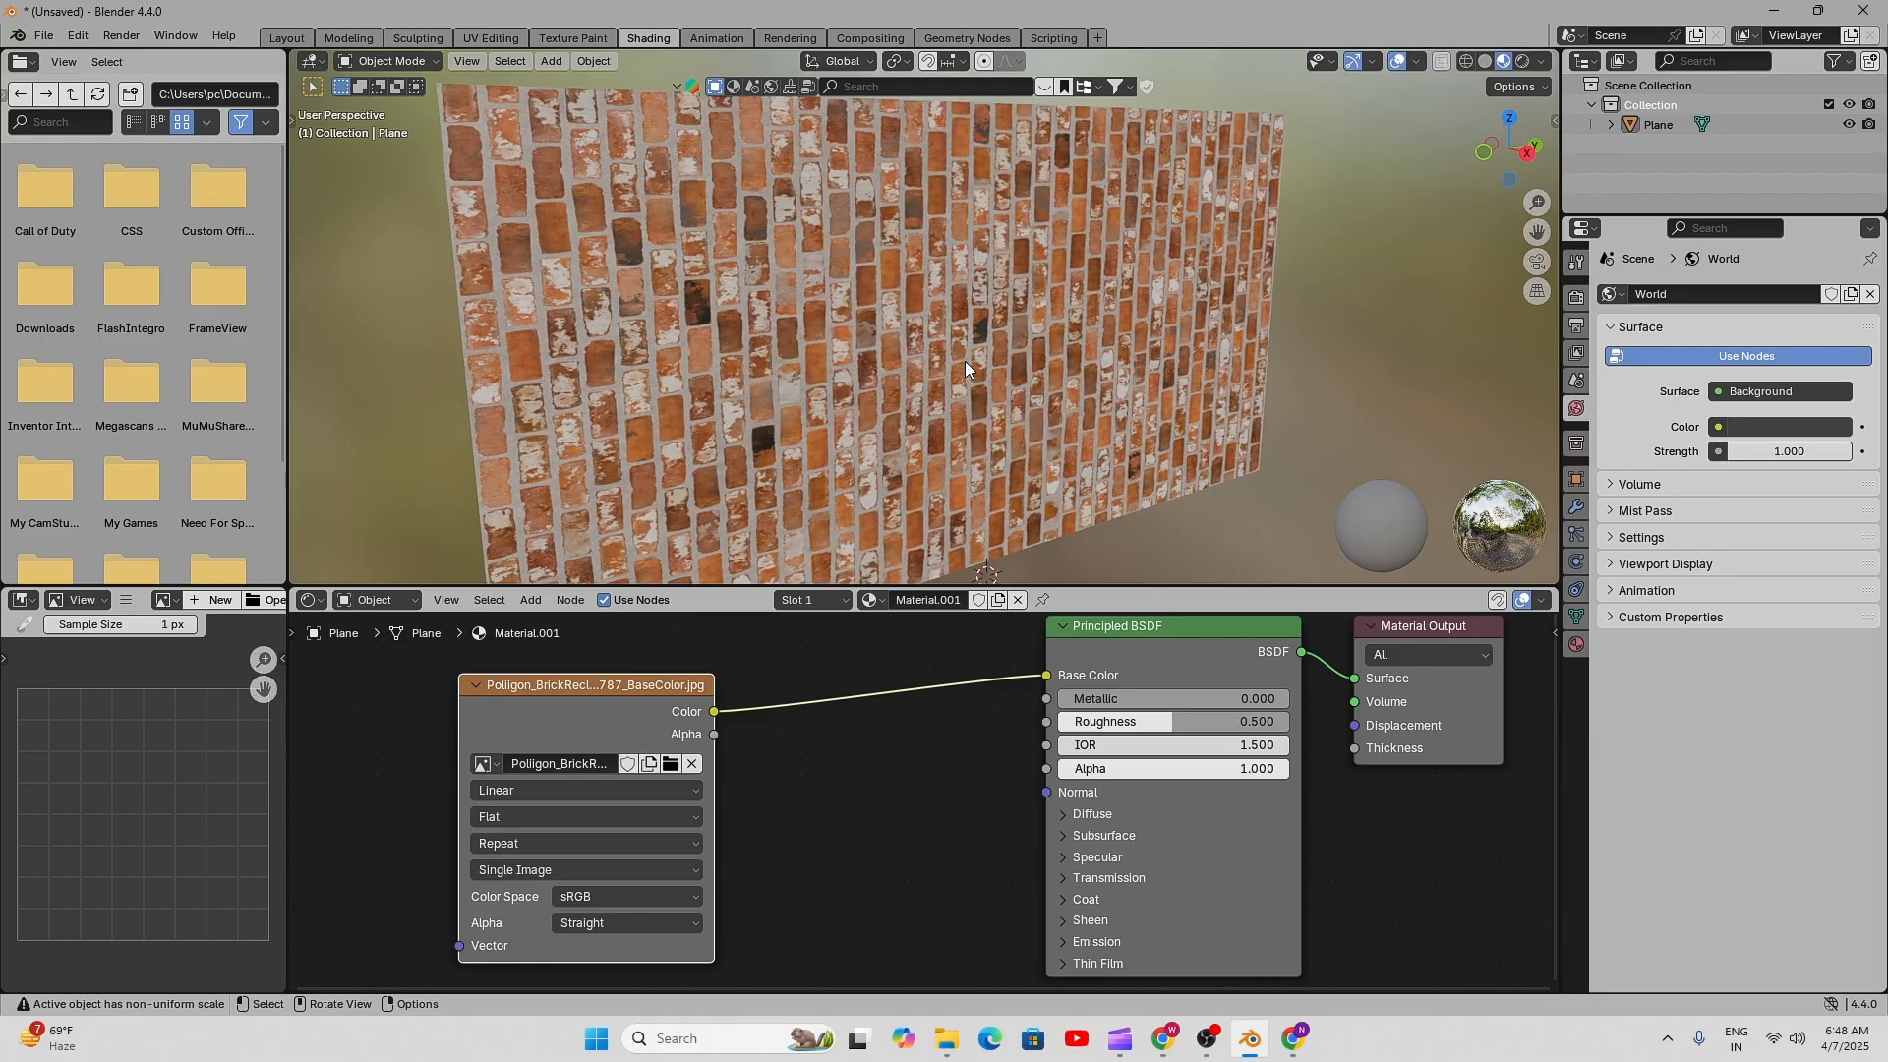
scroll(962, 335, down, 3)
scroll(855, 747, down, 1)
middle_drag(847, 746, 773, 784)
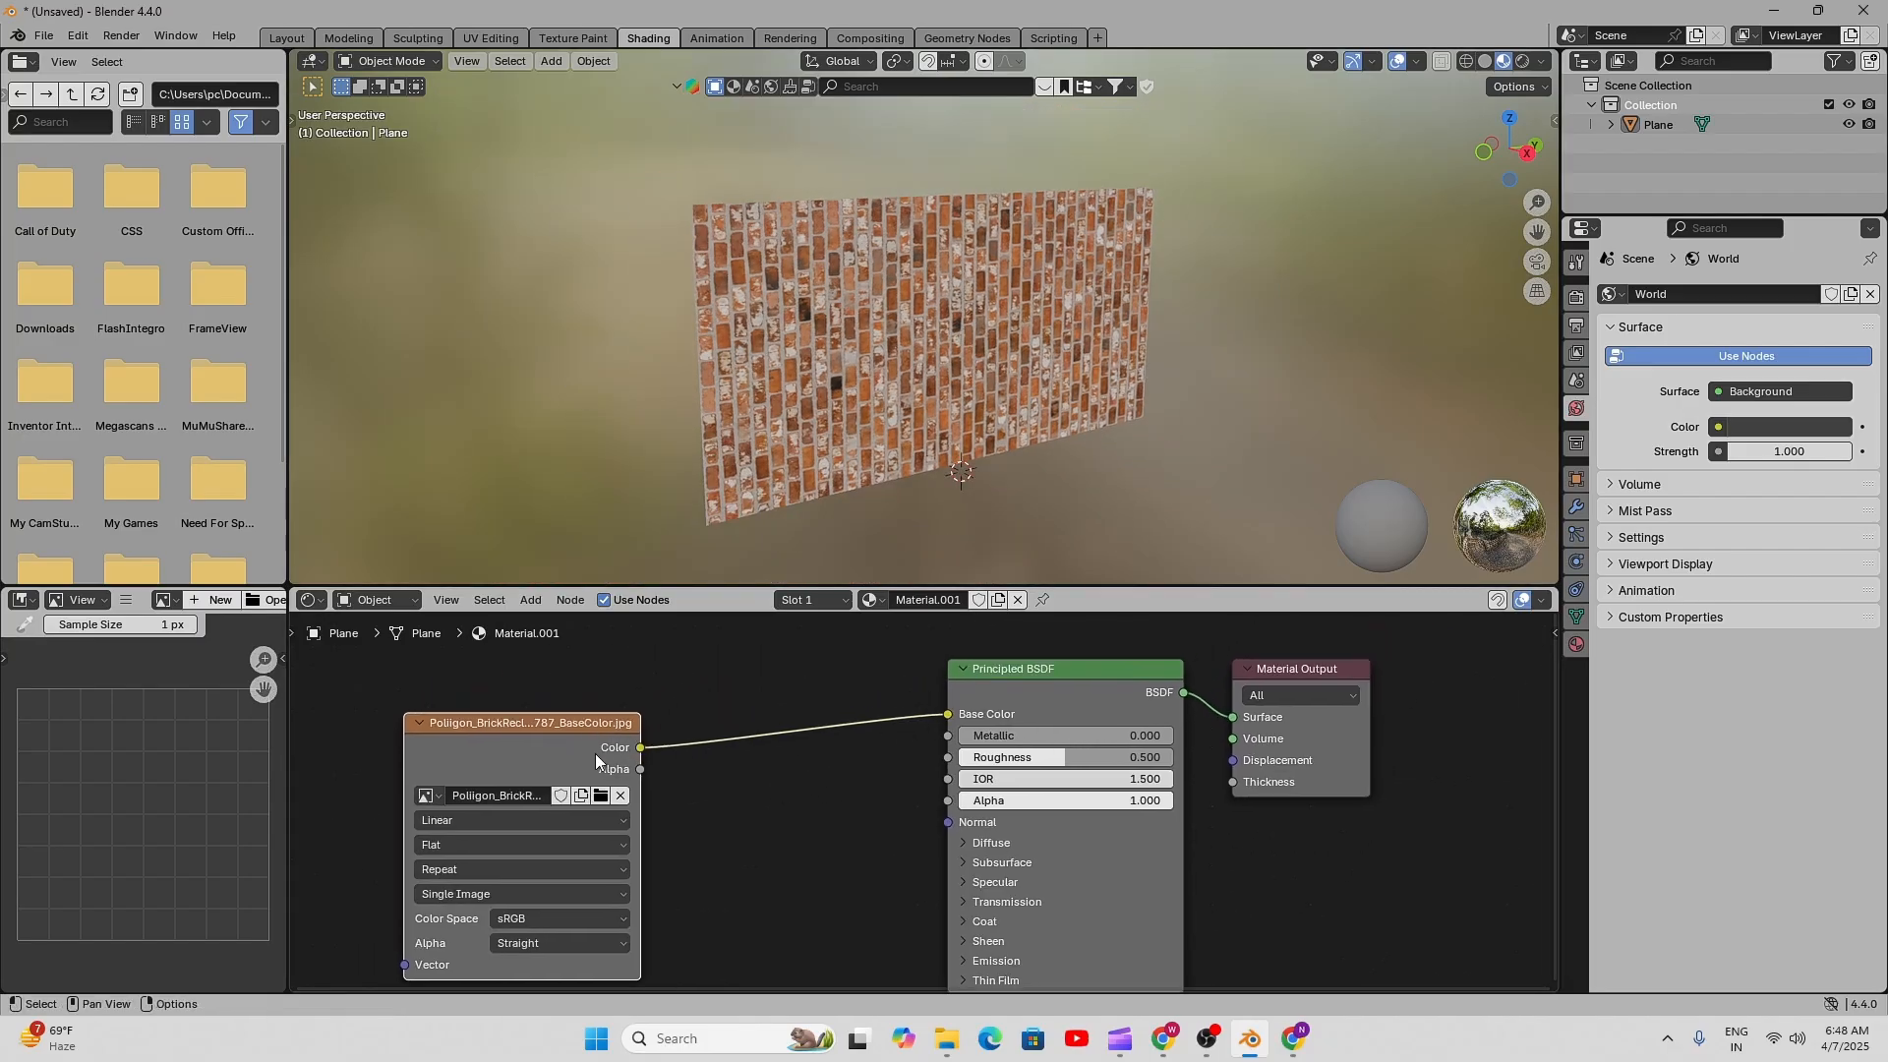
middle_drag(651, 787, 721, 753)
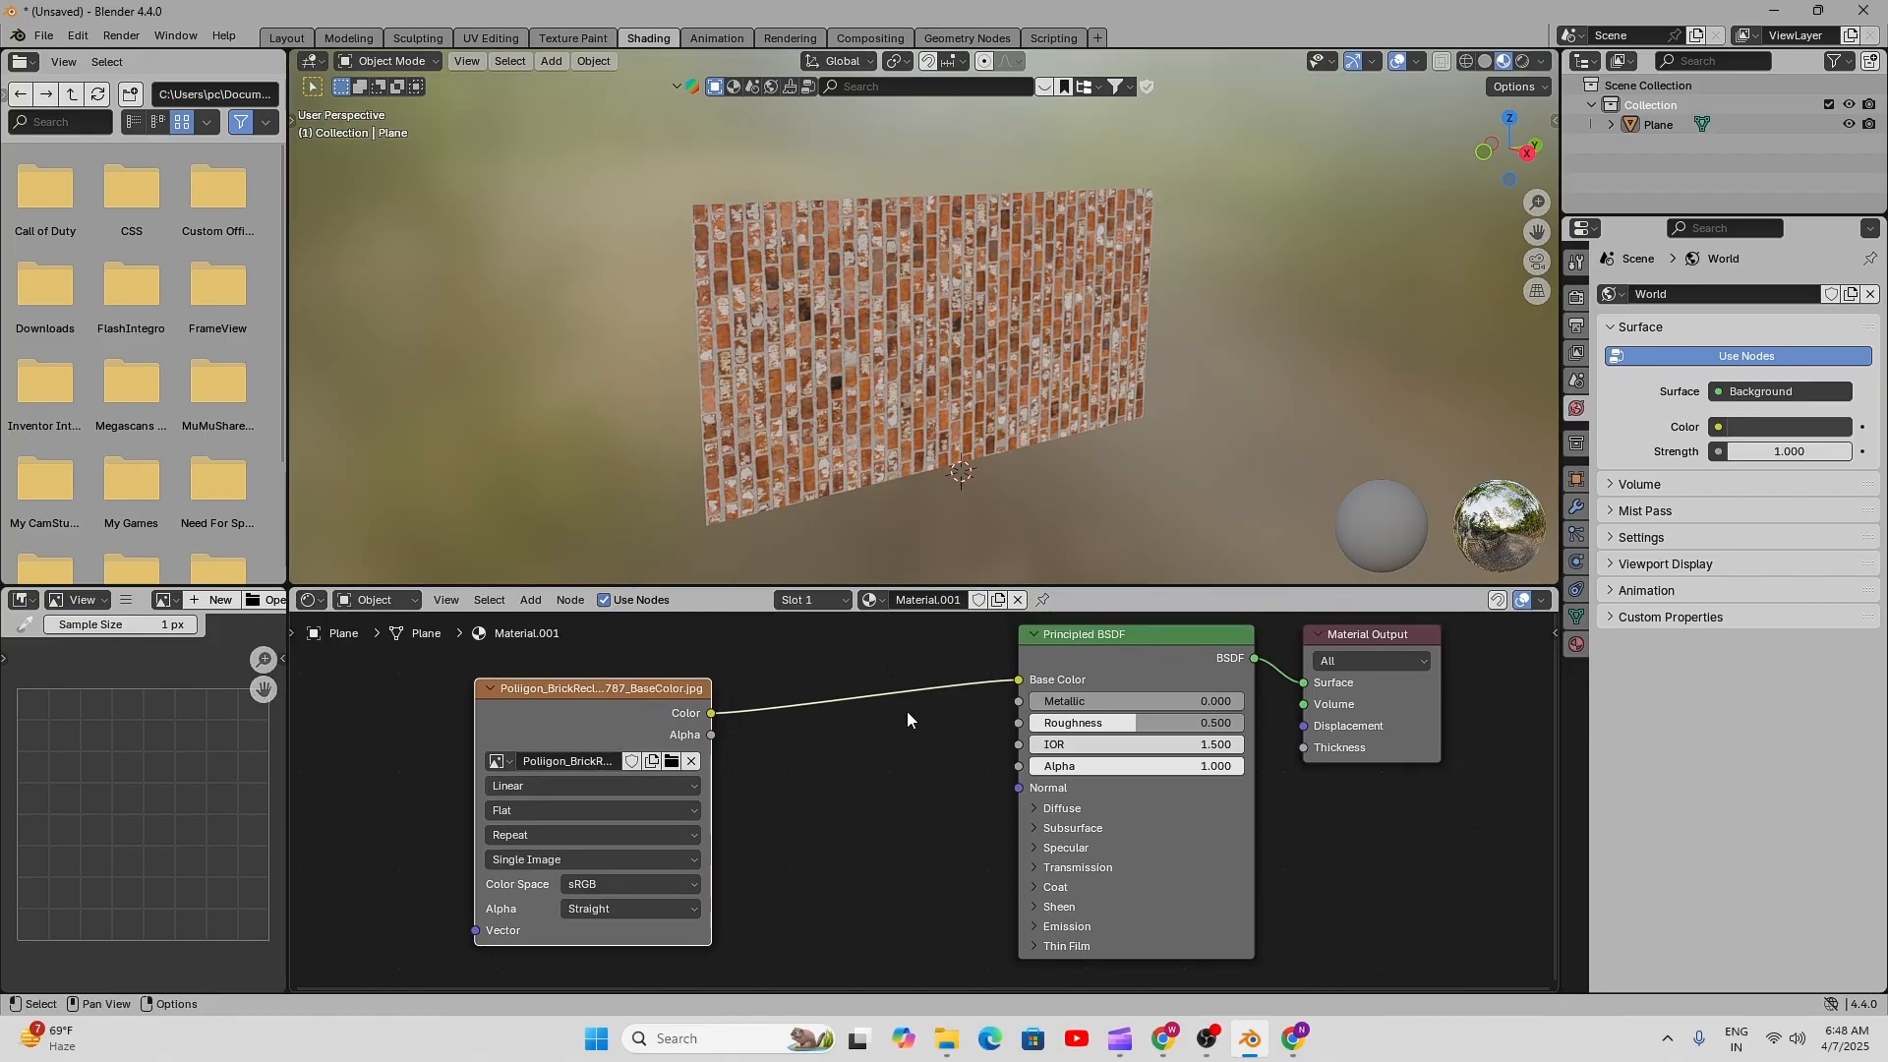
- Switch to File Explorer, open the extracted Poliigon_BrickReclaimedRunning_7787 2K folder, and show its texture files as large icons
scroll(1106, 682, up, 3)
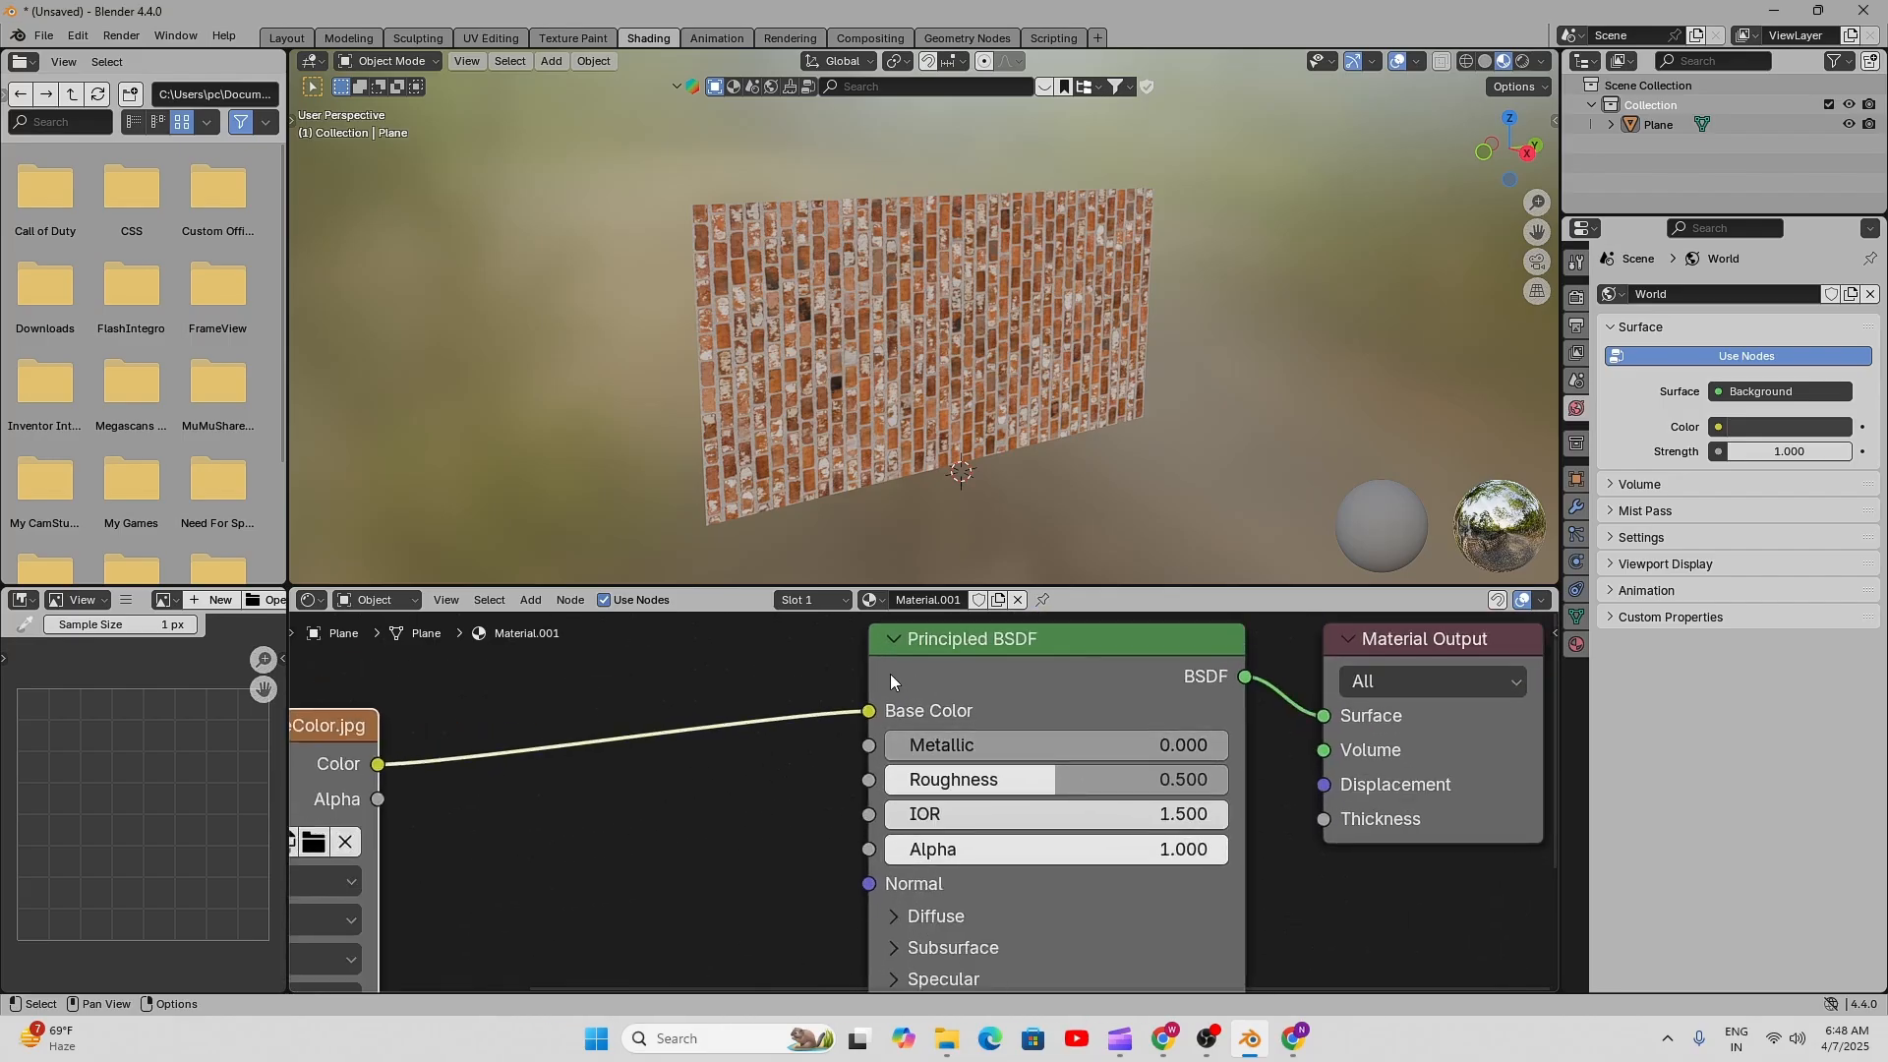
scroll(934, 704, down, 5)
middle_drag(612, 805, 775, 766)
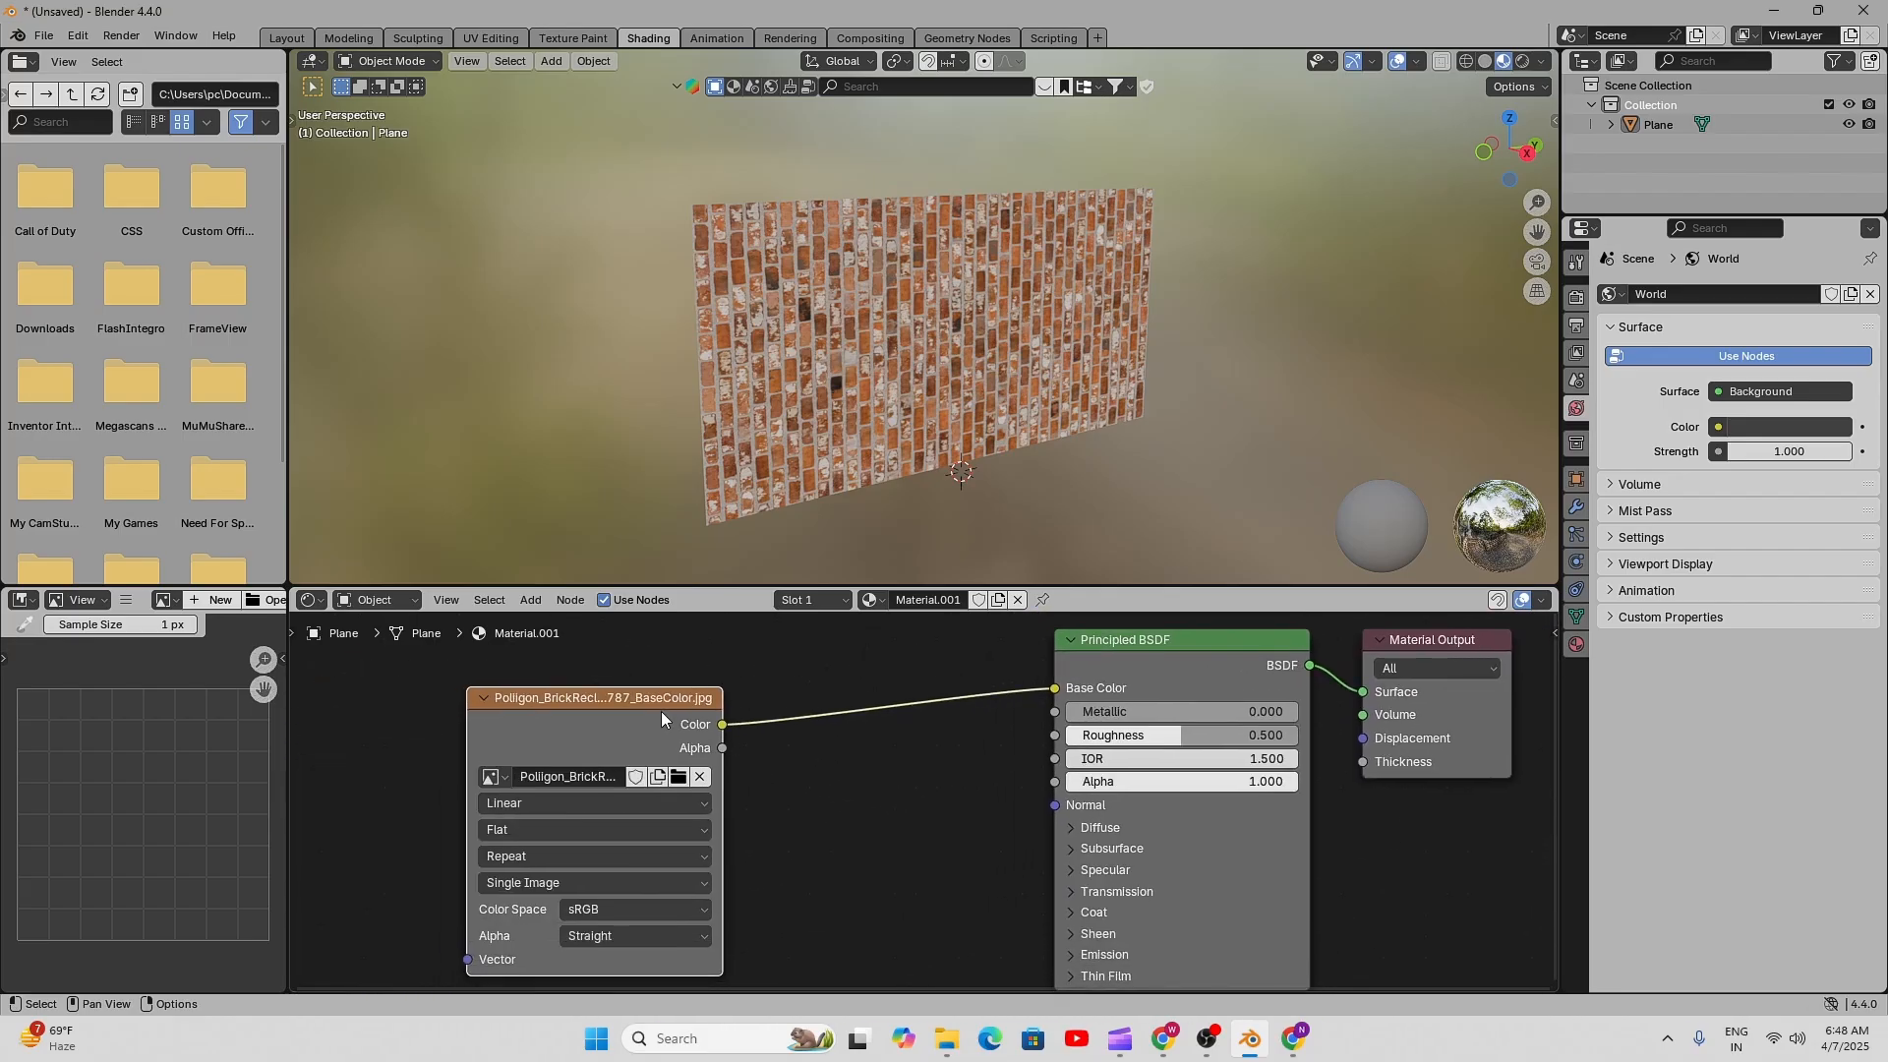
click(947, 1039)
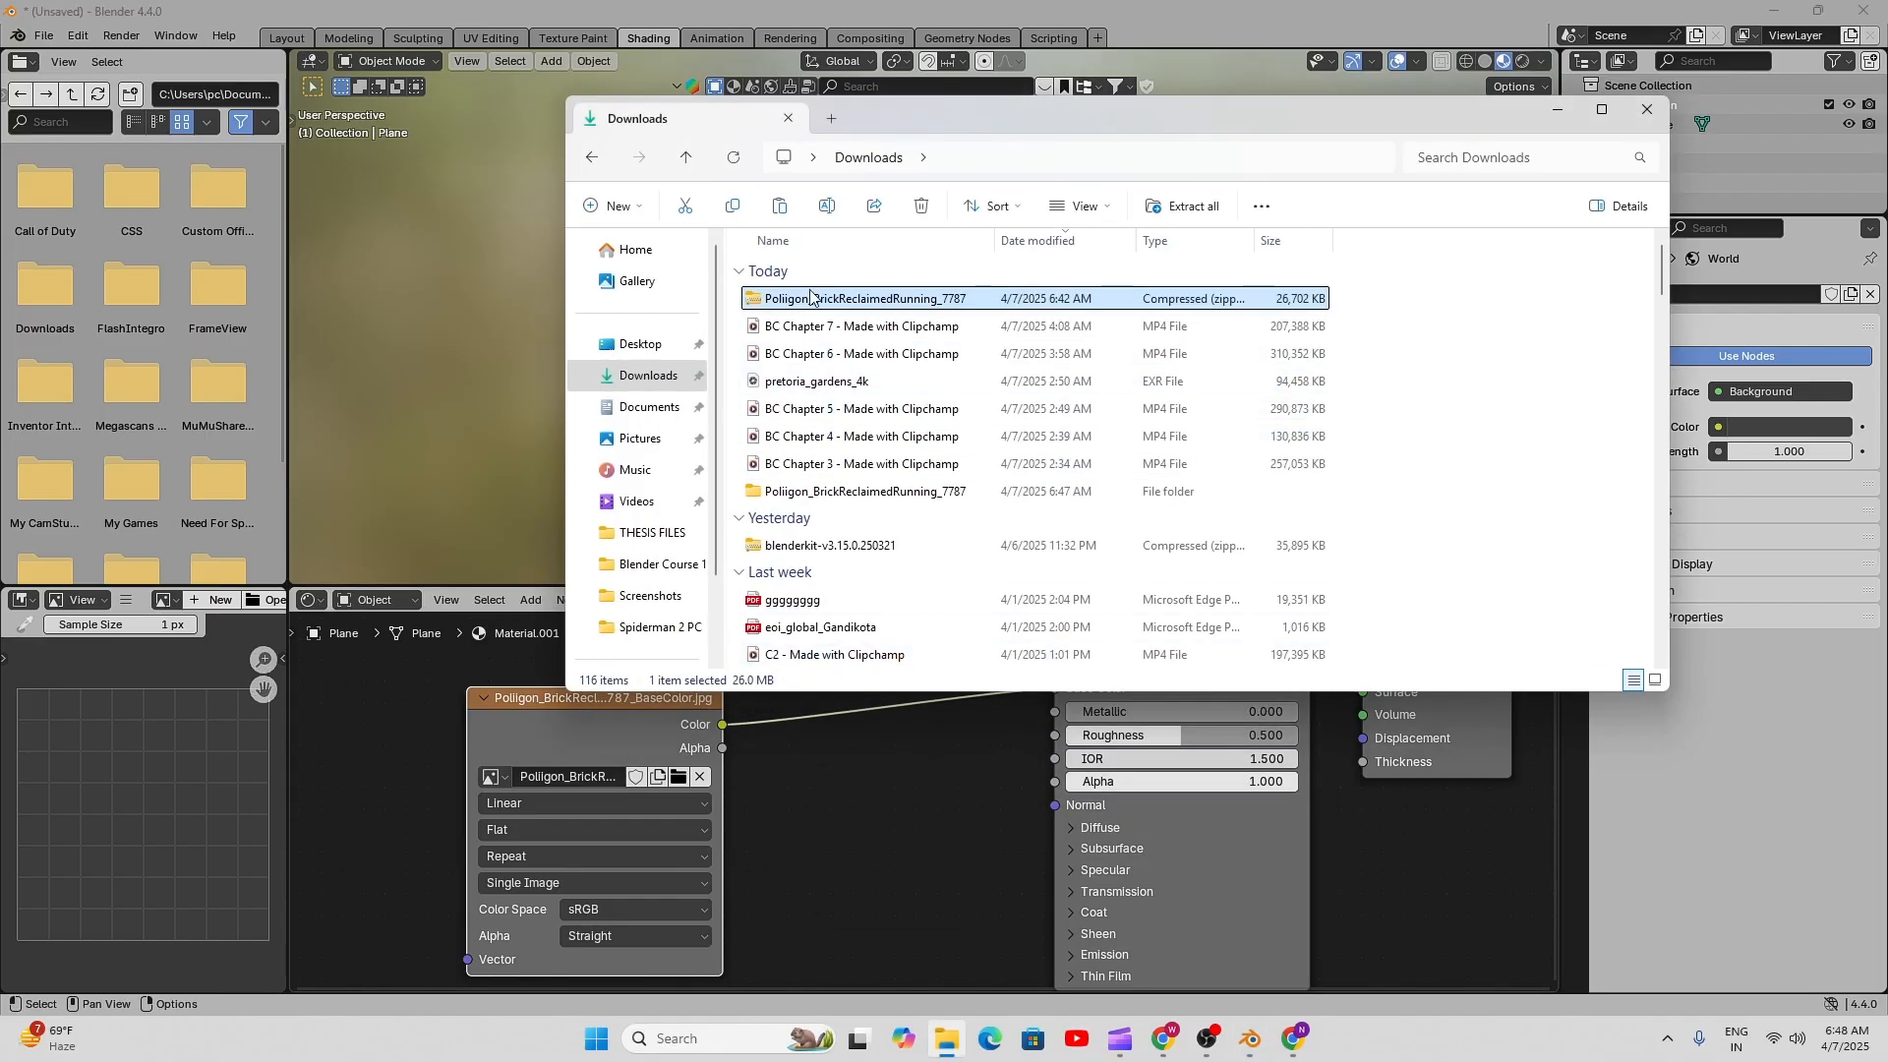
double_click(846, 490)
double_click(813, 327)
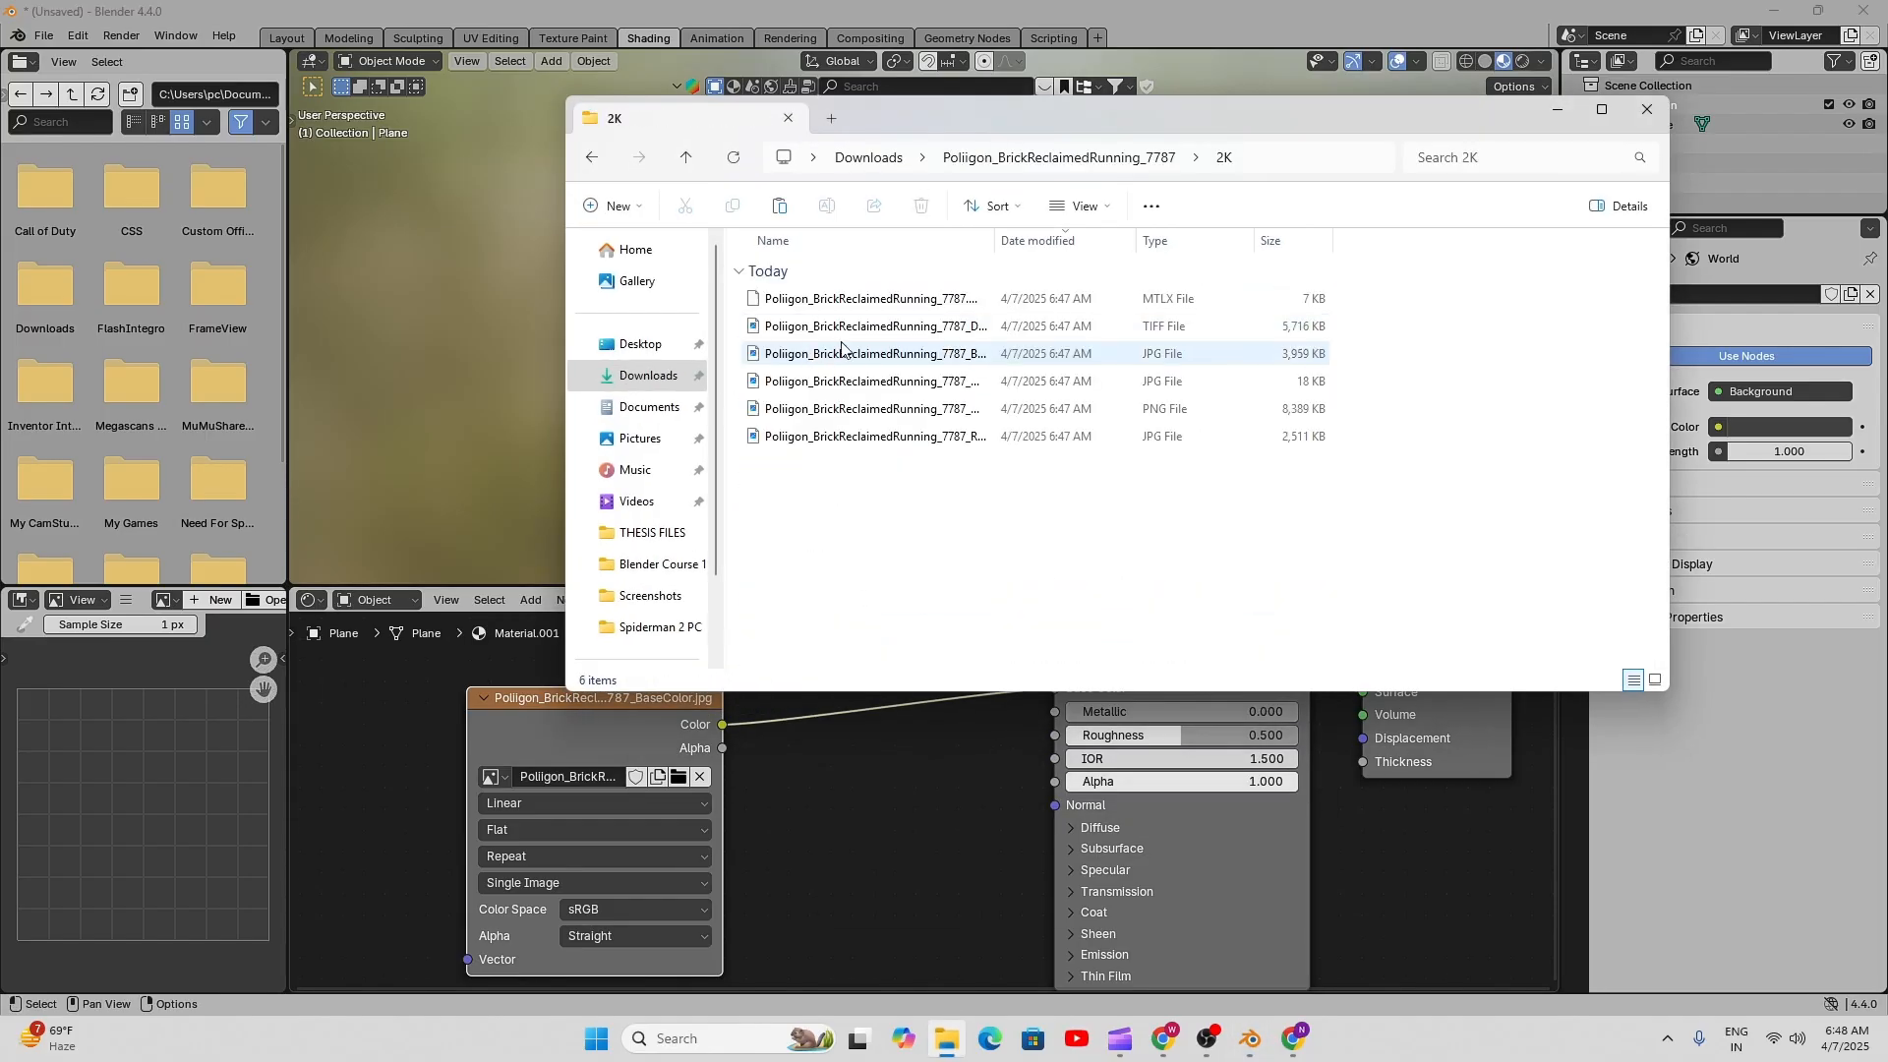
right_click(989, 497)
mouse_move(1044, 571)
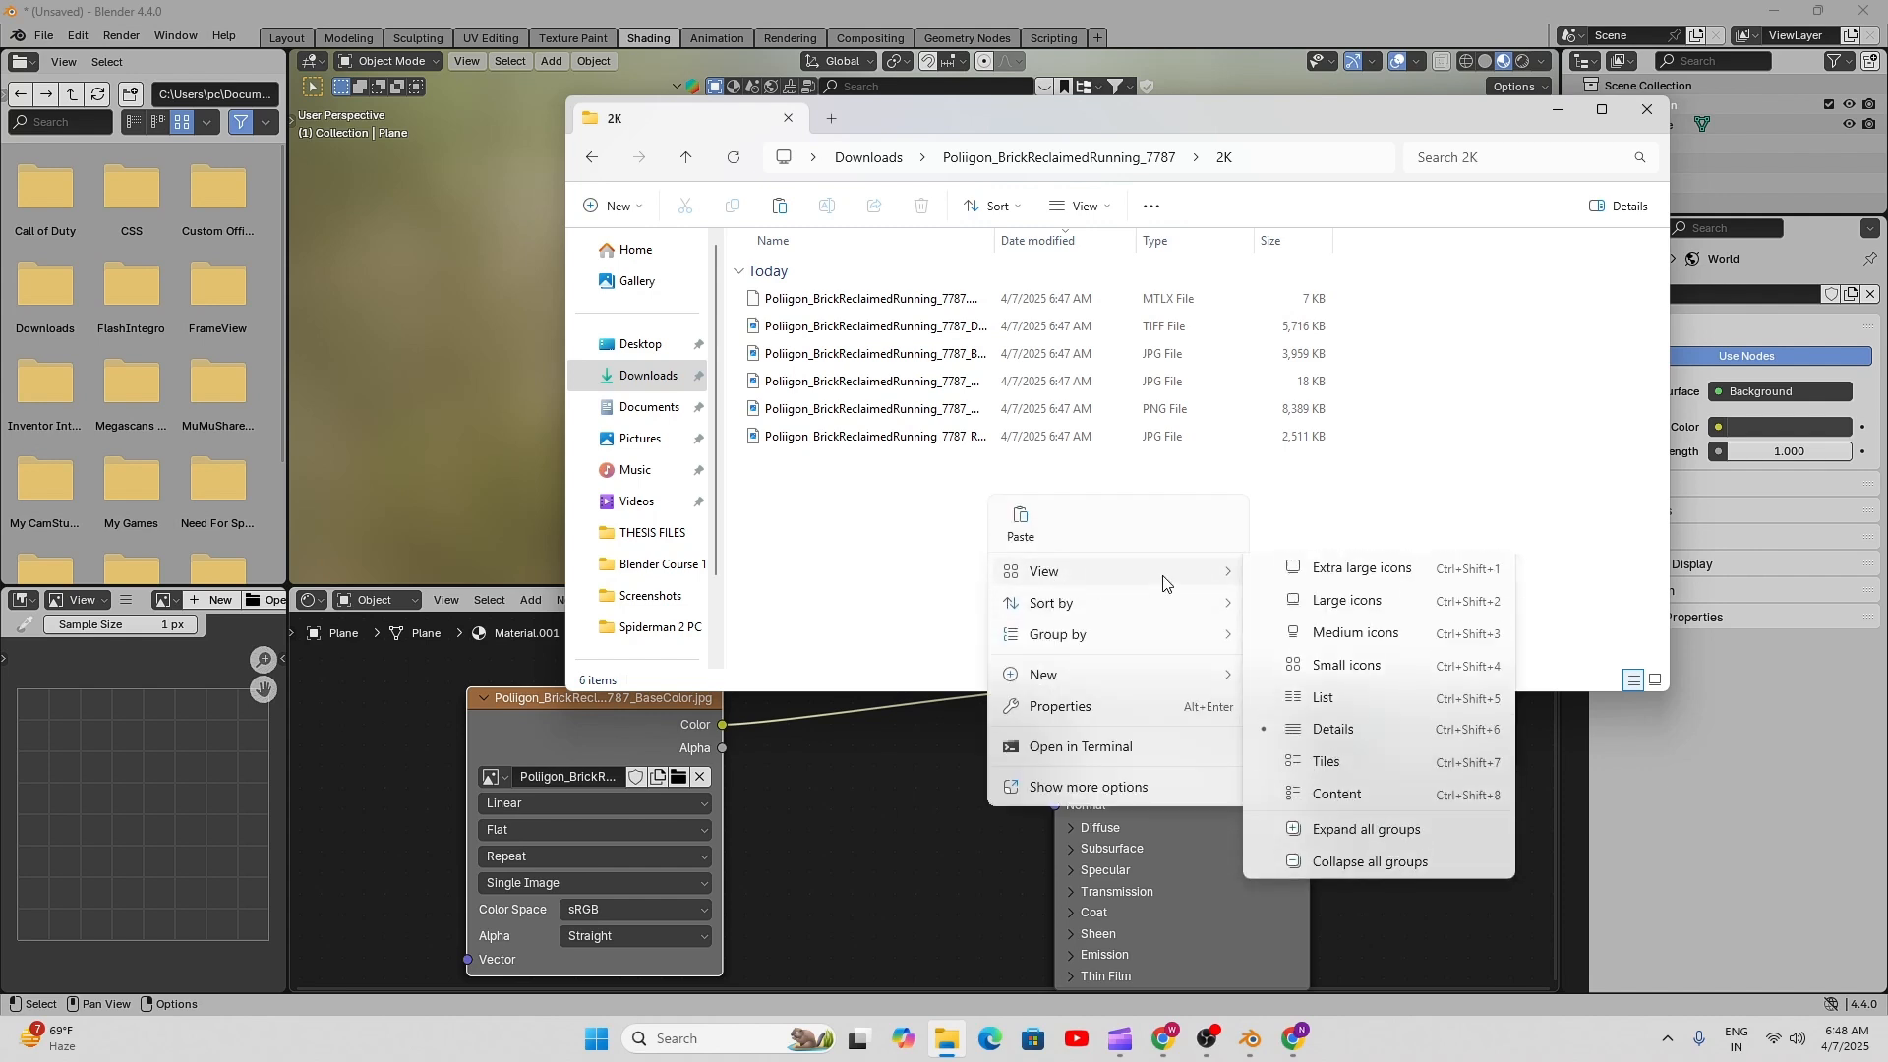
click(1323, 604)
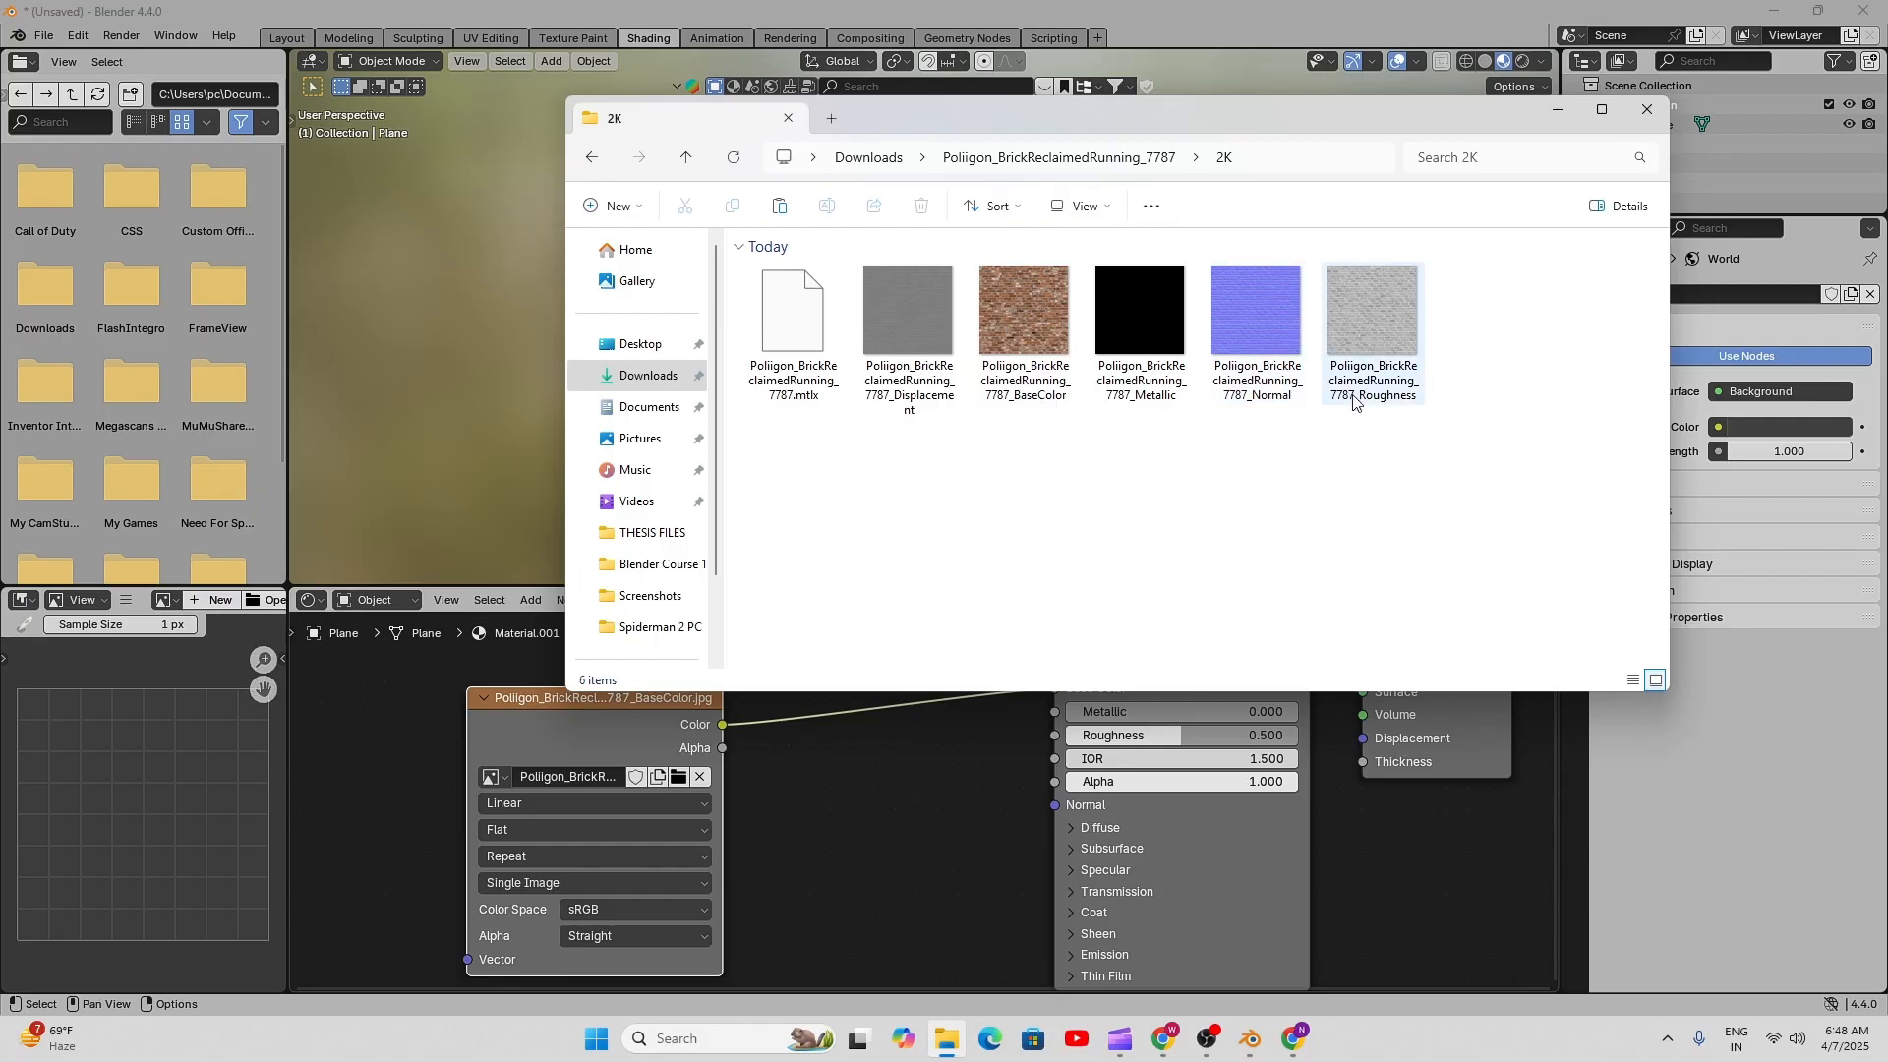
click(1556, 116)
- Move the base color image node up and slightly closer to the Principled BSDF, making room below it
scroll(897, 780, down, 2)
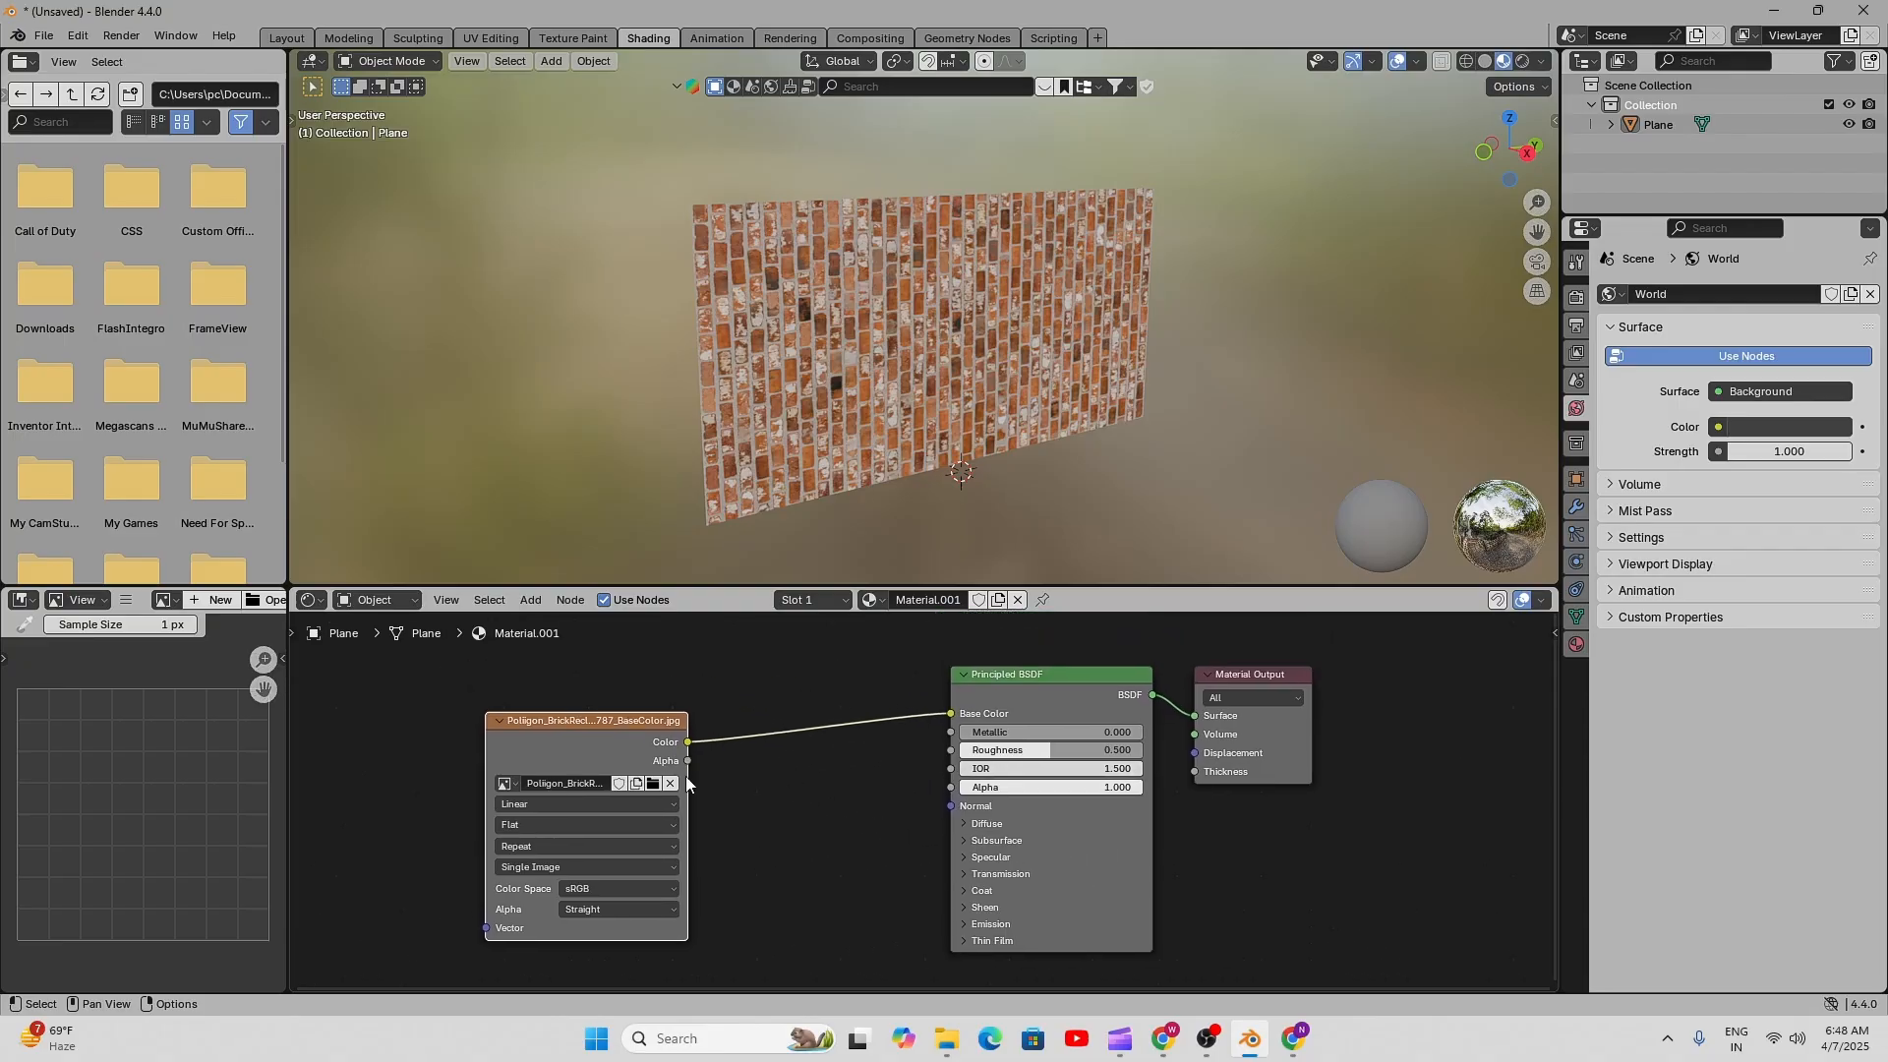
scroll(914, 784, down, 4)
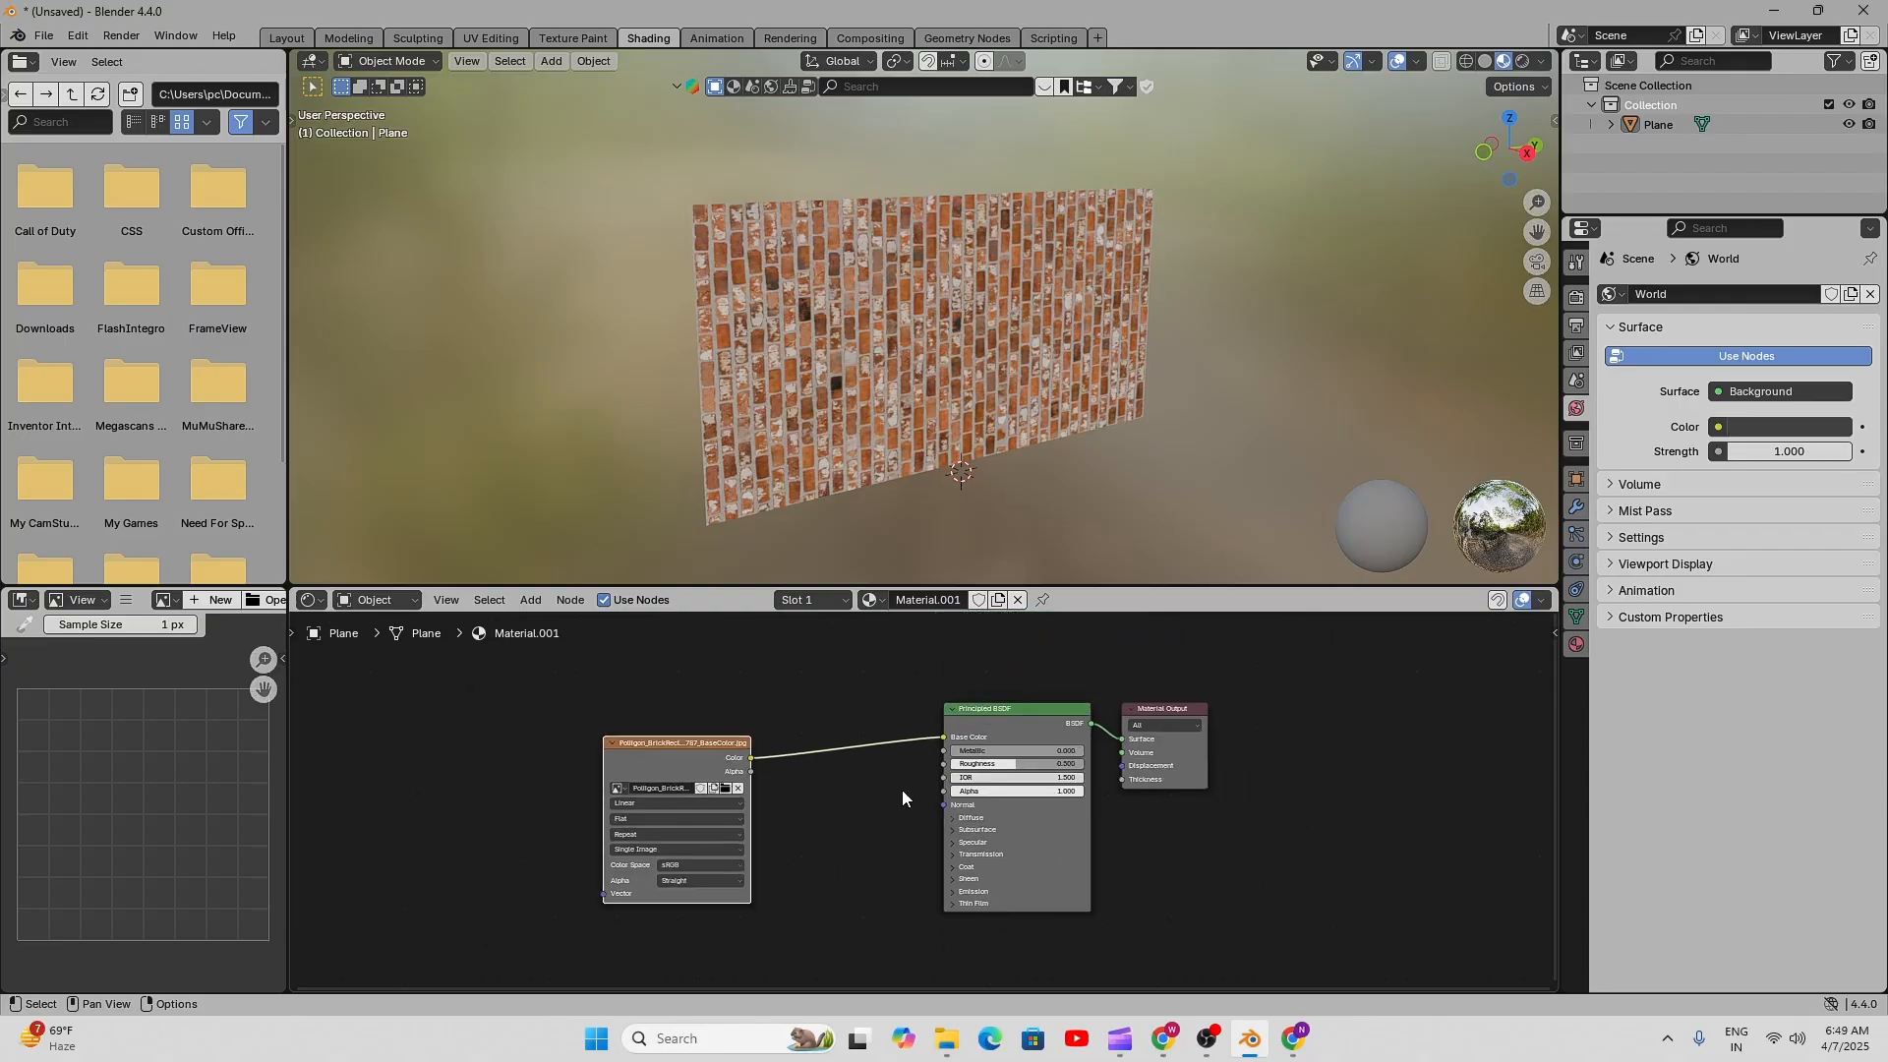
mouse_move(873, 828)
middle_down()
mouse_move(928, 776)
mouse_move(888, 810)
middle_up()
scroll(924, 779, up, 4)
scroll(1084, 673, up, 4)
scroll(1013, 715, down, 4)
middle_drag(1013, 715, 989, 738)
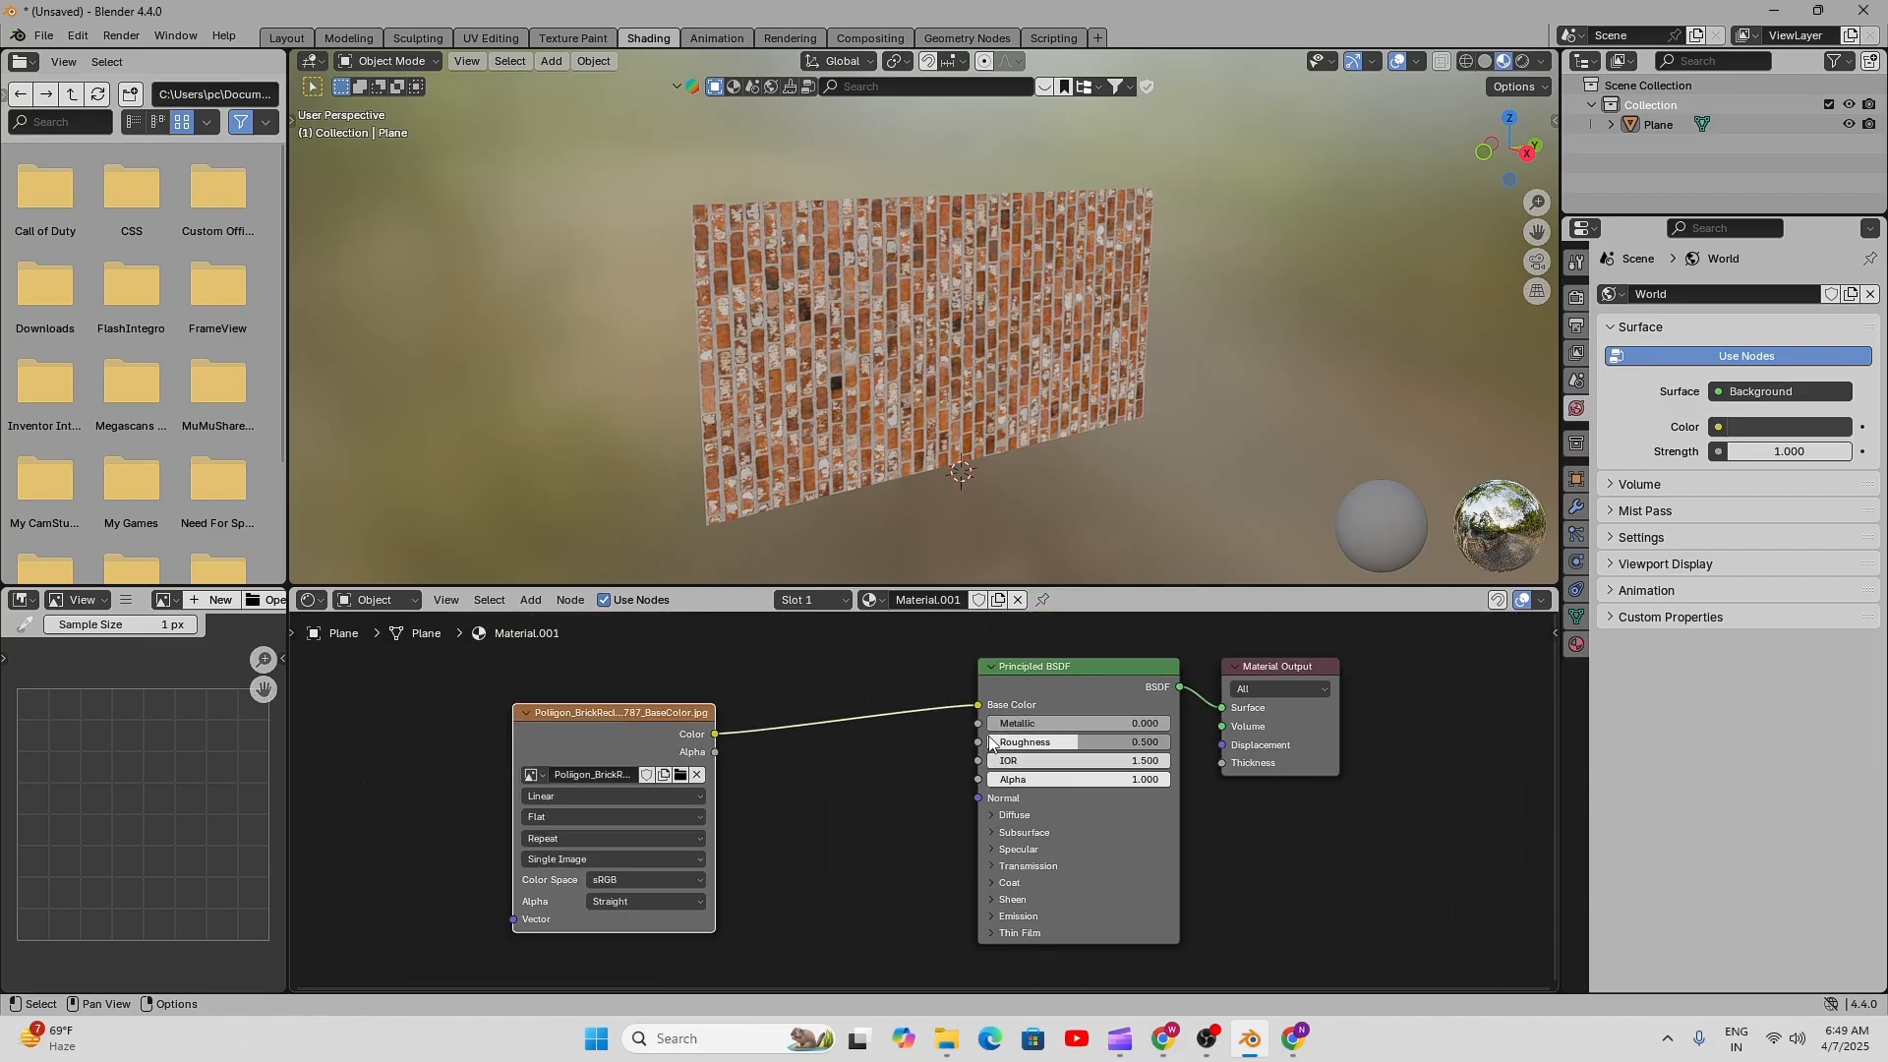
middle_drag(825, 792, 1007, 835)
scroll(1008, 835, down, 1)
drag(781, 767, 827, 683)
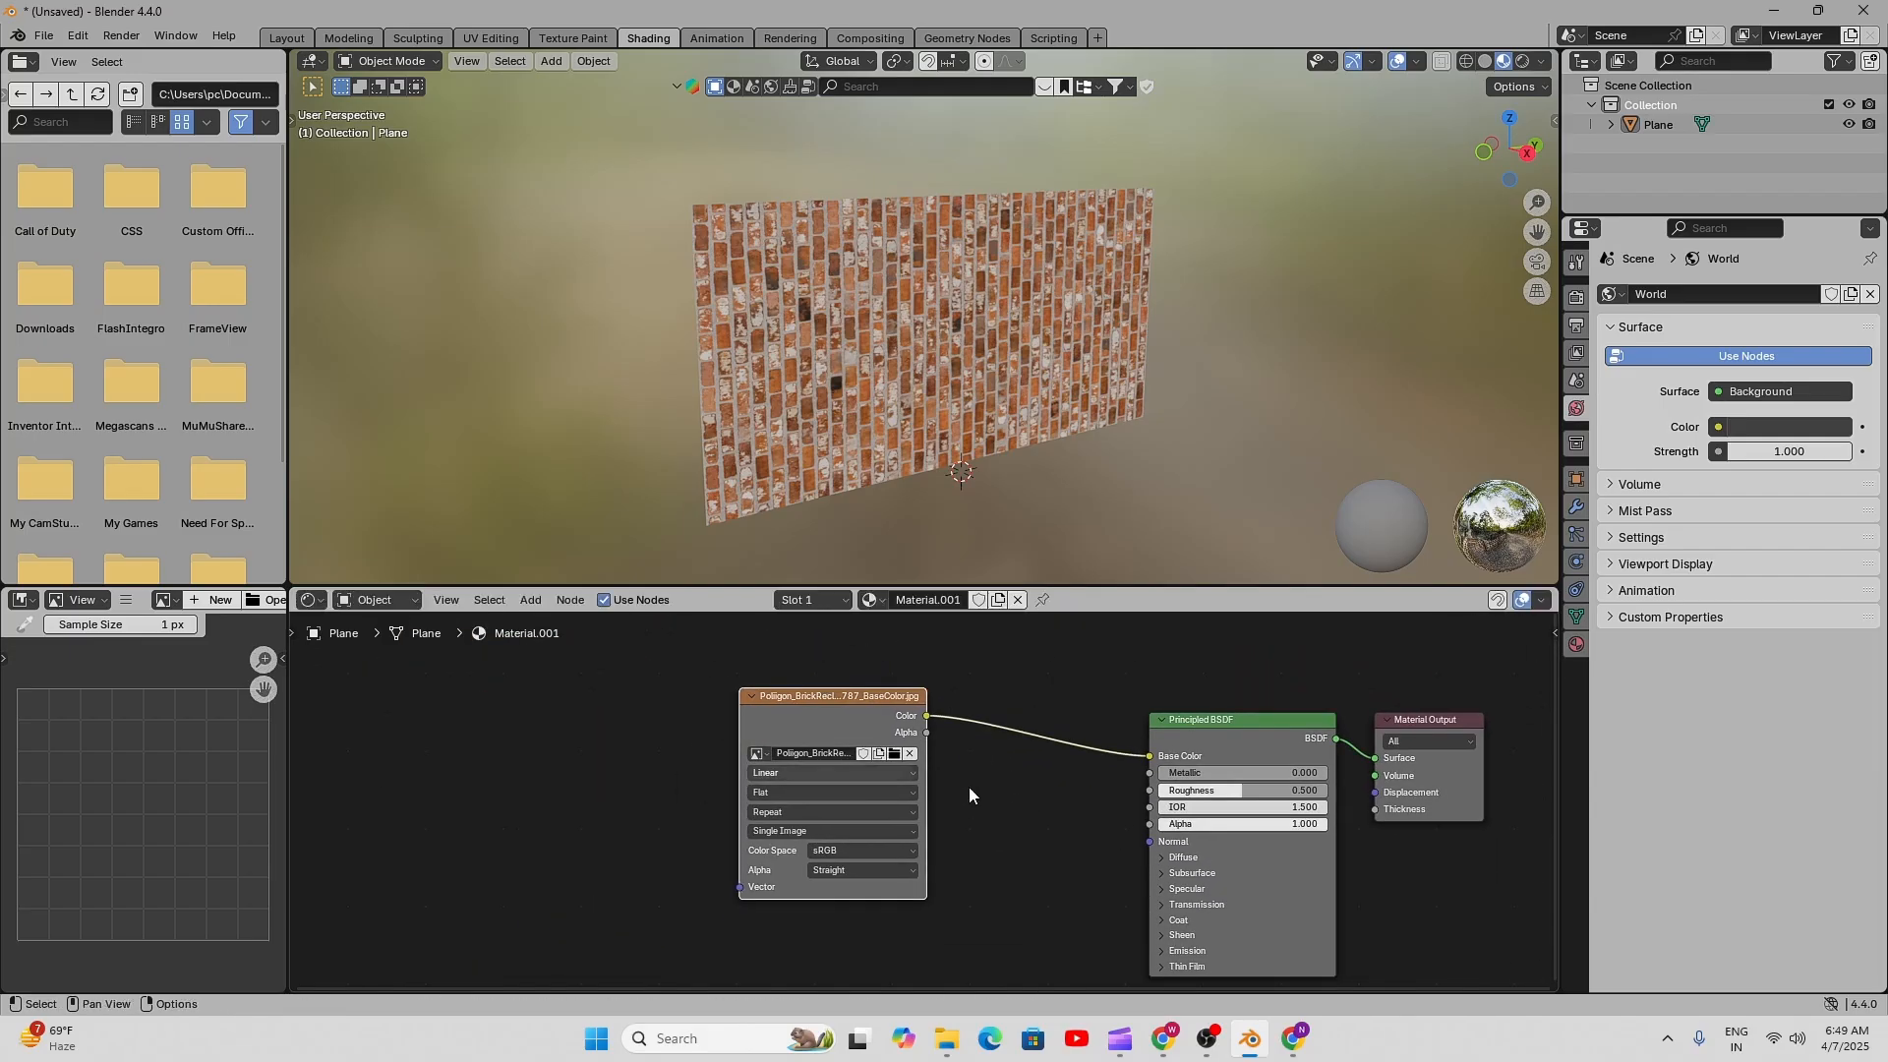
key(Home)
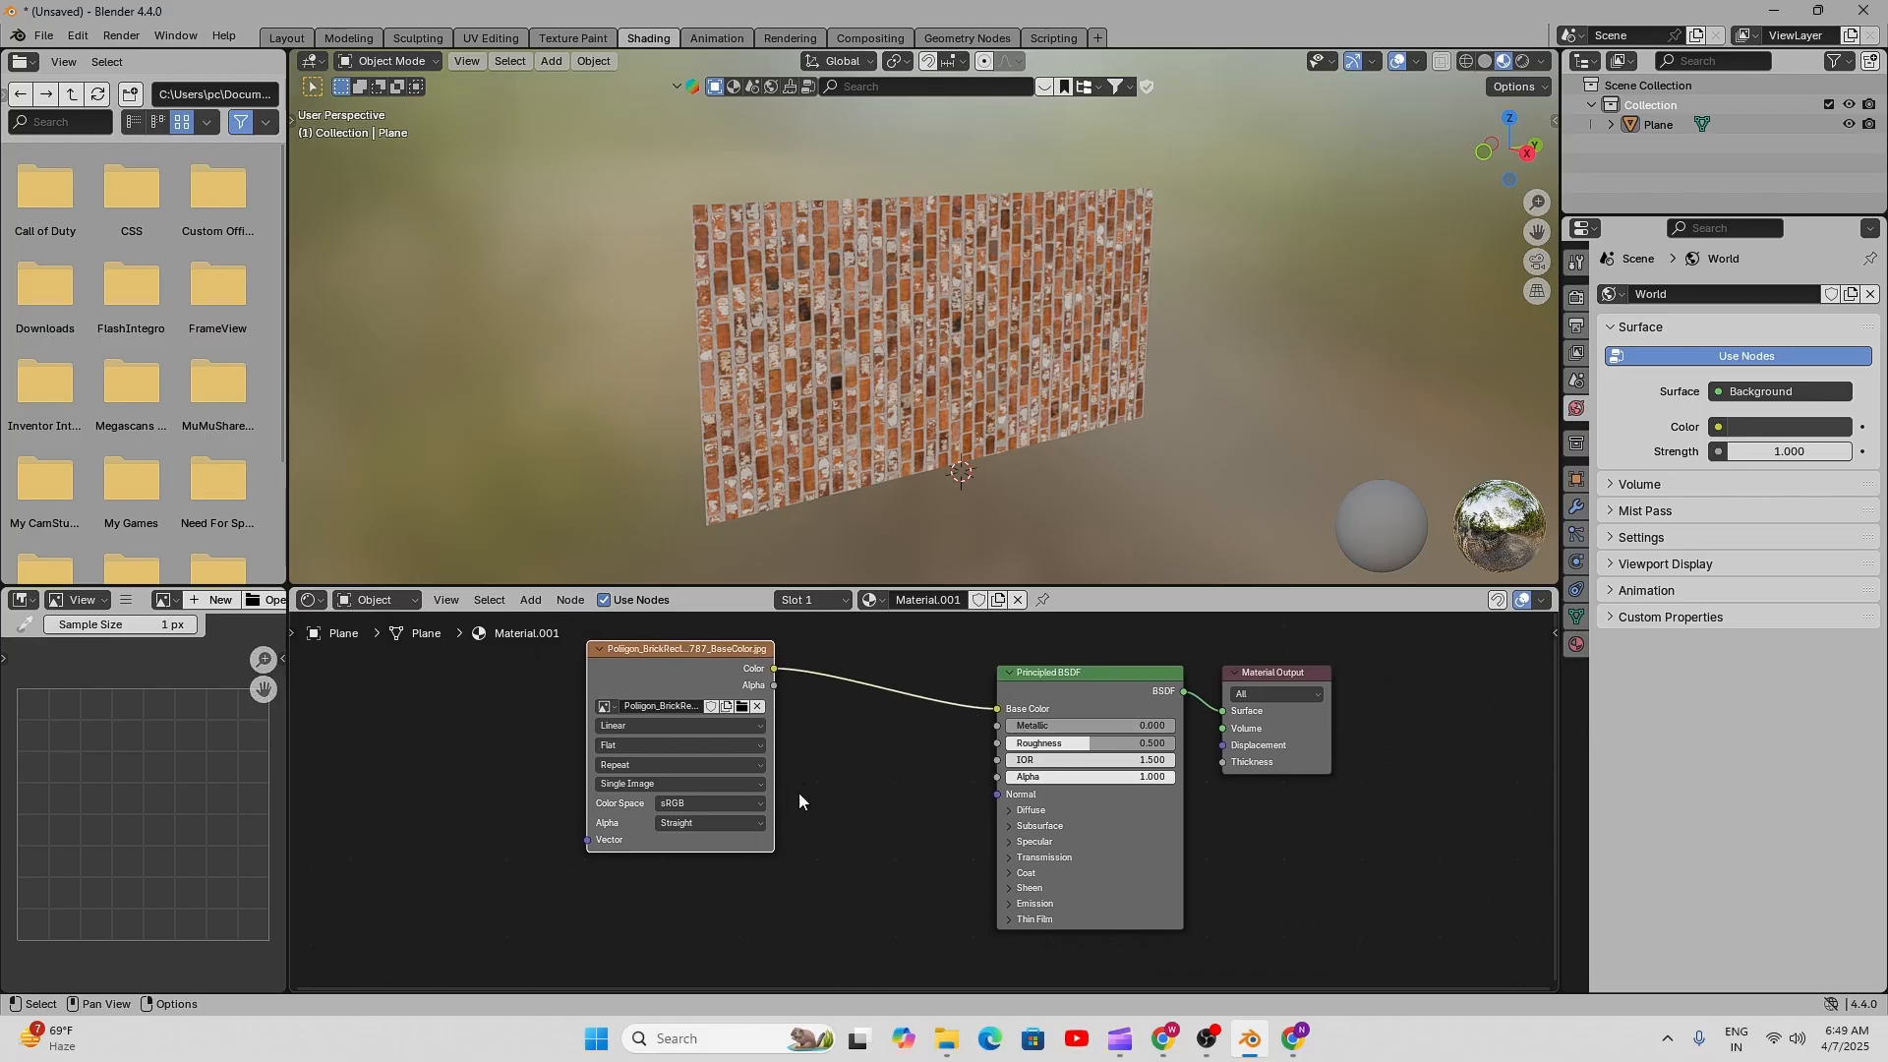
- Add an empty Image Texture node below the base color image node
key(shift+a)
mouse_move(817, 767)
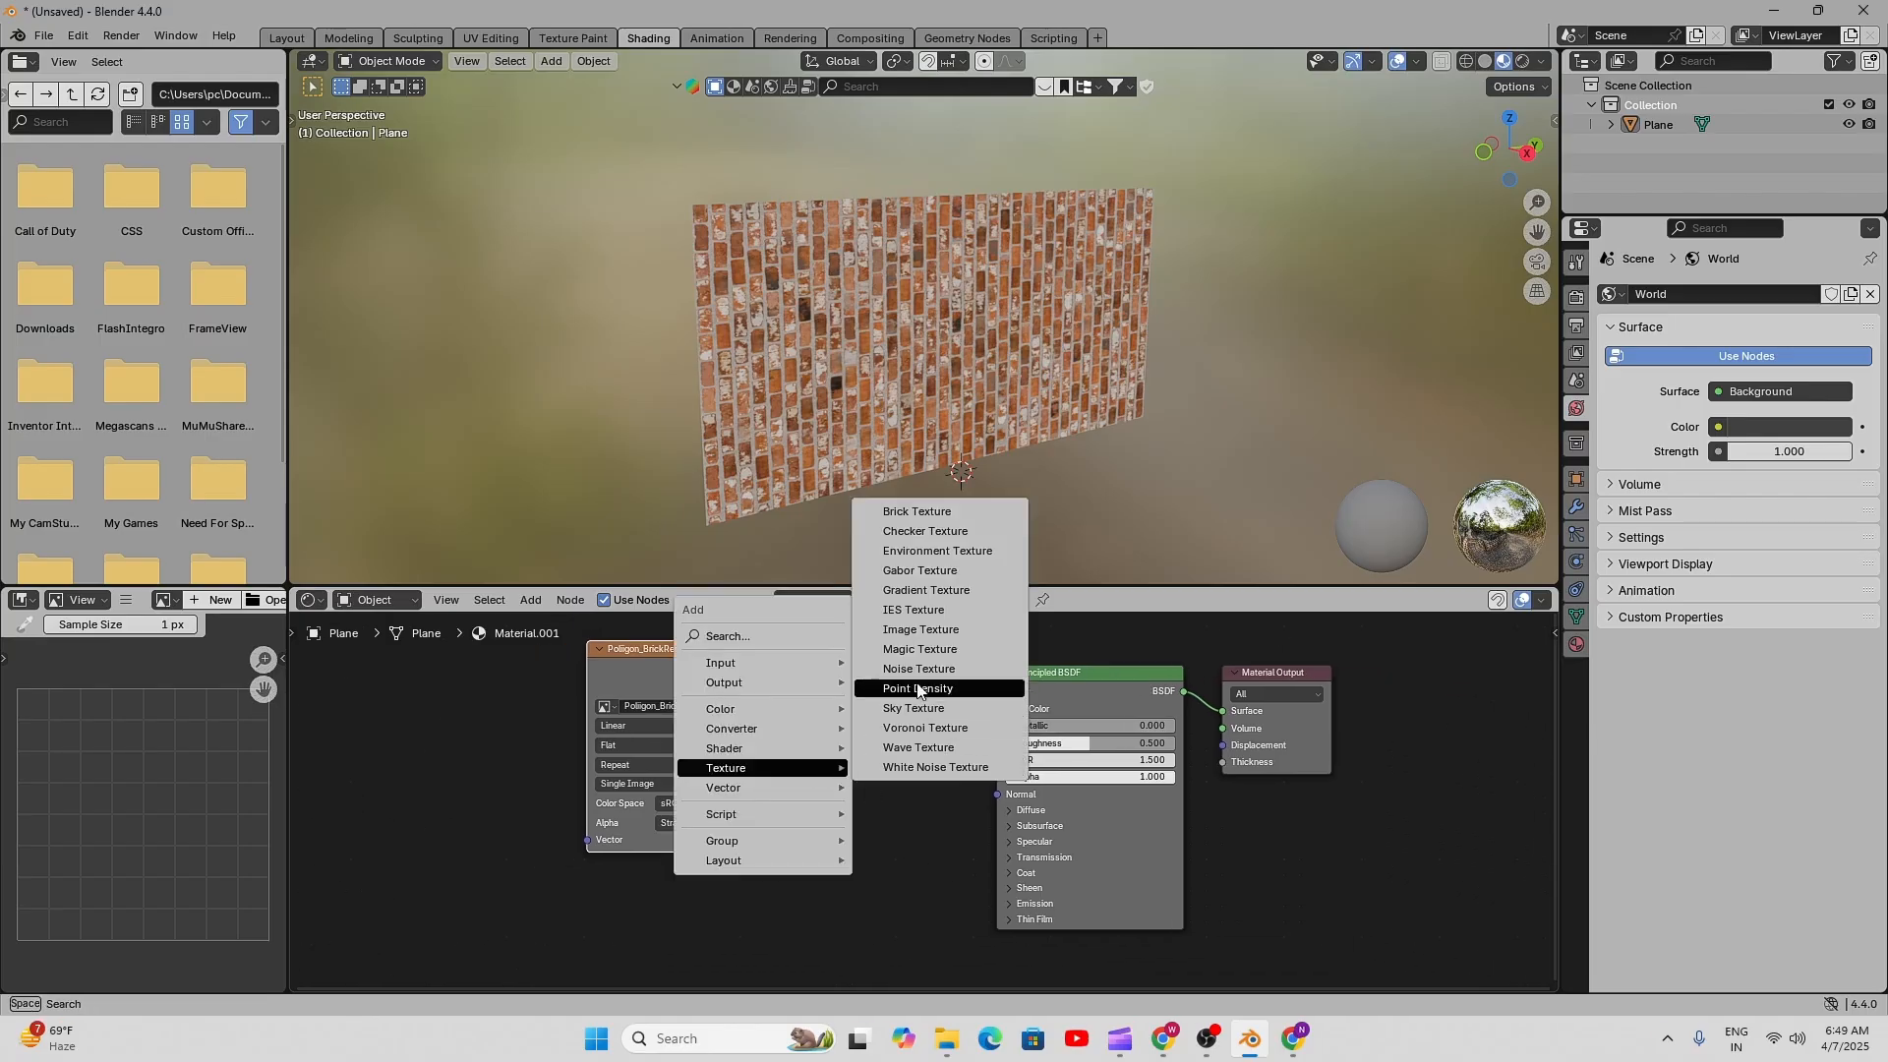
click(916, 639)
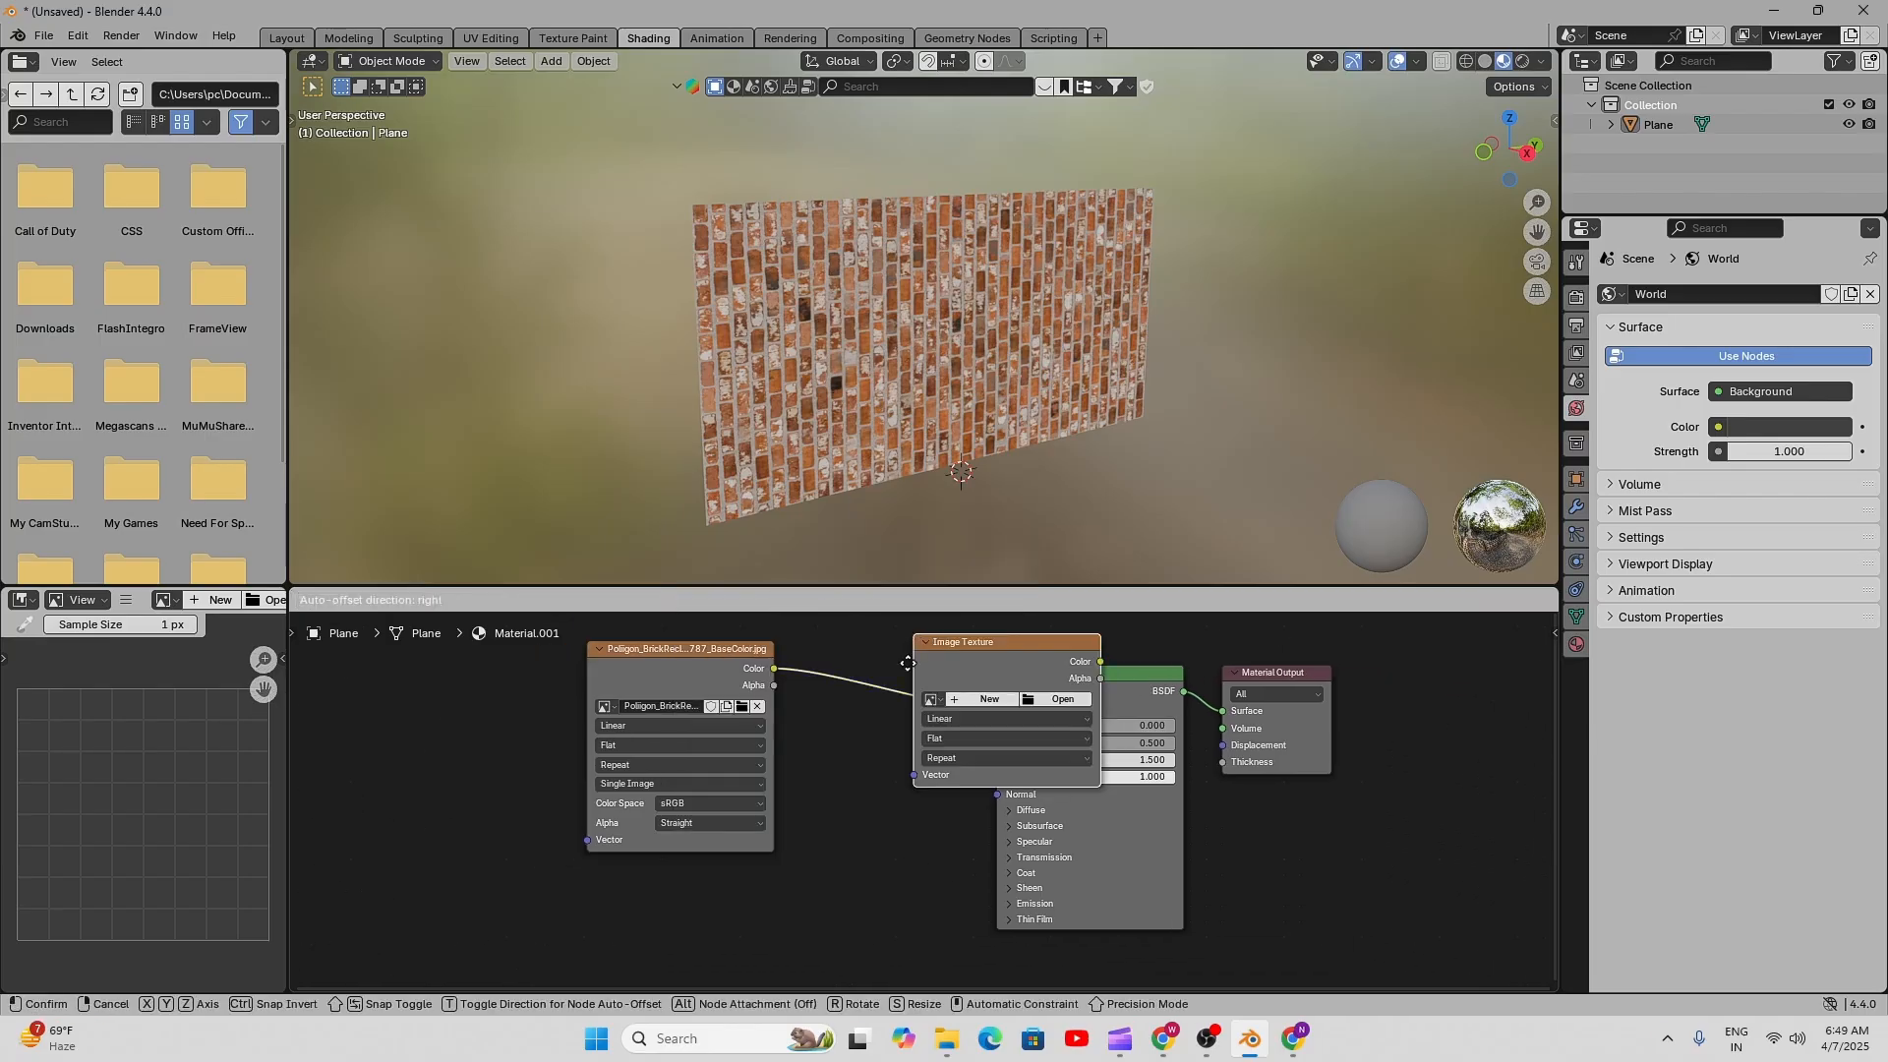
click(706, 842)
middle_drag(706, 841, 669, 755)
scroll(669, 755, down, 2)
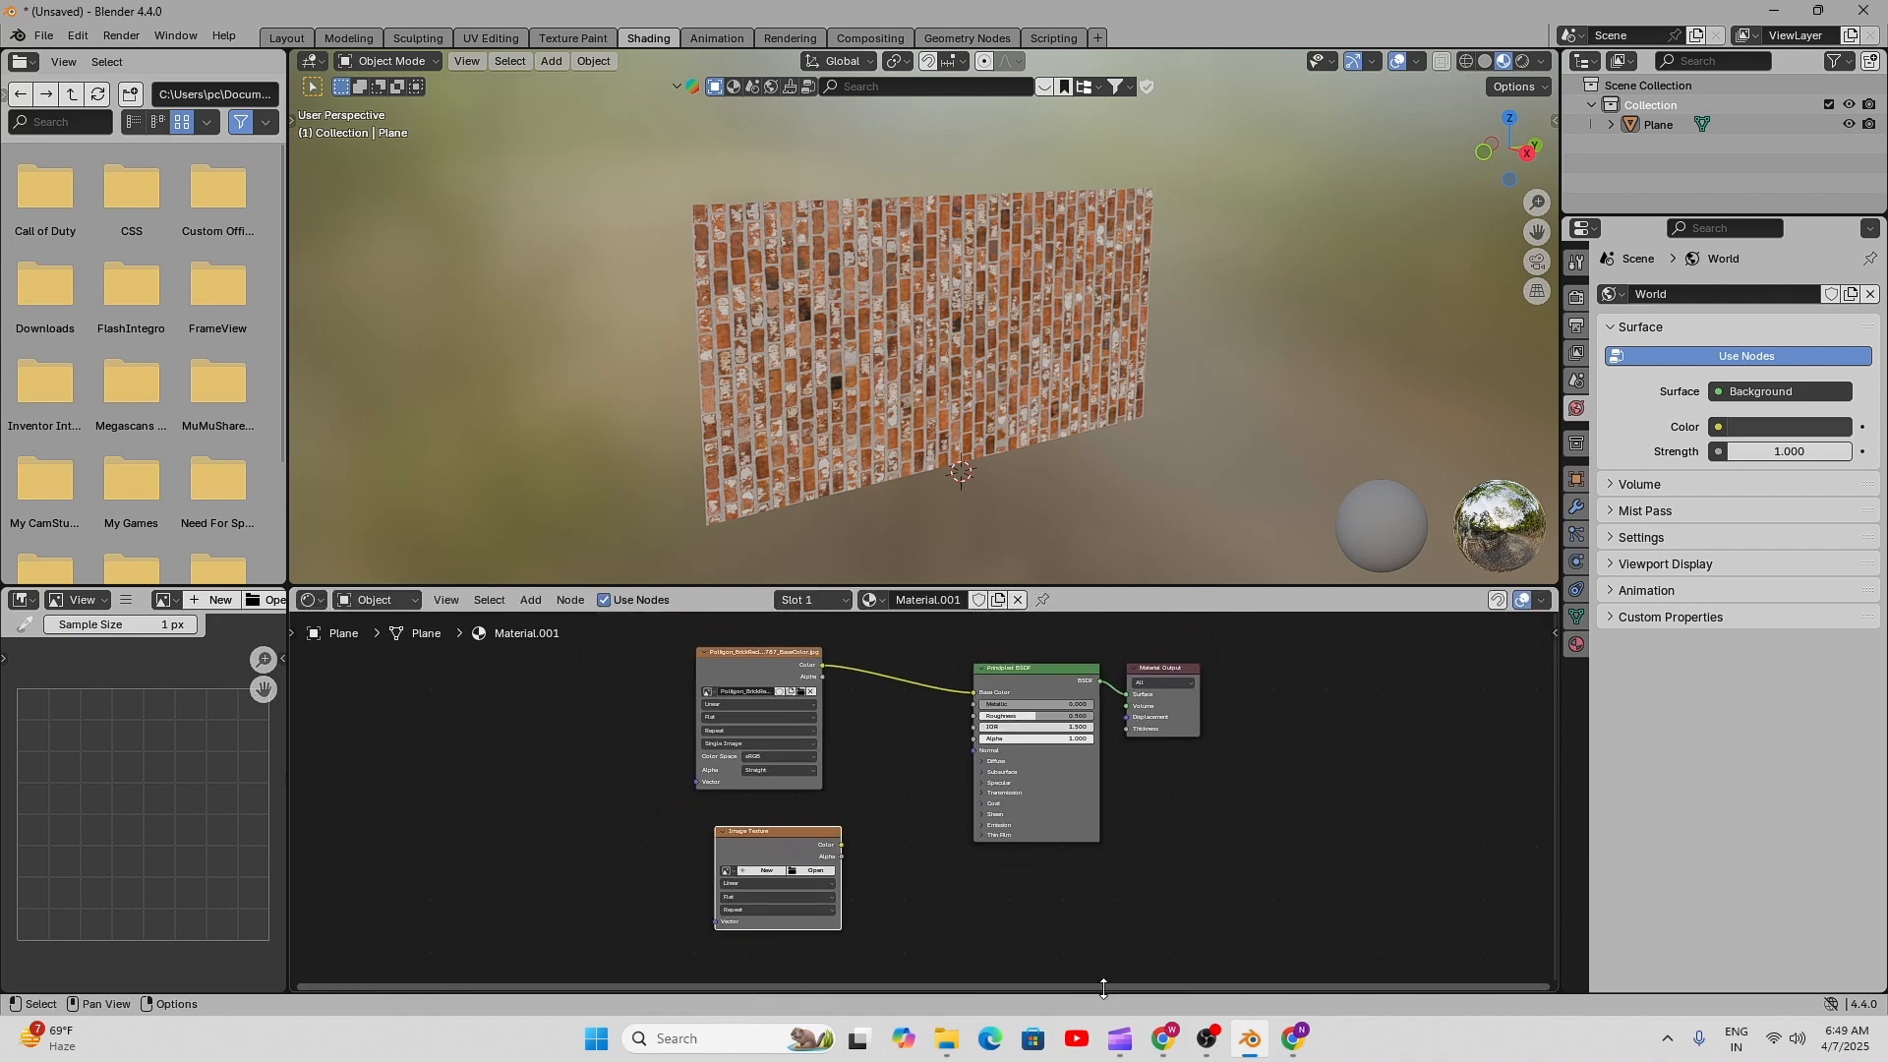
- Bring the Poliigon_BrickReclaimedRunning_7787_Roughness image from File Explorer's 2K folder into the shader node editor as its own image node
click(950, 1039)
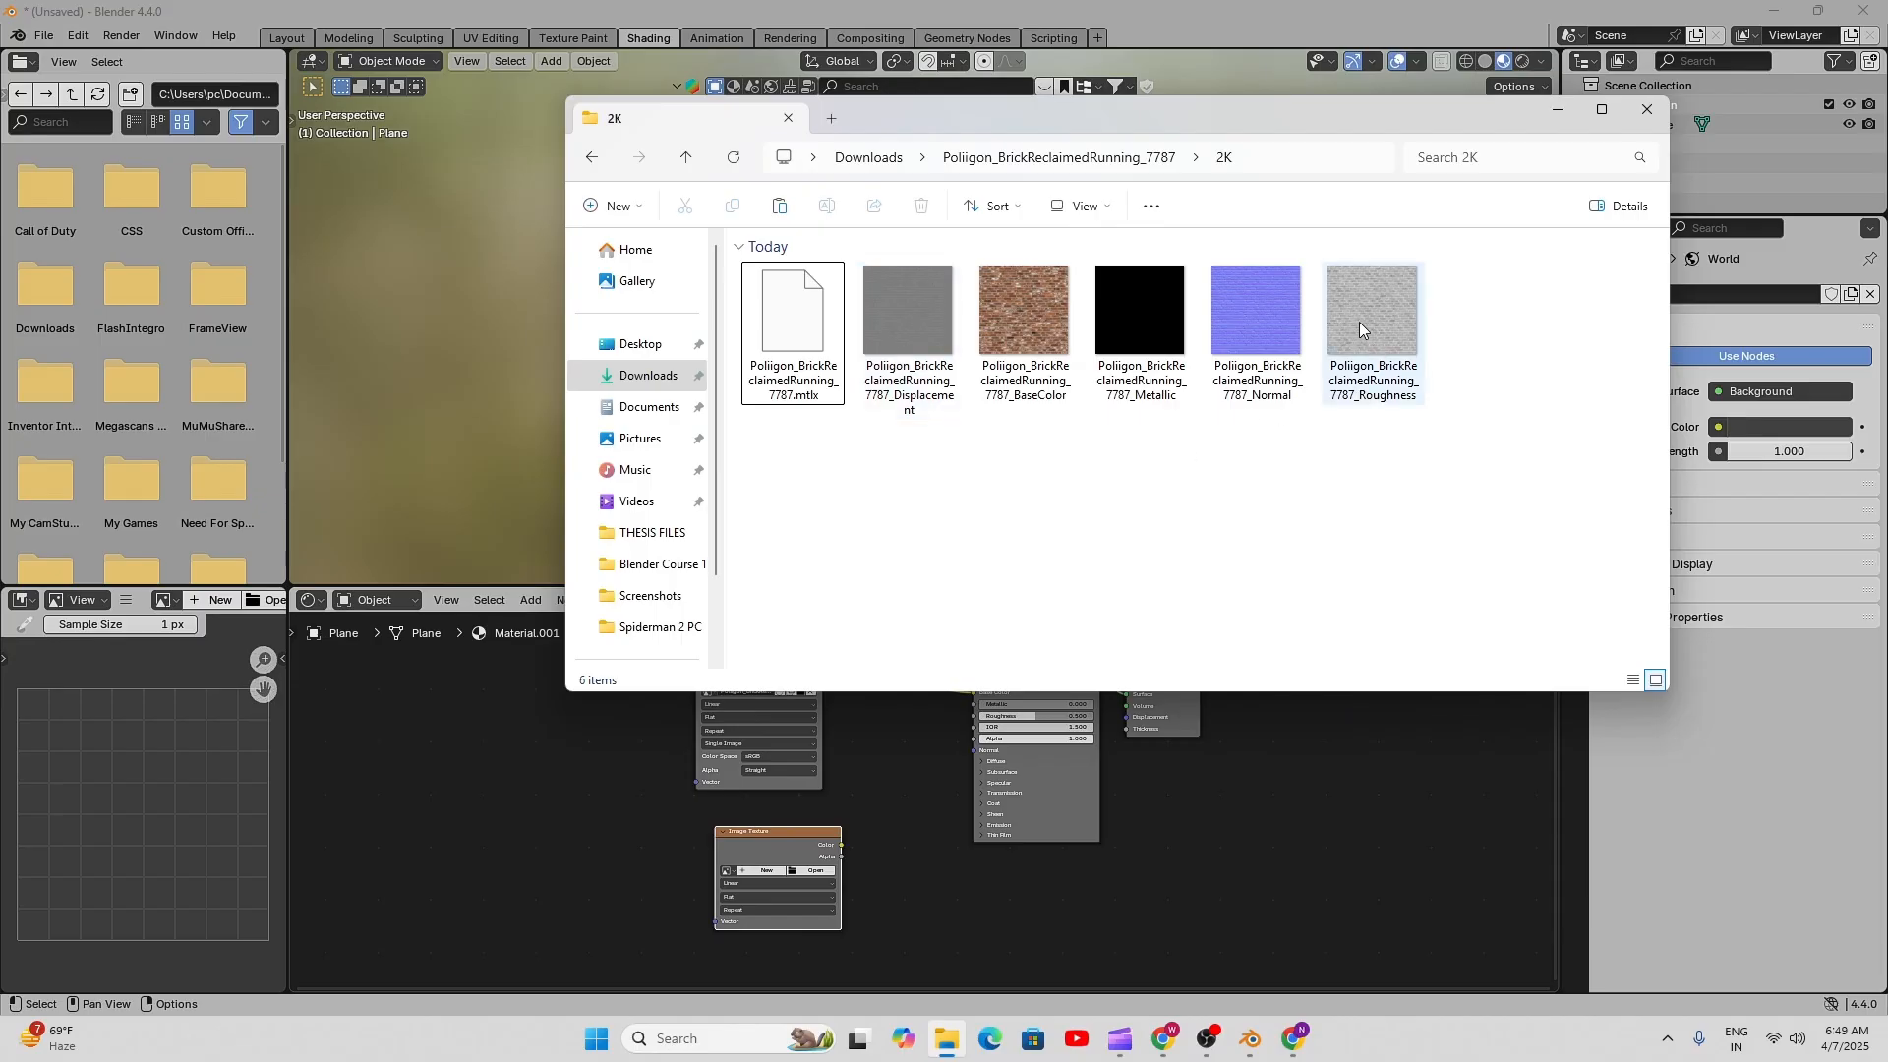
drag(1361, 328, 855, 780)
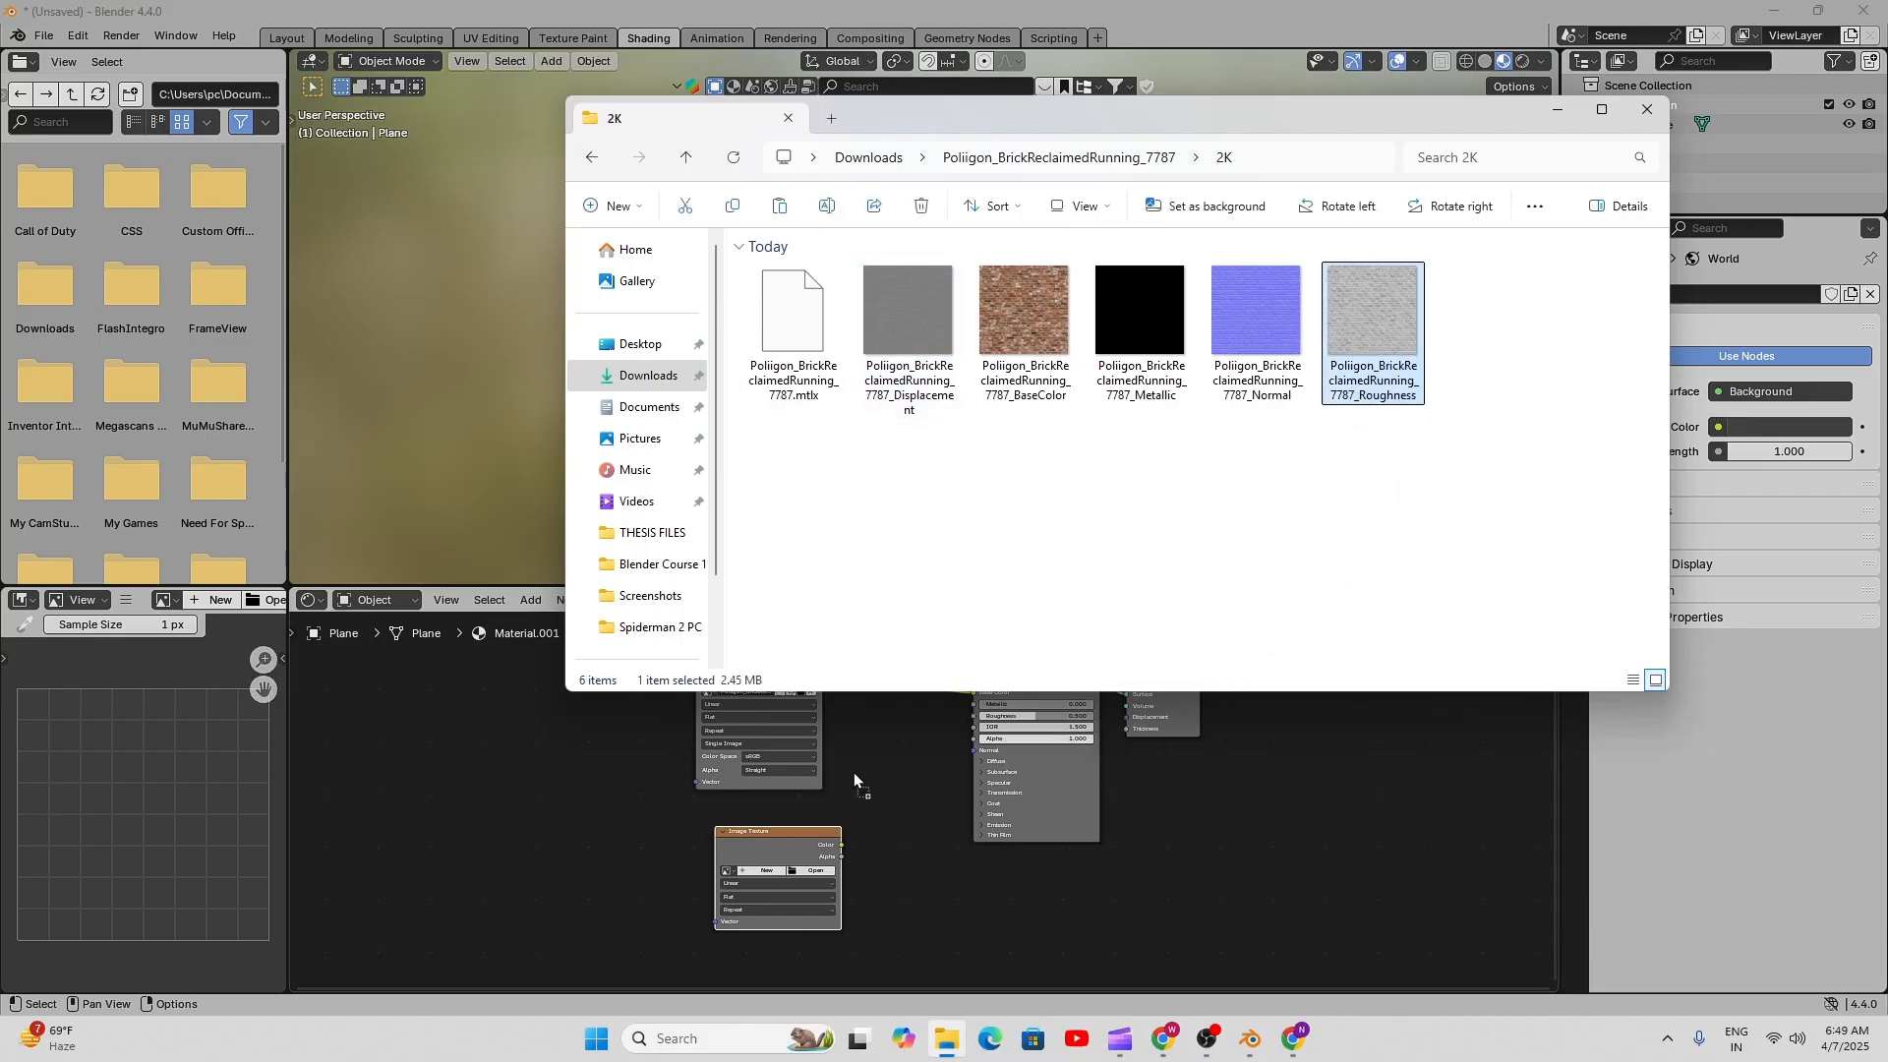
drag(570, 806, 570, 808)
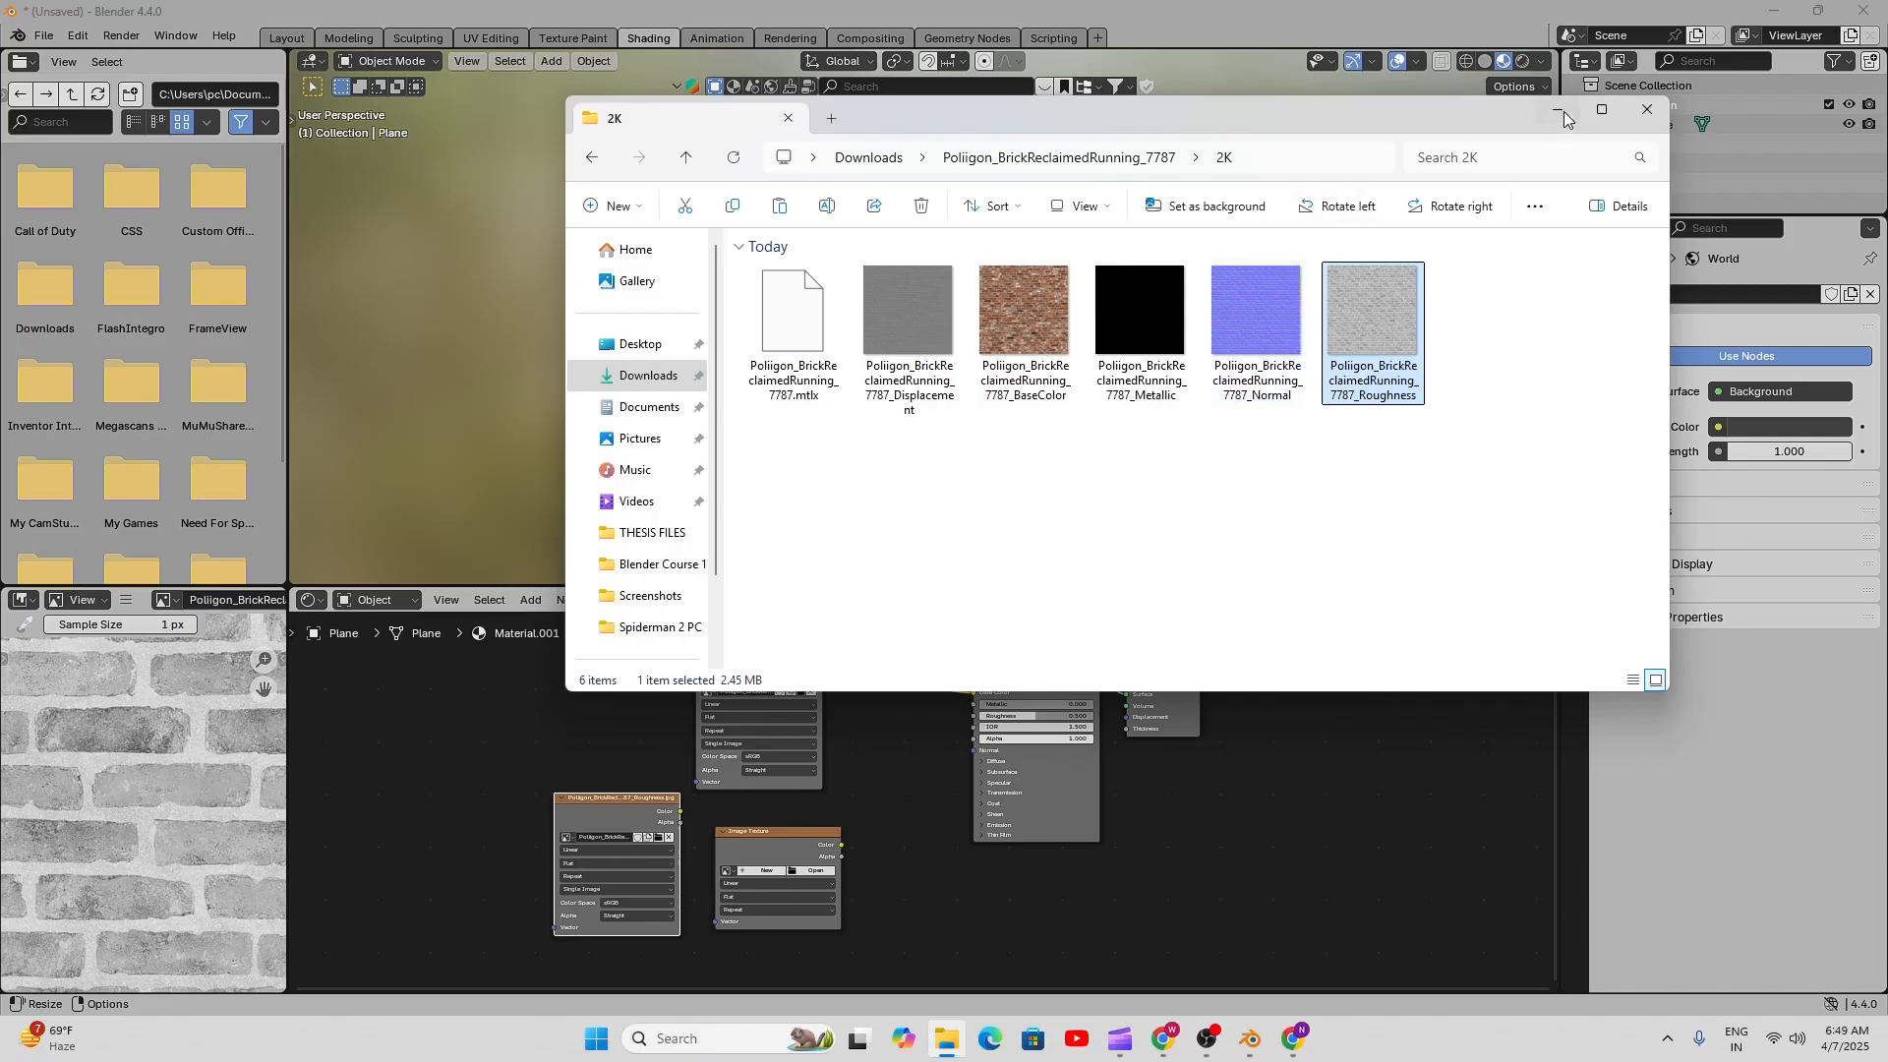
click(1561, 114)
- Delete the empty Image Texture node beside the roughness image node
scroll(645, 852, up, 4)
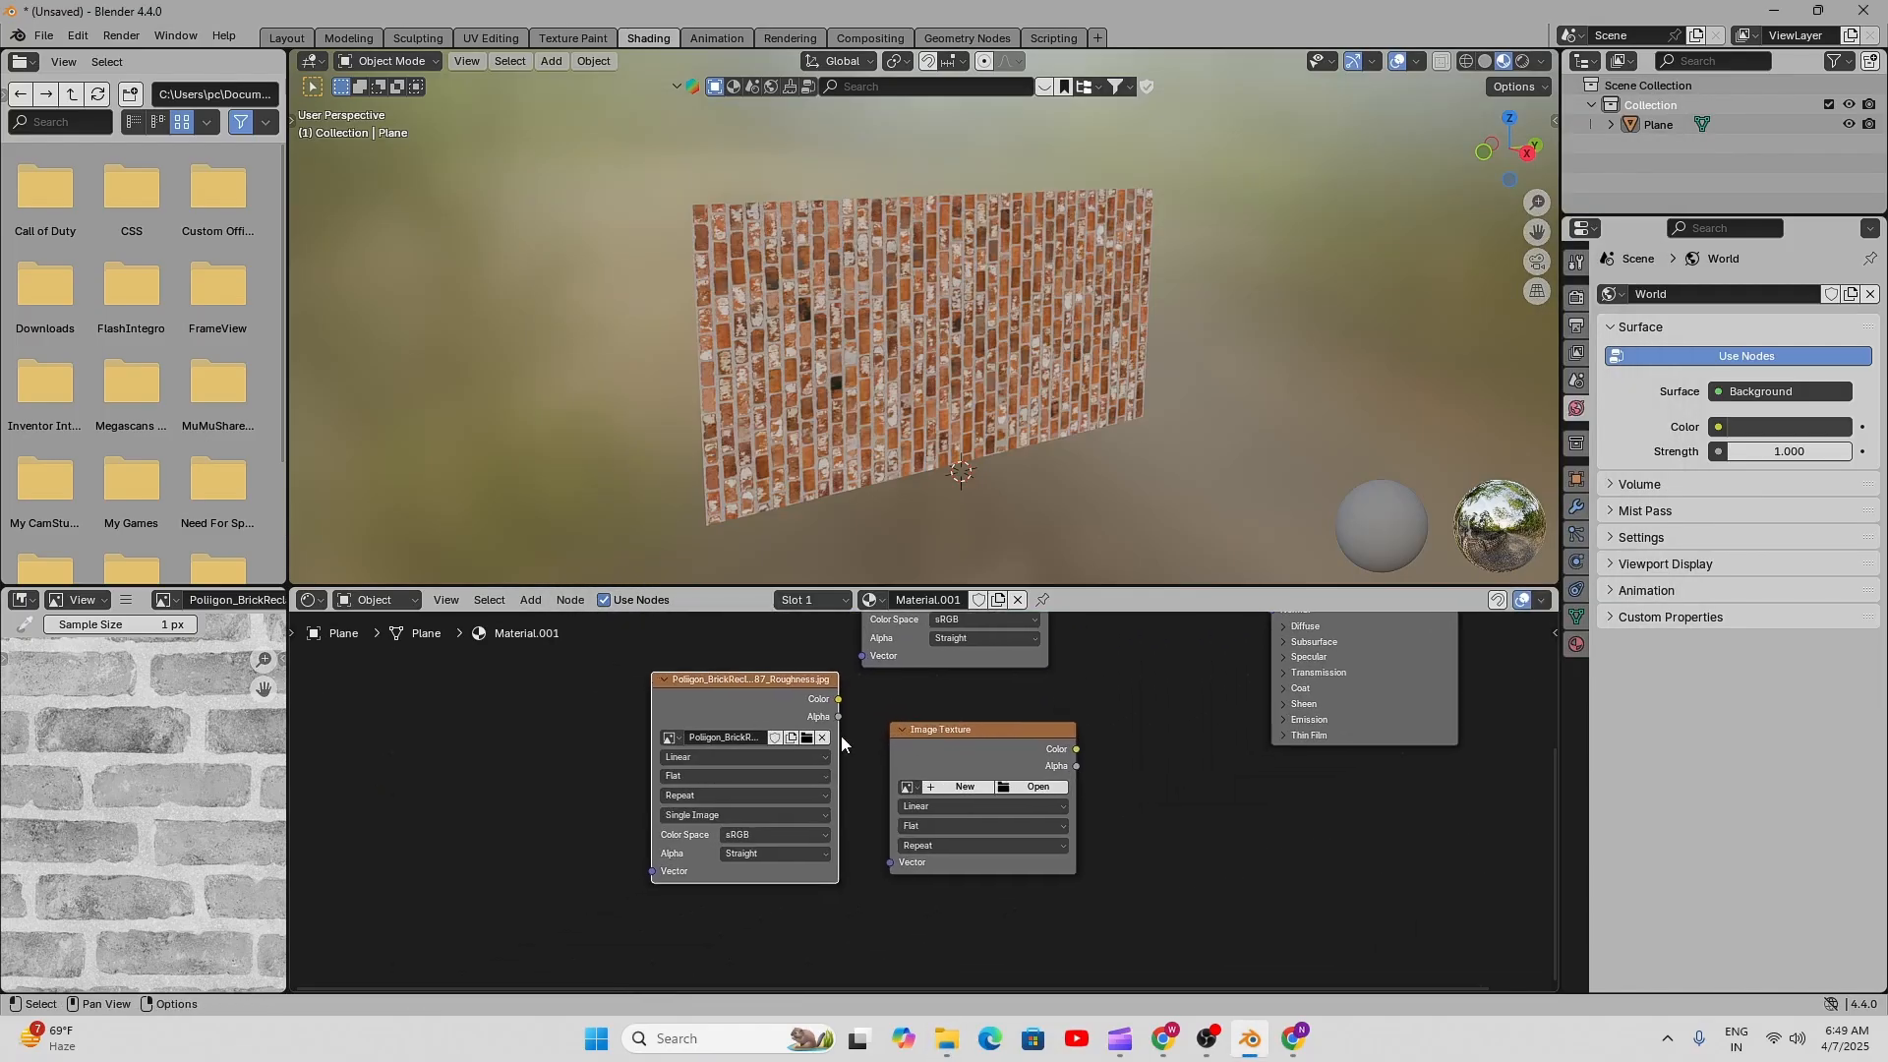
middle_drag(1015, 716, 918, 806)
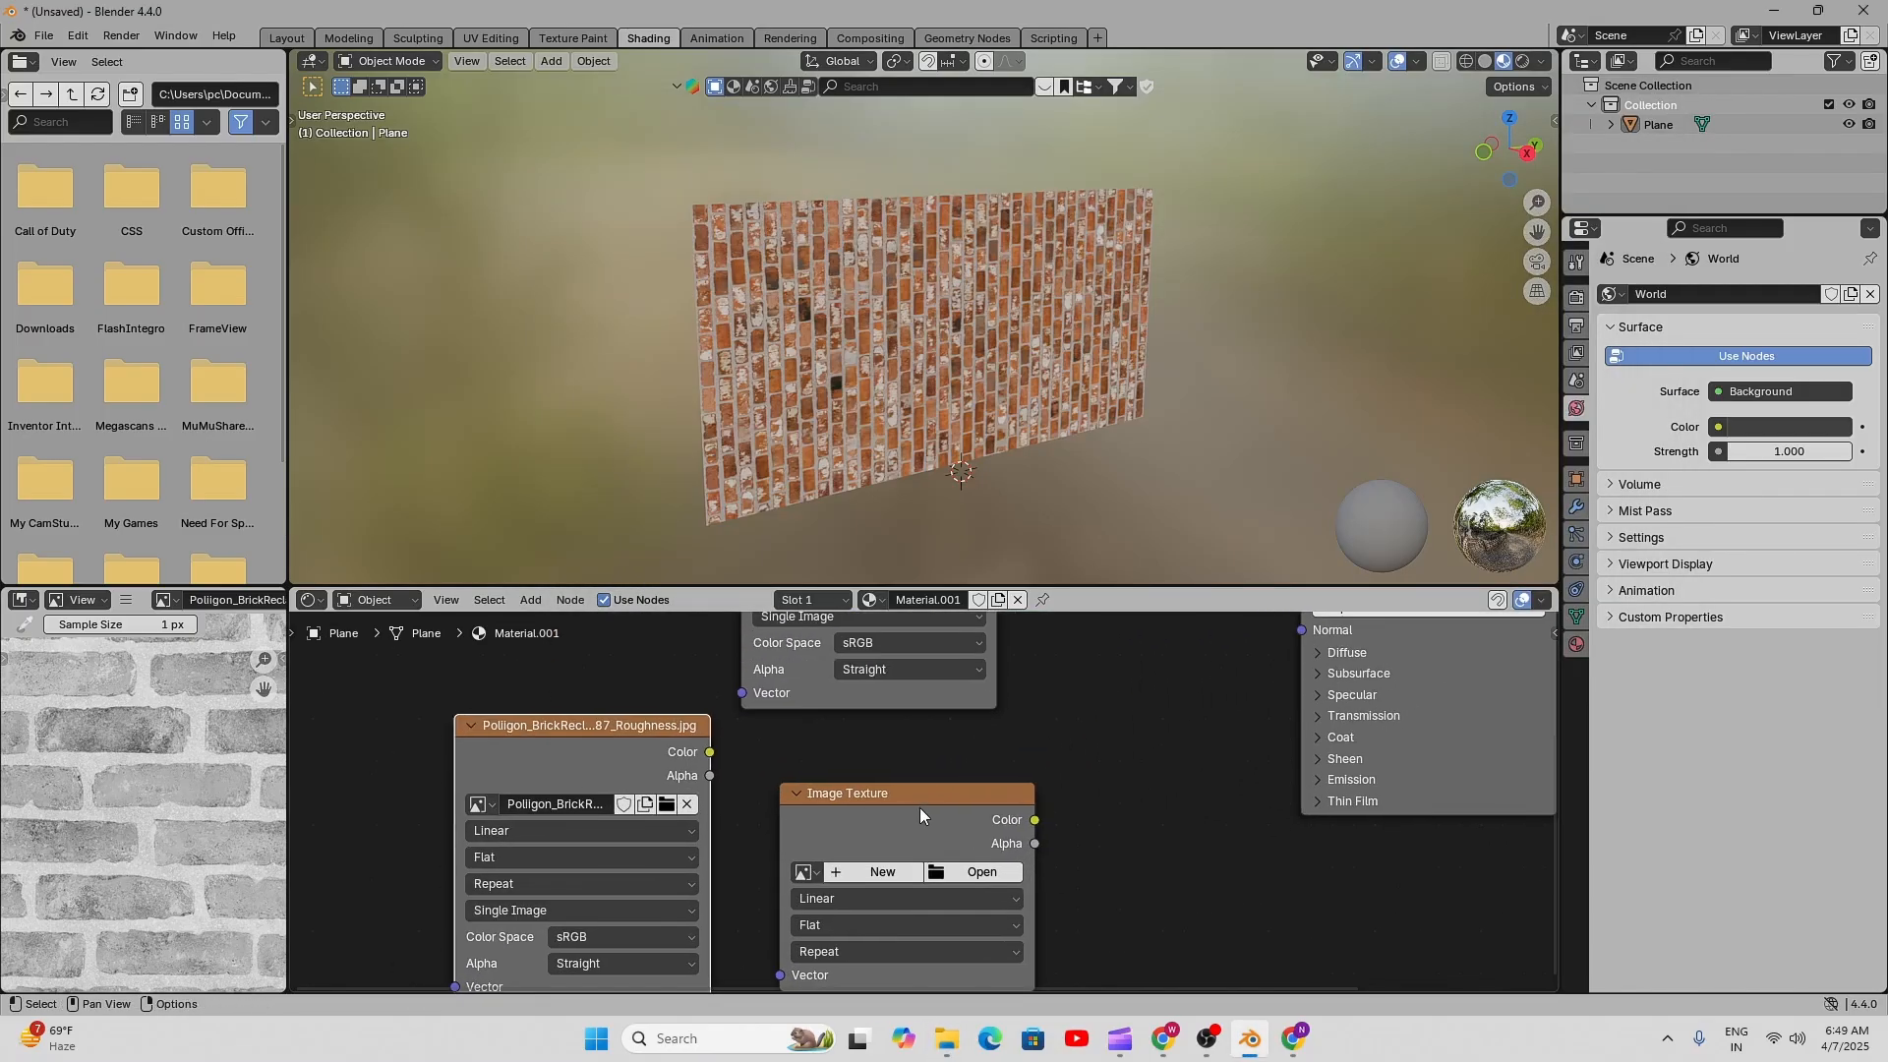
key(x)
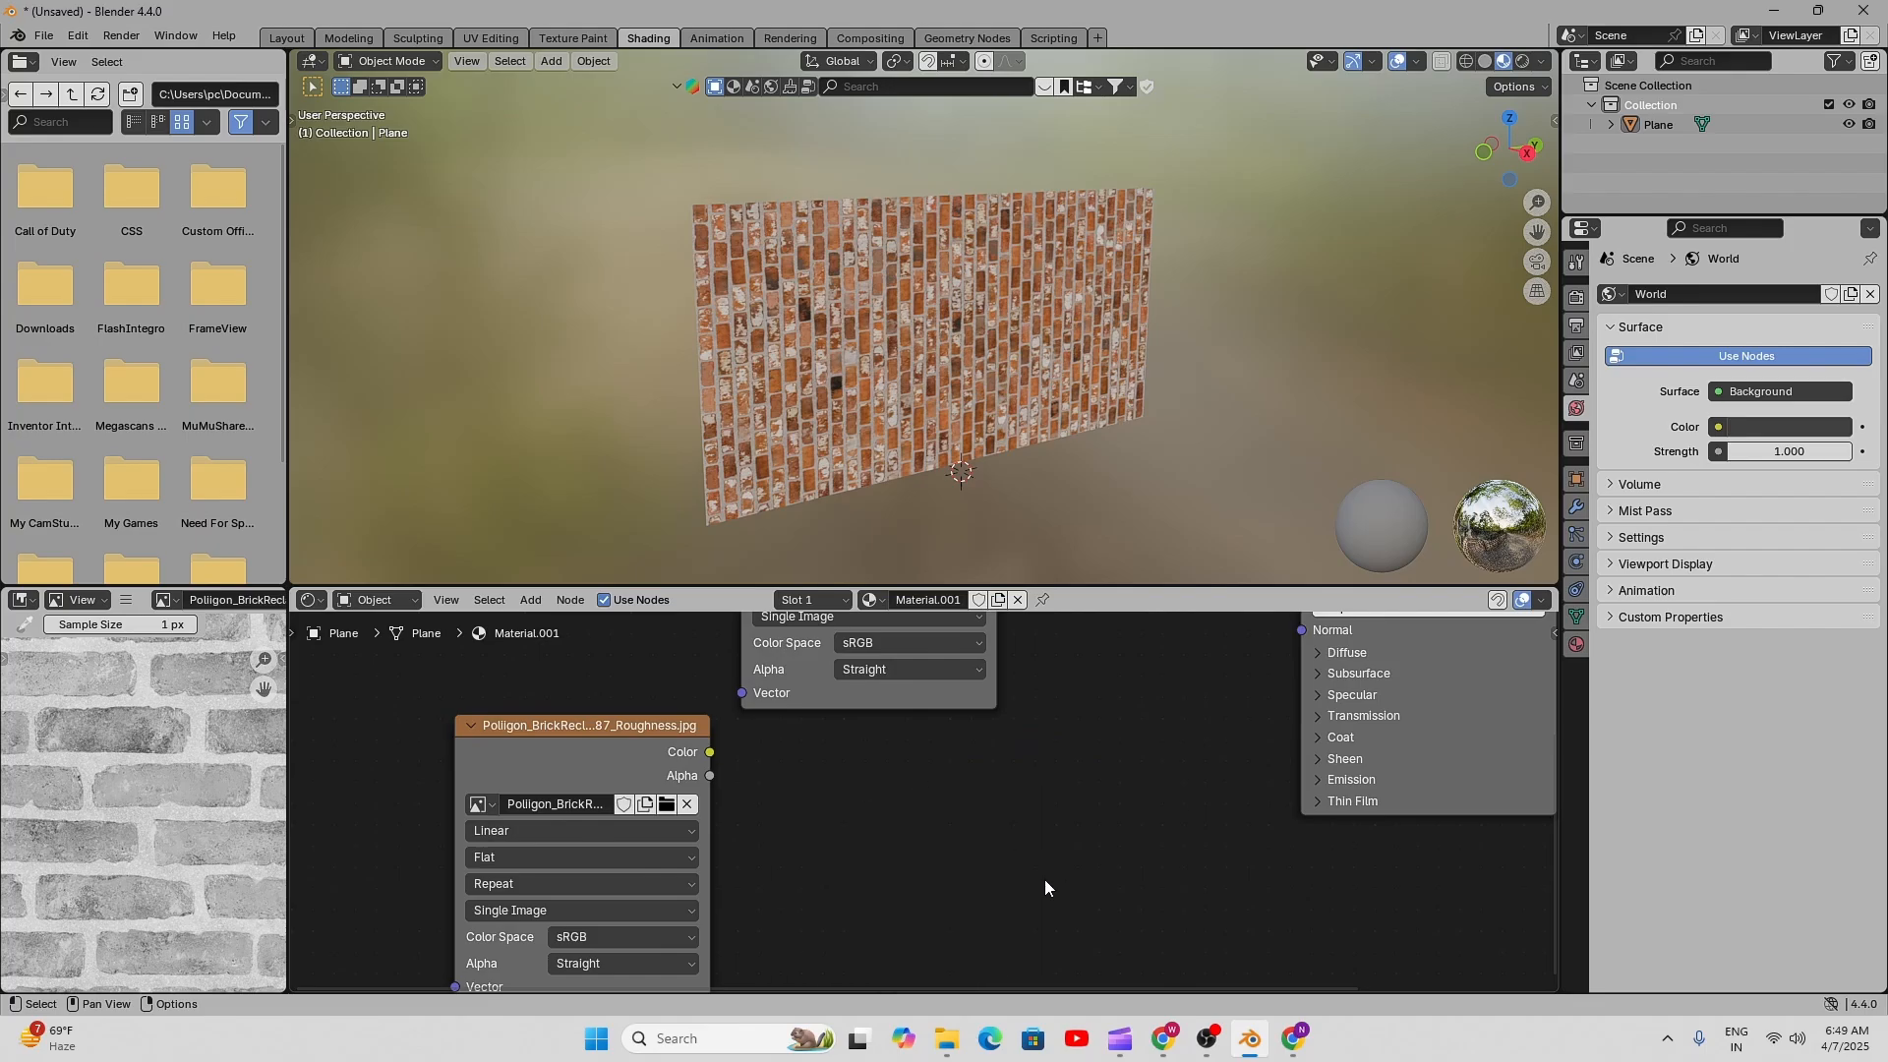
- Place the roughness image node directly below the base color image node
scroll(694, 792, down, 4)
middle_drag(695, 792, 590, 791)
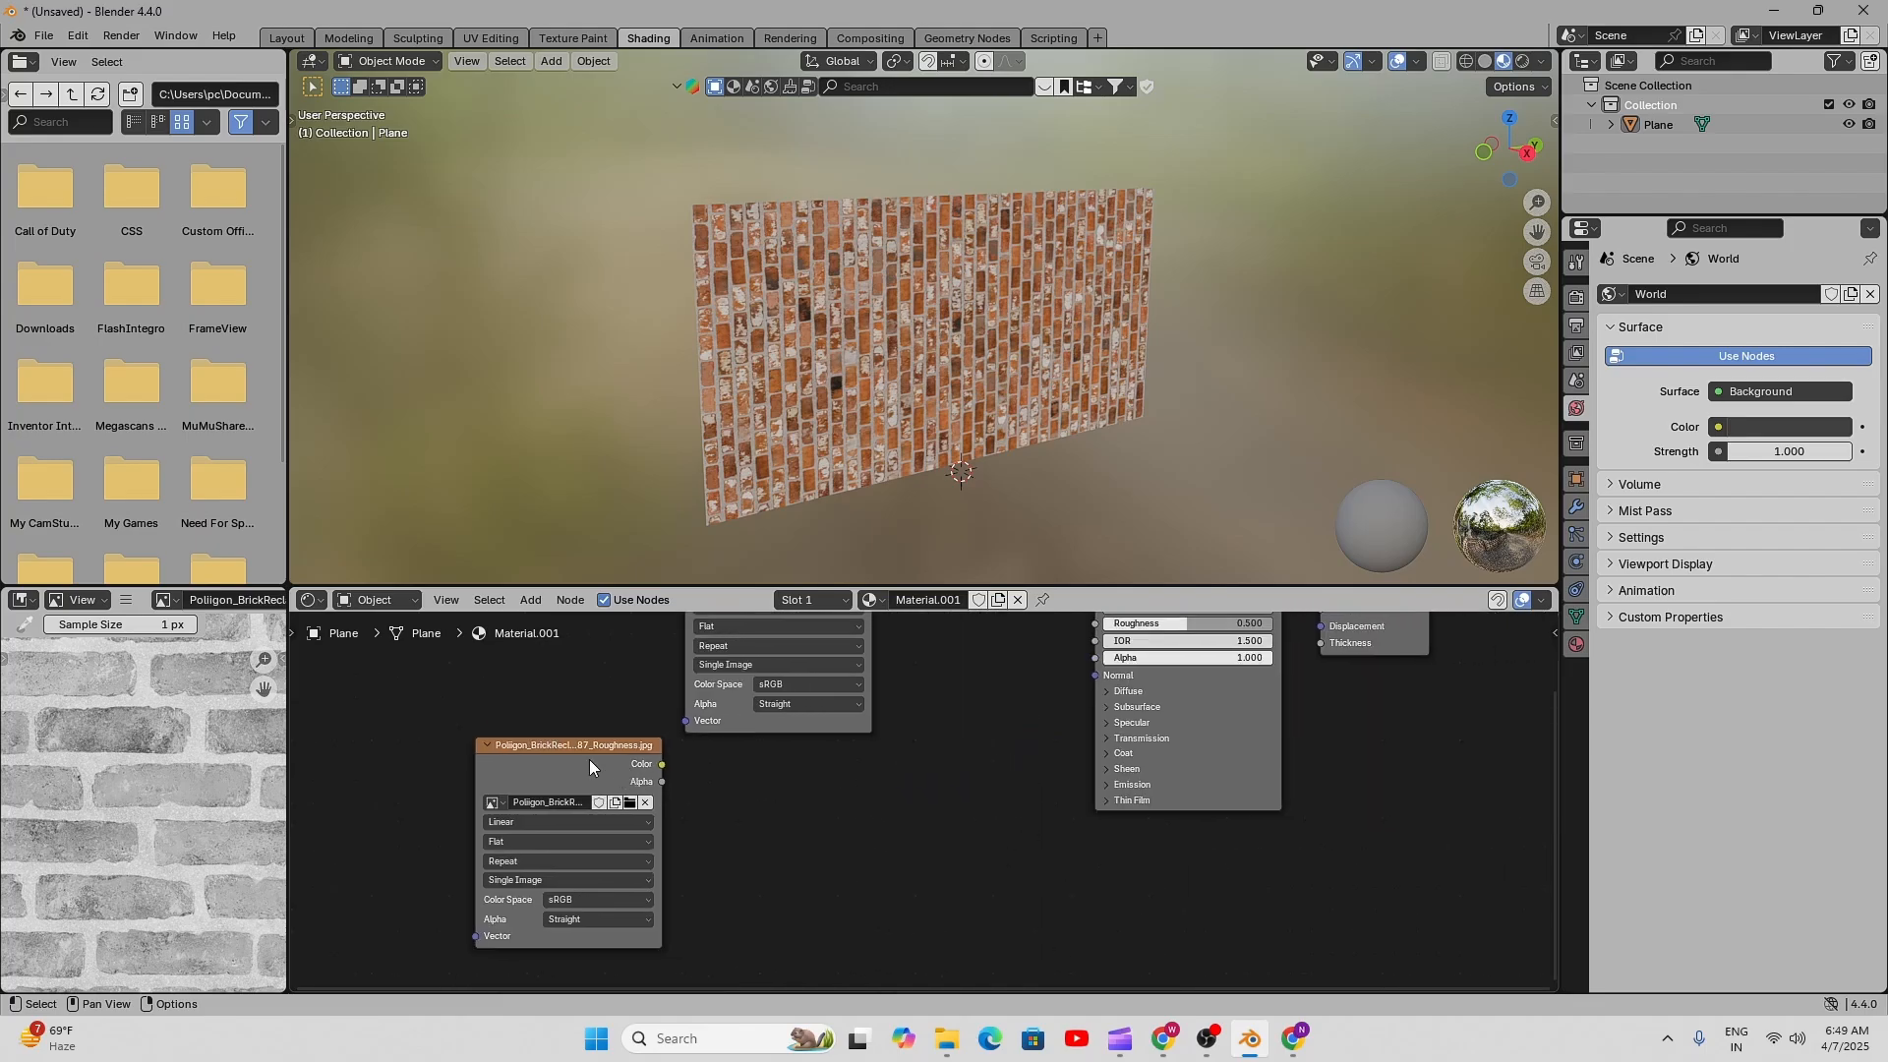
drag(588, 759, 795, 775)
scroll(905, 770, down, 2)
middle_drag(915, 771, 798, 844)
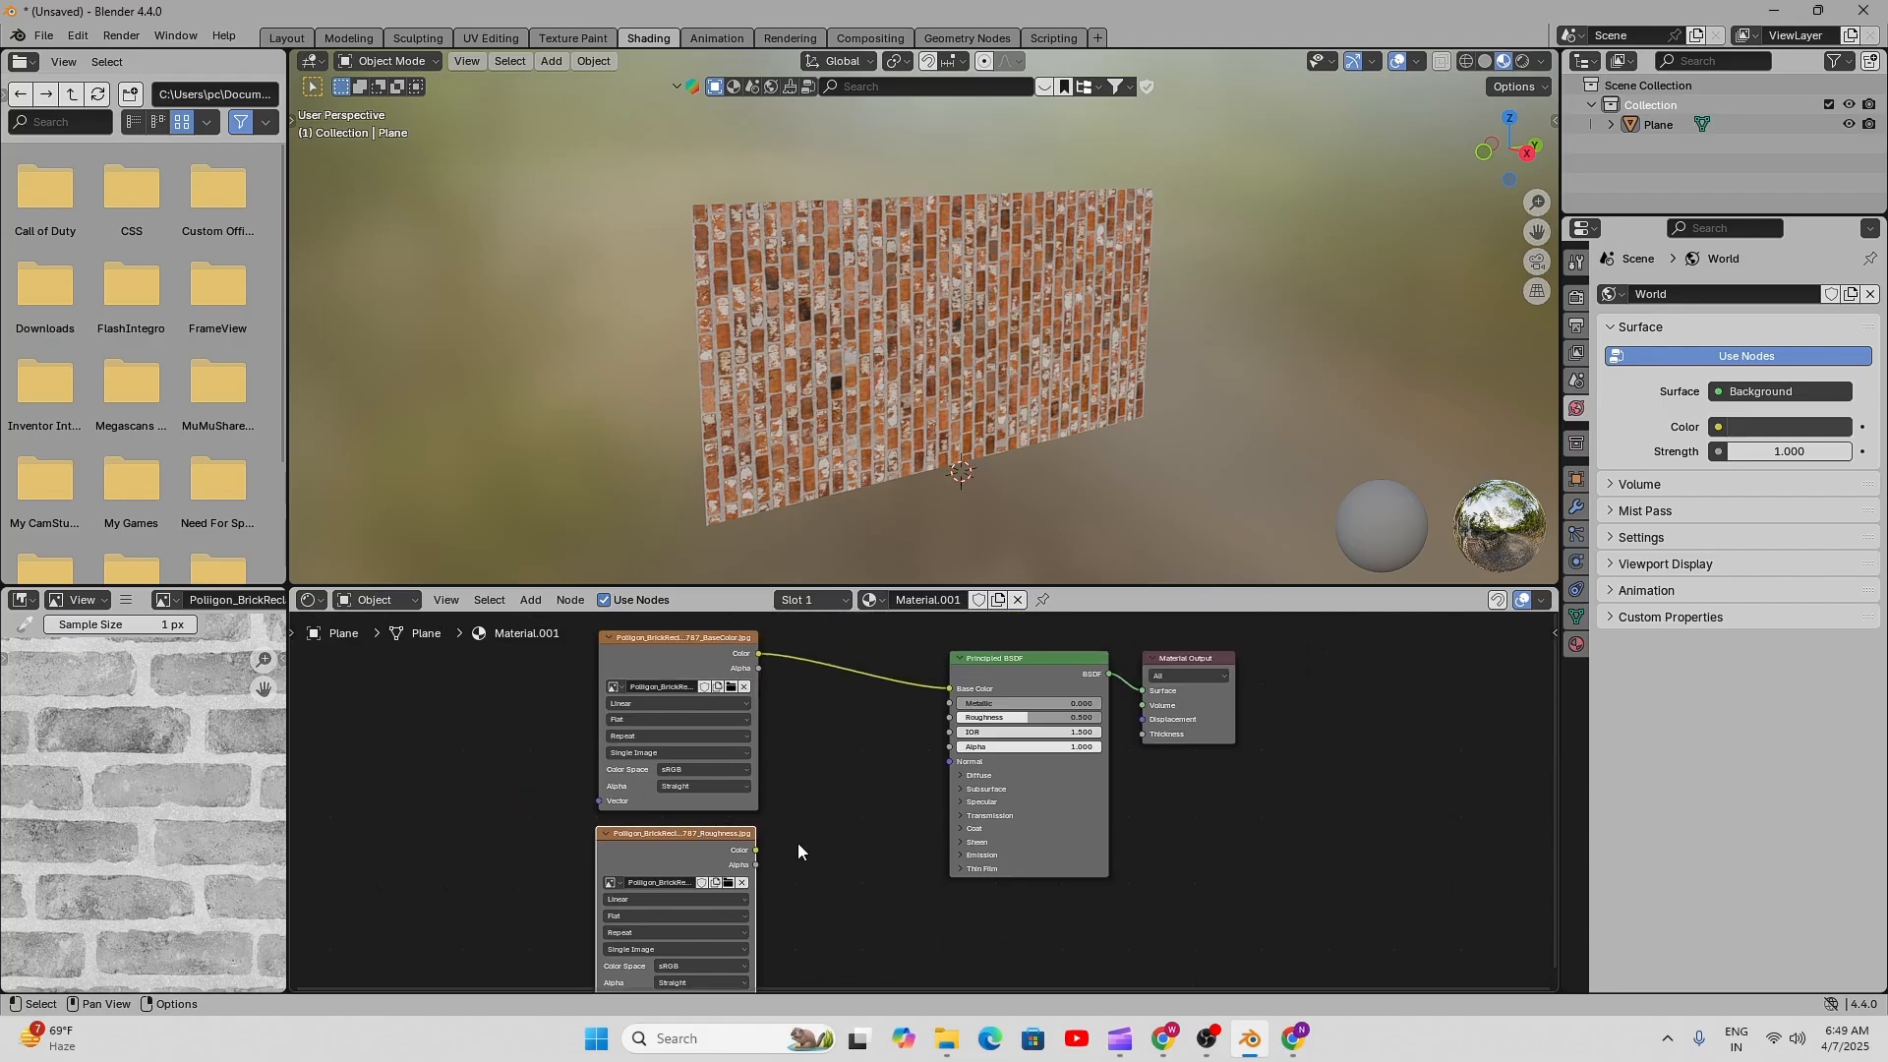
- Connect the roughness image node's Color output to the Principled BSDF's Roughness input
scroll(730, 869, up, 2)
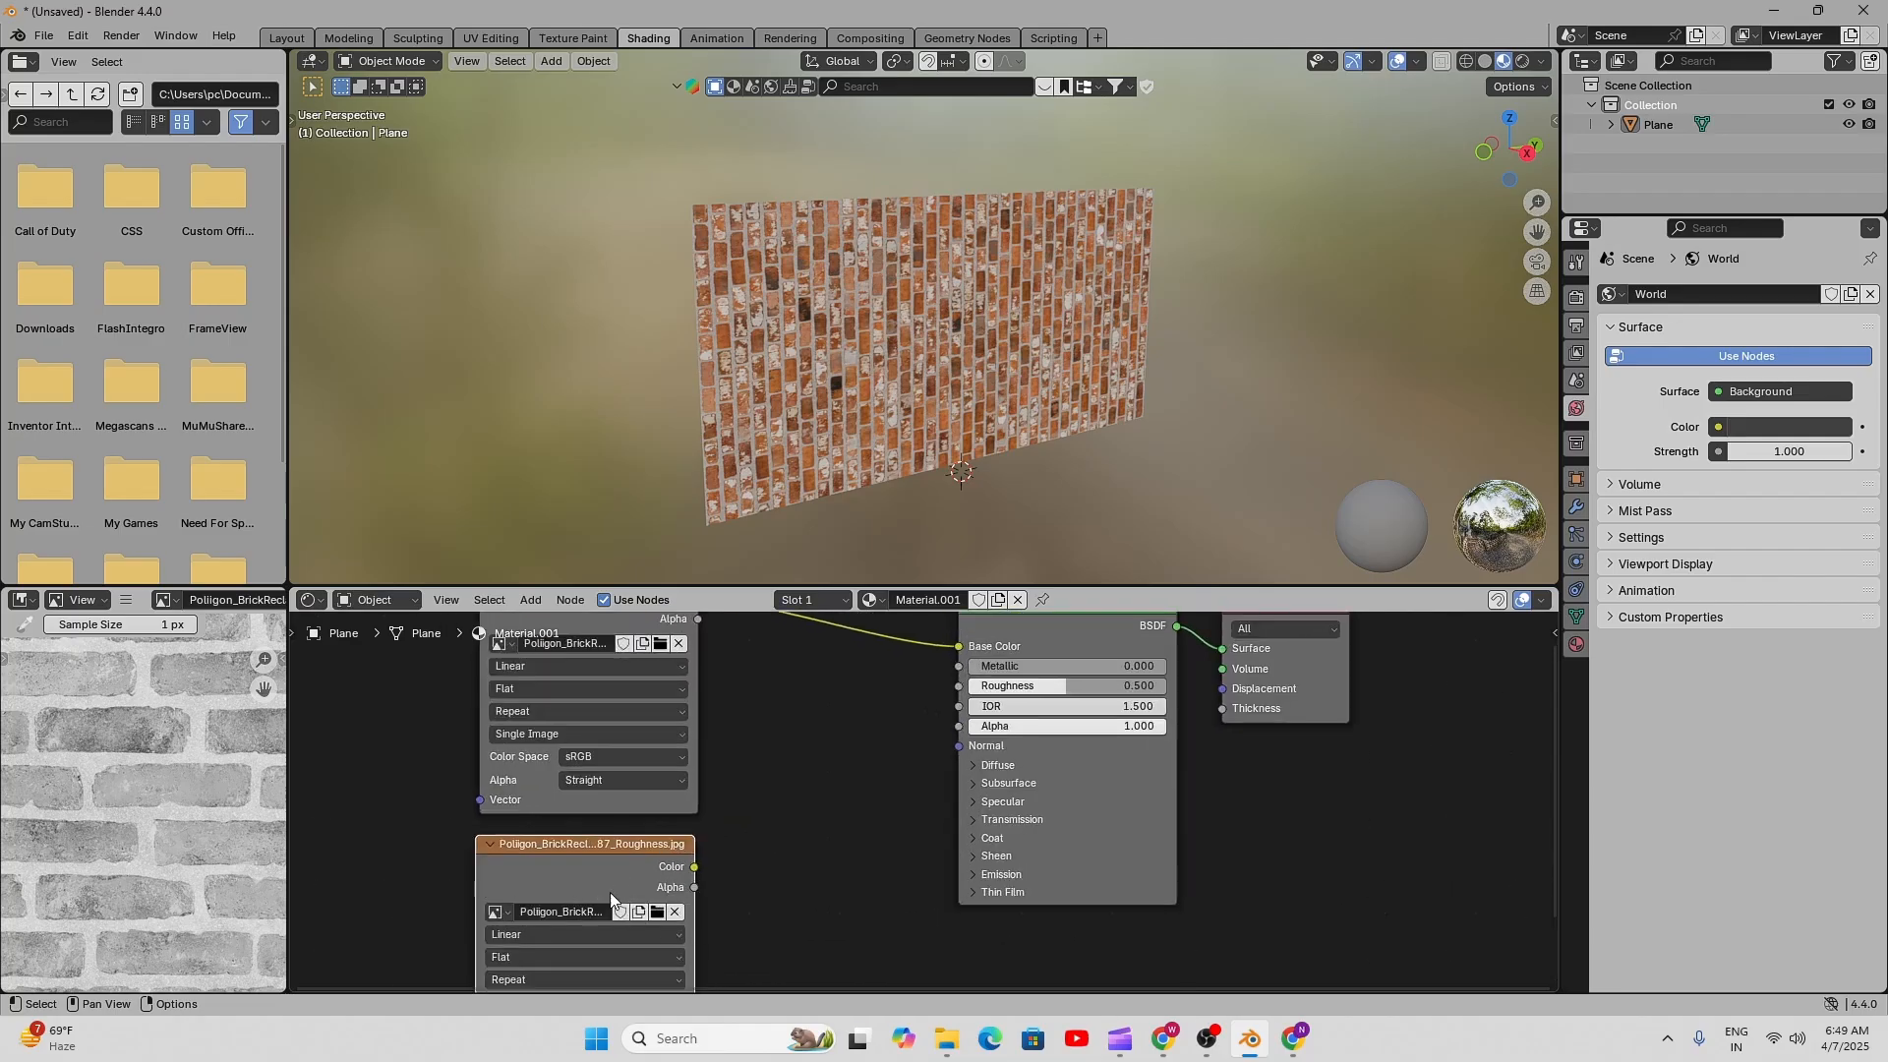
drag(695, 869, 953, 692)
scroll(910, 687, down, 1)
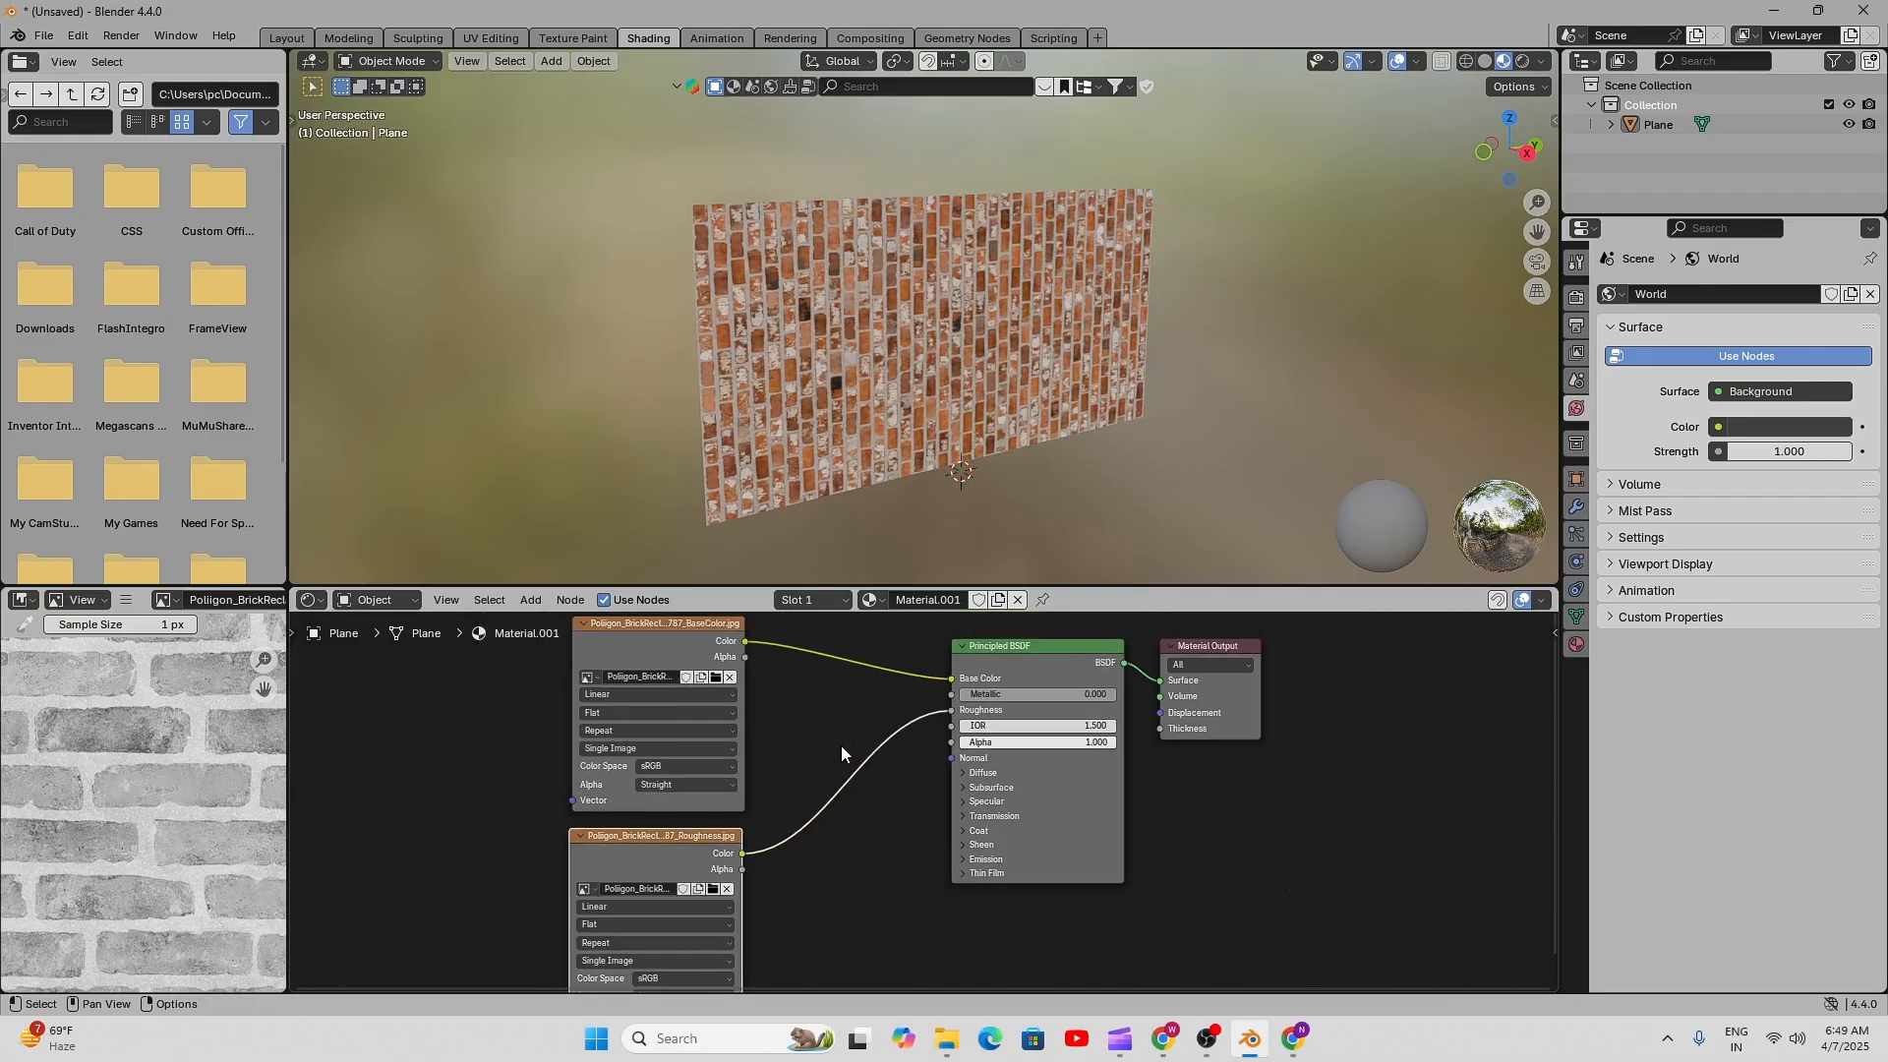
- Examine the brick surface up close at a grazing angle, along with the base color and roughness node connections
scroll(851, 346, up, 6)
middle_drag(894, 407, 976, 381)
scroll(859, 358, up, 1)
scroll(859, 358, down, 2)
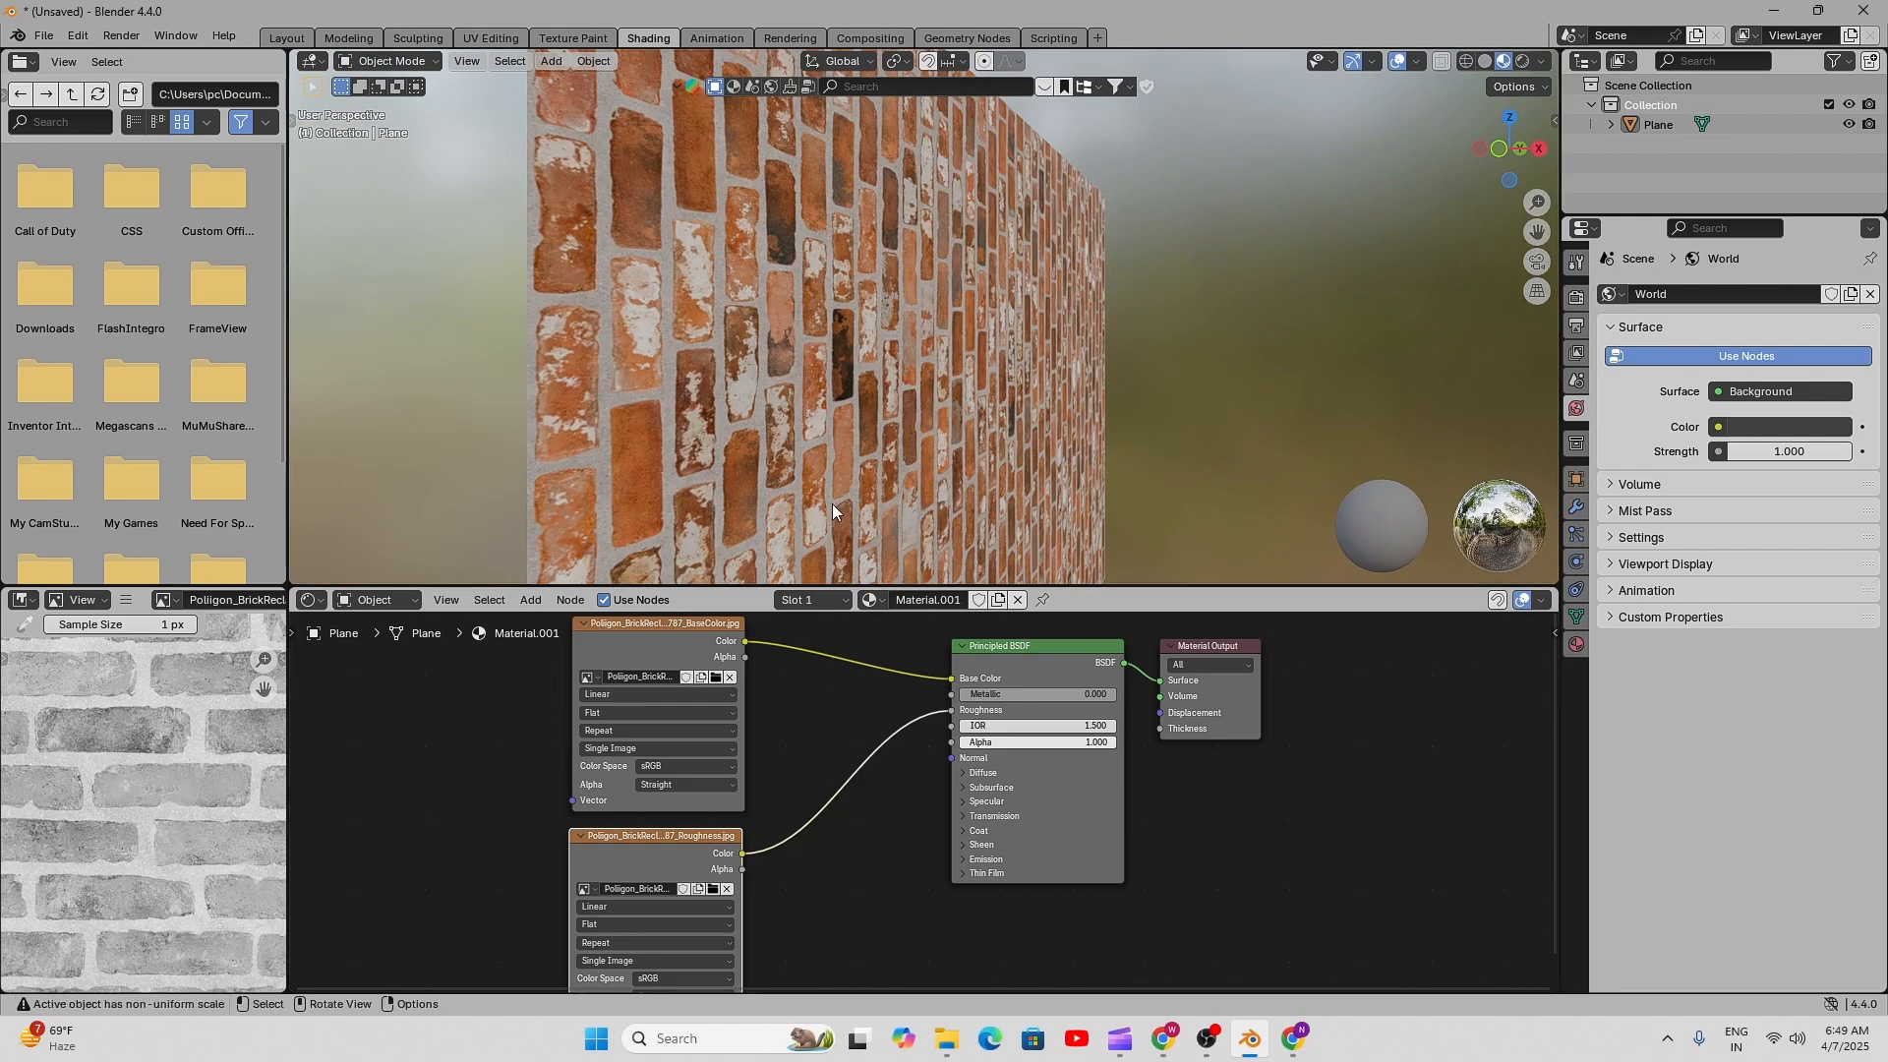
scroll(836, 437, down, 3)
scroll(784, 737, down, 2)
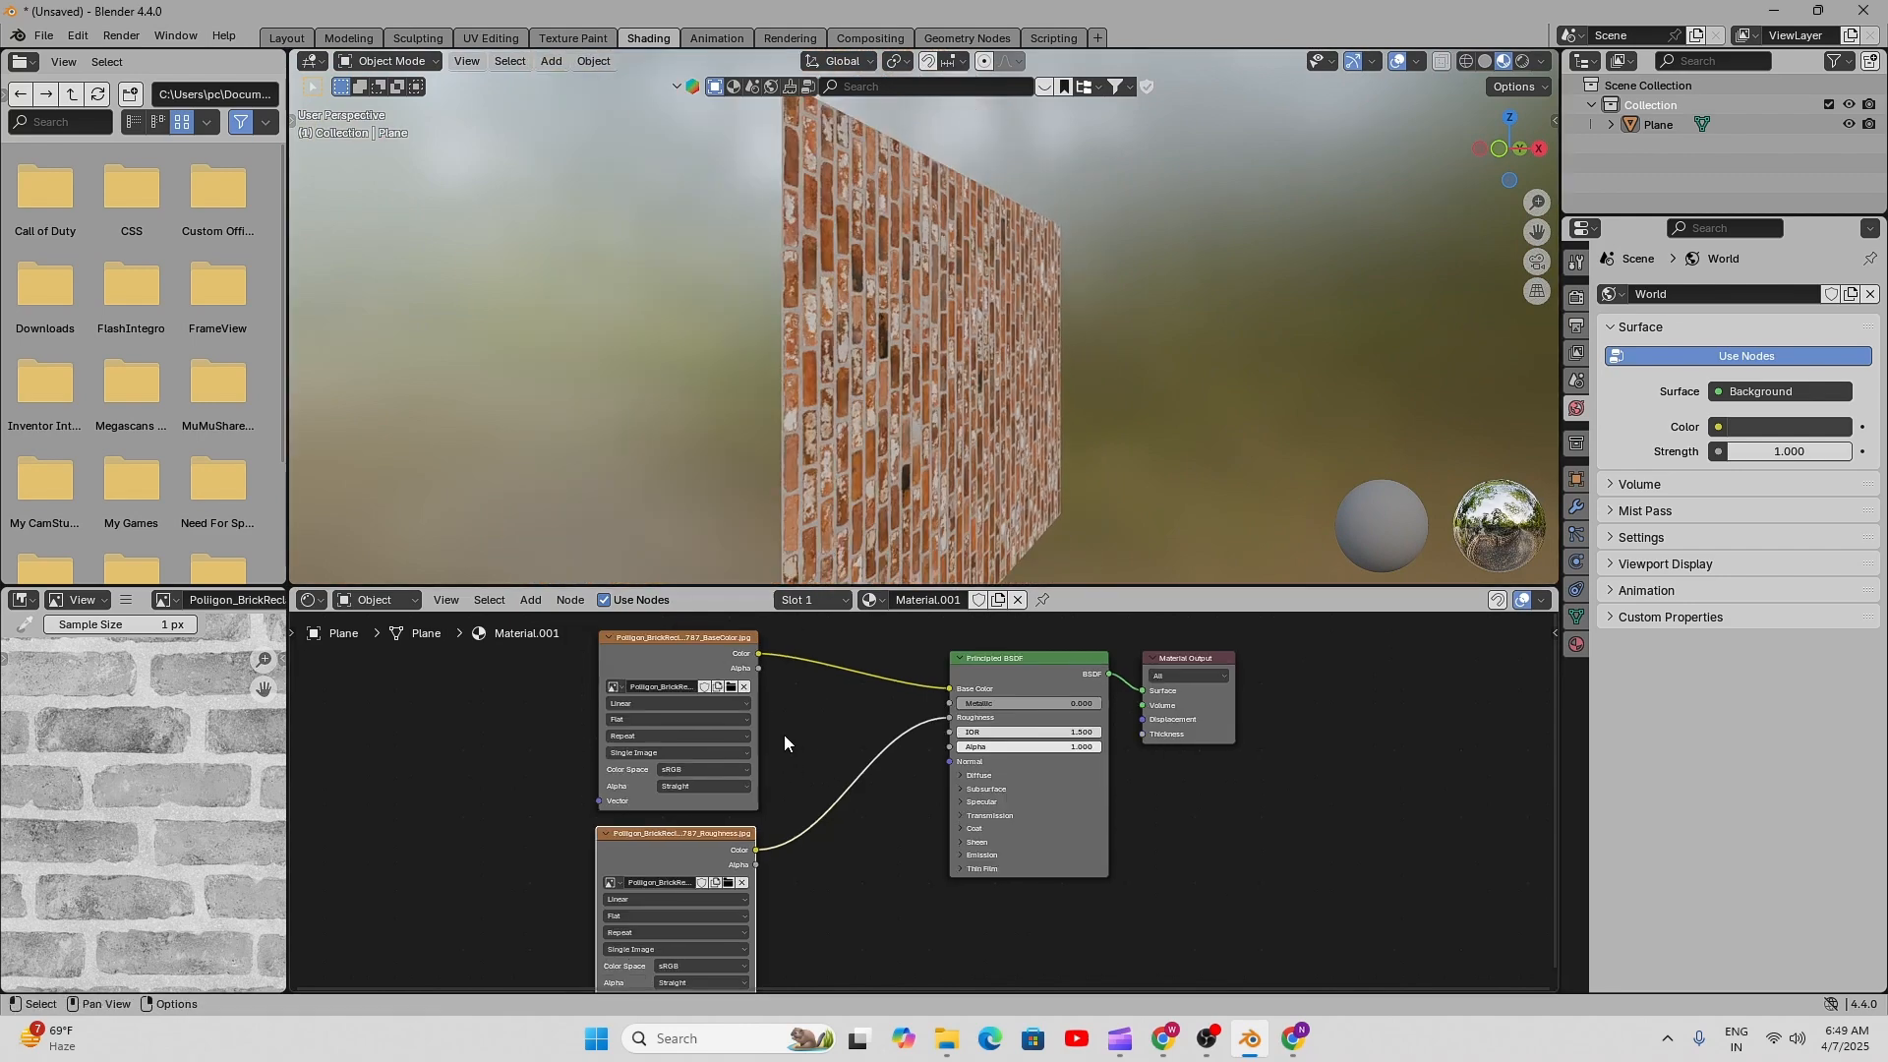
shift+scroll(804, 786, down, 4)
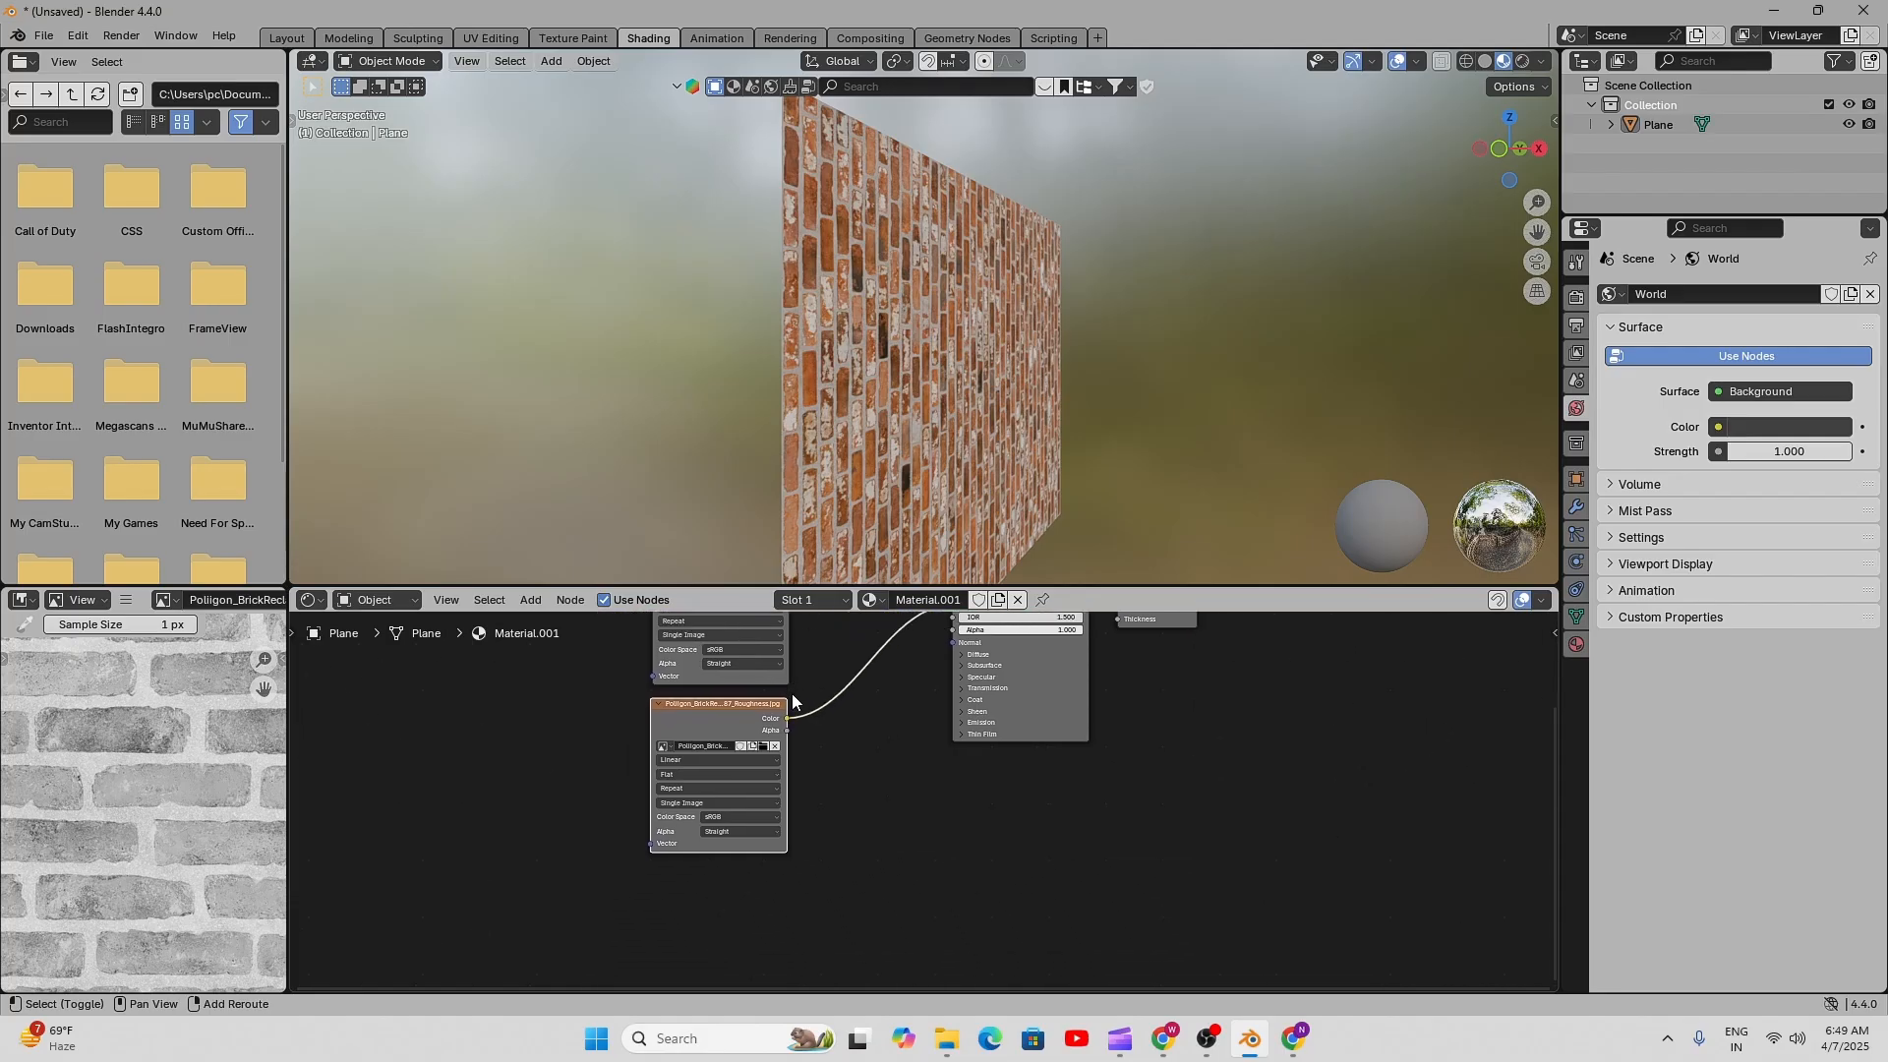
scroll(796, 747, up, 2)
middle_drag(722, 787, 819, 927)
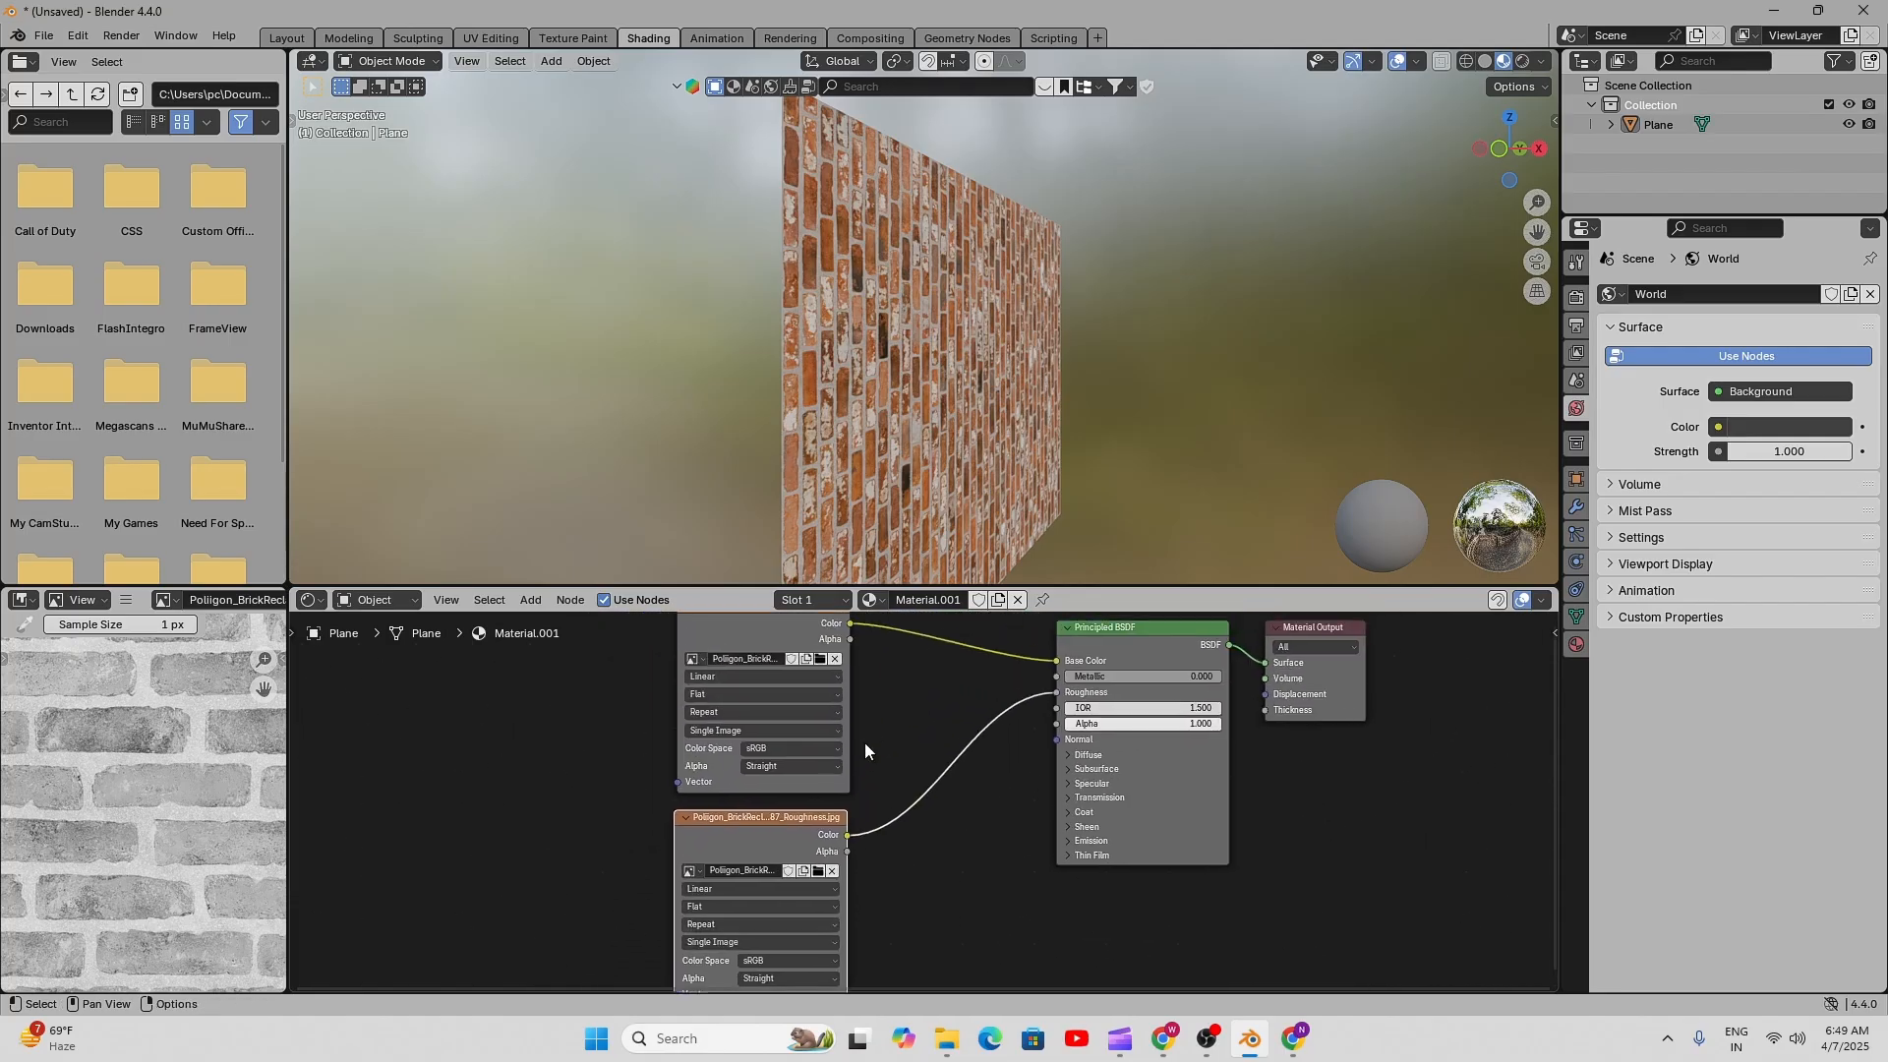
middle_drag(864, 743, 889, 807)
scroll(780, 665, up, 1)
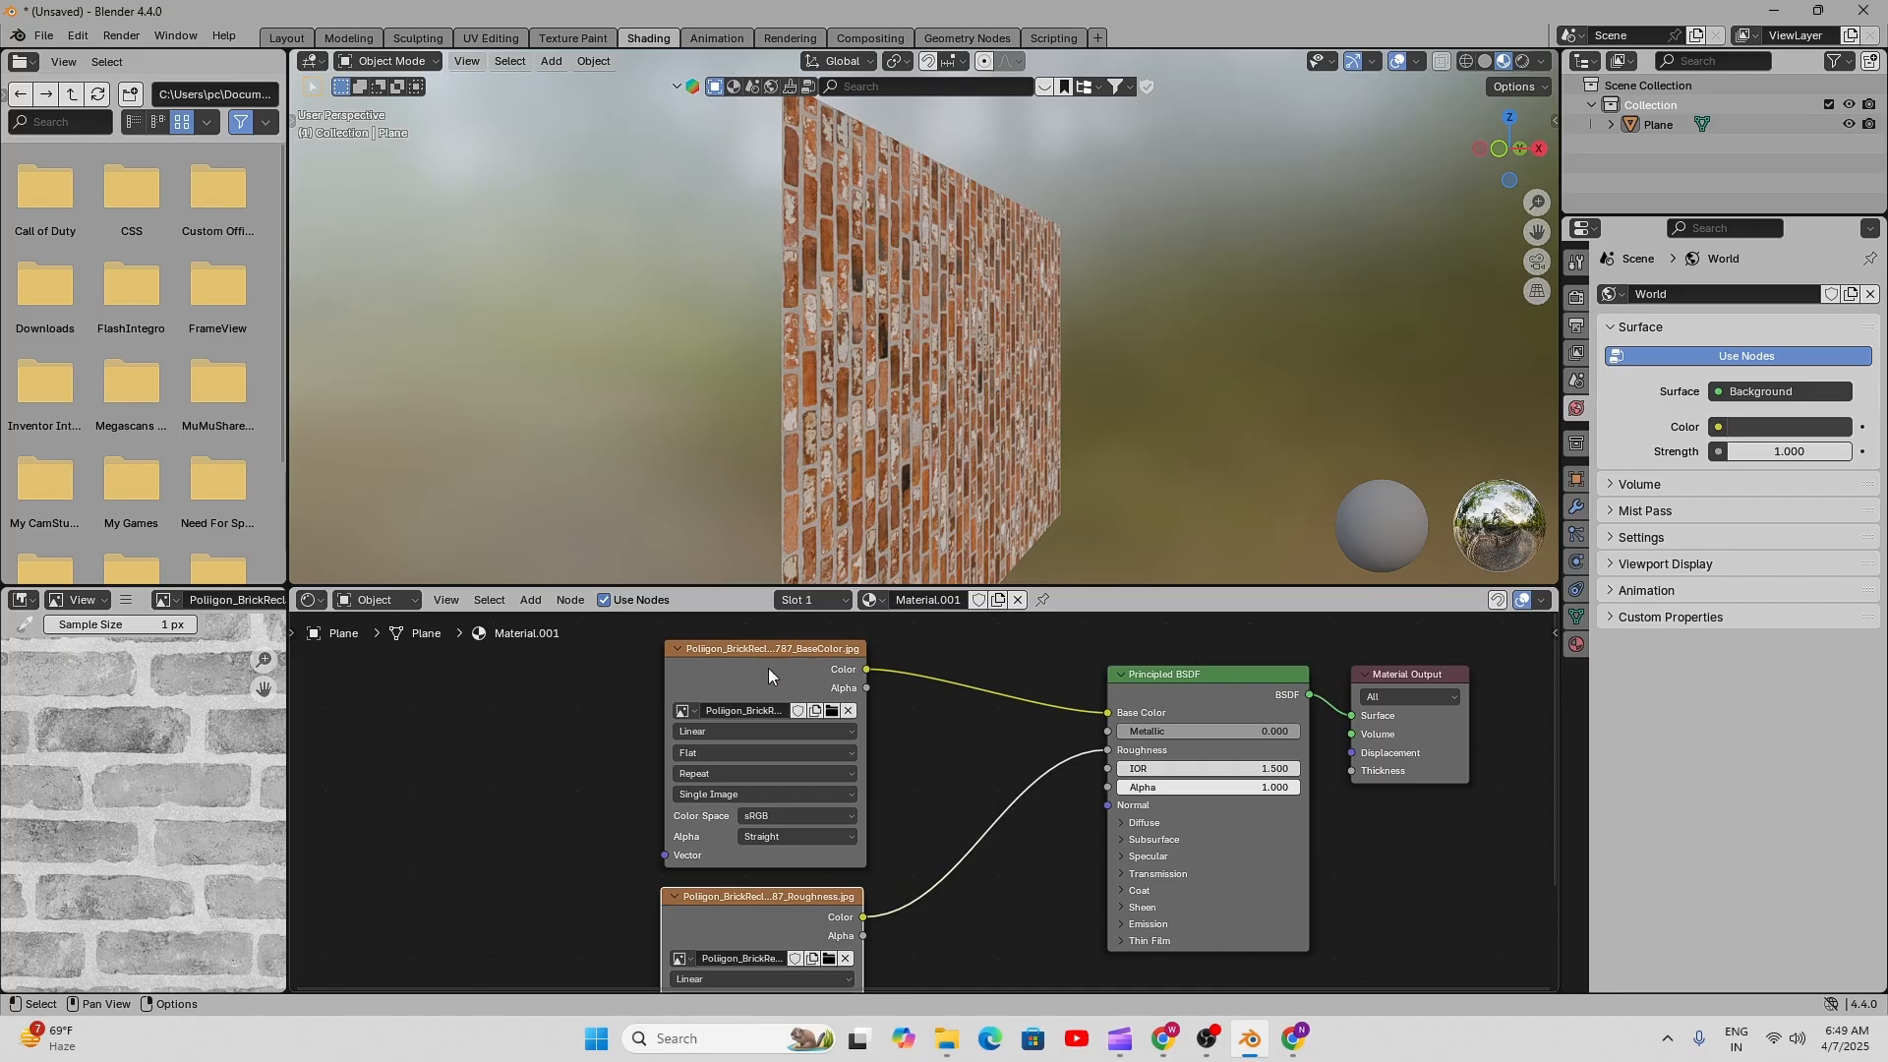
scroll(810, 783, down, 2)
shift+middle_drag(882, 905, 862, 844)
- Set the roughness image node's Color Space to Non-Color and check the brick plane from farther away
scroll(720, 822, up, 5)
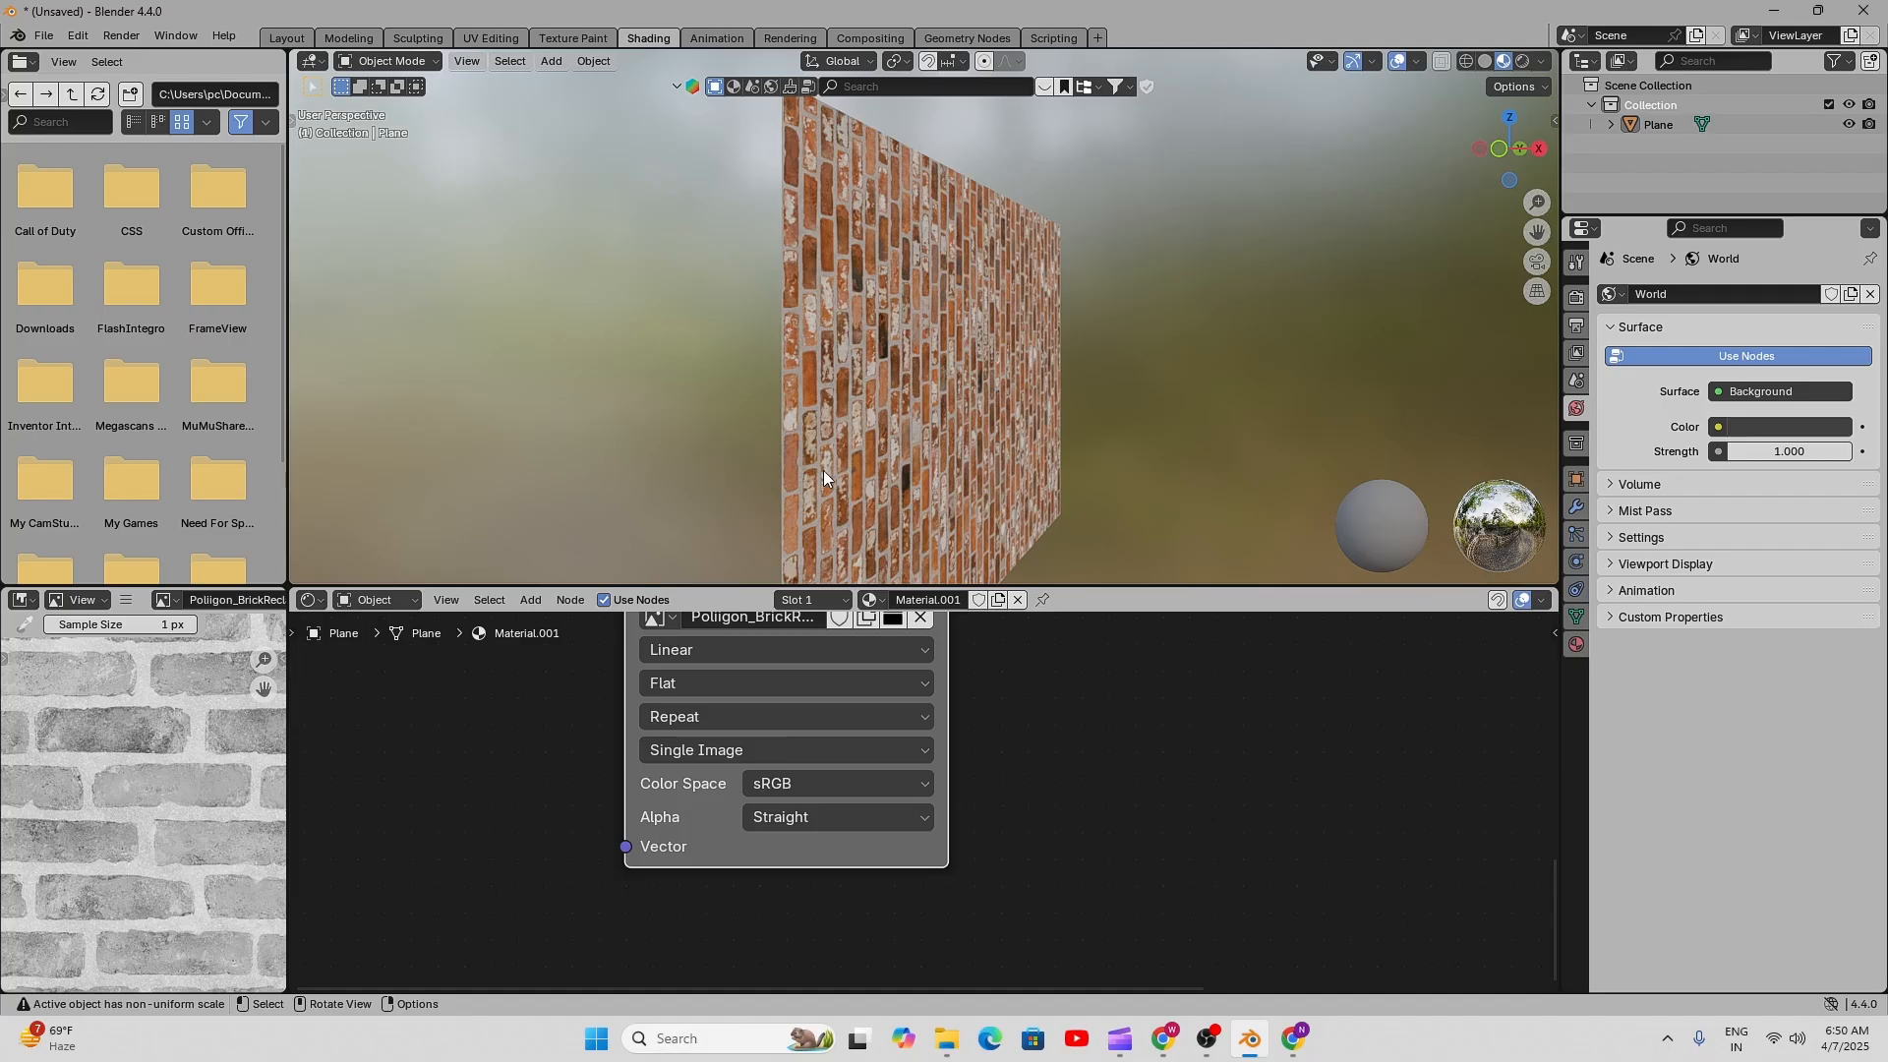
middle_drag(823, 470, 916, 321)
middle_drag(1021, 292, 1013, 570)
click(840, 783)
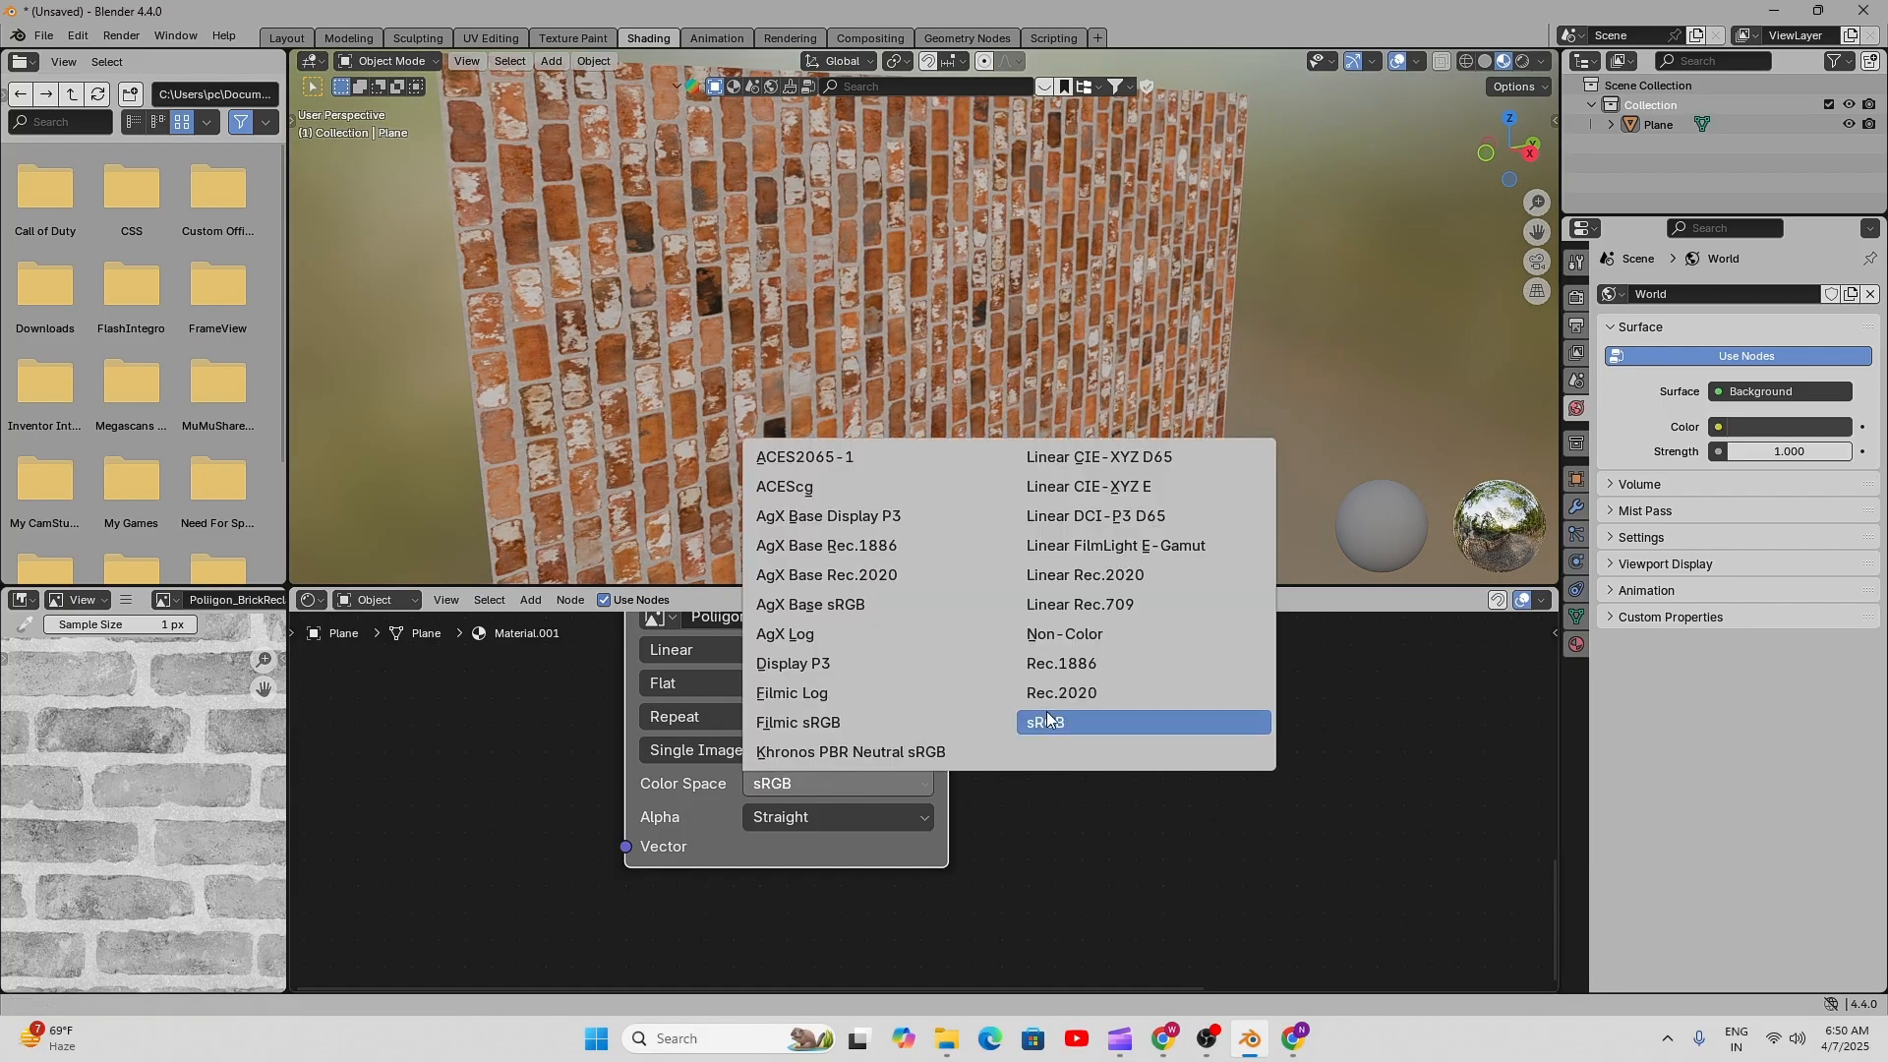
click(1082, 635)
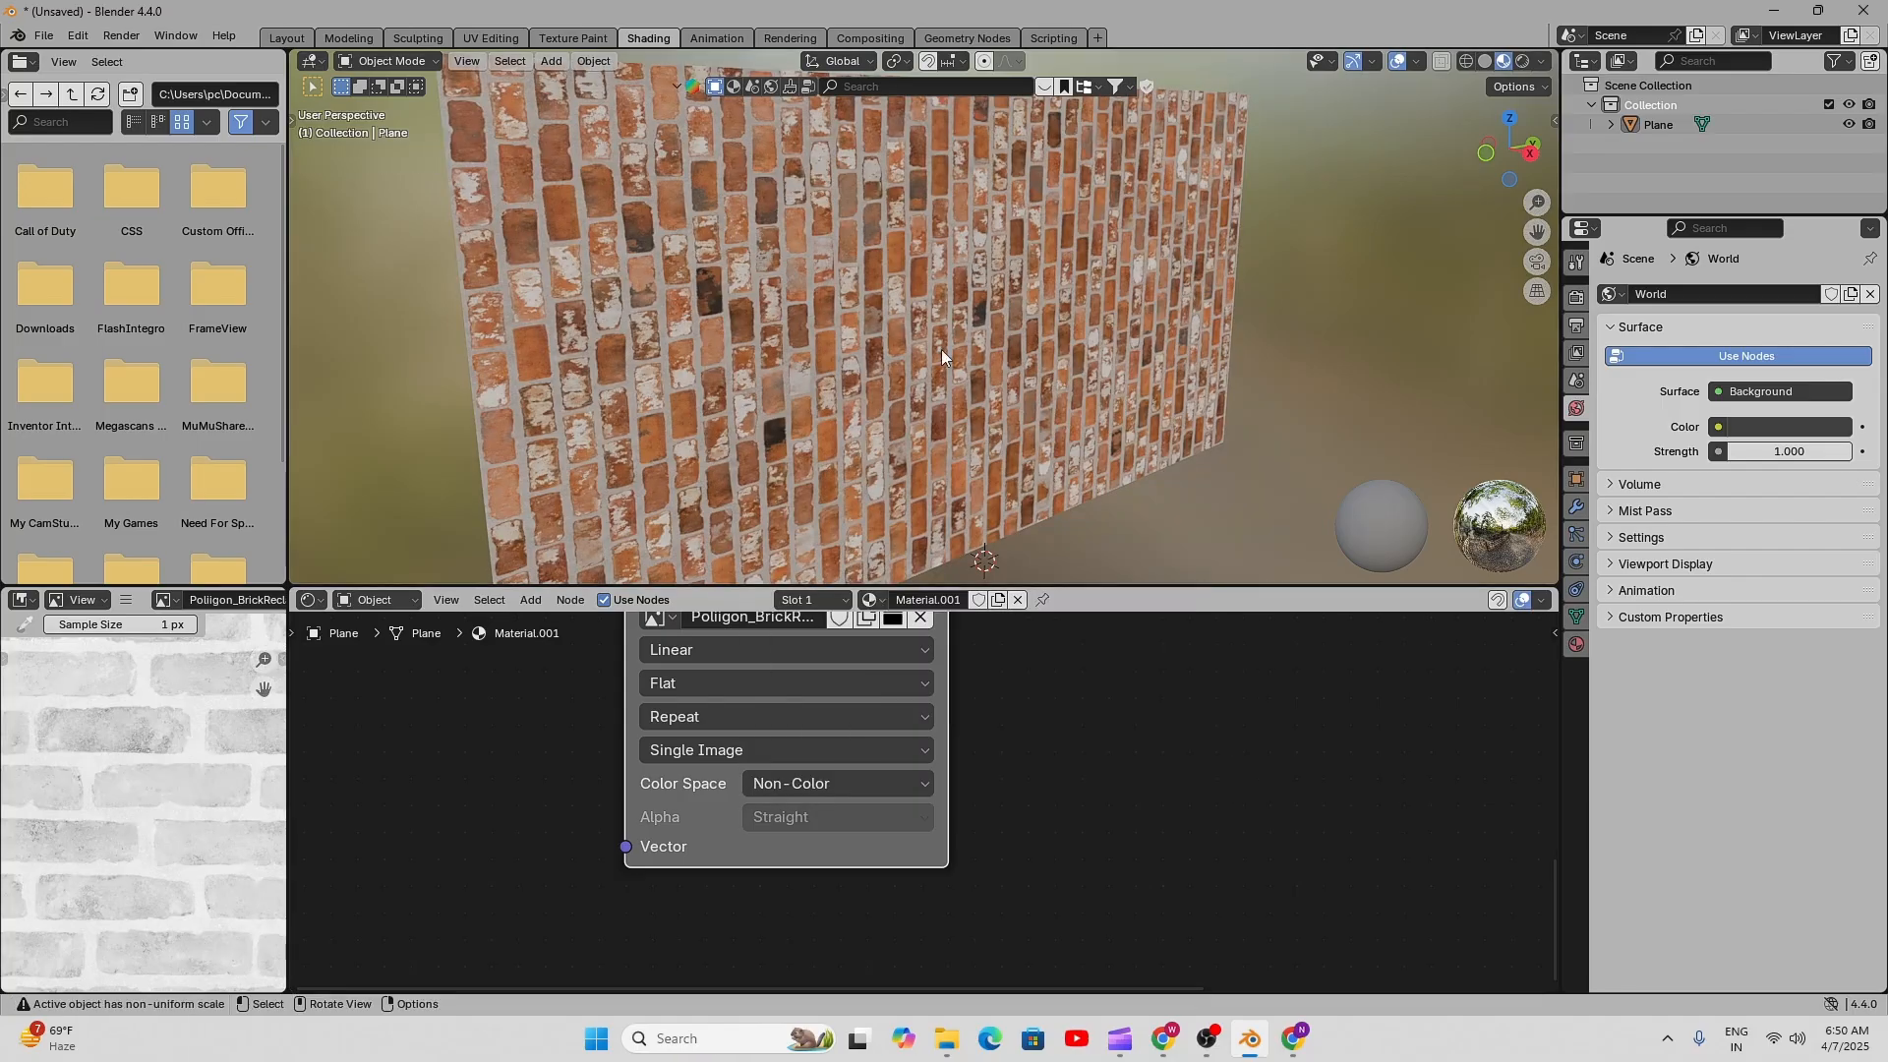
scroll(810, 353, down, 4)
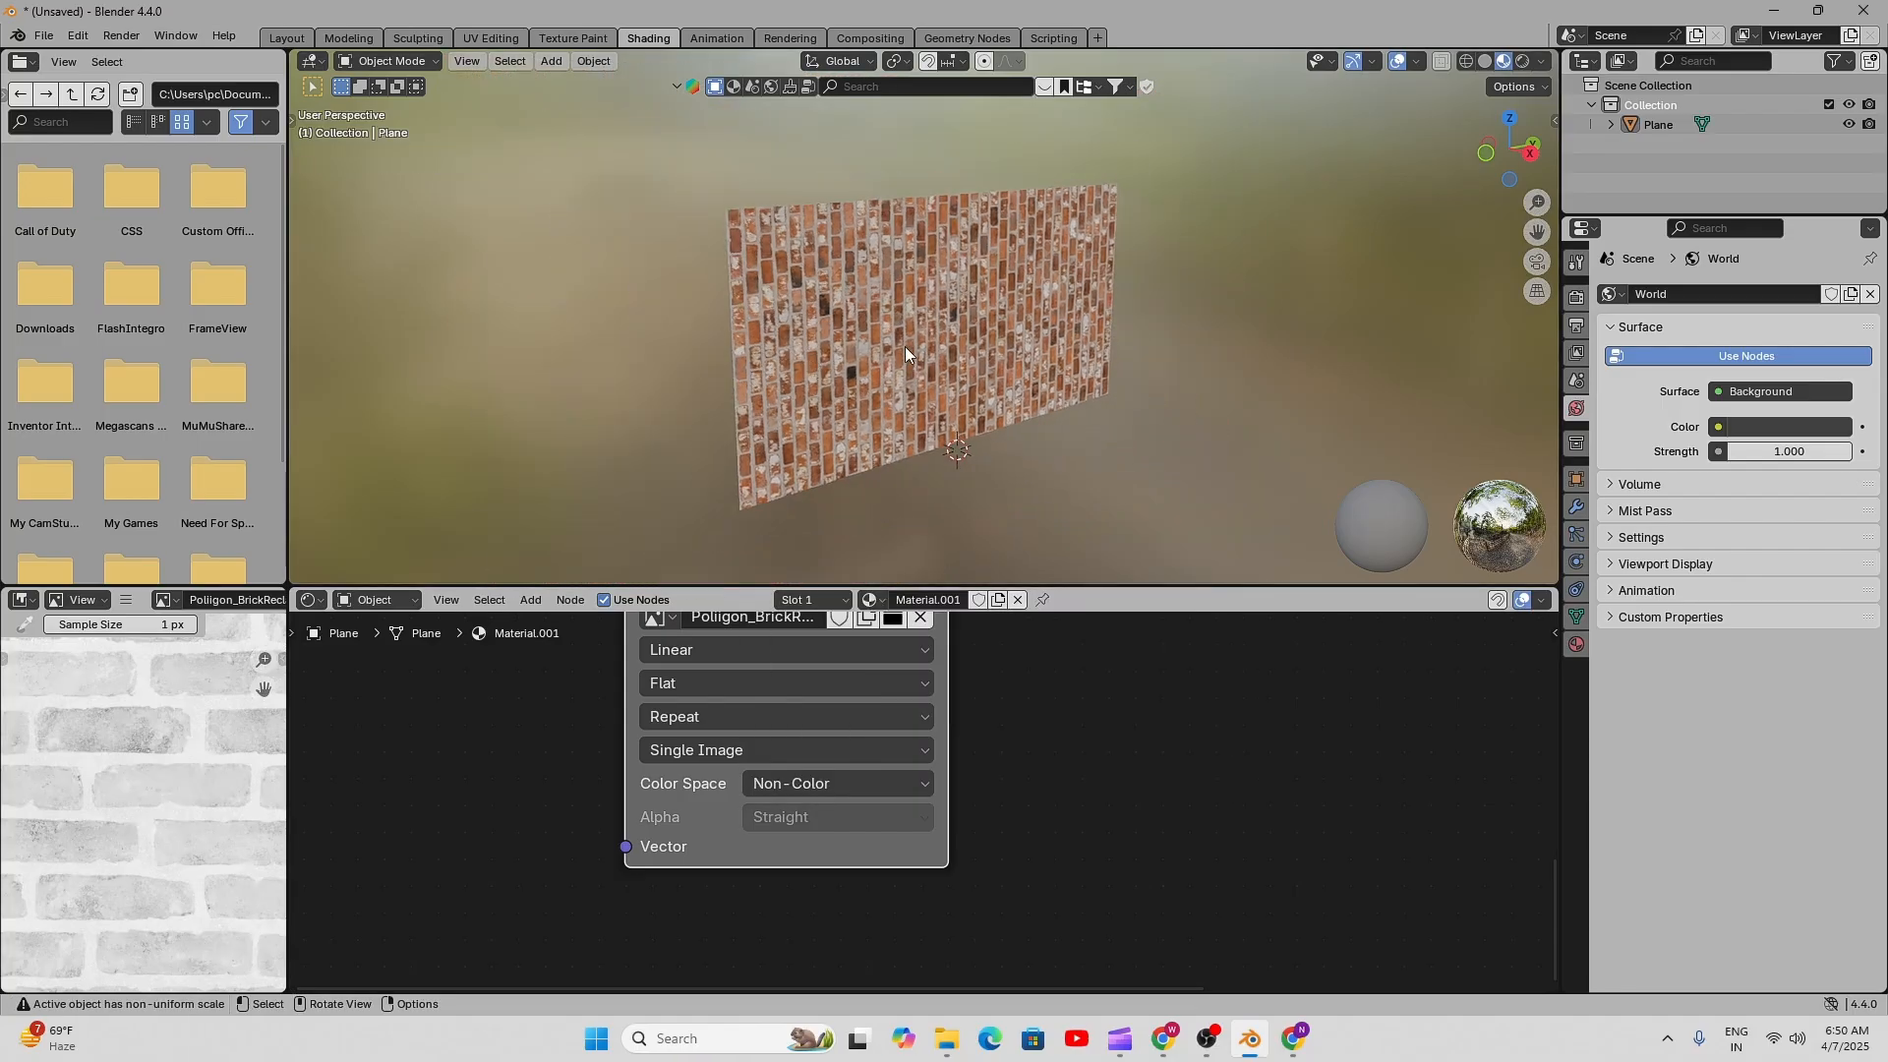
scroll(668, 798, down, 5)
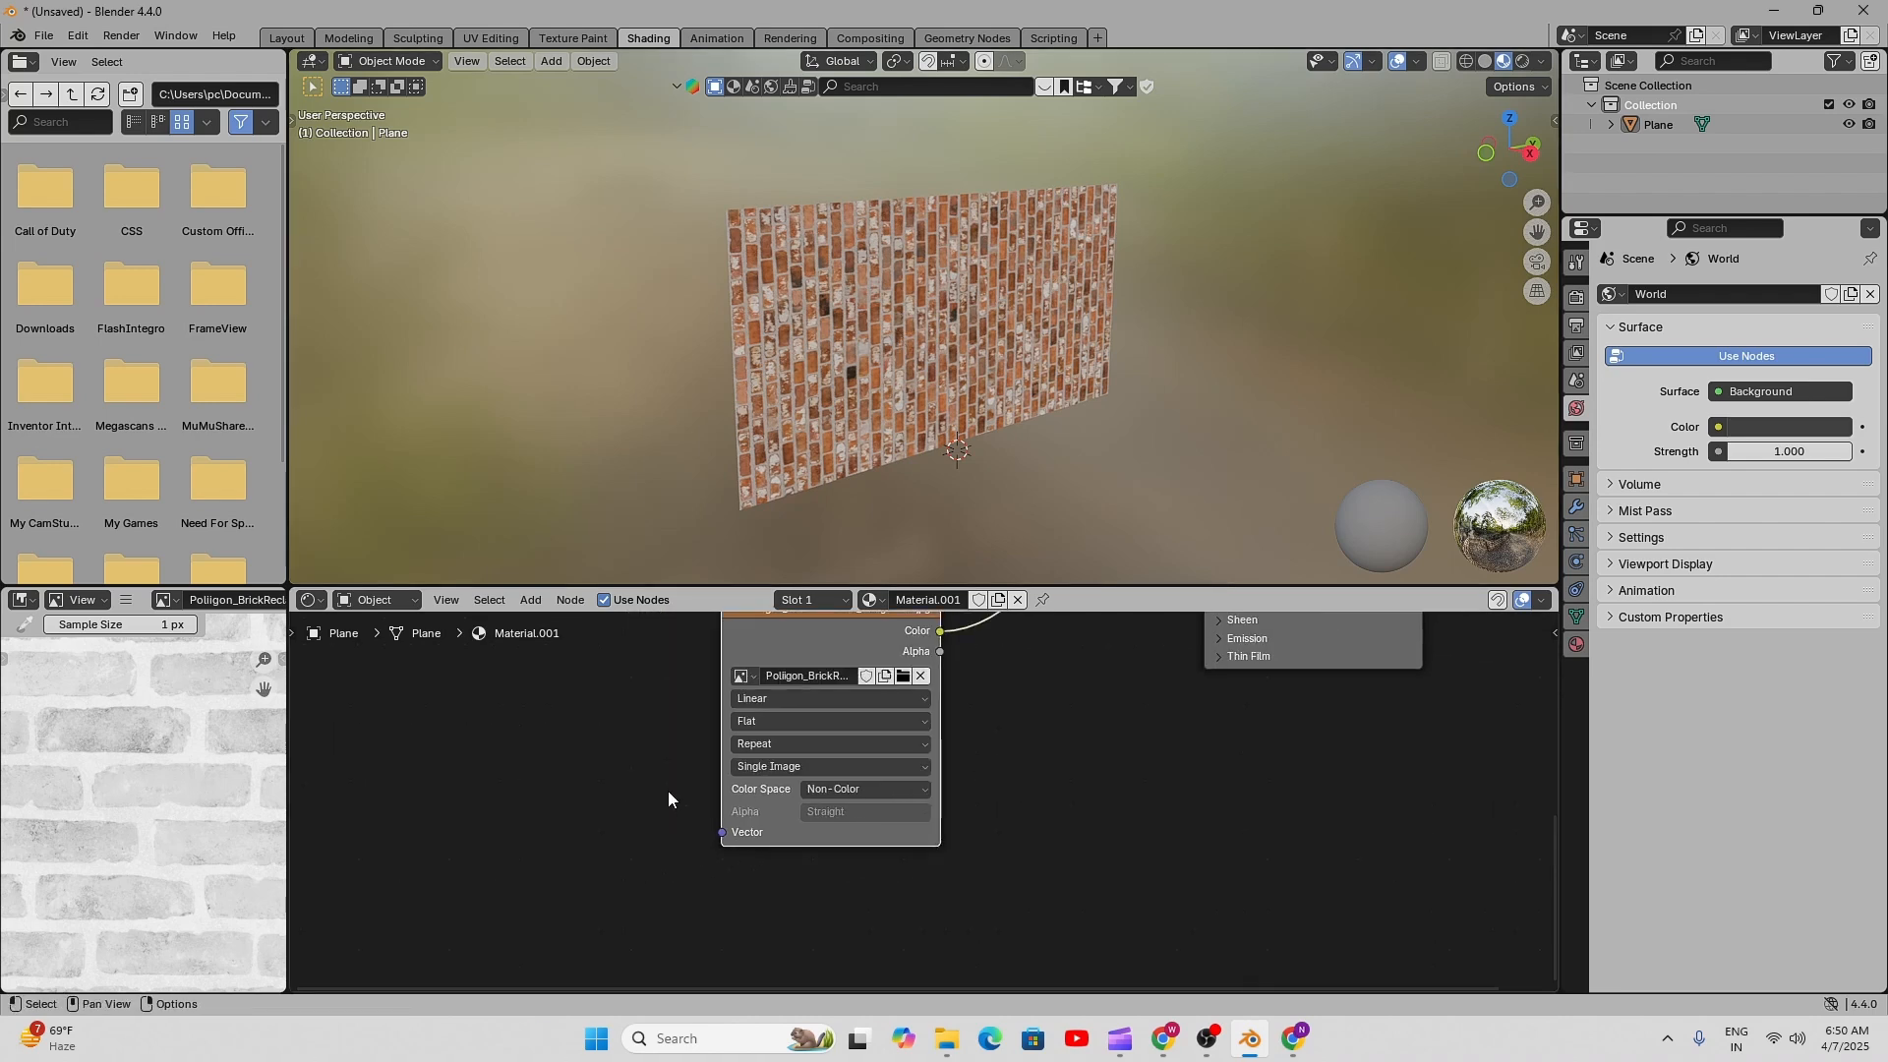
shift+middle_drag(952, 756, 742, 910)
scroll(778, 747, down, 1)
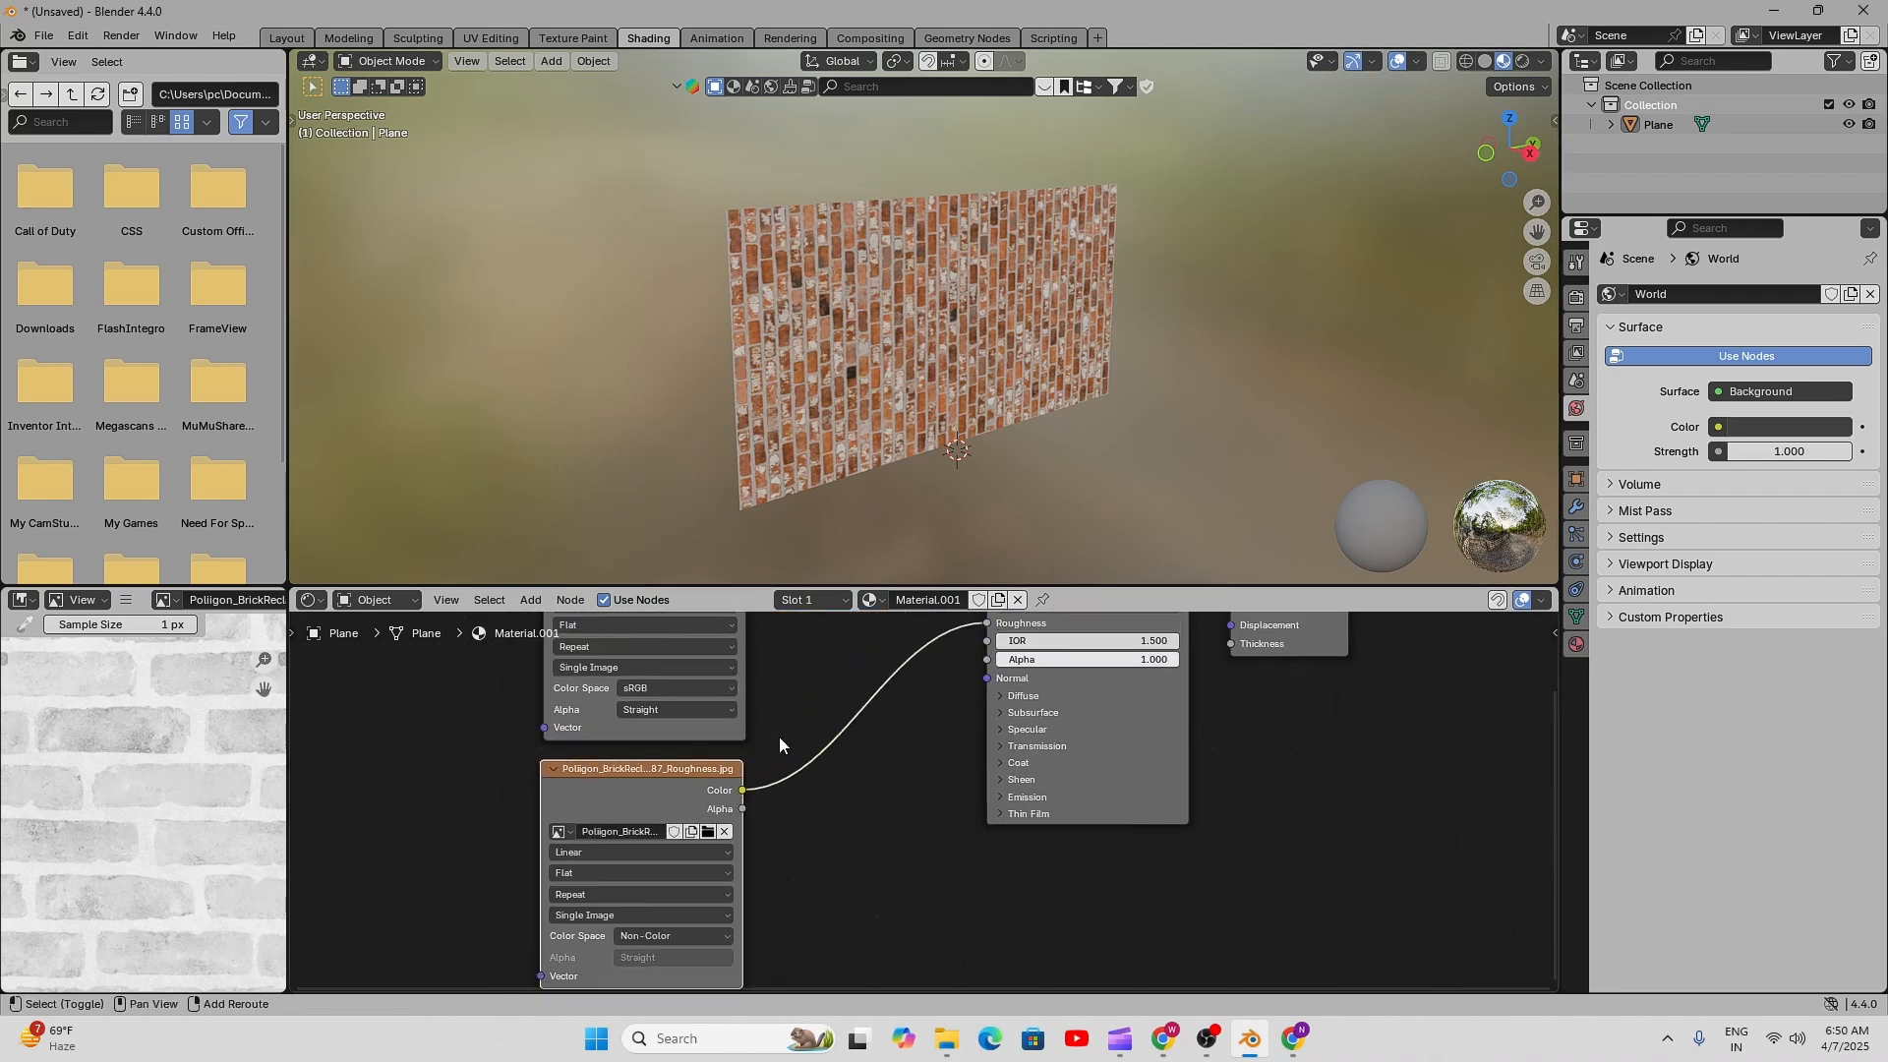
- Compare the Color Space settings of the base color and roughness image nodes, and check the brick plane from farther away
shift+middle_drag(741, 697, 779, 799)
scroll(623, 803, up, 2)
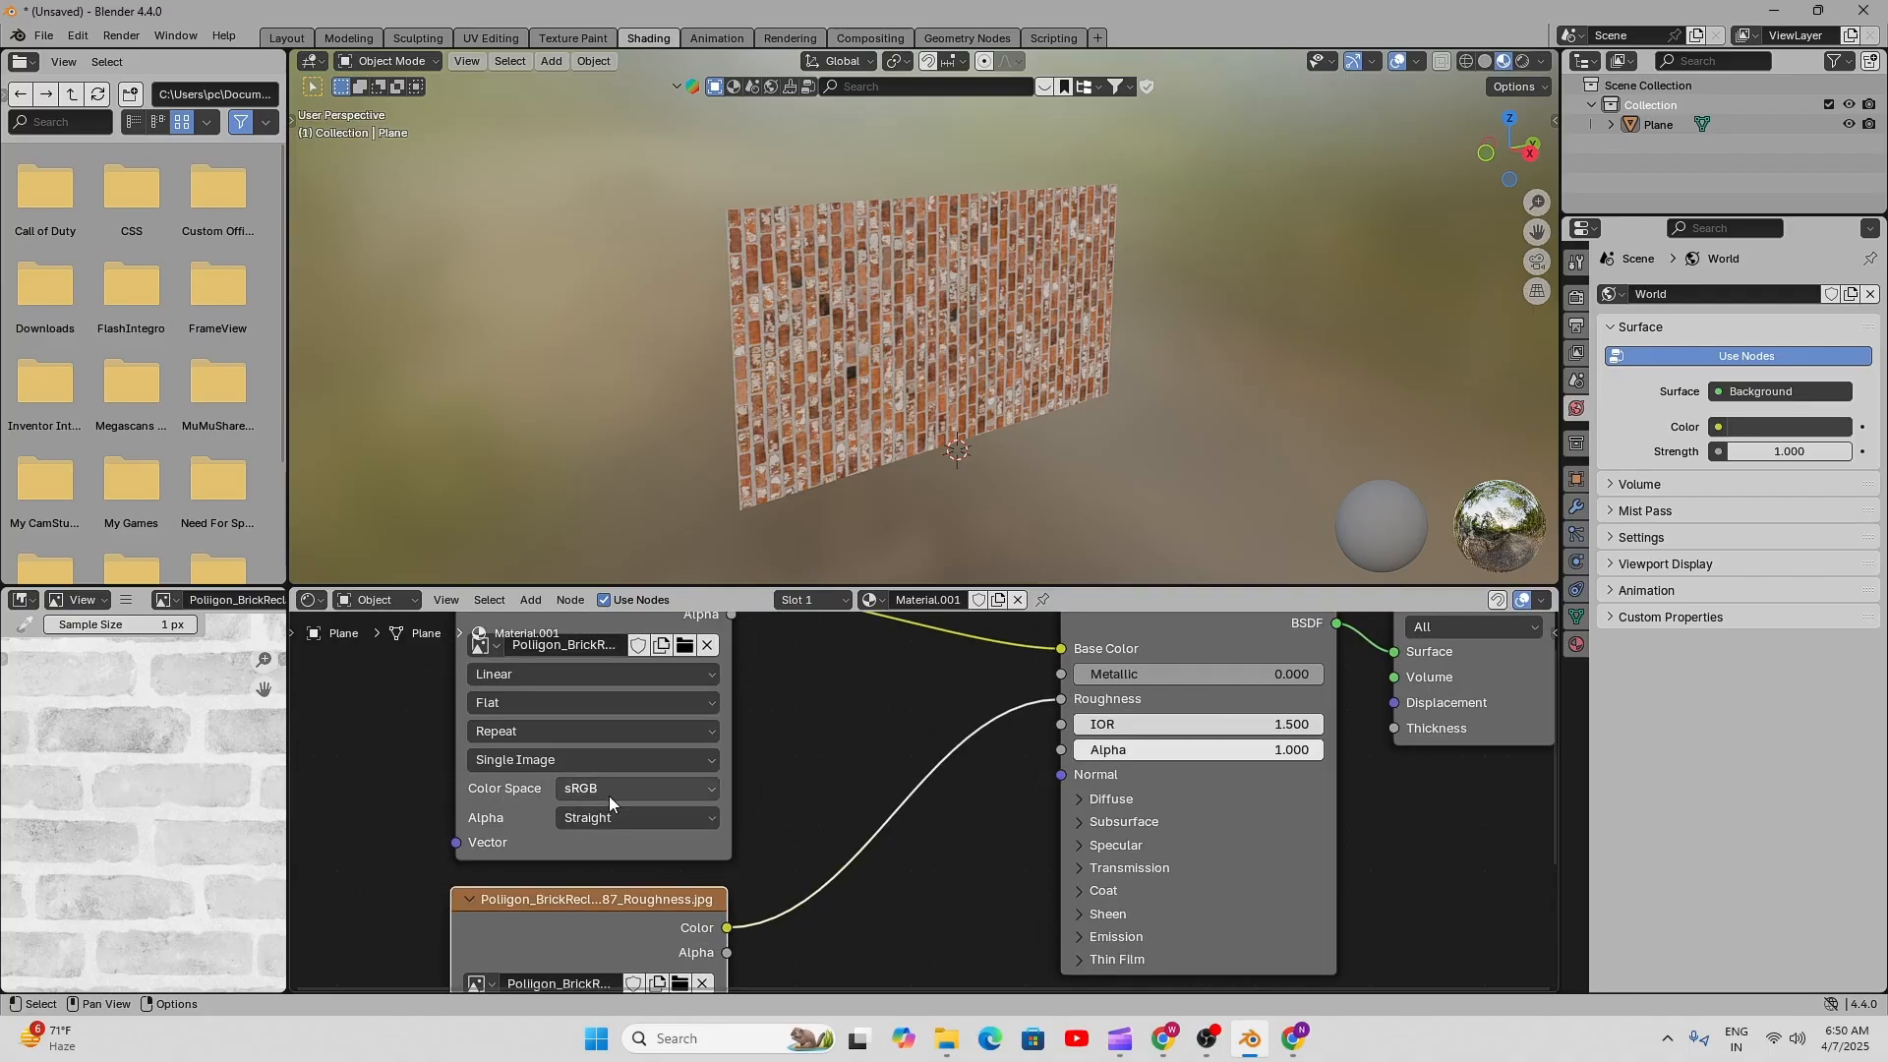
scroll(610, 795, down, 2)
shift+middle_drag(818, 907, 858, 729)
scroll(929, 802, up, 2)
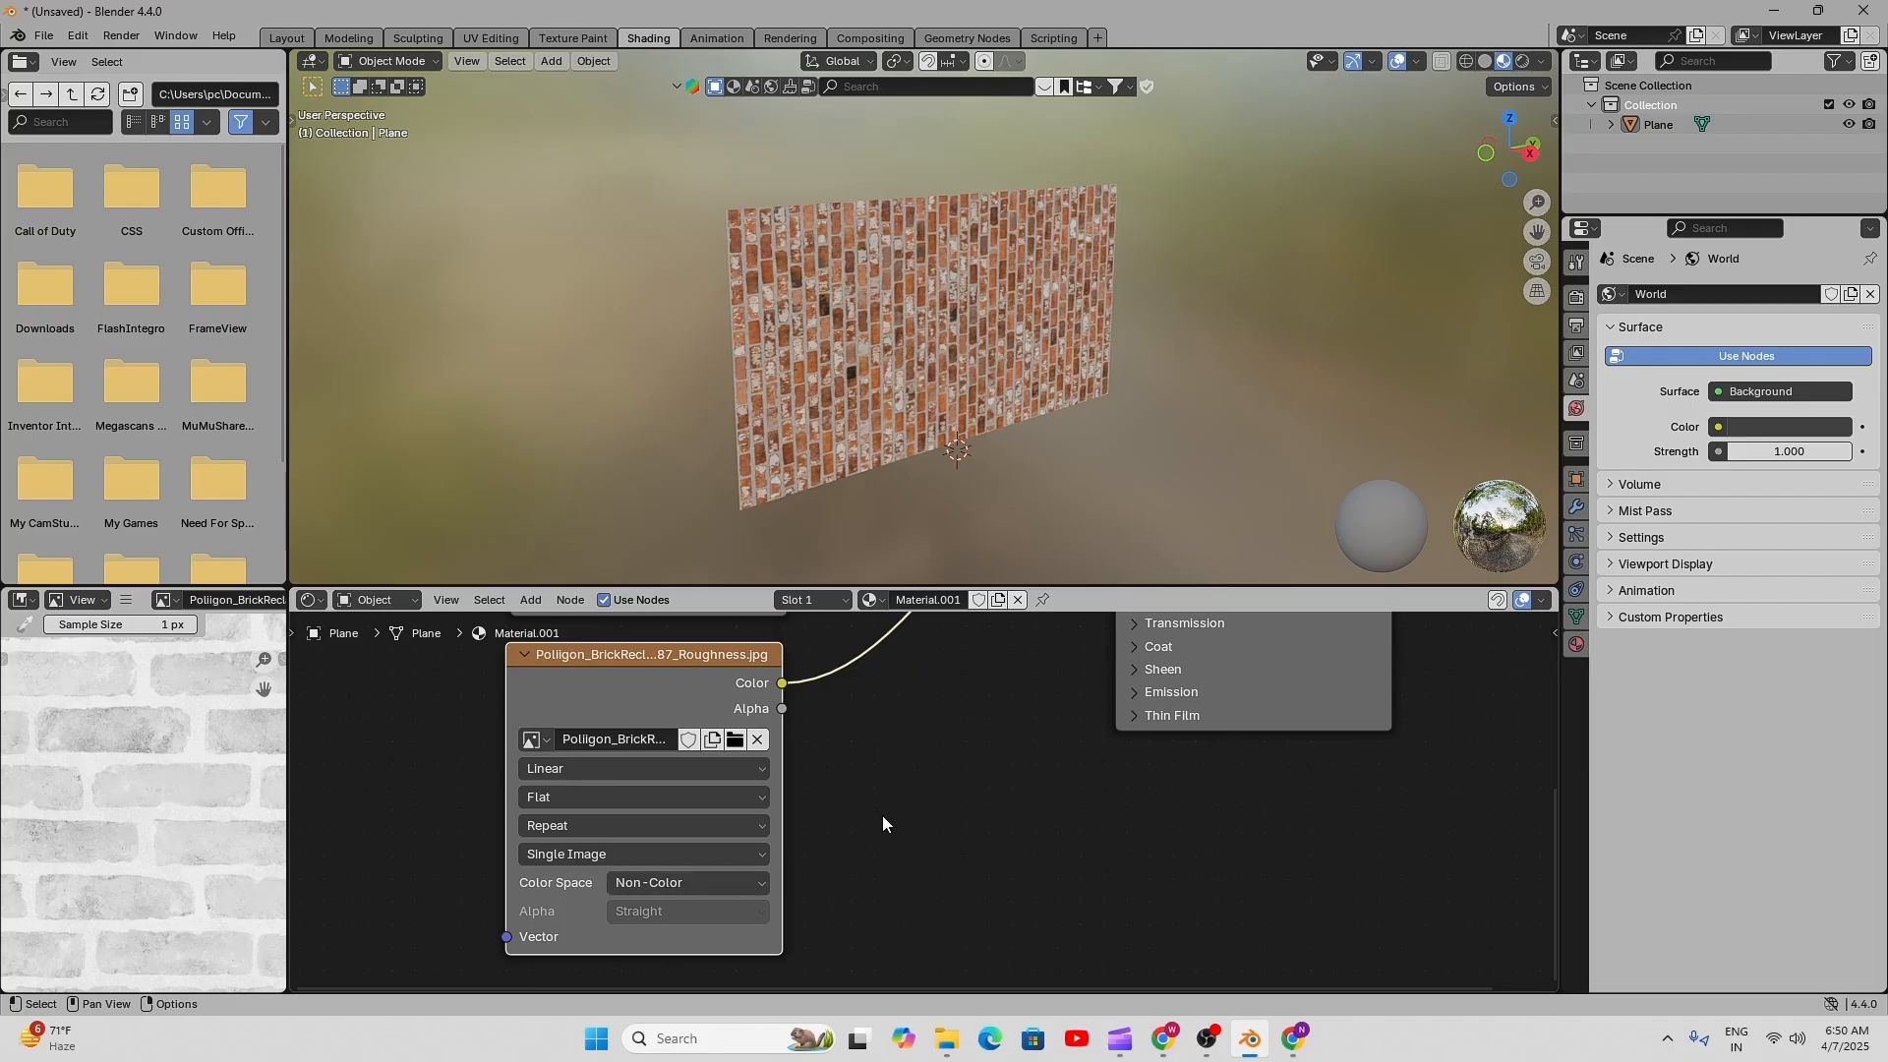
scroll(883, 758, down, 4)
middle_drag(881, 720, 870, 927)
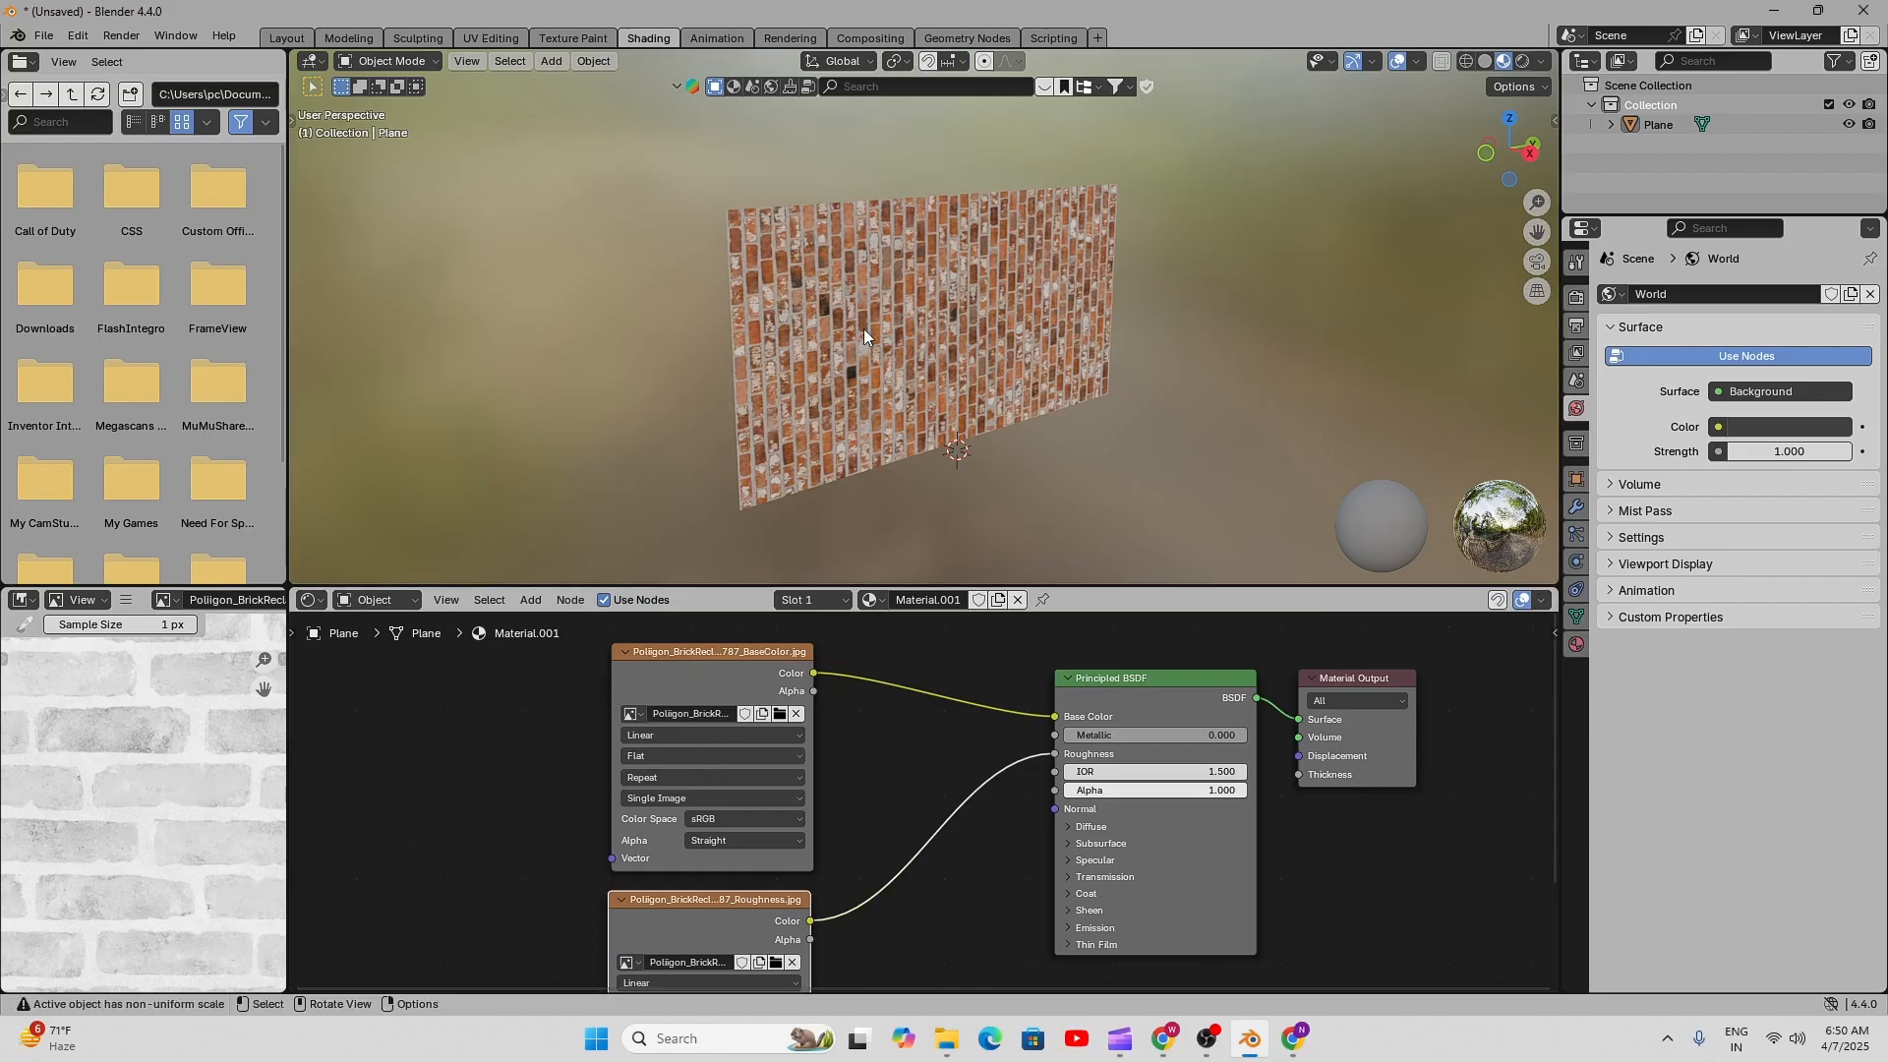
scroll(924, 809, down, 3)
middle_drag(949, 914, 949, 792)
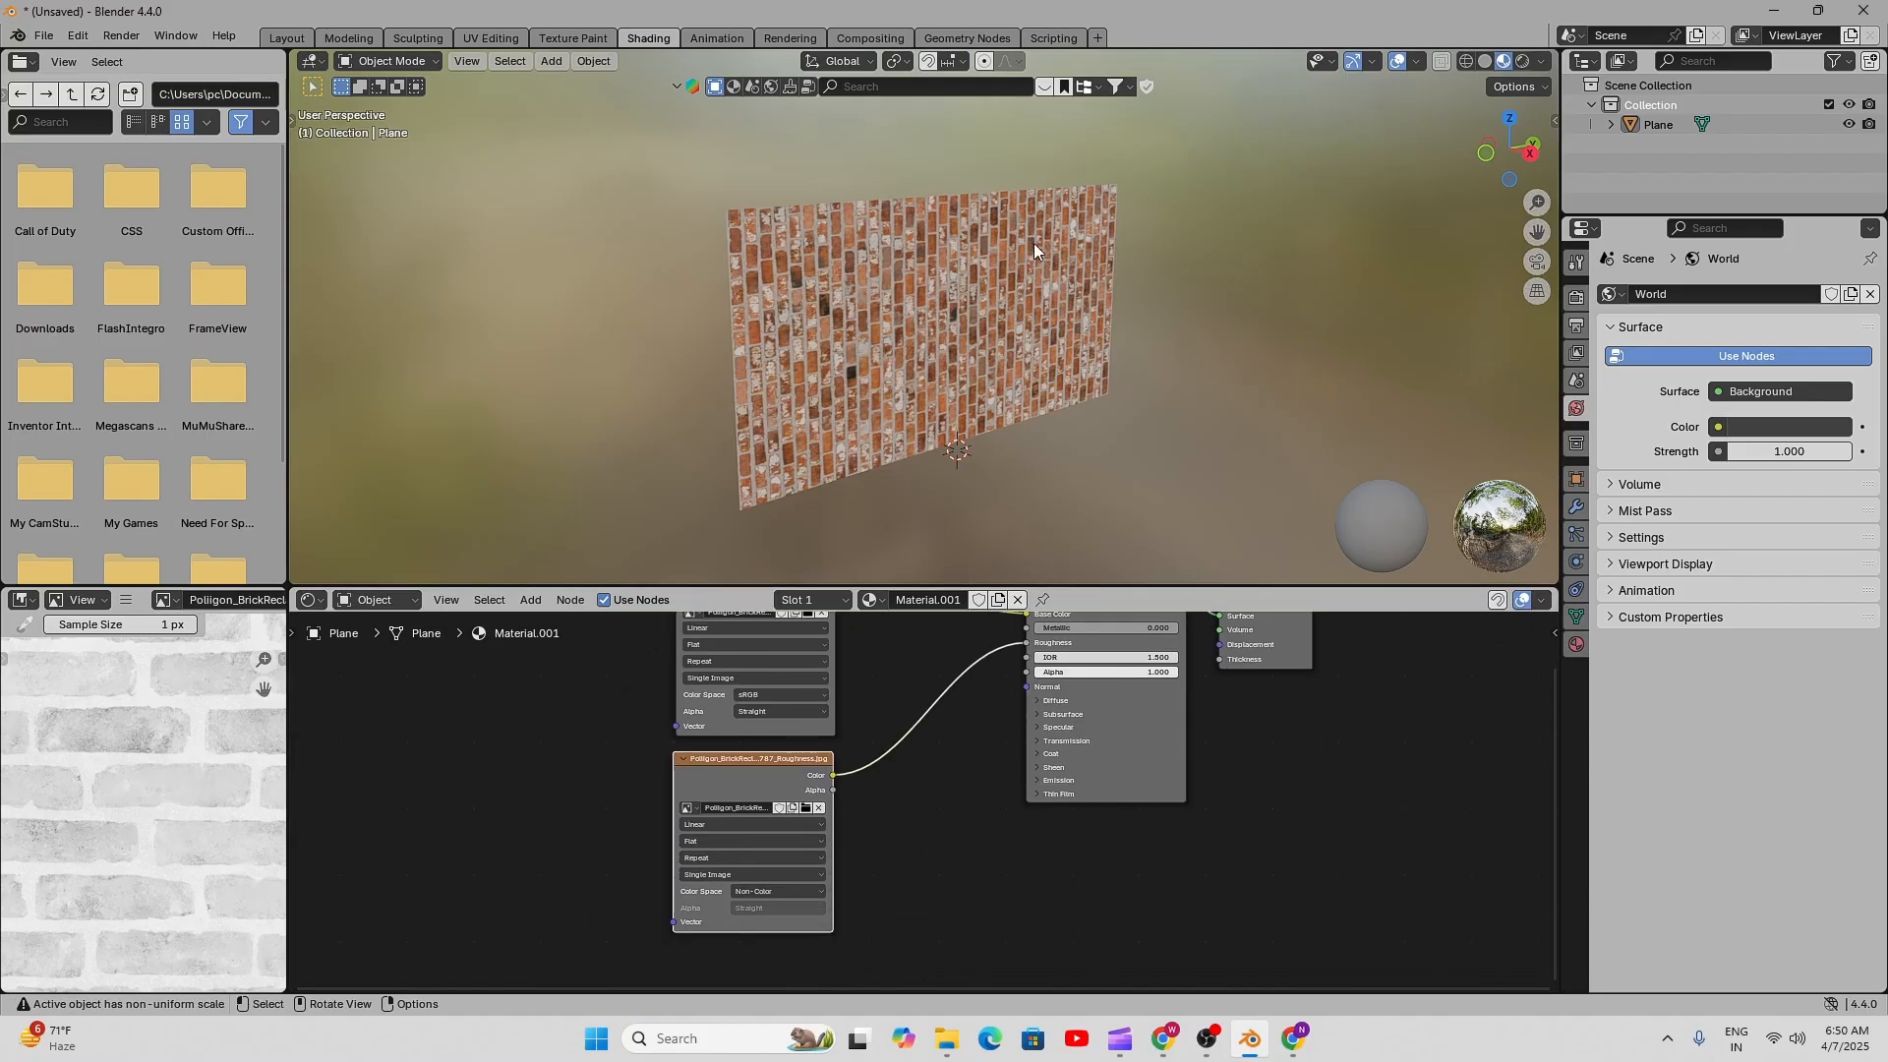
scroll(939, 394, down, 3)
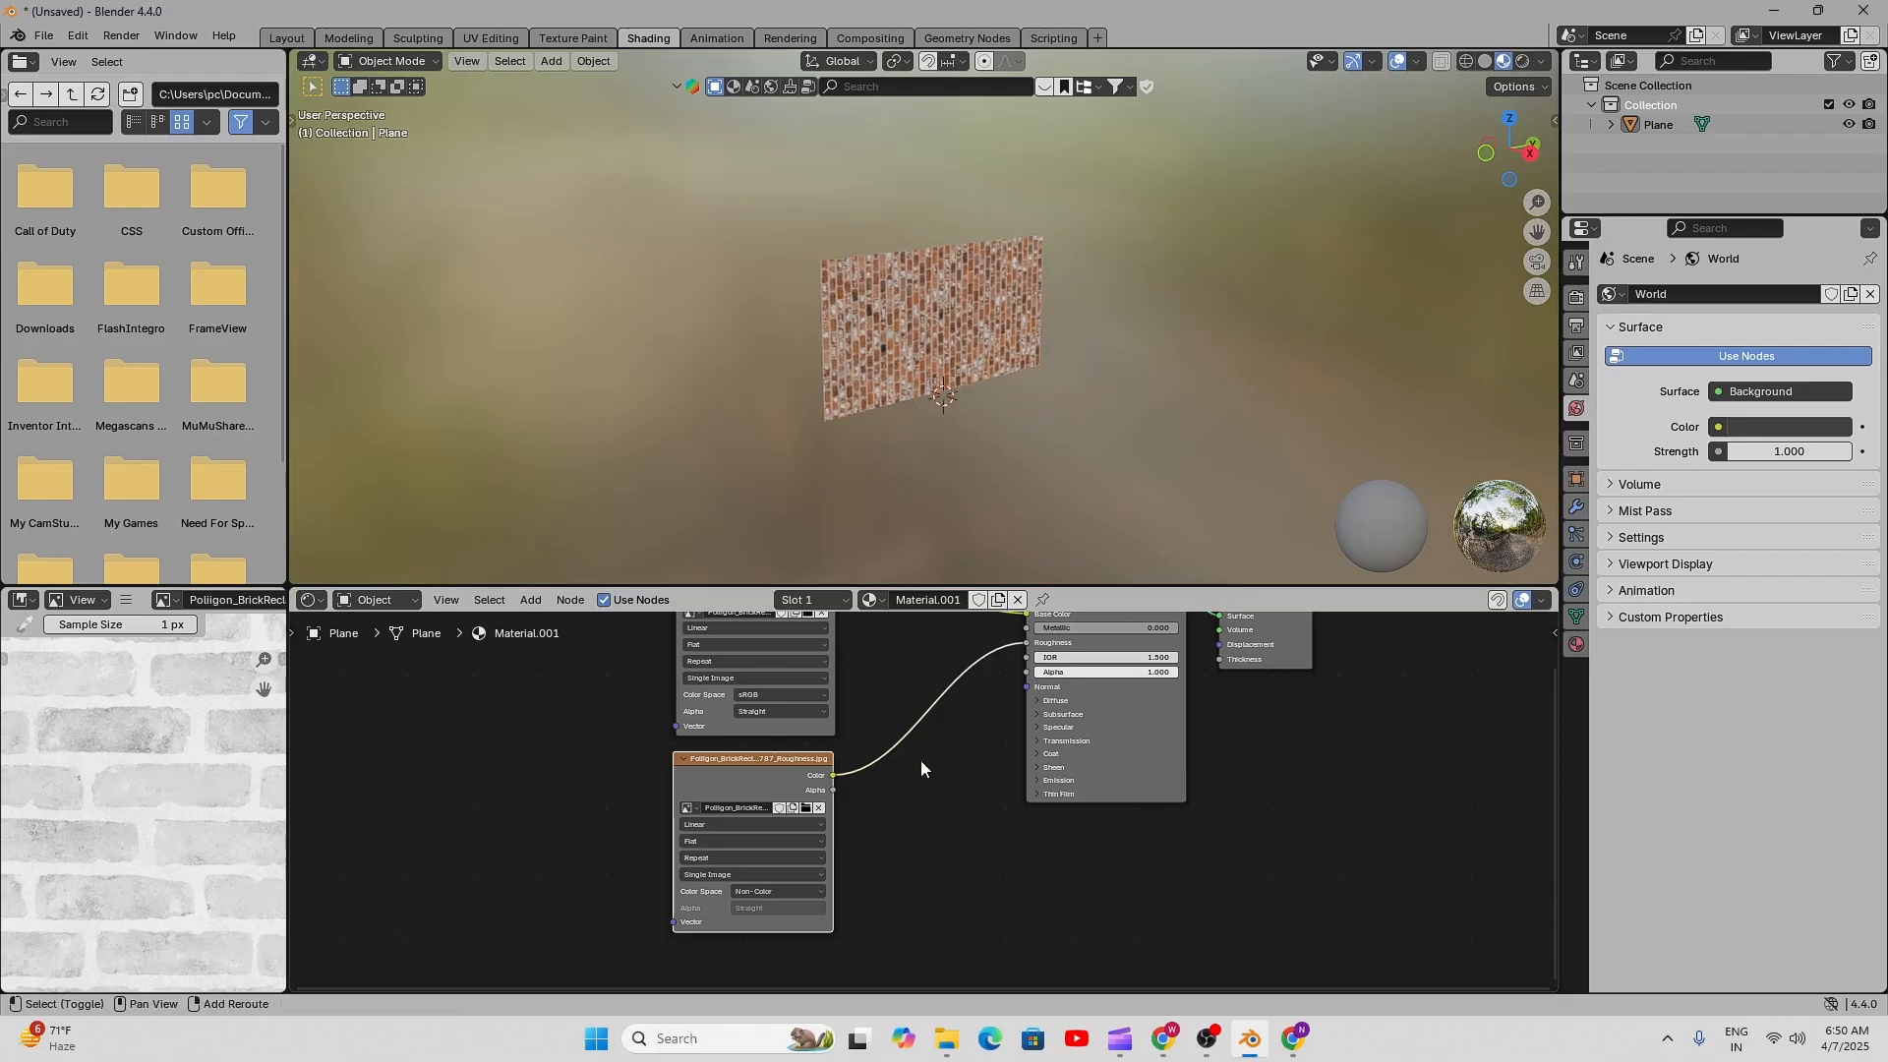
middle_drag(941, 793, 936, 734)
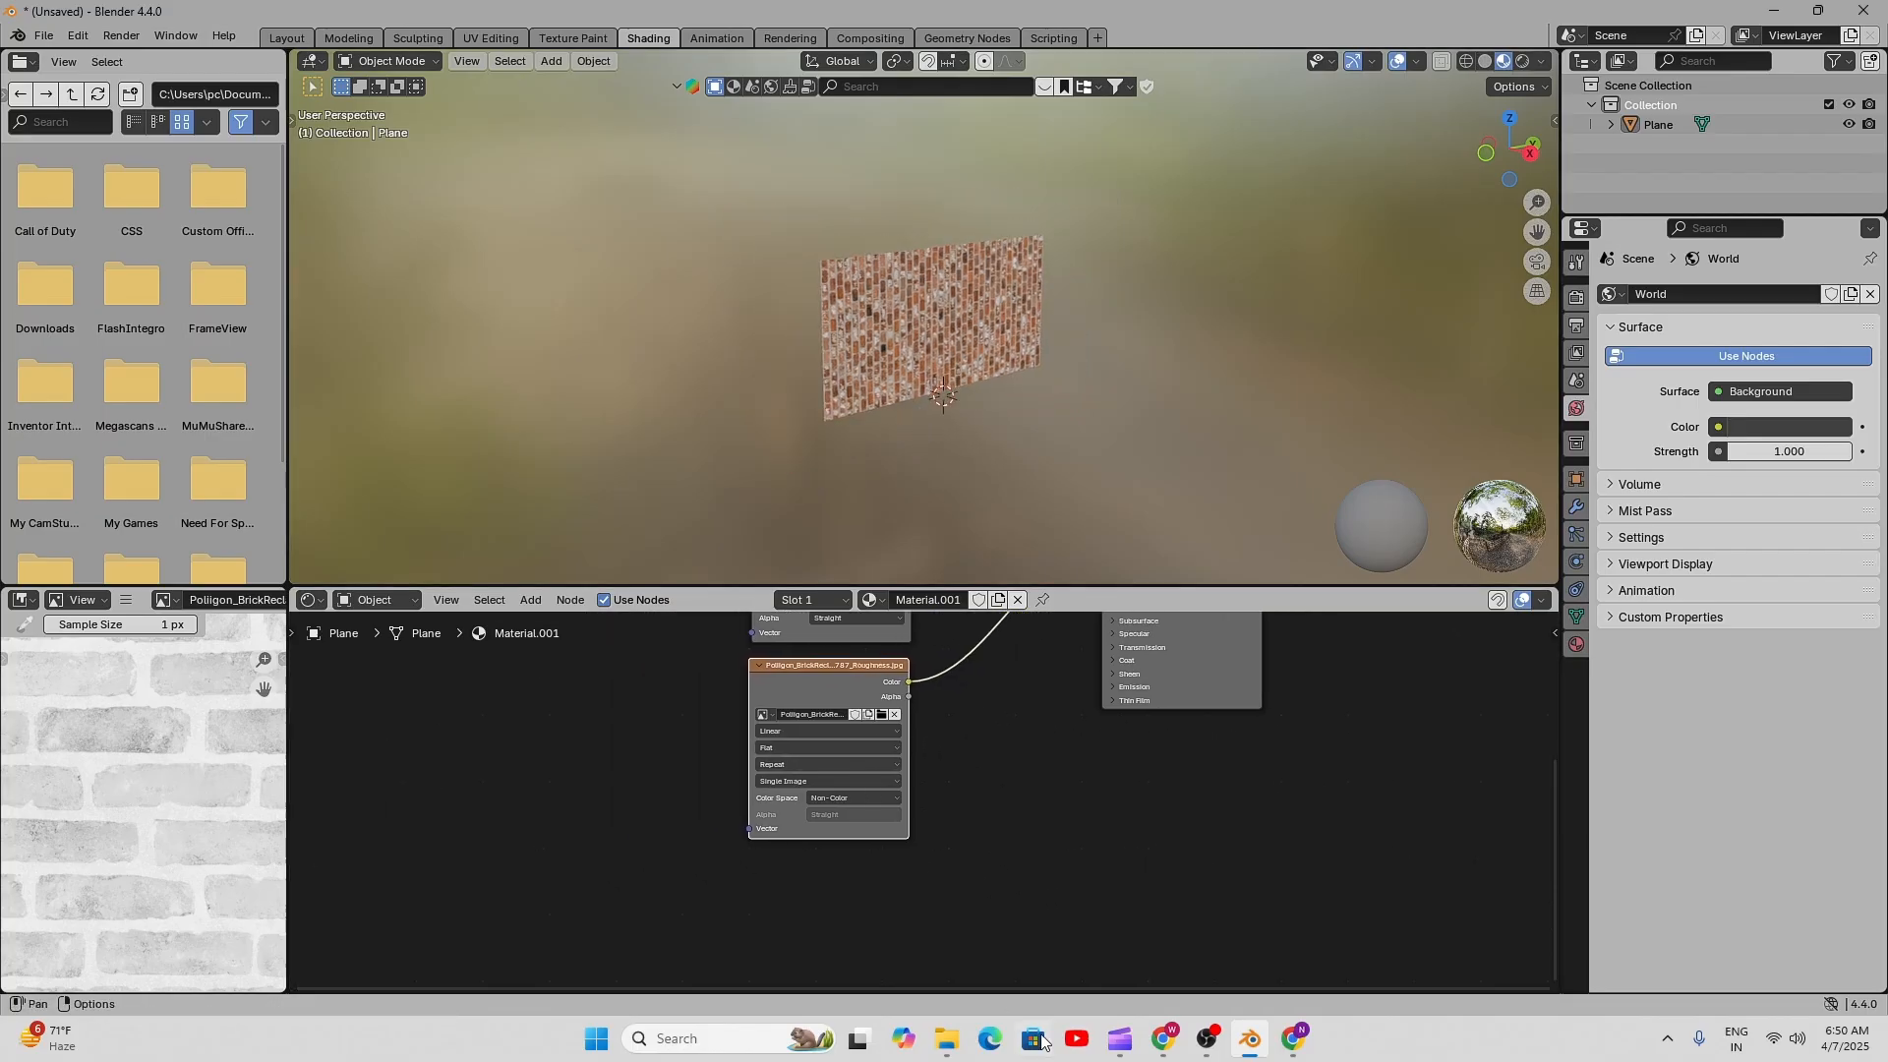
- Add the Displacement and Normal images from the 2K texture folder to the material as separate image nodes
click(946, 1038)
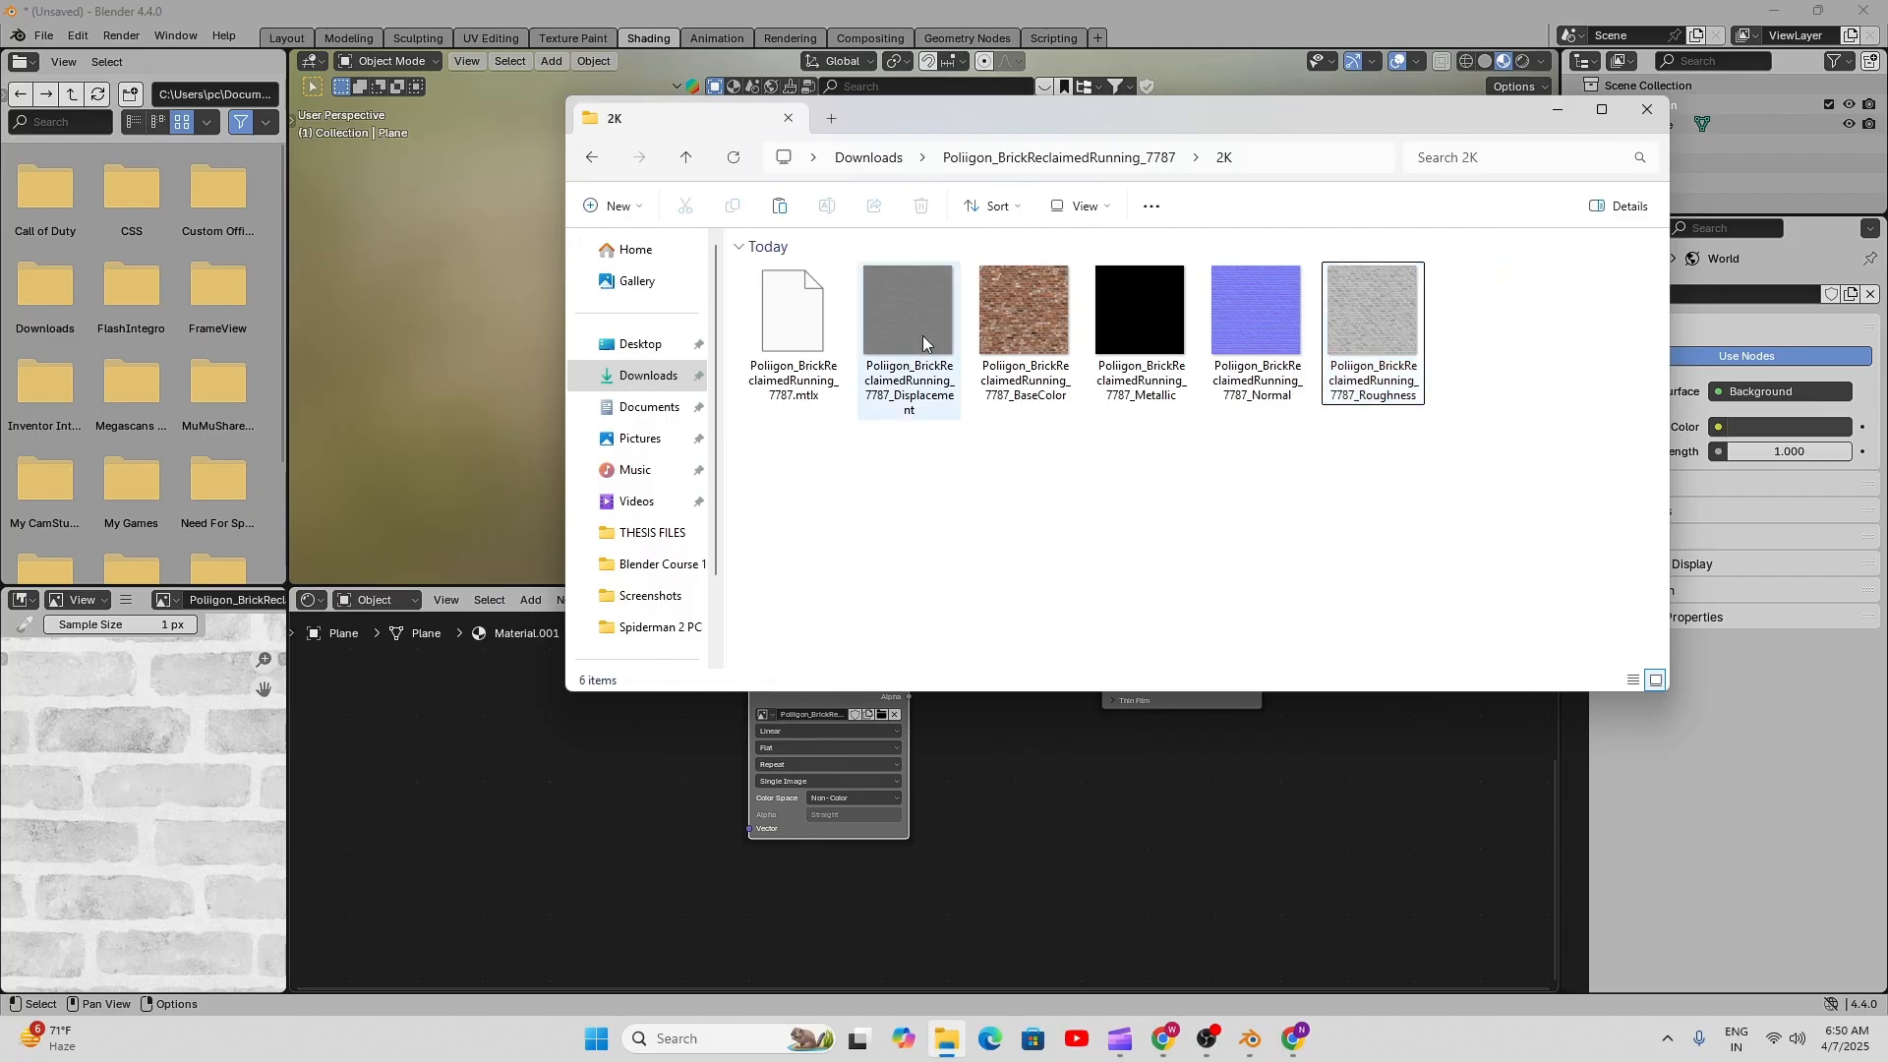
drag(922, 334, 1011, 852)
scroll(1058, 841, down, 1)
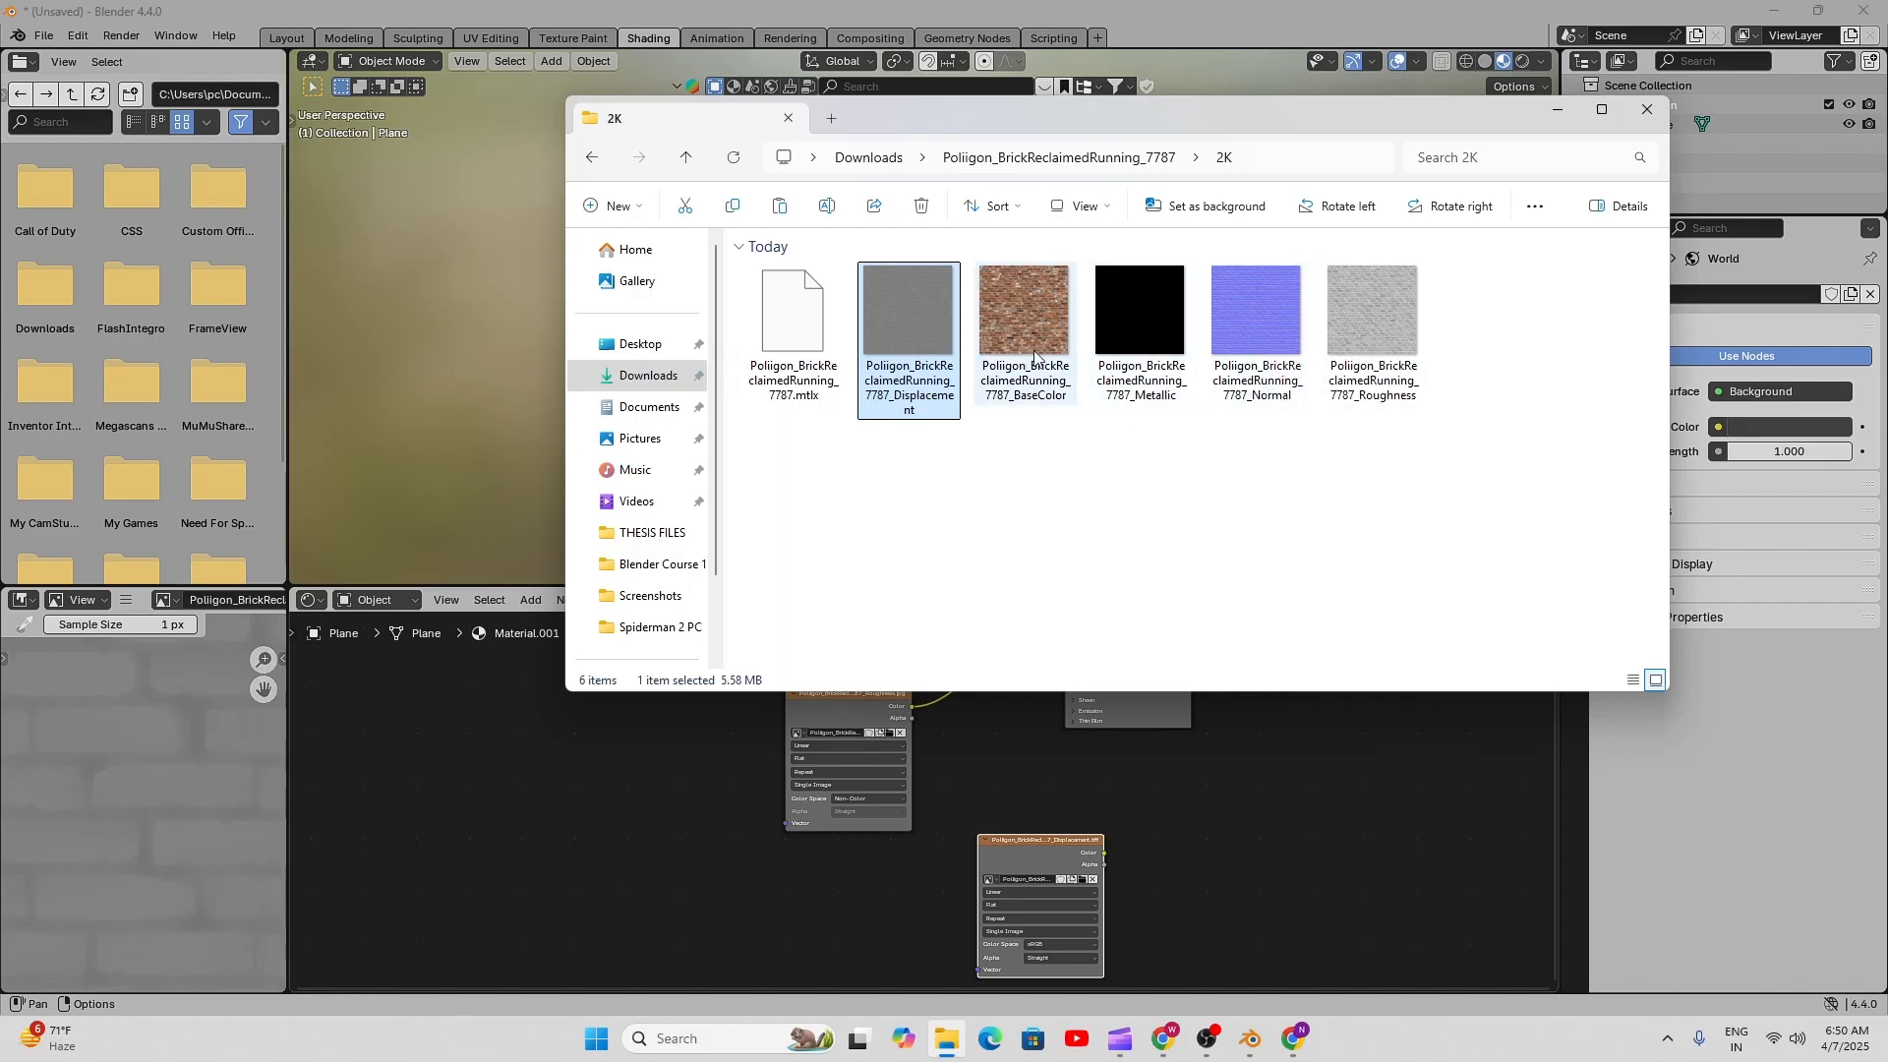
drag(1277, 321, 1245, 841)
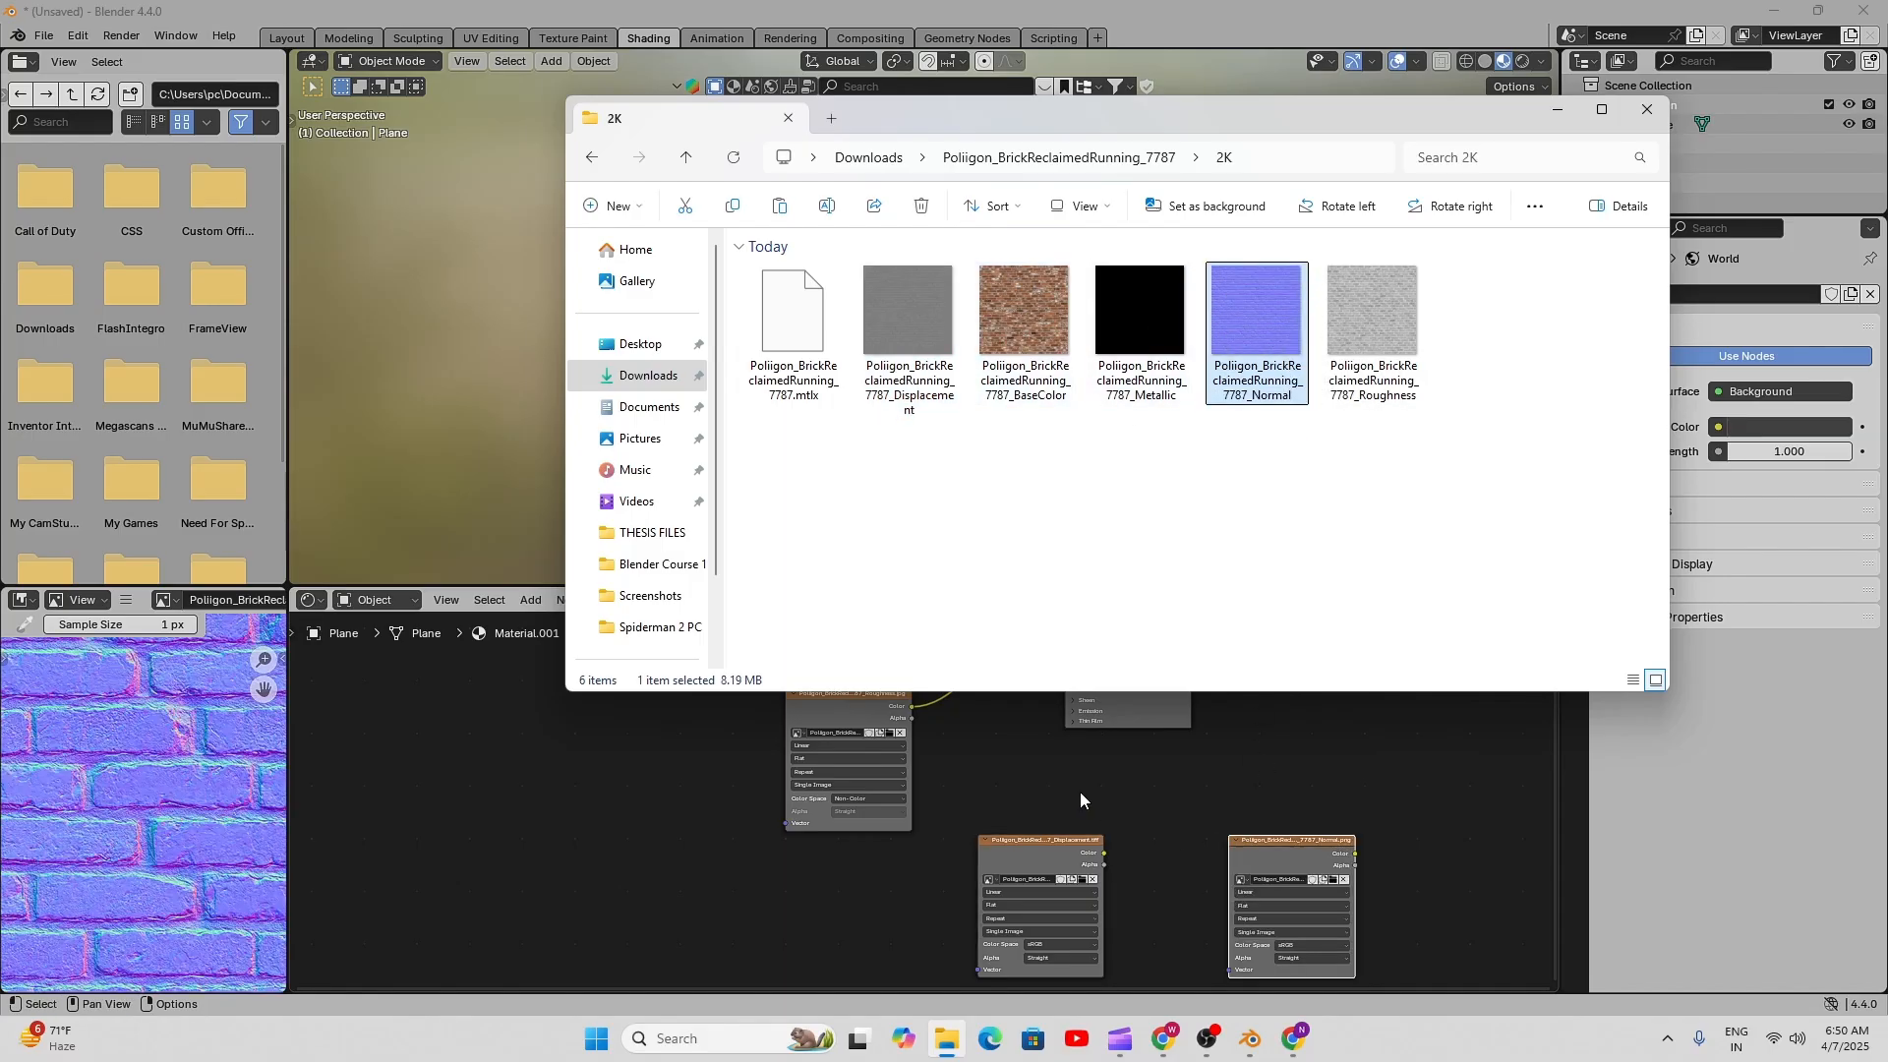
click(1080, 800)
- Select the base color and roughness image nodes and move them together farther away from the Principled BSDF
key(Home)
middle_drag(1023, 783, 1190, 826)
drag(821, 646, 1018, 837)
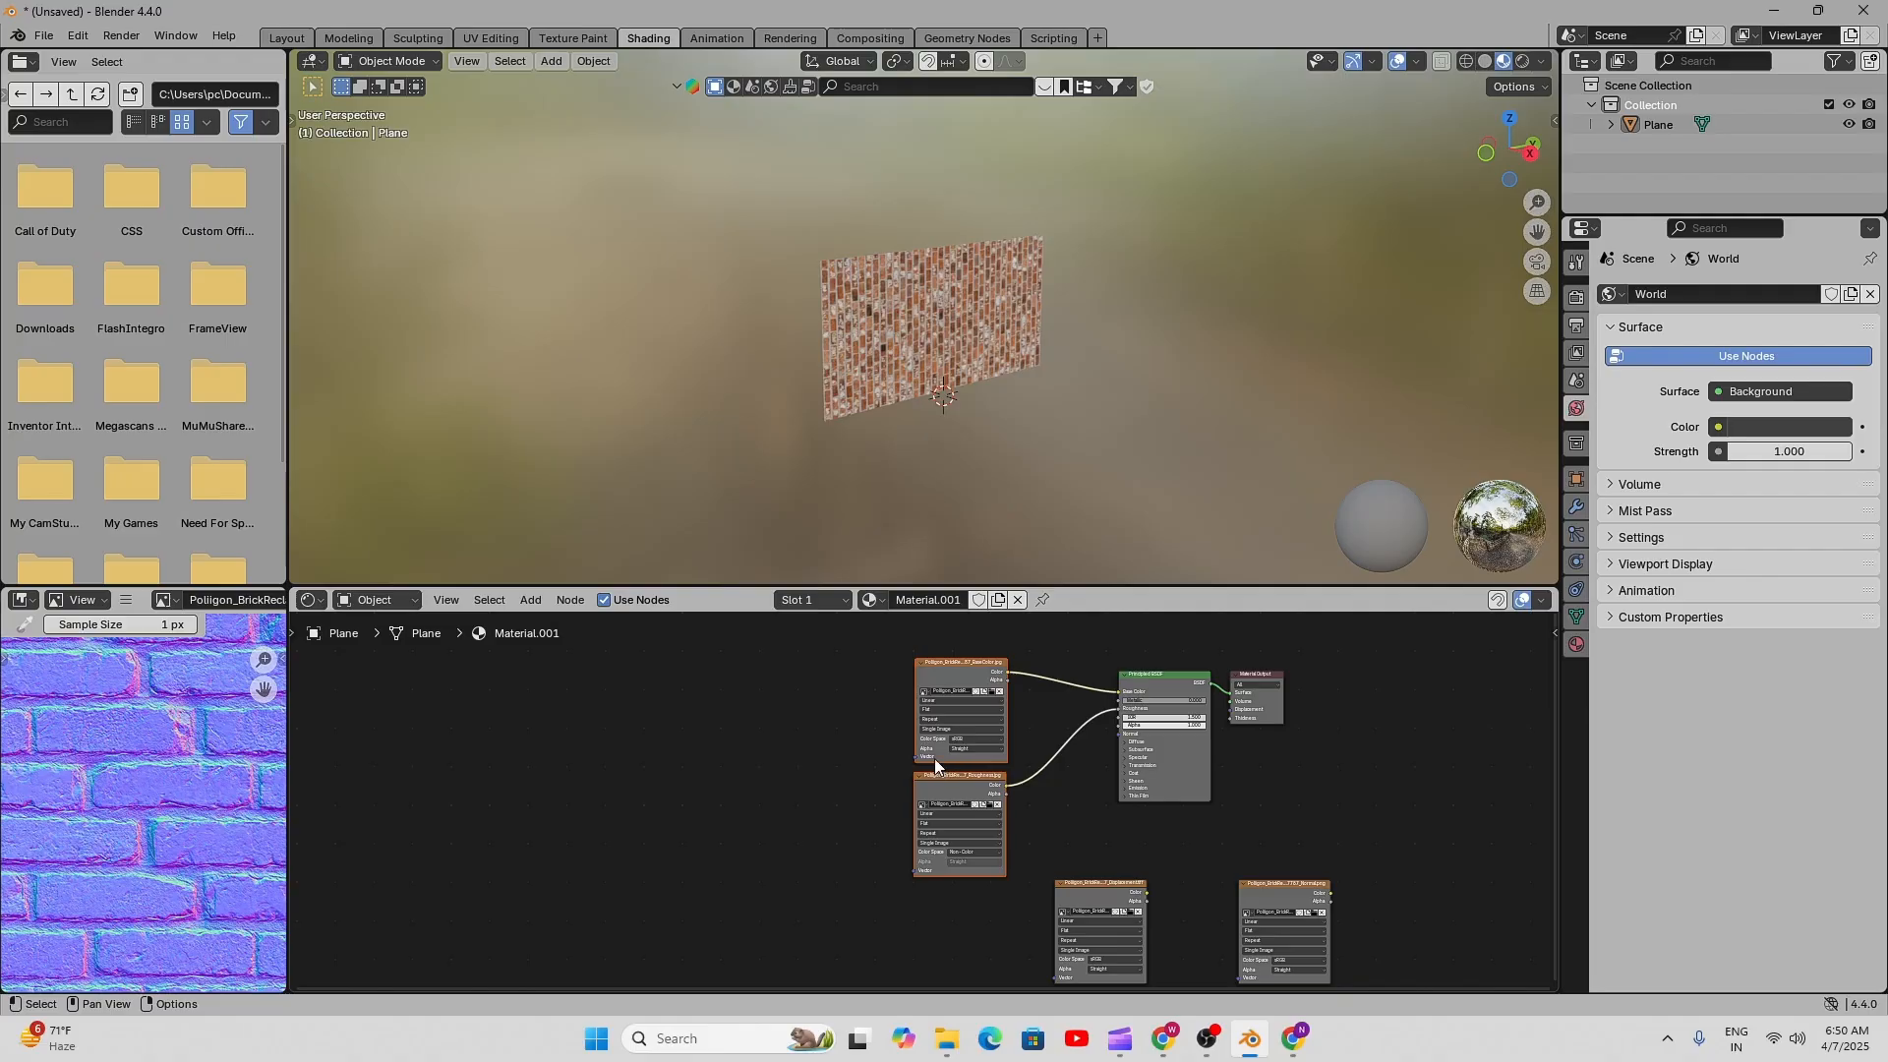
drag(944, 765, 833, 737)
scroll(1023, 788, down, 1)
middle_drag(1059, 820, 999, 712)
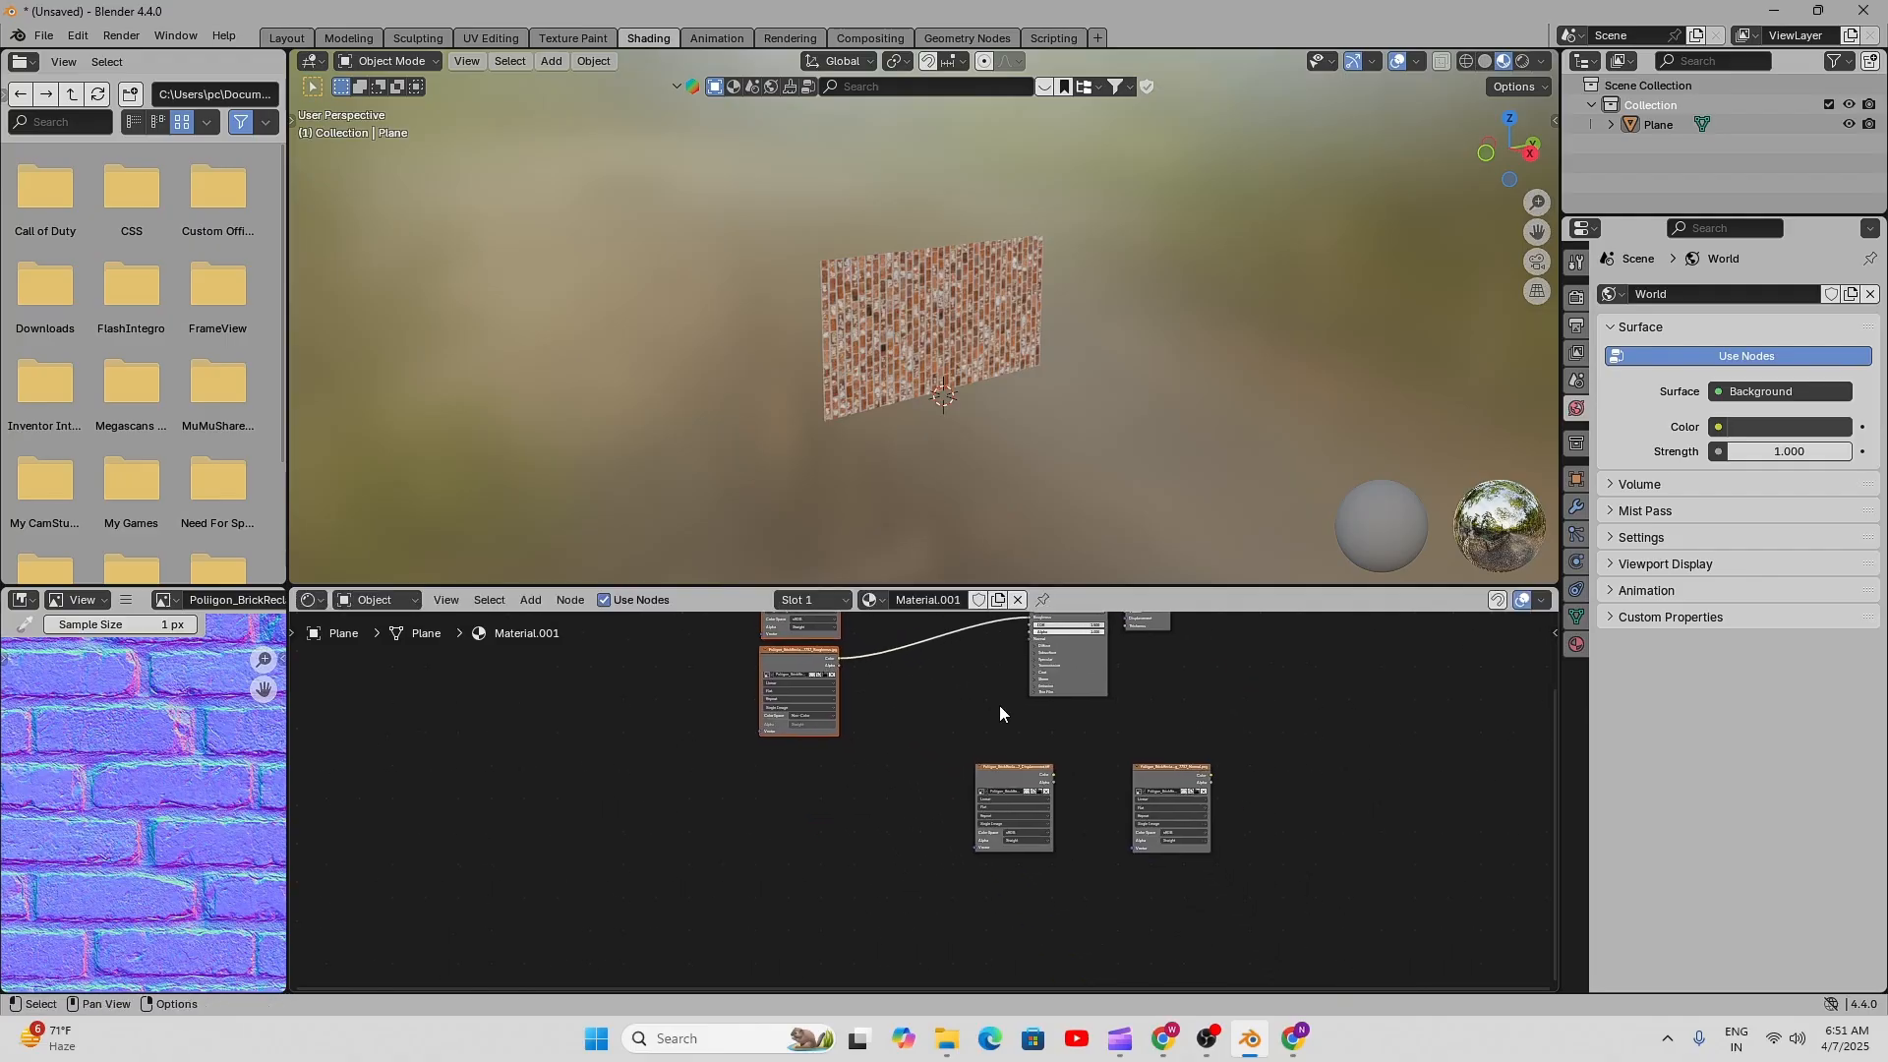
- Place the displacement image node just below the roughness image node
scroll(1020, 790, up, 6)
drag(1131, 747, 711, 725)
scroll(875, 724, down, 3)
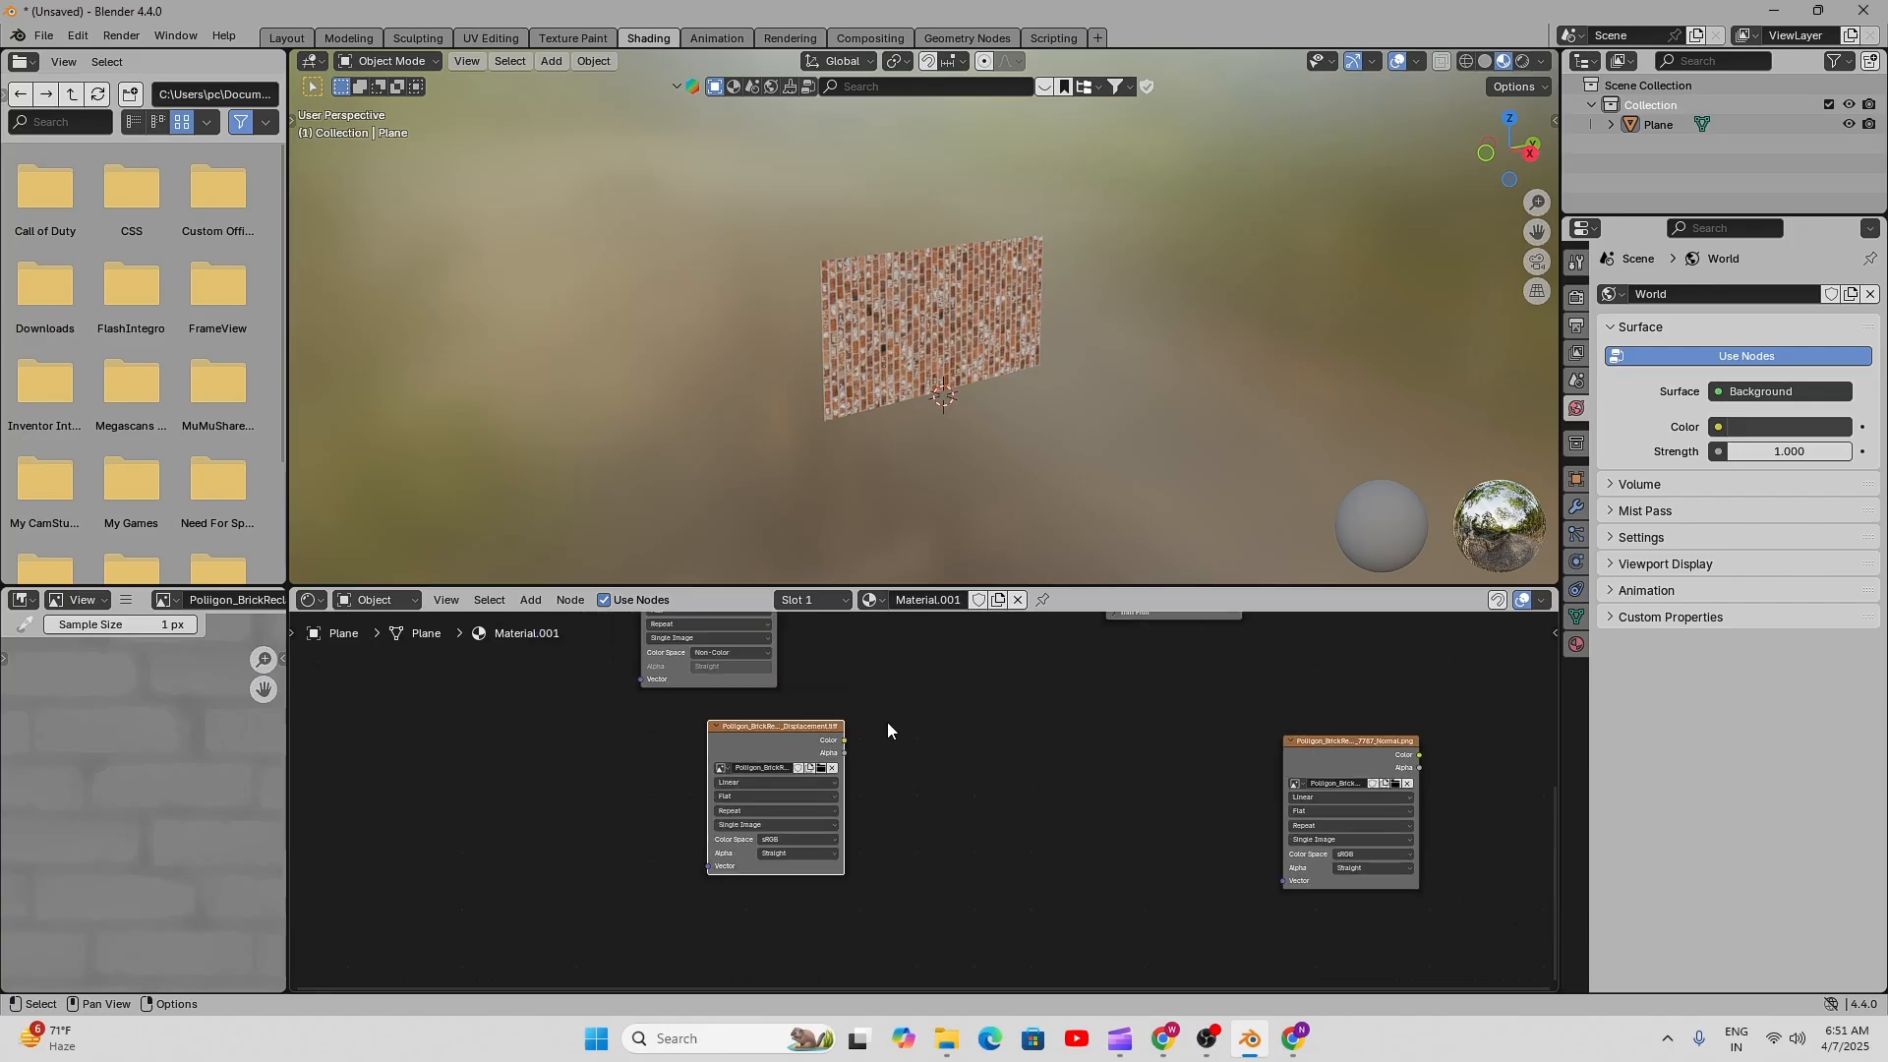
scroll(887, 731, down, 1)
middle_drag(887, 731, 679, 890)
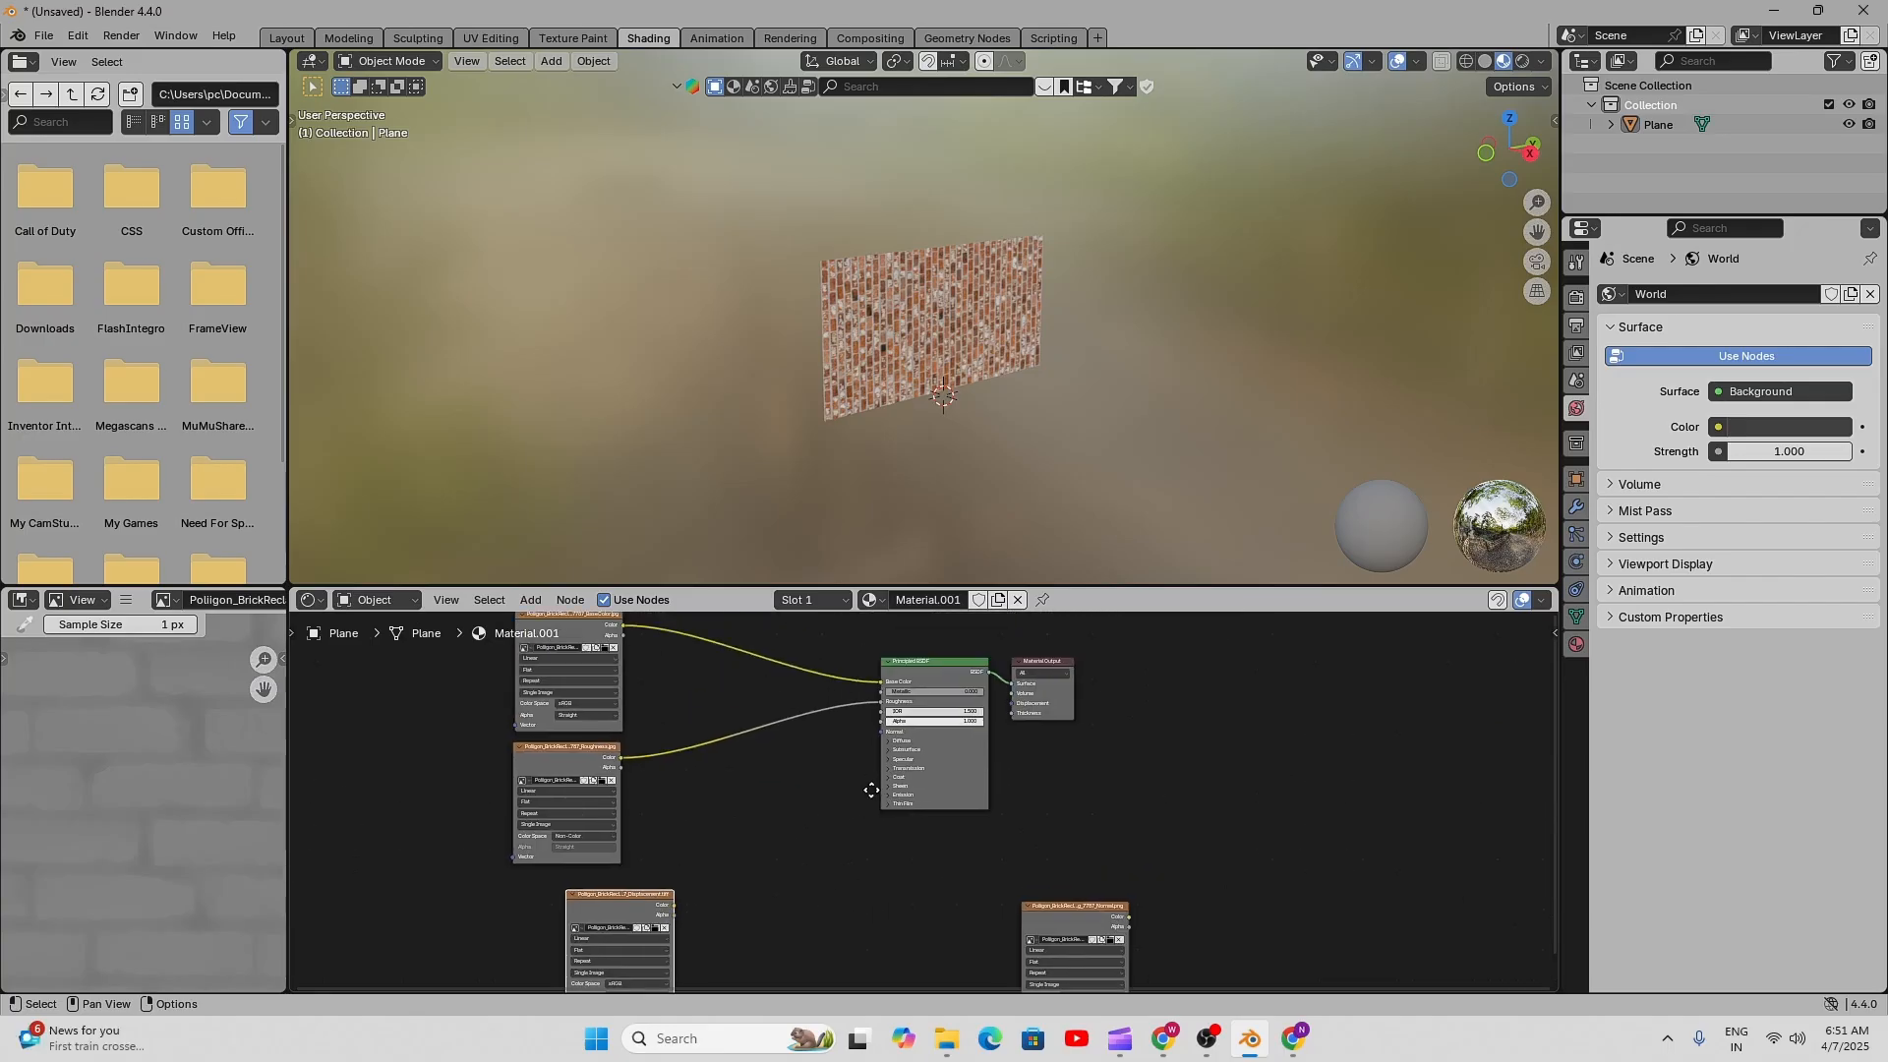
- Move Material Output away from the Principled BSDF, connect the displacement image's Color to its Displacement input, and inspect the bricks up close
scroll(860, 822, up, 5)
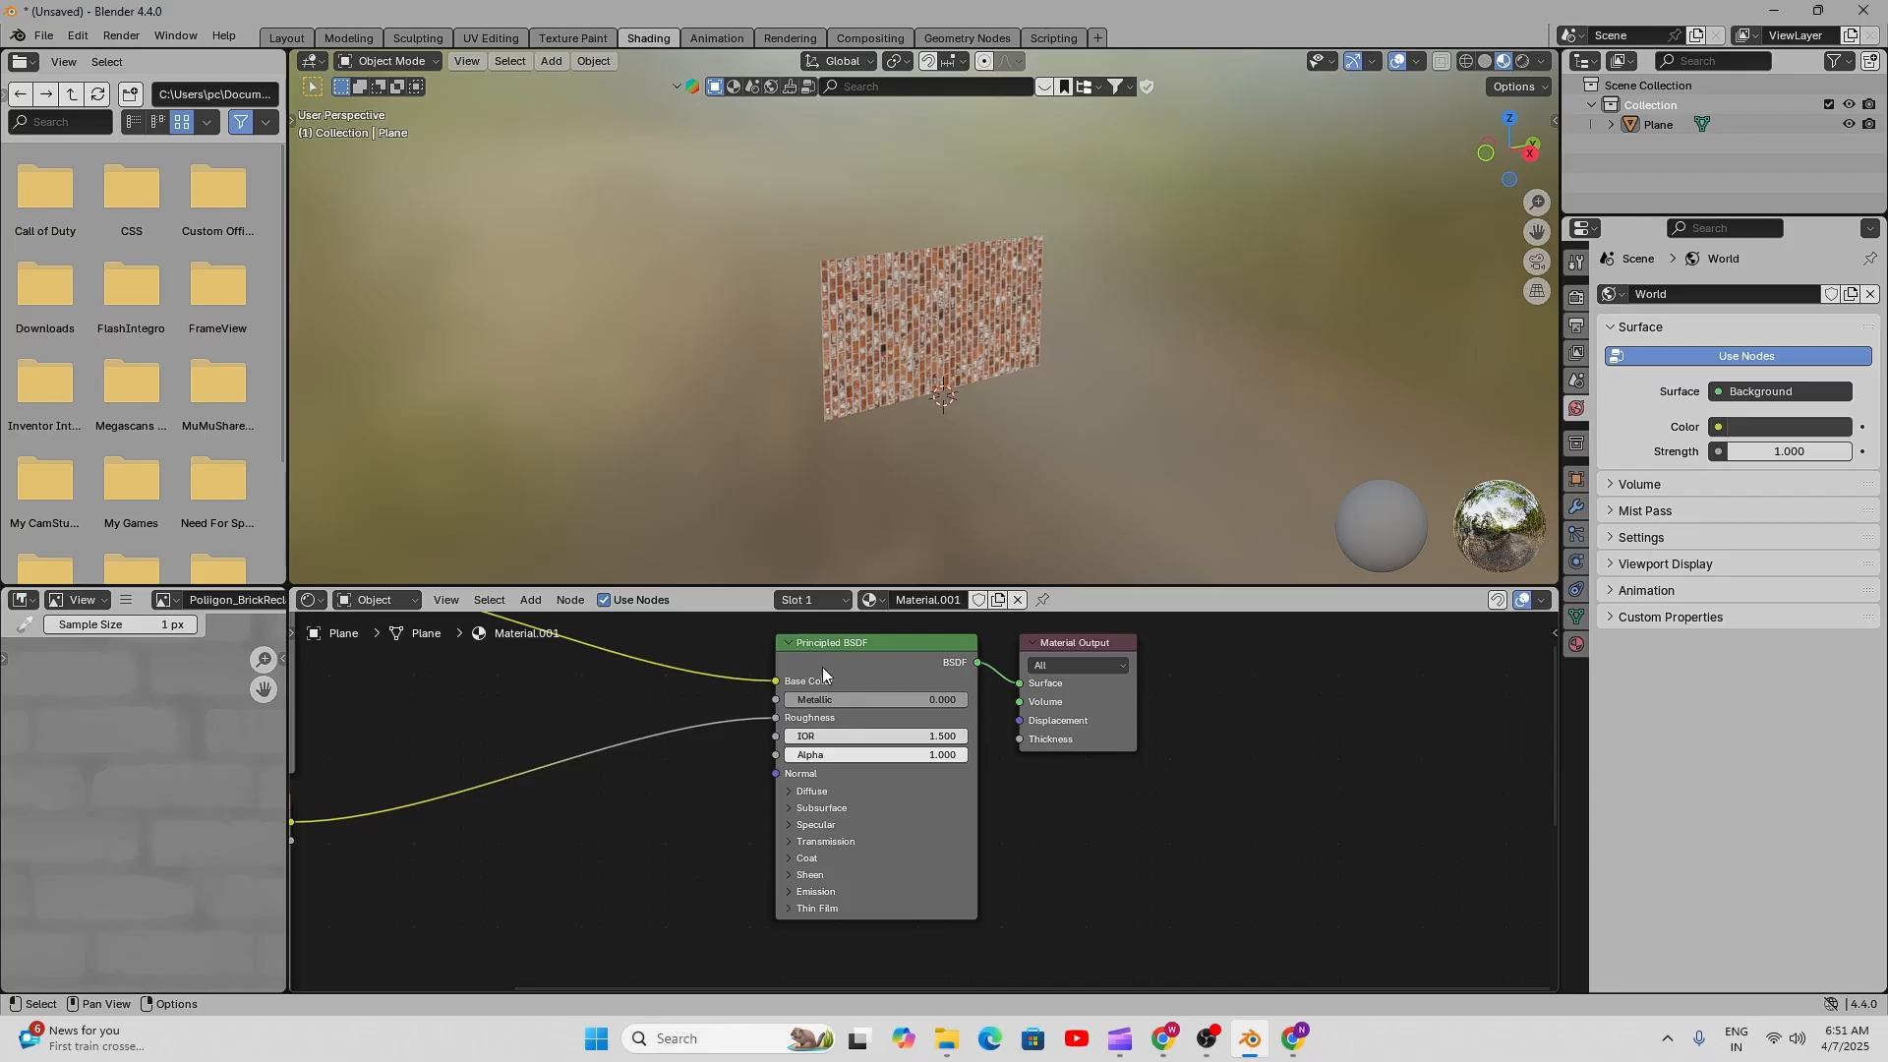
drag(1076, 657, 1209, 750)
scroll(1160, 853, up, 2)
middle_drag(1317, 830, 1119, 791)
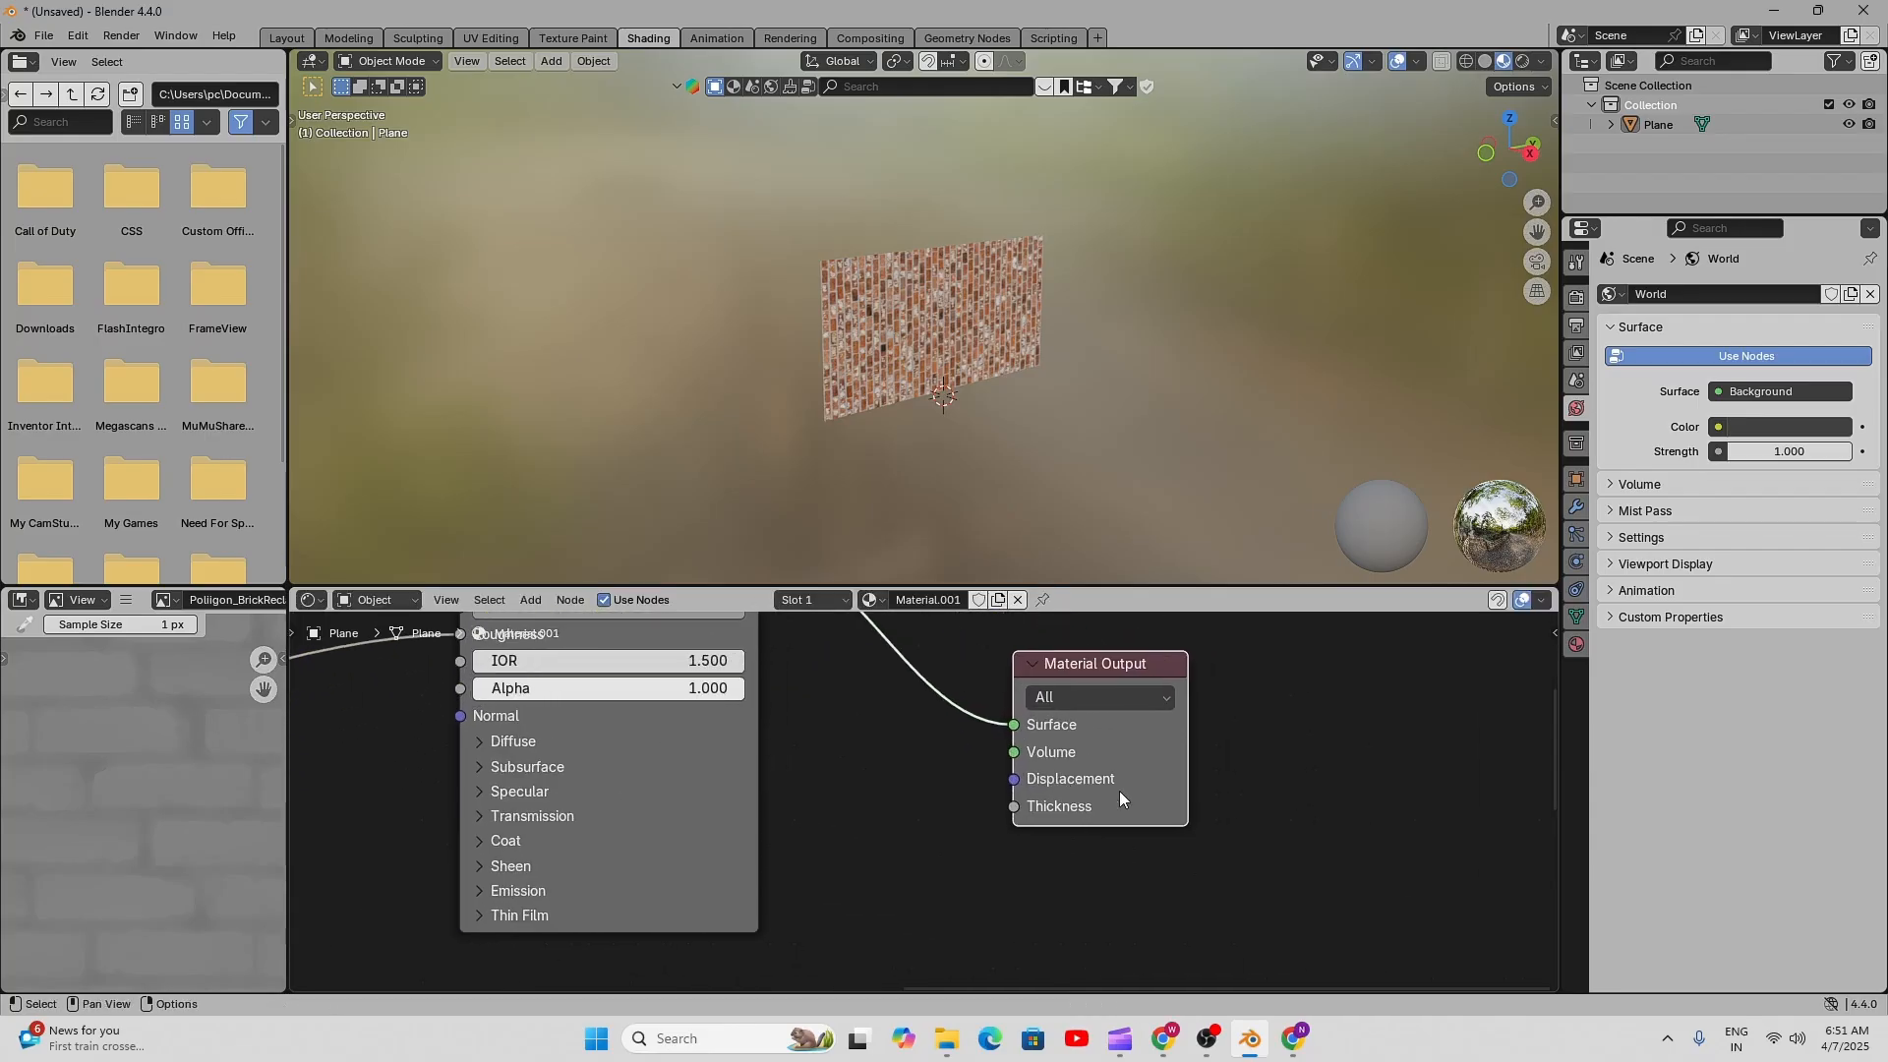
scroll(1042, 800, down, 8)
middle_drag(957, 822, 995, 763)
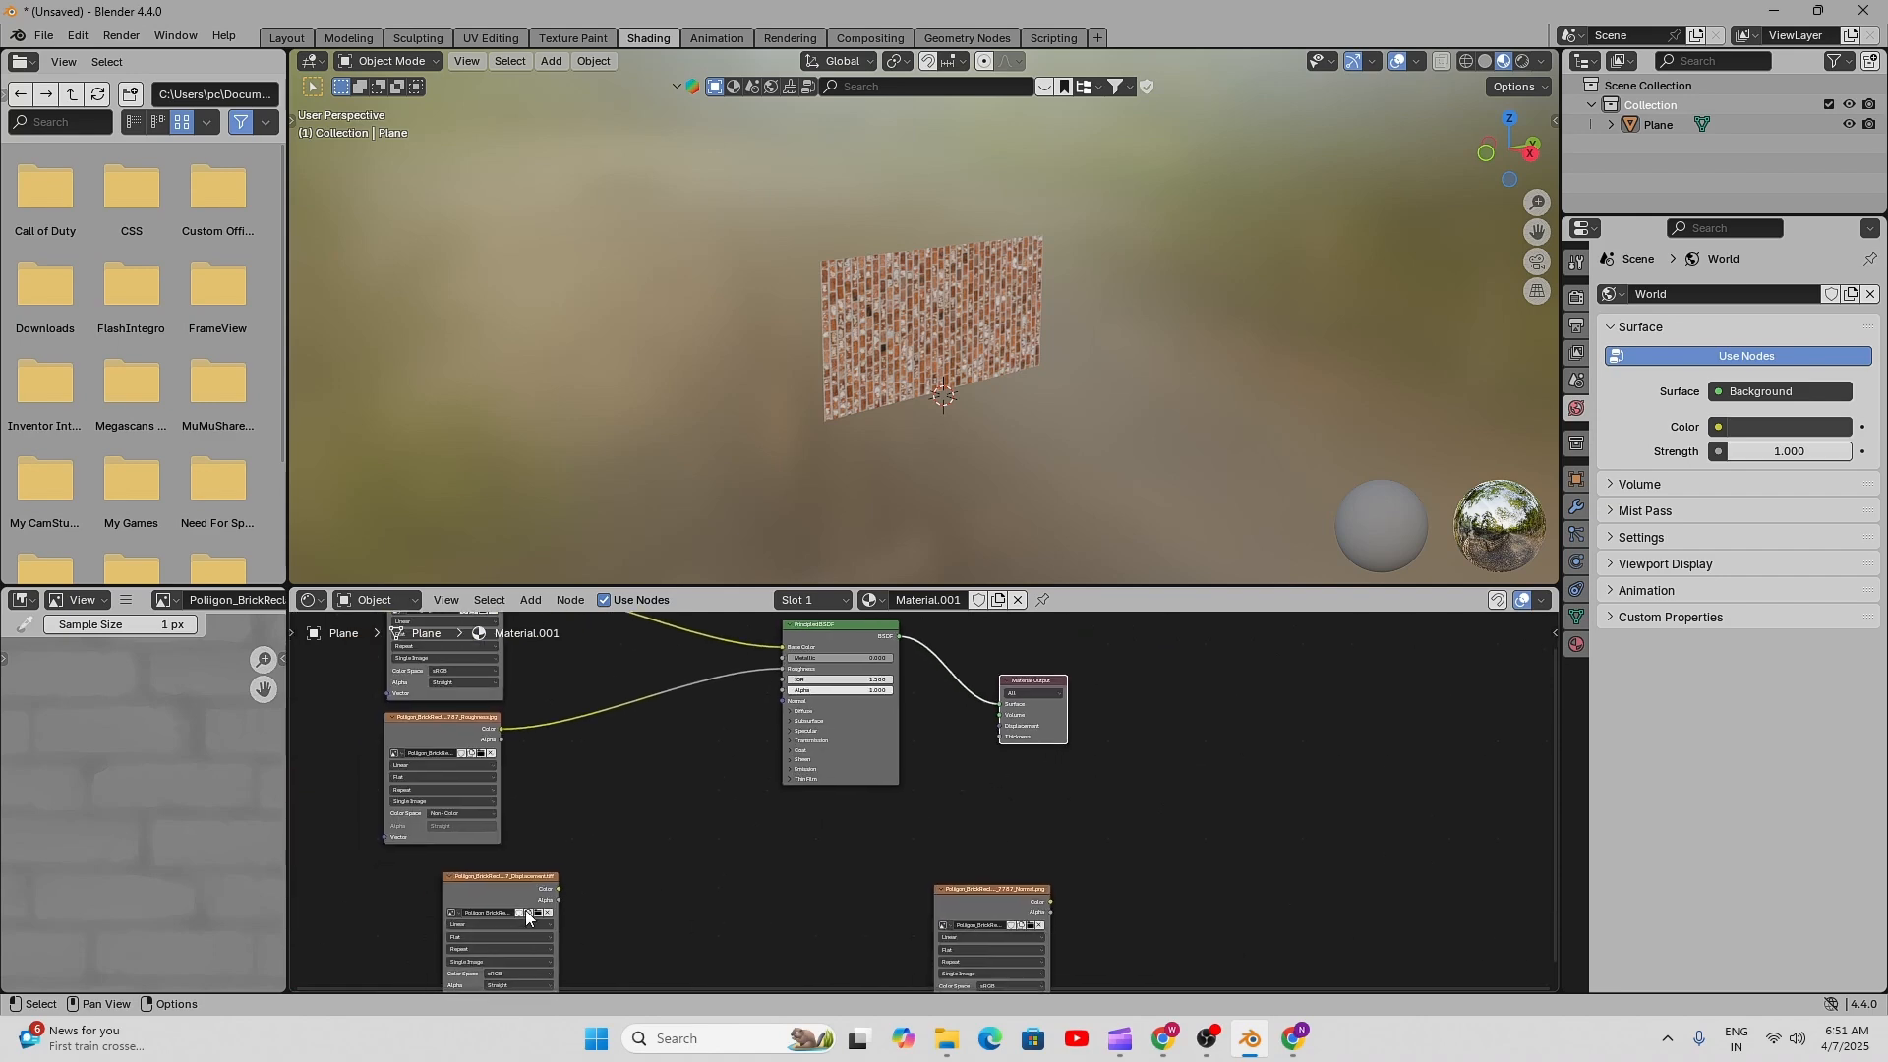
mouse_move(559, 890)
mouse_down()
mouse_move(641, 891)
mouse_move(989, 781)
mouse_move(996, 731)
mouse_up()
scroll(906, 360, up, 8)
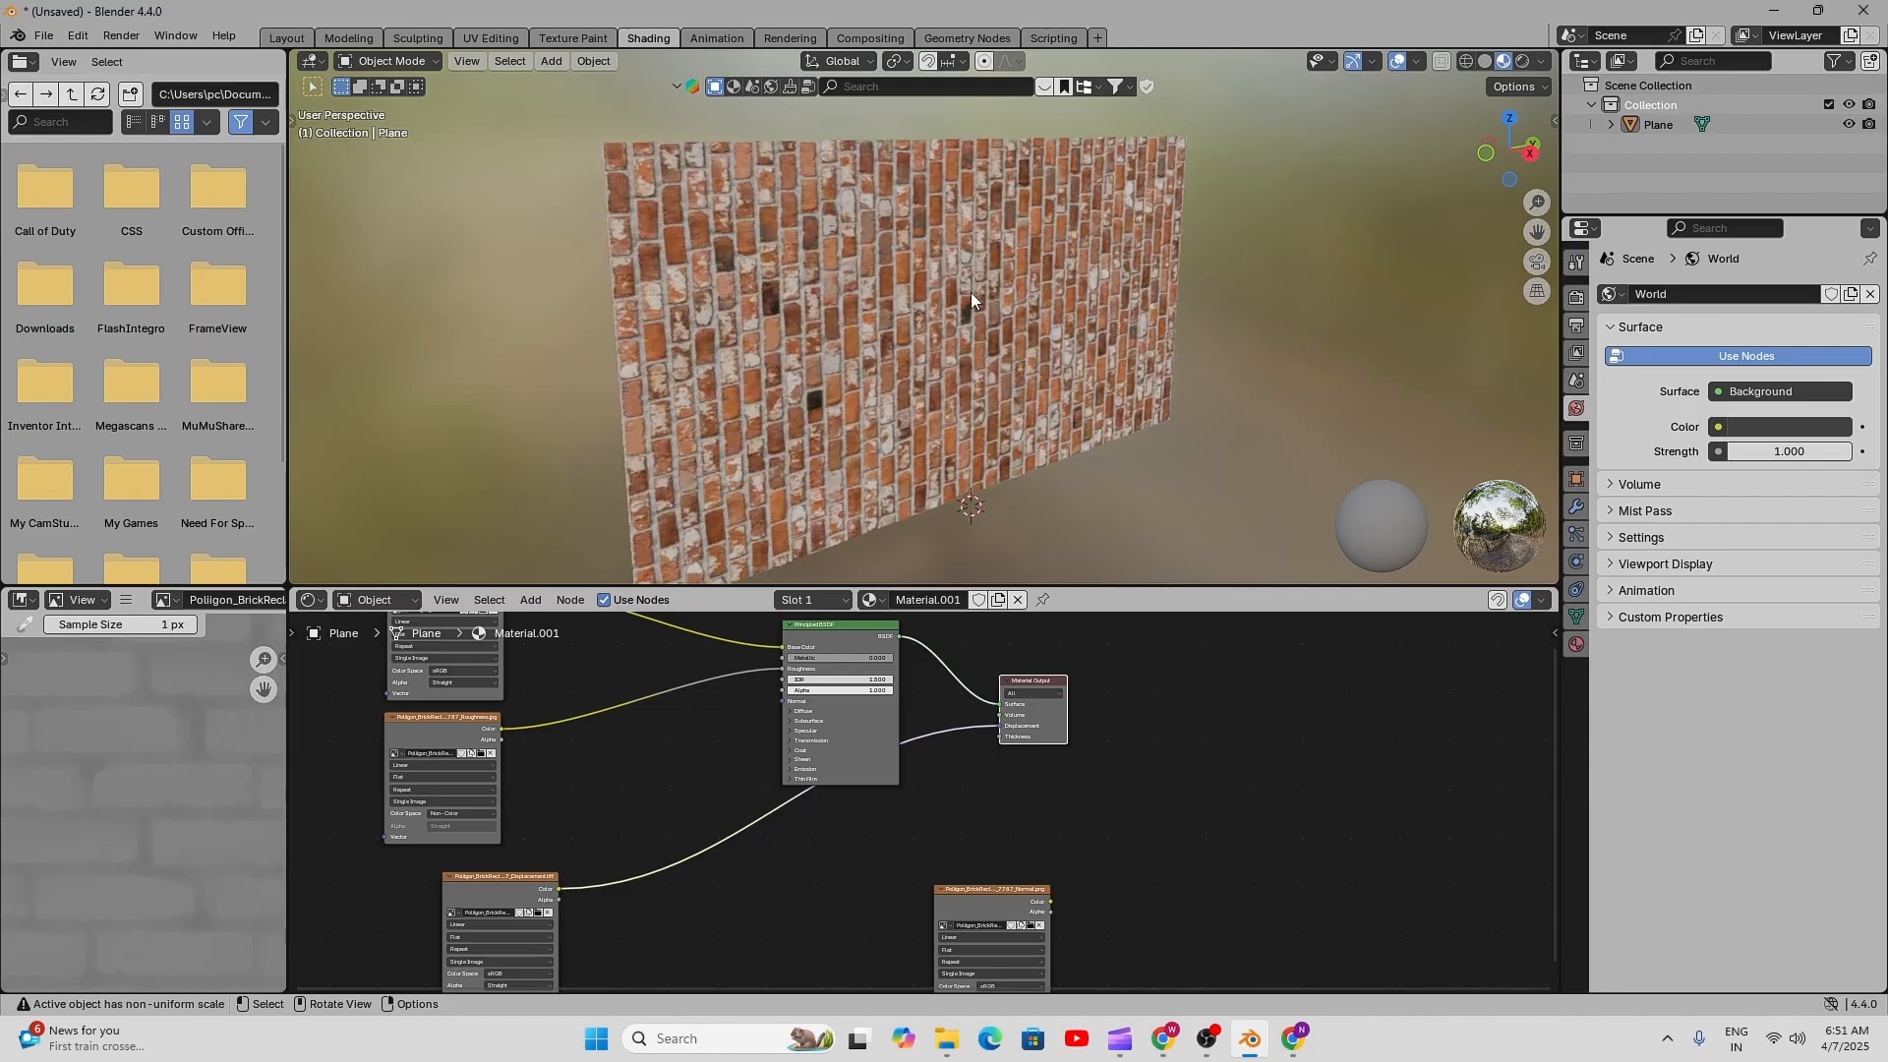
scroll(855, 372, up, 3)
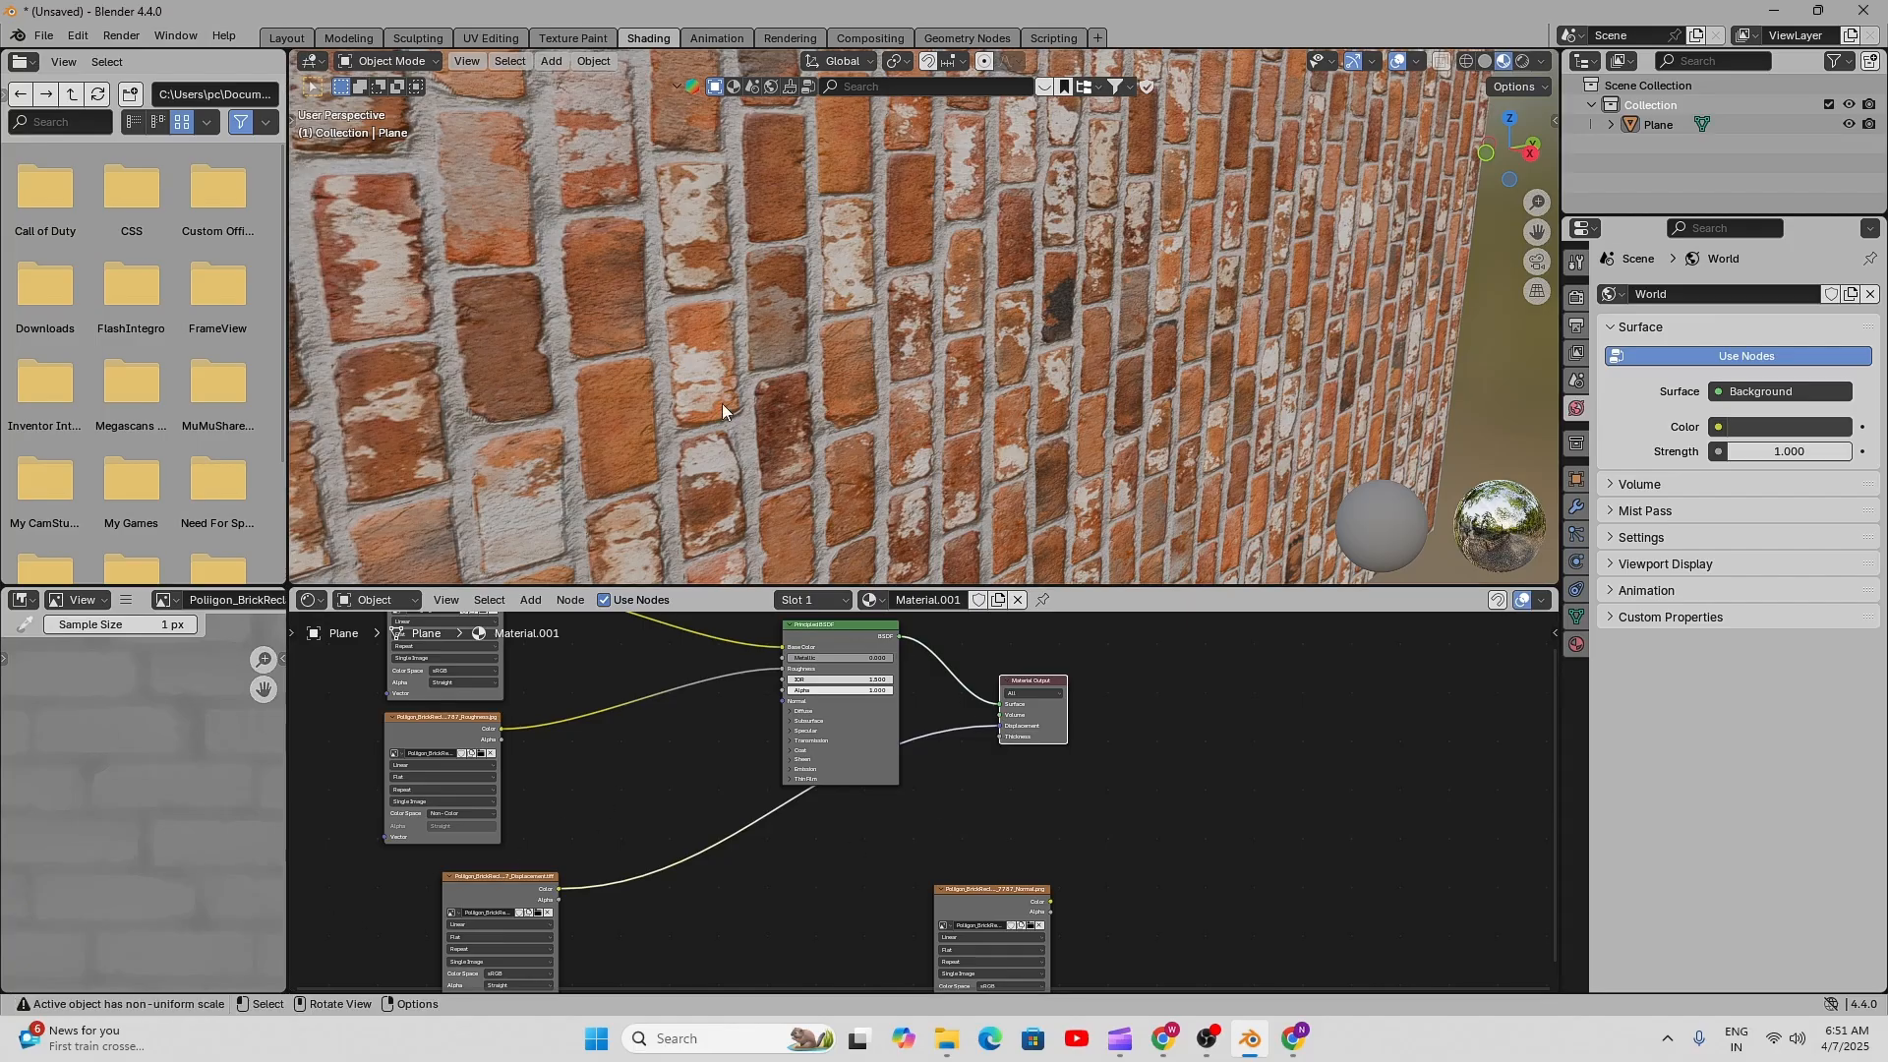
middle_drag(633, 410, 752, 470)
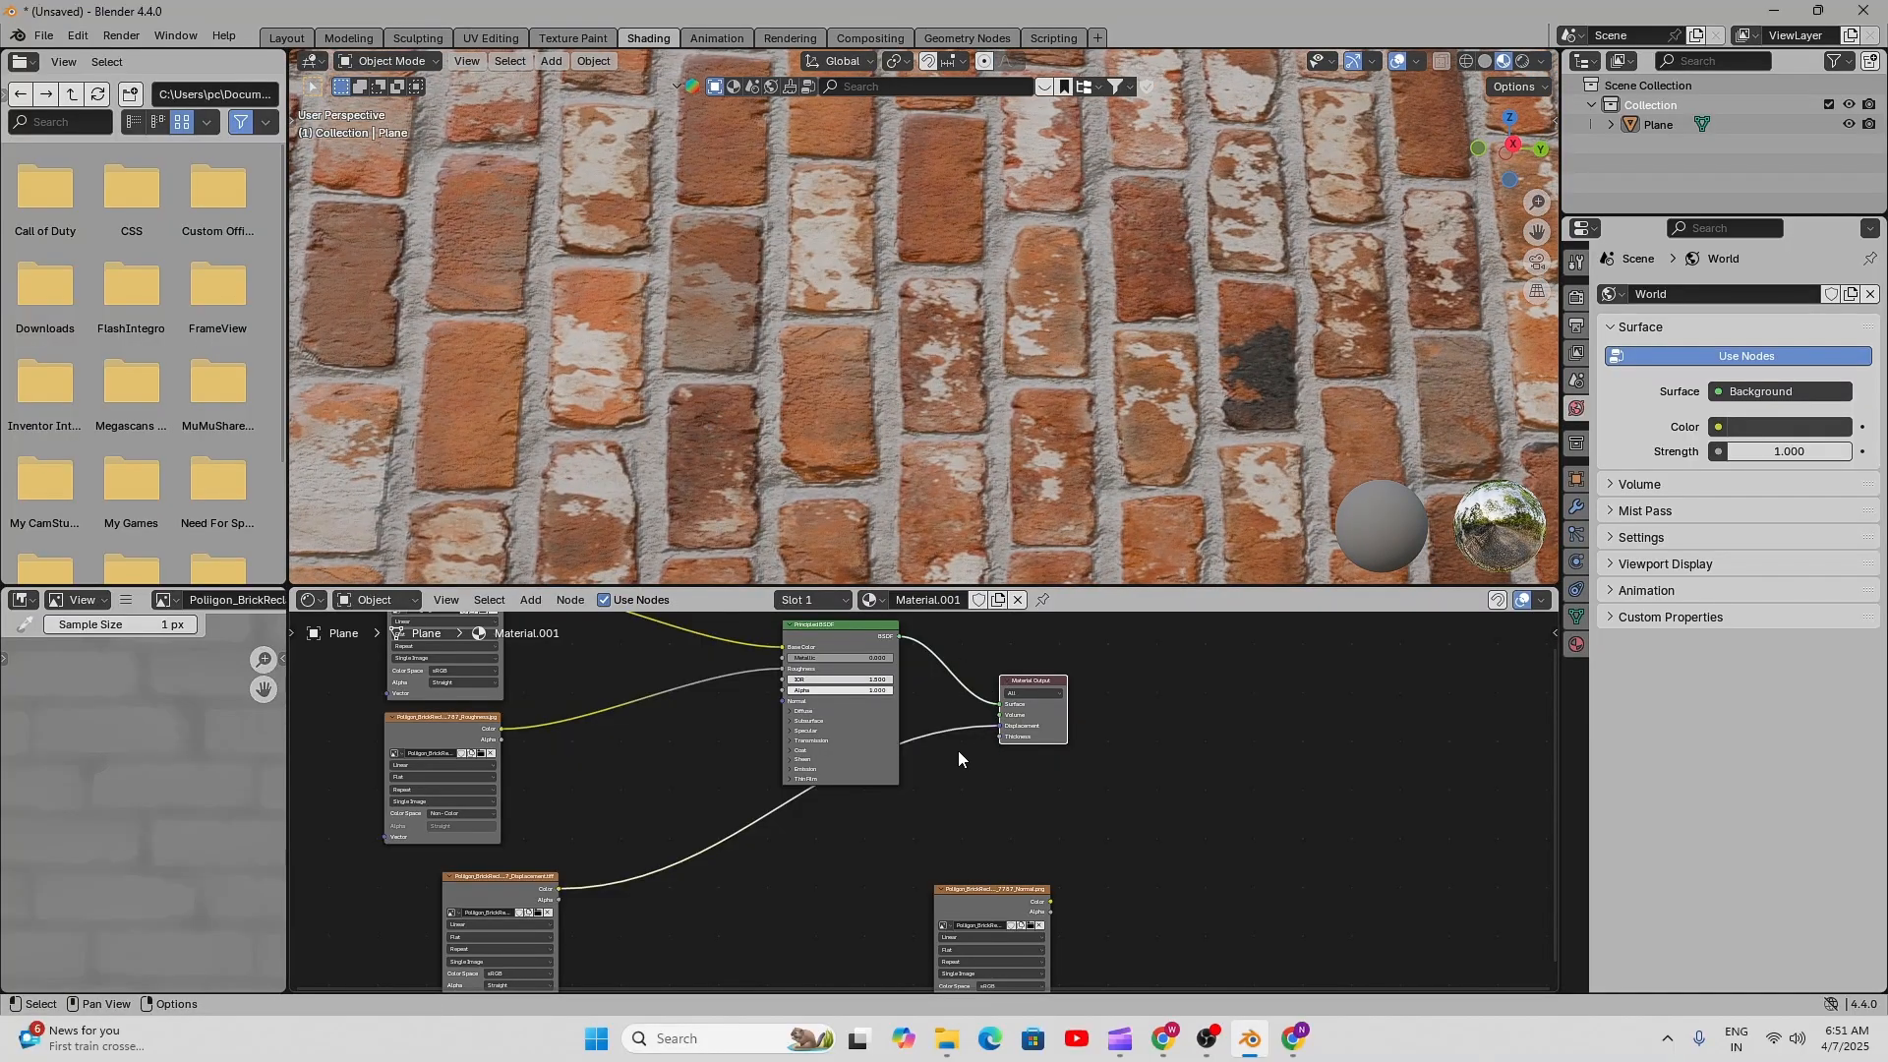
- Compare the bricks with and without displacement by cutting the link to Material Output and reconnecting it
ctrl+right_drag(940, 712, 968, 777)
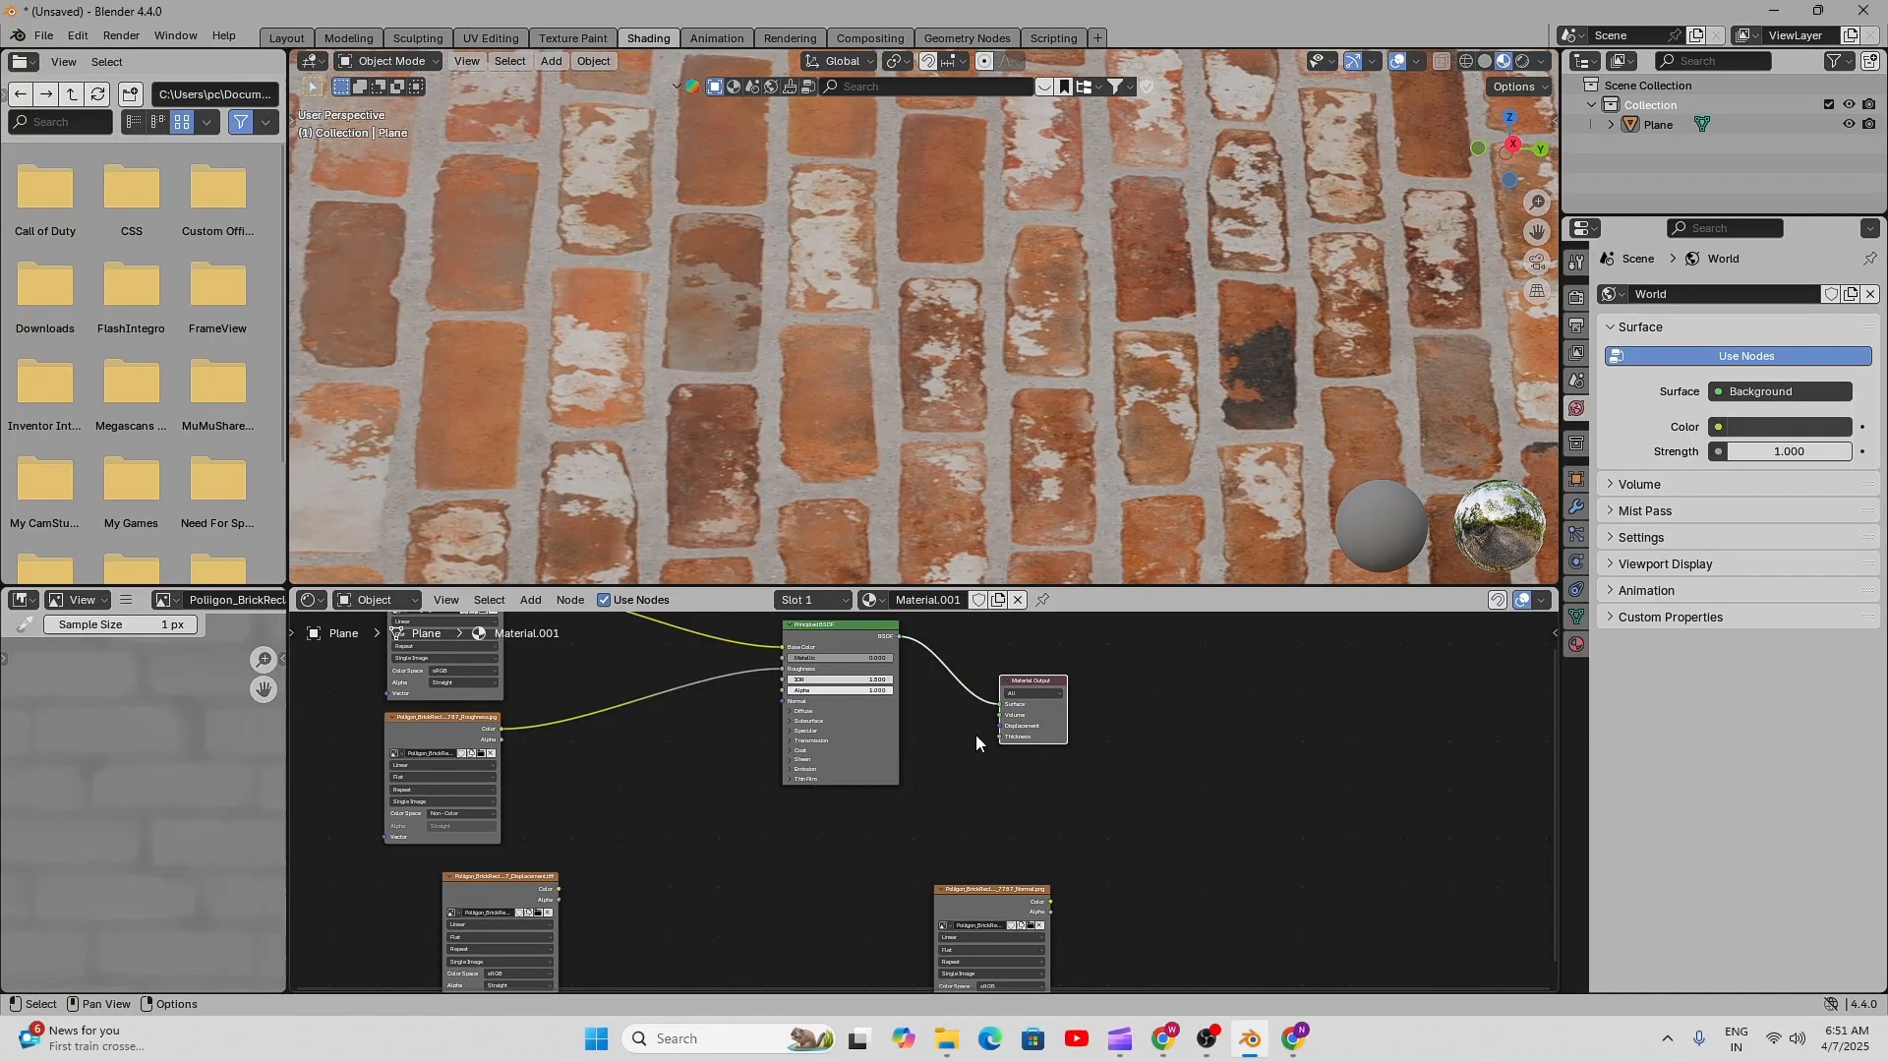
scroll(841, 369, down, 5)
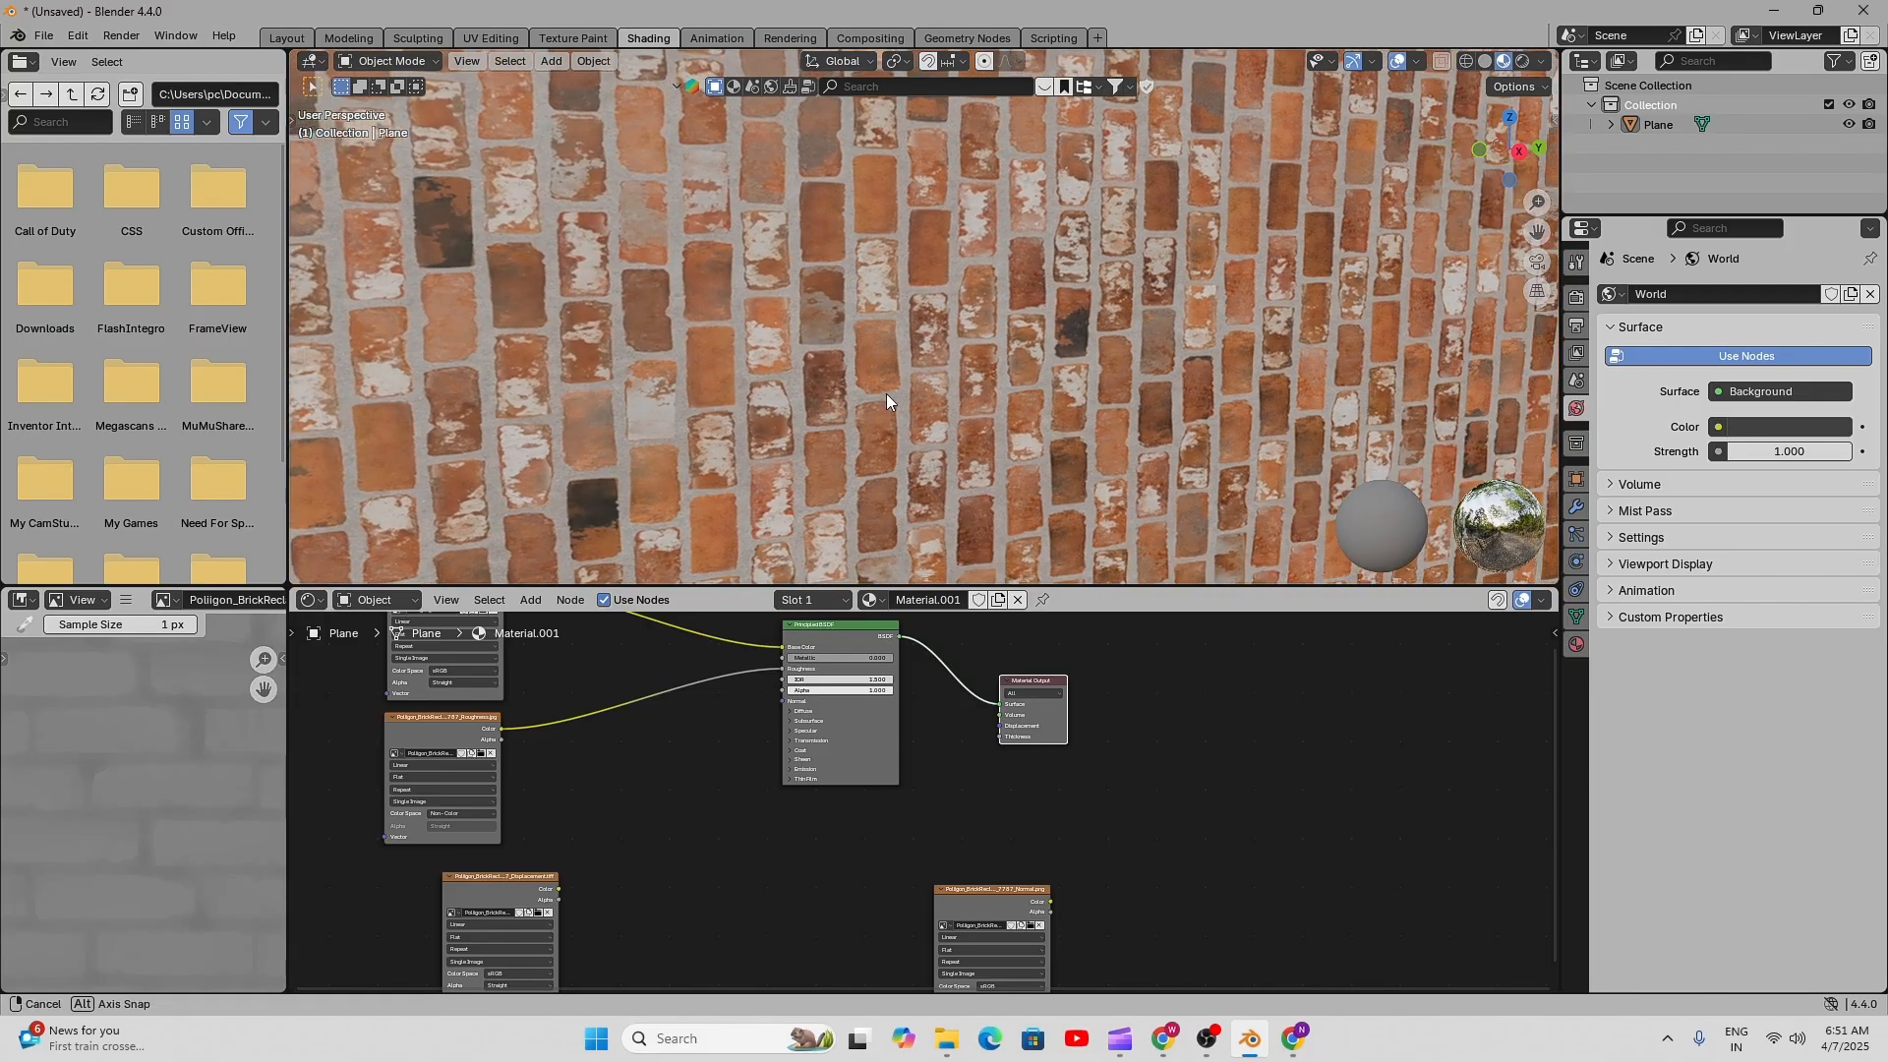
drag(559, 888, 993, 729)
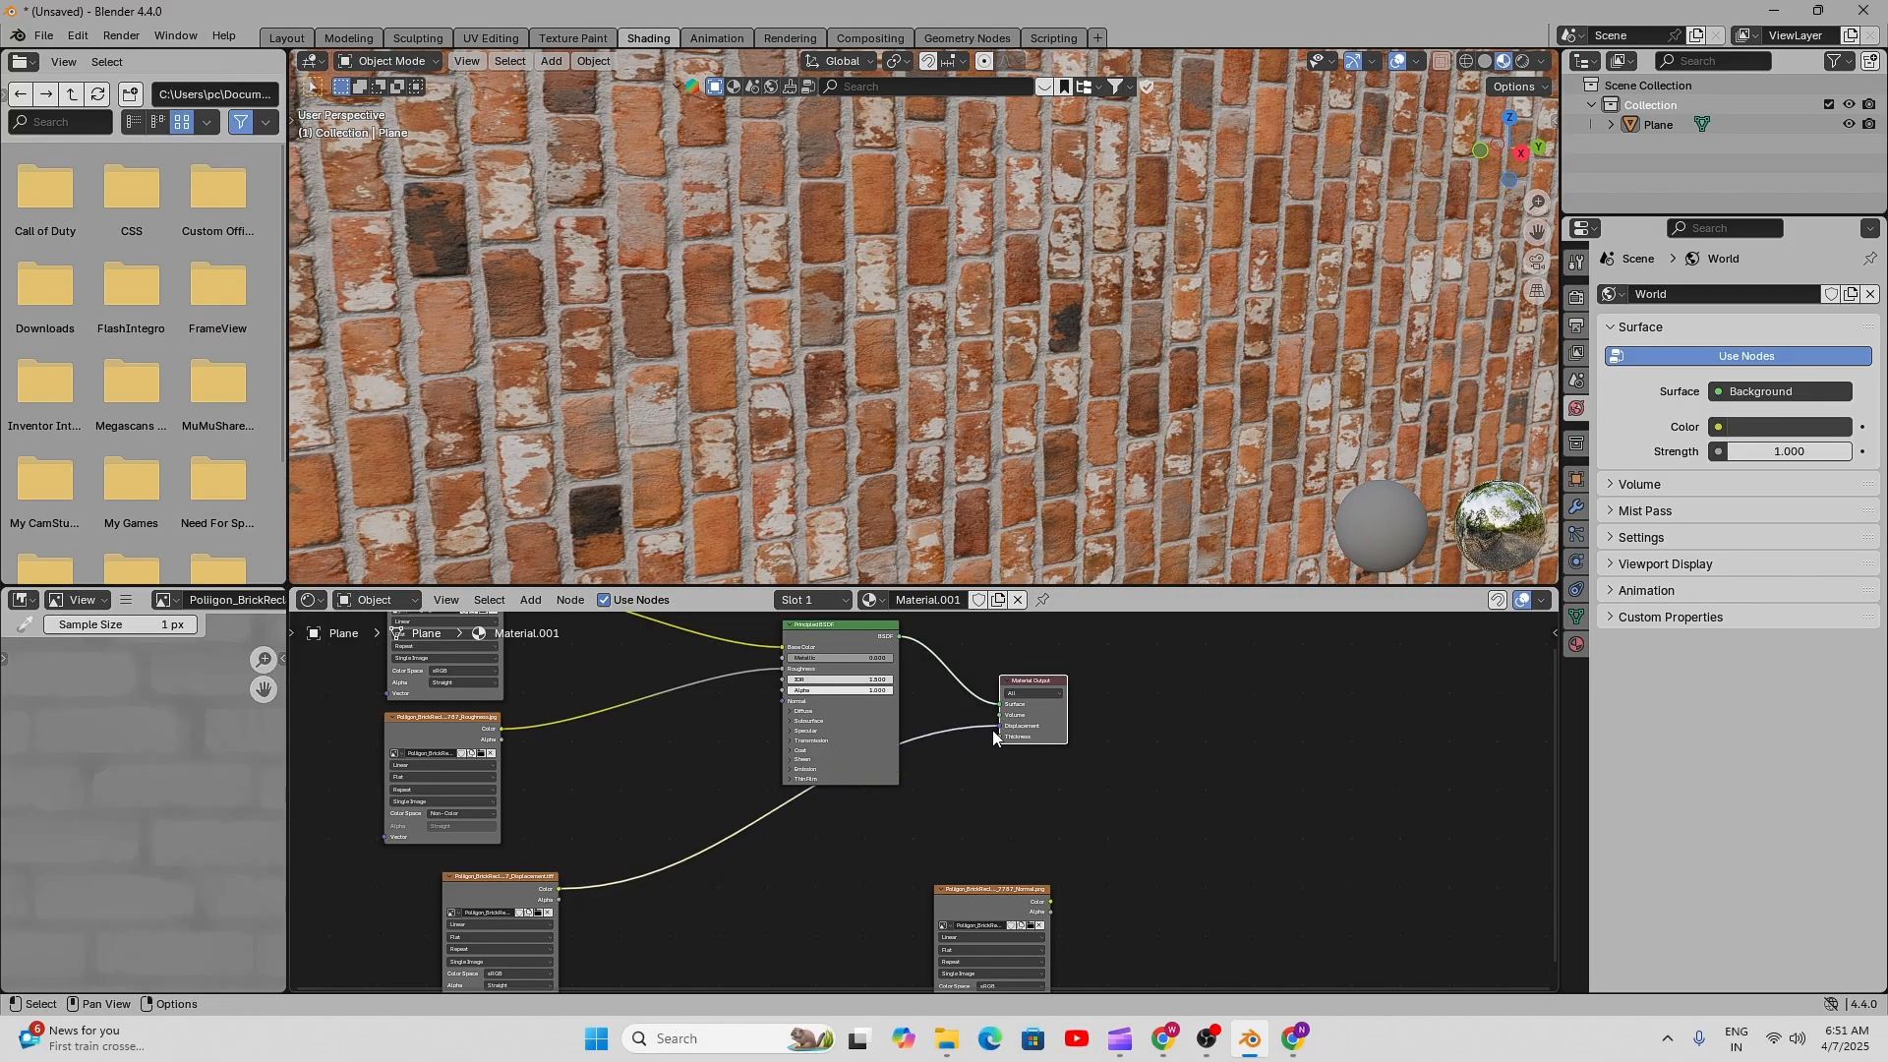
middle_drag(994, 399, 968, 366)
scroll(1099, 432, down, 3)
middle_drag(866, 845, 927, 684)
middle_drag(843, 852, 780, 961)
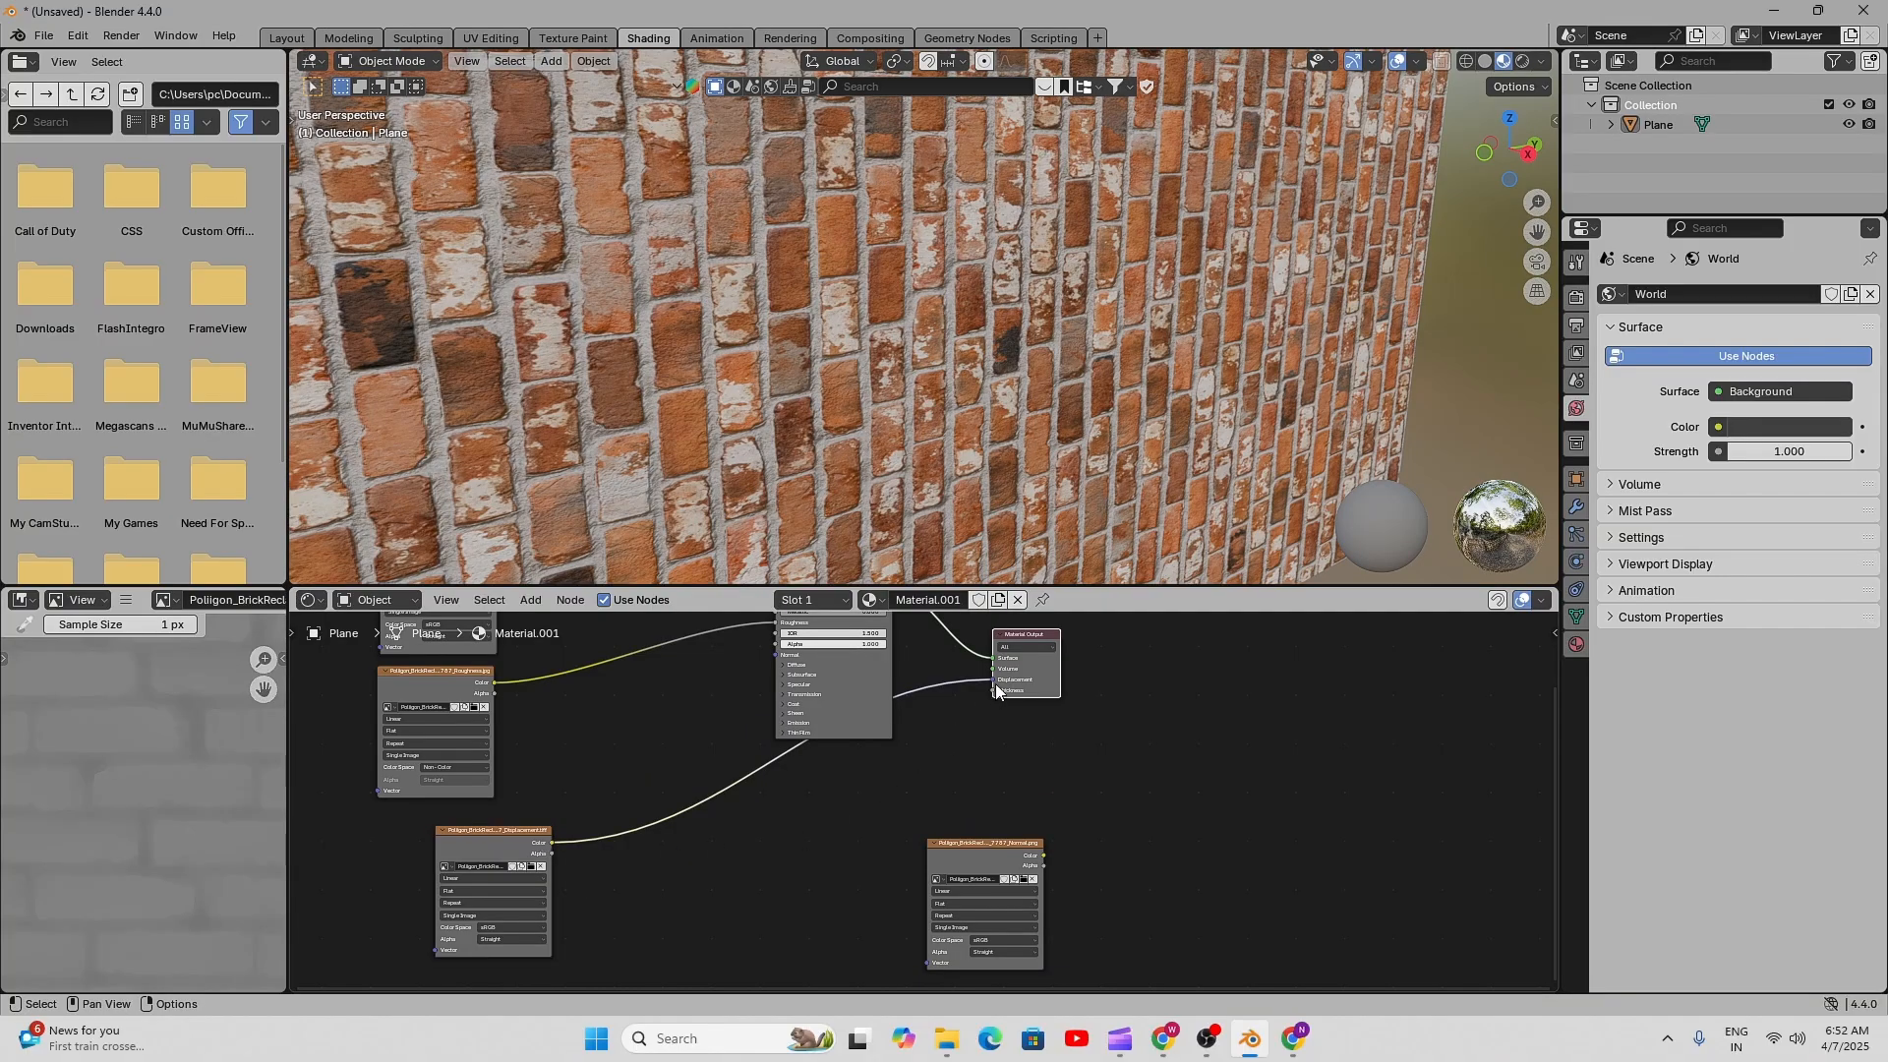
- Place the Material Output node beside the displacement image node and examine the colors of the sockets on their link
drag(1011, 641, 706, 781)
scroll(674, 873, up, 2)
middle_drag(568, 863, 876, 774)
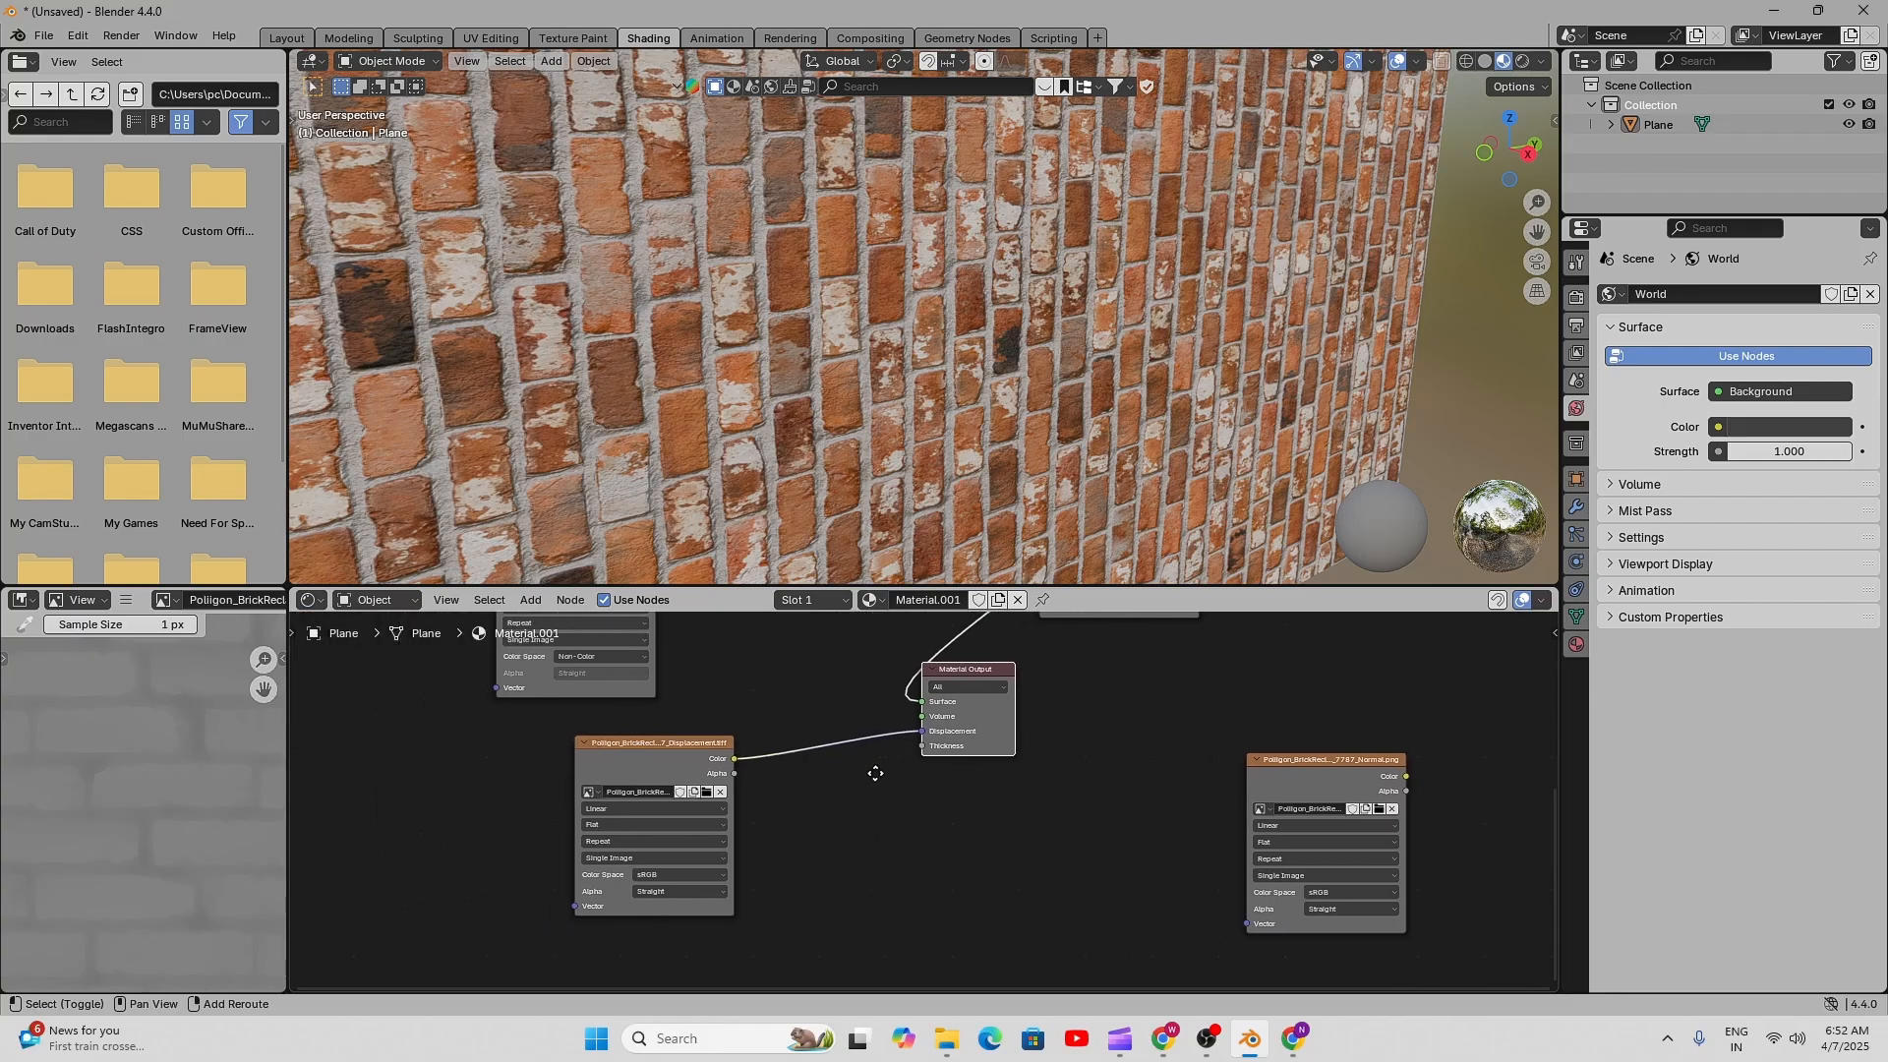
scroll(787, 793, up, 3)
middle_drag(676, 816, 800, 830)
scroll(752, 776, up, 4)
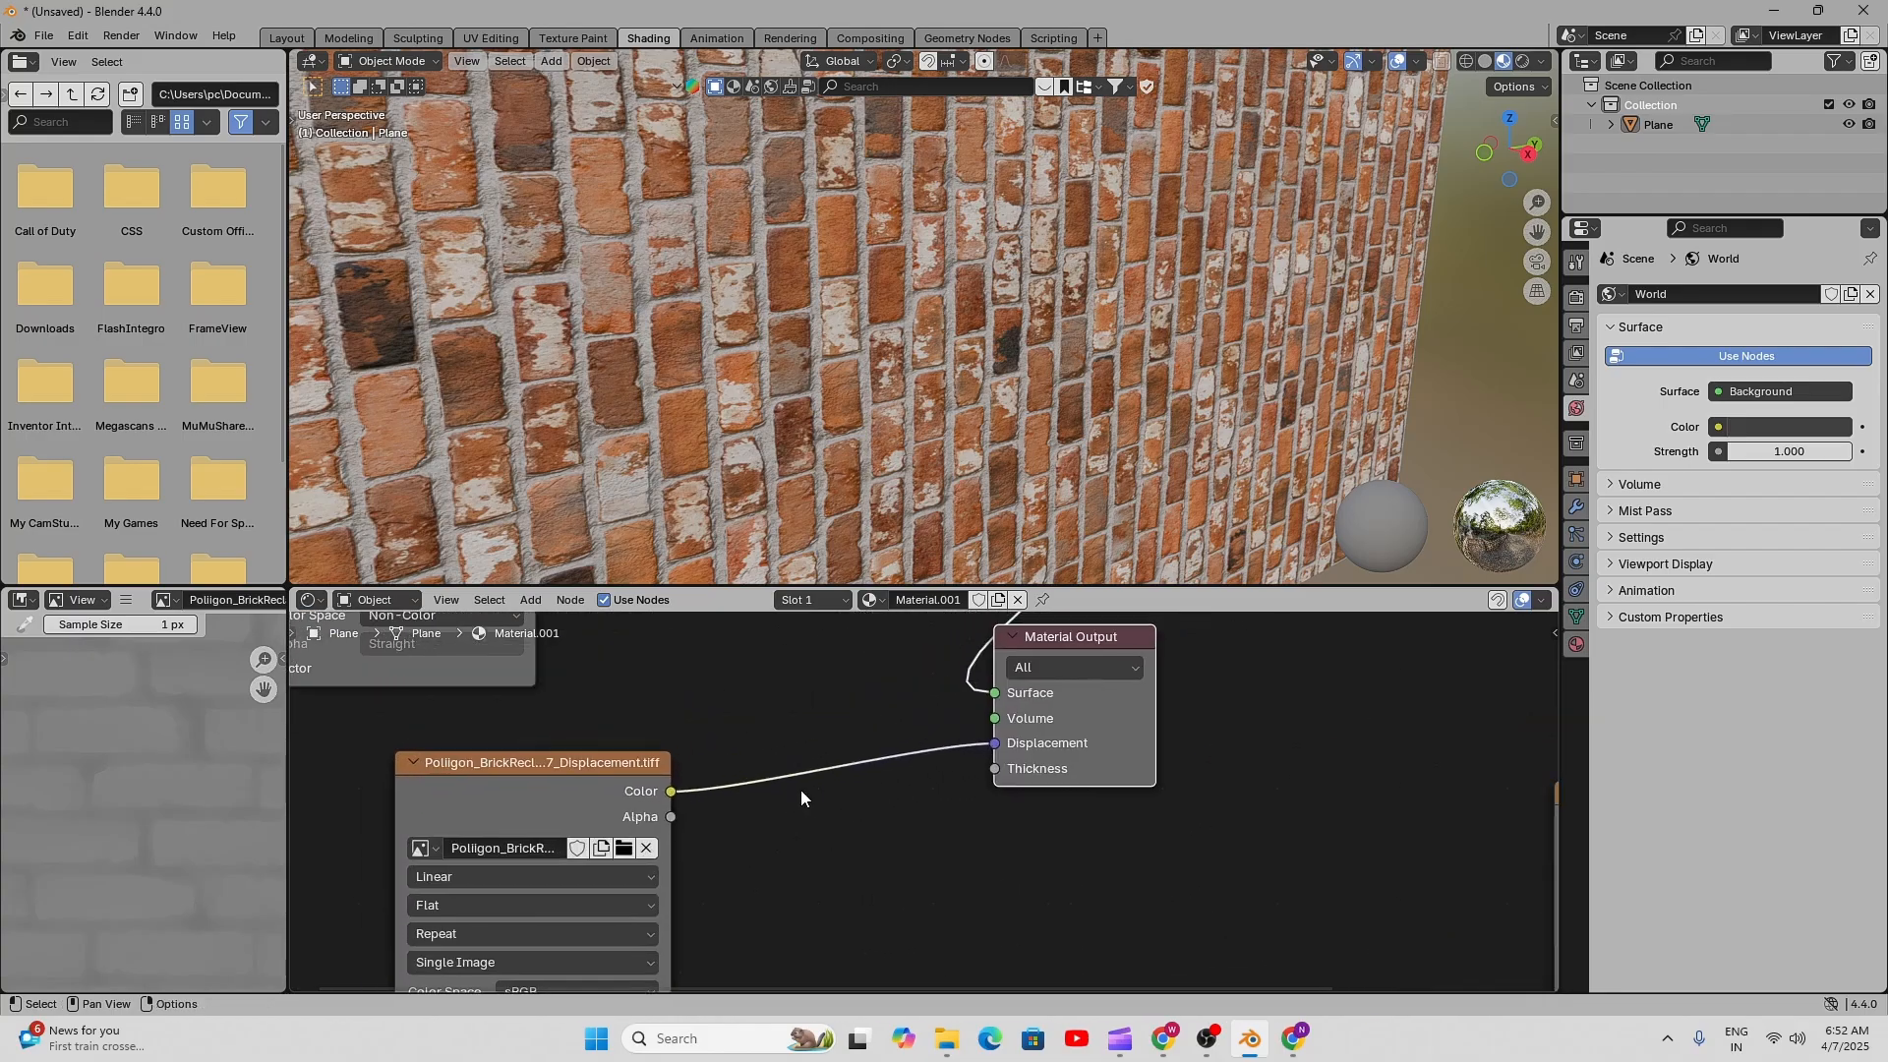
scroll(728, 814, up, 1)
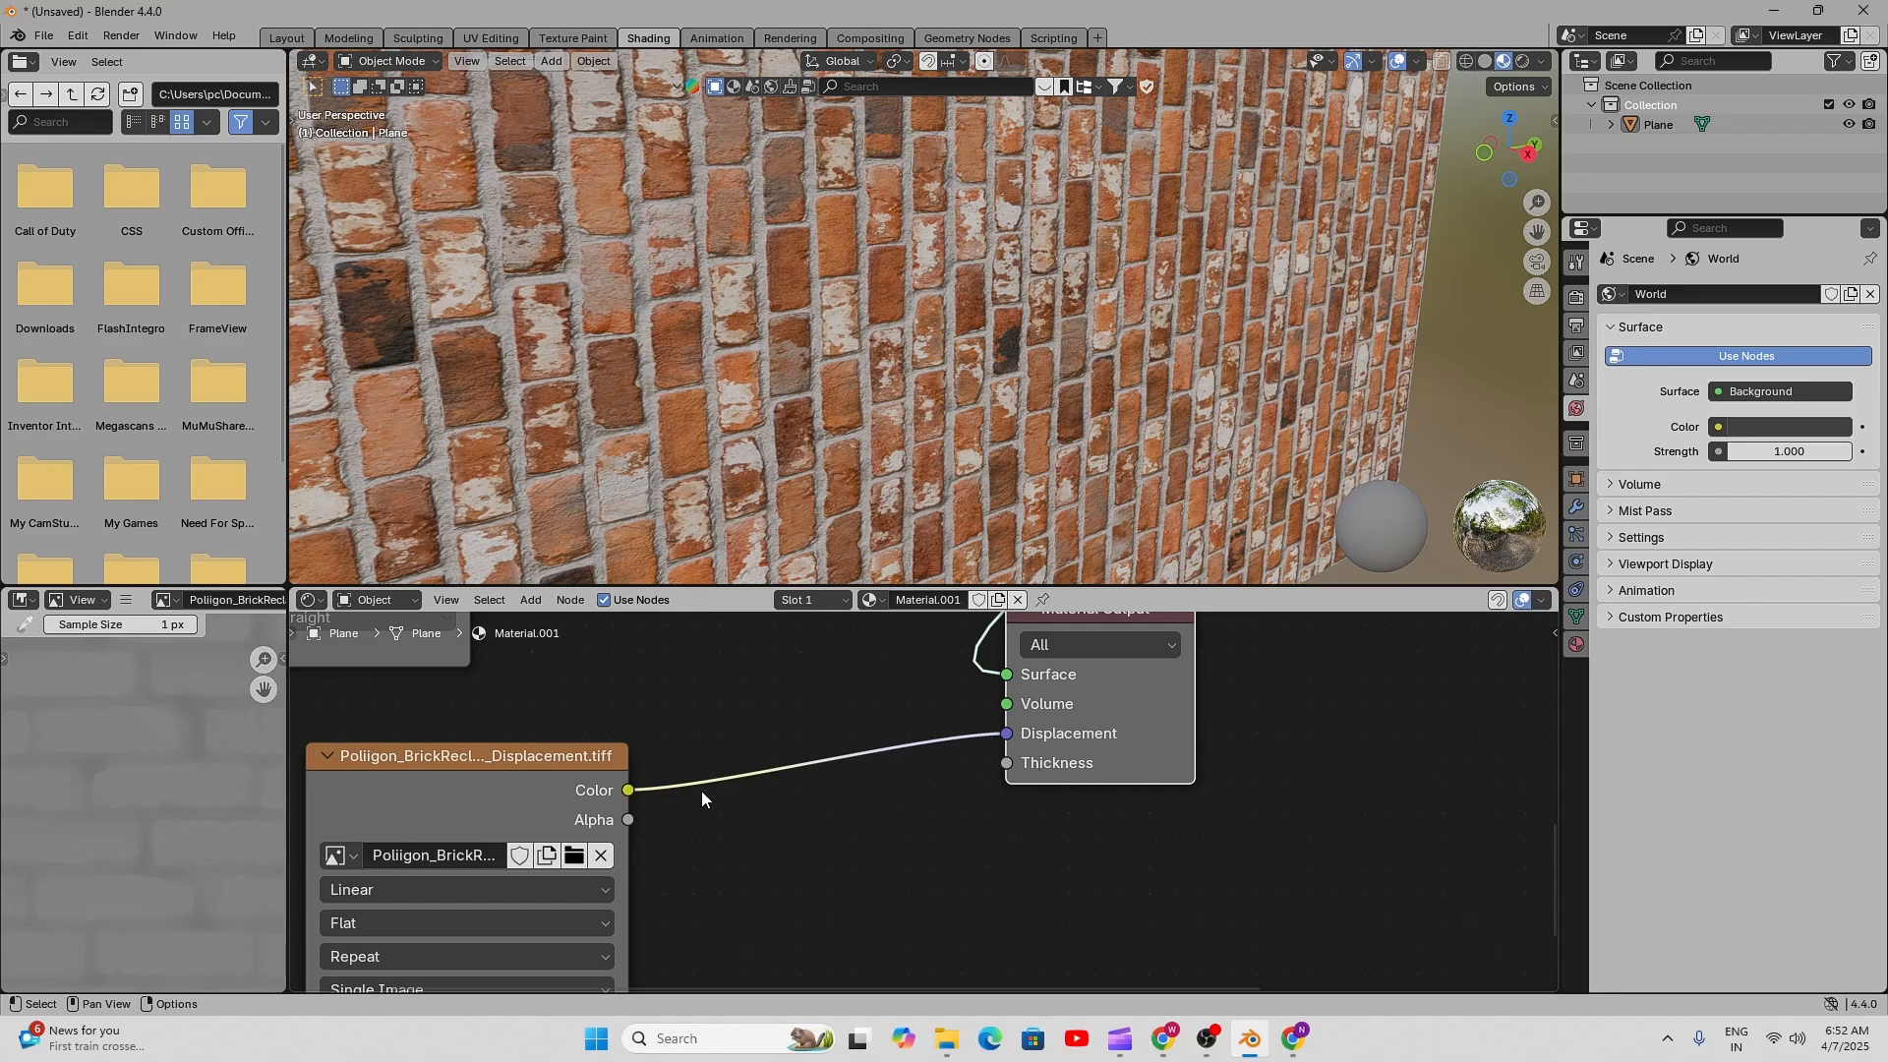
- Examine the link from the base color image to the Principled BSDF and the socket colors at both ends
scroll(948, 800, down, 8)
shift+middle_drag(846, 634, 822, 865)
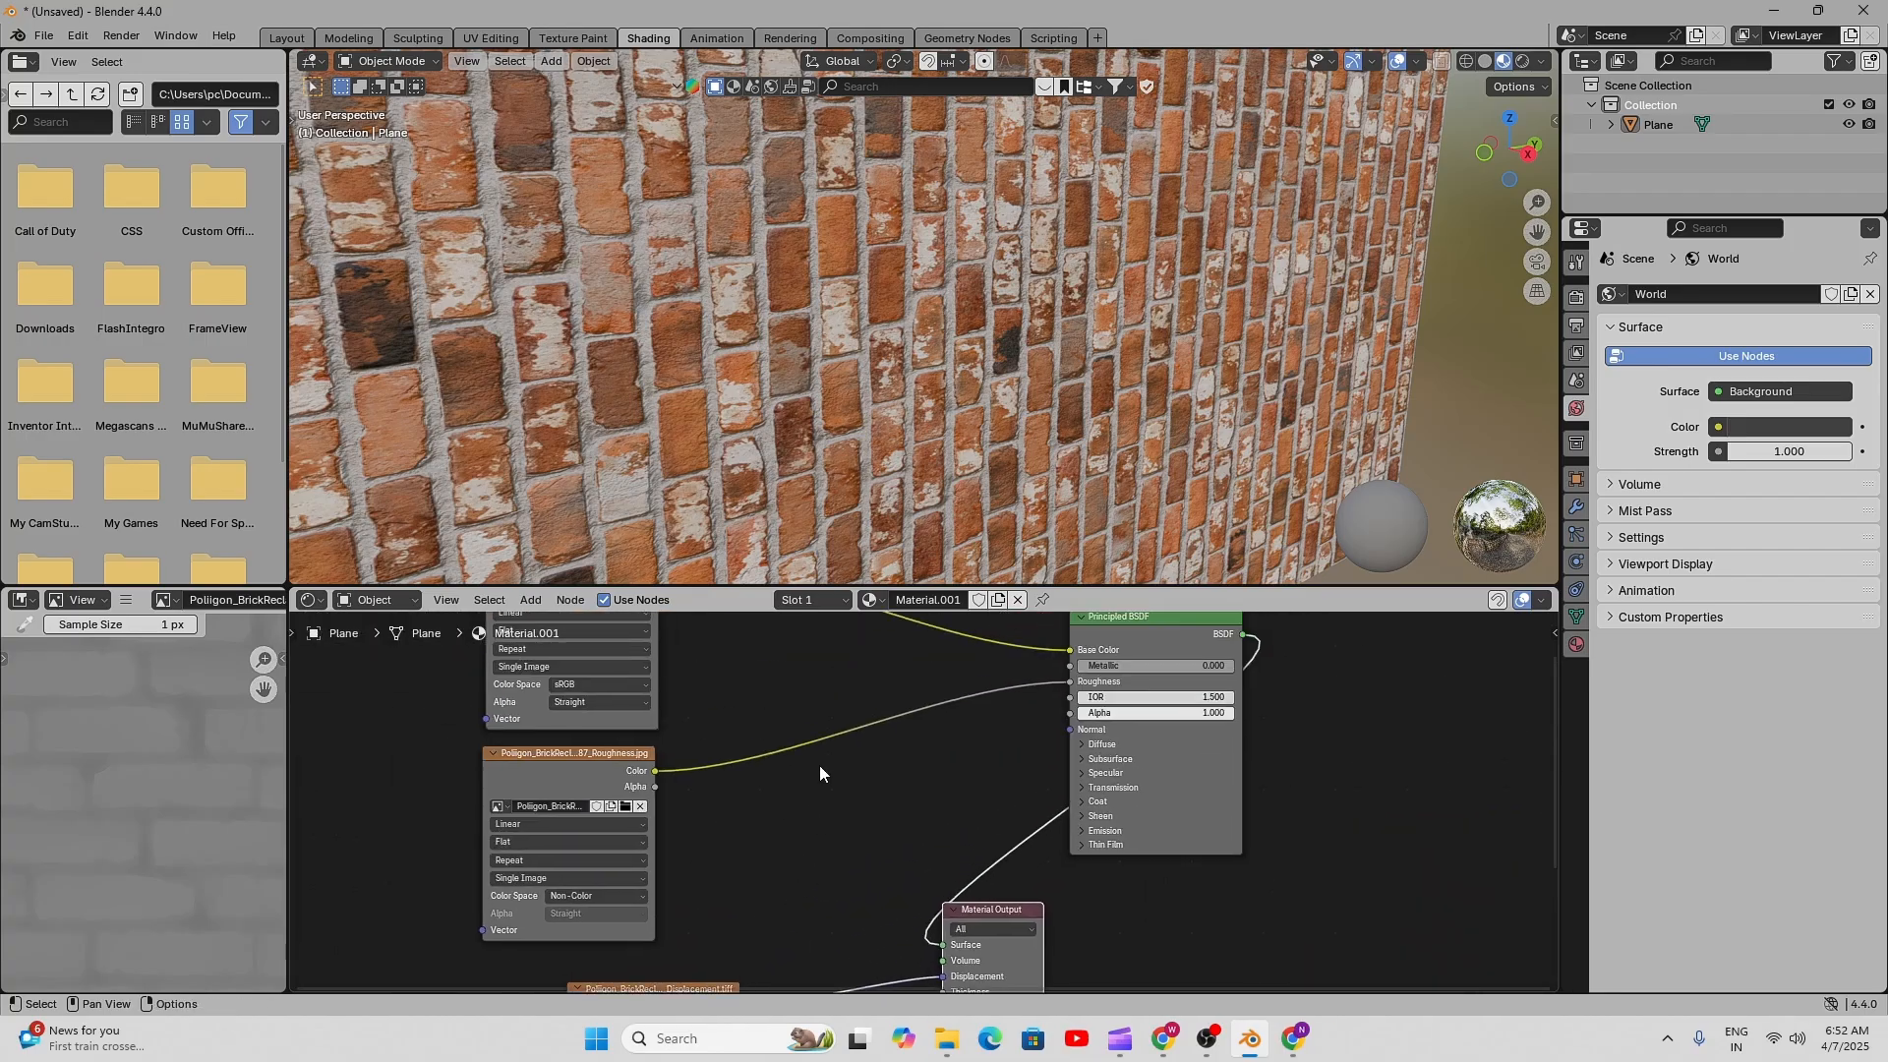
scroll(818, 757, down, 1)
shift+middle_drag(818, 728, 727, 770)
scroll(305, 679, up, 2)
scroll(494, 694, up, 2)
shift+middle_drag(532, 702, 835, 831)
scroll(769, 811, up, 3)
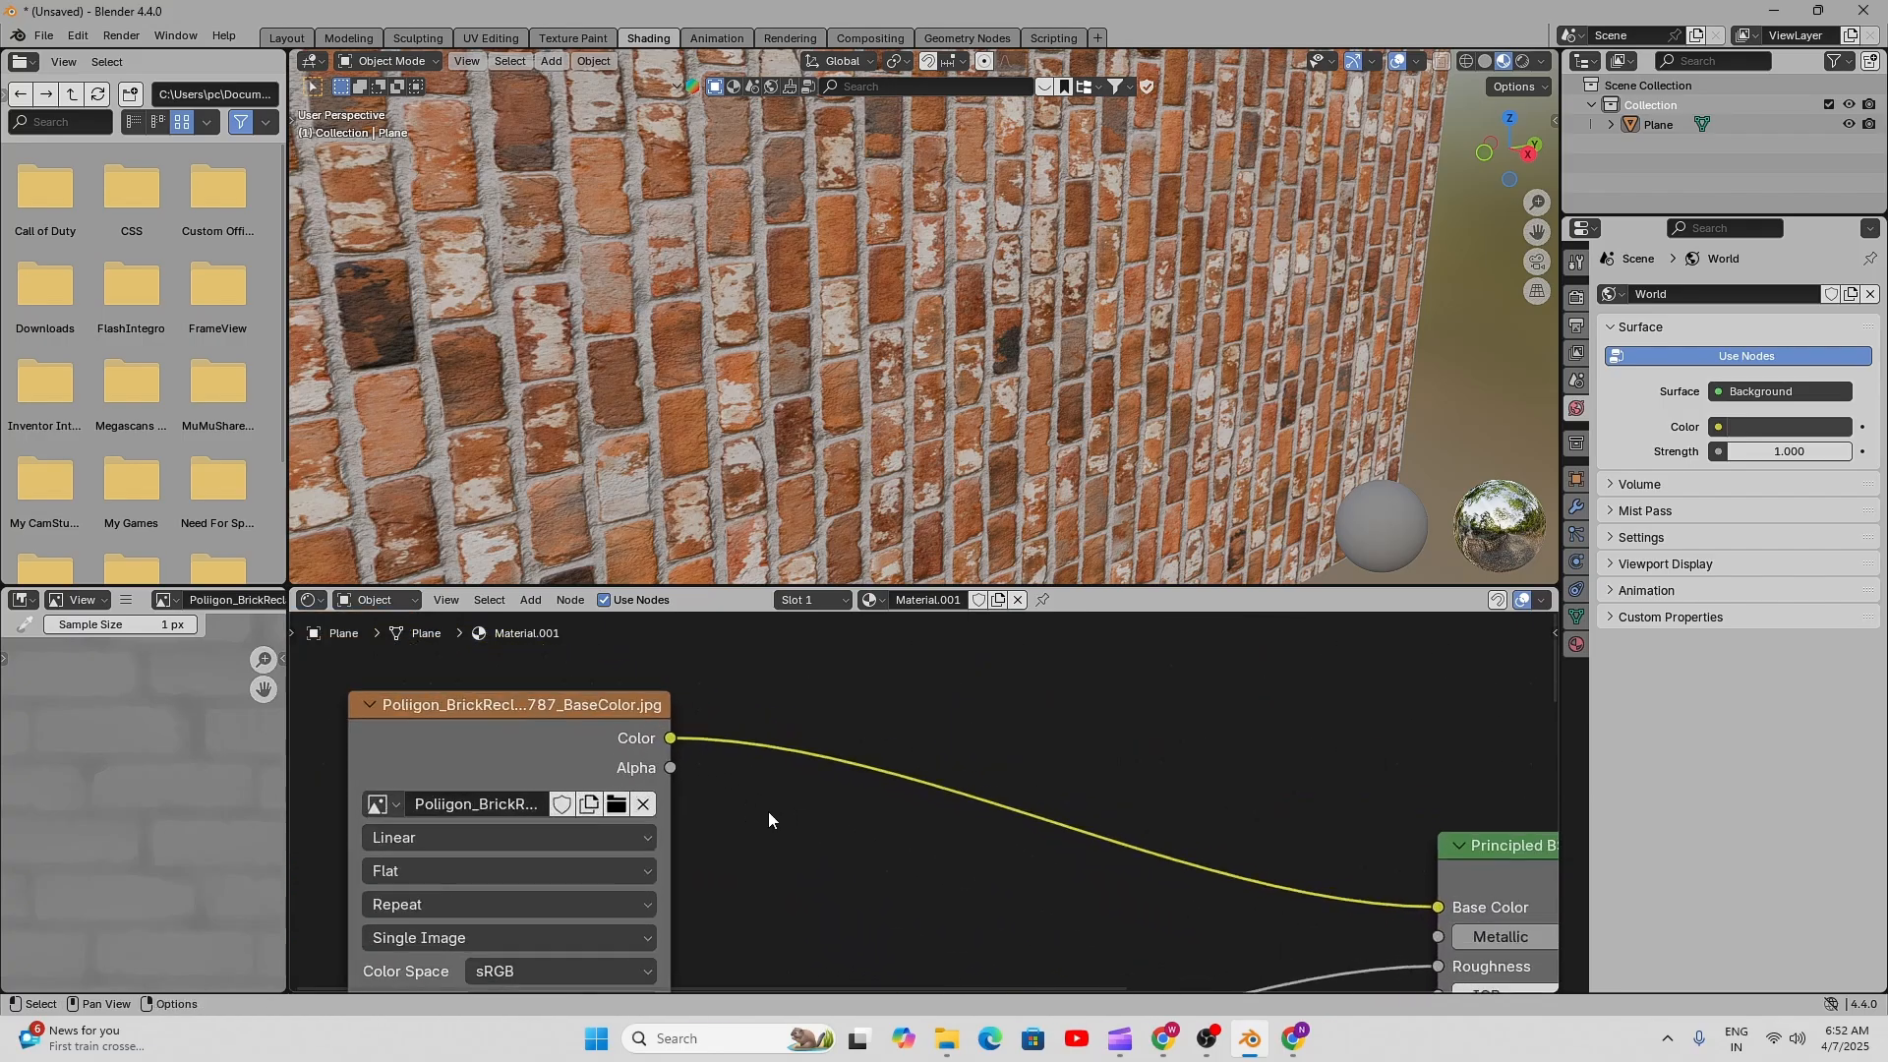
scroll(768, 811, up, 1)
scroll(633, 724, down, 2)
middle_drag(1145, 903, 780, 727)
scroll(1058, 757, up, 2)
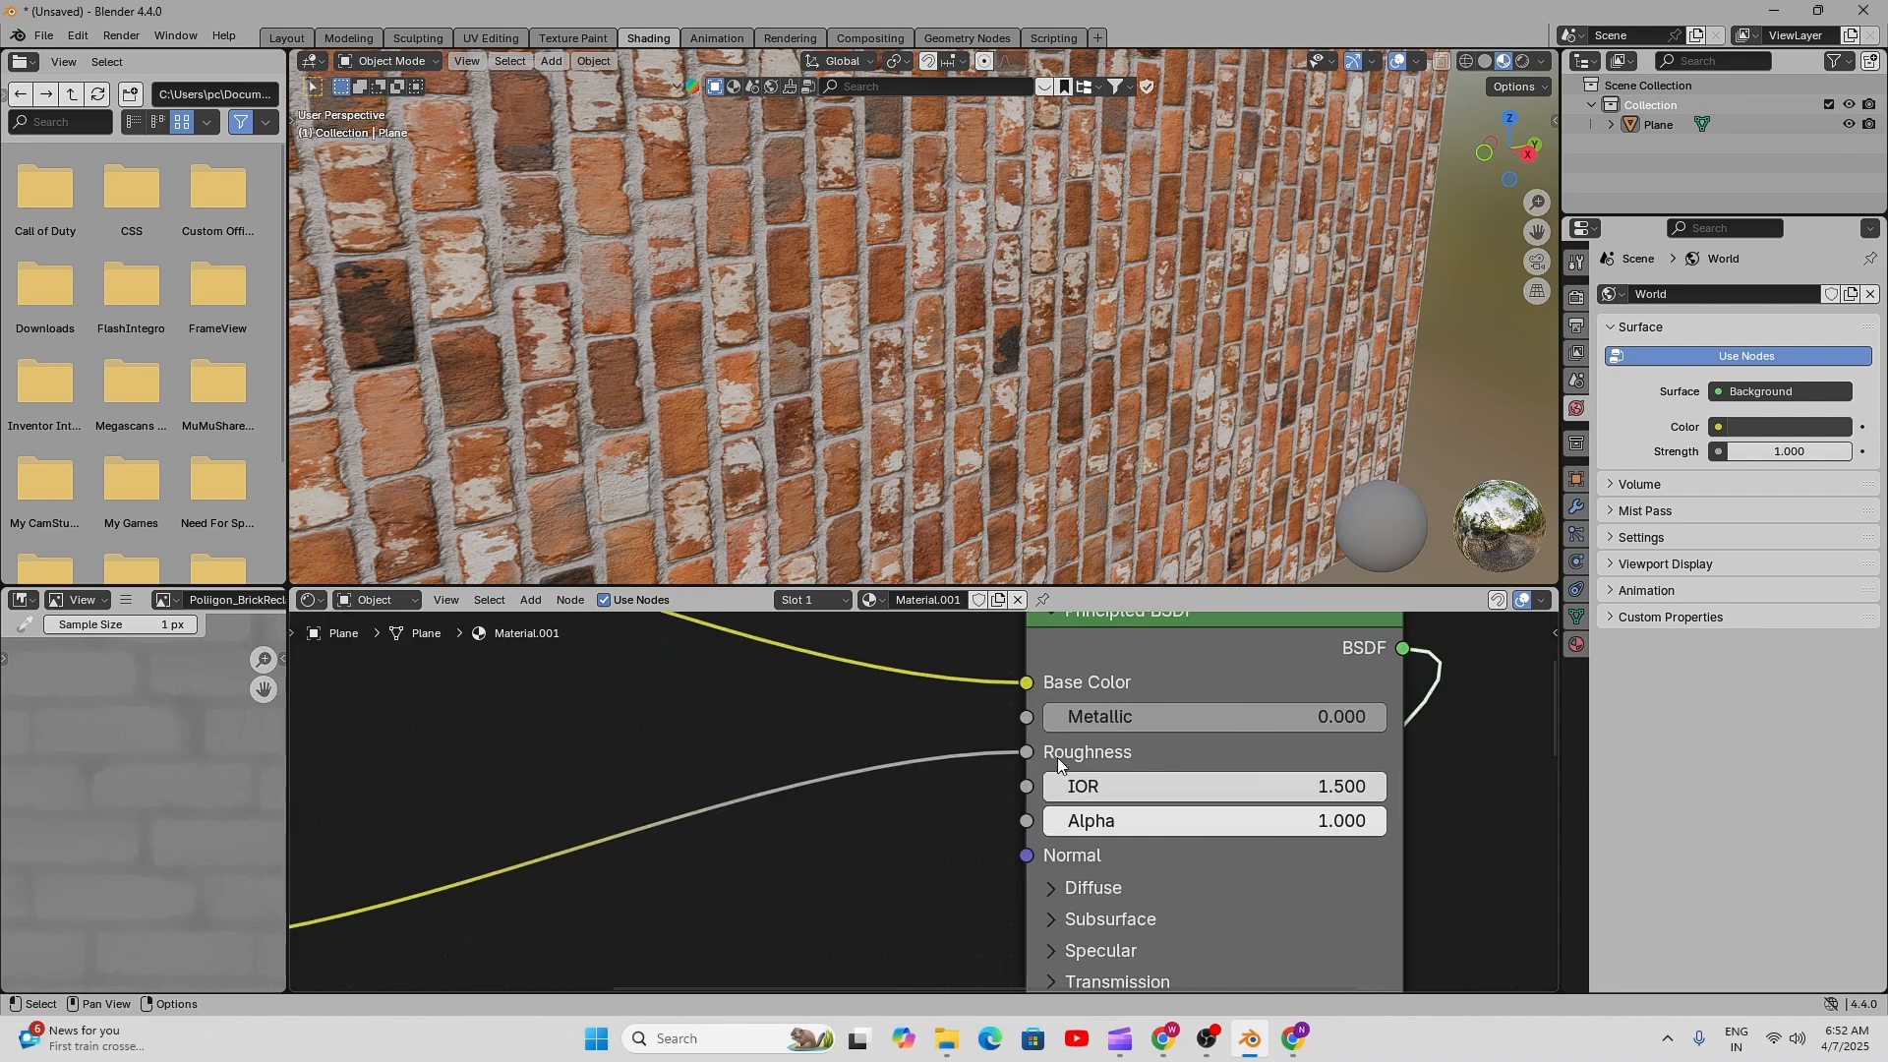
scroll(1025, 687, down, 2)
middle_drag(443, 610, 718, 712)
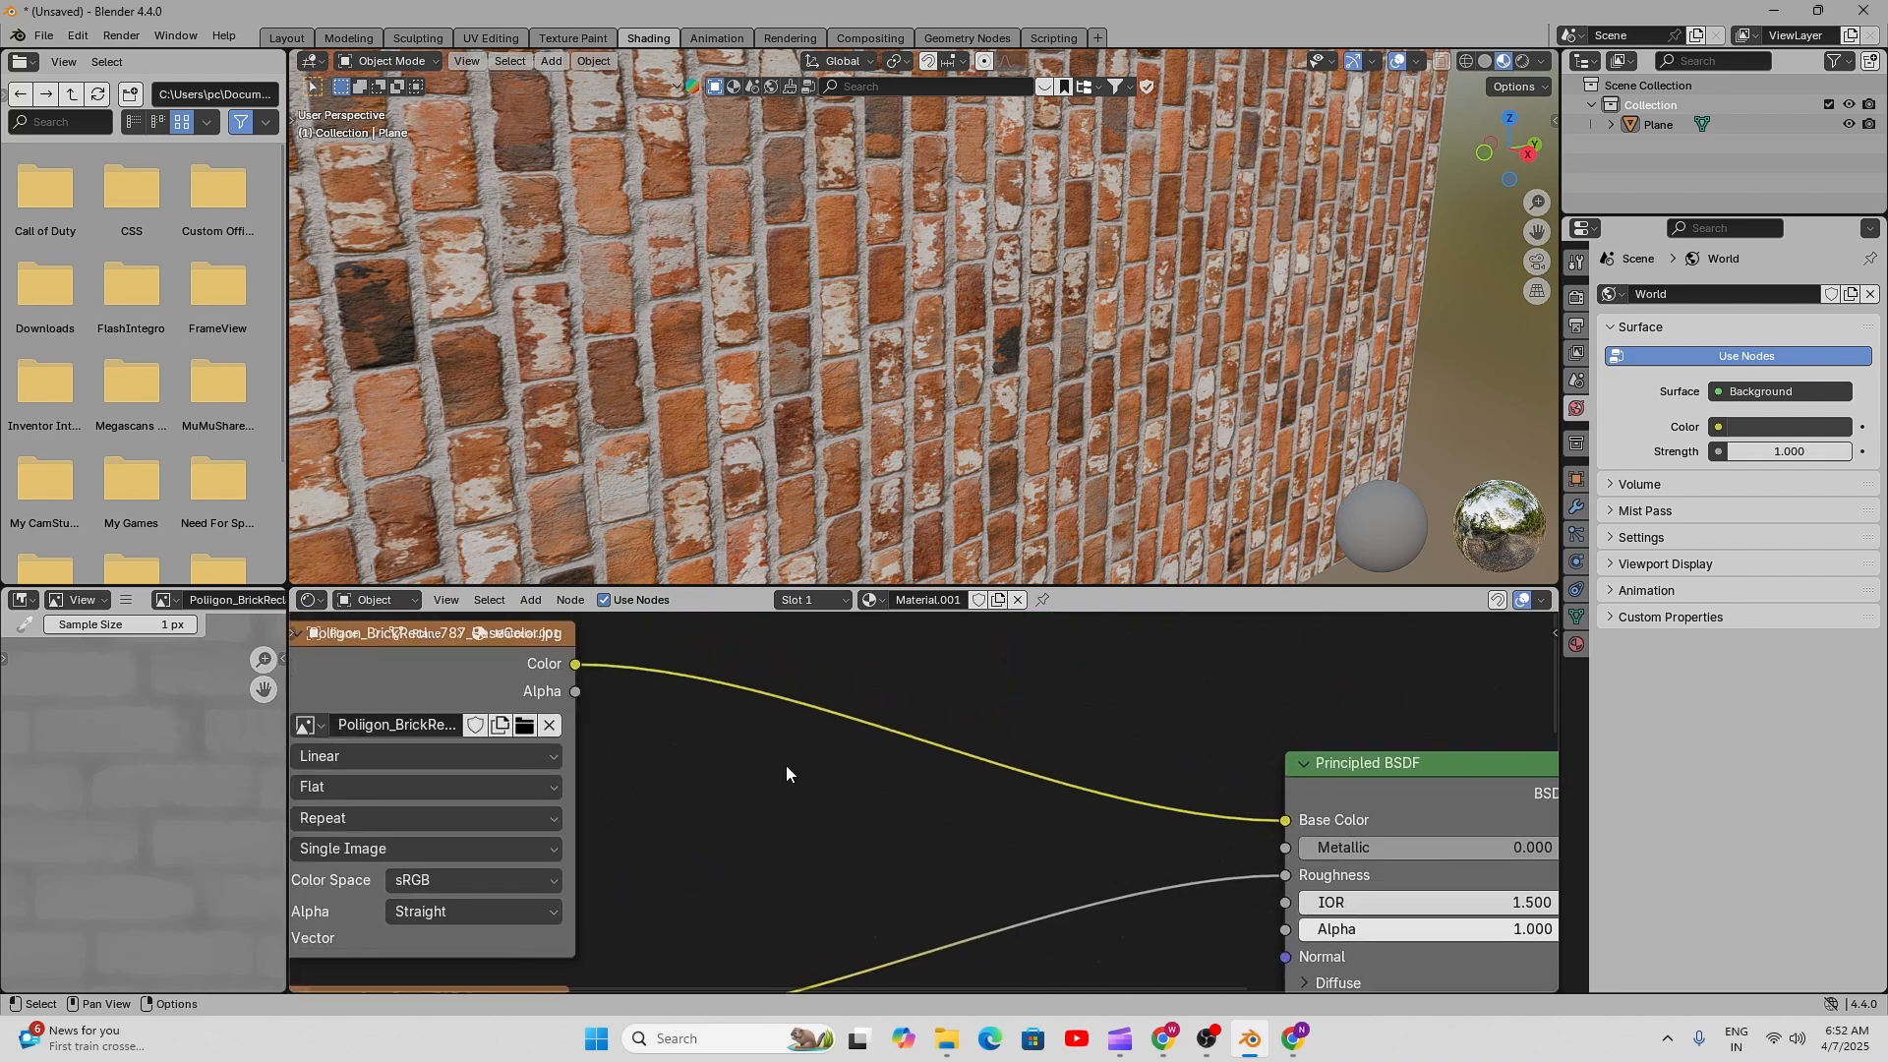
- Examine the socket colors along the roughness link and the Principled BSDF's unconnected Normal input
scroll(787, 765, down, 2)
middle_drag(907, 911, 907, 745)
scroll(580, 842, up, 2)
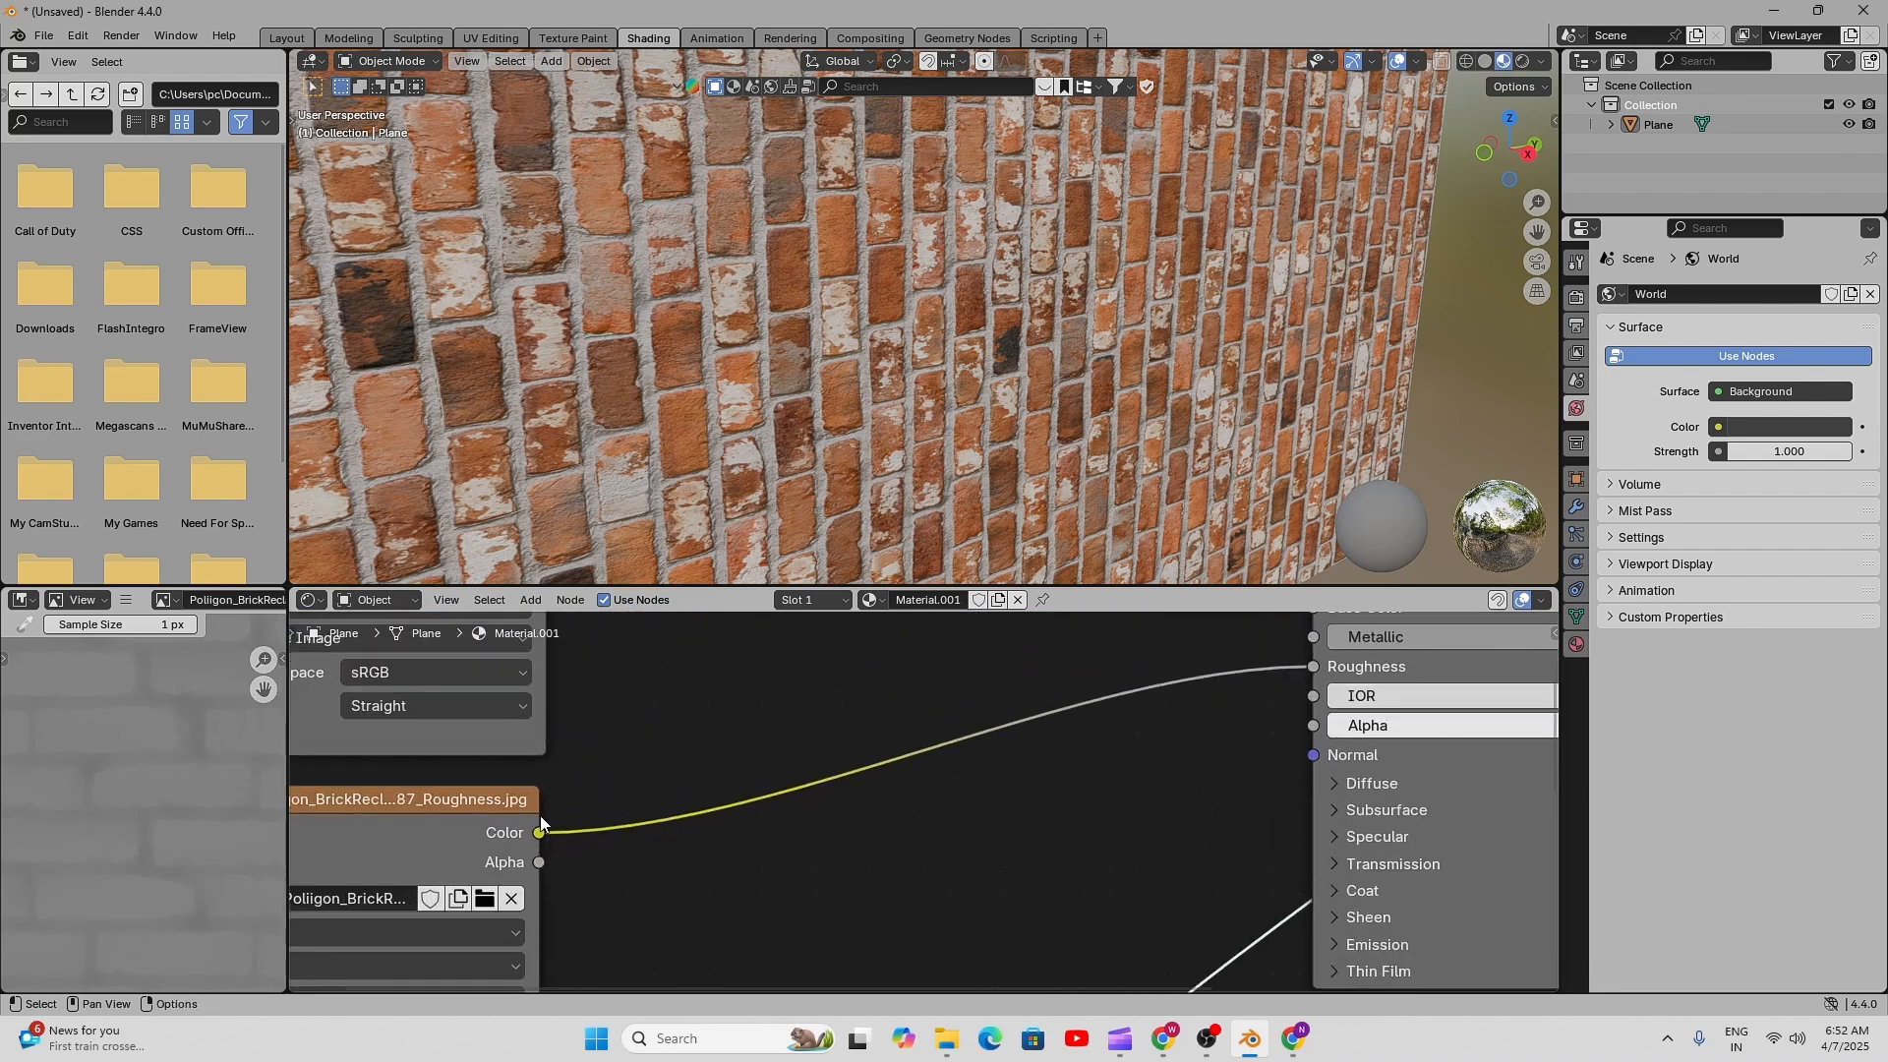
middle_drag(1266, 781, 1004, 842)
scroll(1111, 727, up, 2)
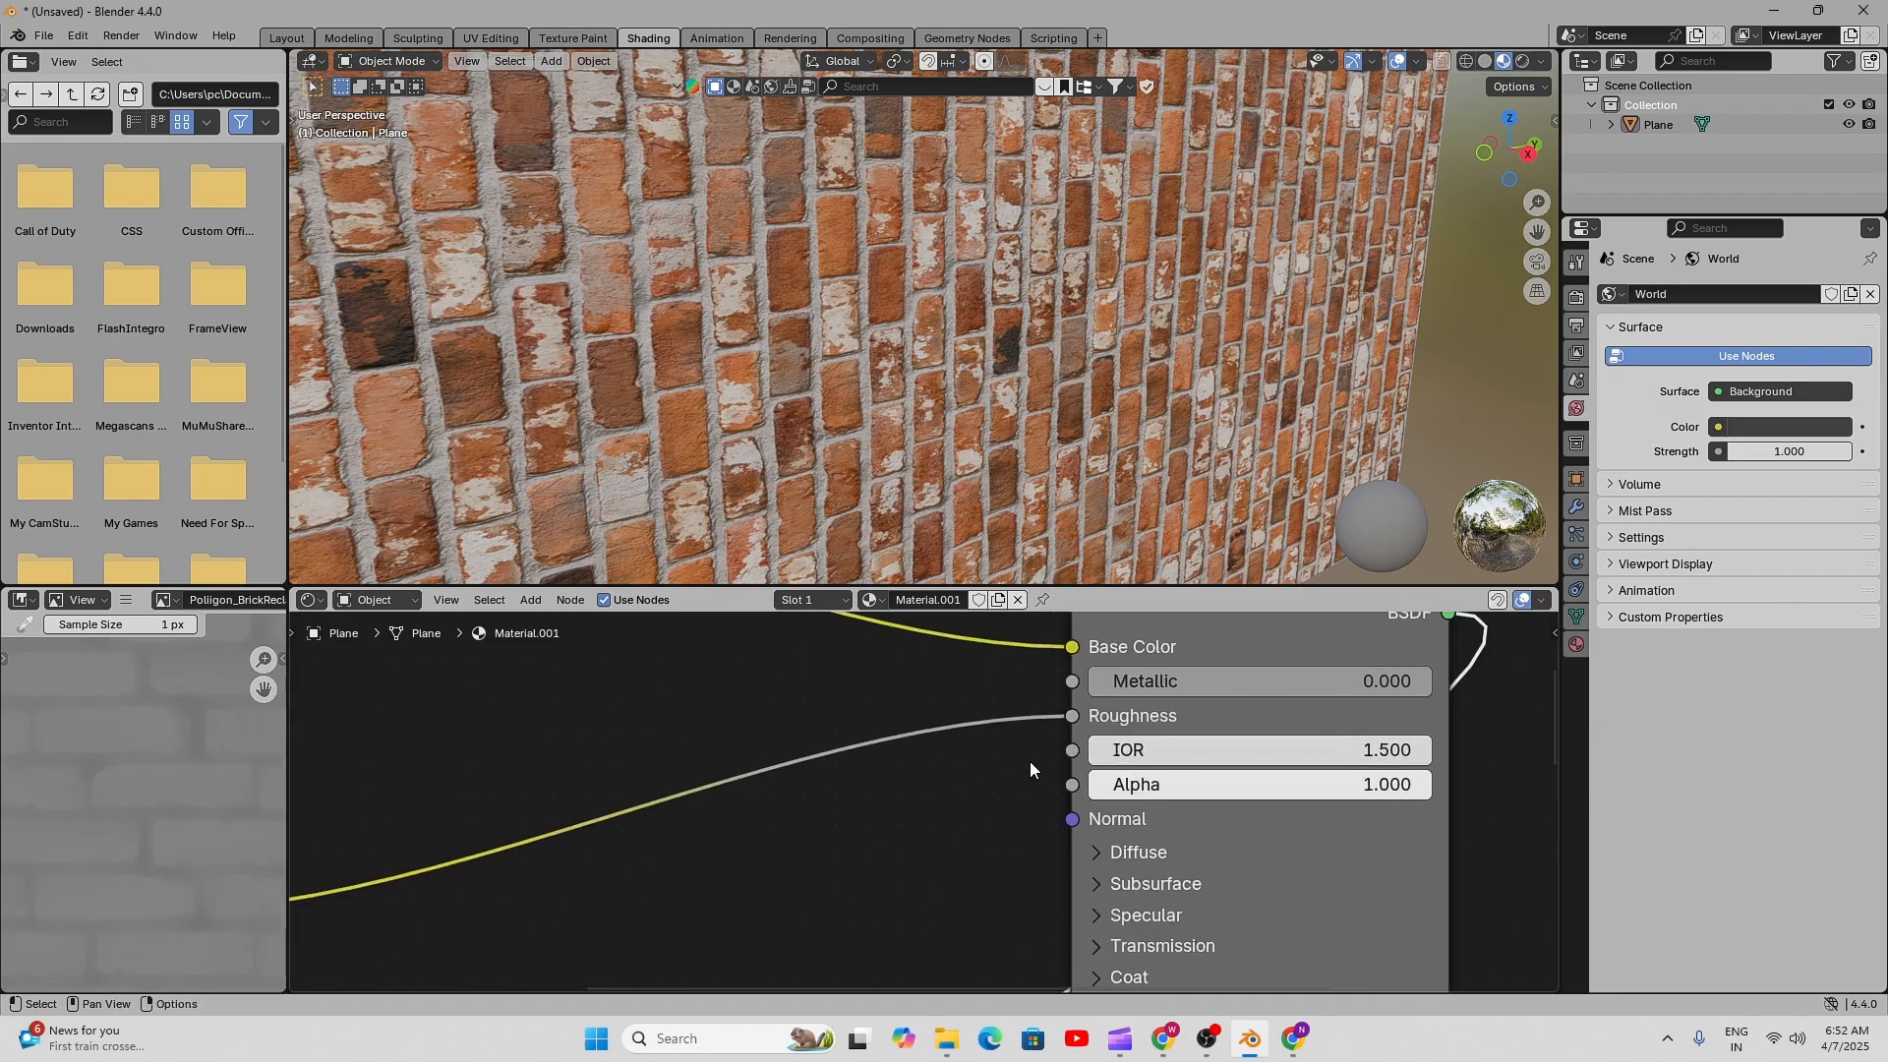
scroll(856, 791, down, 2)
scroll(1018, 746, up, 1)
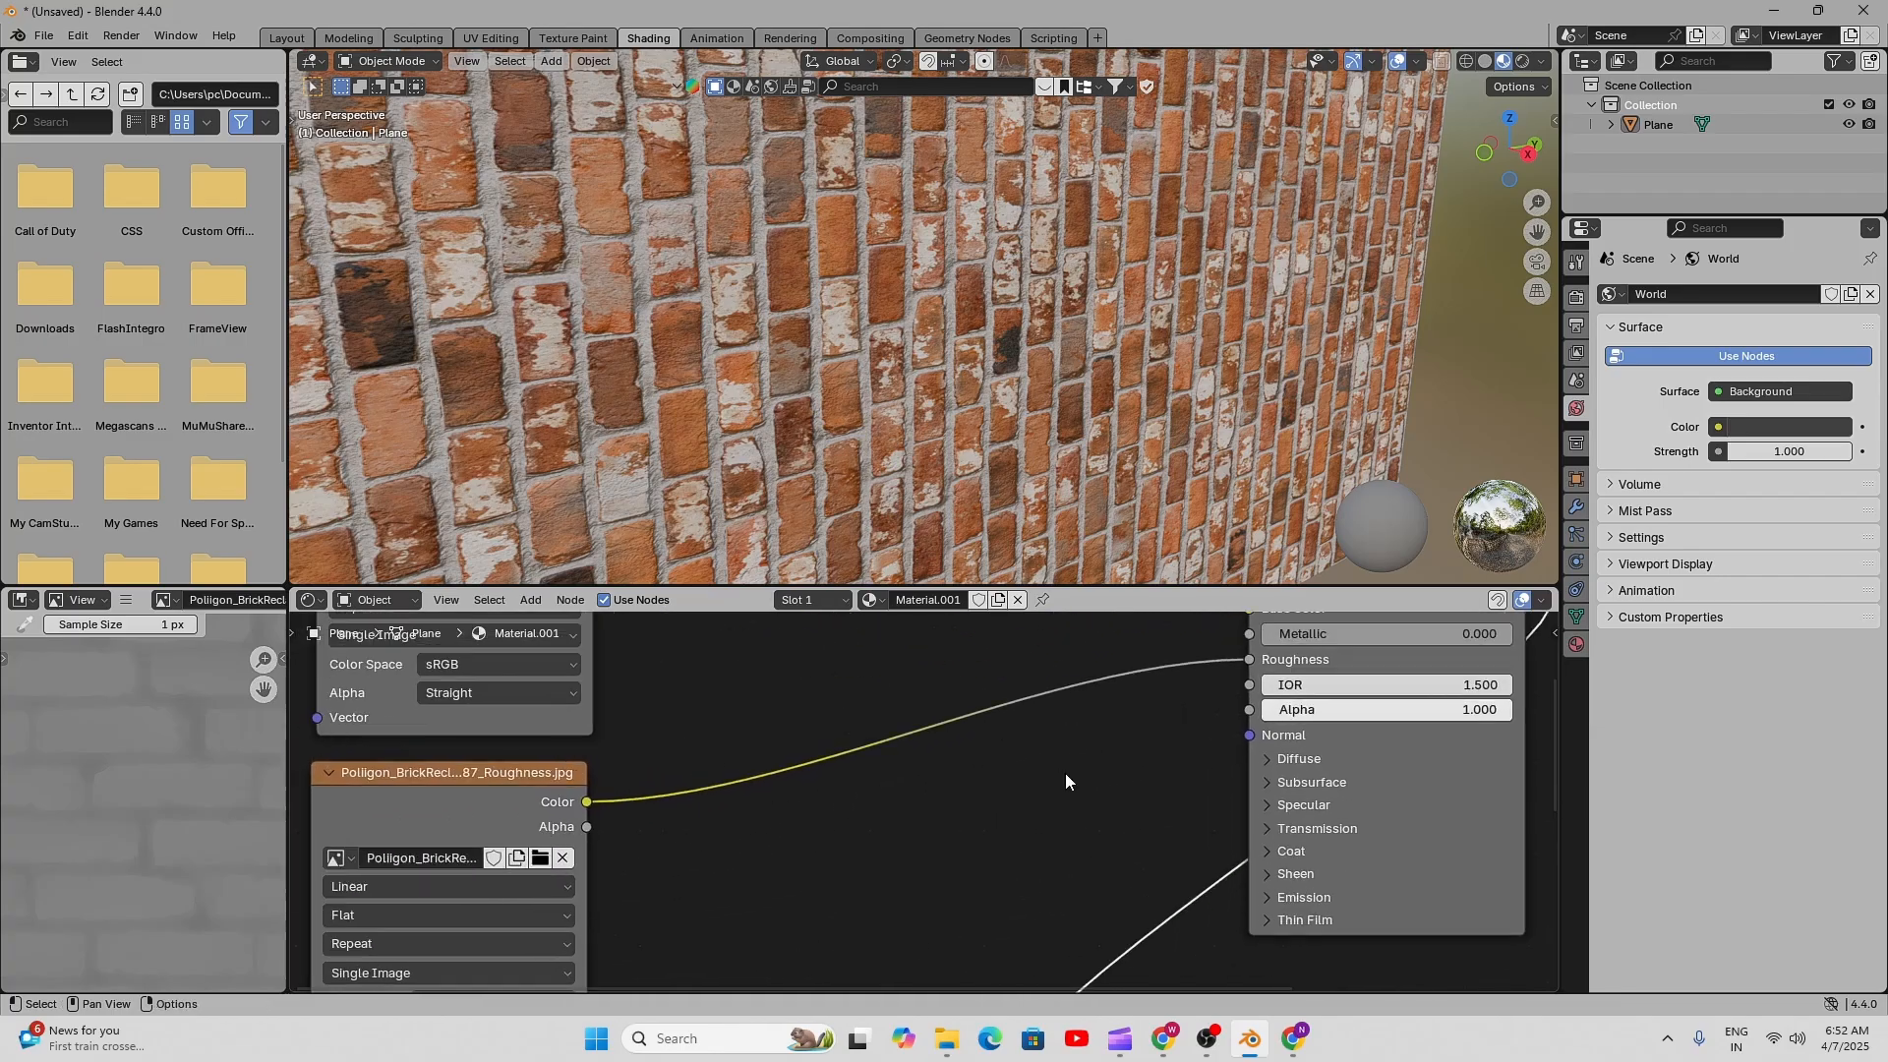
scroll(1178, 806, down, 2)
scroll(1272, 723, up, 2)
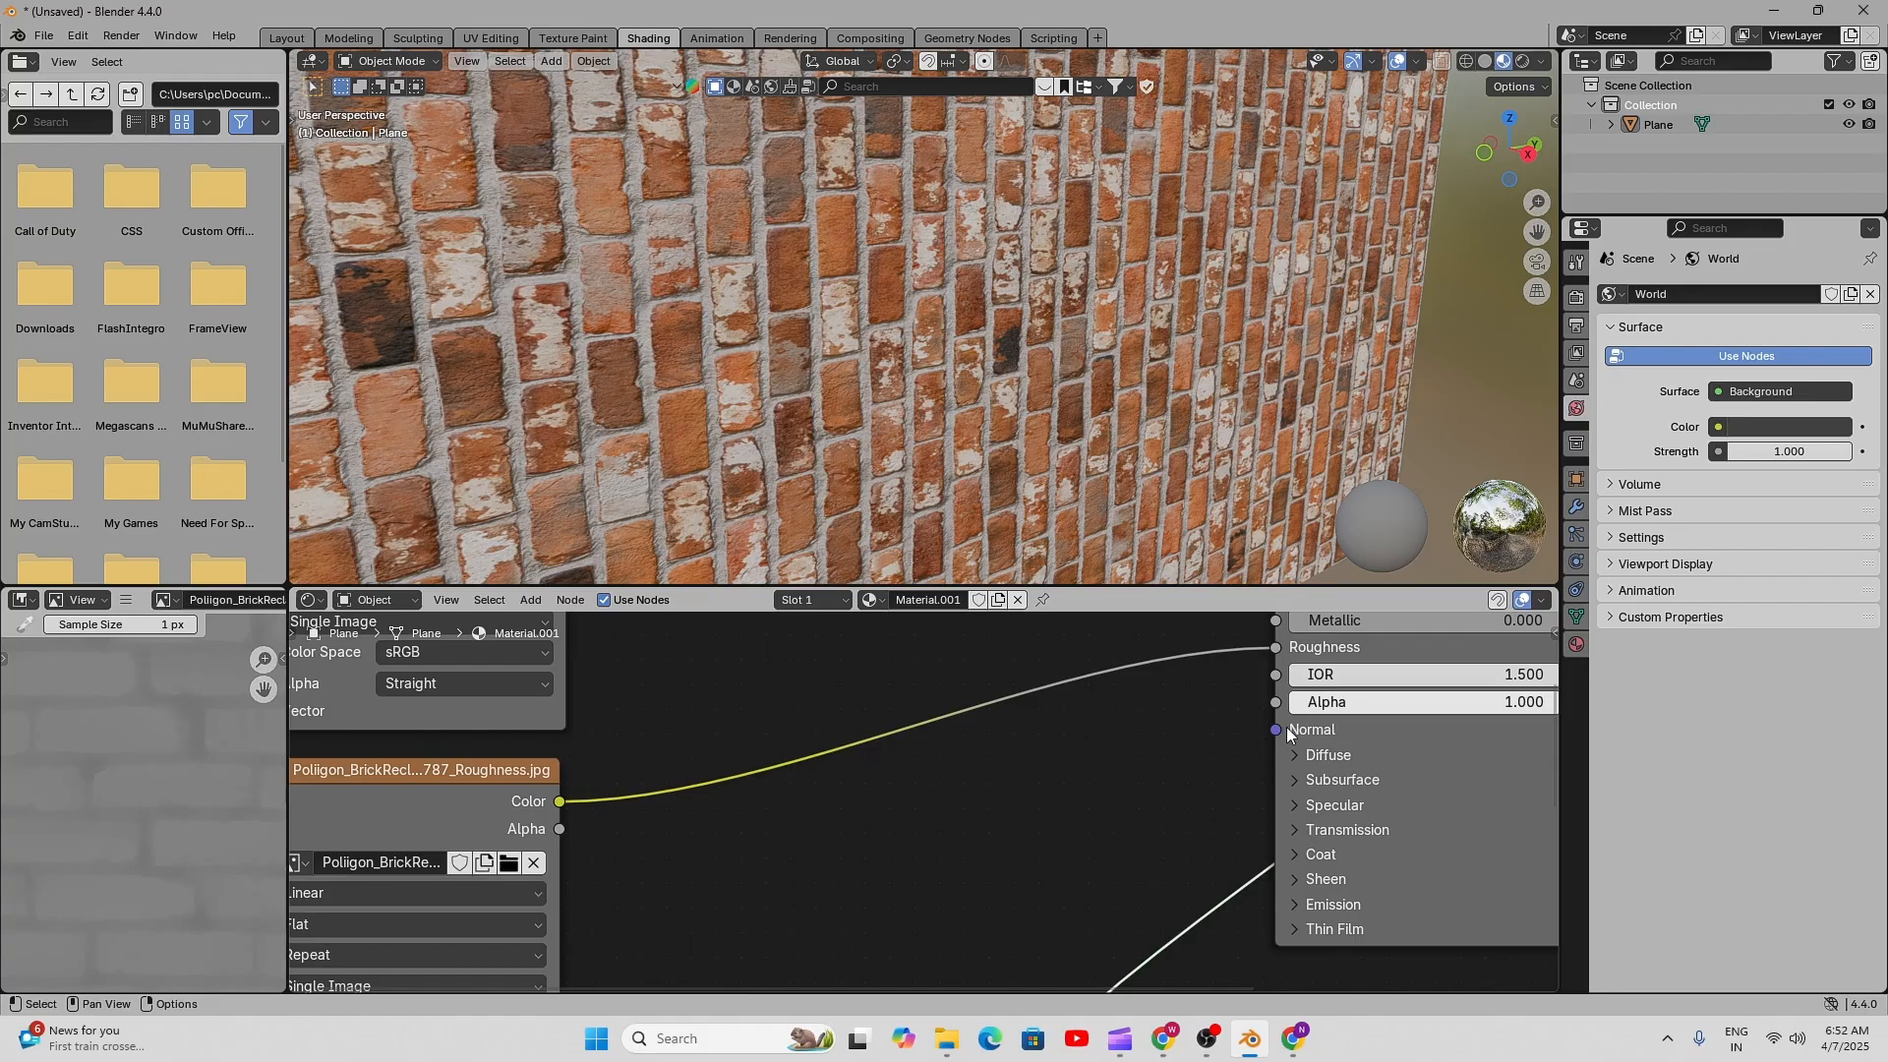
scroll(1271, 725, down, 2)
scroll(681, 804, up, 1)
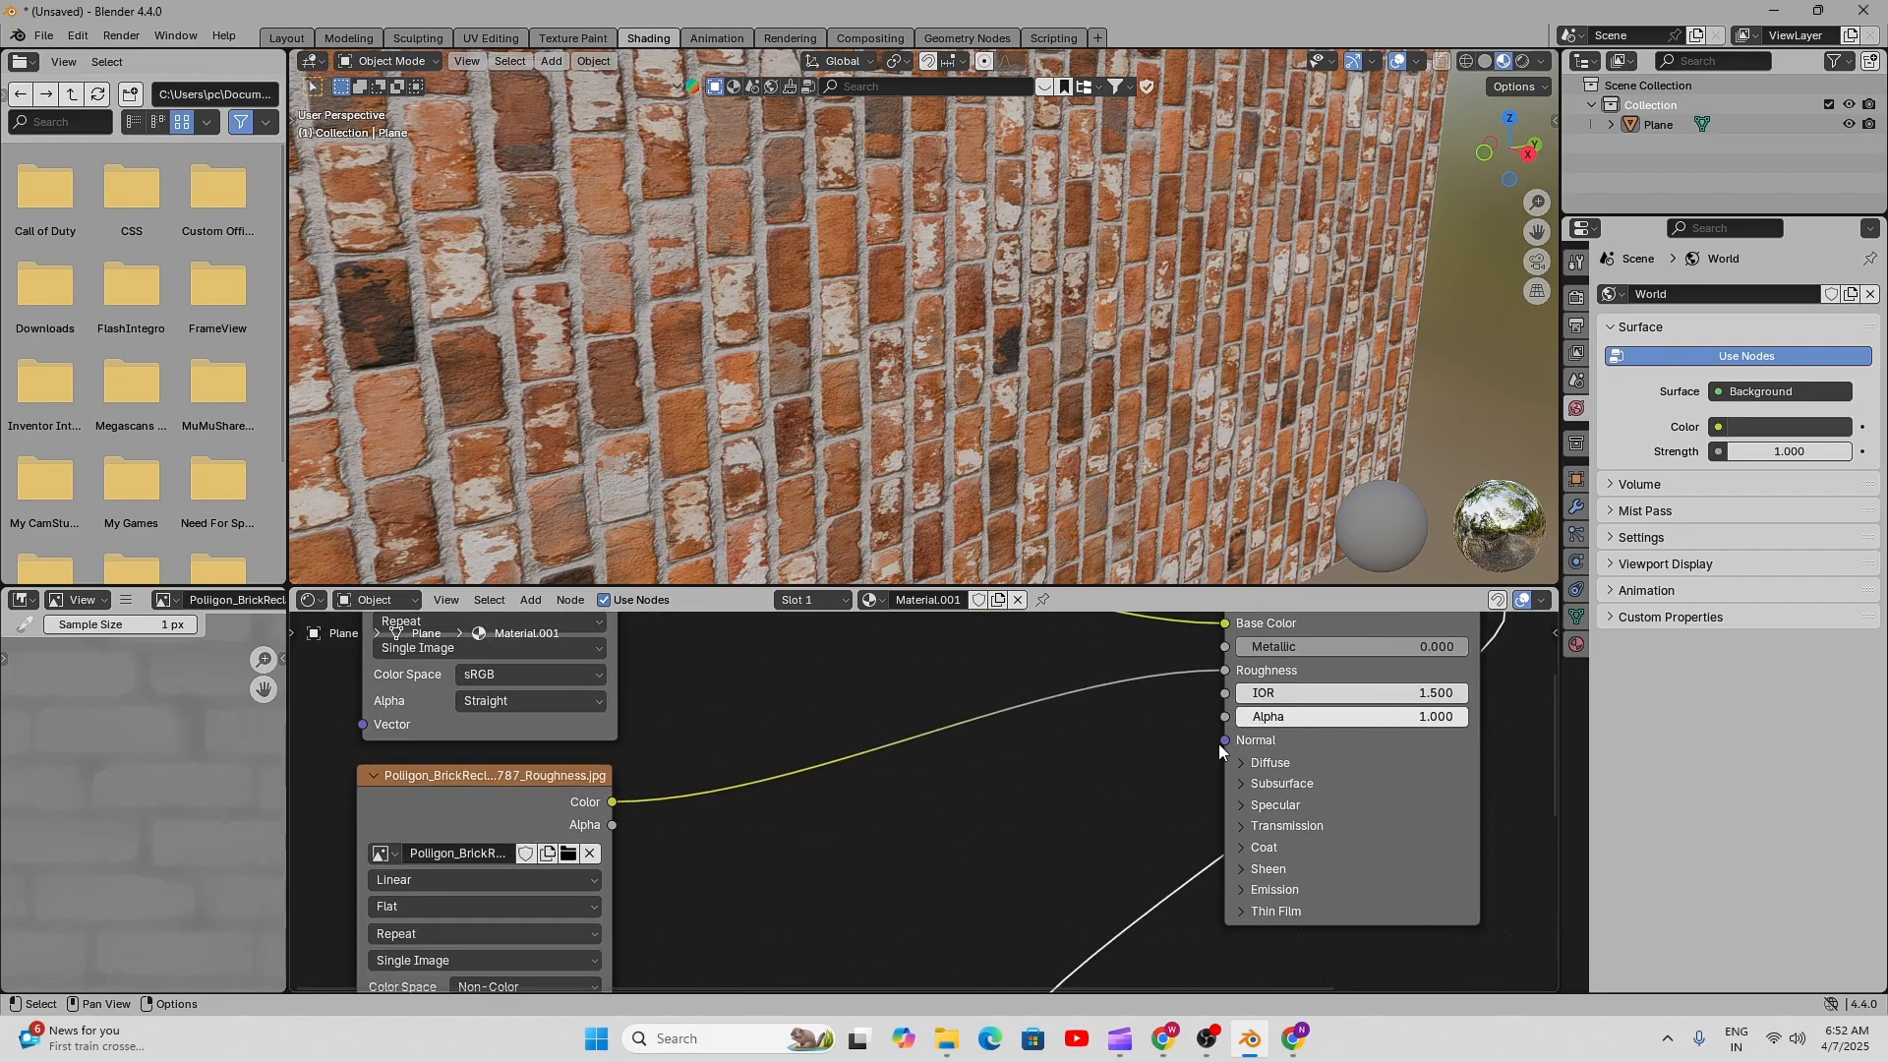
- Insert a Displacement vector node into the link between the displacement image and the Material Output's Displacement input
scroll(963, 789, down, 2)
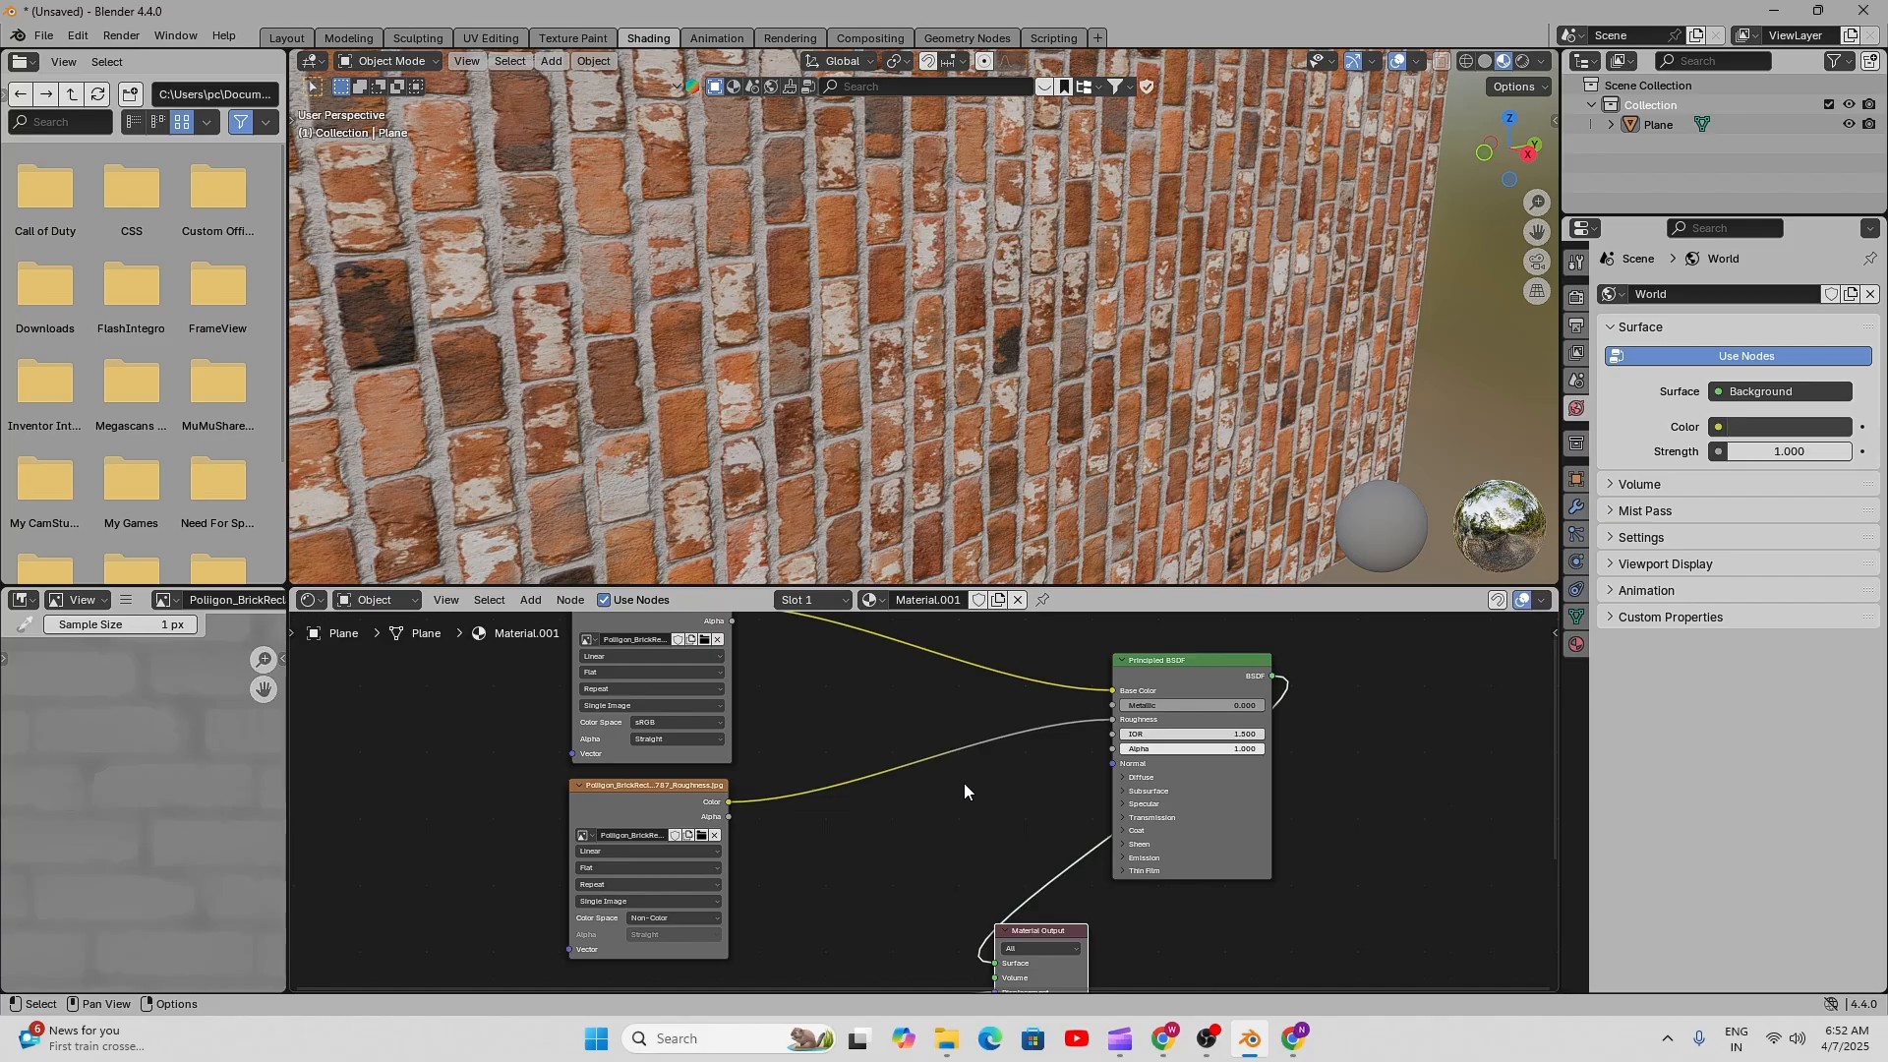
scroll(963, 783, down, 3)
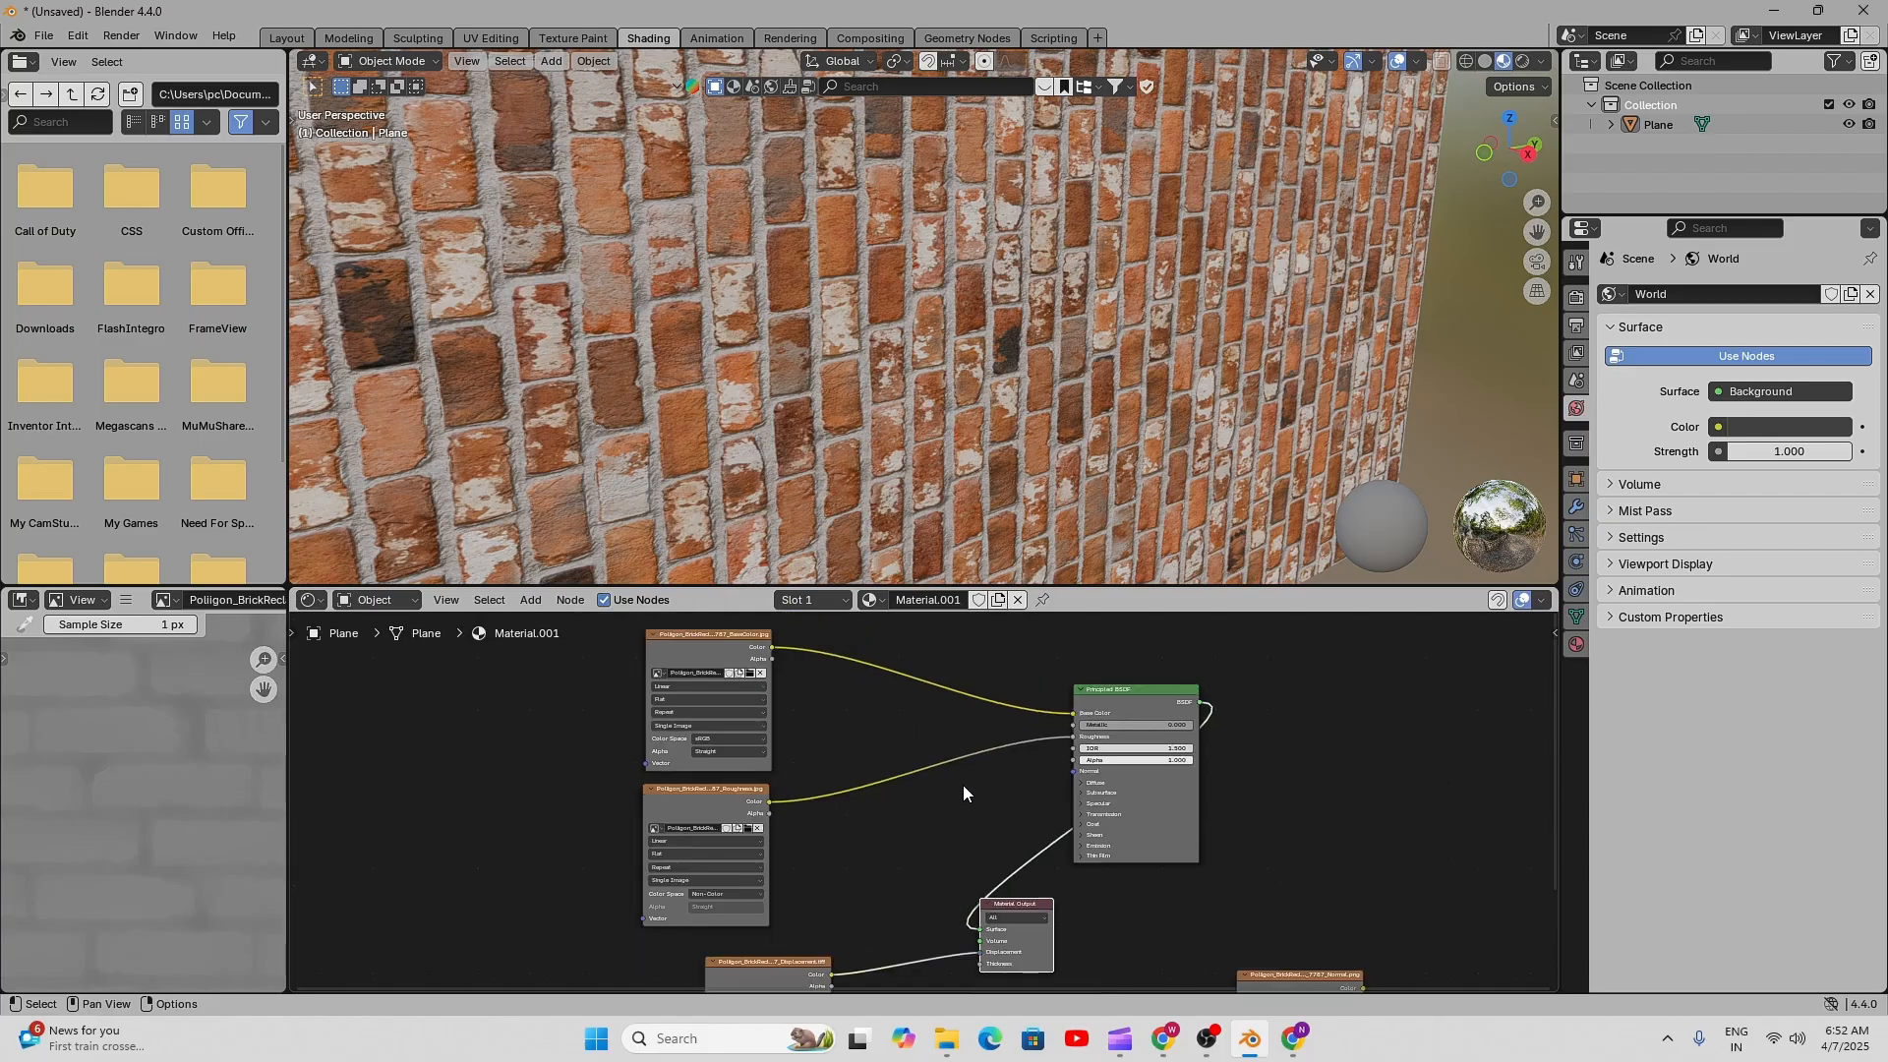
middle_drag(979, 828, 973, 708)
scroll(942, 855, up, 5)
middle_drag(945, 894, 933, 808)
scroll(932, 808, up, 2)
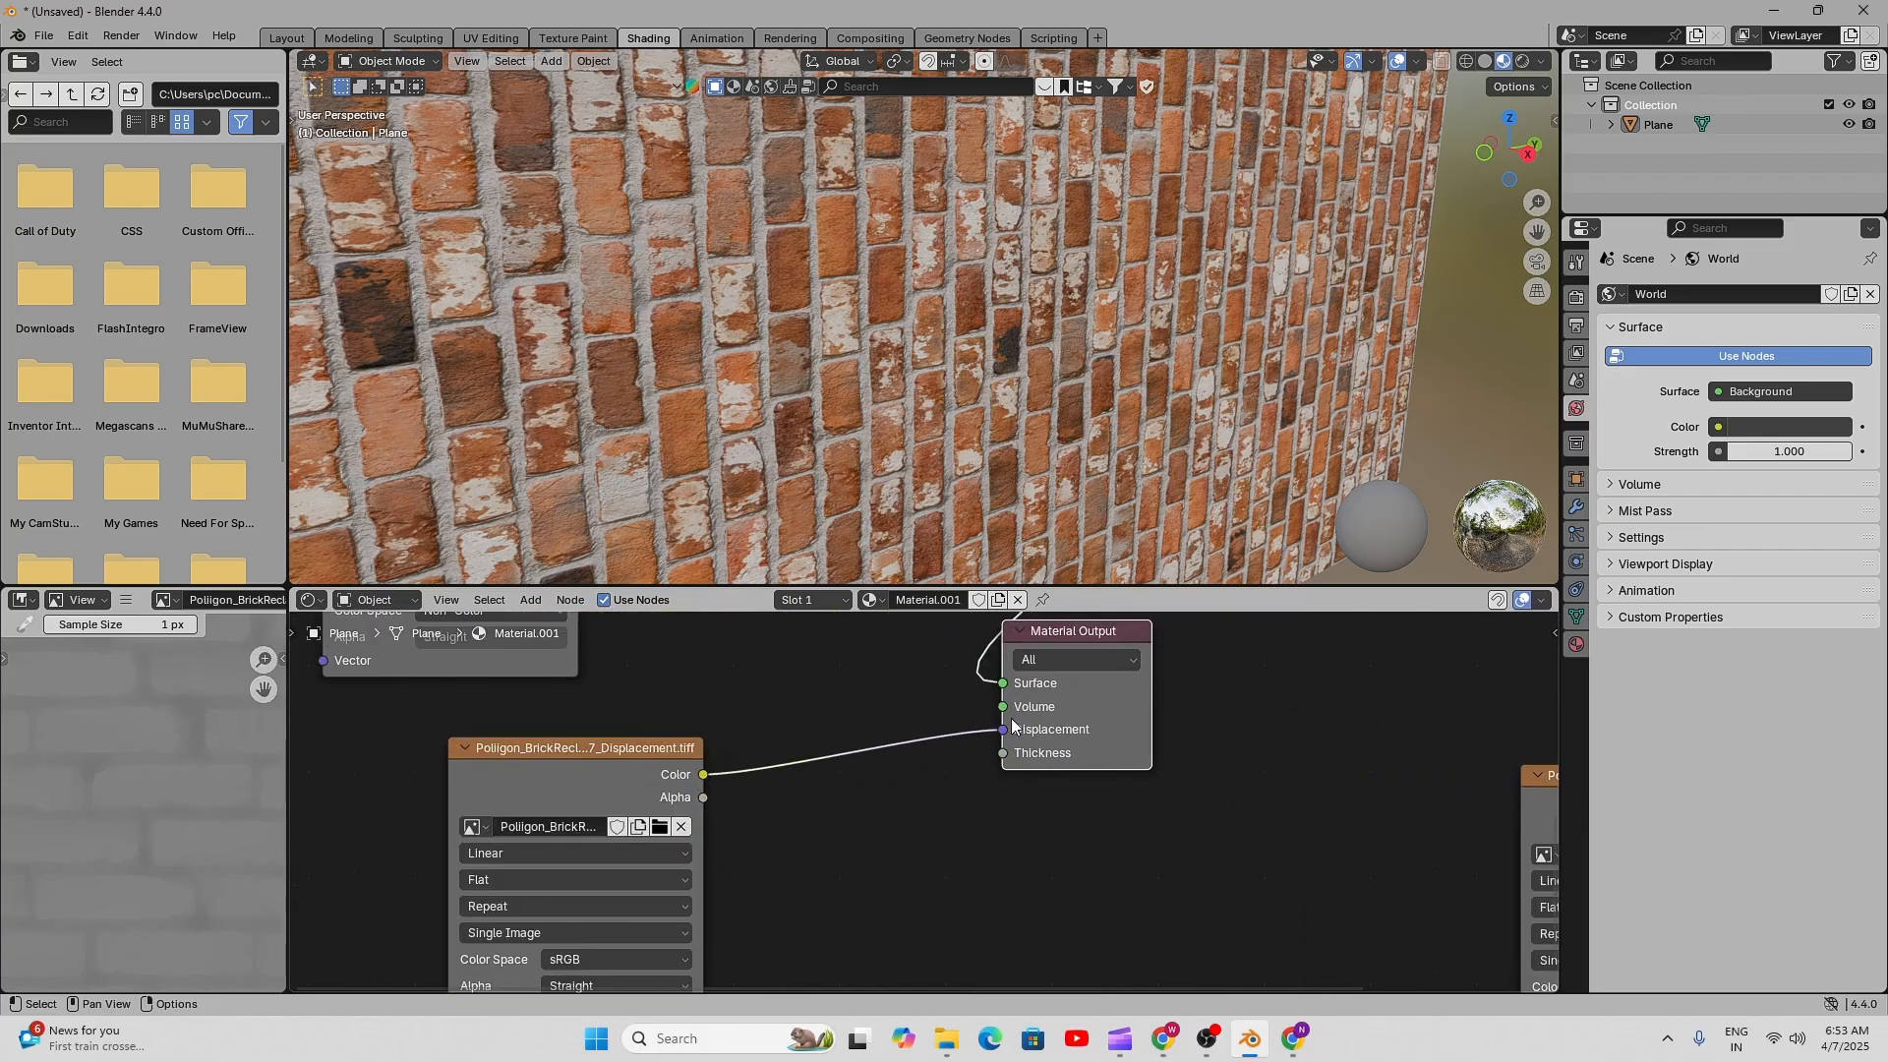
middle_drag(873, 796, 900, 750)
scroll(969, 722, up, 2)
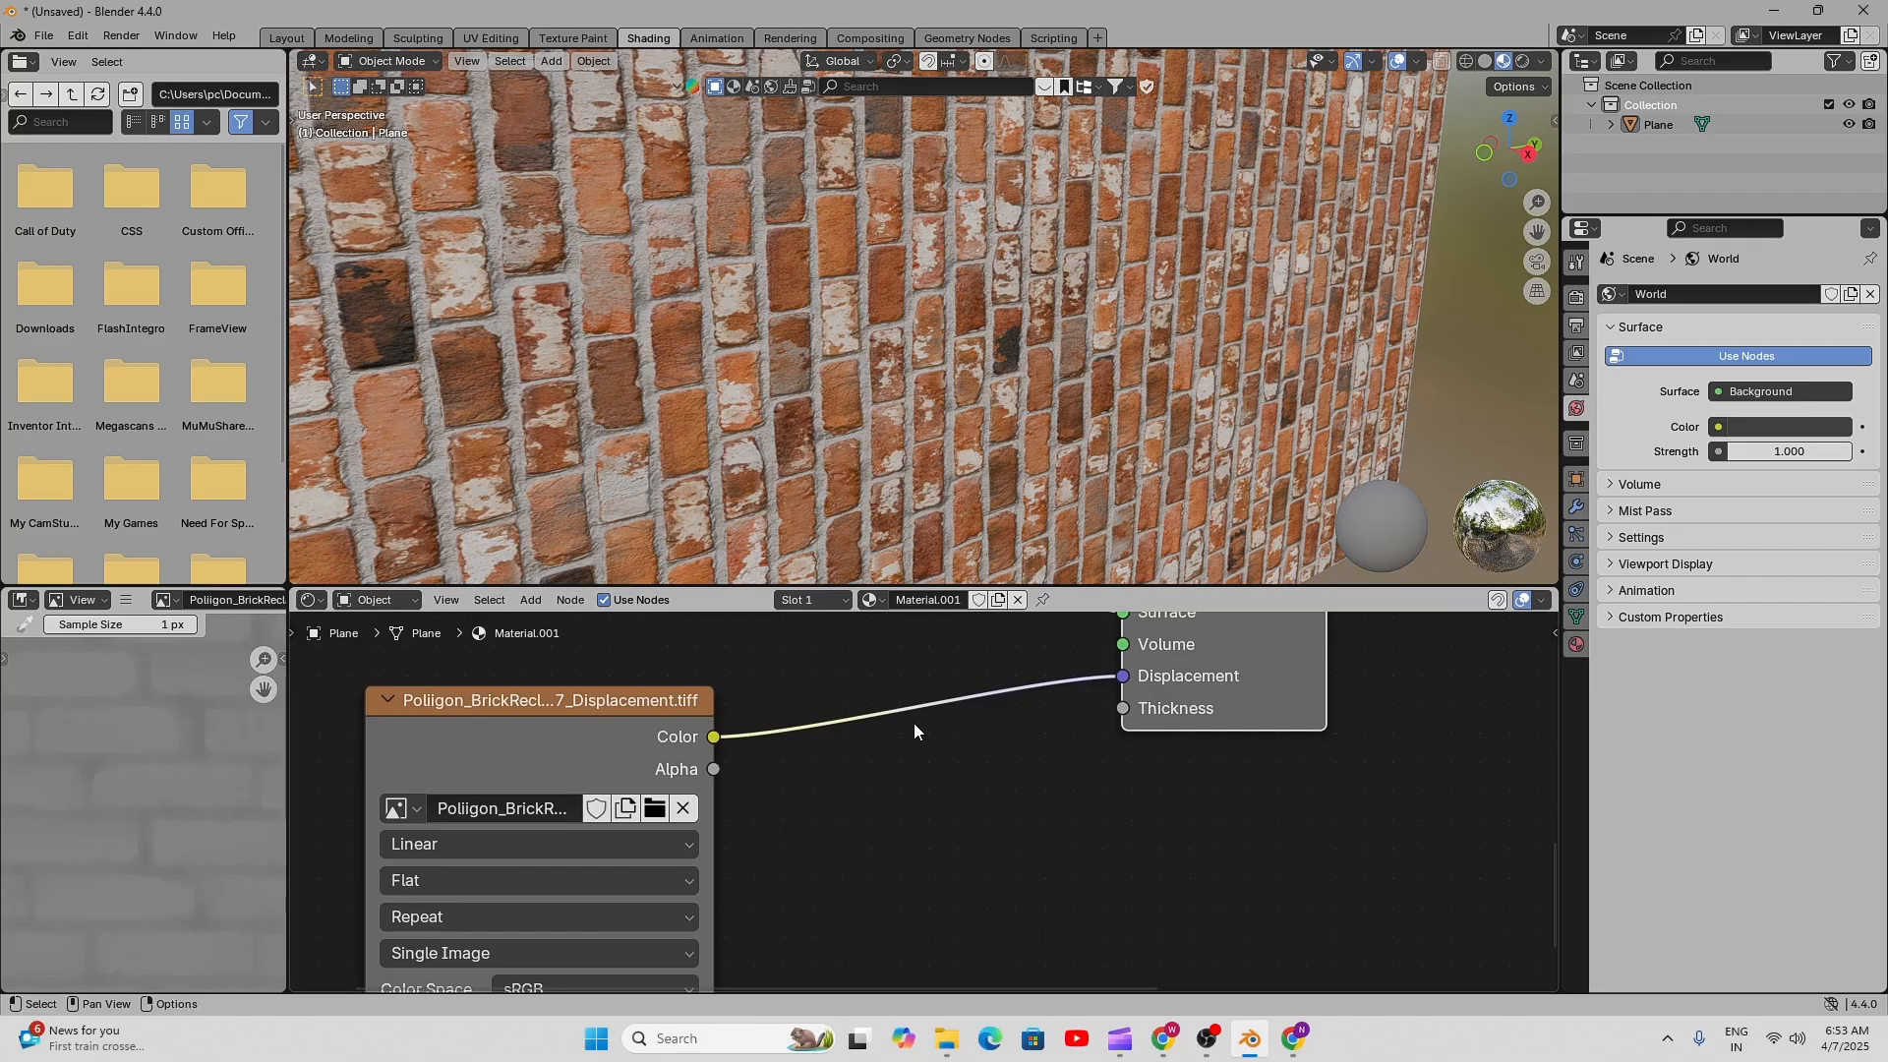
middle_drag(885, 745, 893, 767)
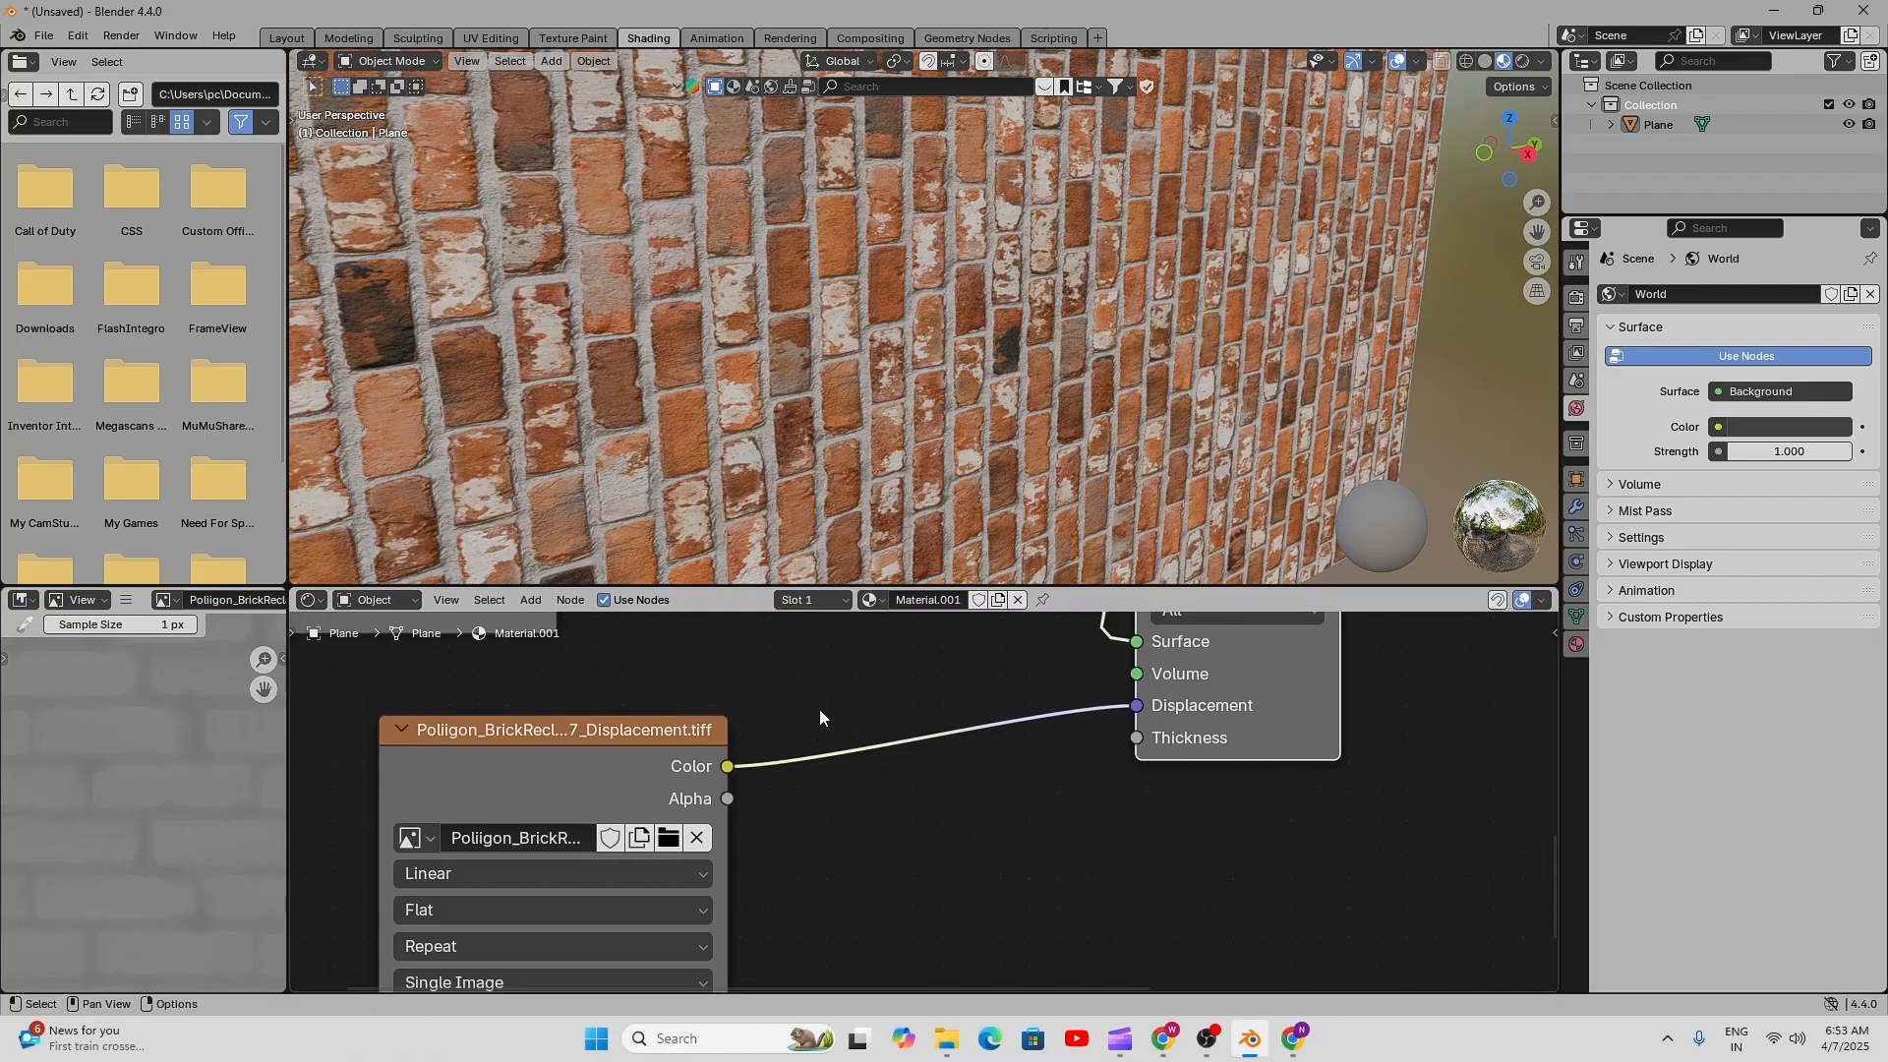
key(shift+a)
mouse_move(834, 732)
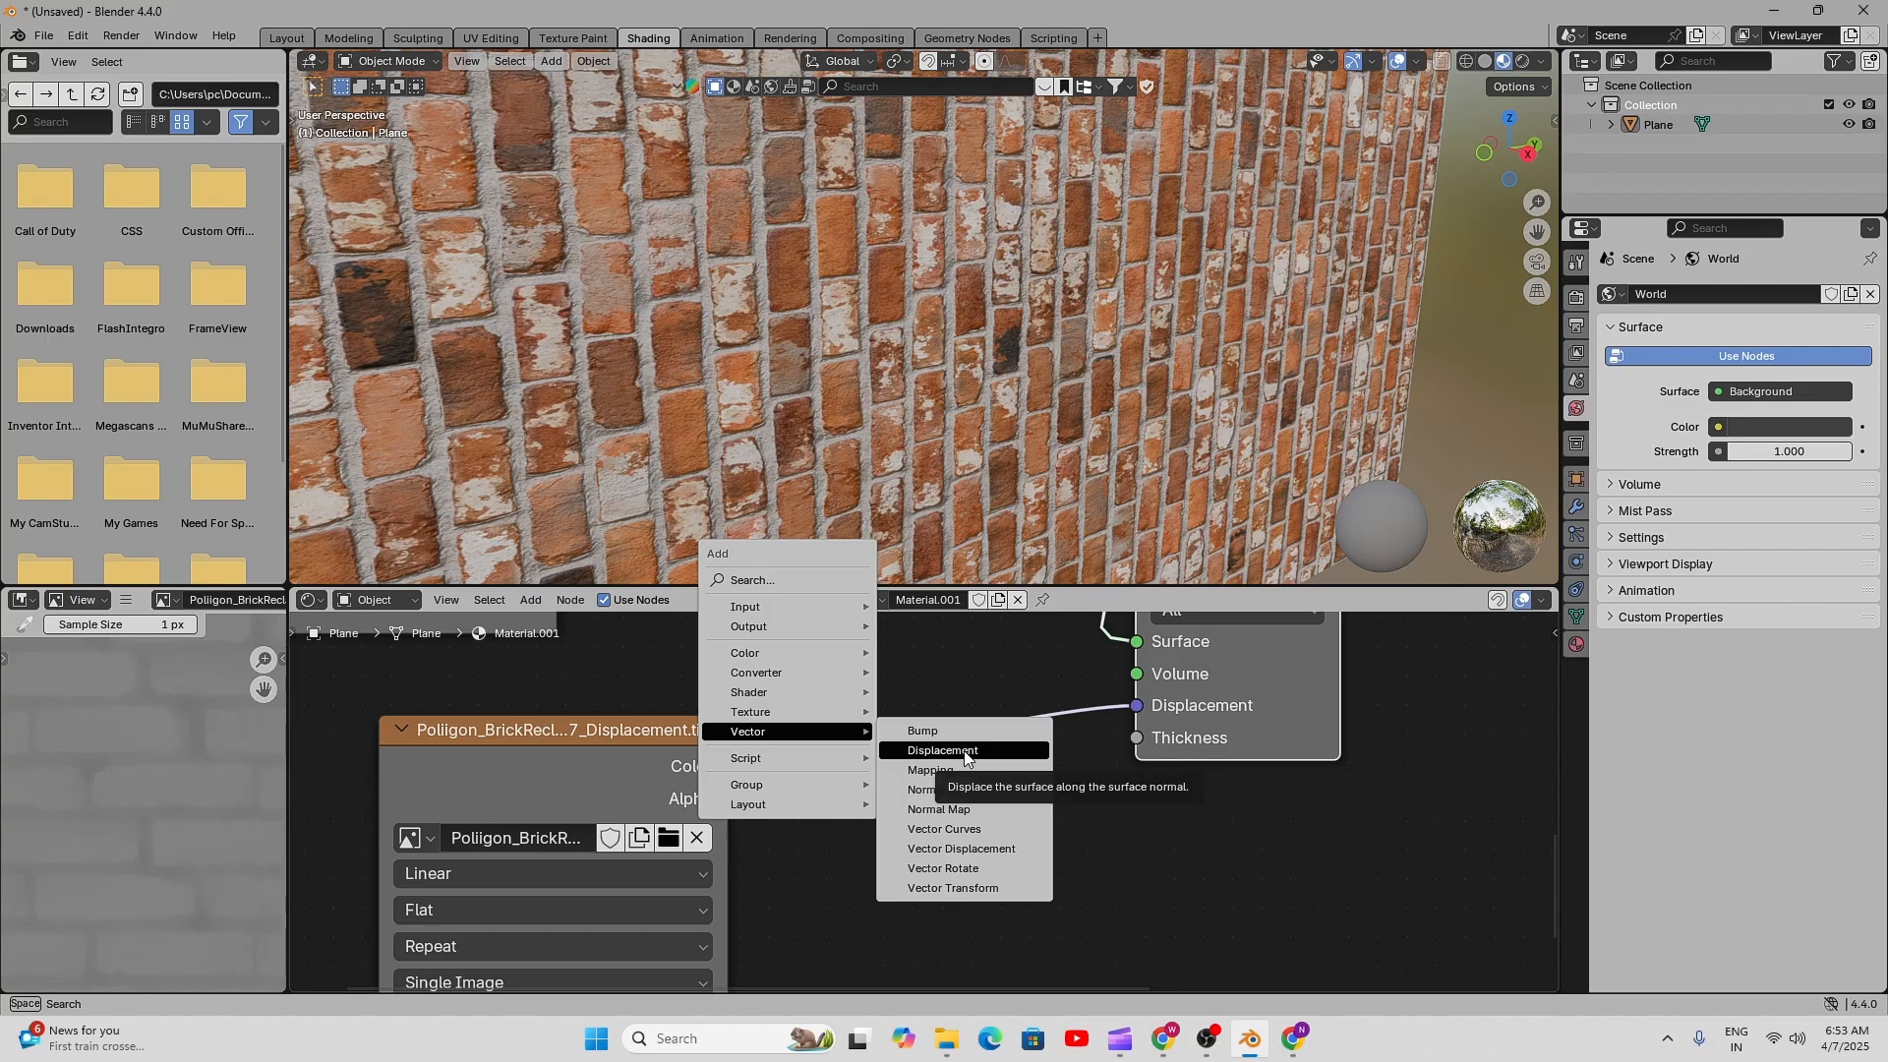
click(965, 751)
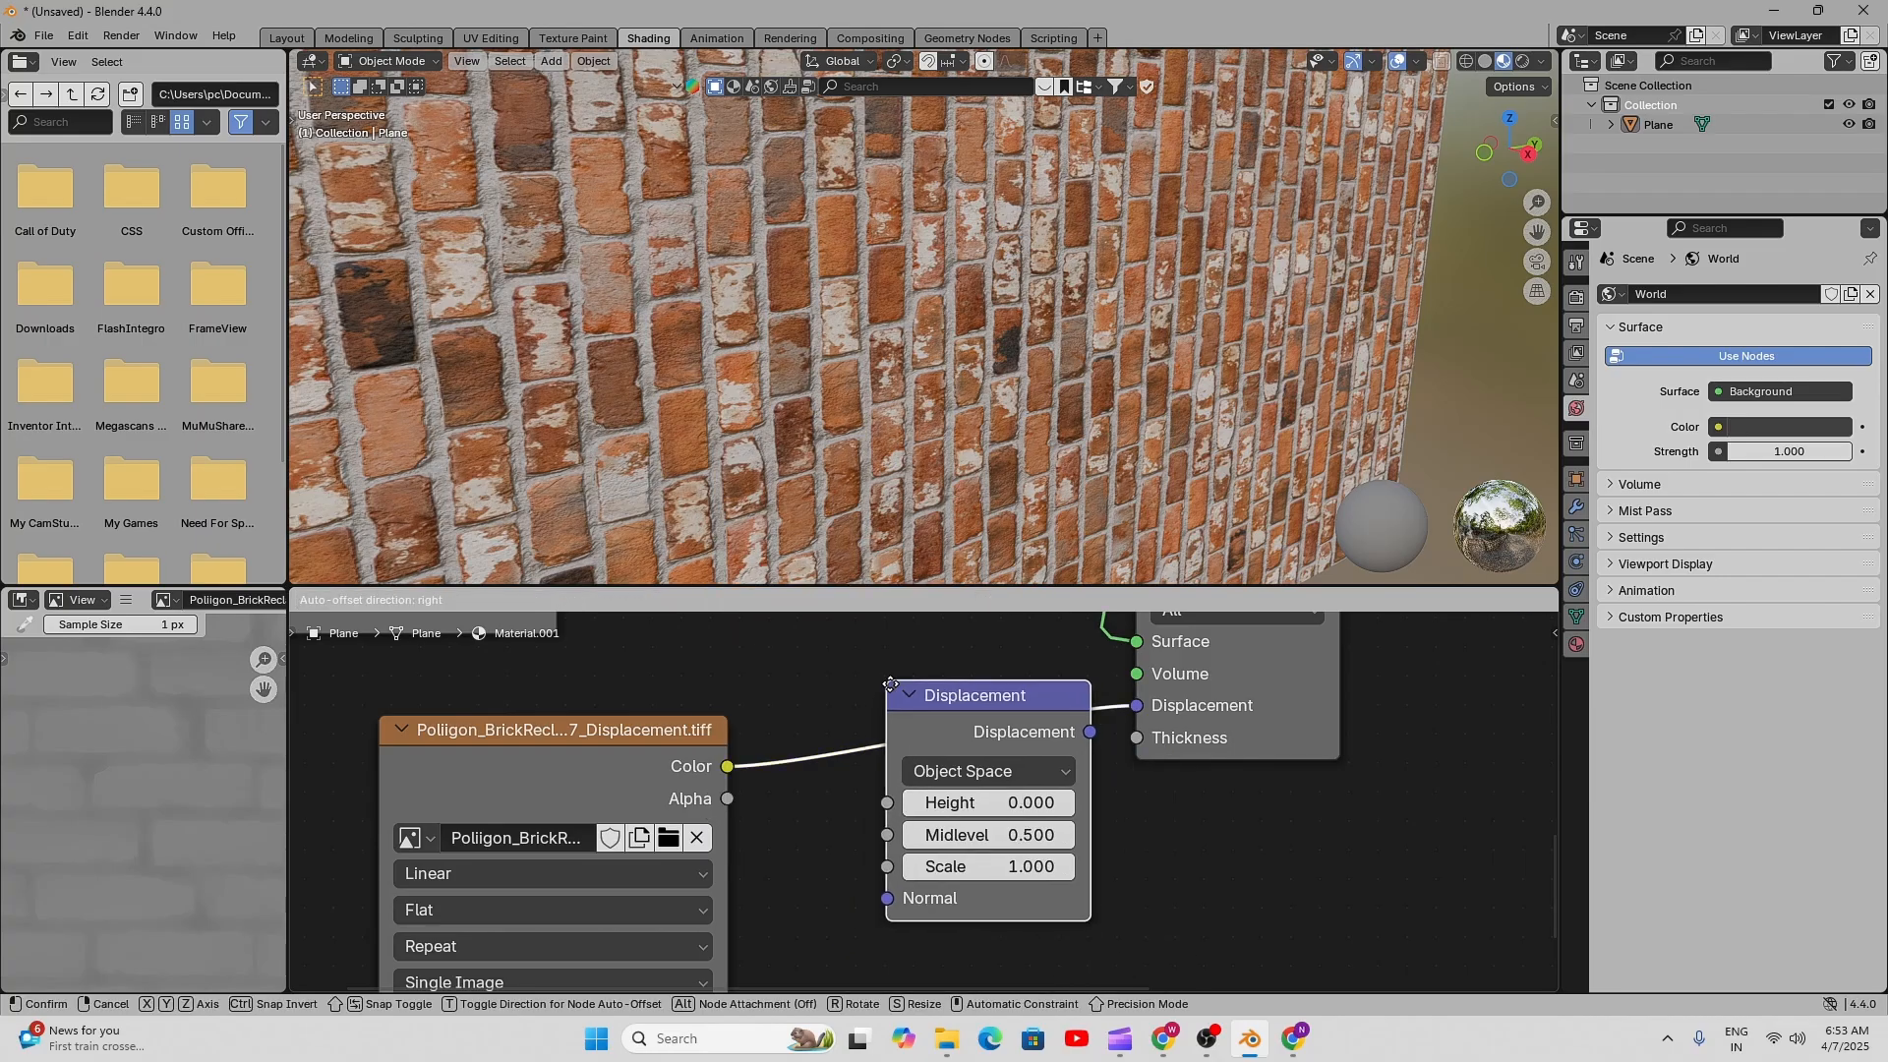
click(828, 704)
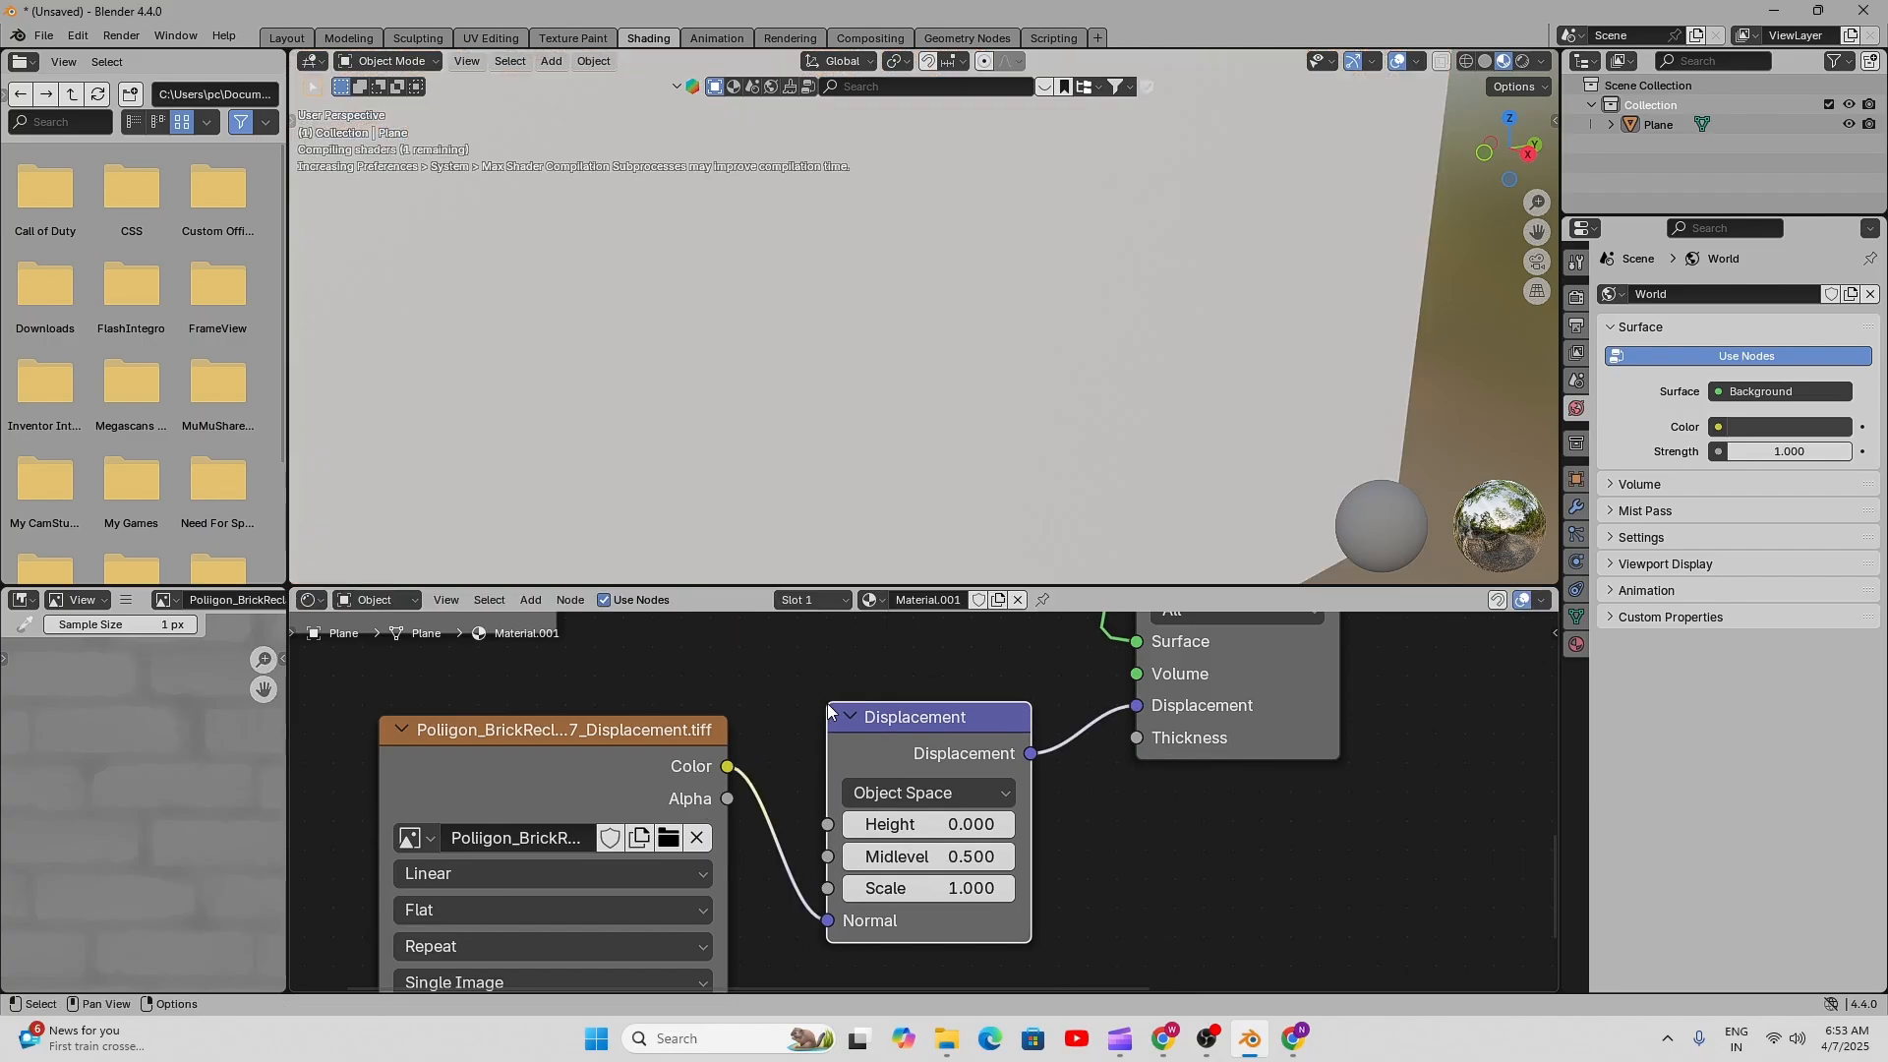
- Reroute the displacement image's Color link from the Displacement node's Normal input to its Height input and inspect the bricks up close
scroll(934, 809, down, 1)
mouse_move(937, 809)
middle_down()
mouse_move(851, 718)
mouse_move(942, 778)
middle_up()
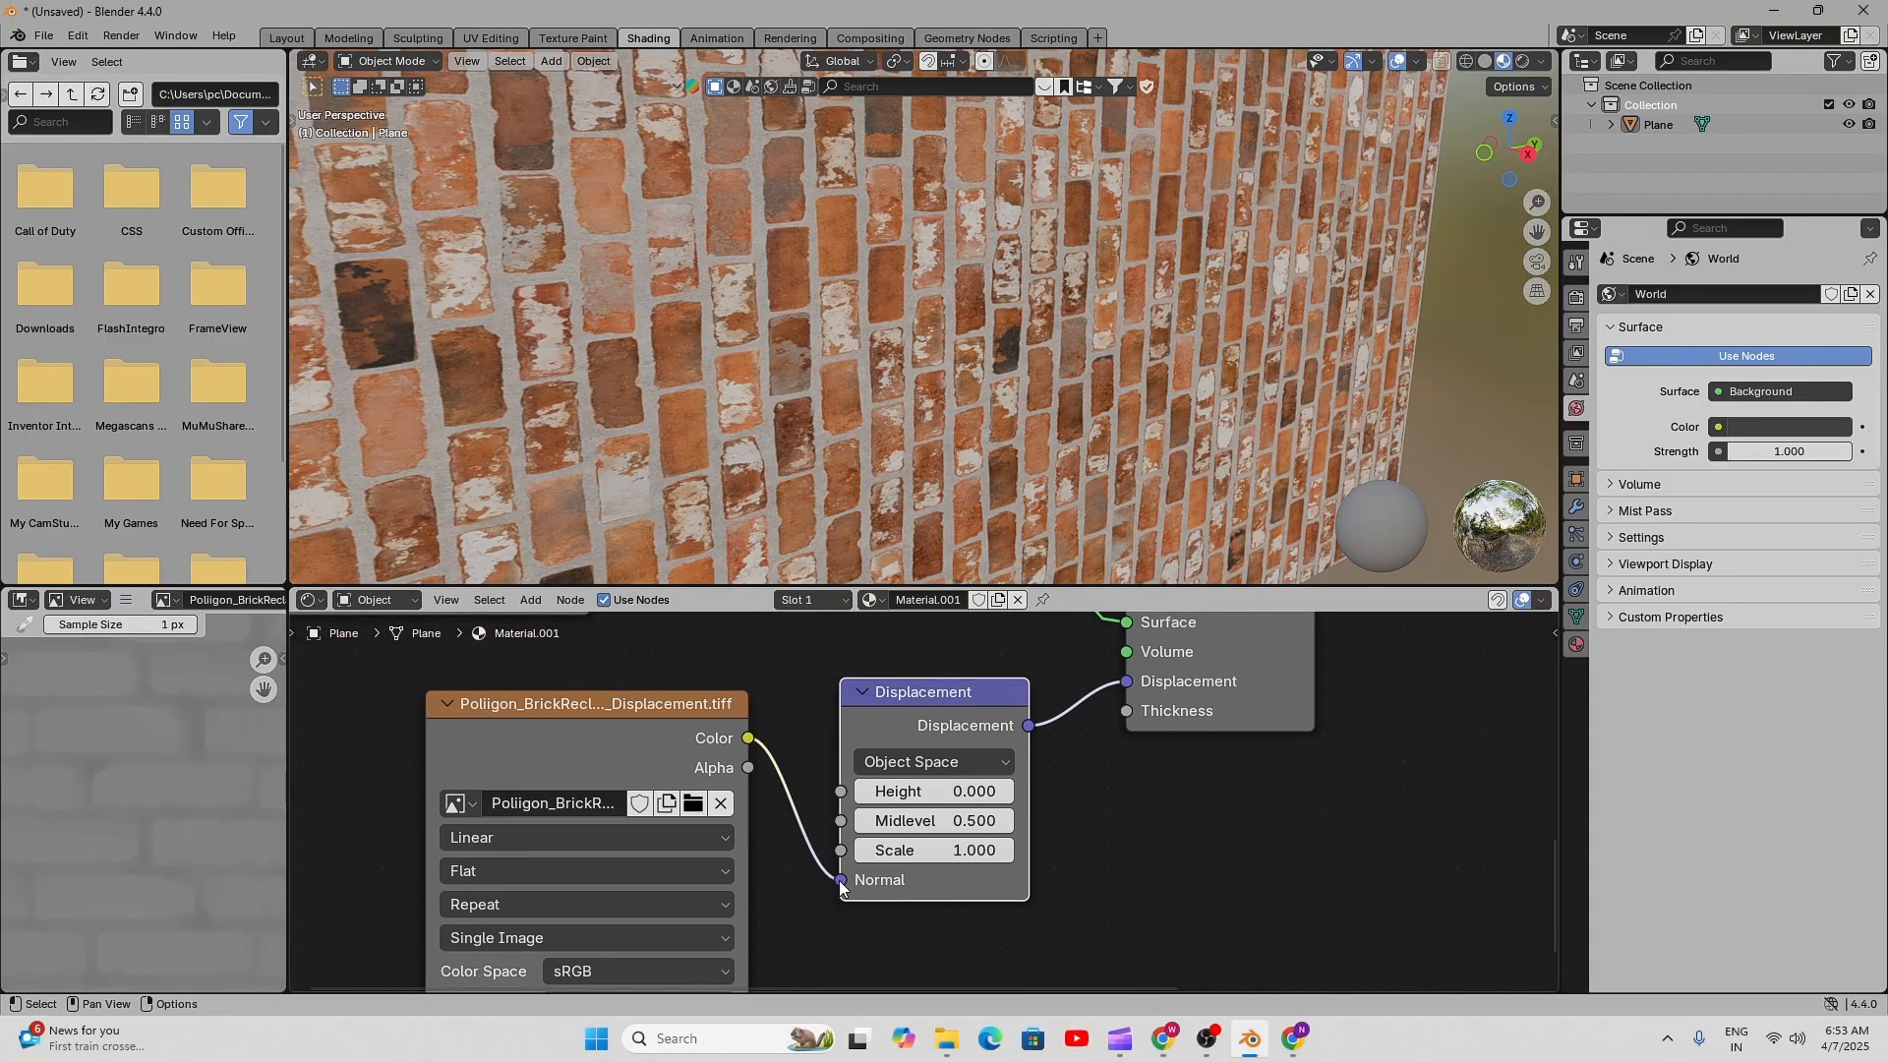
drag(839, 879, 842, 792)
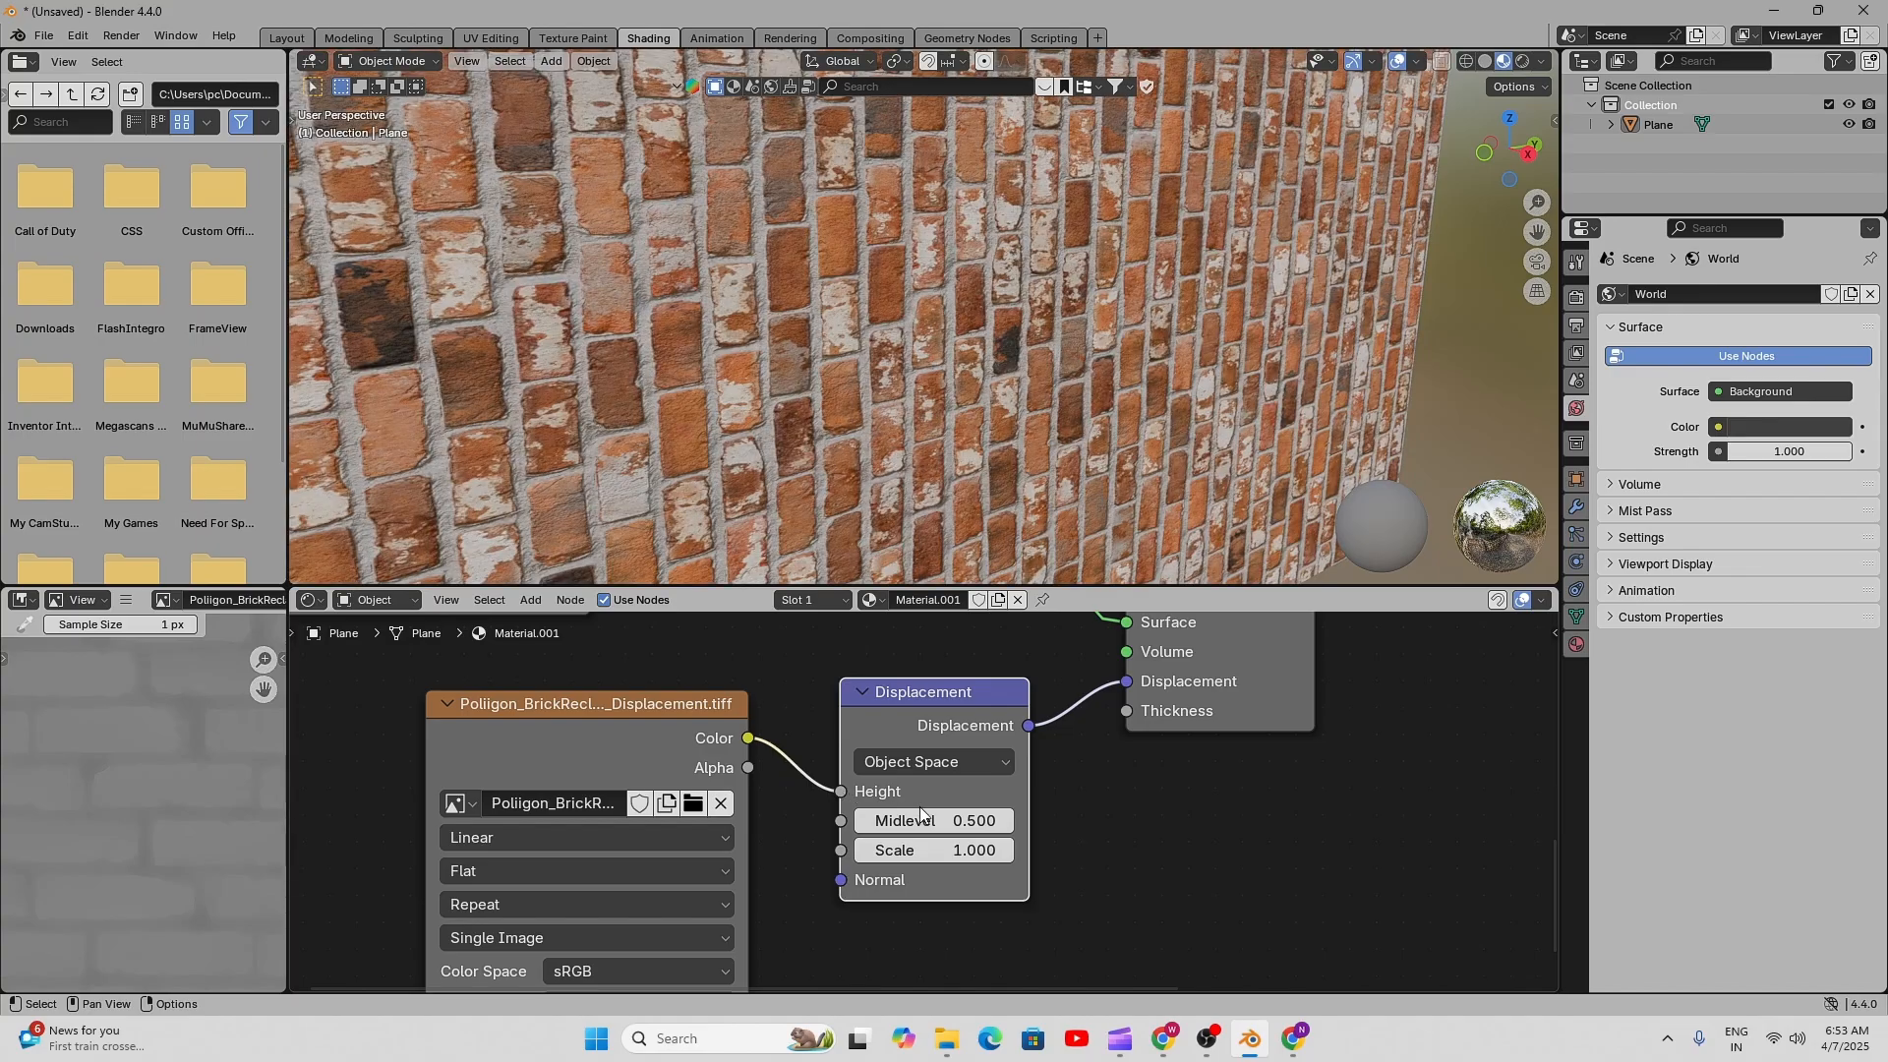
scroll(852, 798, up, 2)
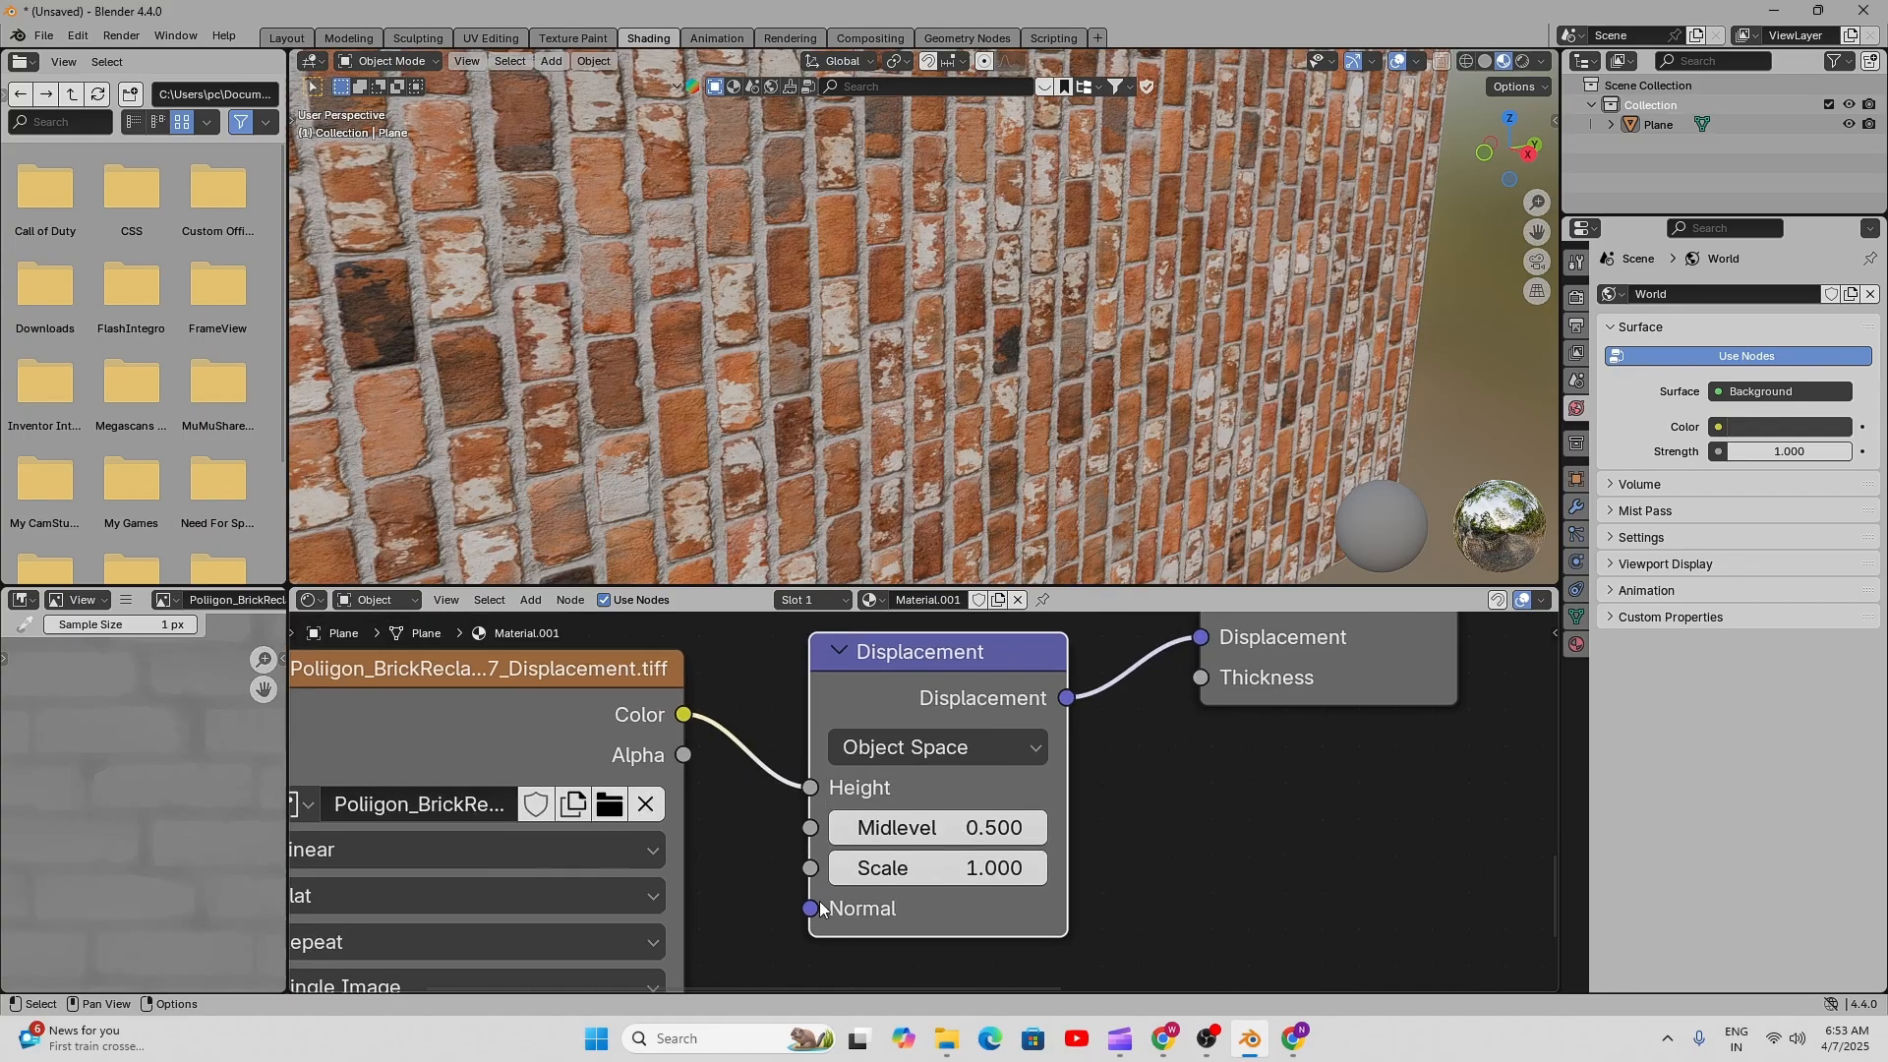
scroll(841, 787, down, 2)
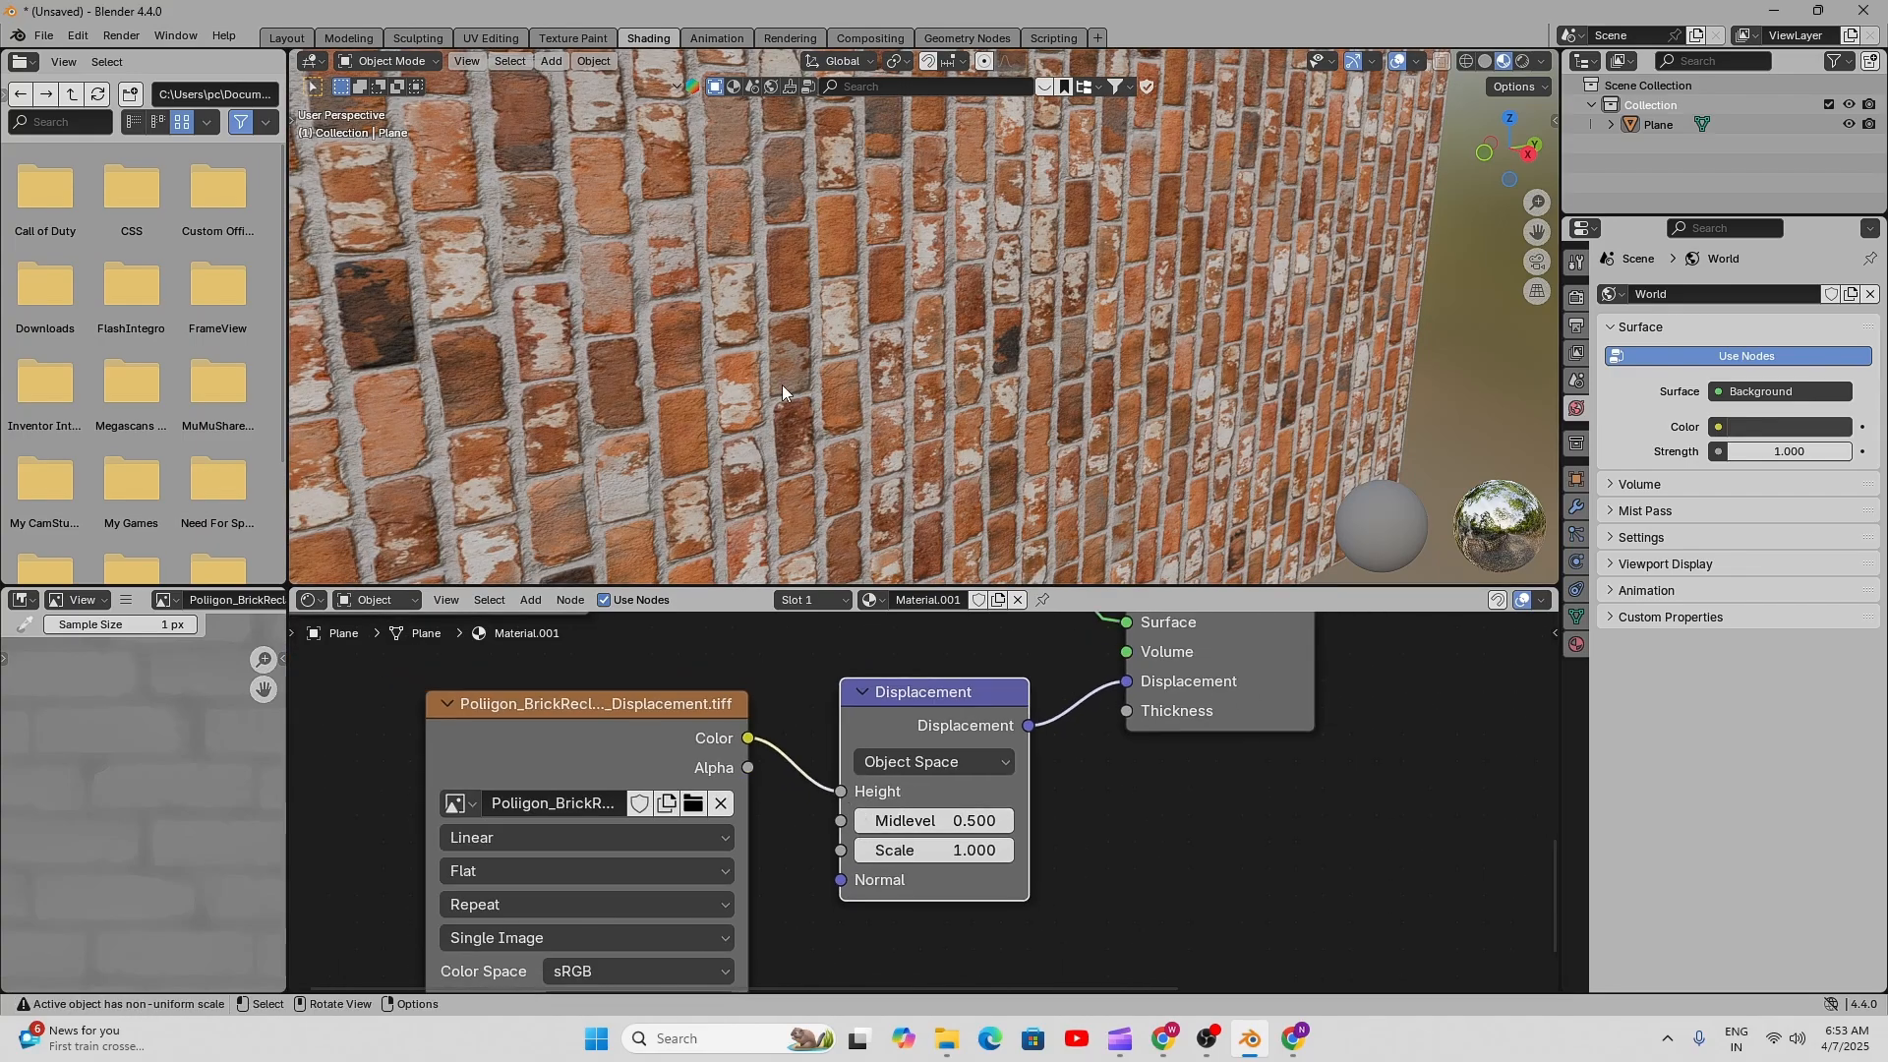
scroll(816, 403, up, 3)
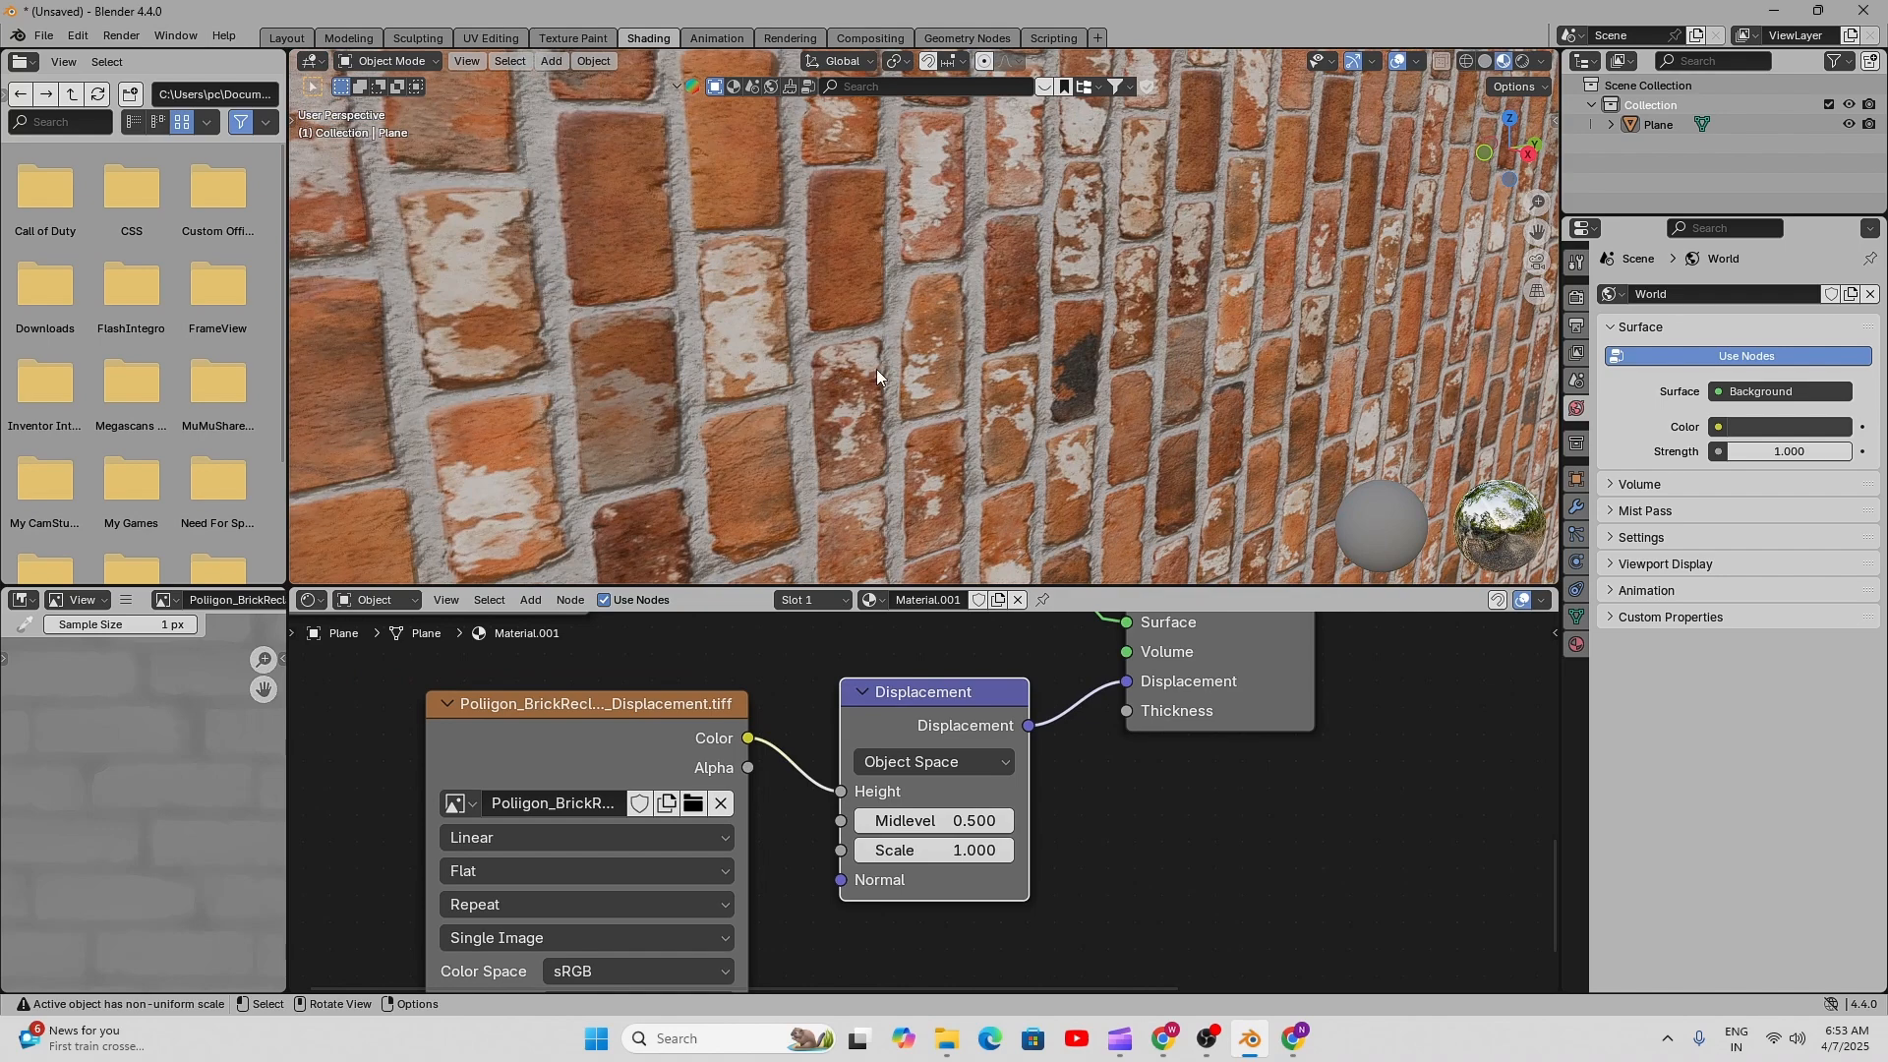
- Try a Scale of 6.4 on the Displacement node and undo the change
mouse_move(841, 792)
mouse_down()
mouse_move(841, 880)
mouse_move(841, 792)
mouse_up()
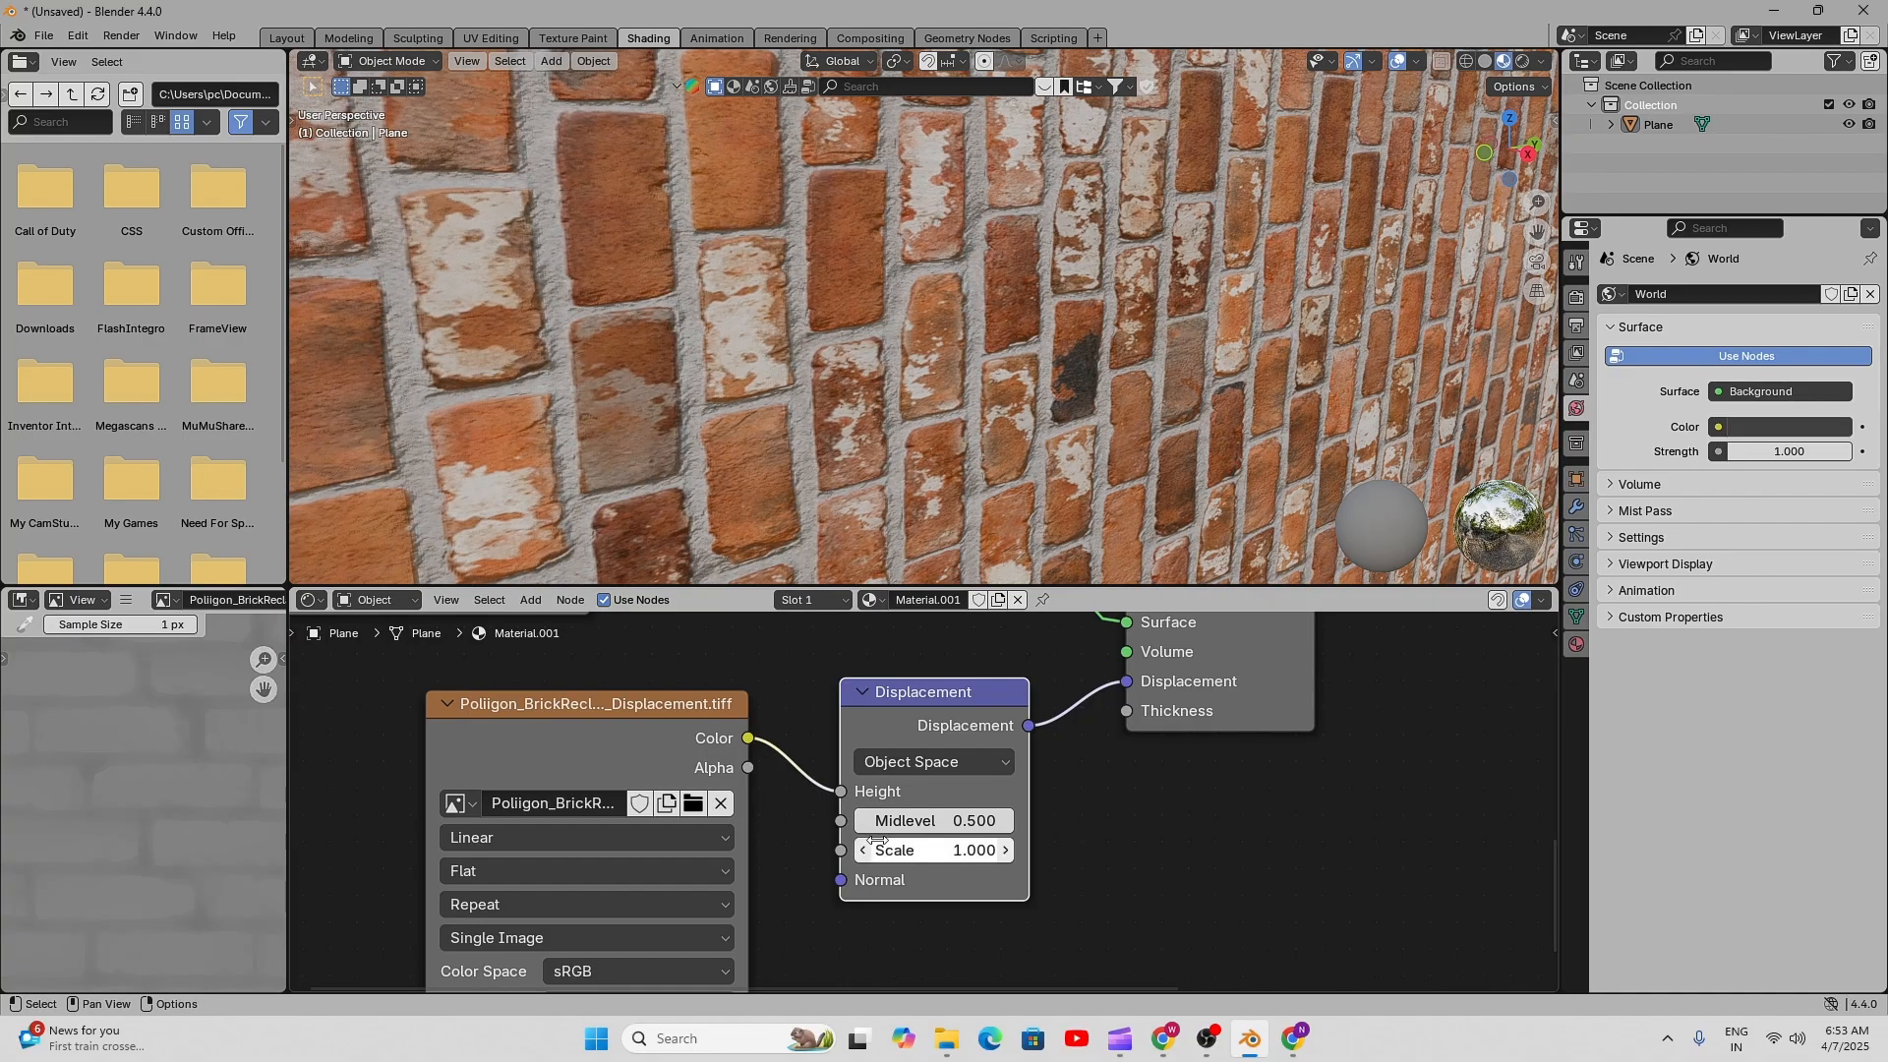
scroll(964, 852, up, 2)
mouse_move(959, 861)
mouse_down()
mouse_move(1111, 862)
mouse_move(988, 861)
mouse_up()
click(987, 861)
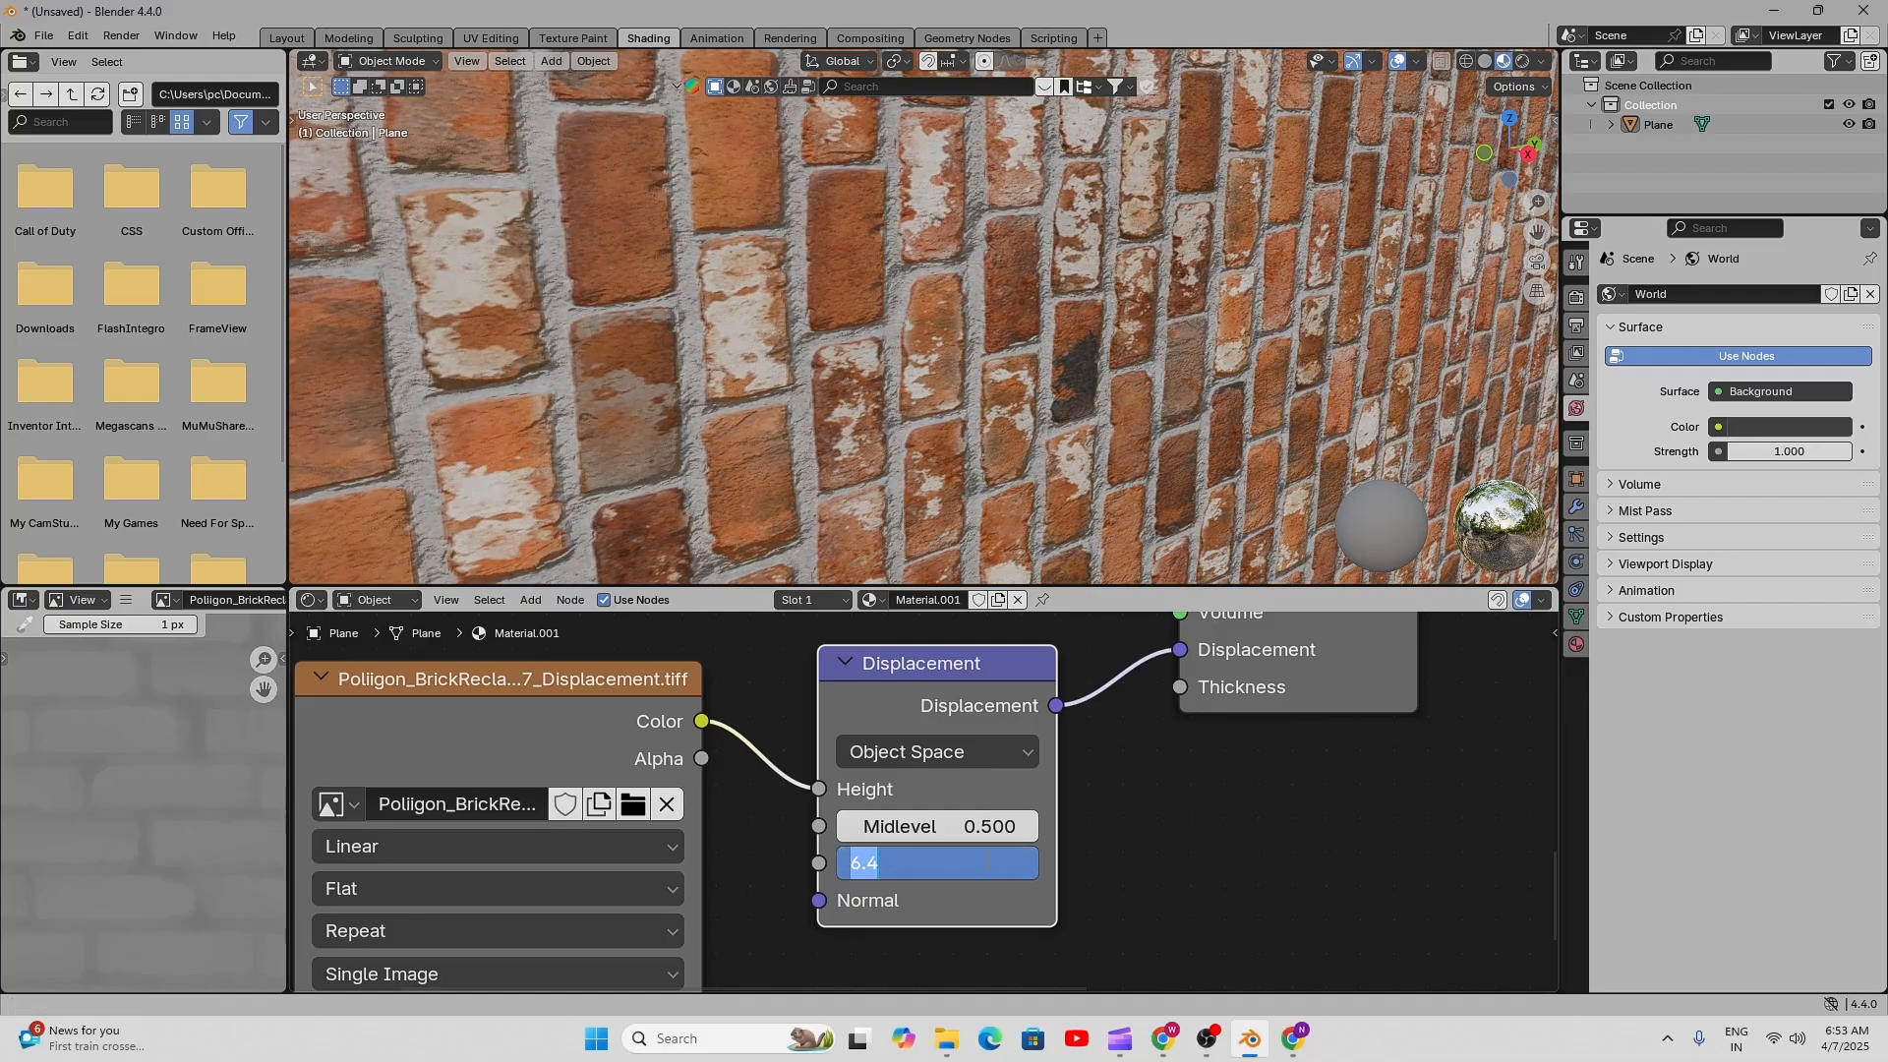
click(1114, 859)
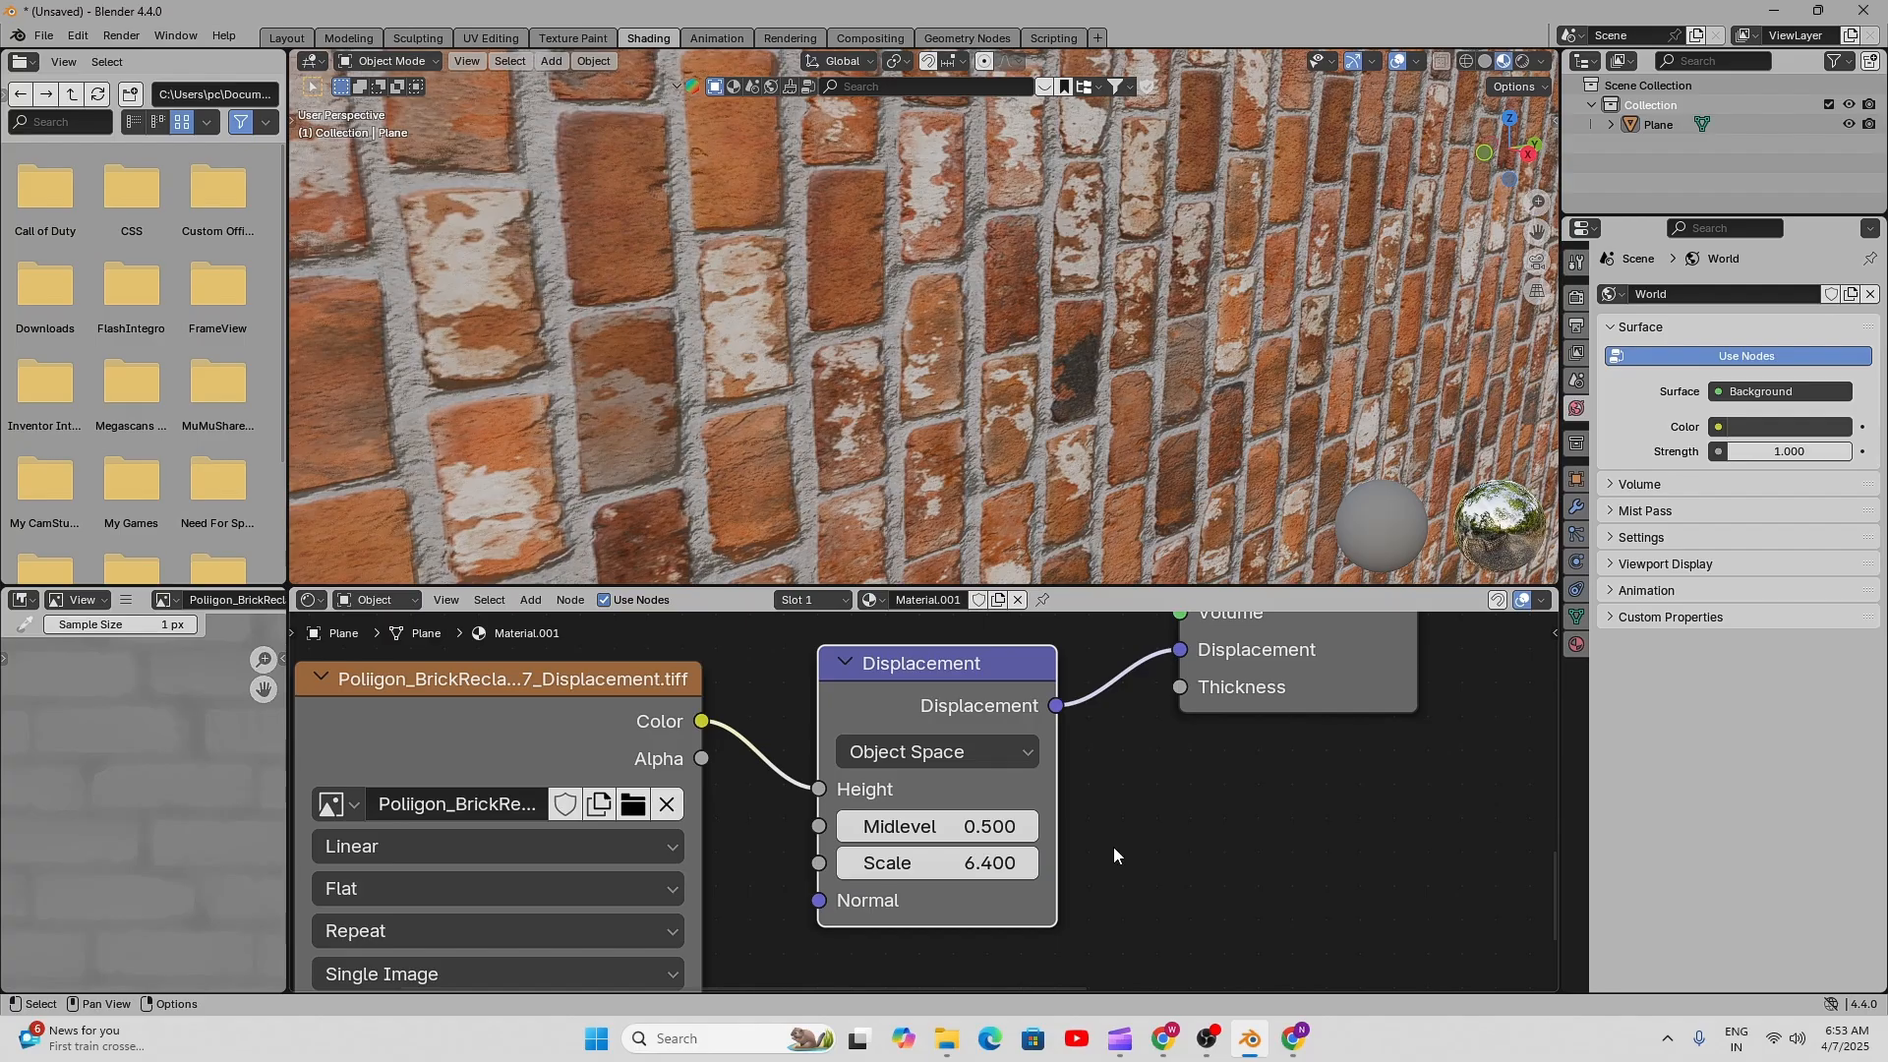
key(ctrl+z)
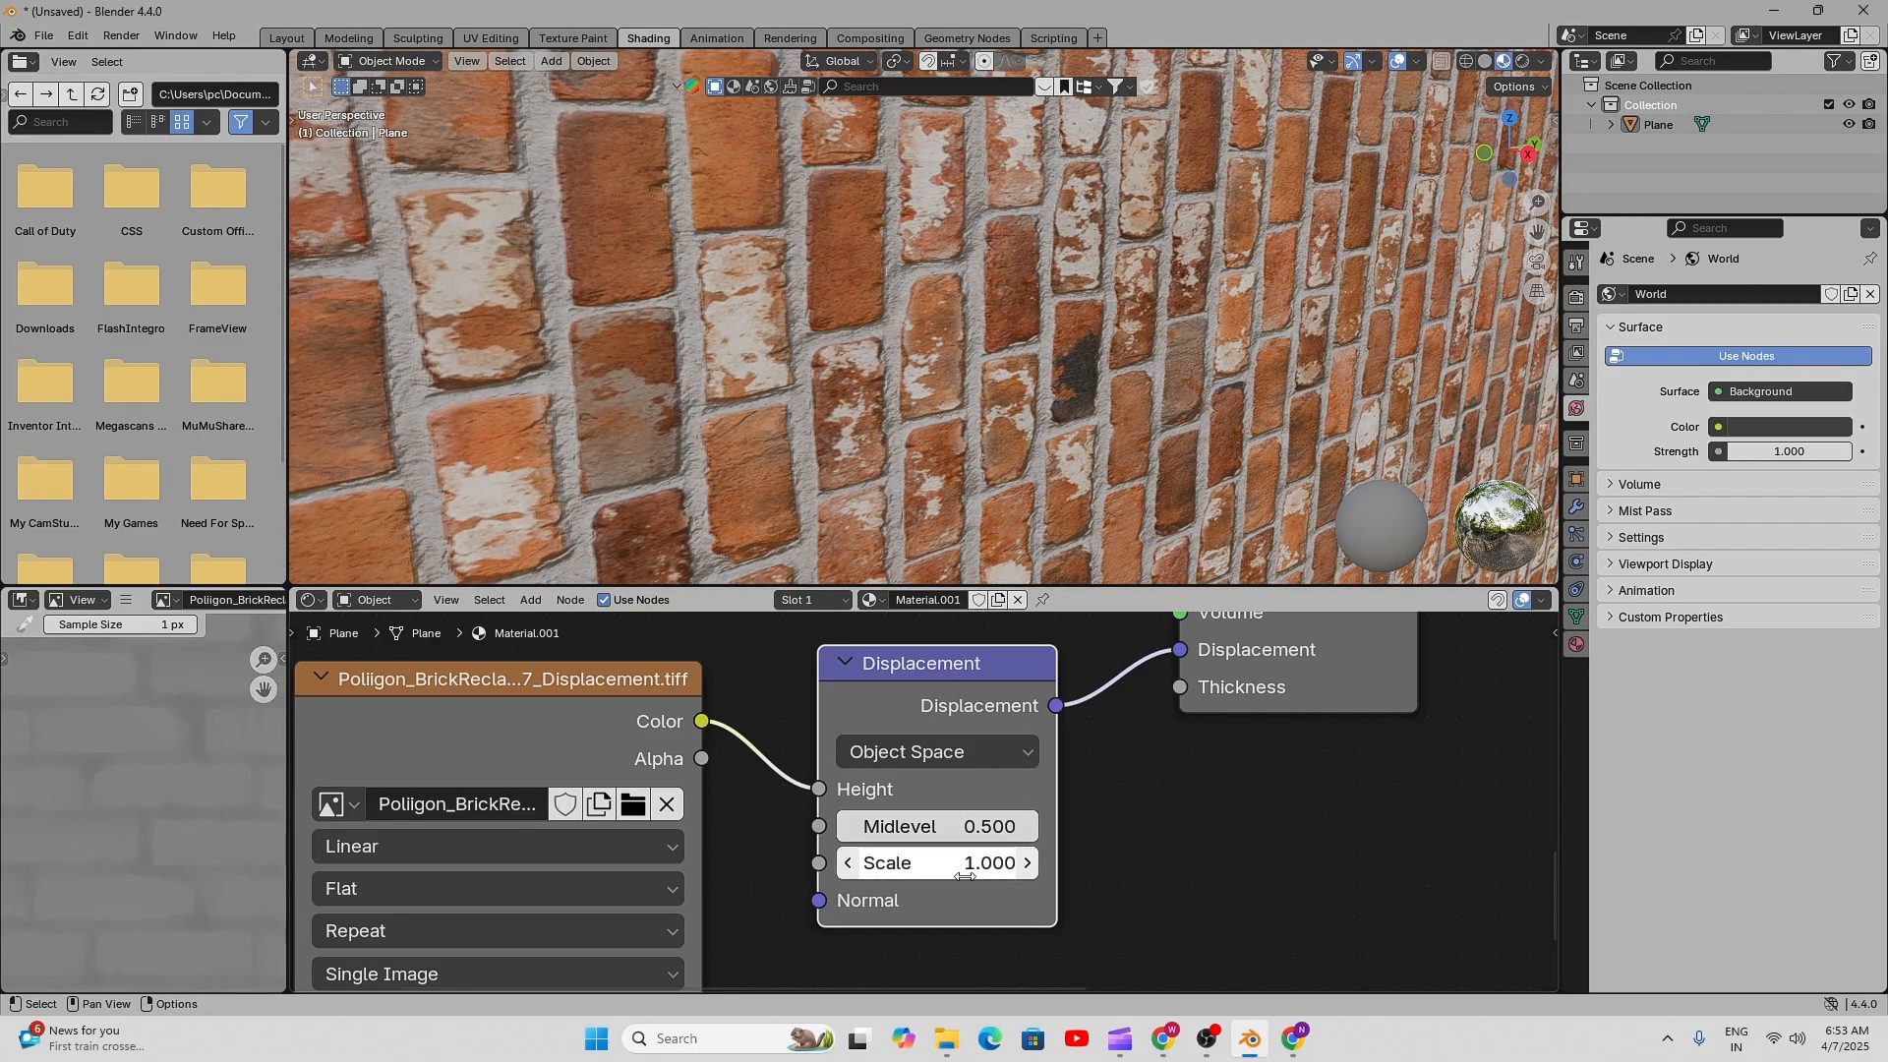
scroll(828, 439, down, 3)
middle_drag(828, 442, 865, 449)
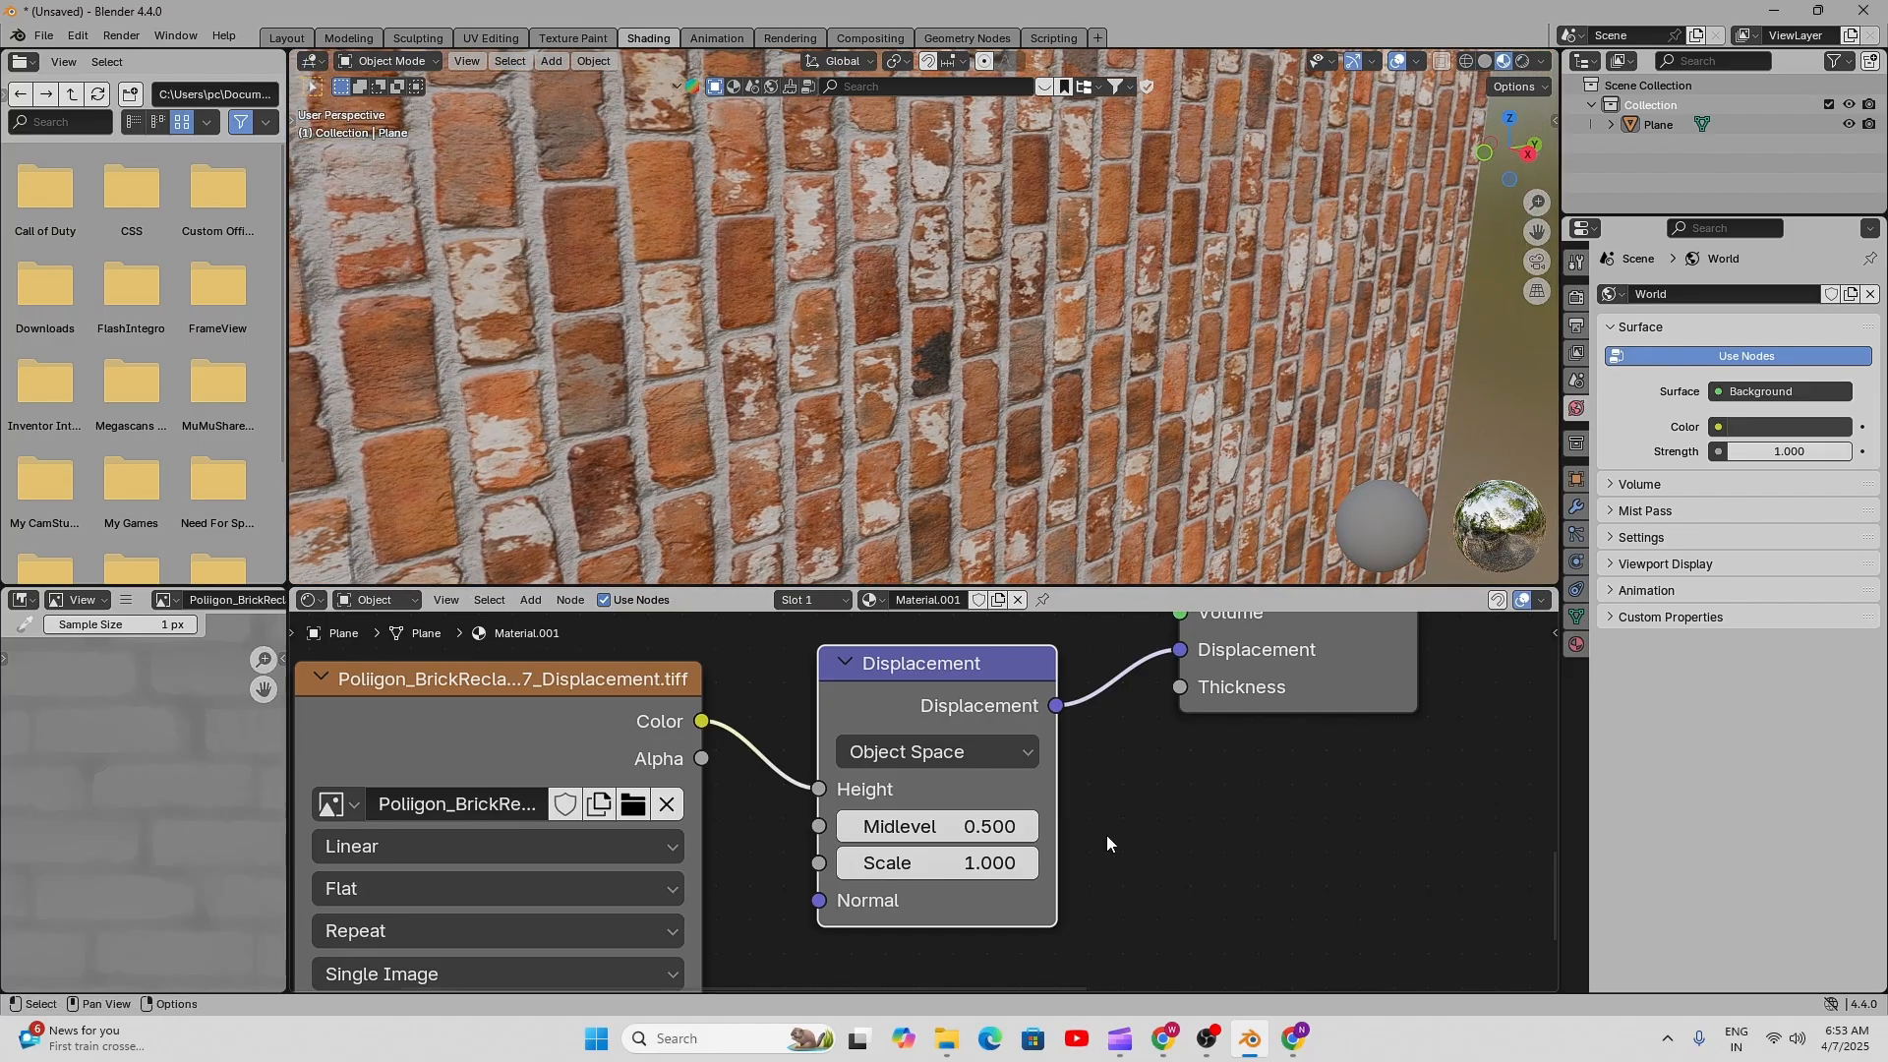
- Examine the links running from the displacement image through the Displacement node into the Material Output
scroll(1106, 835, down, 3)
middle_drag(1140, 735, 958, 805)
scroll(957, 805, up, 5)
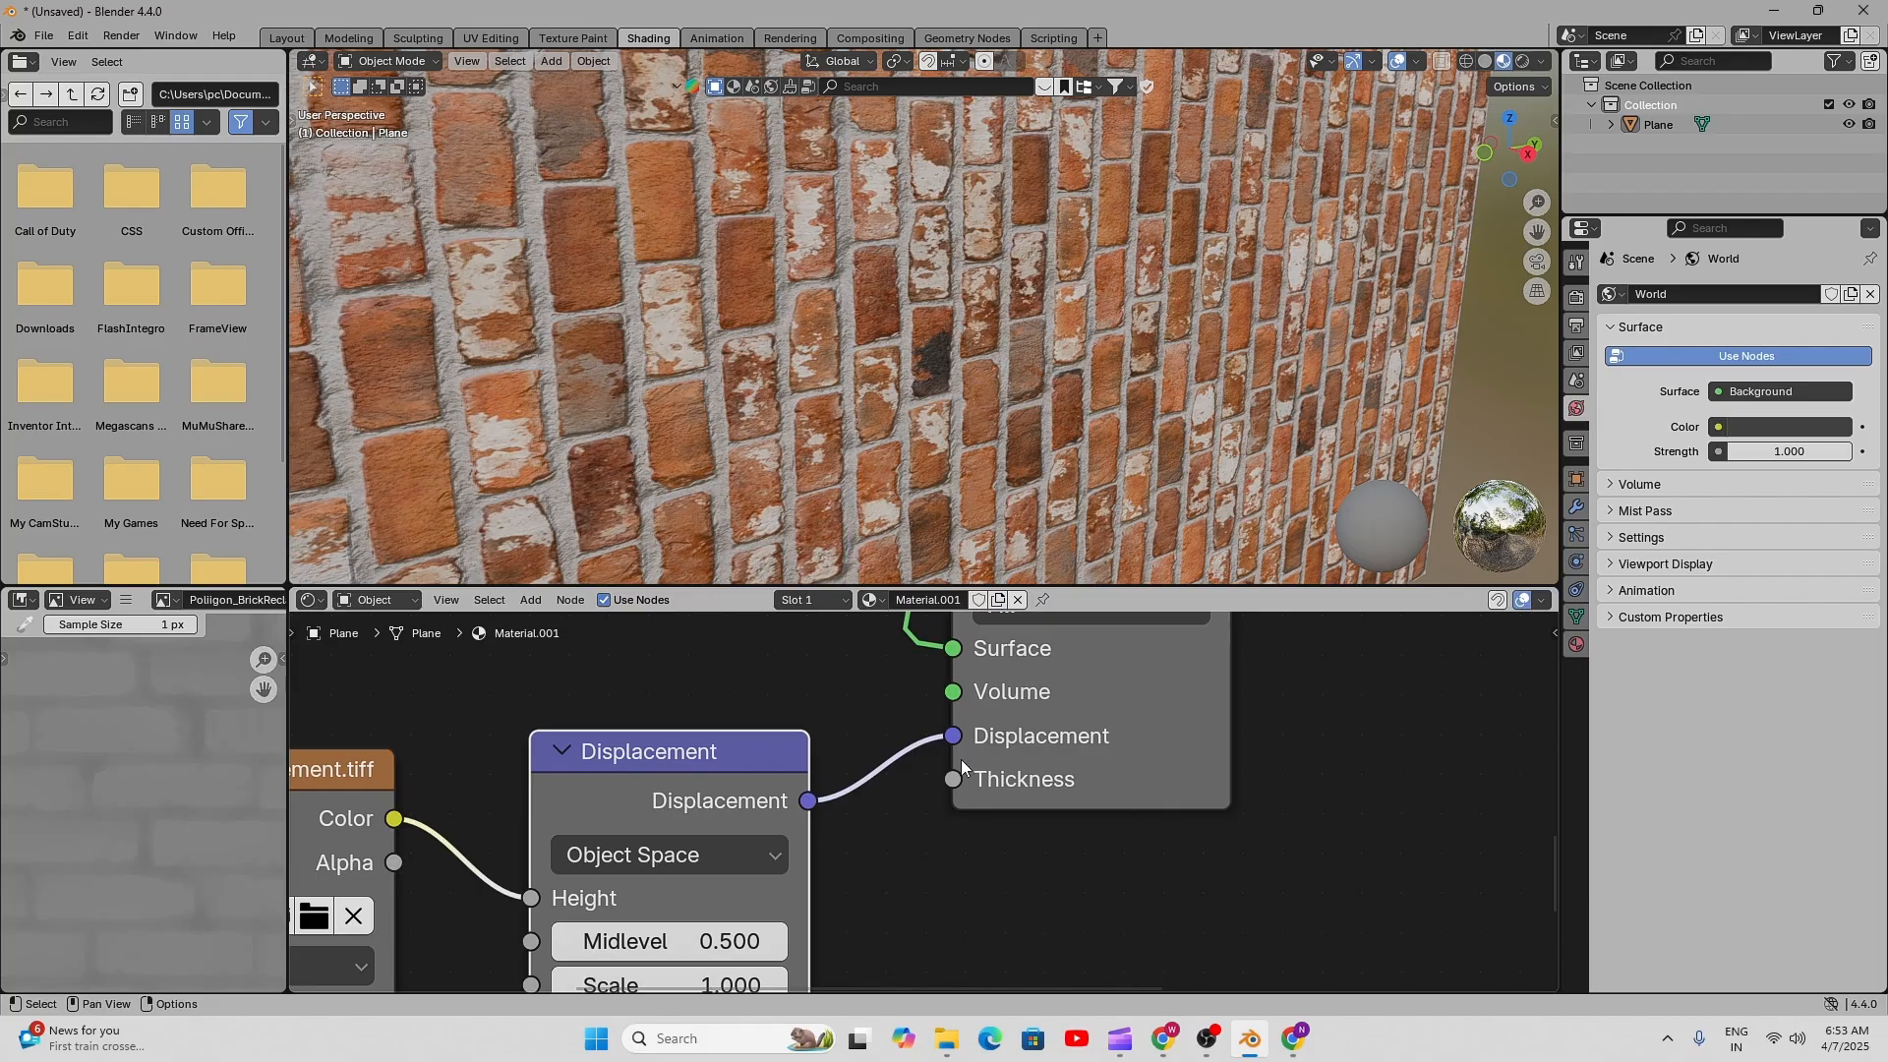
scroll(1029, 746, down, 4)
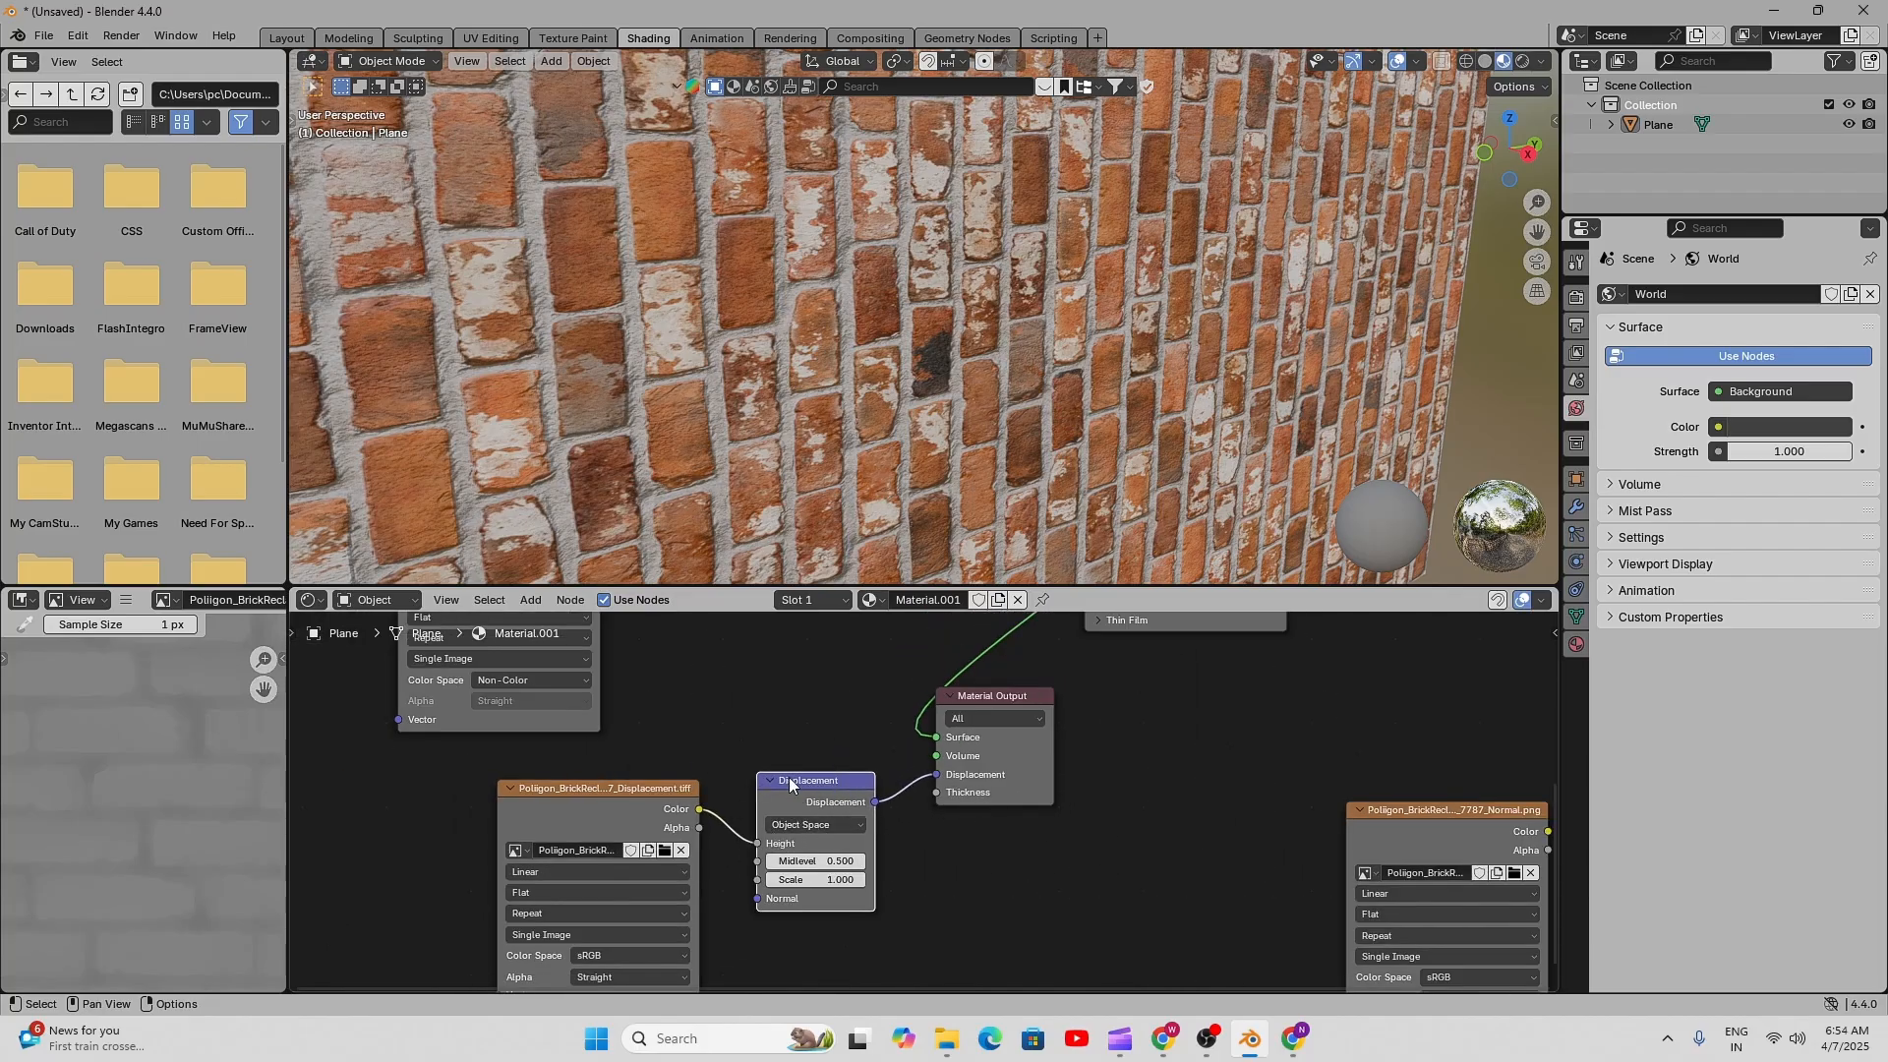
scroll(925, 801, down, 5)
shift+middle_drag(854, 883, 967, 792)
scroll(875, 844, up, 2)
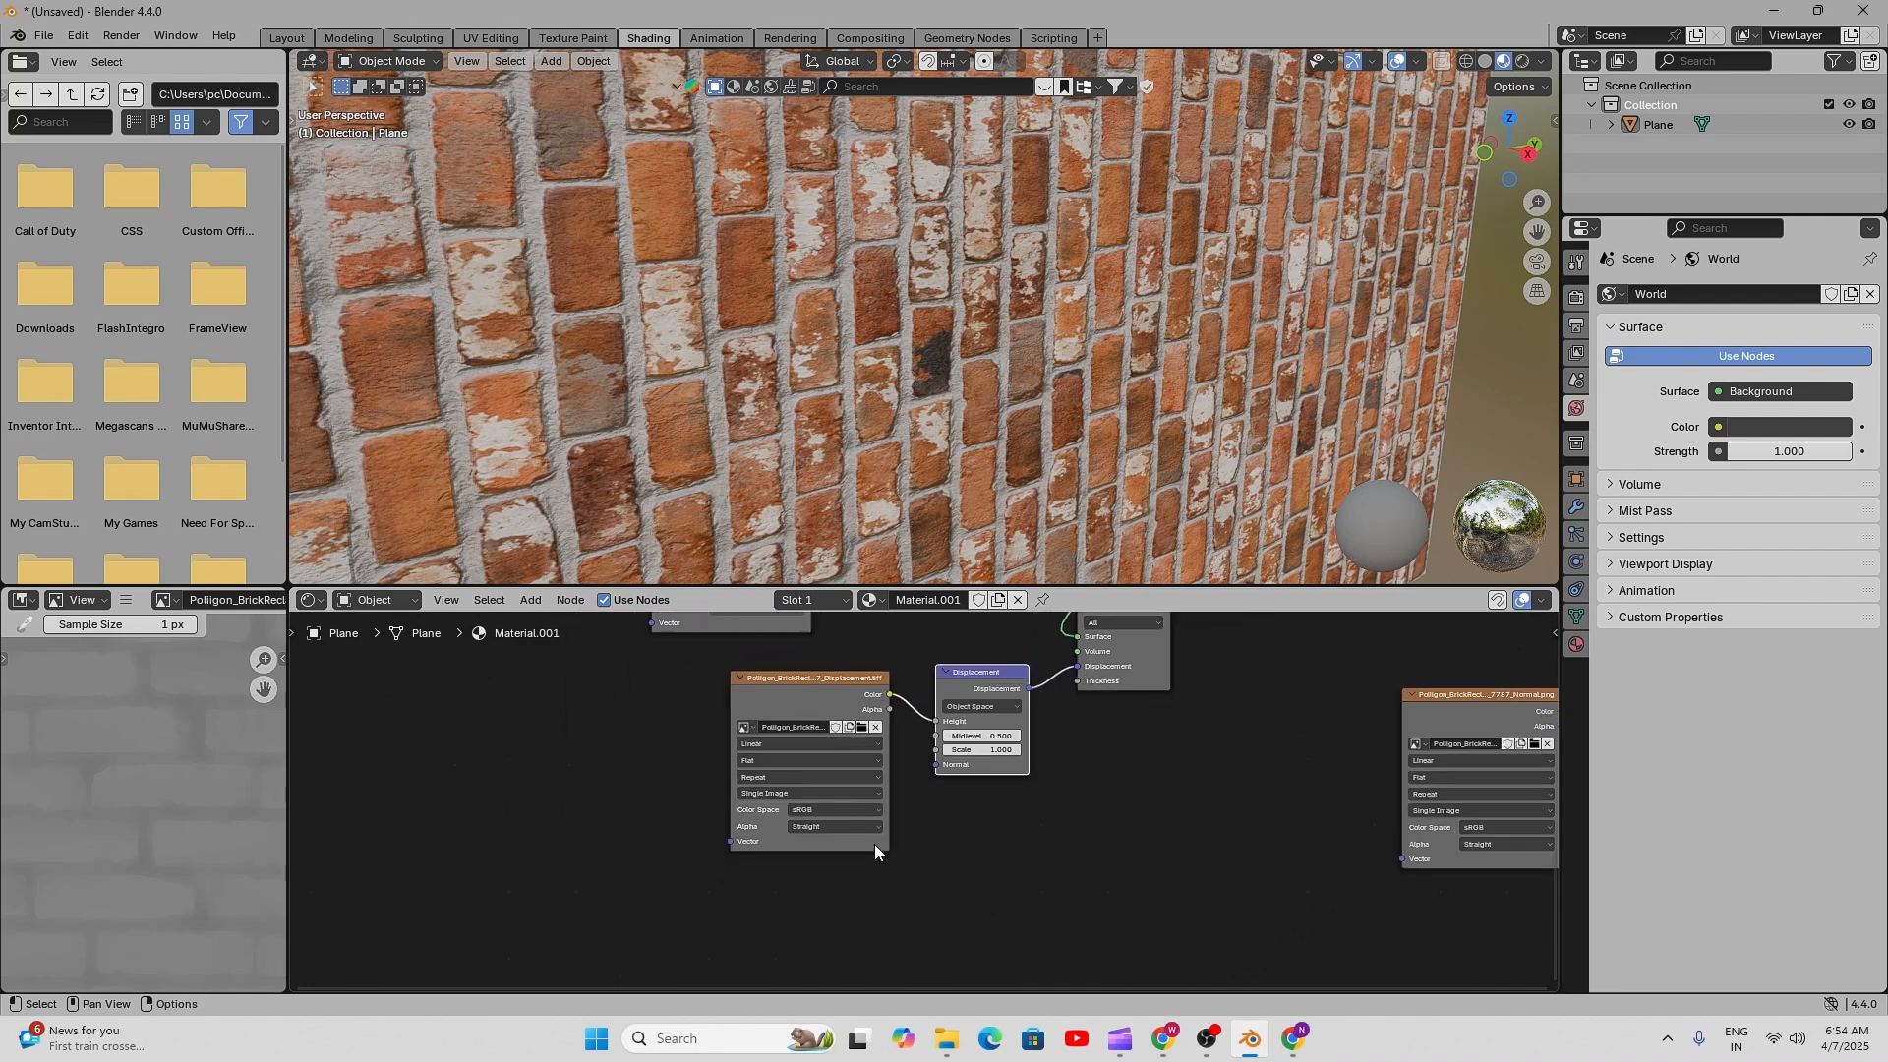
scroll(876, 844, up, 3)
scroll(781, 712, up, 5)
middle_drag(833, 777, 977, 915)
scroll(873, 667, down, 5)
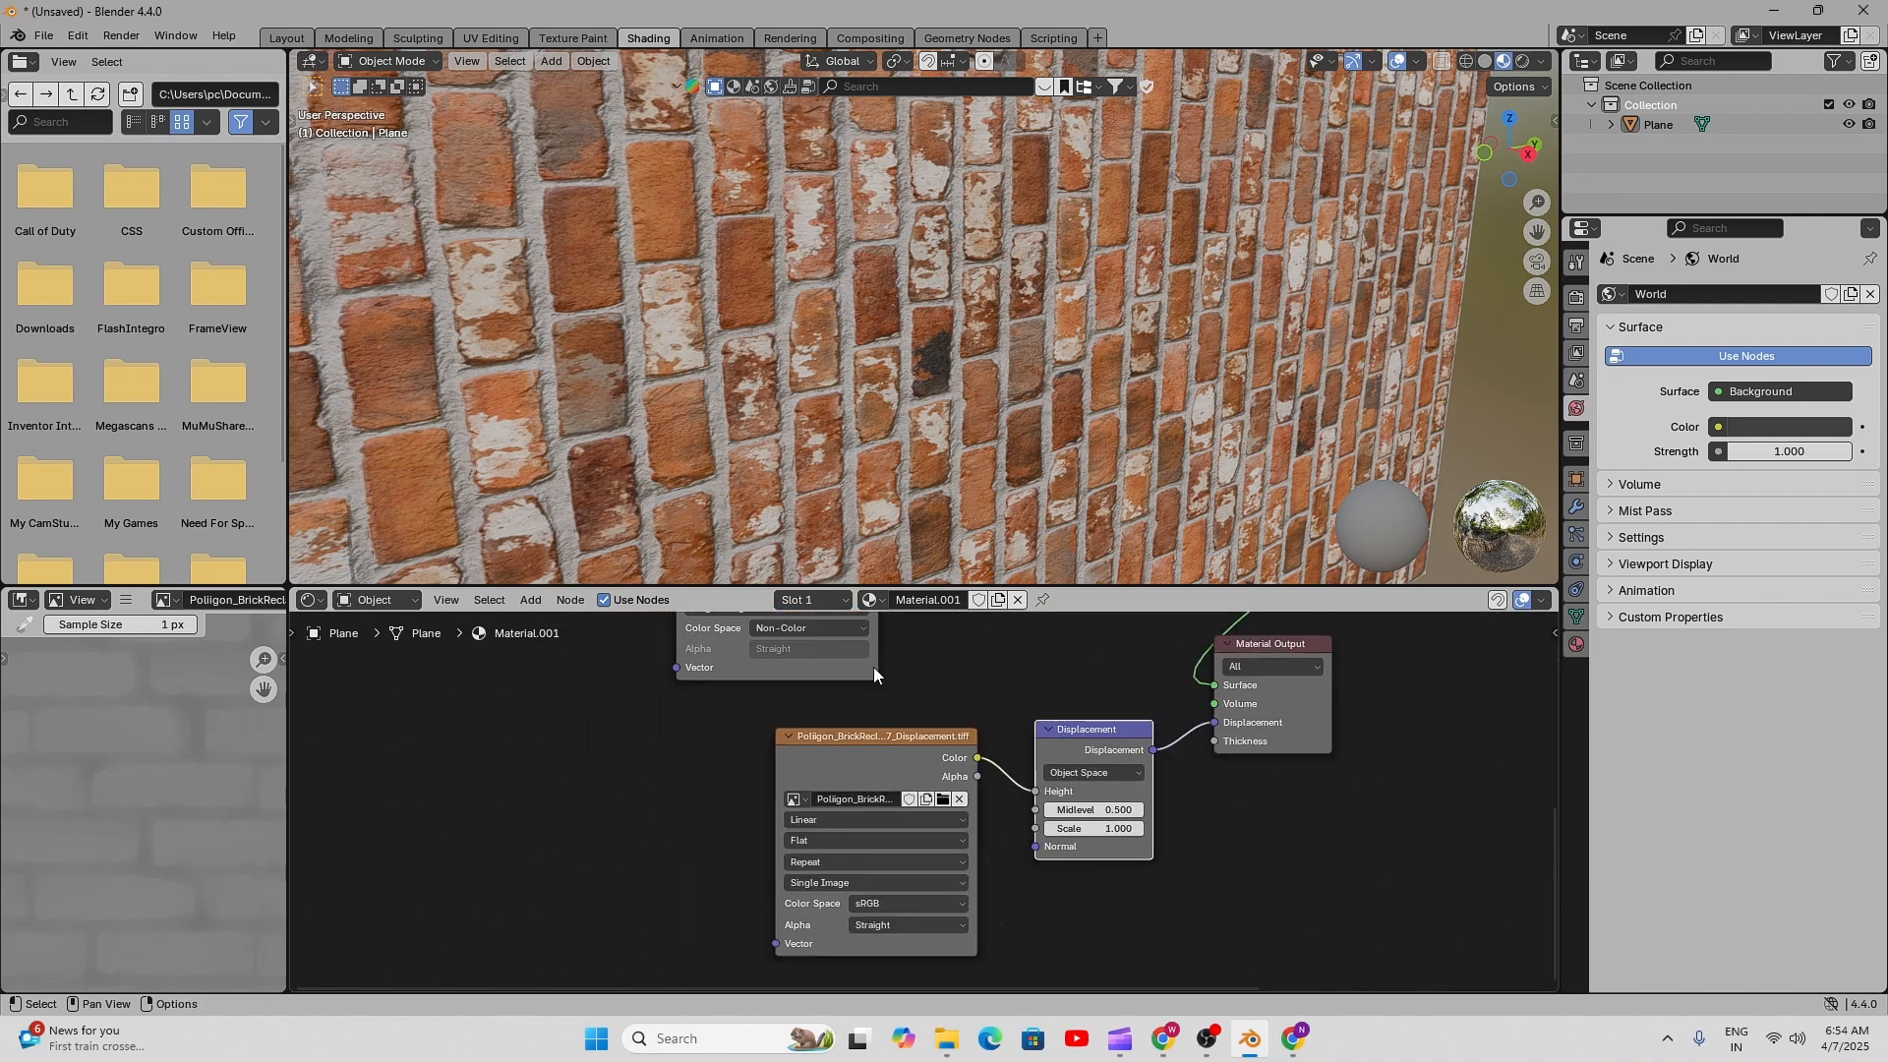
- Set the displacement image texture's color space to Non-Color
middle_drag(873, 666, 884, 611)
scroll(882, 737, down, 5)
scroll(887, 757, up, 2)
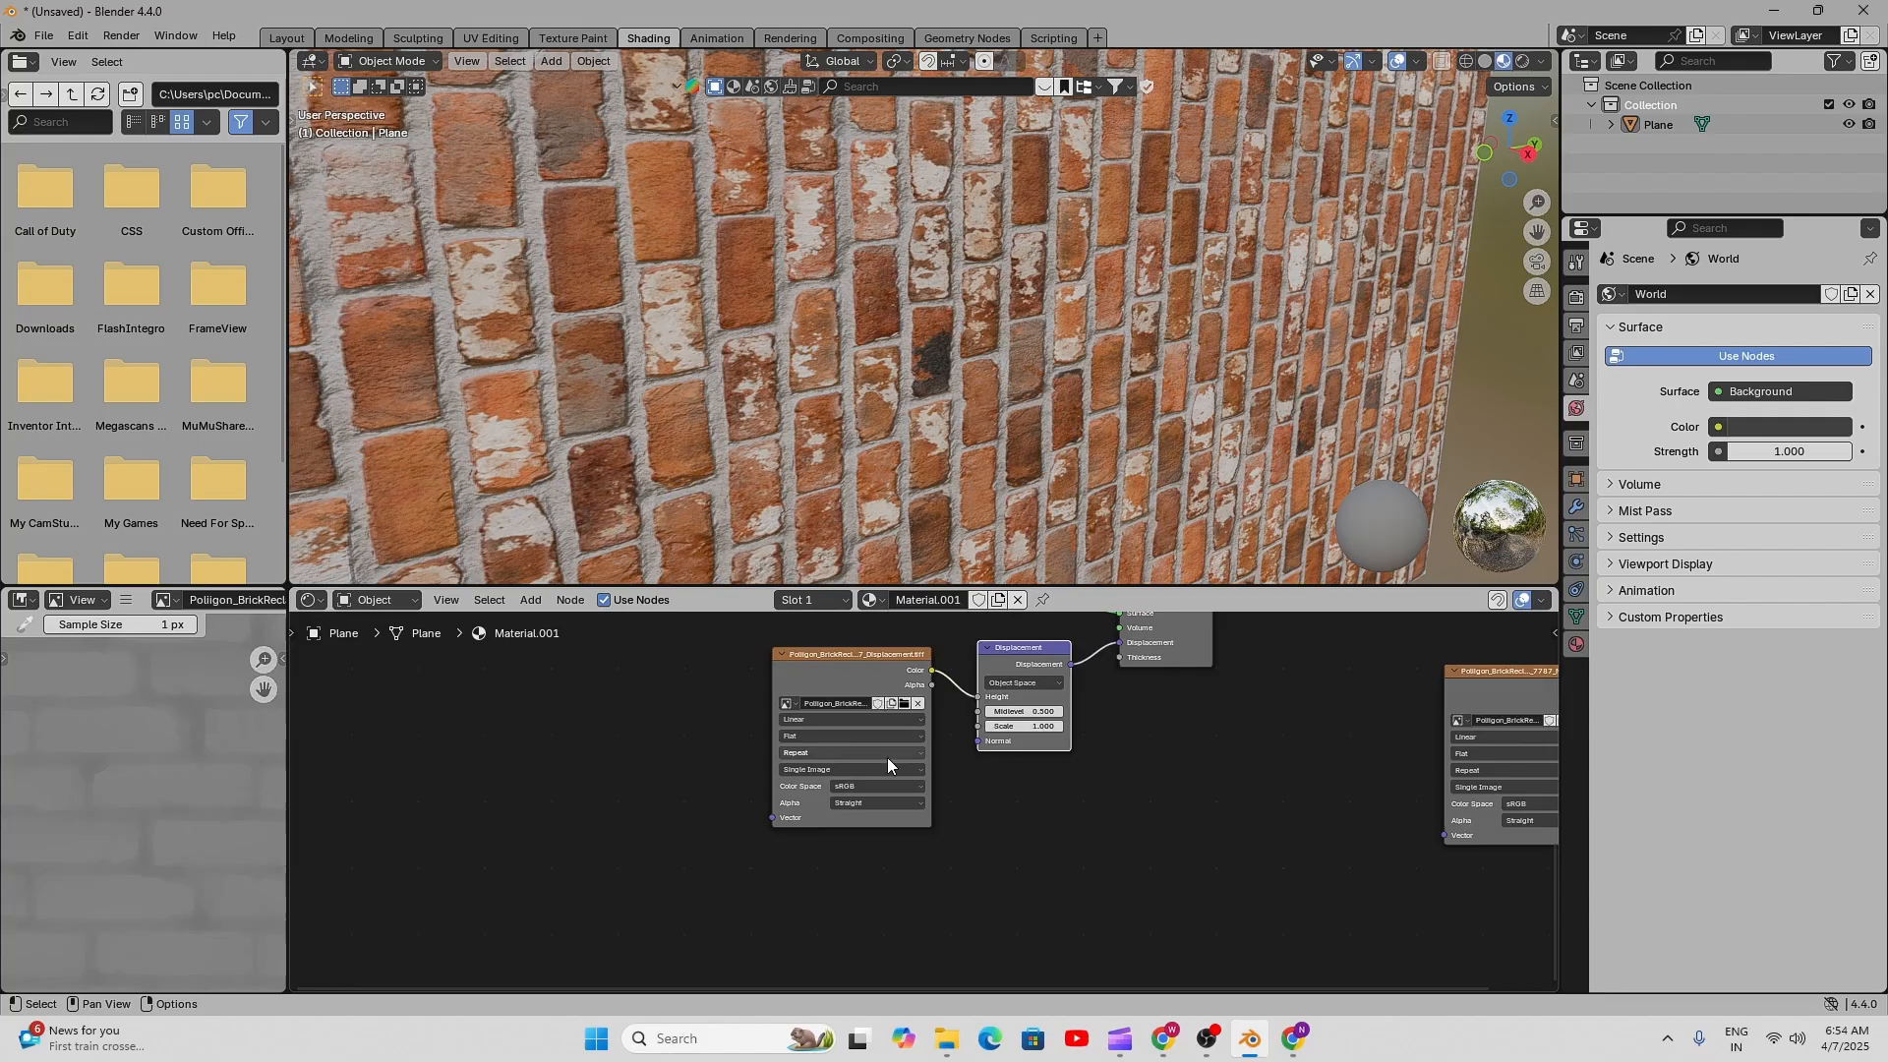
scroll(865, 771, up, 2)
scroll(818, 823, up, 3)
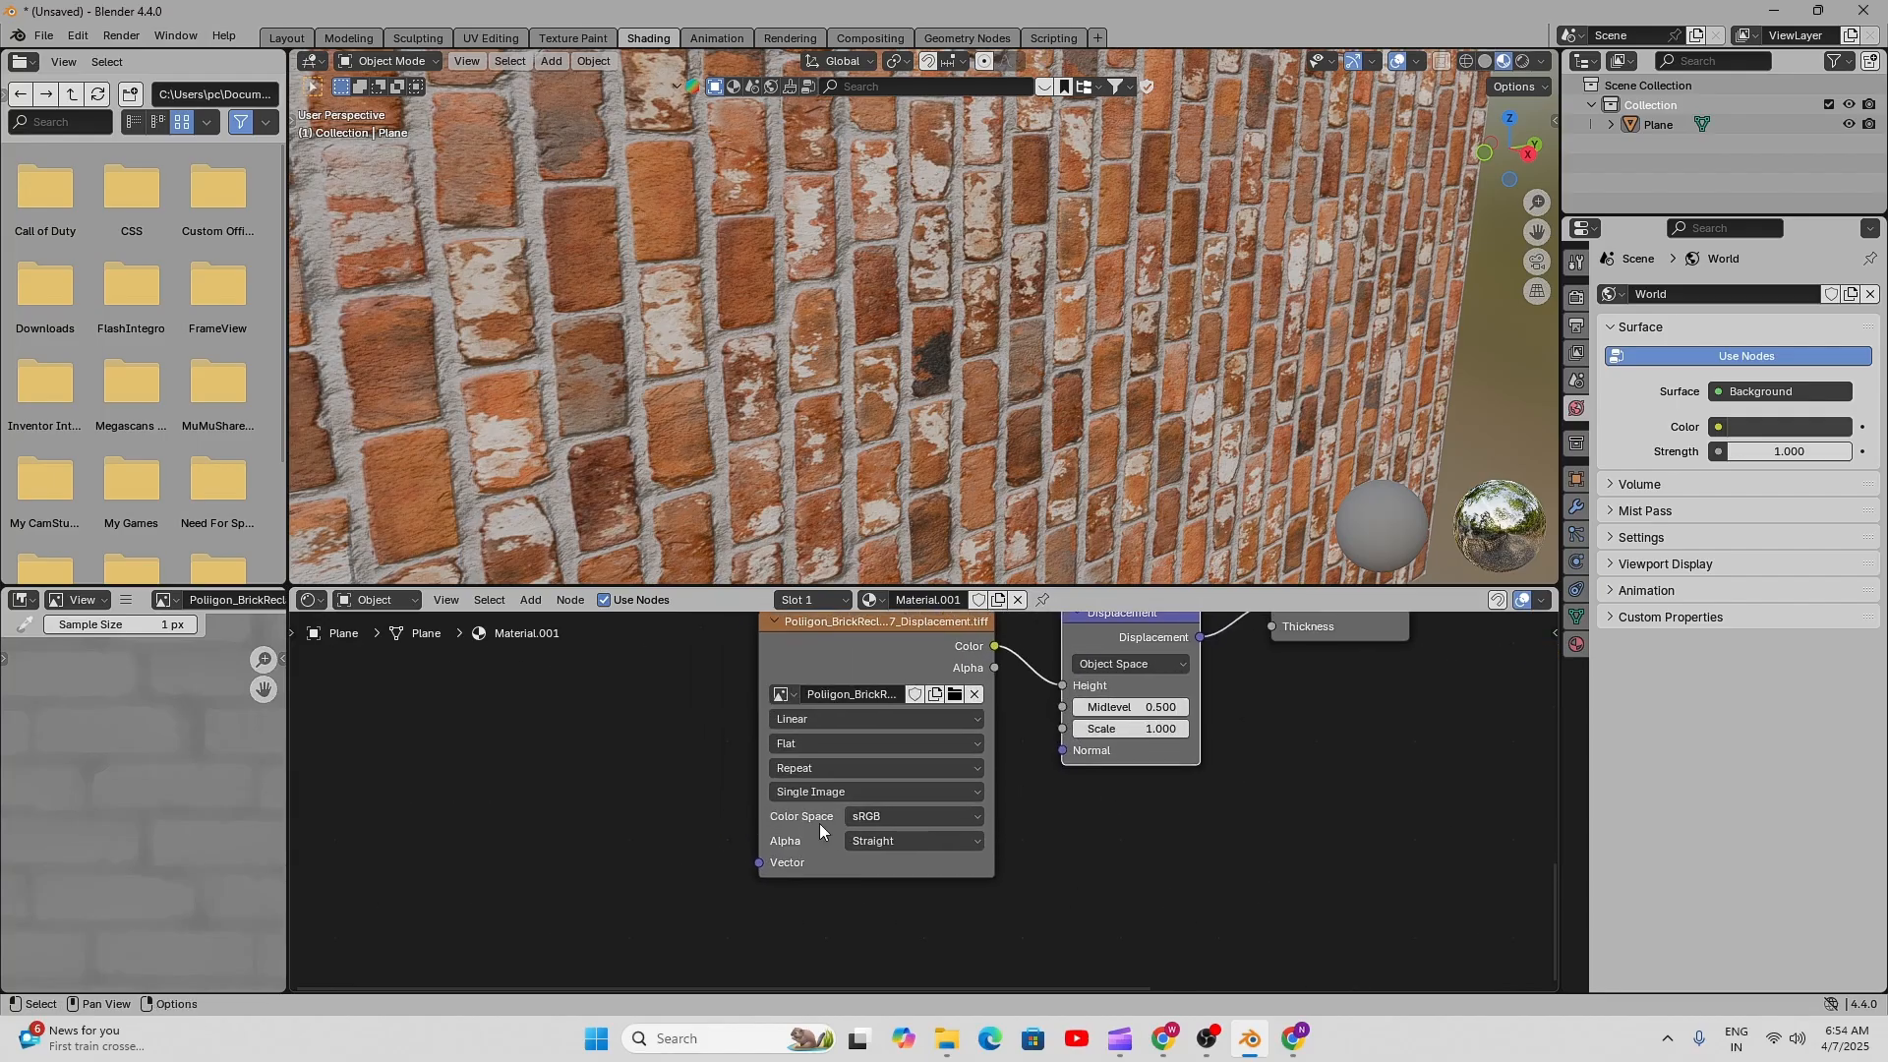
click(930, 823)
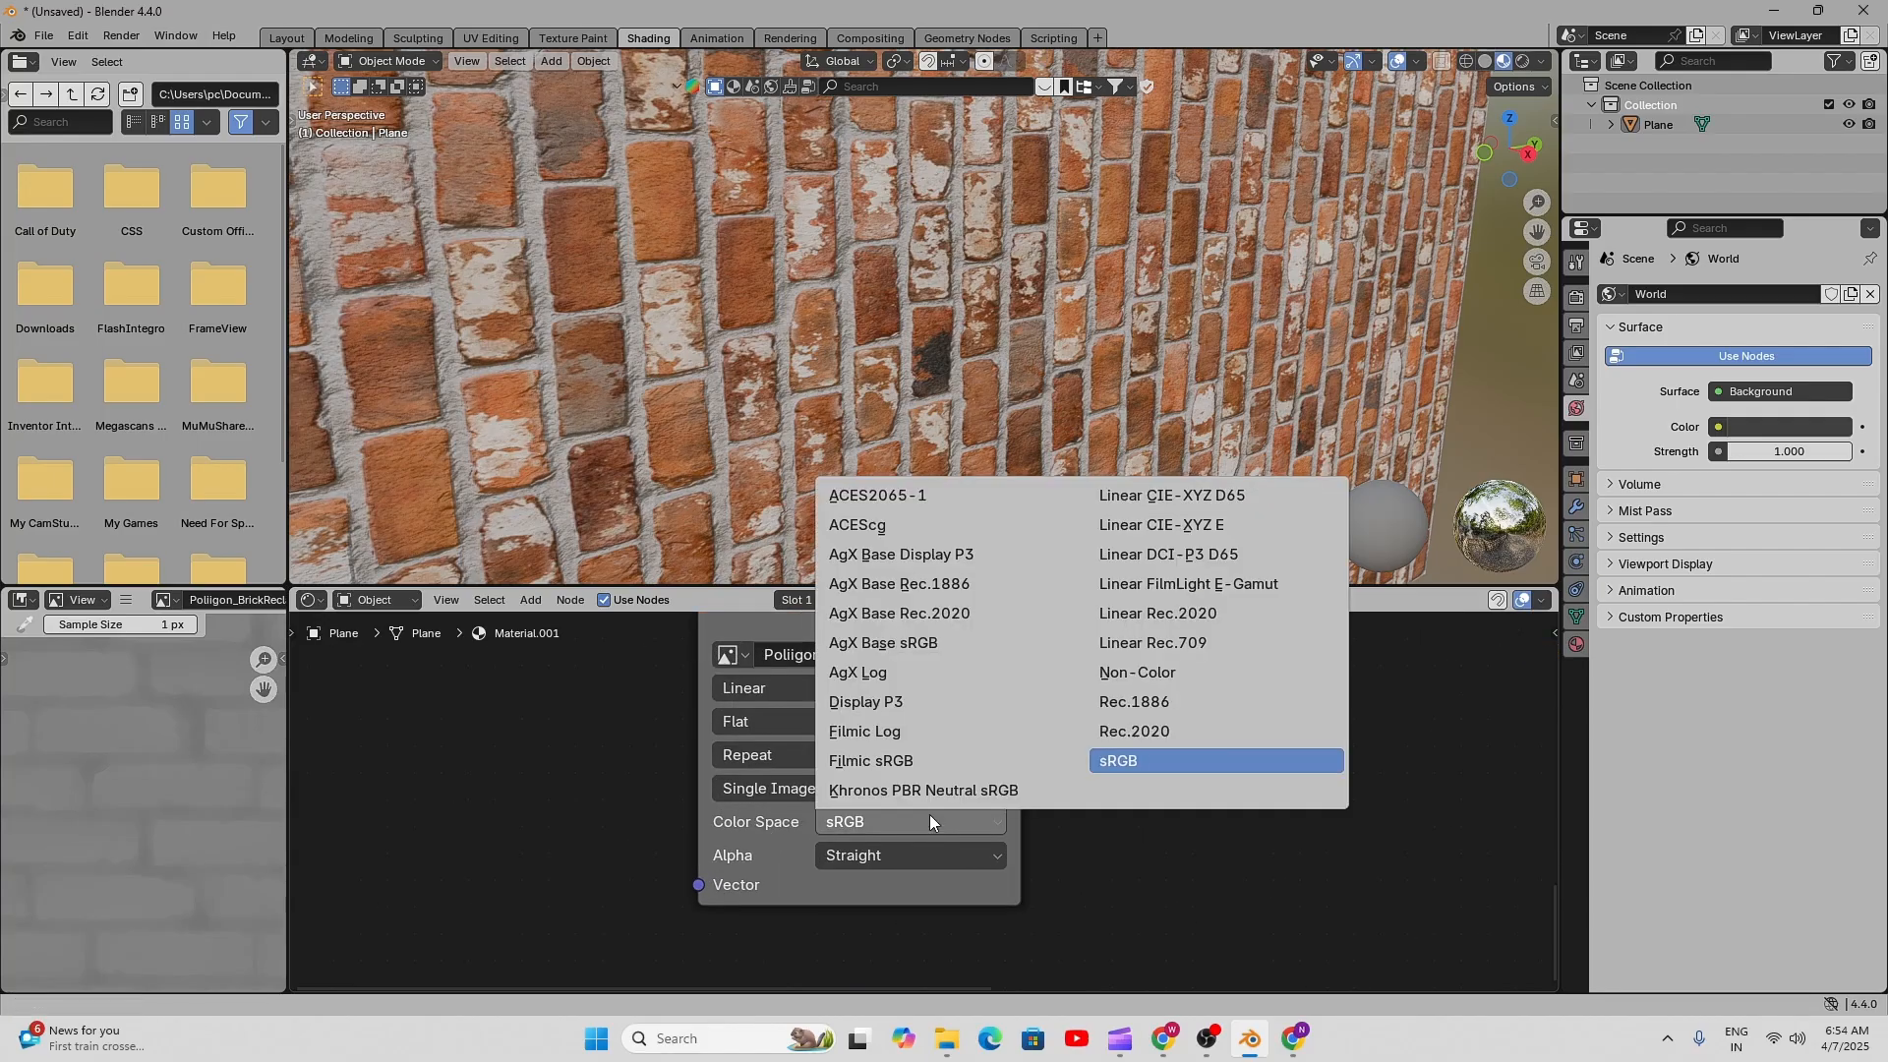
click(1163, 674)
scroll(875, 761, down, 1)
scroll(1096, 776, down, 1)
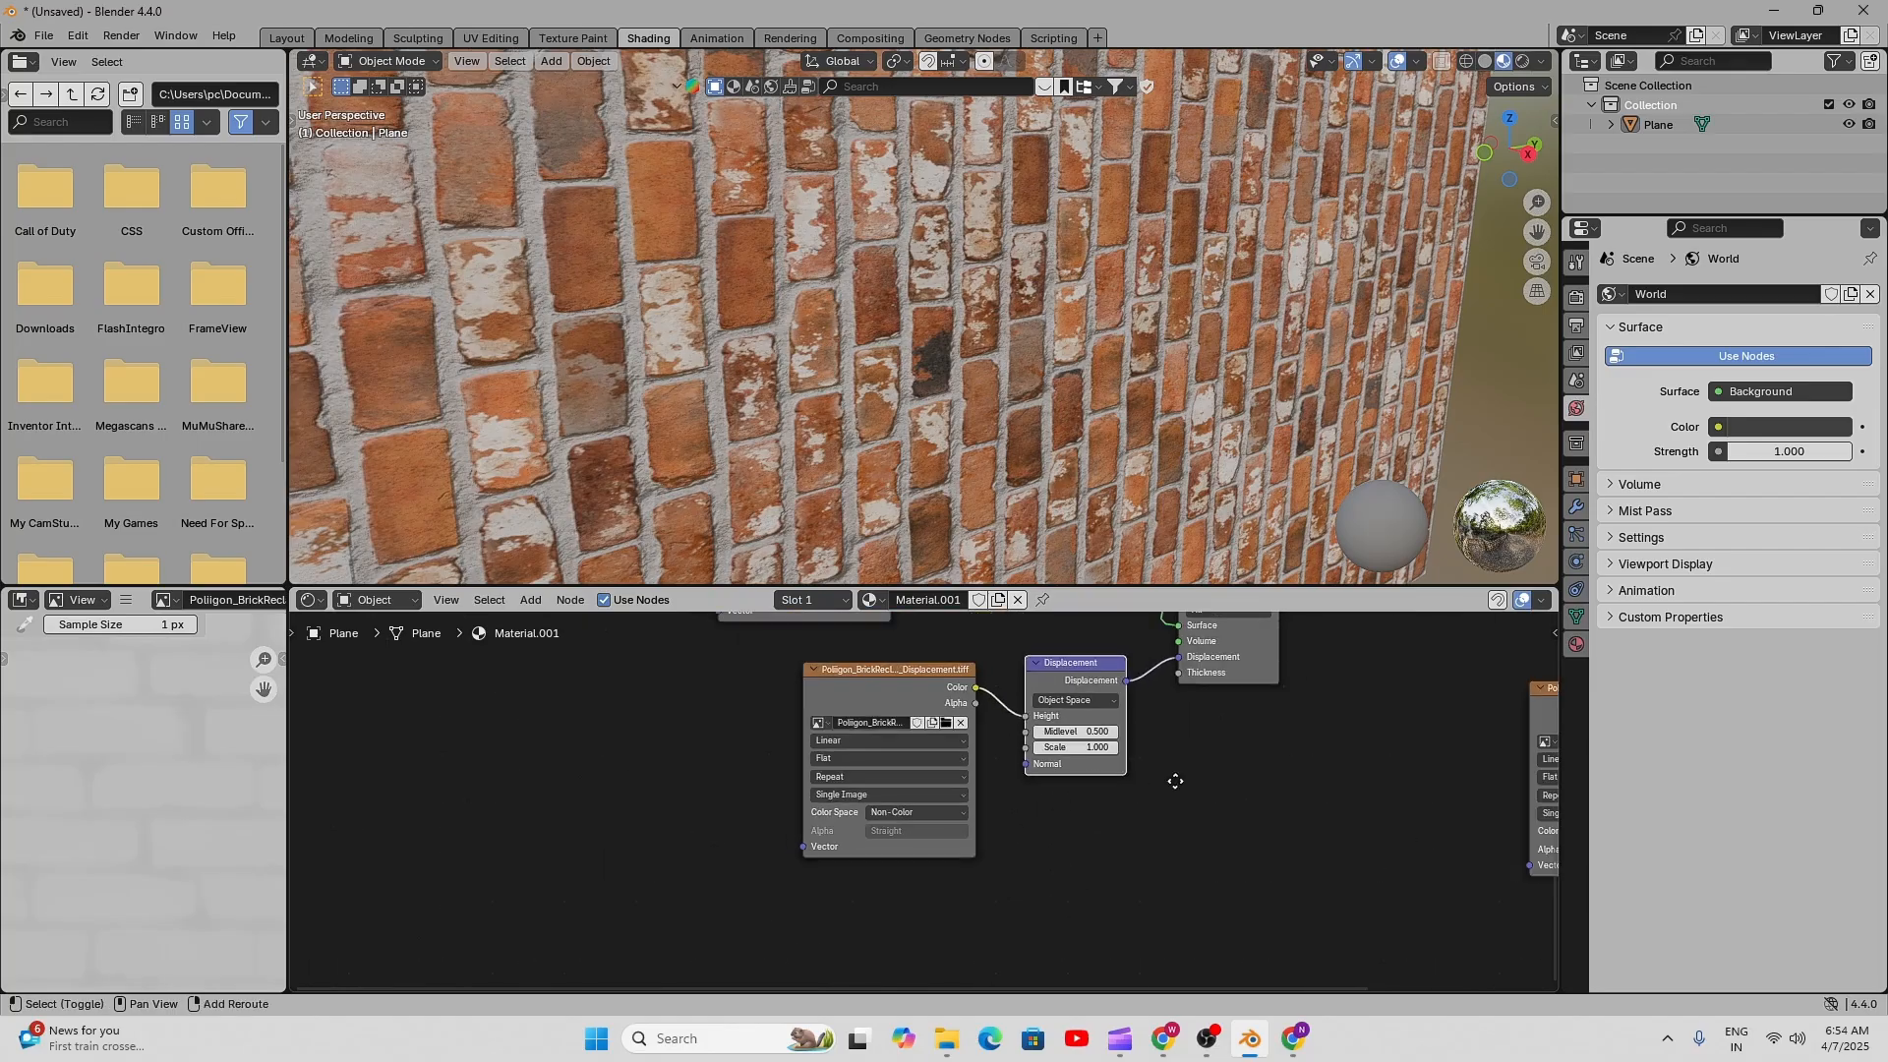
- Move the displacement and output nodes below the Principled BSDF and place the normal map image node beside the roughness image node
shift+middle_drag(1175, 781, 753, 834)
scroll(835, 835, down, 2)
shift+middle_drag(914, 833, 938, 803)
scroll(1155, 756, up, 3)
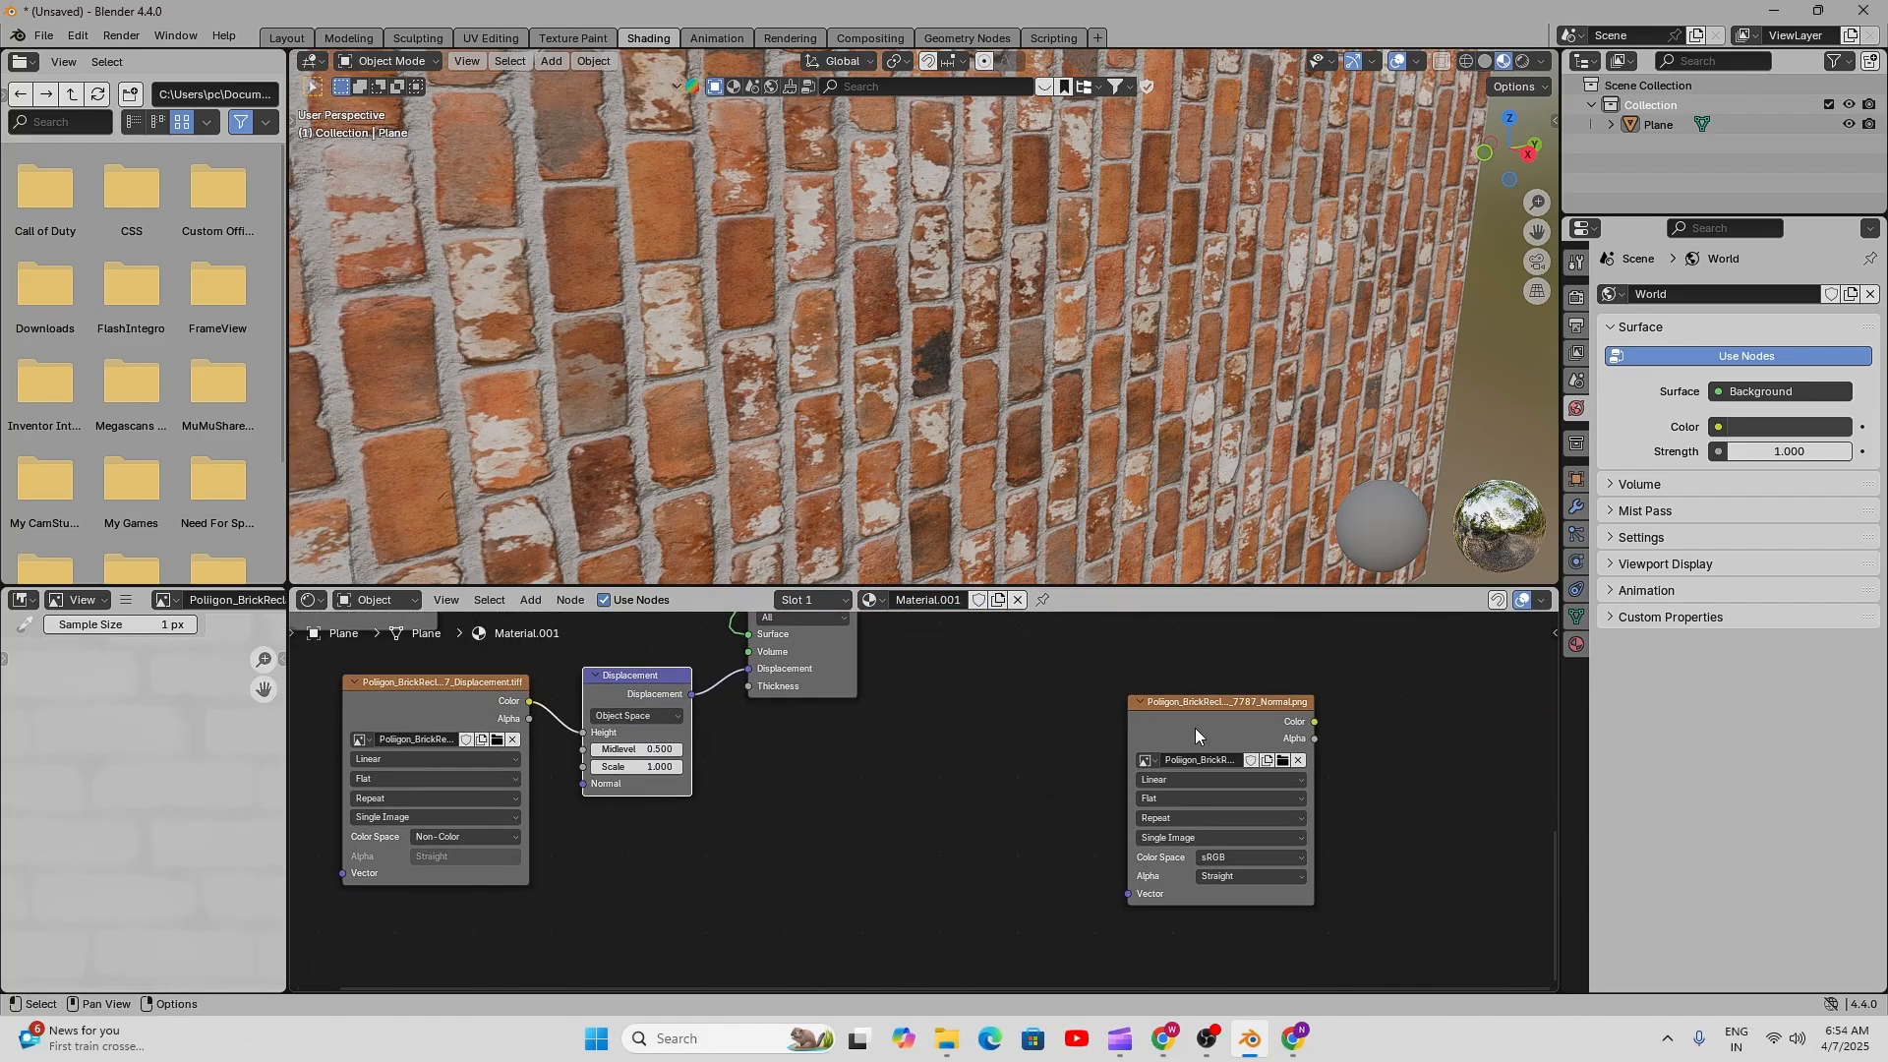
drag(1194, 728, 856, 786)
scroll(778, 801, down, 4)
middle_drag(777, 803, 1068, 819)
drag(1141, 799, 526, 749)
drag(1289, 864, 1262, 835)
scroll(660, 746, down, 2)
middle_drag(660, 746, 533, 834)
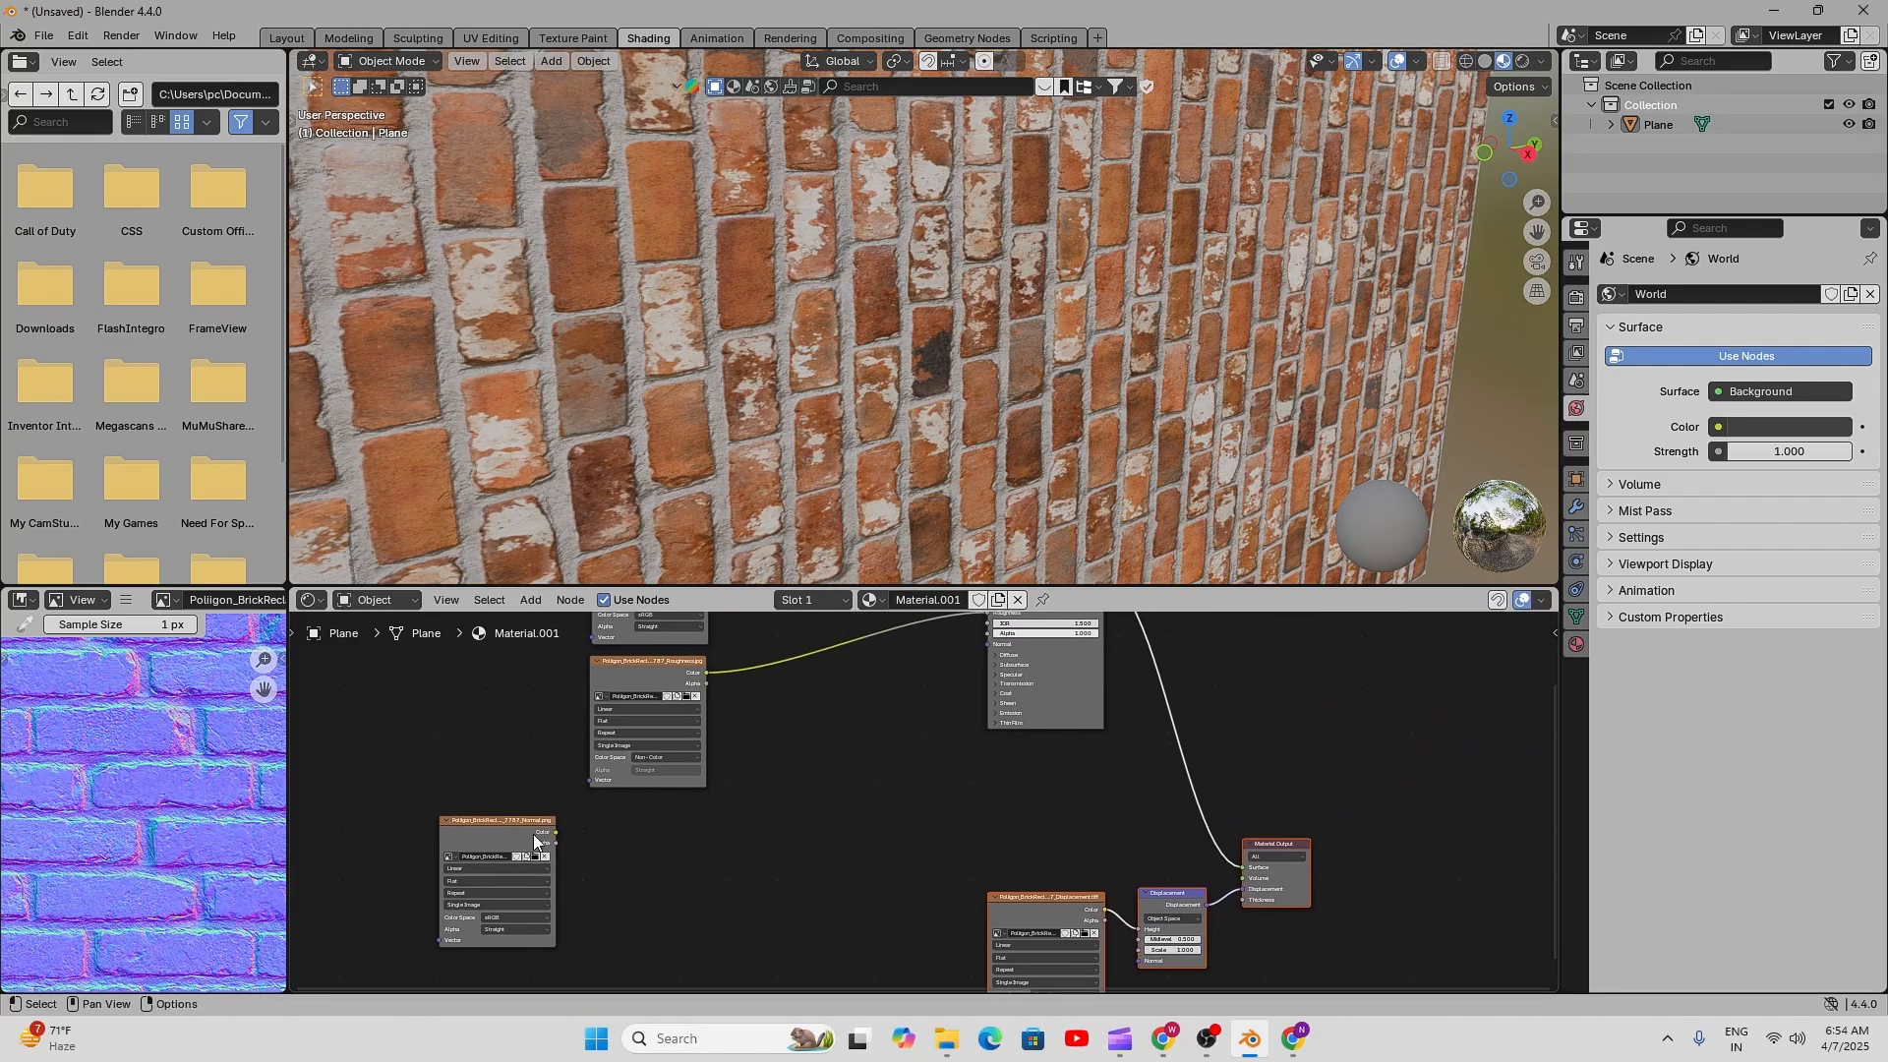
drag(500, 830, 794, 730)
- Connect the normal map image's Color output directly to the Principled BSDF's Normal input
middle_drag(948, 704, 752, 886)
scroll(741, 812, up, 4)
scroll(741, 814, up, 1)
scroll(658, 799, up, 4)
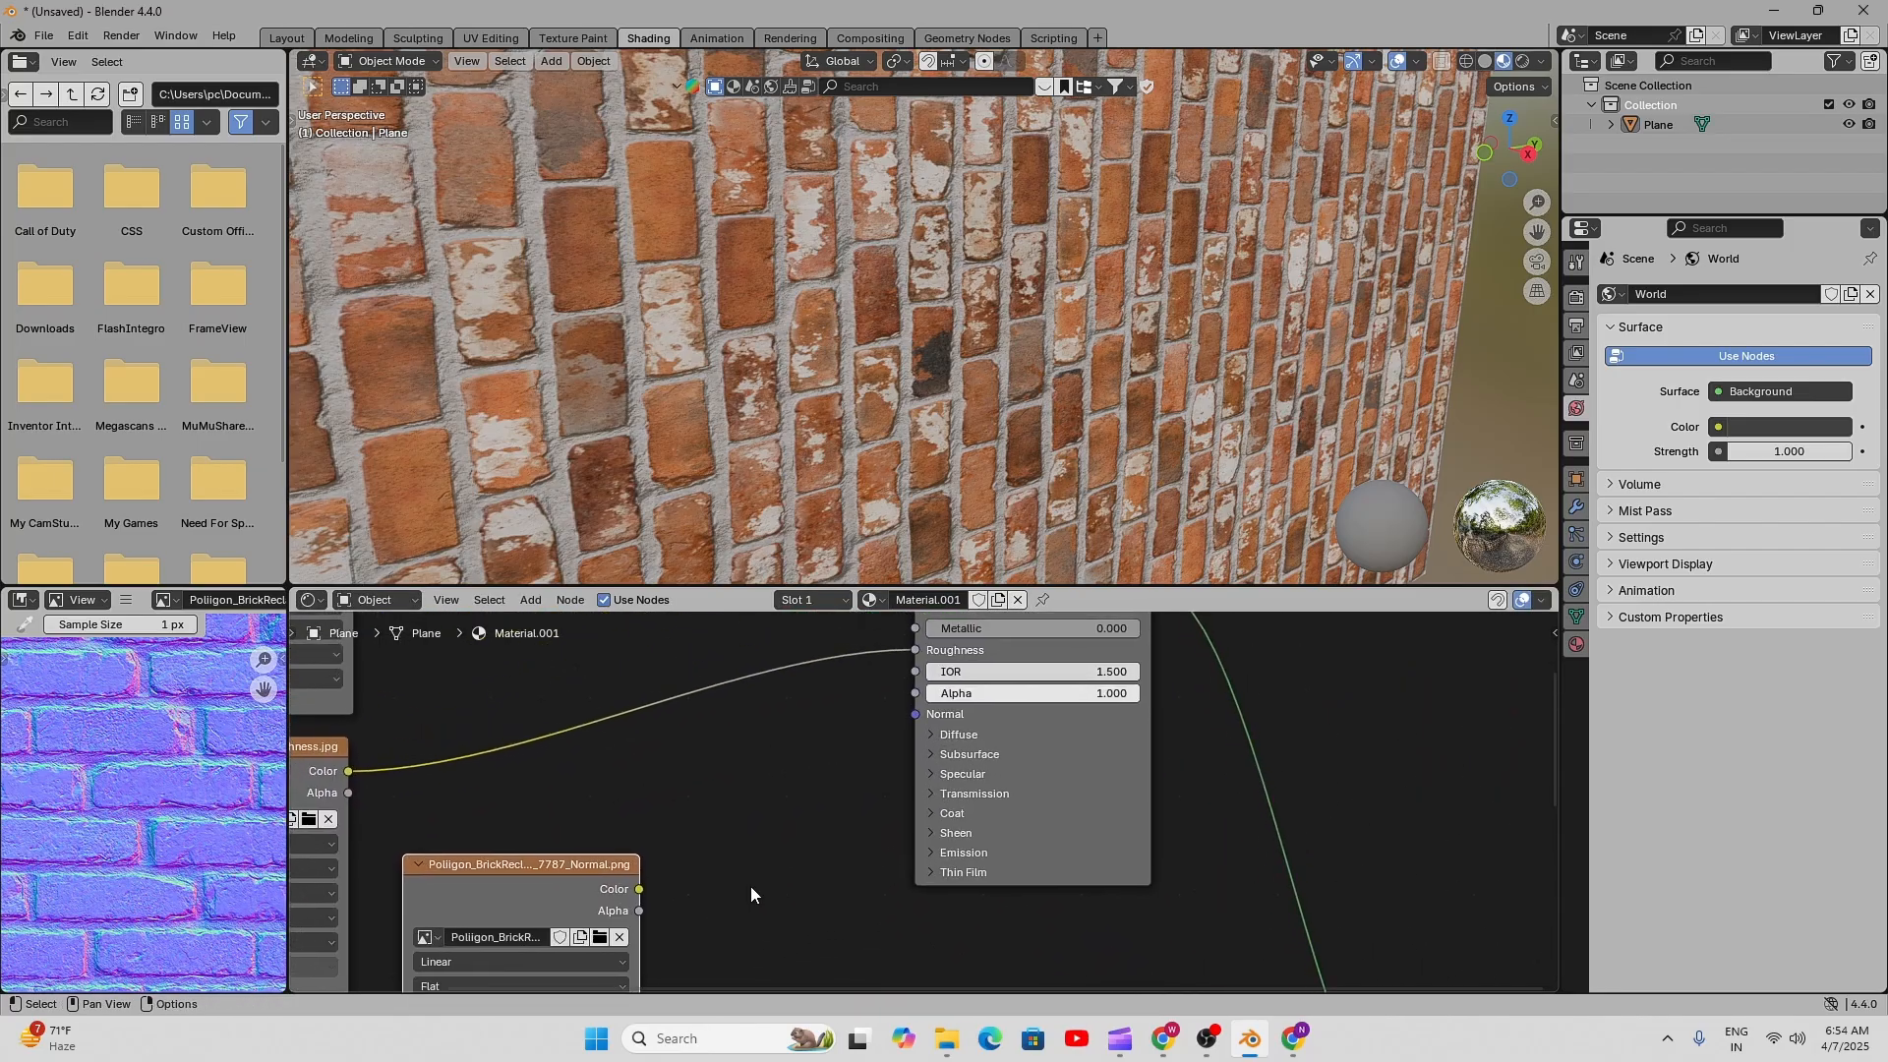
drag(639, 887, 904, 722)
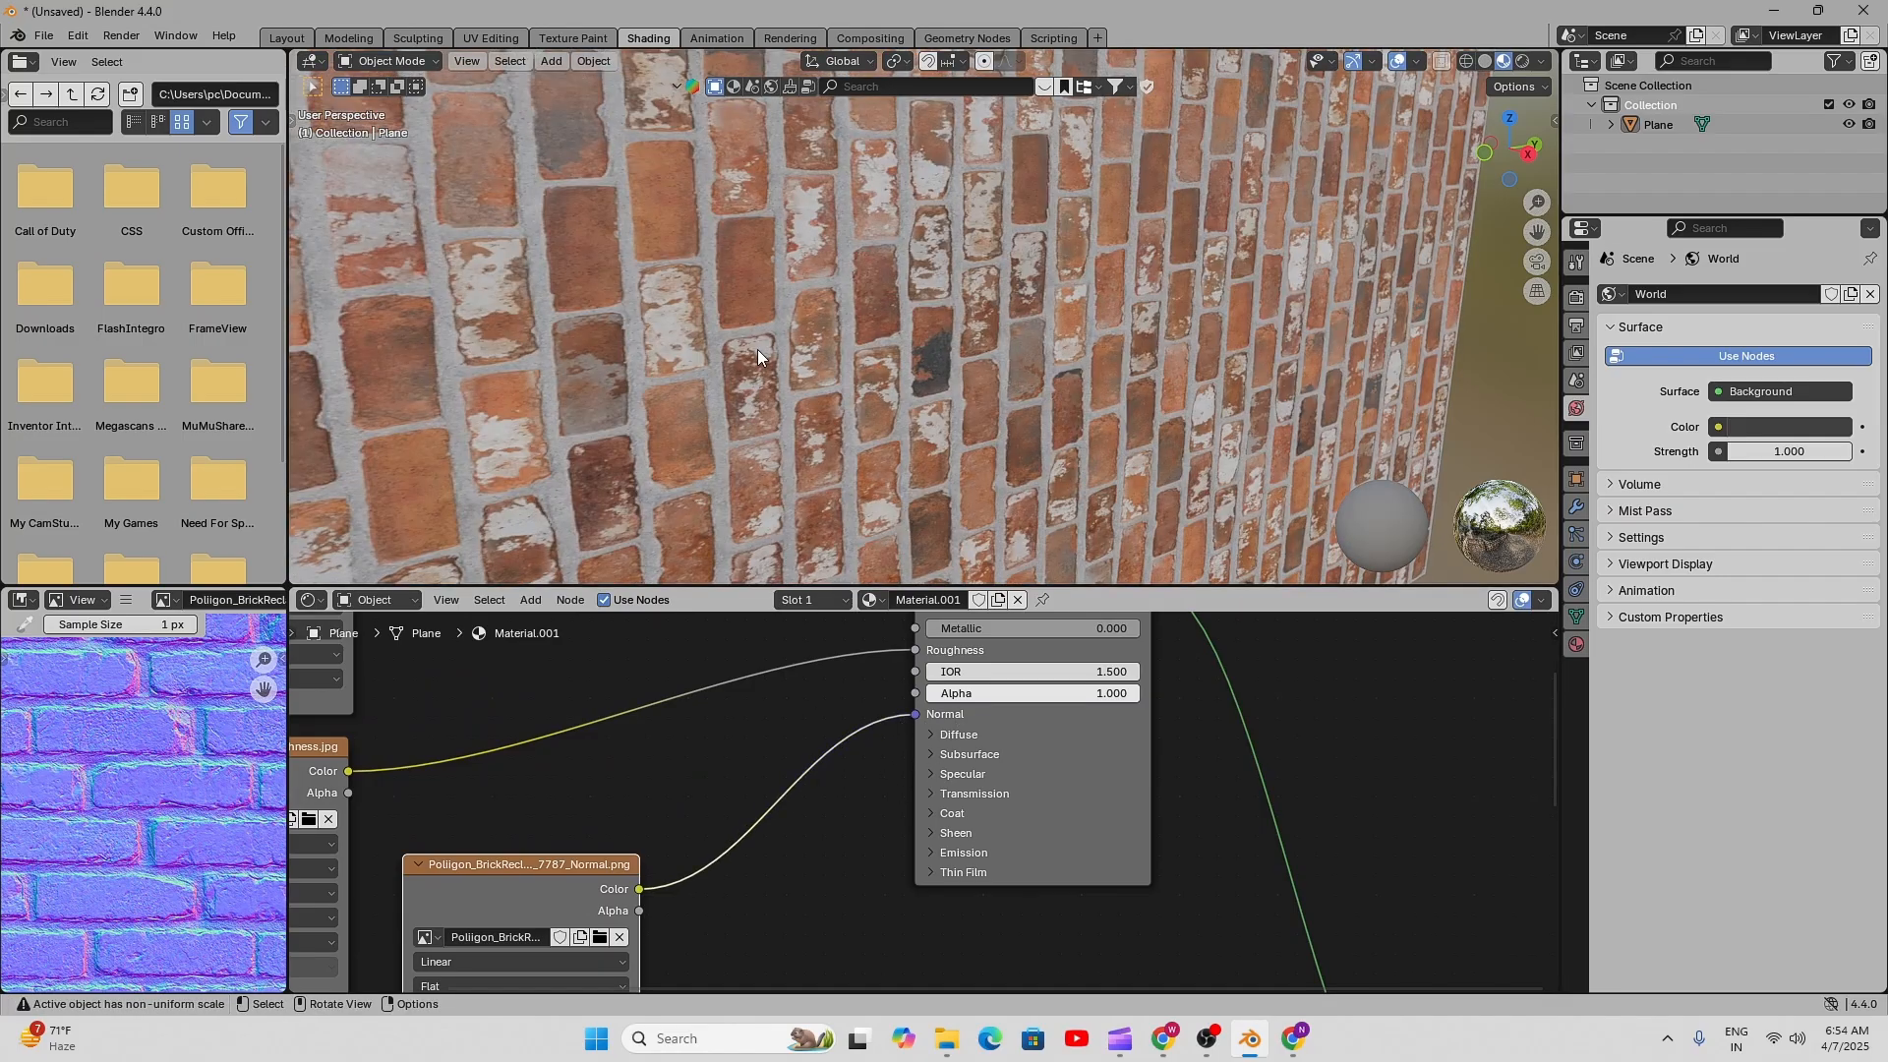
scroll(889, 757, down, 1)
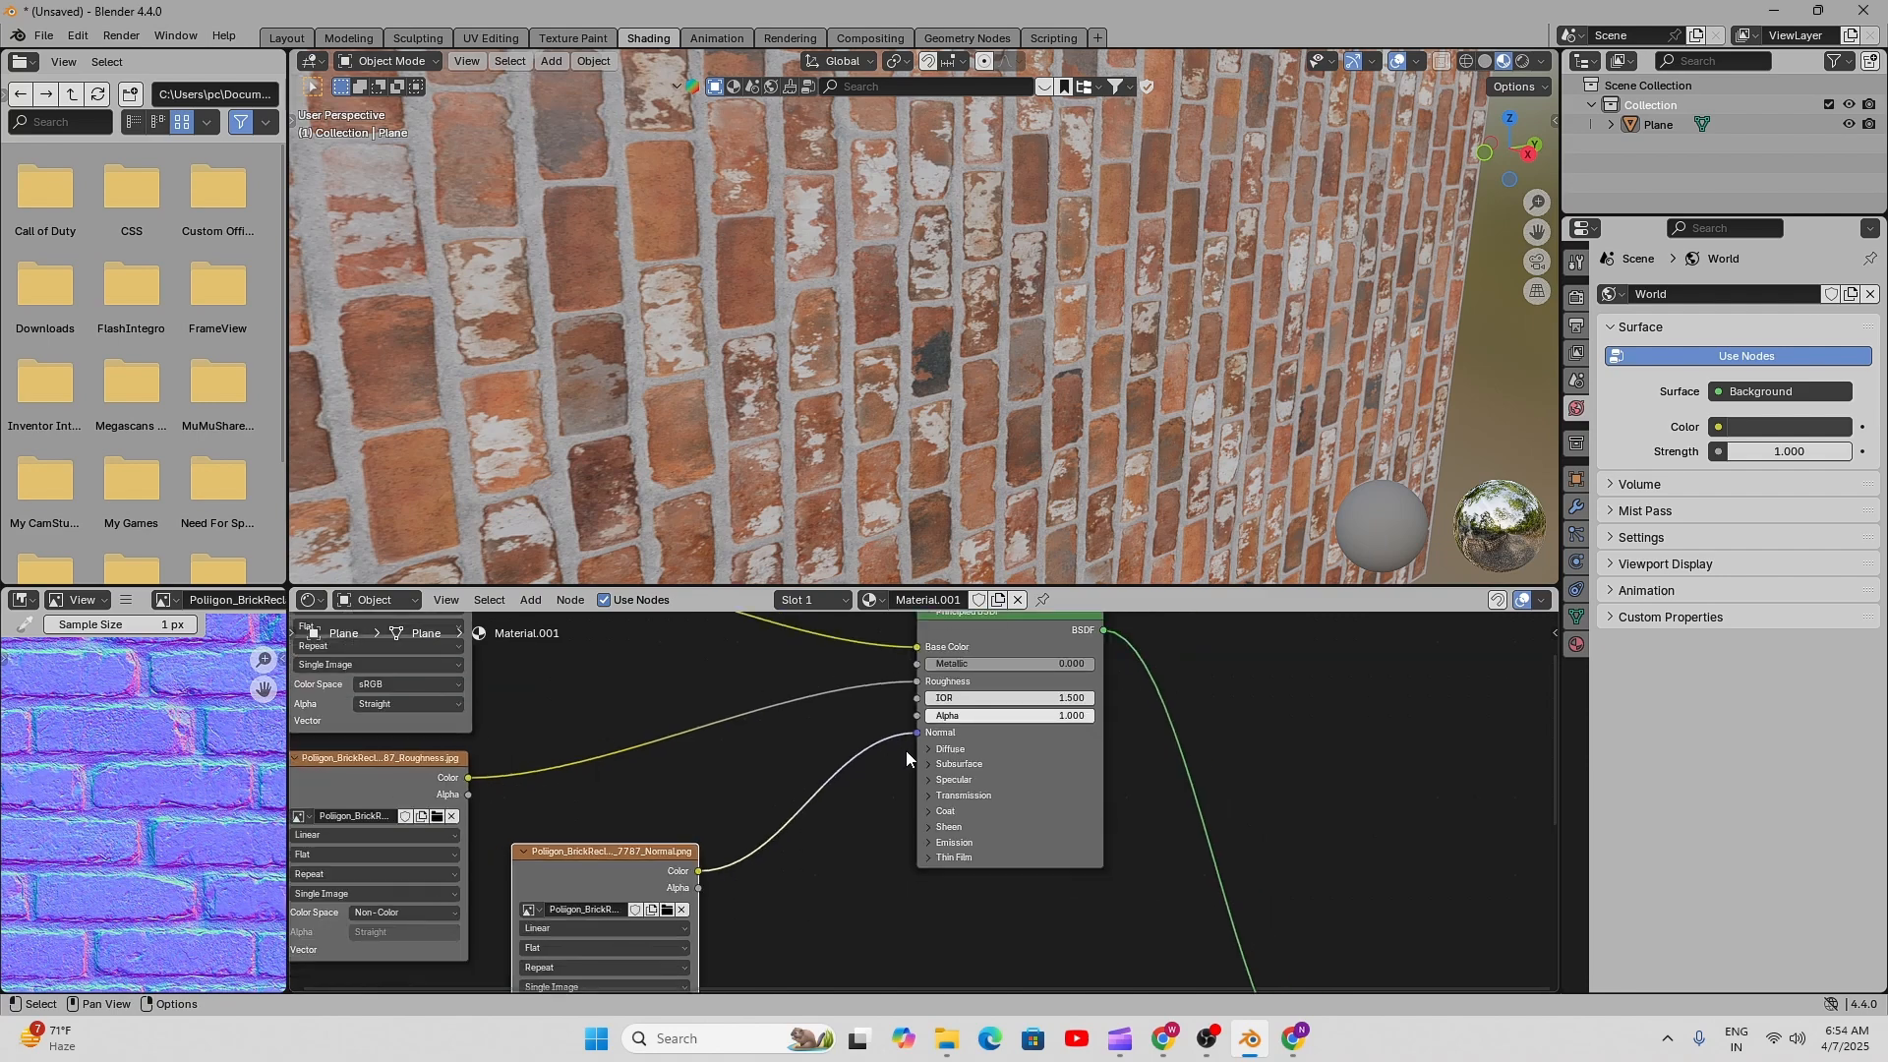
- Shift the displacement image node slightly up beside its Displacement node and inspect the bricks up close
scroll(871, 805, down, 4)
middle_drag(826, 839, 806, 822)
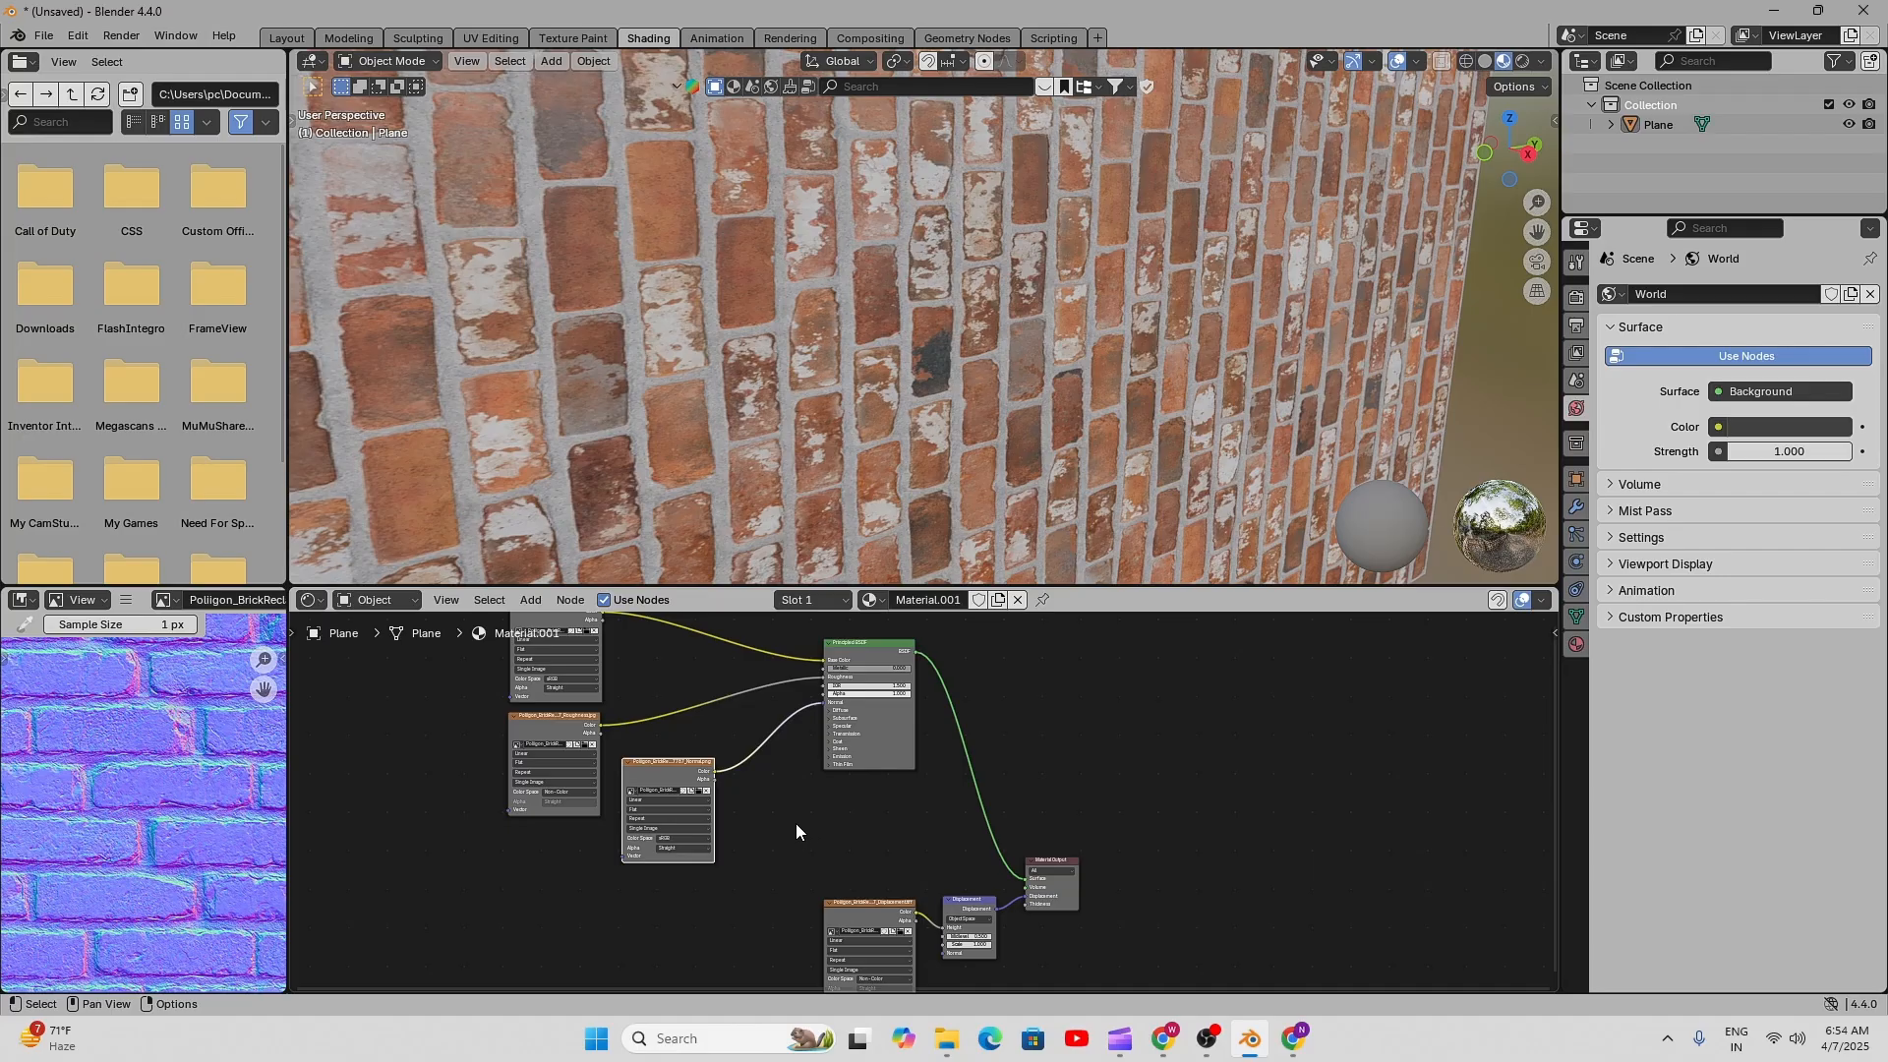
scroll(764, 842, down, 5)
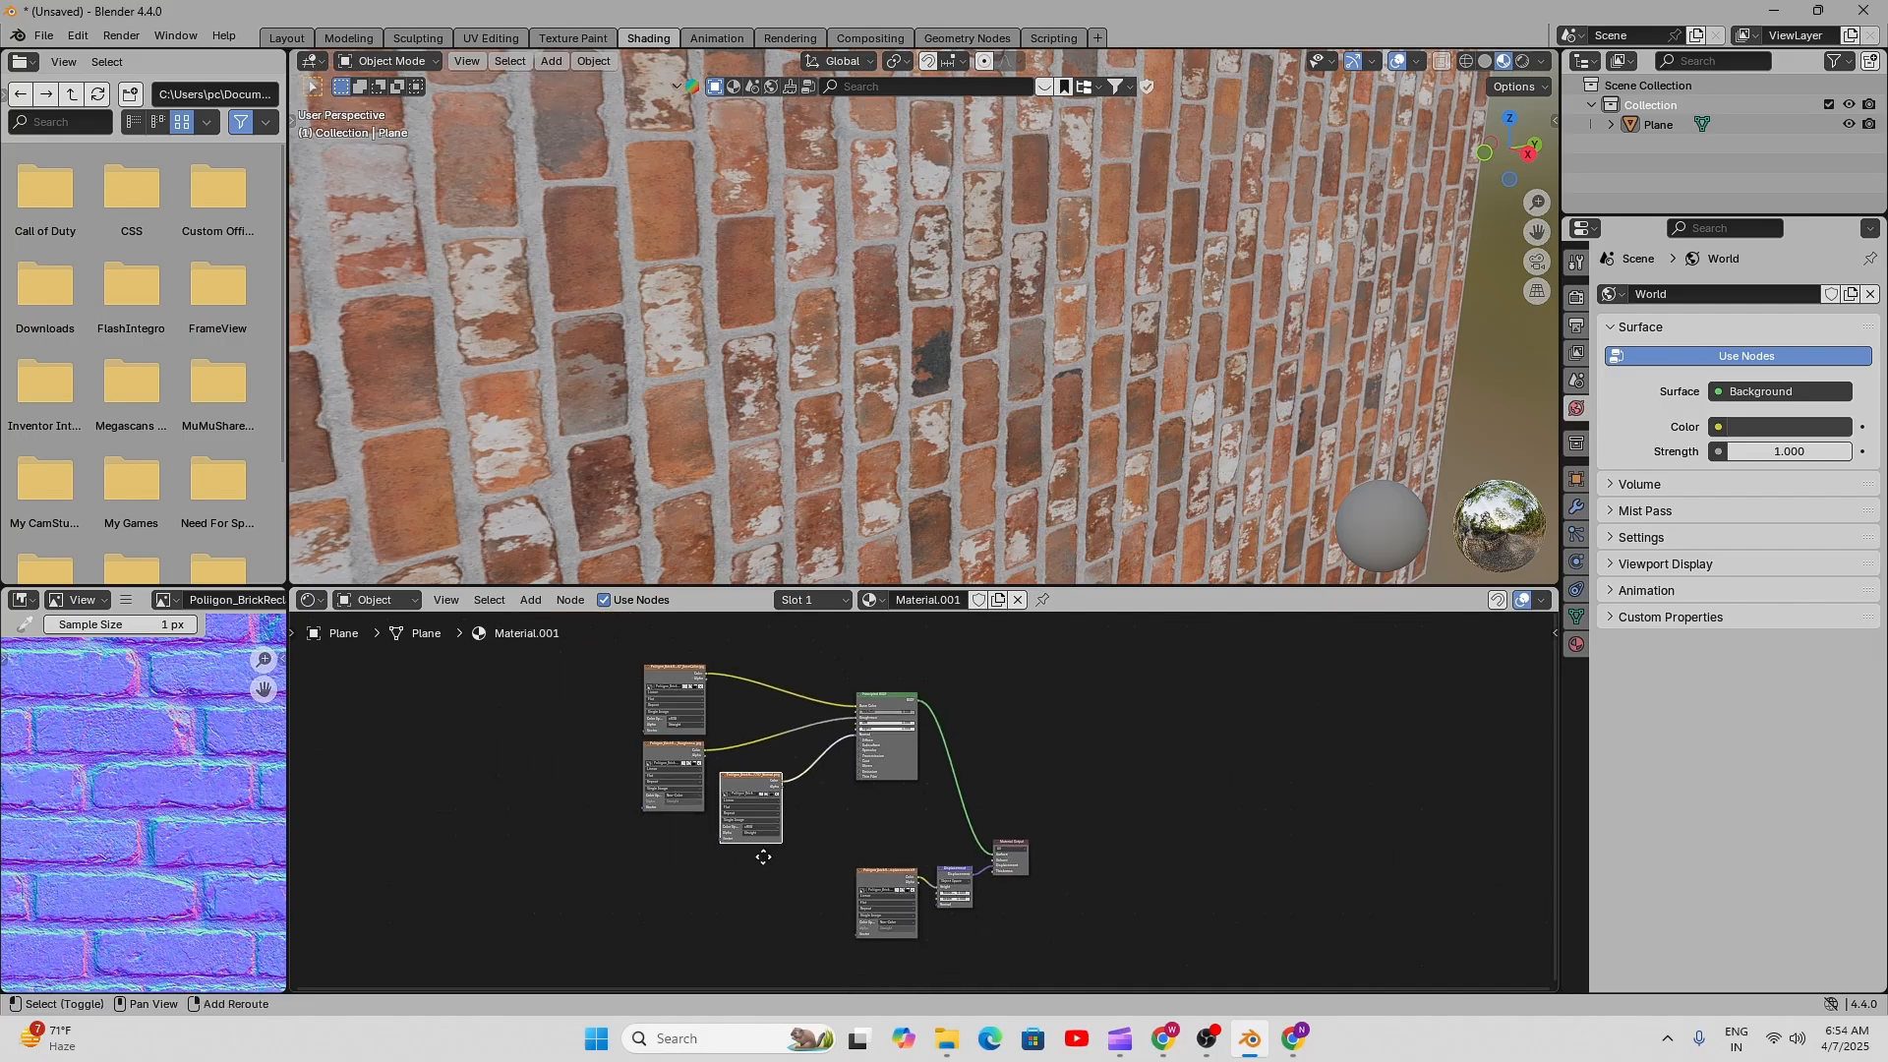
middle_drag(764, 854, 794, 816)
scroll(882, 866, up, 4)
scroll(910, 871, up, 2)
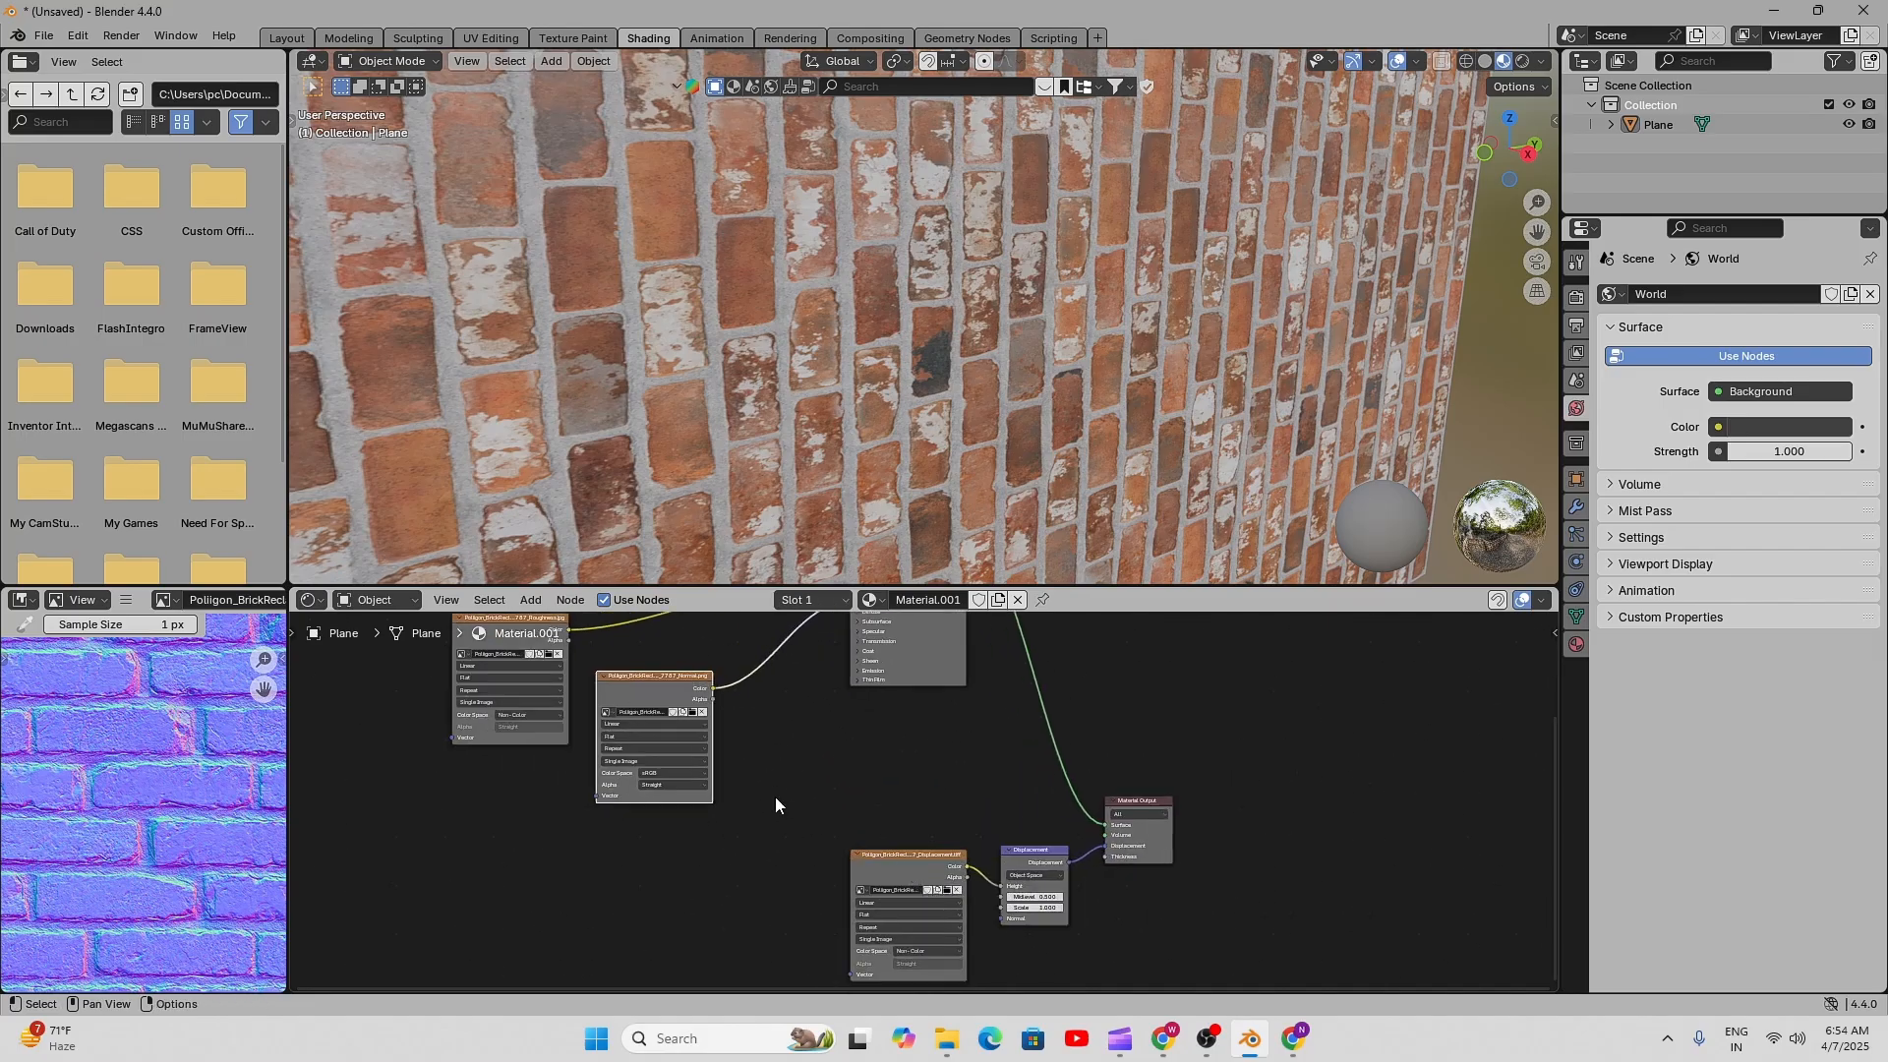
scroll(776, 798, up, 1)
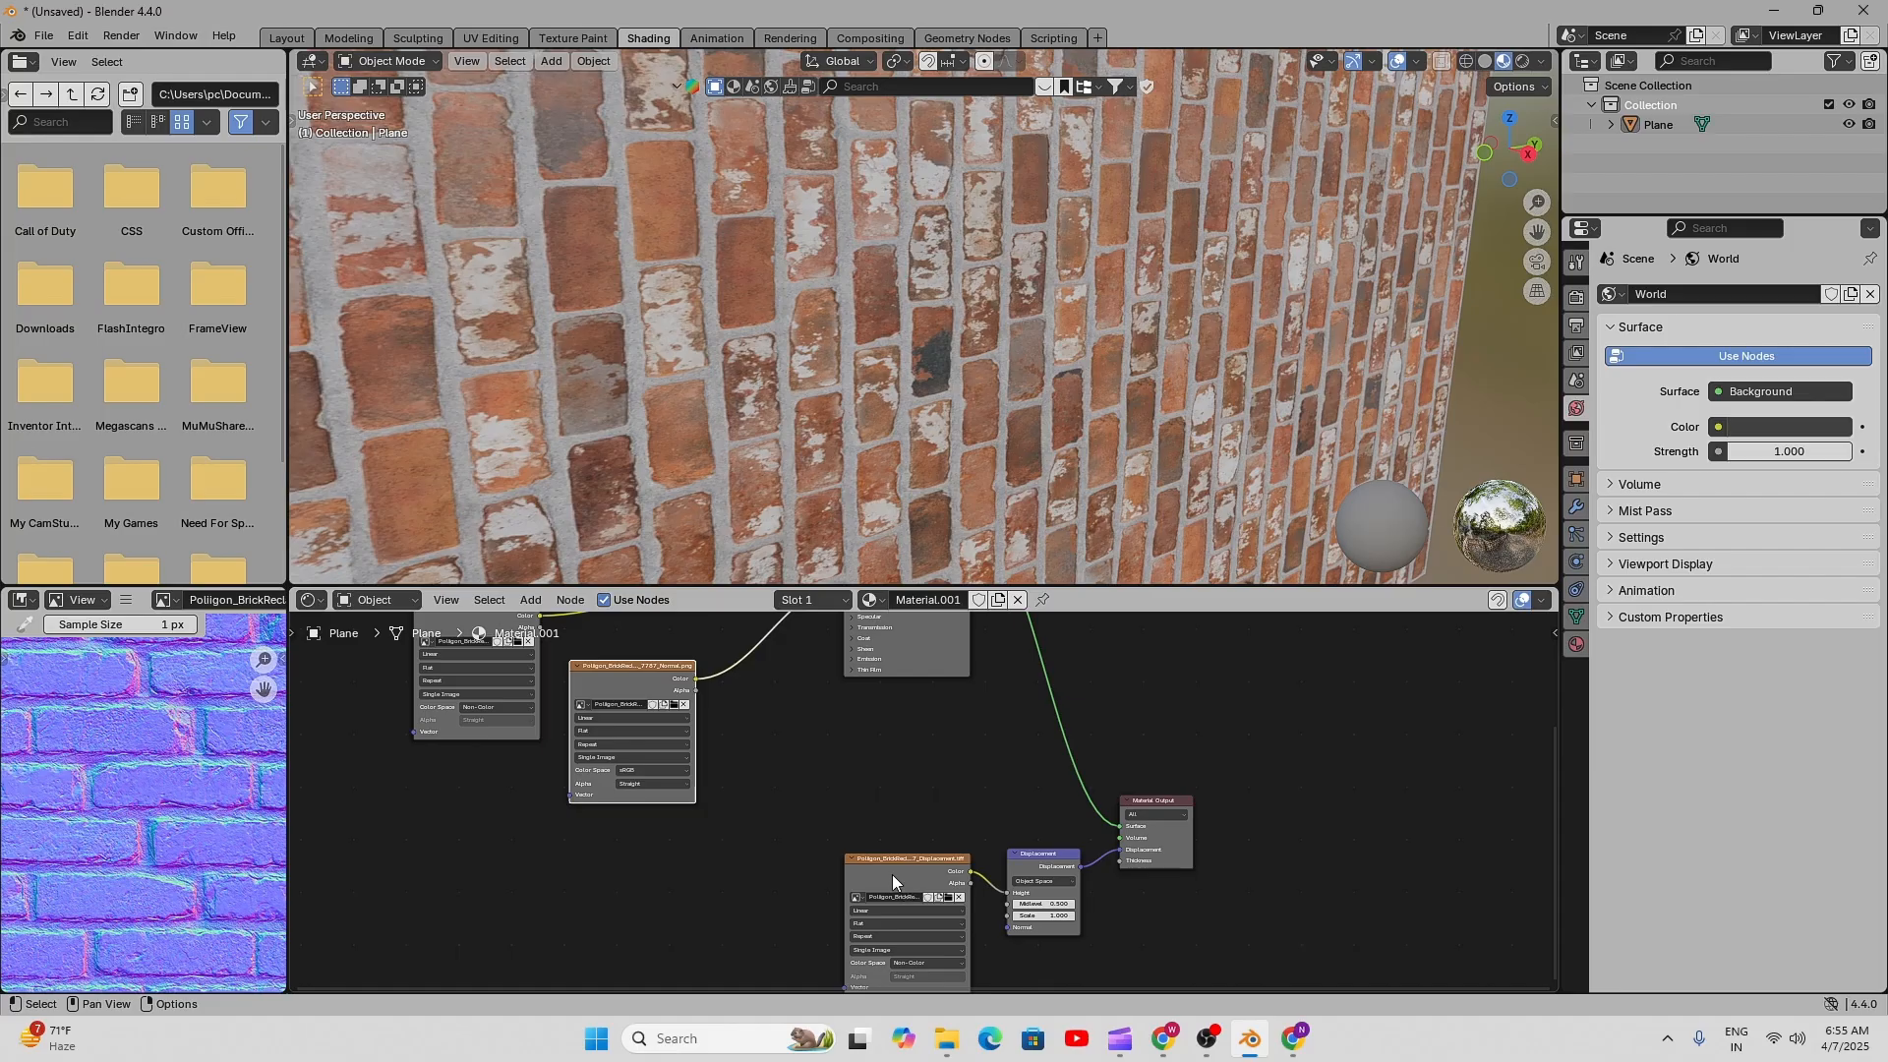
drag(893, 875, 878, 828)
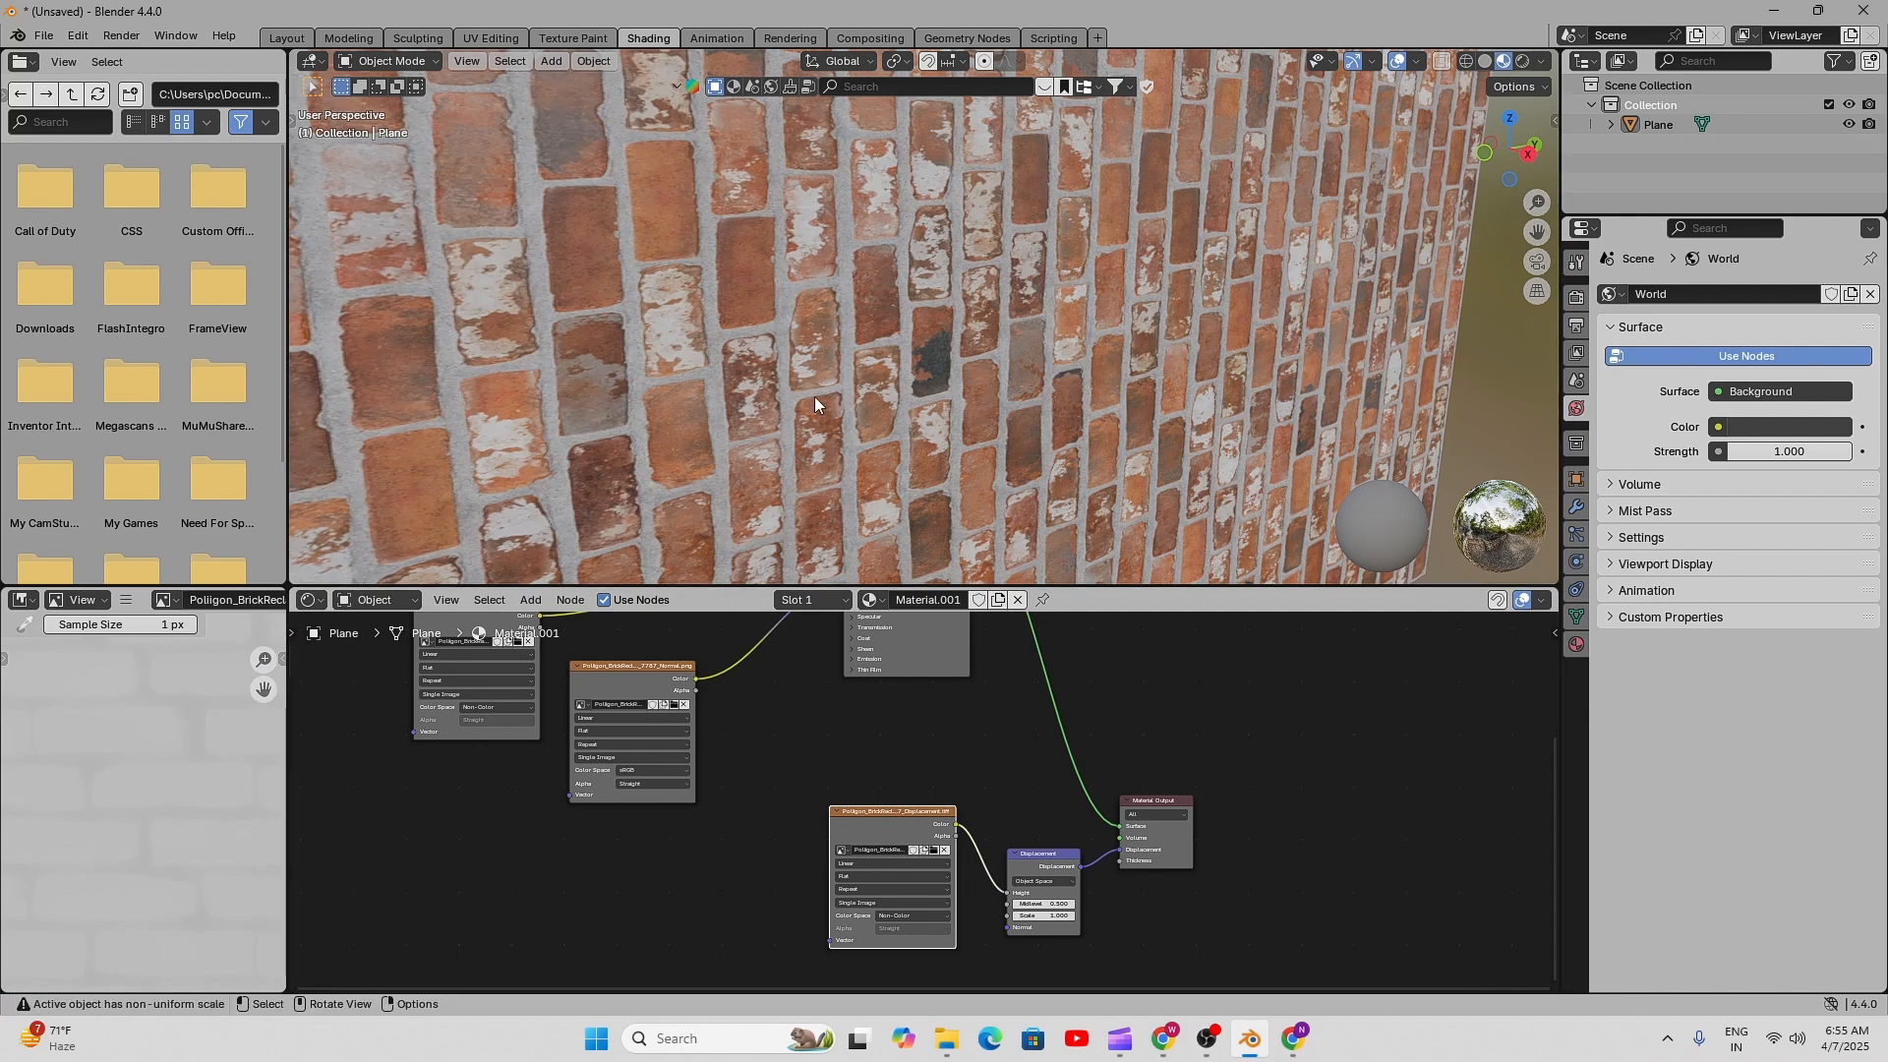
scroll(837, 397, up, 2)
scroll(877, 405, up, 2)
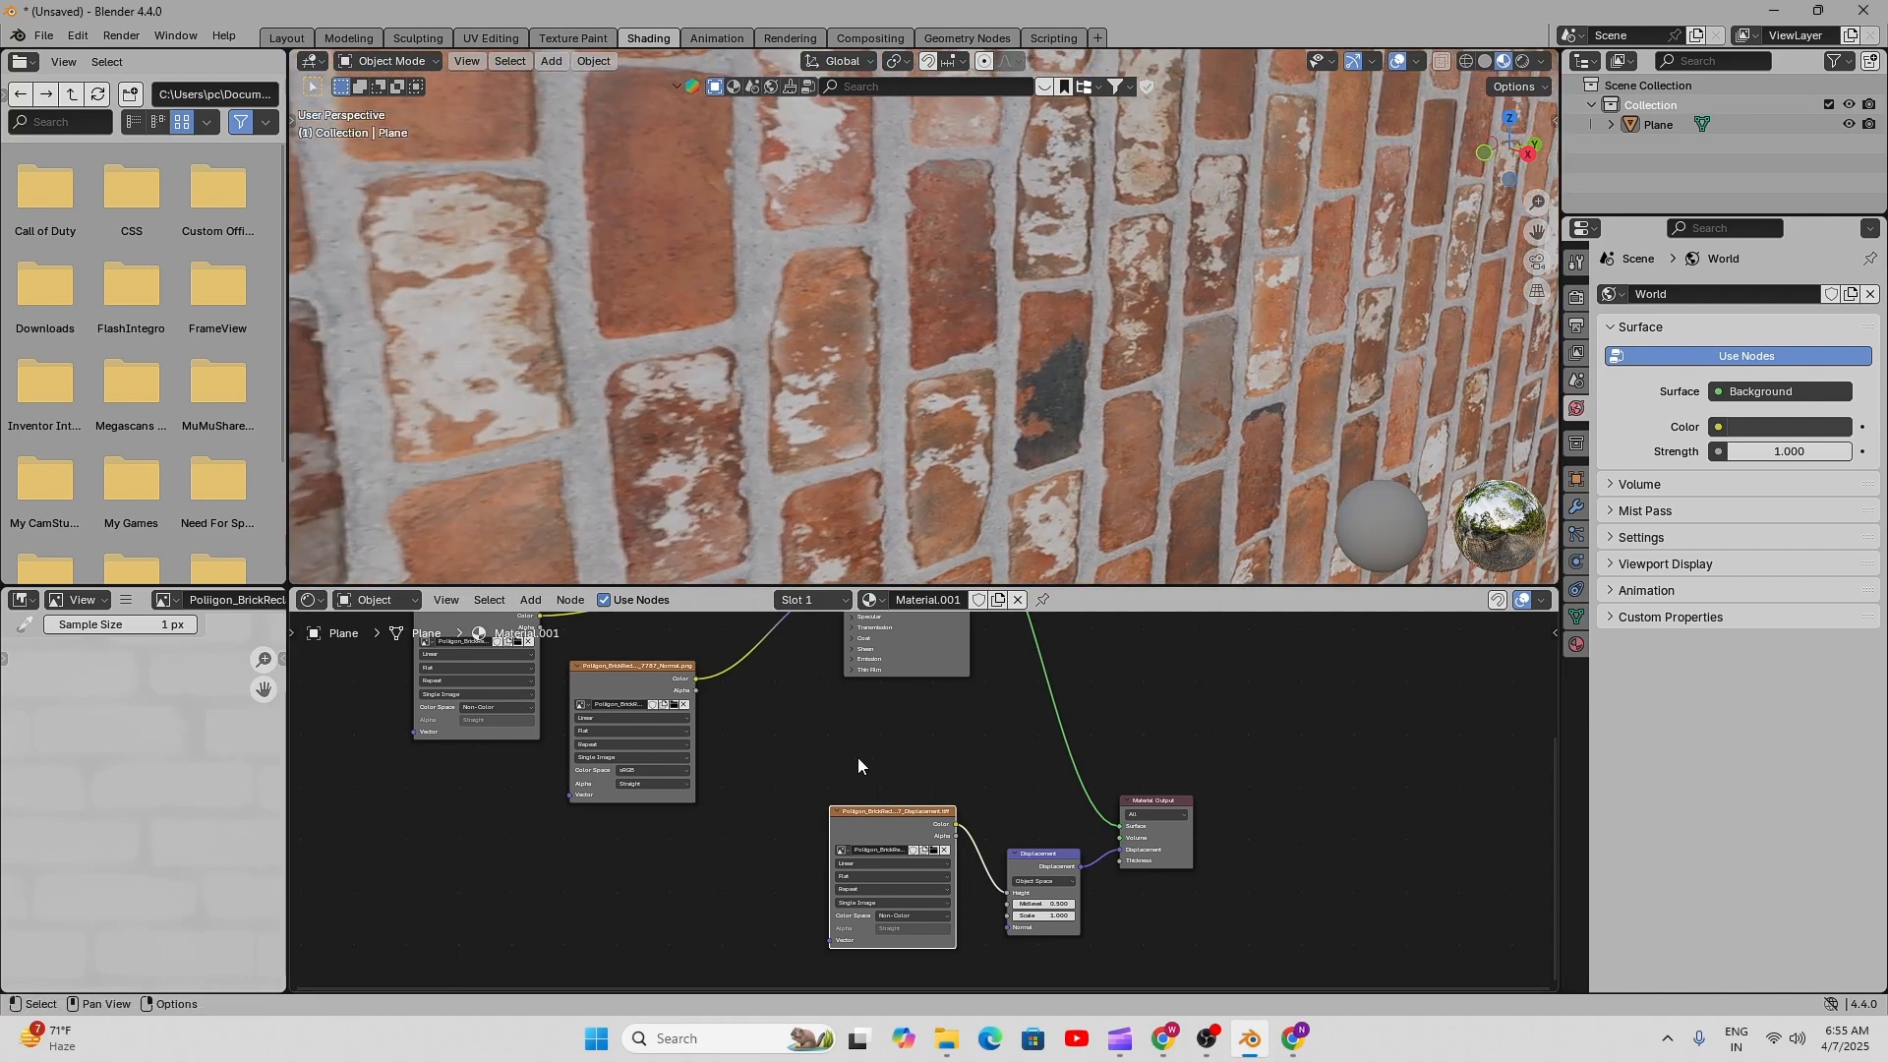
- Move the normal map image node directly below the roughness image node
middle_drag(757, 743, 927, 717)
drag(803, 660, 646, 785)
middle_drag(877, 728, 822, 806)
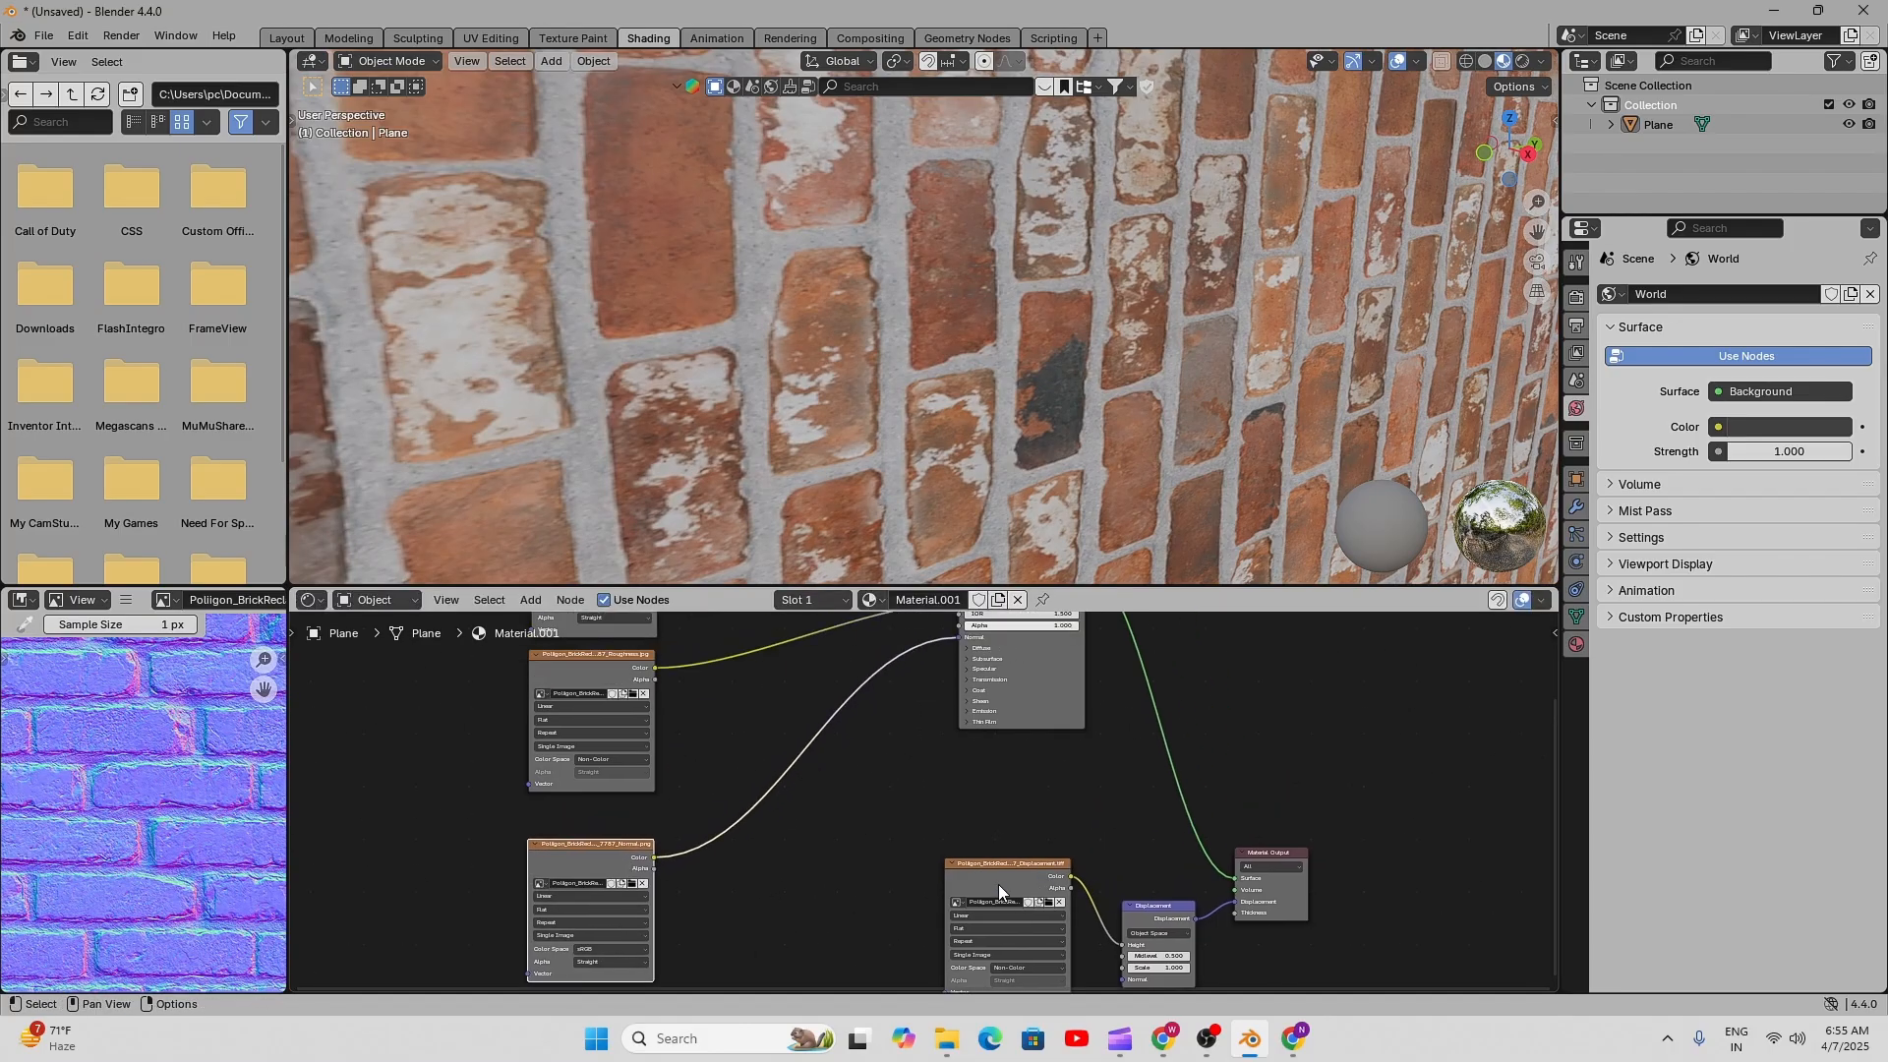
middle_drag(999, 893, 945, 875)
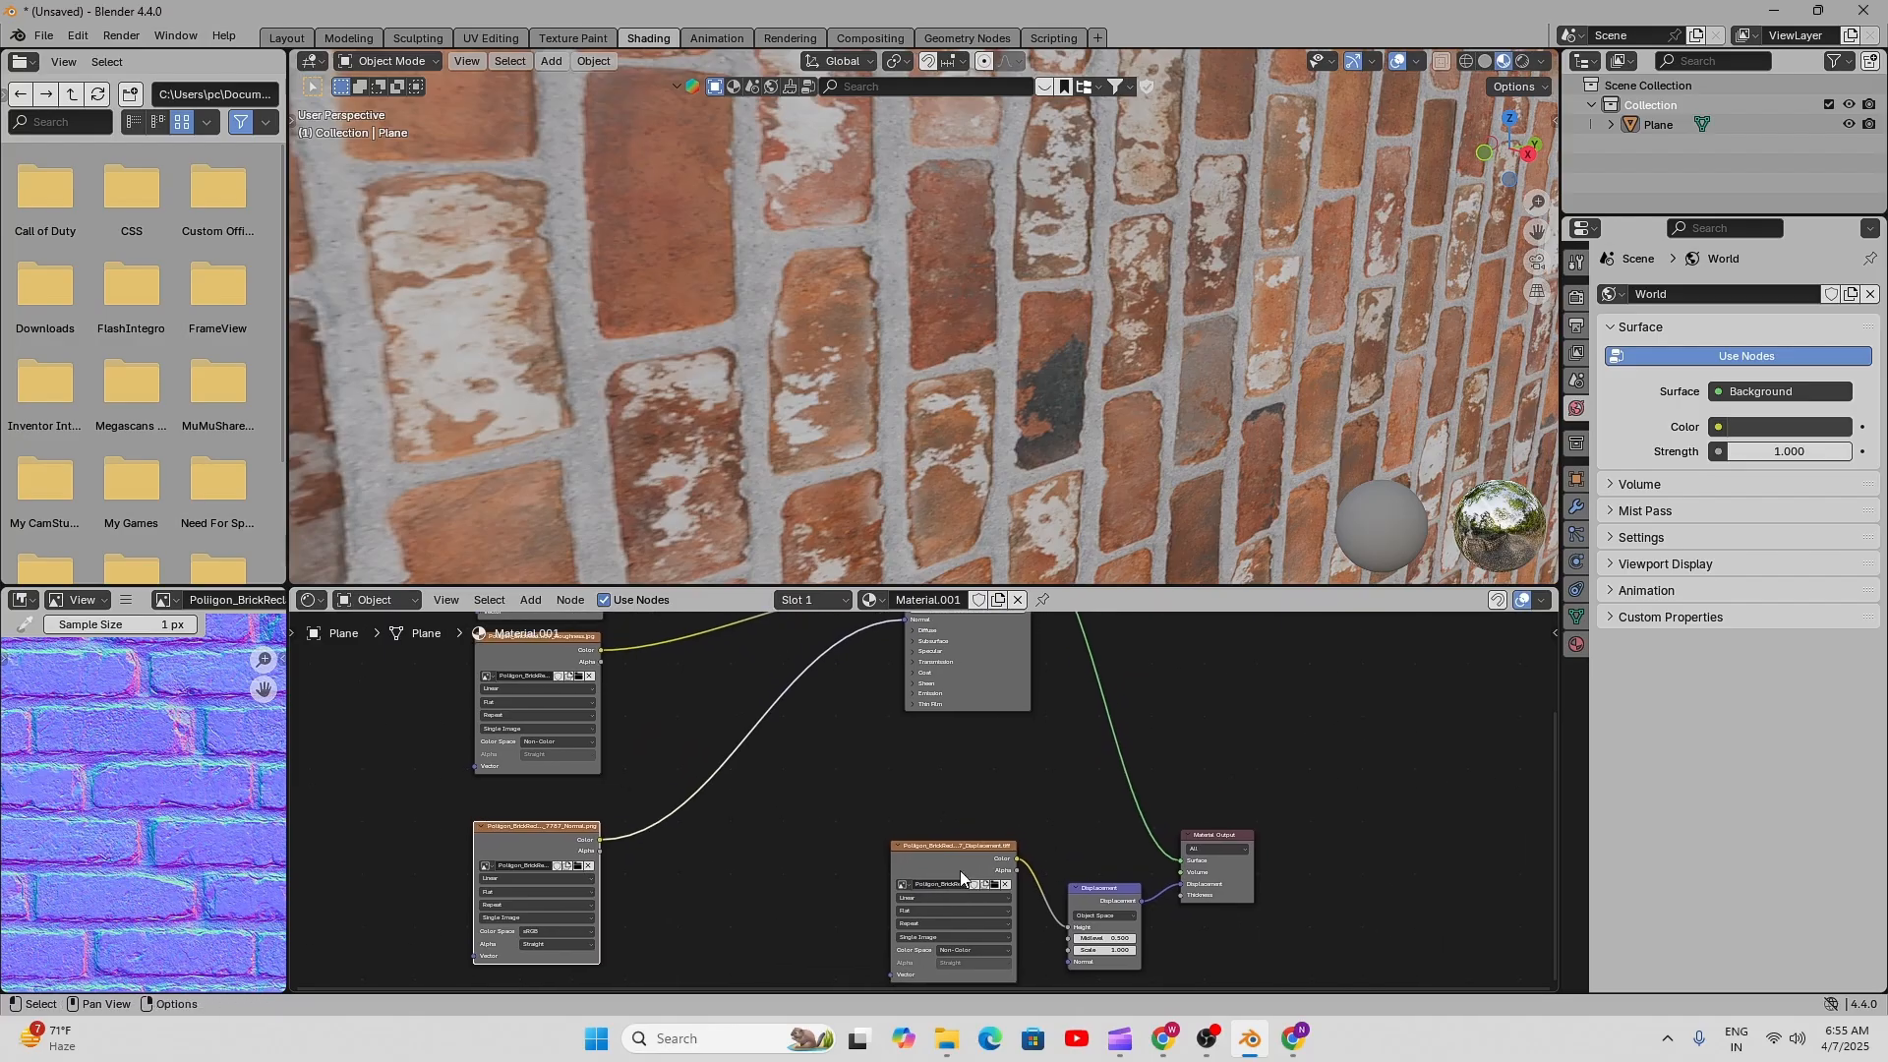
- Insert a Normal Map node on the link between the normal image texture and the Principled BSDF's Normal input
shift+middle_drag(745, 816, 774, 842)
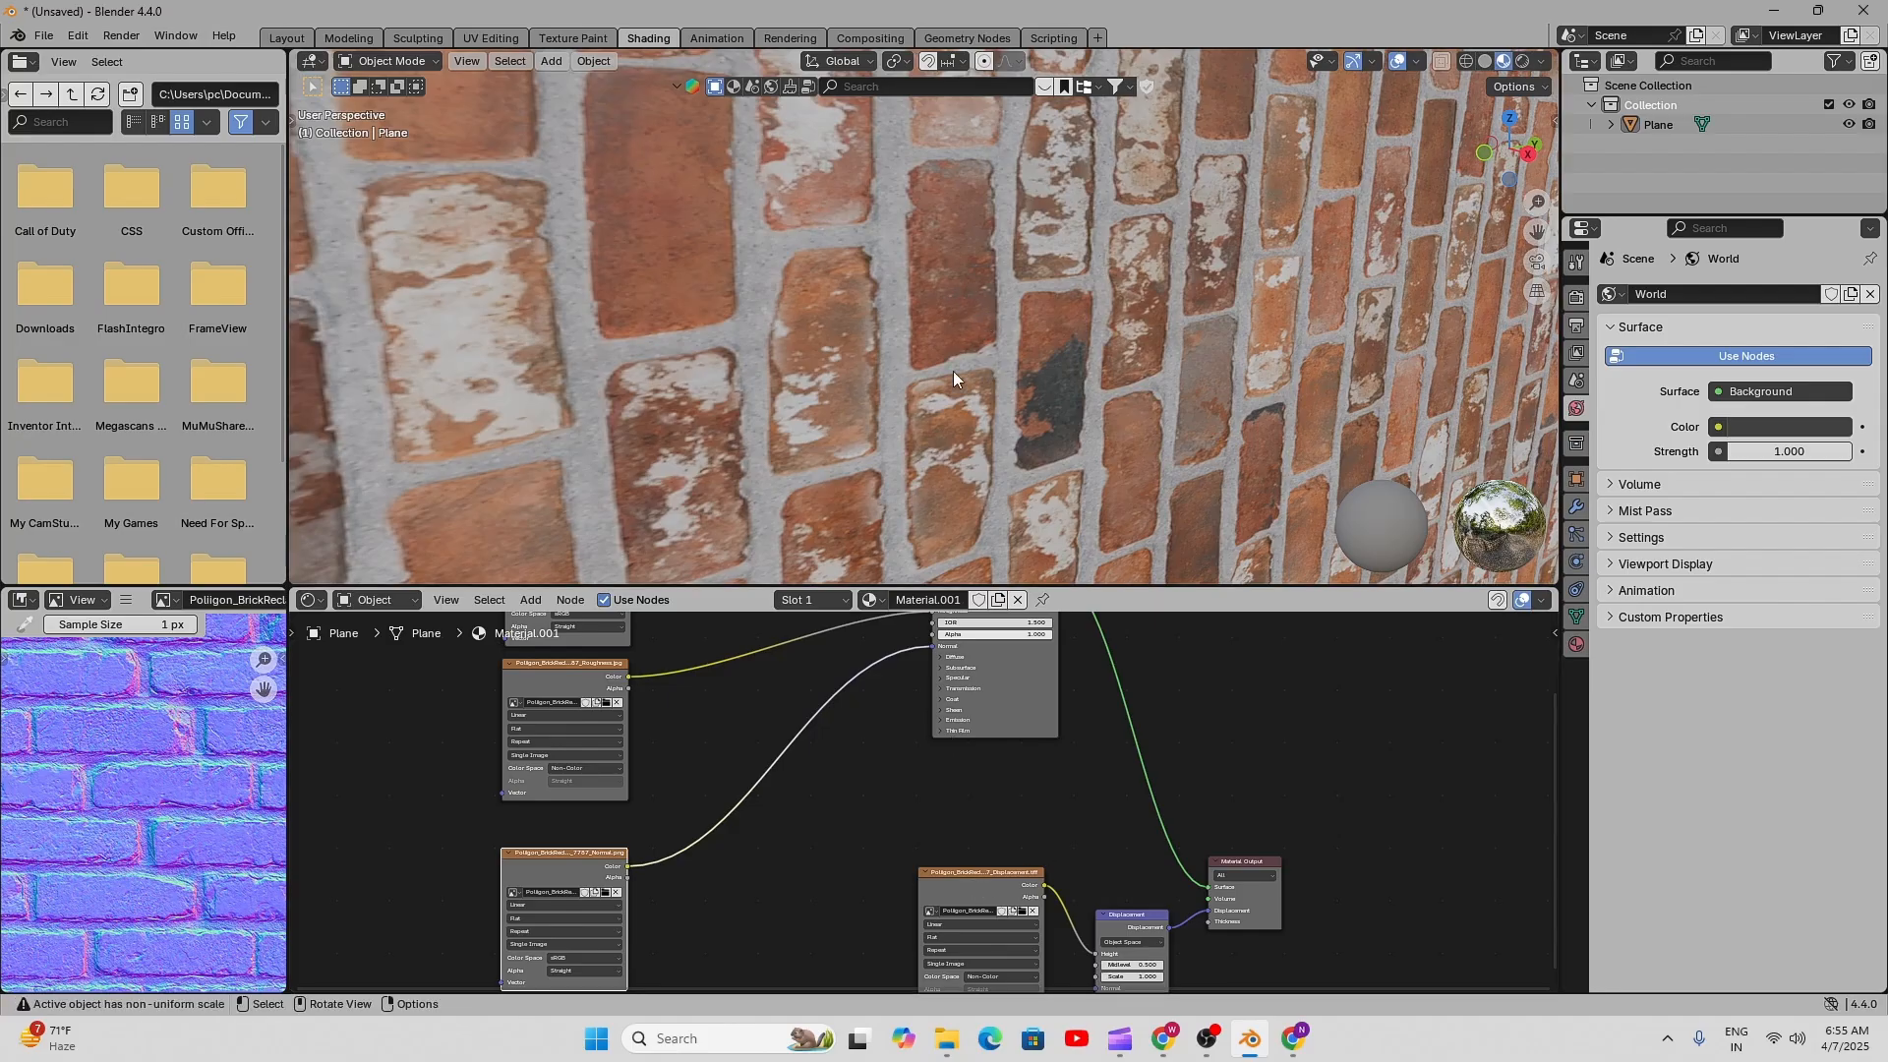
scroll(952, 370, up, 4)
middle_drag(916, 381, 881, 411)
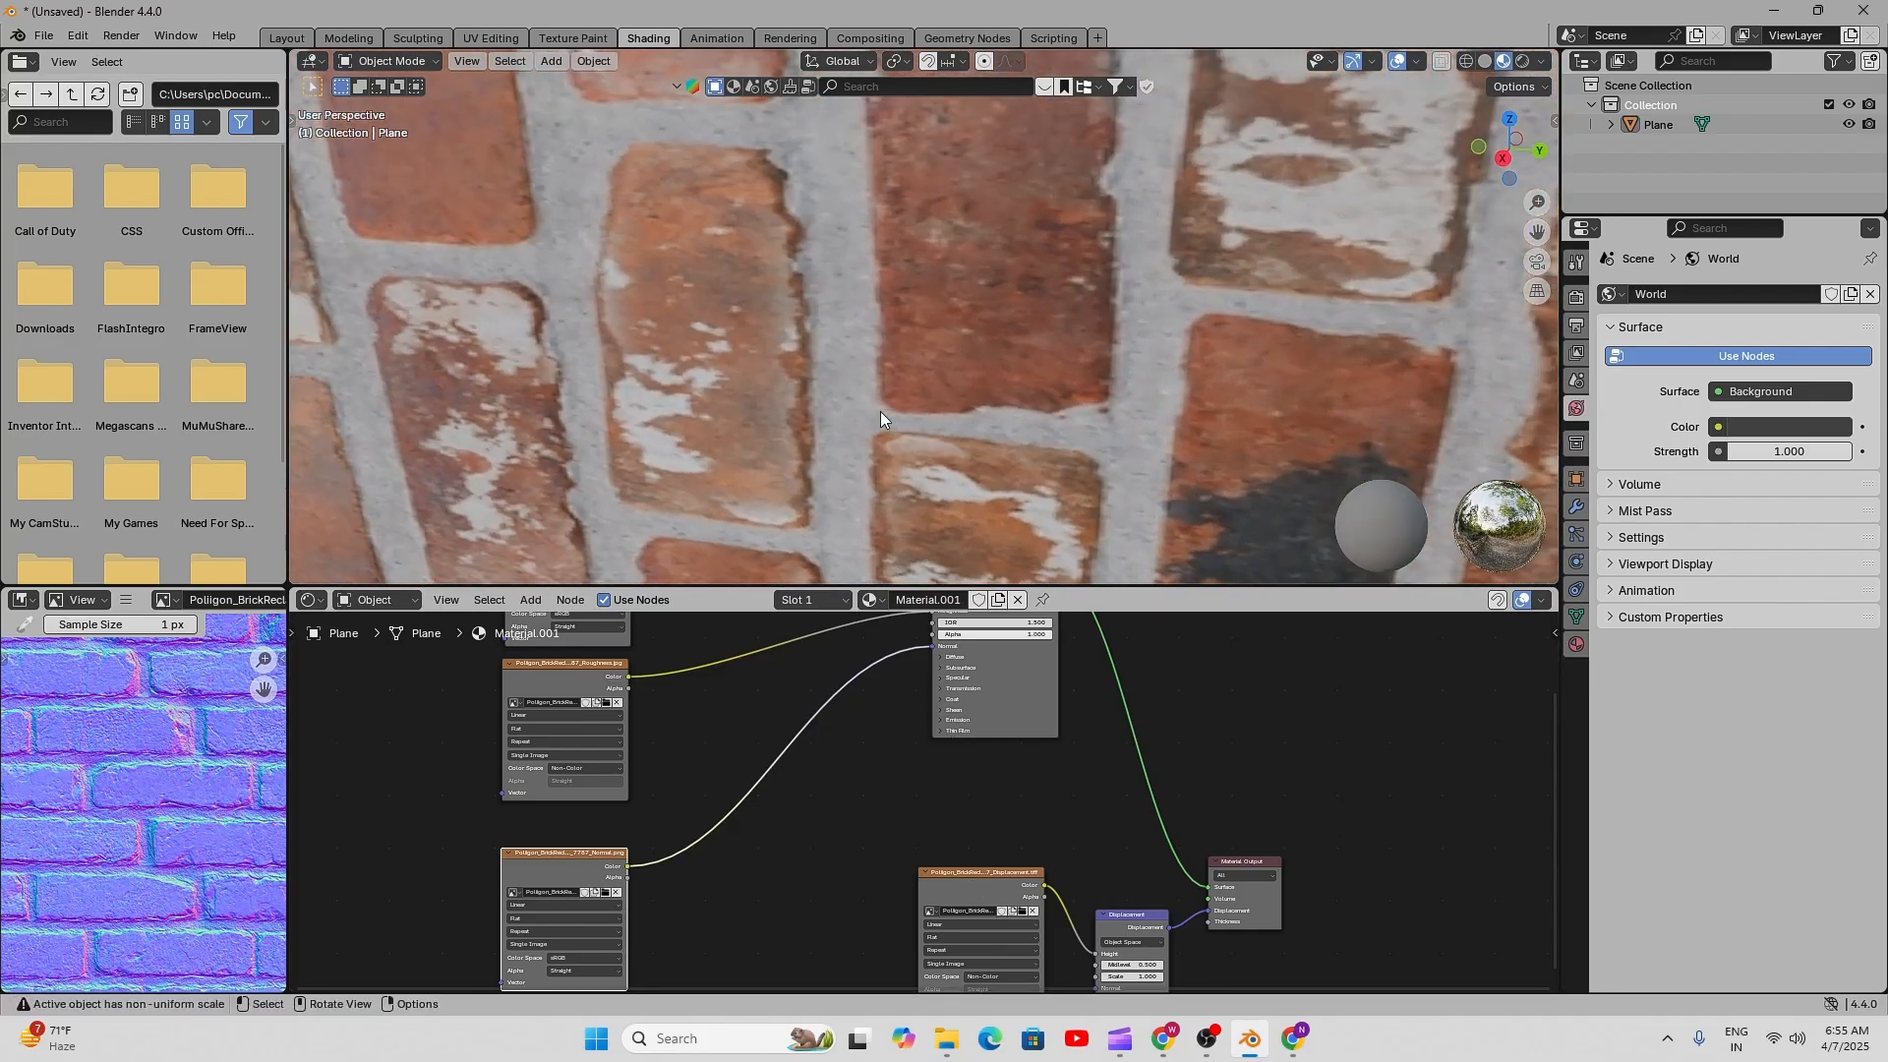
scroll(885, 362, down, 3)
scroll(846, 729, up, 2)
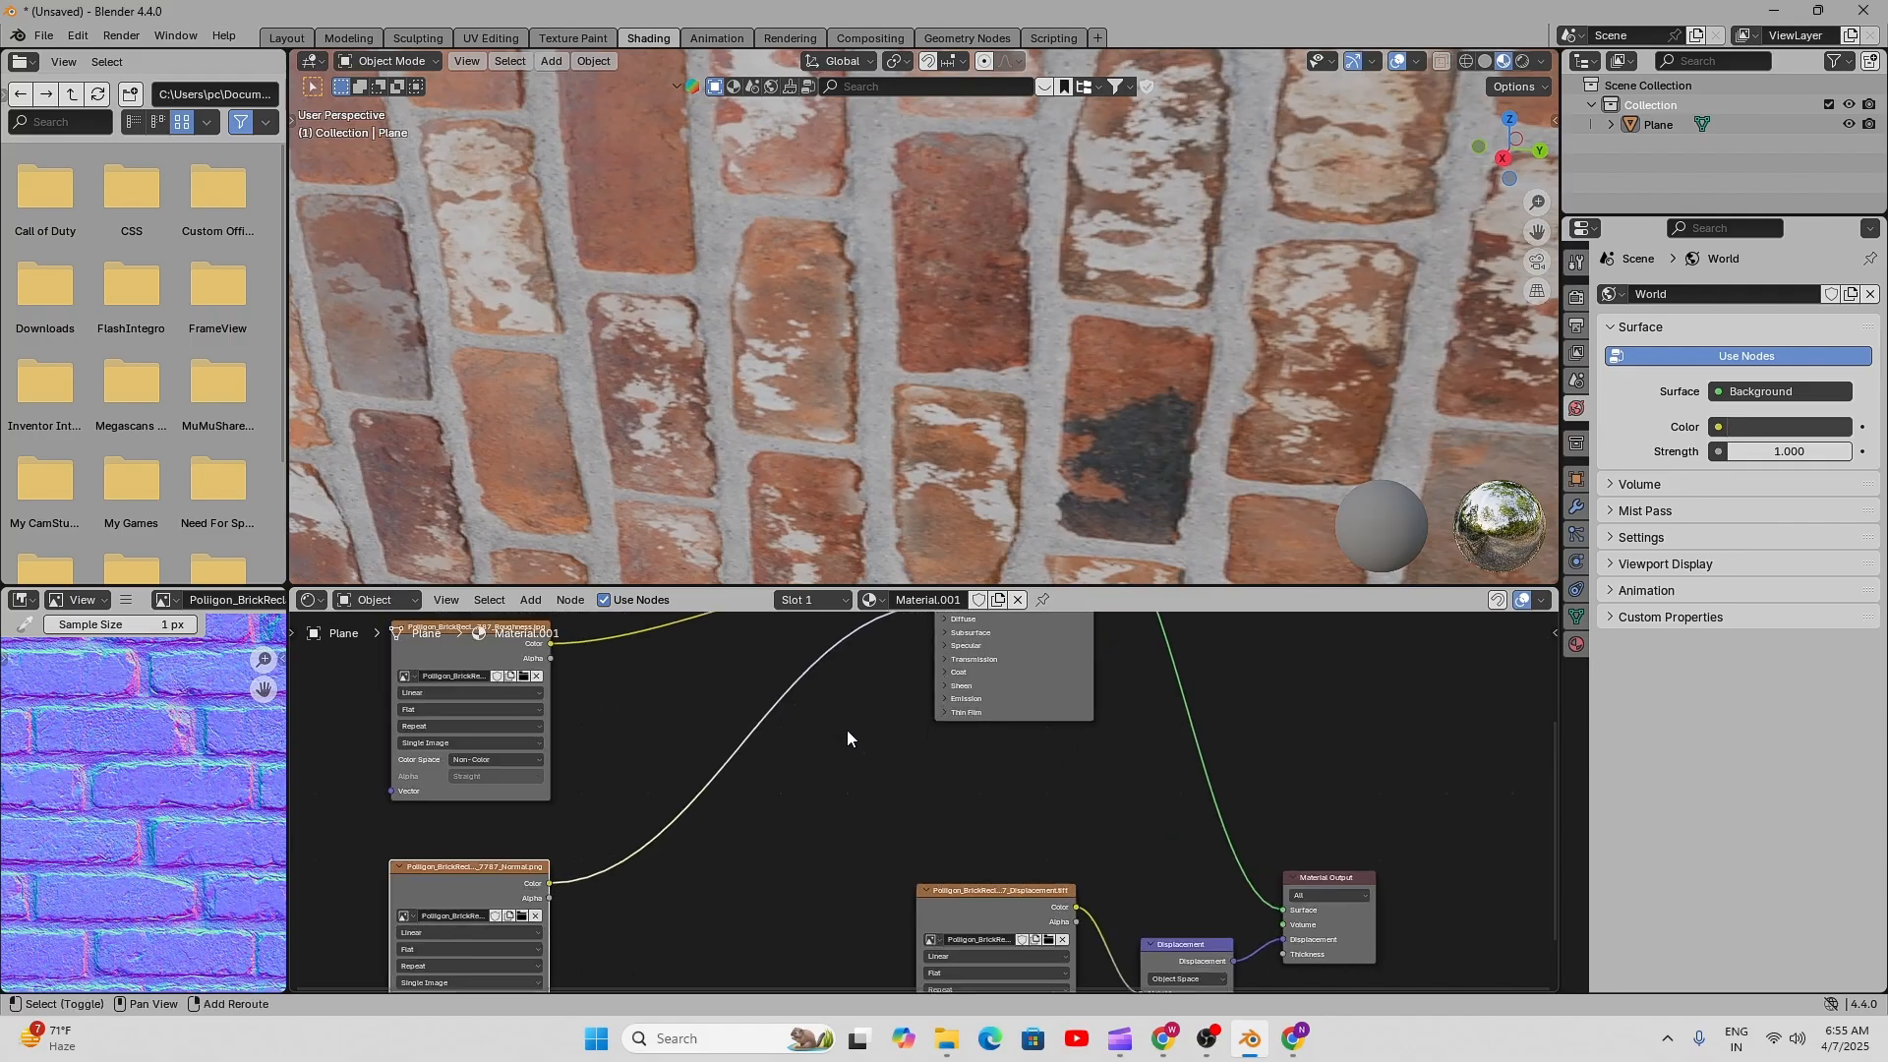
middle_drag(847, 729, 885, 793)
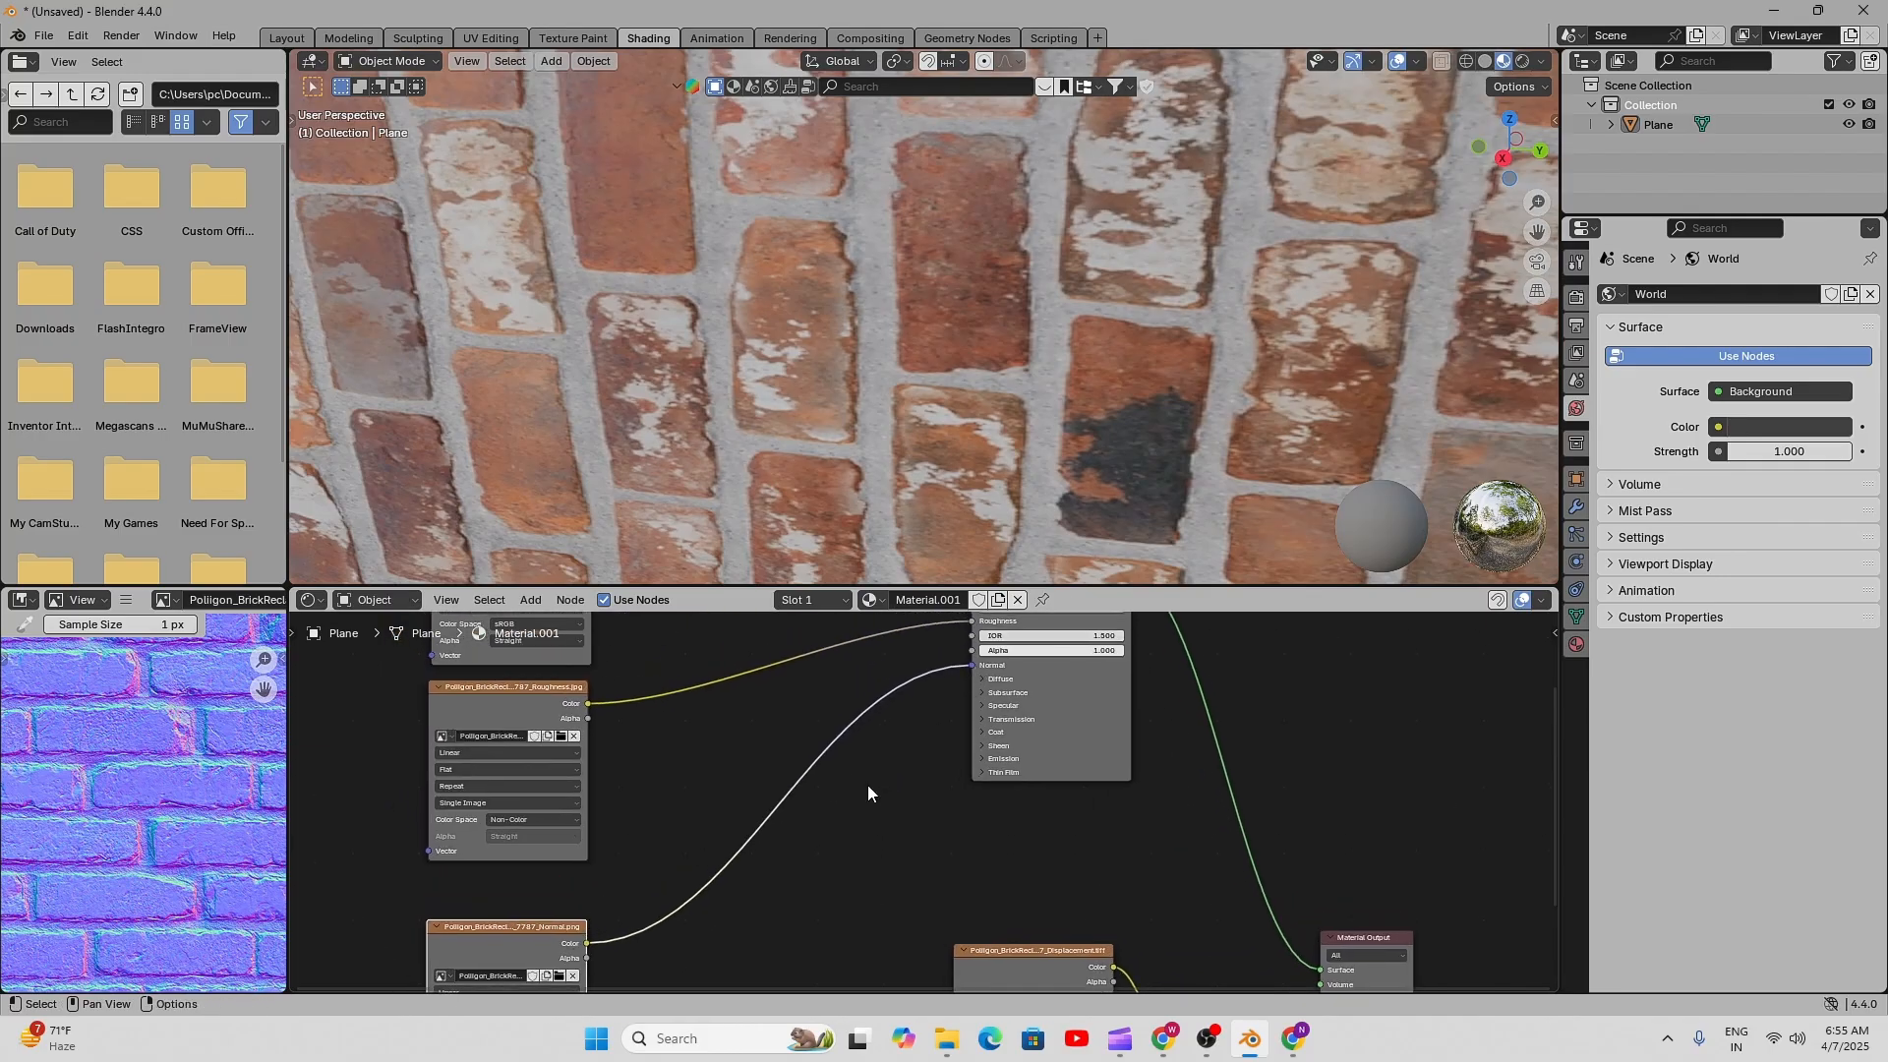
scroll(860, 786, down, 2)
middle_drag(662, 906, 681, 862)
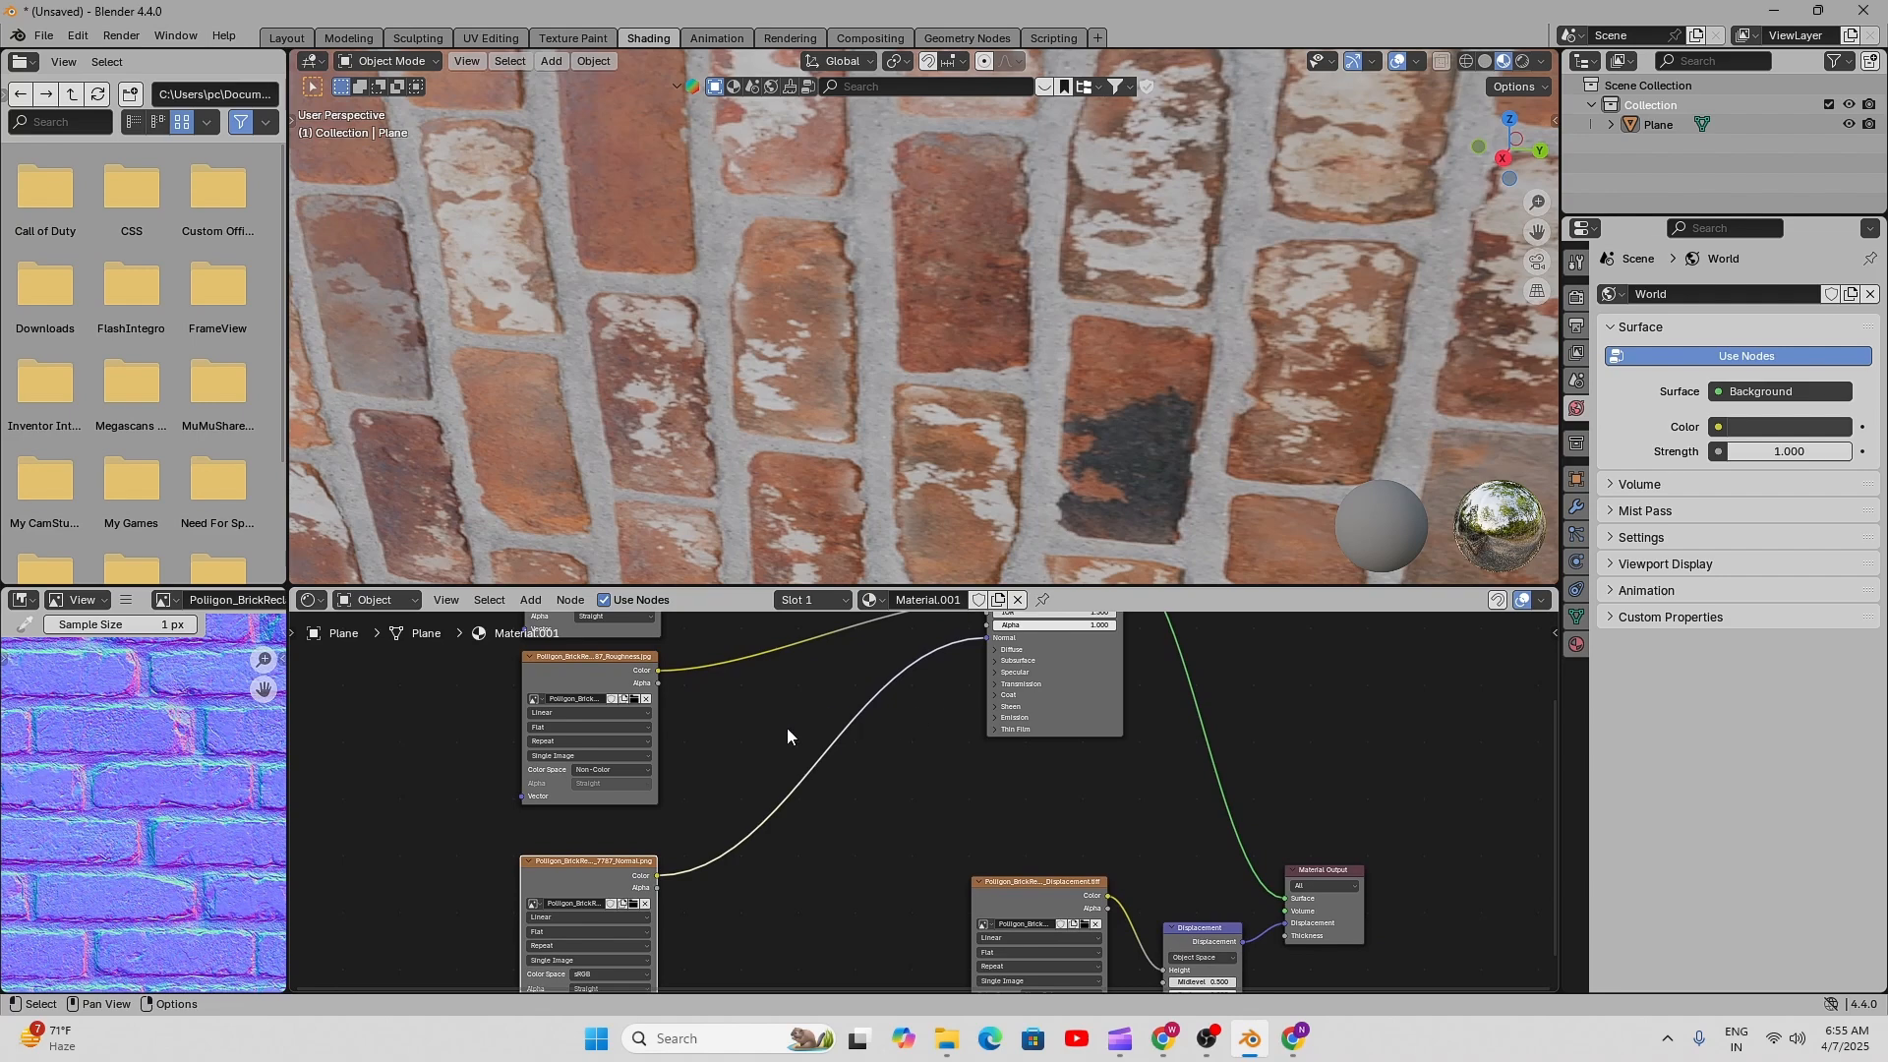
key(shift+a)
mouse_move(787, 736)
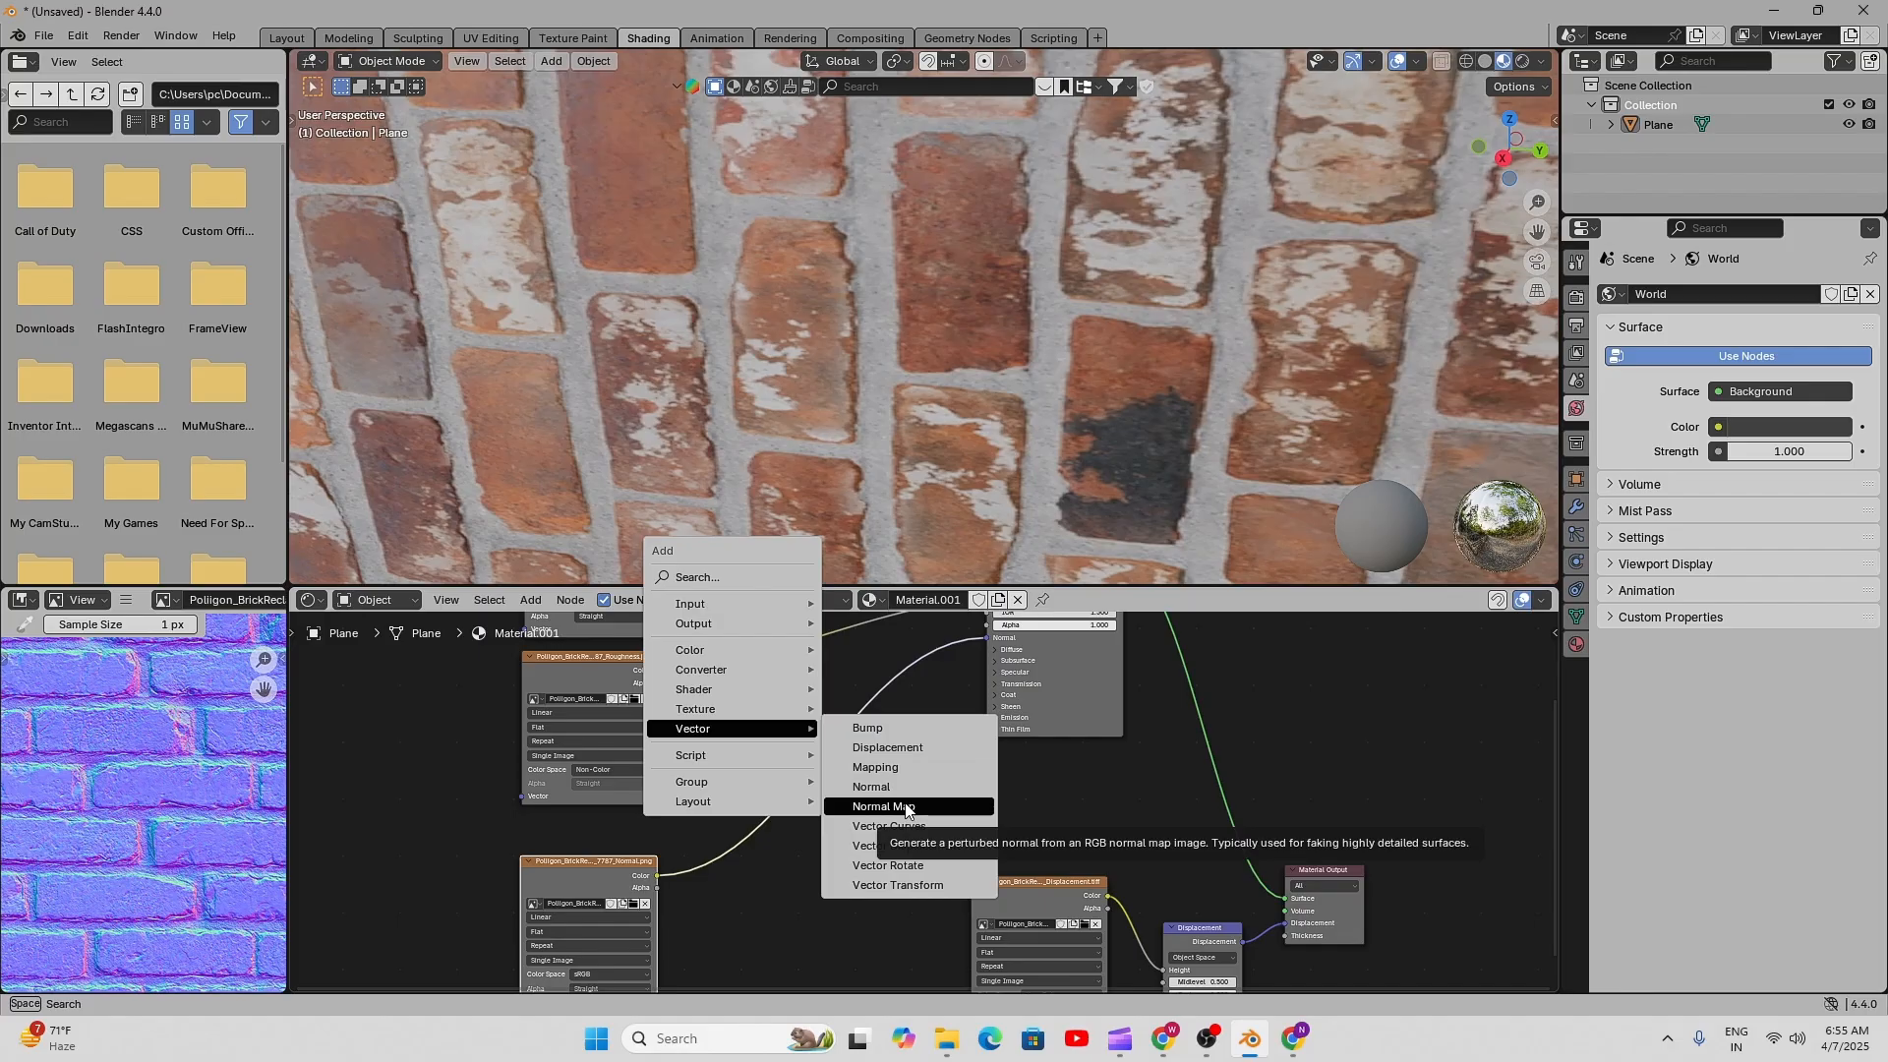
click(906, 808)
click(796, 759)
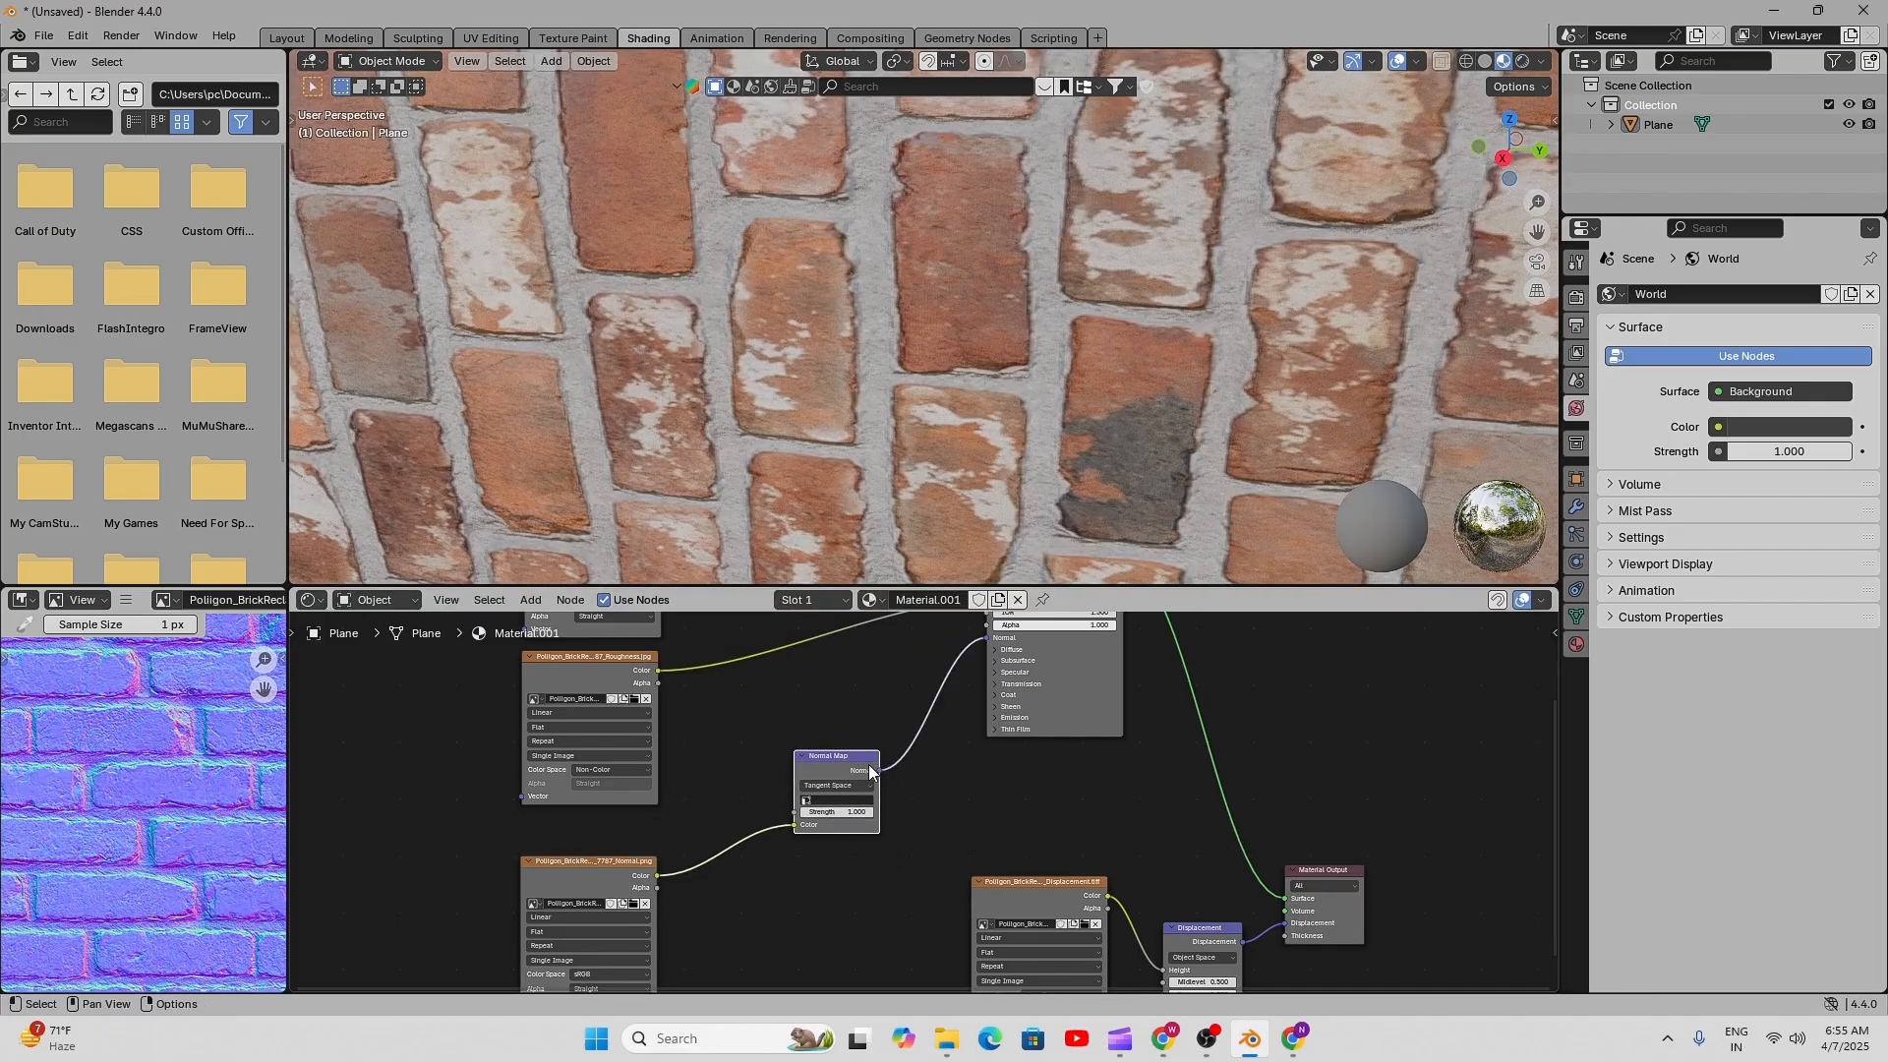
- Examine the Normal Map node's connections and the brick relief on the plane
scroll(788, 870, up, 1)
shift+middle_drag(685, 888, 804, 818)
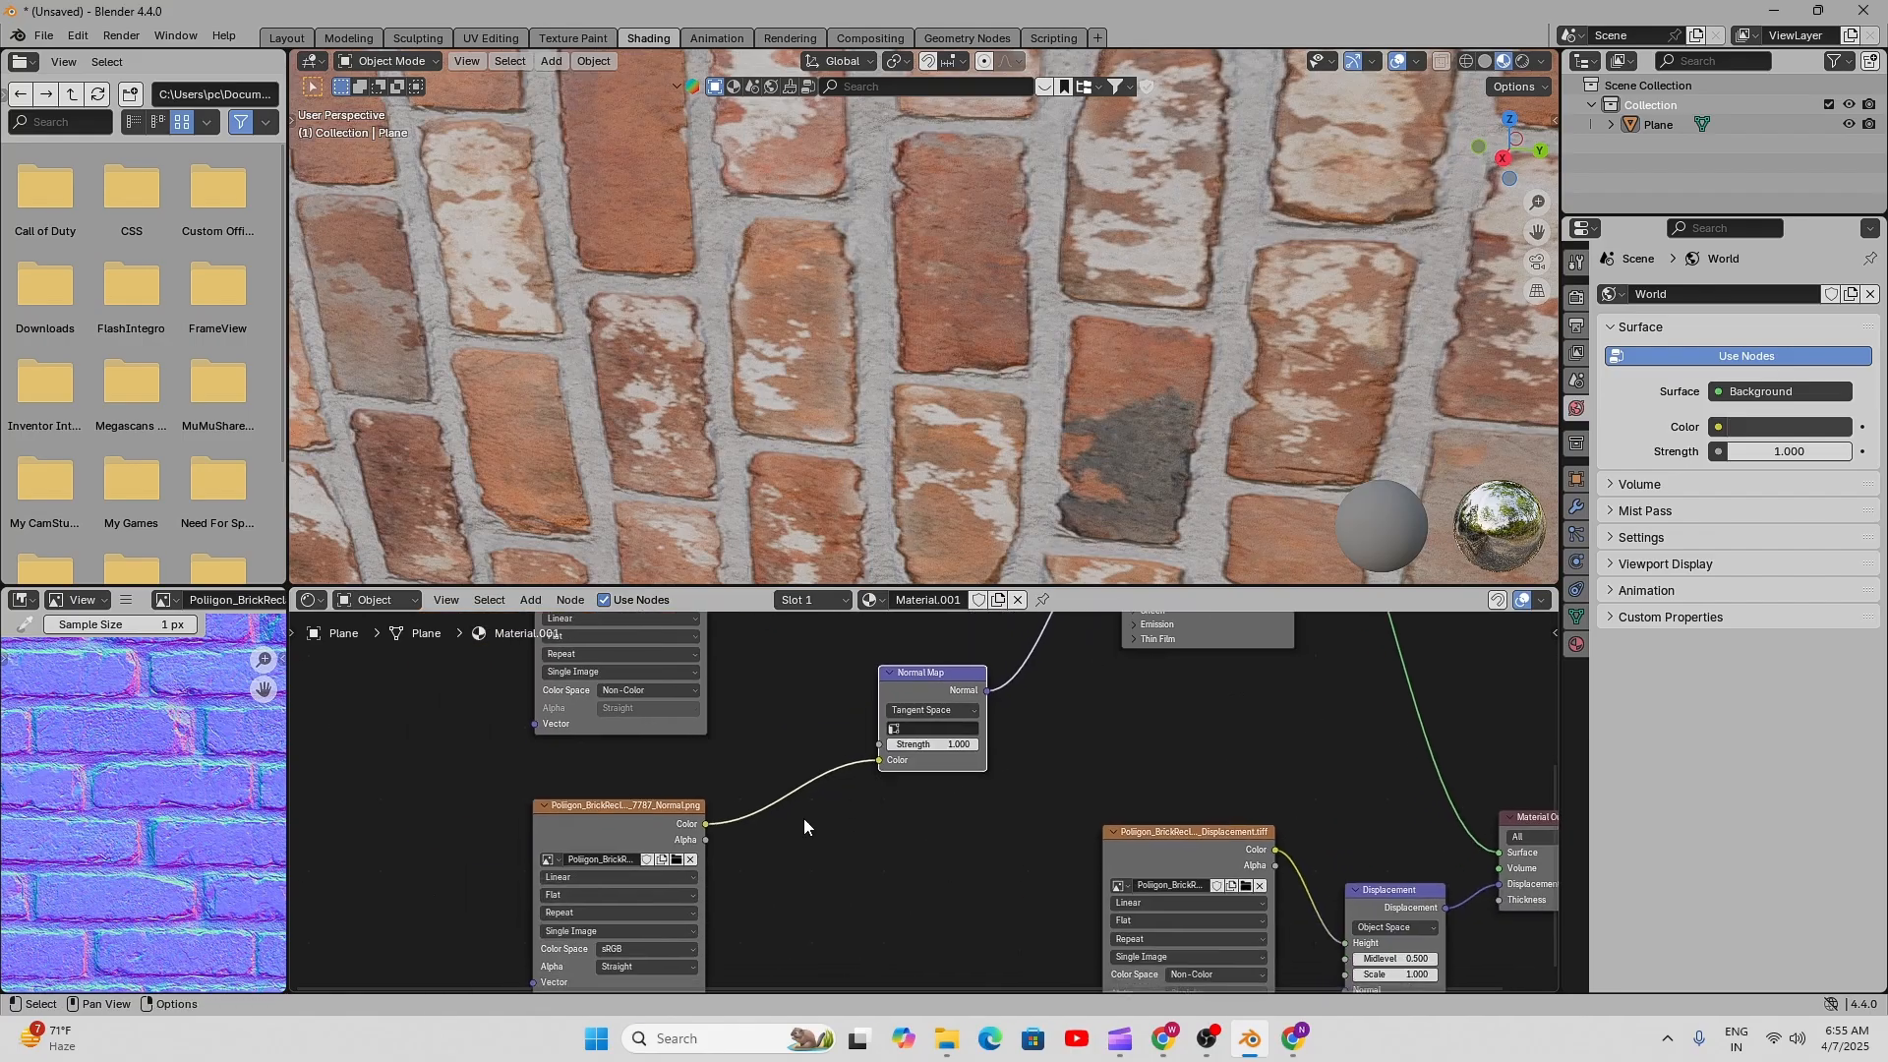
scroll(805, 818, up, 5)
scroll(1062, 681, down, 4)
middle_drag(1062, 681, 829, 872)
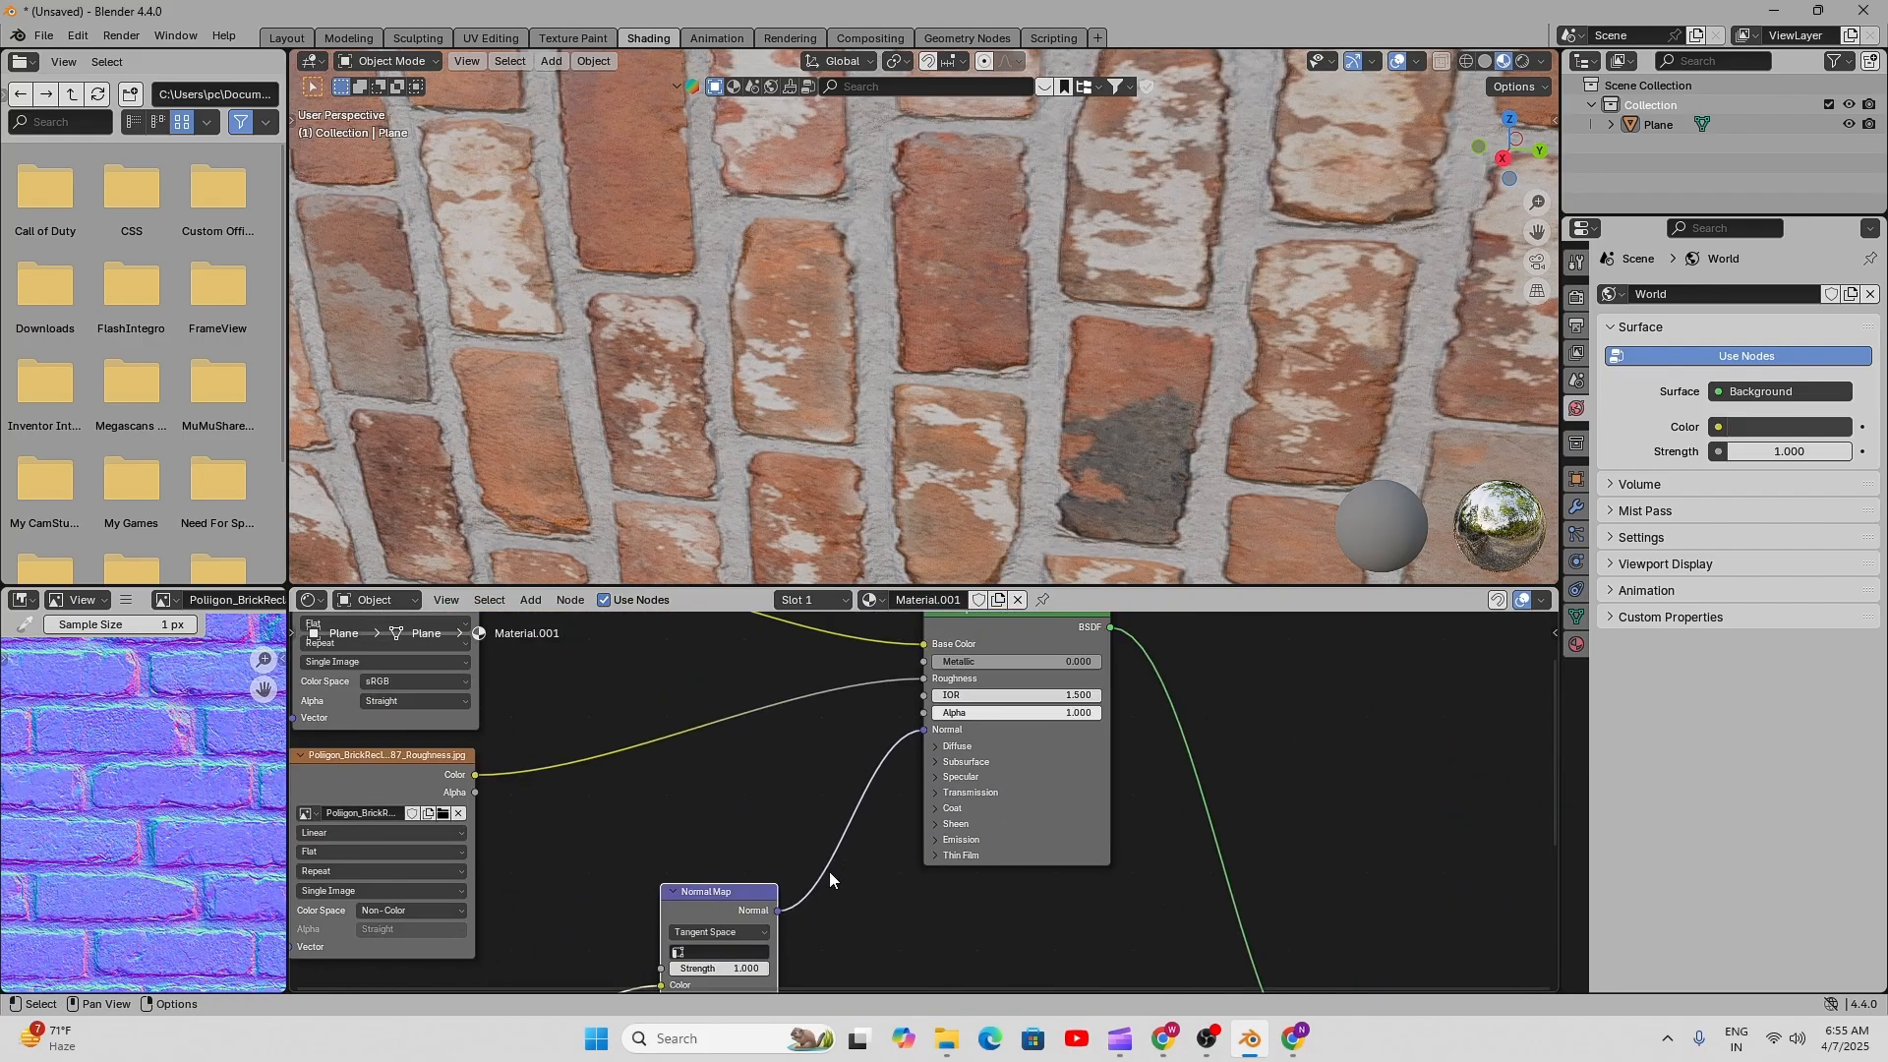
scroll(859, 873, down, 2)
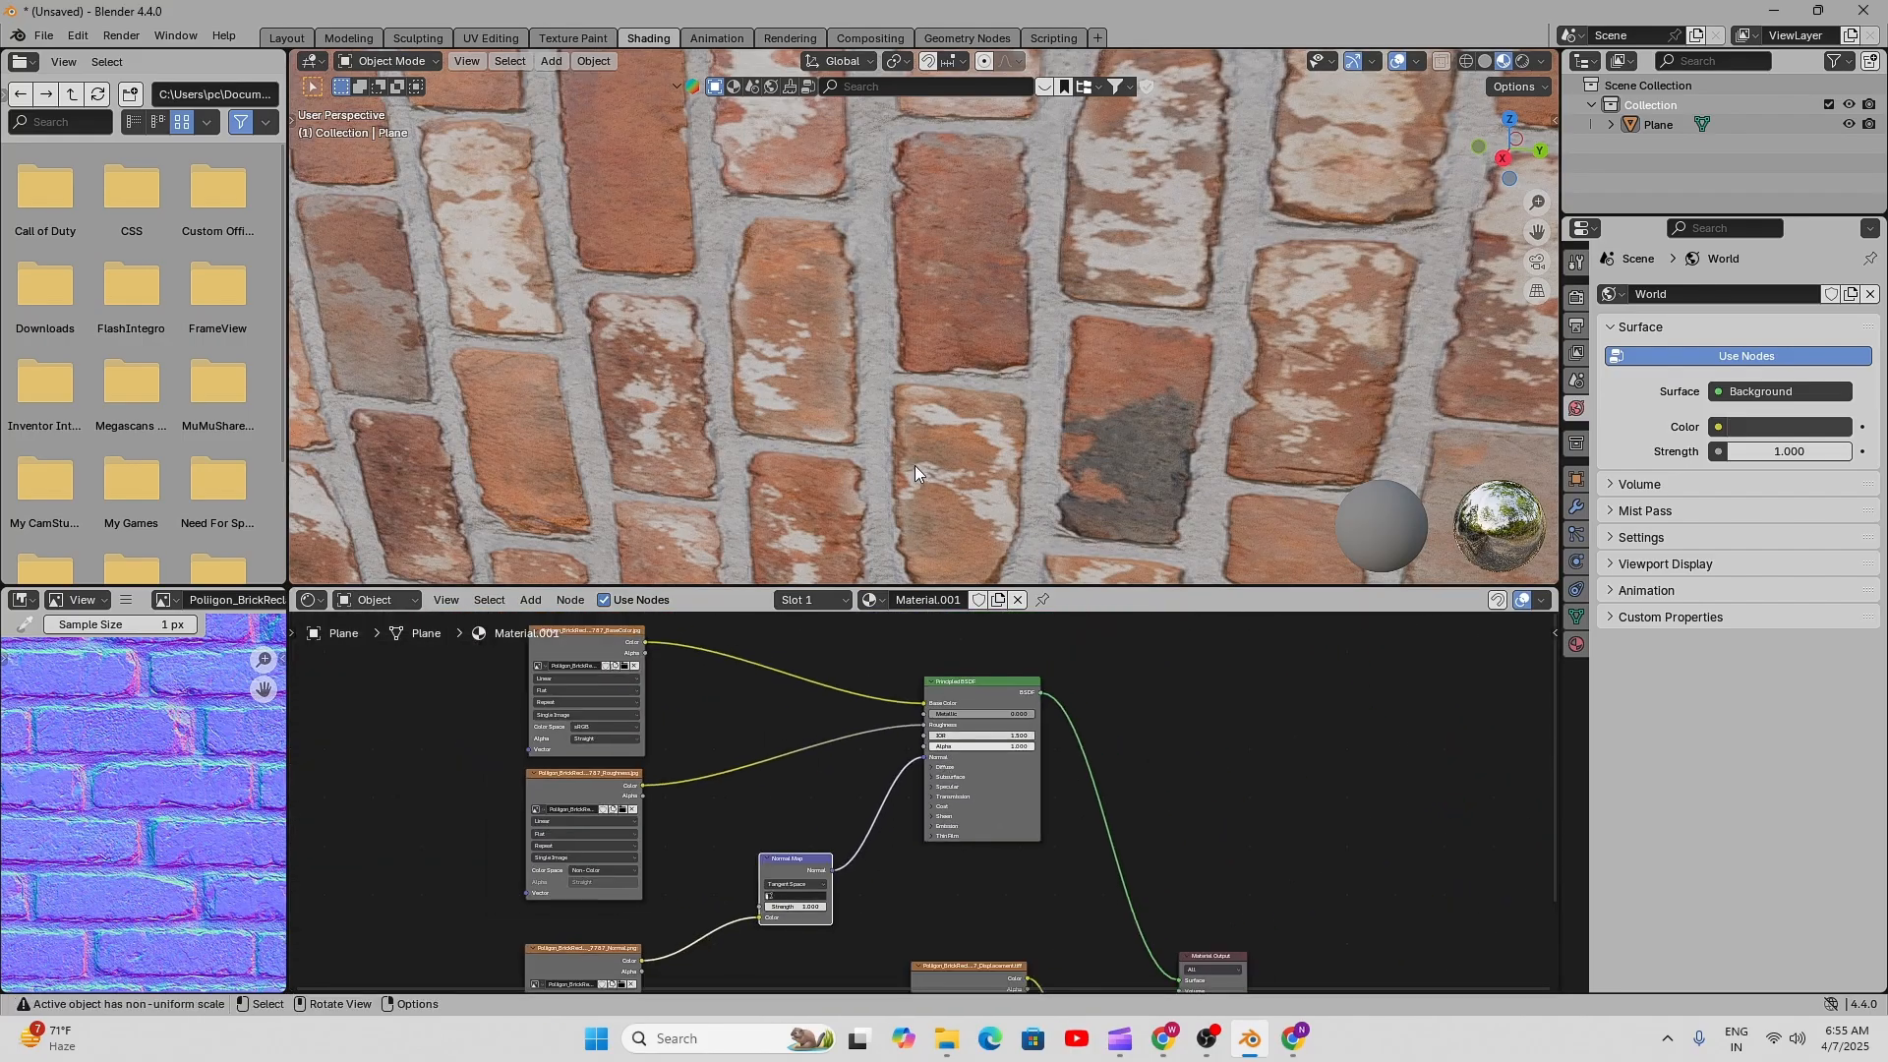
middle_drag(916, 462, 1195, 403)
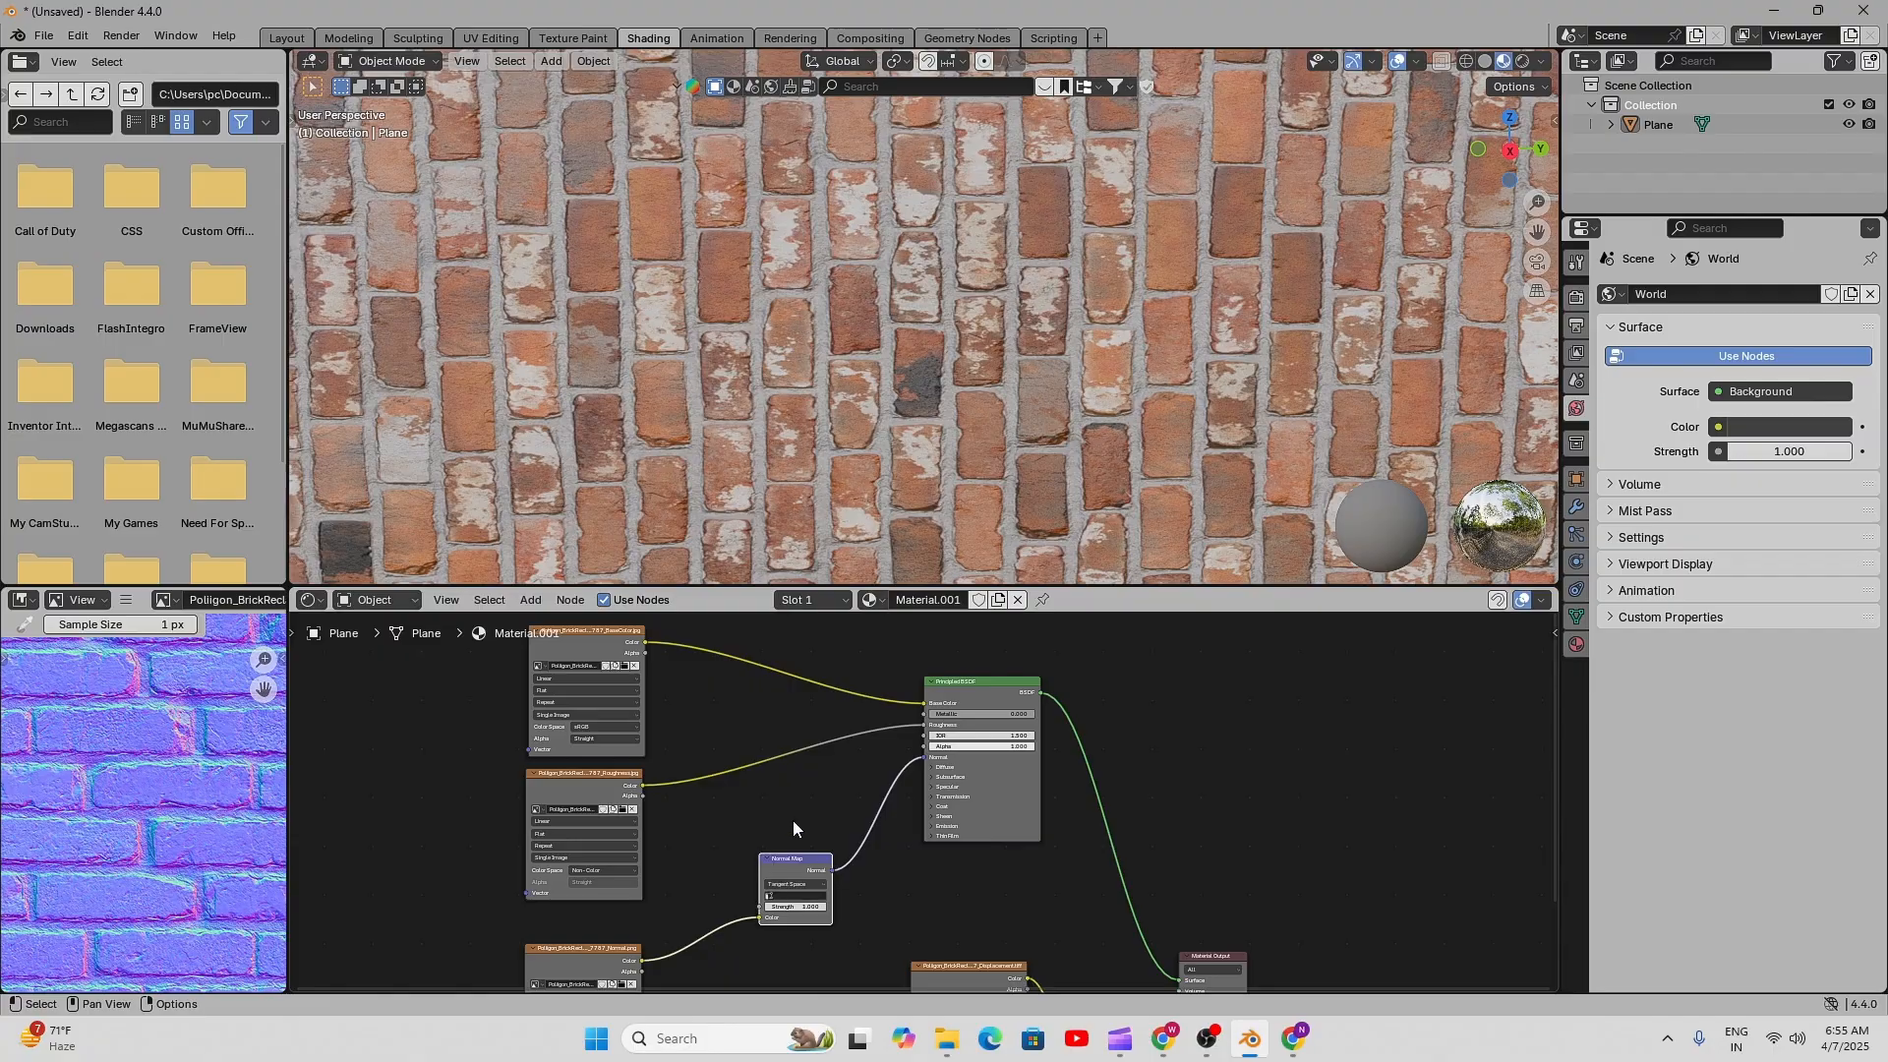
scroll(885, 752, down, 1)
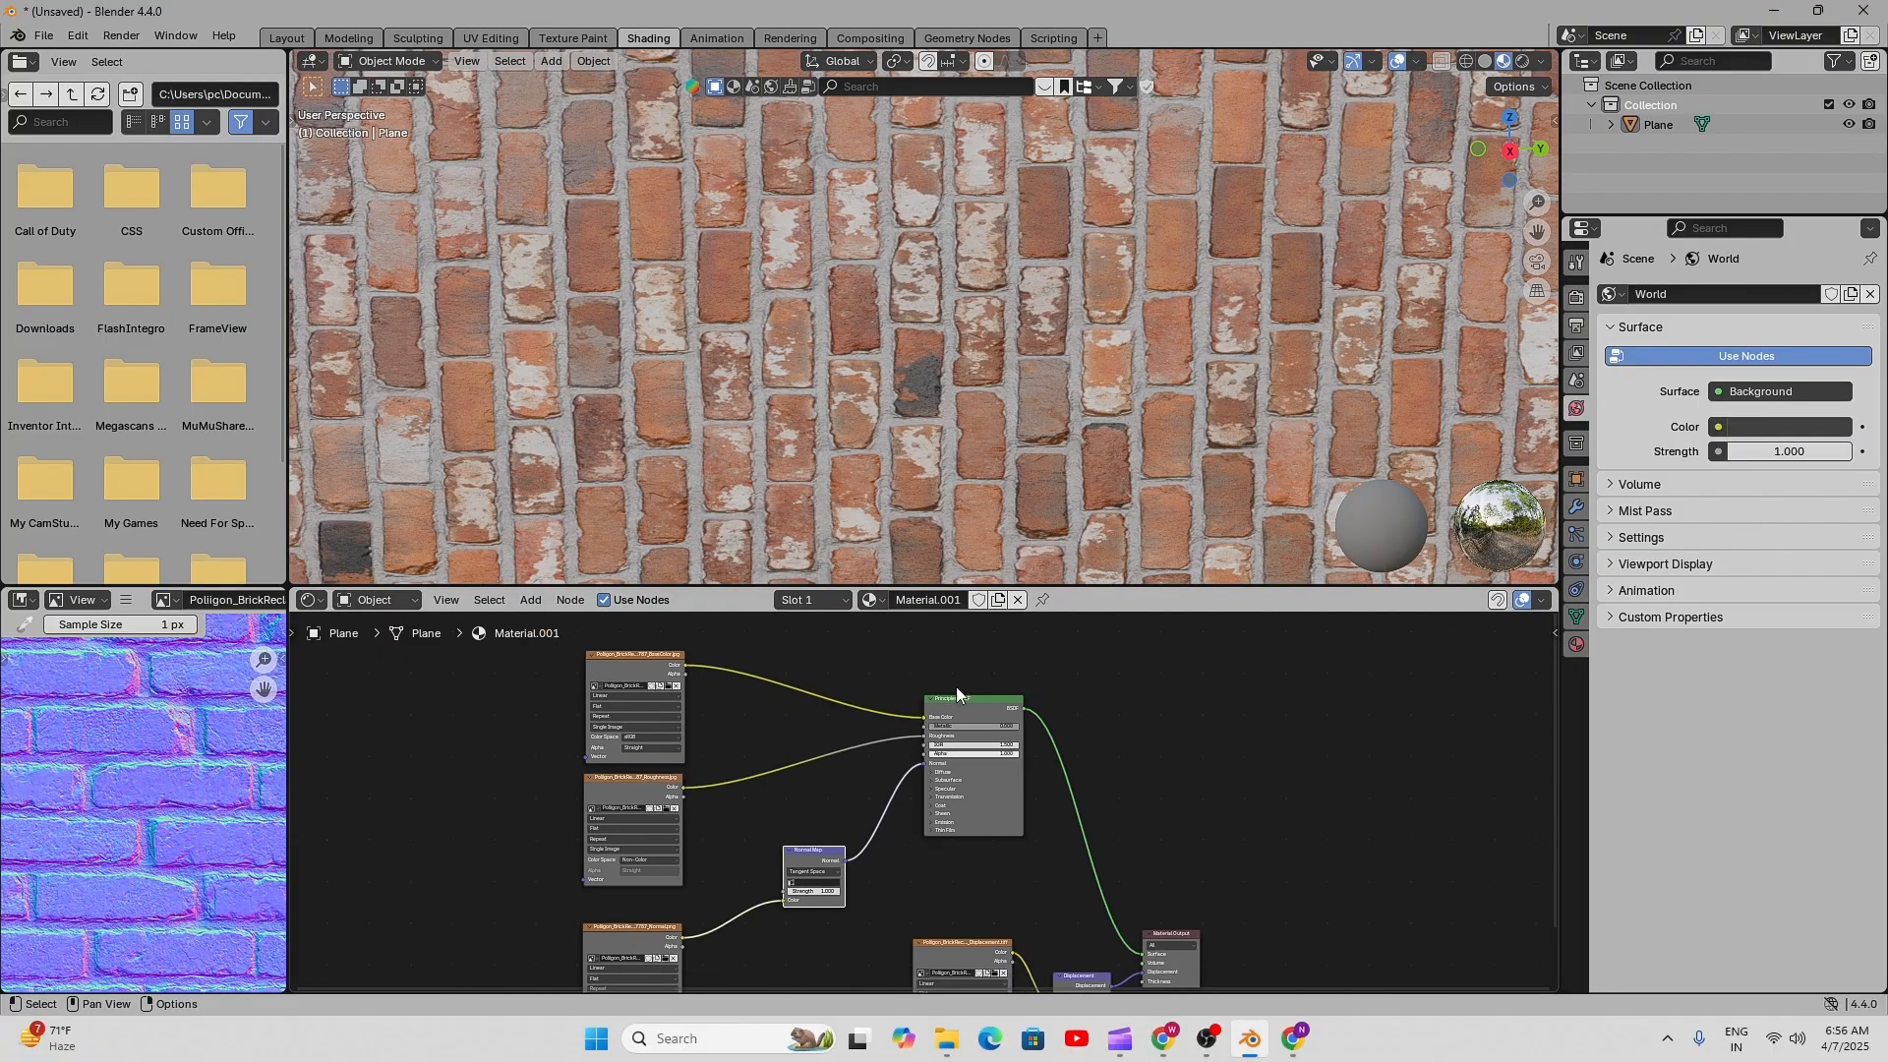
- Try a Strength of 5 on the Normal Map node, and set it back to 1
scroll(841, 429, down, 2)
scroll(802, 772, up, 4)
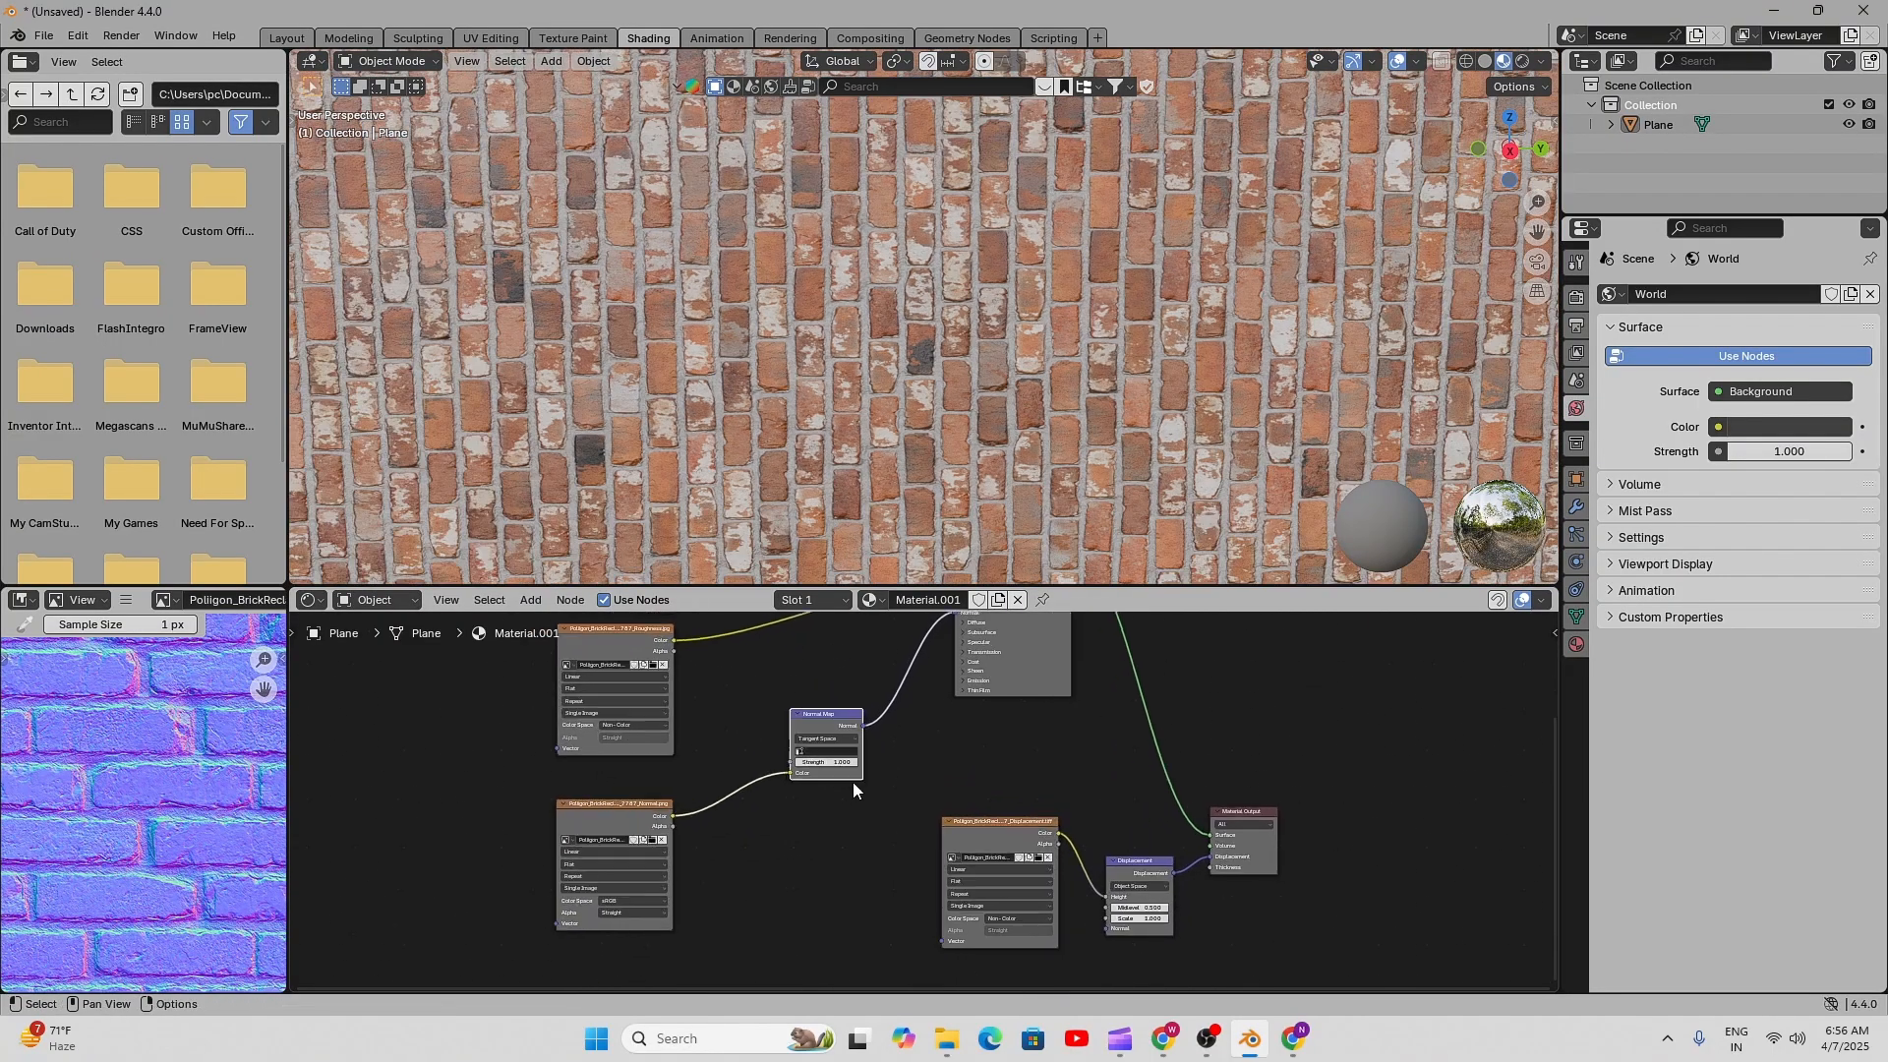
scroll(811, 795, up, 3)
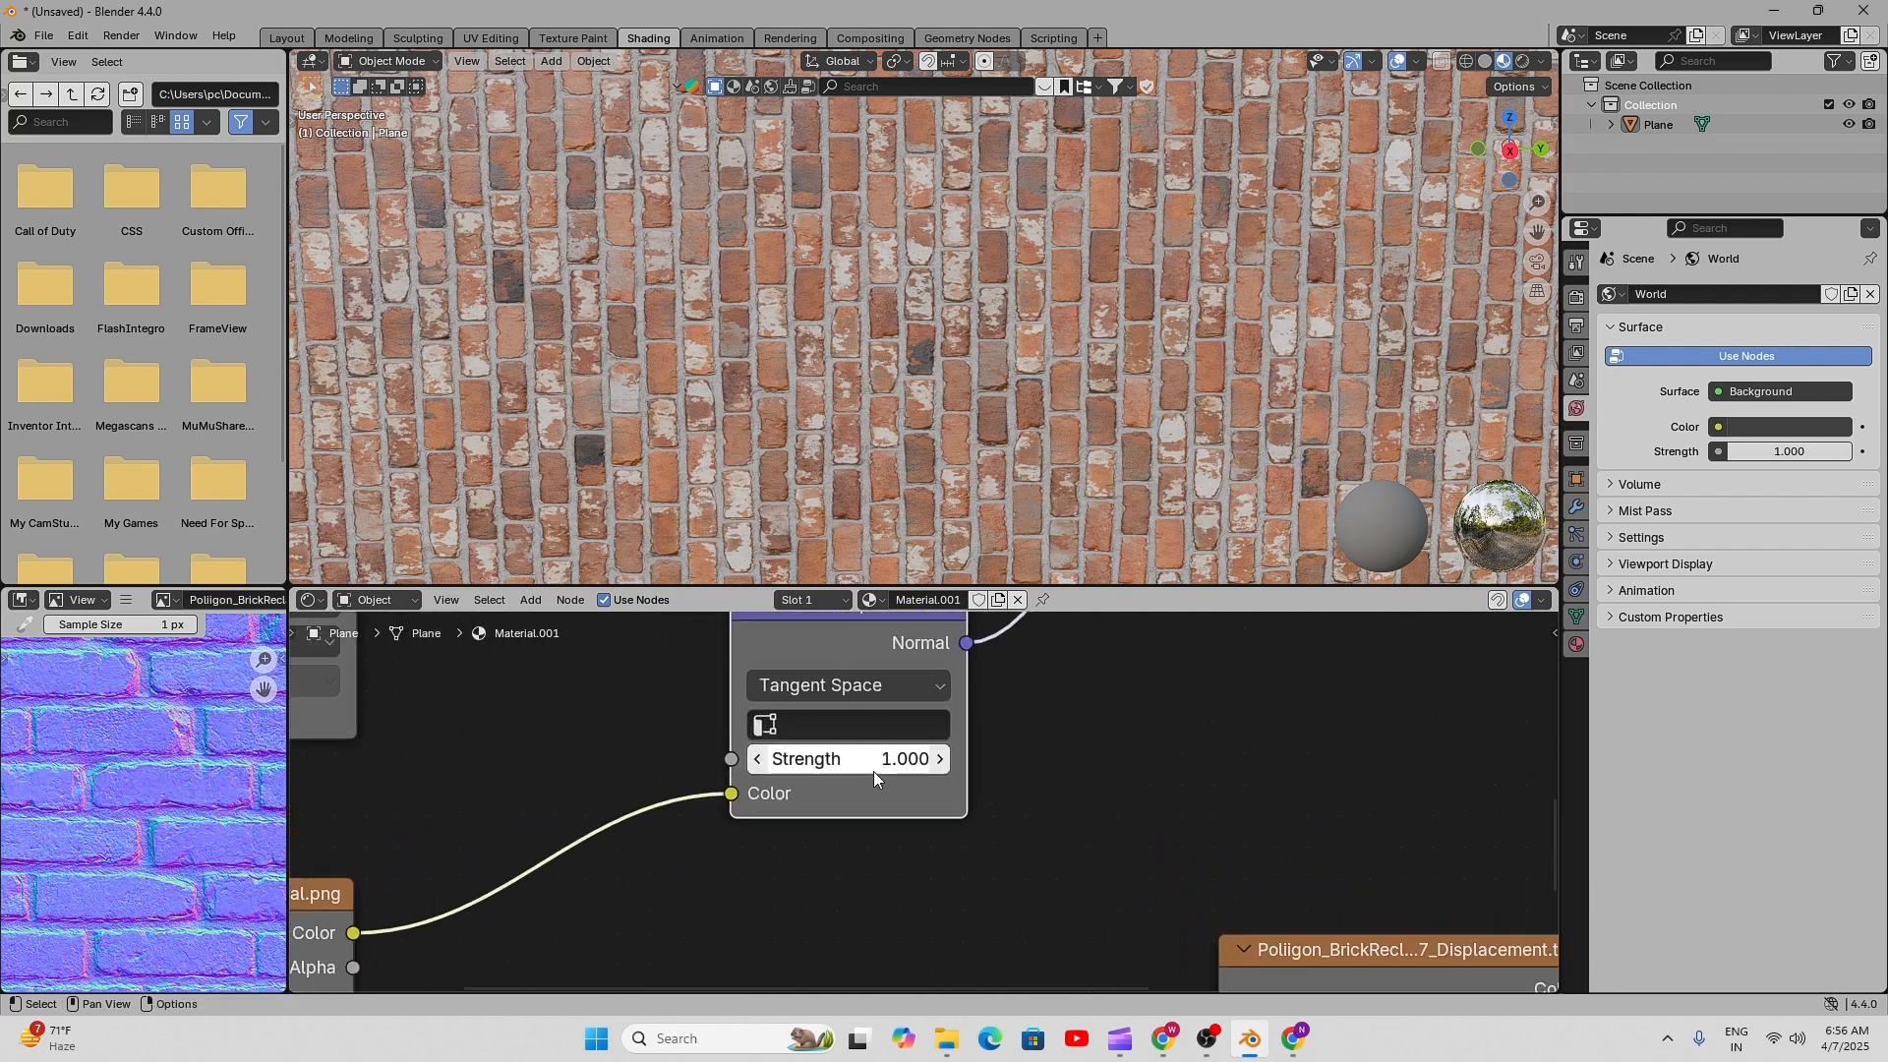
click(872, 754)
text(5)
key(Return)
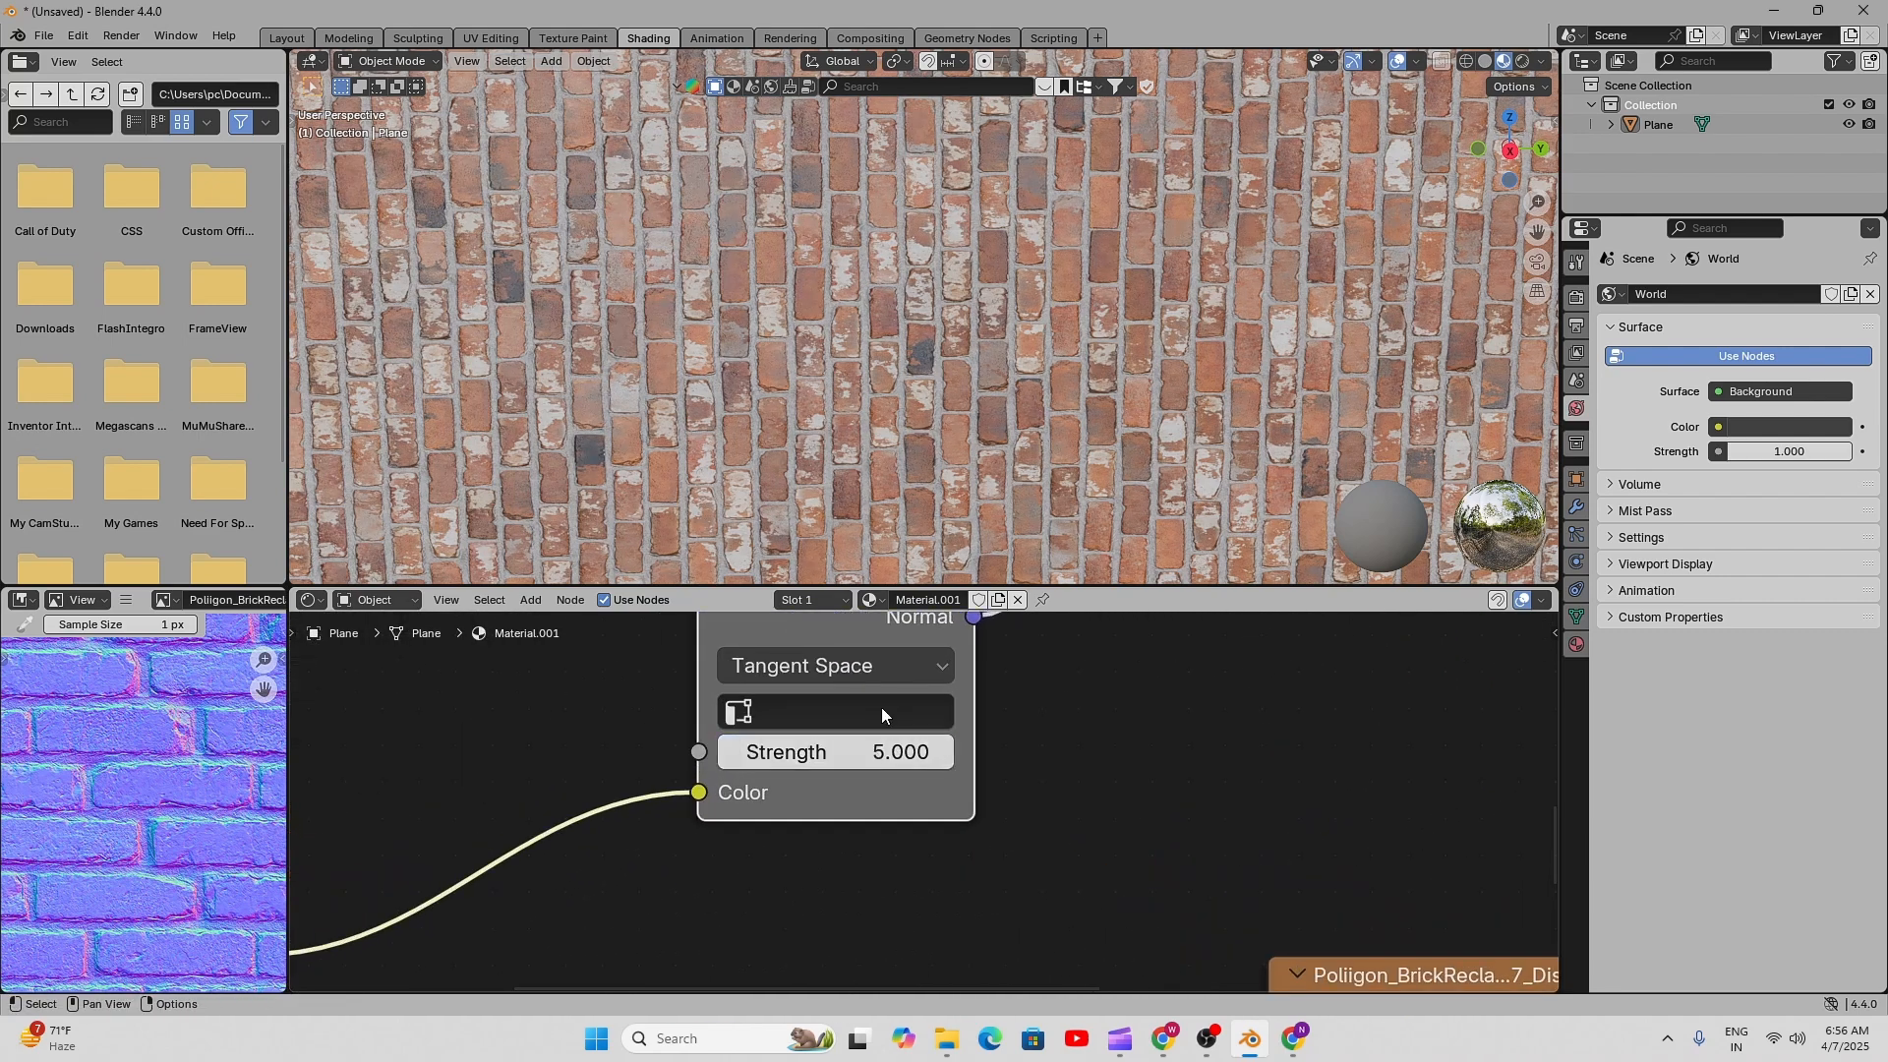
click(871, 754)
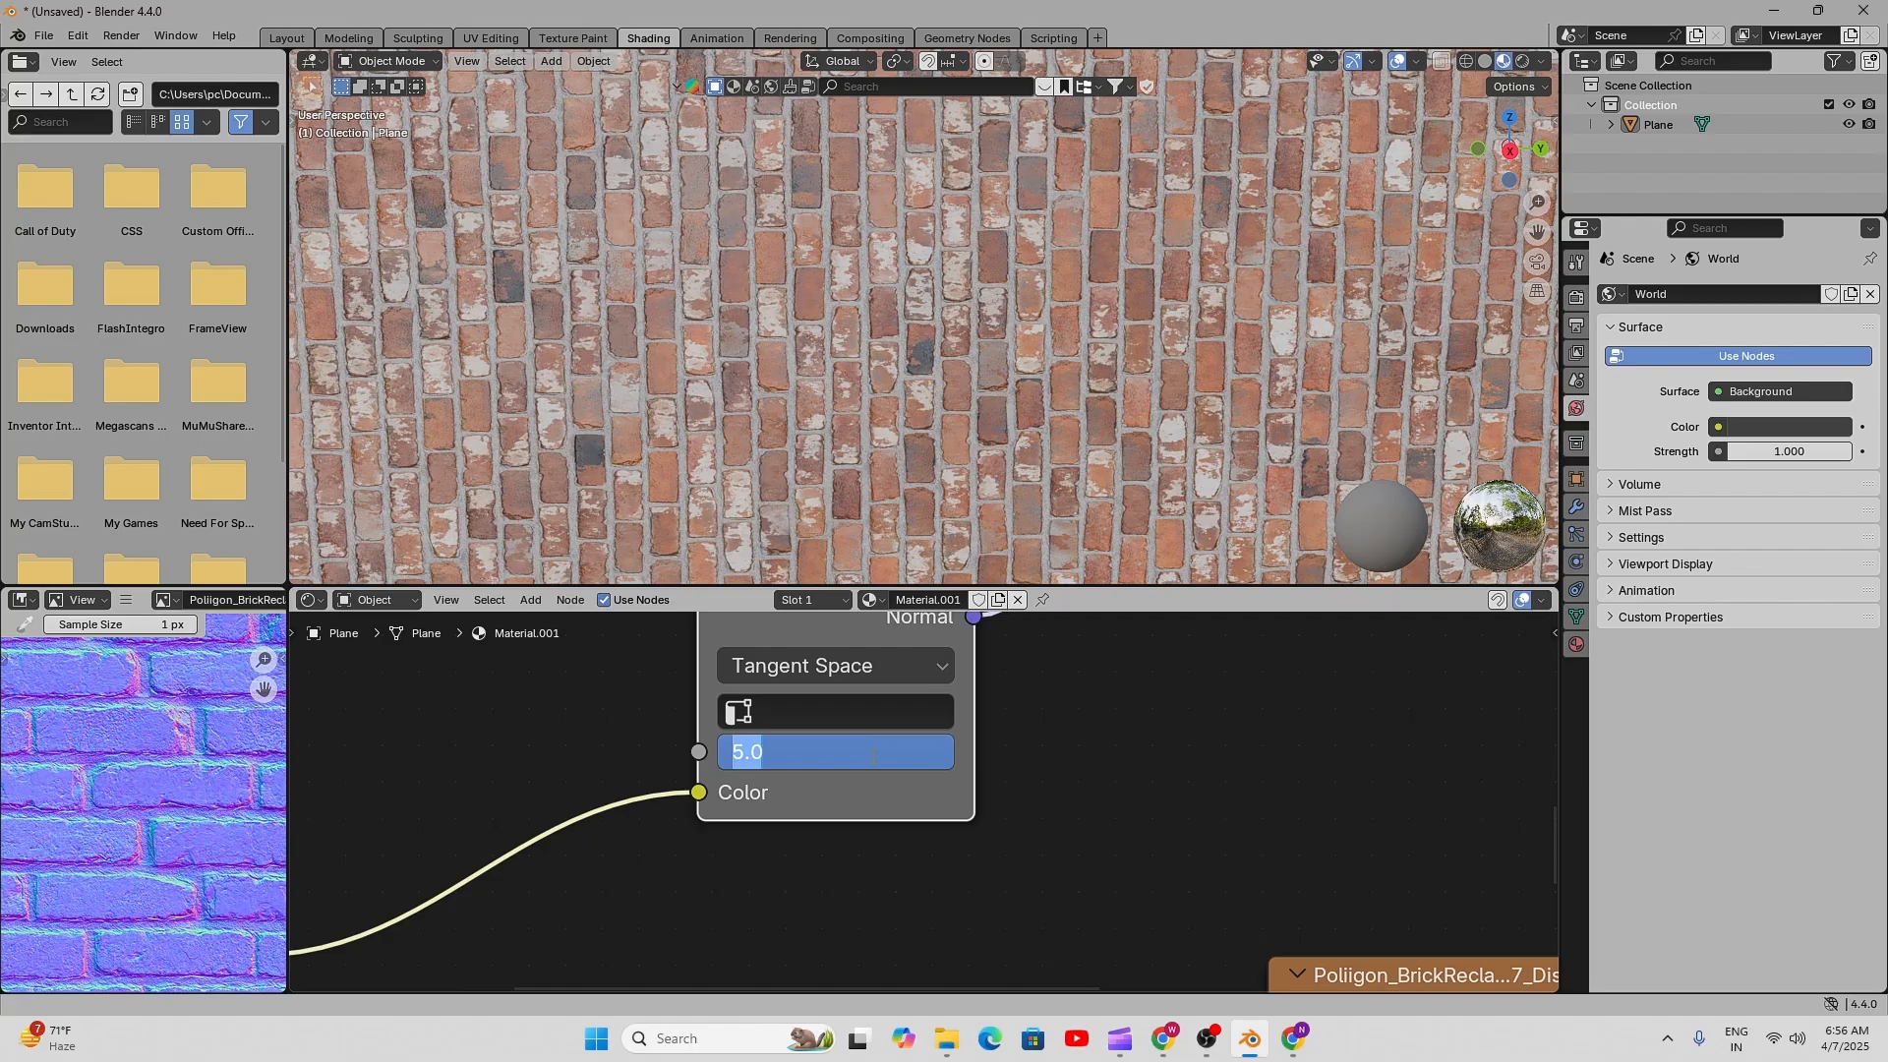
text(1)
key(Return)
- Try the Non-Color color space on the normal image texture, and switch it back to sRGB
scroll(849, 455, down, 4)
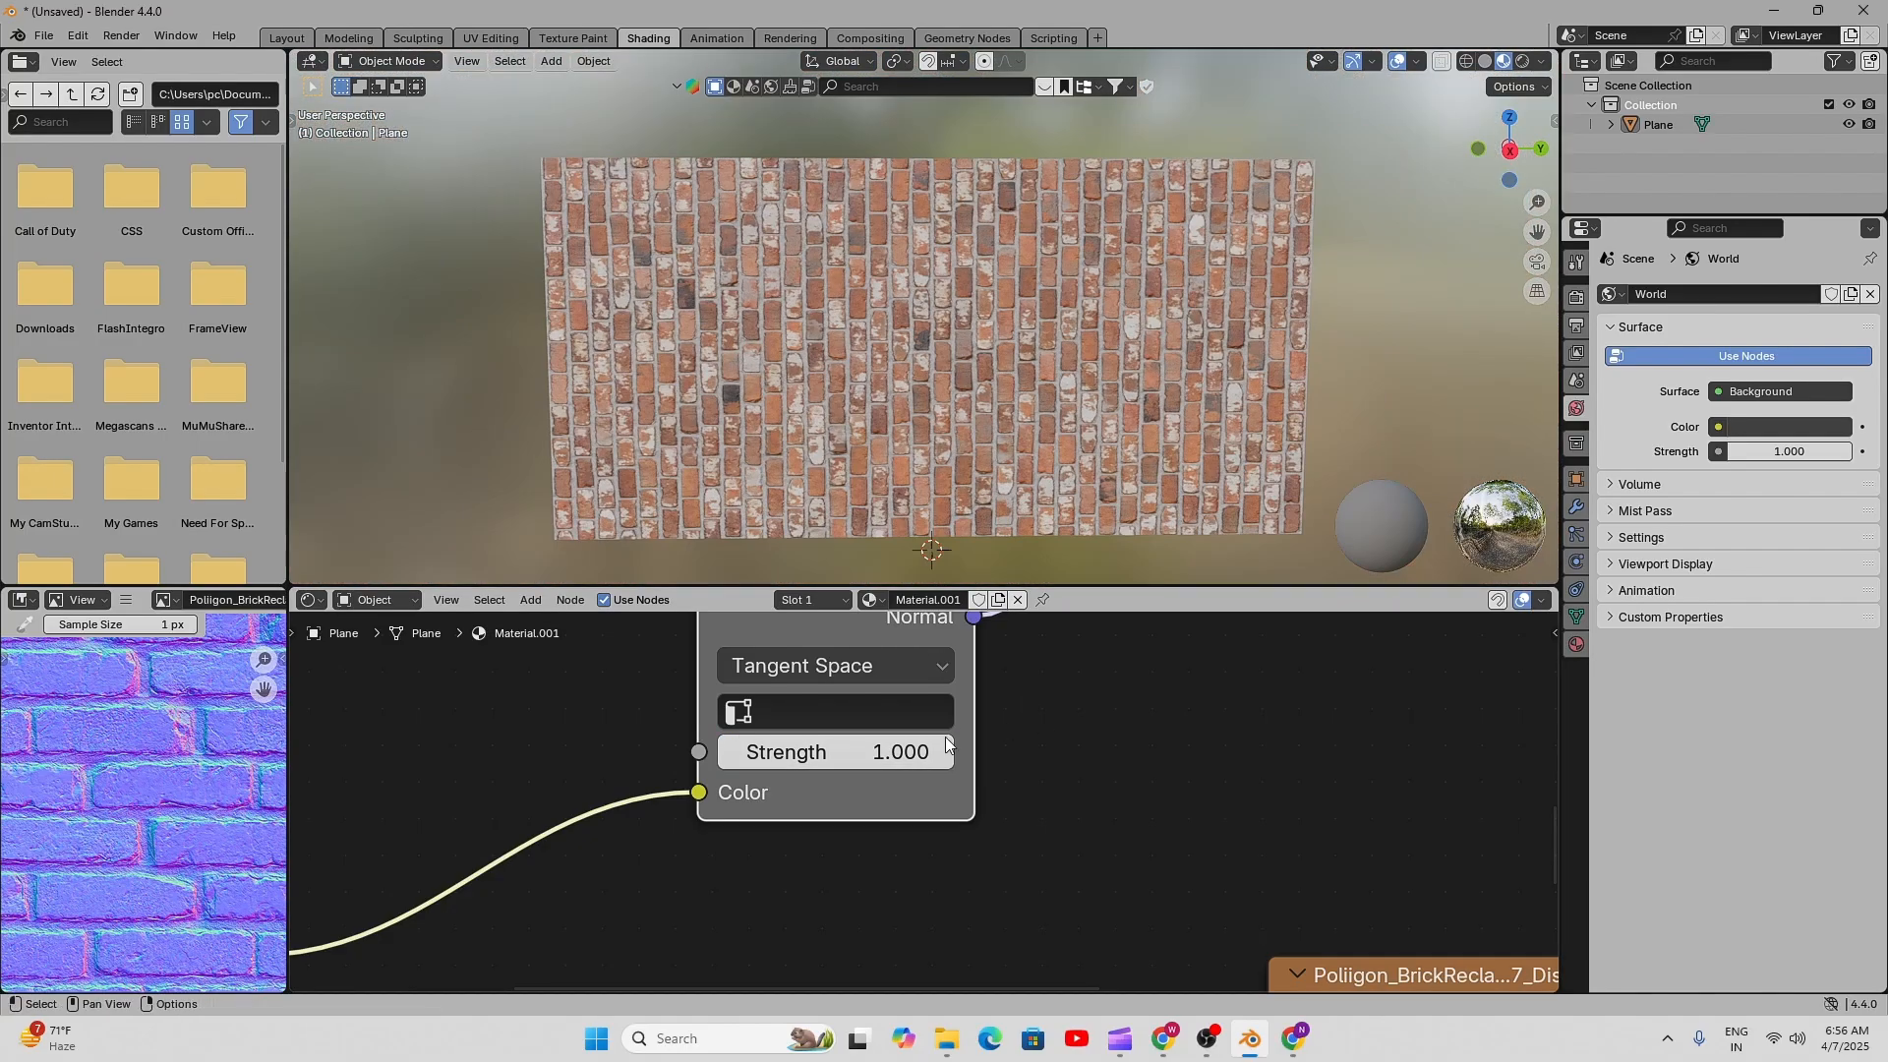
scroll(865, 782, down, 6)
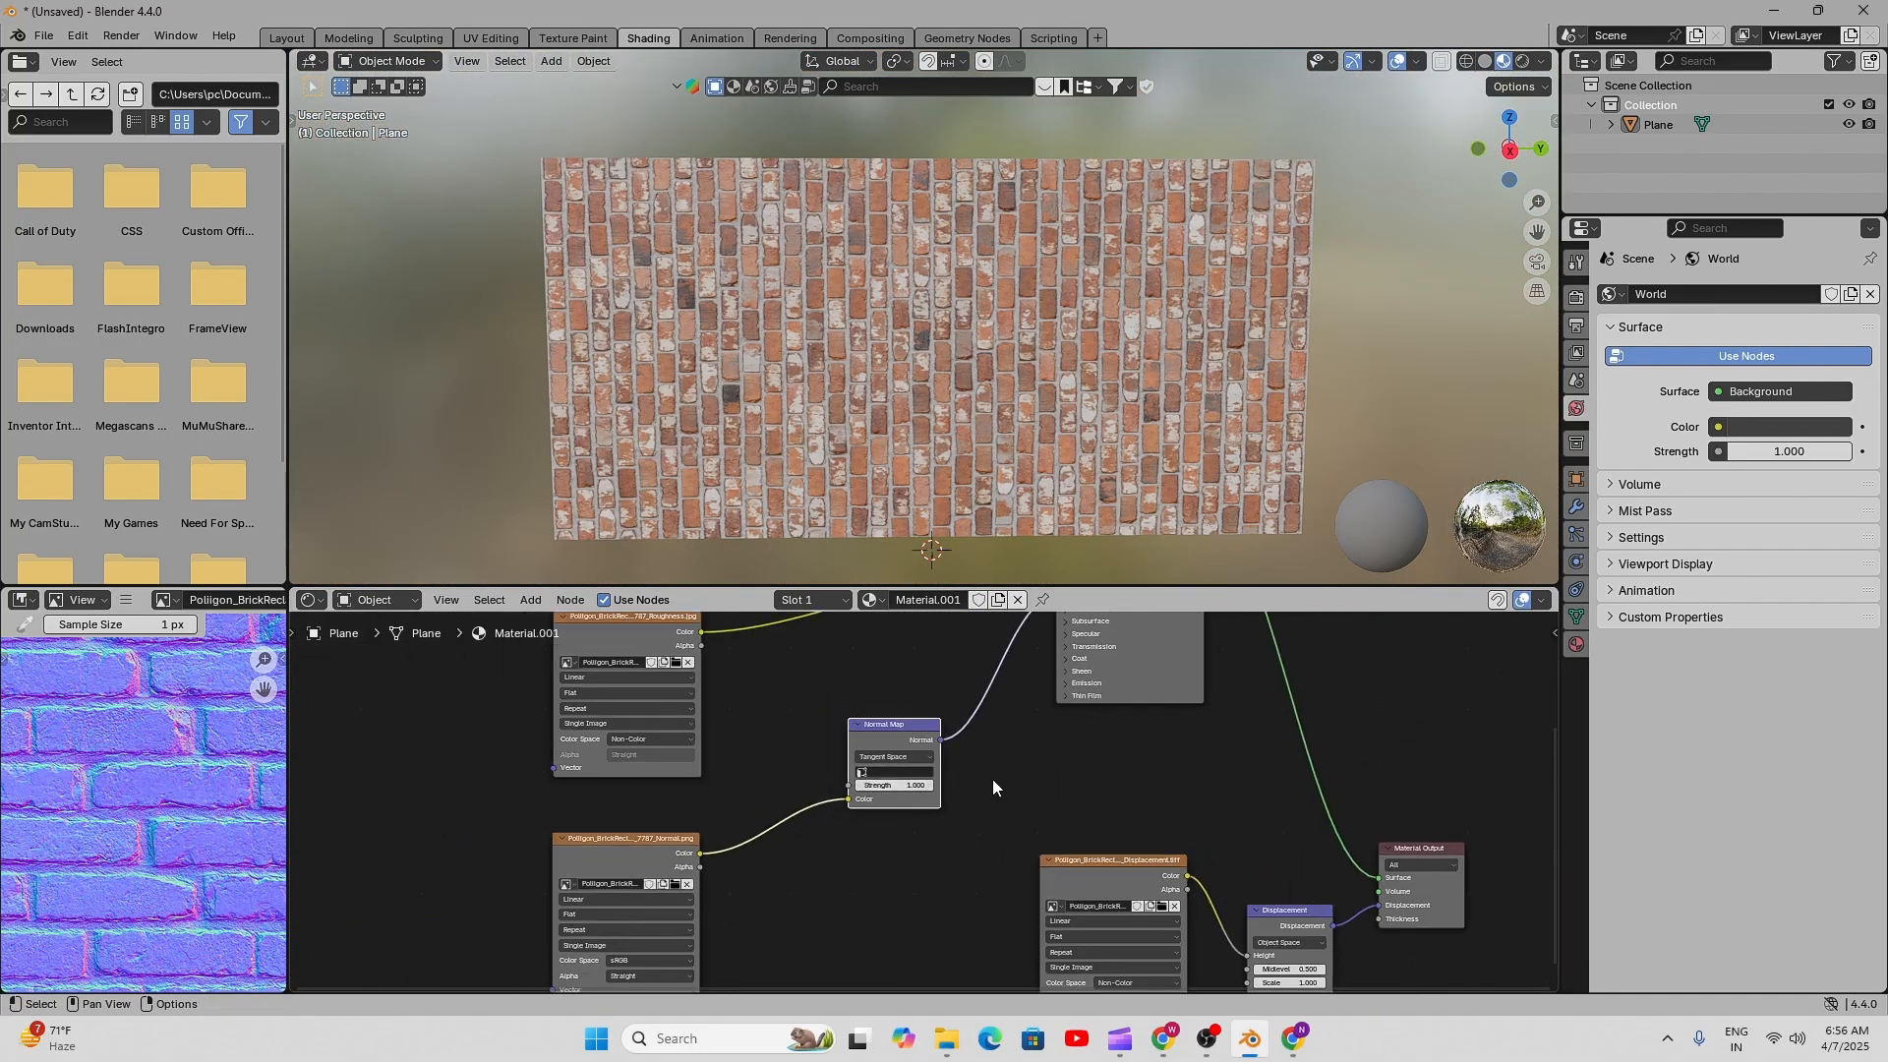
scroll(991, 785, down, 3)
shift+middle_drag(975, 833, 958, 784)
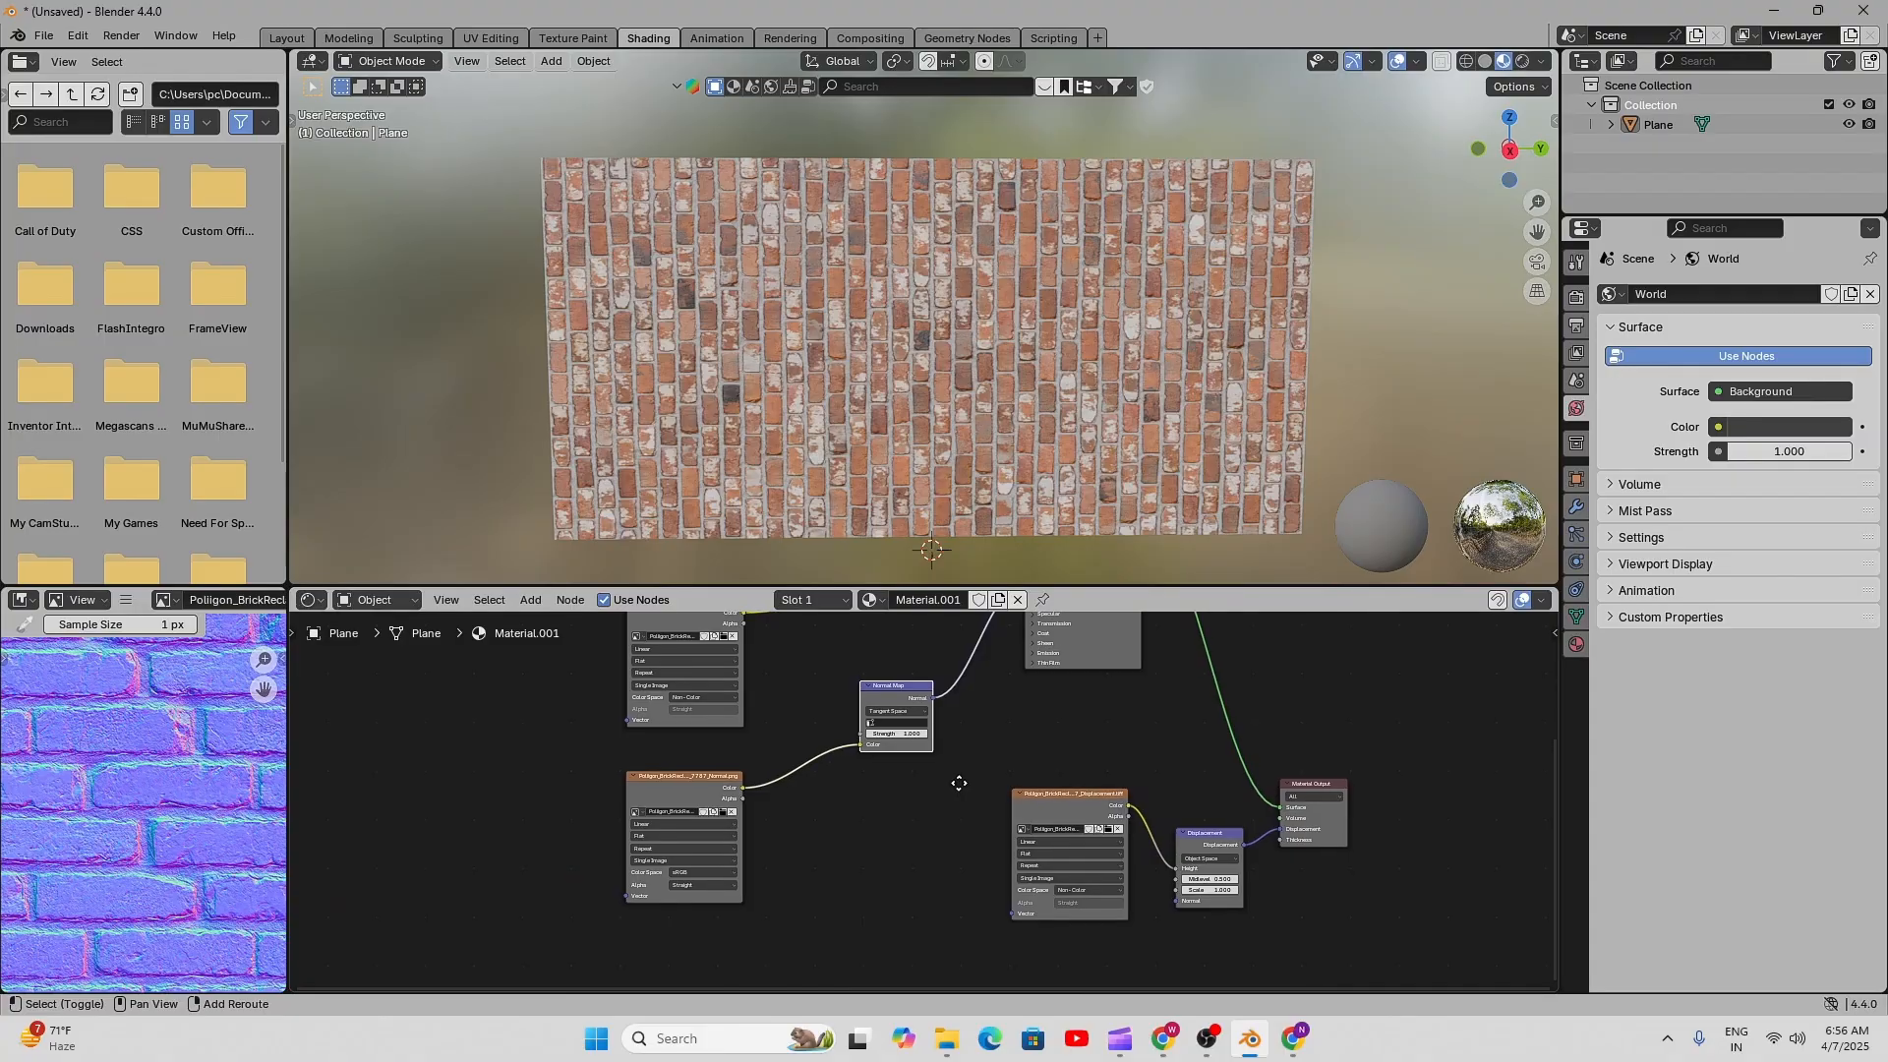
scroll(795, 834, up, 5)
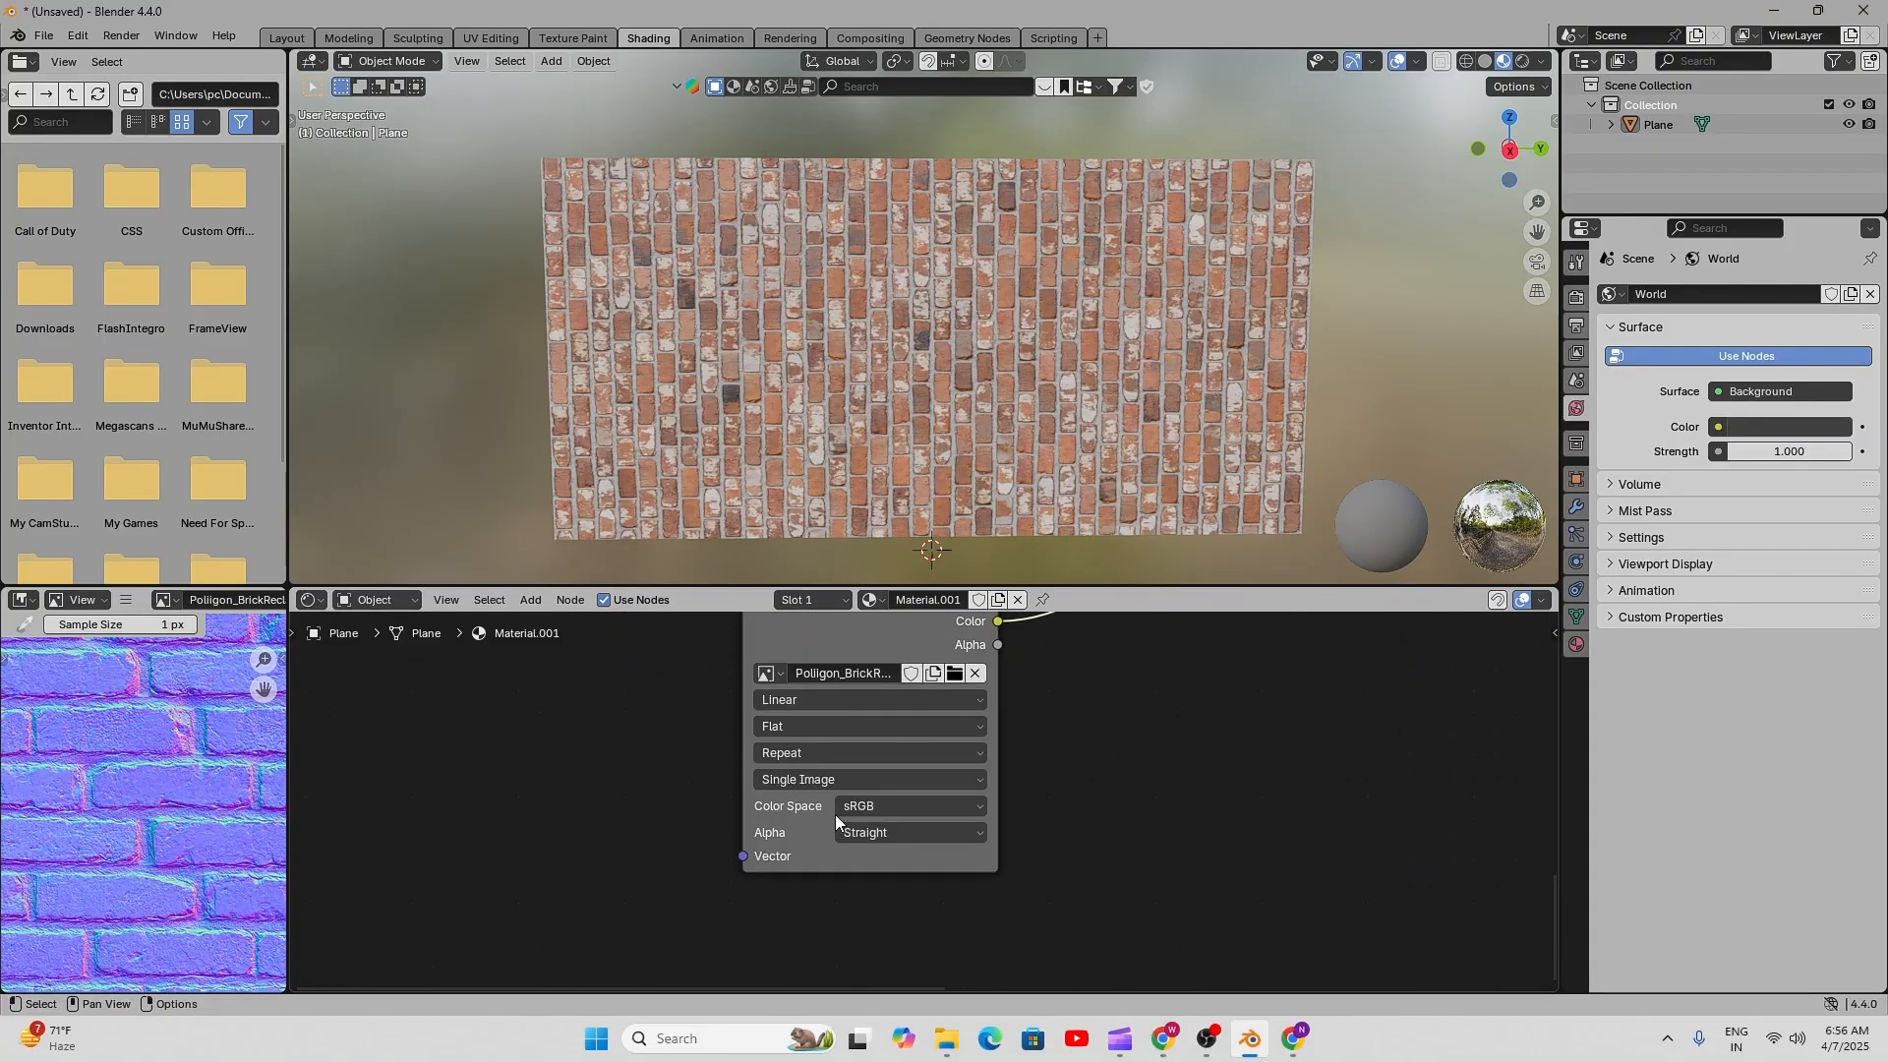
click(899, 805)
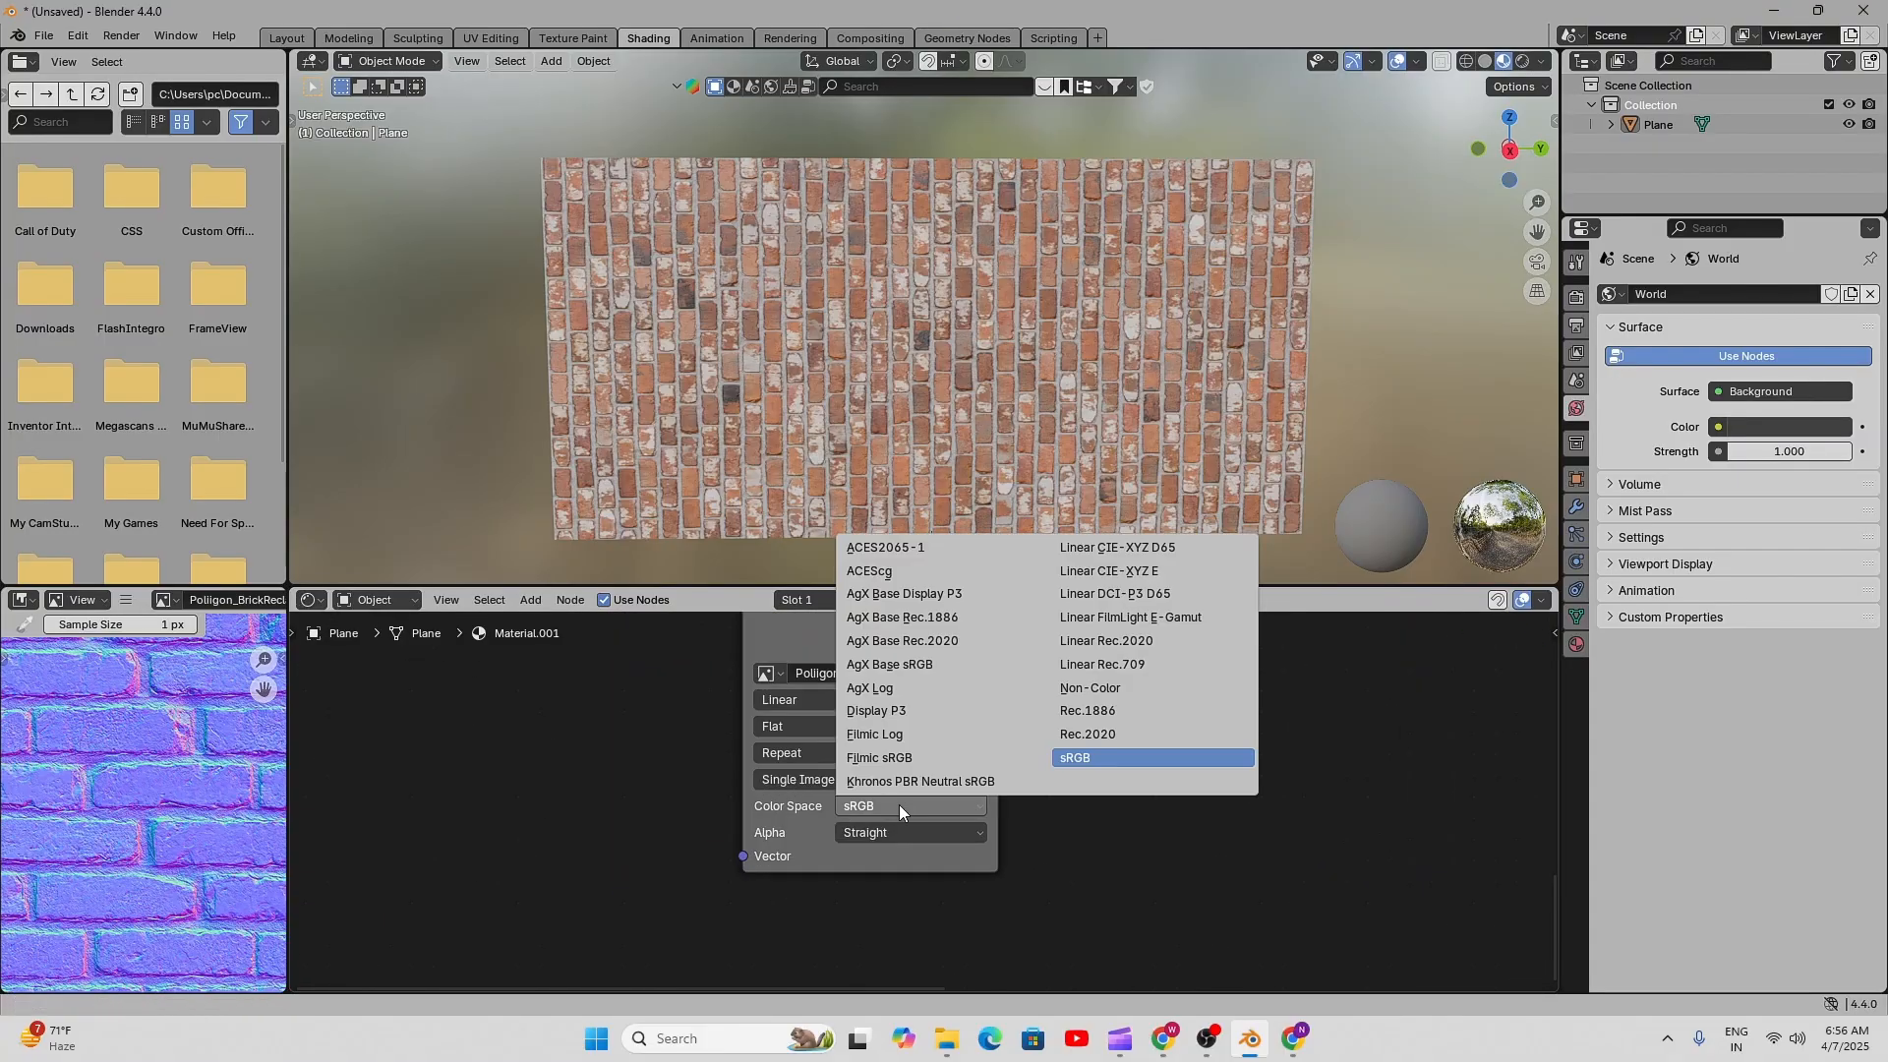
click(1101, 688)
scroll(866, 325, up, 3)
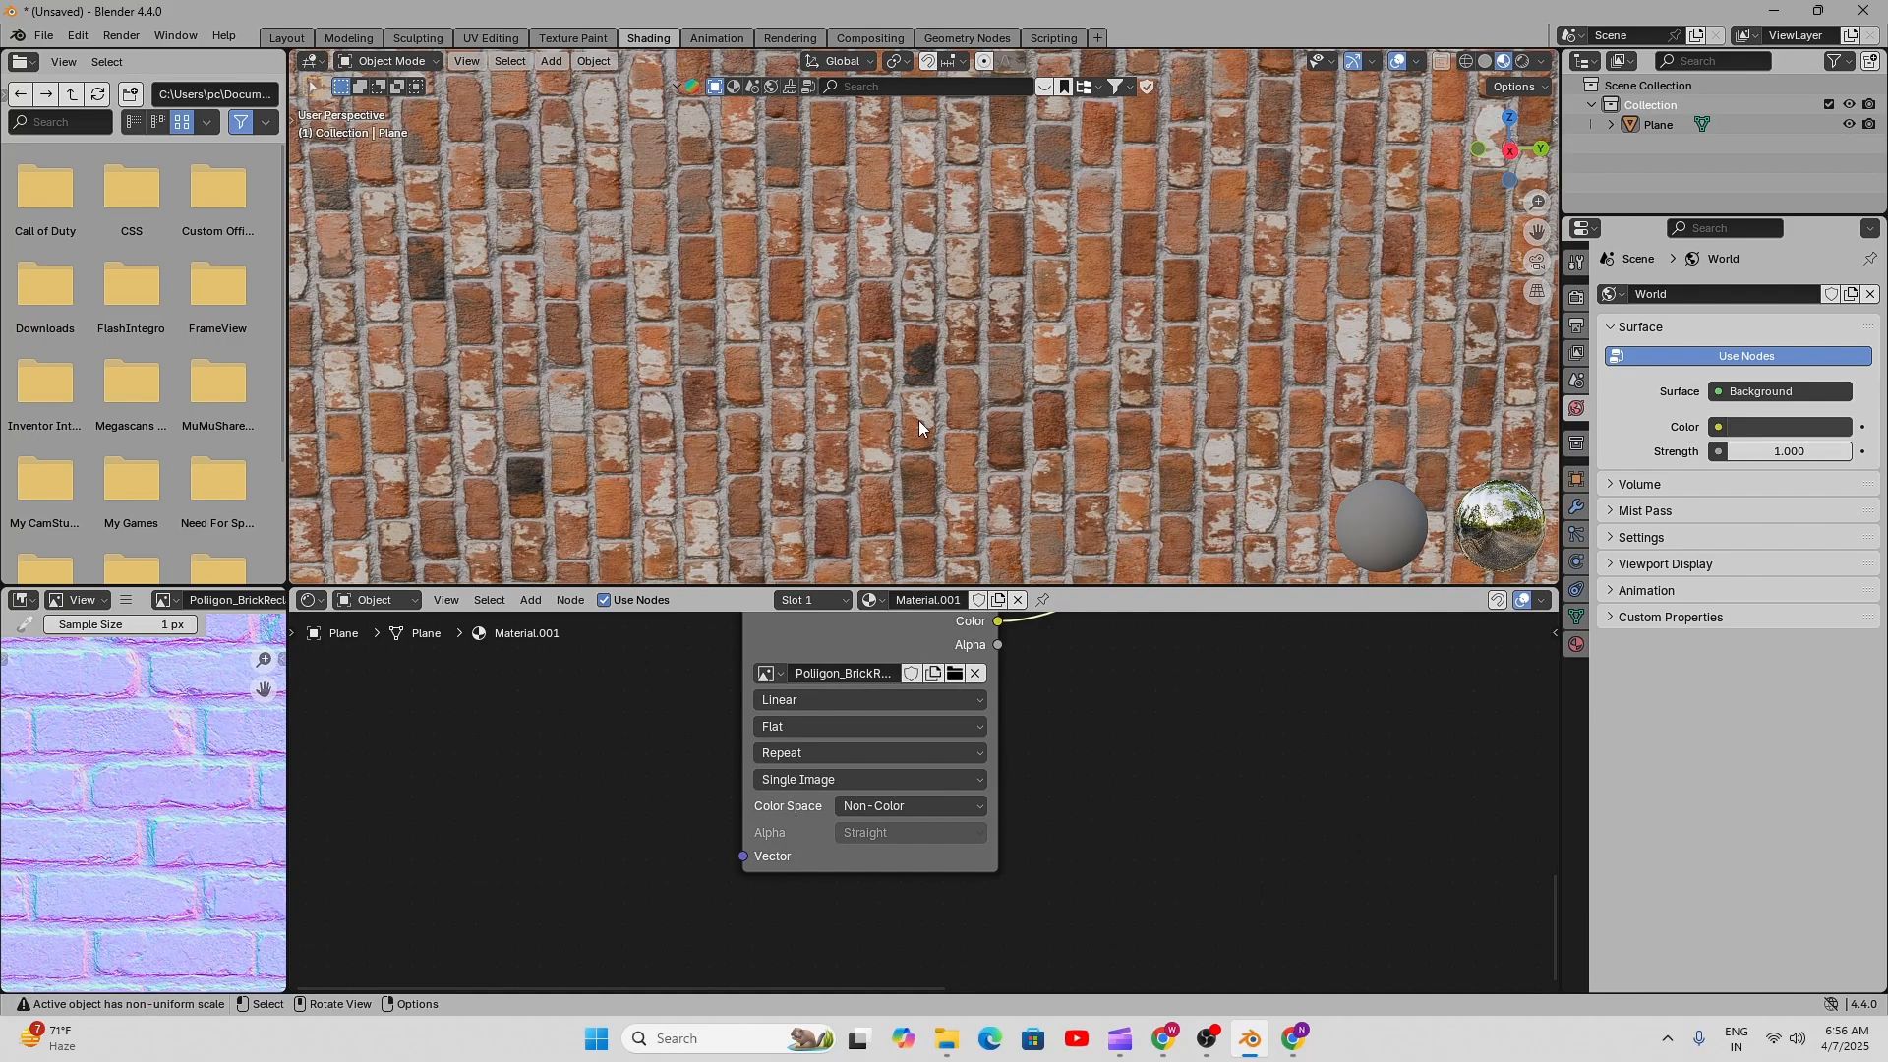
scroll(918, 420, up, 3)
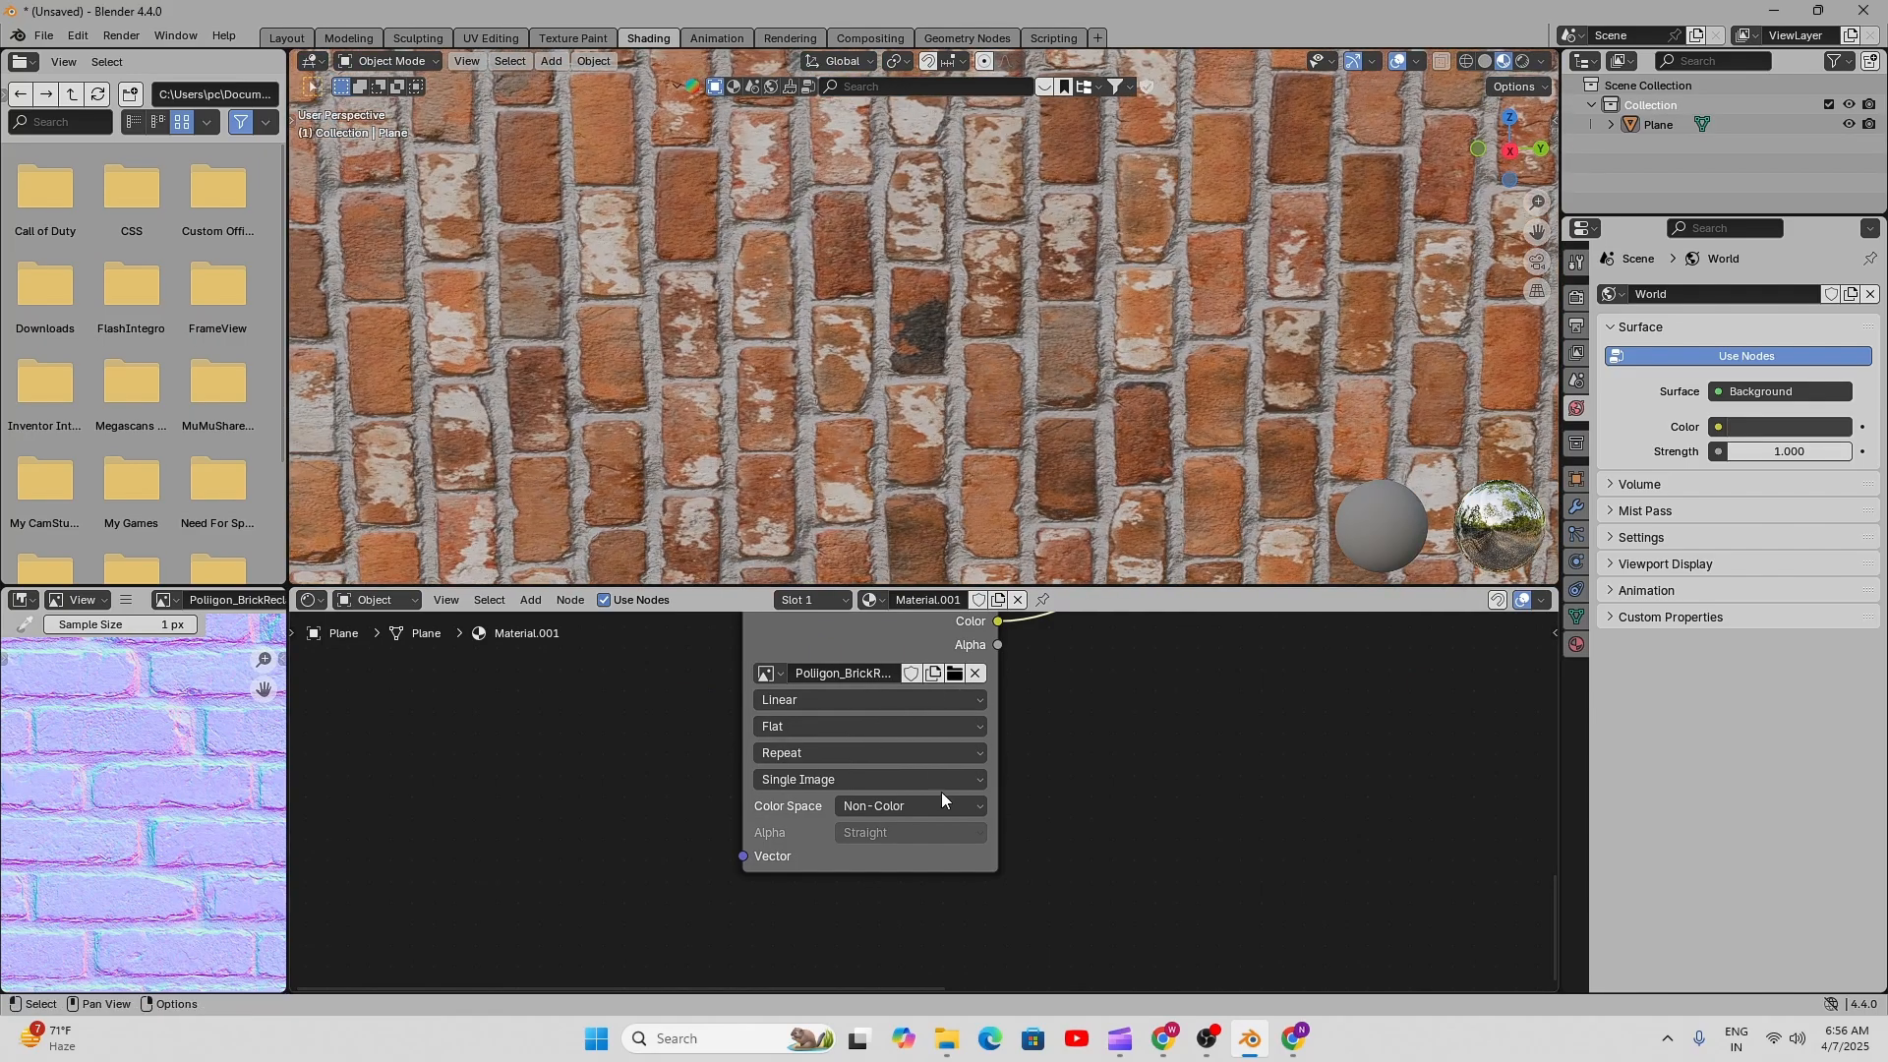
click(953, 804)
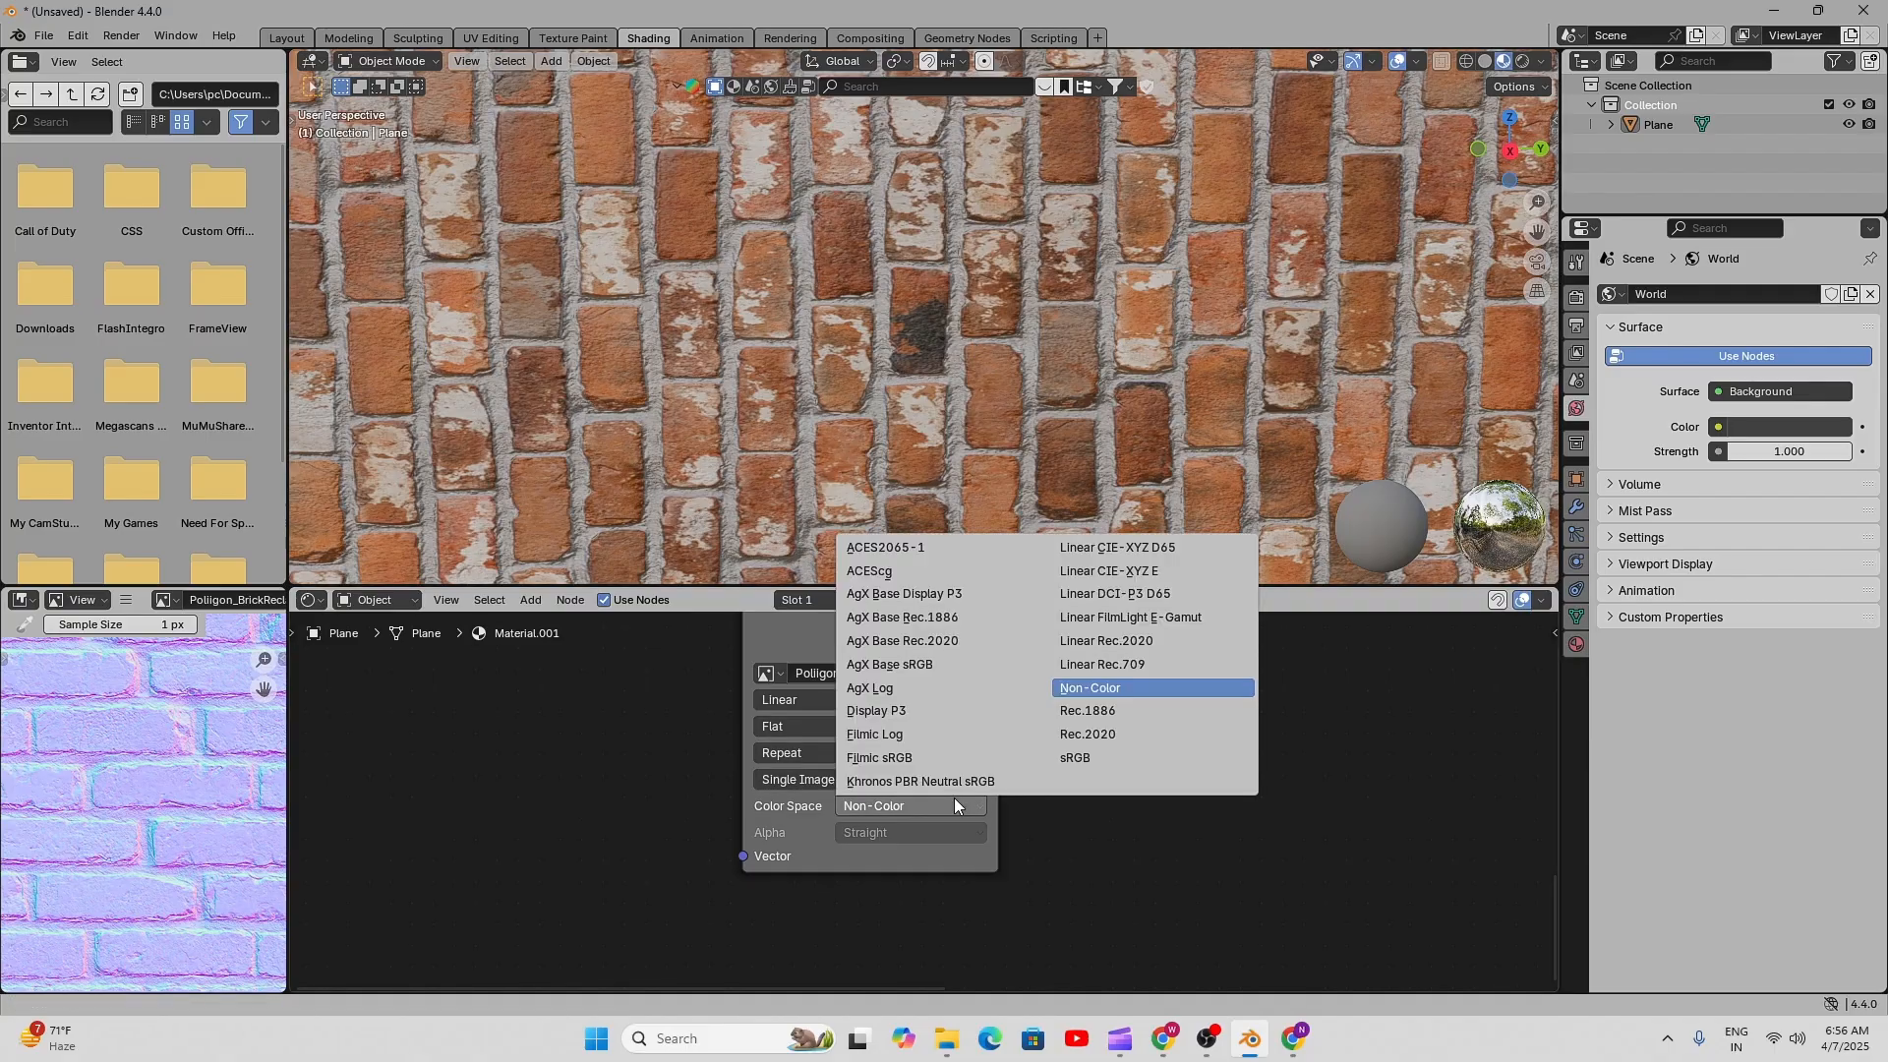
click(1081, 757)
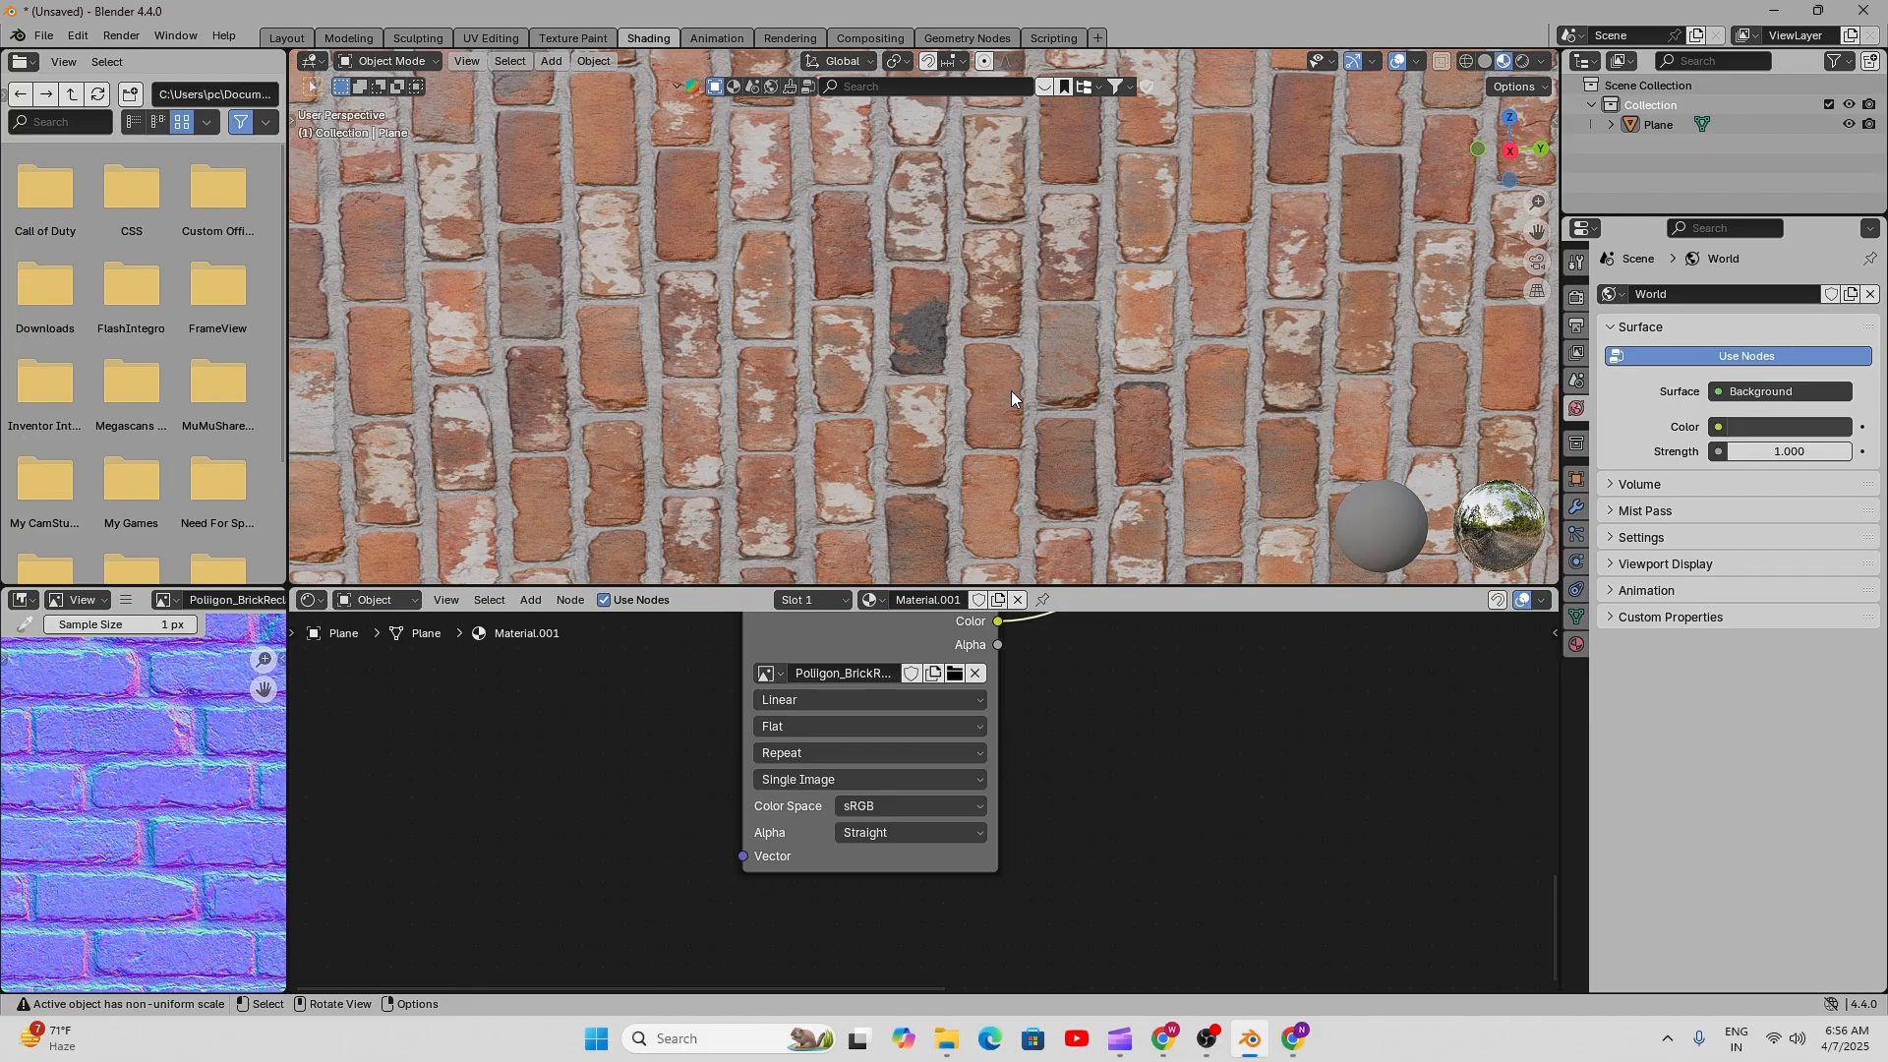
- Set the normal image texture's color space to Non-Color and check the brick surface on the plane
middle_drag(1011, 715, 978, 765)
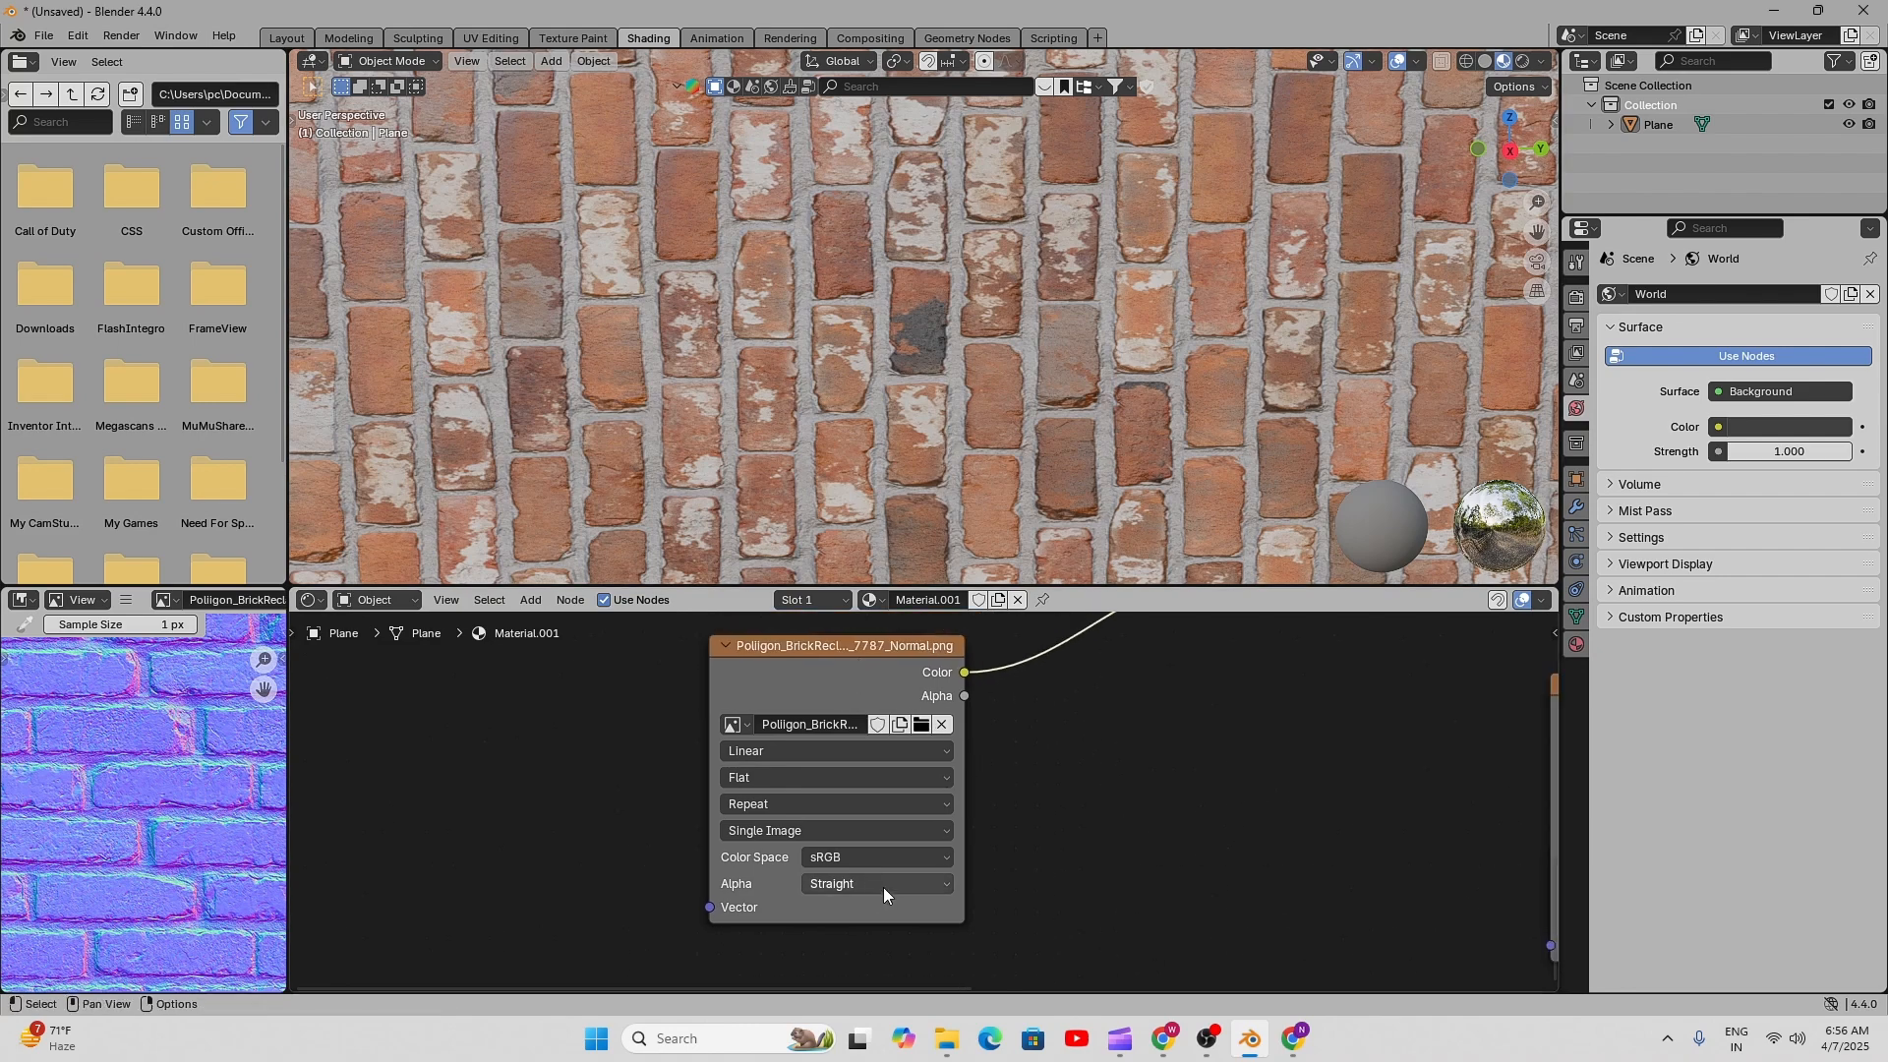
click(879, 857)
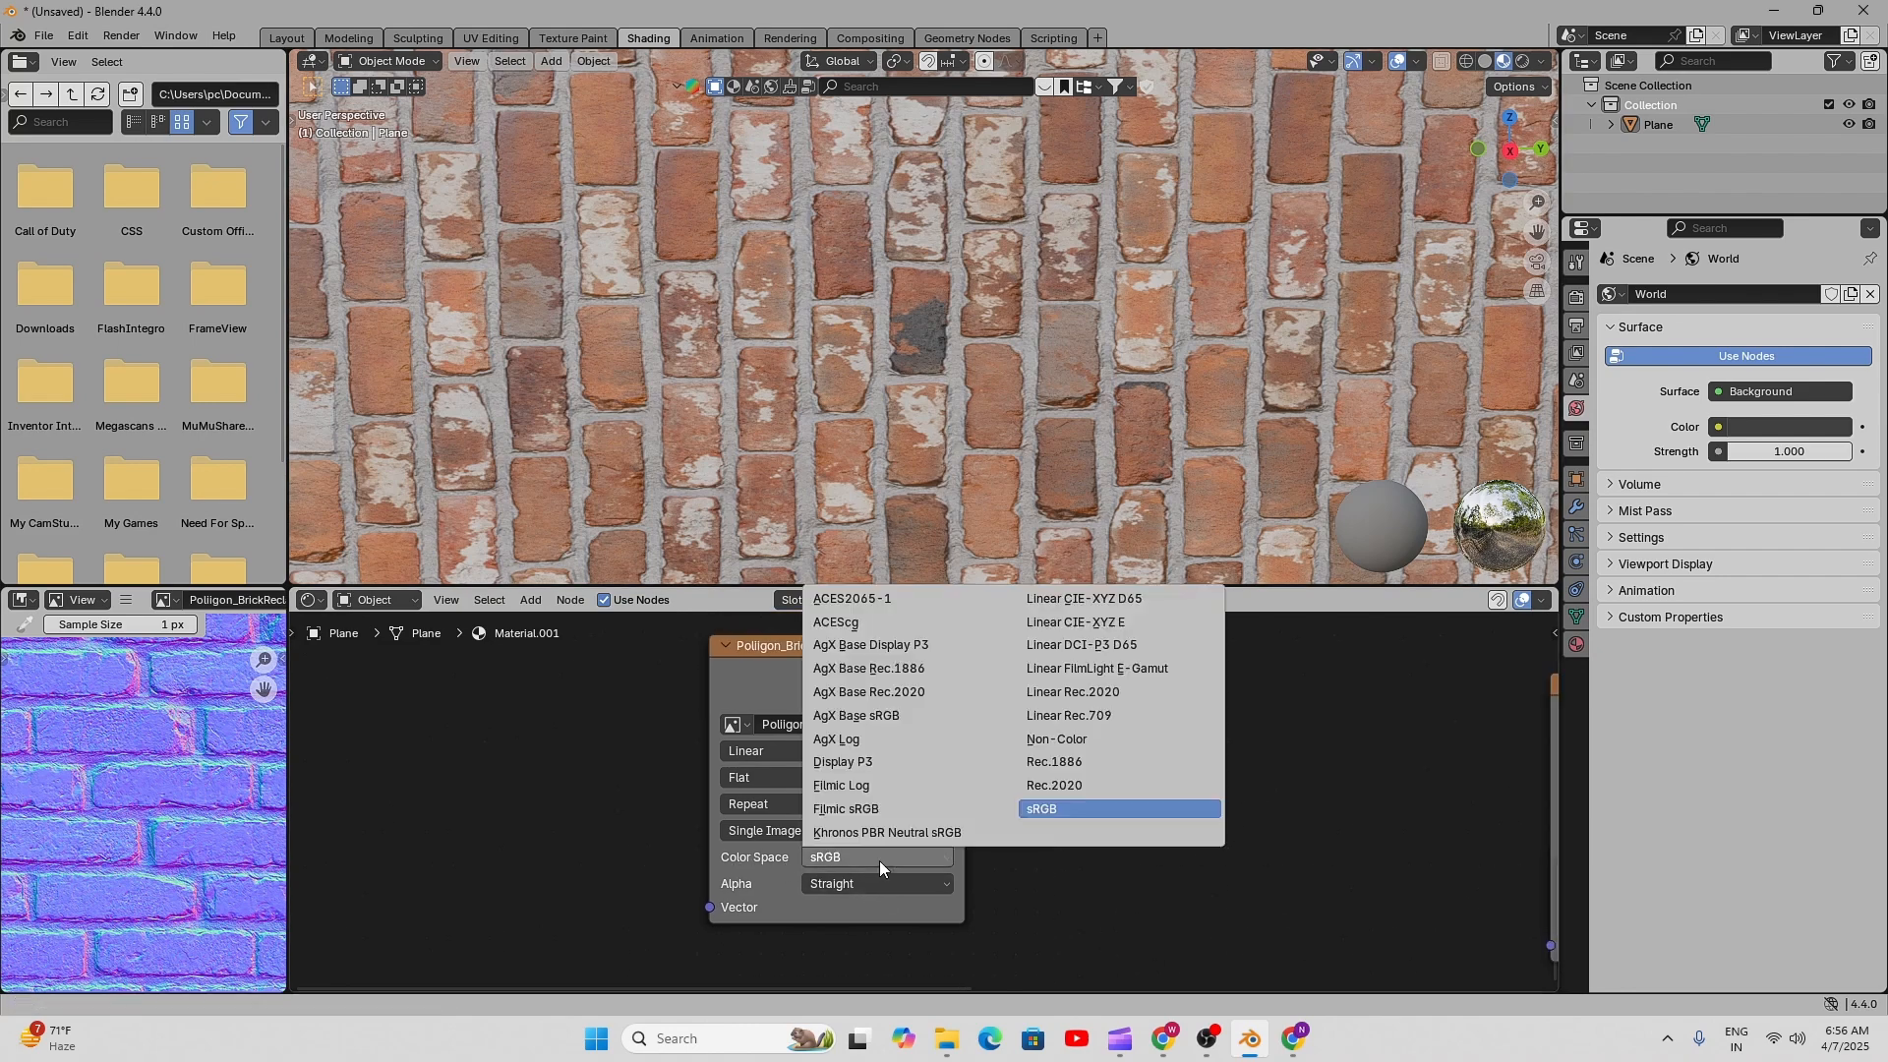
click(1069, 741)
scroll(639, 791, down, 3)
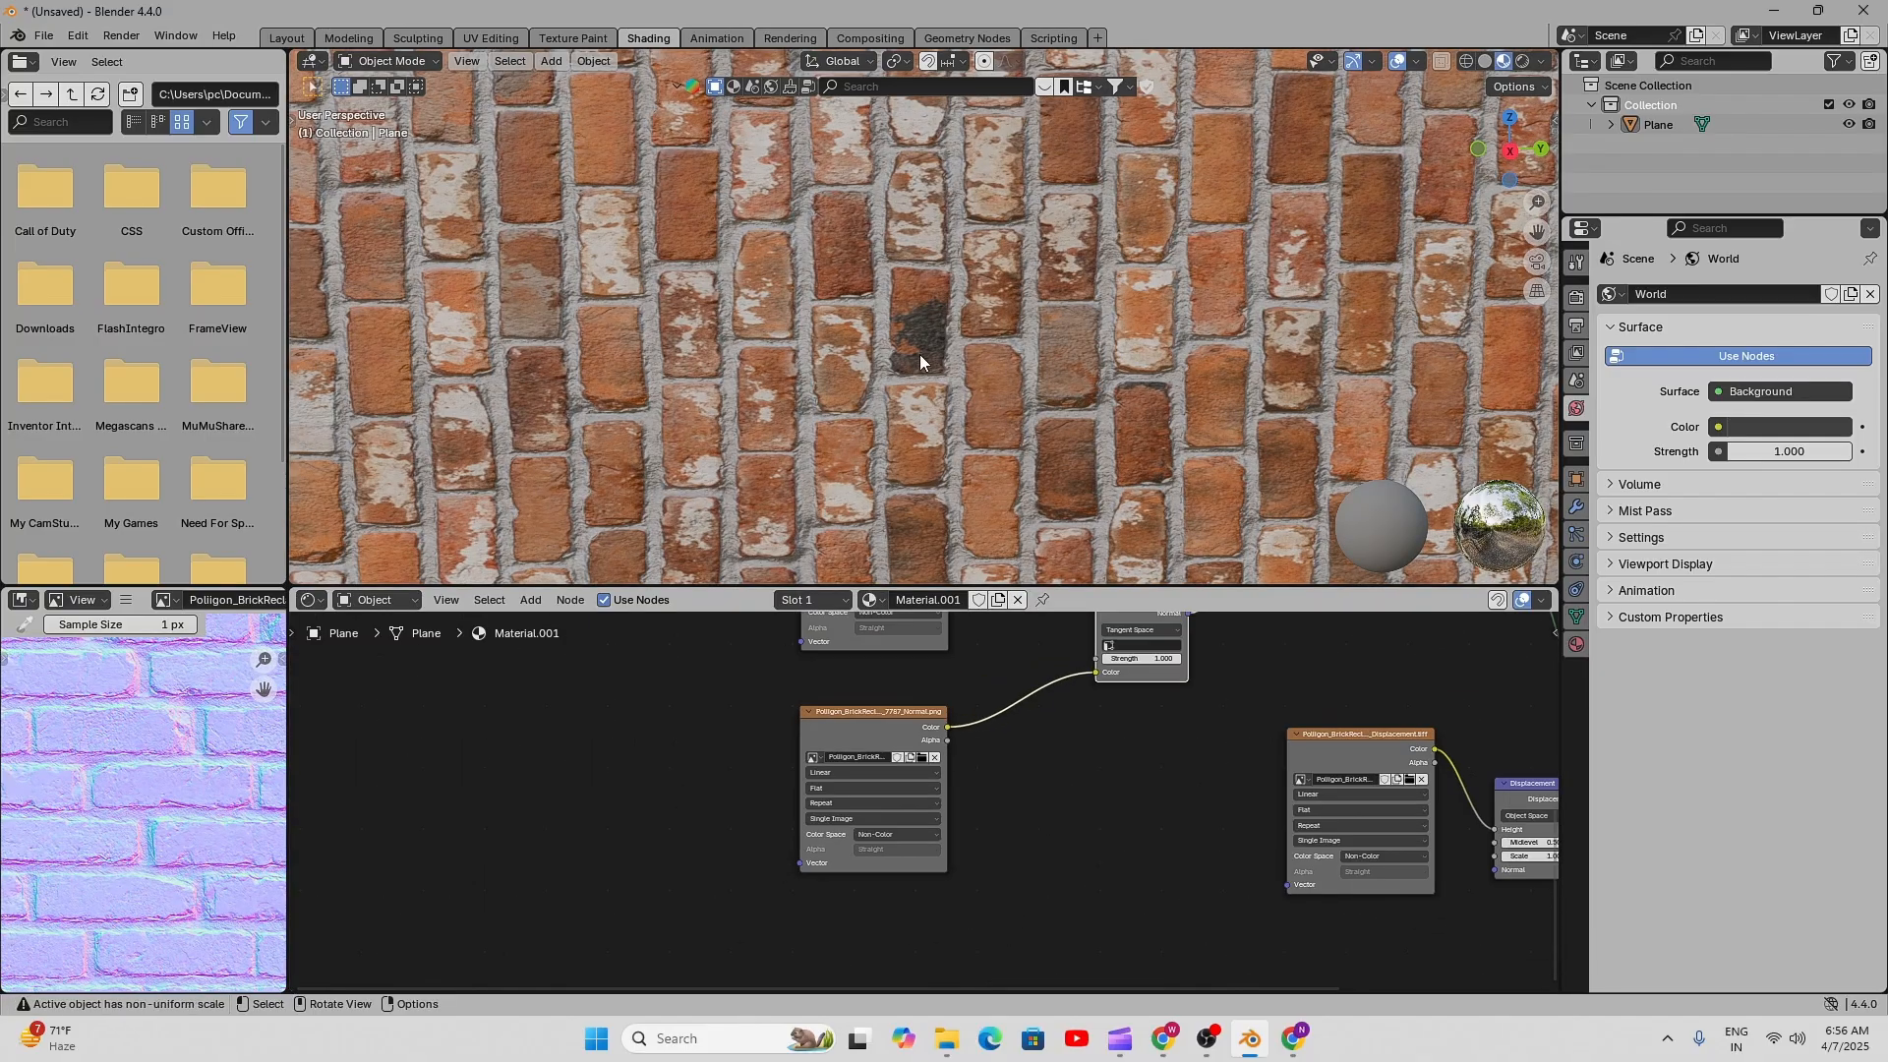
scroll(918, 354, down, 5)
scroll(917, 333, up, 3)
scroll(964, 386, up, 1)
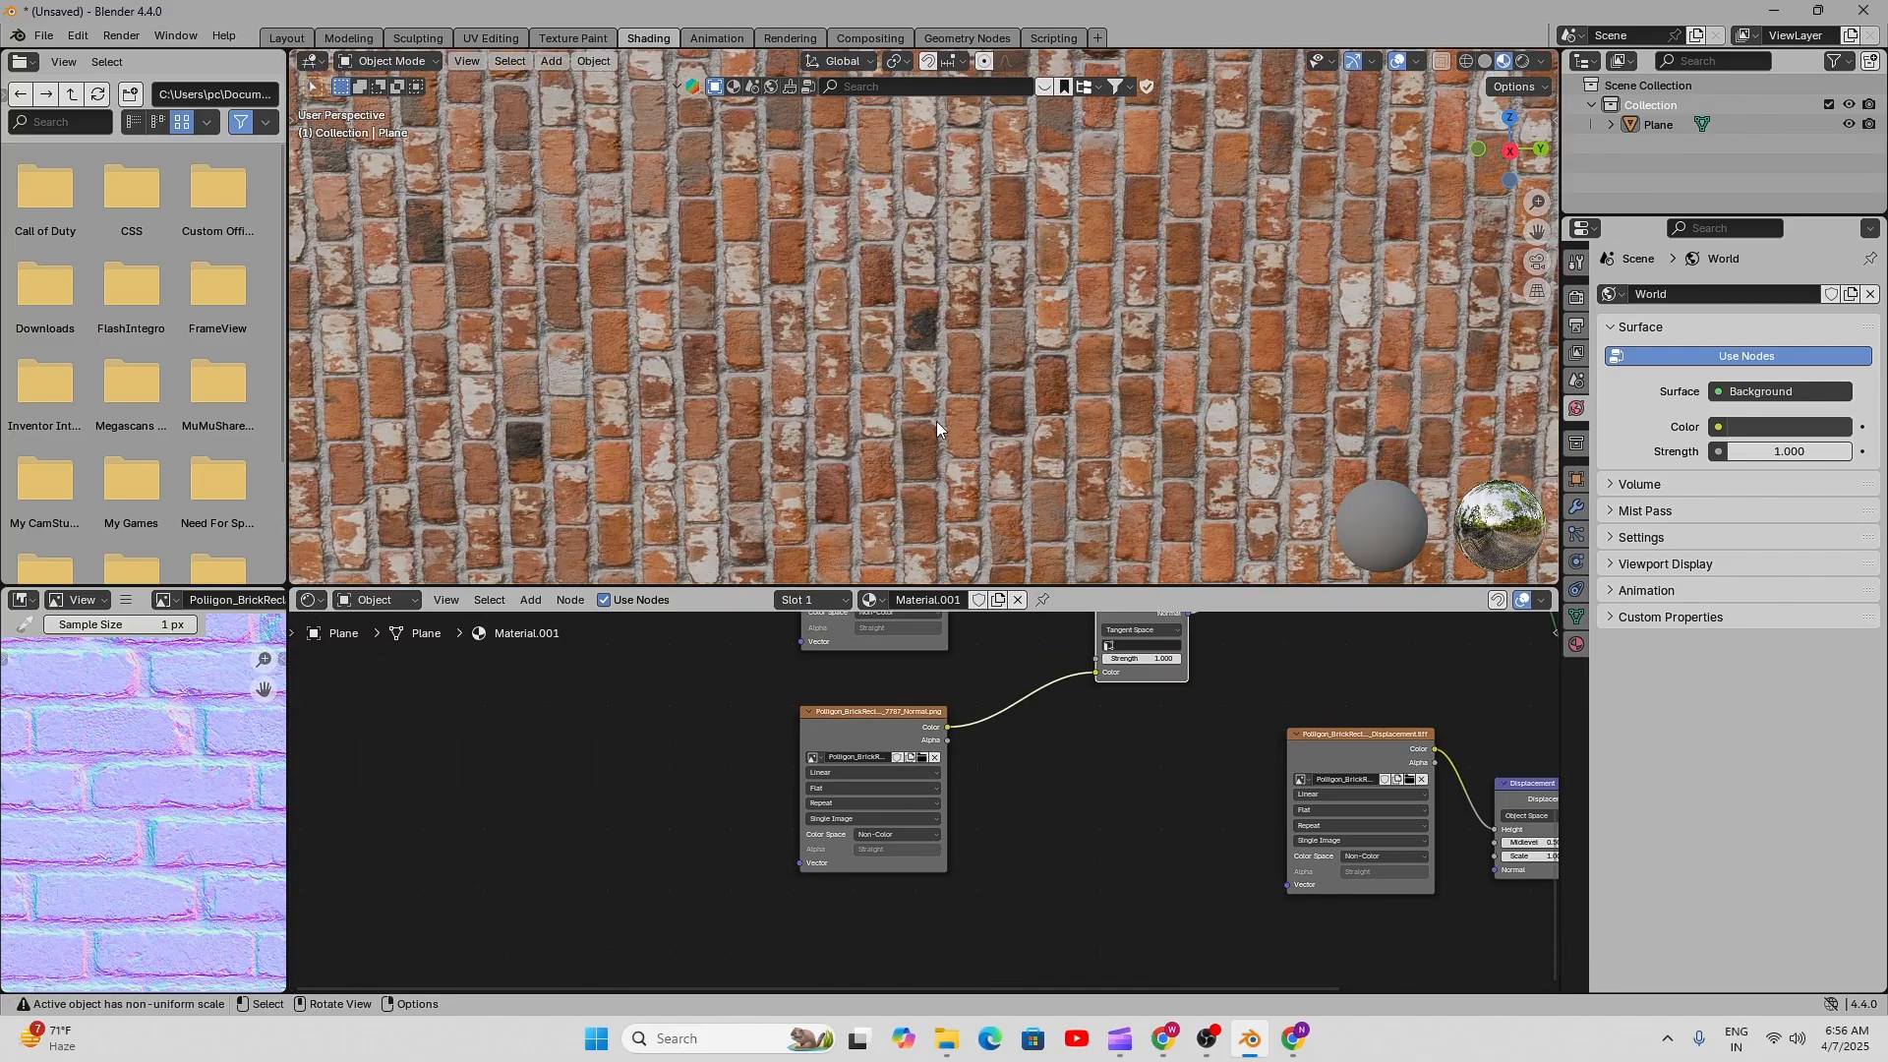
- Switch to File Explorer to review the brick texture maps in the 2K folder, and return to Blender
scroll(1091, 757, down, 2)
middle_drag(1152, 759, 916, 829)
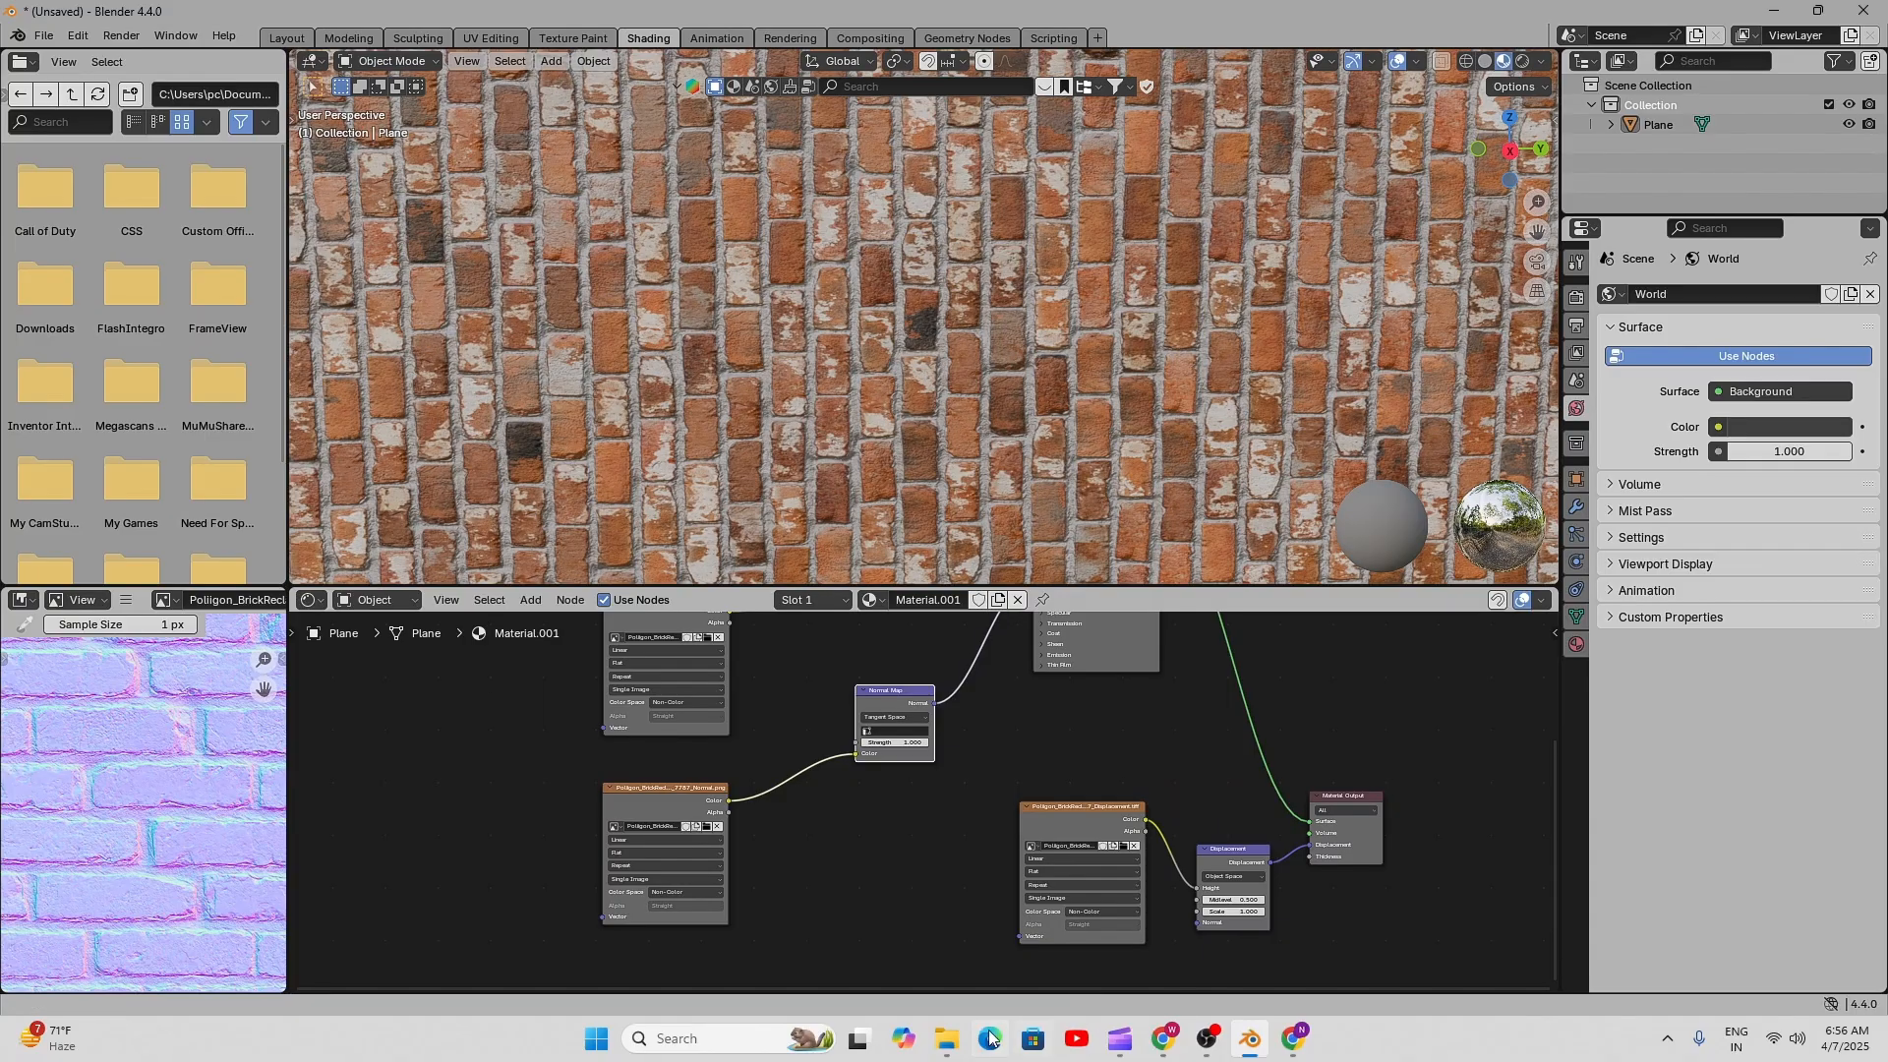
click(946, 1038)
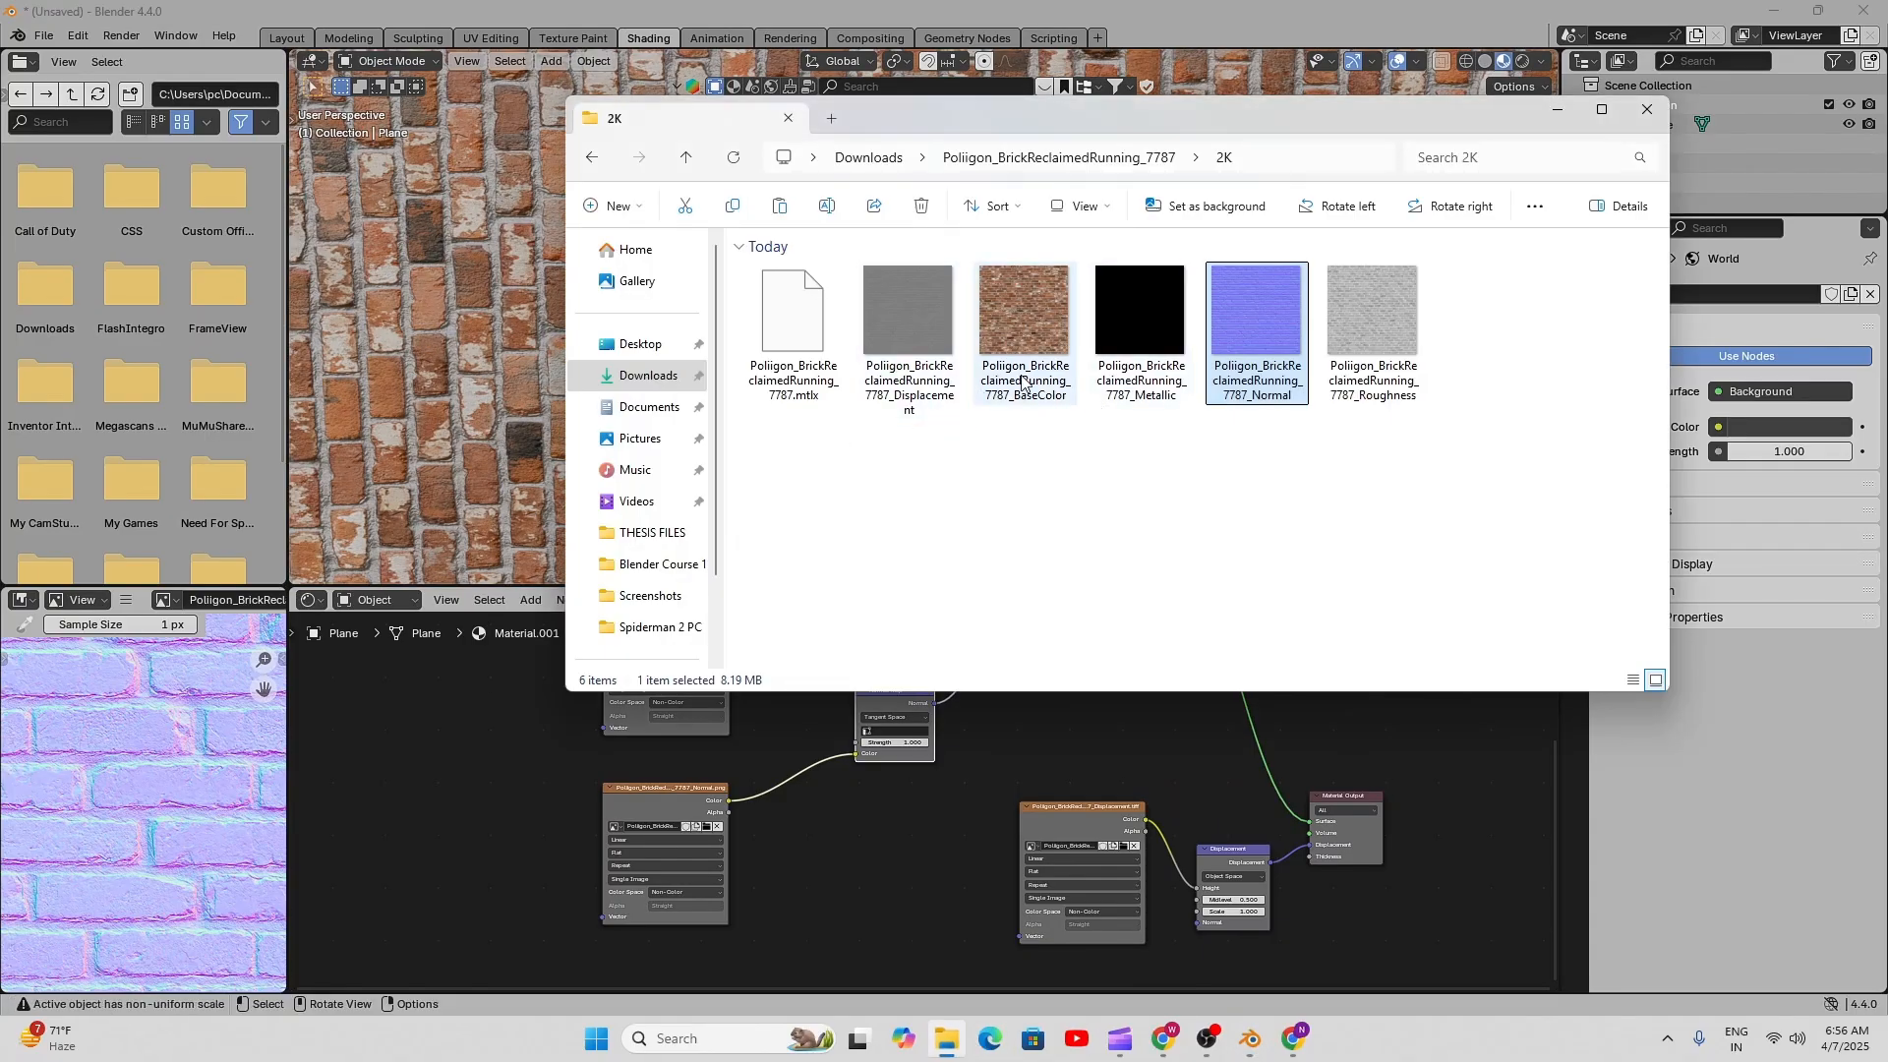
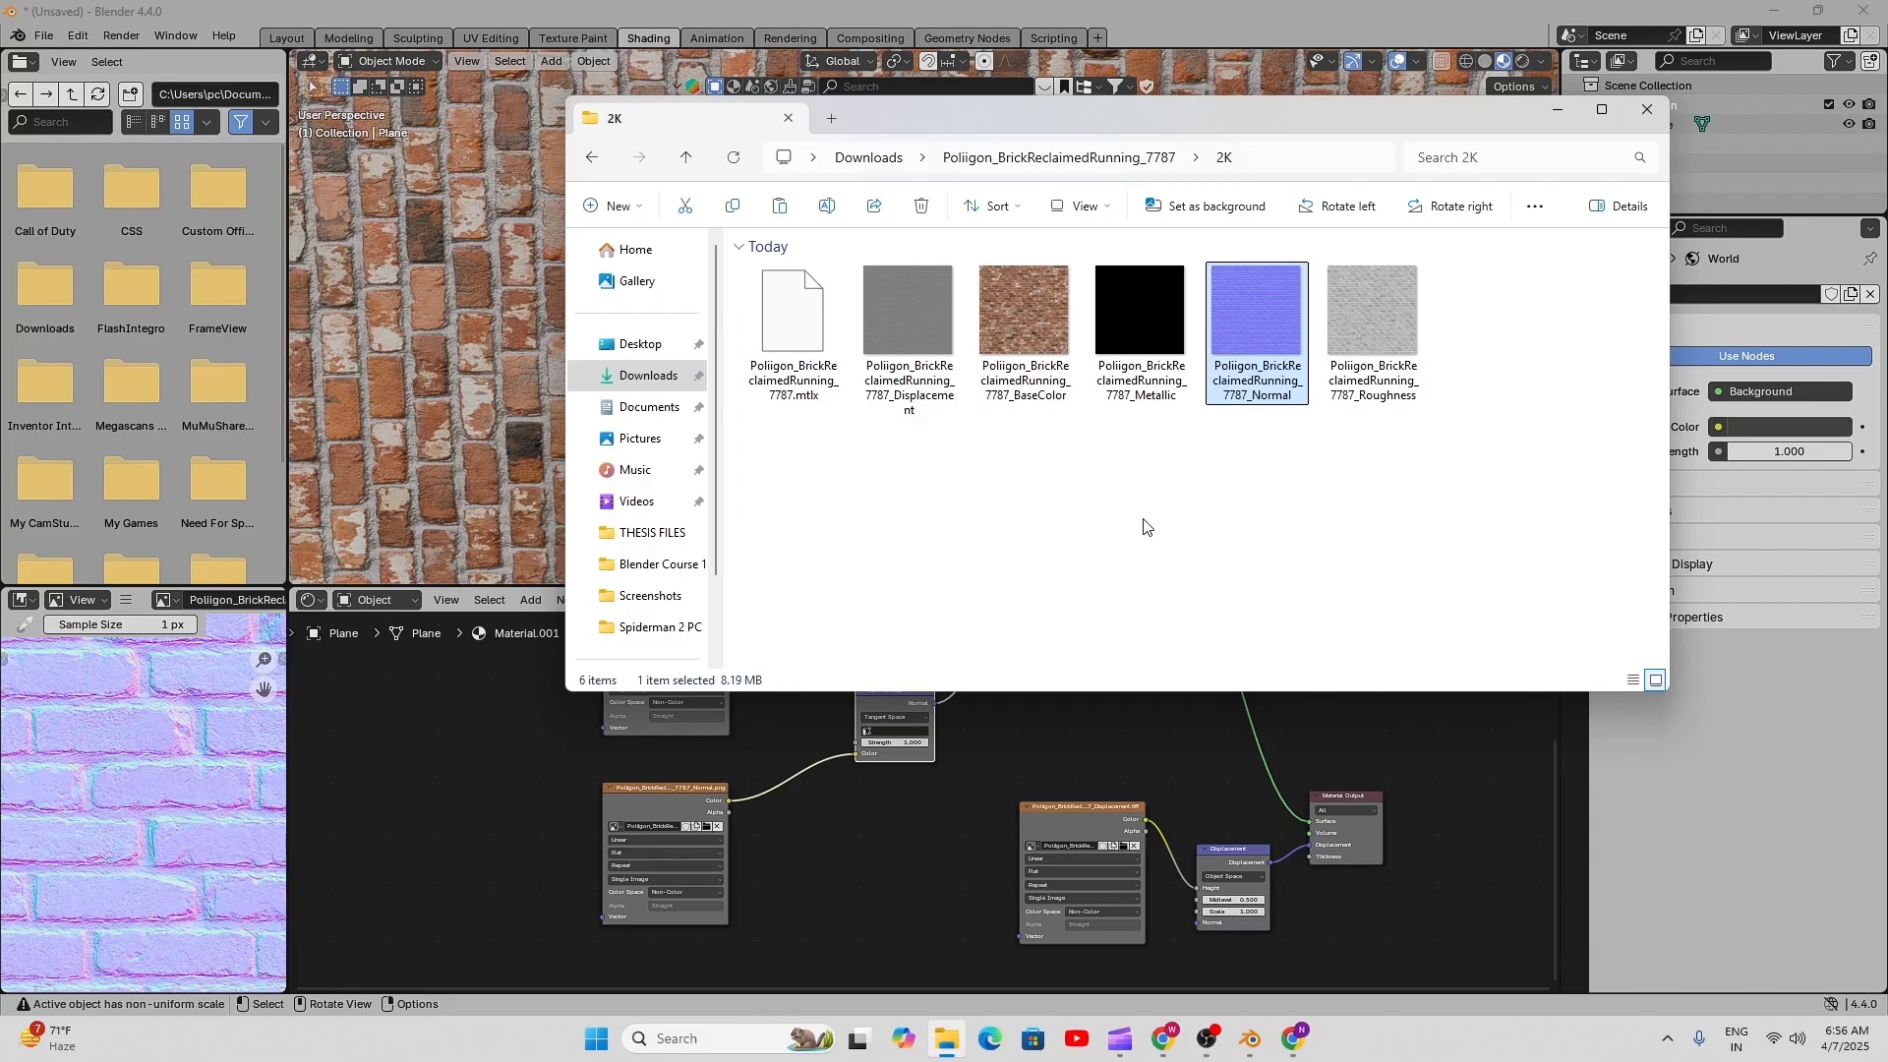
click(1557, 109)
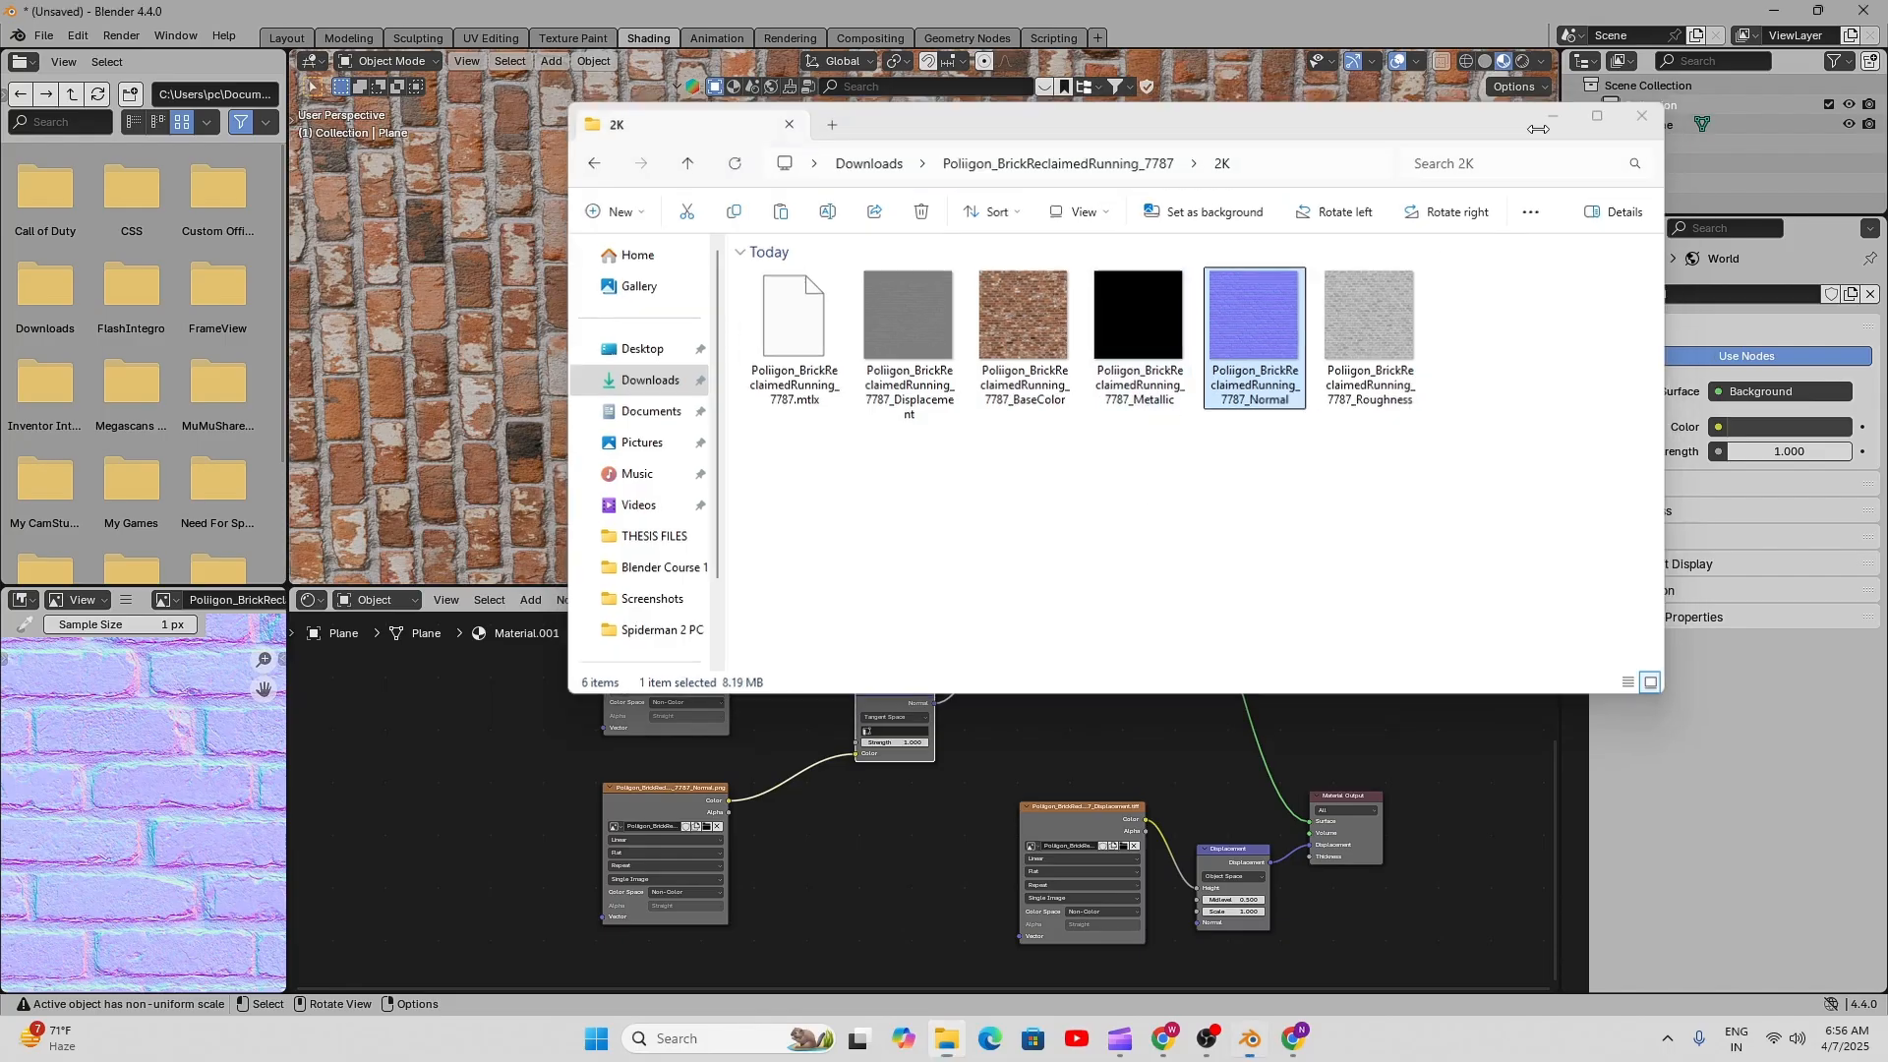
- Inspect the Metallic input of the Principled BSDF node up close
scroll(987, 733, up, 1)
middle_drag(989, 728, 915, 881)
scroll(944, 796, up, 3)
middle_drag(1005, 734, 954, 826)
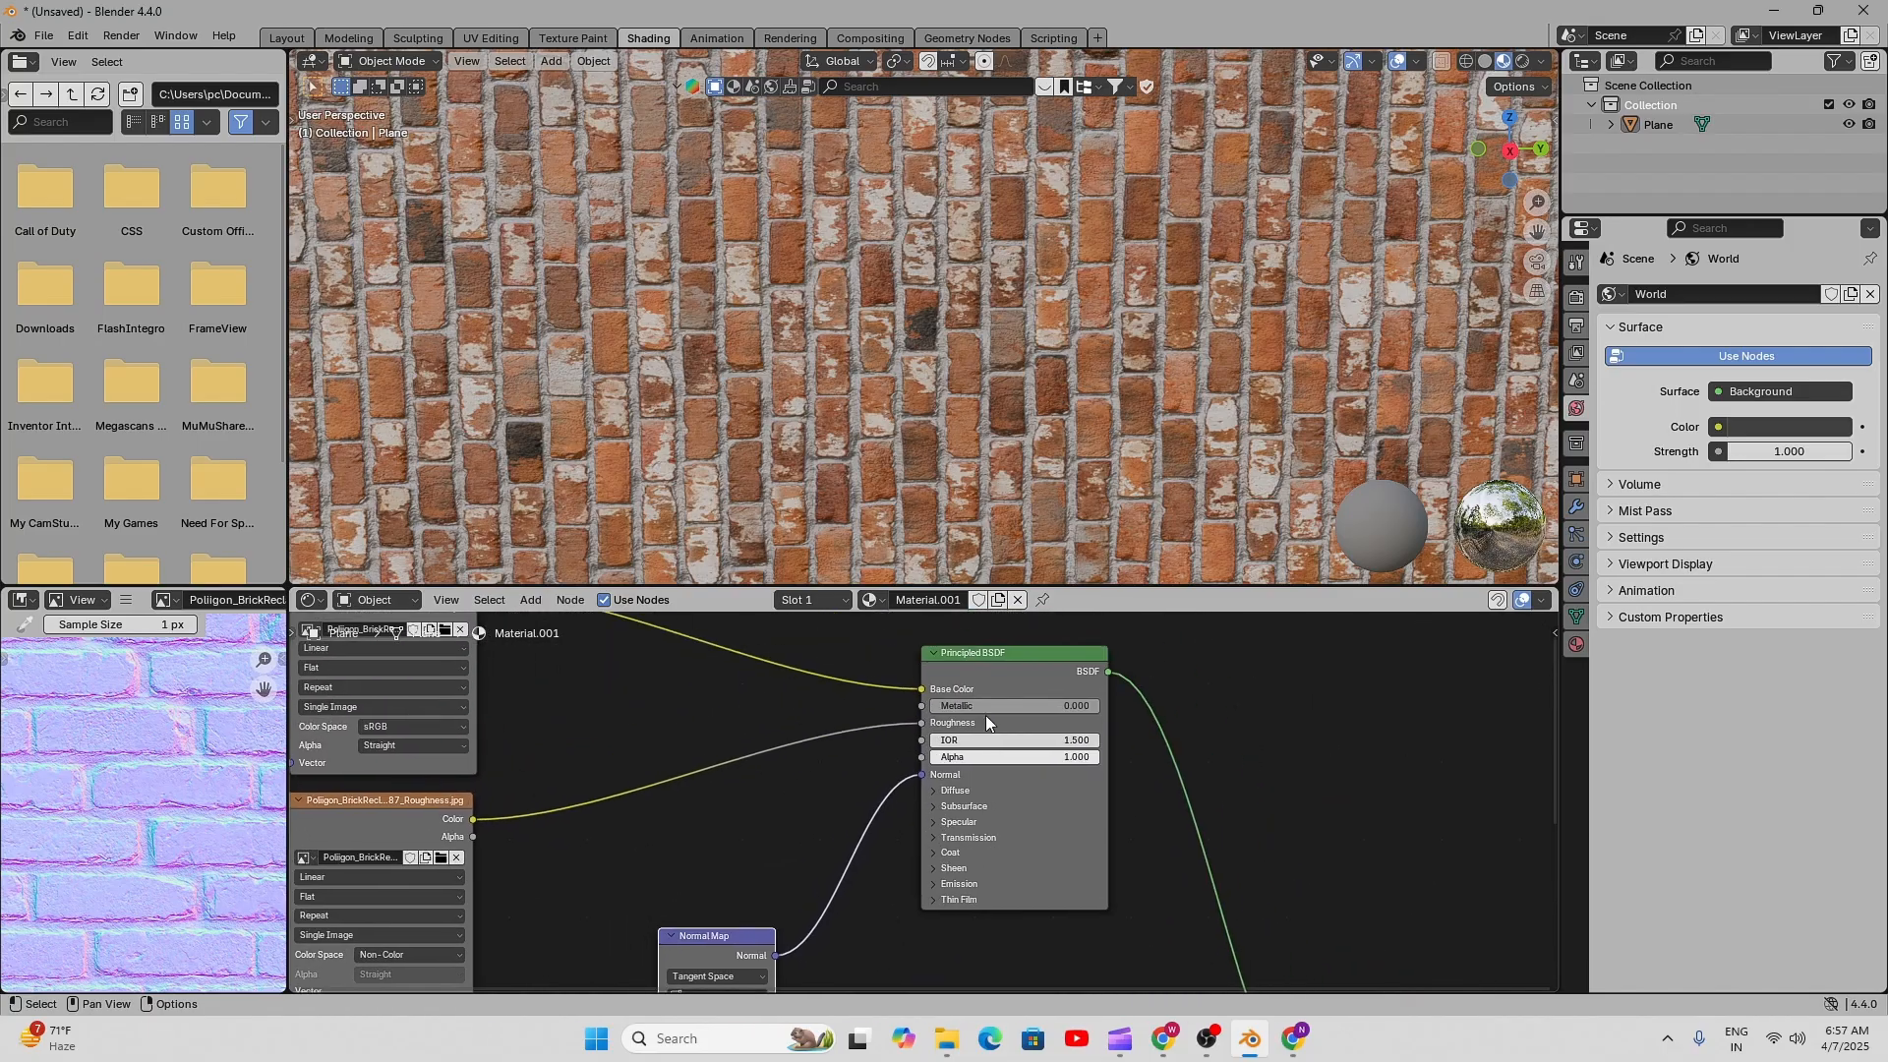
scroll(983, 716, up, 2)
scroll(964, 696, up, 3)
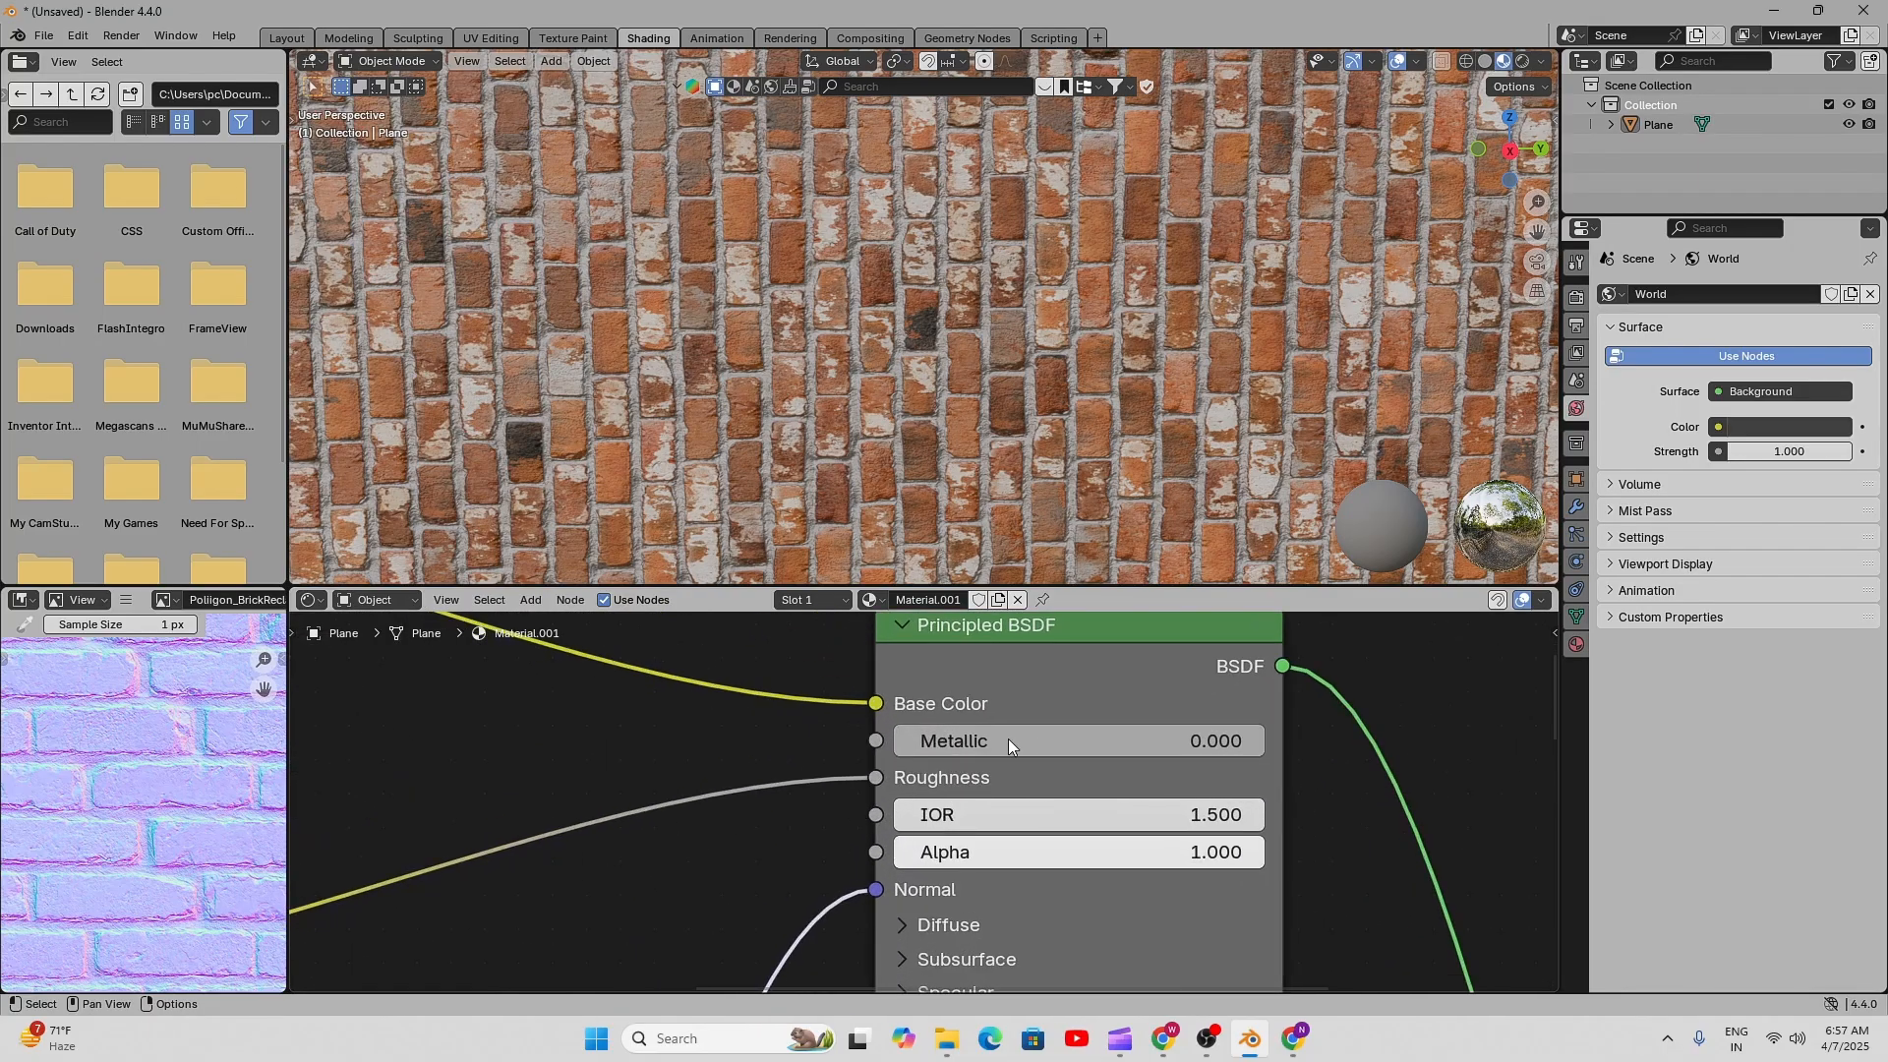
- Look over the whole node tree, check the brick texture maps in File Explorer's 2K folder, and return to Blender
scroll(982, 738, down, 6)
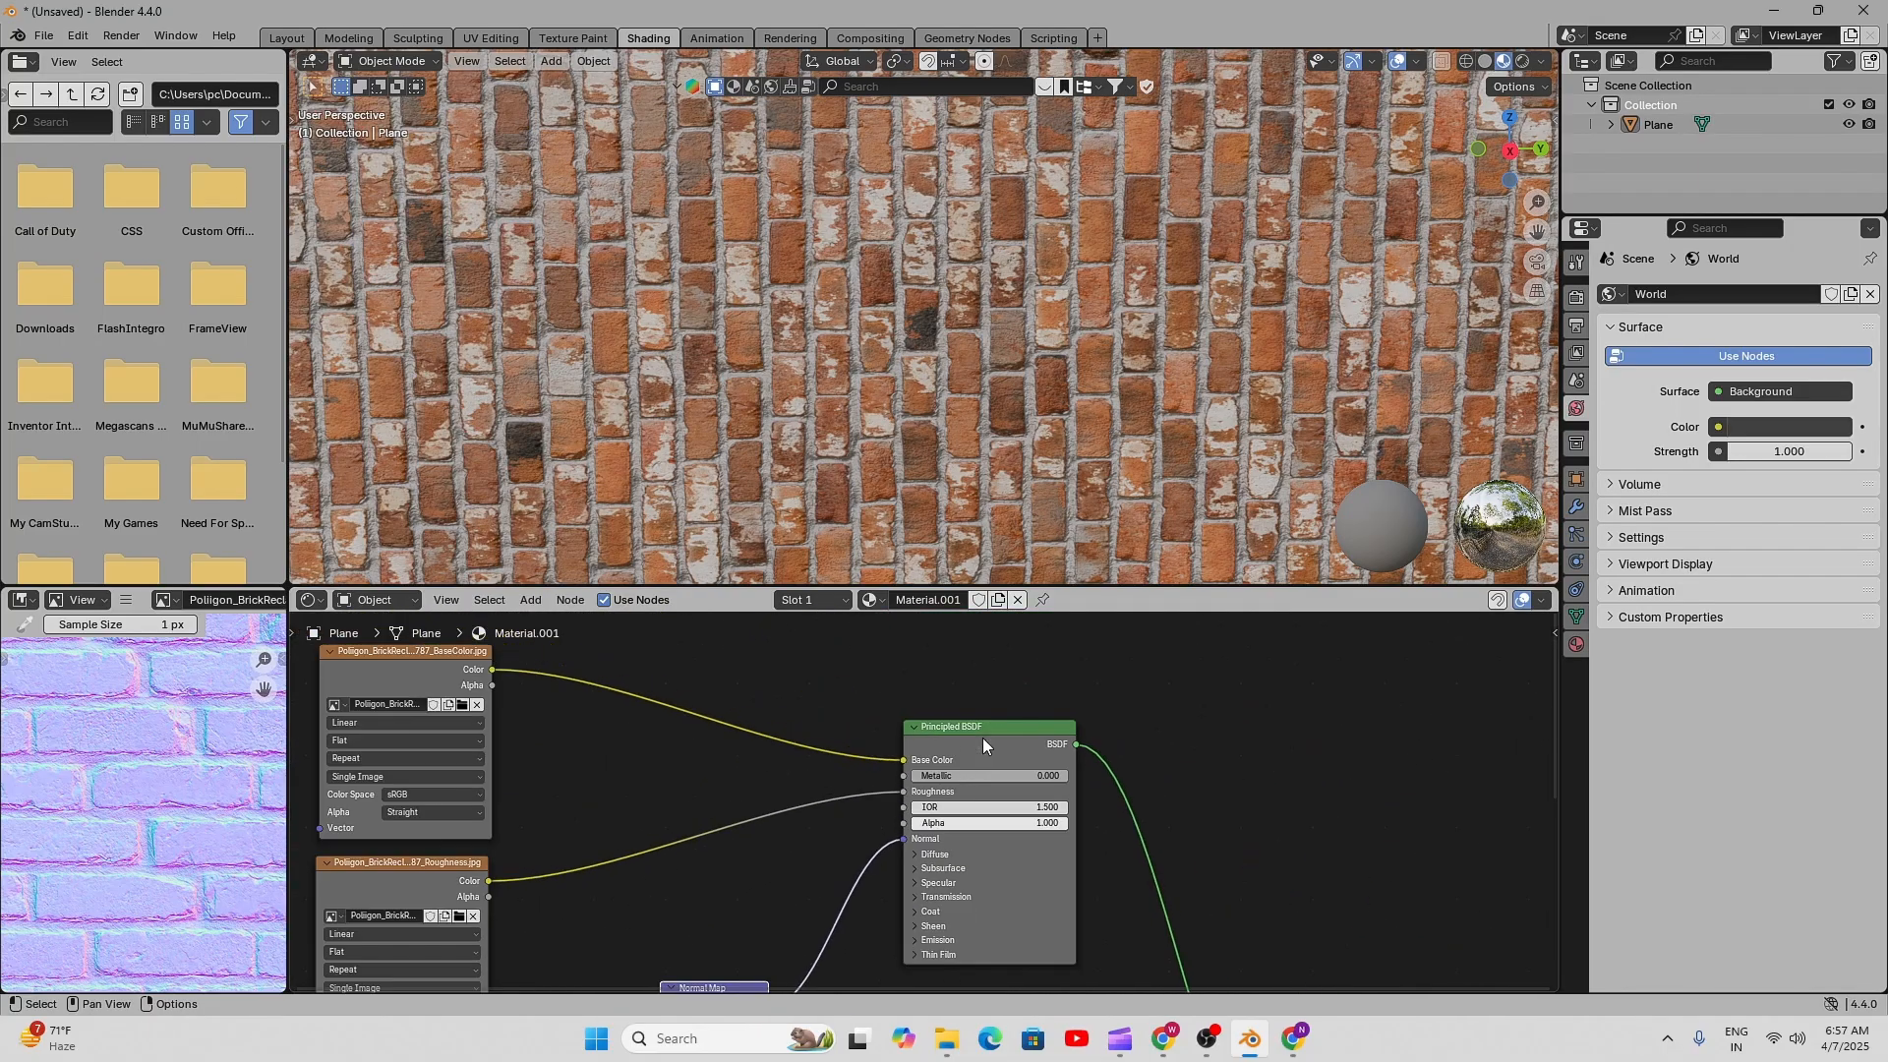
scroll(982, 738, down, 5)
middle_drag(982, 738, 991, 621)
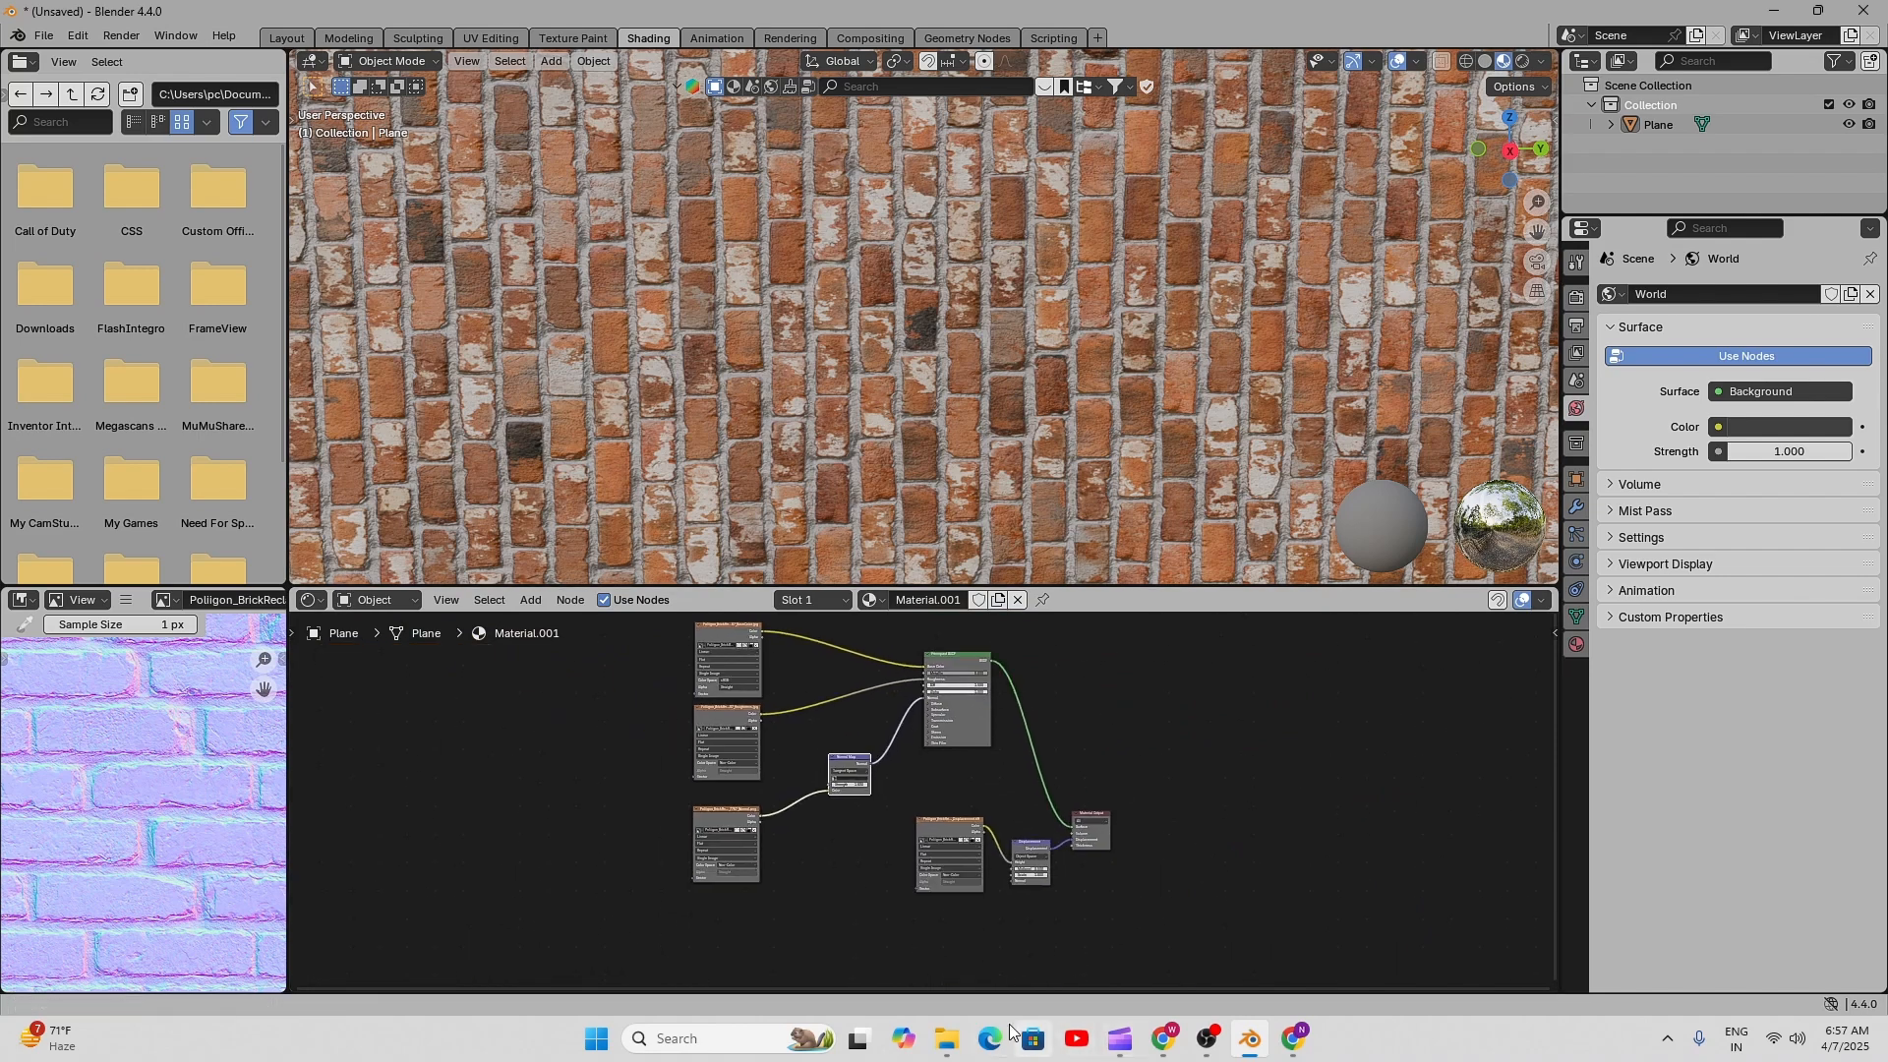
click(945, 1042)
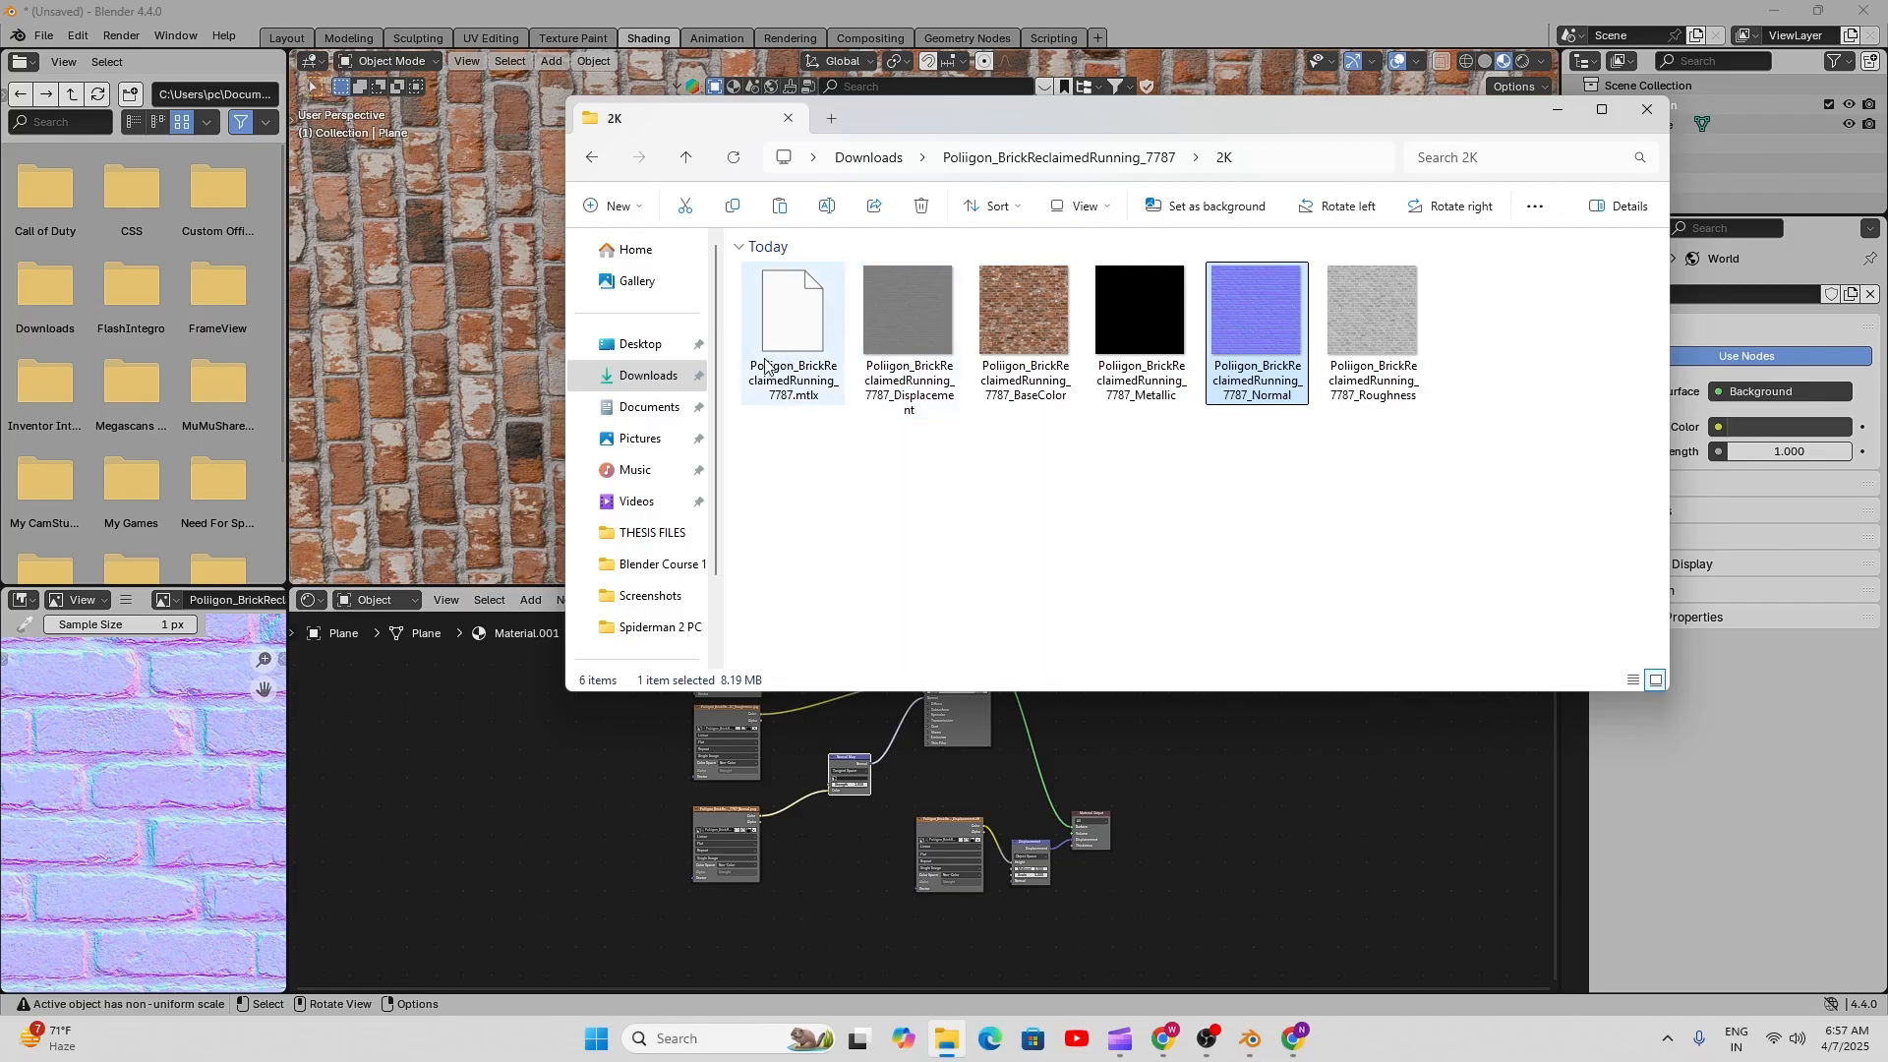
click(1560, 116)
- Examine the brick surface on the plane from several angles and distances
scroll(1069, 753, down, 2)
scroll(960, 457, down, 4)
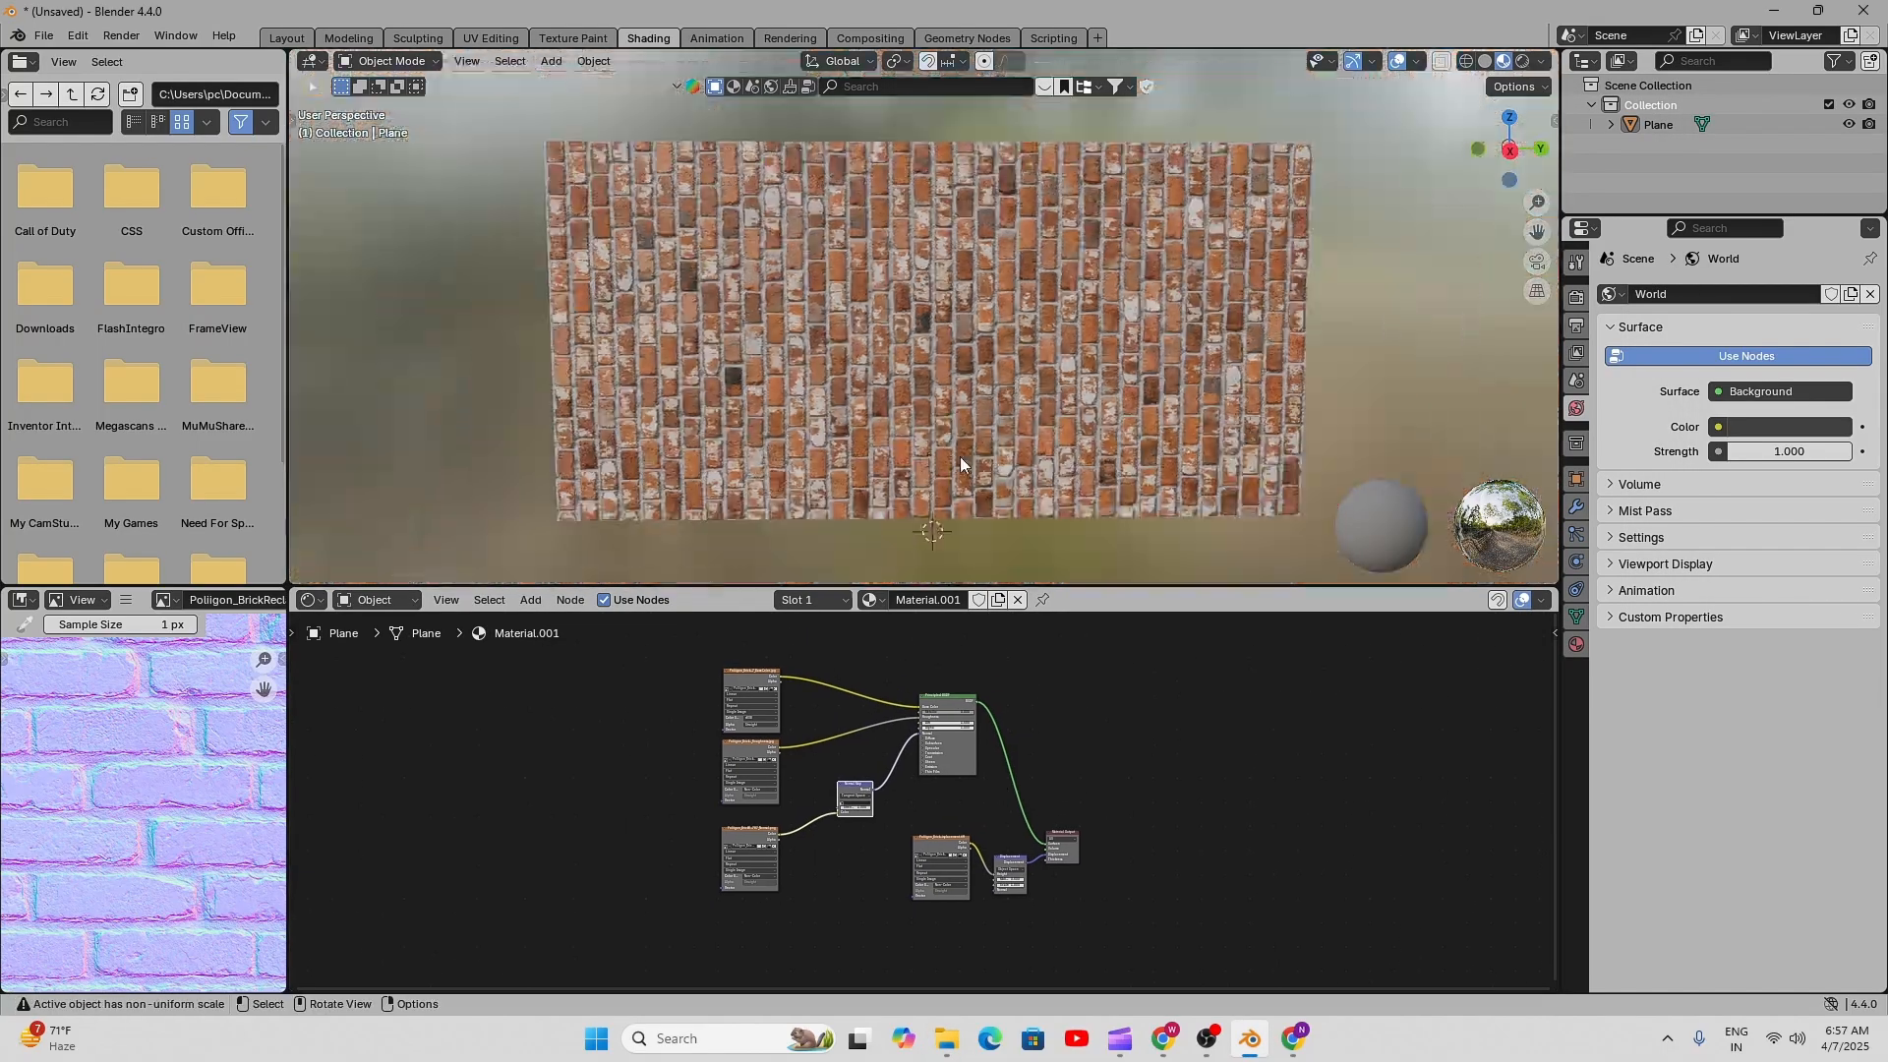
middle_drag(959, 457, 992, 457)
scroll(954, 456, up, 4)
shift+middle_drag(1011, 393, 1160, 384)
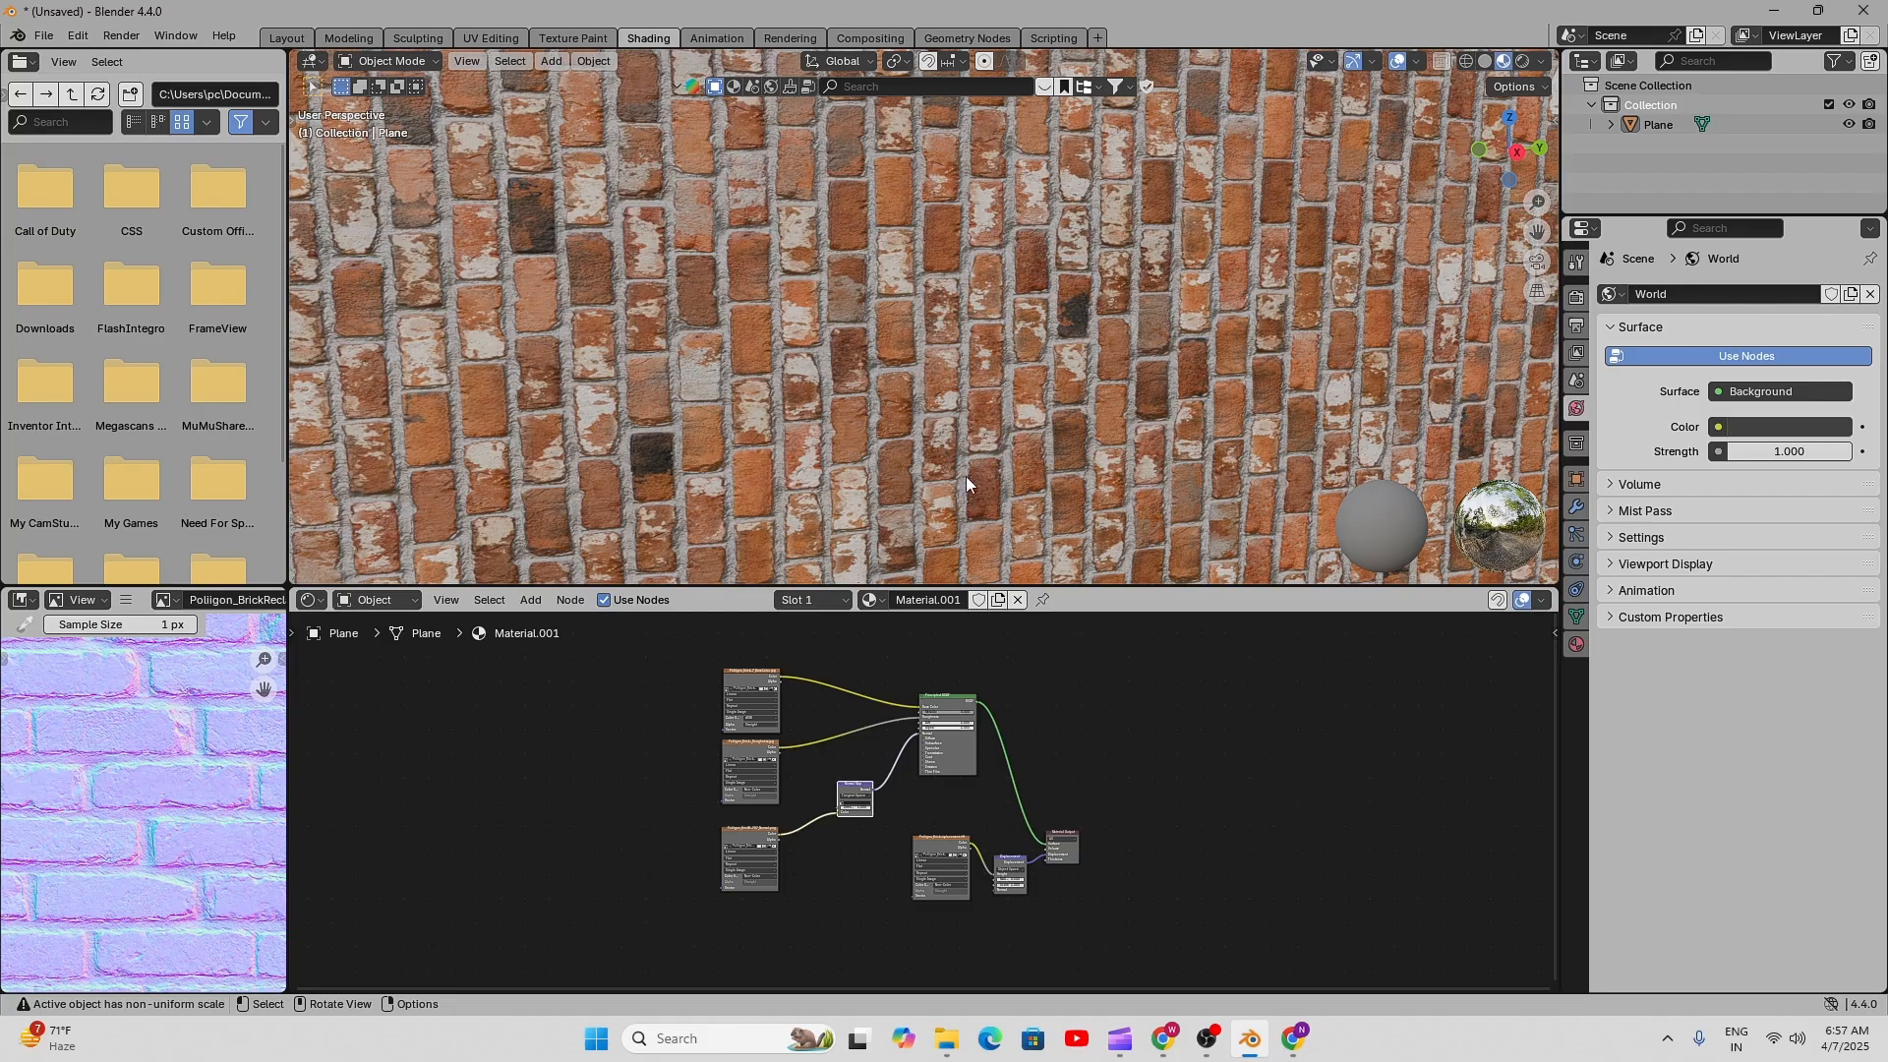
scroll(942, 413, down, 3)
middle_drag(942, 413, 957, 289)
scroll(949, 297, up, 3)
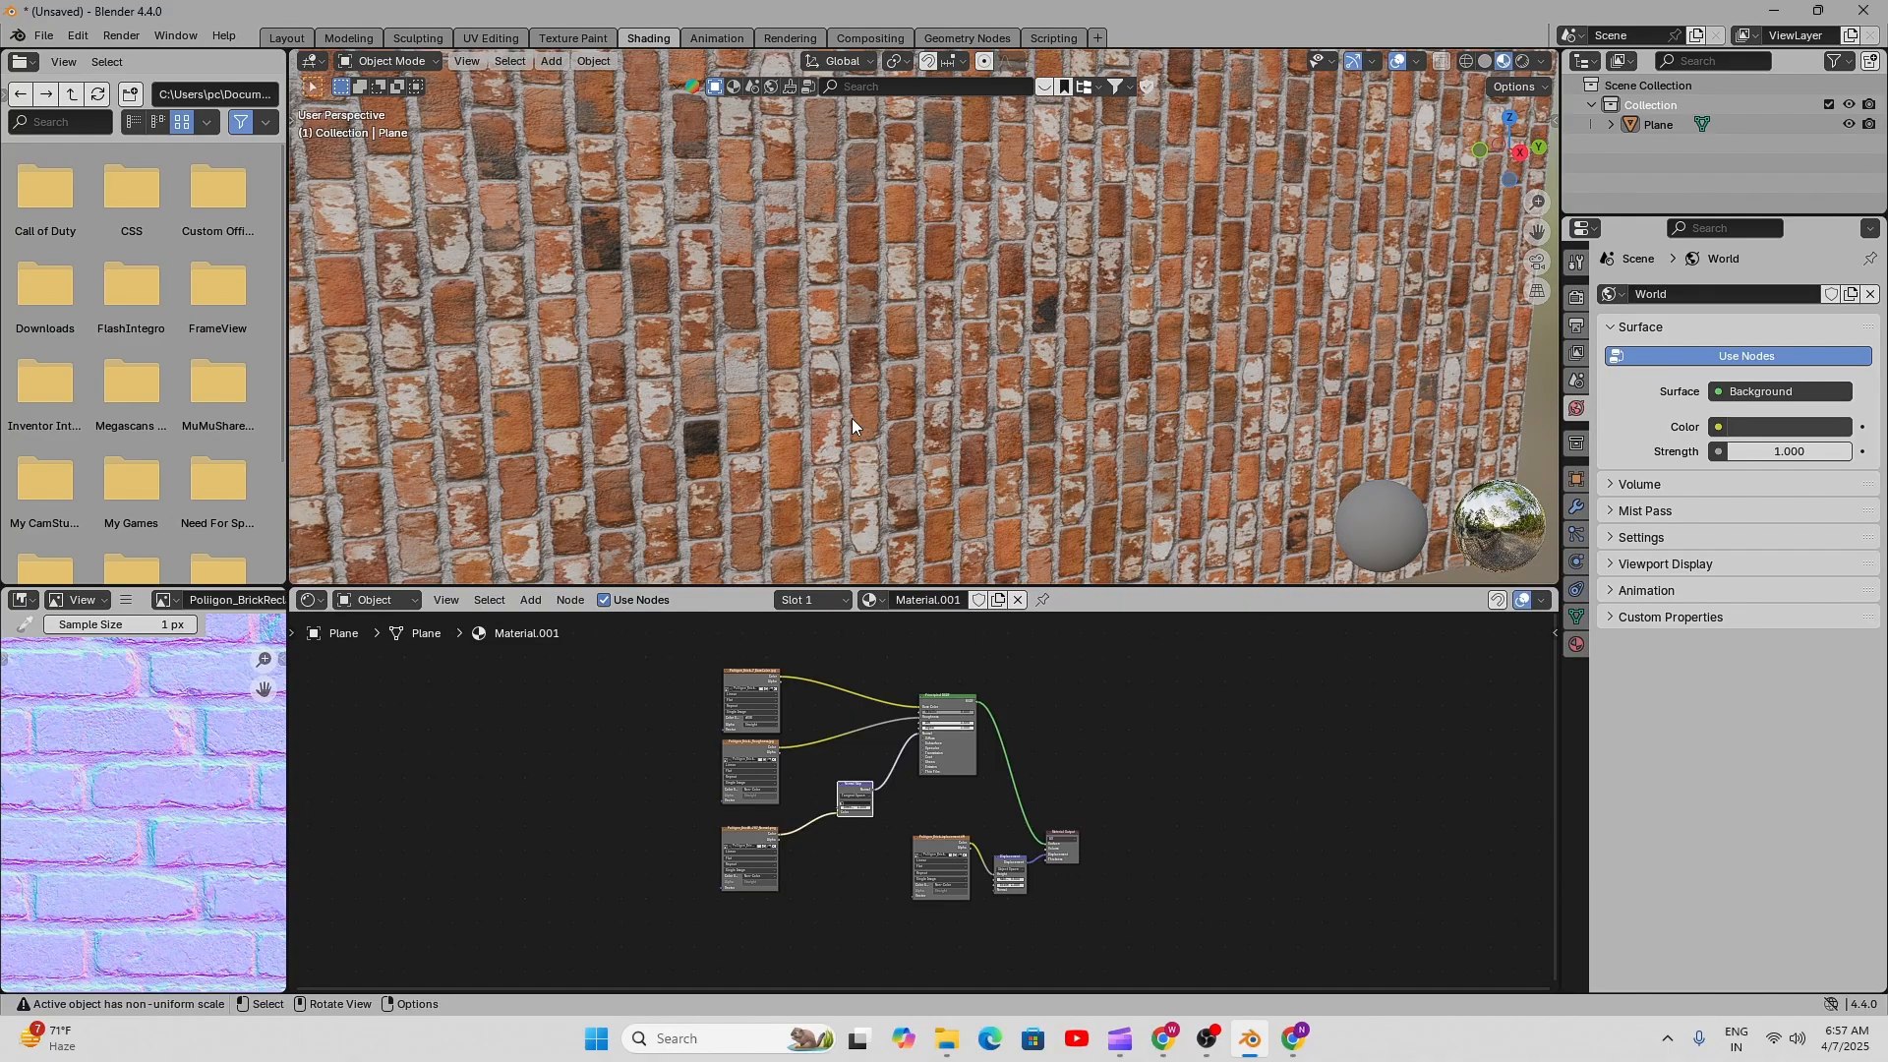
- Add a Mix Color node on the link between the BaseColor image texture and the Principled BSDF's Base Color
scroll(633, 771, up, 2)
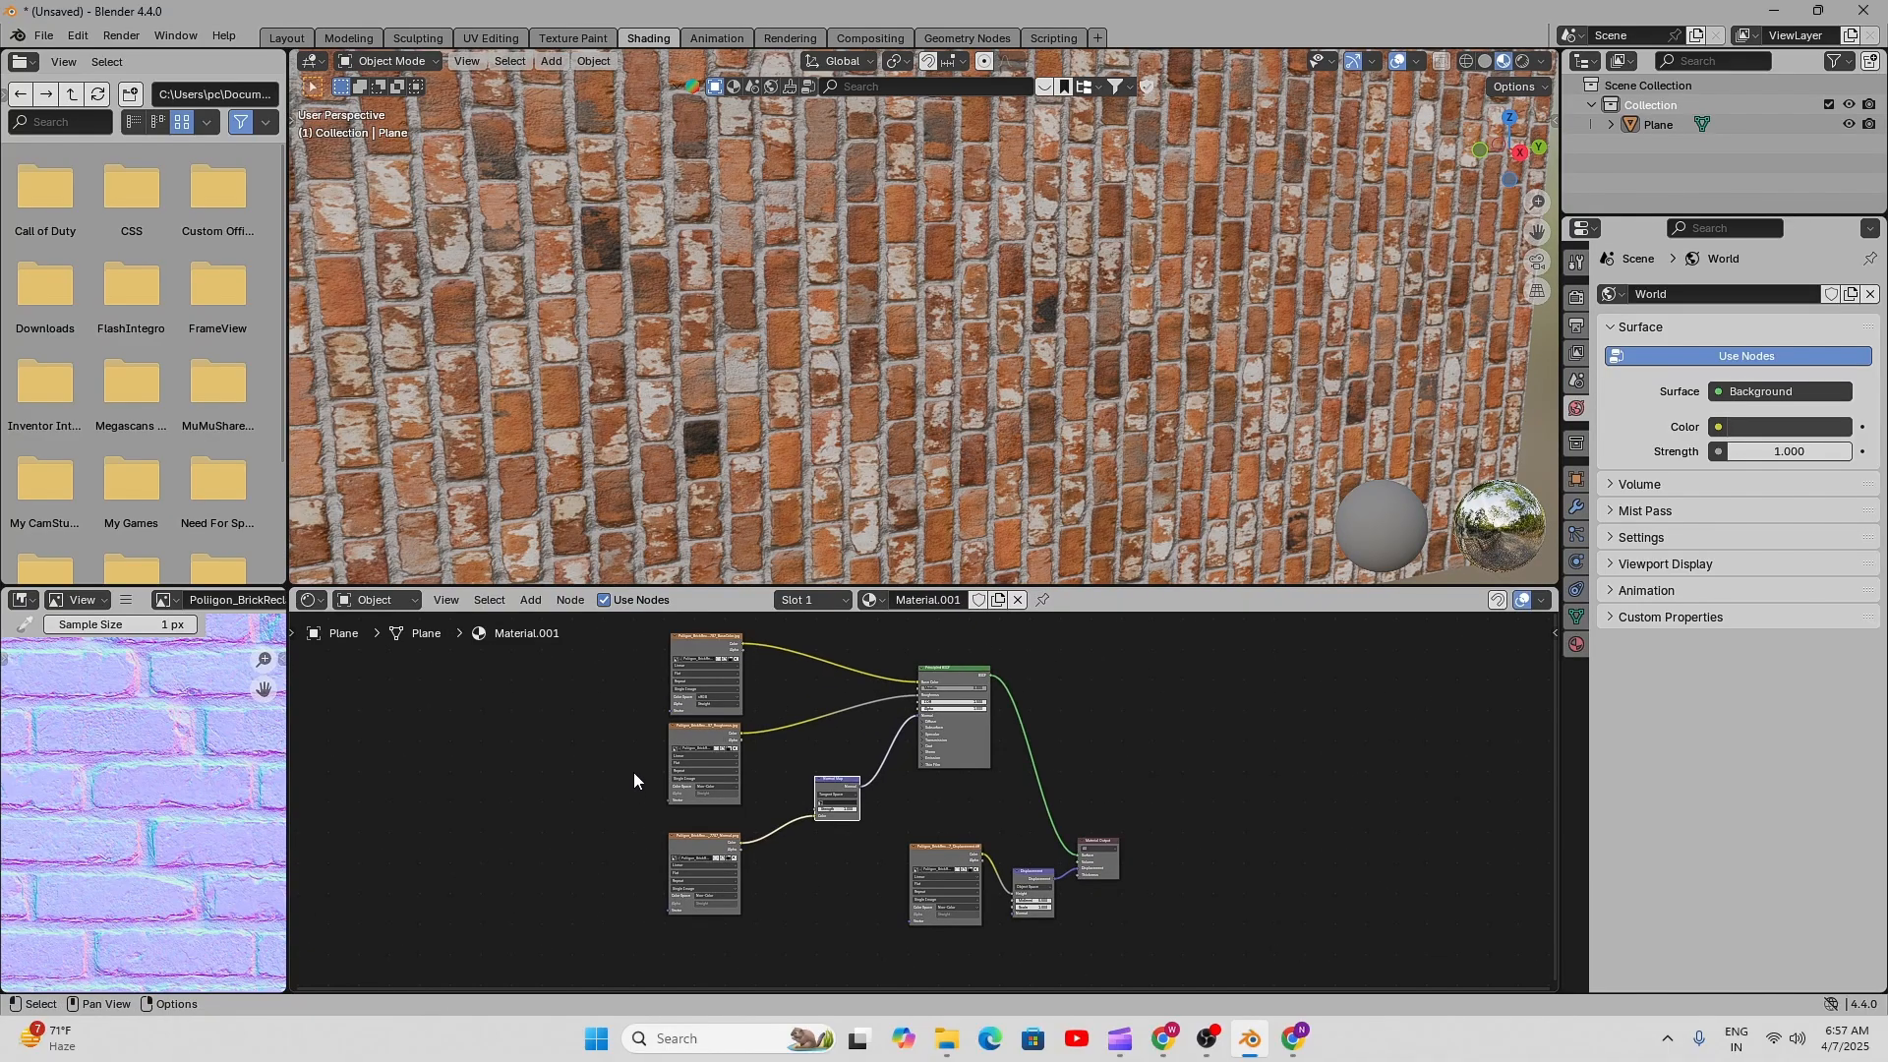
middle_drag(633, 771, 770, 776)
scroll(816, 752, up, 2)
middle_drag(869, 724, 898, 750)
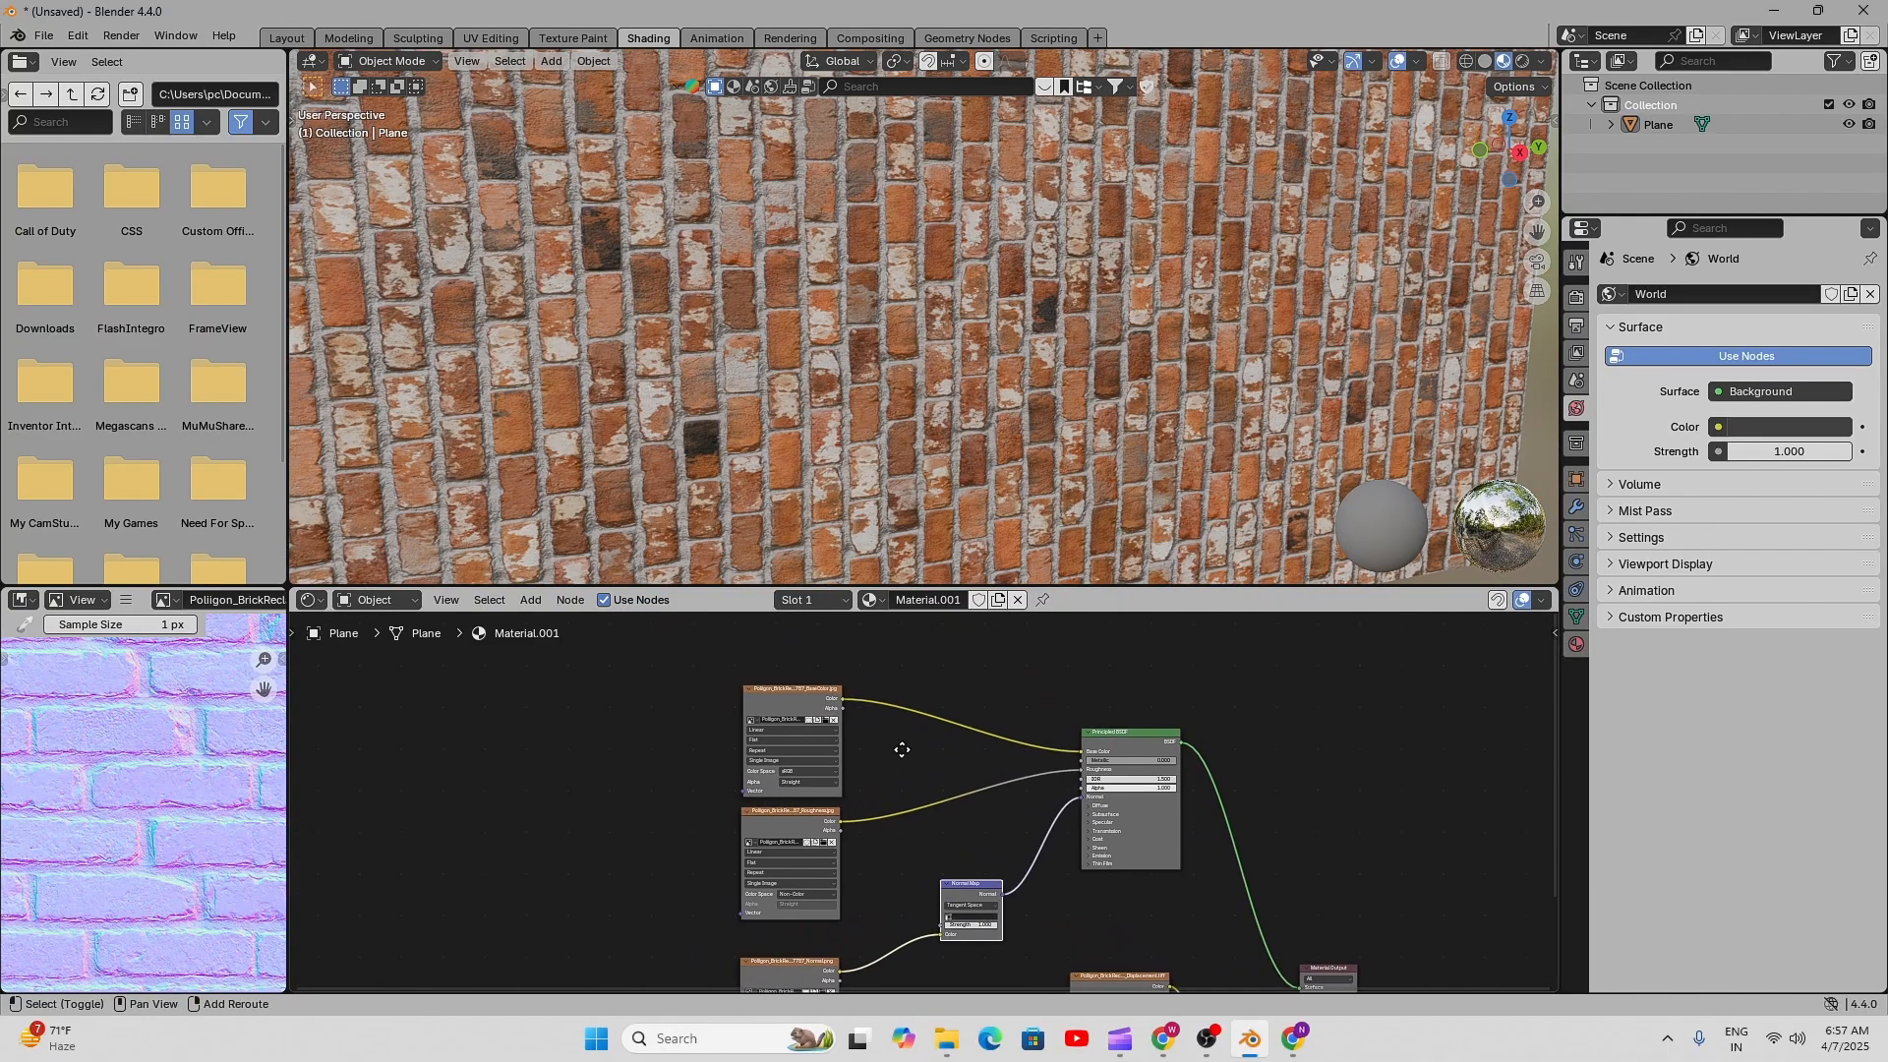
middle_drag(586, 757, 716, 721)
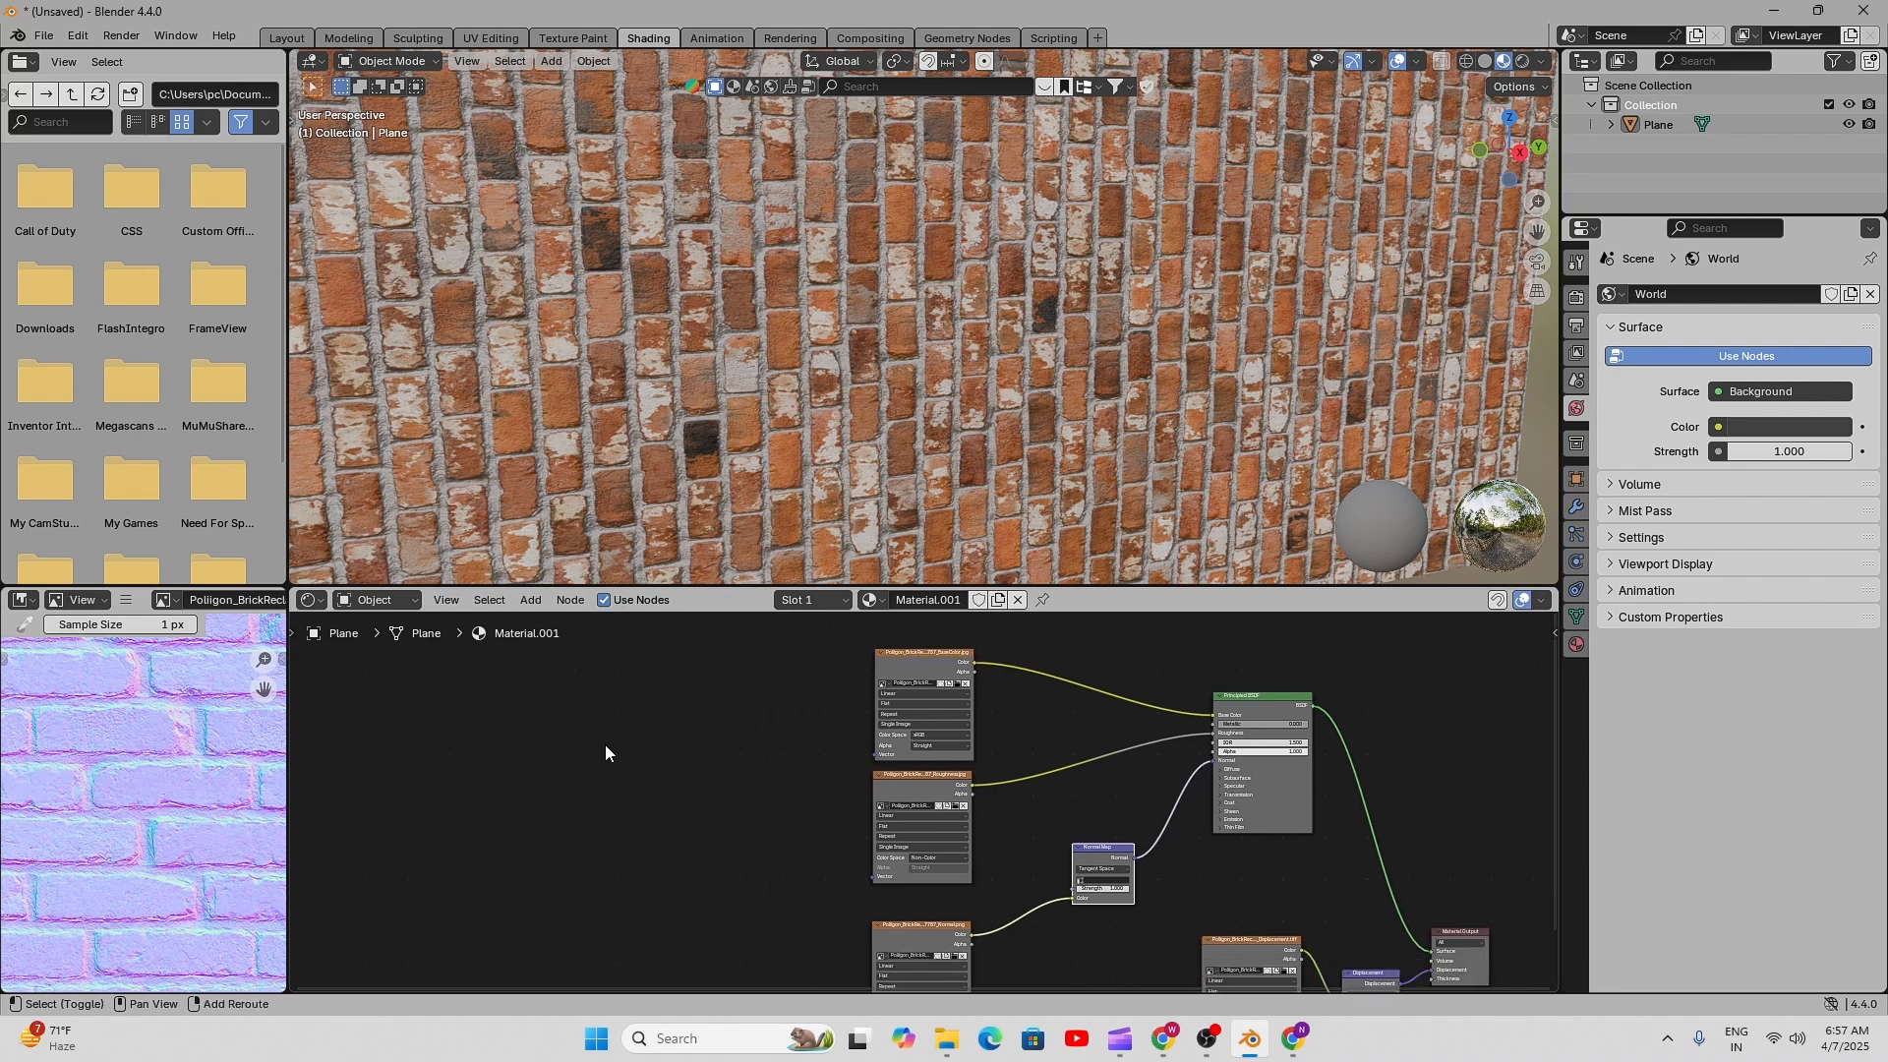
key(shift+a)
mouse_move(606, 750)
mouse_move(568, 671)
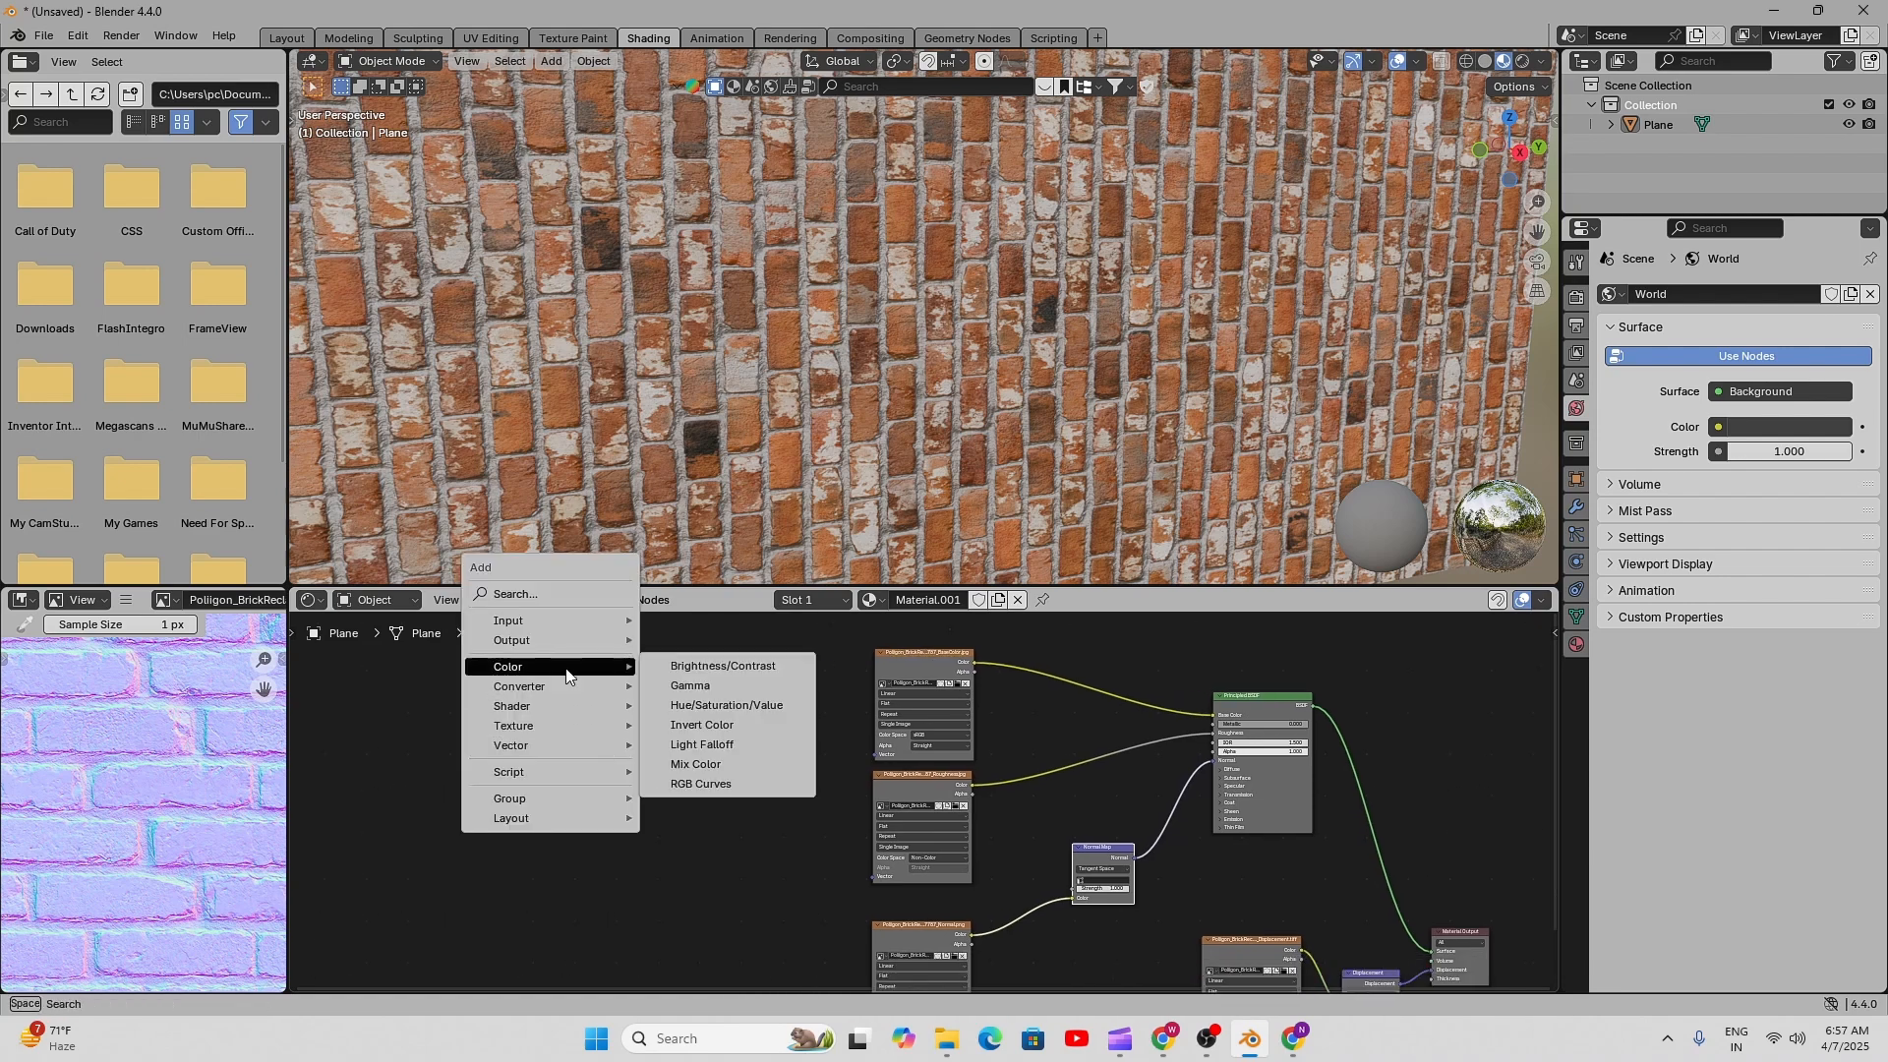
click(679, 764)
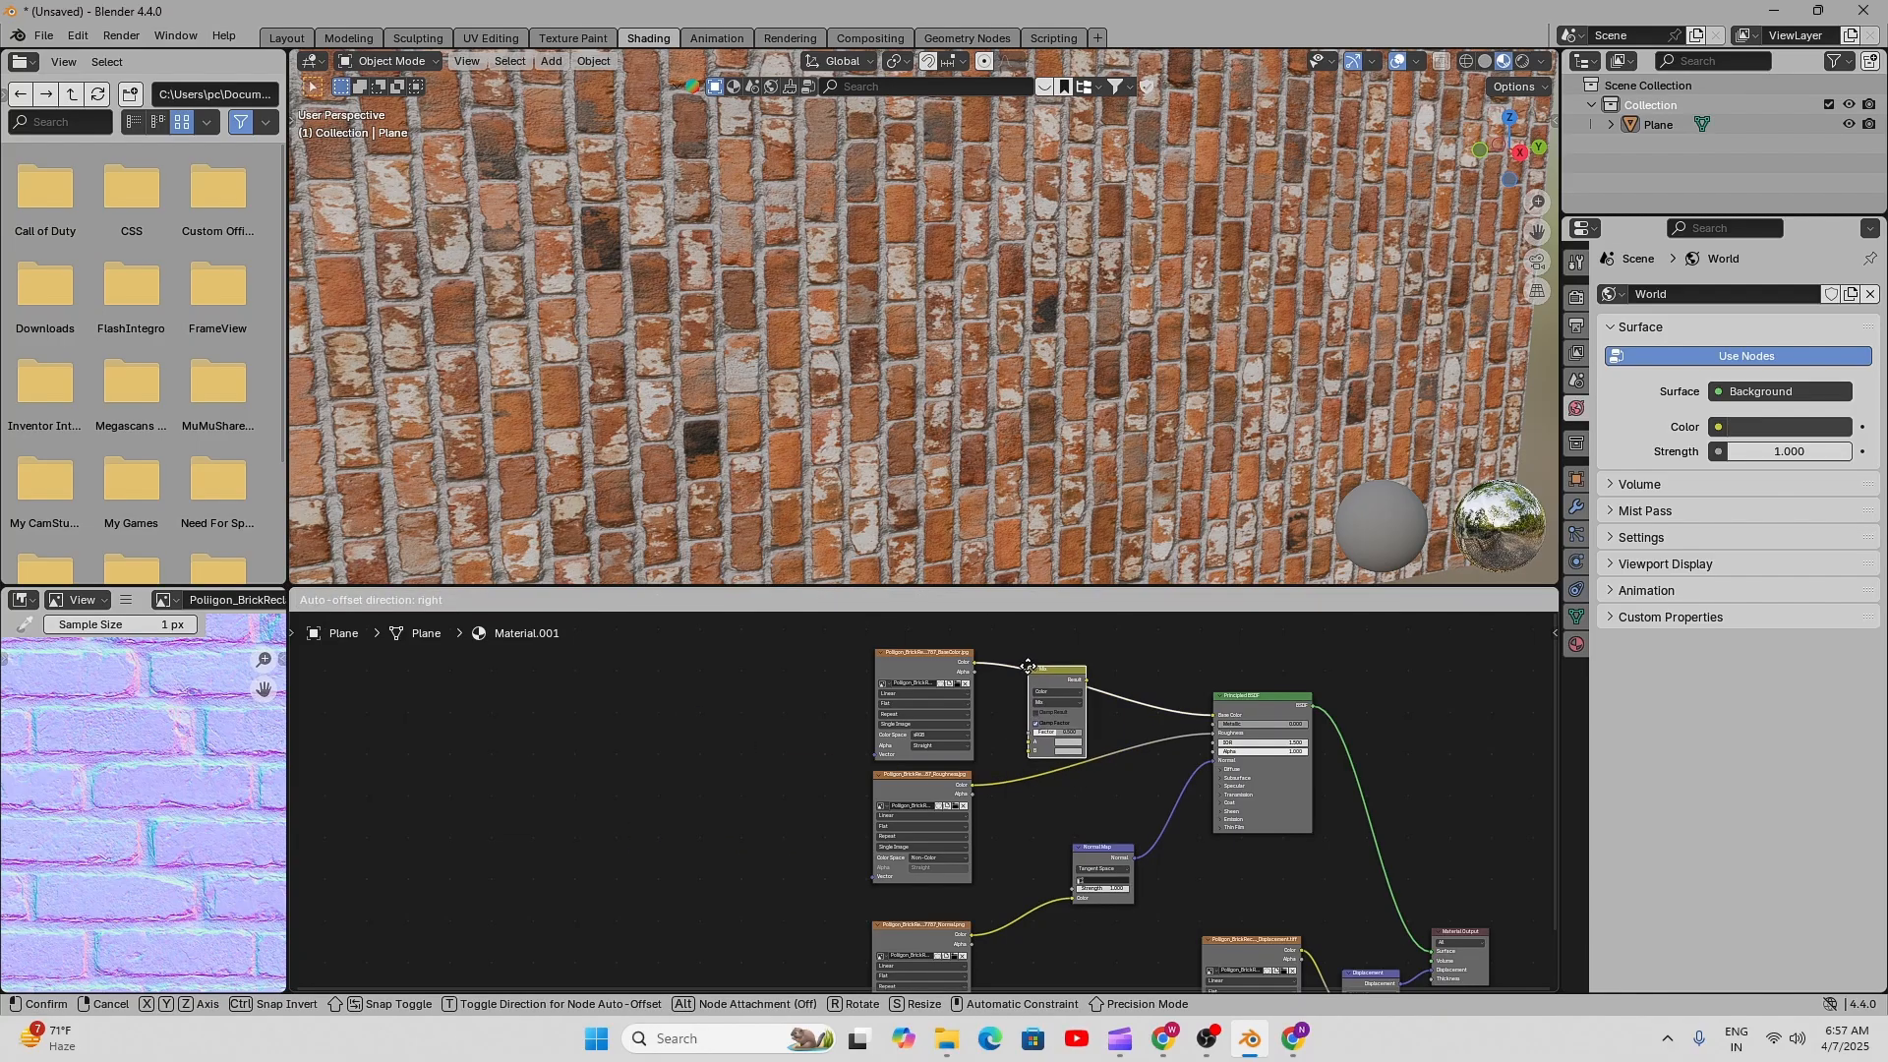
click(1028, 665)
- Inspect the Mix node's settings and move the BaseColor image texture node farther away from it
scroll(900, 775, up, 5)
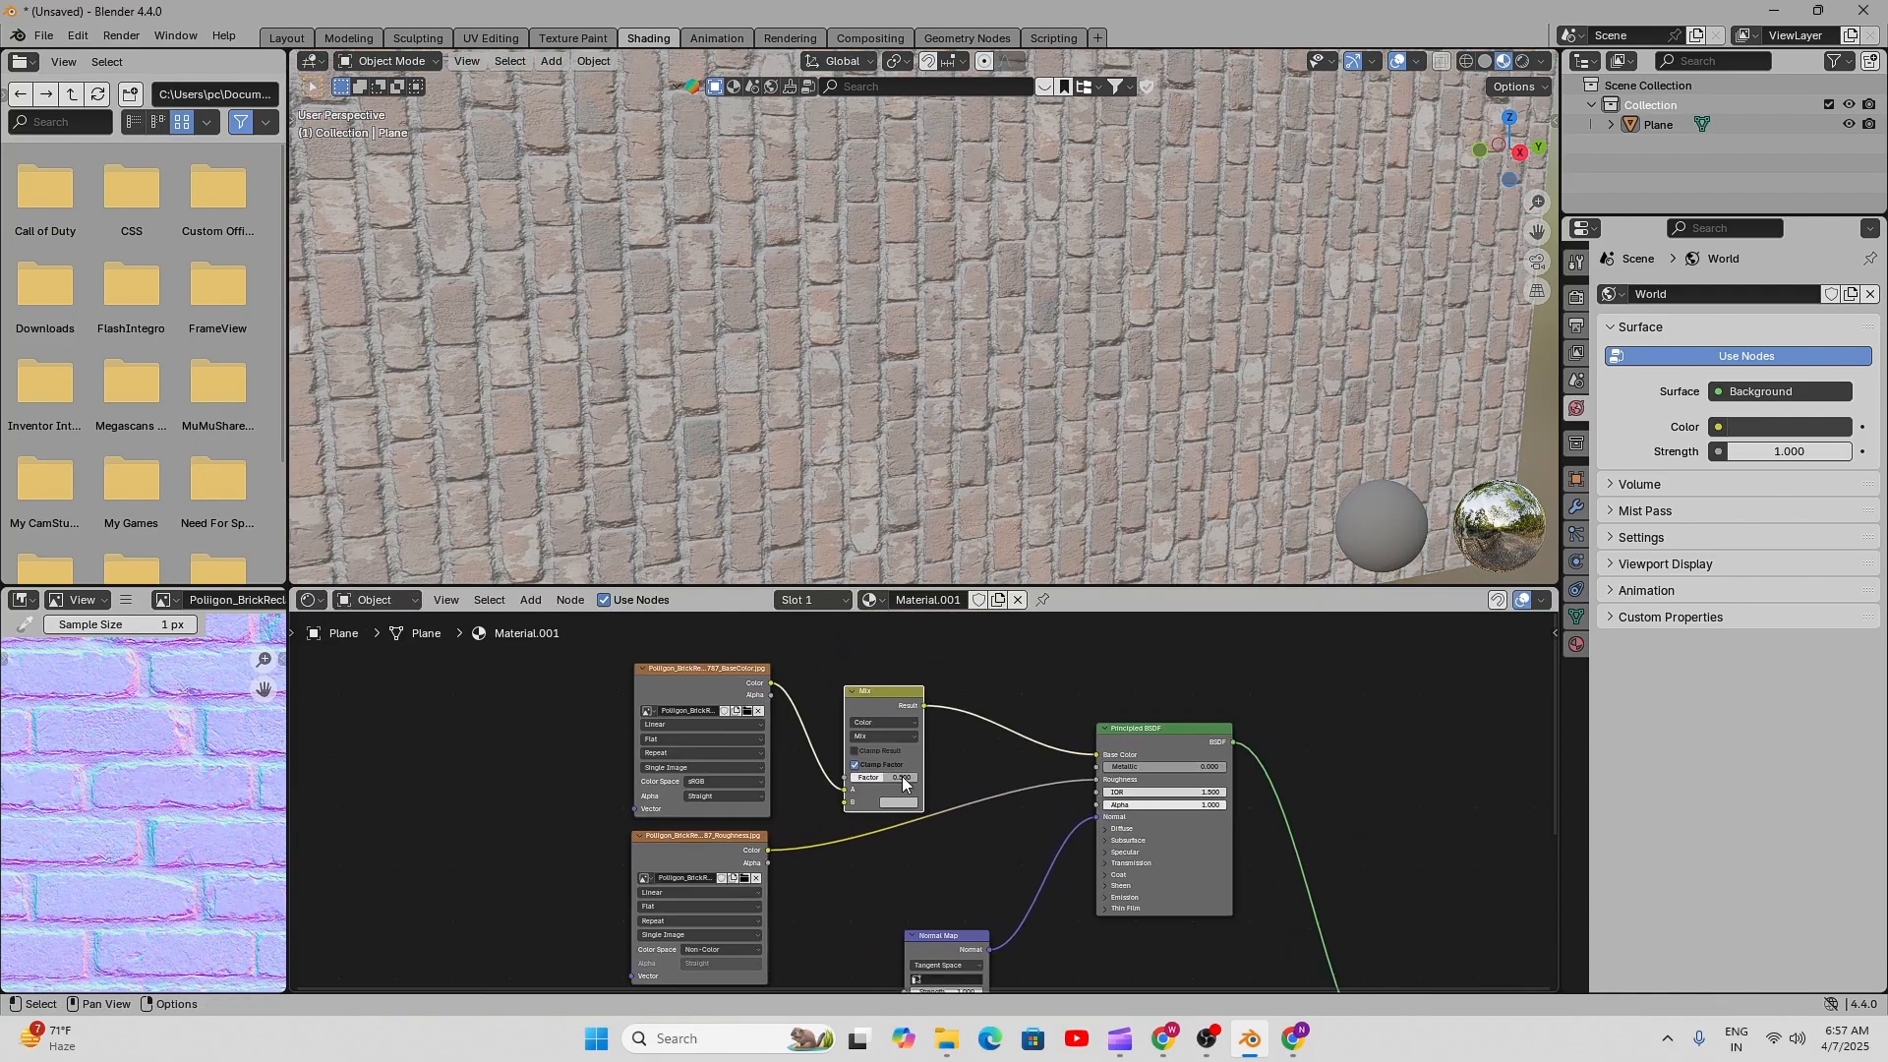
middle_drag(941, 737, 928, 742)
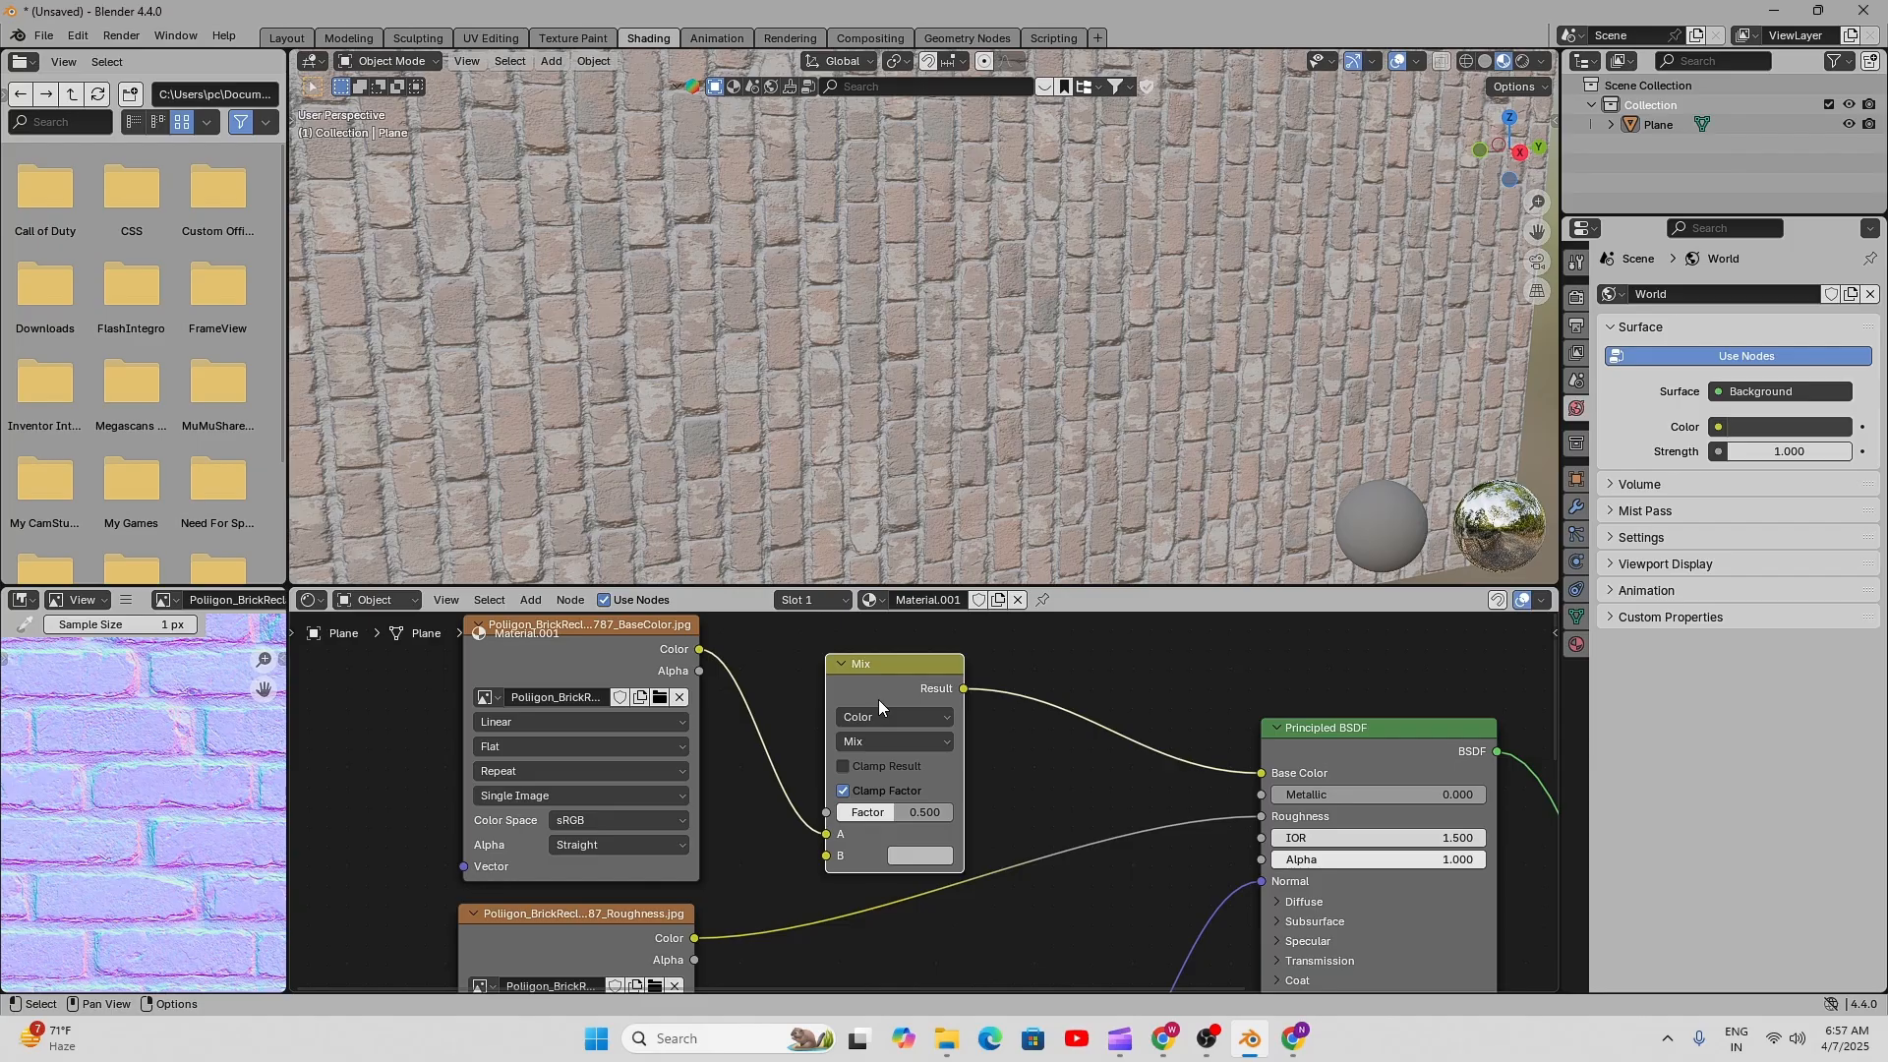
scroll(1001, 733, up, 3)
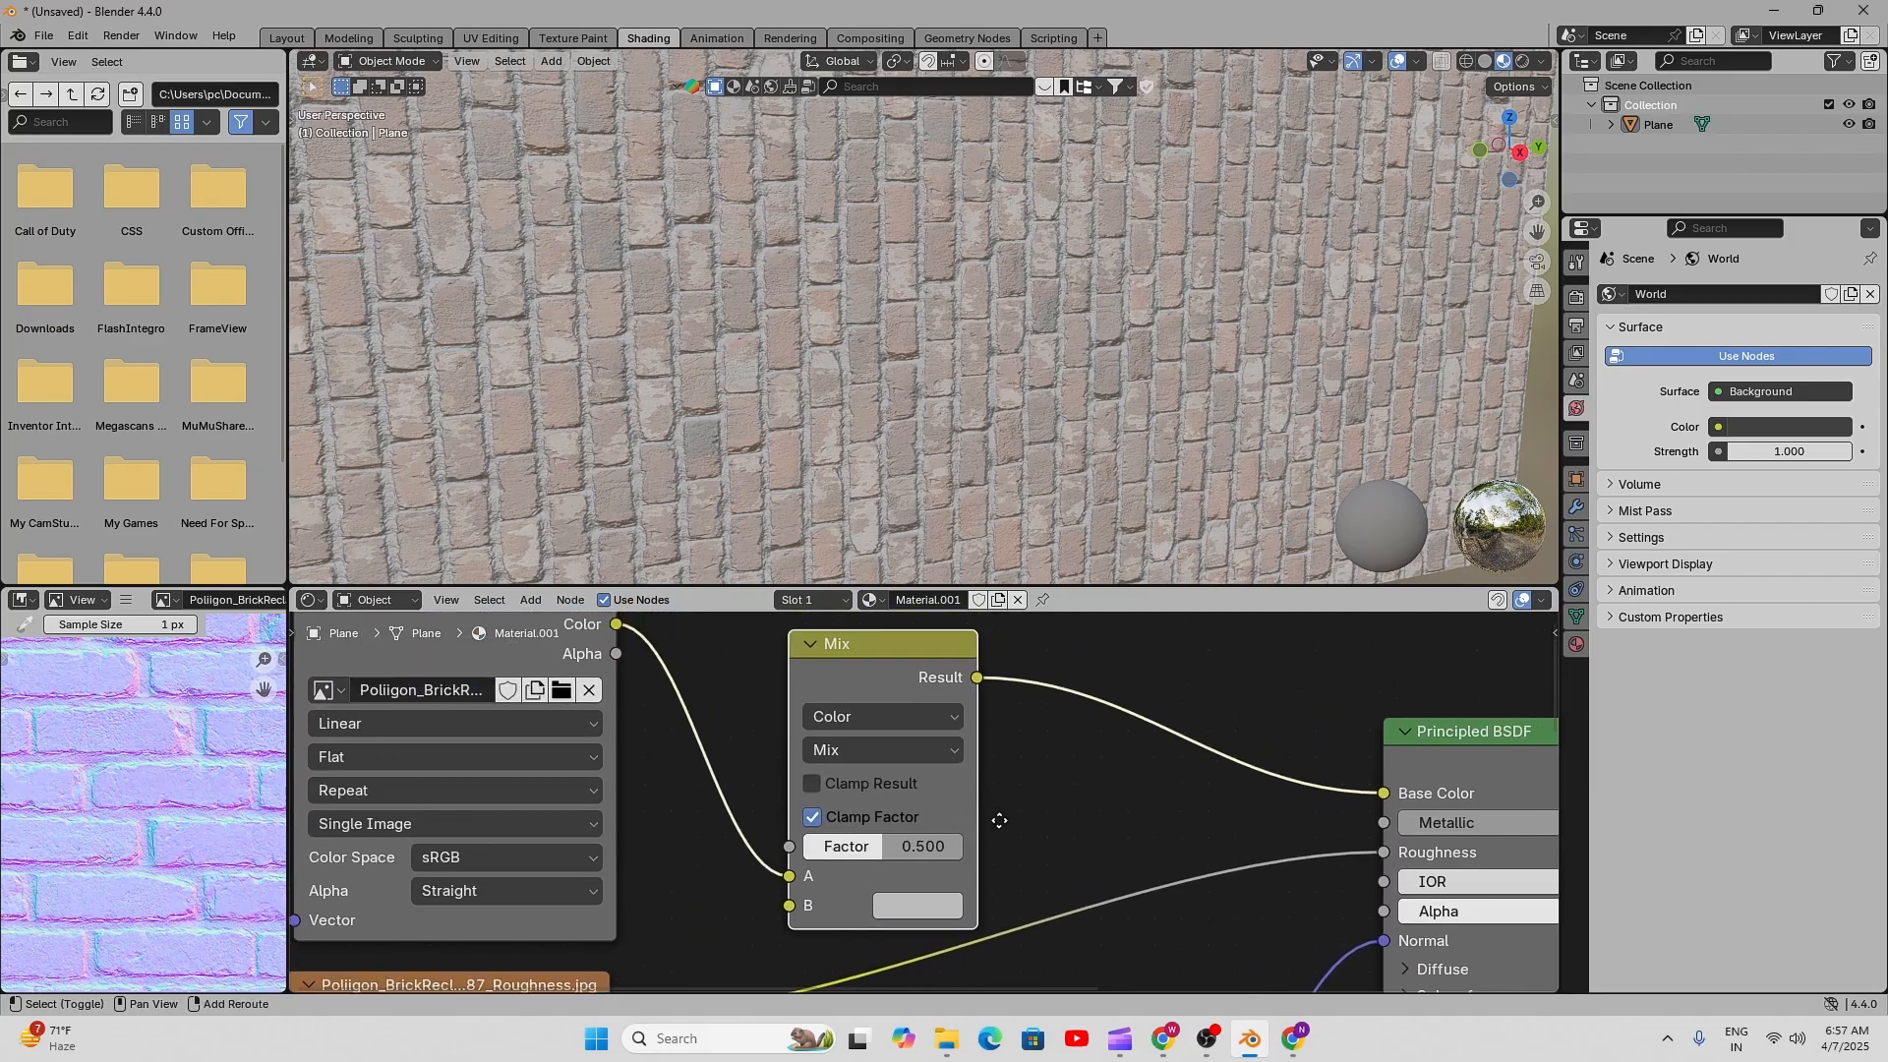
scroll(759, 783, down, 2)
scroll(696, 757, up, 2)
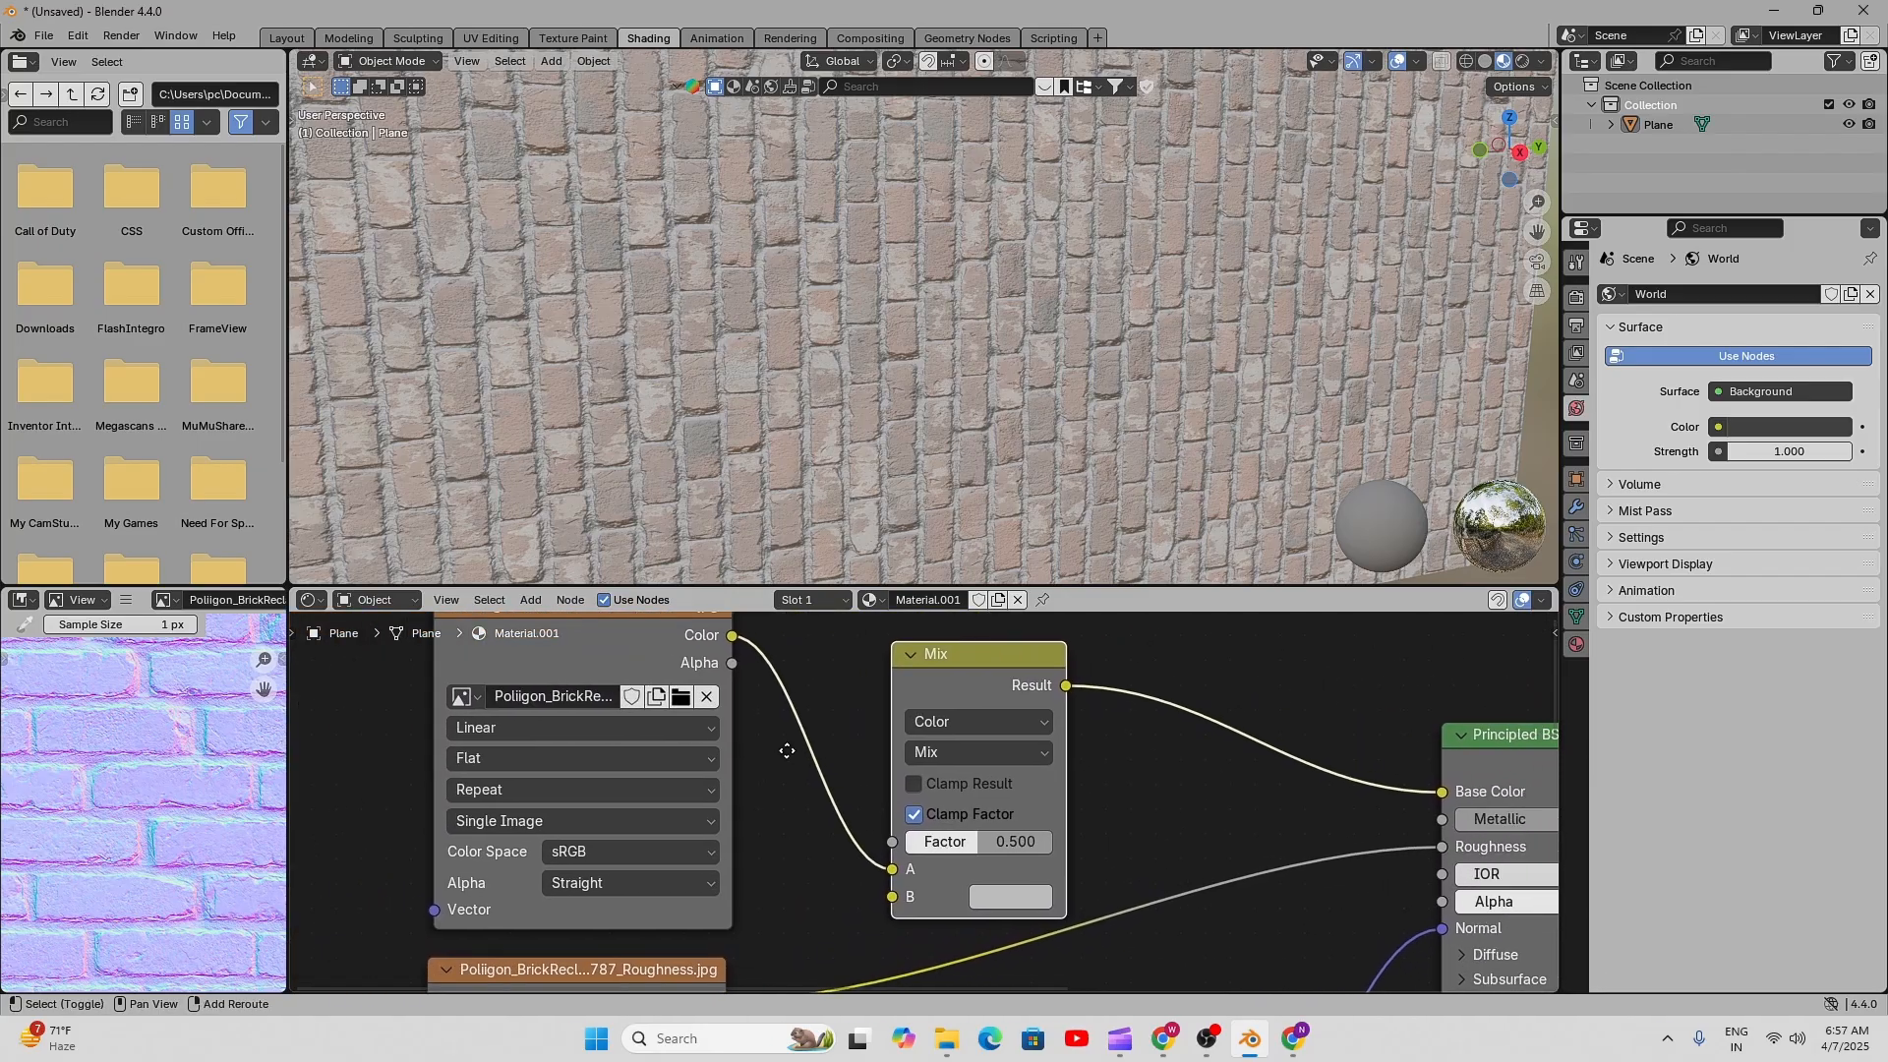
scroll(764, 731, down, 4)
middle_drag(768, 755, 951, 777)
drag(819, 712, 641, 687)
scroll(929, 801, down, 2)
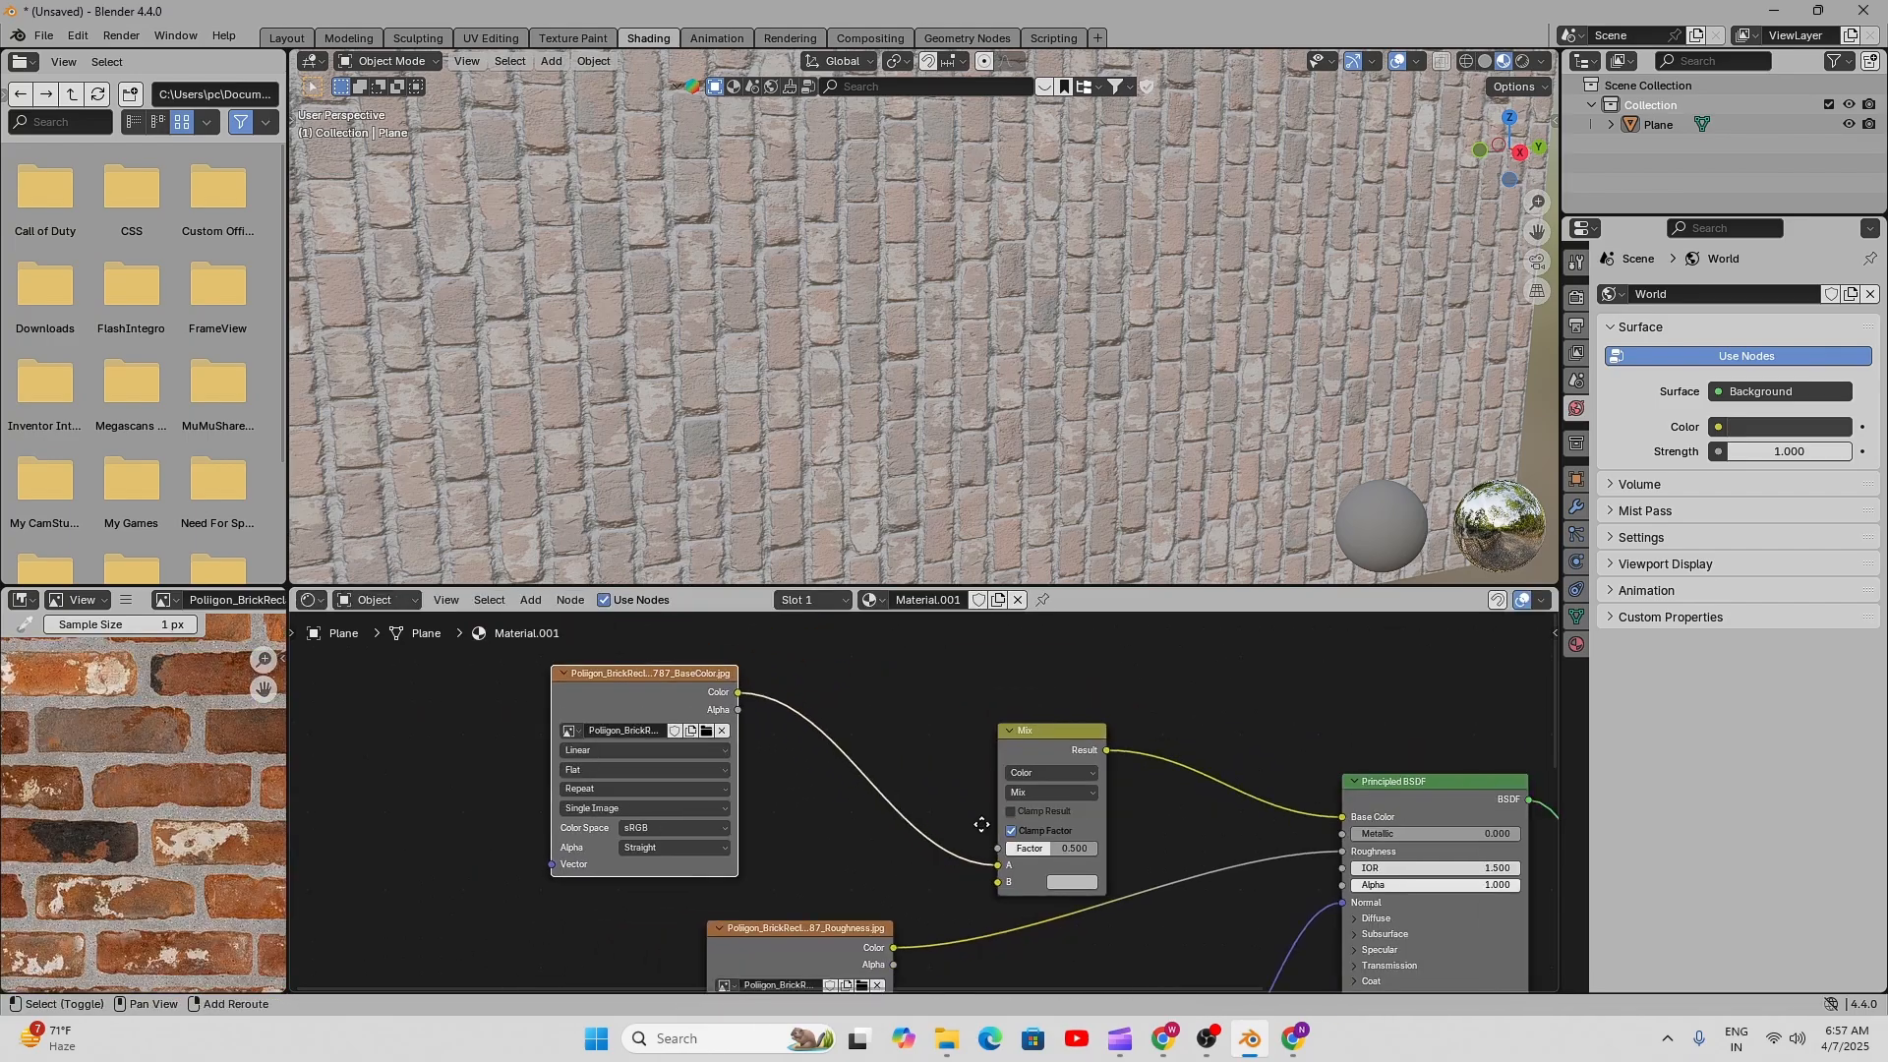
- Move the Roughness image texture node down and away from the Mix node to free up space
middle_drag(977, 822, 922, 681)
scroll(910, 784, down, 1)
middle_drag(872, 777, 991, 722)
drag(888, 742, 690, 800)
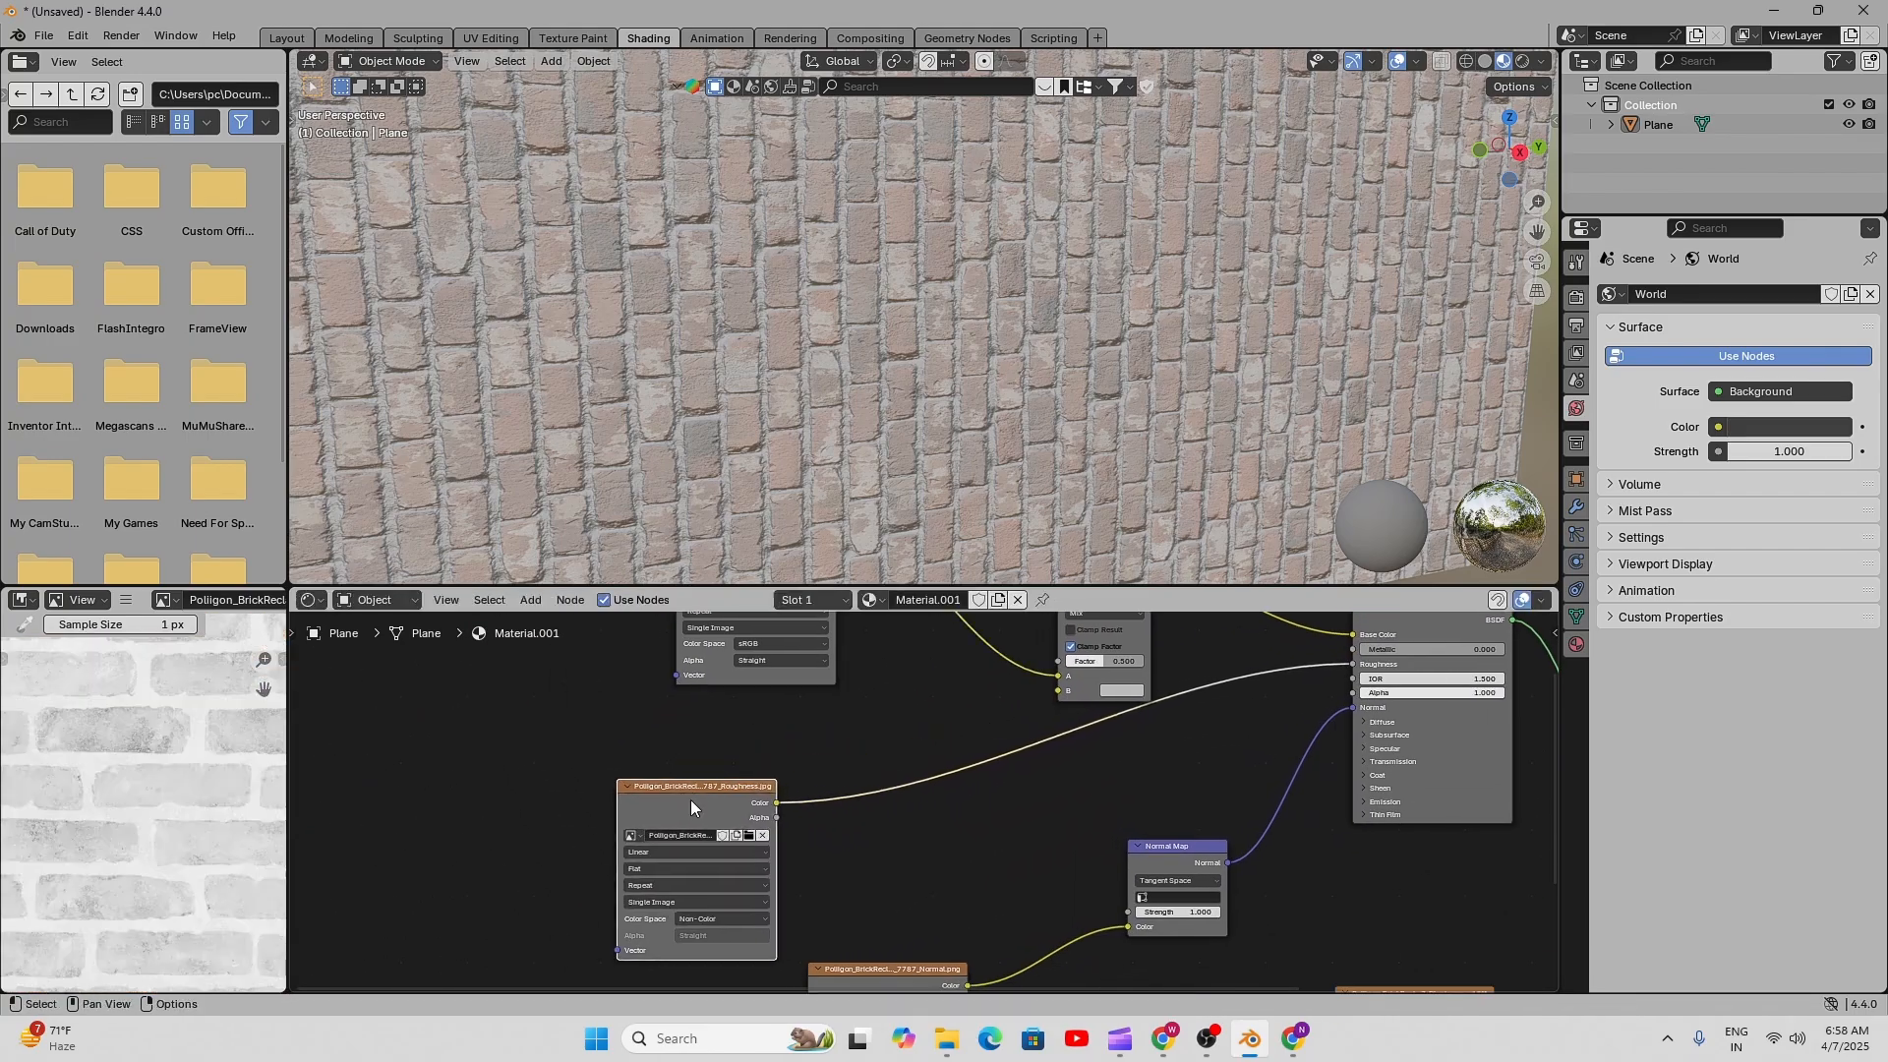
middle_drag(893, 743, 725, 852)
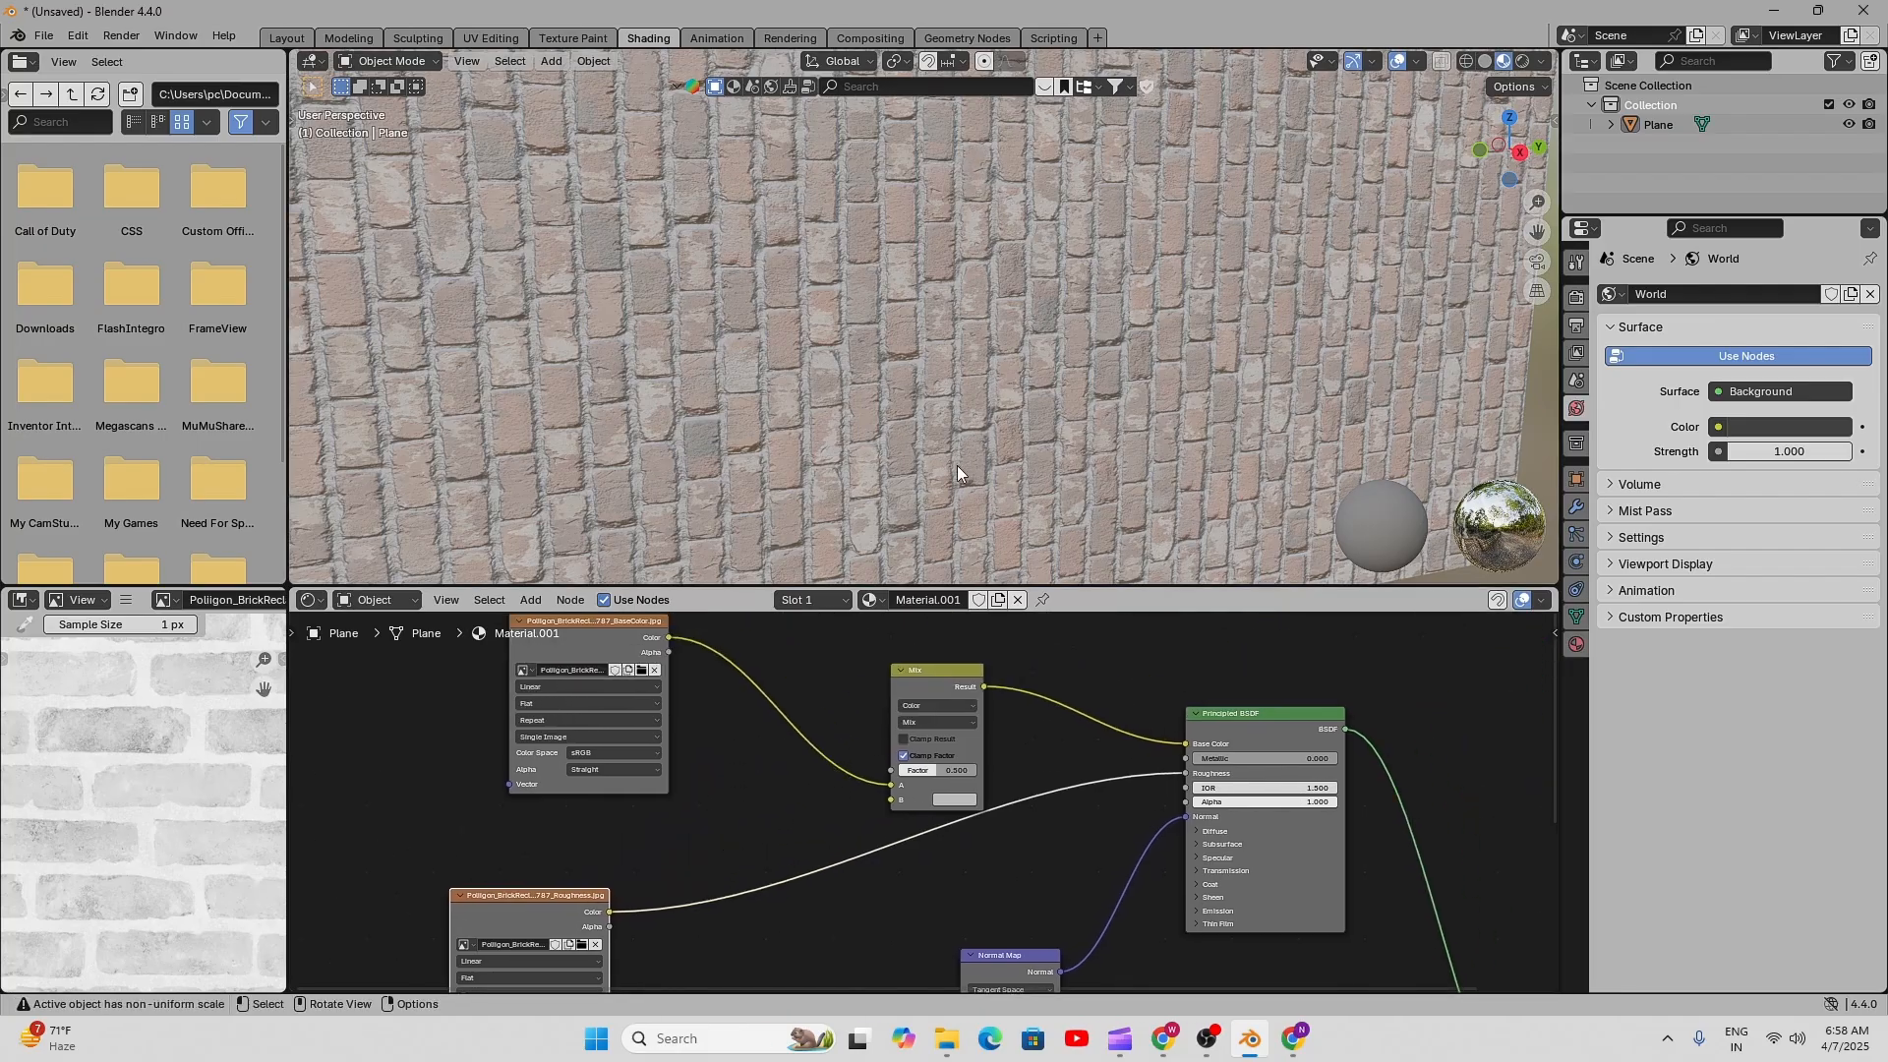
- Check the Mix node's inputs, review the 2K folder's texture maps in File Explorer, and return to Blender
scroll(787, 850, up, 3)
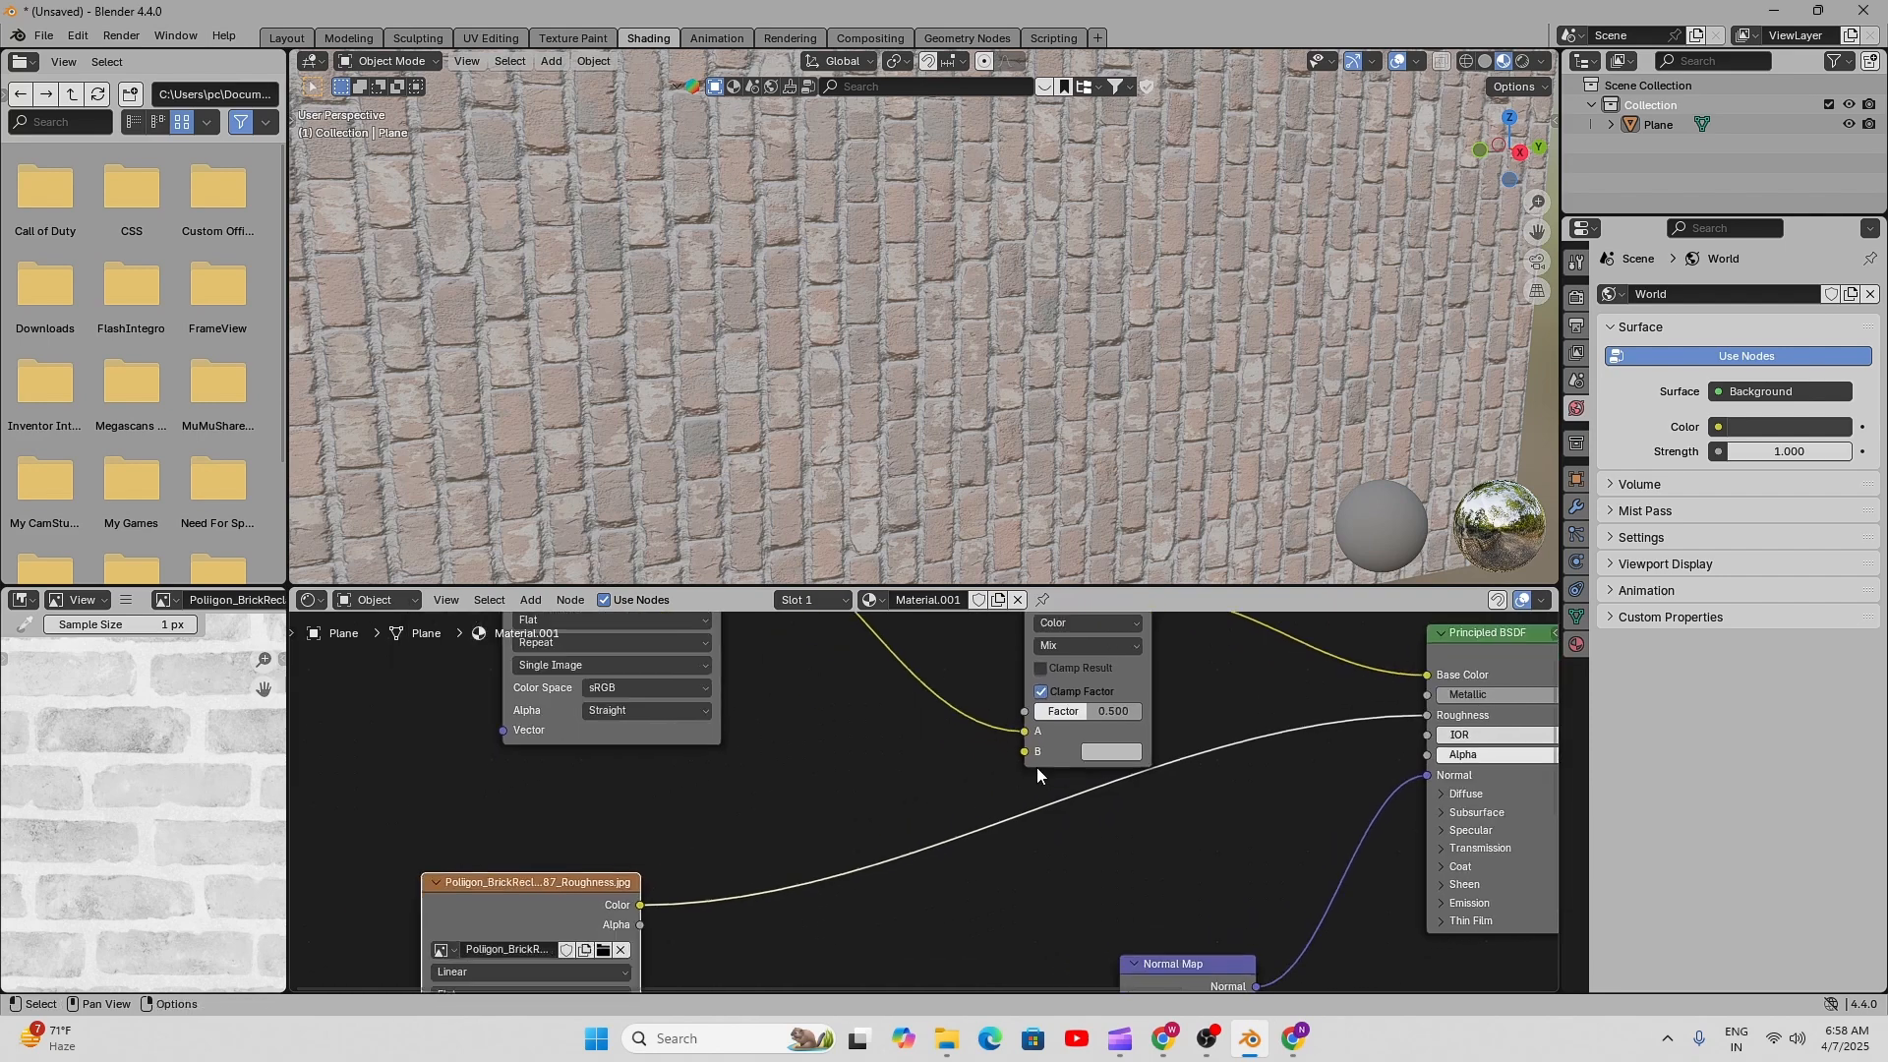
scroll(1037, 766, up, 2)
scroll(948, 727, down, 4)
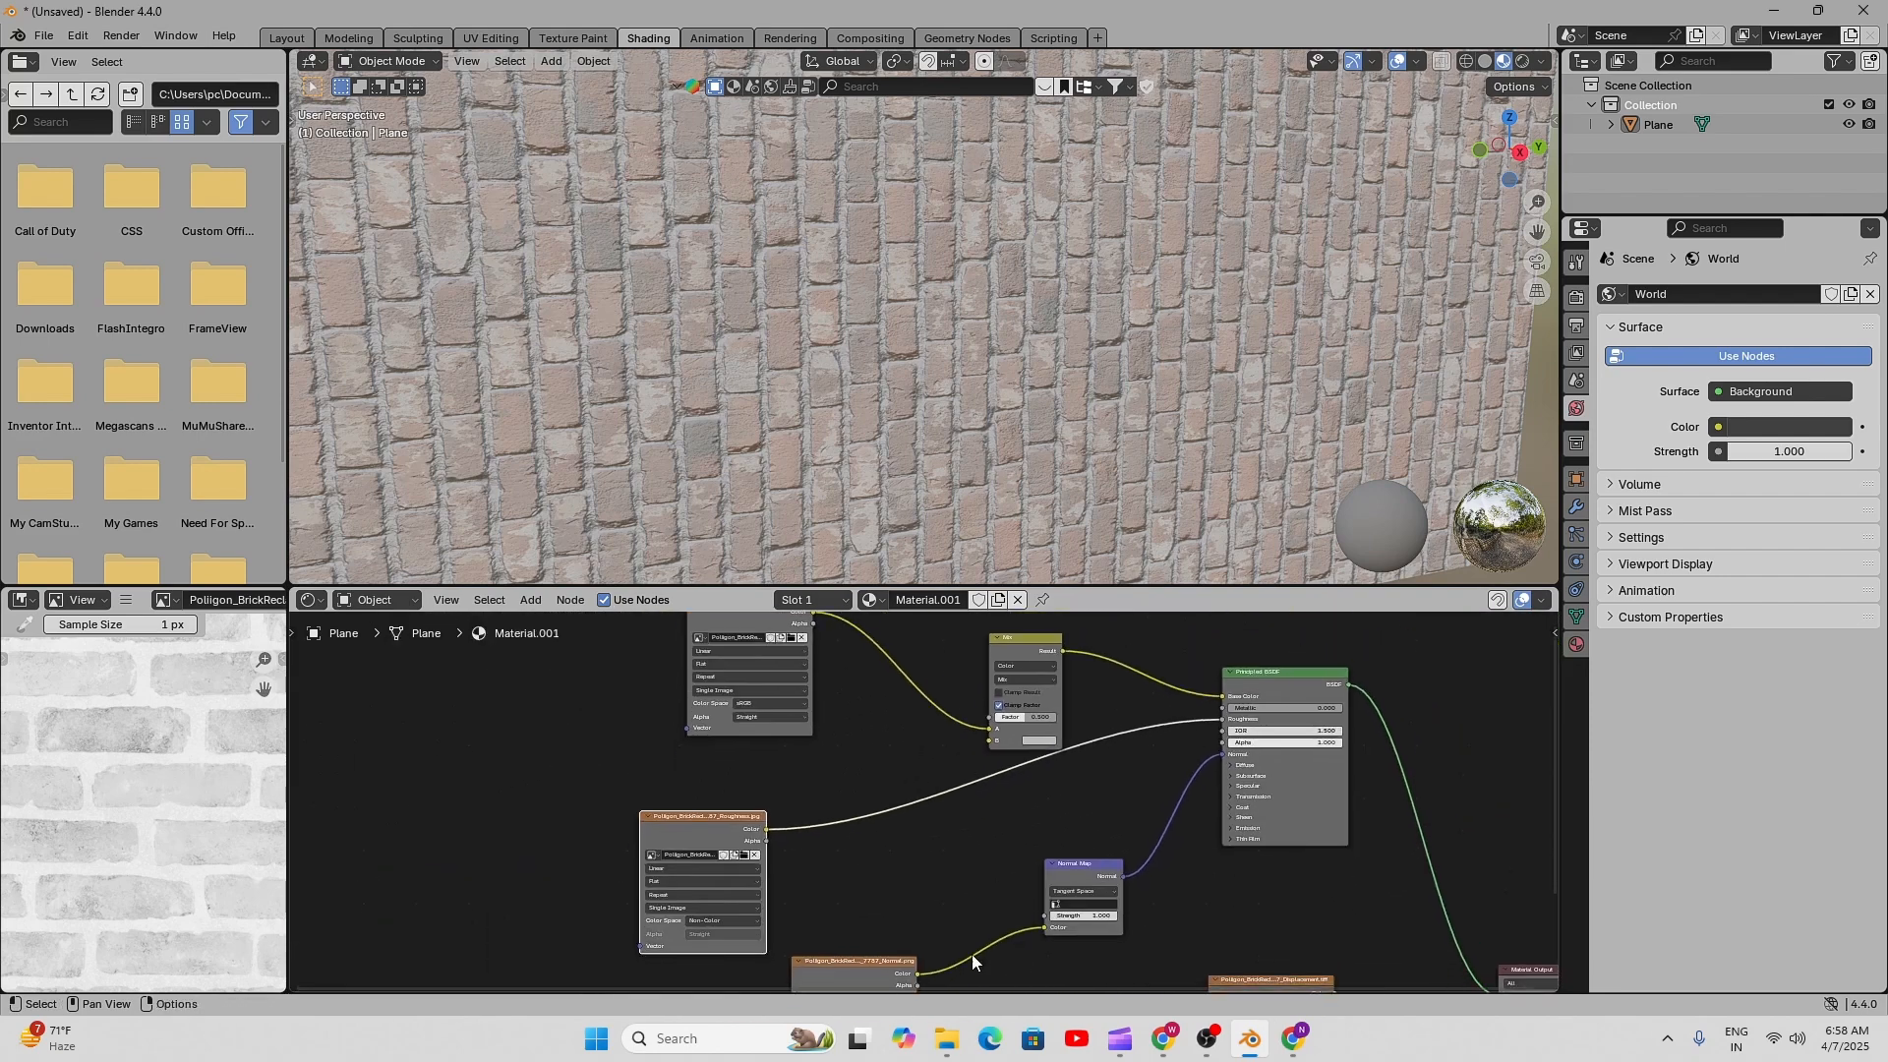
click(946, 1038)
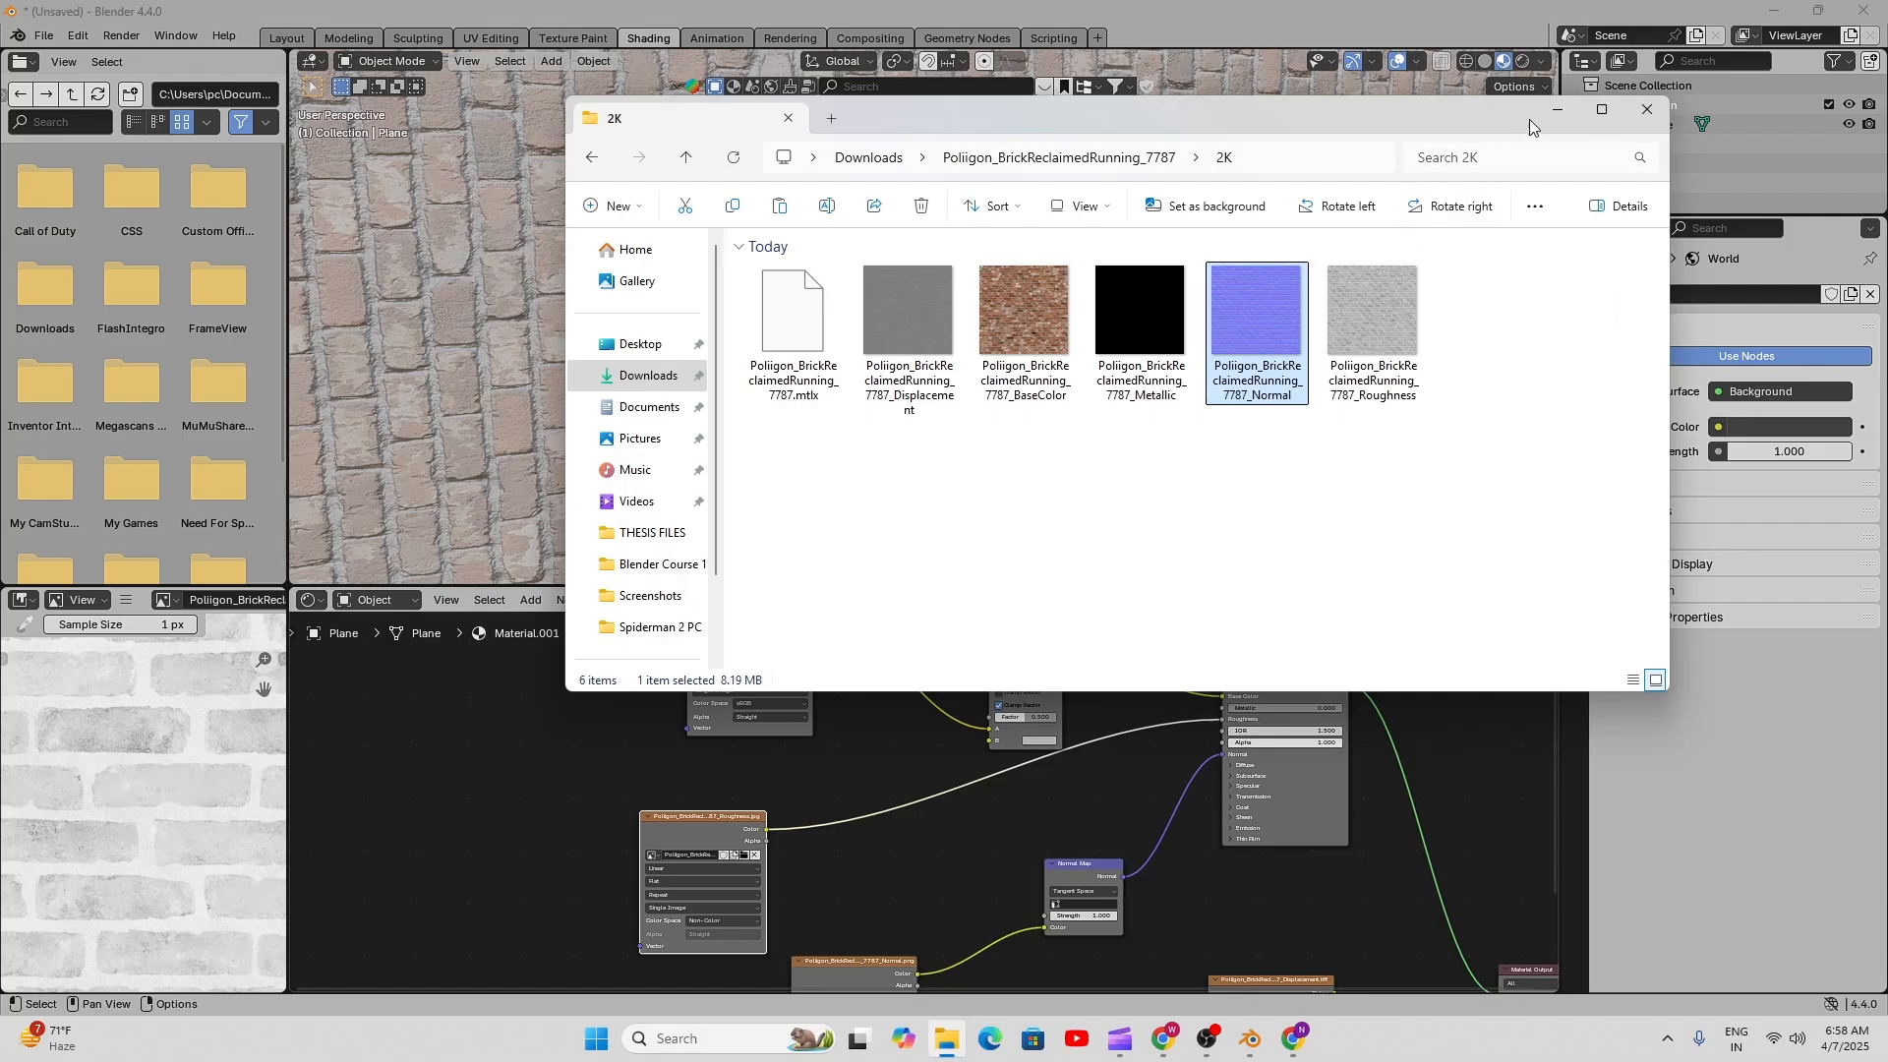
click(1556, 109)
- Set the Mix node's blending mode to Multiply
scroll(845, 792, up, 4)
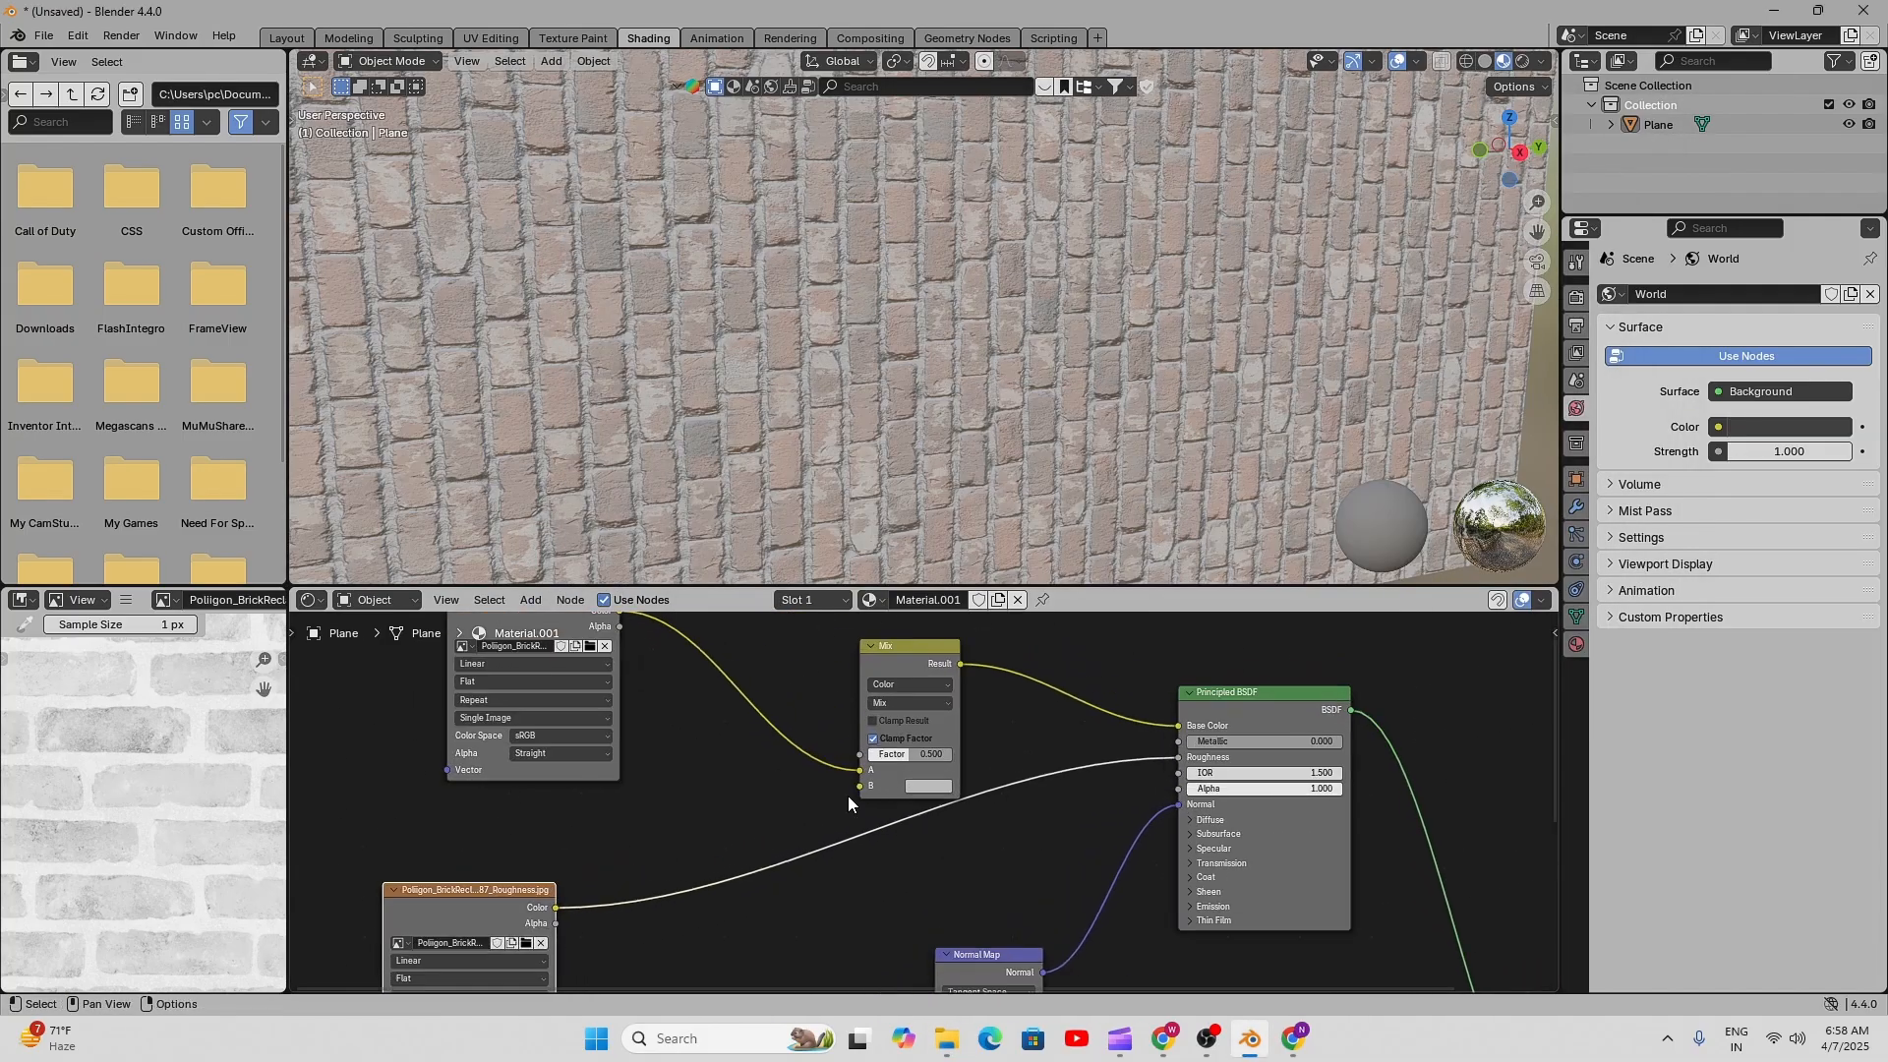
scroll(844, 782, down, 3)
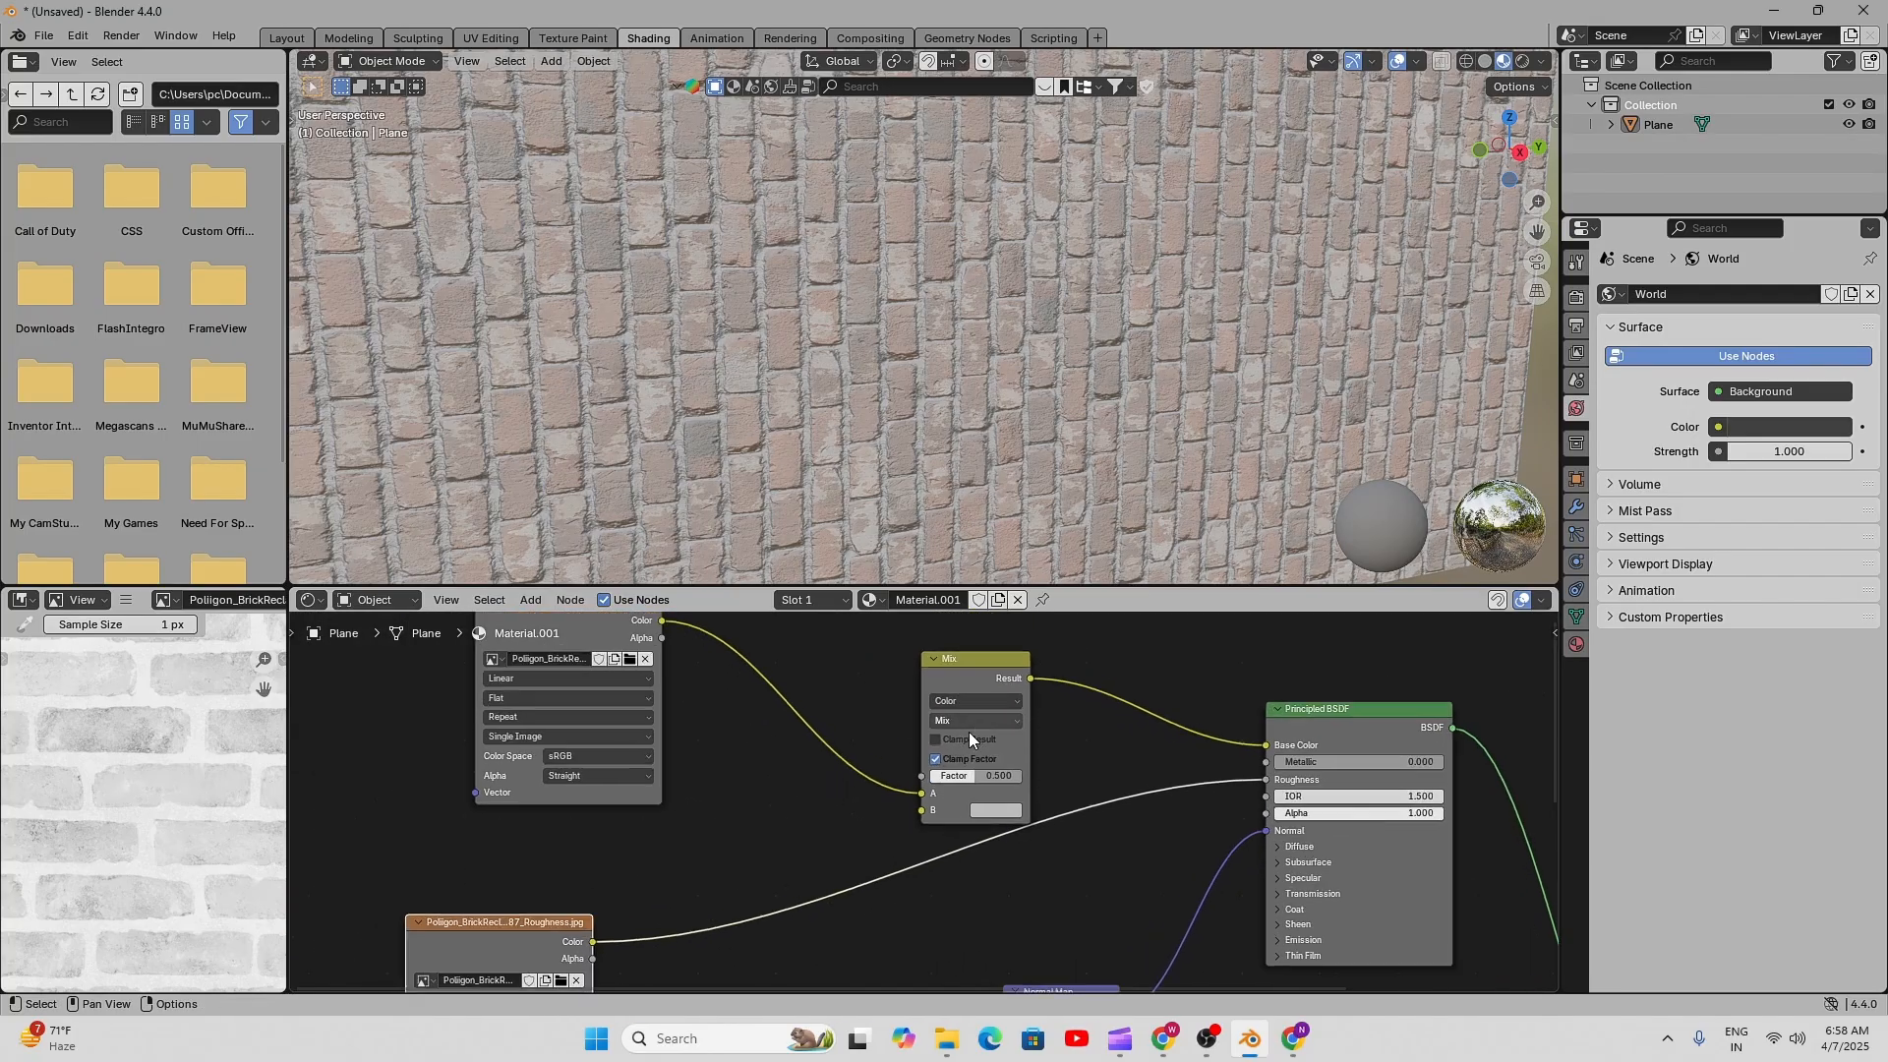
scroll(969, 731, up, 3)
click(1052, 672)
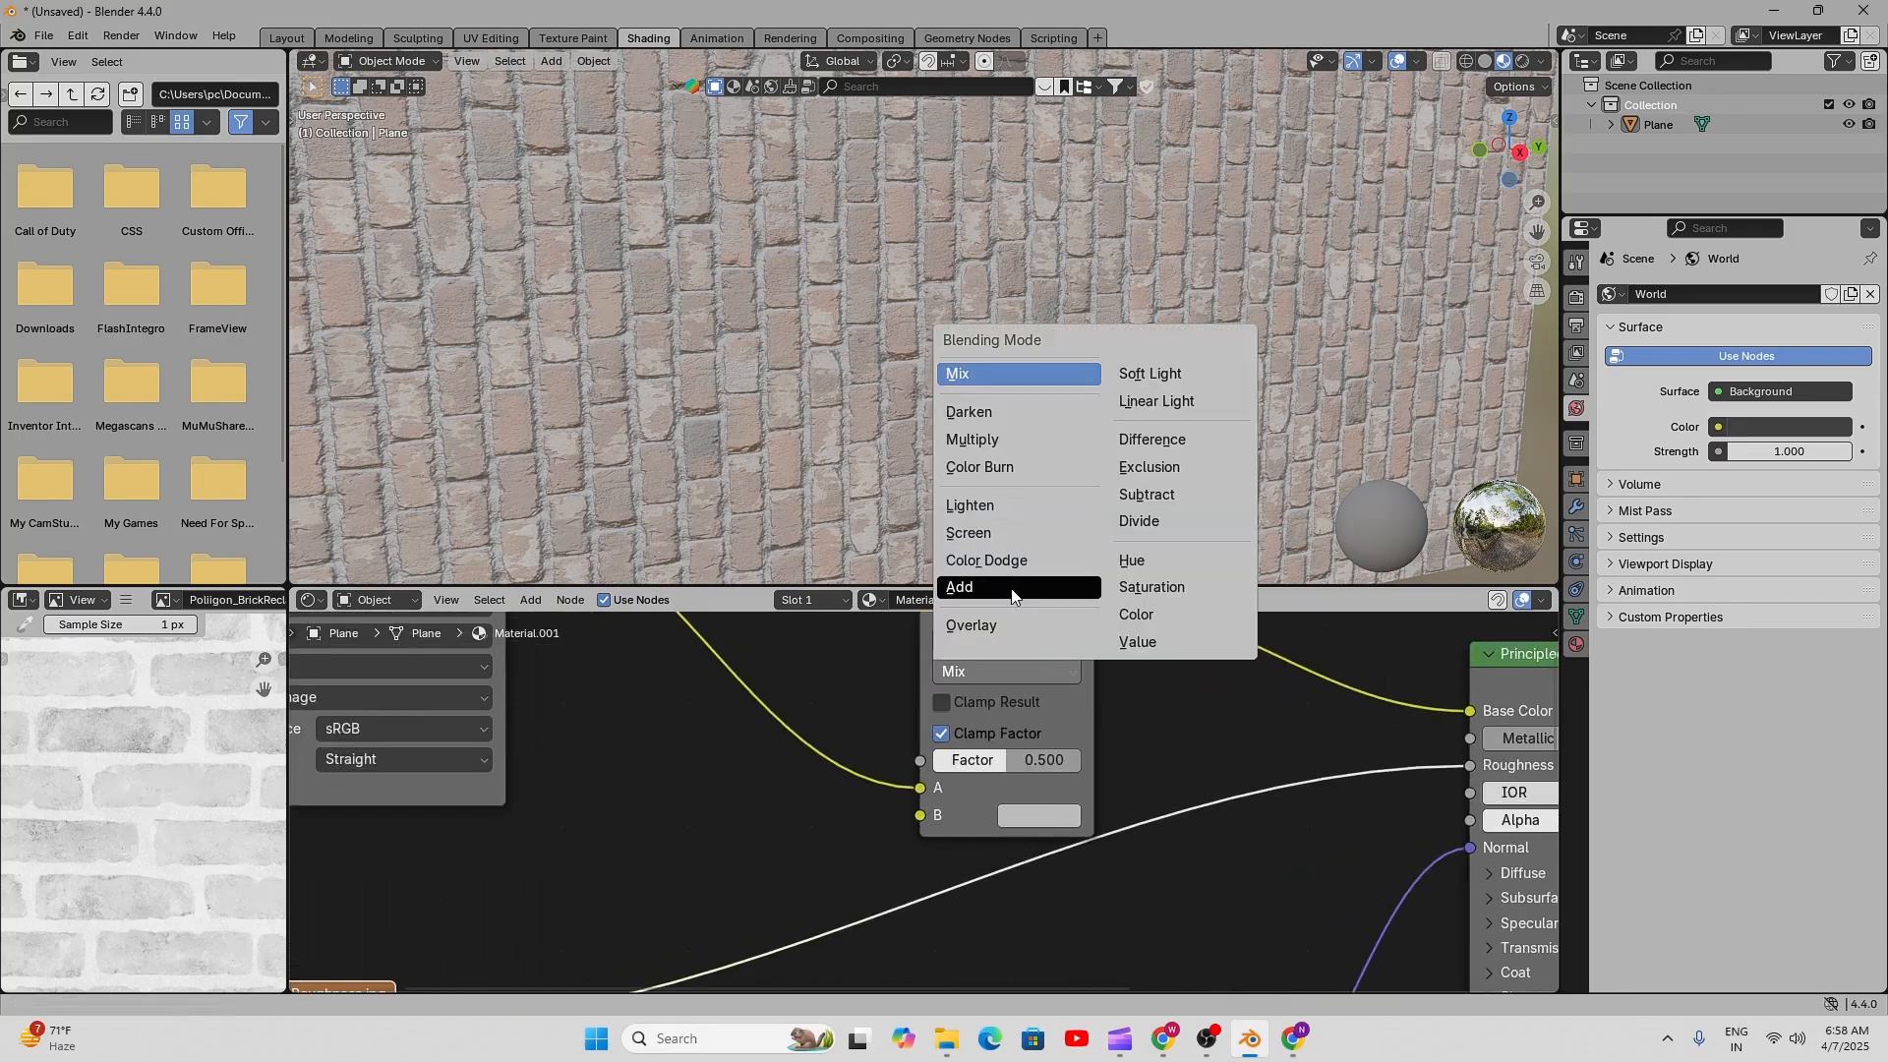
click(1048, 677)
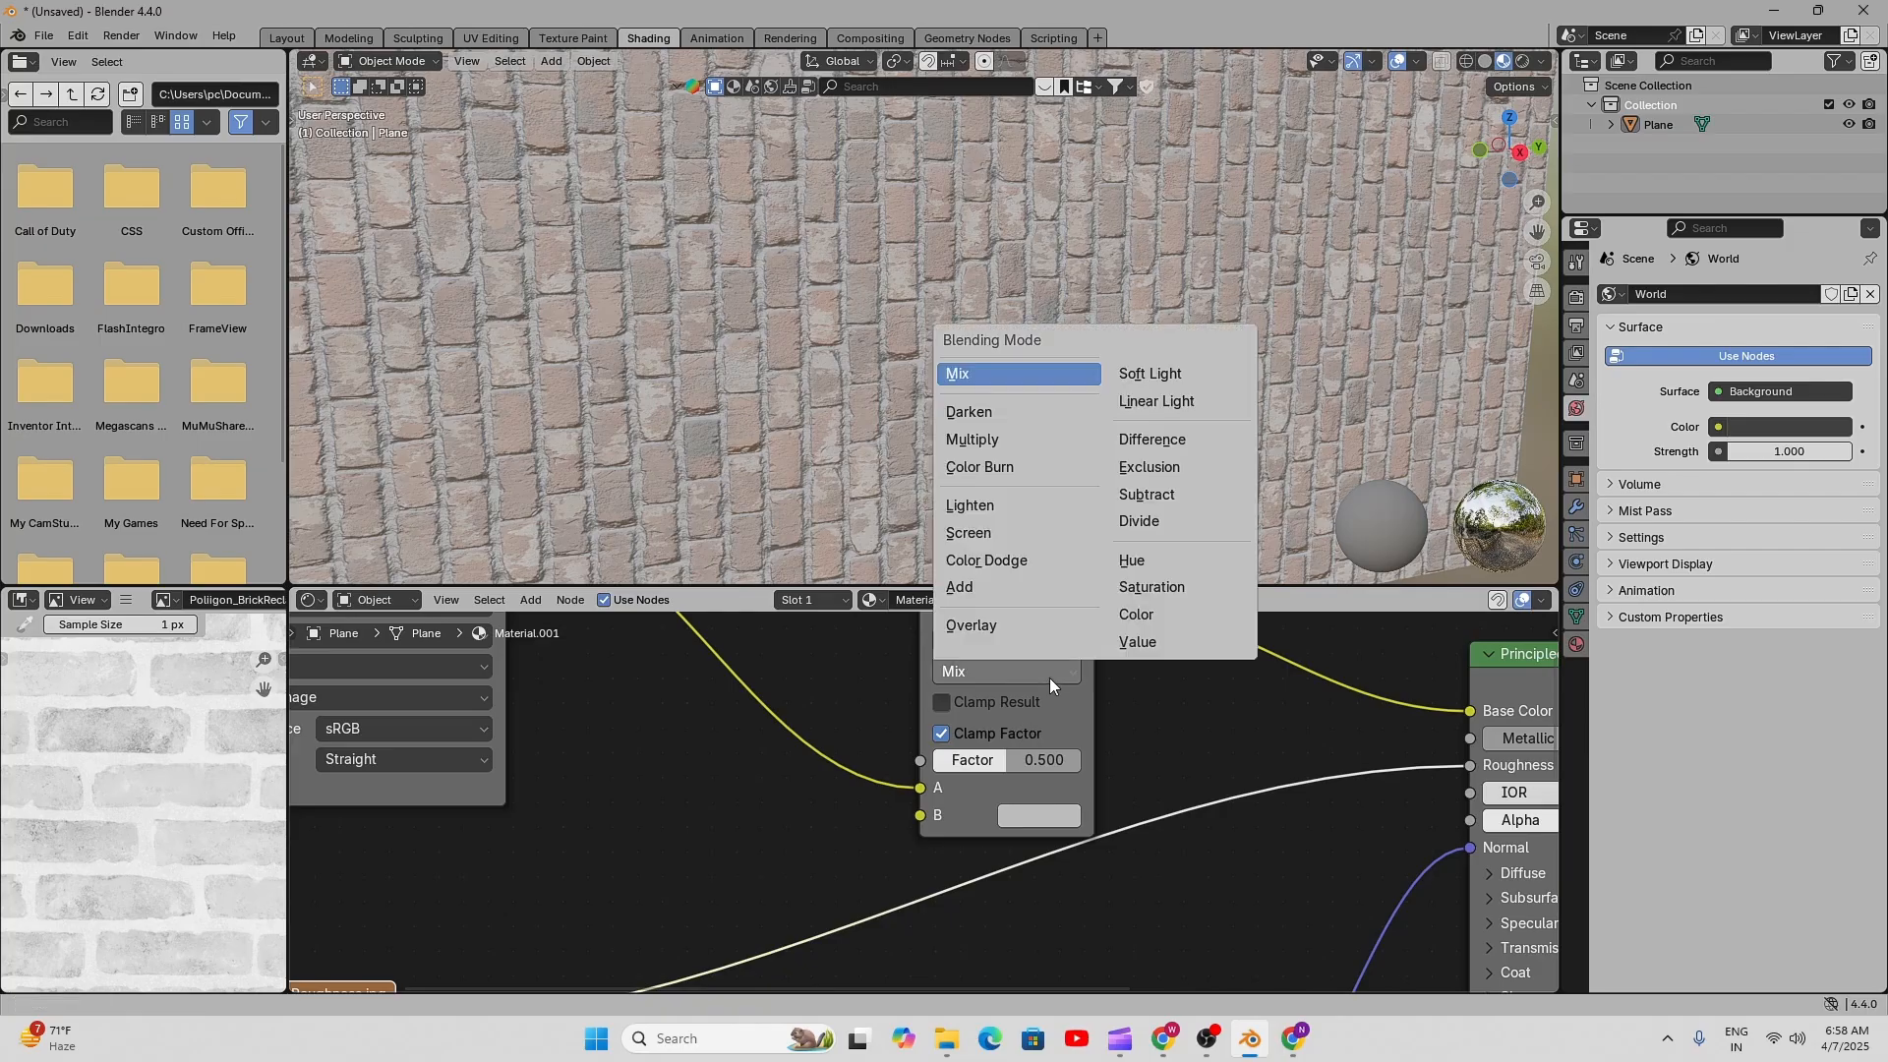
click(969, 441)
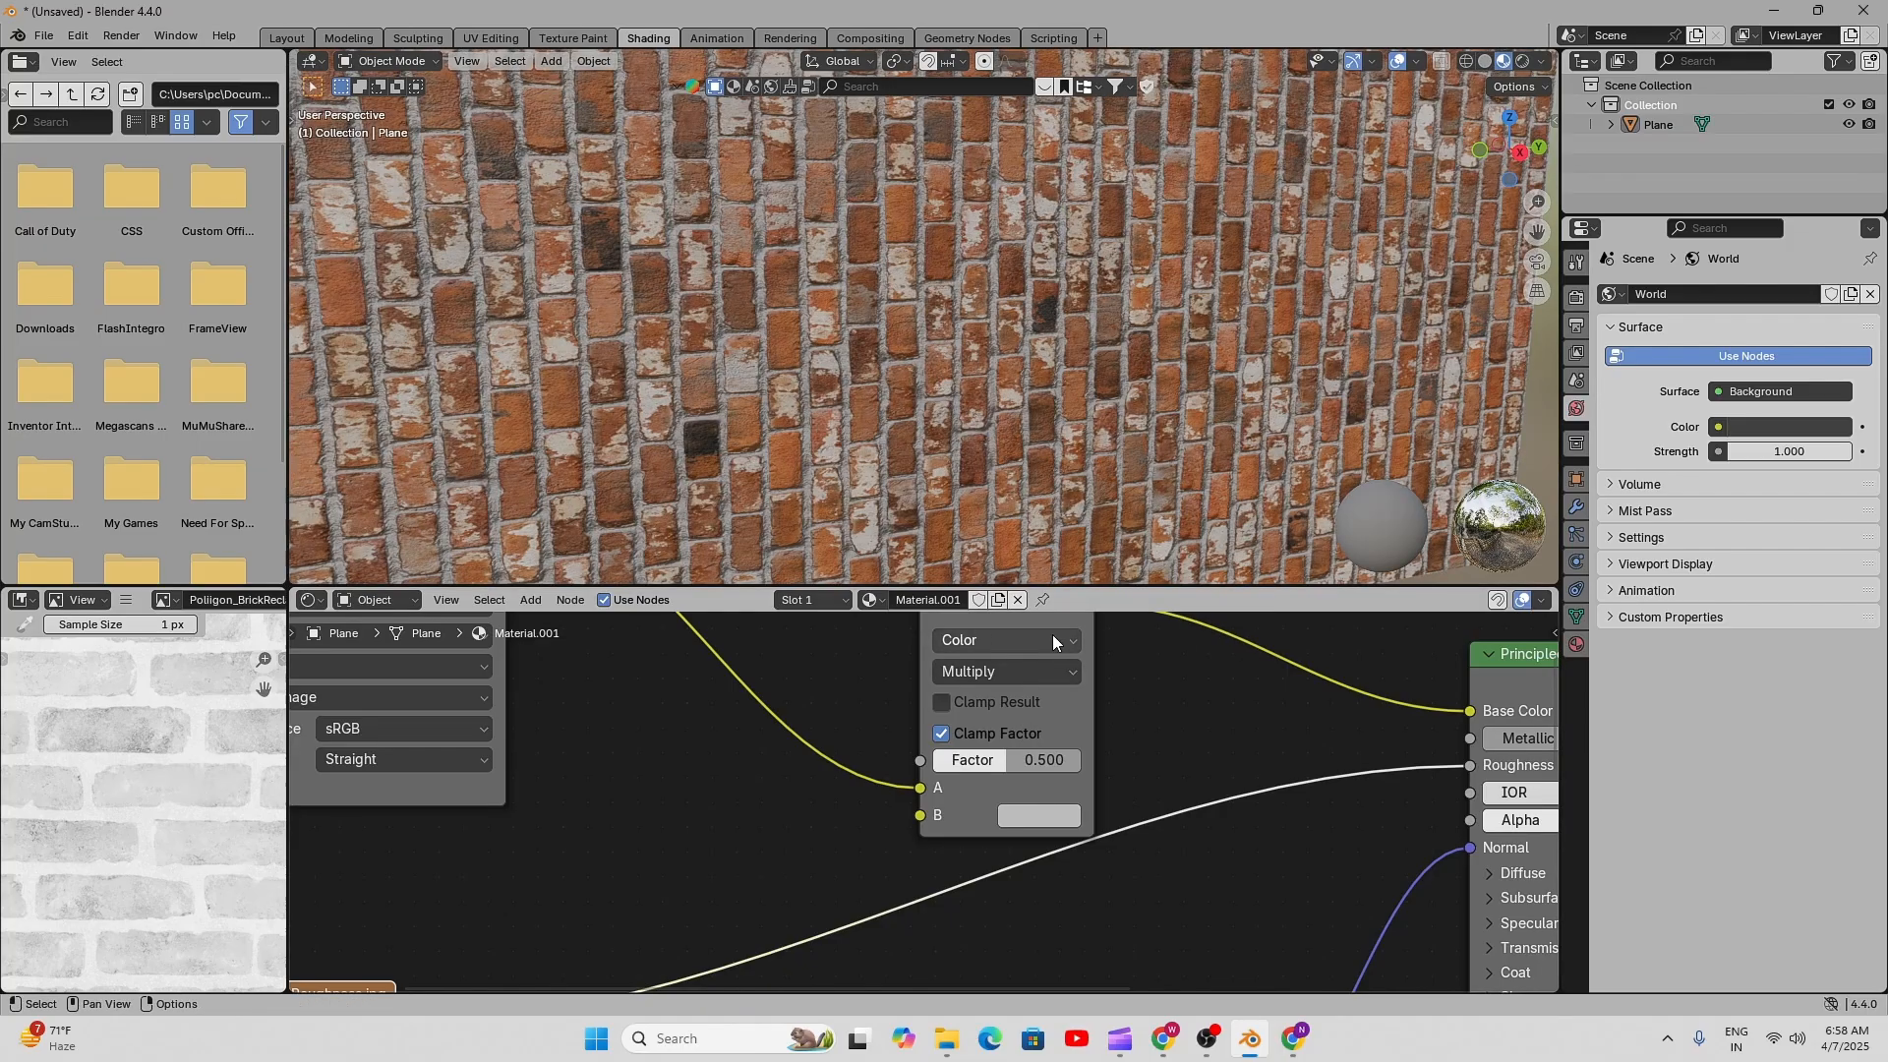
- Examine the Multiply node's connections and its effect on the brick plane as a whole
scroll(845, 747, down, 5)
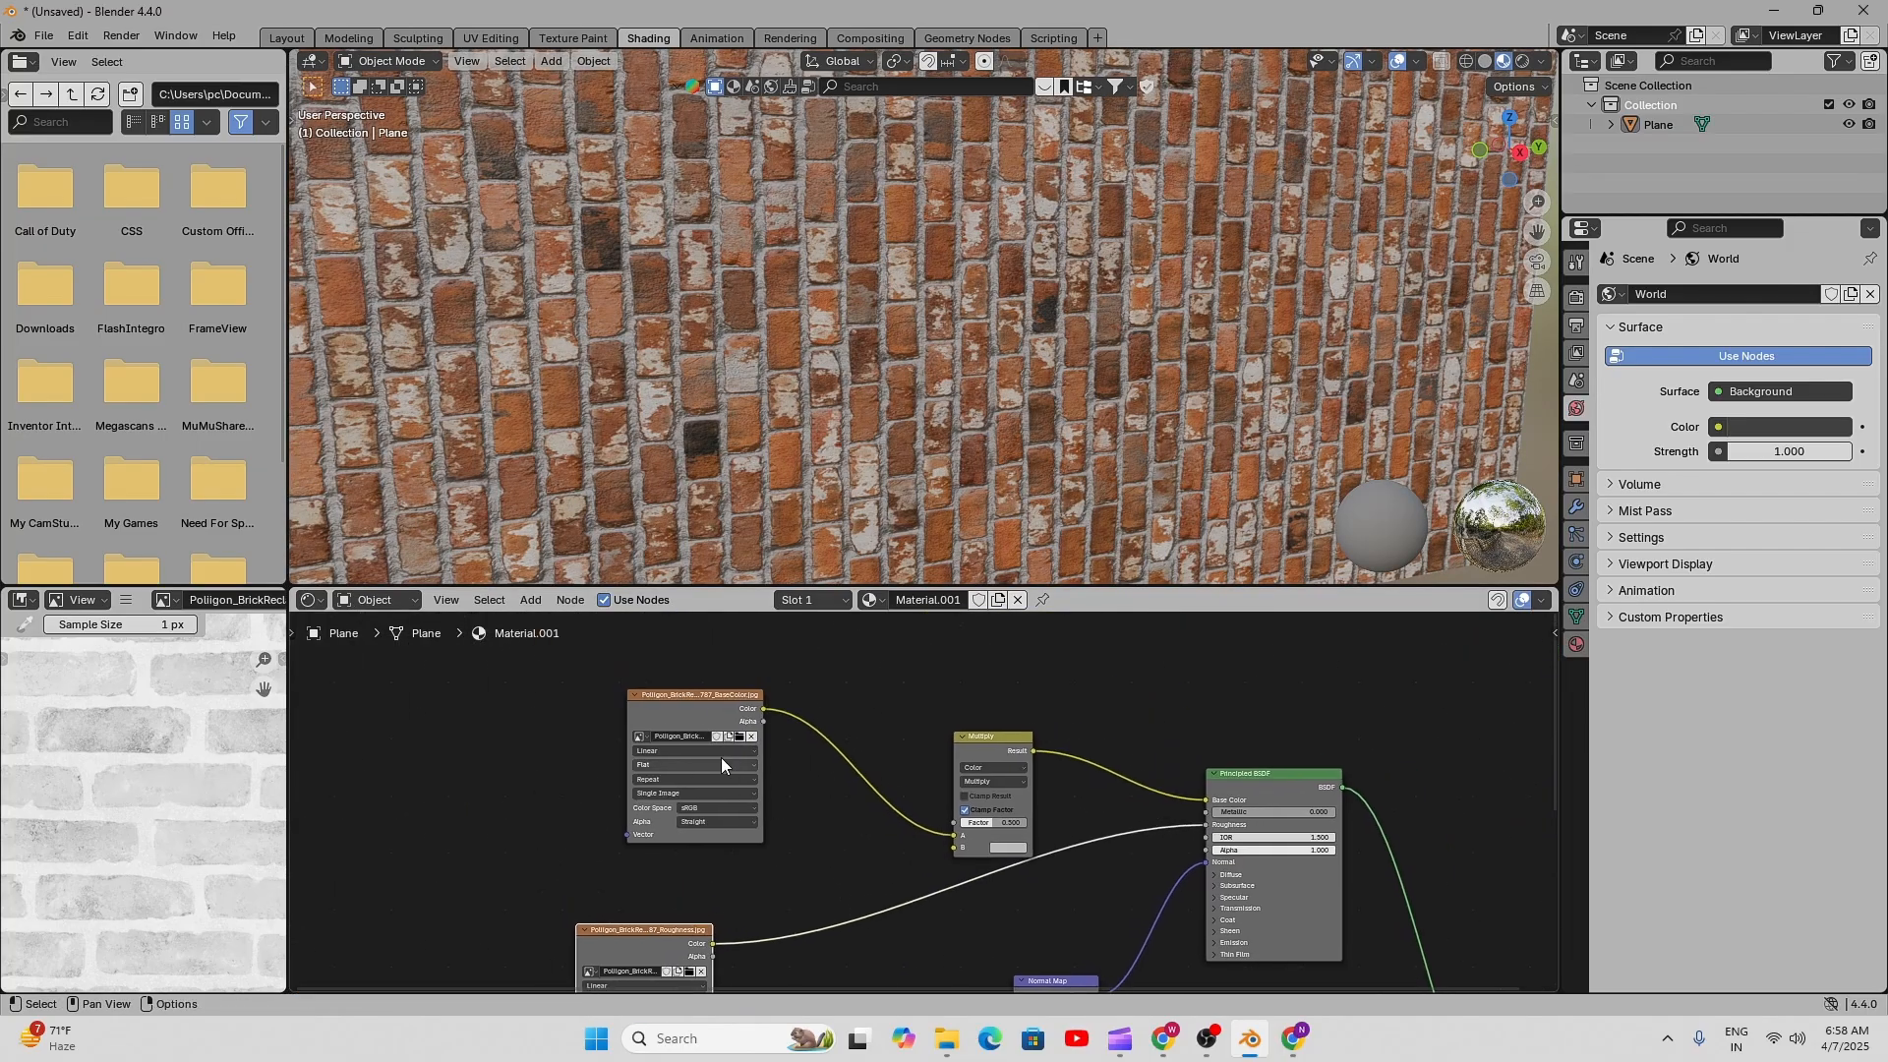
middle_drag(965, 836, 842, 802)
scroll(905, 786, up, 2)
scroll(865, 800, up, 2)
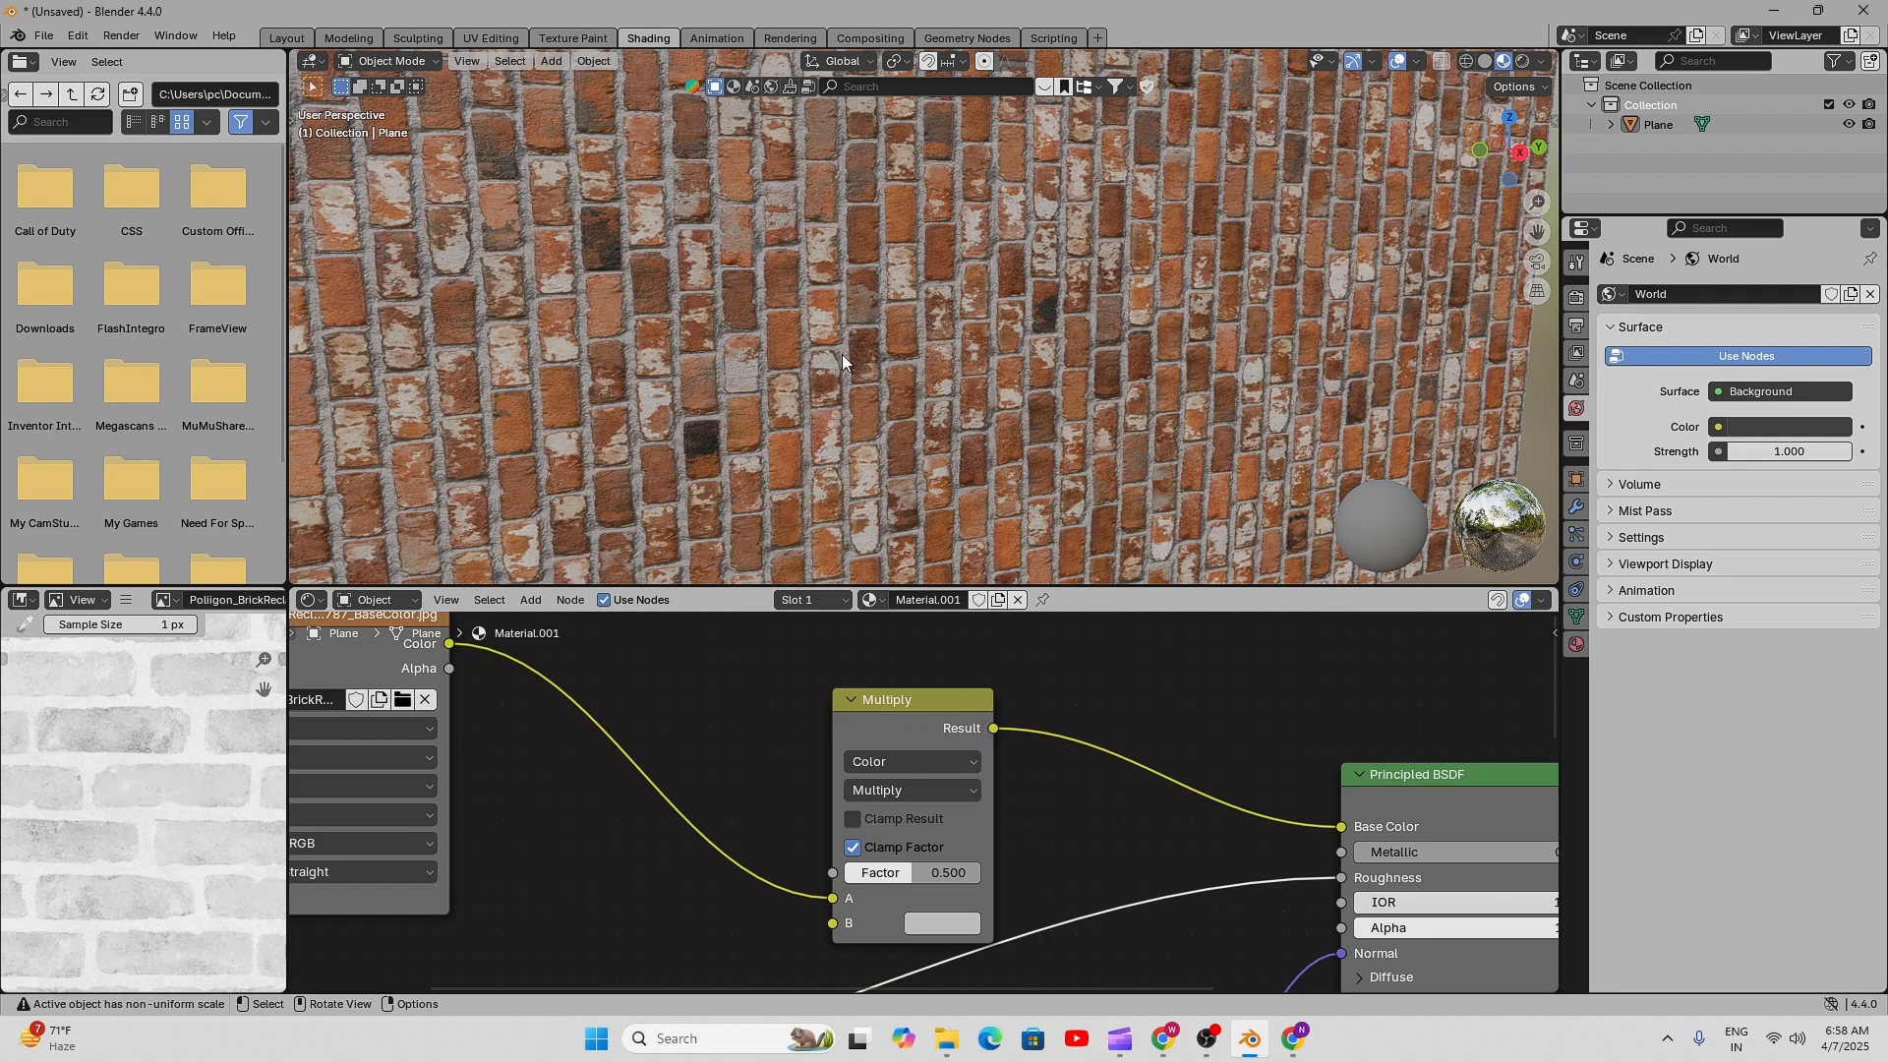
scroll(842, 354, down, 3)
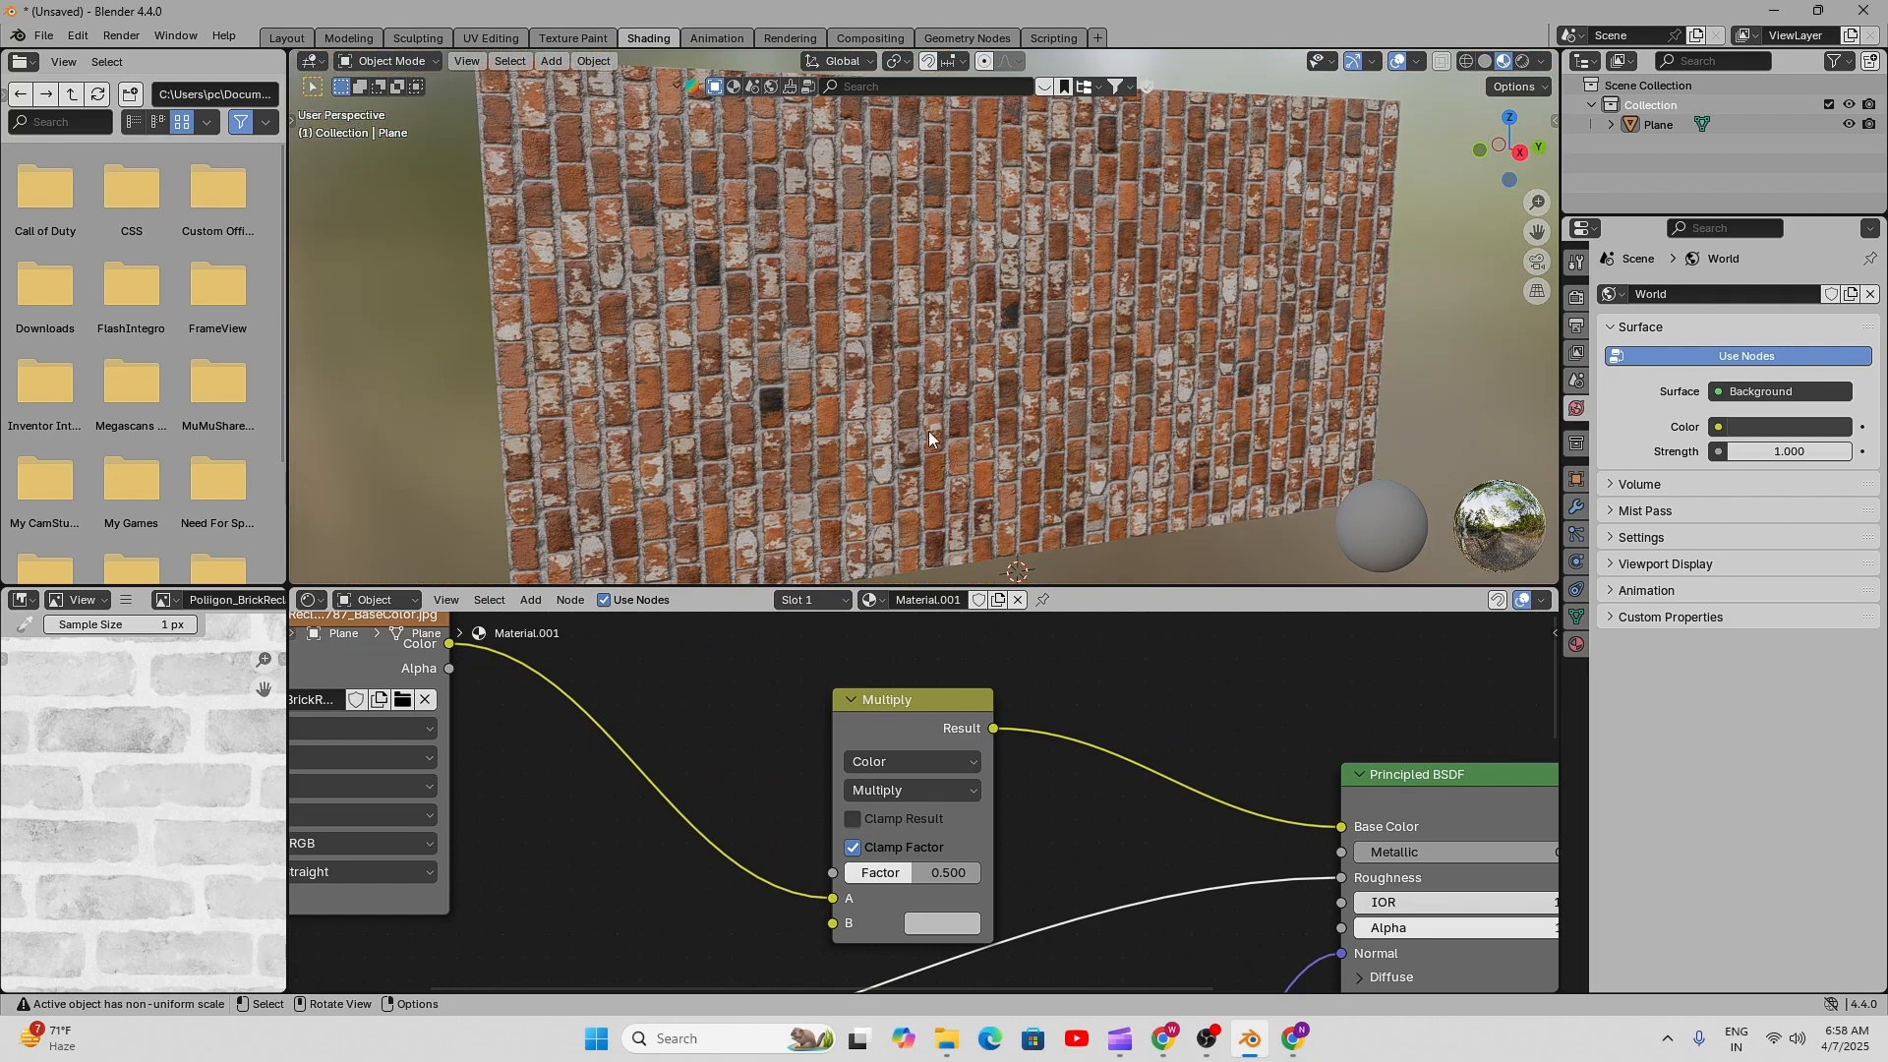
scroll(976, 415, down, 3)
scroll(987, 734, down, 5)
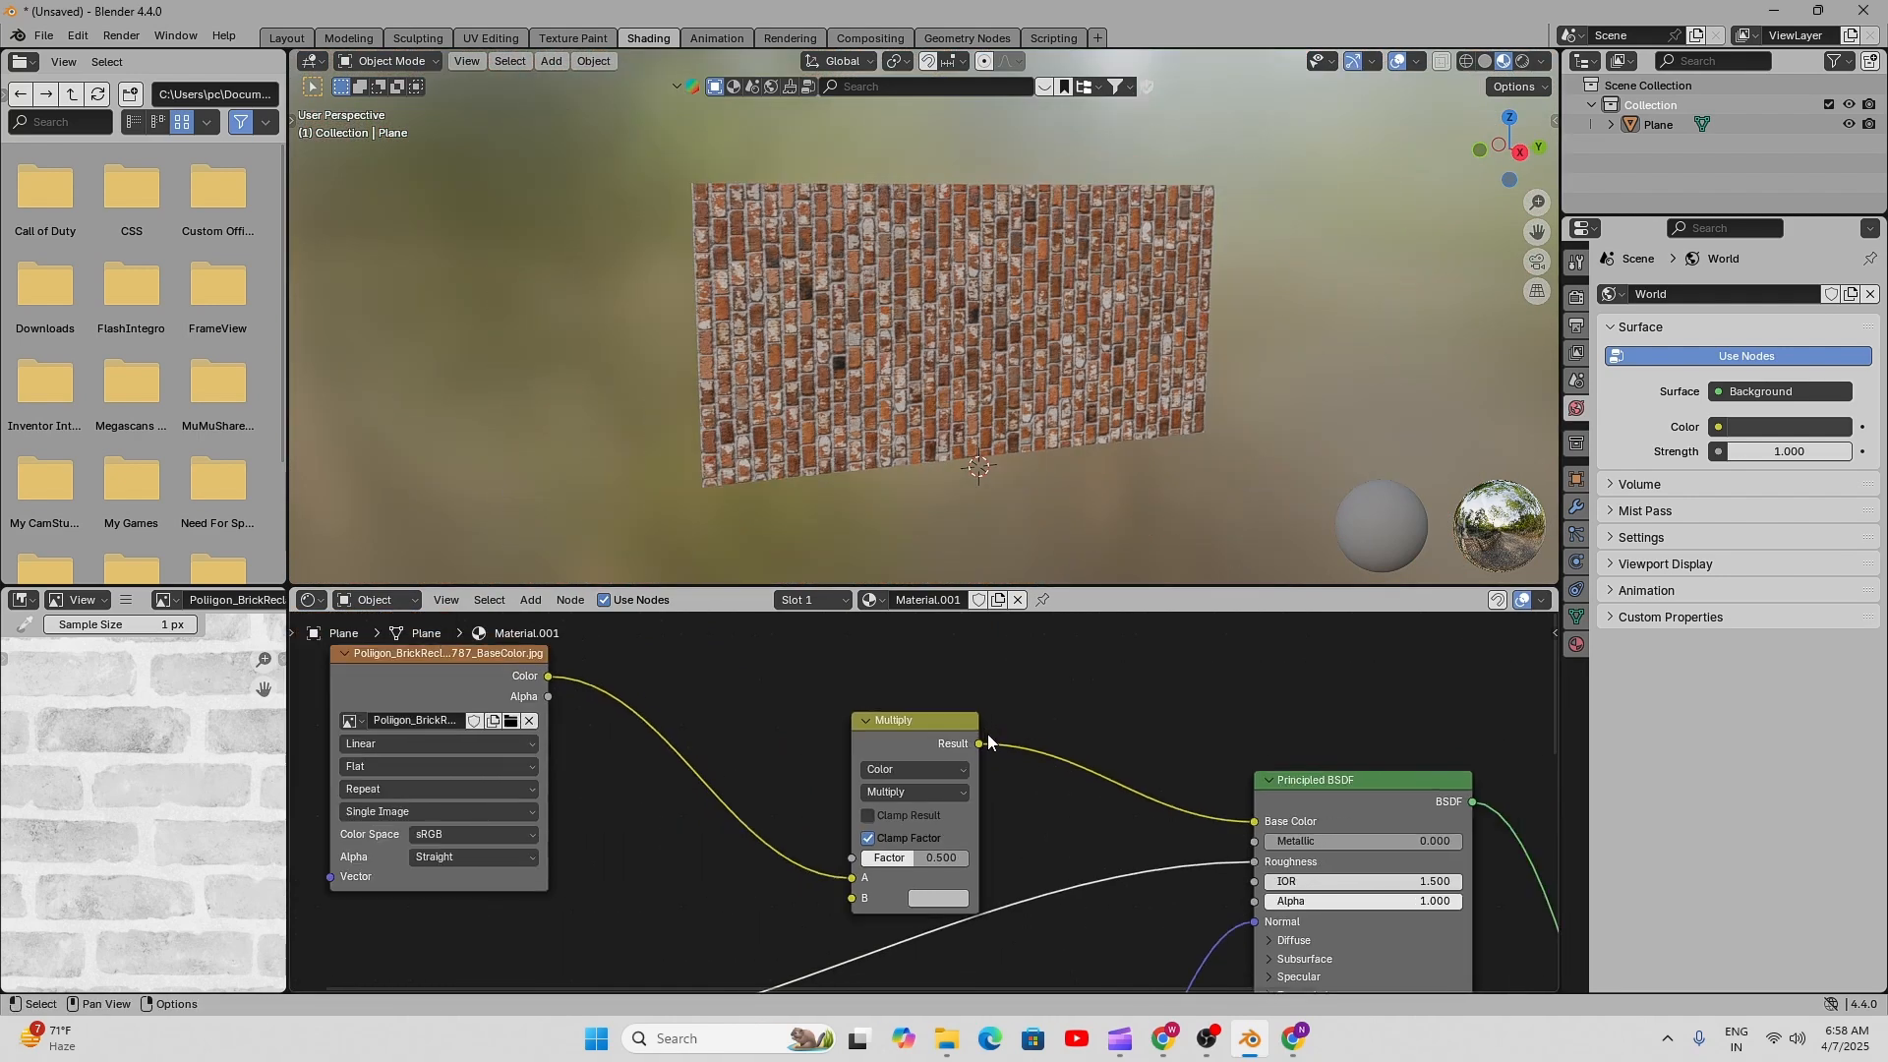
middle_drag(693, 824, 900, 752)
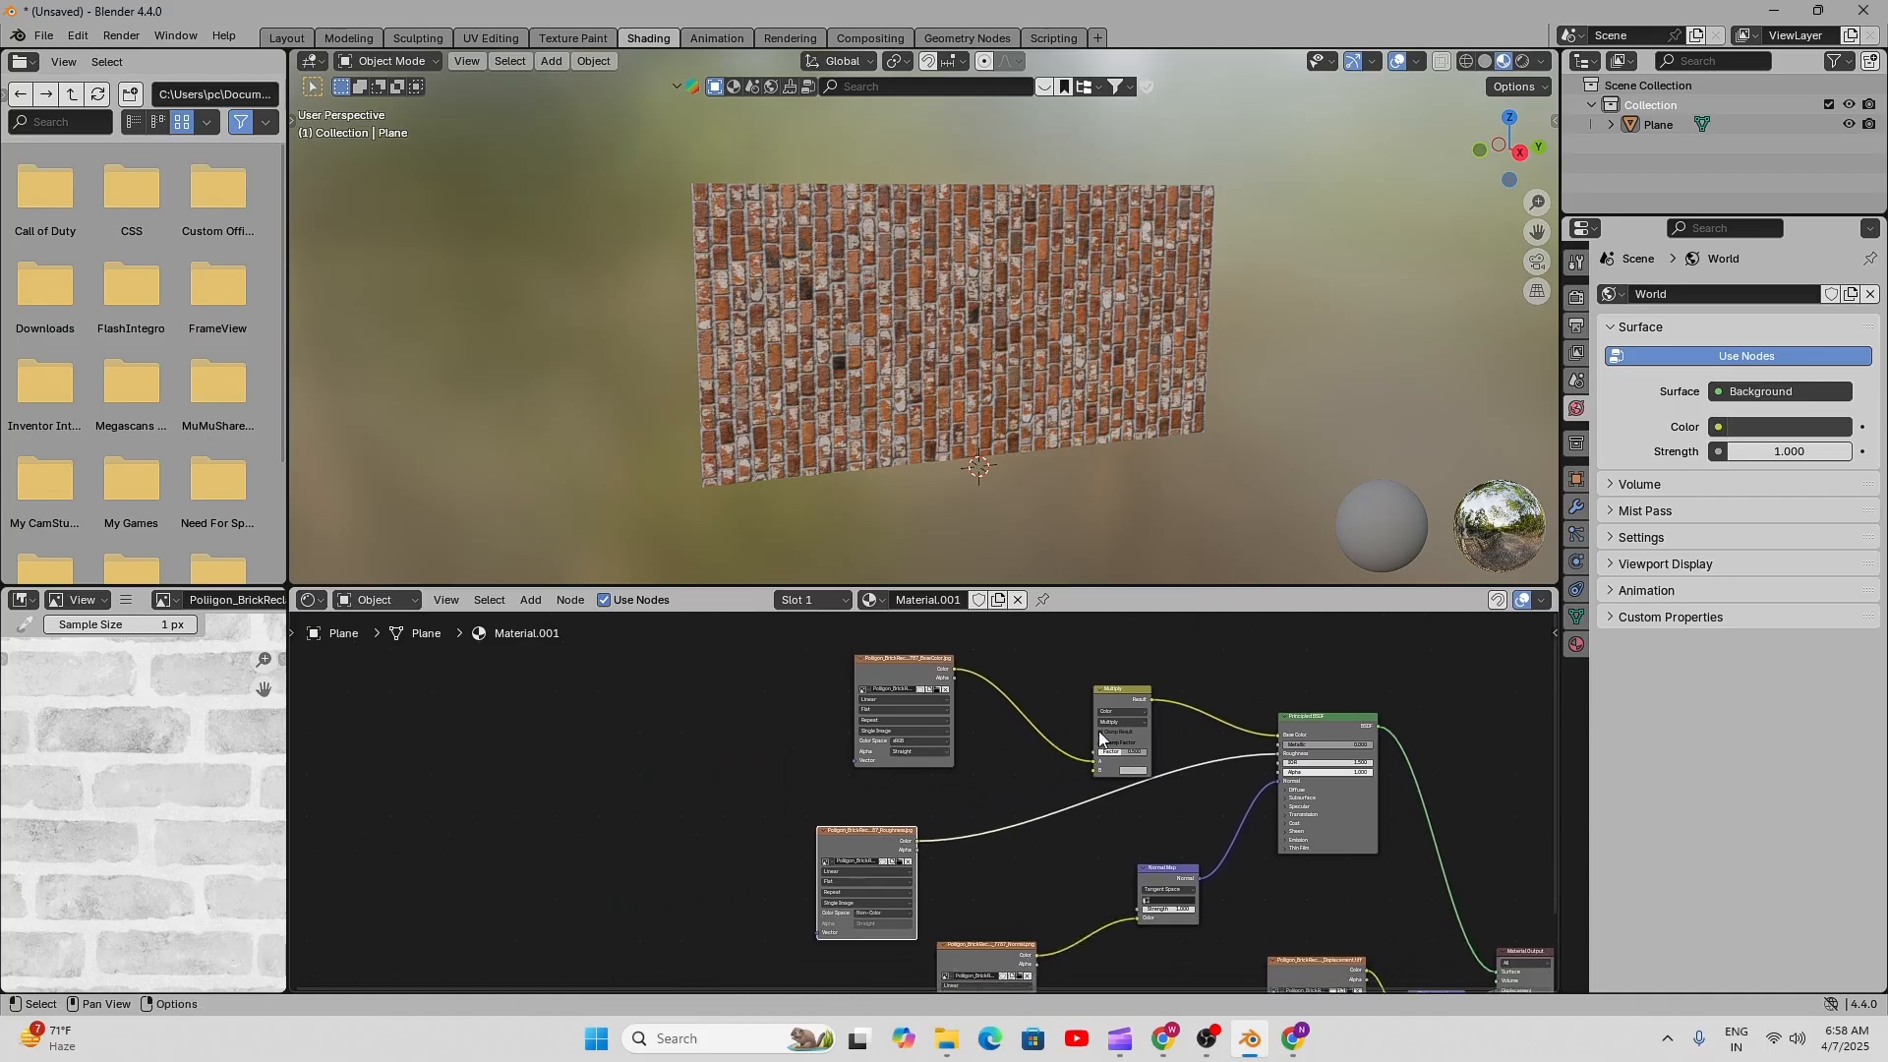
middle_drag(1099, 730, 1155, 765)
scroll(959, 369, up, 2)
middle_drag(962, 373, 948, 481)
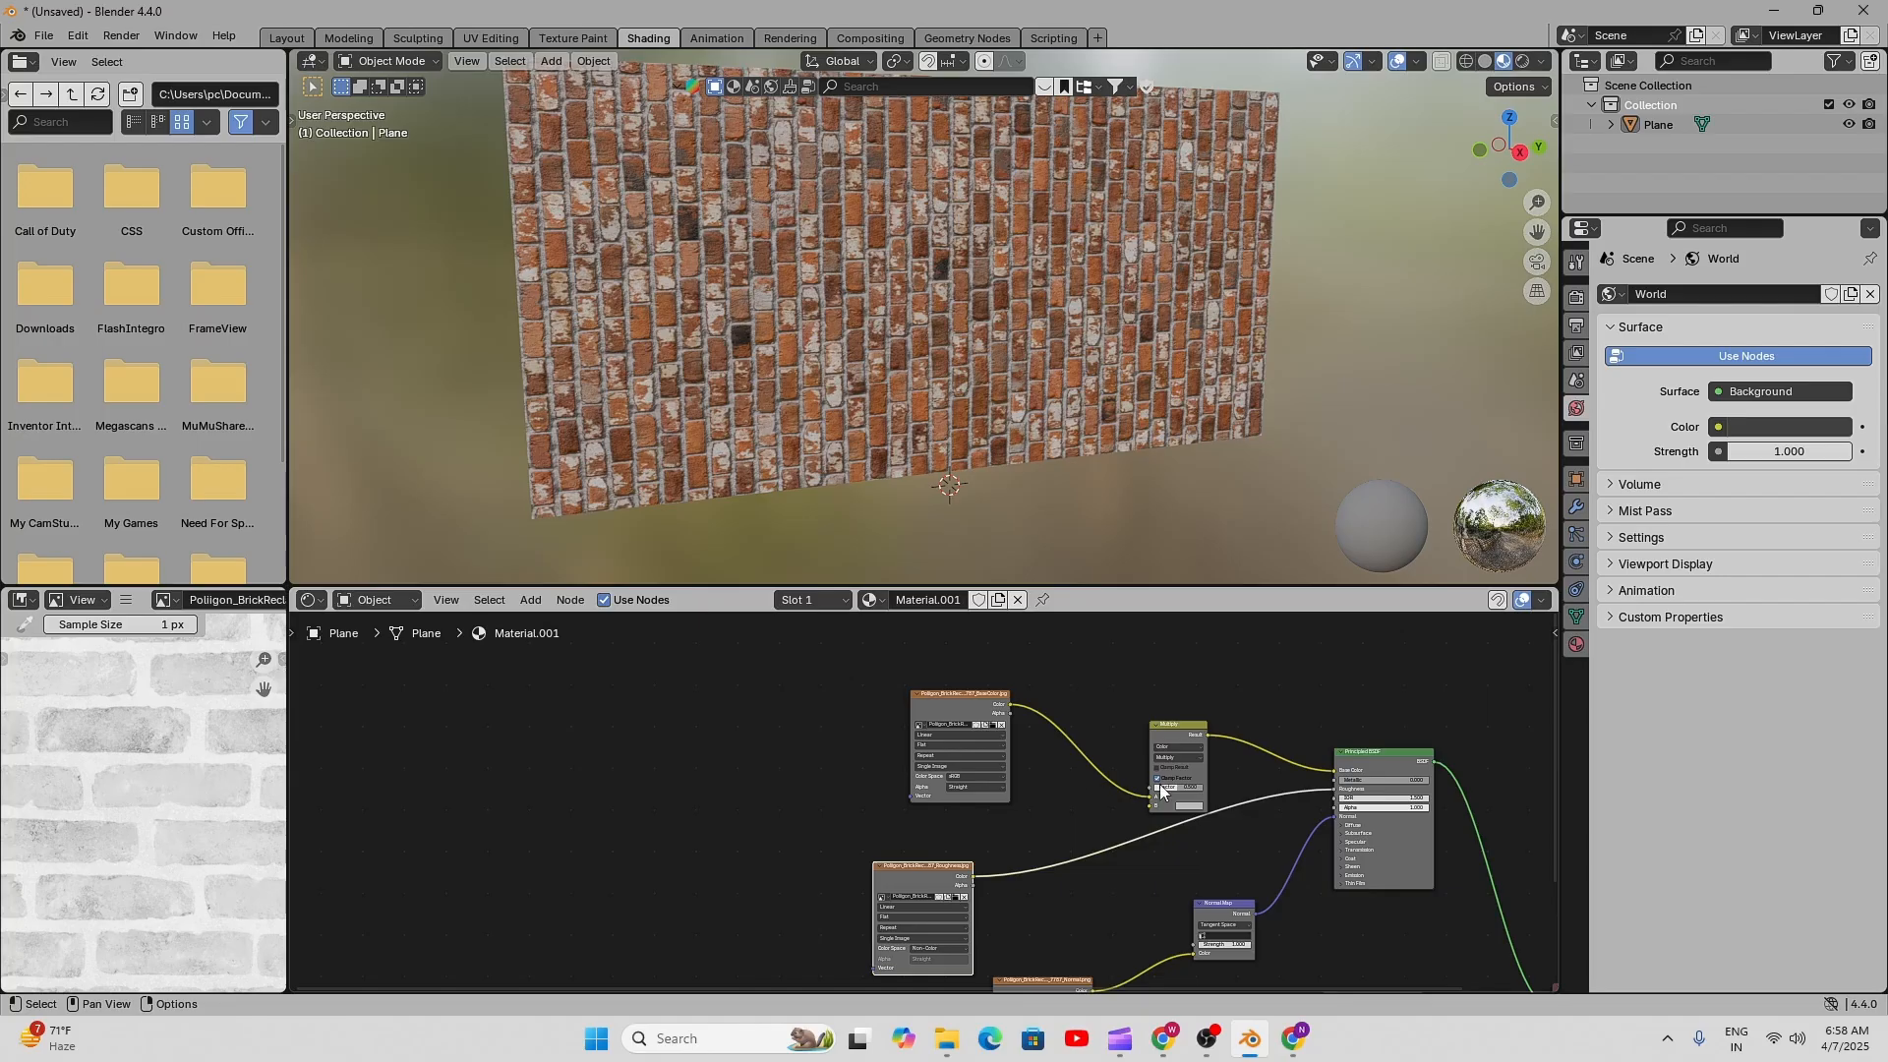
scroll(1215, 710, up, 1)
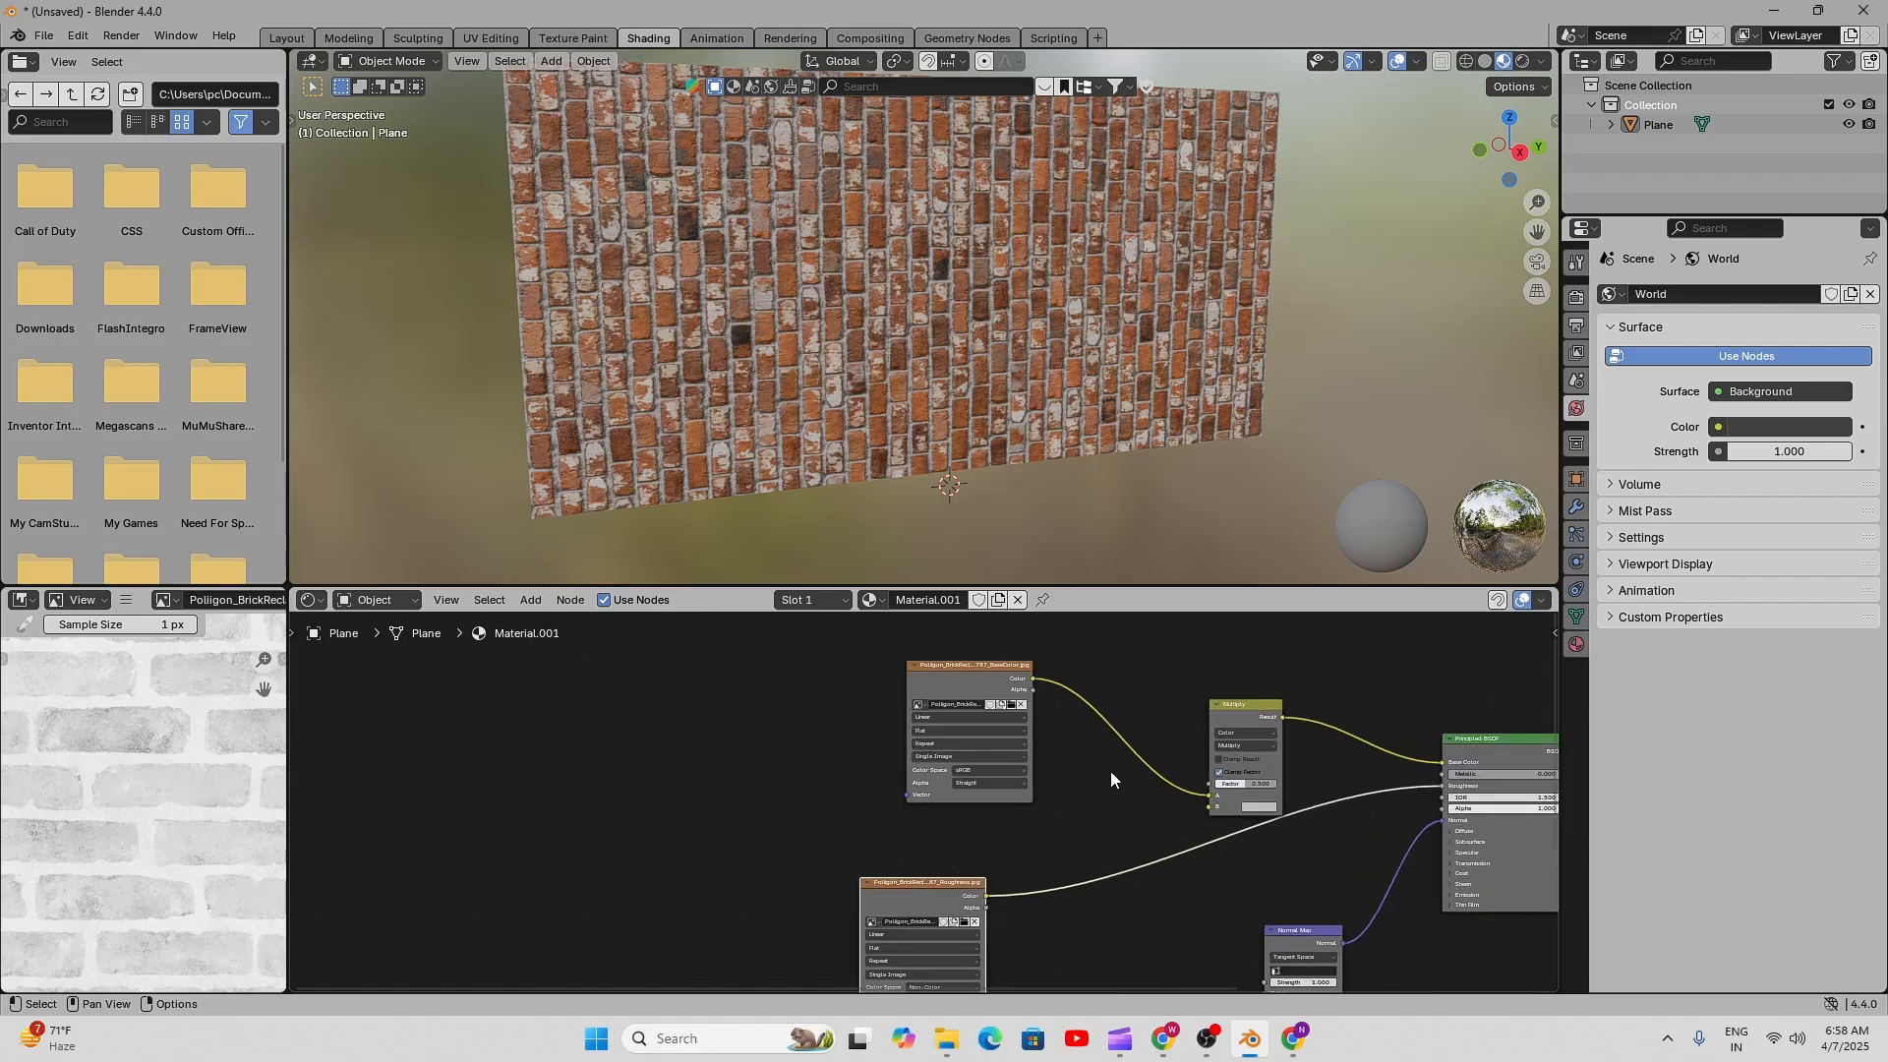
- Add a Mapping node and place it in the empty space before the base color image texture
middle_drag(1111, 770, 995, 863)
scroll(1268, 784, up, 5)
scroll(1006, 762, down, 3)
middle_drag(1006, 760, 992, 768)
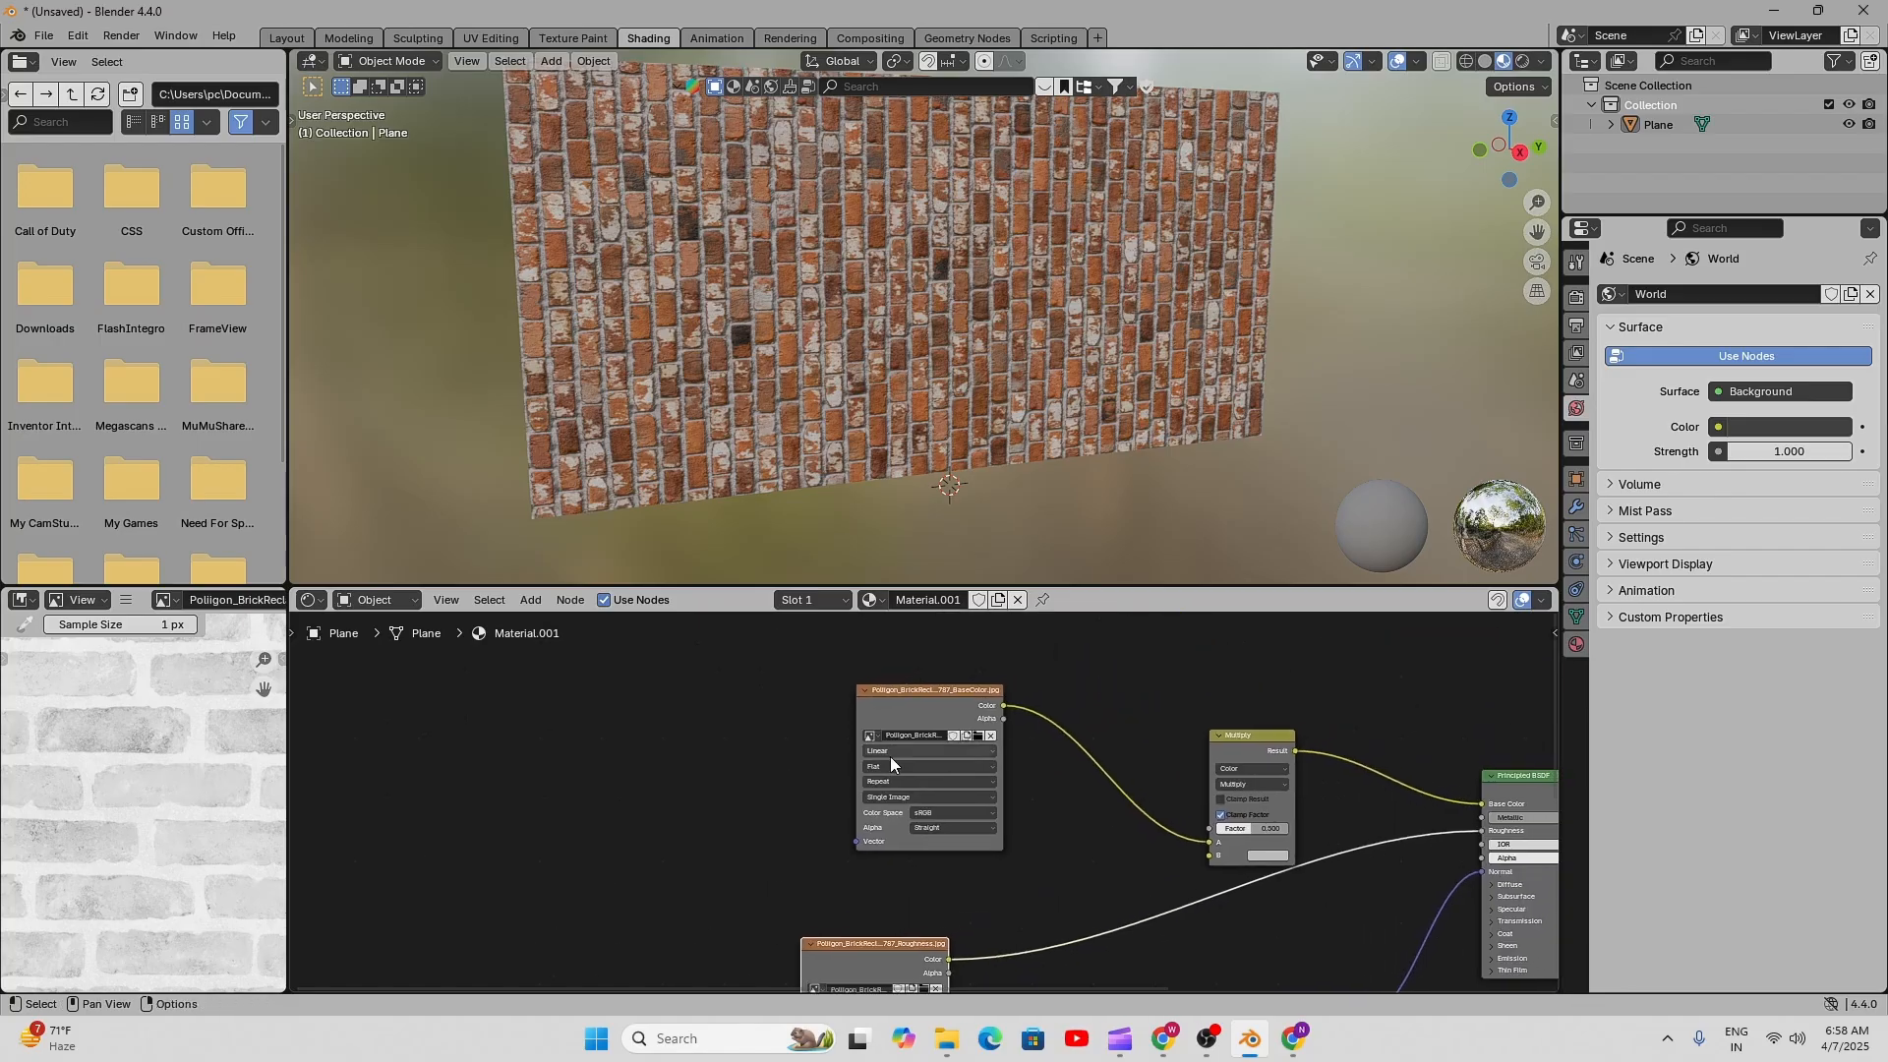
key(shift+a)
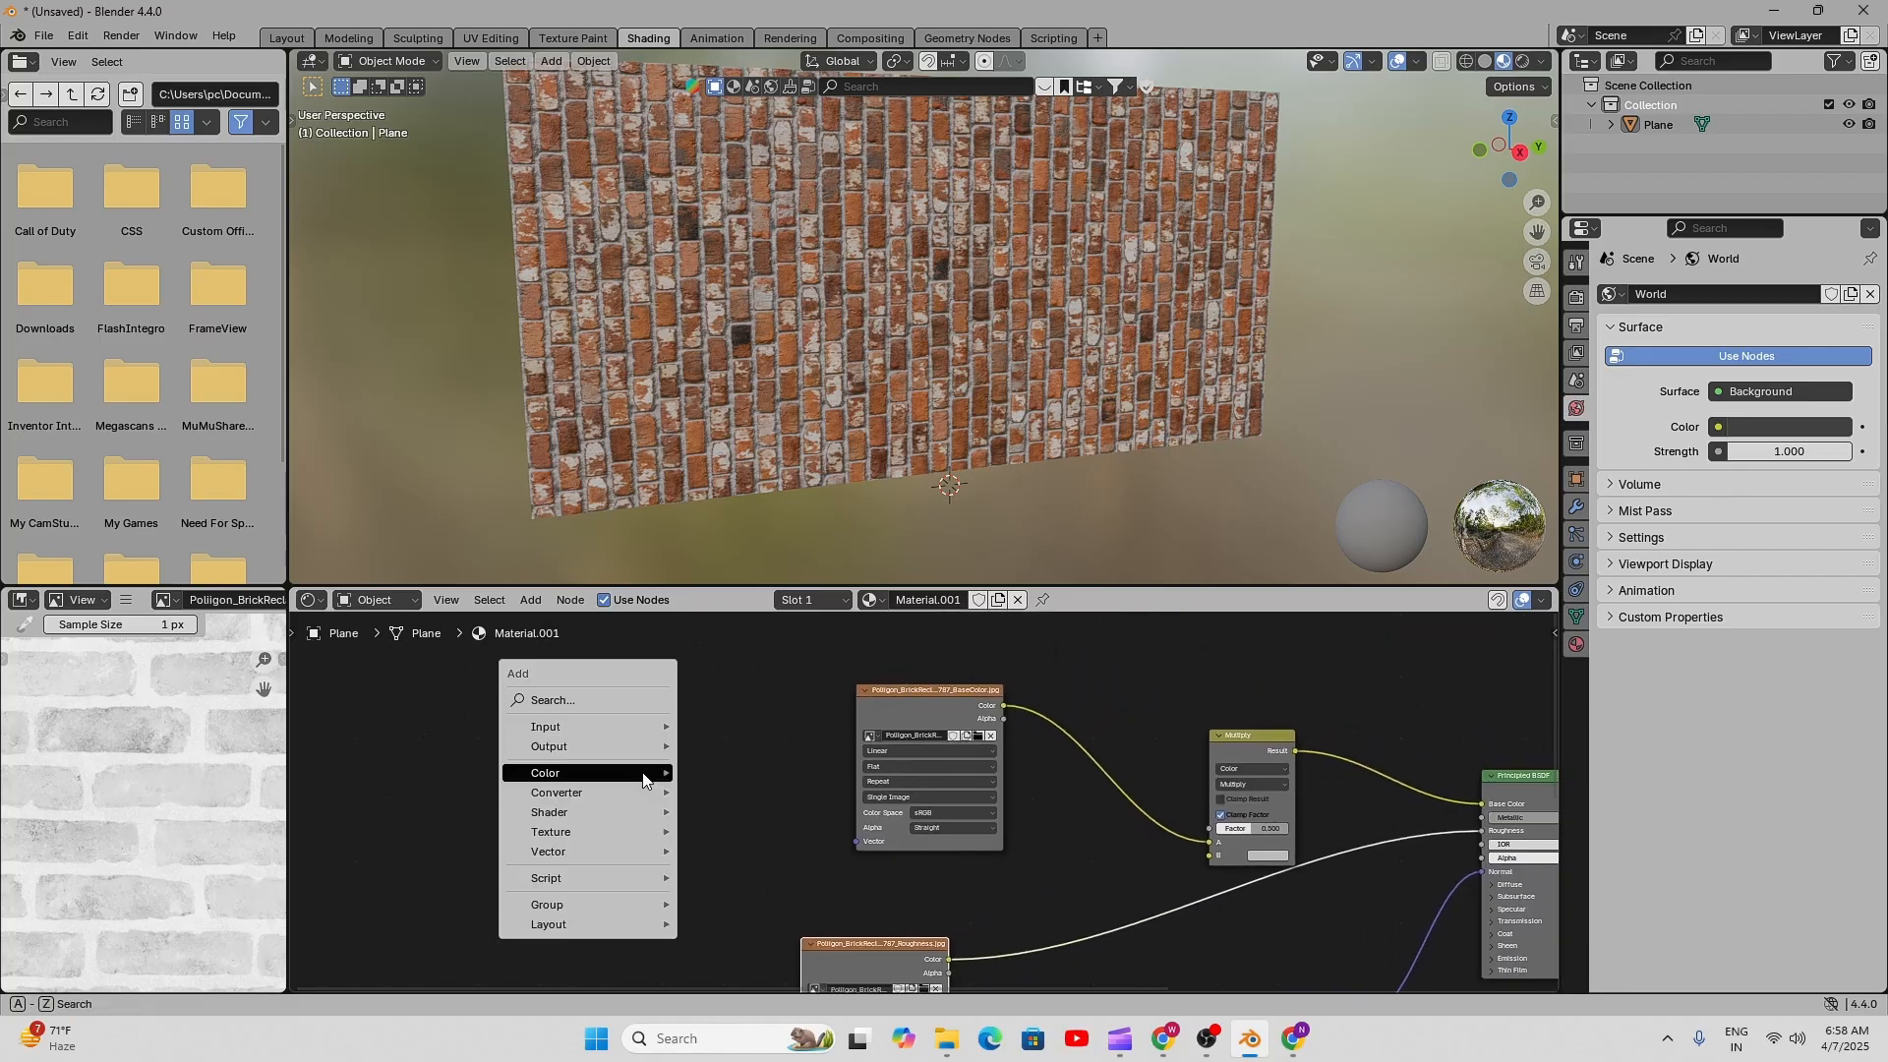
mouse_move(643, 777)
mouse_move(576, 857)
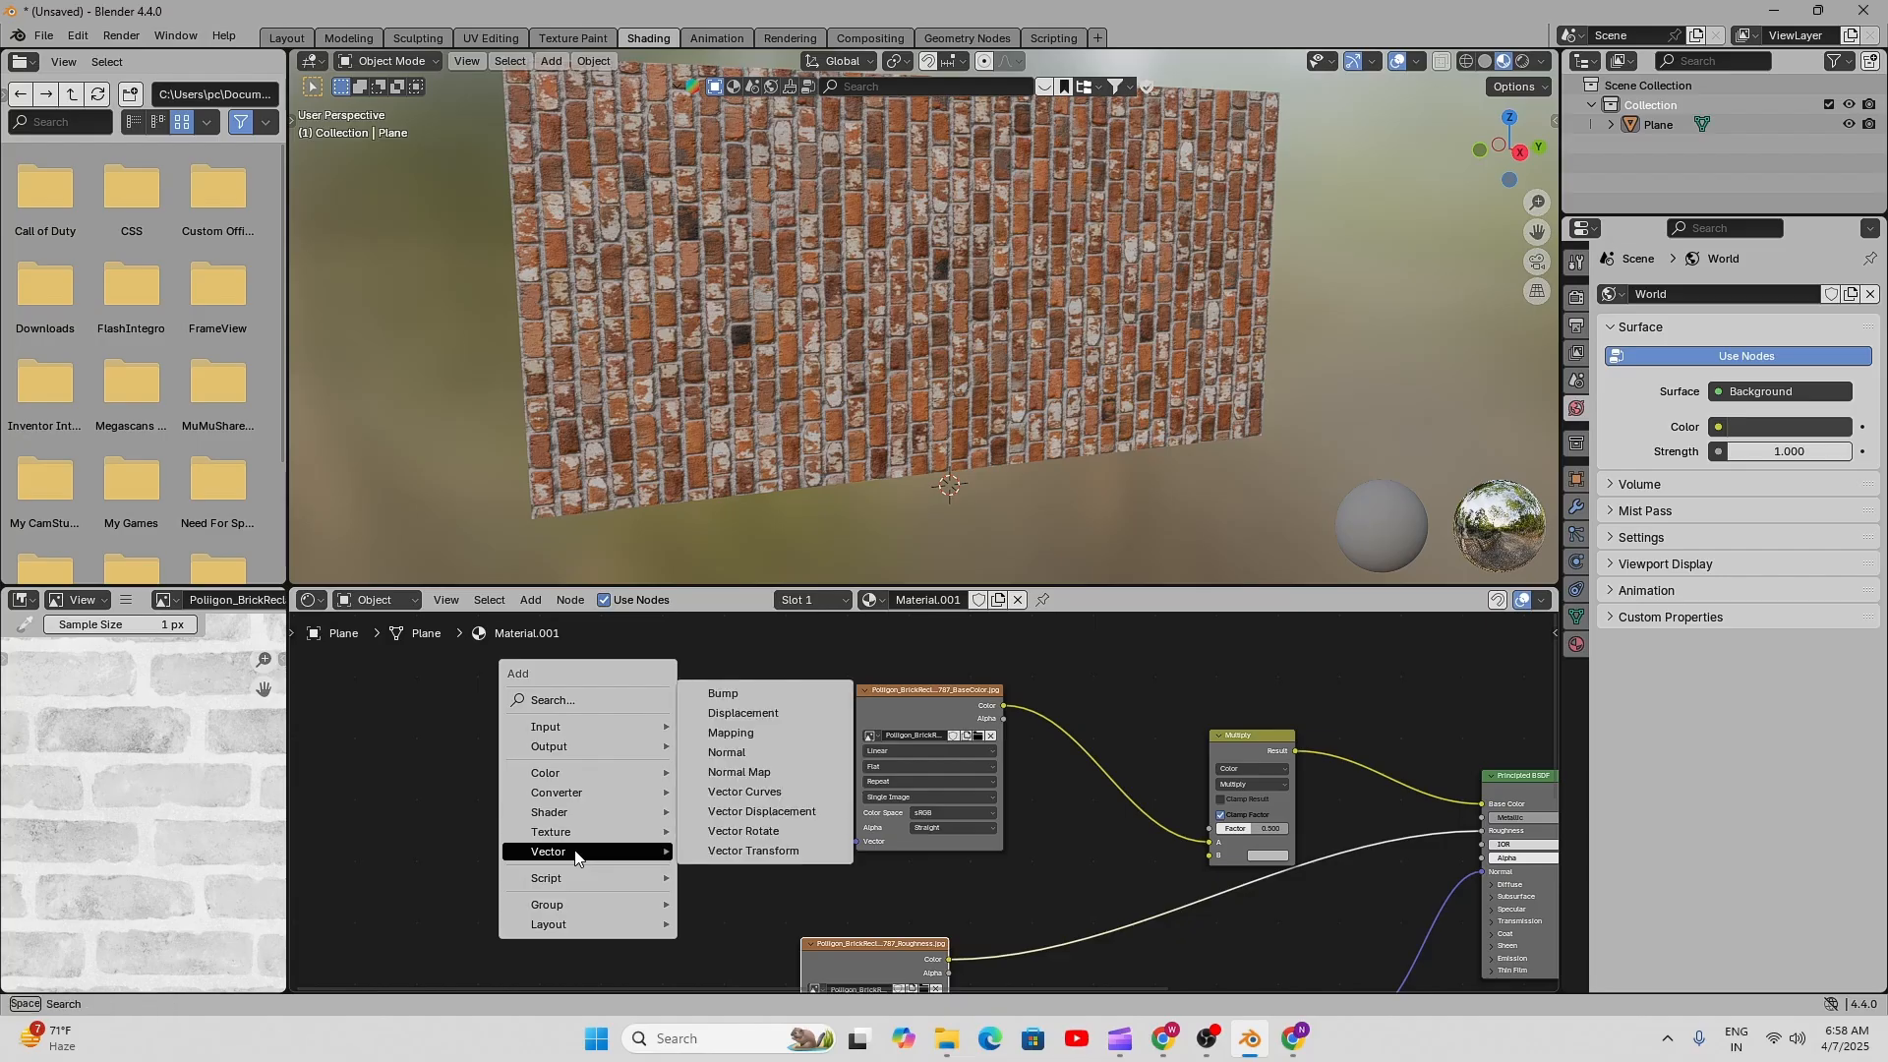
click(744, 734)
click(678, 694)
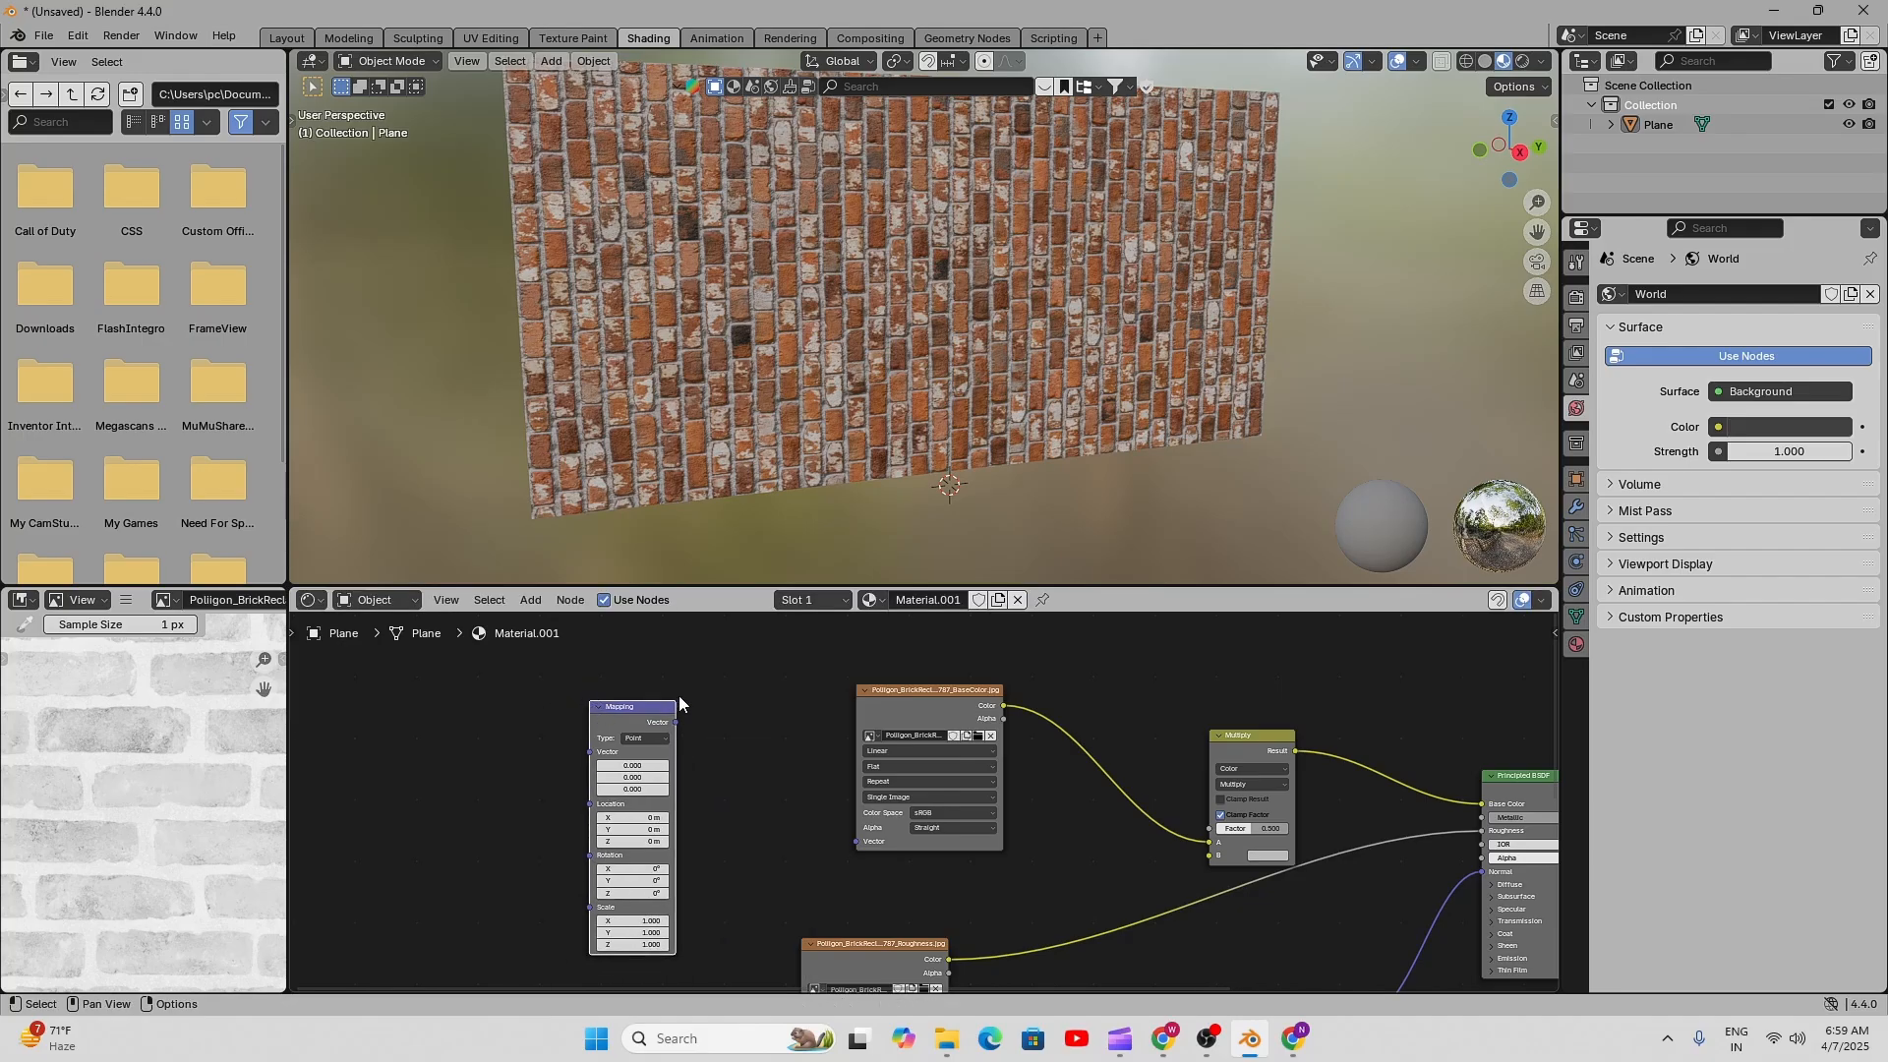
- Add a Texture Coordinate node and place it in front of the Mapping node
middle_drag(778, 750, 967, 718)
key(shift+a)
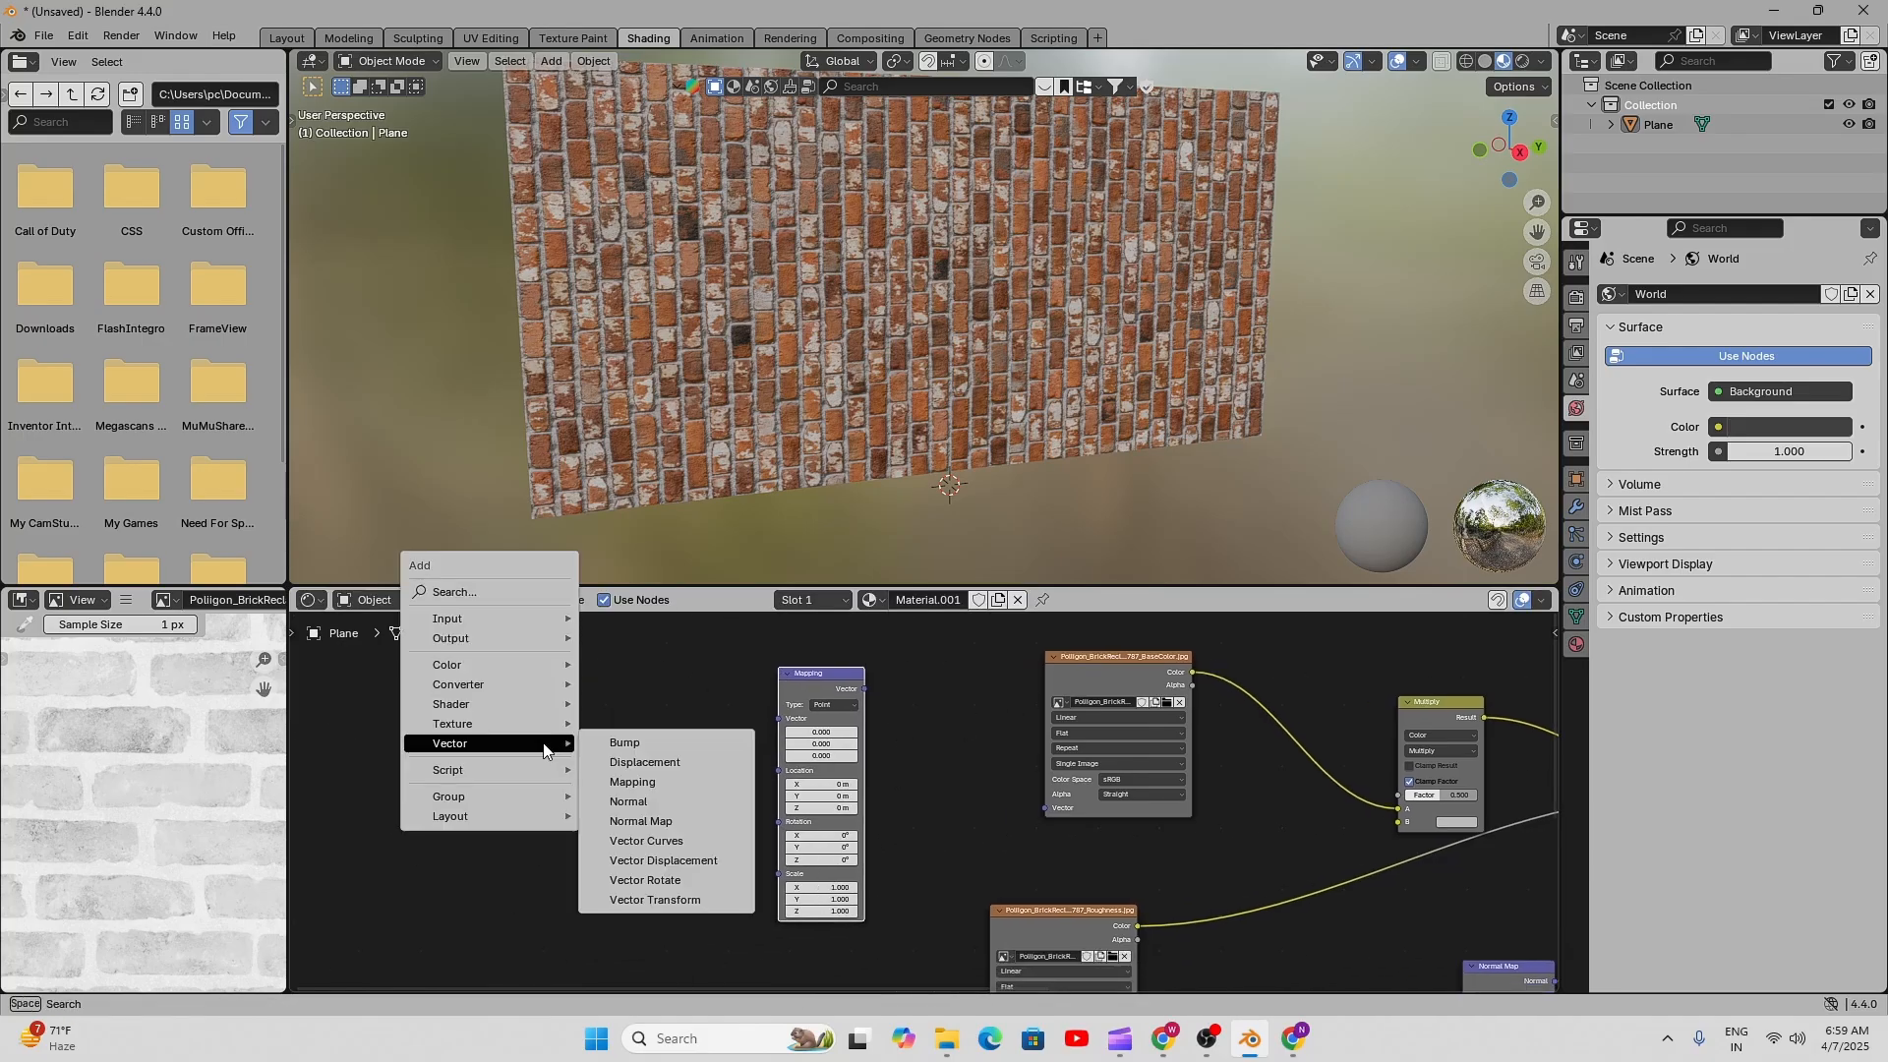
mouse_move(491, 724)
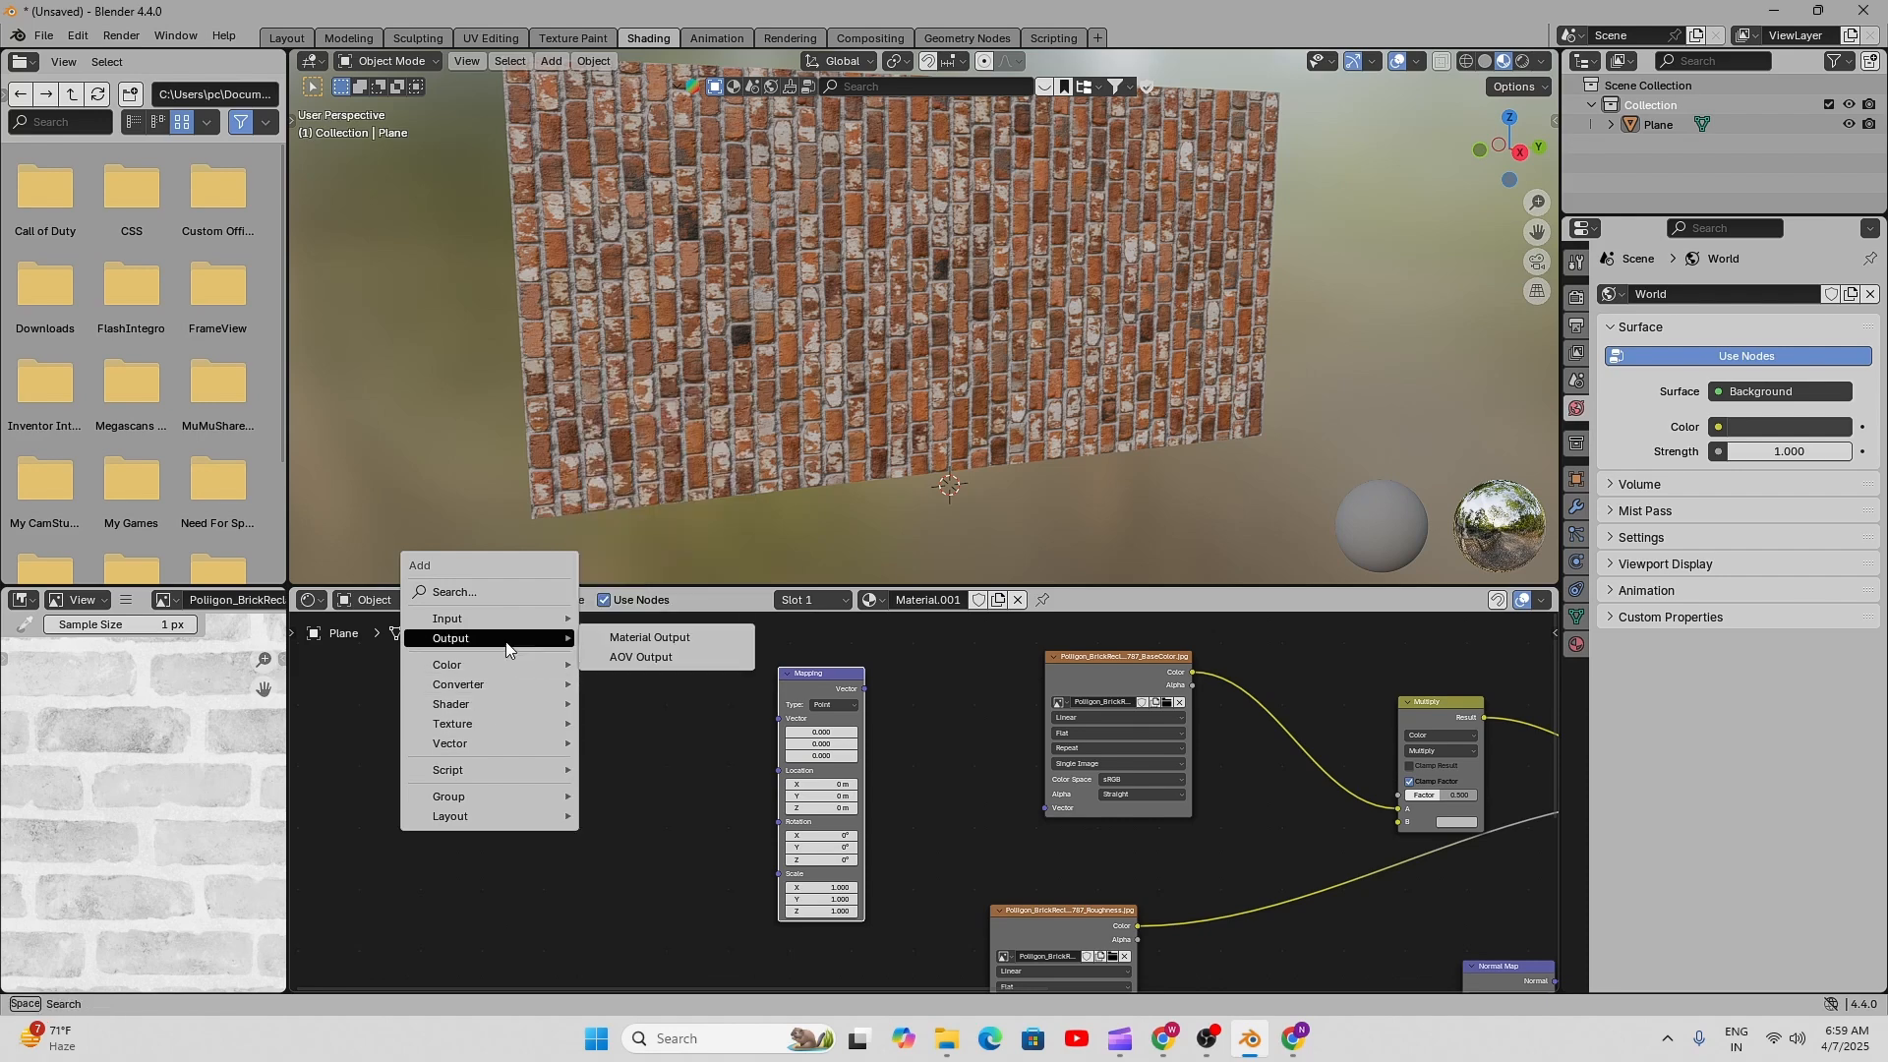
mouse_move(512, 629)
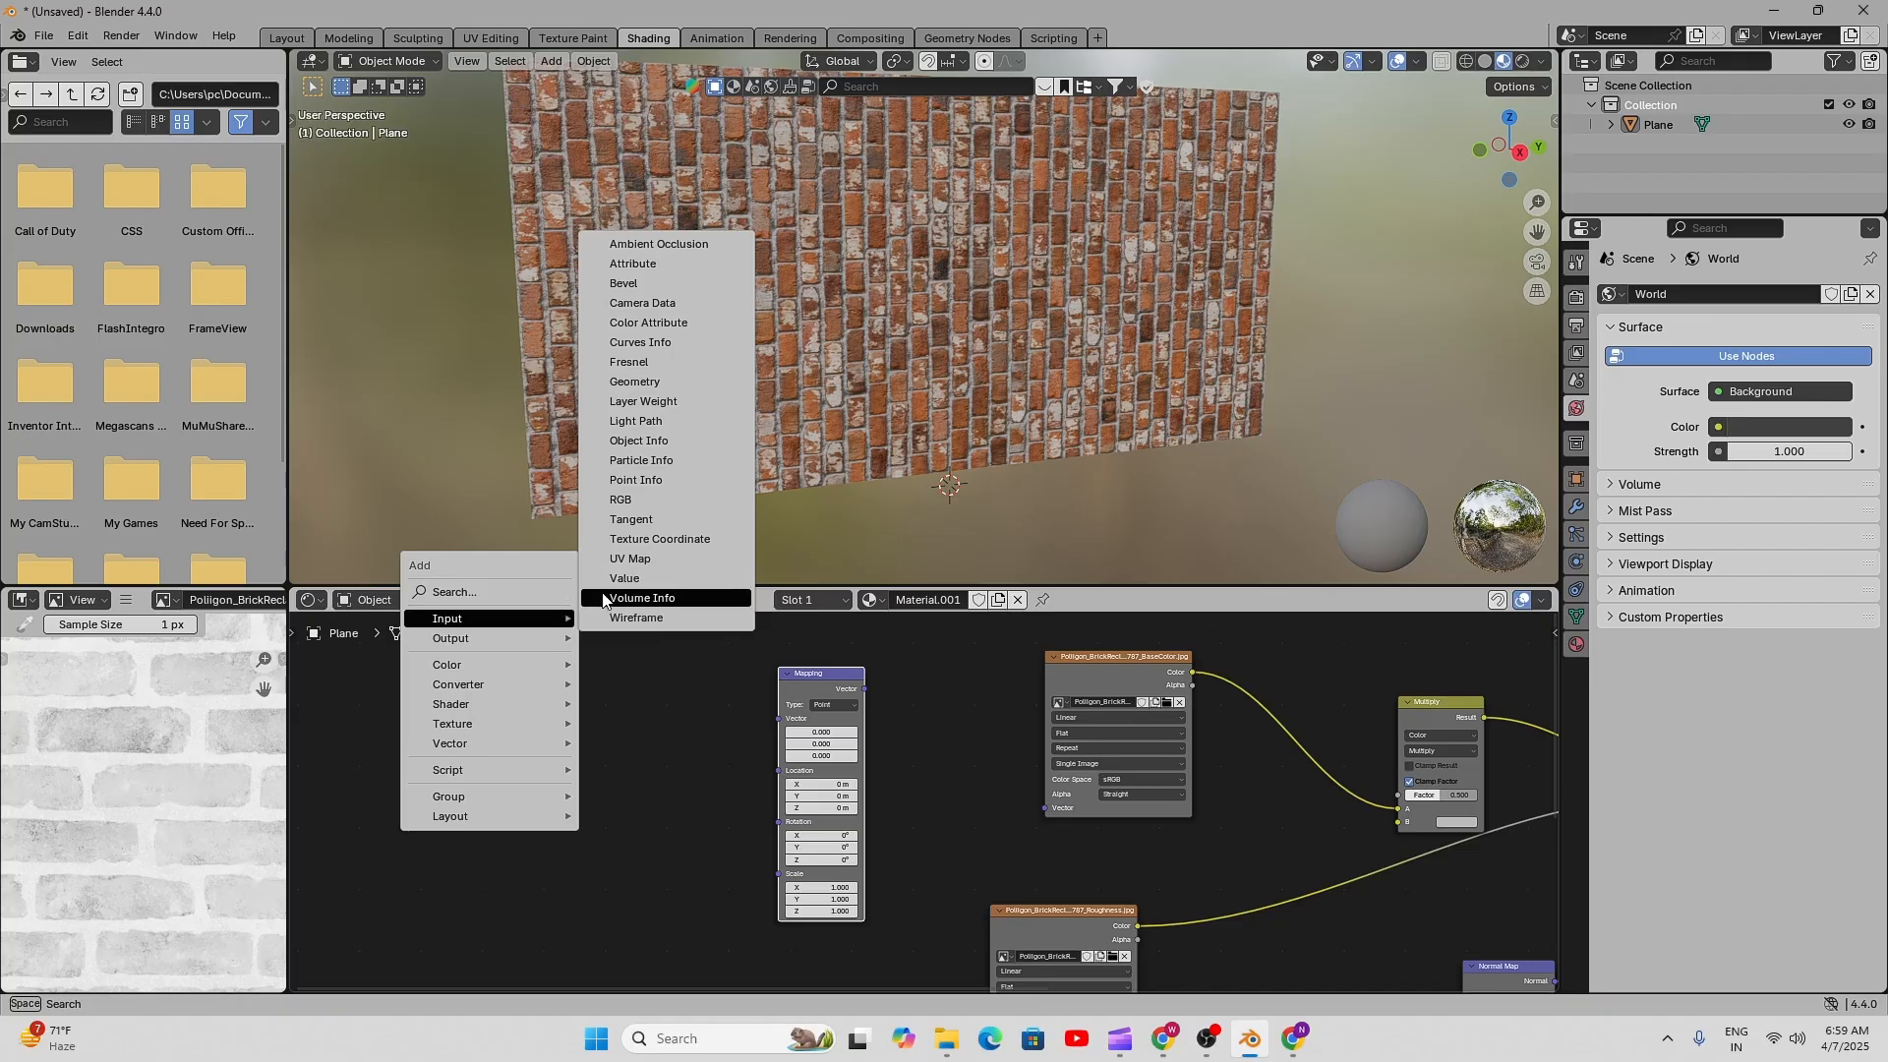
click(646, 539)
click(688, 777)
- Connect the Texture Coordinate node's UV output to the Mapping node's Vector input
scroll(694, 779, up, 2)
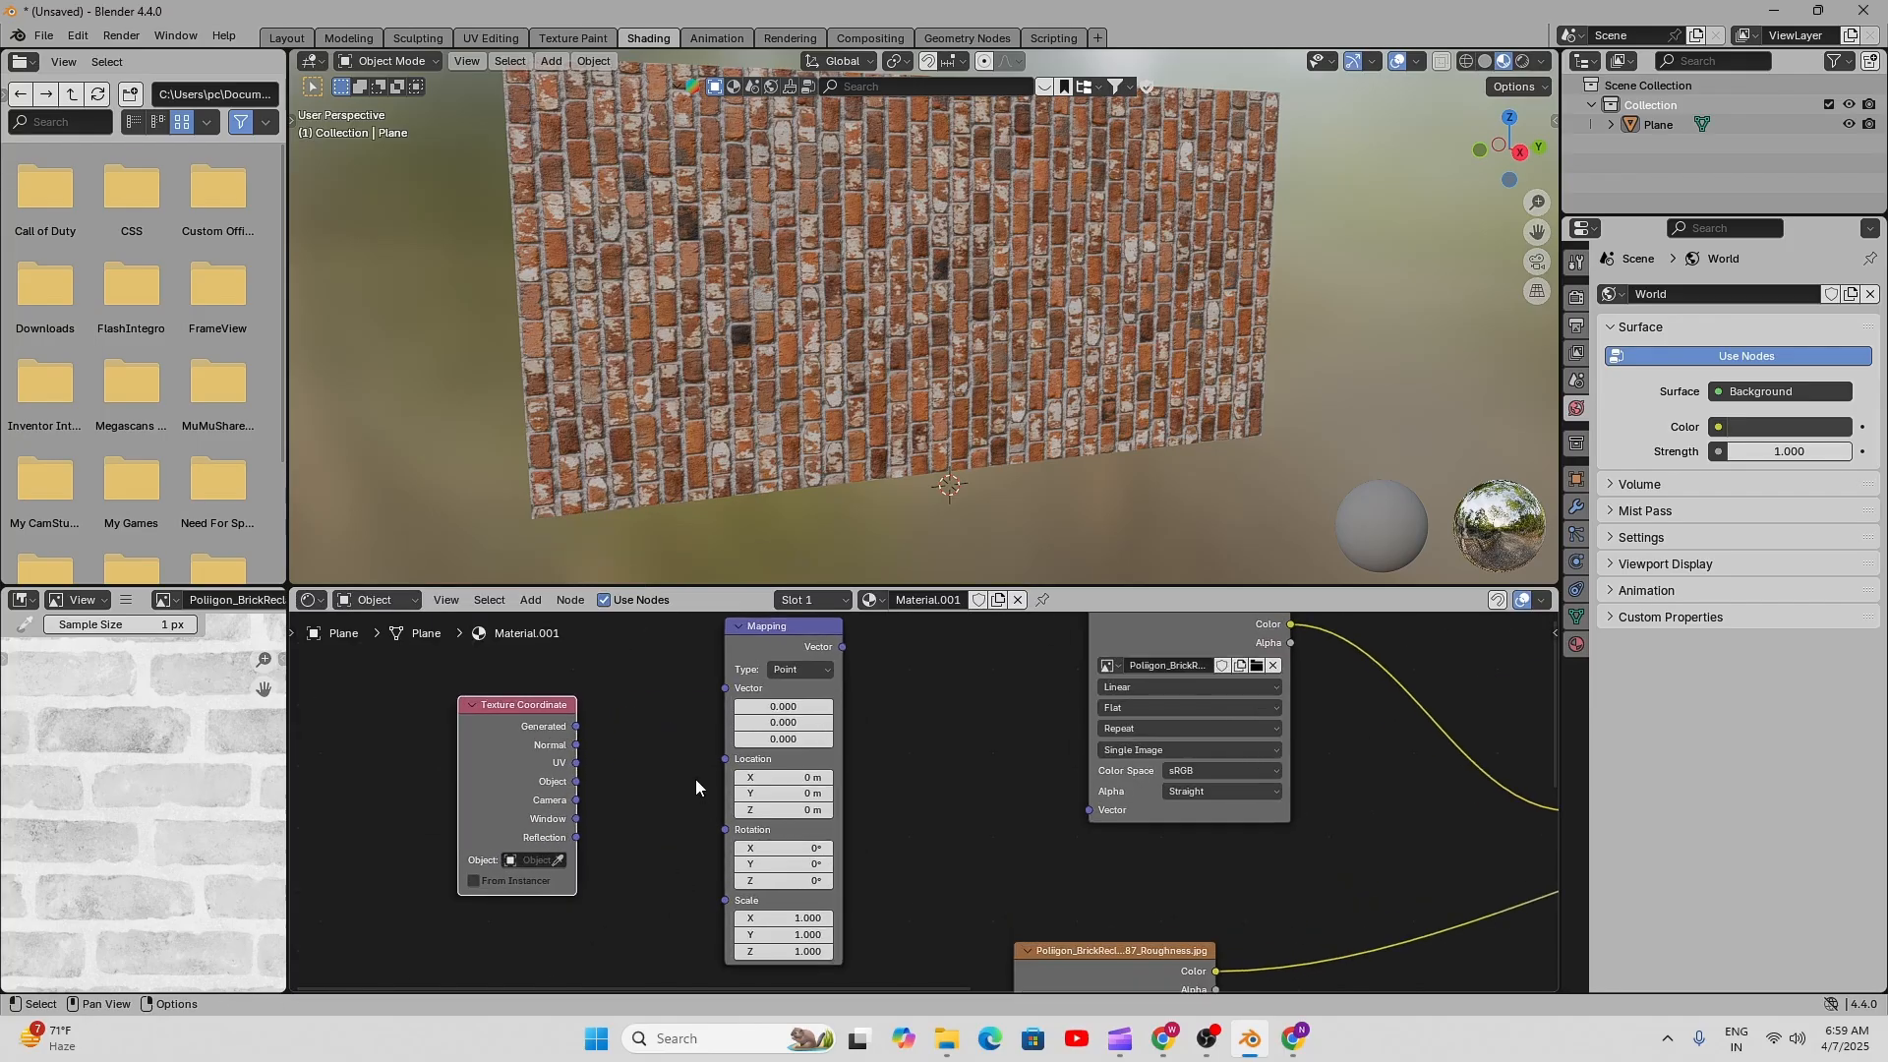
scroll(694, 780, up, 3)
middle_drag(694, 780, 638, 771)
middle_drag(551, 729, 660, 850)
scroll(678, 866, up, 1)
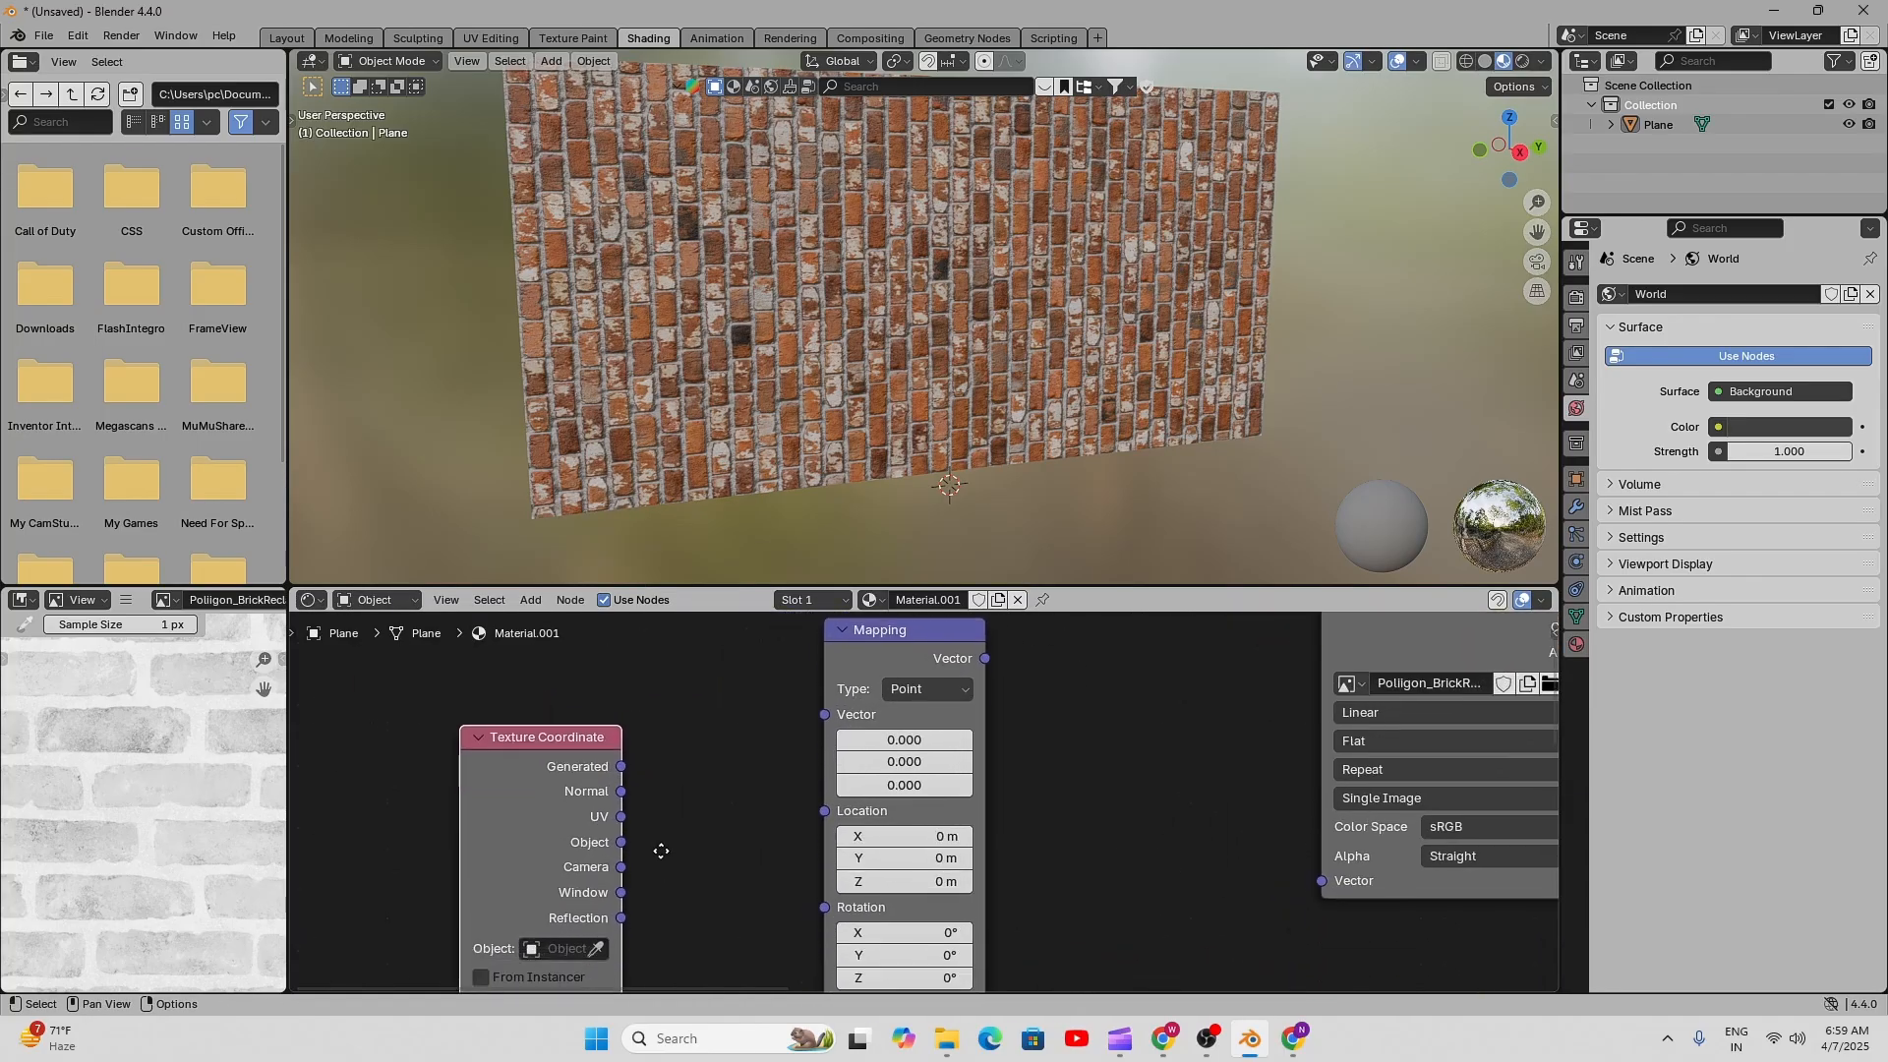
scroll(630, 831, up, 1)
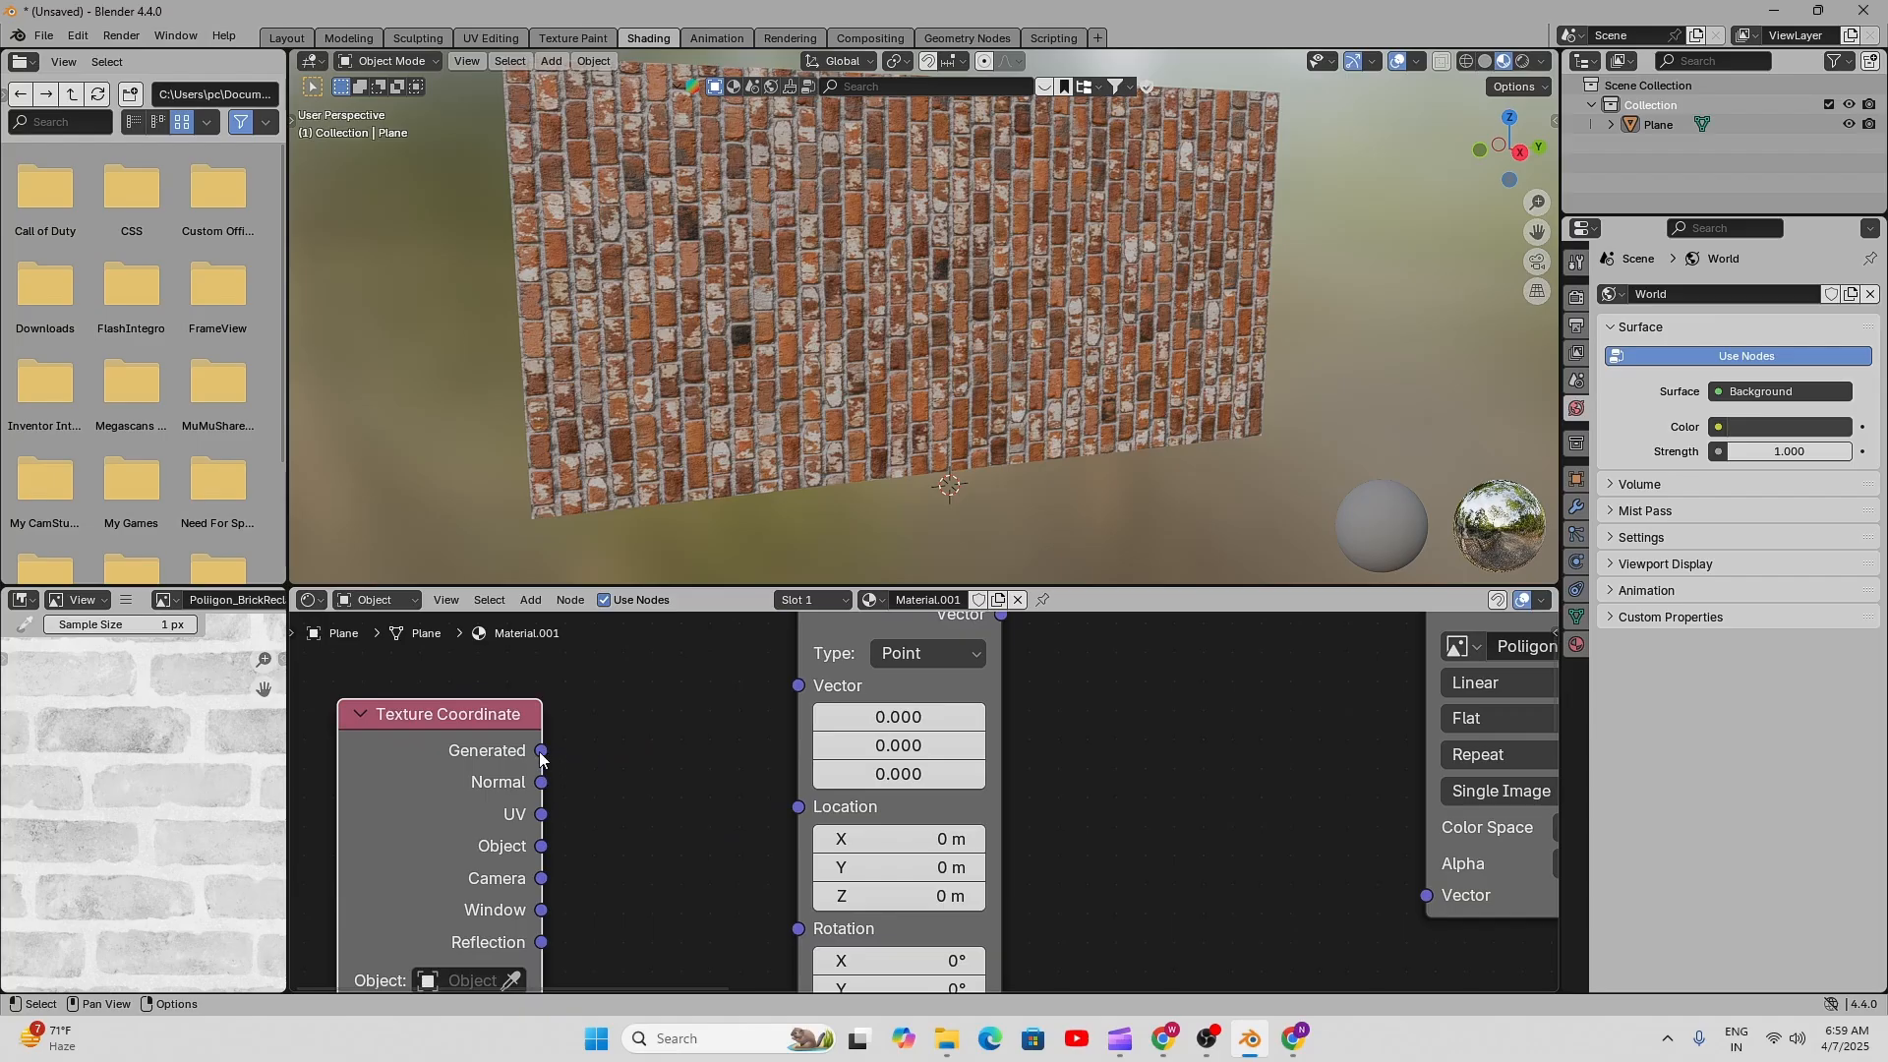
scroll(663, 790, down, 6)
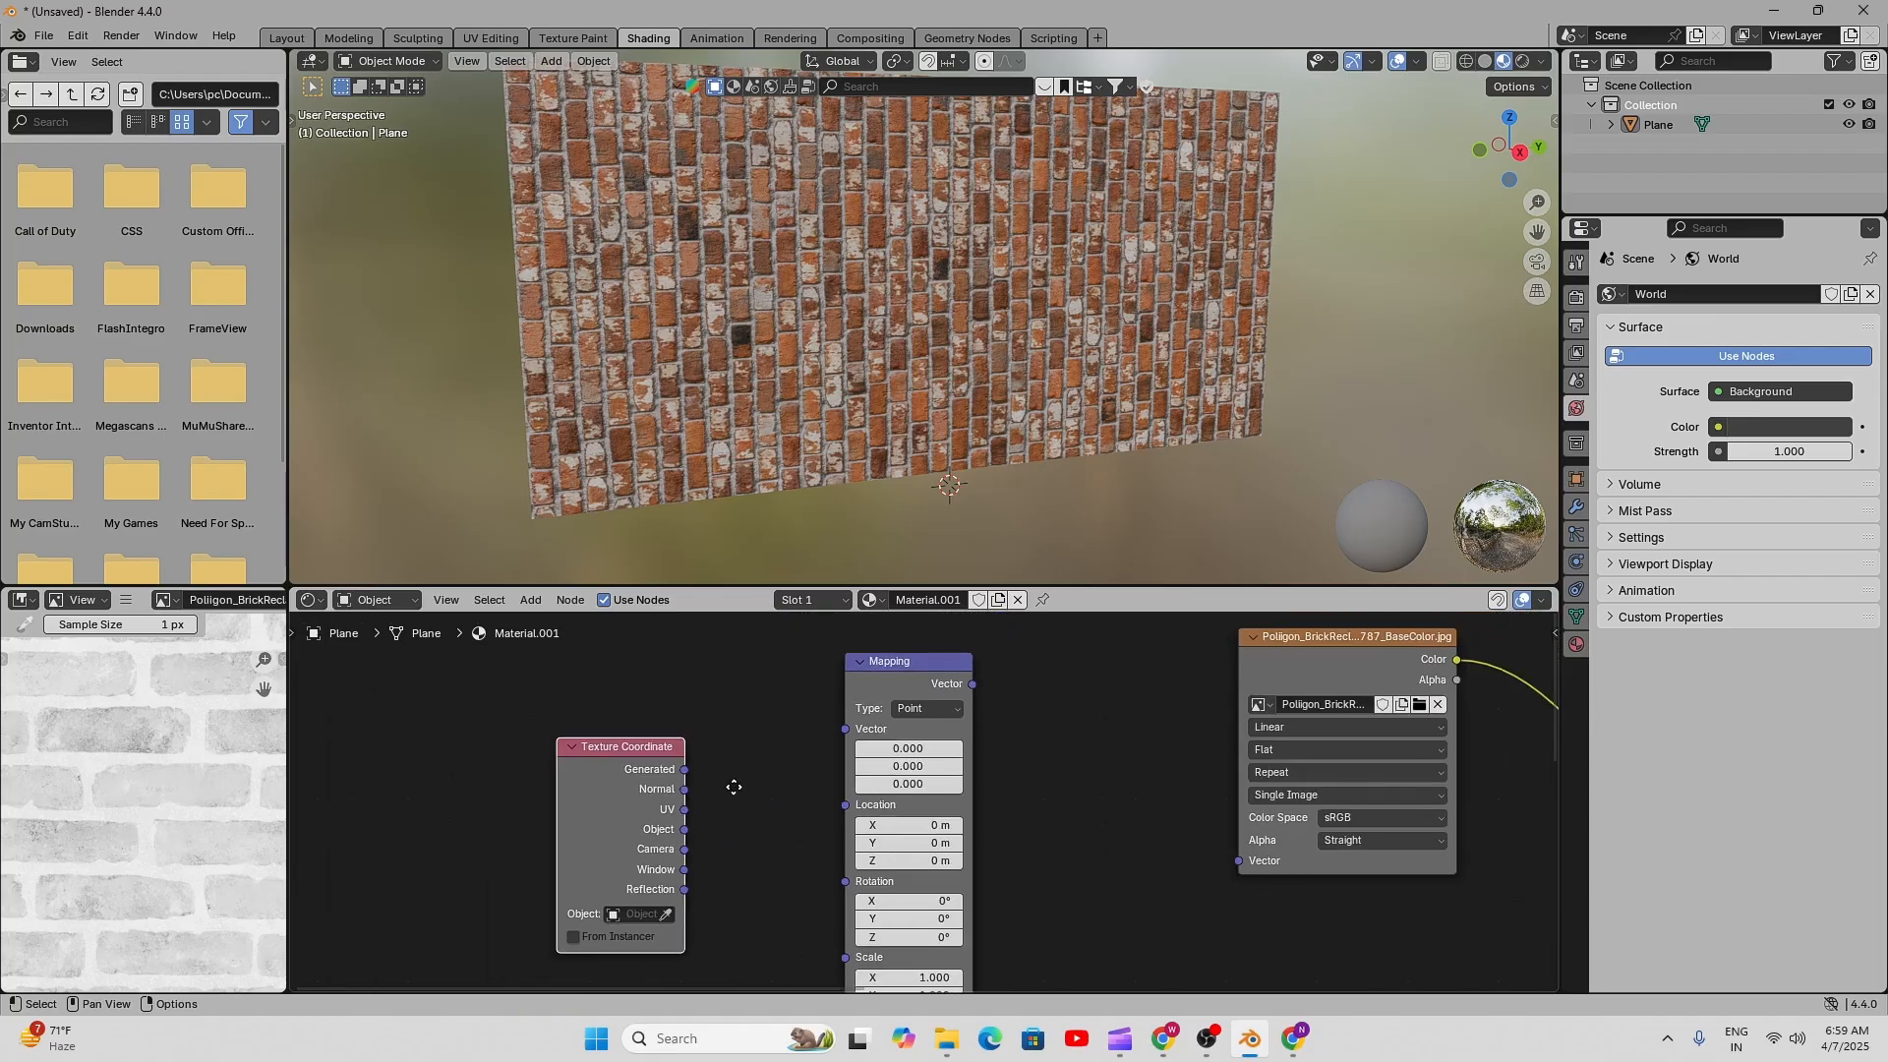
middle_drag(733, 787, 757, 770)
scroll(722, 816, up, 3)
scroll(652, 795, up, 2)
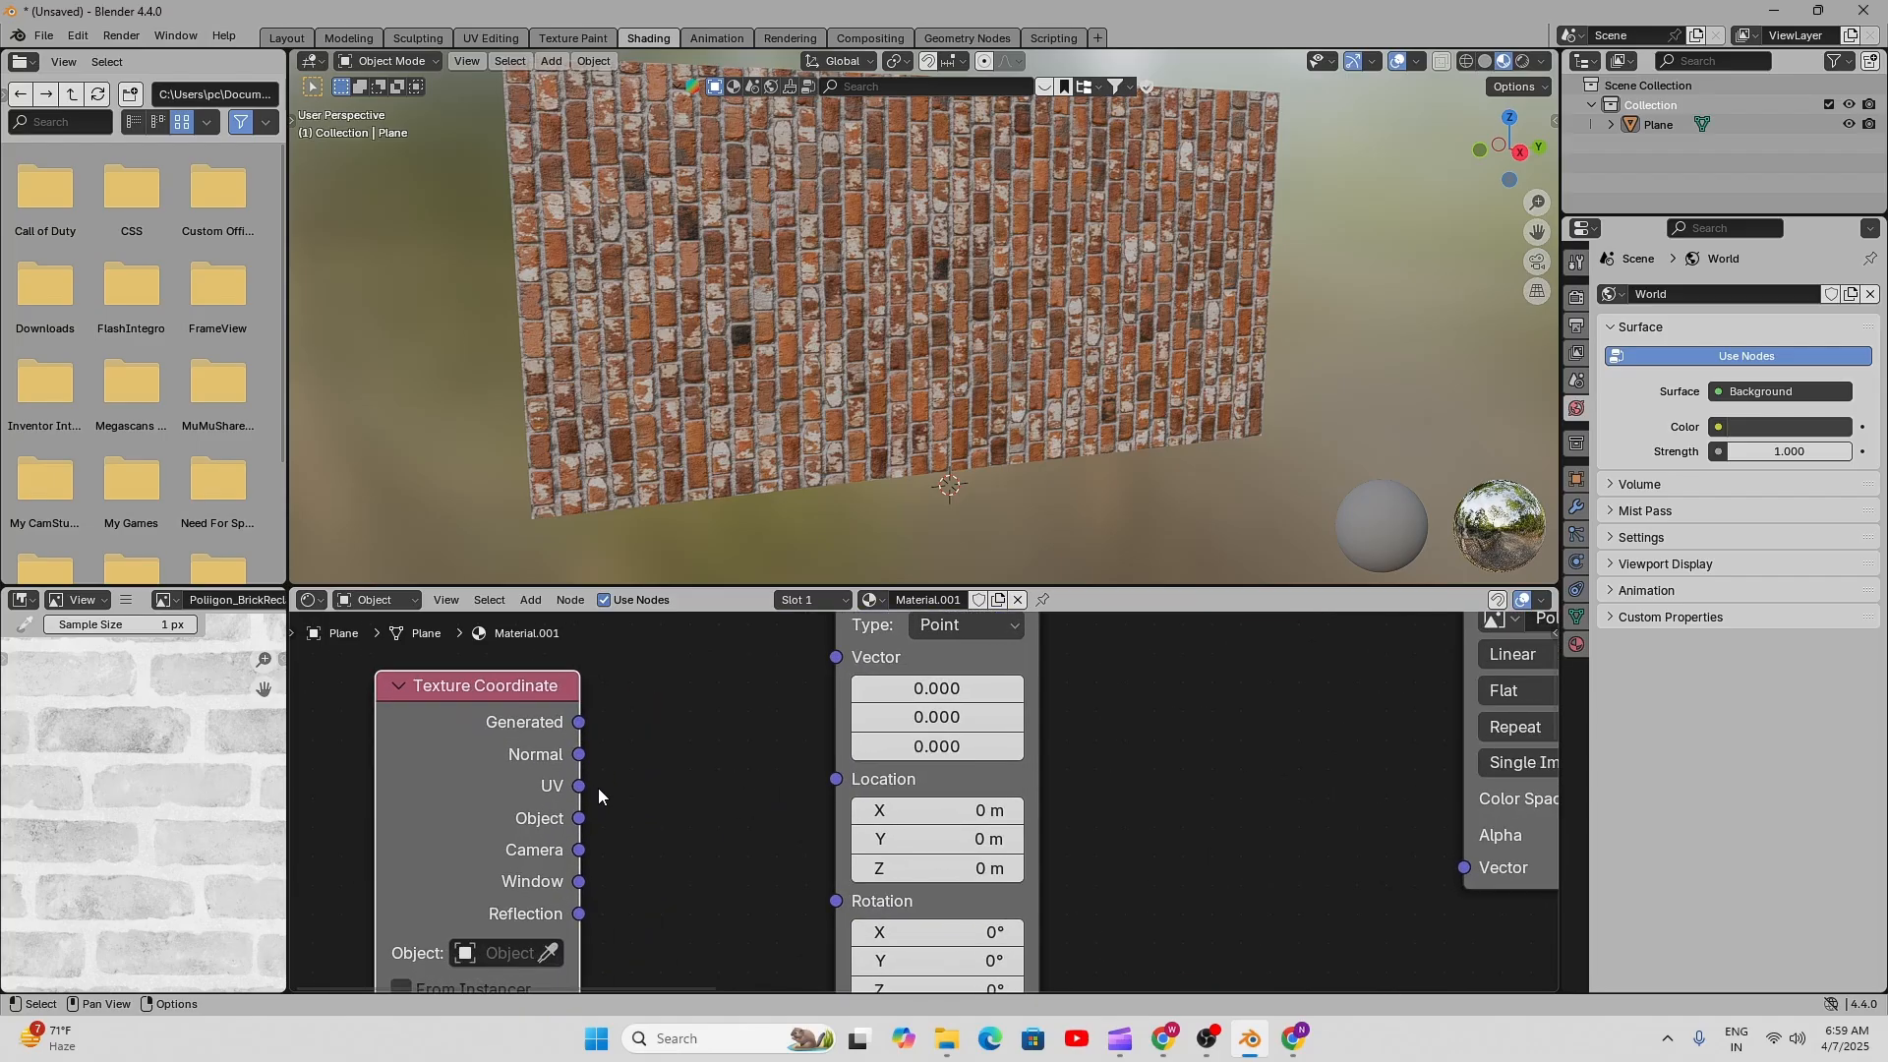
drag(580, 792, 837, 657)
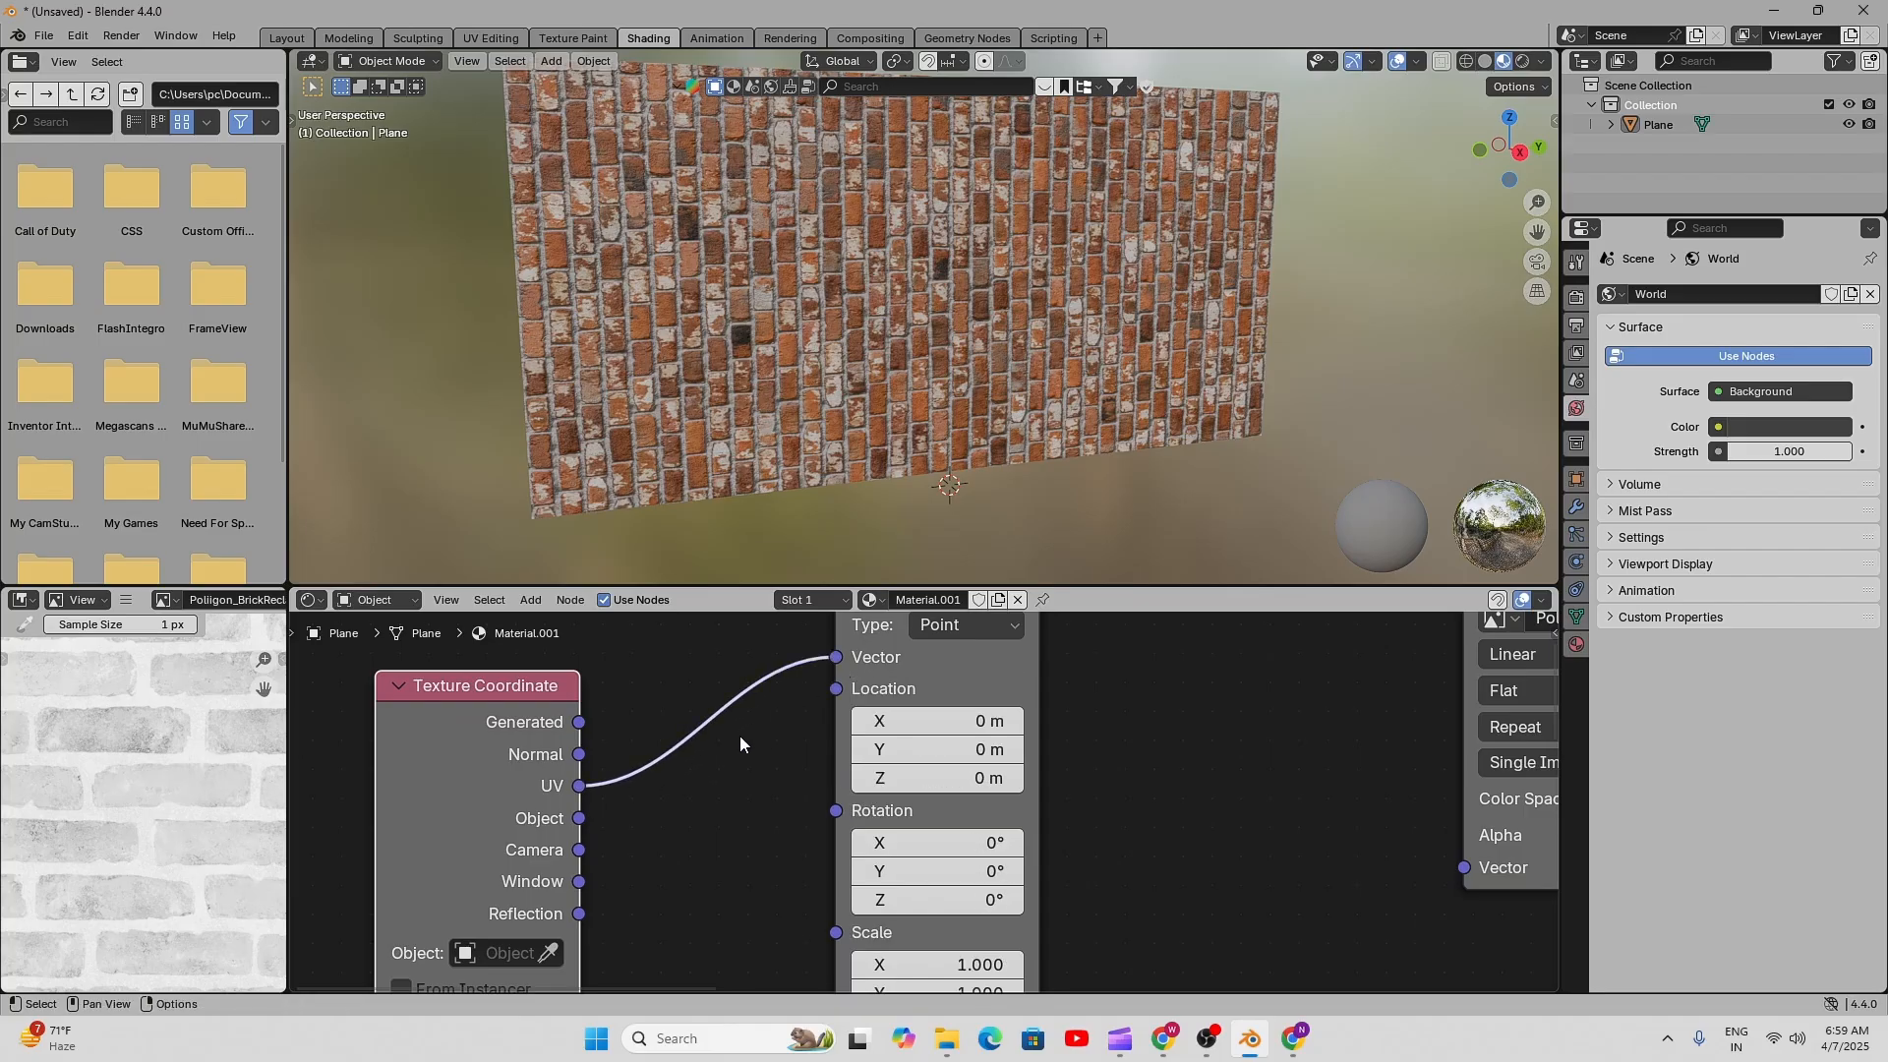
- Examine the Mapping node's location, rotation and scale values and the brick surface up close
scroll(740, 739, down, 2)
scroll(740, 738, down, 2)
middle_drag(834, 783, 636, 787)
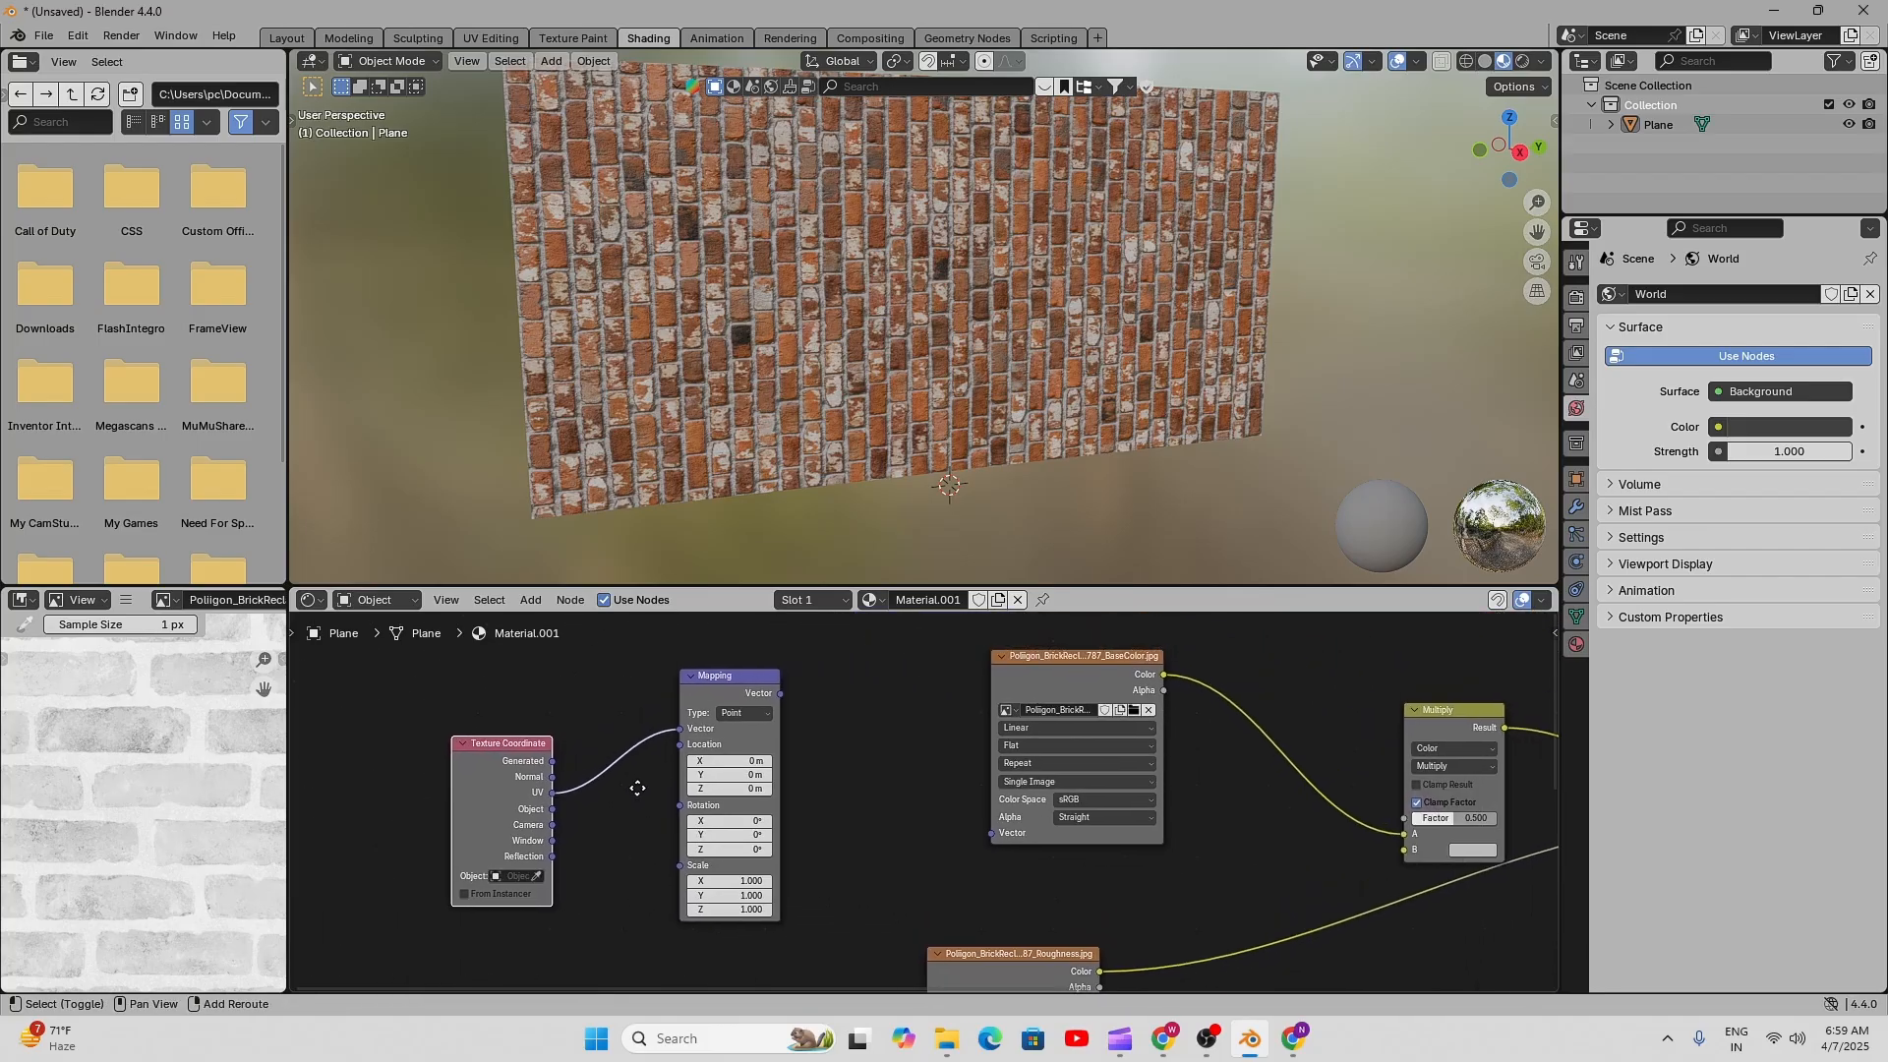
middle_drag(777, 839, 861, 769)
scroll(801, 757, up, 4)
middle_drag(749, 747, 873, 777)
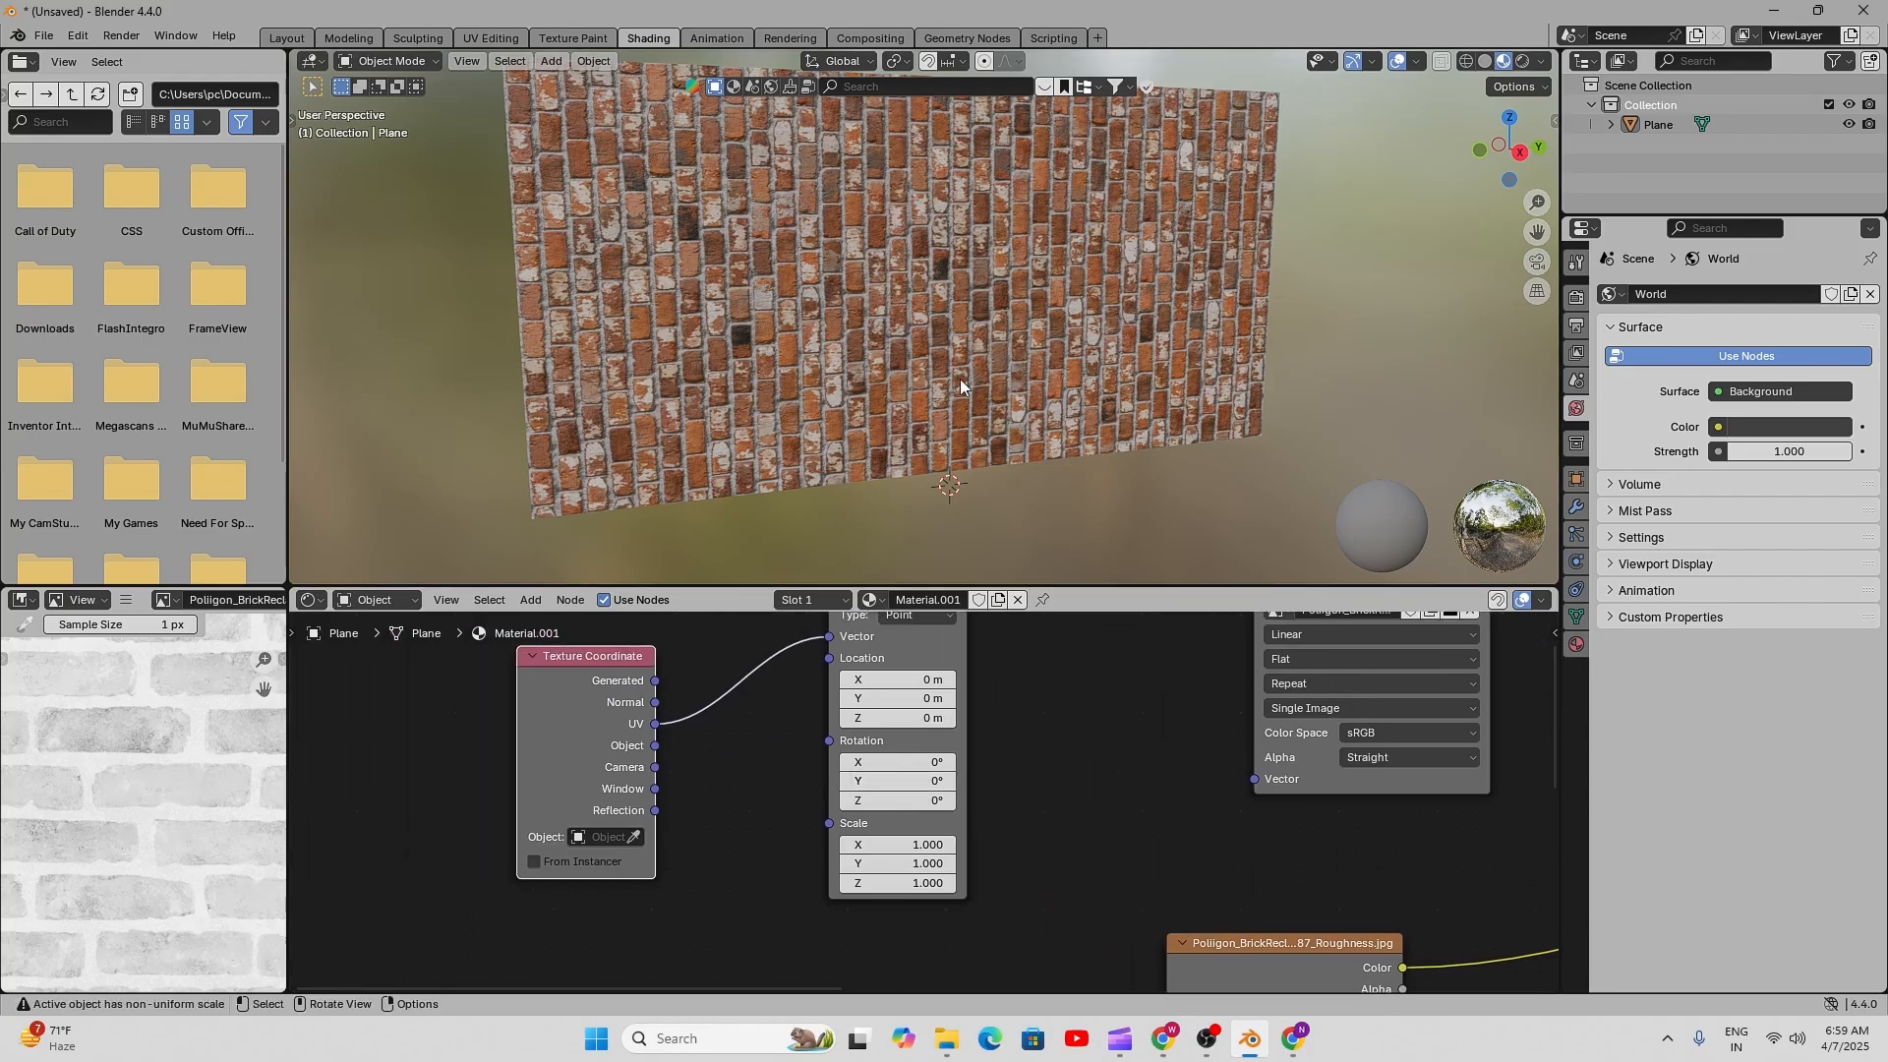
scroll(965, 388, up, 4)
middle_drag(1011, 685, 1003, 717)
scroll(998, 716, up, 3)
middle_drag(904, 814, 889, 764)
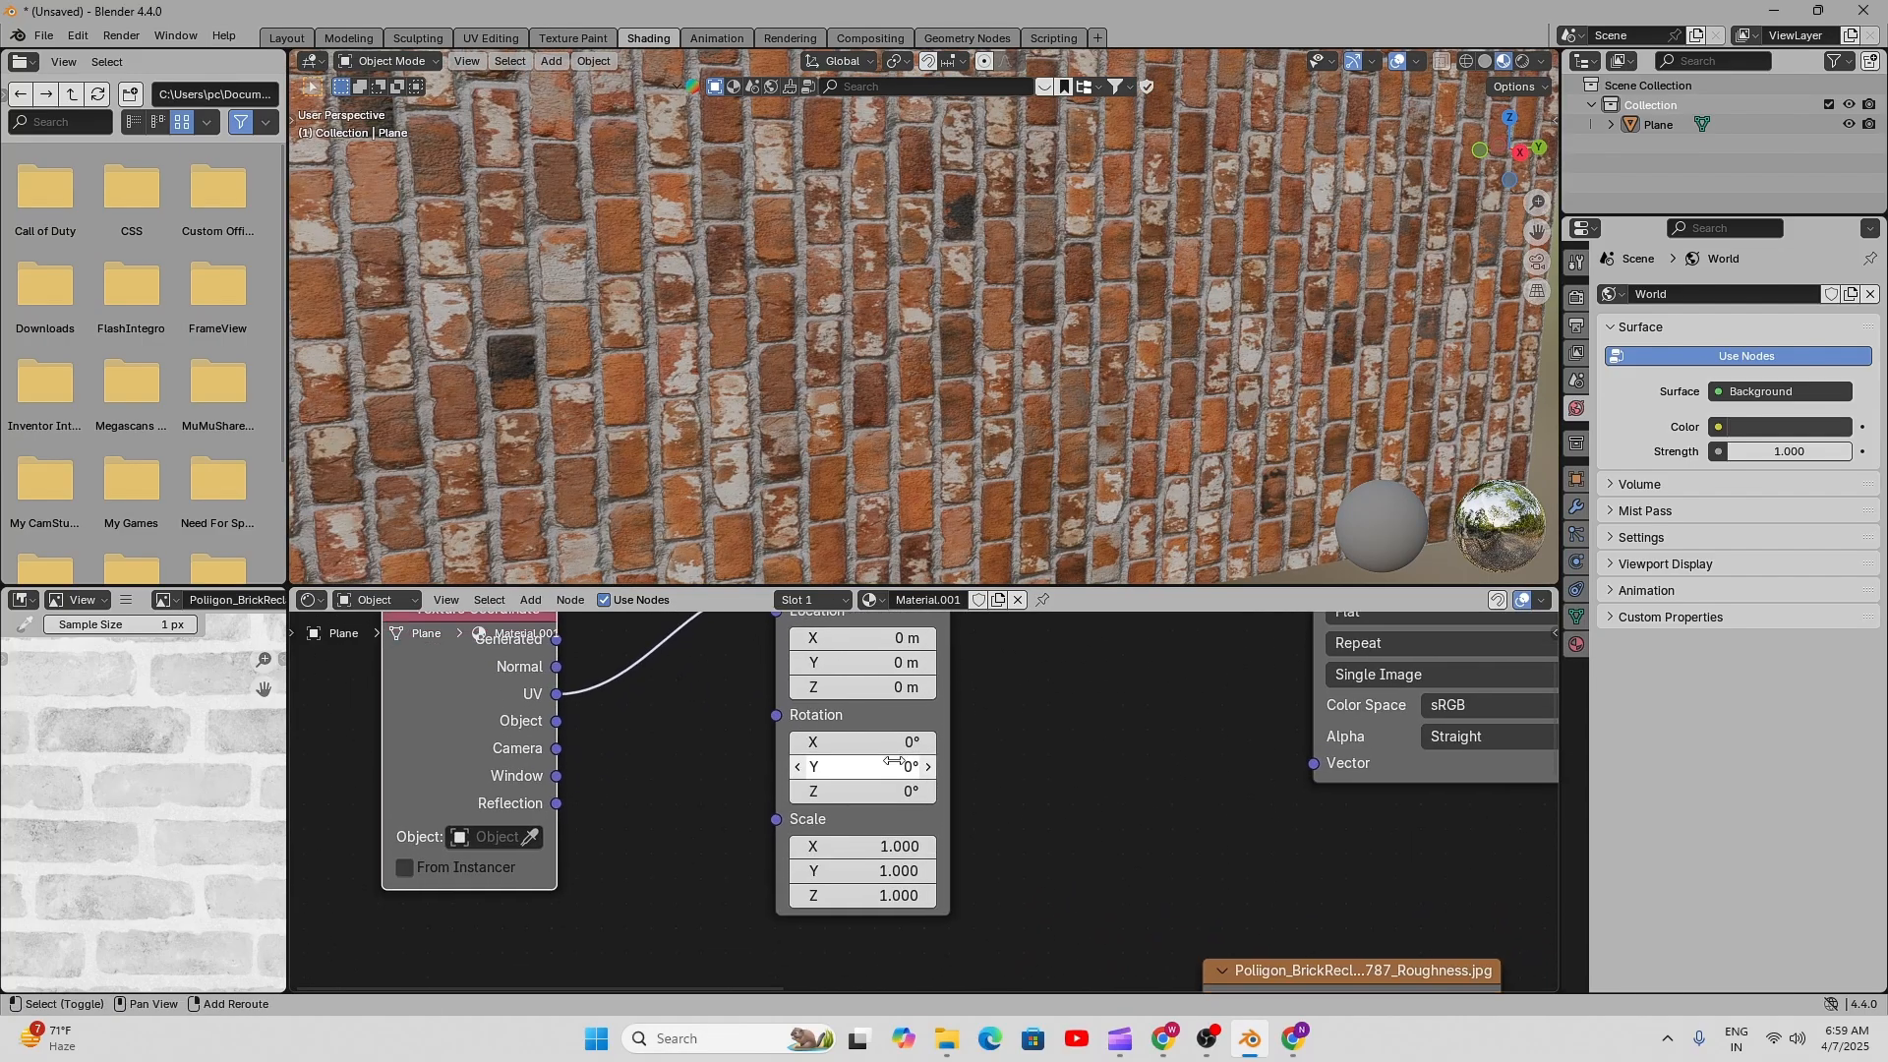
- Line up the Roughness, Normal and Displacement image texture nodes in a column beneath the base color texture
scroll(777, 775, down, 3)
mouse_move(777, 775)
middle_down()
mouse_move(687, 843)
mouse_move(770, 842)
mouse_move(775, 744)
middle_up()
scroll(836, 737, down, 2)
middle_drag(902, 736, 979, 740)
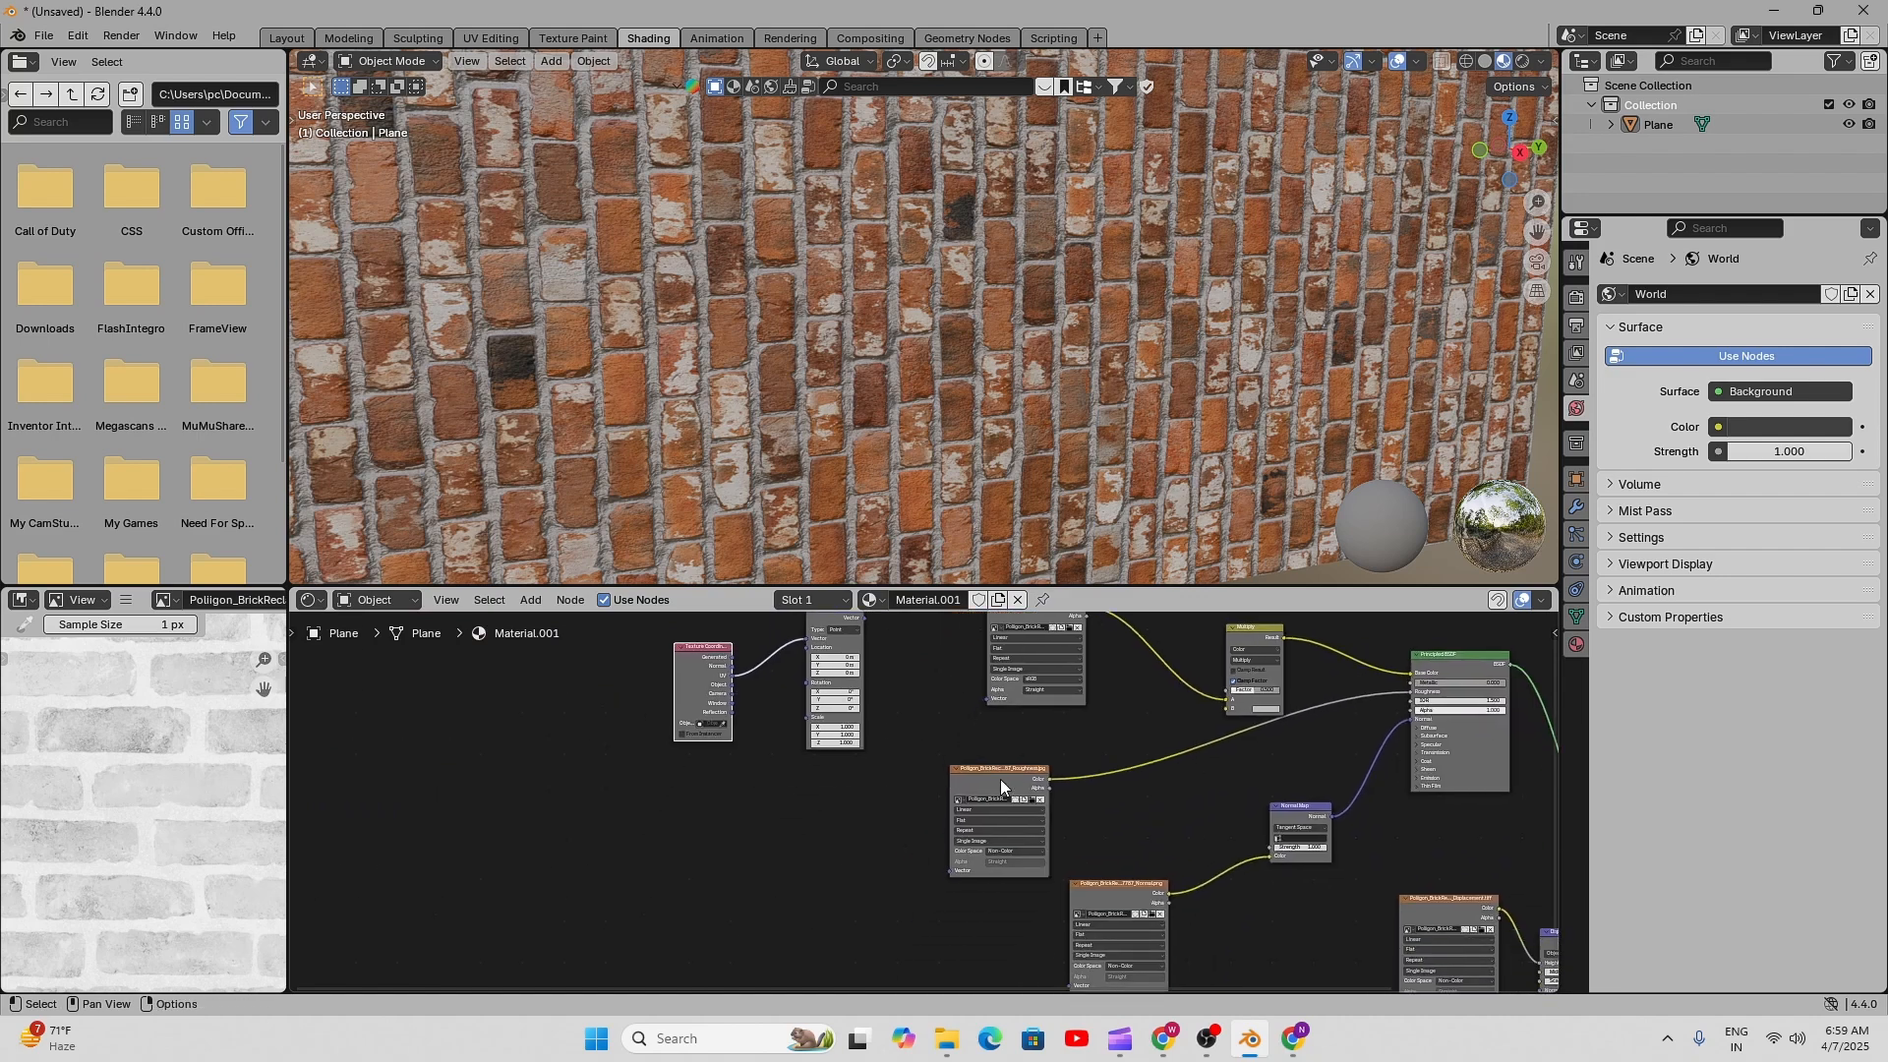
drag(1000, 779, 1038, 734)
middle_drag(1081, 838, 1014, 728)
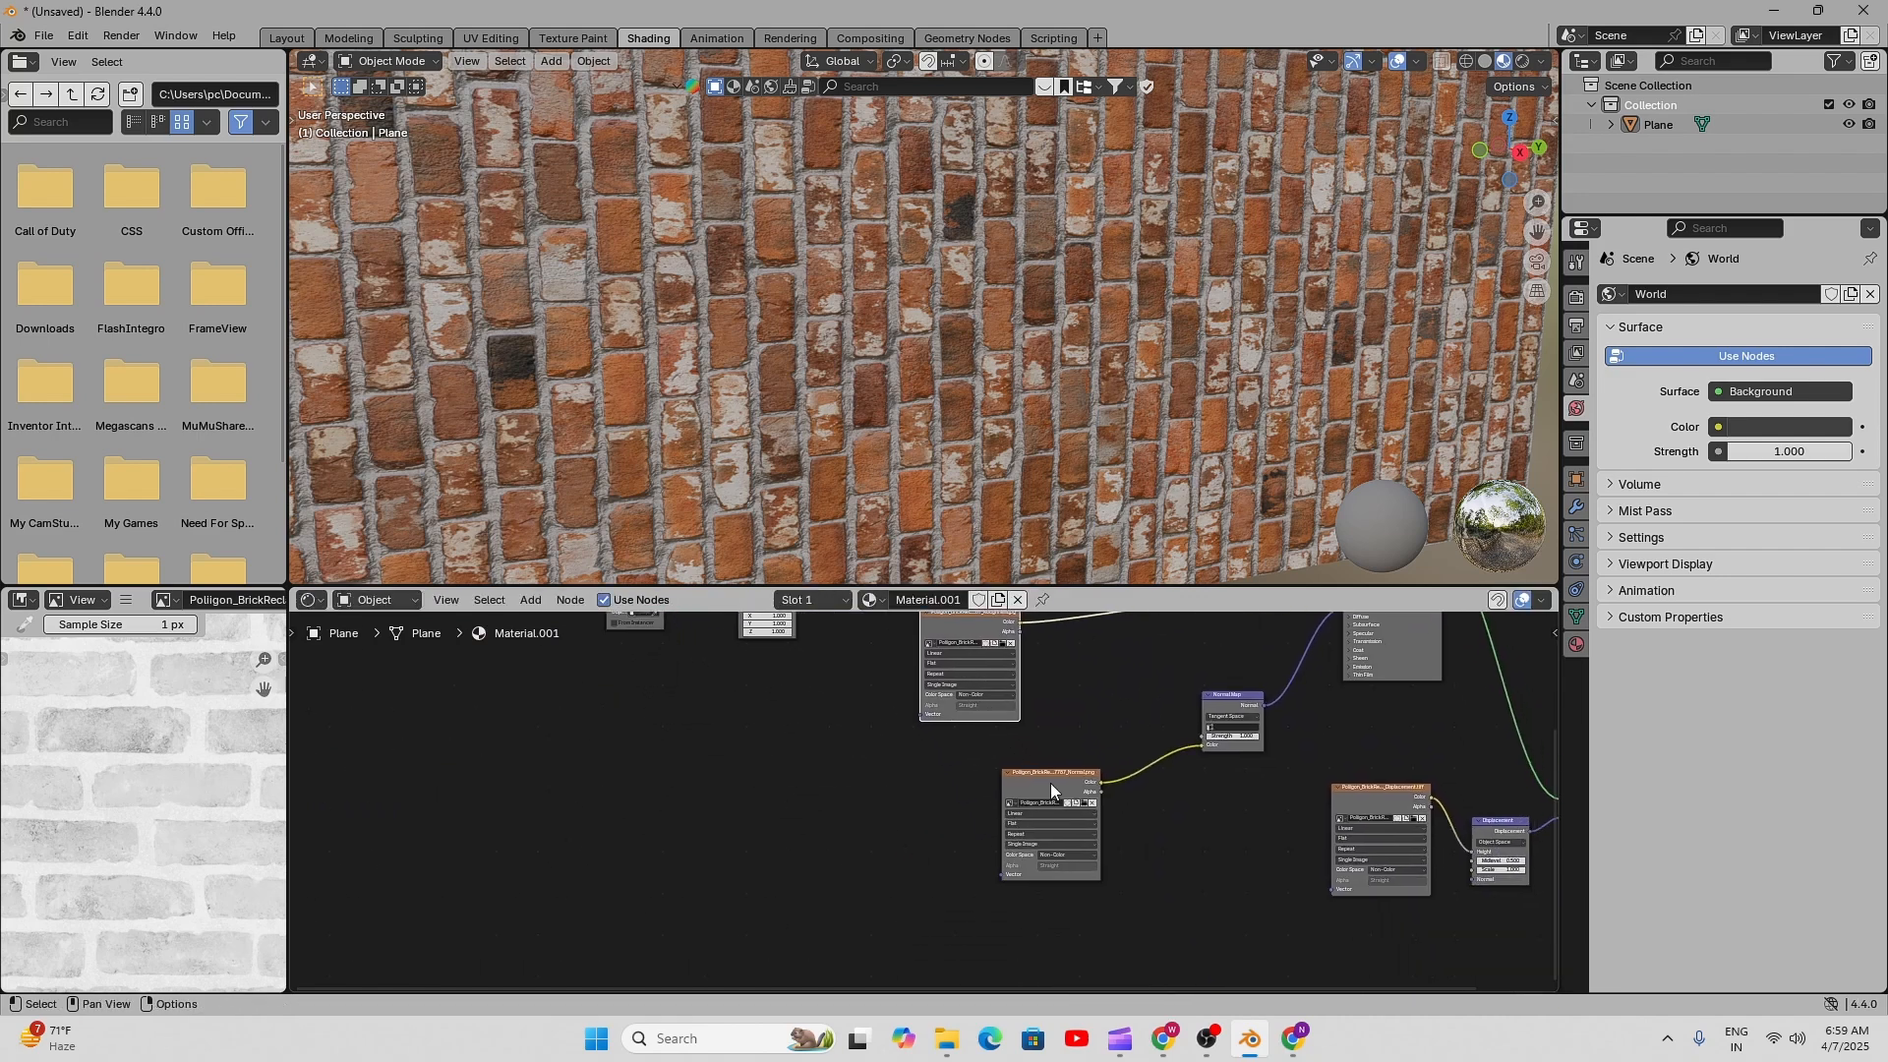
drag(1050, 783, 963, 745)
middle_drag(851, 796, 793, 921)
scroll(885, 721, down, 3)
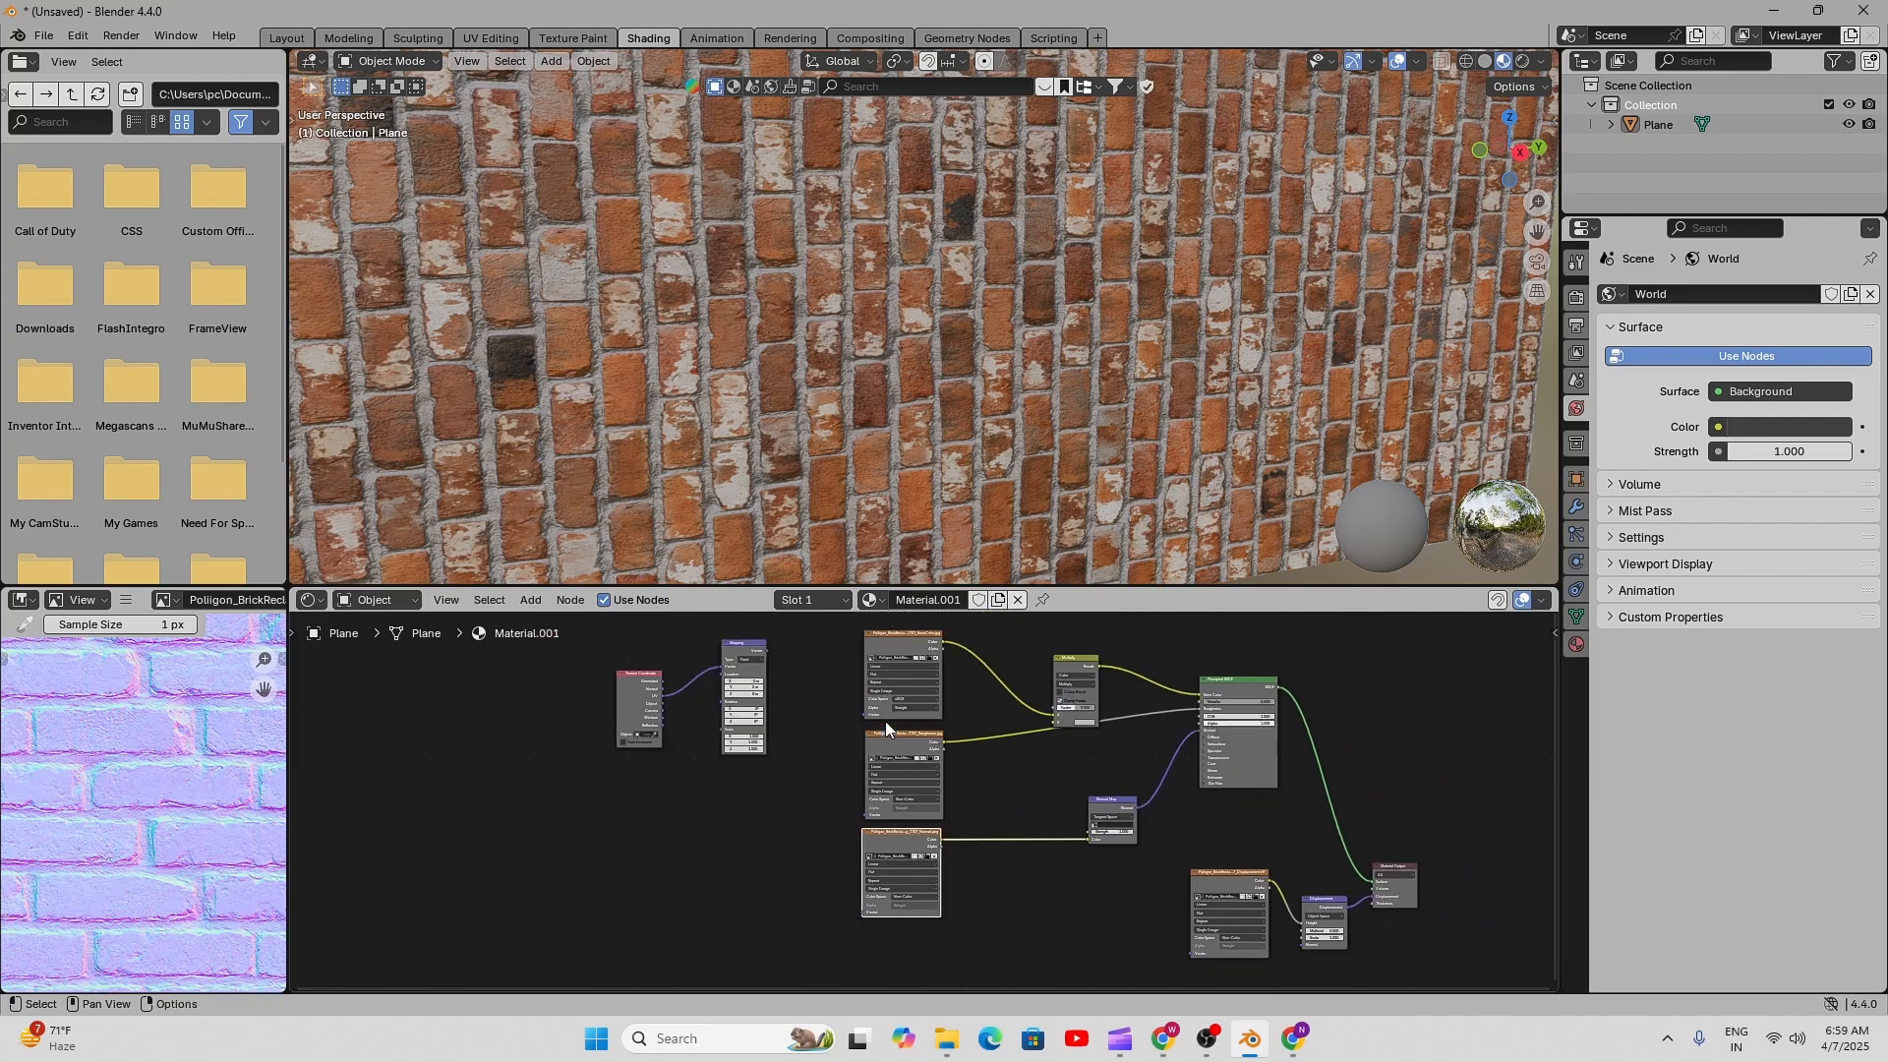
scroll(900, 791, down, 2)
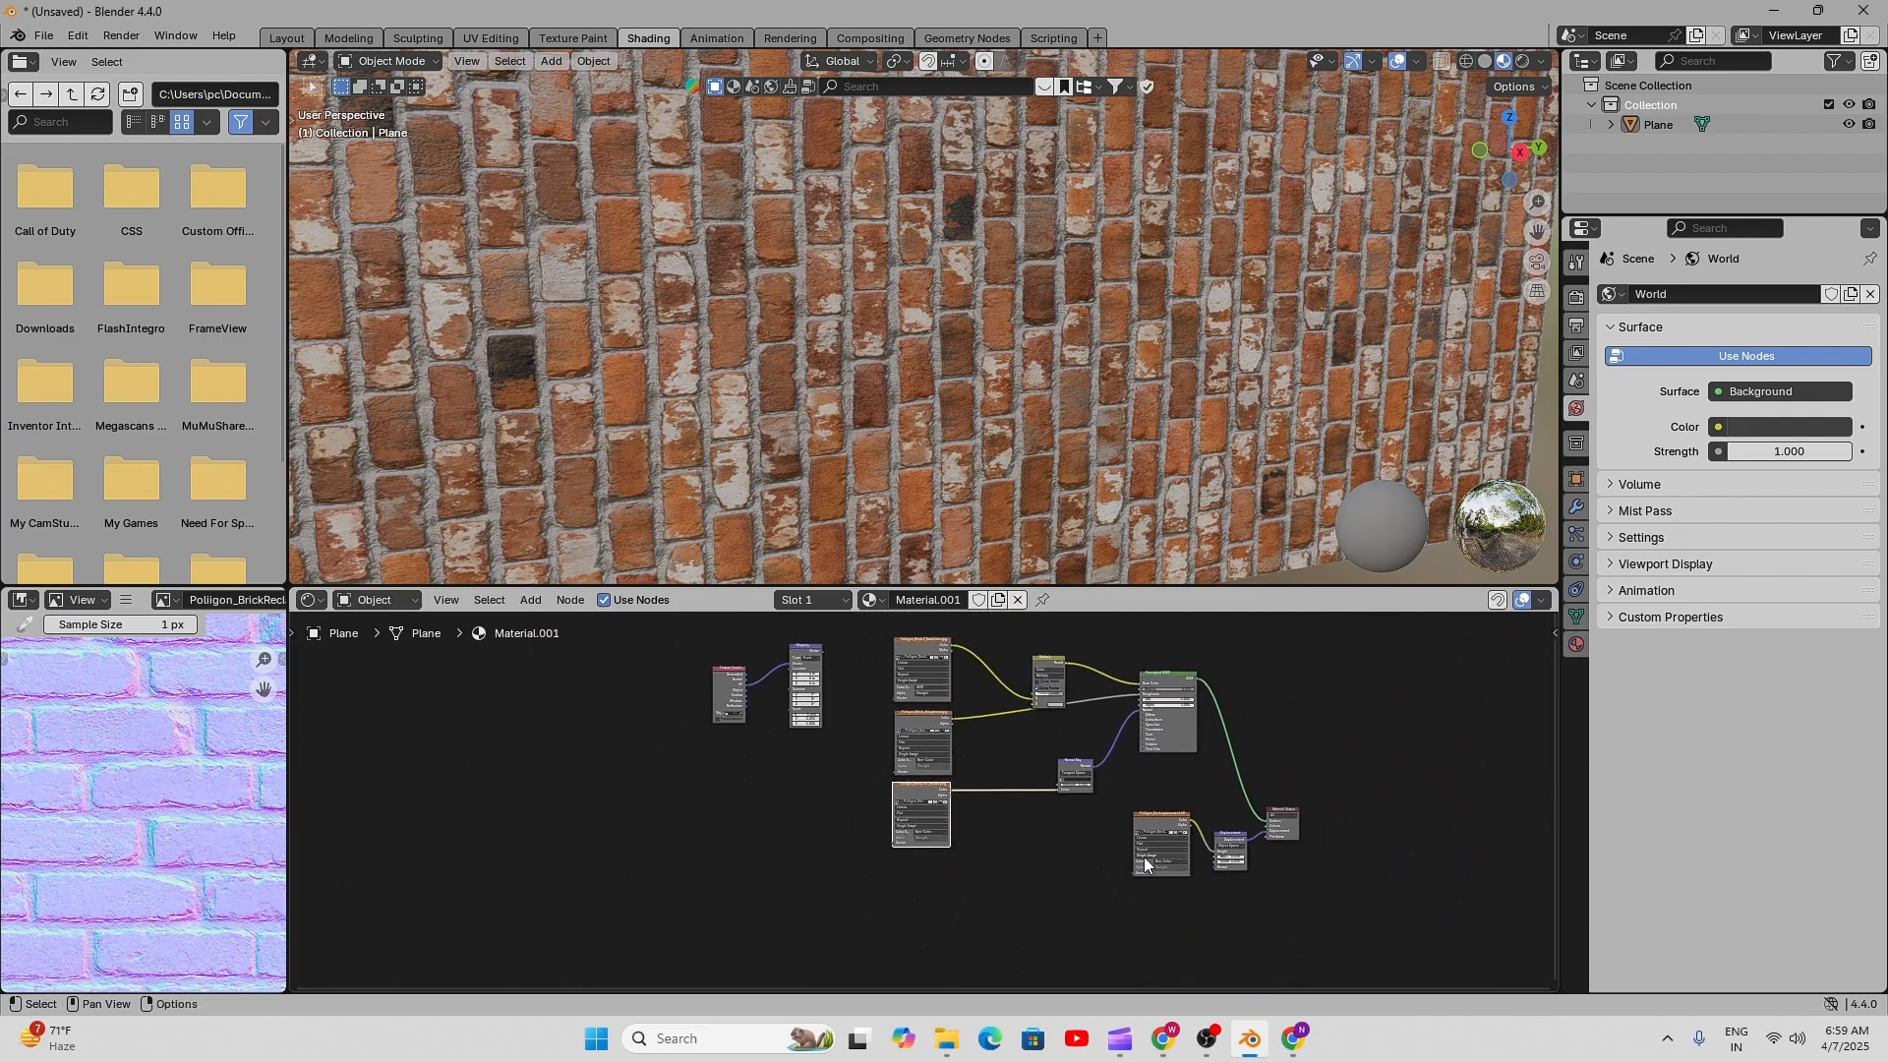
drag(1152, 818, 913, 865)
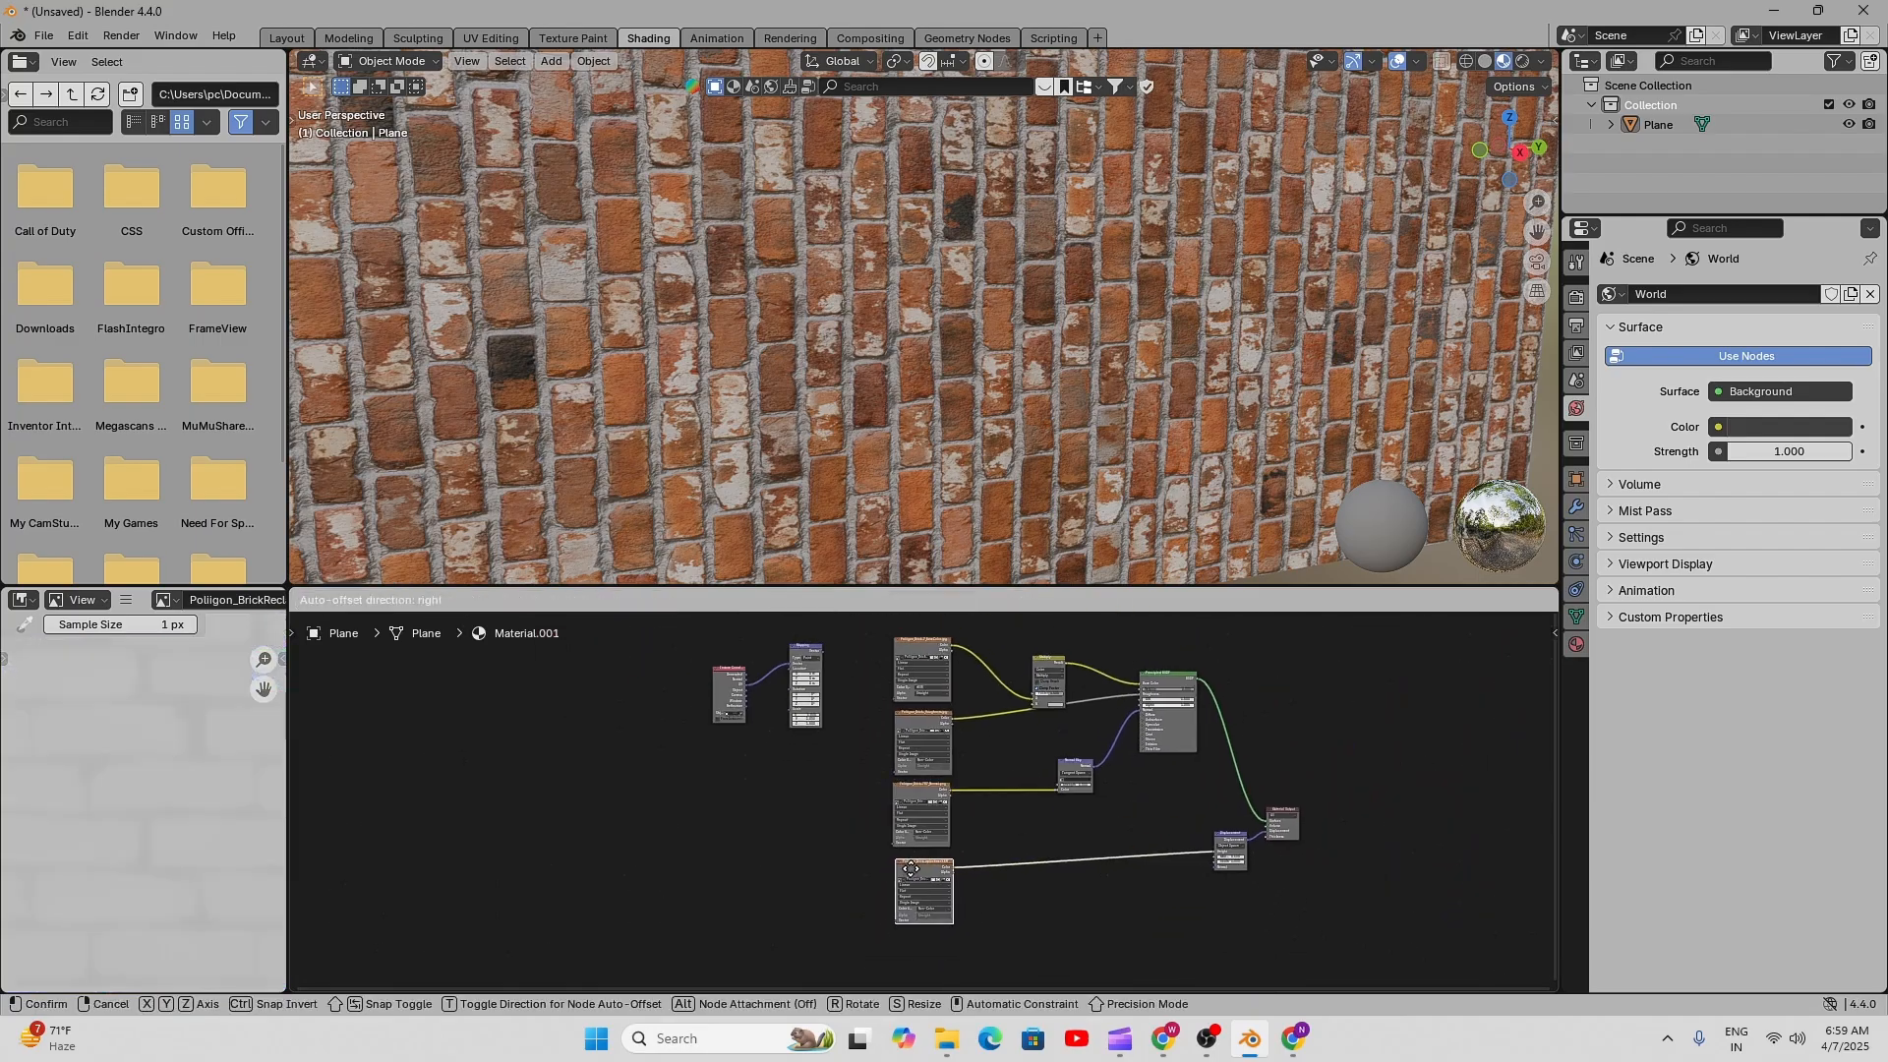
- Connect the Mapping node's Vector output to the Vector inputs of the base color and Roughness textures
scroll(864, 747, up, 5)
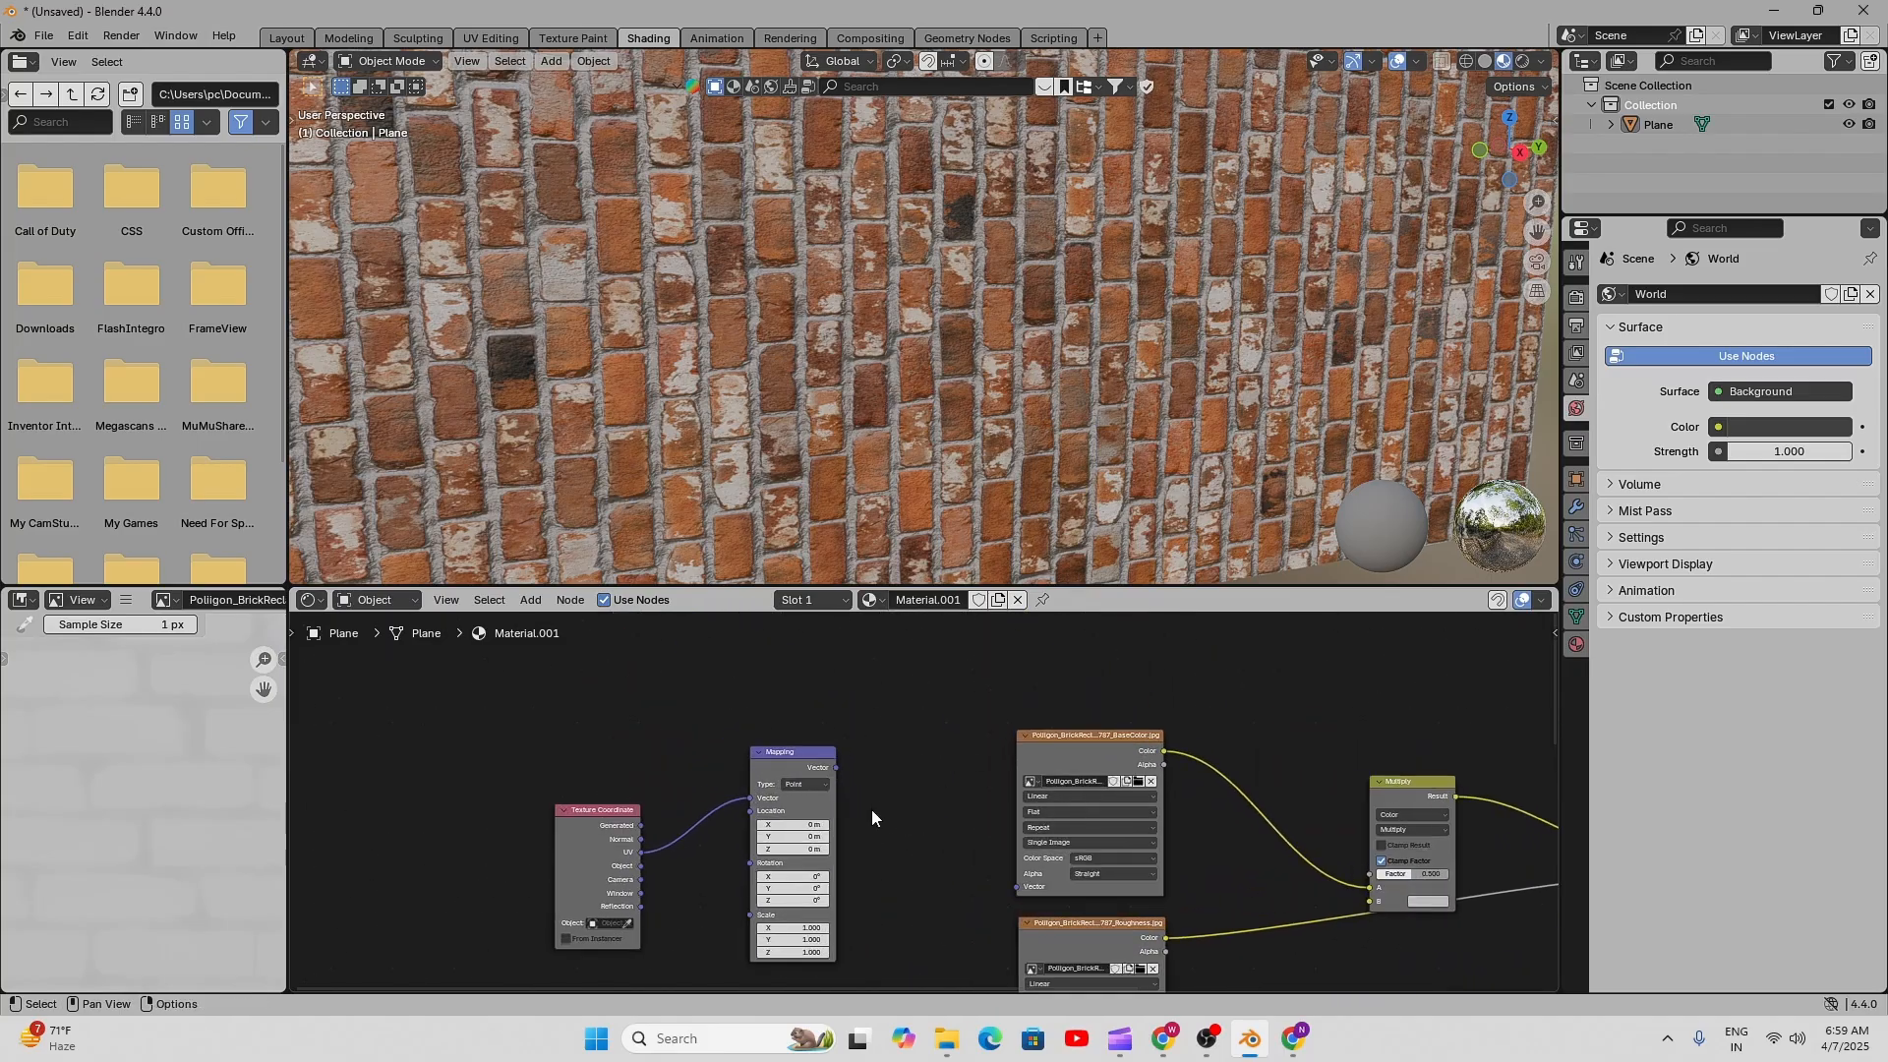
scroll(871, 810, up, 2)
scroll(1038, 714, down, 3)
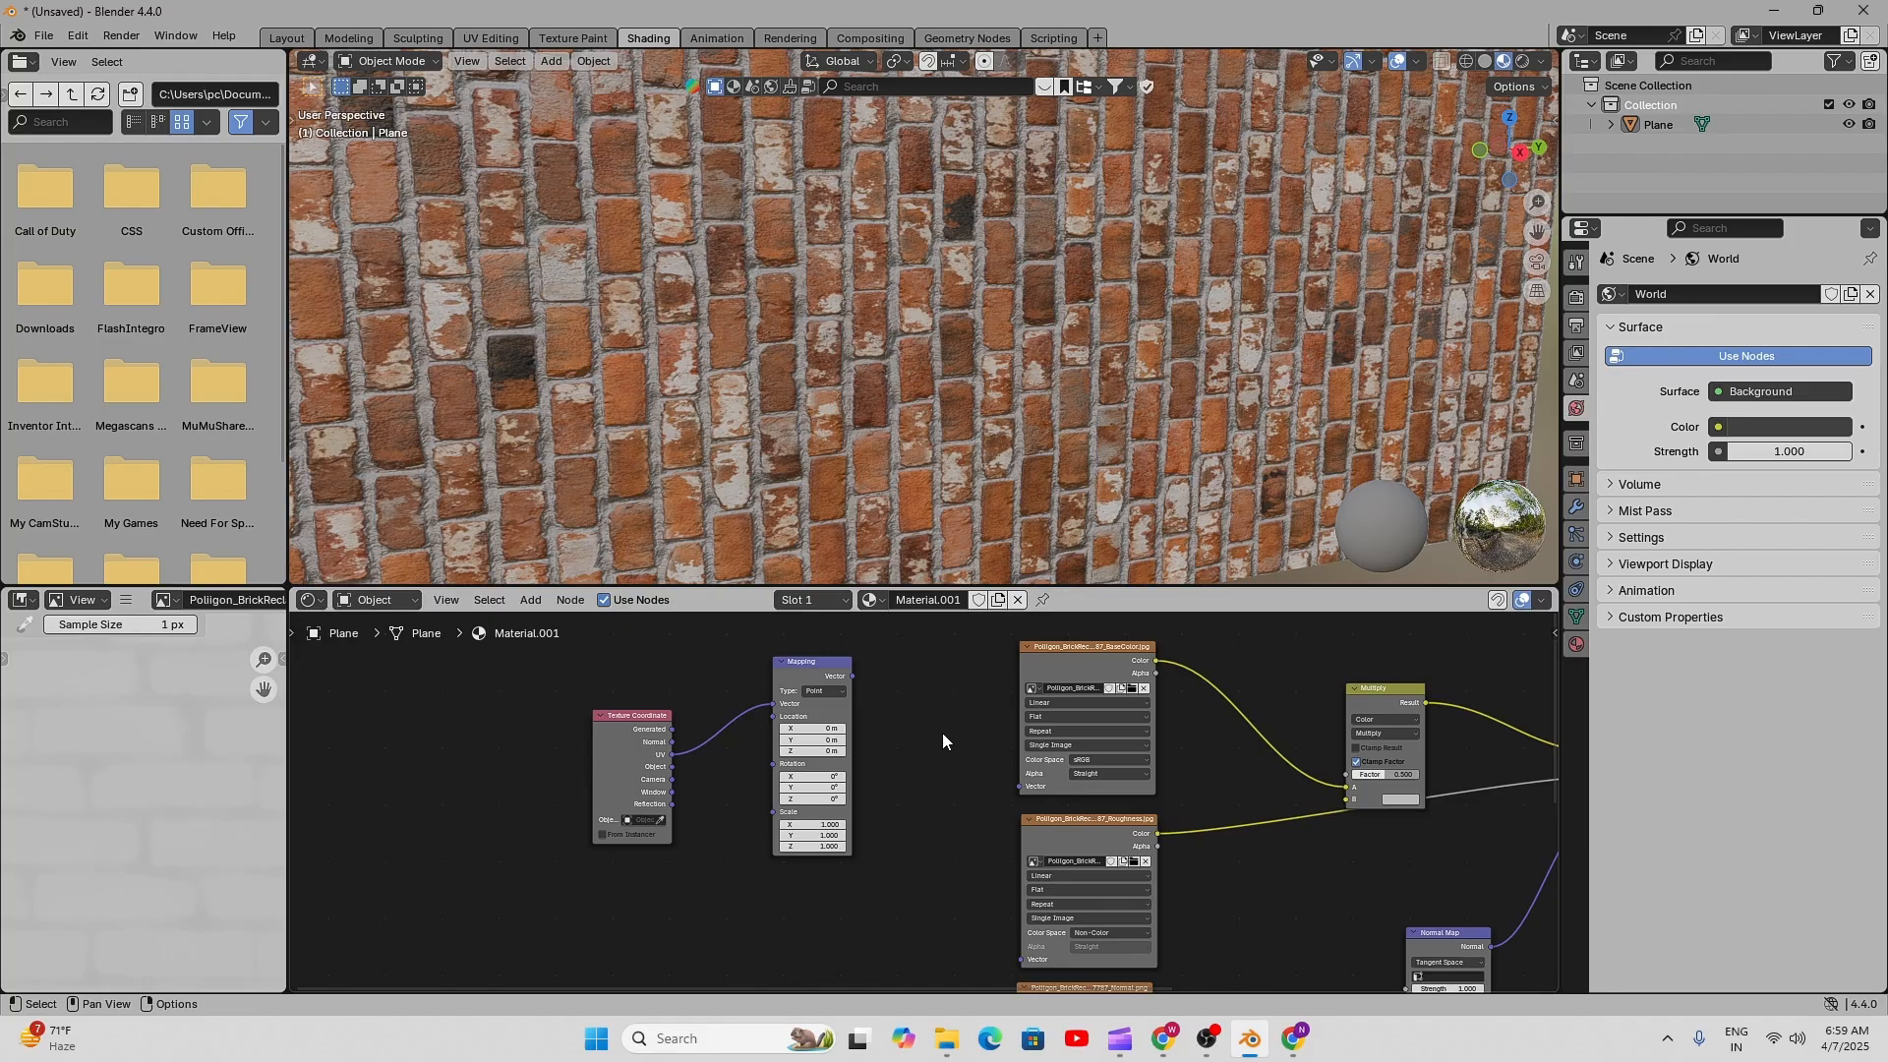
scroll(942, 743, up, 2)
scroll(806, 765, up, 2)
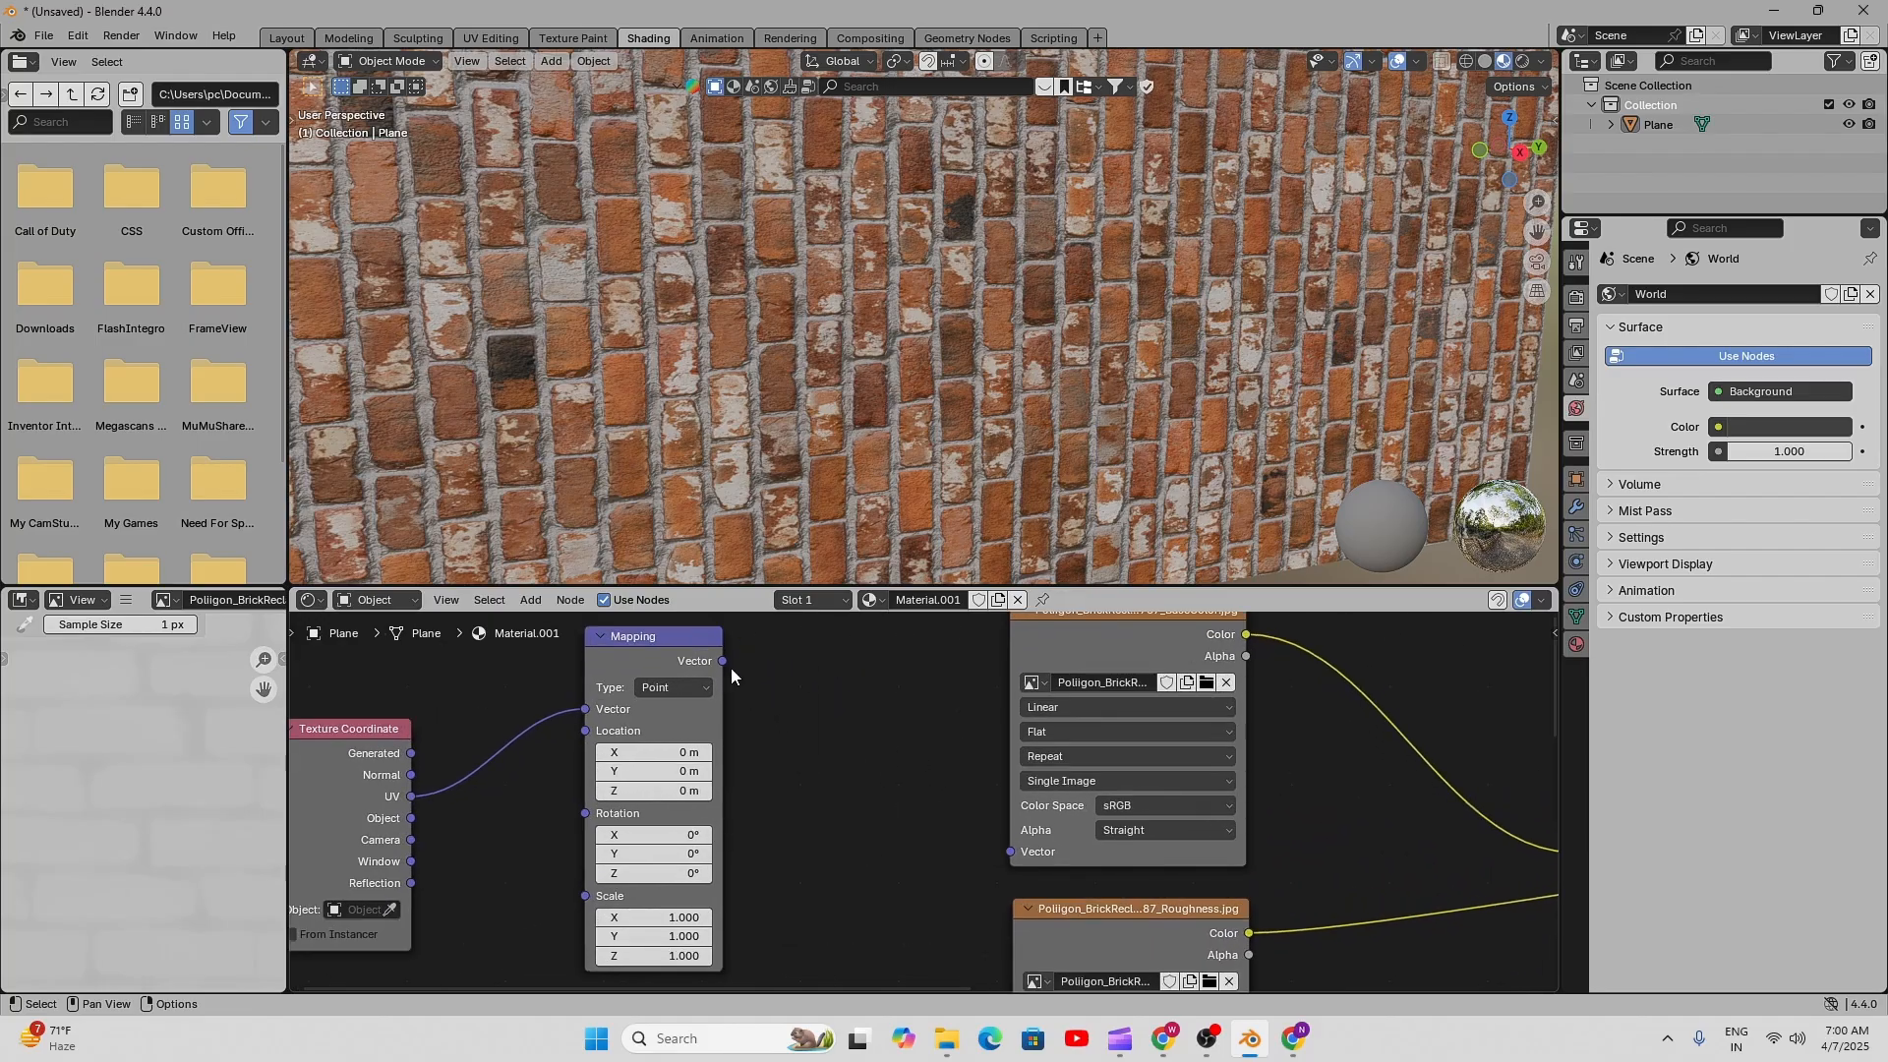
drag(728, 665, 1010, 852)
scroll(922, 759, down, 3)
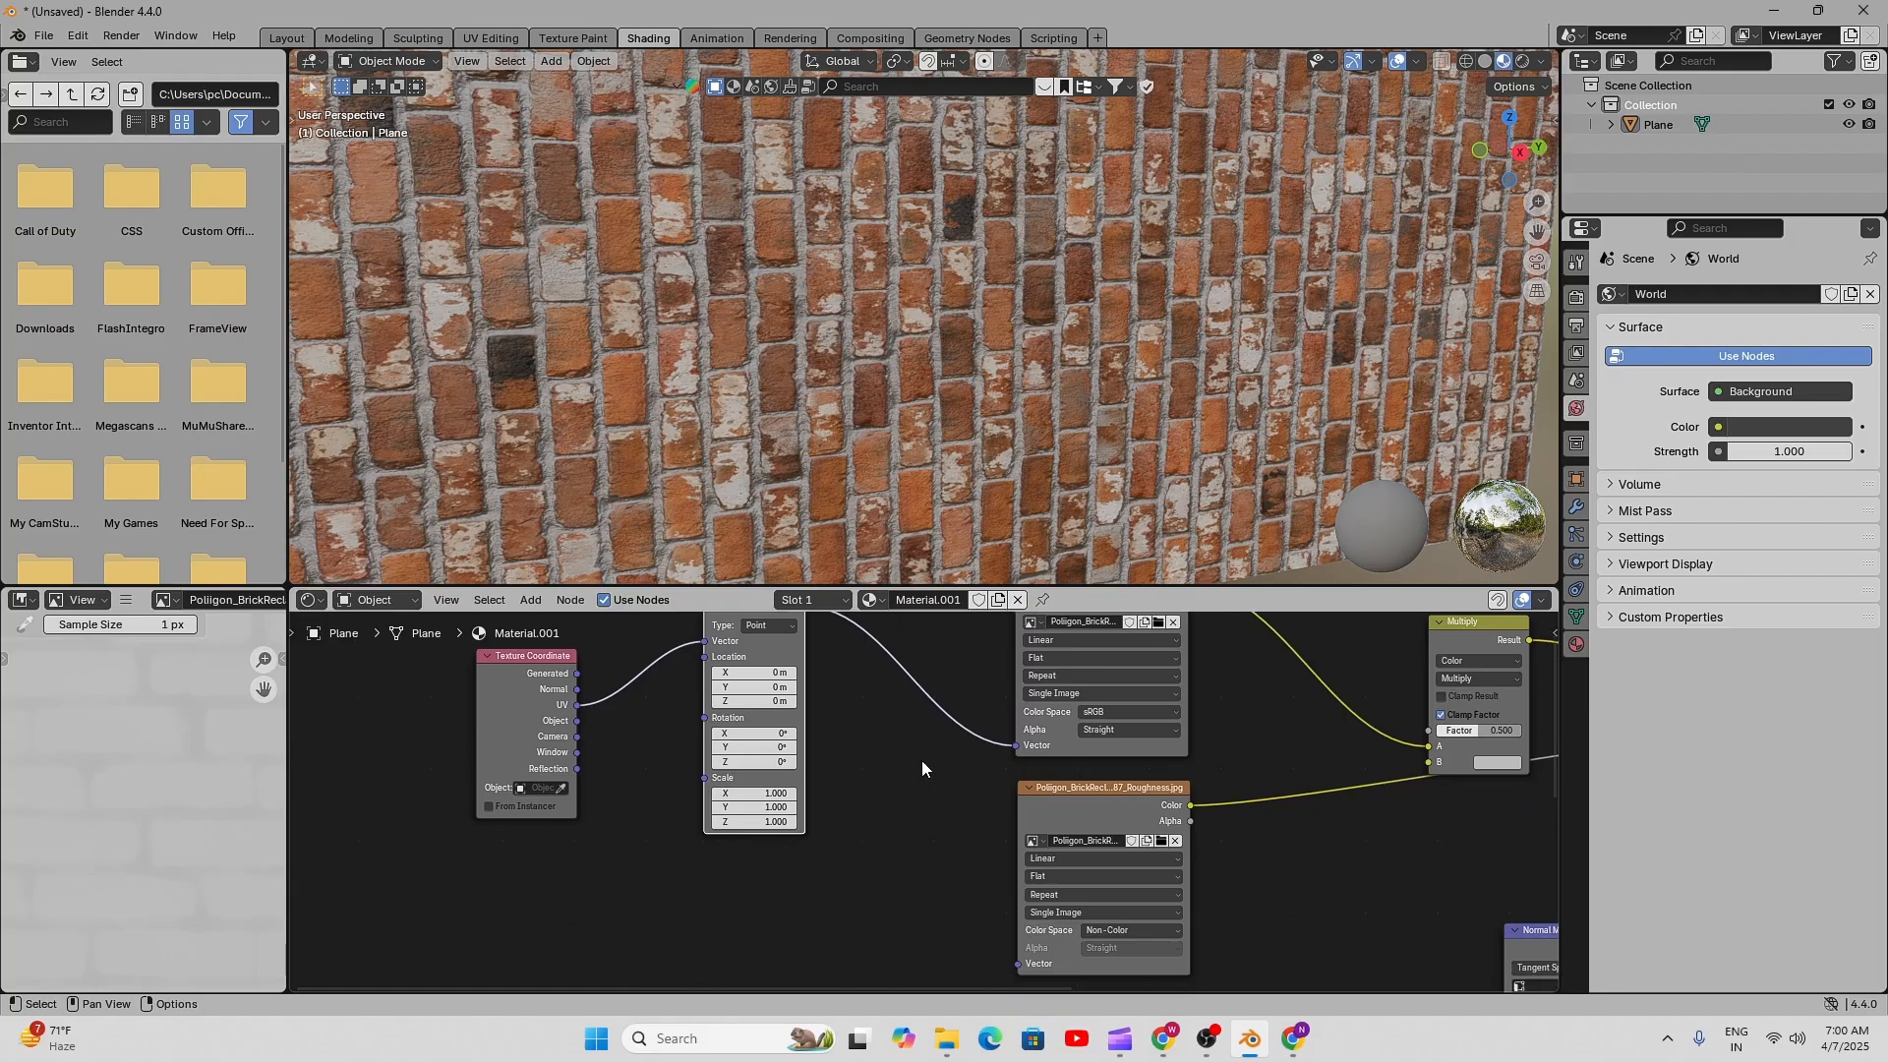
drag(838, 658, 994, 919)
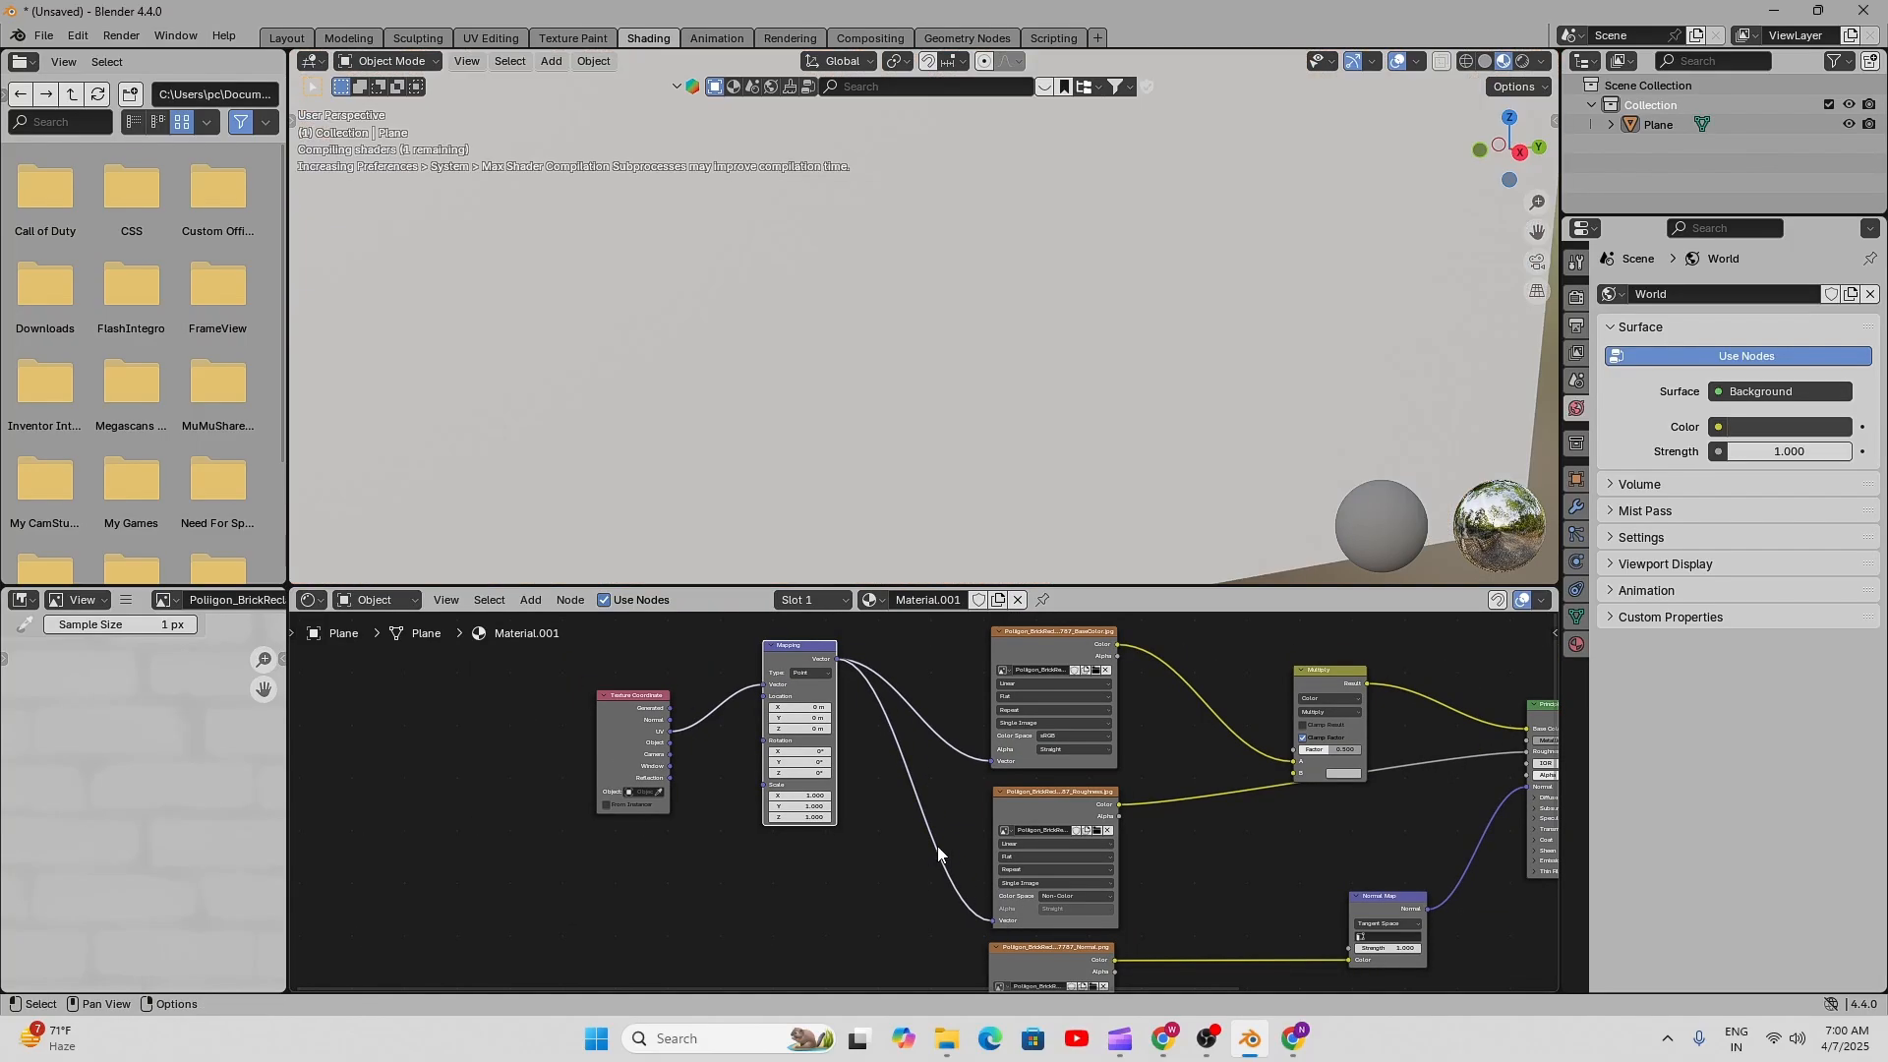
- Move the Mapping node down near the lower textures and connect its Vector output to the Normal and Displacement textures
scroll(936, 845, down, 2)
drag(877, 623, 911, 934)
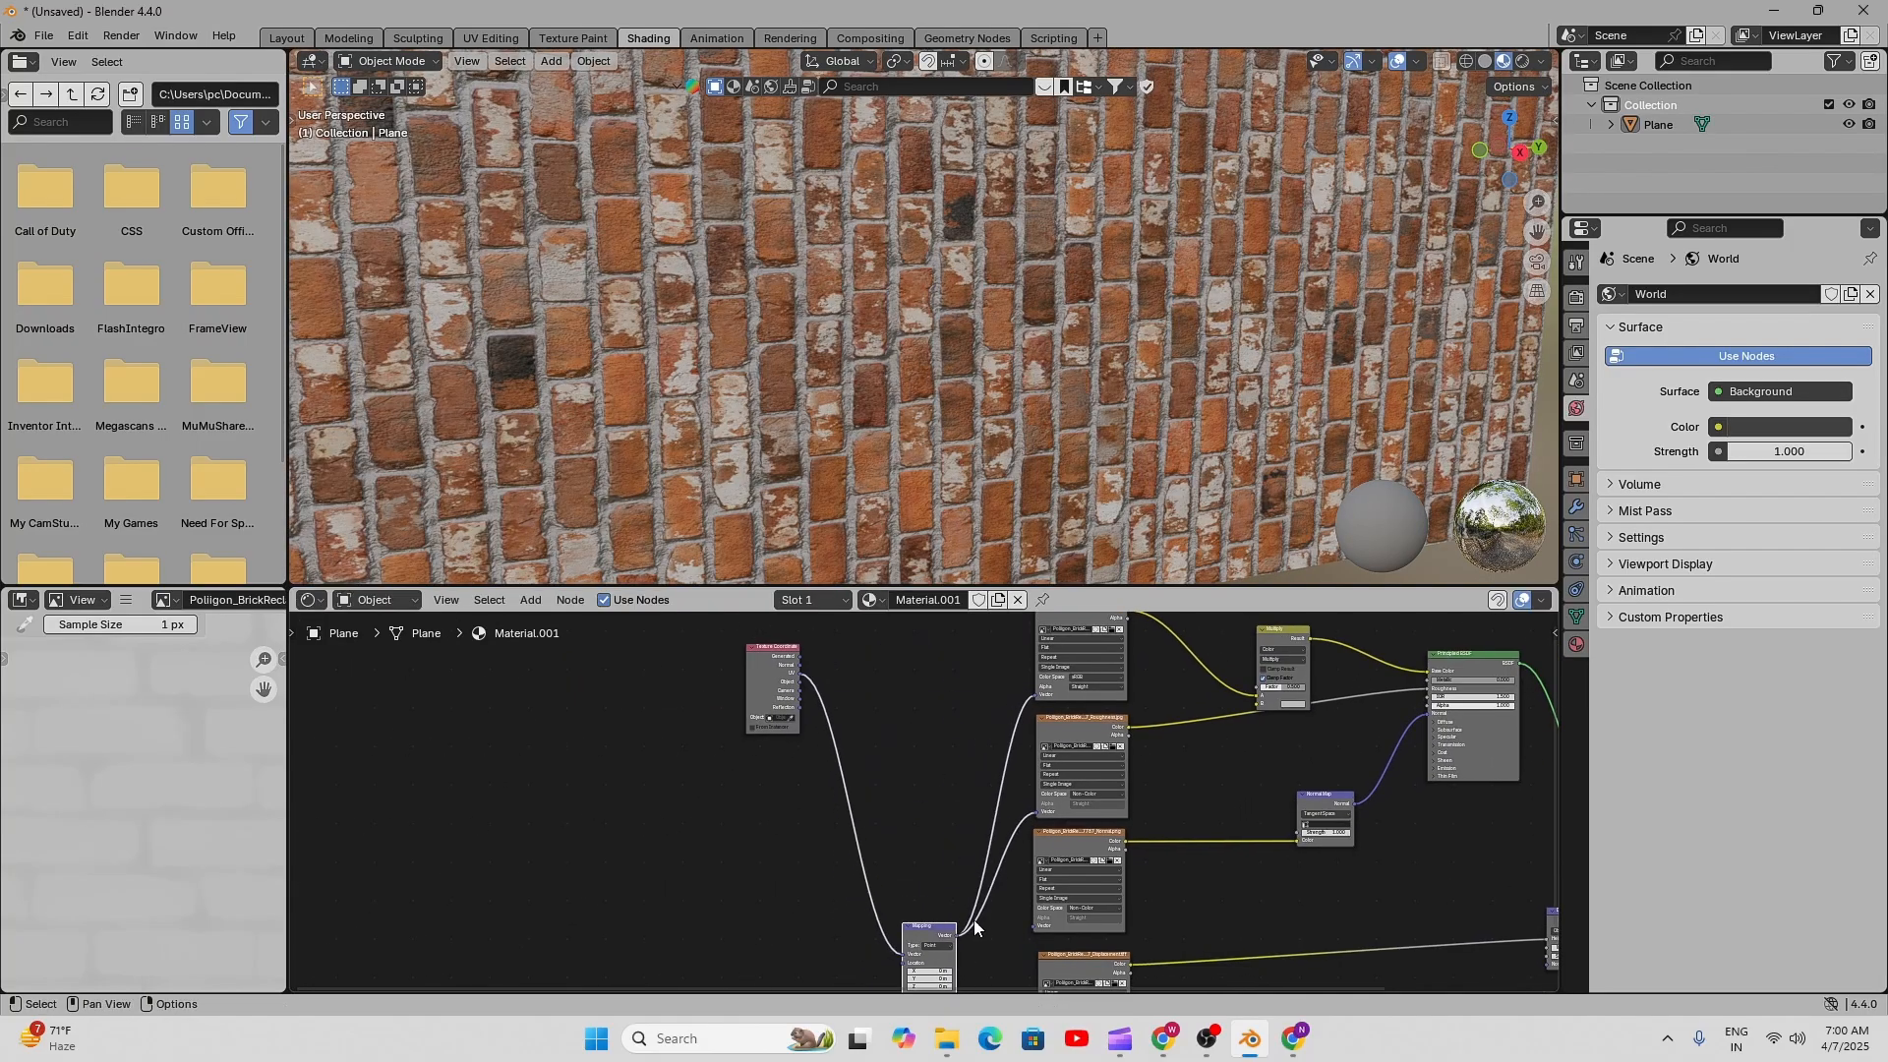
middle_drag(983, 920, 875, 733)
scroll(884, 770, up, 5)
scroll(883, 769, up, 1)
drag(814, 723, 954, 918)
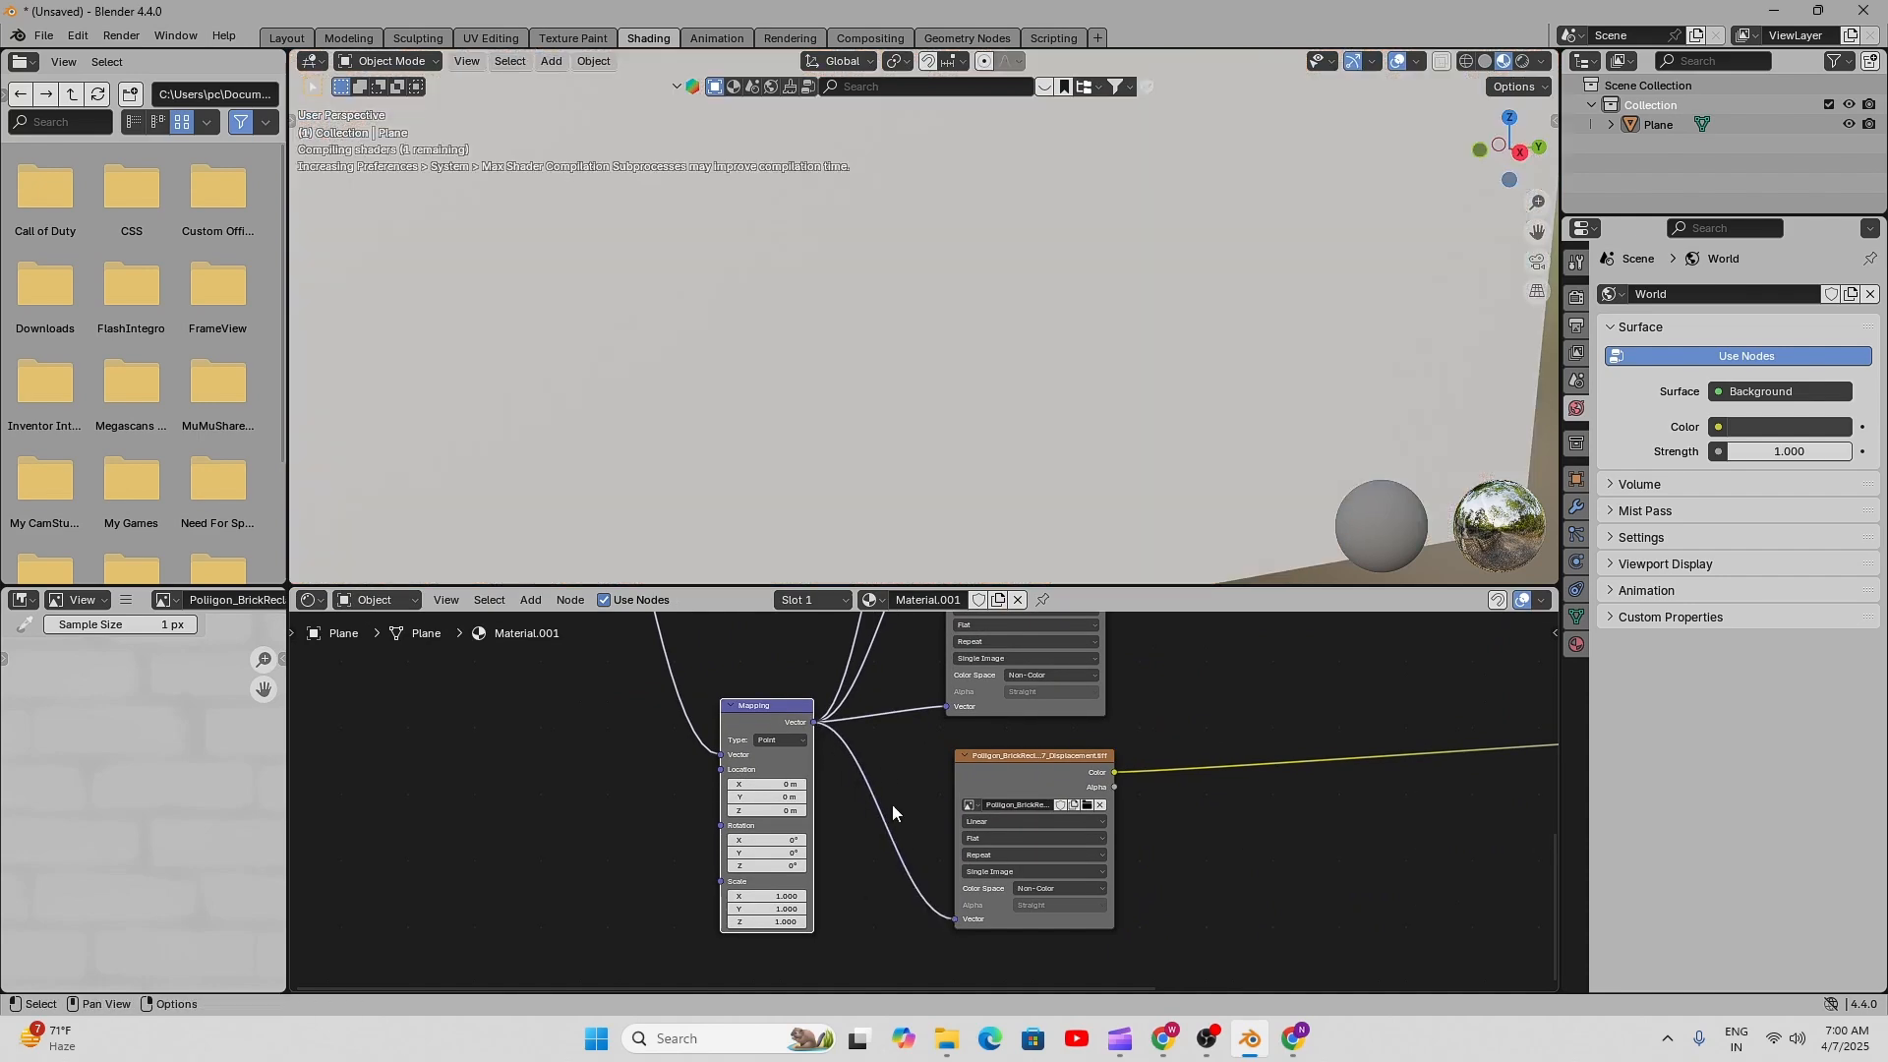
- Move the Mapping node back up, closer to the middle of the texture column
scroll(892, 802, down, 6)
middle_drag(925, 789, 1064, 883)
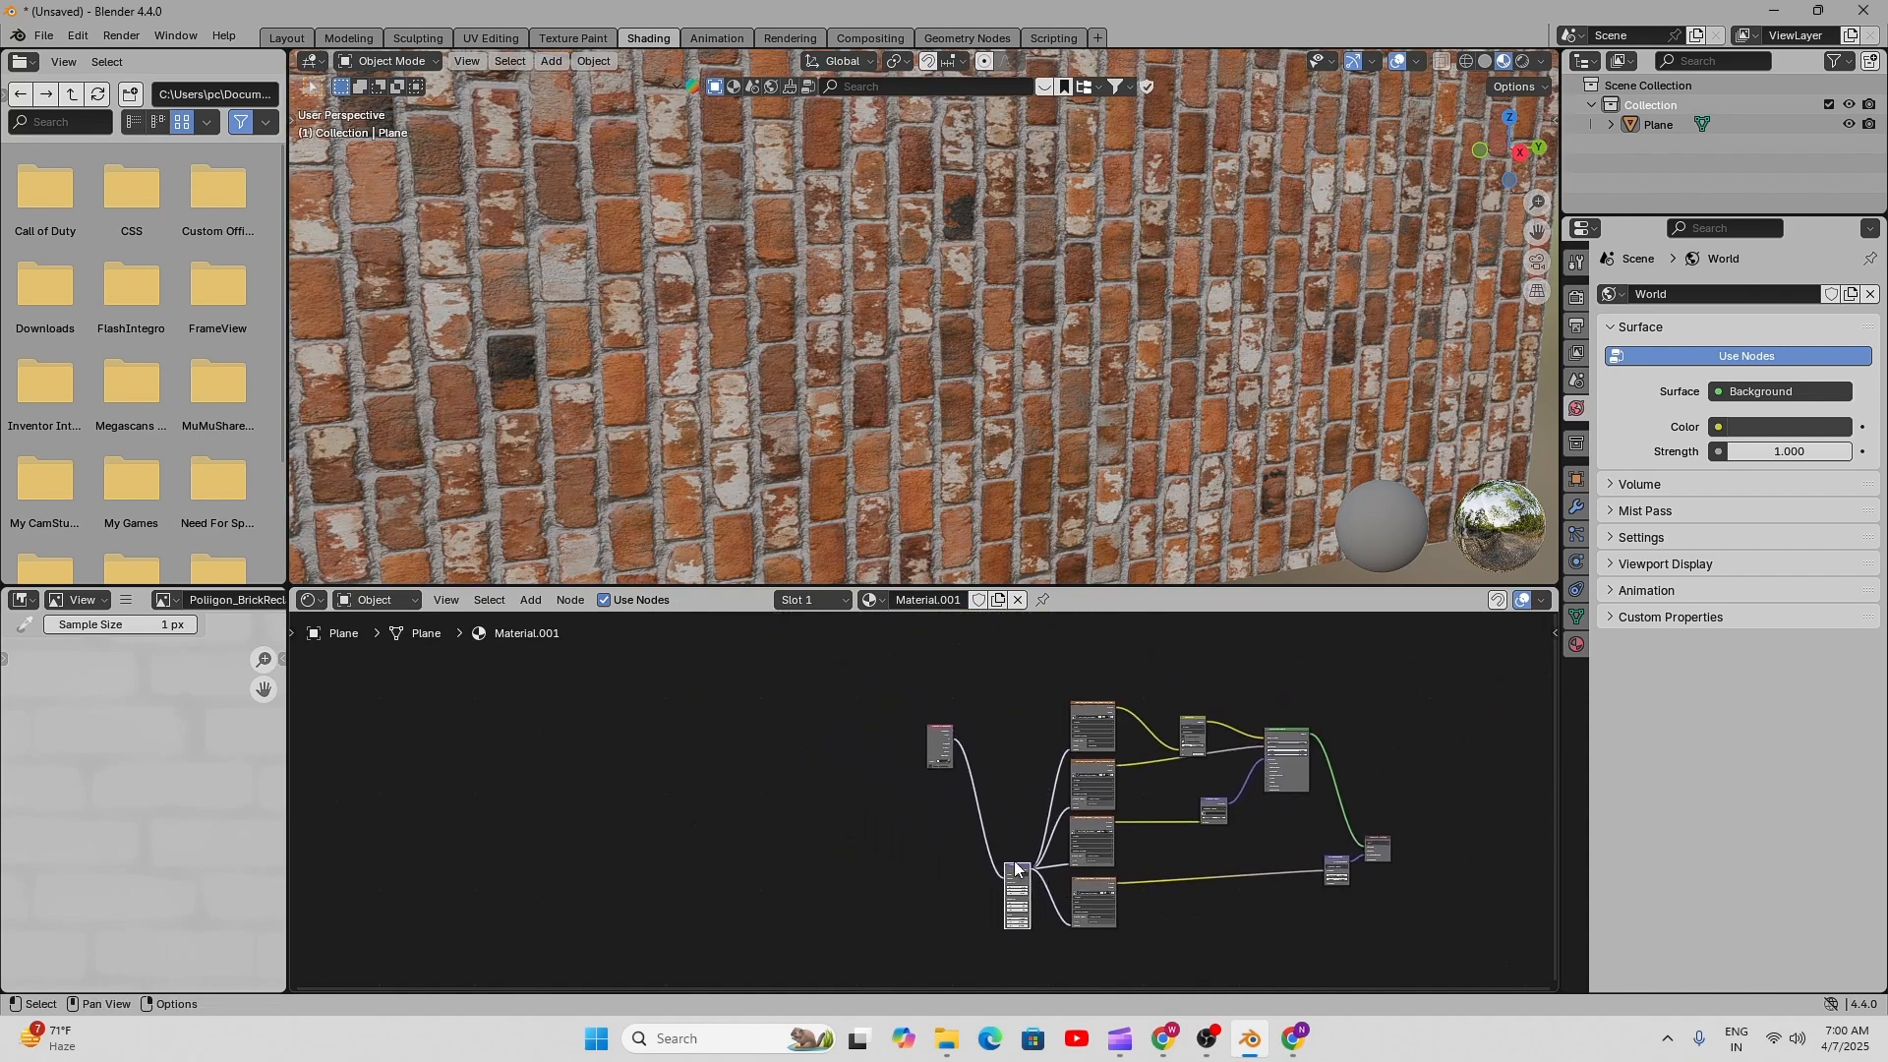
click(1003, 779)
click(1016, 874)
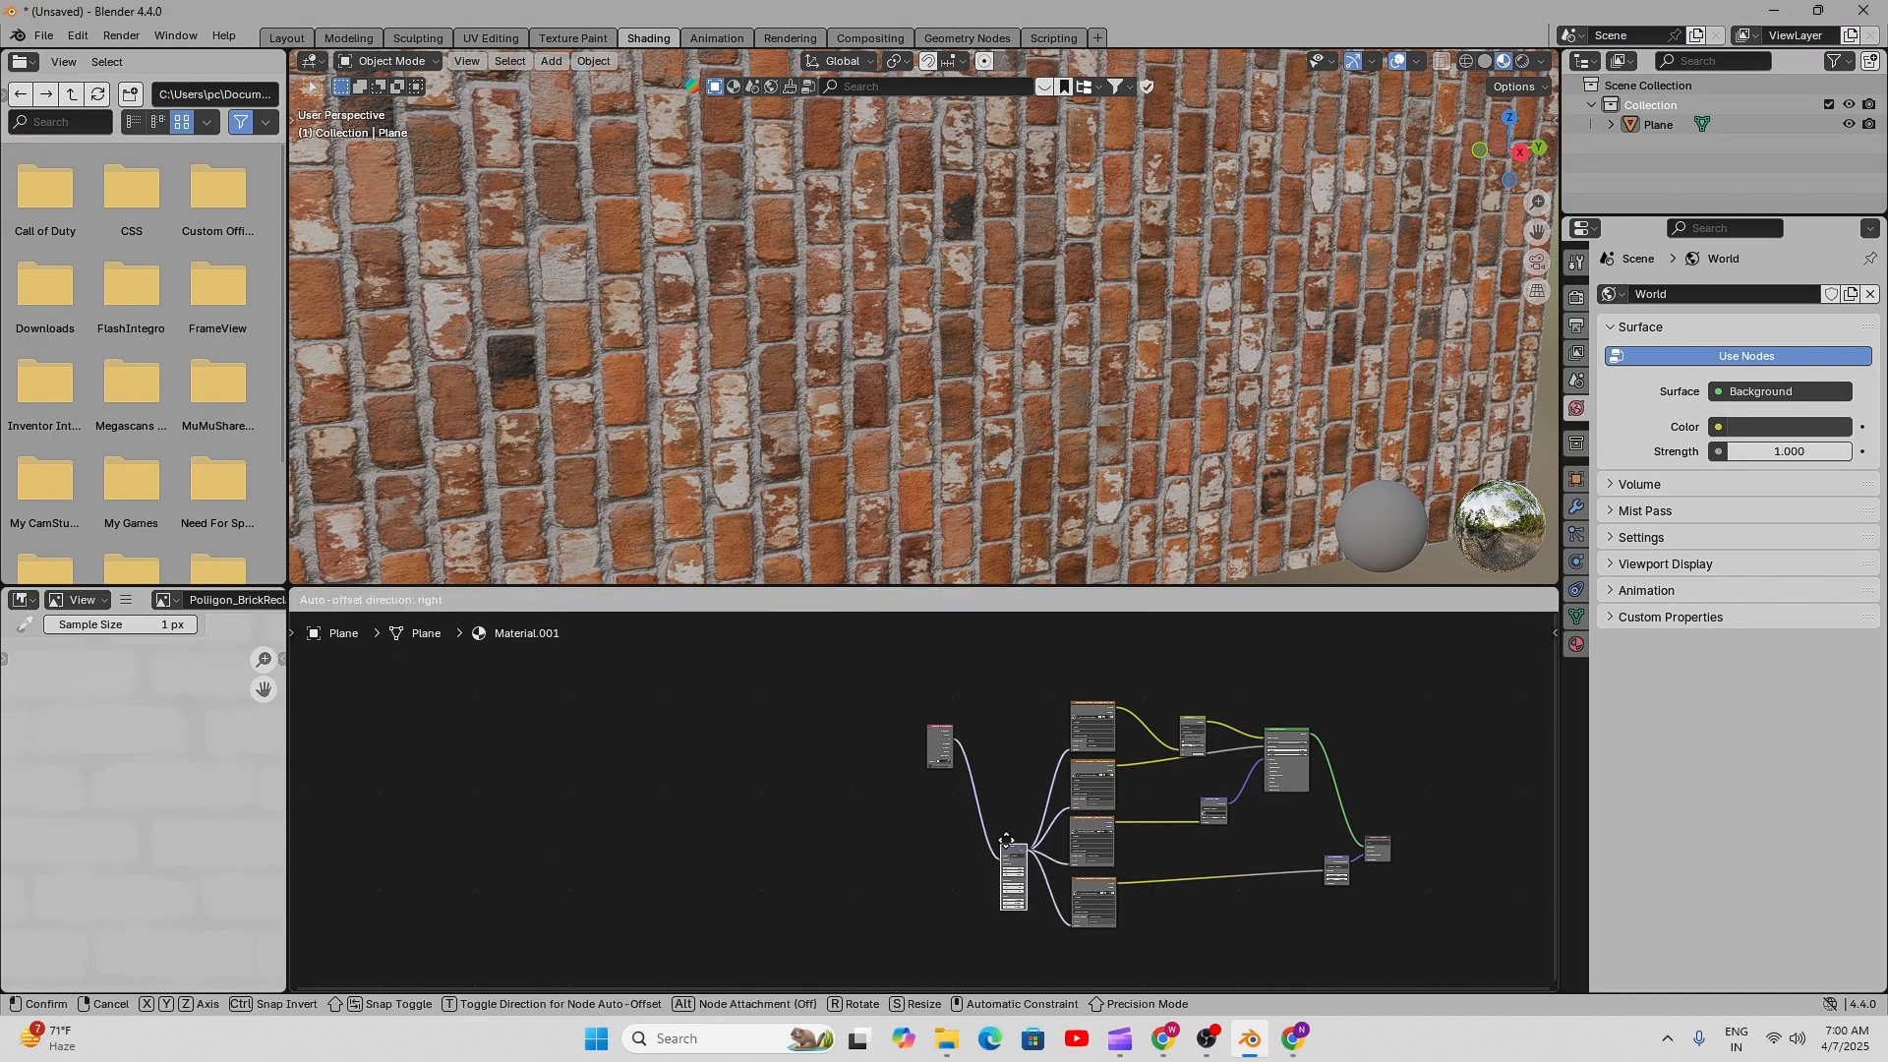
scroll(1048, 864, up, 4)
scroll(1142, 851, up, 5)
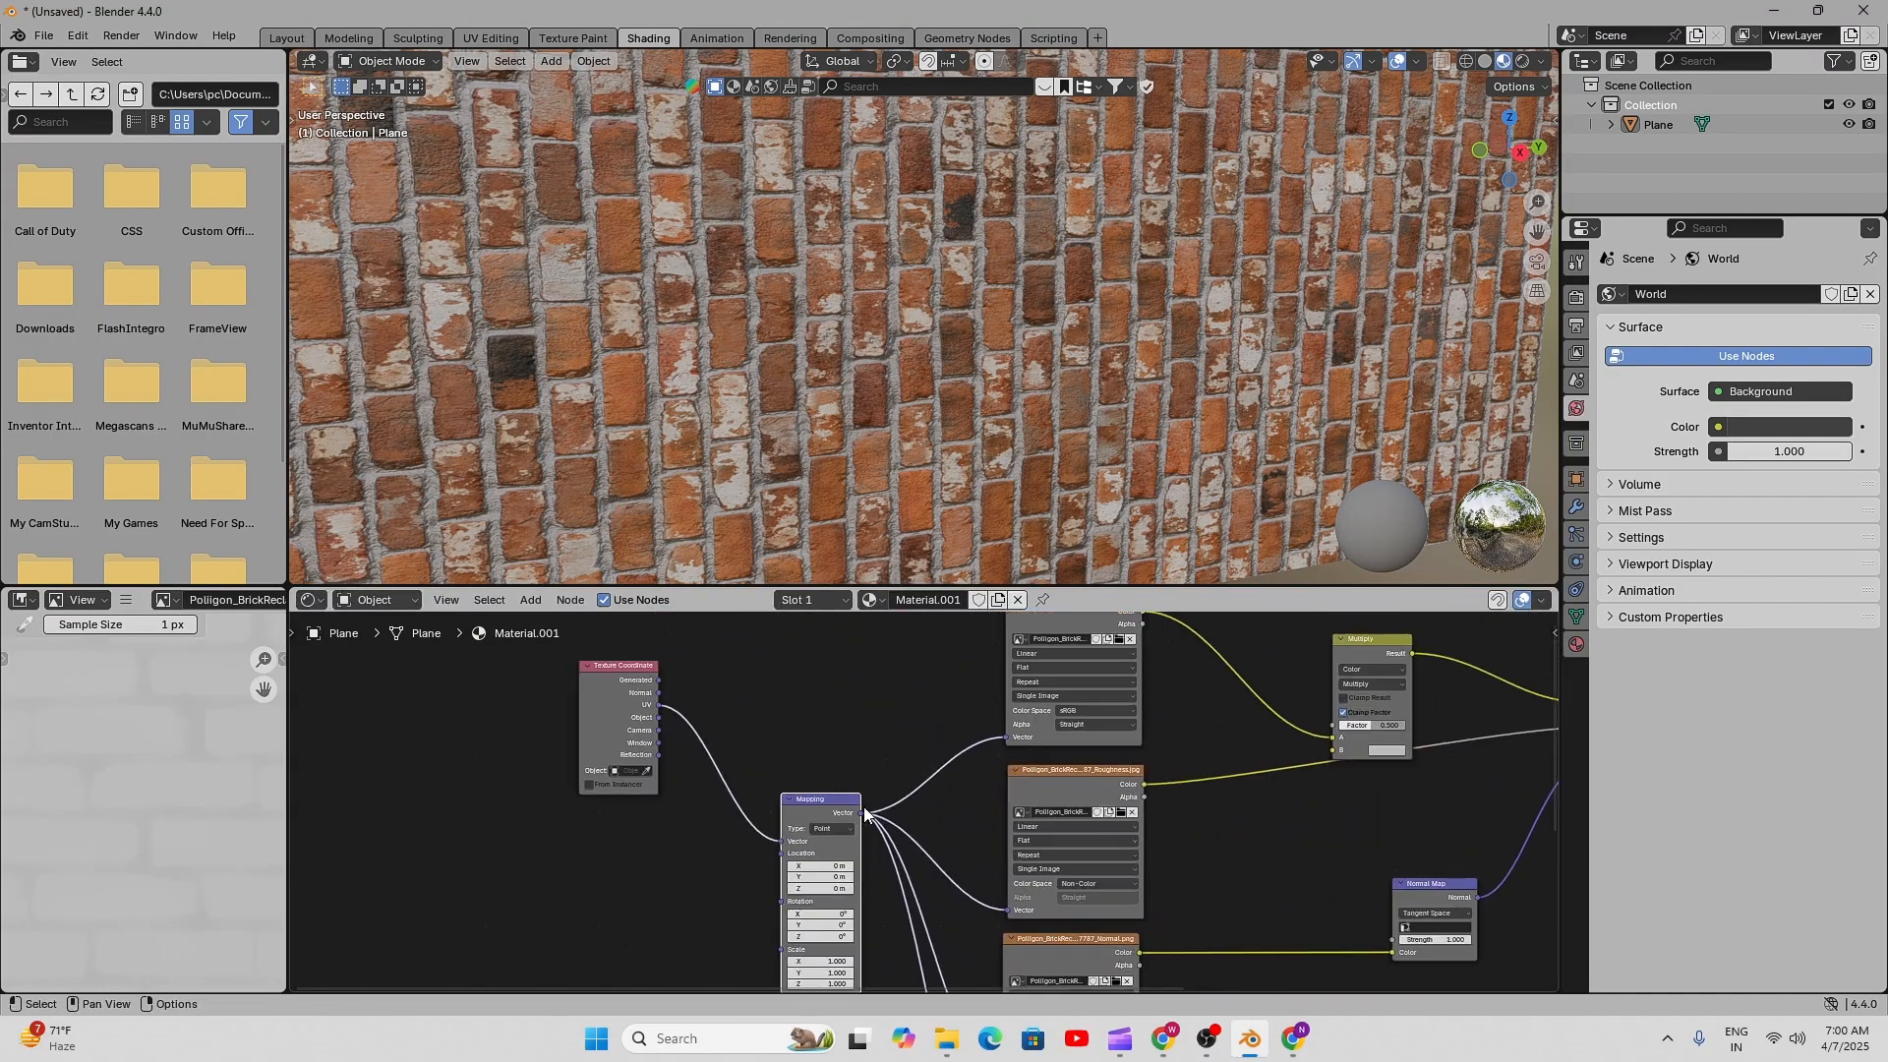
- Set the Mapping node's X rotation to 90°
middle_drag(992, 845, 1001, 778)
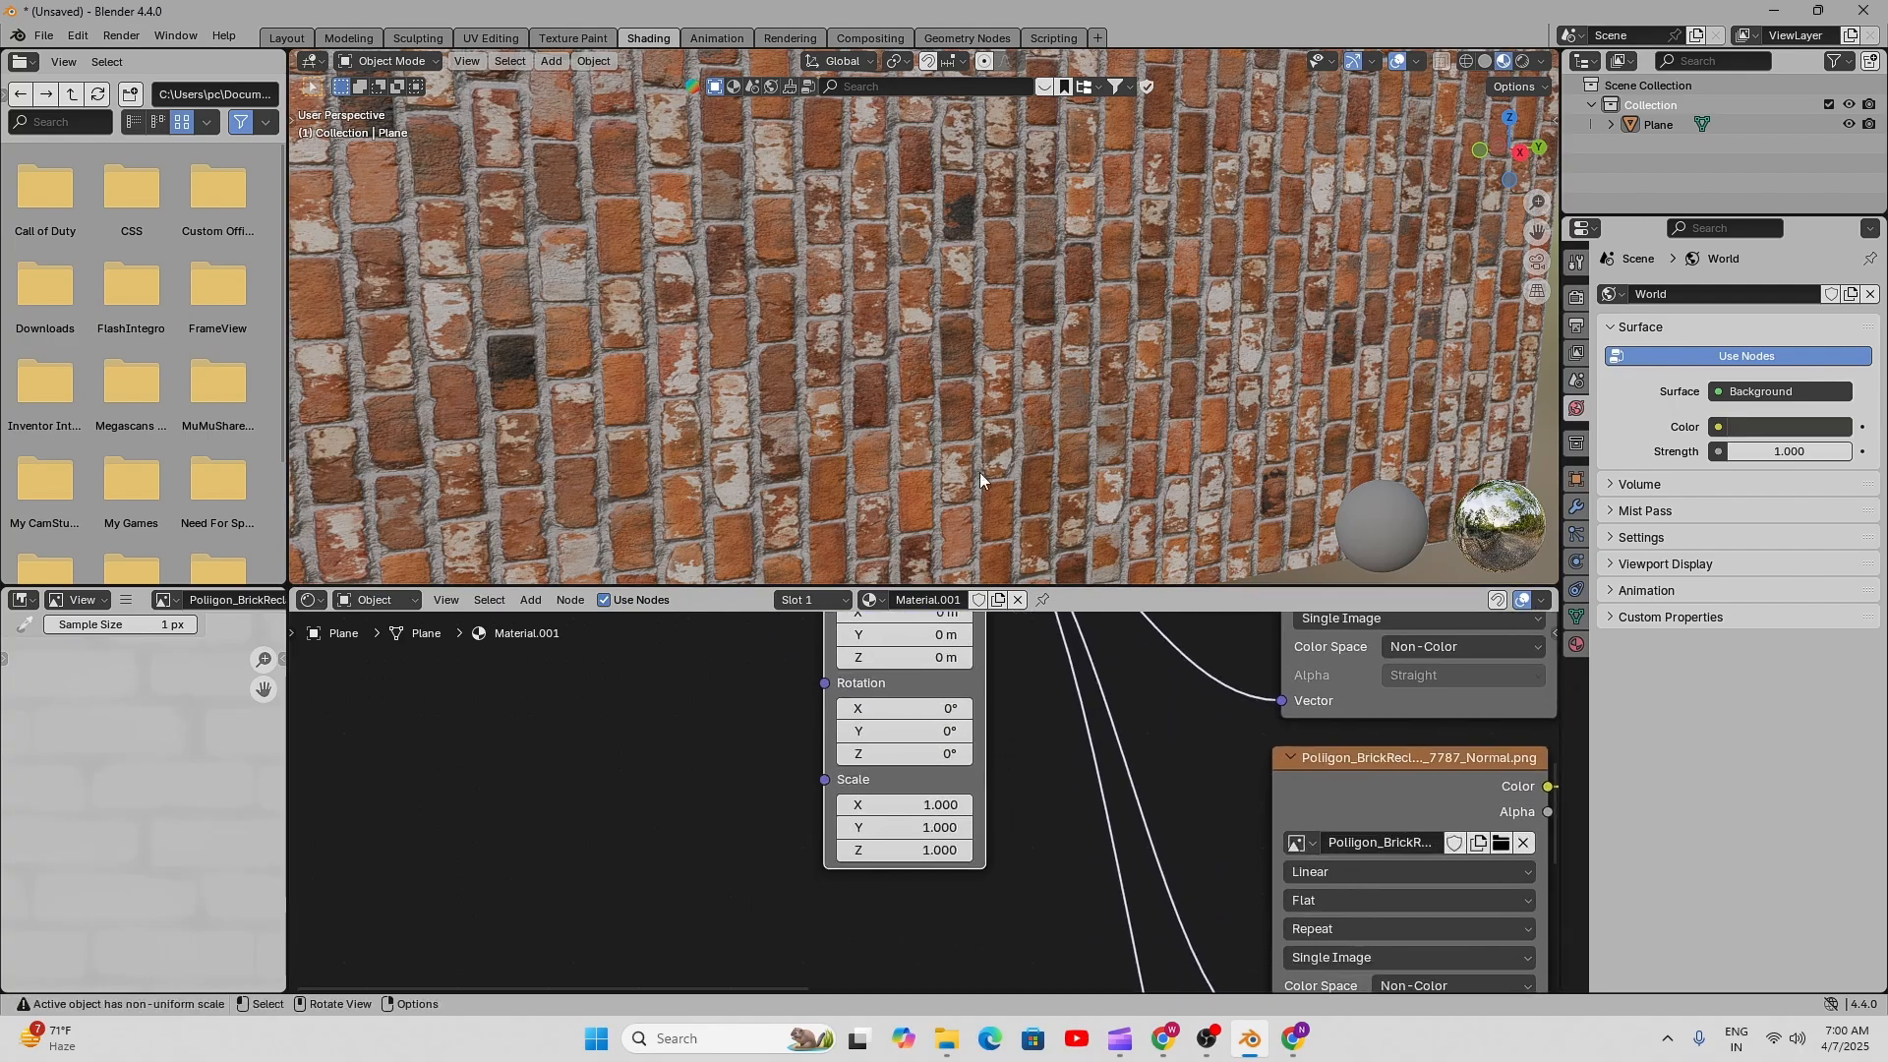
click(924, 806)
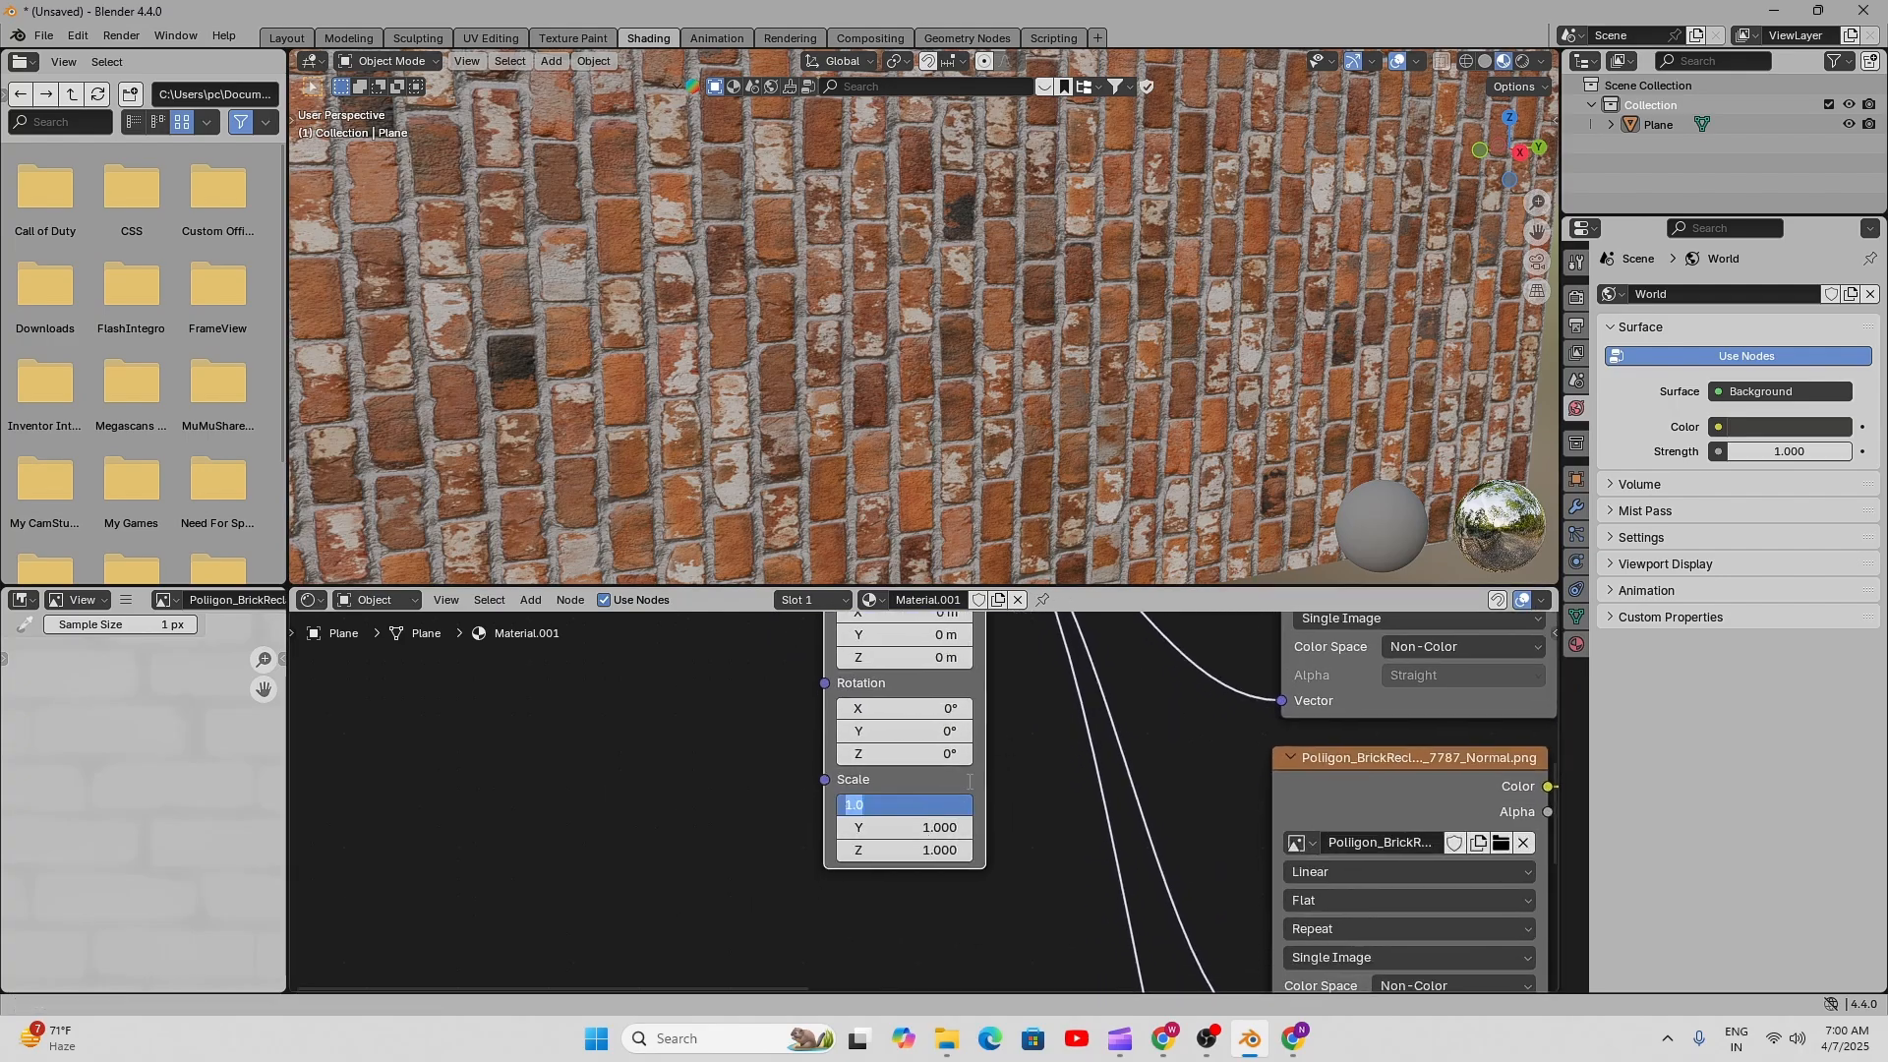
click(999, 760)
scroll(928, 722, up, 1)
middle_drag(924, 717, 900, 753)
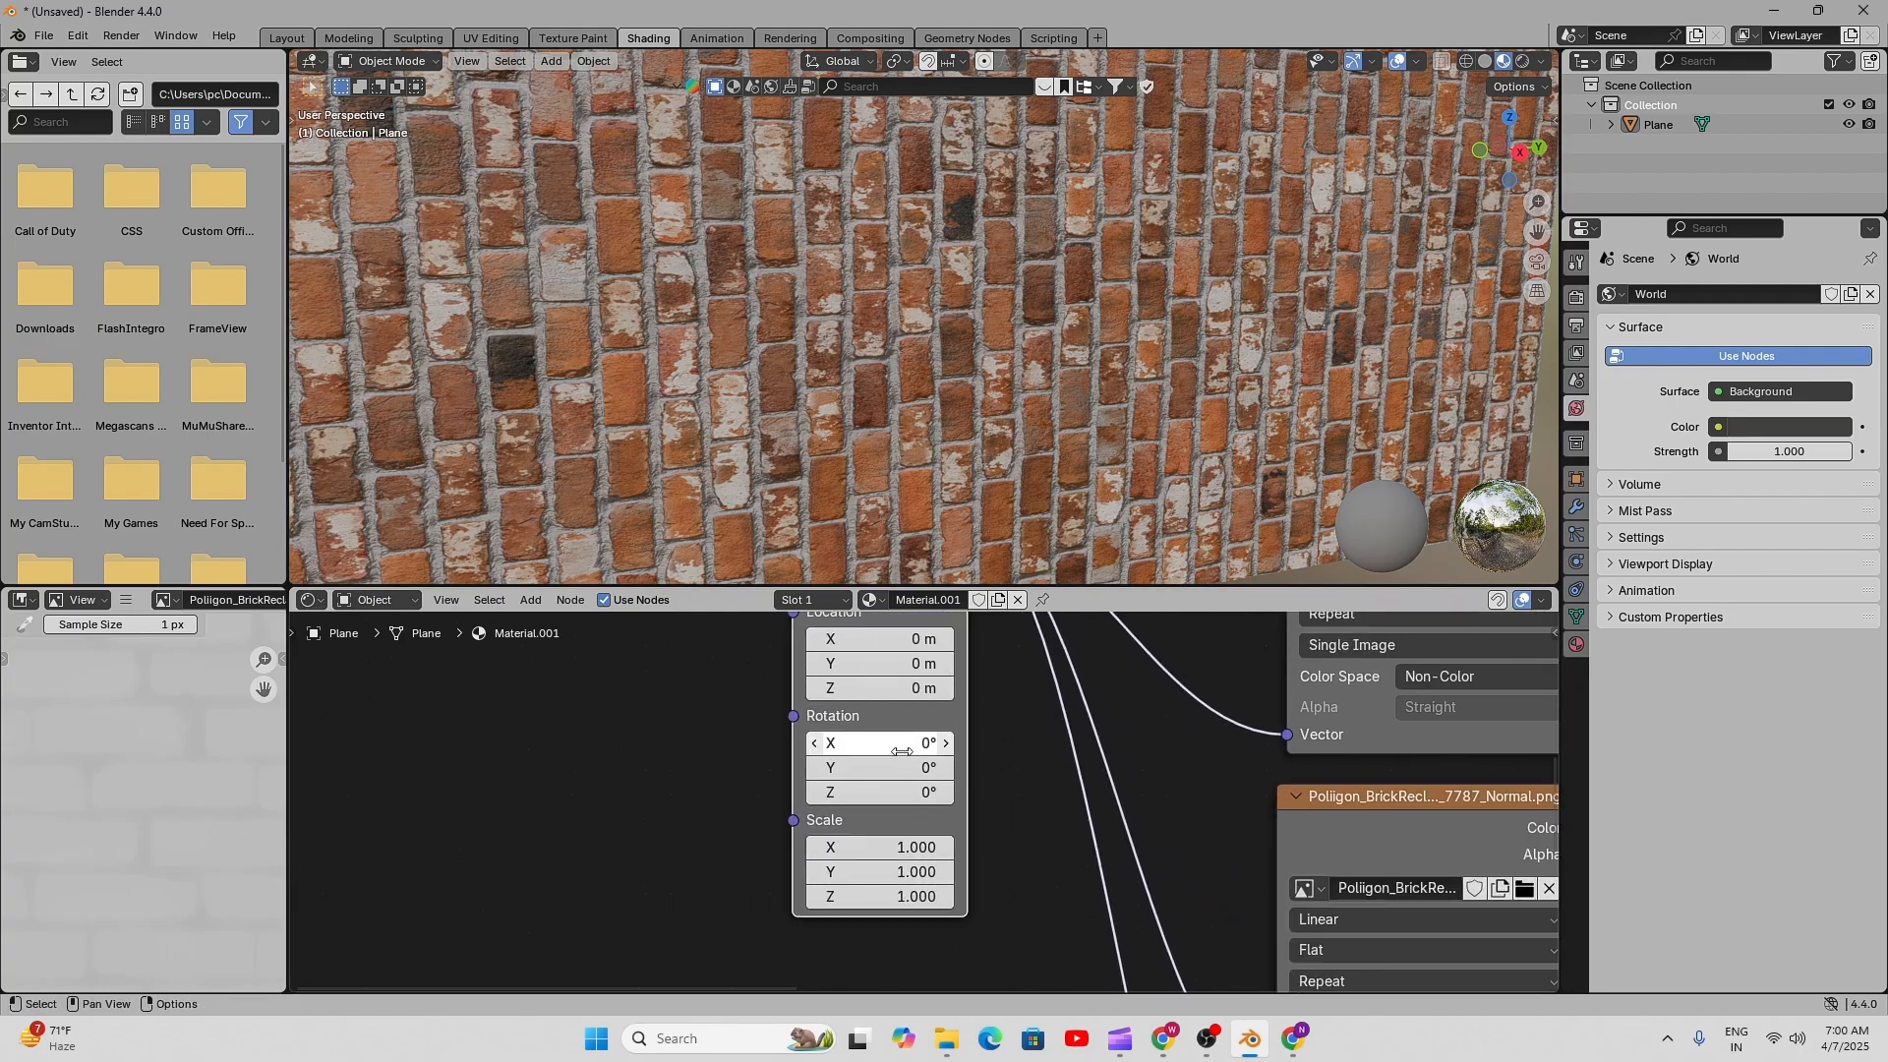
click(902, 750)
text(90)
key(Return)
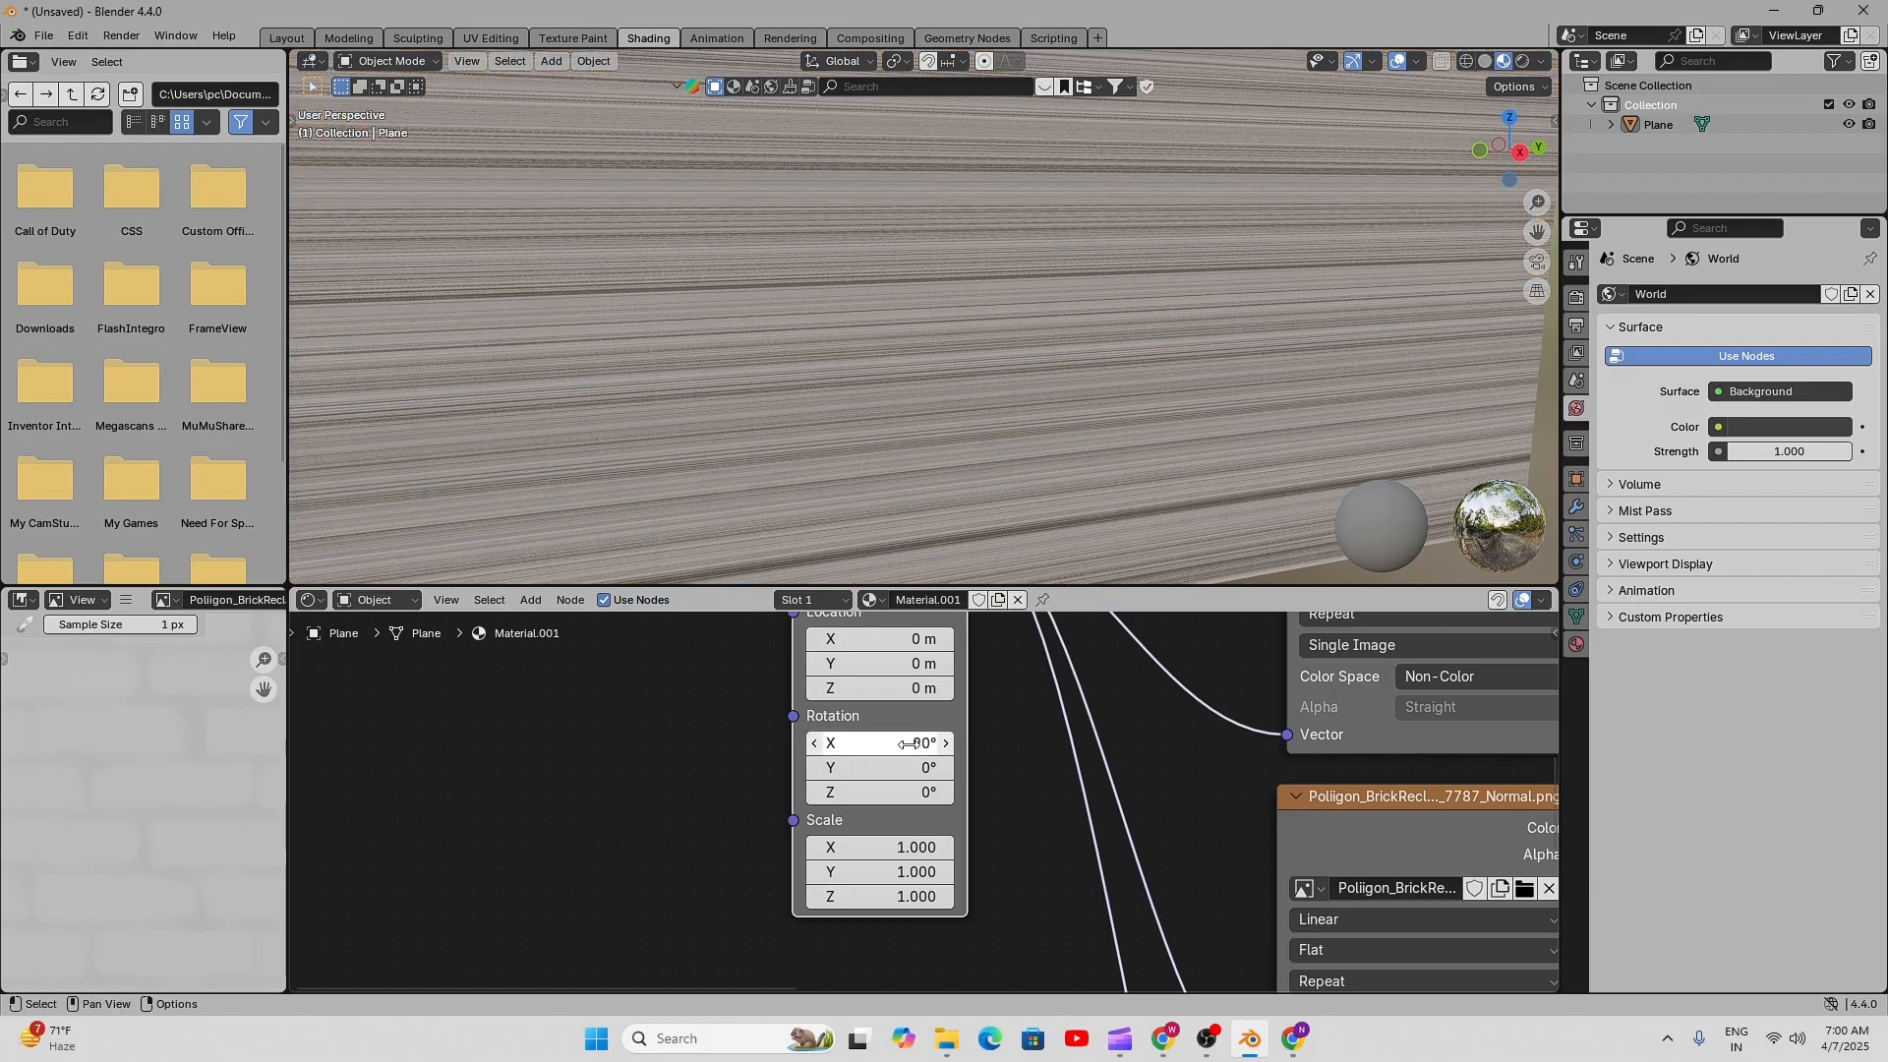
- Reset the Mapping node's X rotation to 0°
scroll(882, 444, down, 5)
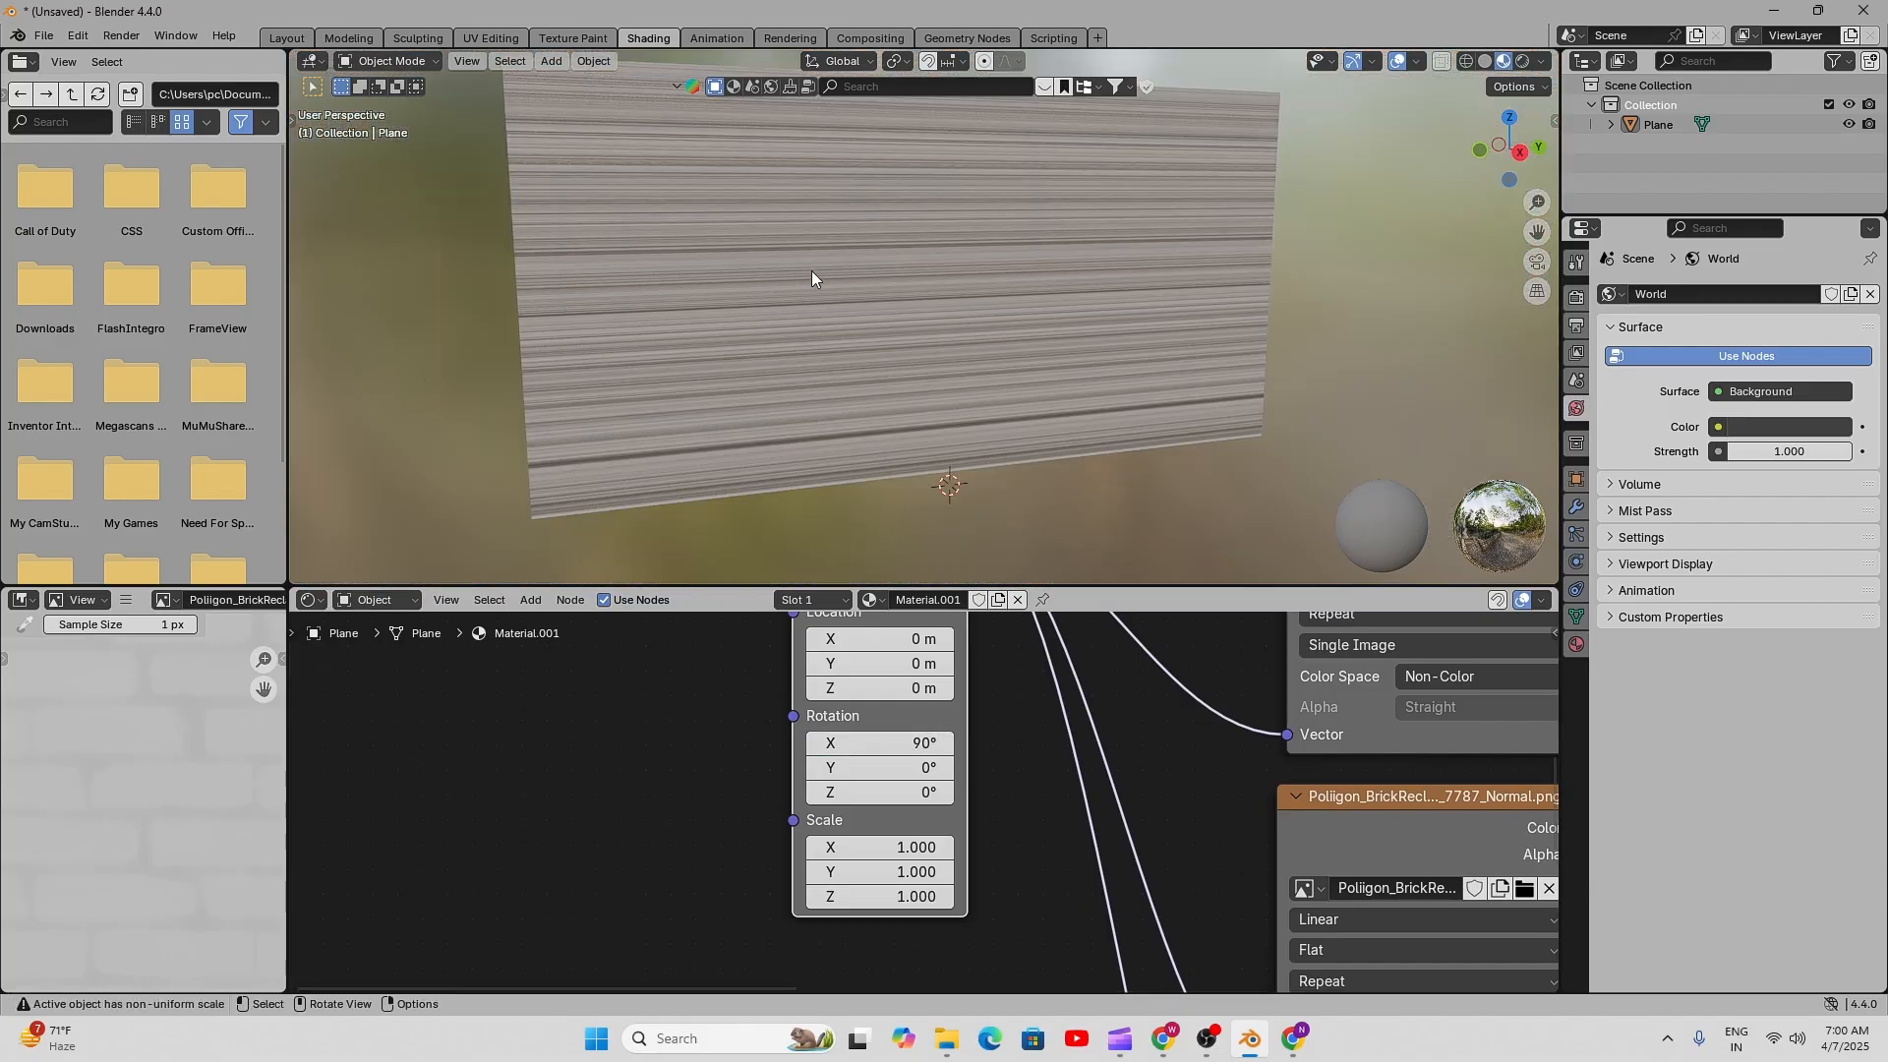
shift+middle_drag(826, 413, 829, 430)
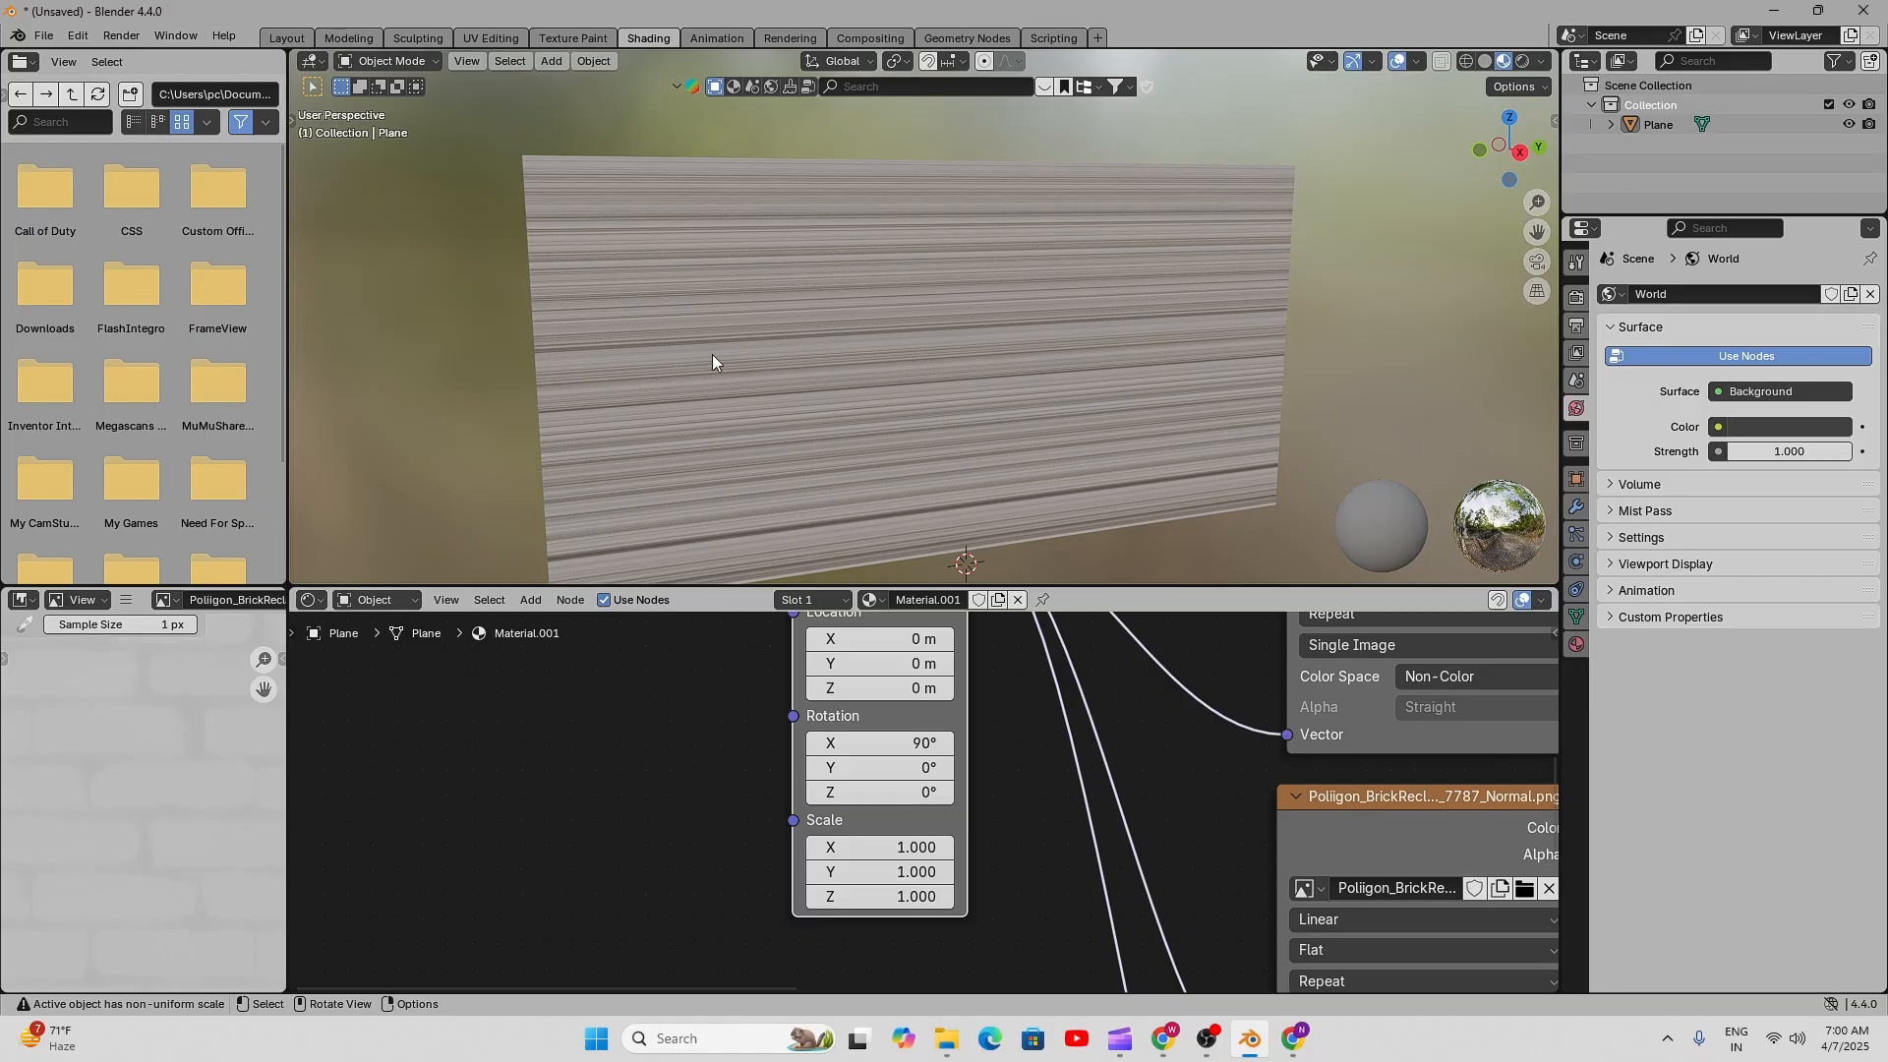
click(918, 744)
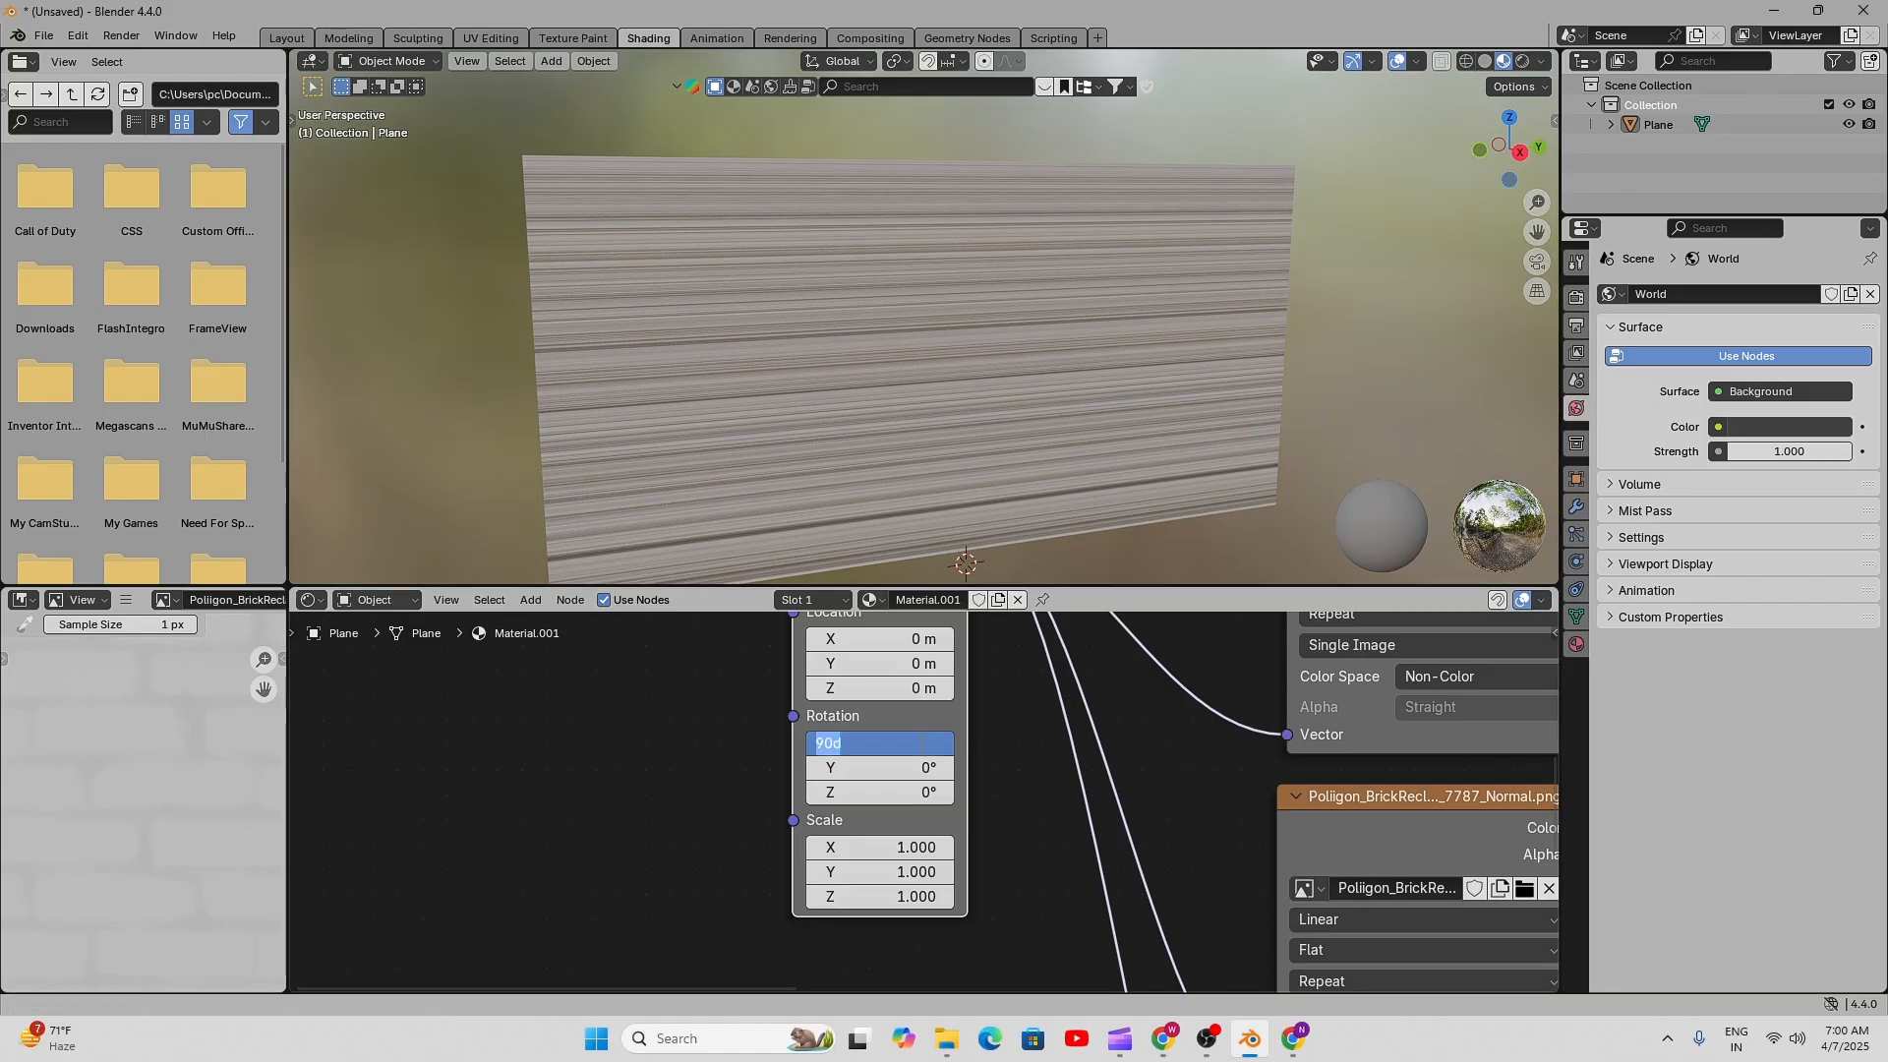
text(0)
key(Return)
- Try a 90° Y rotation on the Mapping node, then return Y to 0°
click(921, 767)
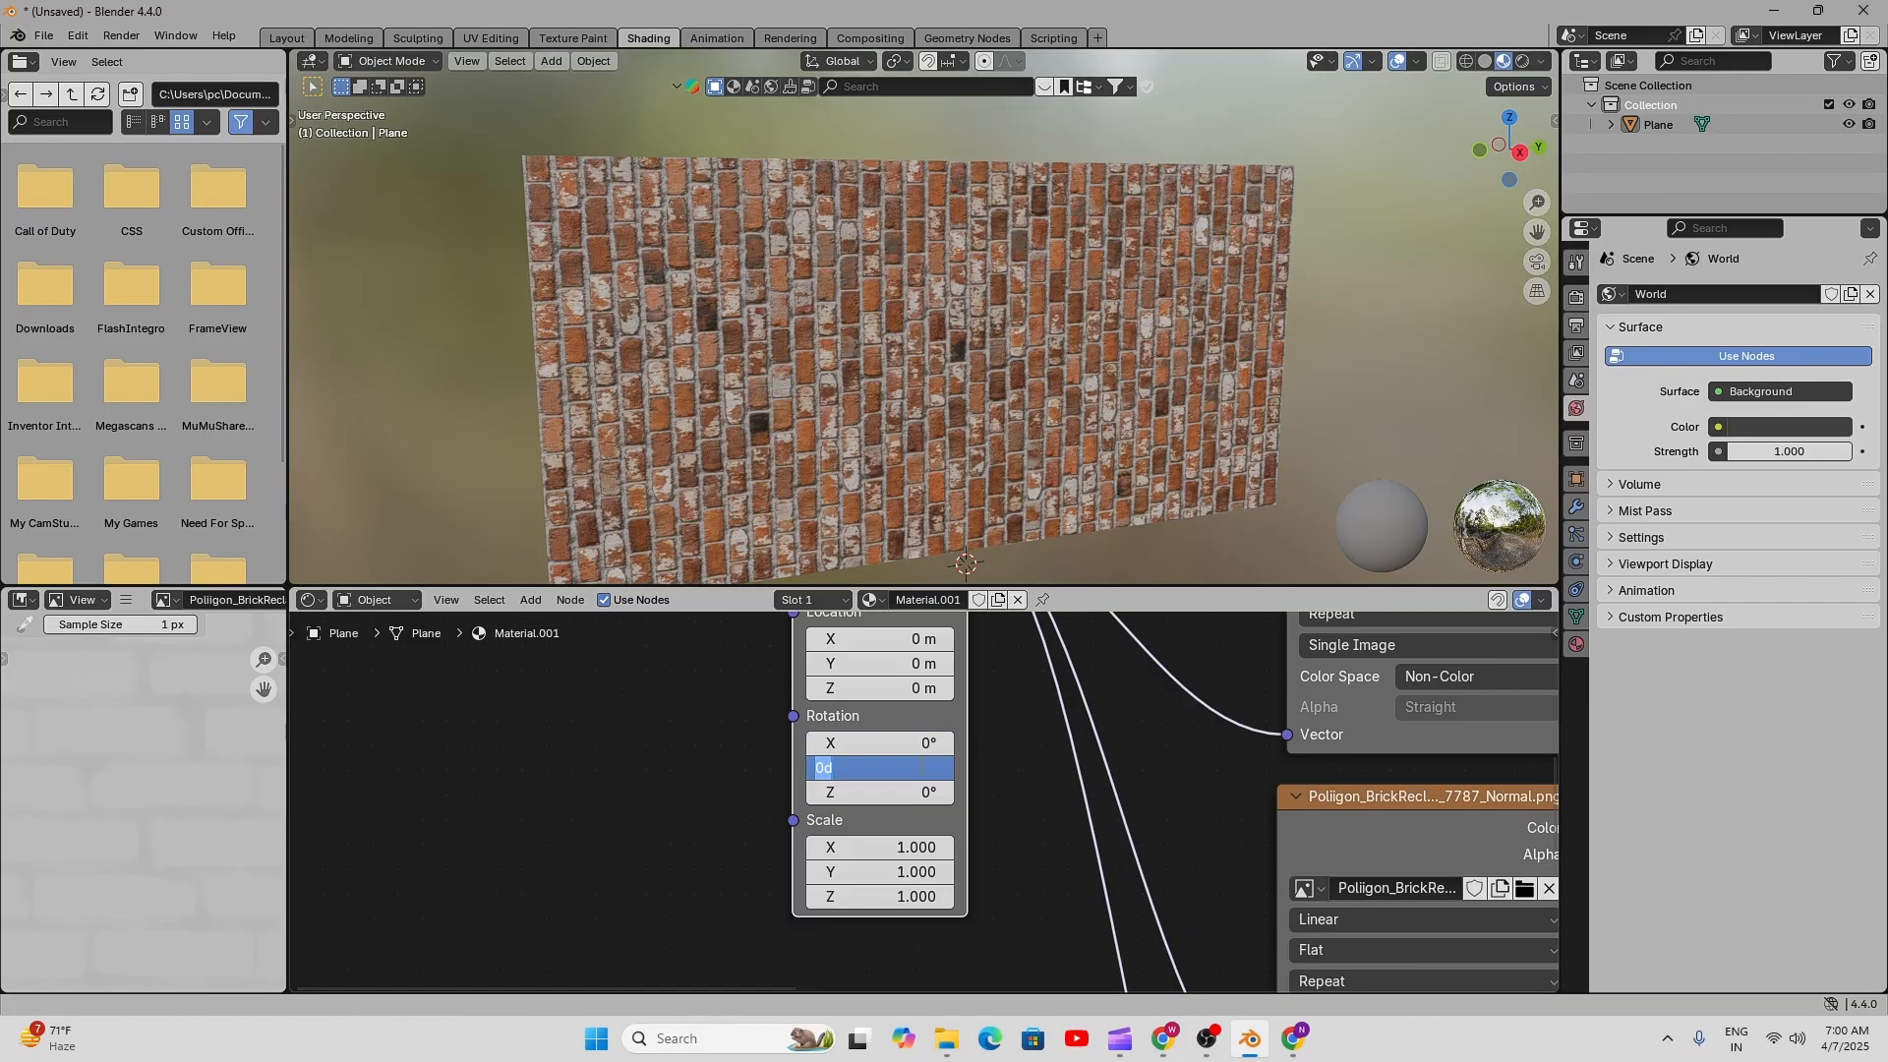
text(90)
key(Return)
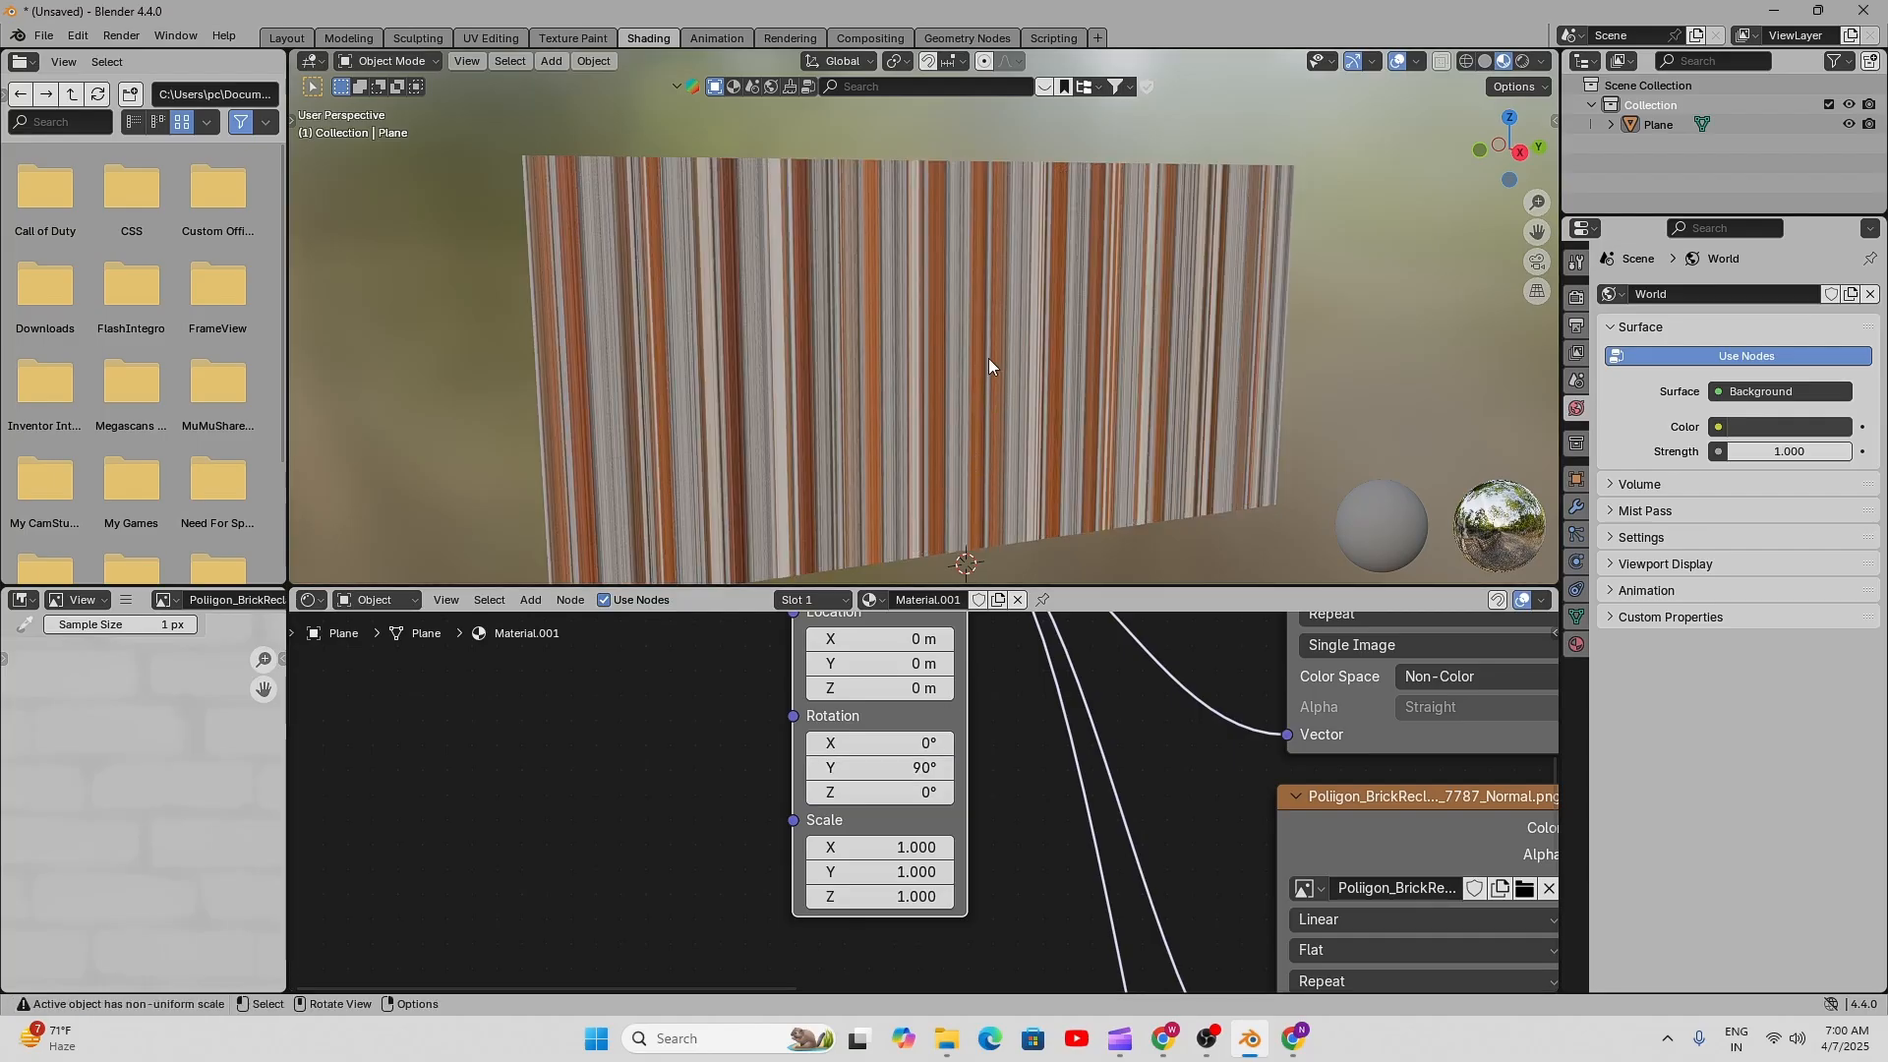
click(914, 768)
text(0)
key(Return)
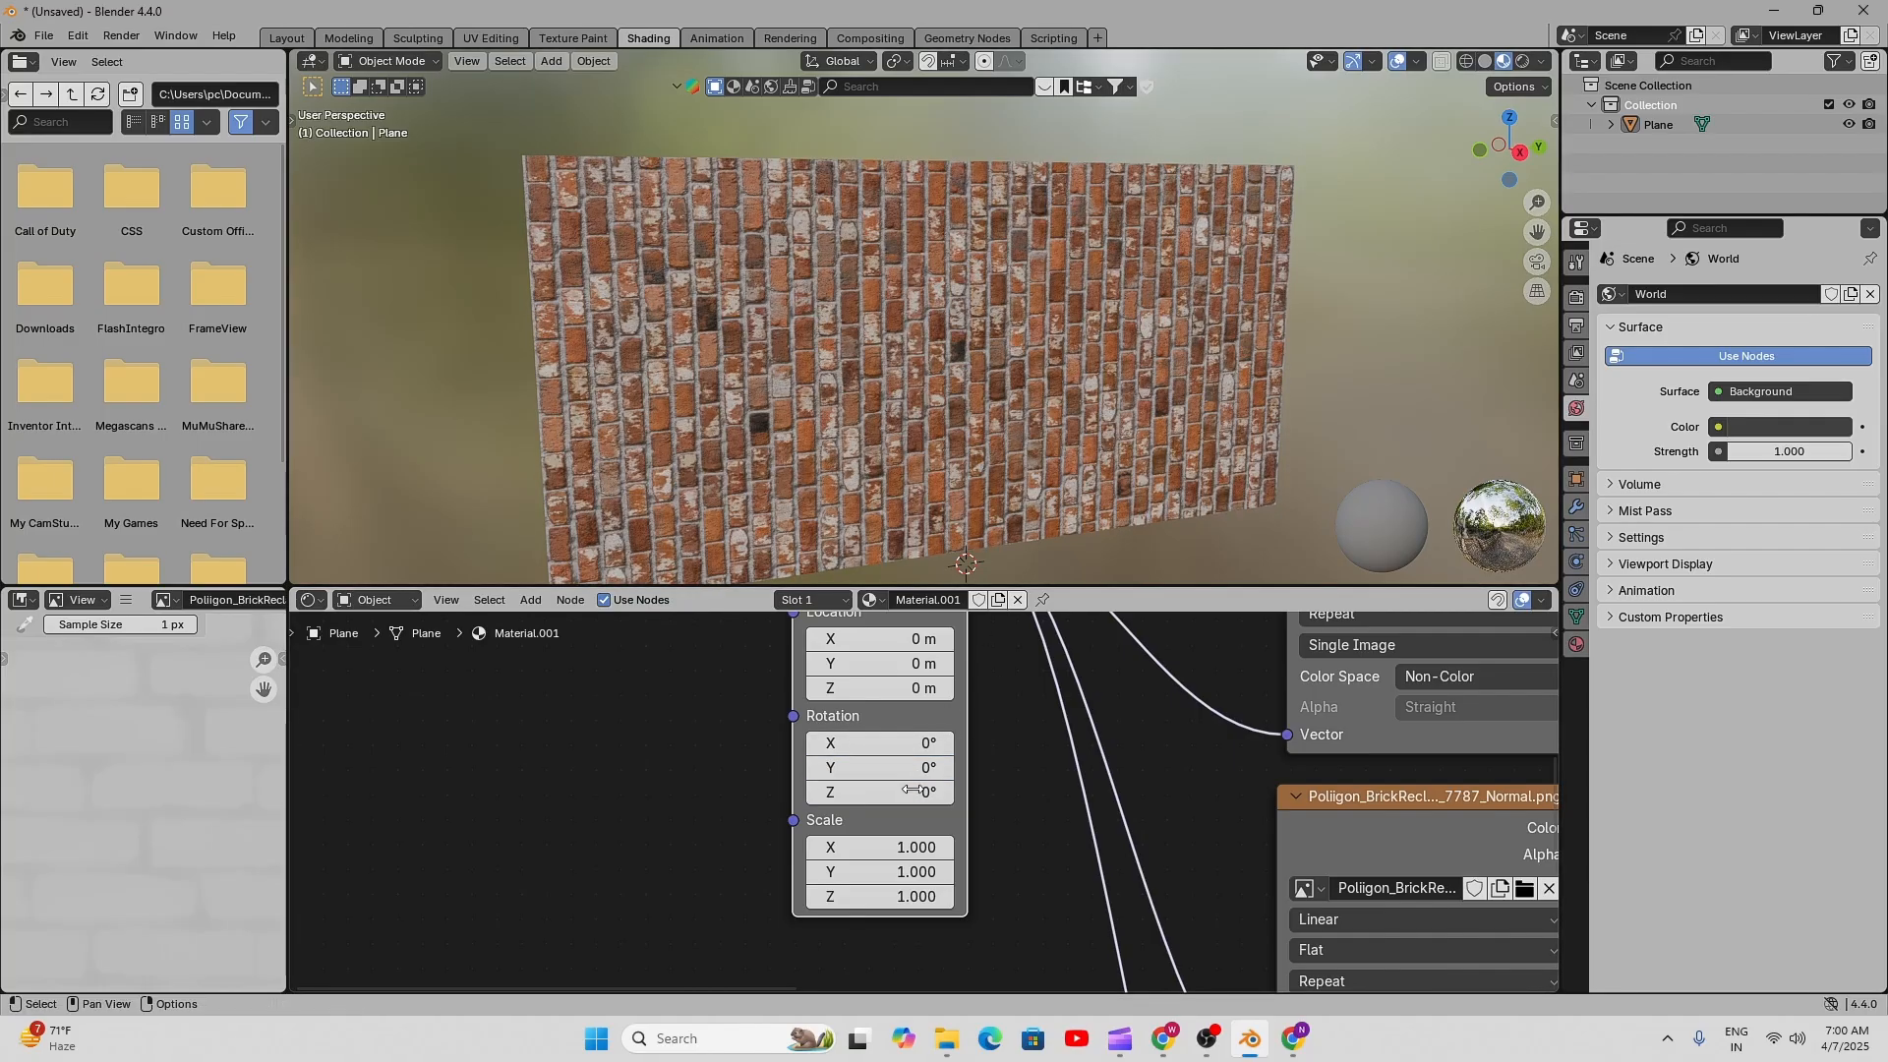
- Set the Mapping node's Z rotation to 90° and check the brick direction on the plane
click(917, 793)
key(Return)
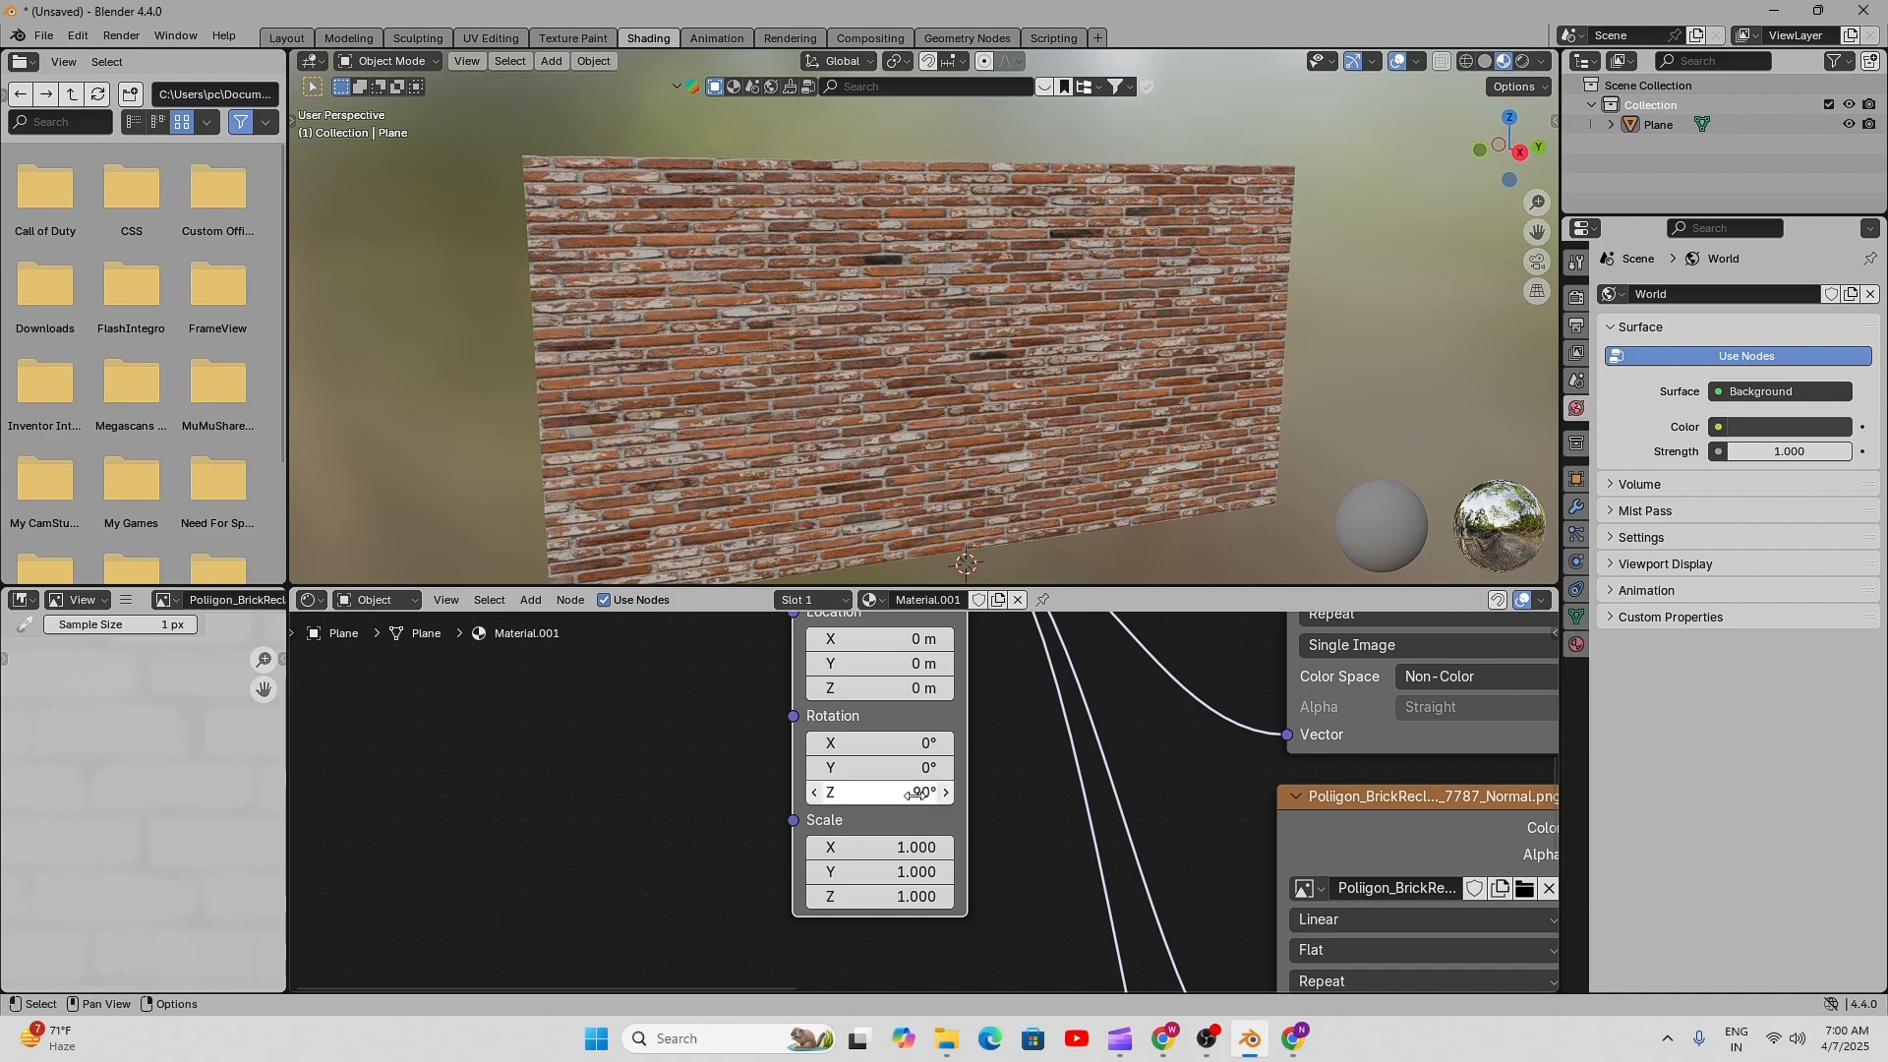
scroll(934, 457, up, 8)
middle_drag(956, 393, 947, 345)
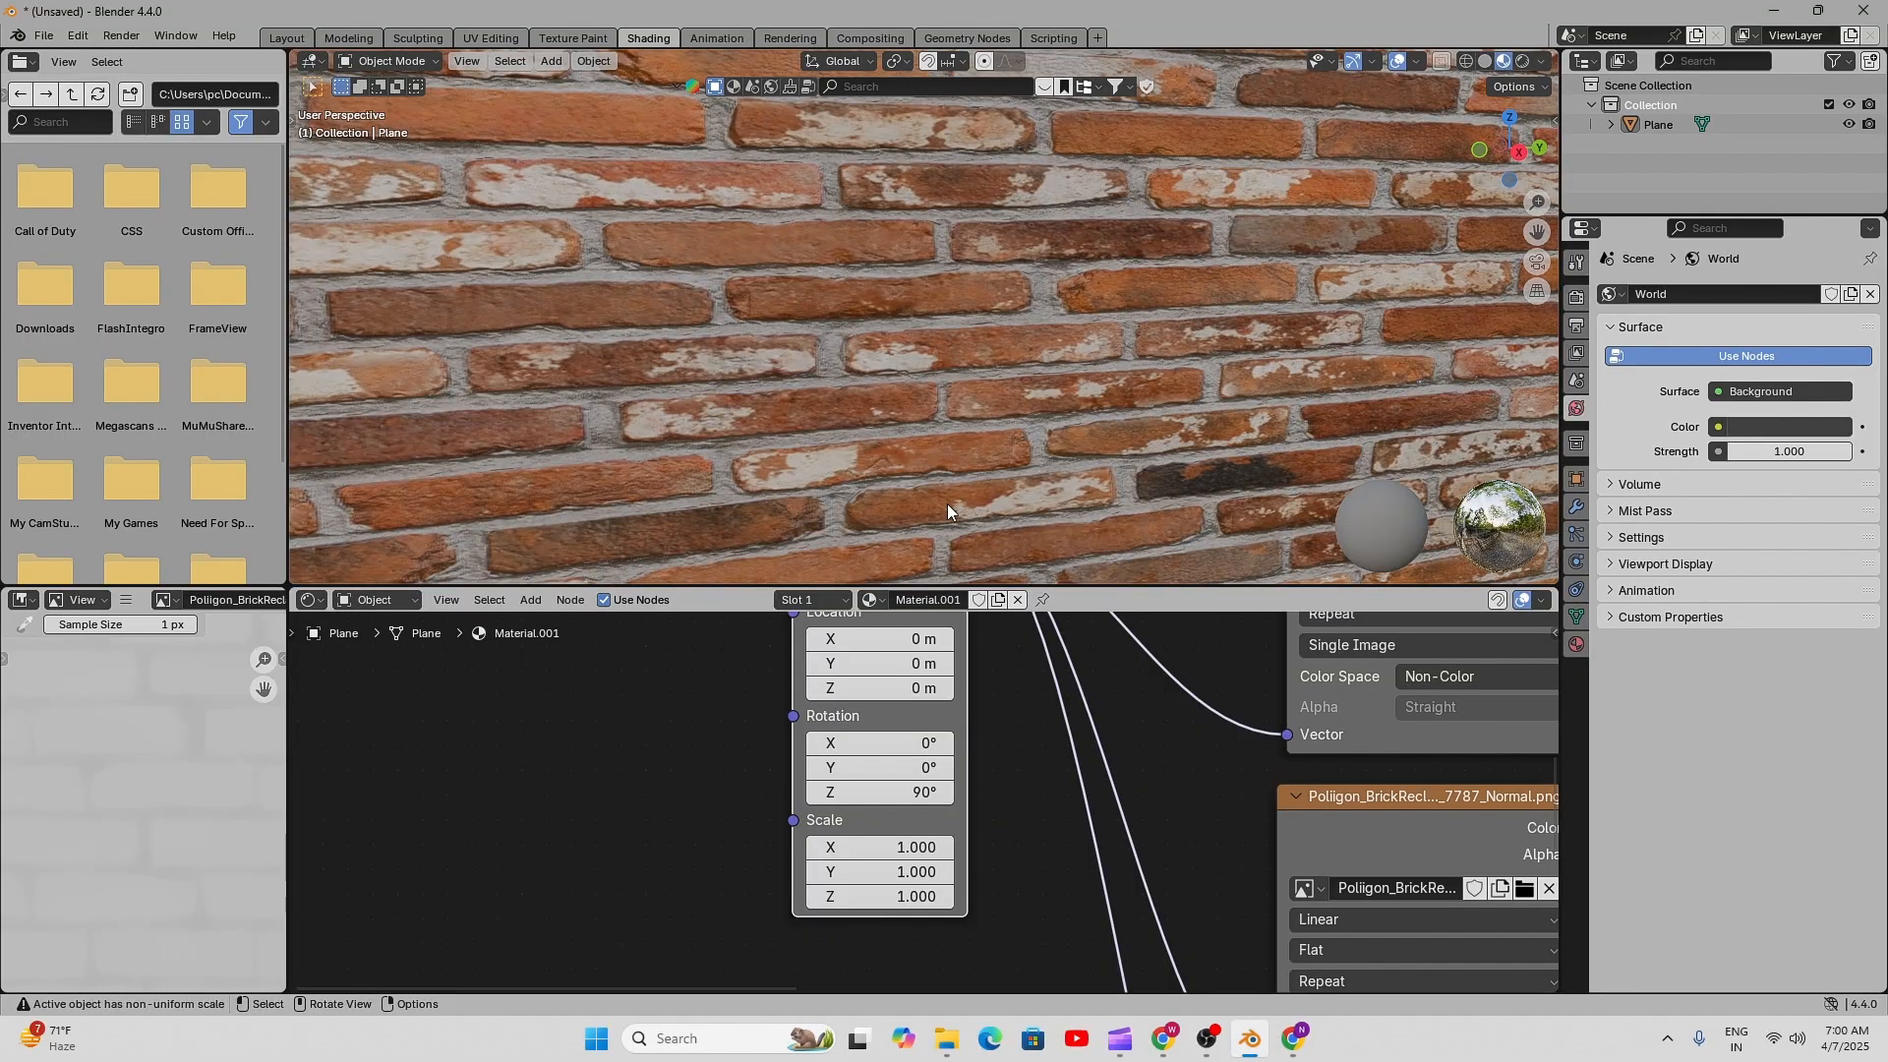
- Set the Mapping node's X scale to 0.5 and check the brick proportions on the plane
scroll(930, 794, up, 1)
double_click(907, 858)
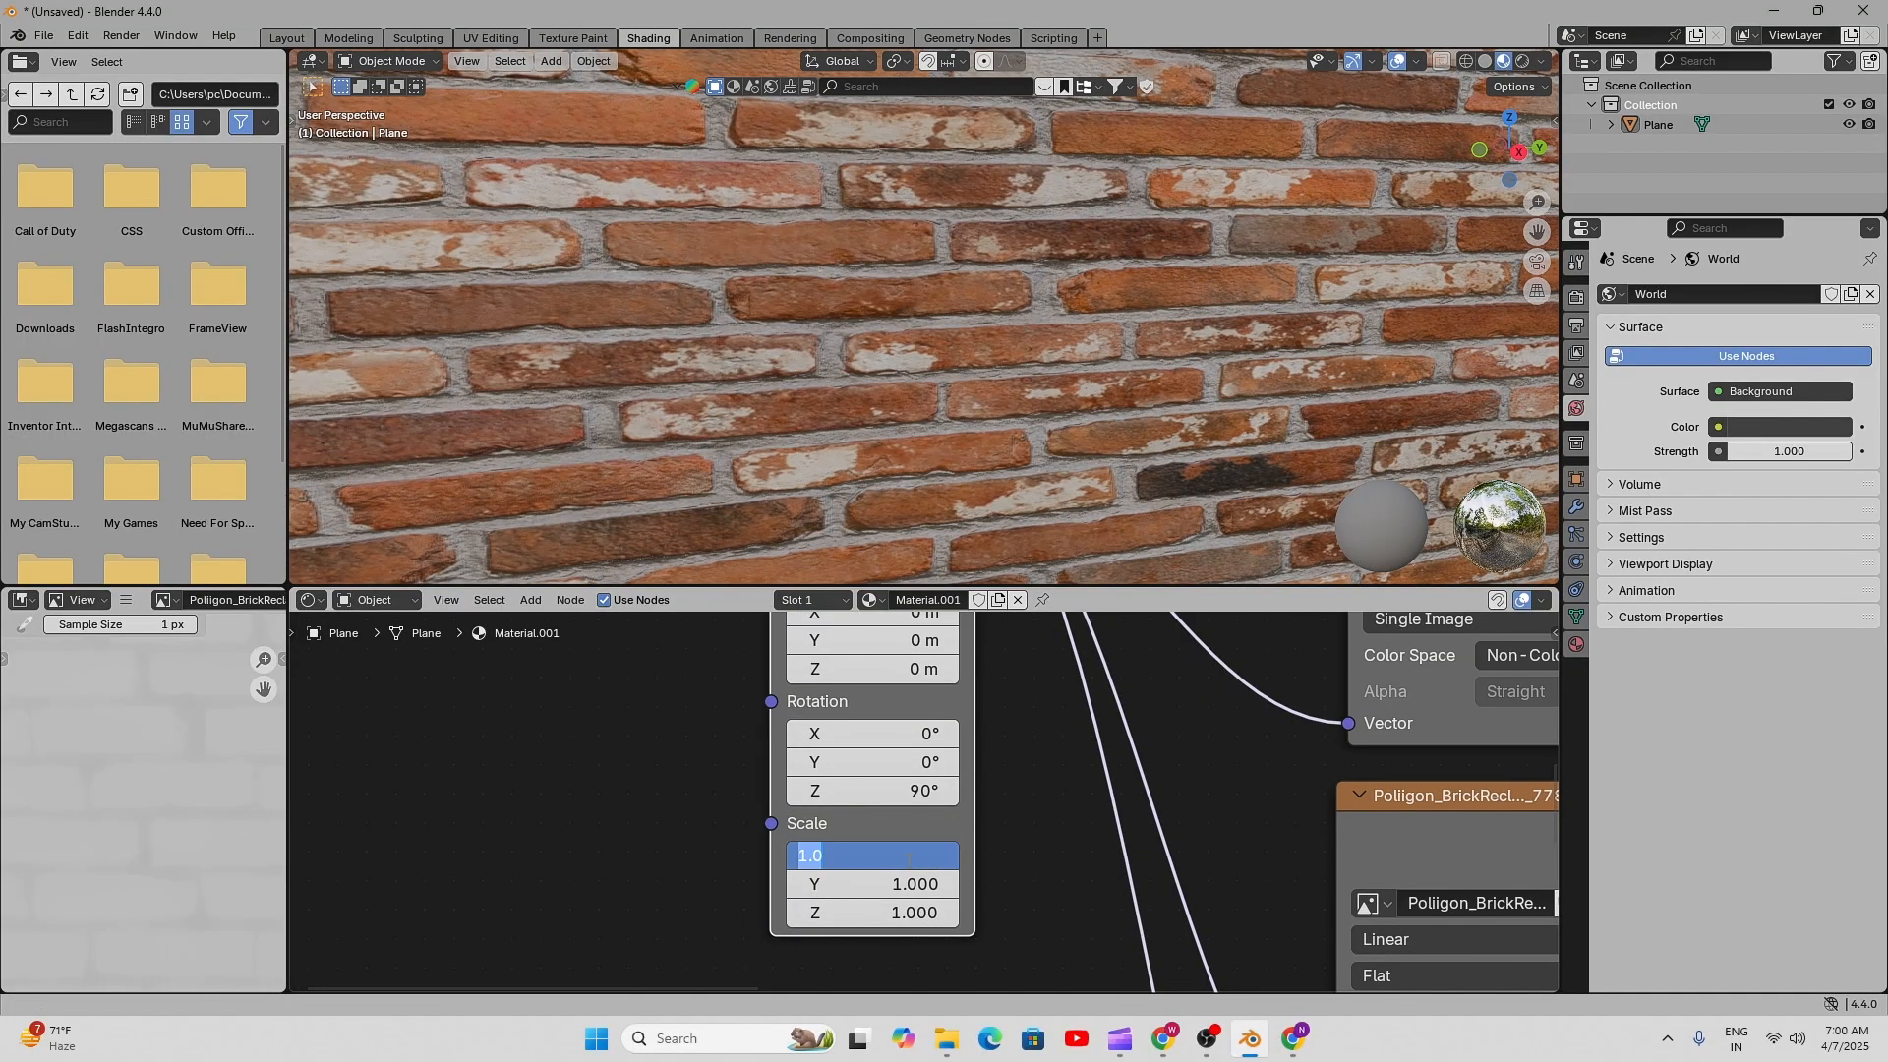
text(0.5)
key(Return)
scroll(998, 409, down, 5)
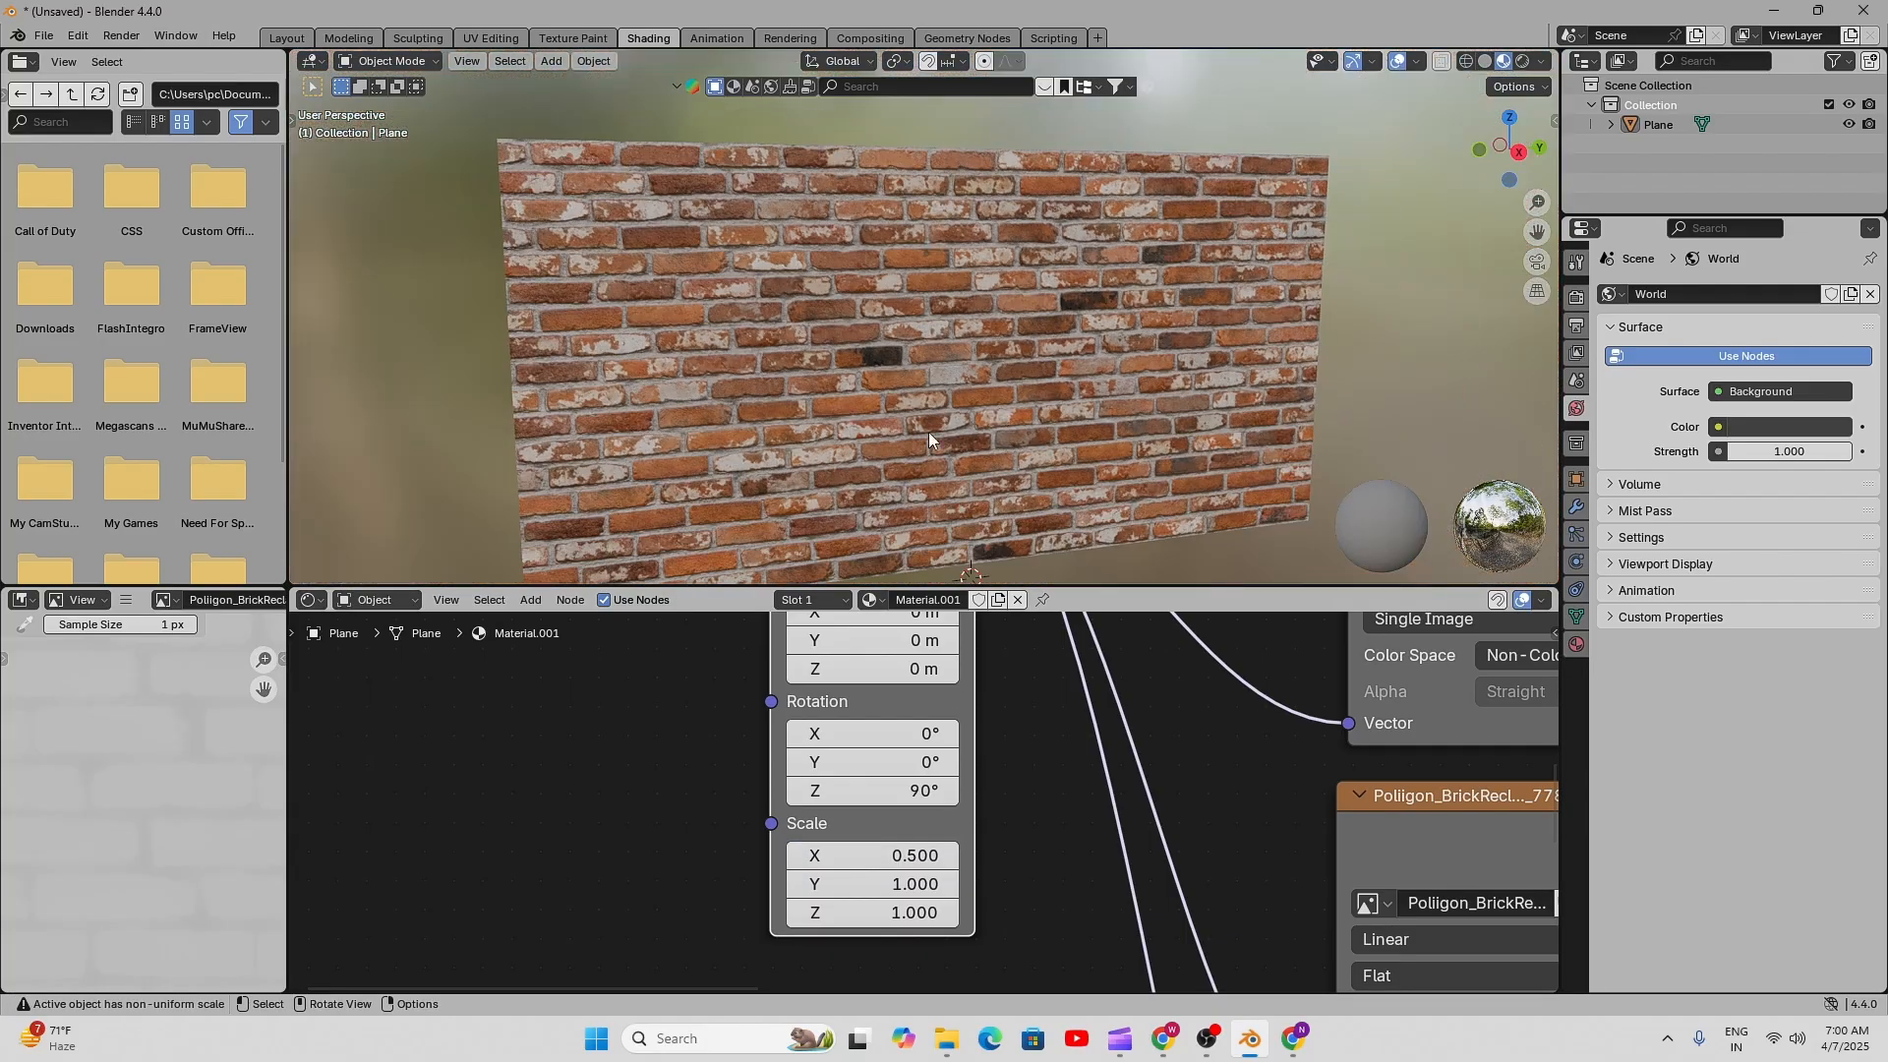
middle_drag(928, 433, 984, 452)
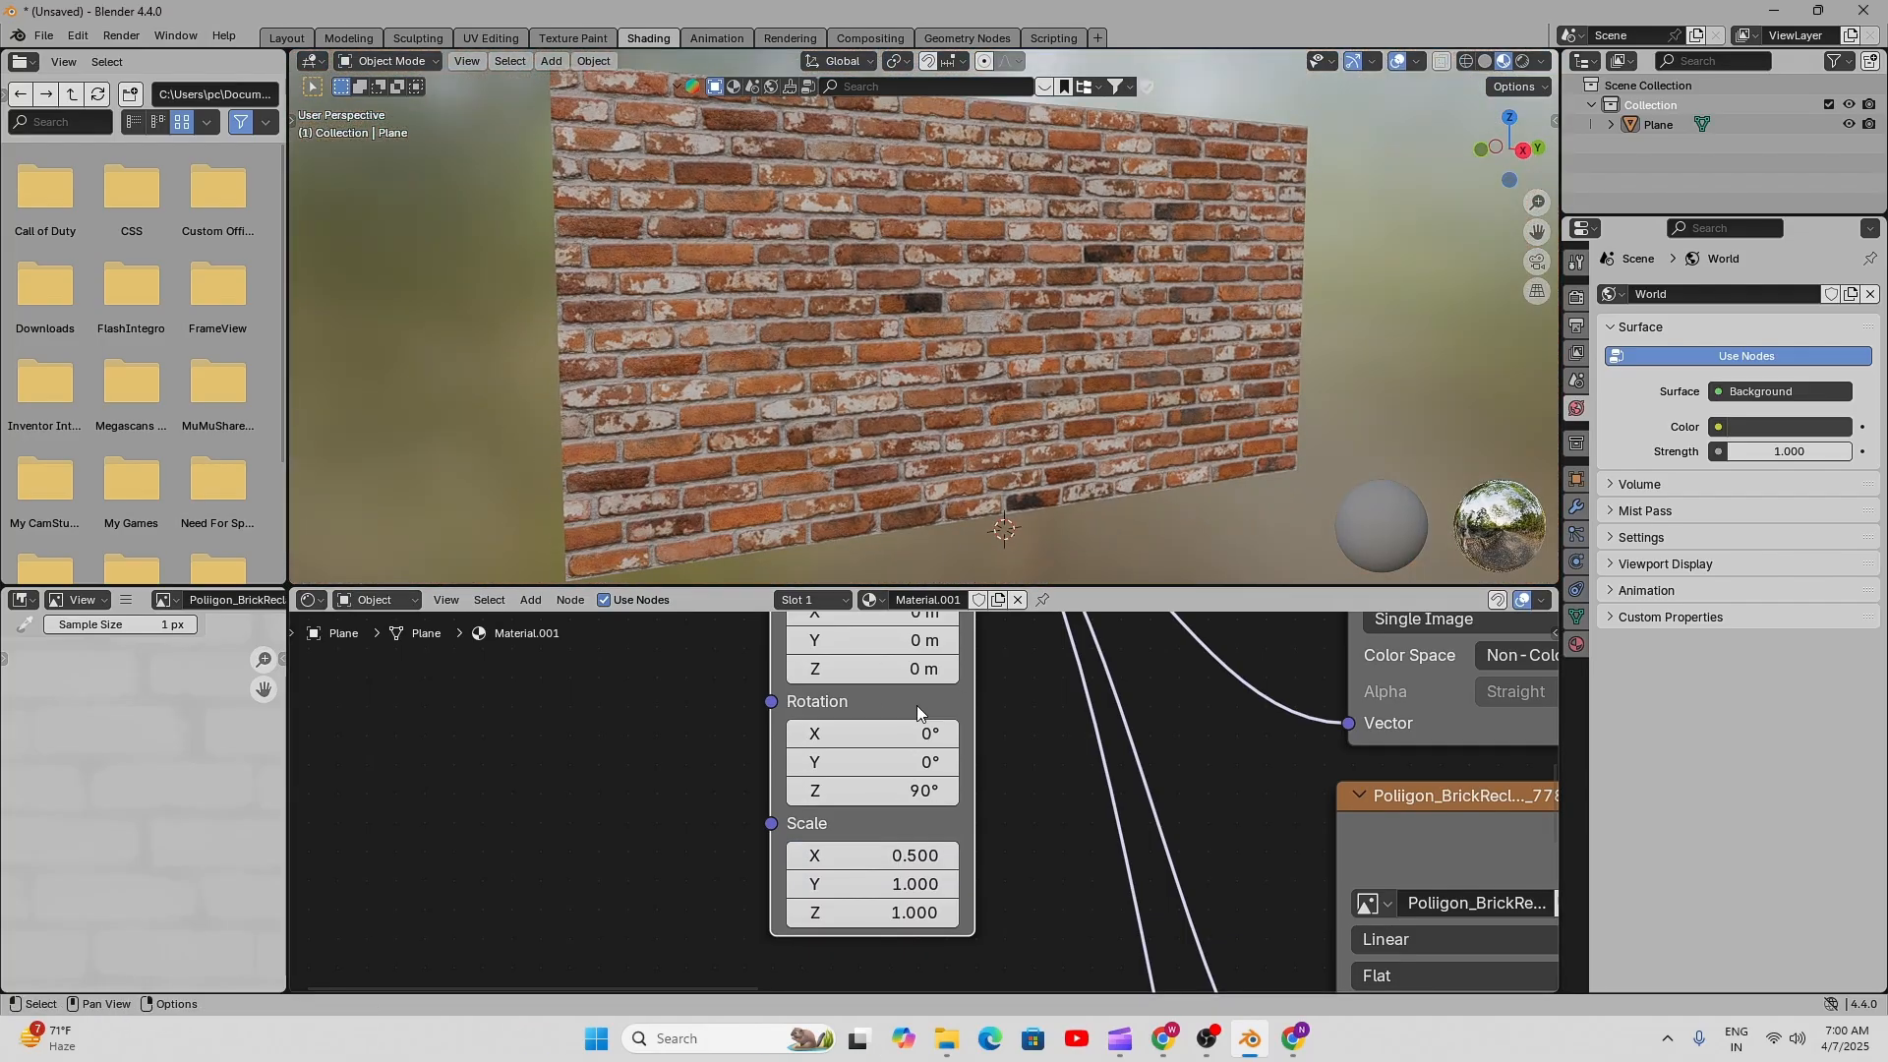
scroll(887, 824, down, 1)
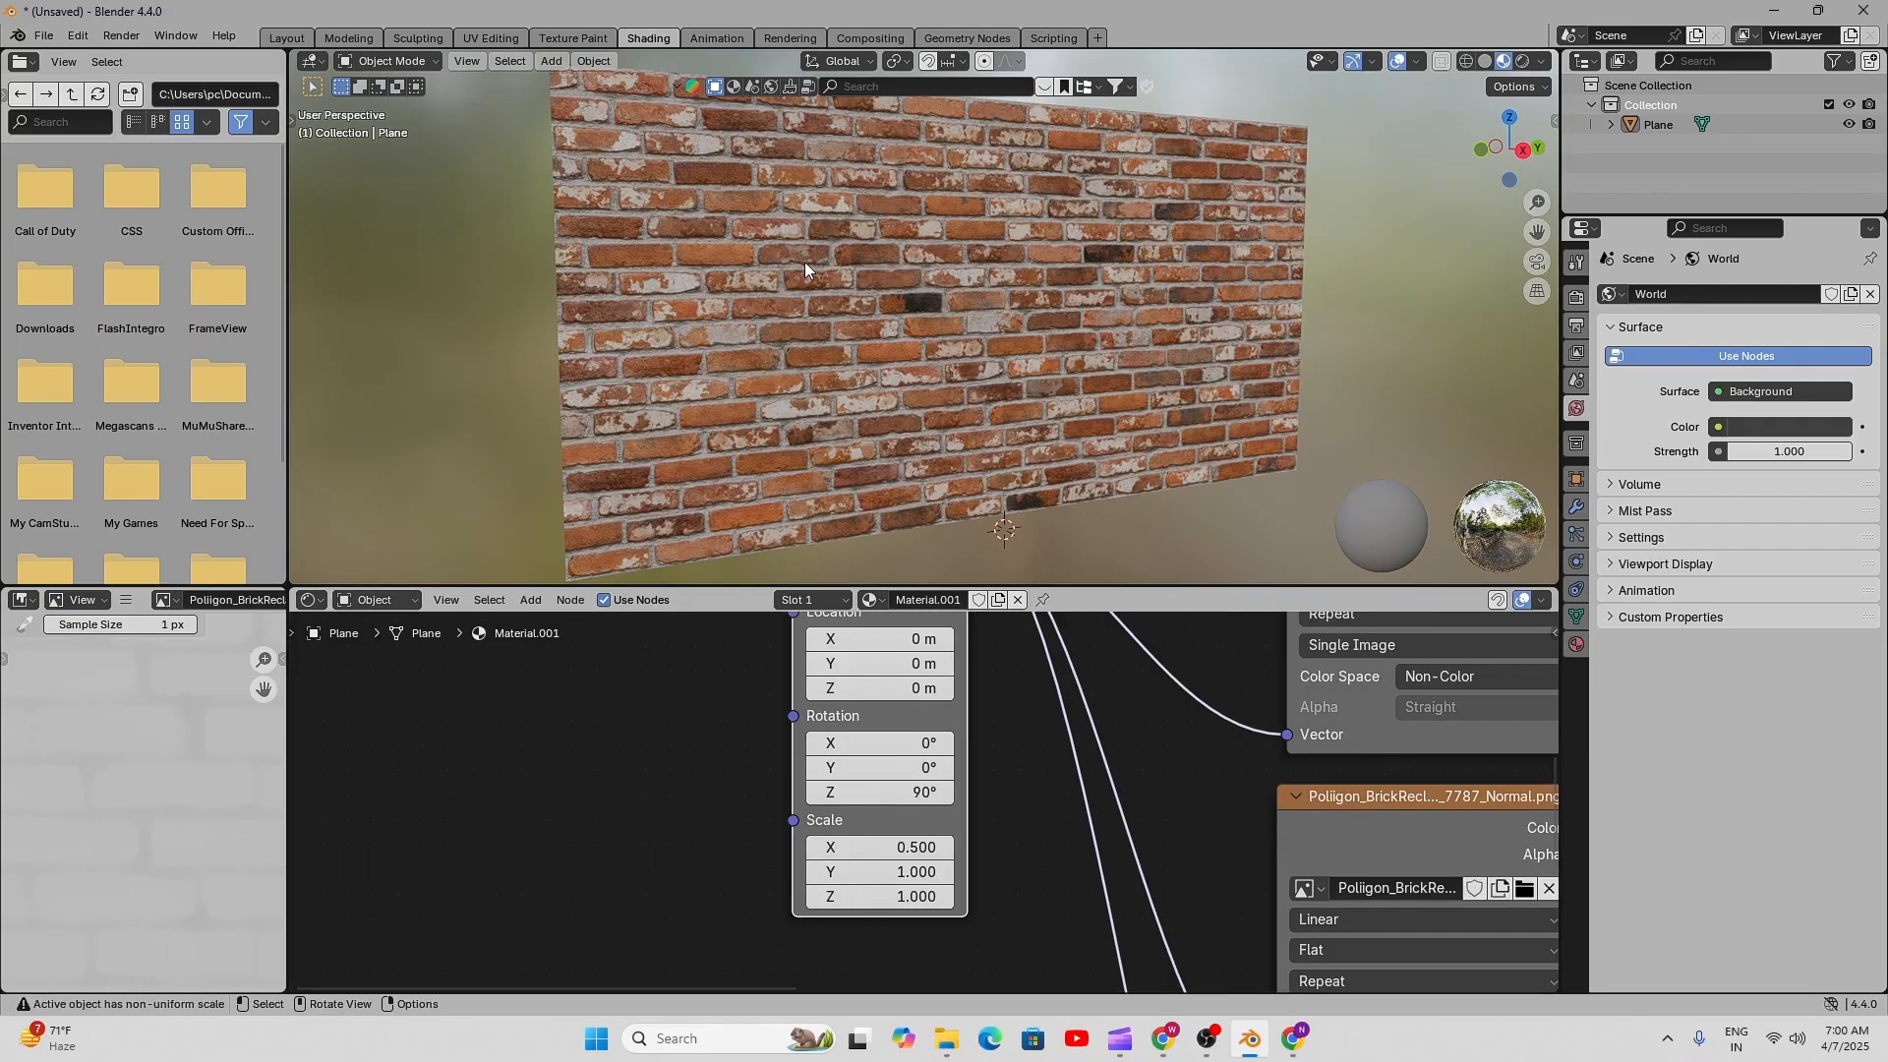
- Examine the brick surface close up and from oblique angles, and review the complete node network of the material
scroll(901, 407, up, 6)
middle_drag(901, 409, 805, 362)
scroll(867, 367, down, 8)
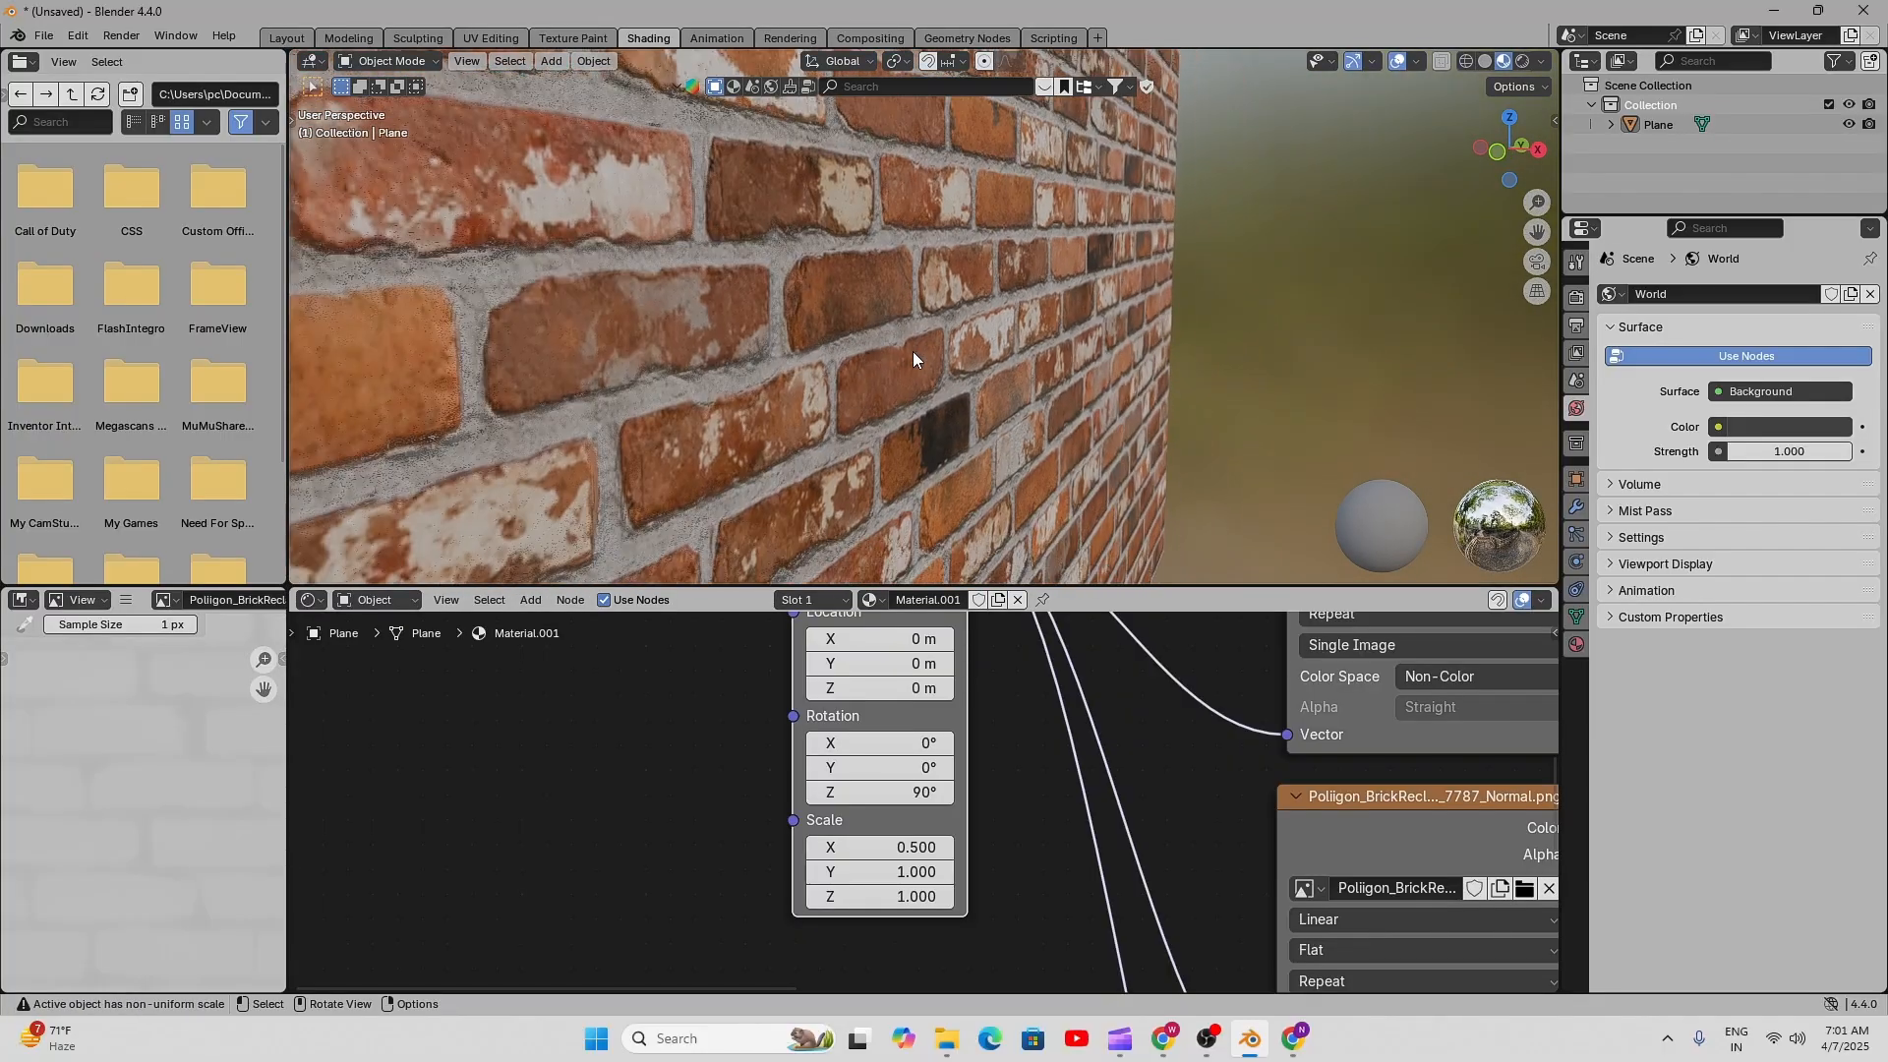
scroll(961, 762, down, 2)
scroll(993, 708, down, 4)
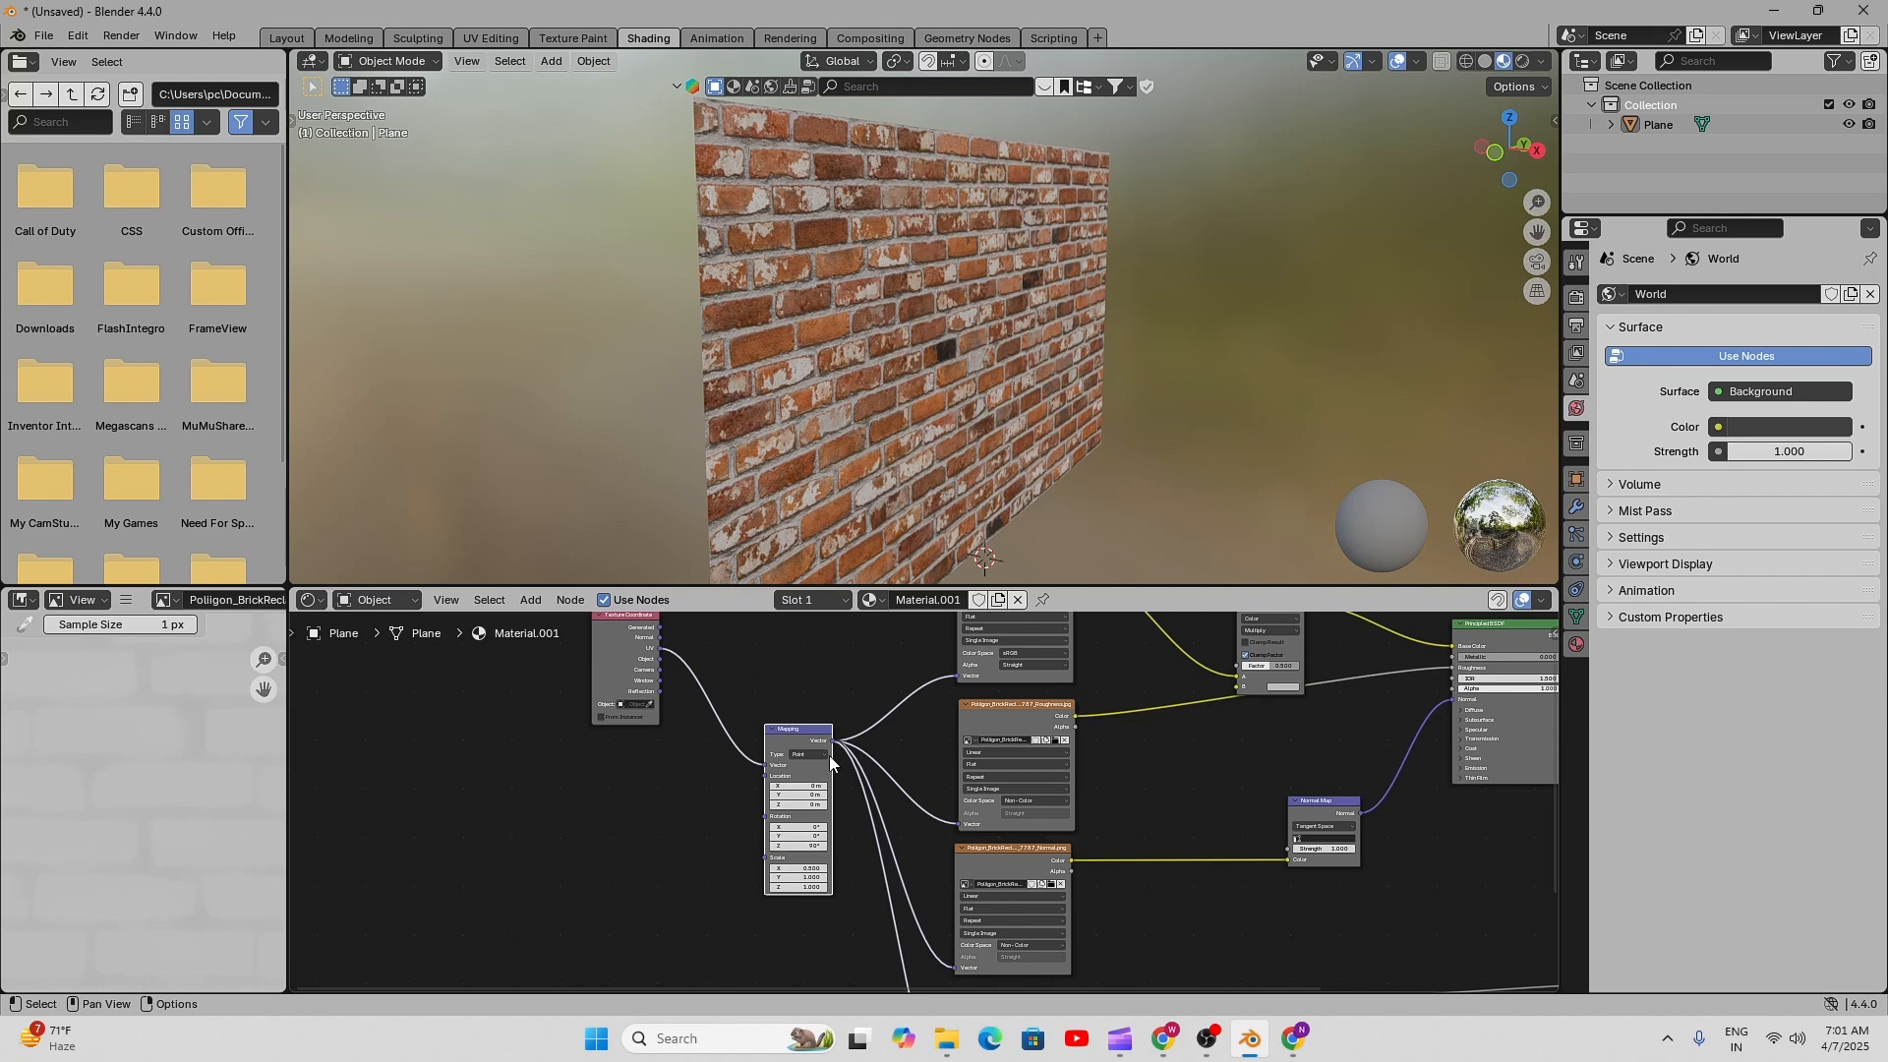
scroll(897, 744, down, 5)
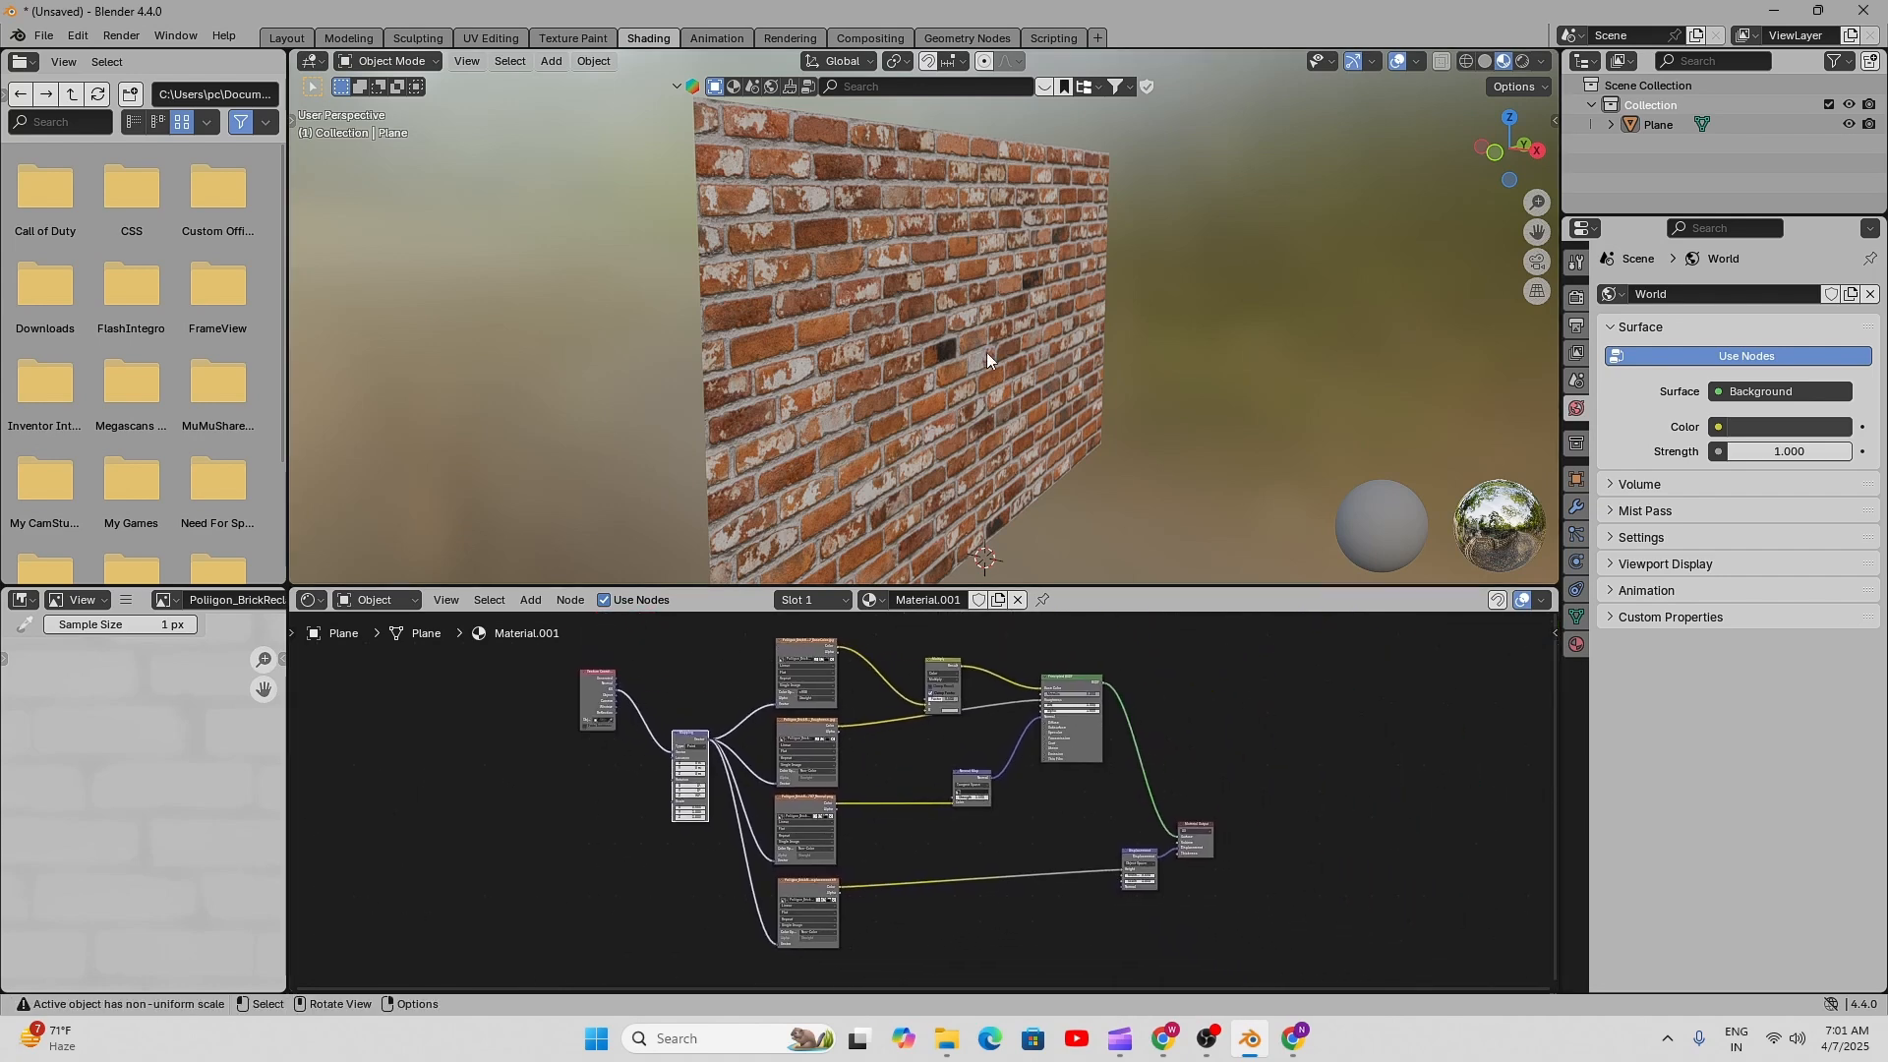
mouse_move(987, 352)
middle_down()
mouse_move(901, 374)
mouse_move(929, 405)
mouse_move(920, 380)
mouse_move(928, 400)
mouse_move(961, 393)
mouse_move(986, 468)
mouse_move(956, 338)
middle_up()
scroll(927, 415, up, 3)
scroll(917, 376, up, 6)
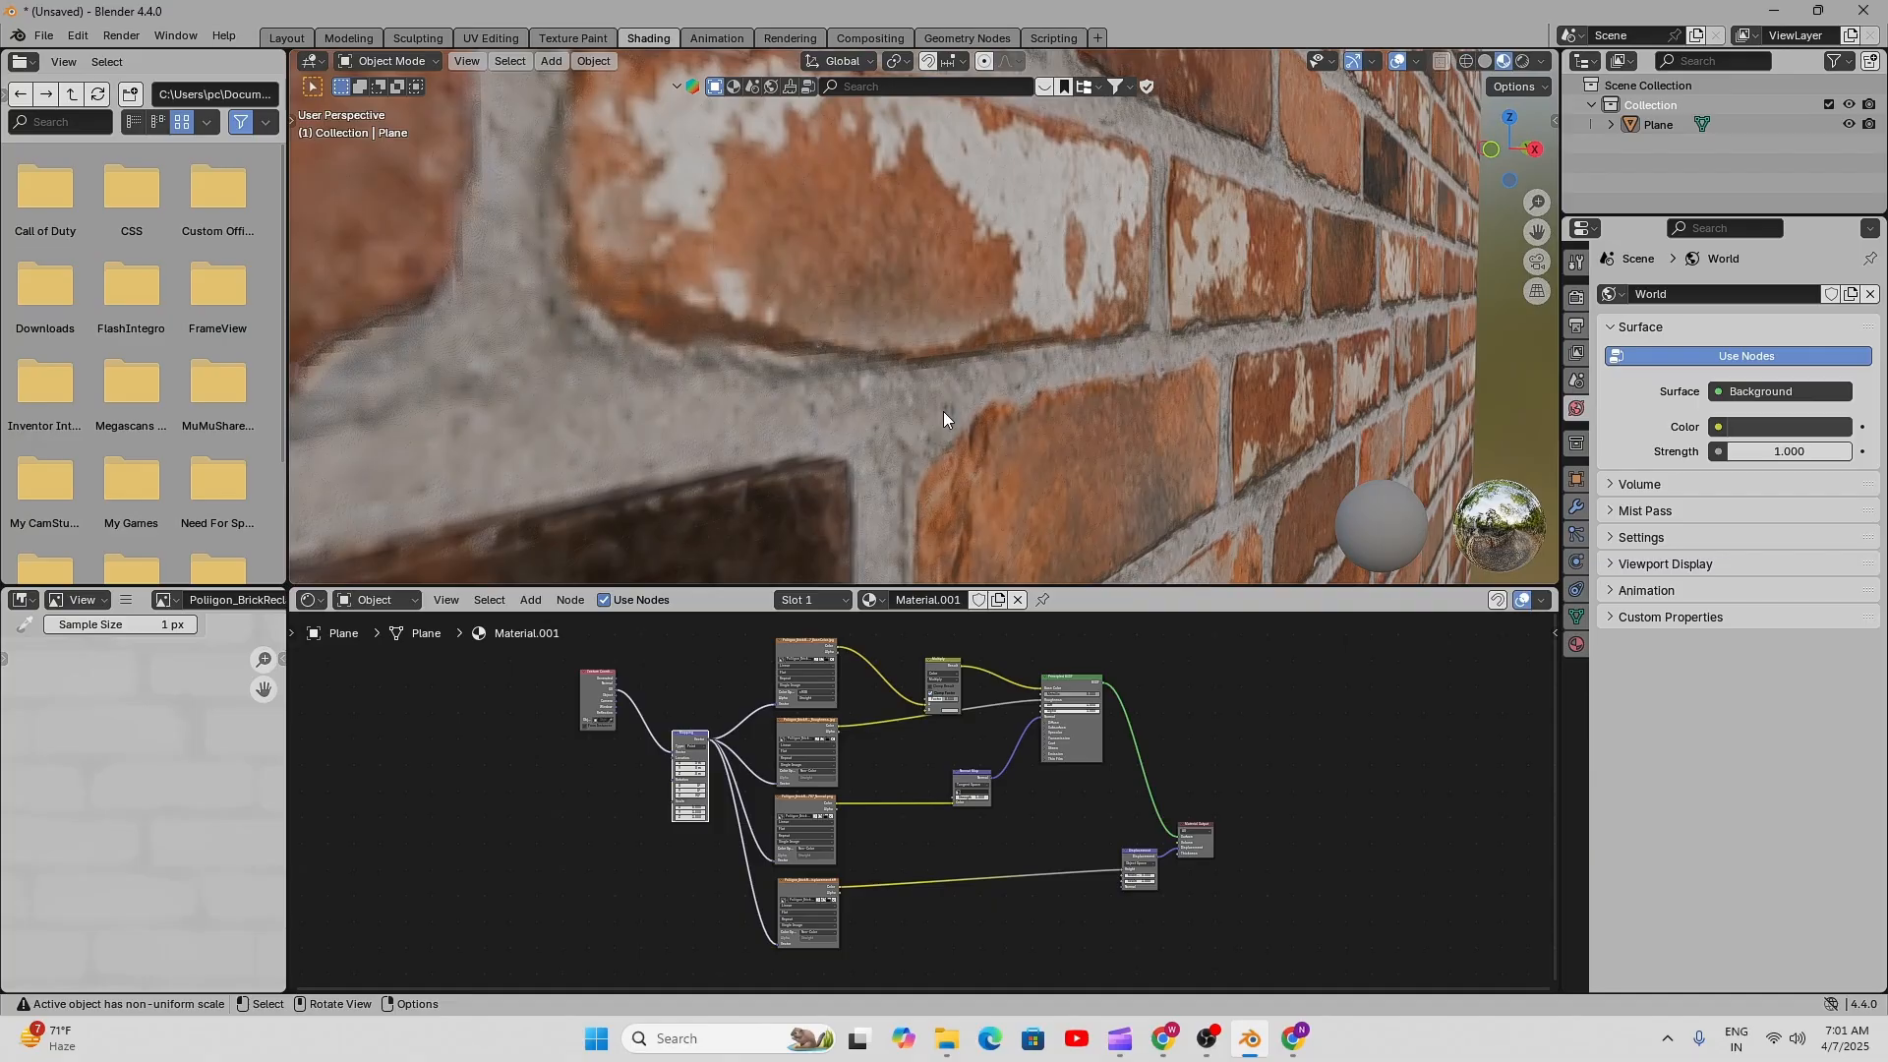
middle_drag(942, 411, 1058, 427)
scroll(1050, 440, down, 3)
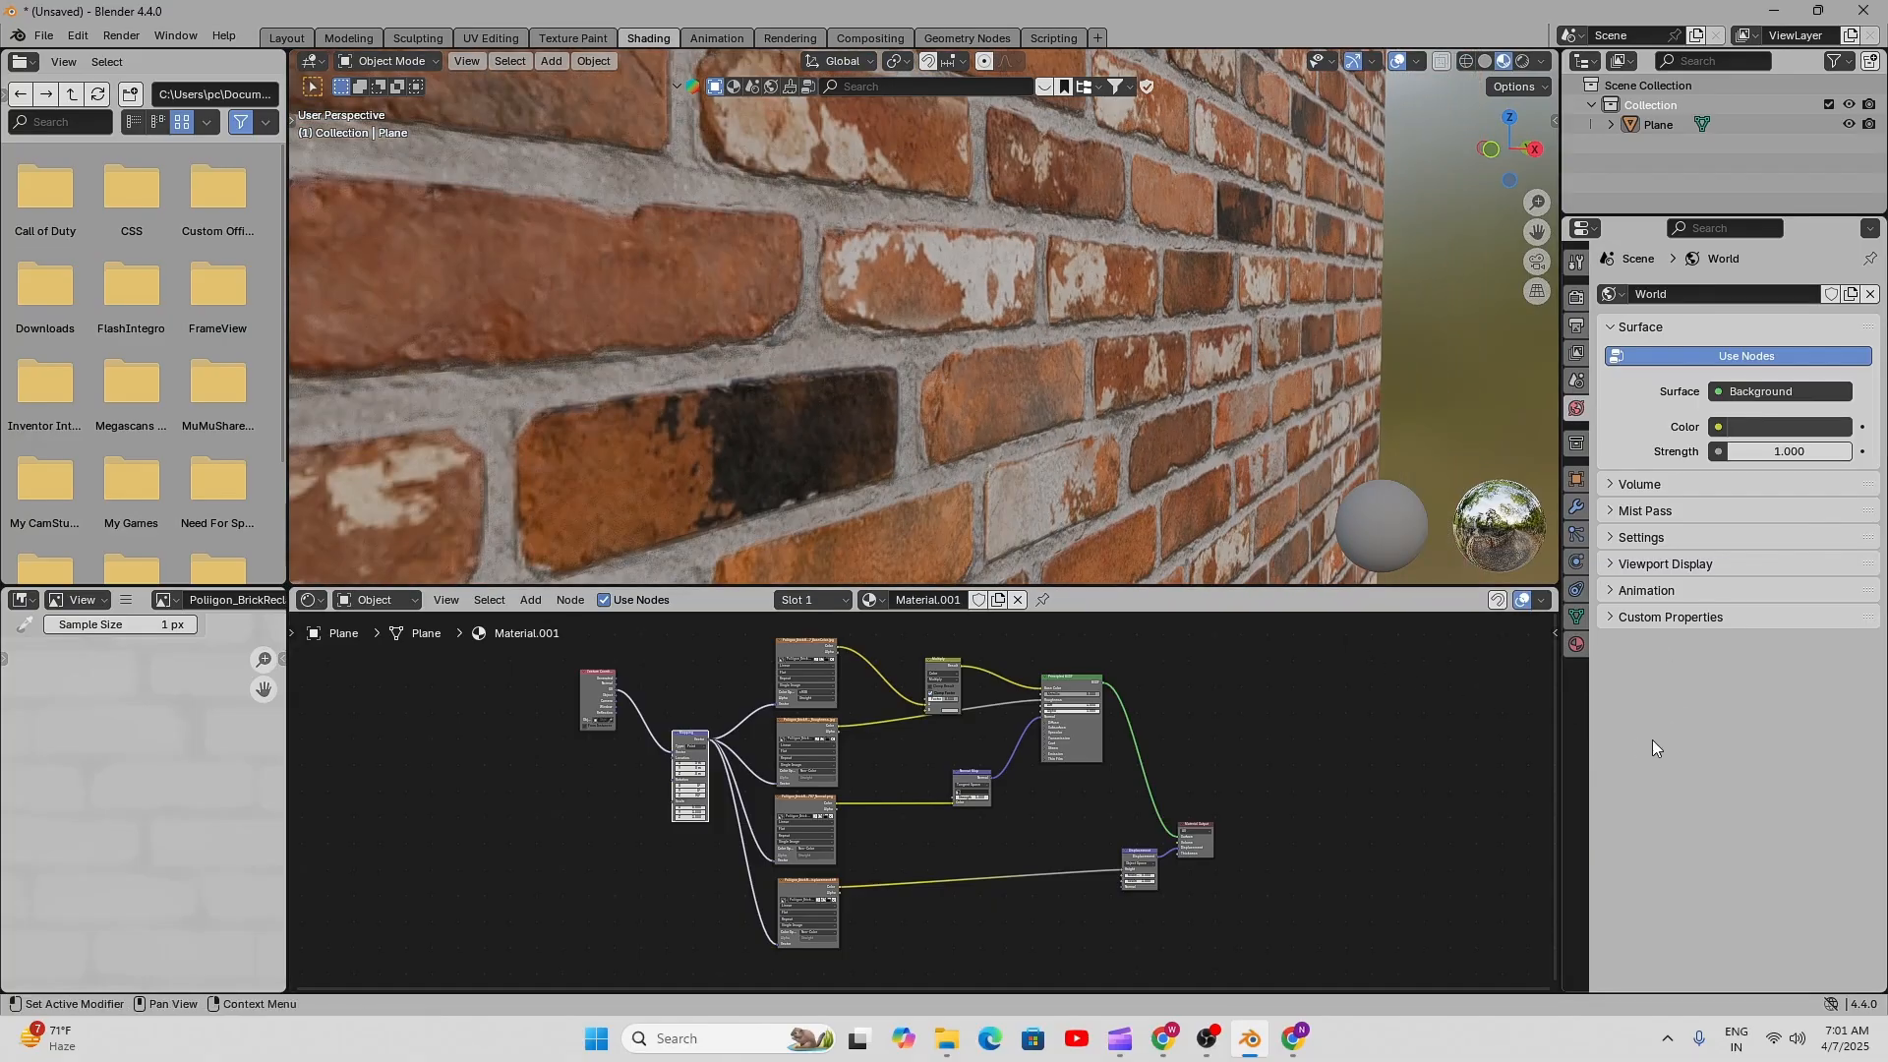
scroll(938, 372, down, 8)
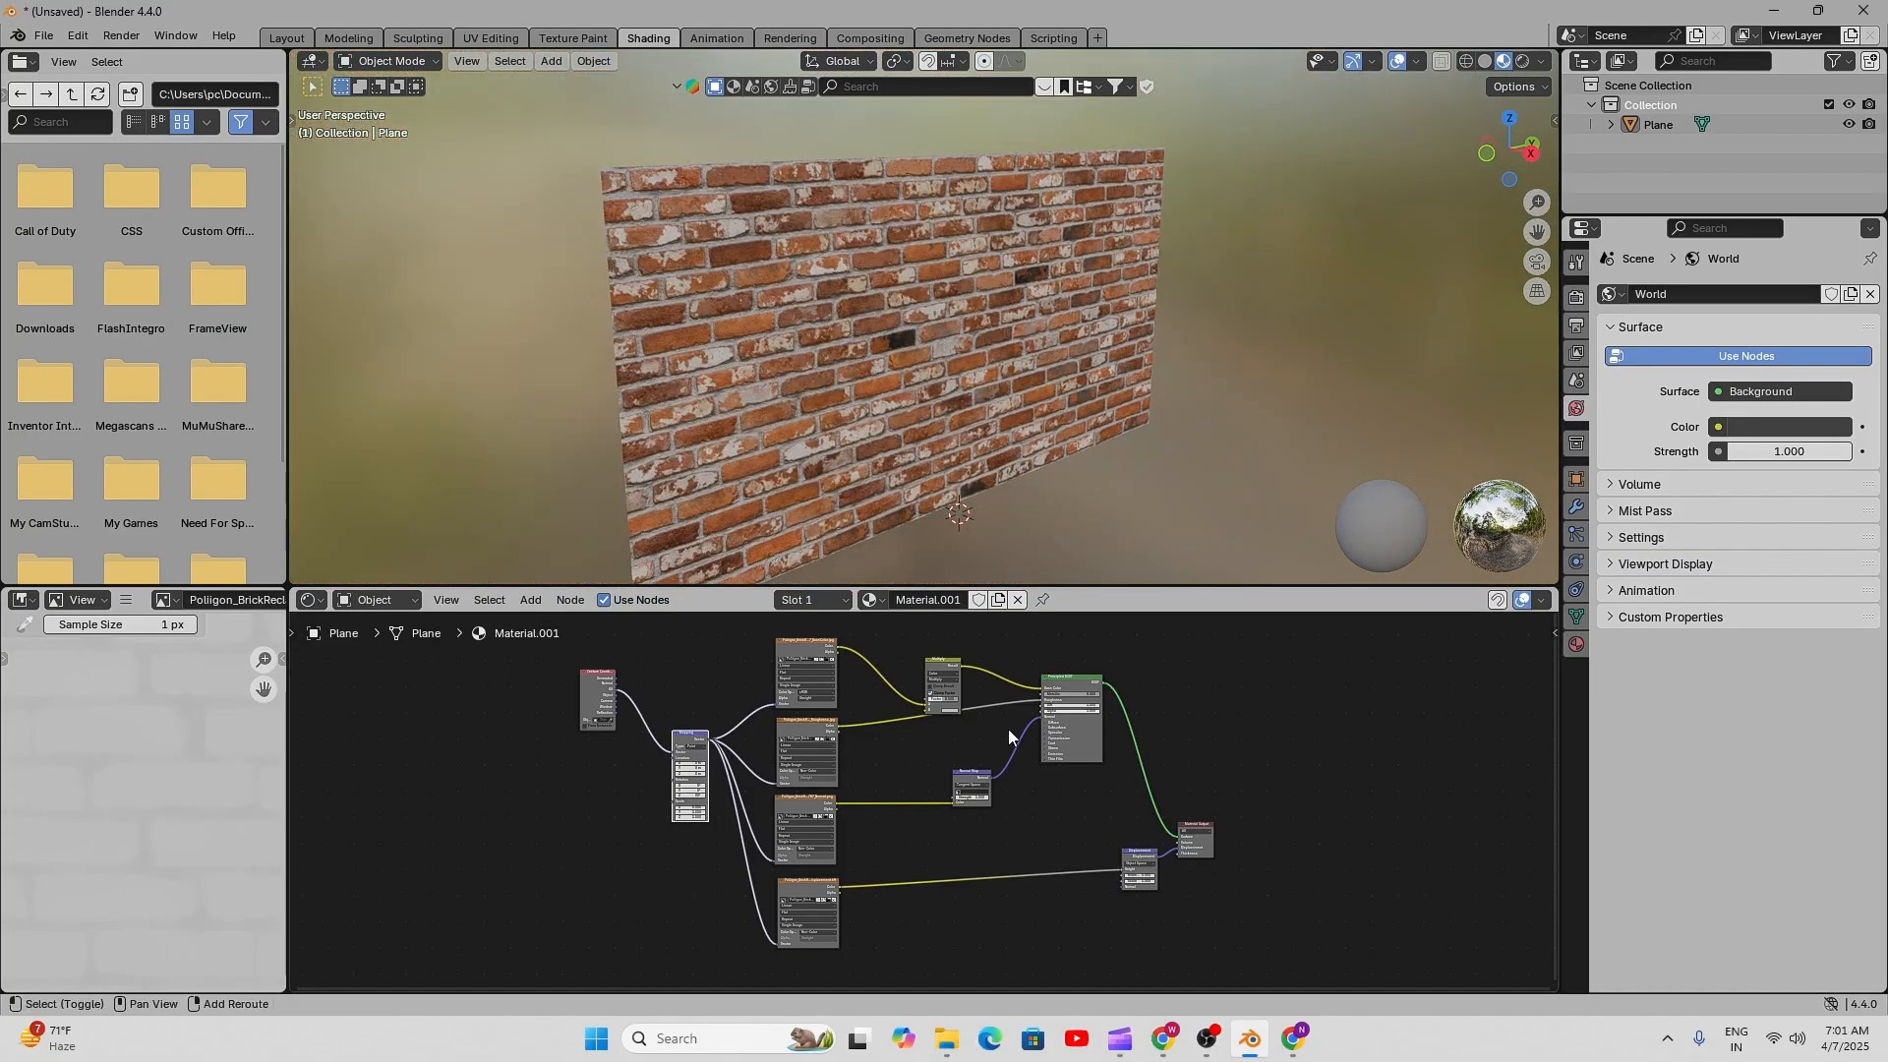
mouse_move(1011, 730)
middle_down()
mouse_move(1116, 734)
mouse_move(978, 748)
middle_up()
scroll(976, 729, down, 1)
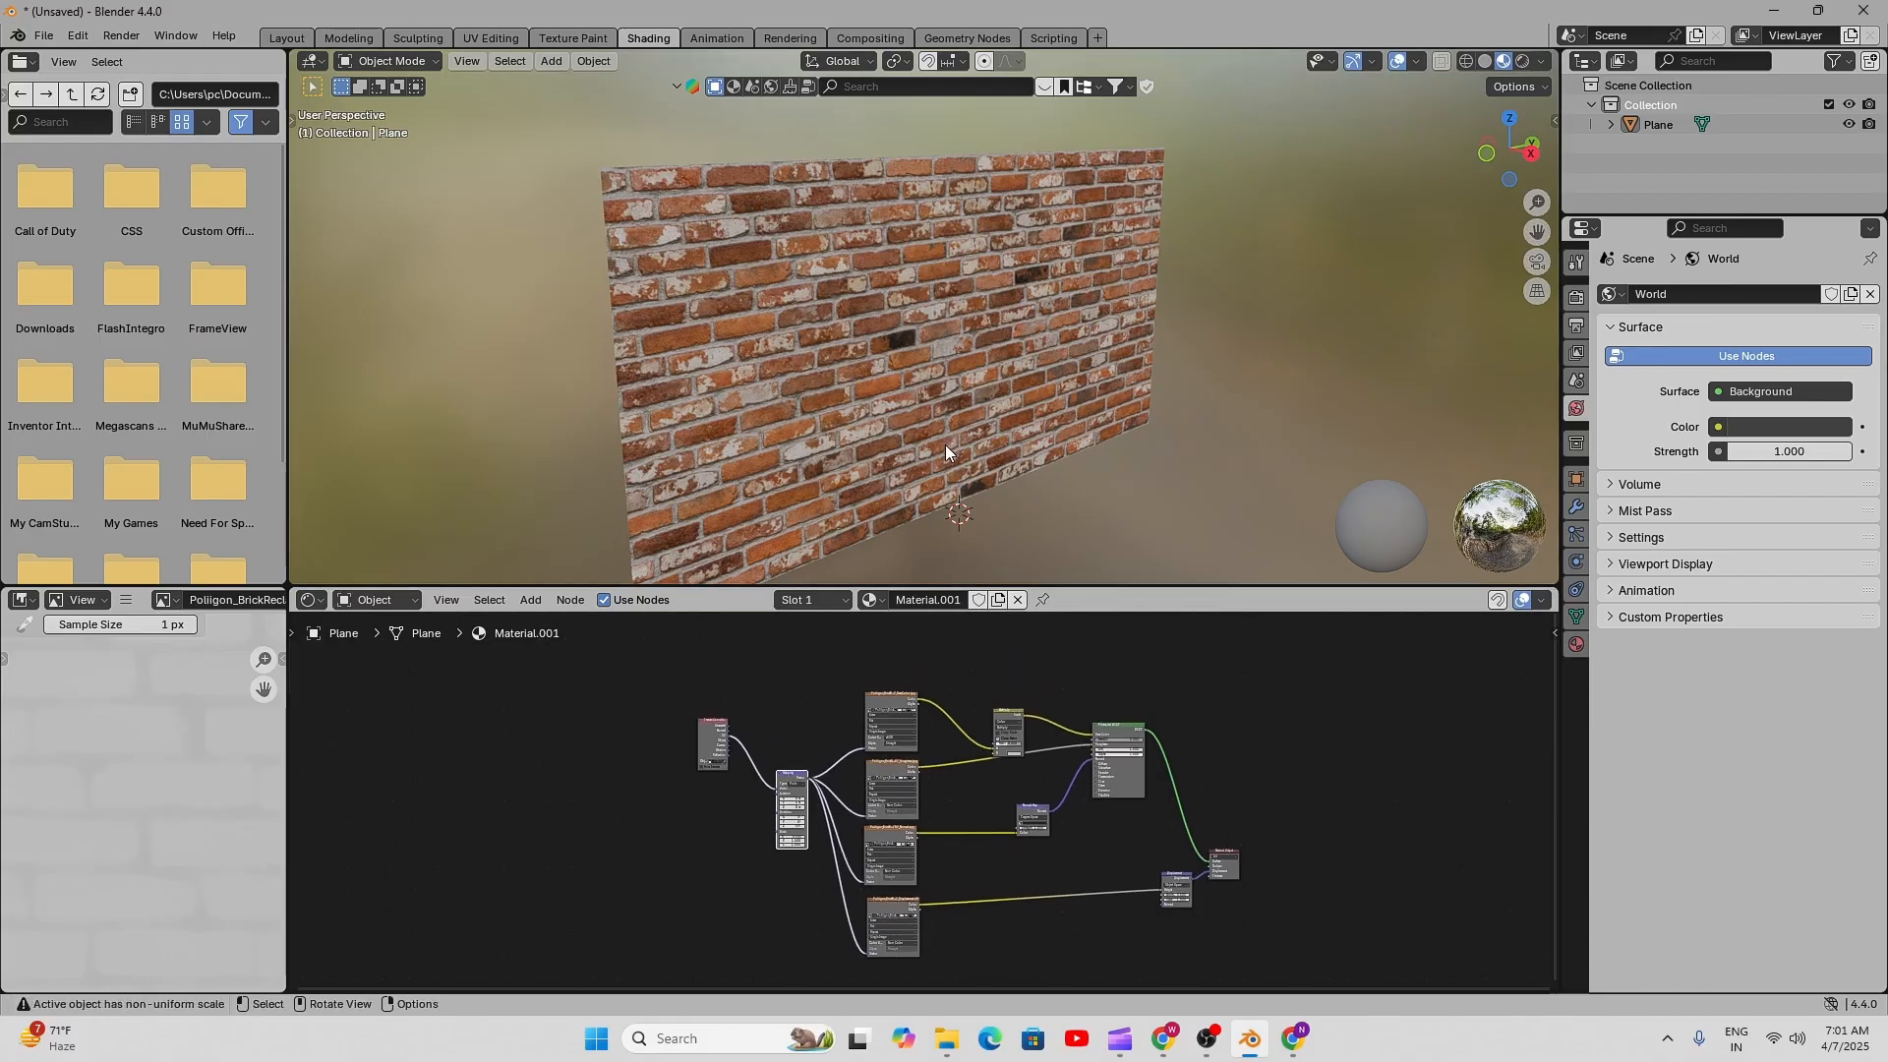
- Select the plane, set its material's surface displacement method to Displacement and Bump, and inspect the bricks from the side
click(1058, 299)
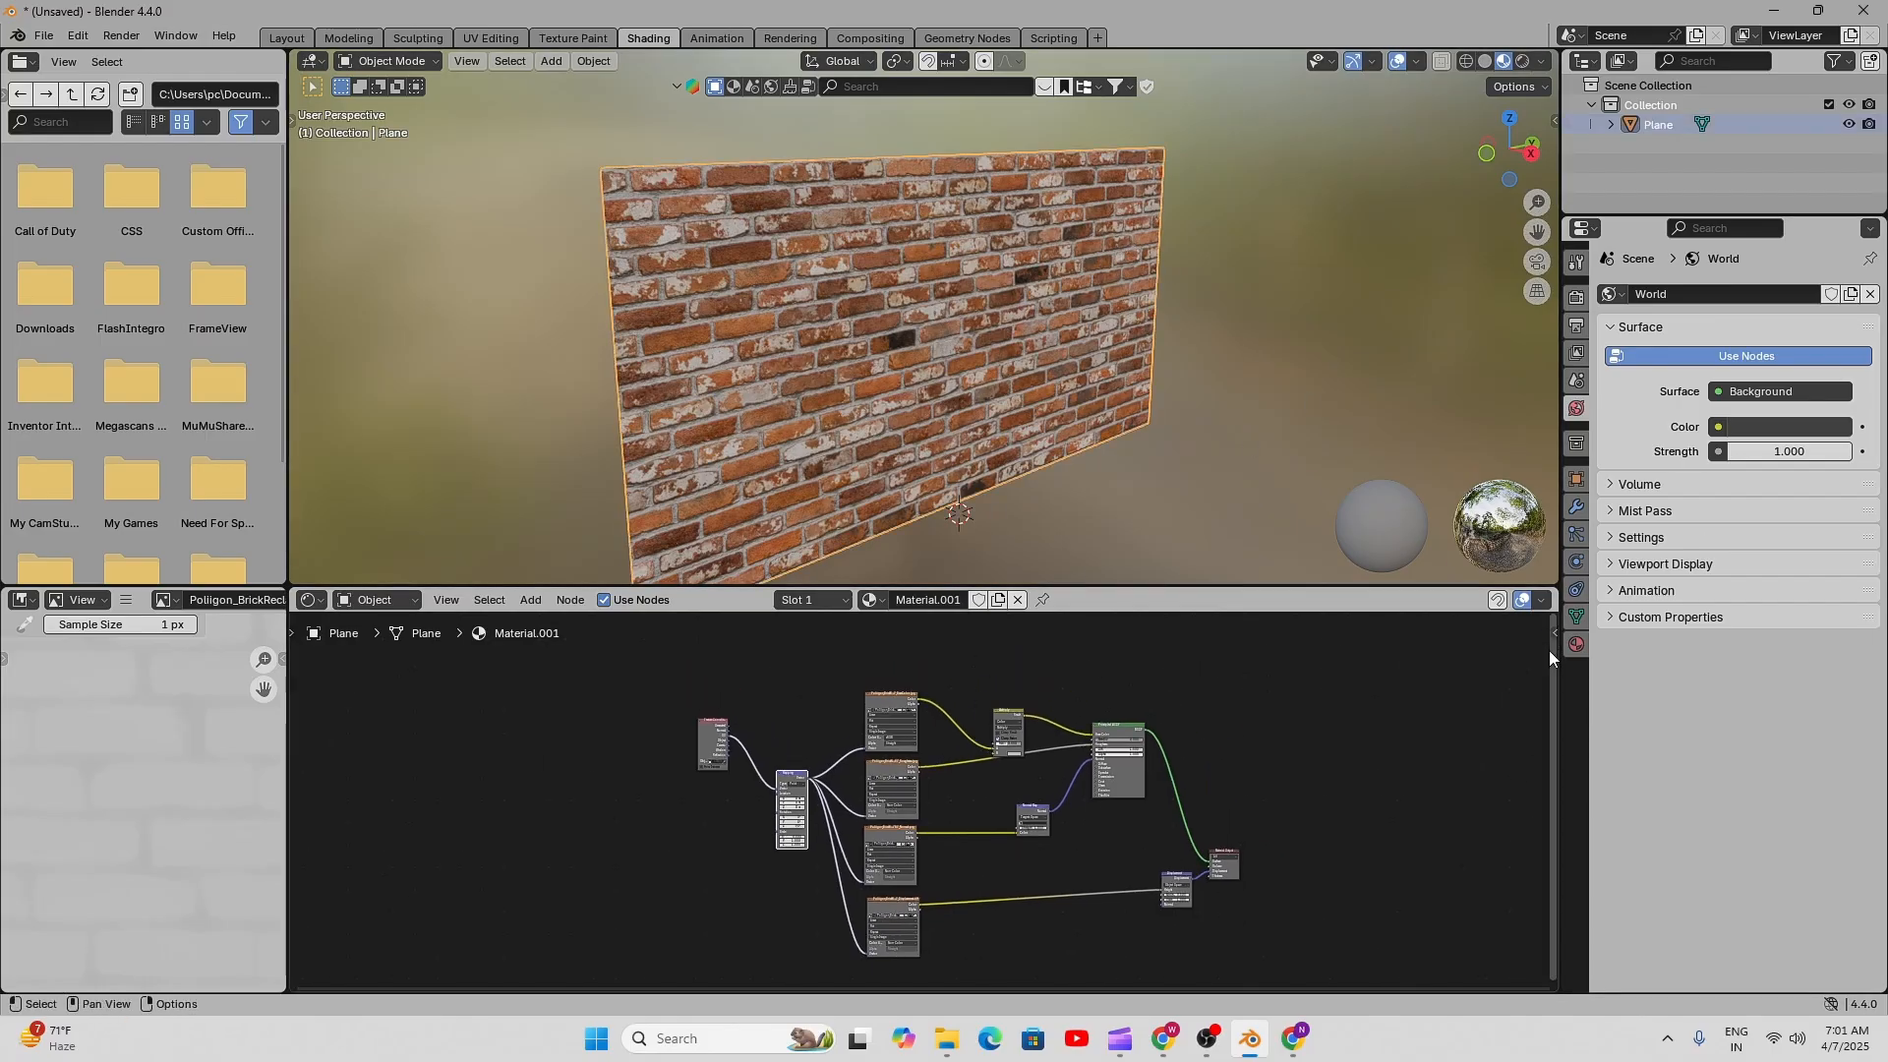
click(1577, 645)
scroll(1674, 698, down, 6)
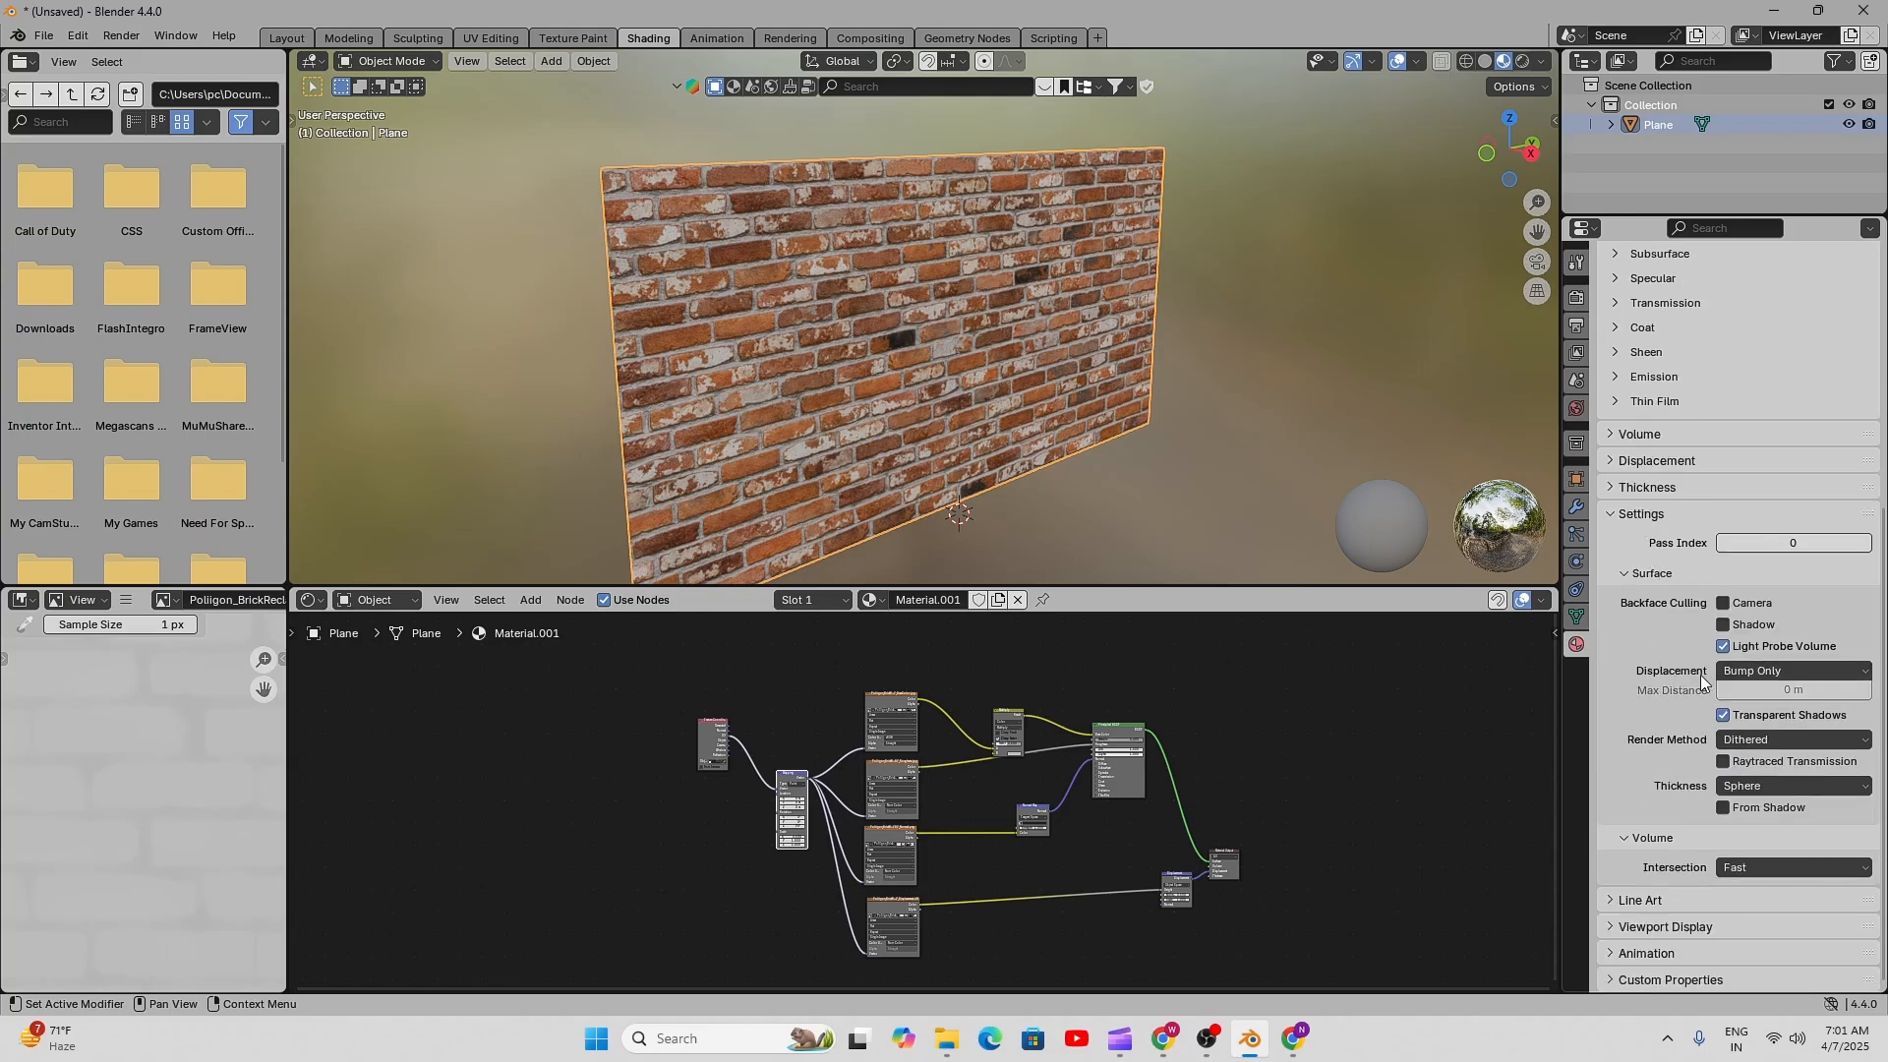
click(1761, 673)
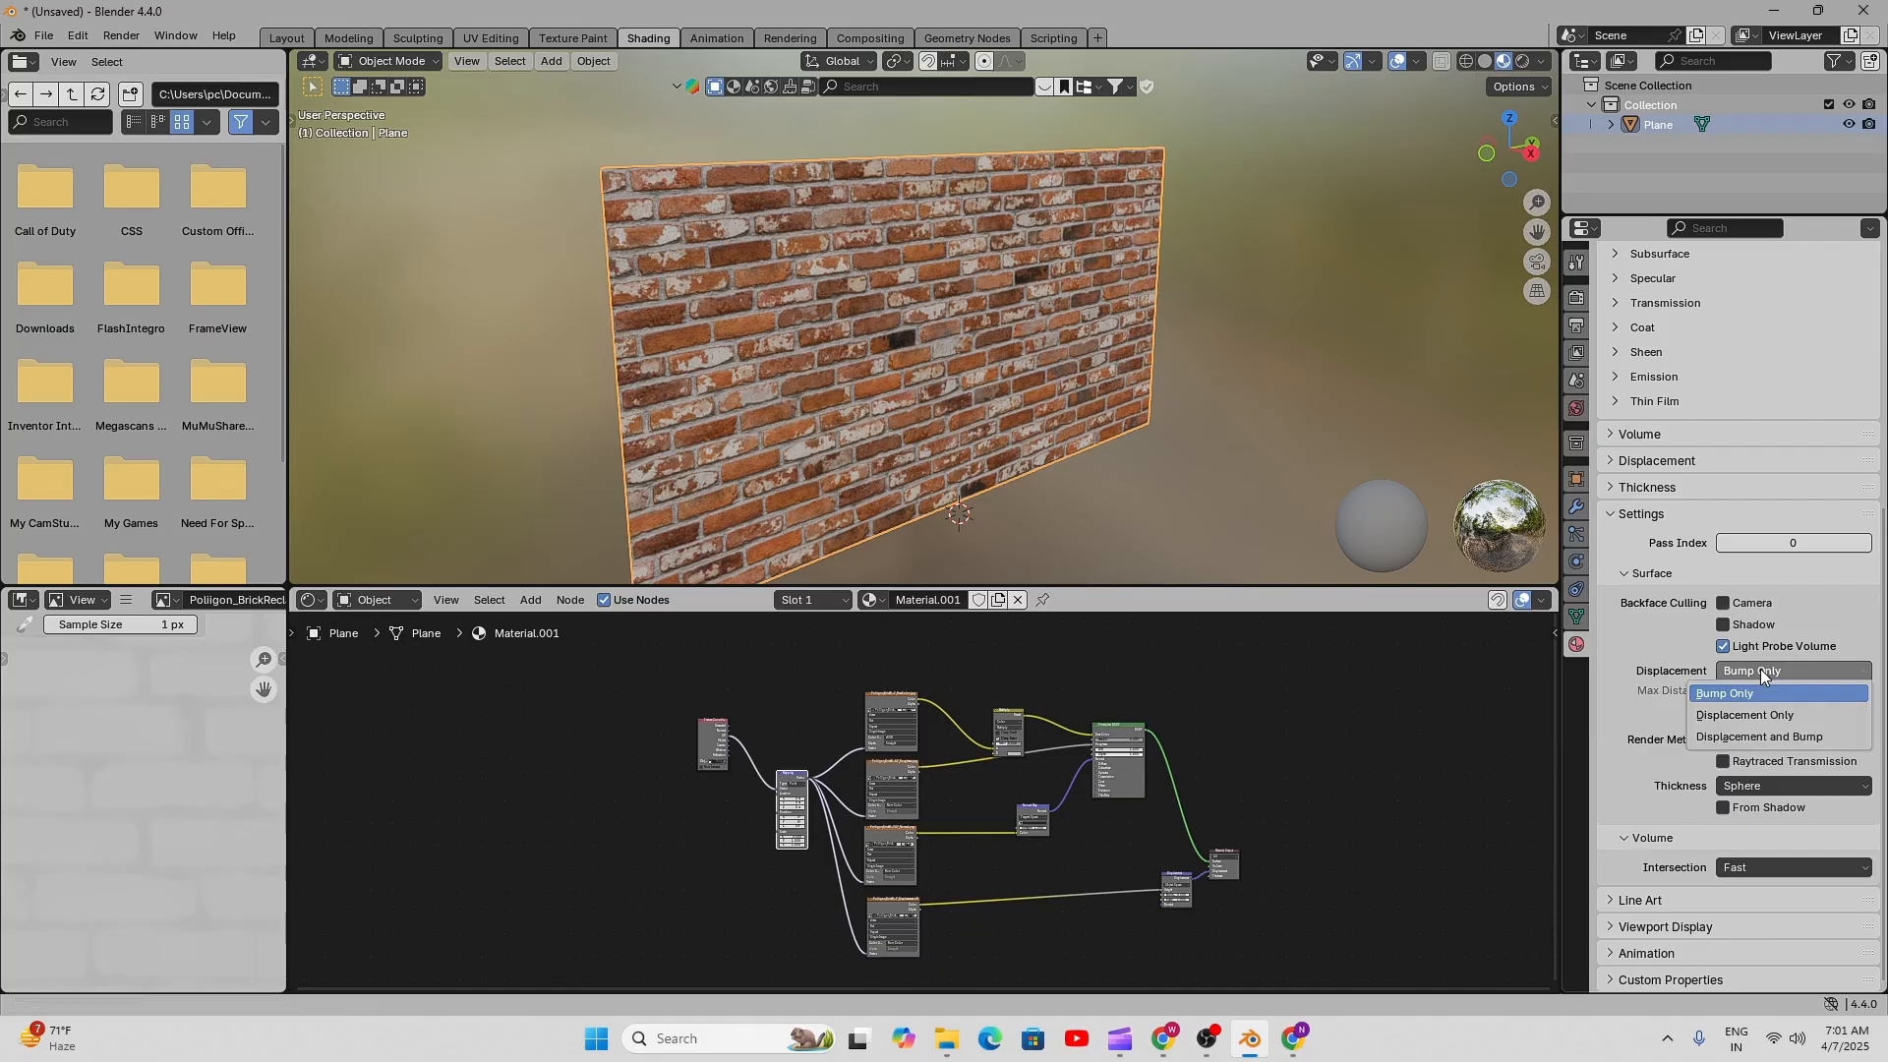
click(1758, 738)
scroll(905, 328, up, 4)
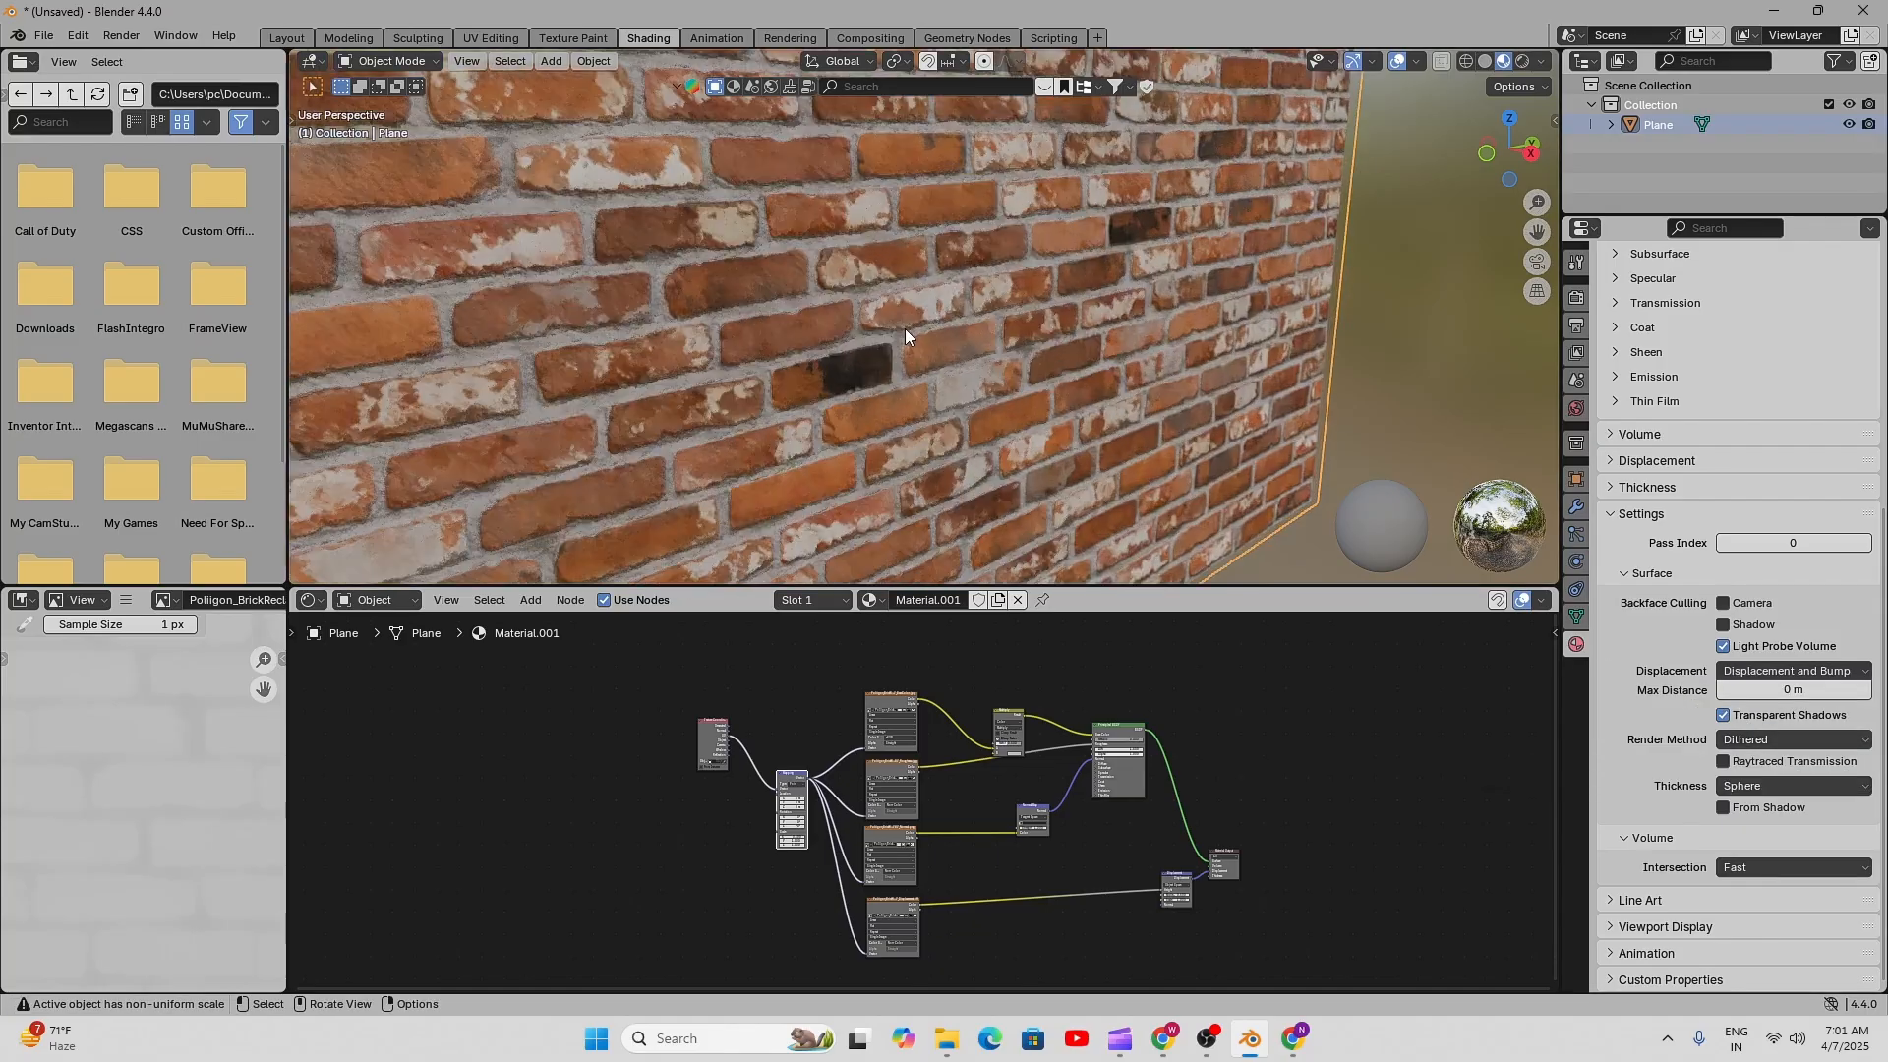
scroll(877, 374, up, 2)
middle_drag(877, 374, 961, 369)
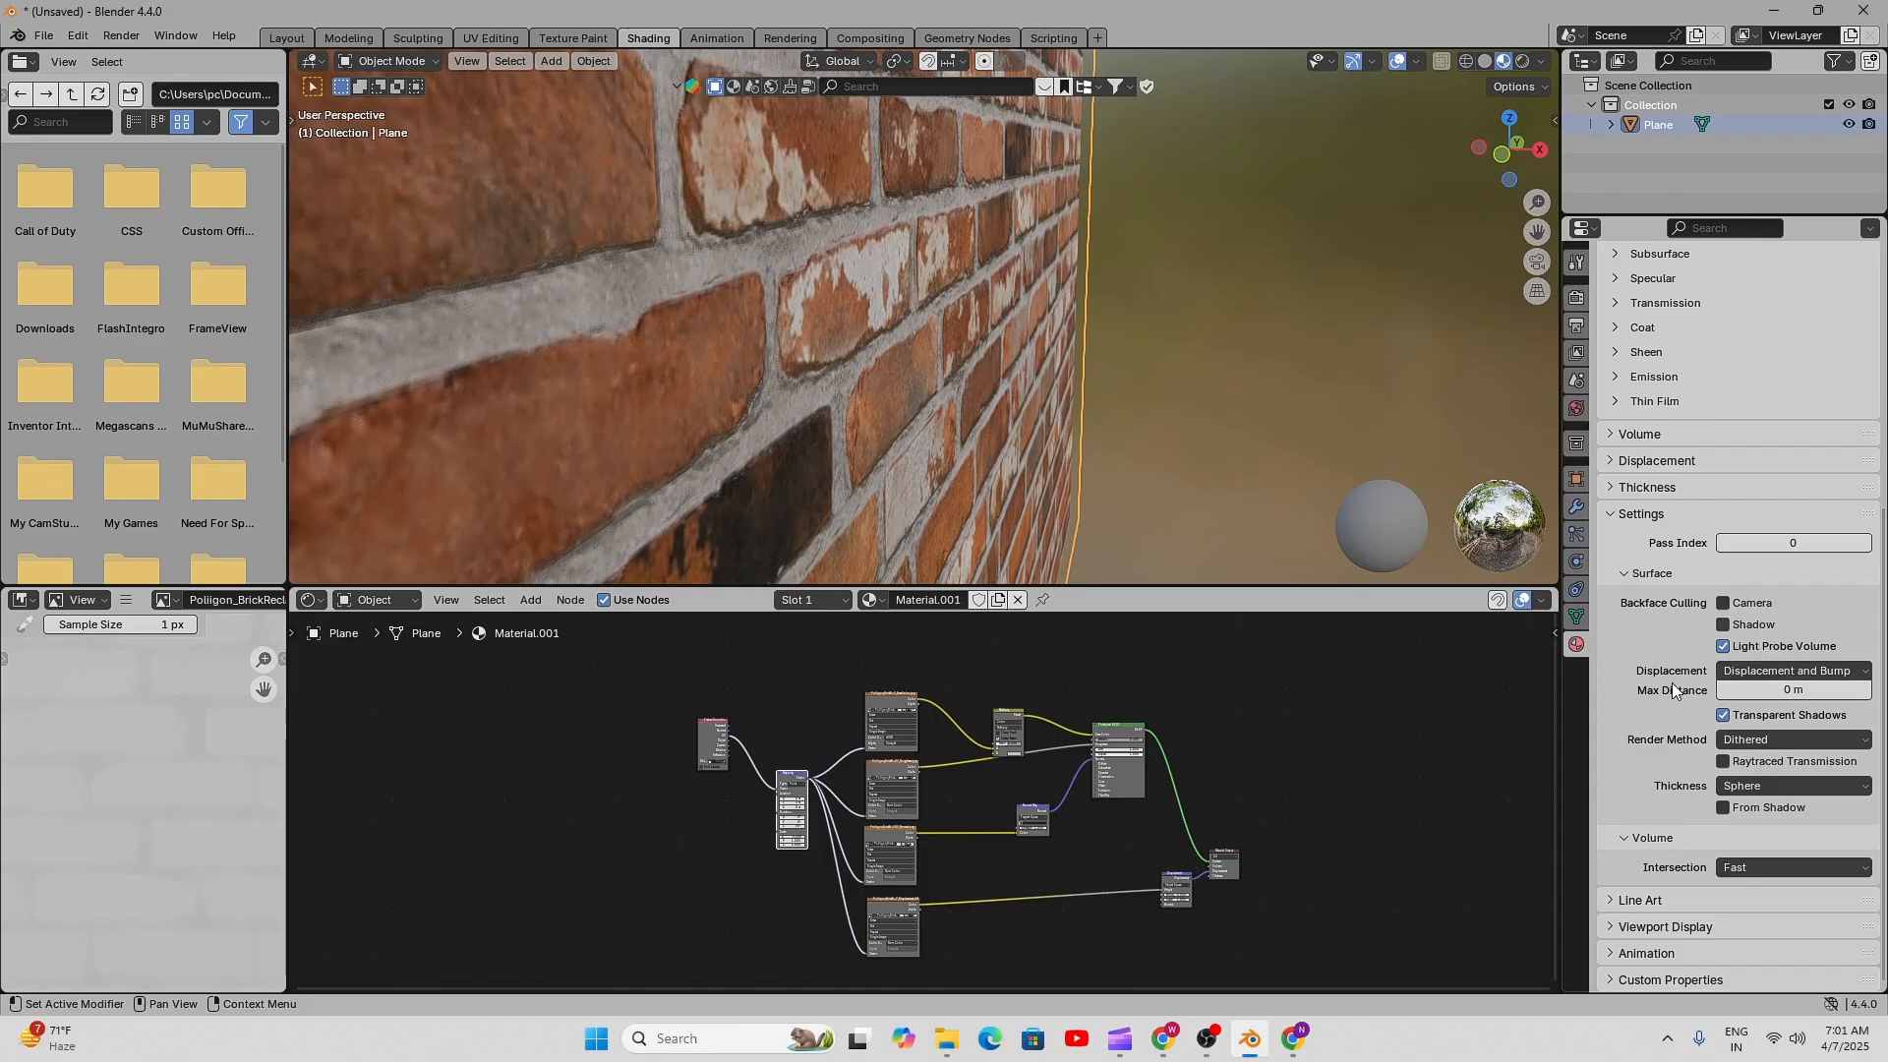
- Try the Displacement Only method for the material, then switch back to Displacement and Bump
click(1772, 673)
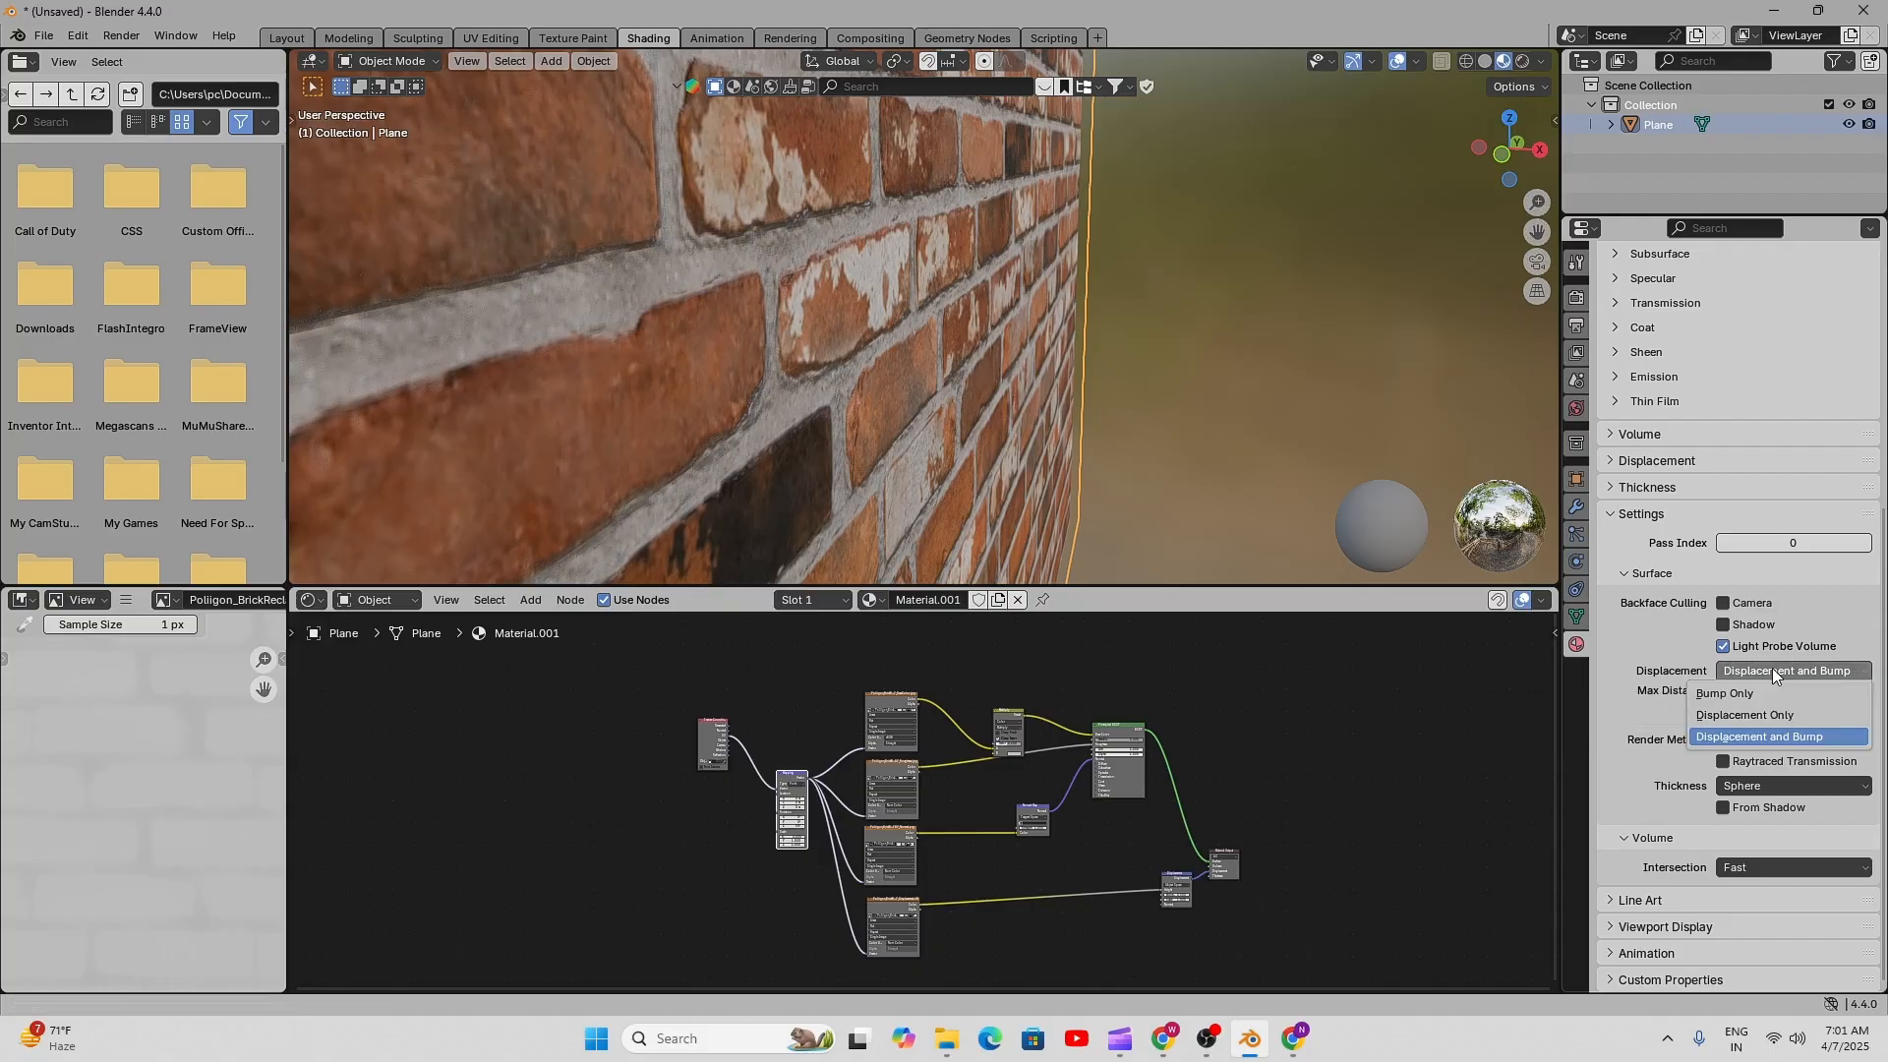
click(1734, 712)
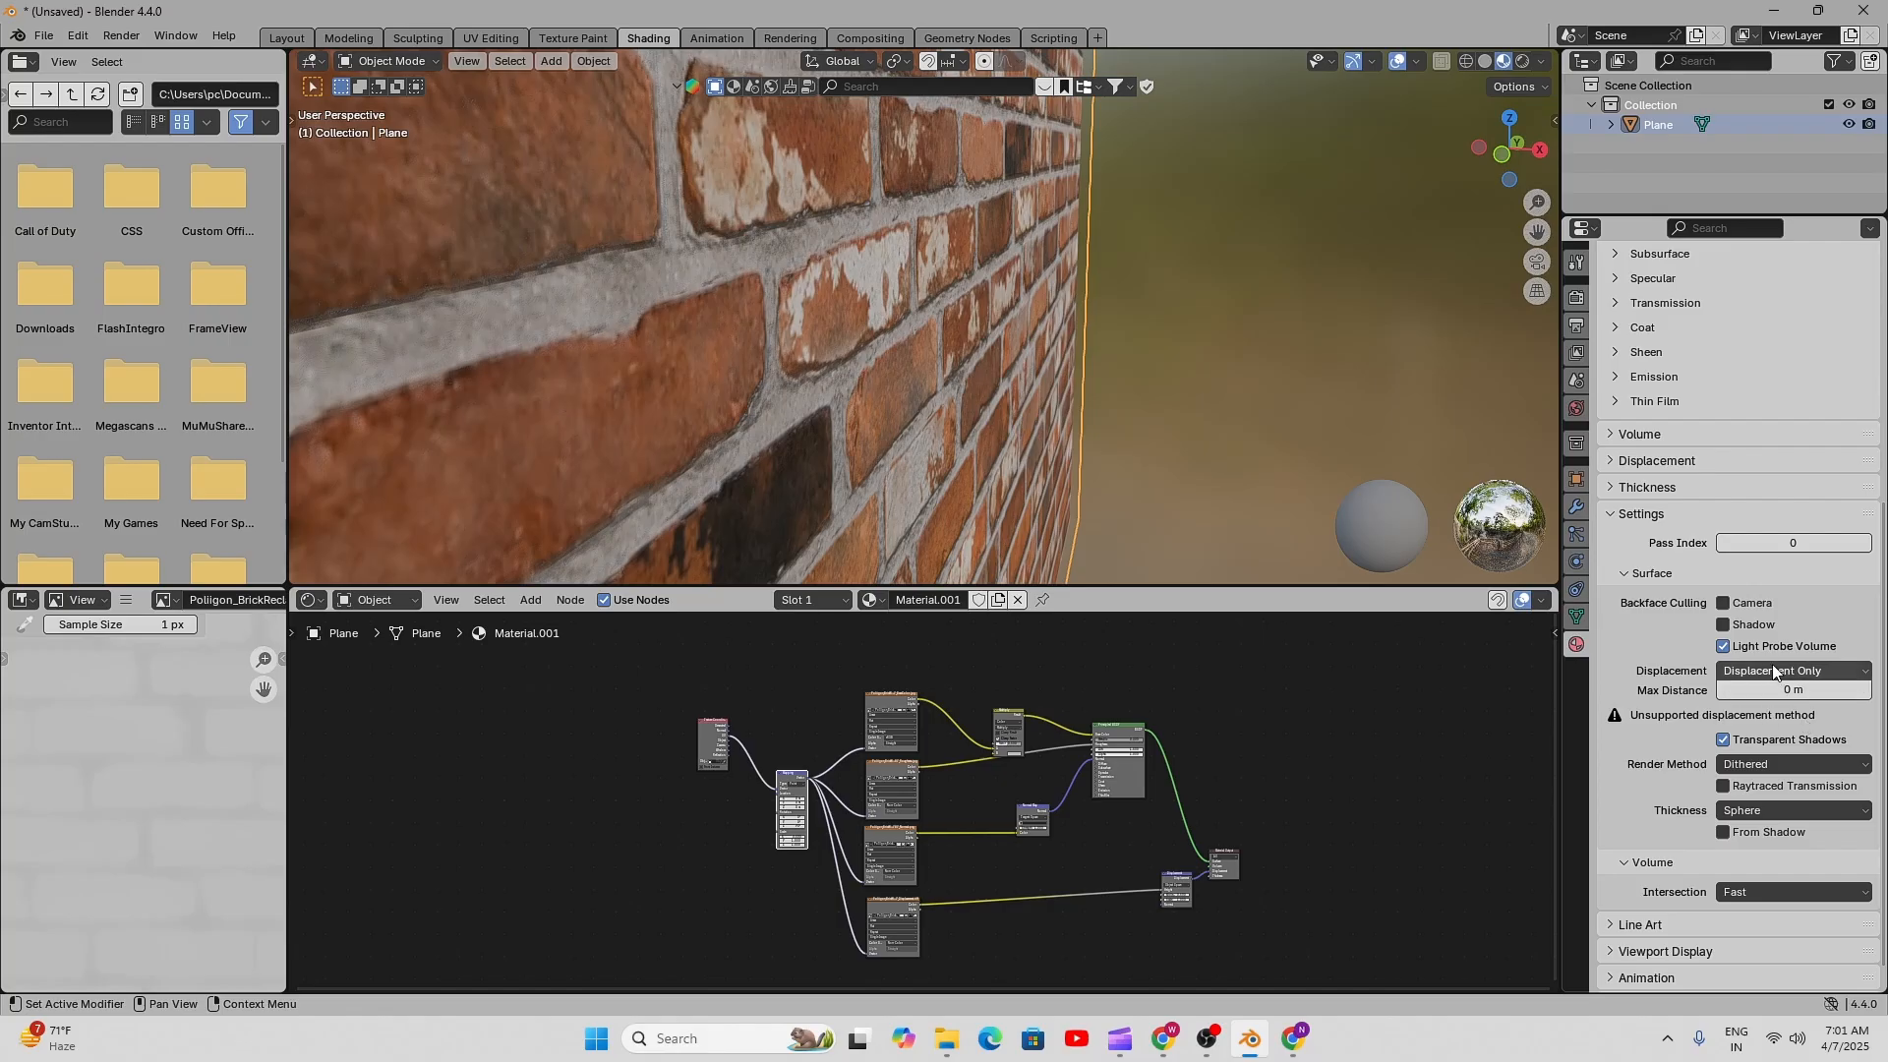
click(1770, 673)
click(1752, 735)
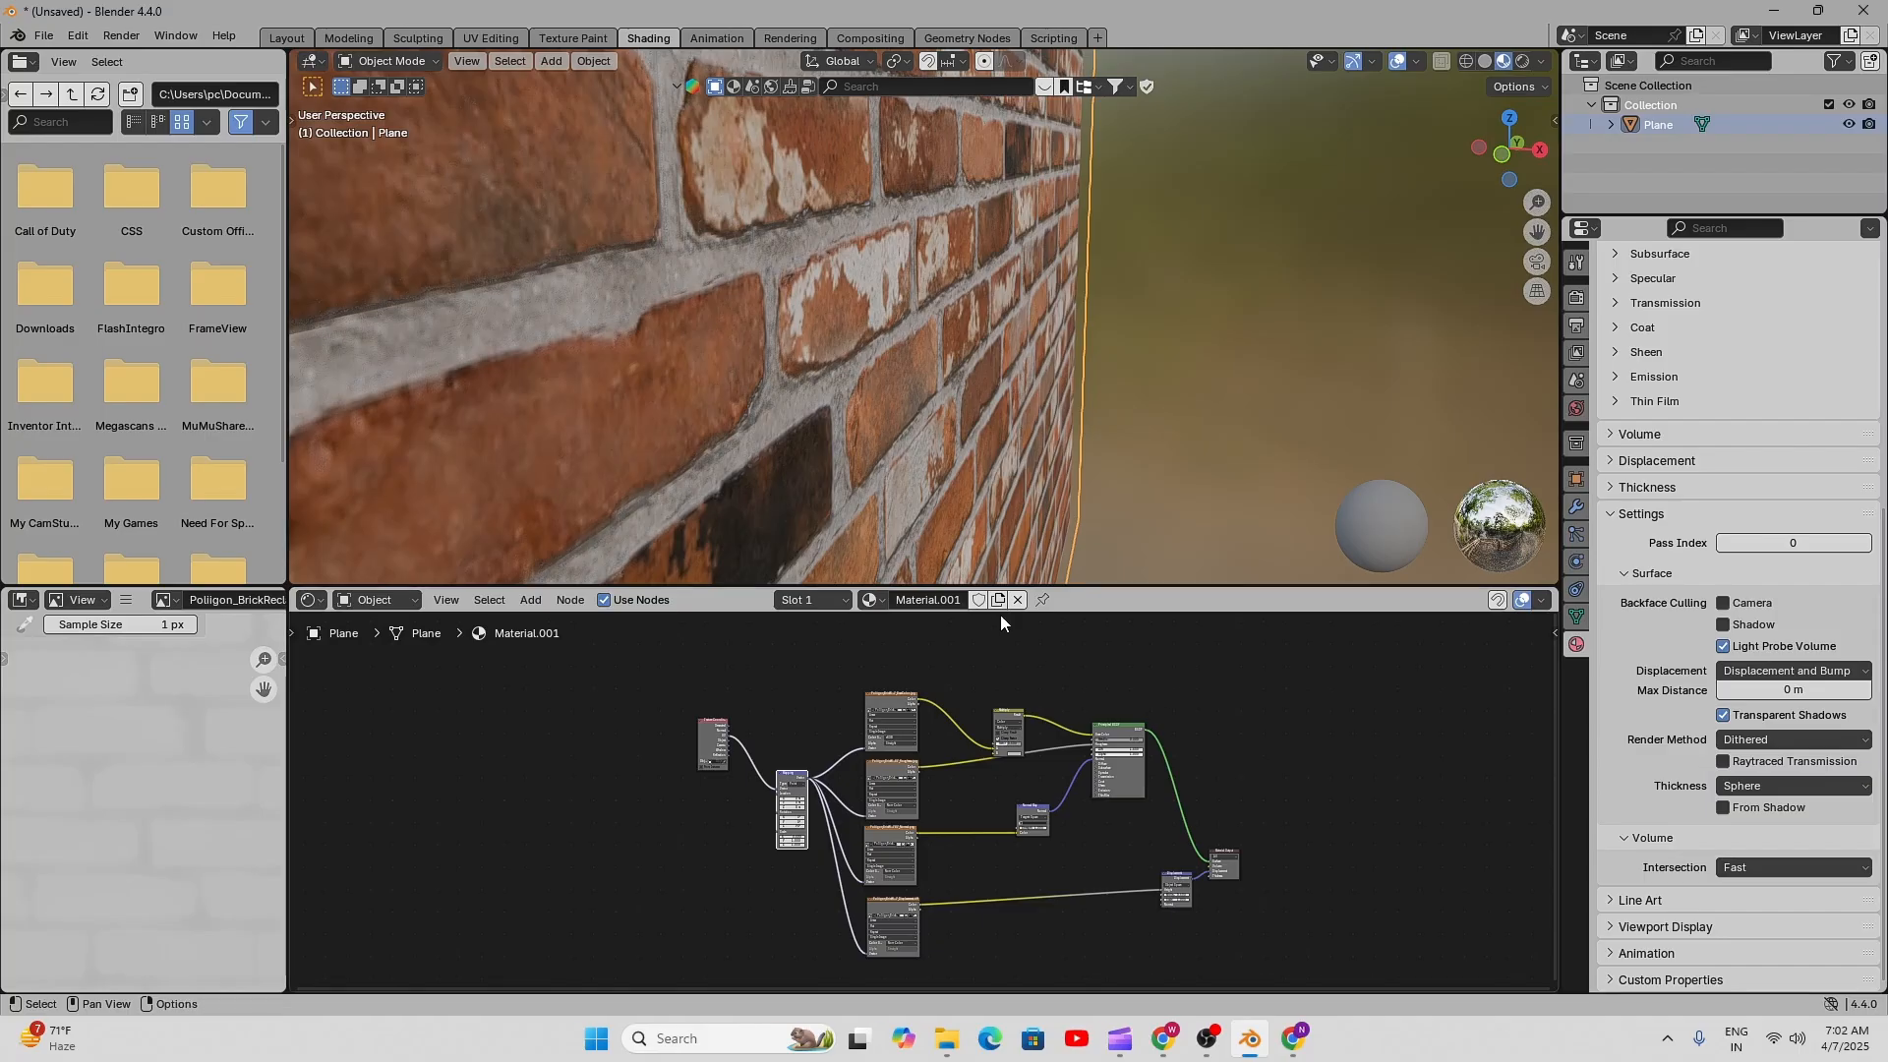
- Add a Subdivision Surface modifier to the brick plane
middle_drag(988, 530, 1018, 326)
scroll(918, 385, up, 5)
scroll(975, 300, down, 6)
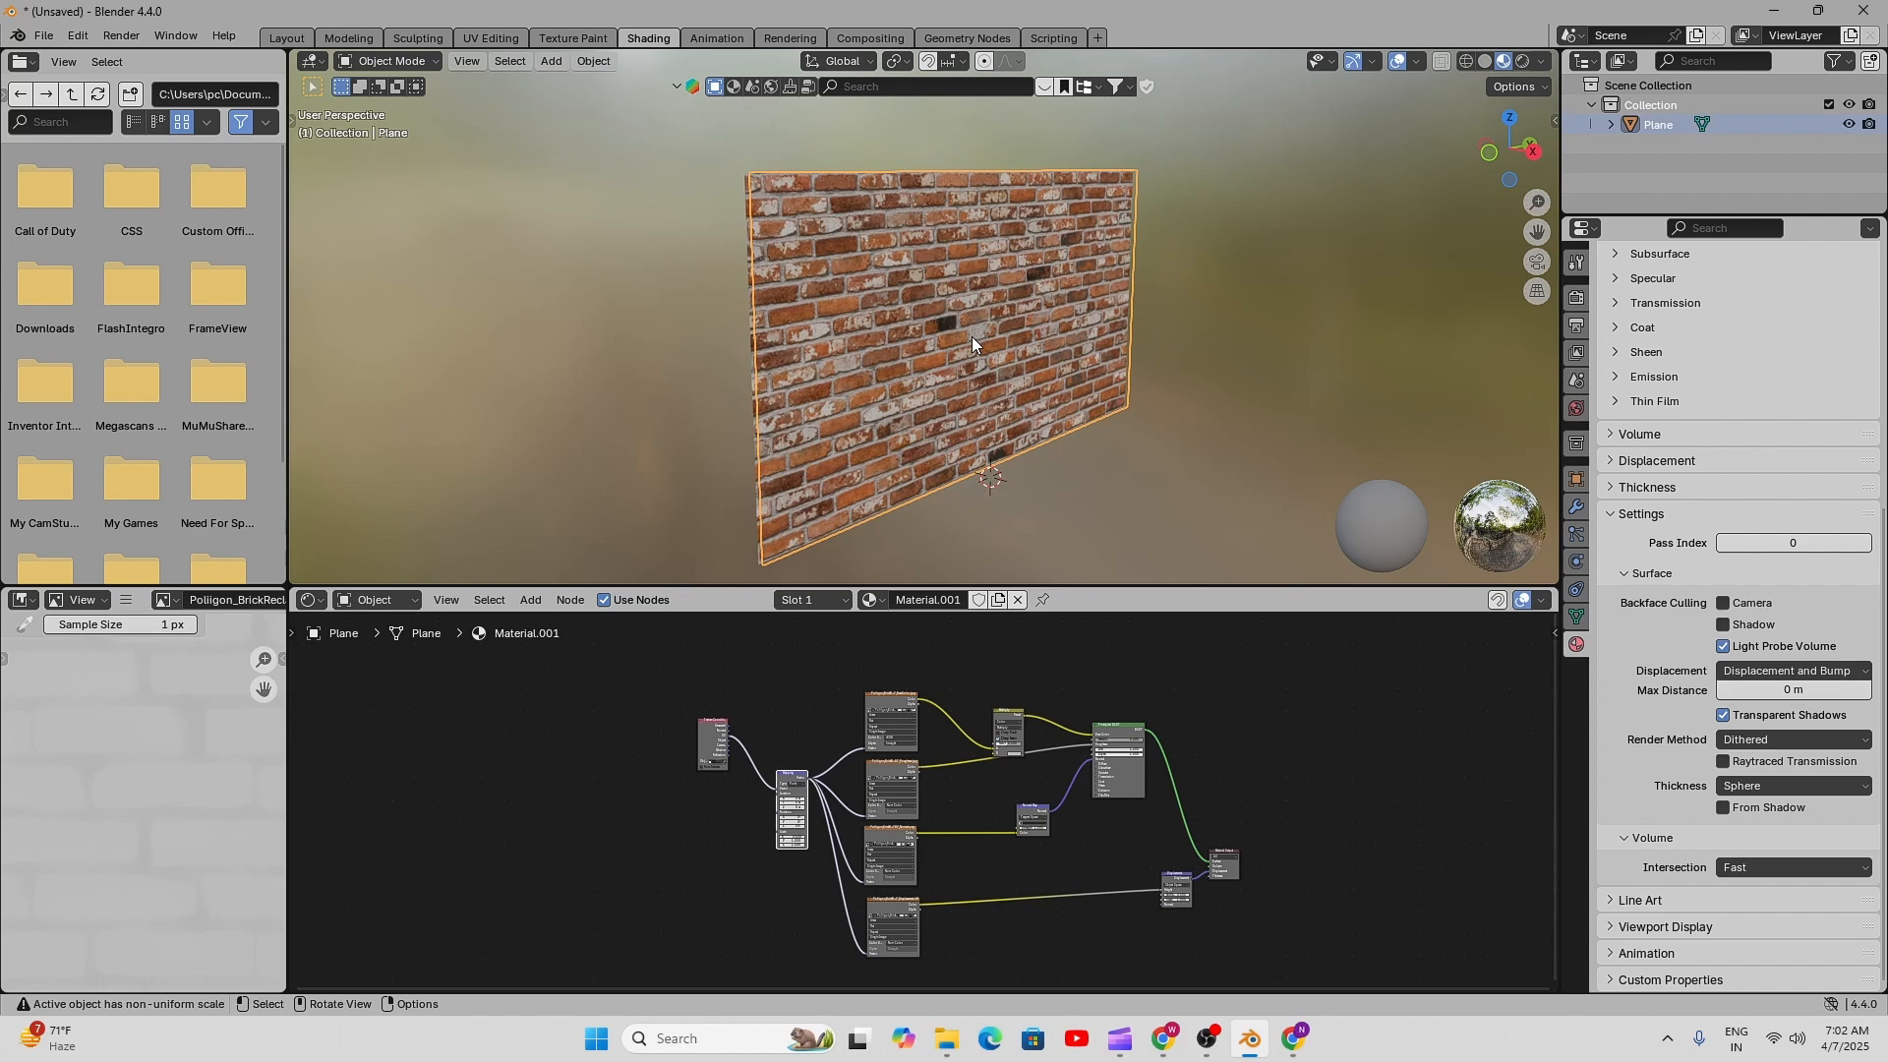
click(1577, 509)
click(1711, 295)
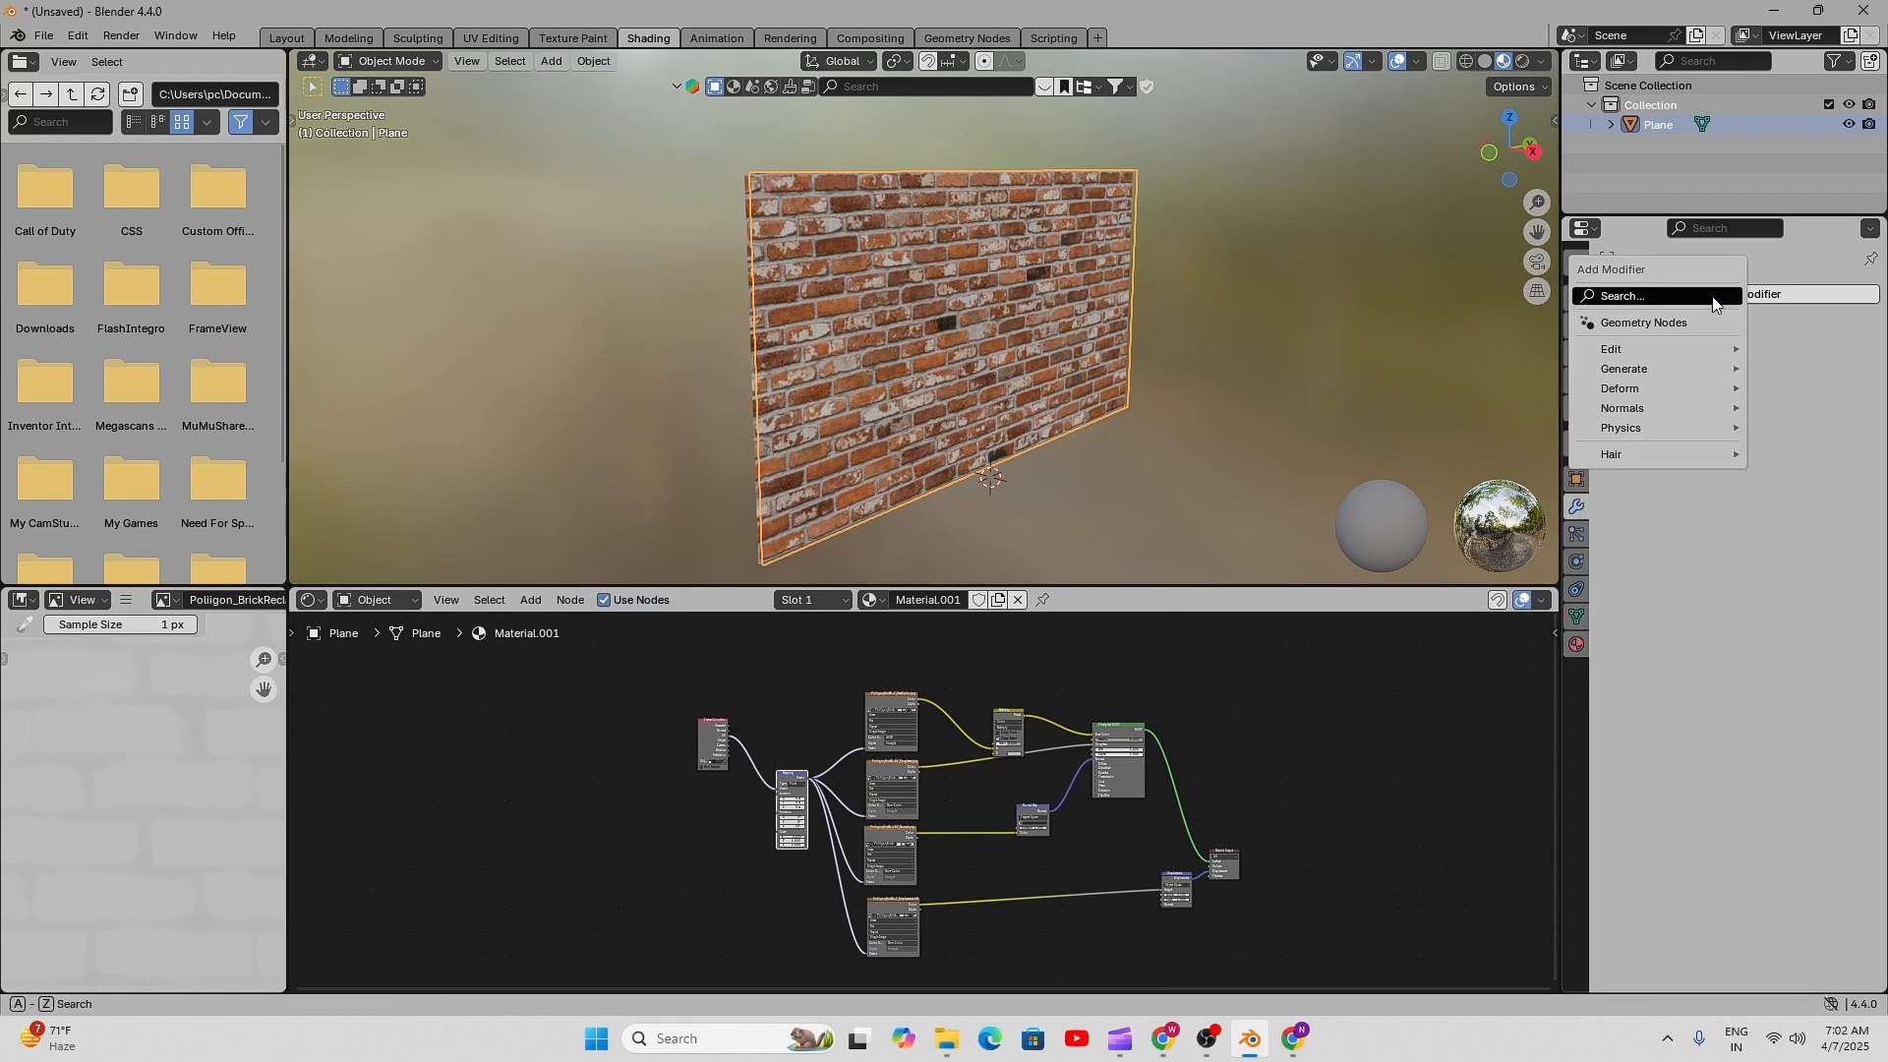
mouse_move(1655, 369)
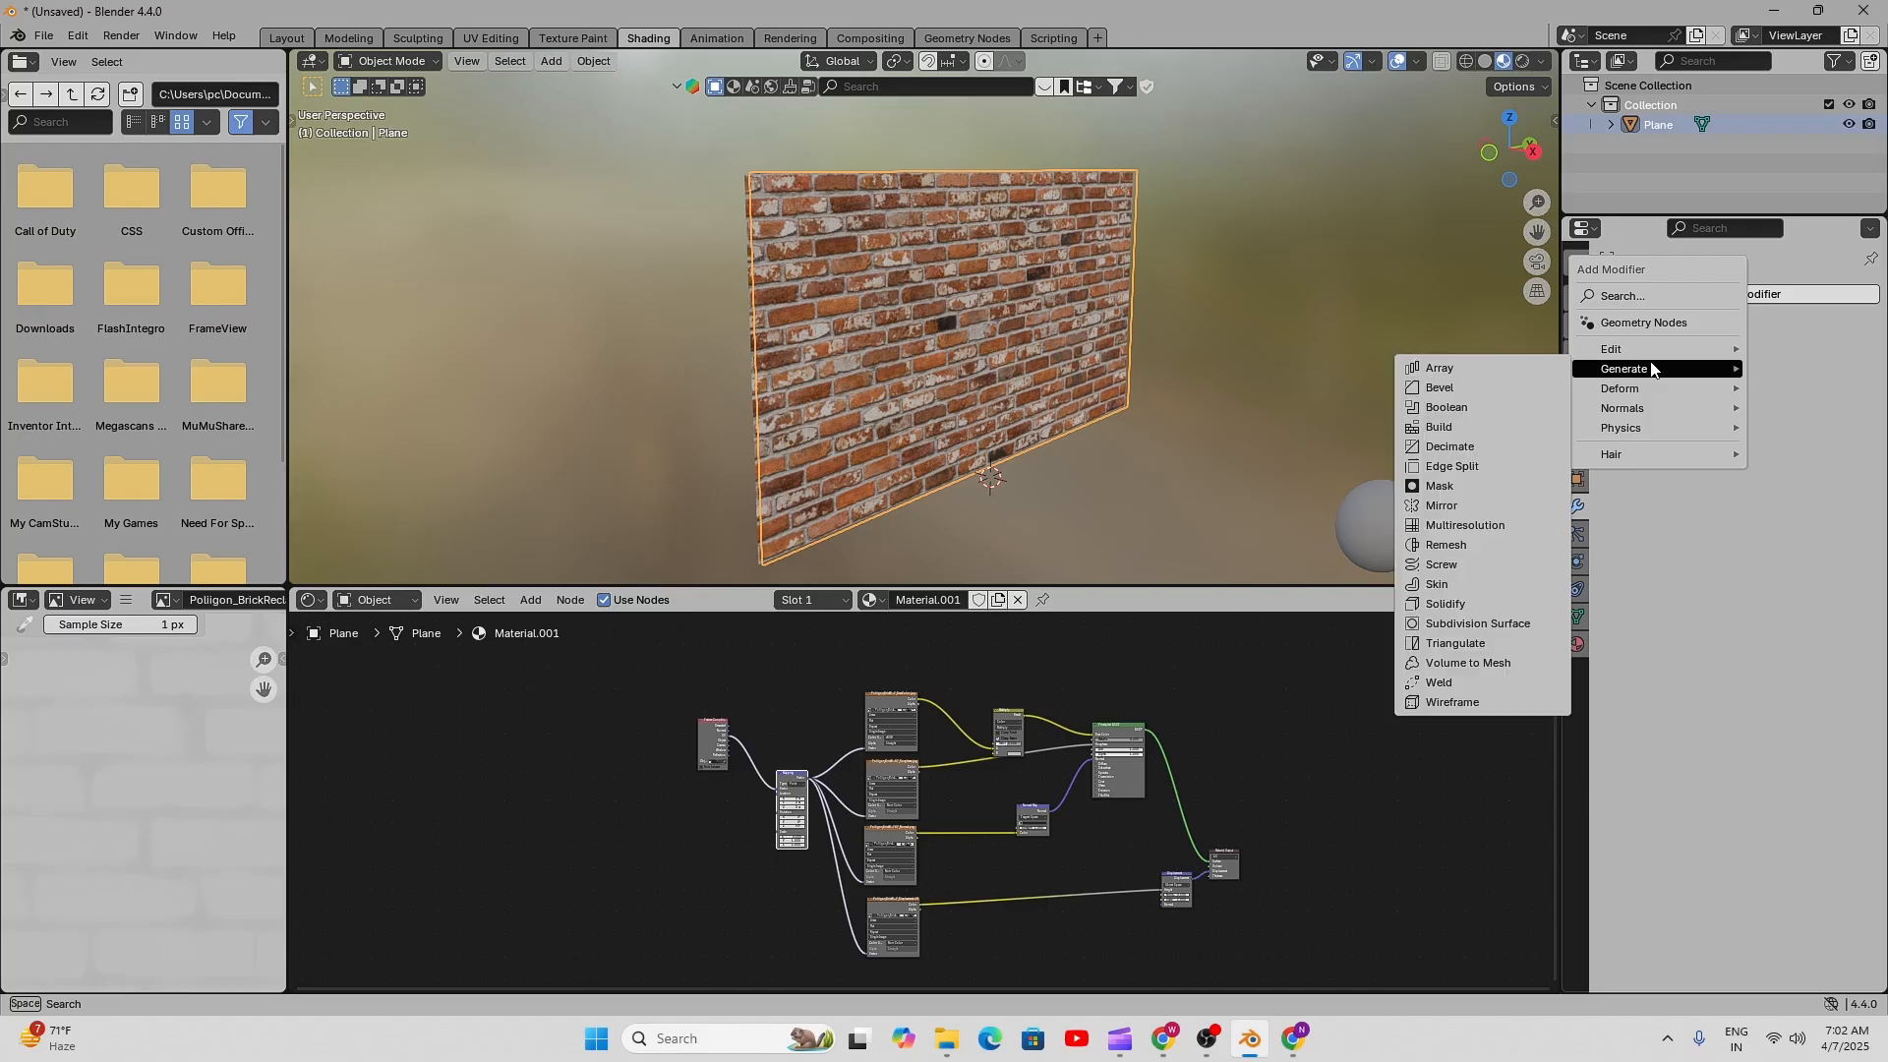
click(1480, 626)
scroll(956, 386, up, 5)
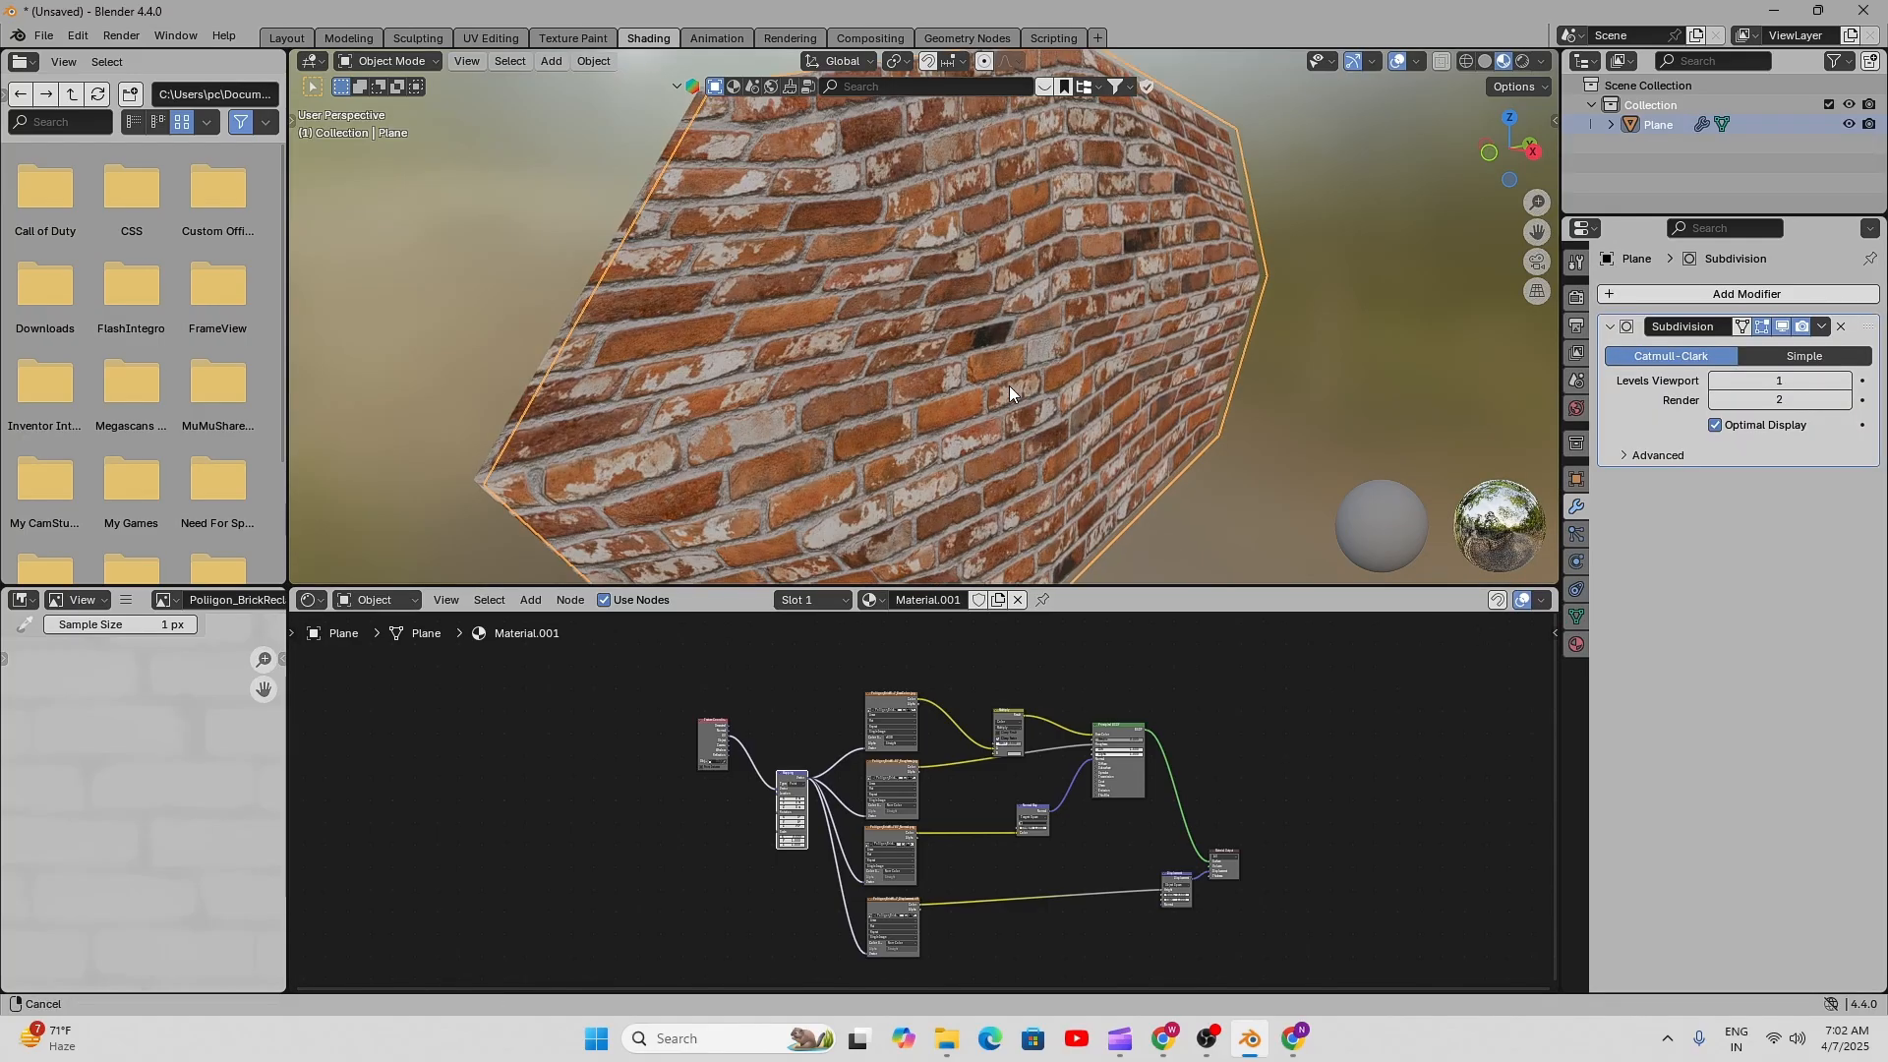
- Switch the subdivision type to Simple, set the viewport levels to 7, and inspect the brick relief at a grazing angle
click(1774, 354)
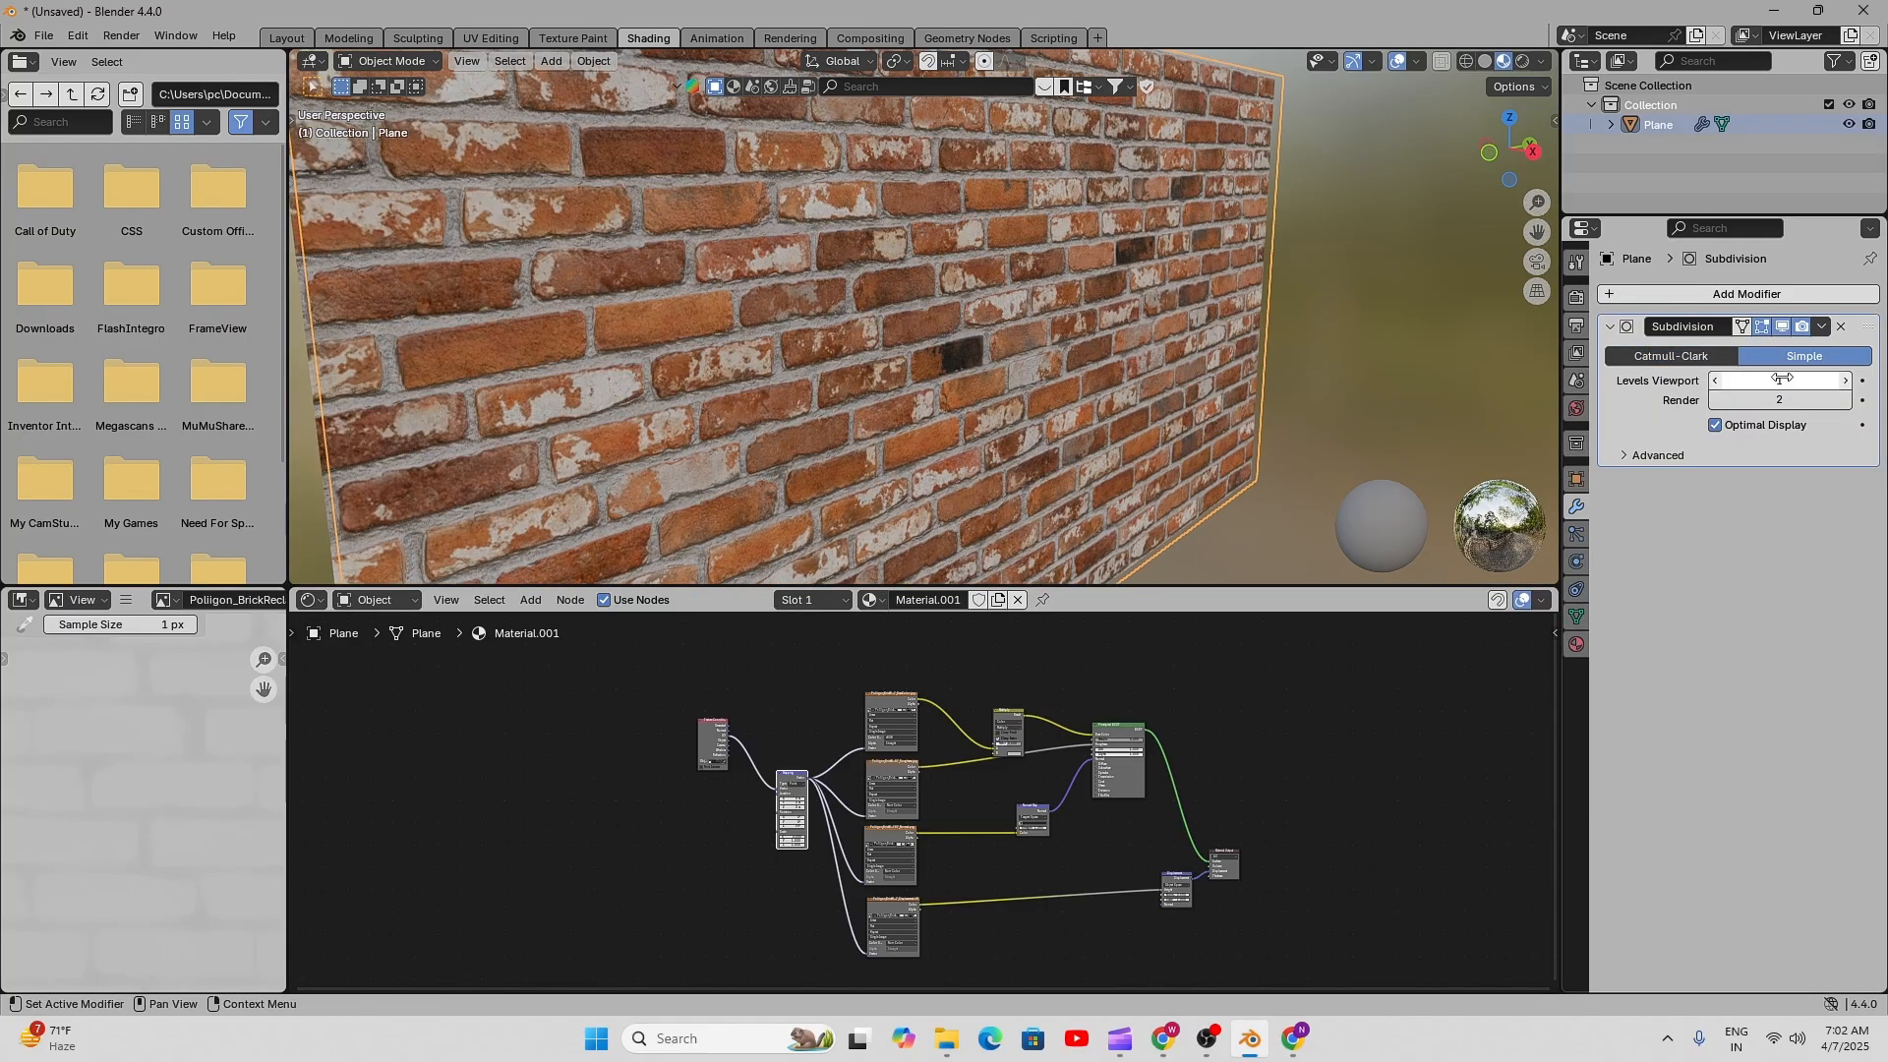
click(1784, 382)
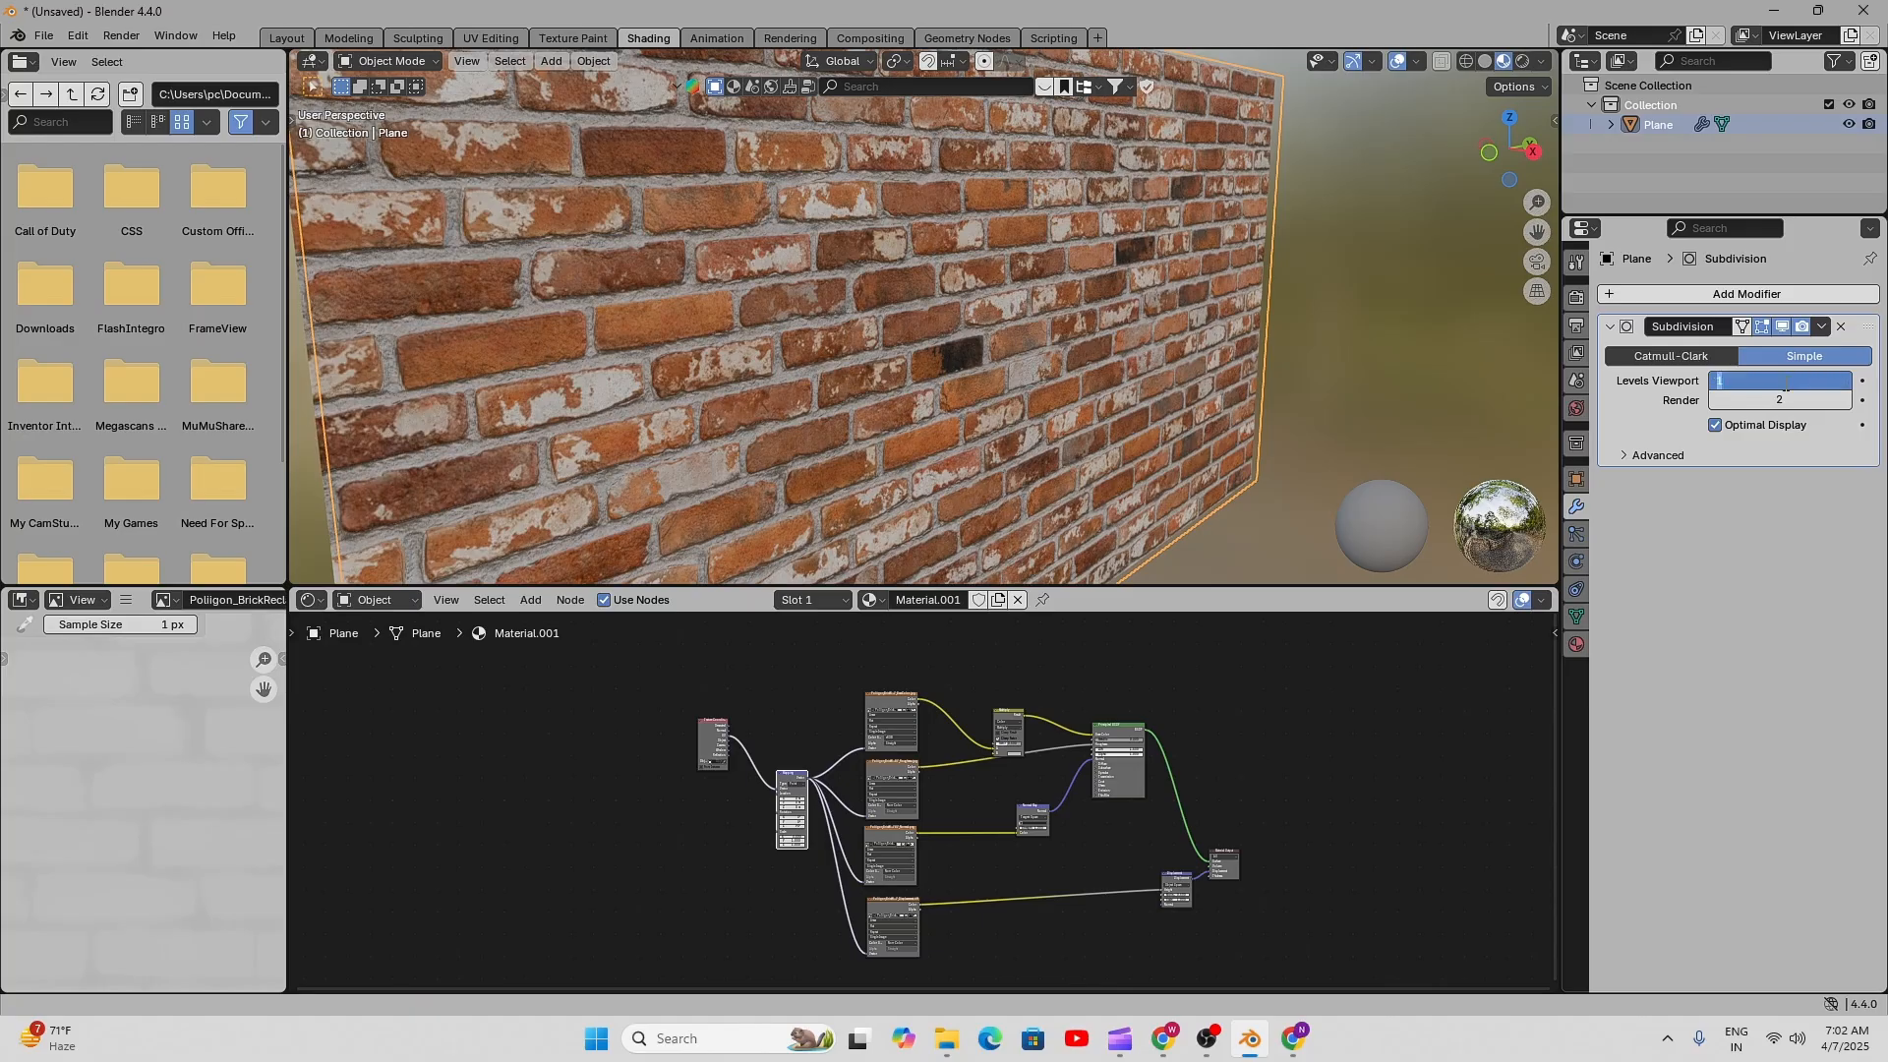
text(7)
key(Return)
scroll(915, 387, up, 5)
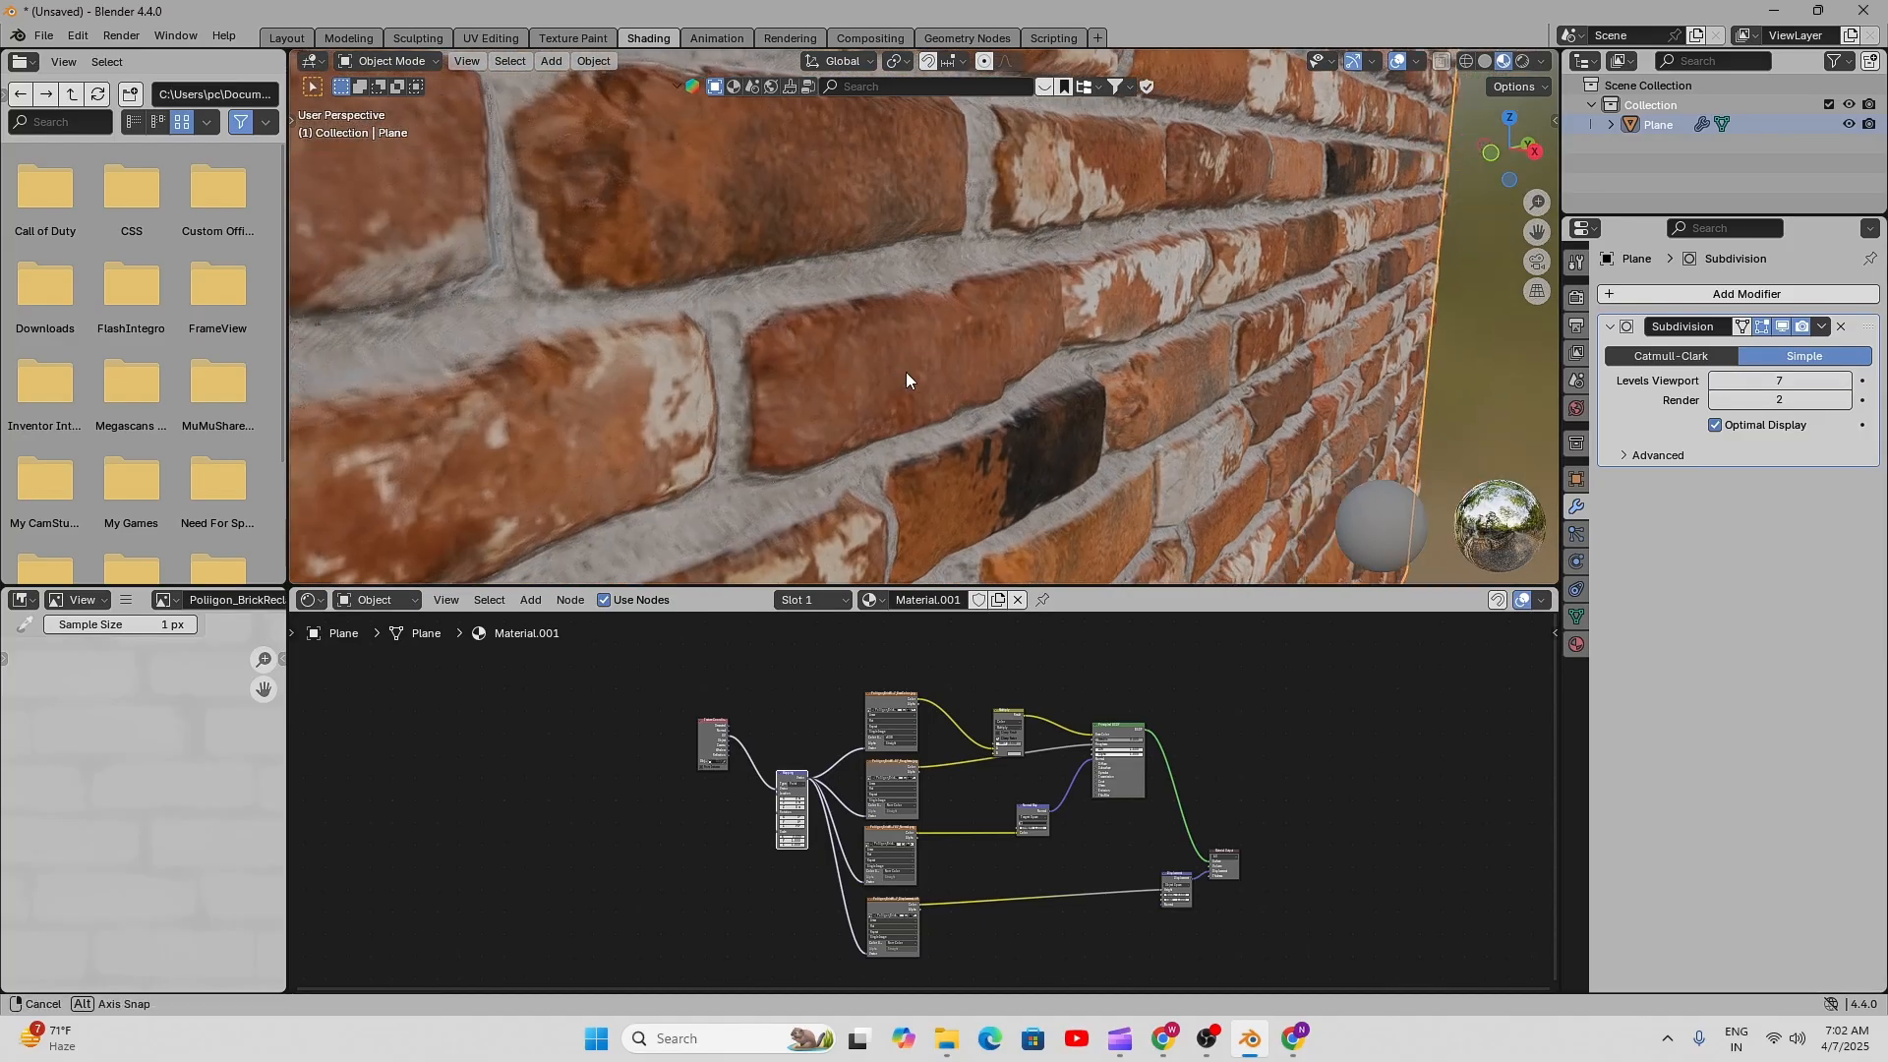
middle_drag(906, 372, 774, 305)
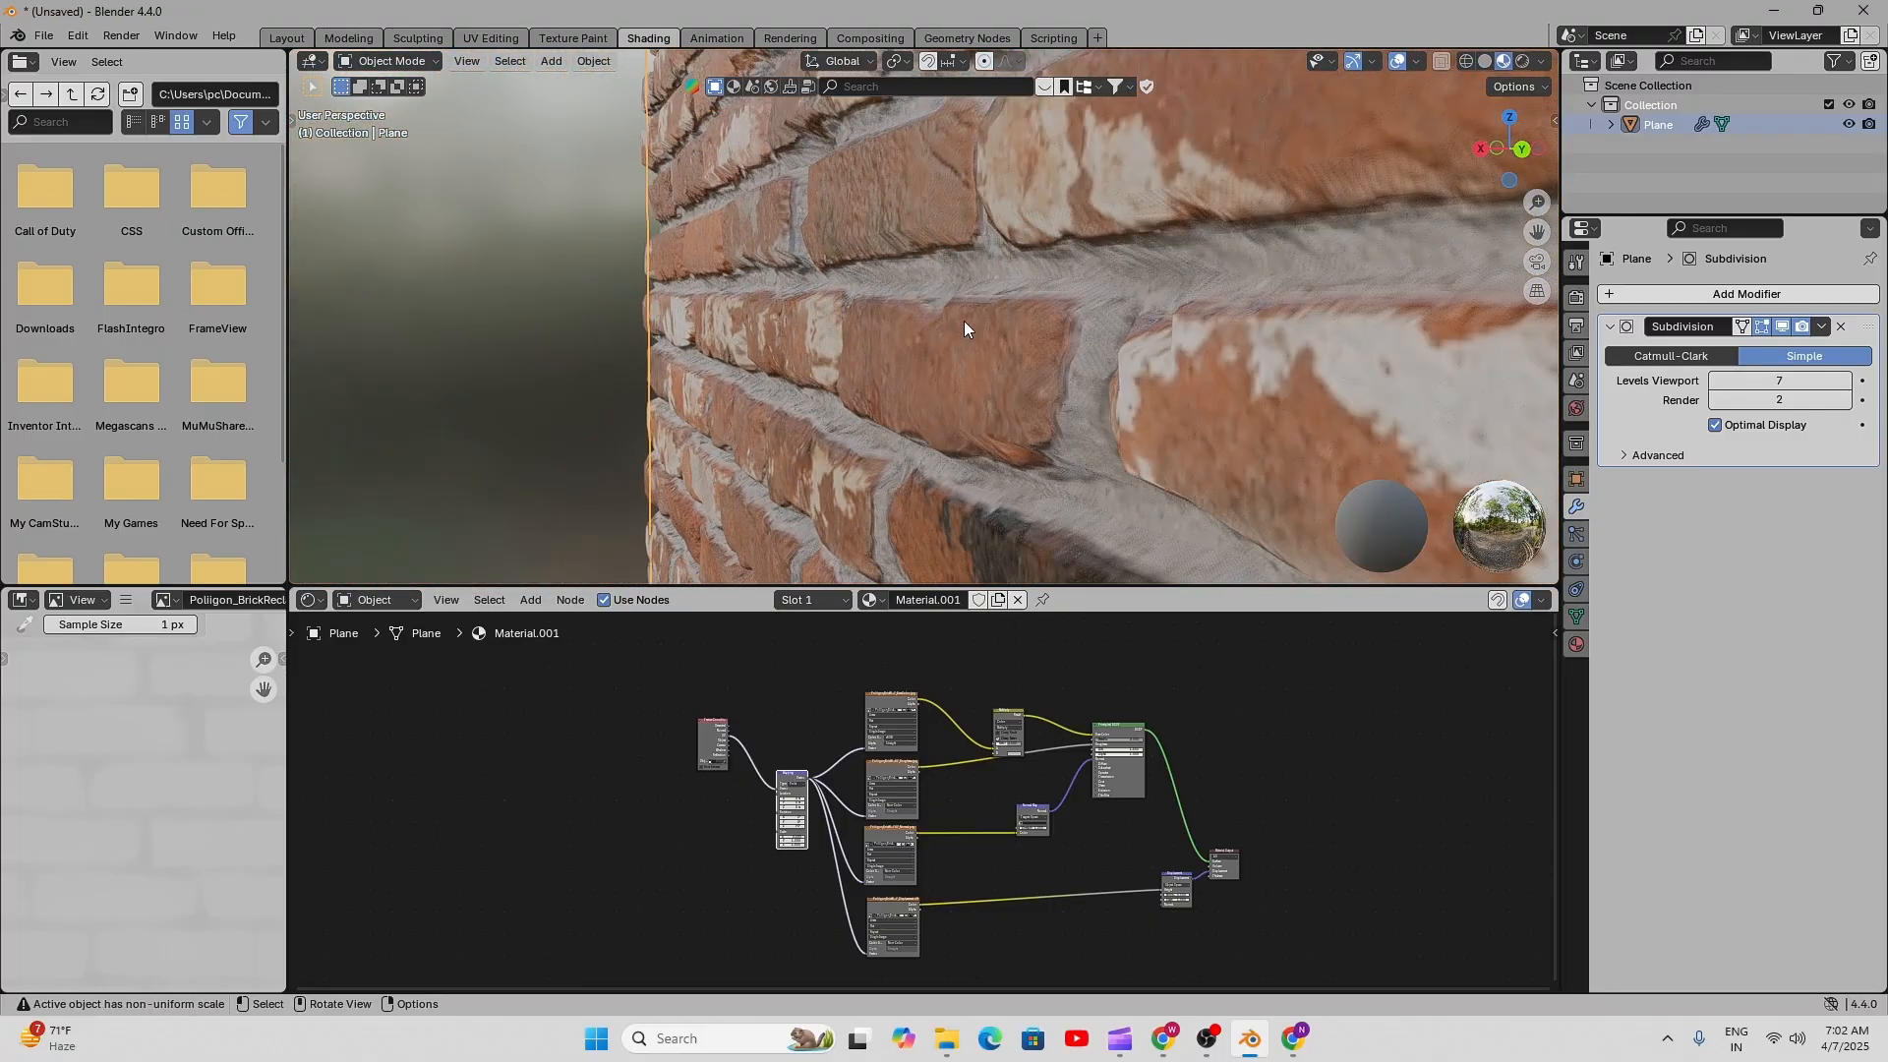
- Set the Subdivision modifier's render levels to 7 on the brick plane
middle_drag(964, 320, 1202, 302)
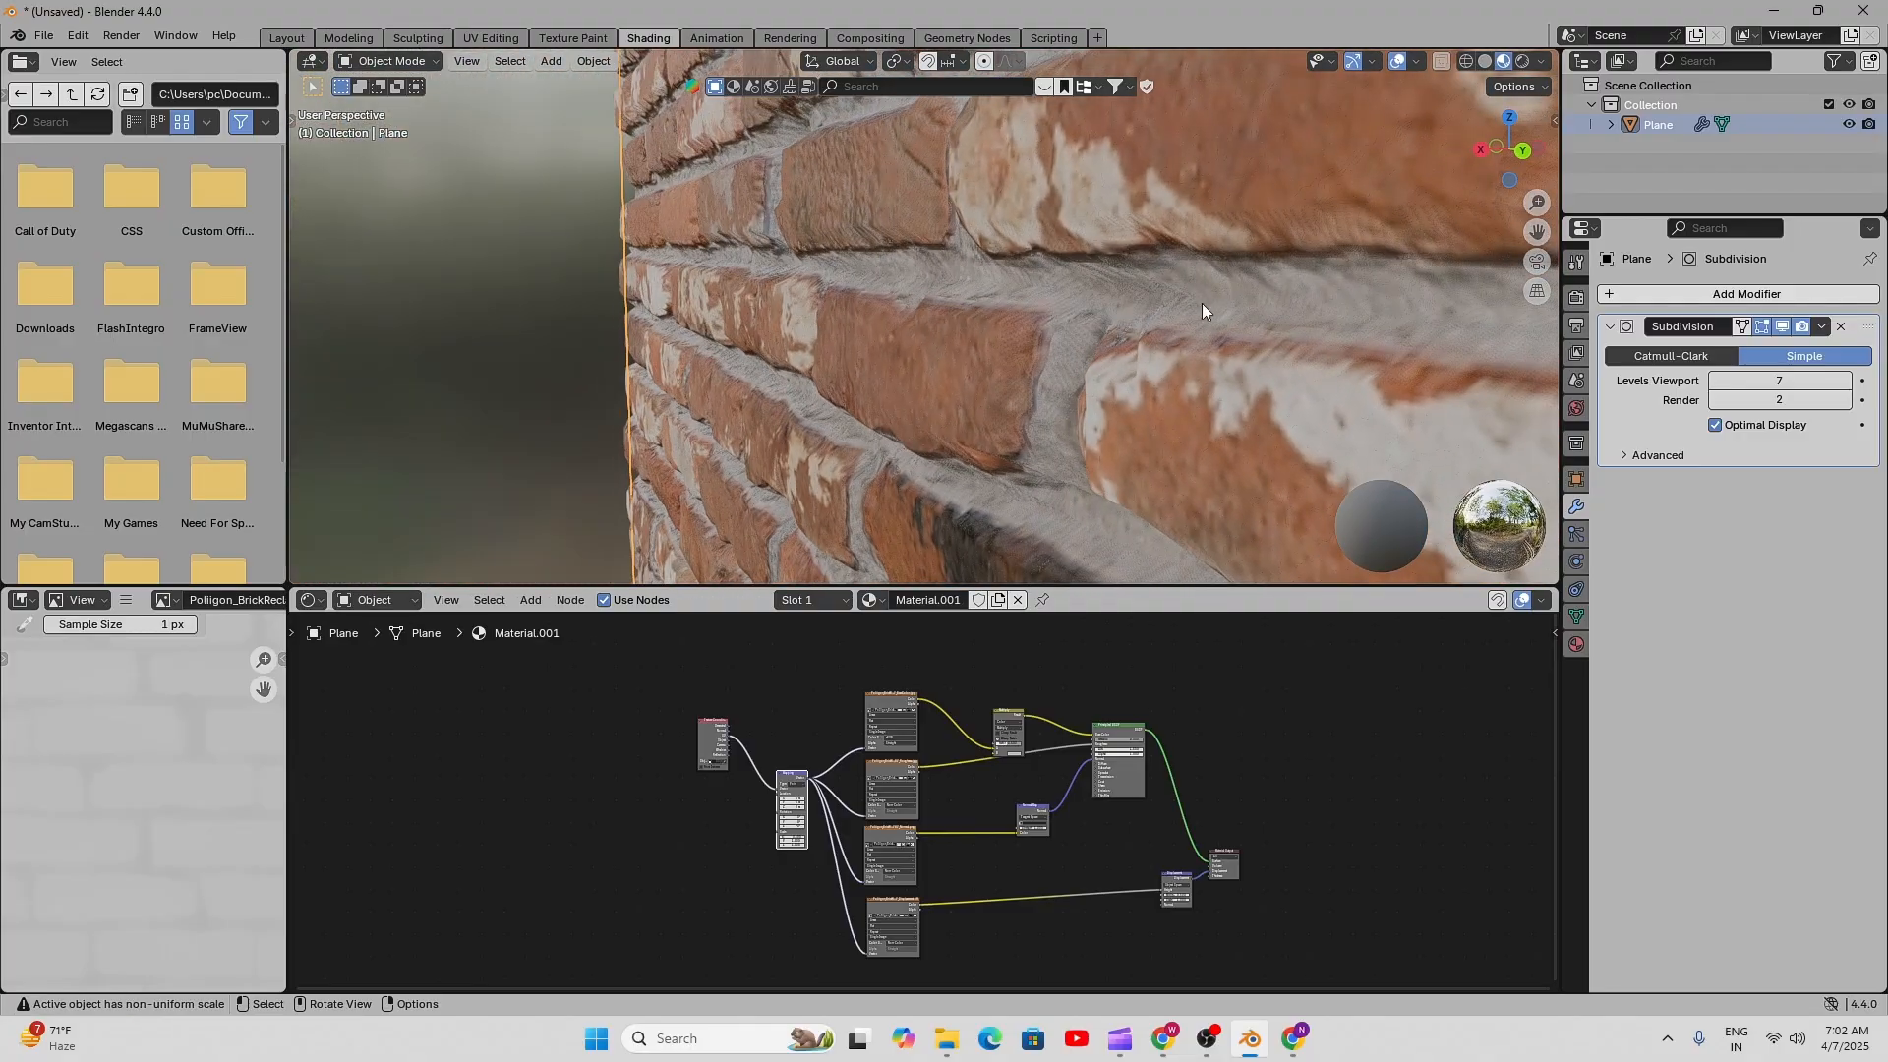
scroll(1054, 307, down, 5)
middle_drag(1172, 380, 1162, 427)
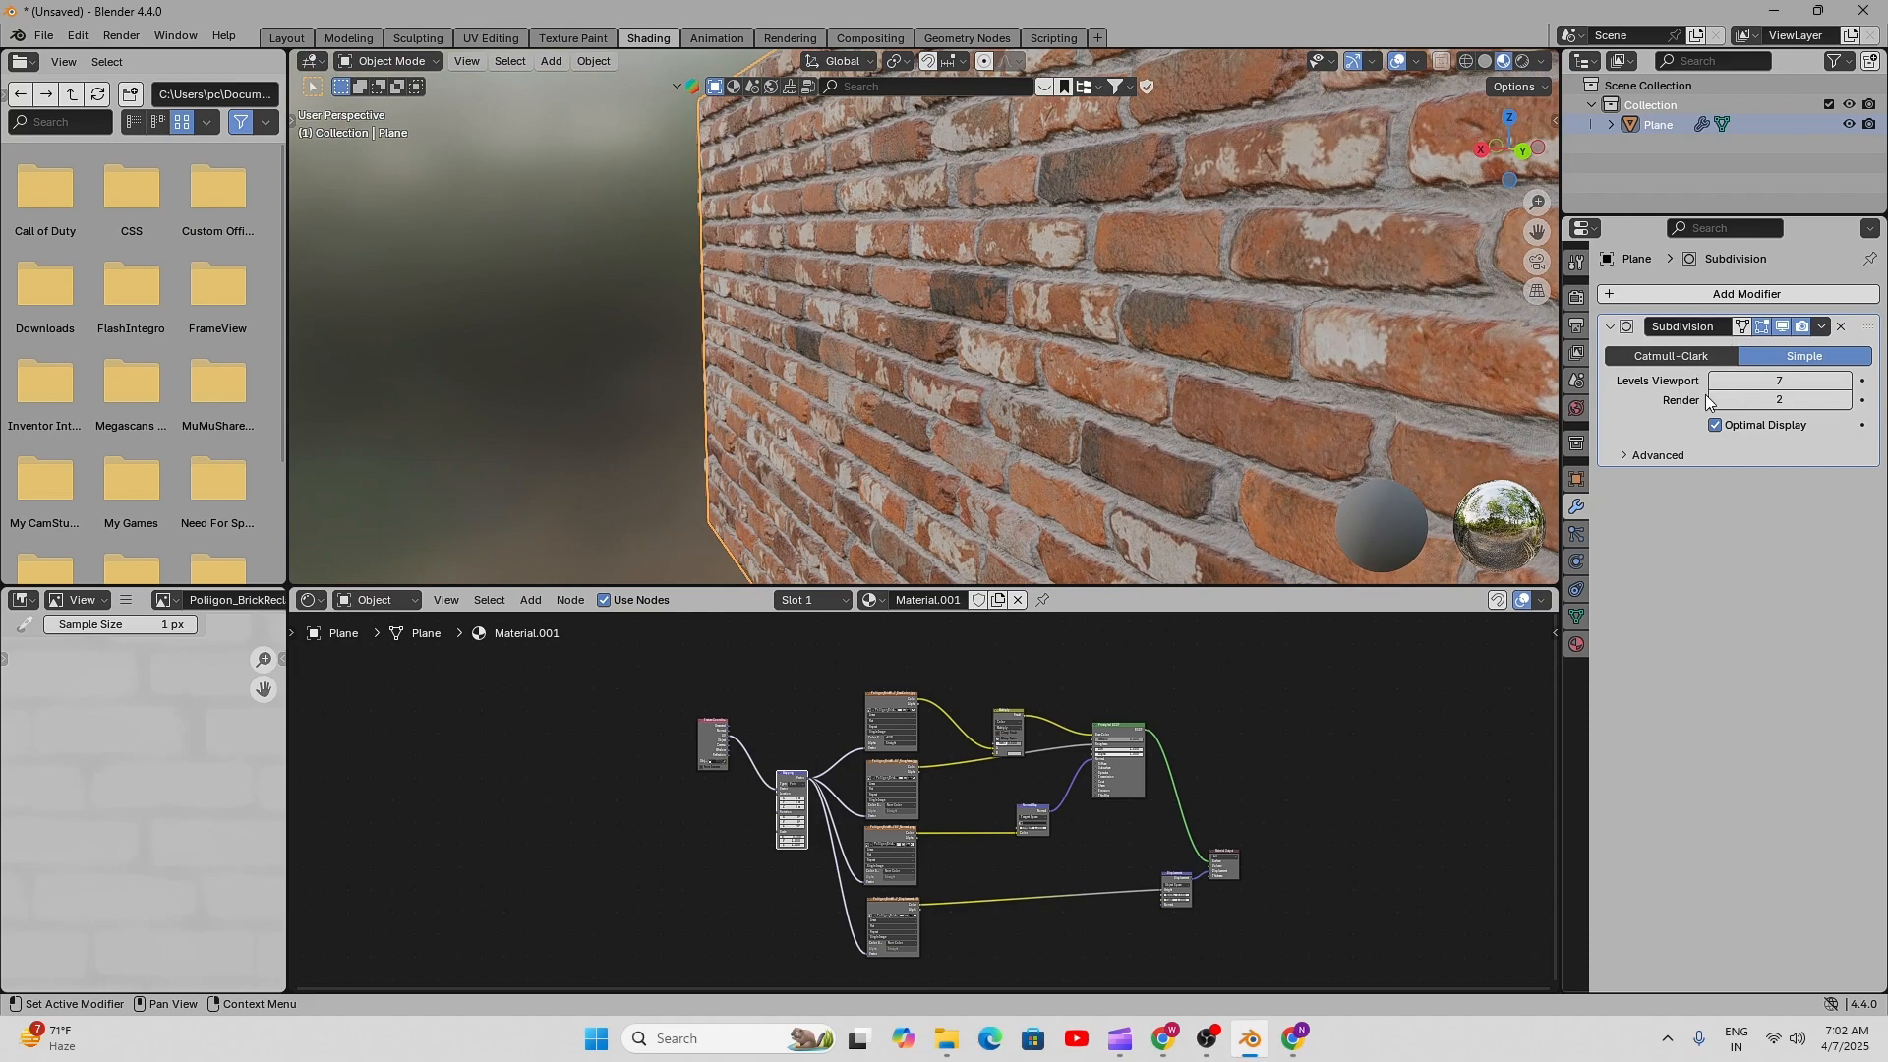
click(1789, 400)
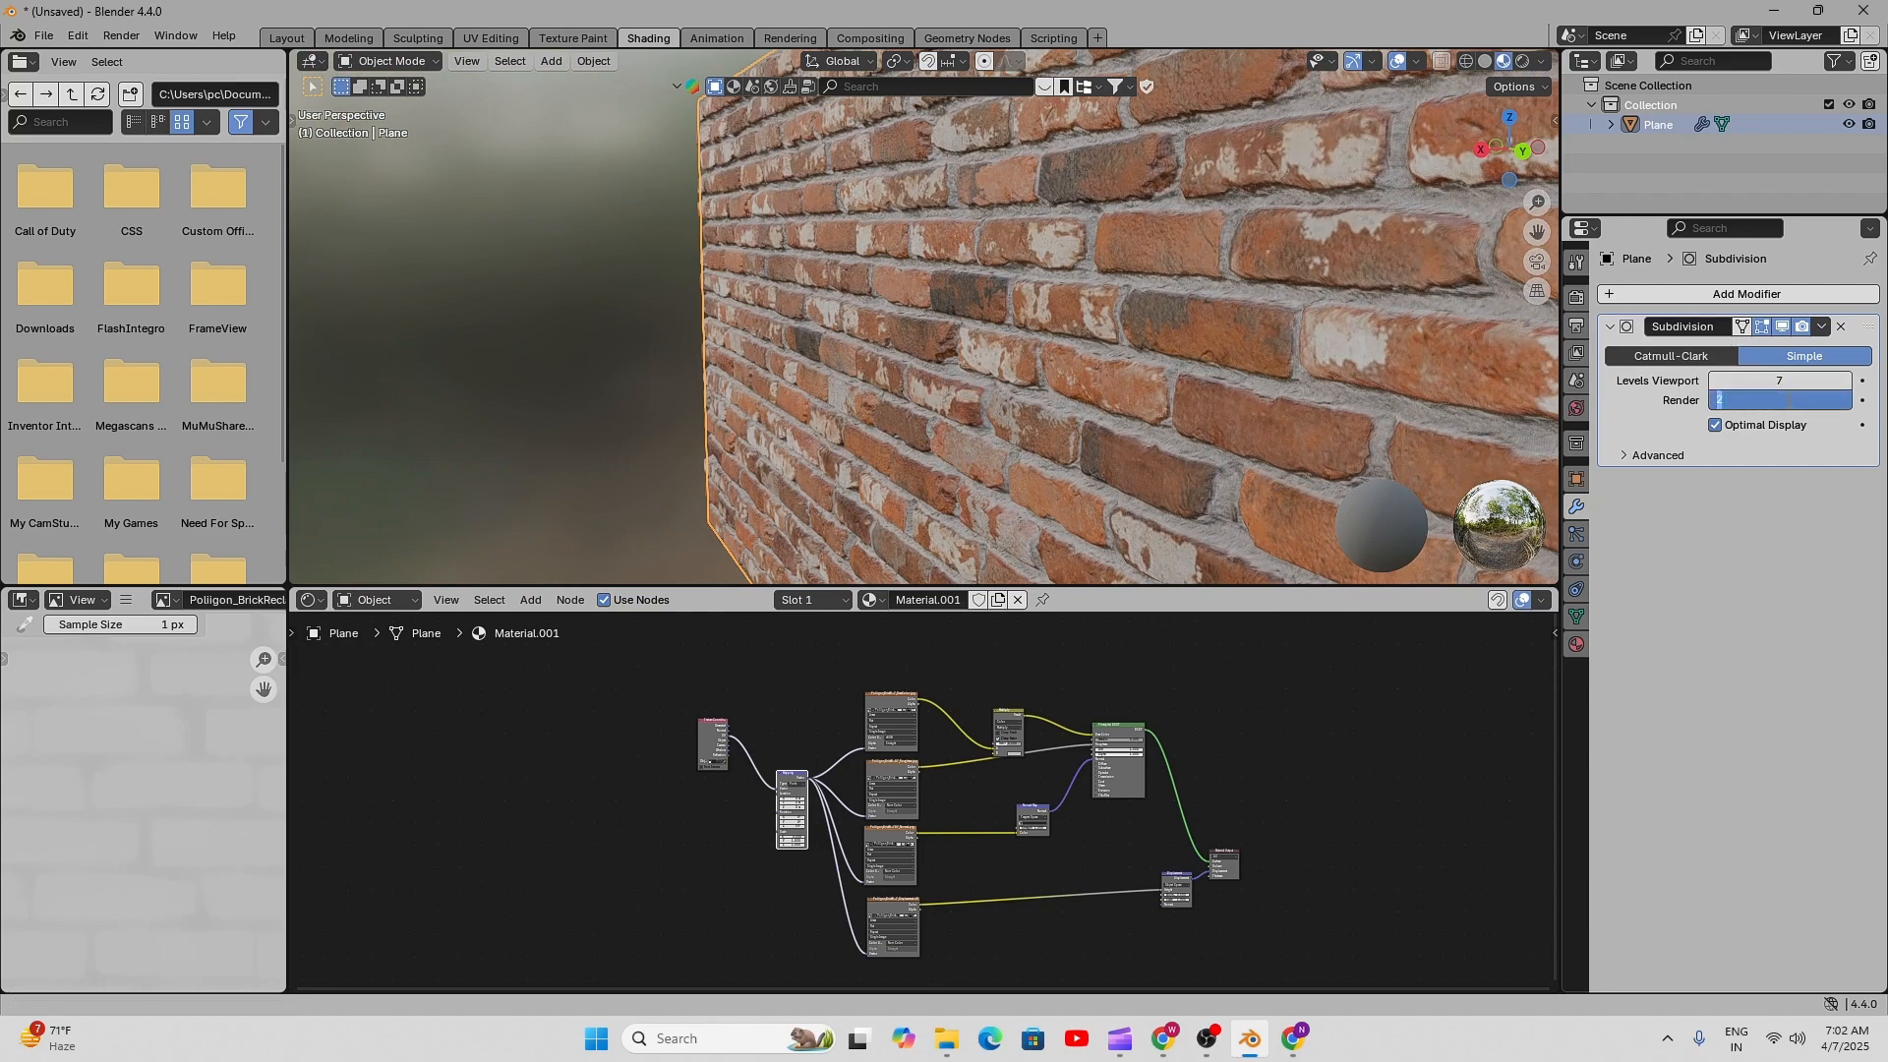
key(Return)
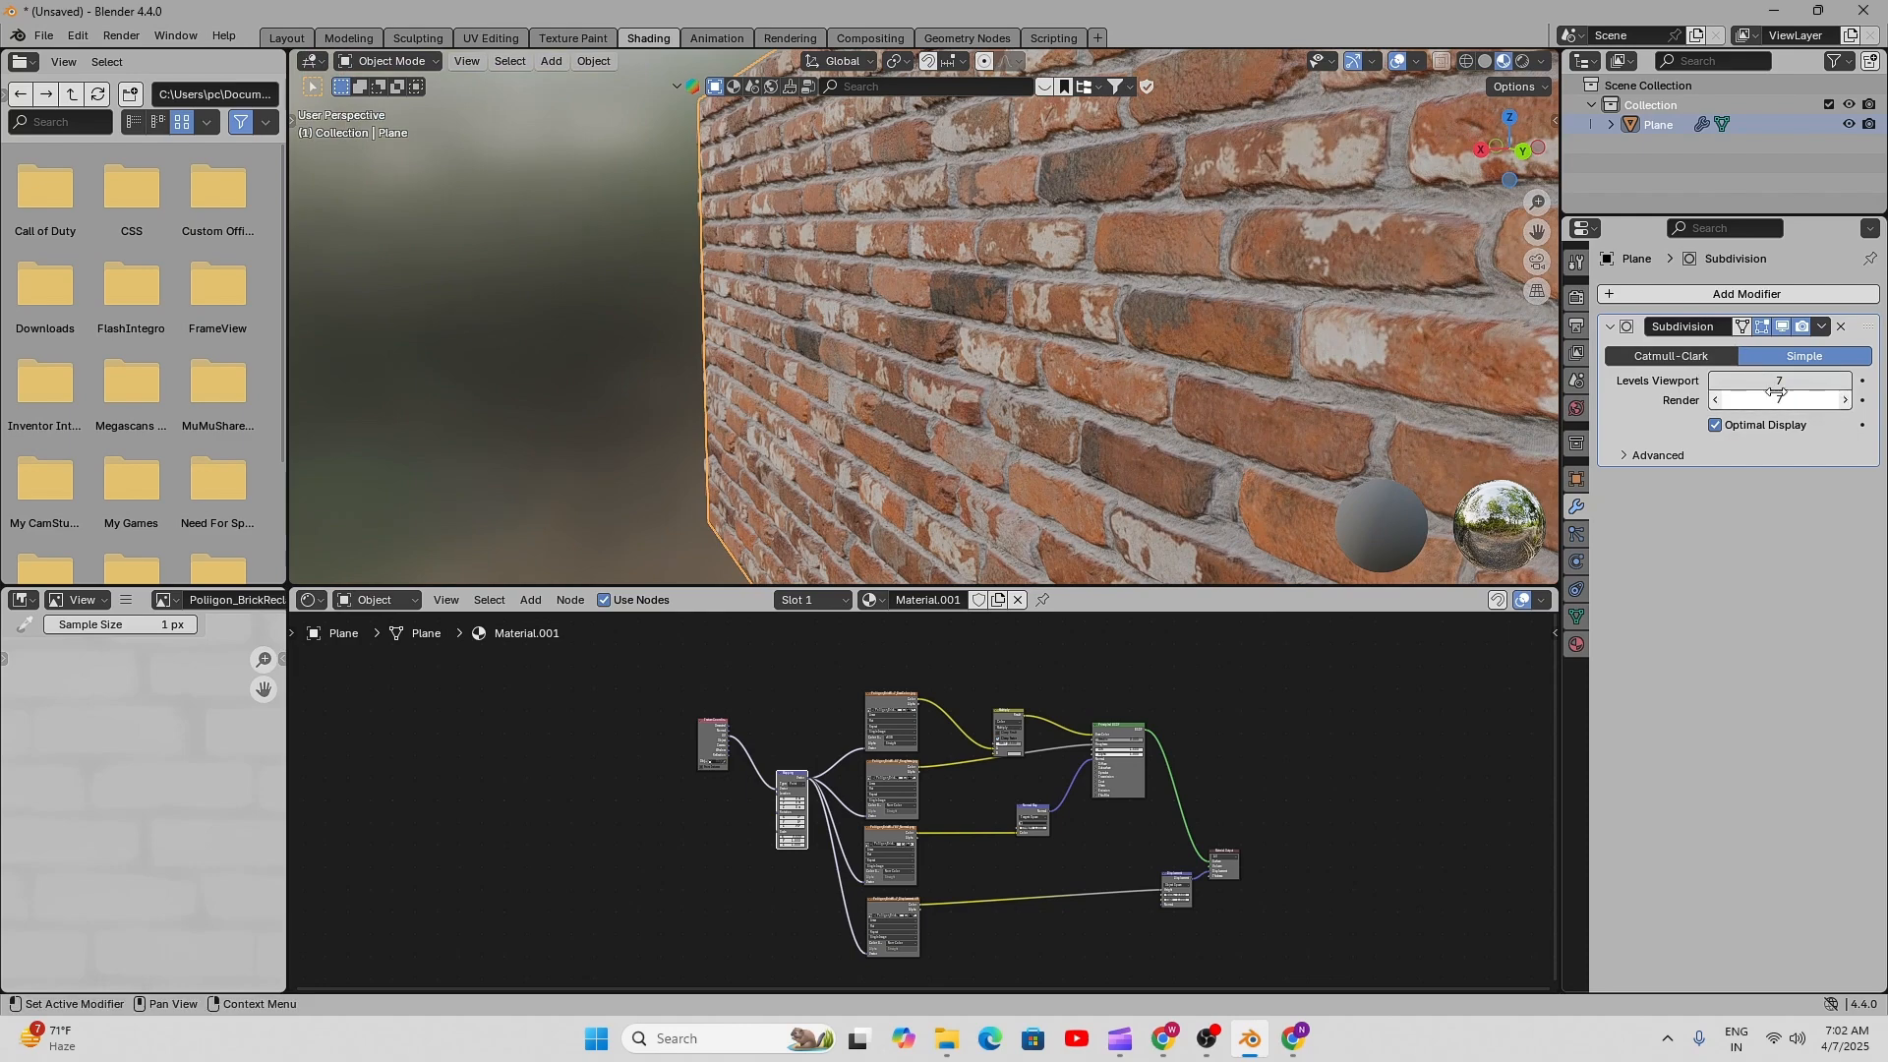
- Examine the displaced brick wall from both sides, up close and as a whole, and review the material's node tree
scroll(888, 394, down, 5)
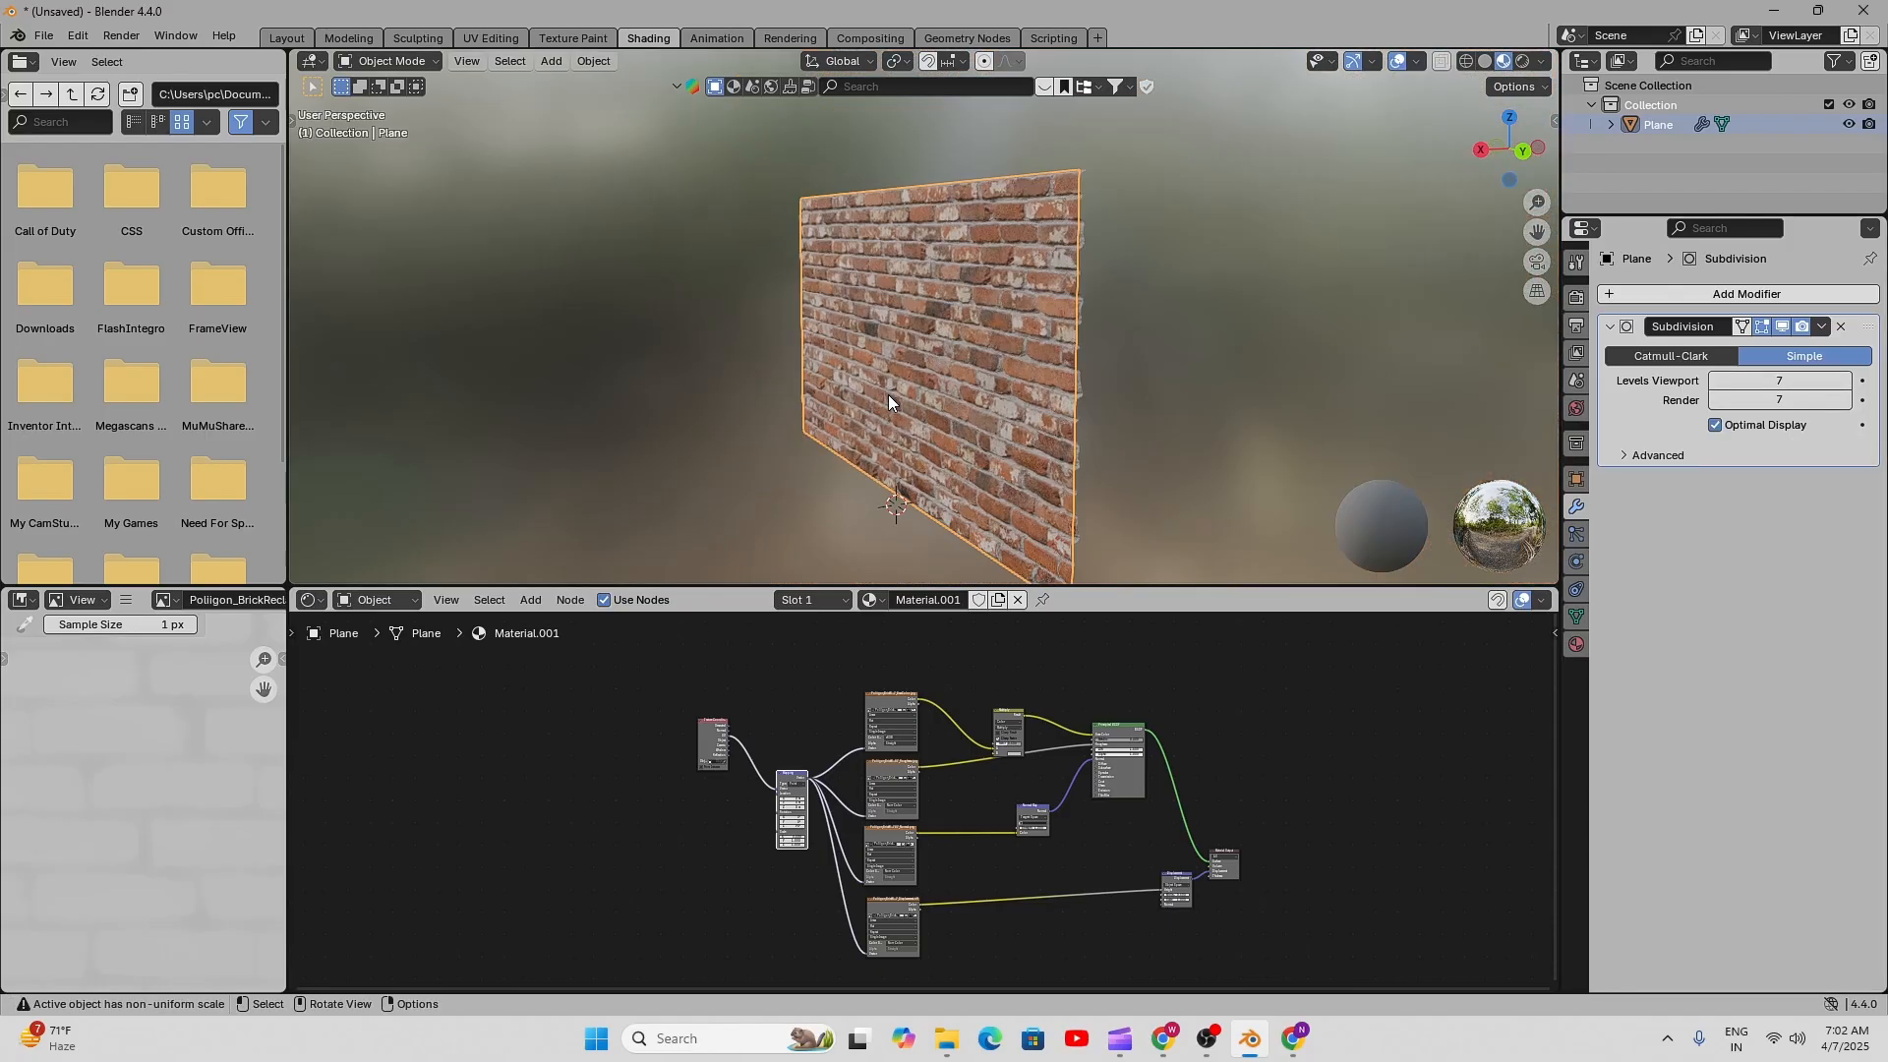
middle_drag(888, 394, 1160, 398)
scroll(869, 381, up, 4)
middle_drag(1160, 398, 932, 362)
scroll(1058, 394, up, 4)
scroll(876, 373, down, 3)
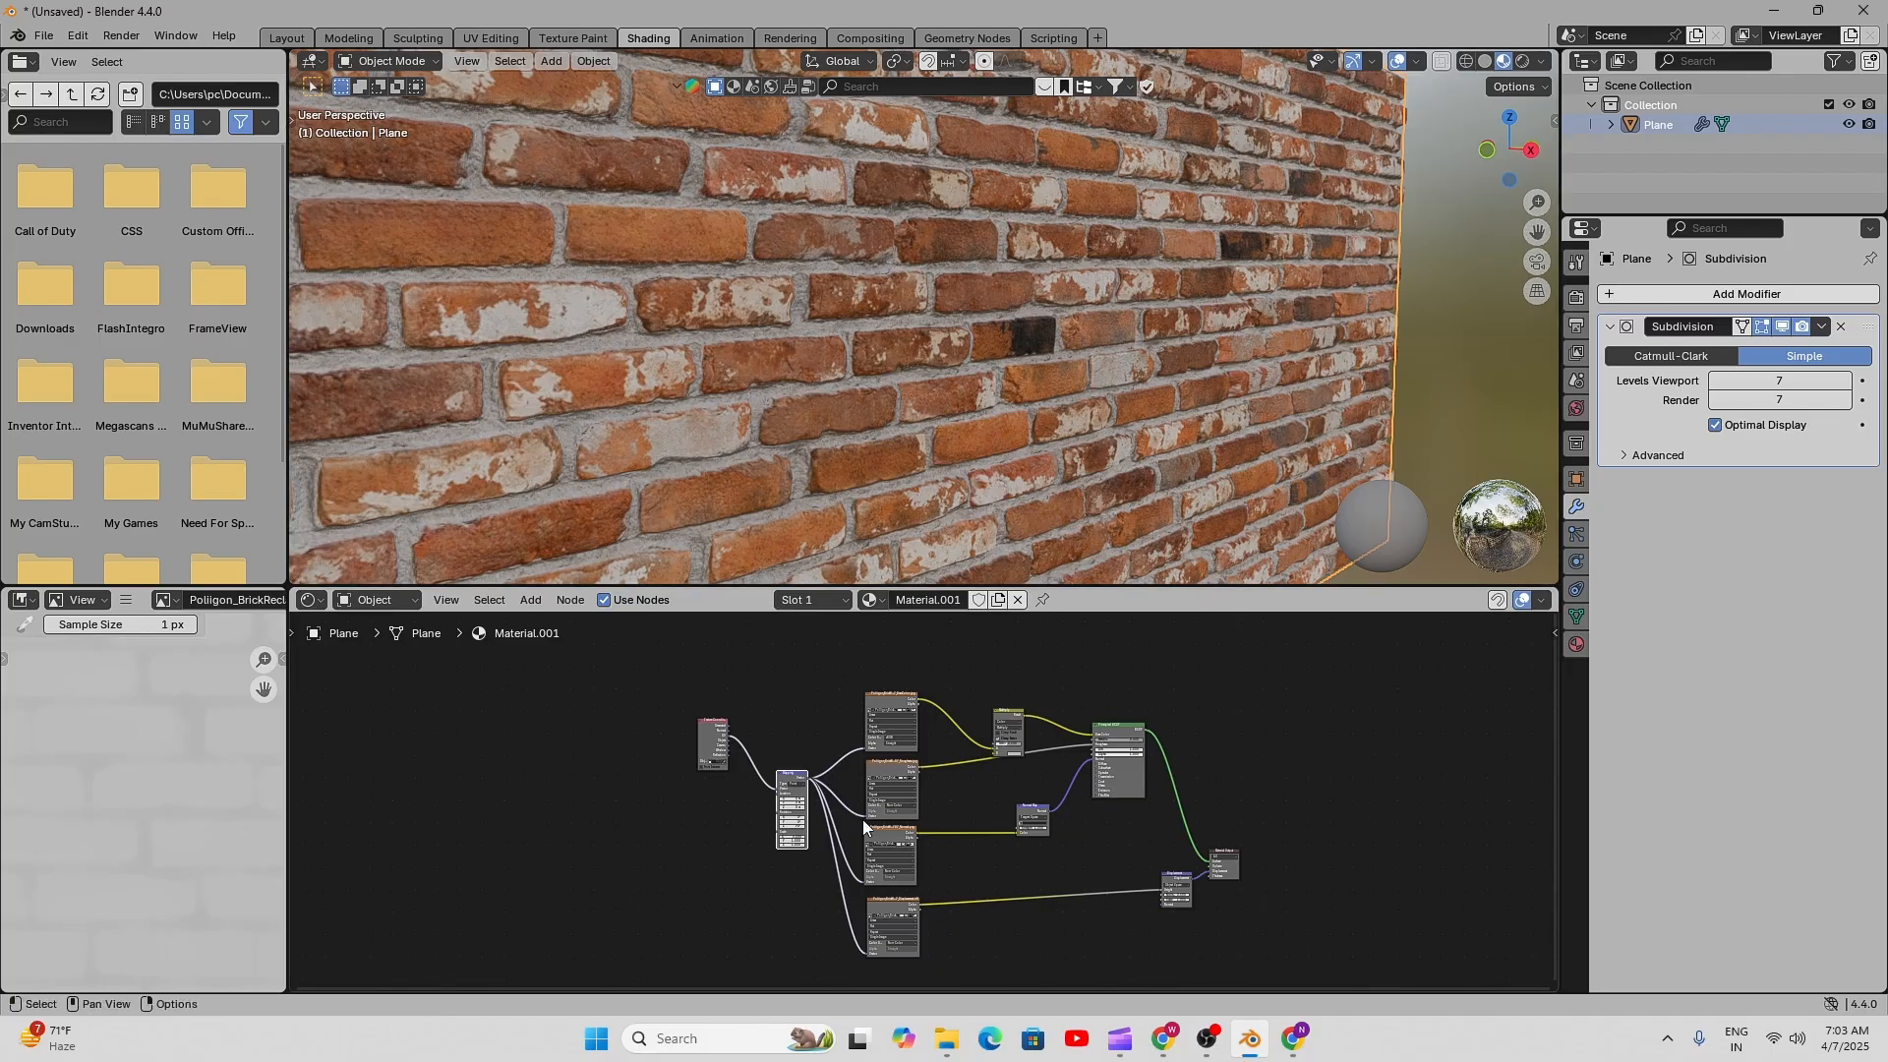
scroll(924, 811, up, 2)
middle_drag(1004, 771, 910, 755)
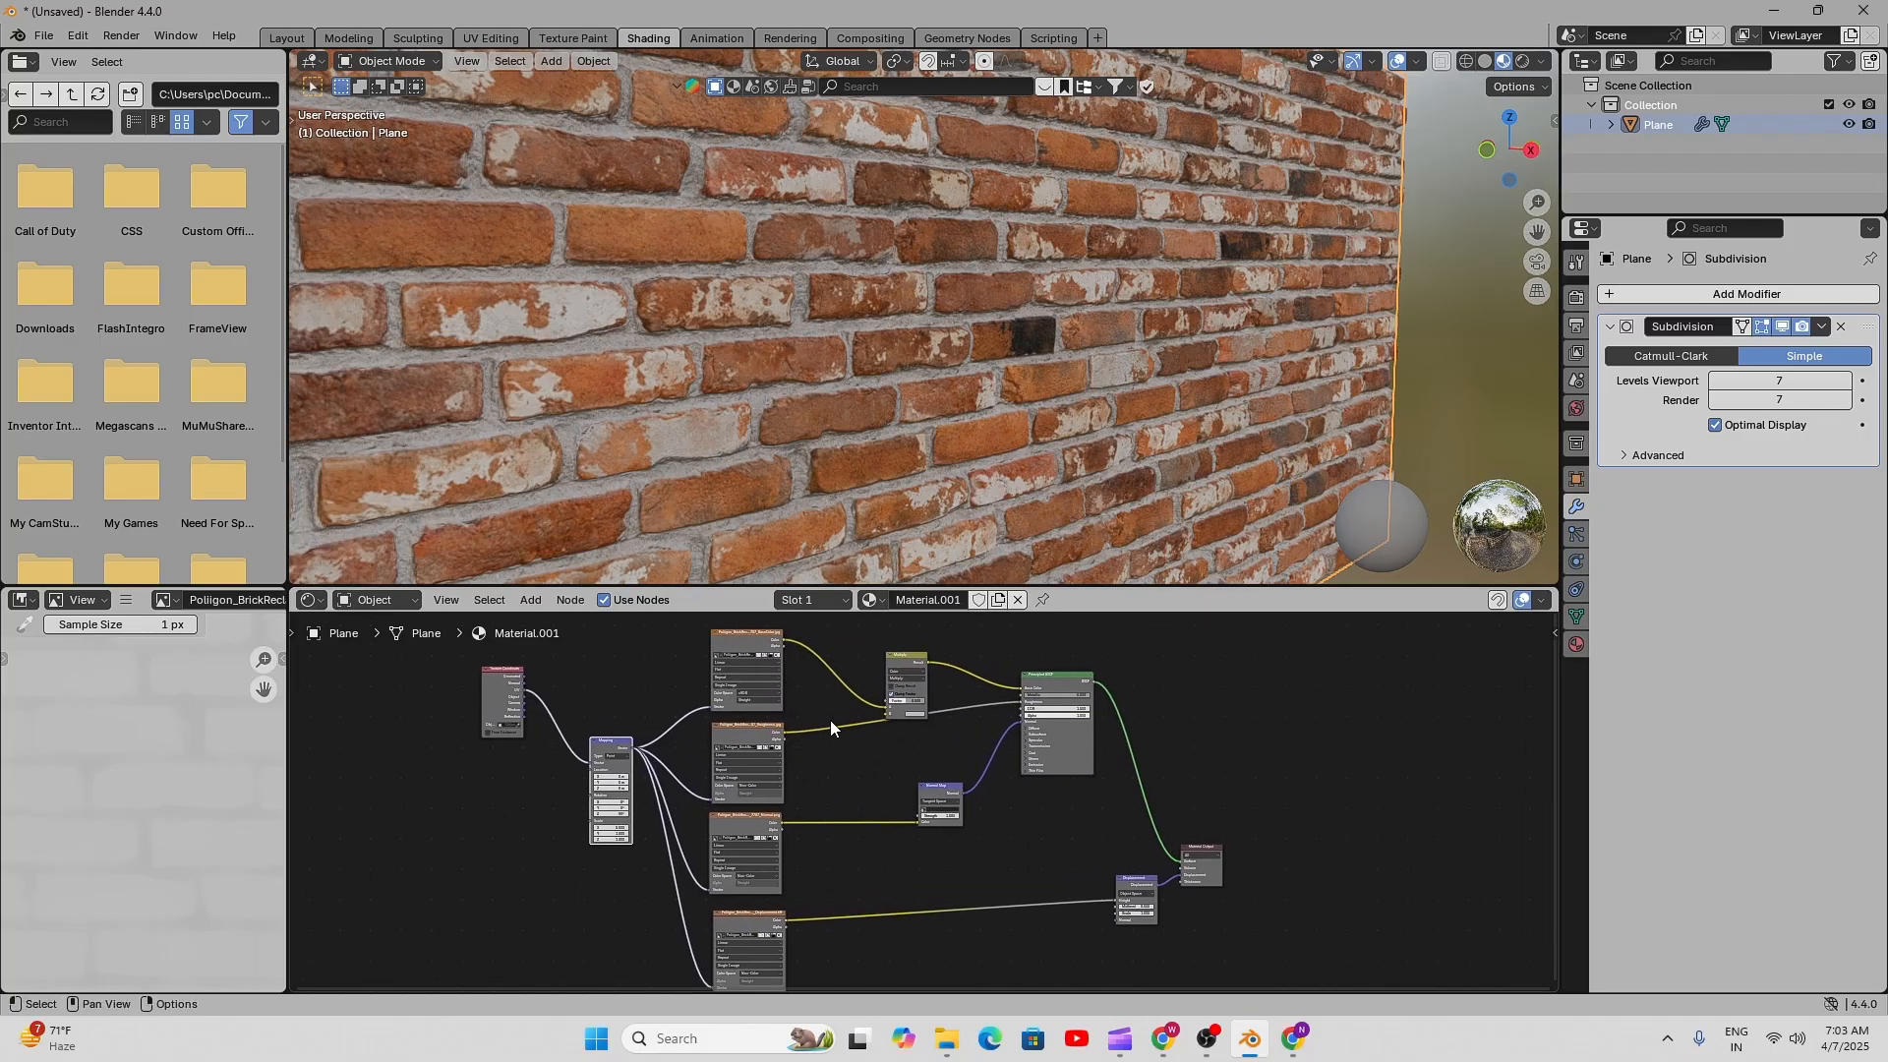
scroll(912, 777, down, 2)
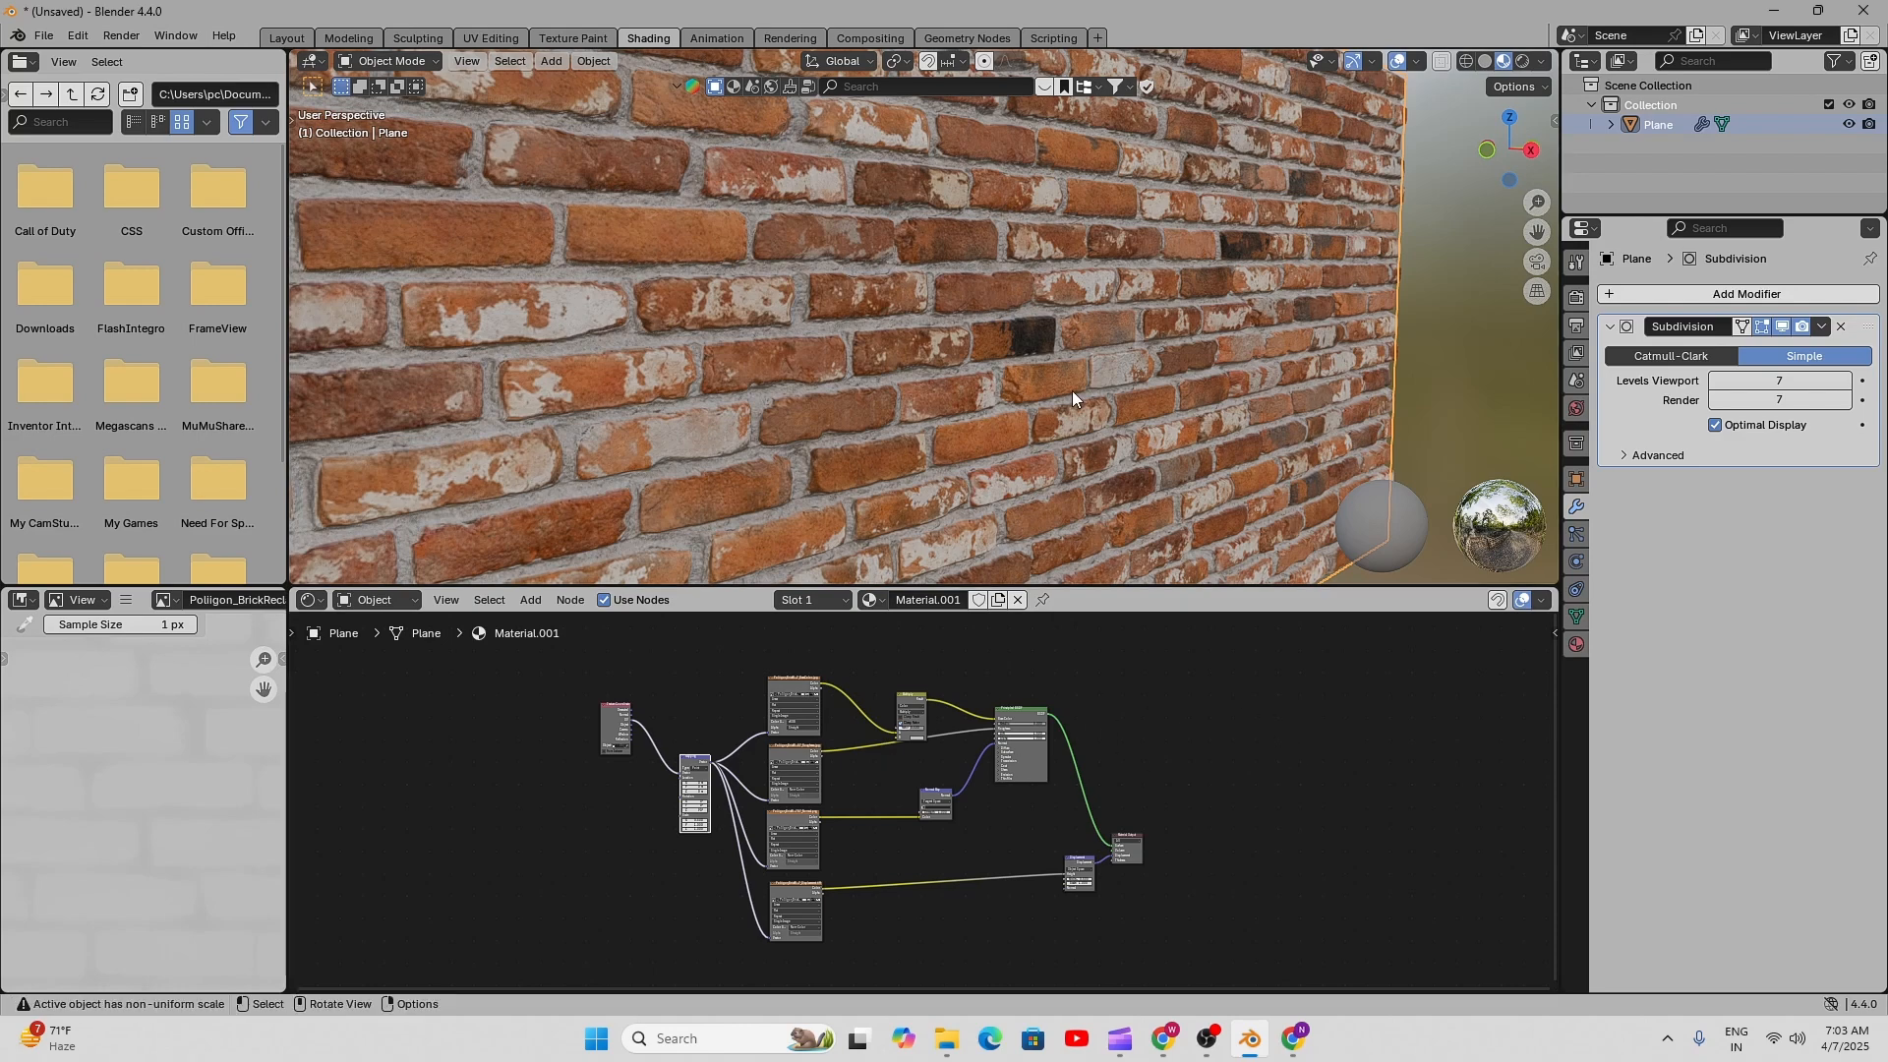
scroll(1195, 367, down, 6)
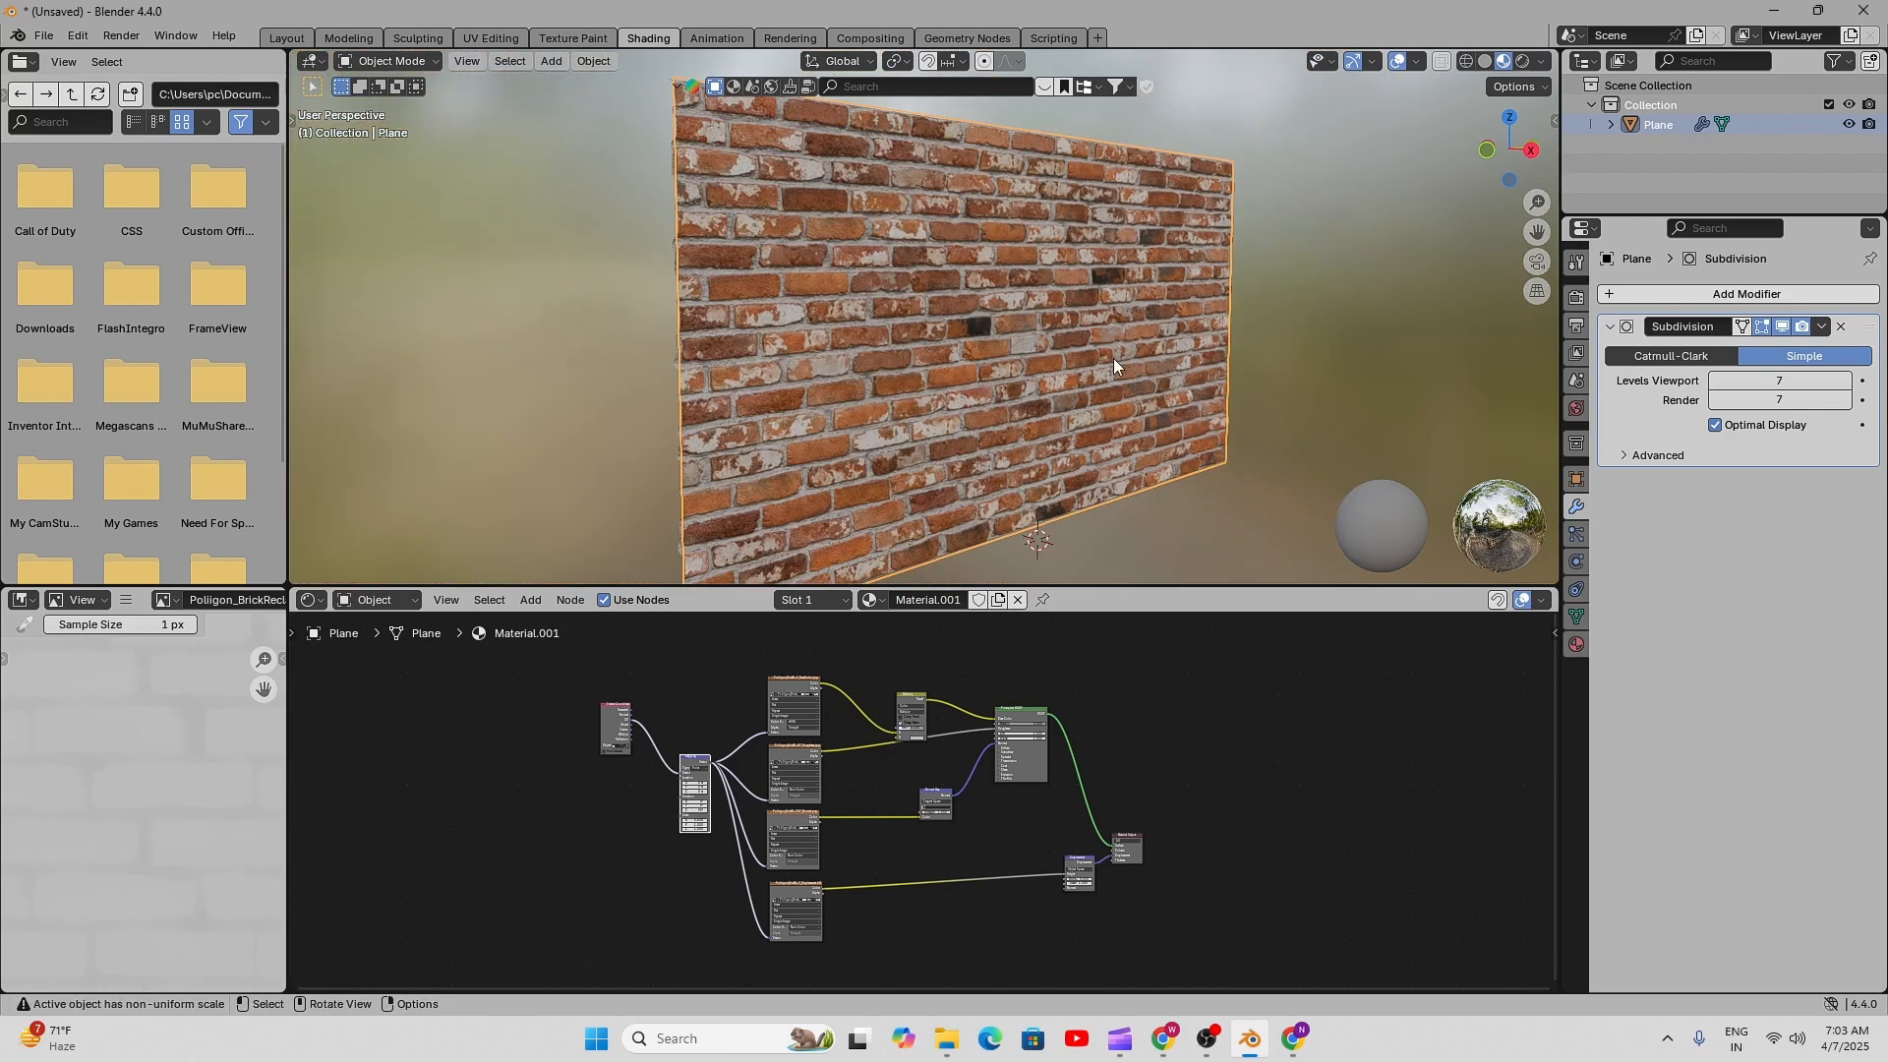
shift+middle_drag(1156, 657, 978, 704)
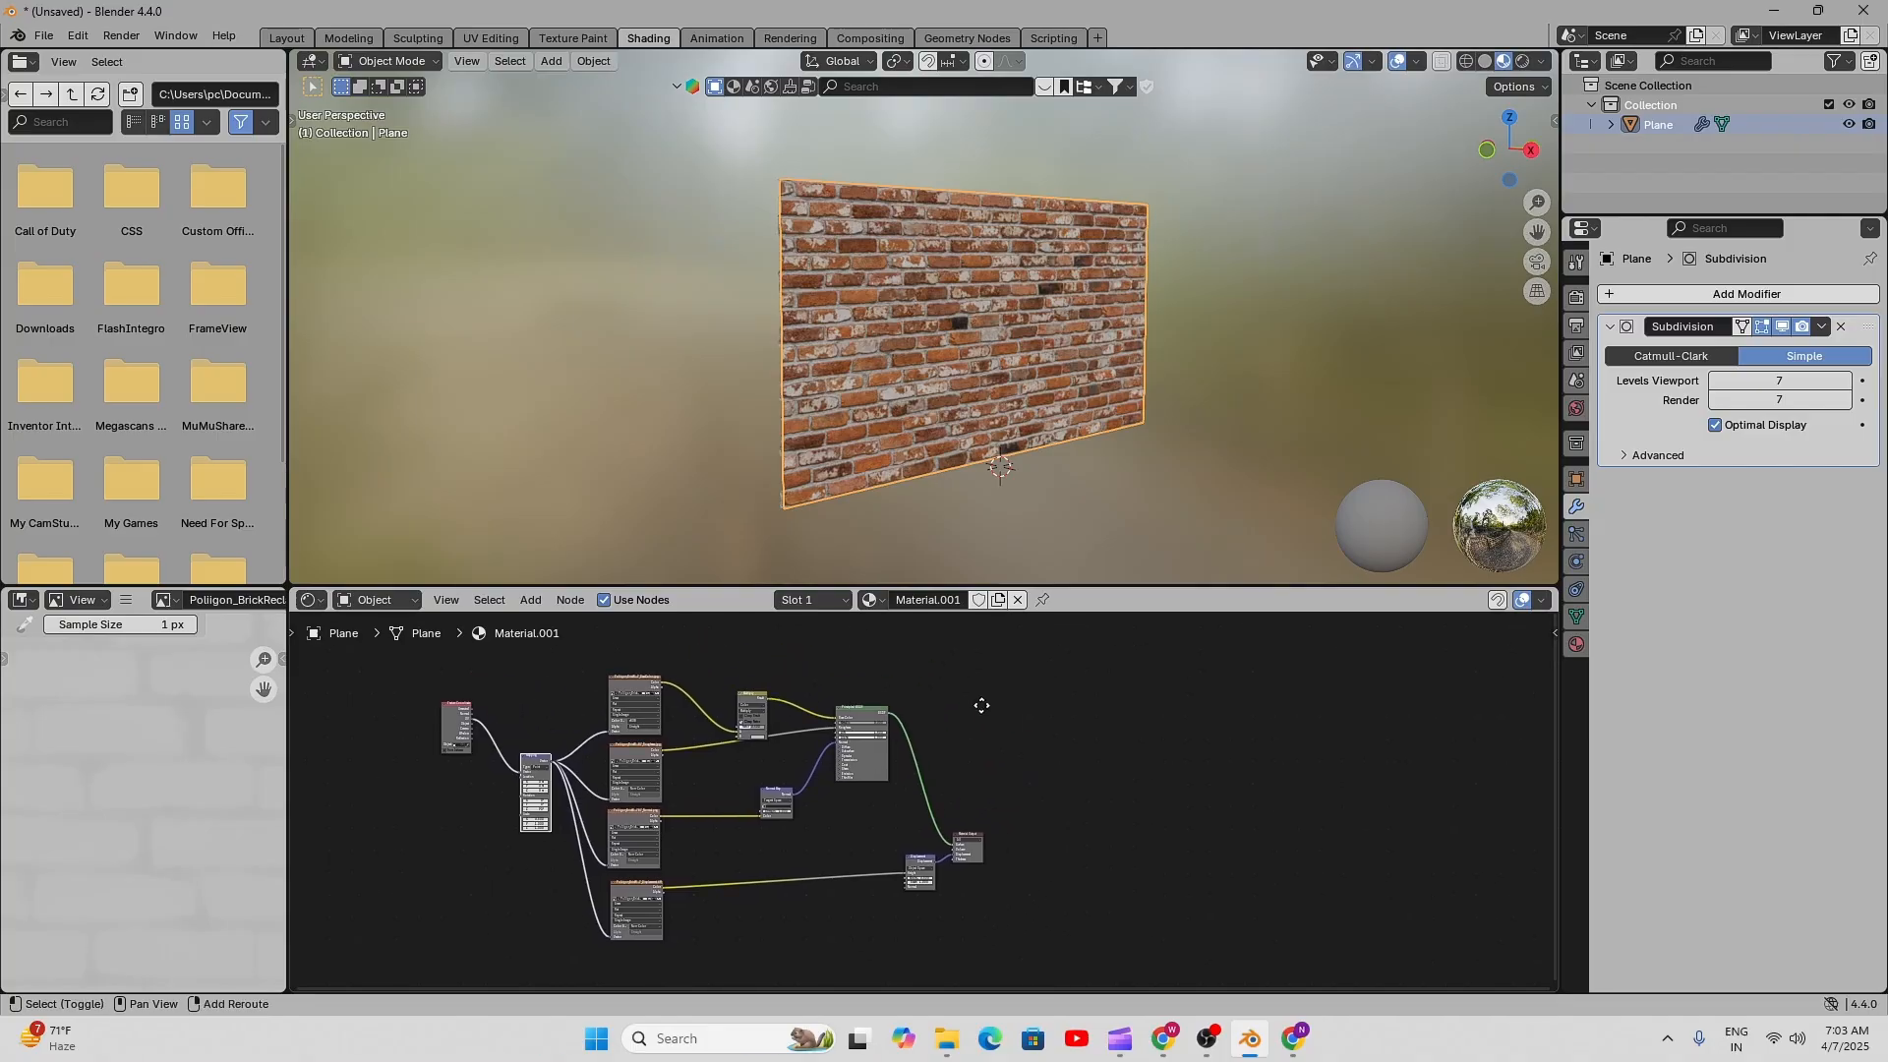
- Enable the Node Wrangler add-on in the preferences and close the preferences window
click(77, 36)
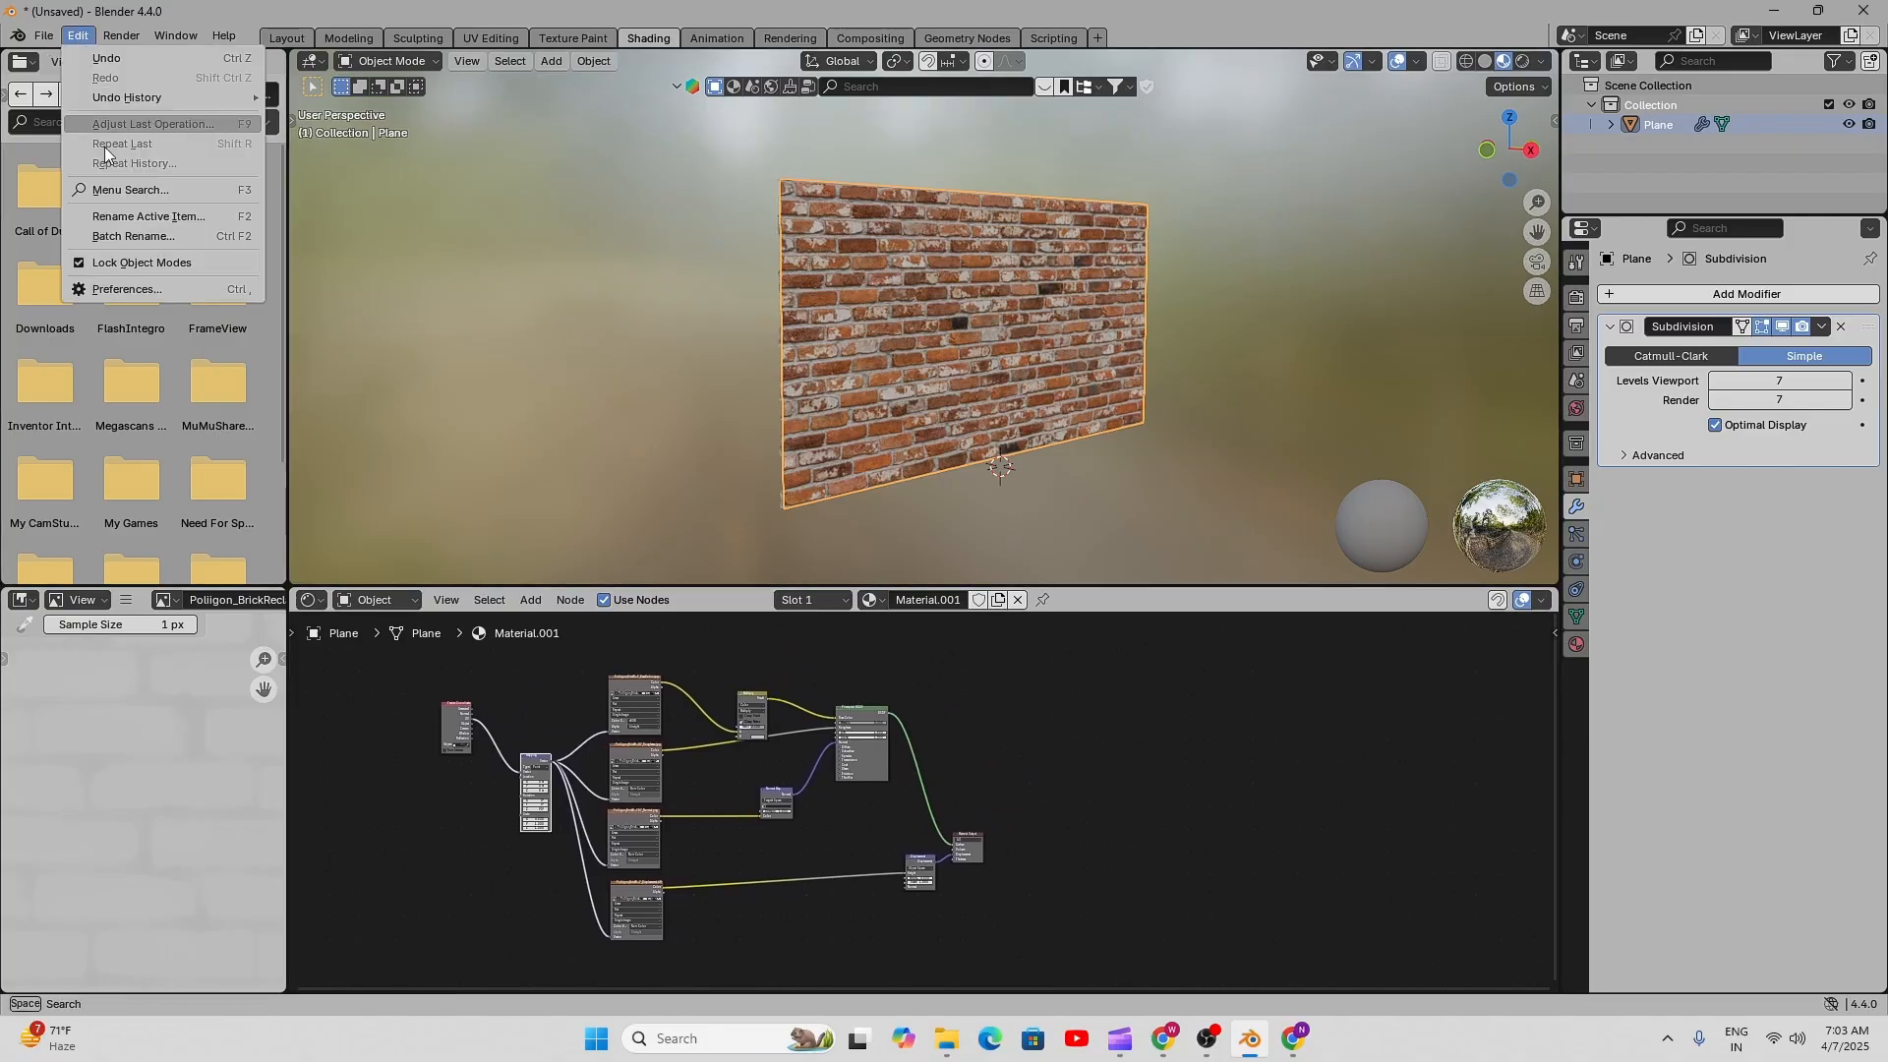
click(110, 291)
click(265, 50)
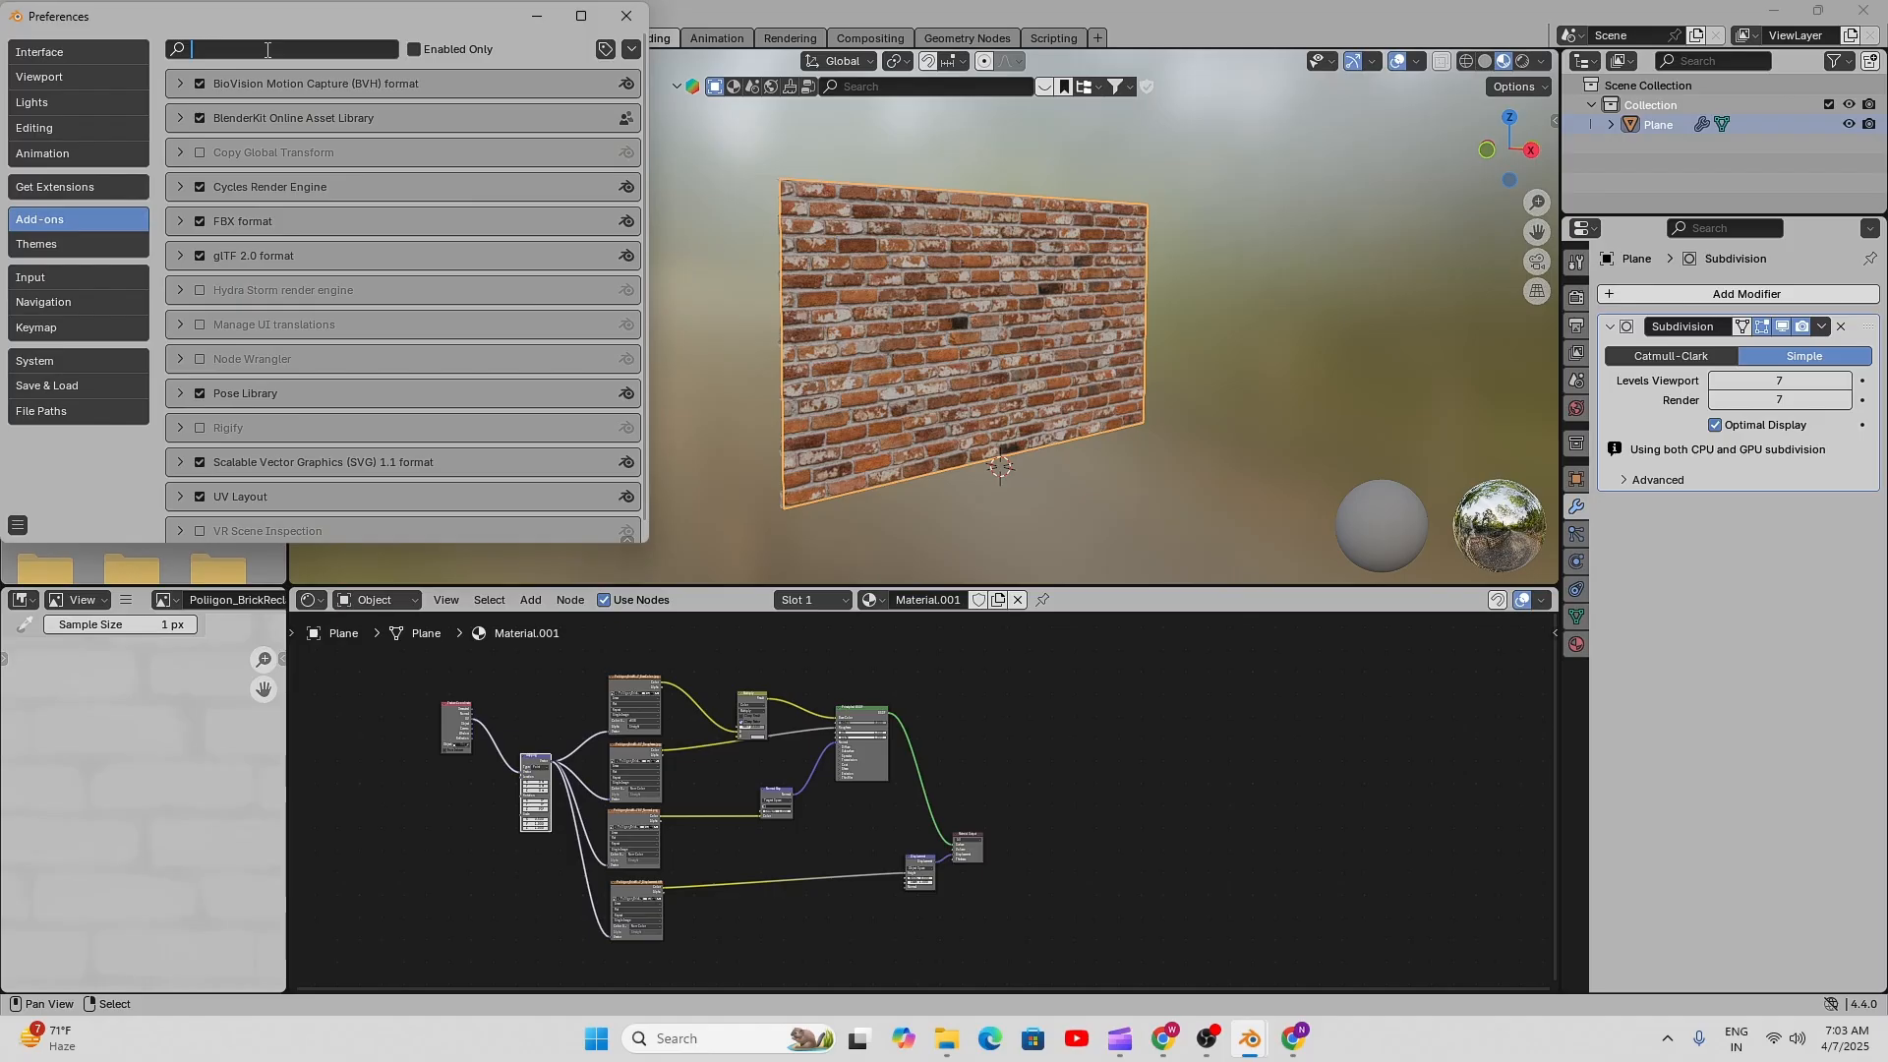
text(NO)
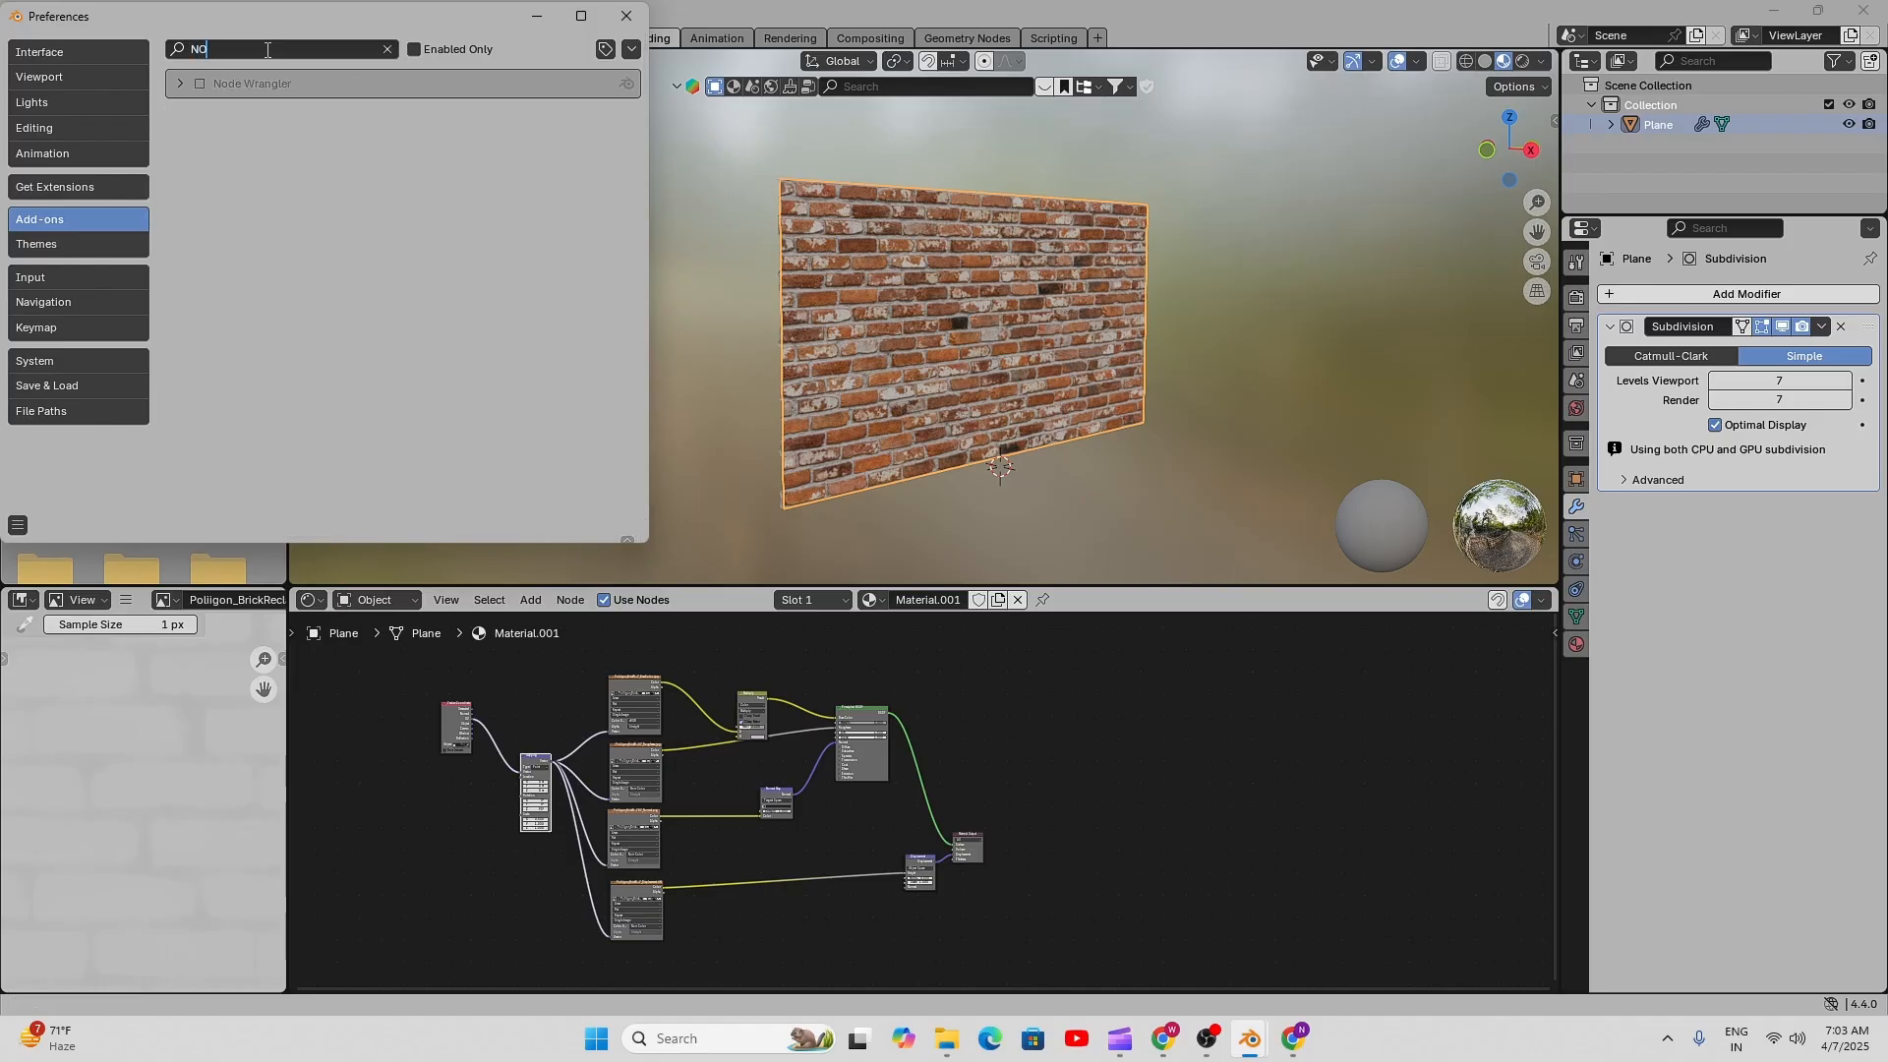
text(DE)
click(199, 84)
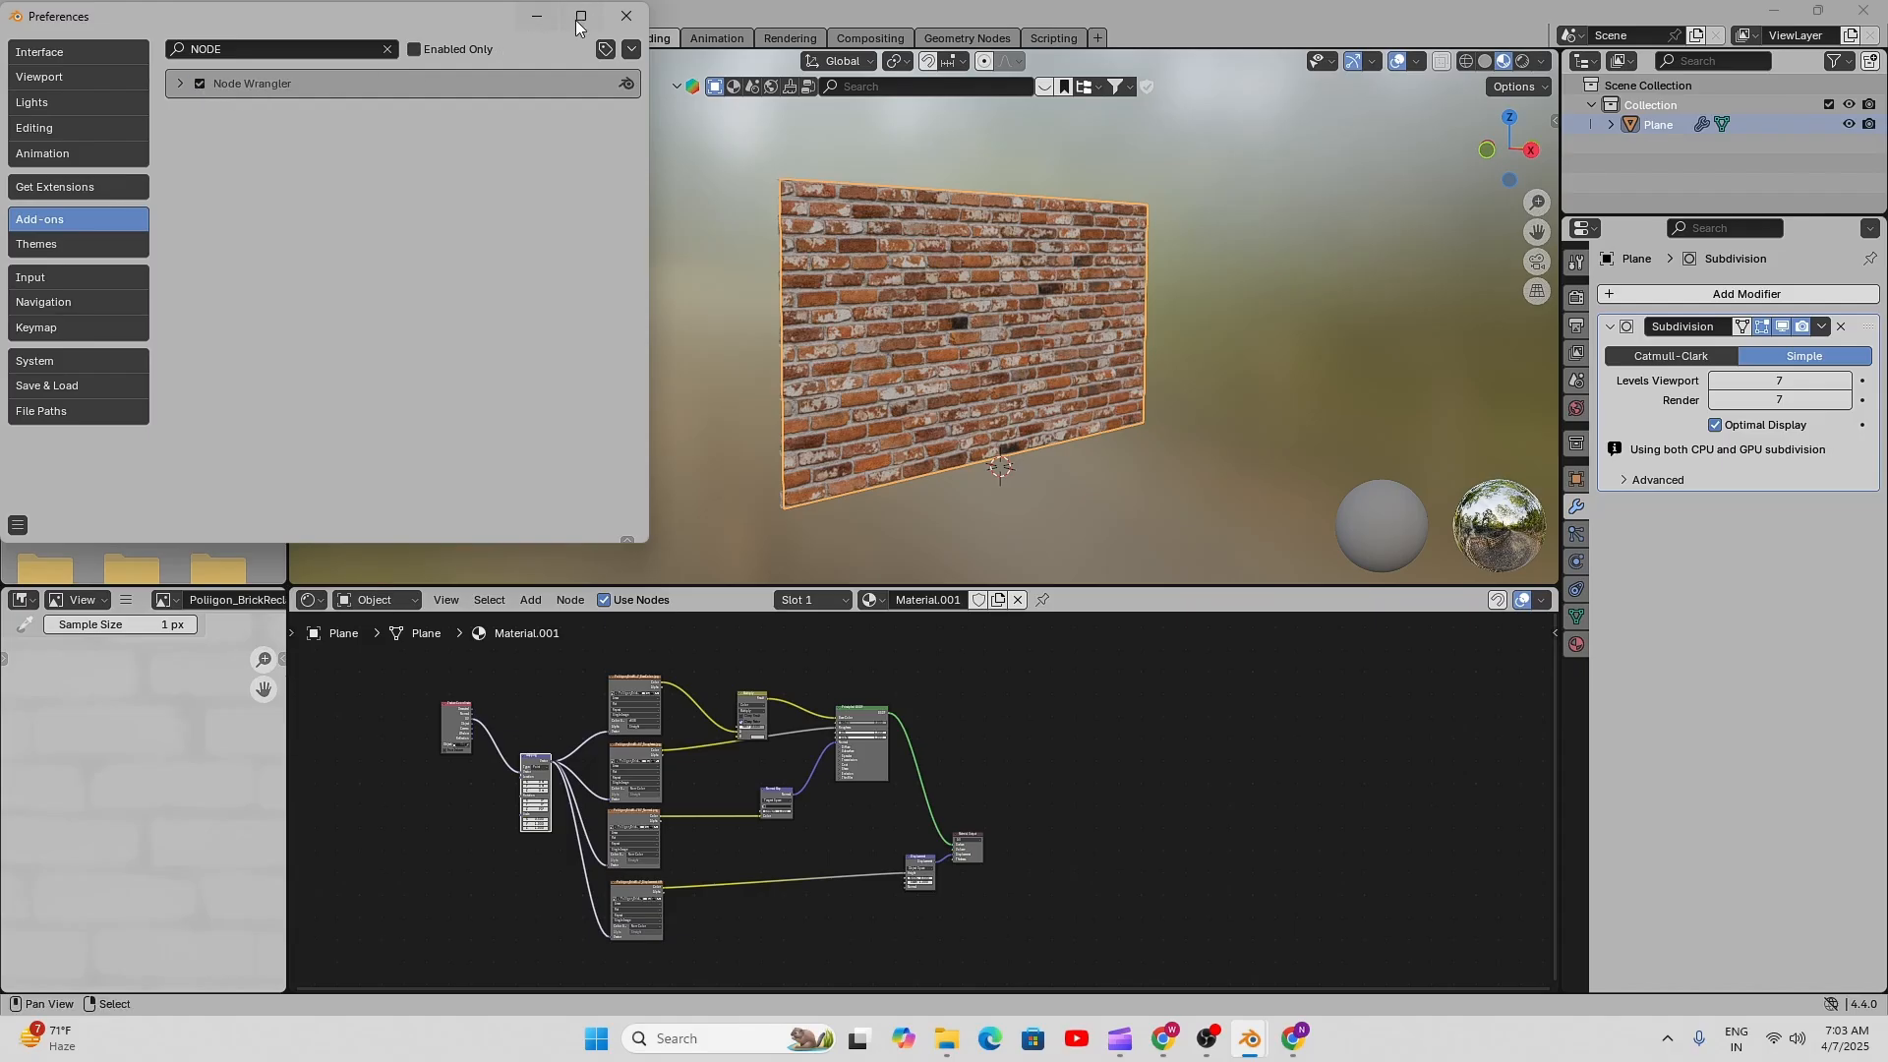
click(626, 16)
- Show the Node Wrangler tools in the shader editor beside the complete brick node tree
key(n)
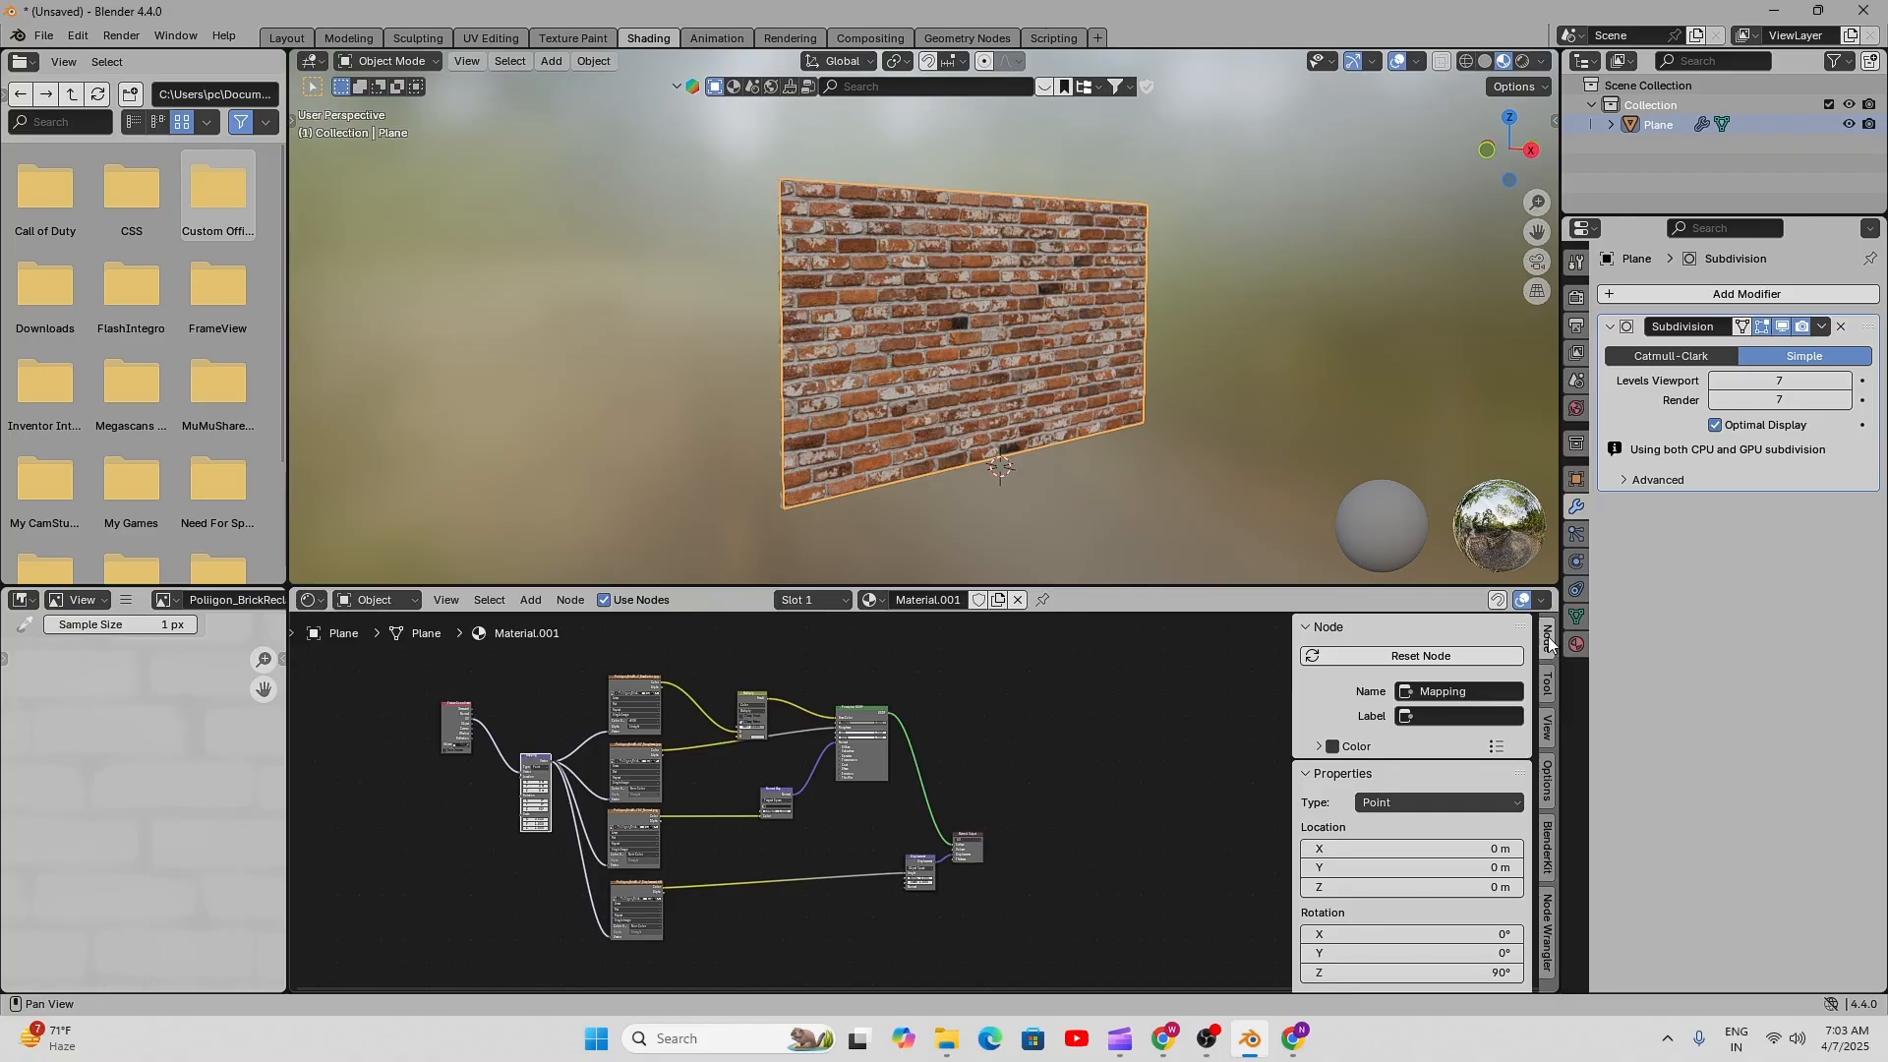
click(1547, 934)
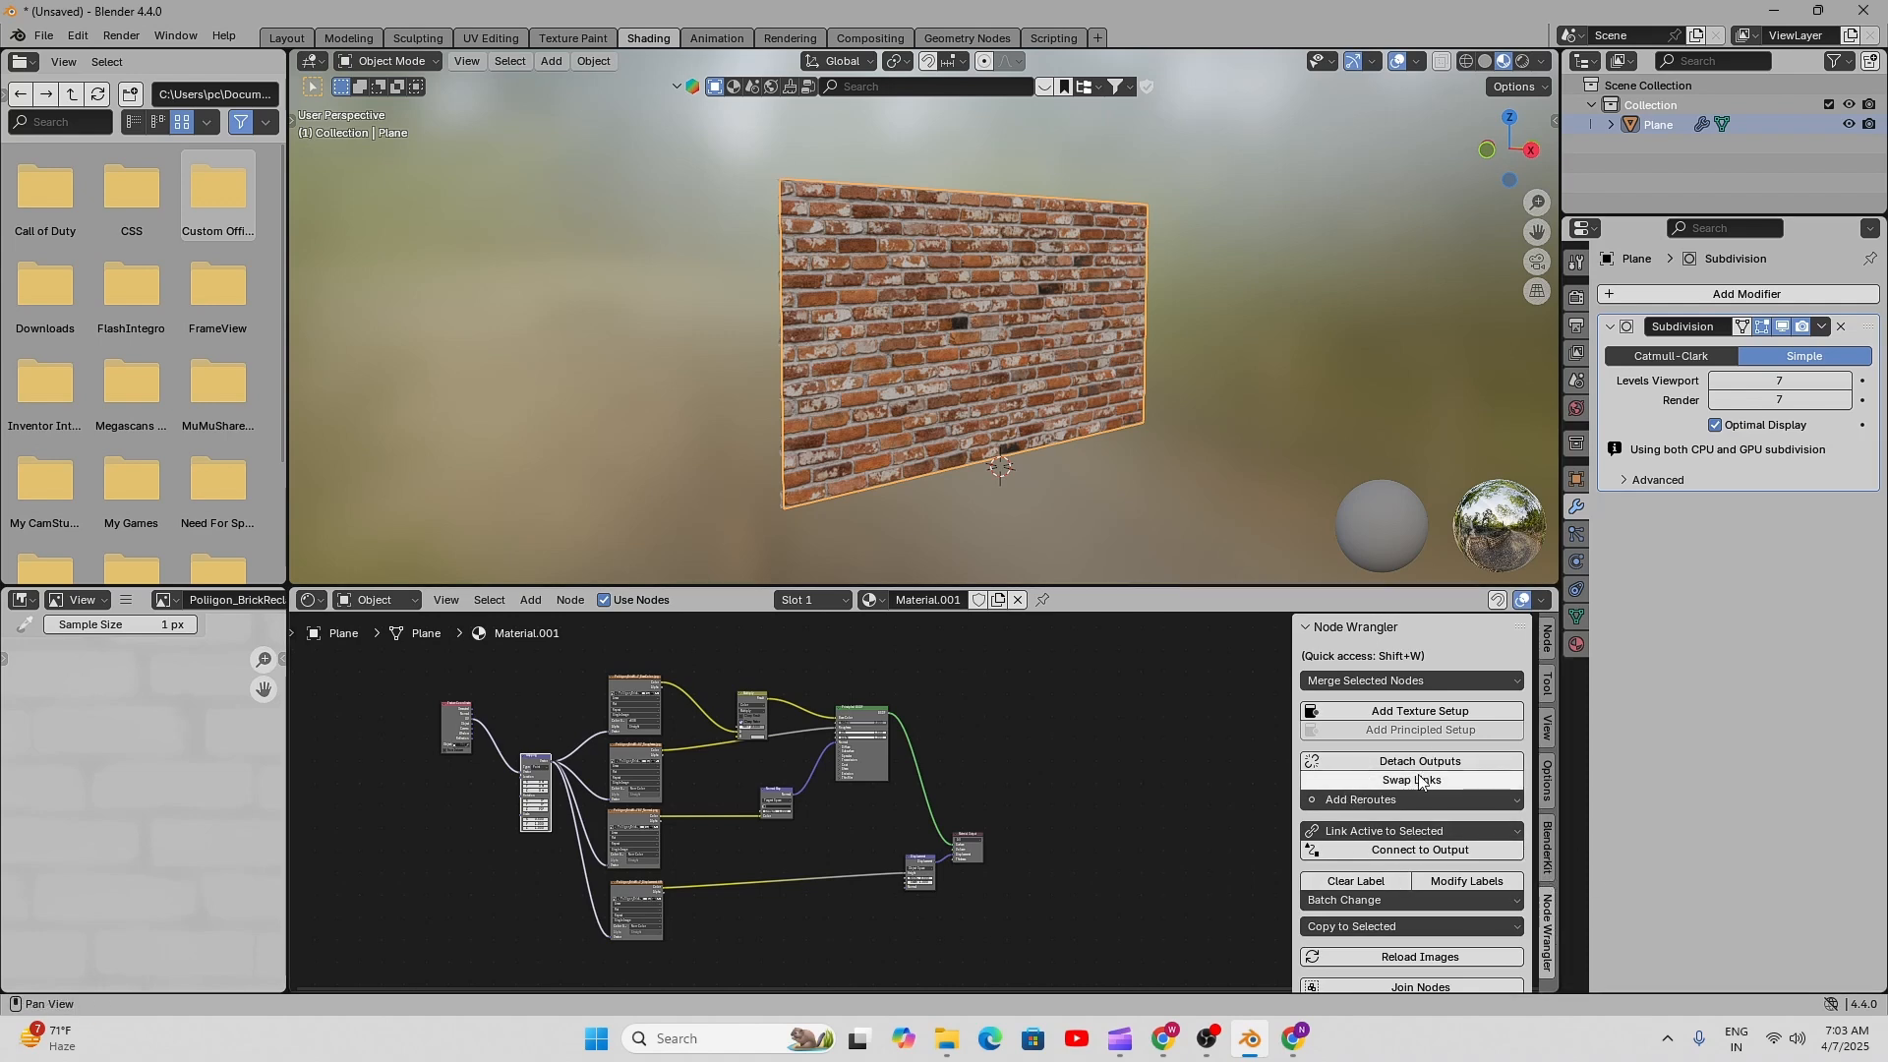
middle_drag(693, 805, 740, 805)
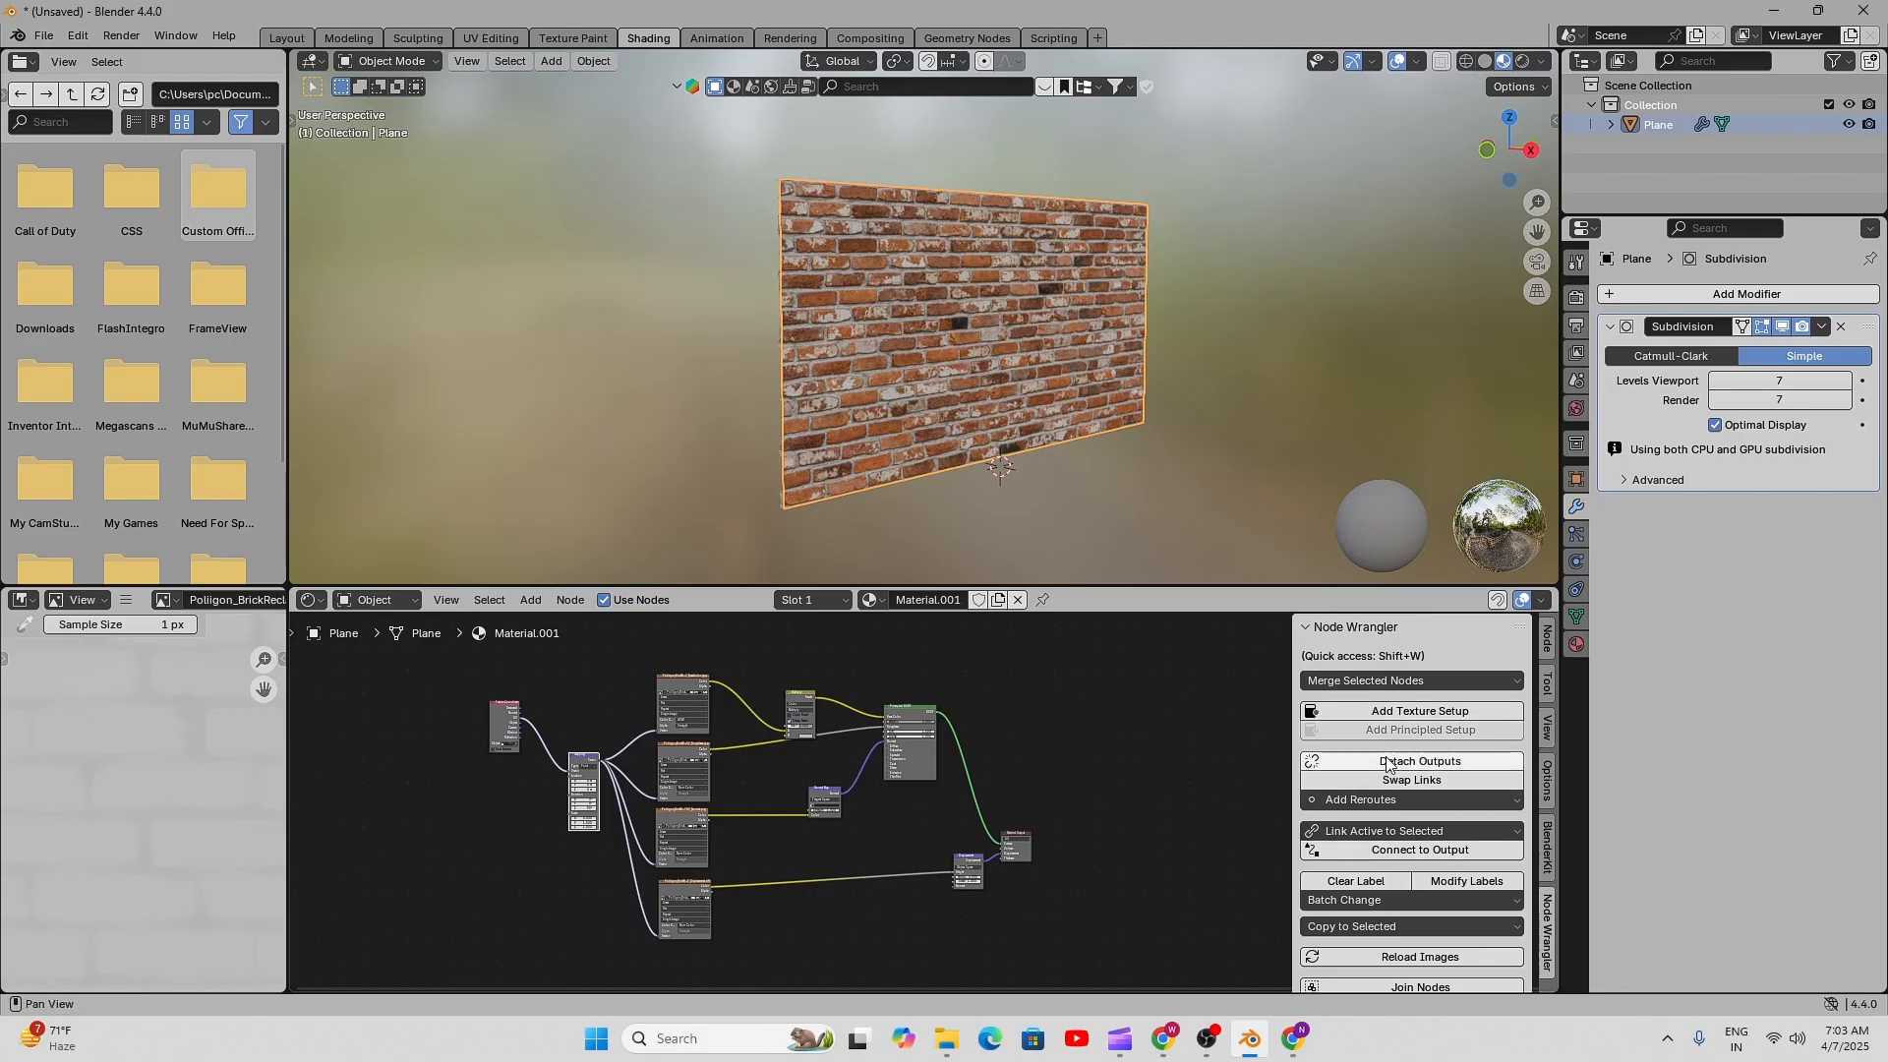
key(Home)
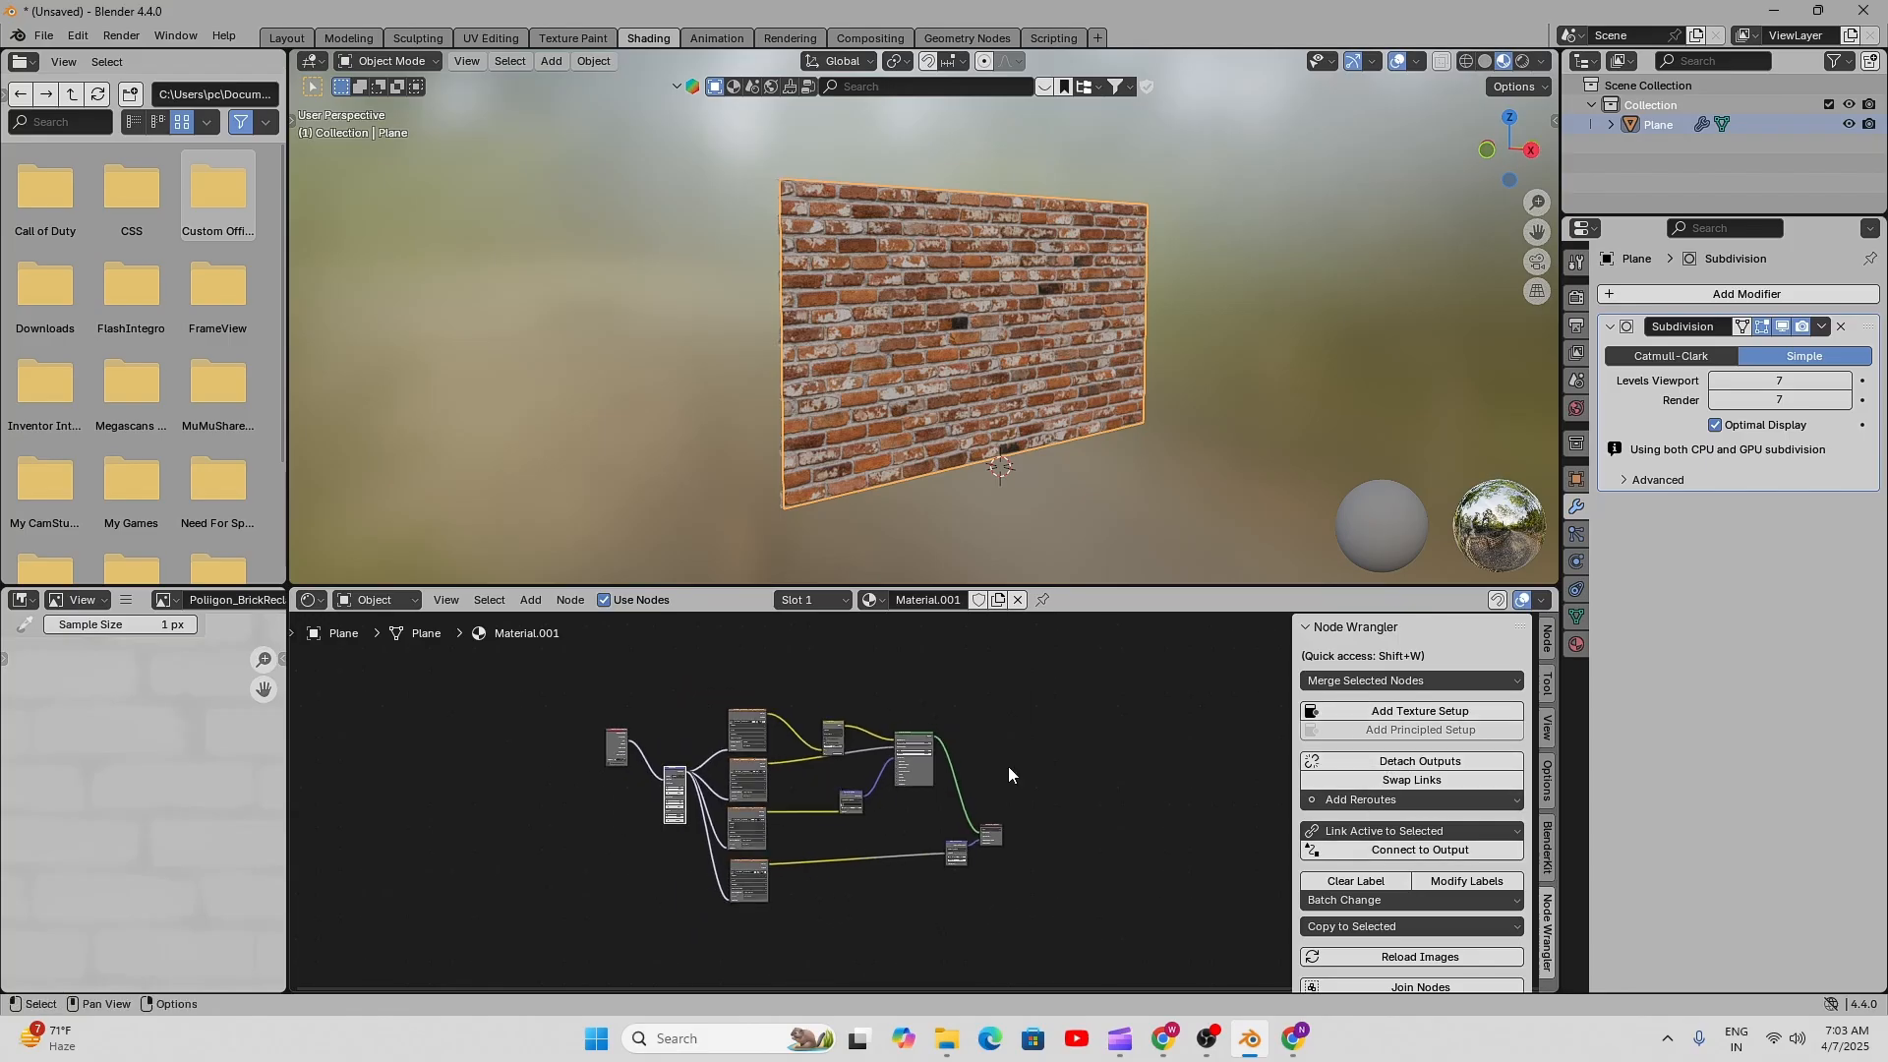
middle_drag(973, 719, 900, 693)
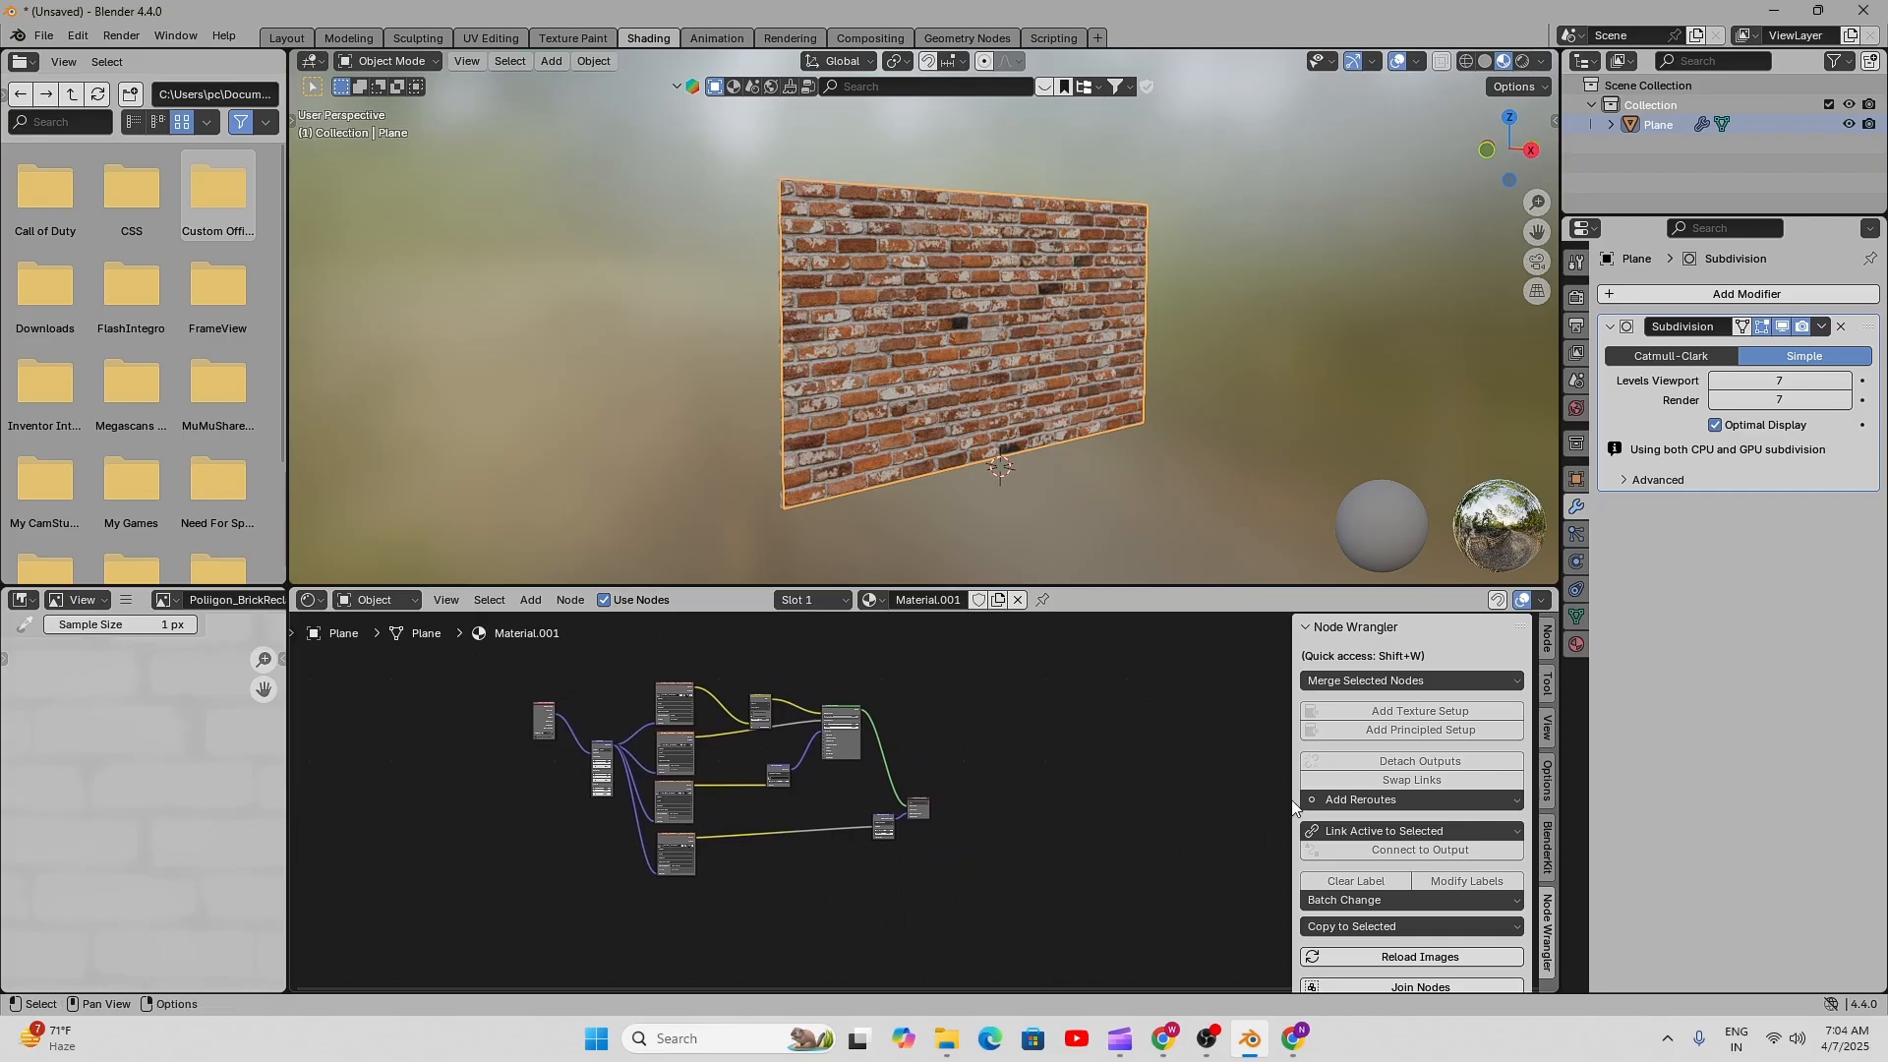
middle_drag(949, 775, 943, 788)
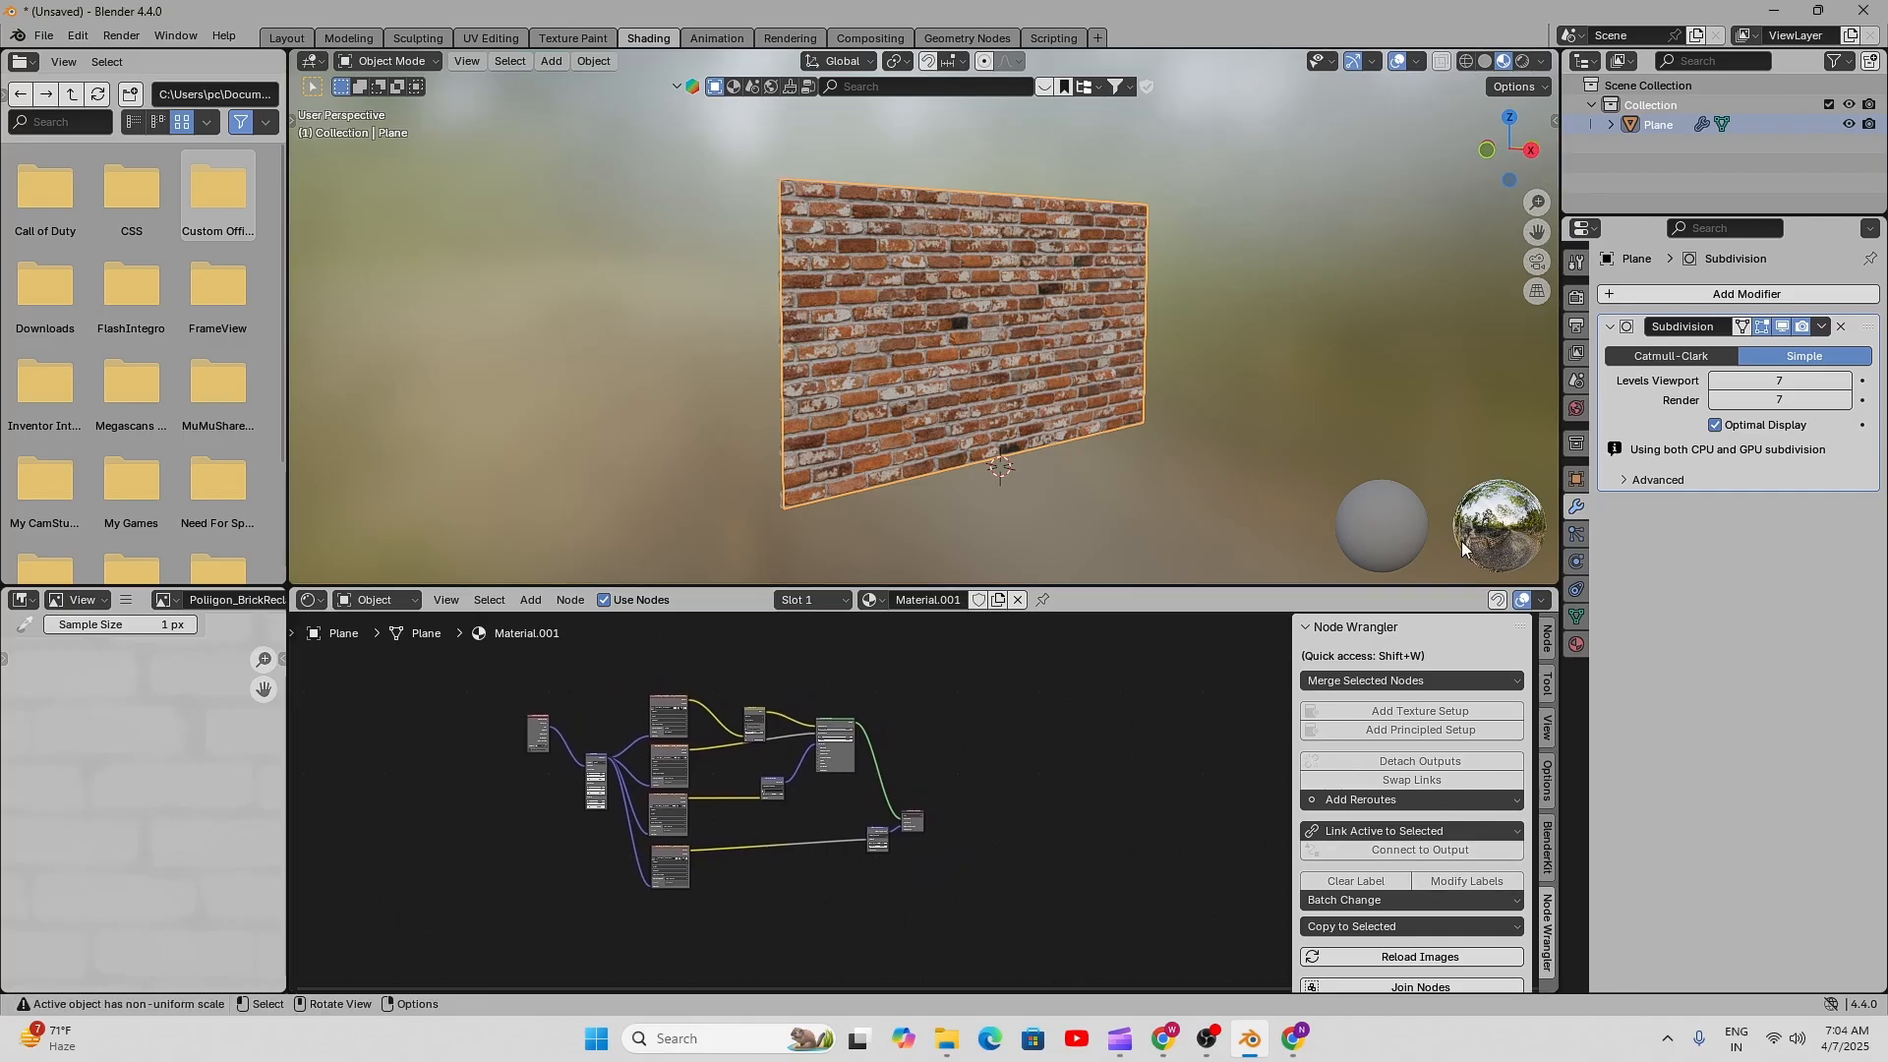
- Rename the plane's material to BRICK
click(1576, 644)
double_click(1693, 377)
text(BRICK)
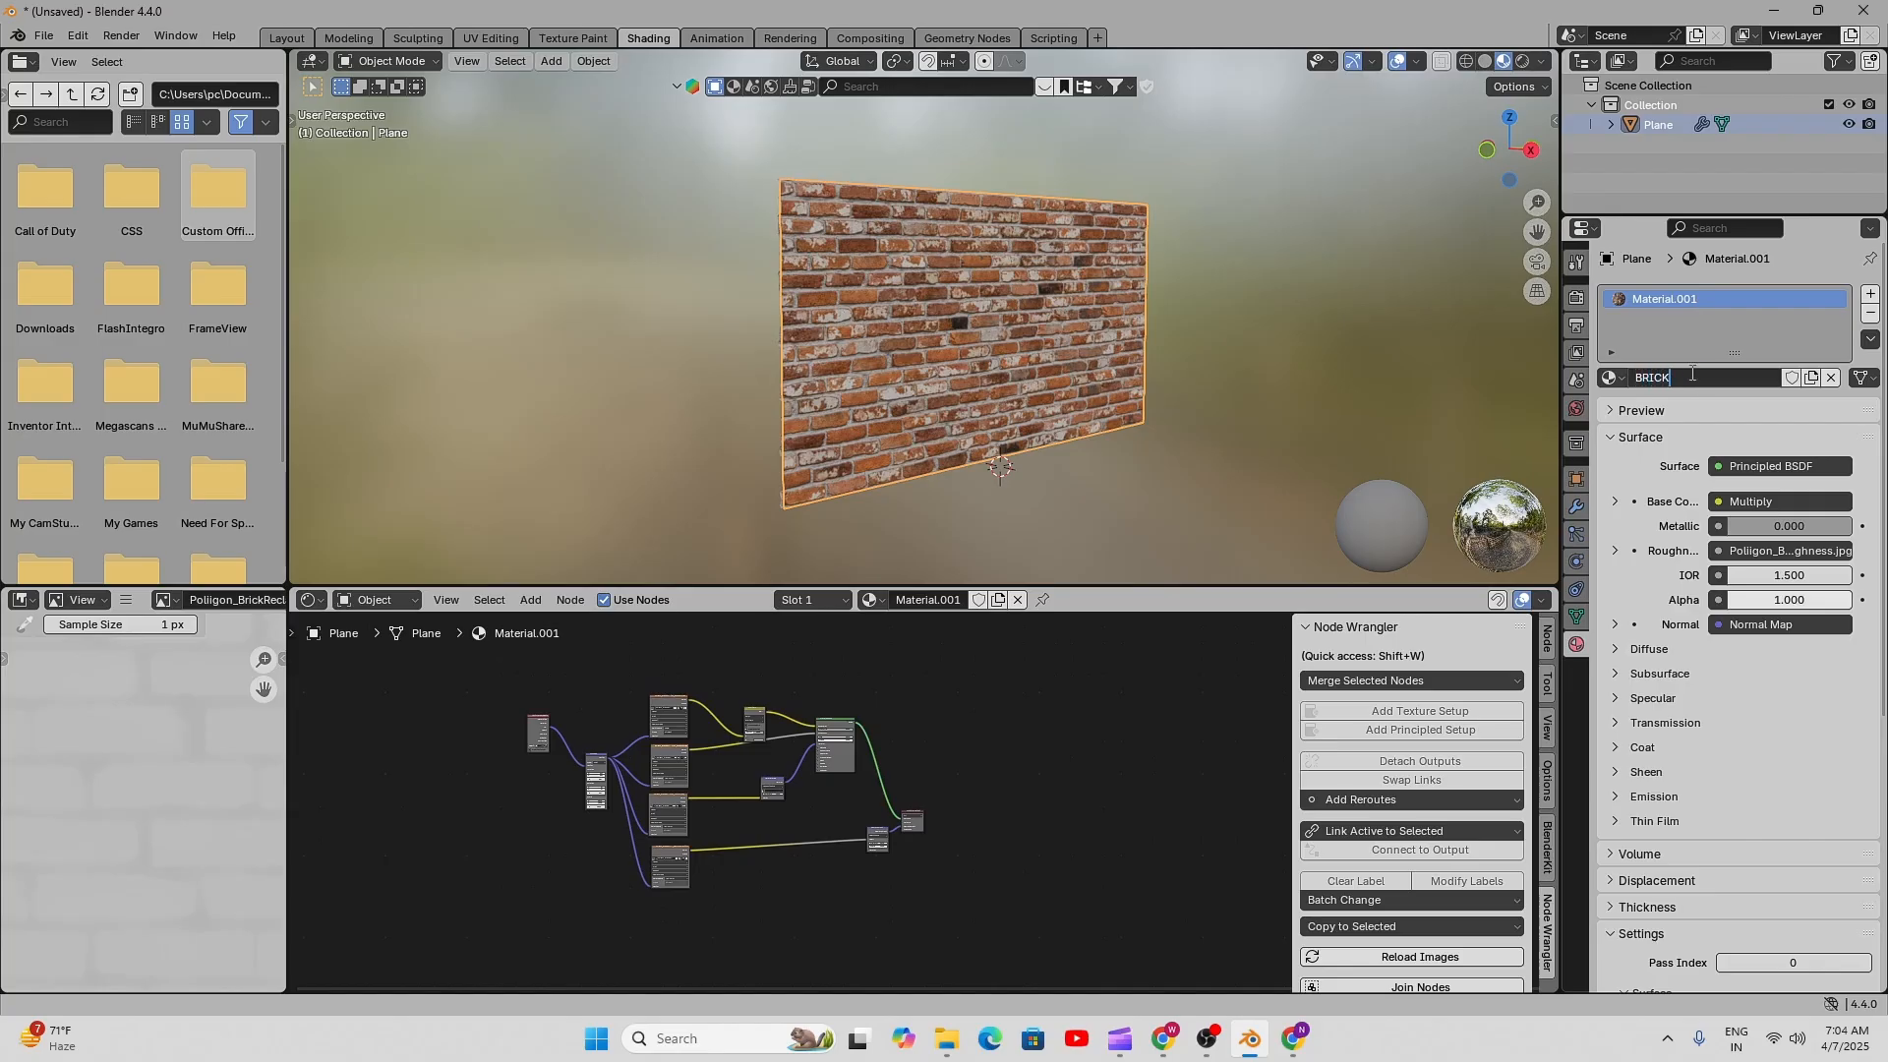
key(Return)
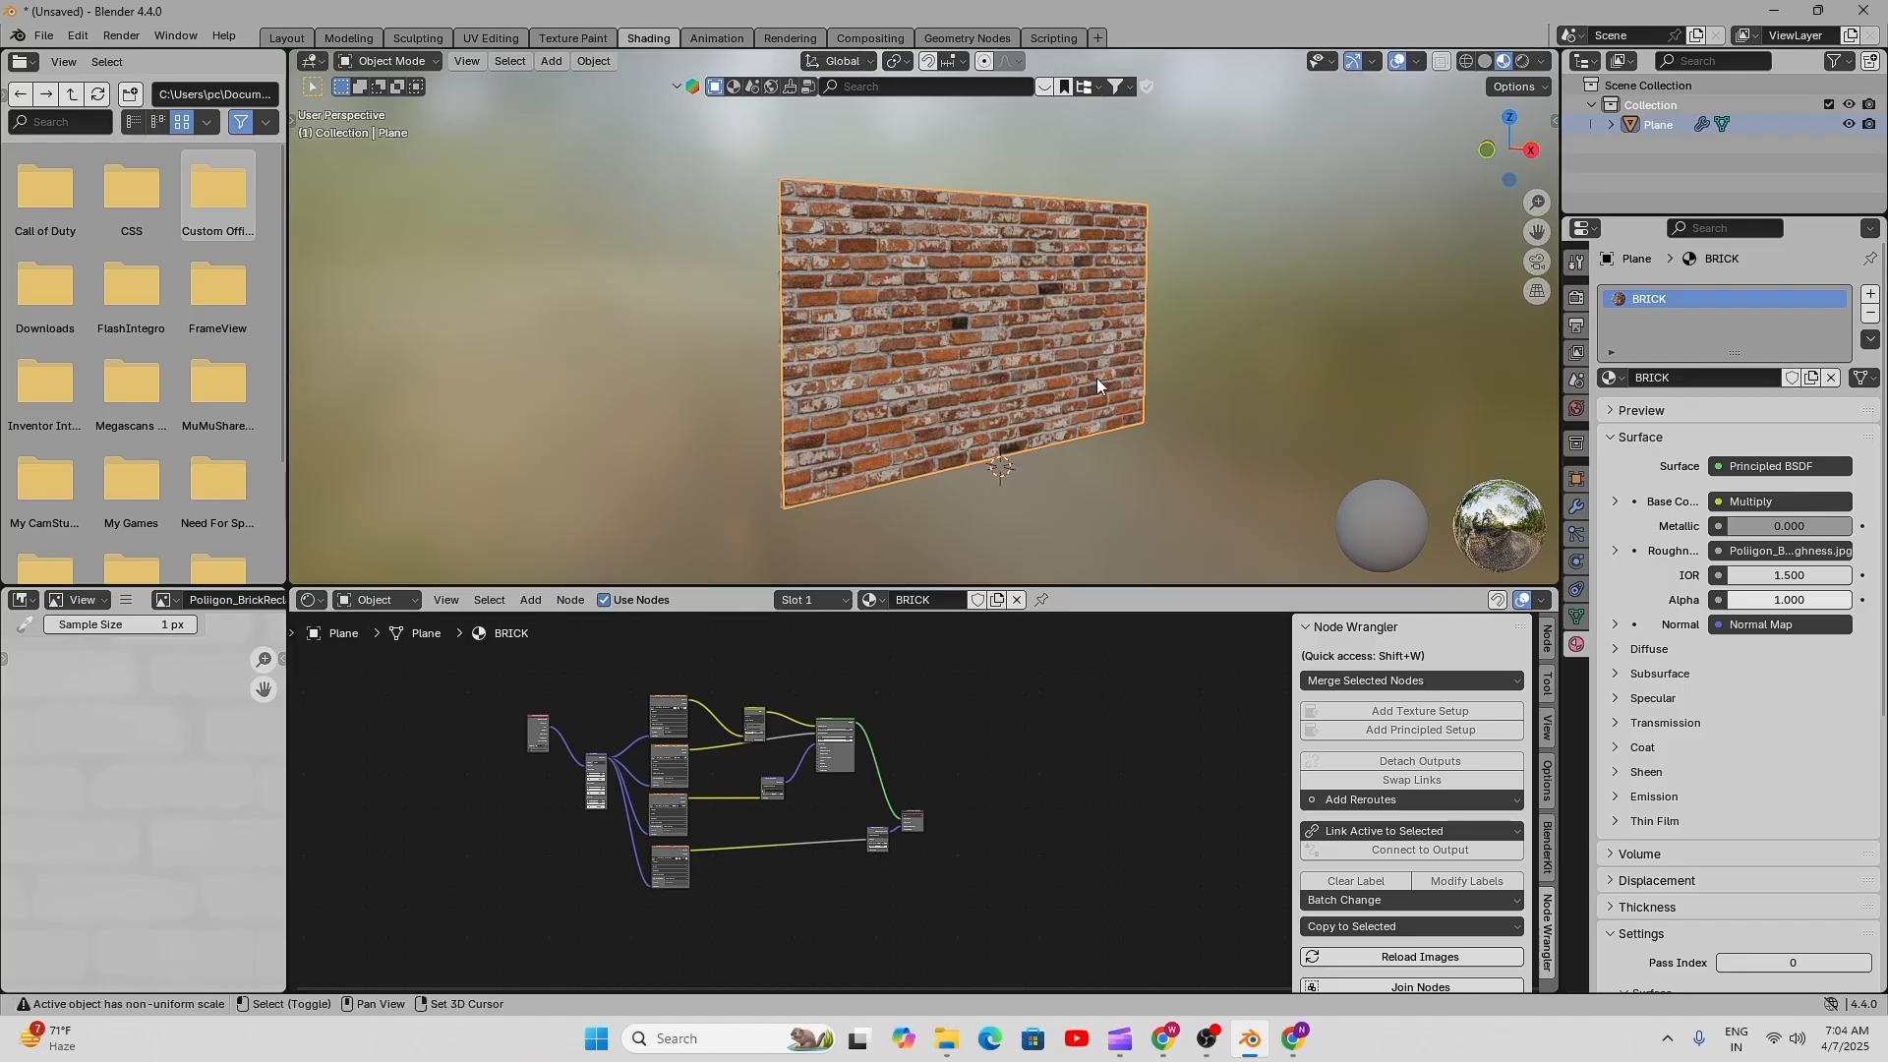
shift+middle_drag(1096, 378, 1045, 397)
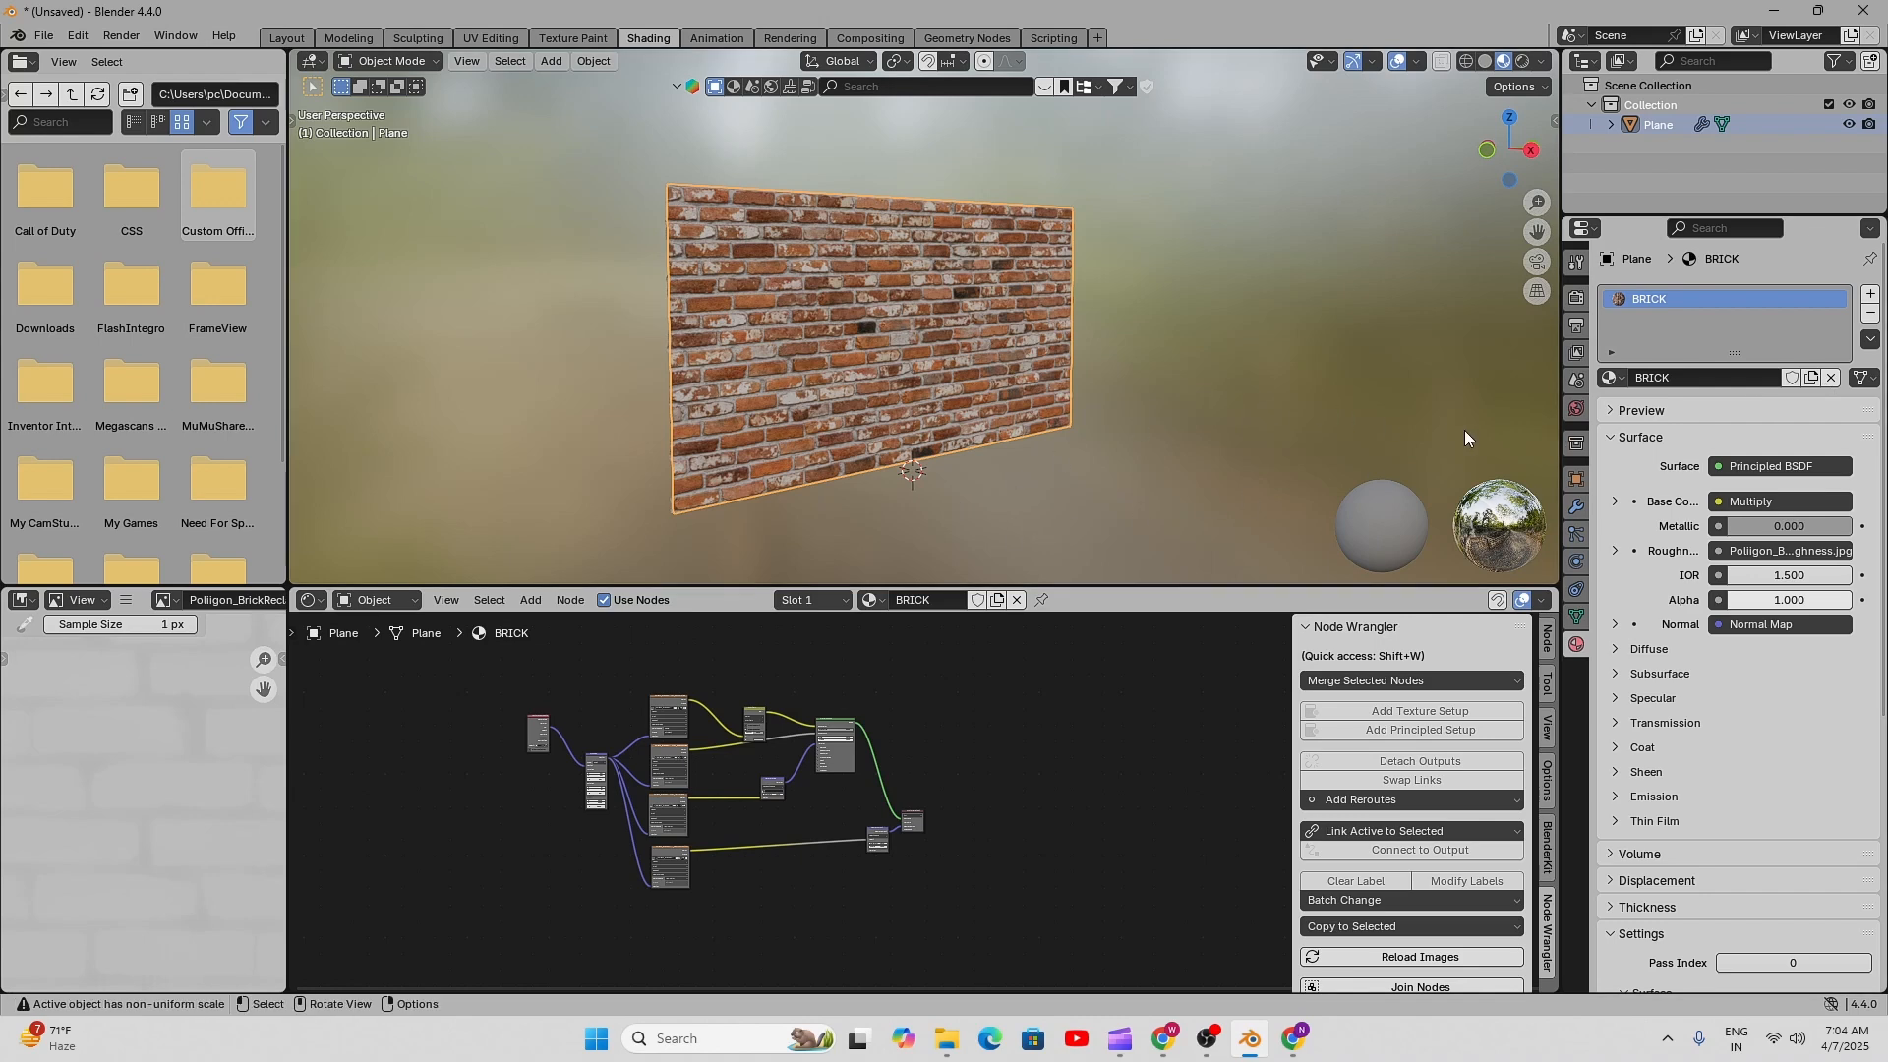
- Protect the BRICK material with a fake user, unlink it from the plane, and check the list of stored materials
click(1792, 379)
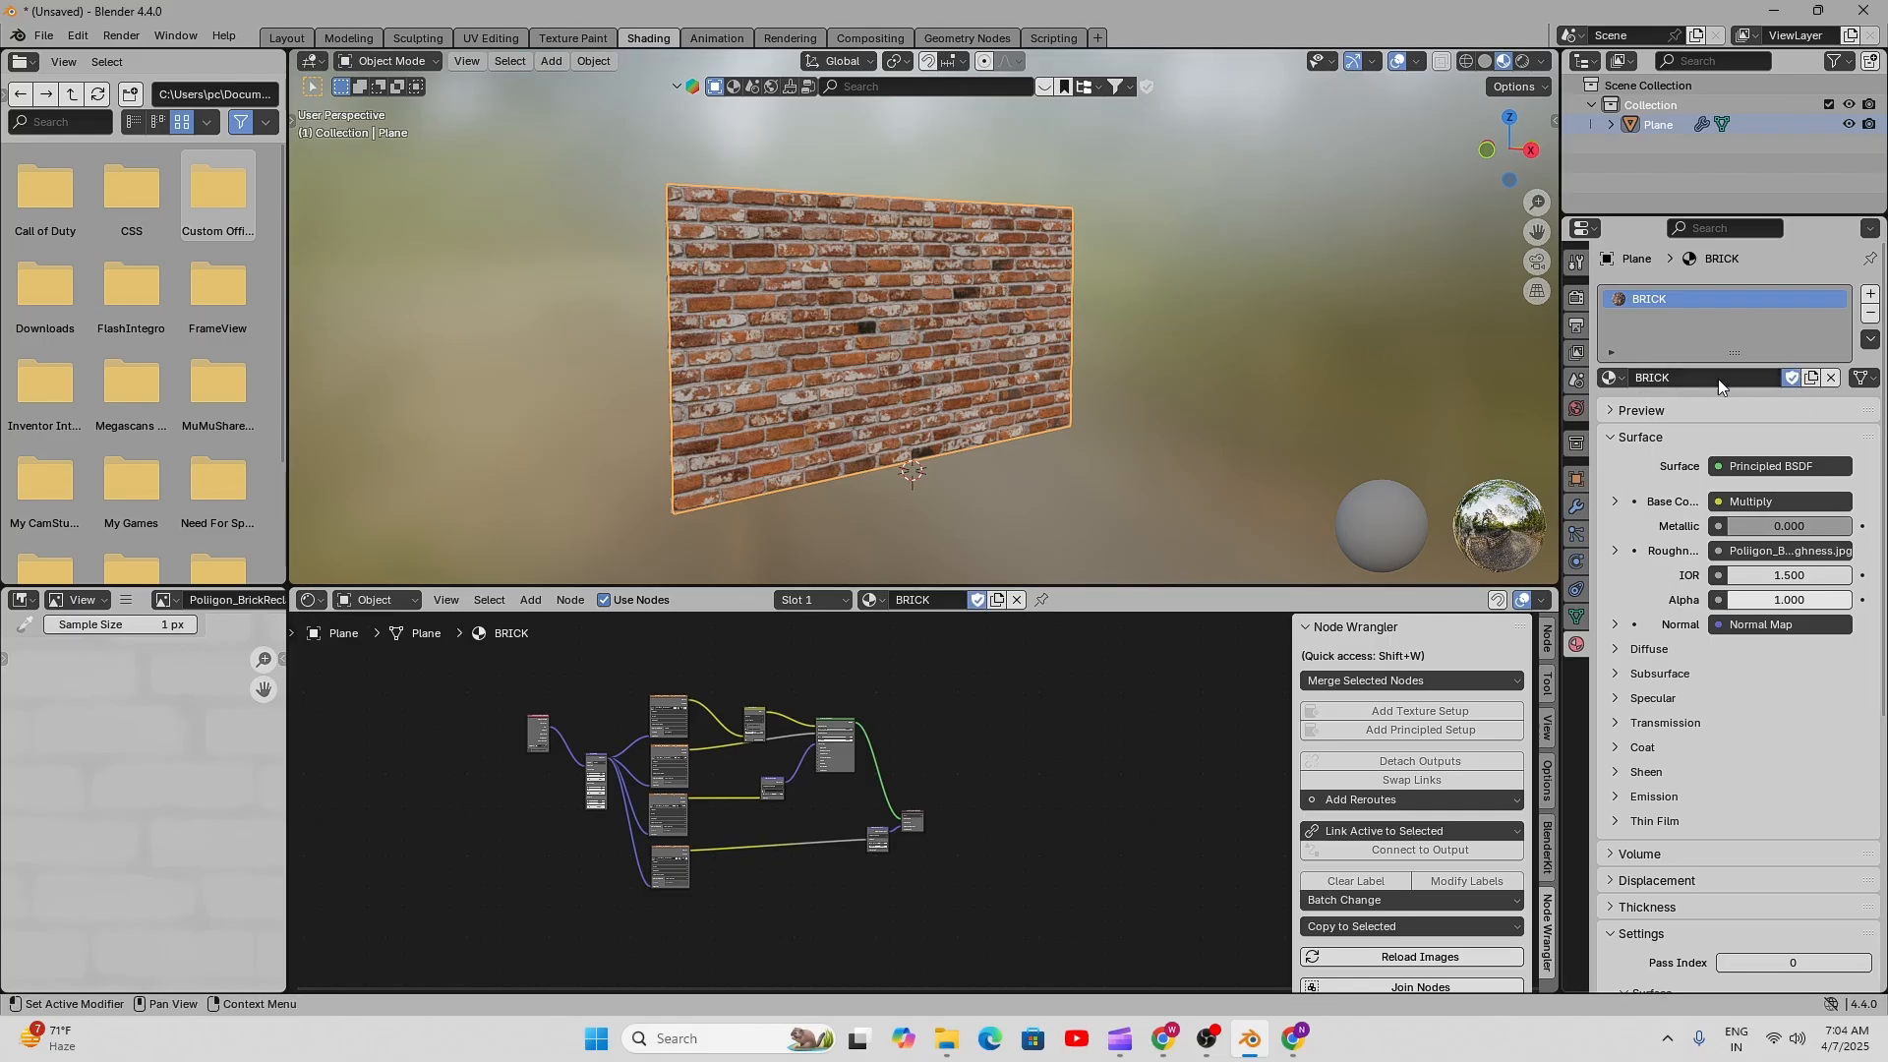
click(1831, 377)
click(1609, 377)
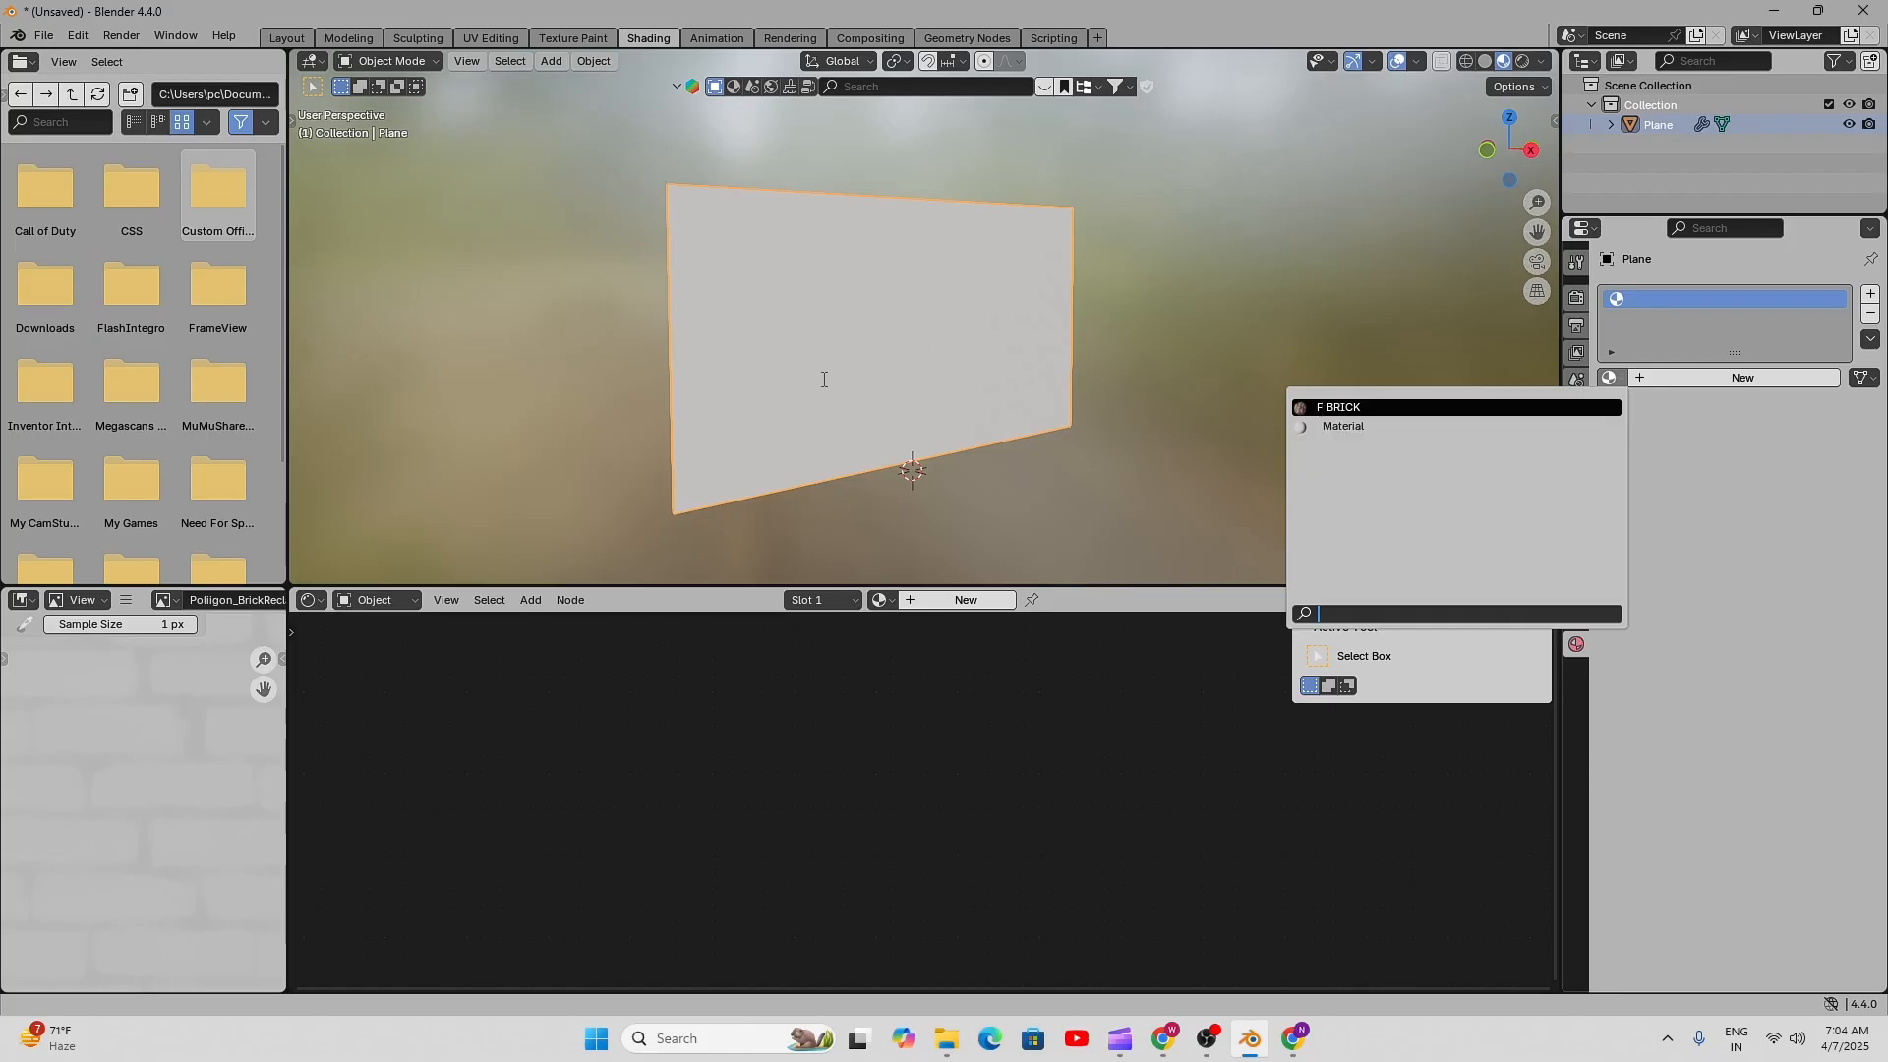
click(1200, 385)
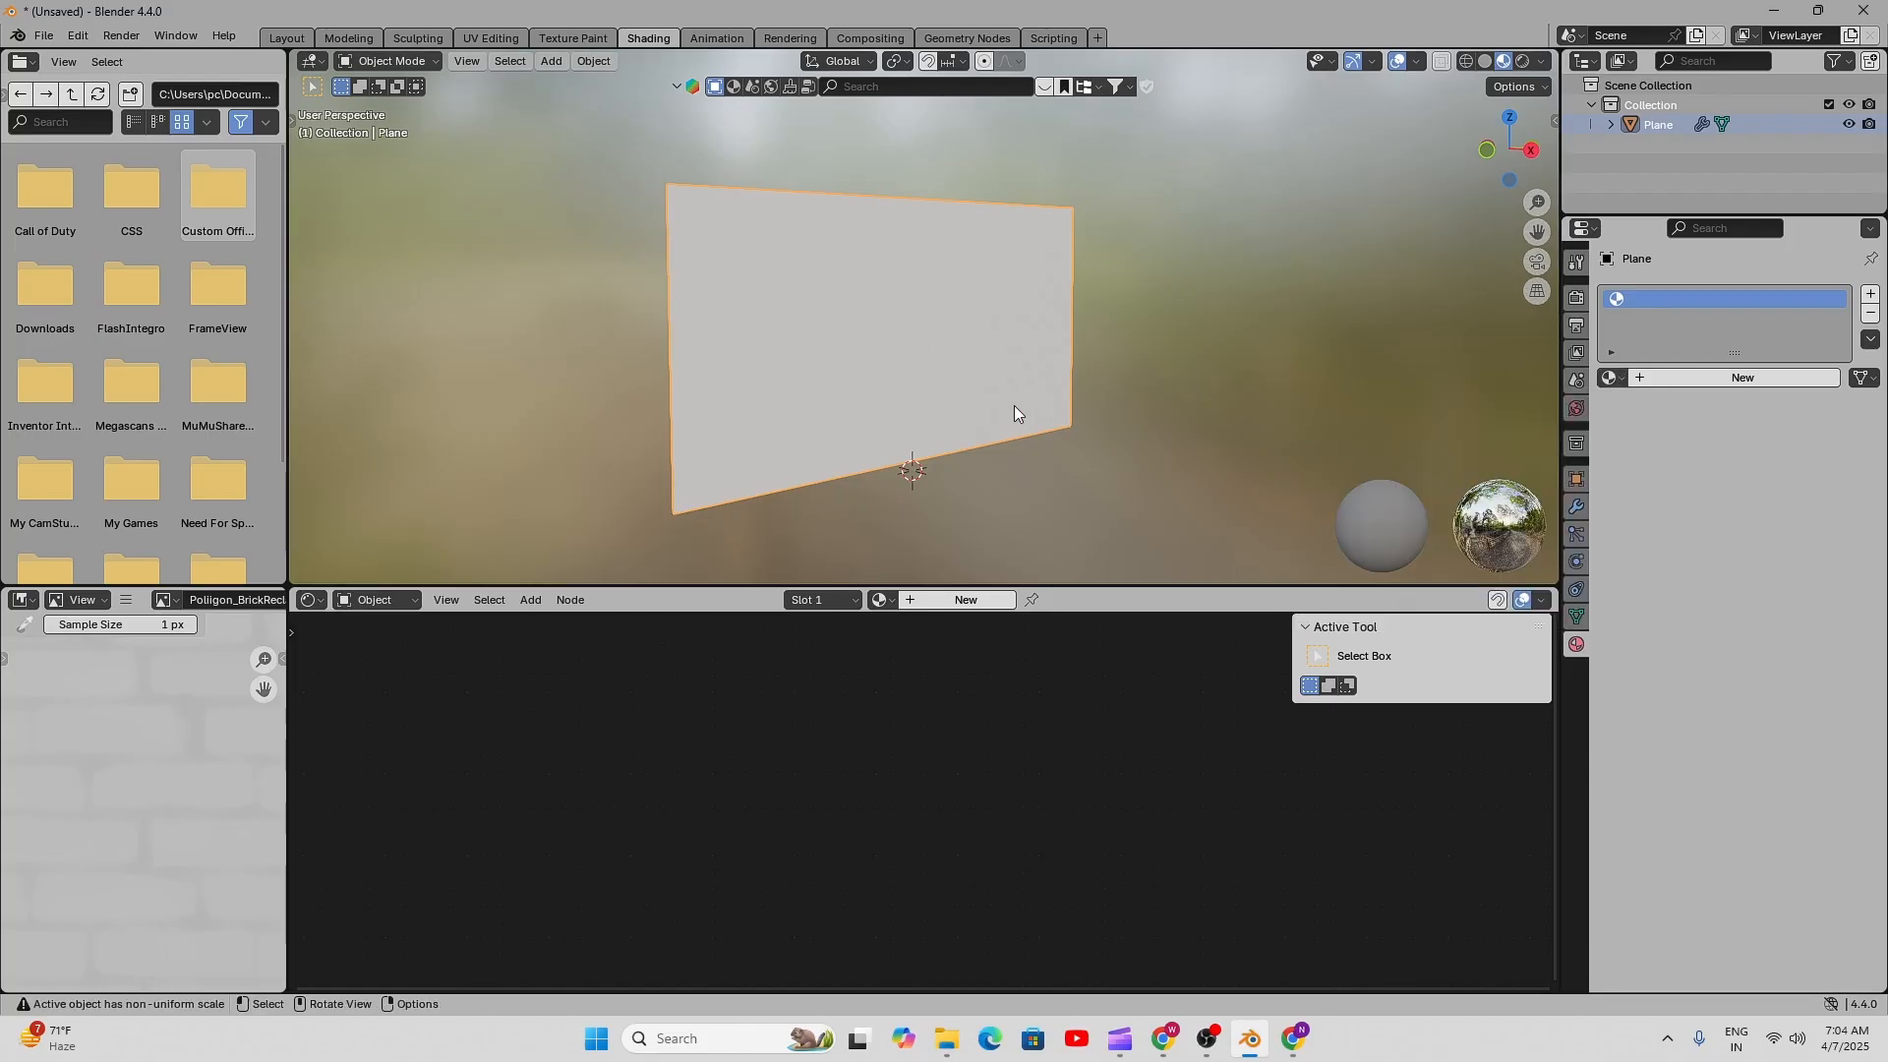
scroll(1014, 405, down, 2)
shift+middle_drag(1042, 410, 995, 397)
scroll(780, 340, up, 3)
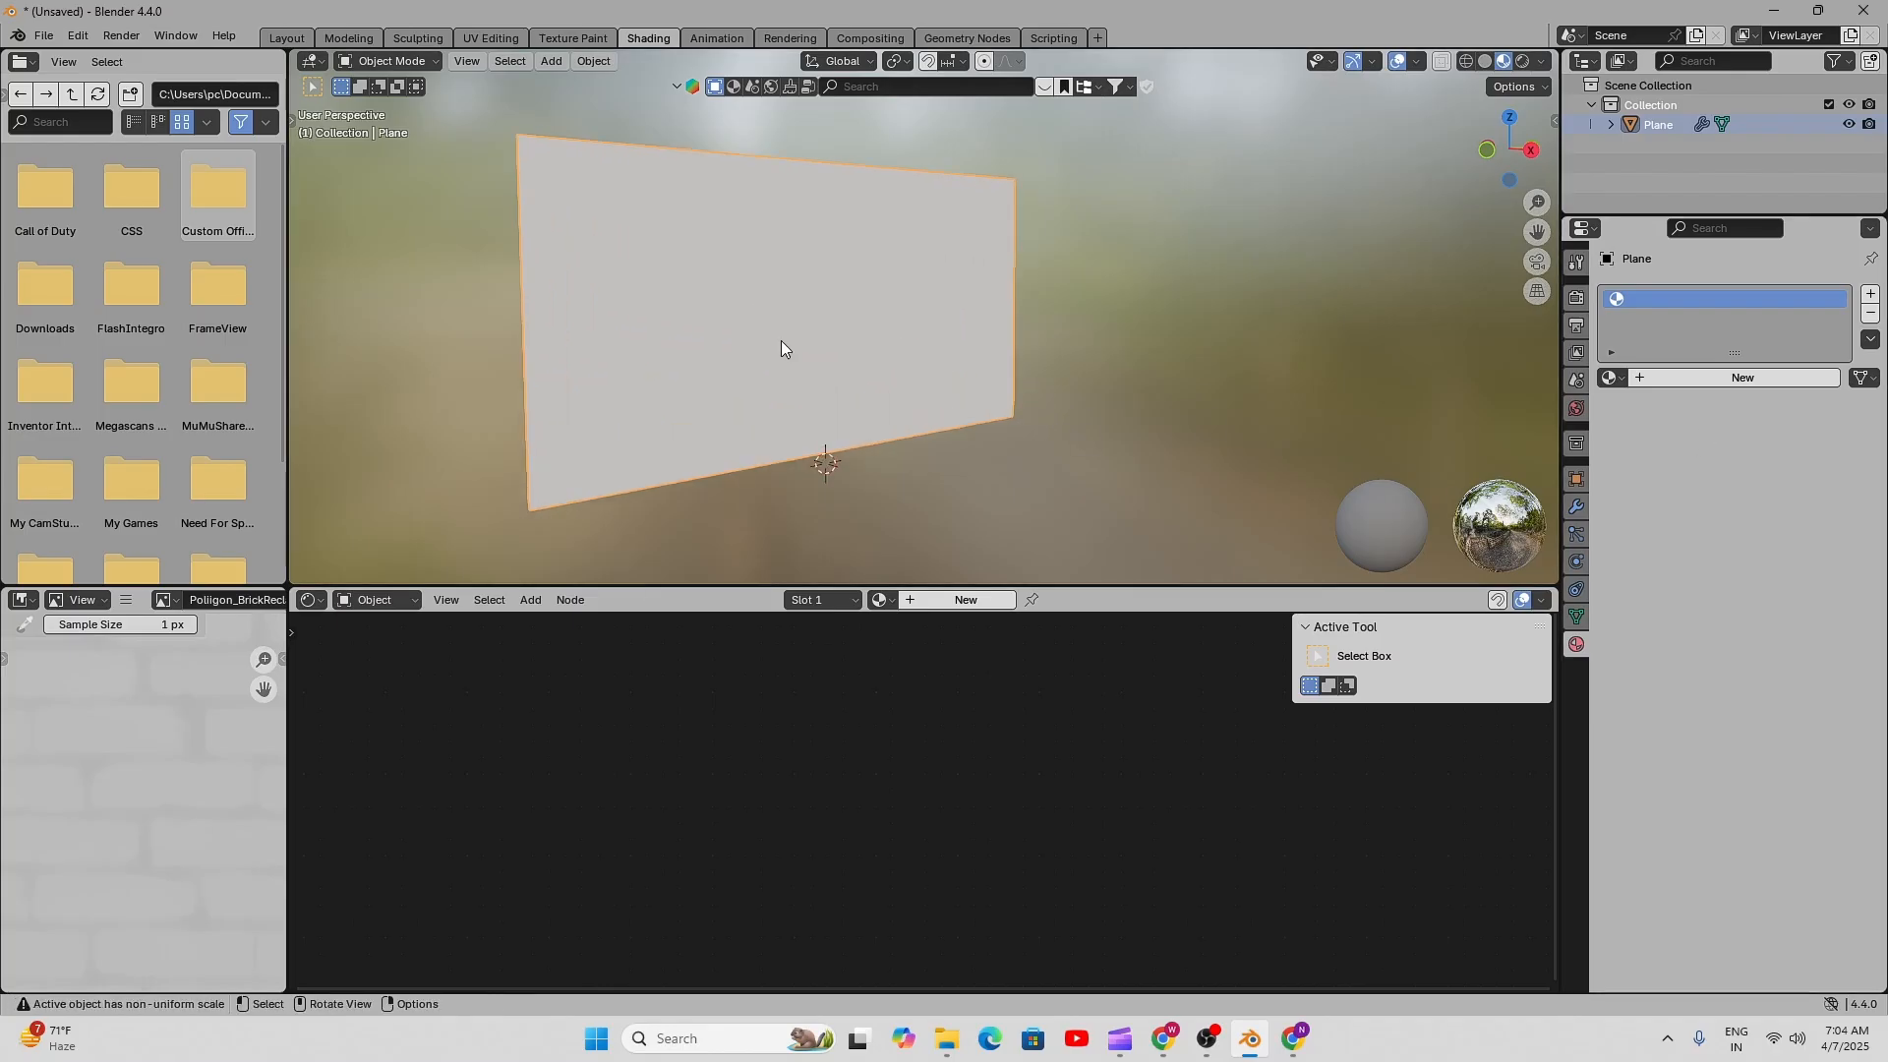
shift+middle_drag(780, 340, 892, 324)
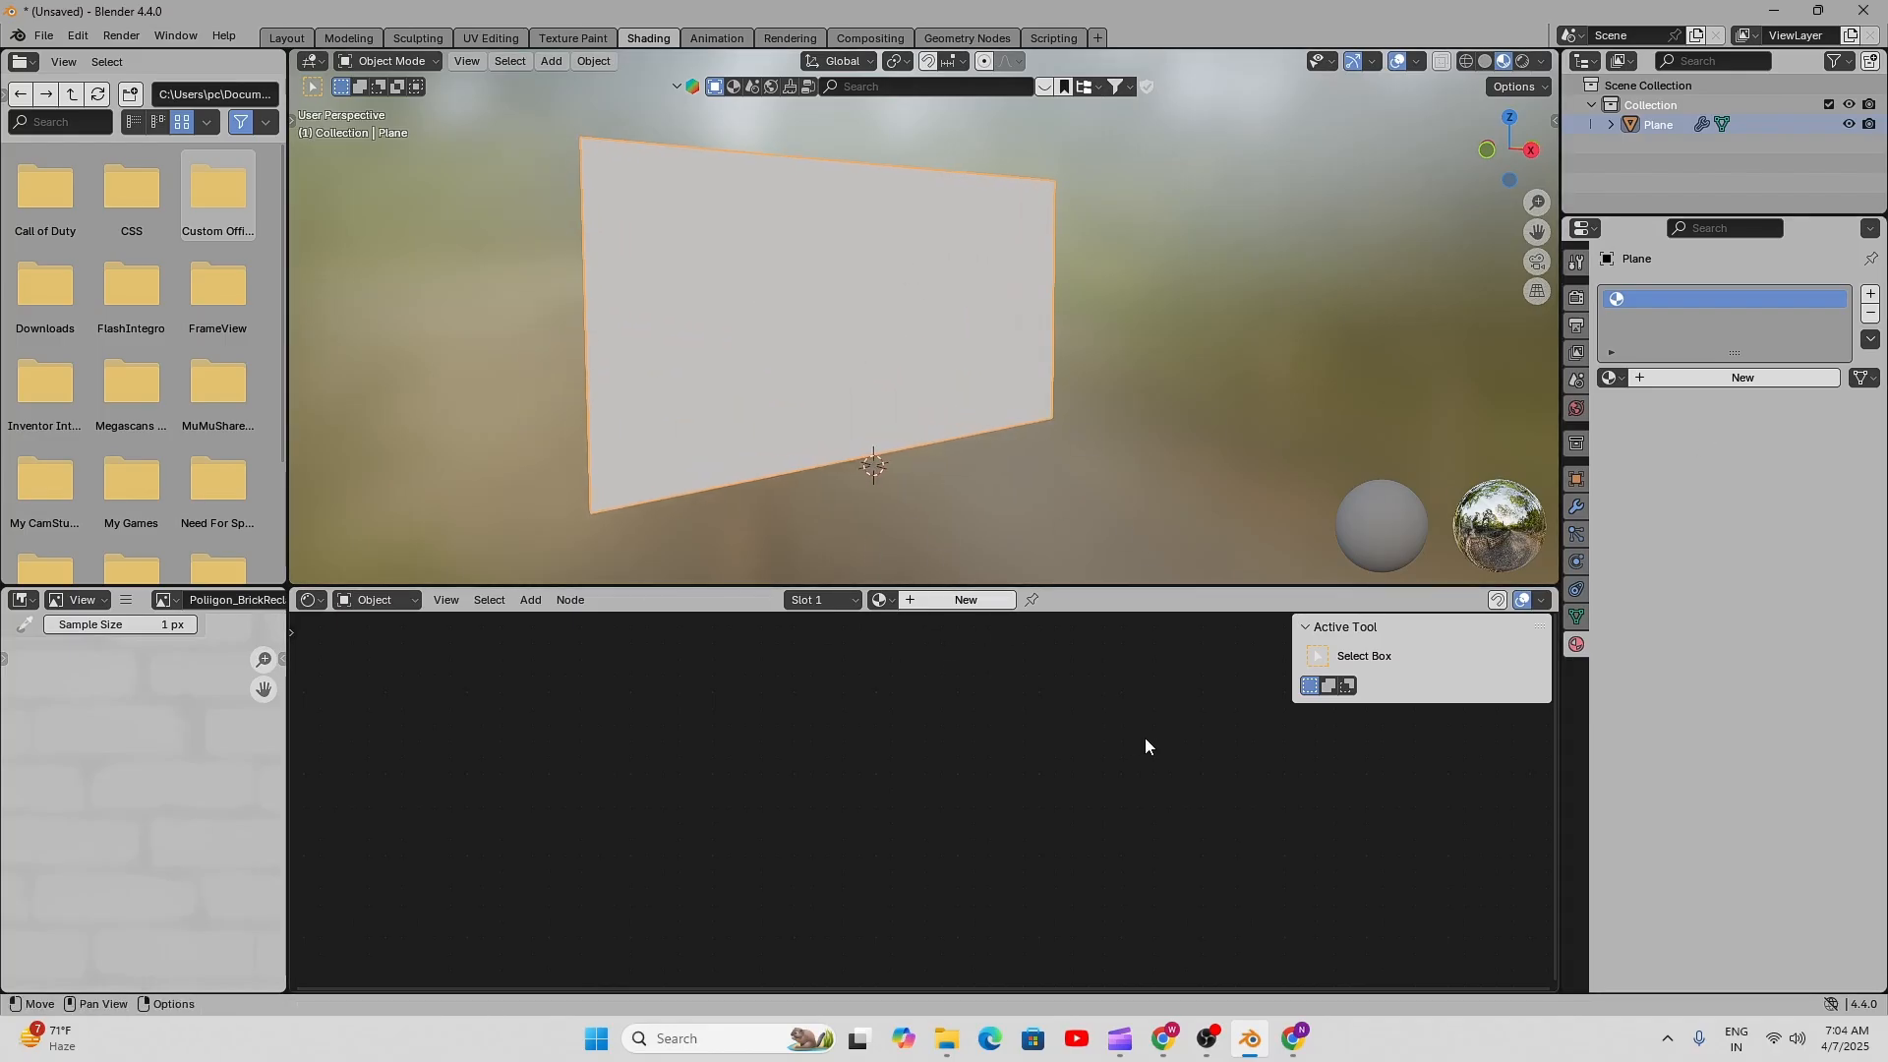
- Create a new material on the plane and bring its Principled BSDF and Material Output nodes into view
key(n)
key(n)
click(967, 599)
scroll(801, 769, up, 3)
middle_drag(767, 747, 999, 835)
scroll(999, 835, up, 5)
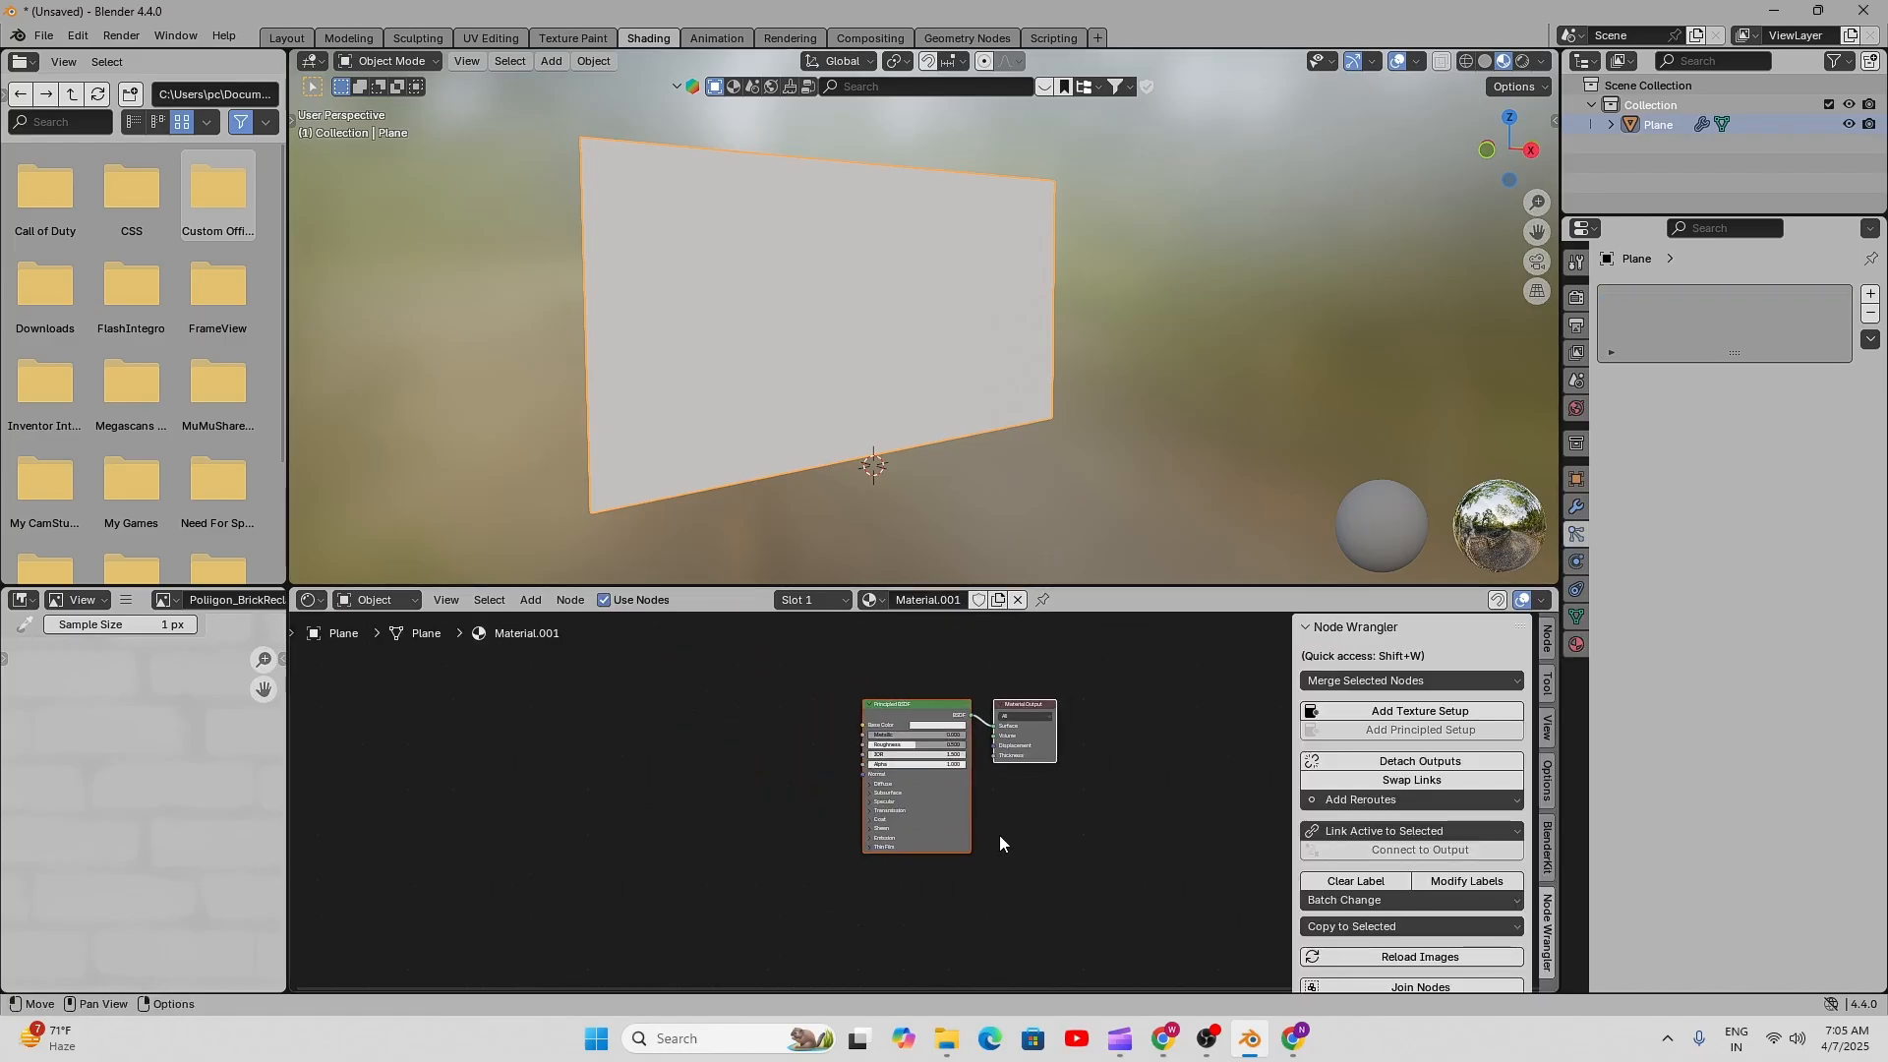
middle_drag(1078, 774, 1023, 788)
scroll(1021, 787, up, 3)
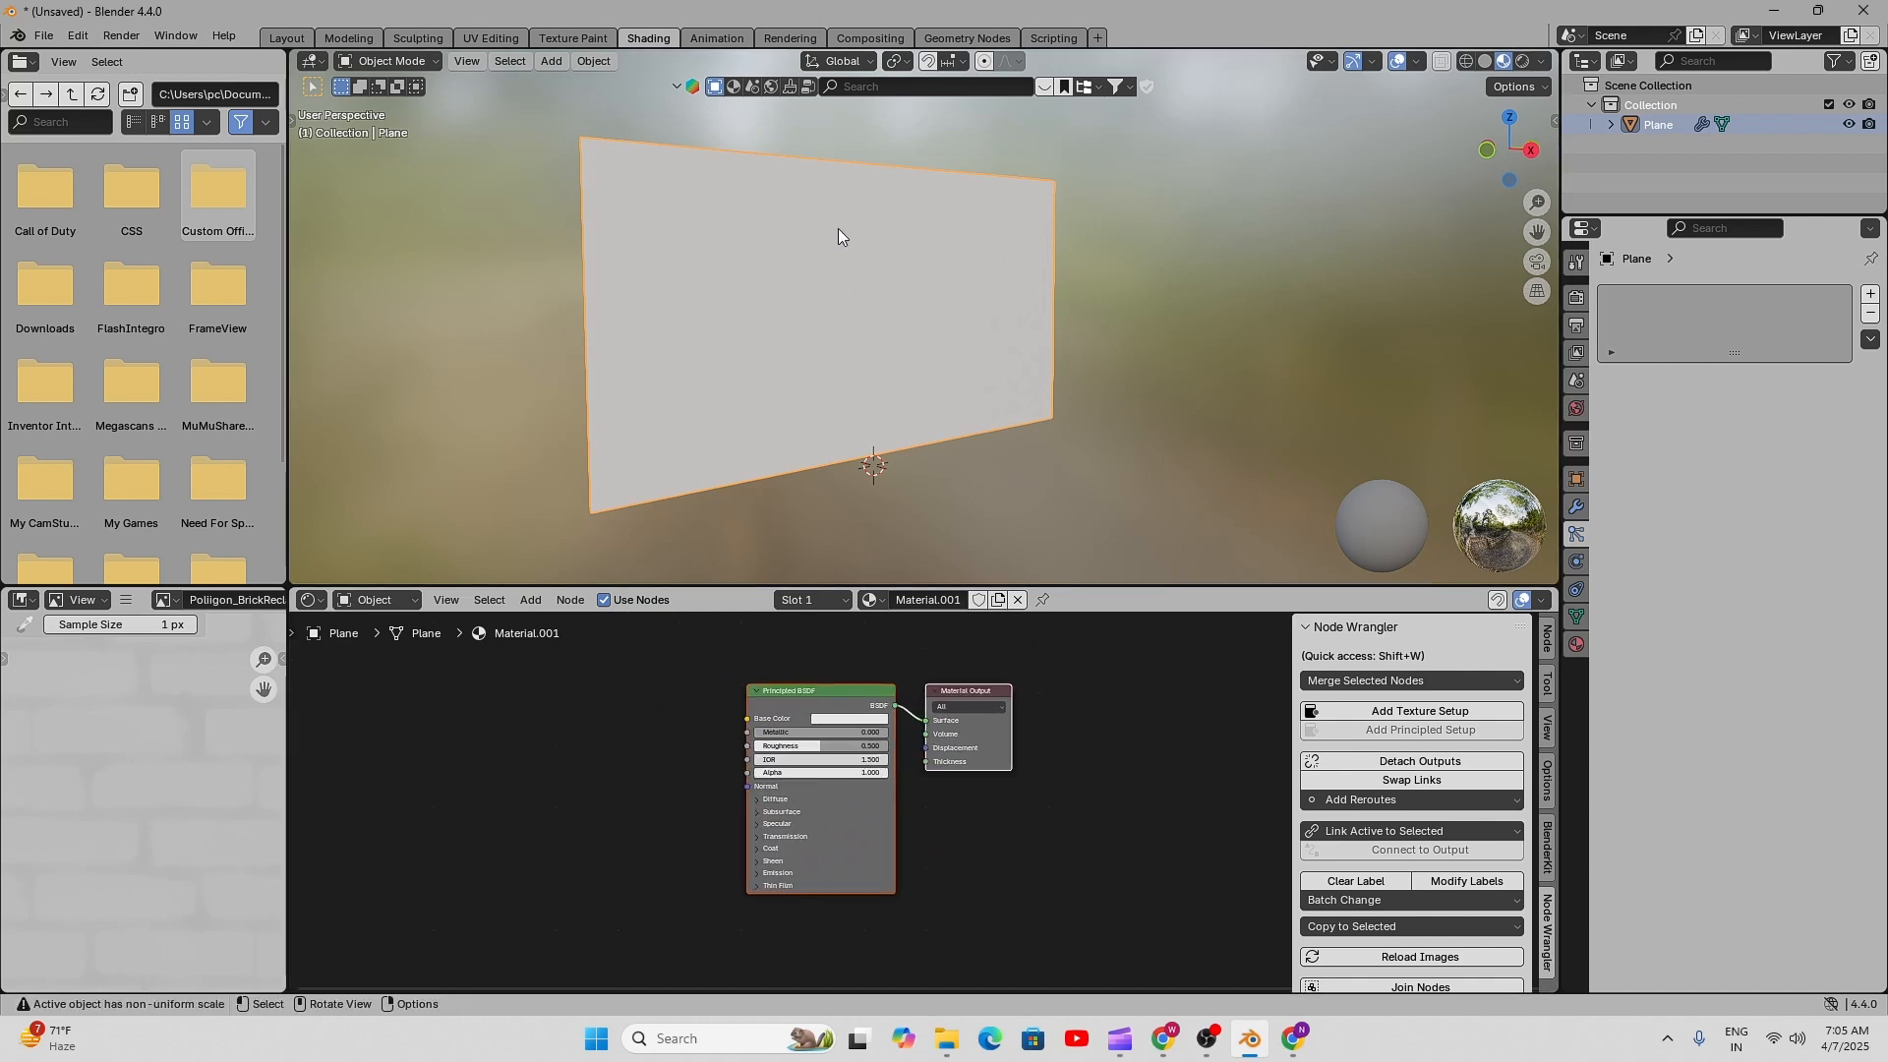
scroll(944, 733, up, 2)
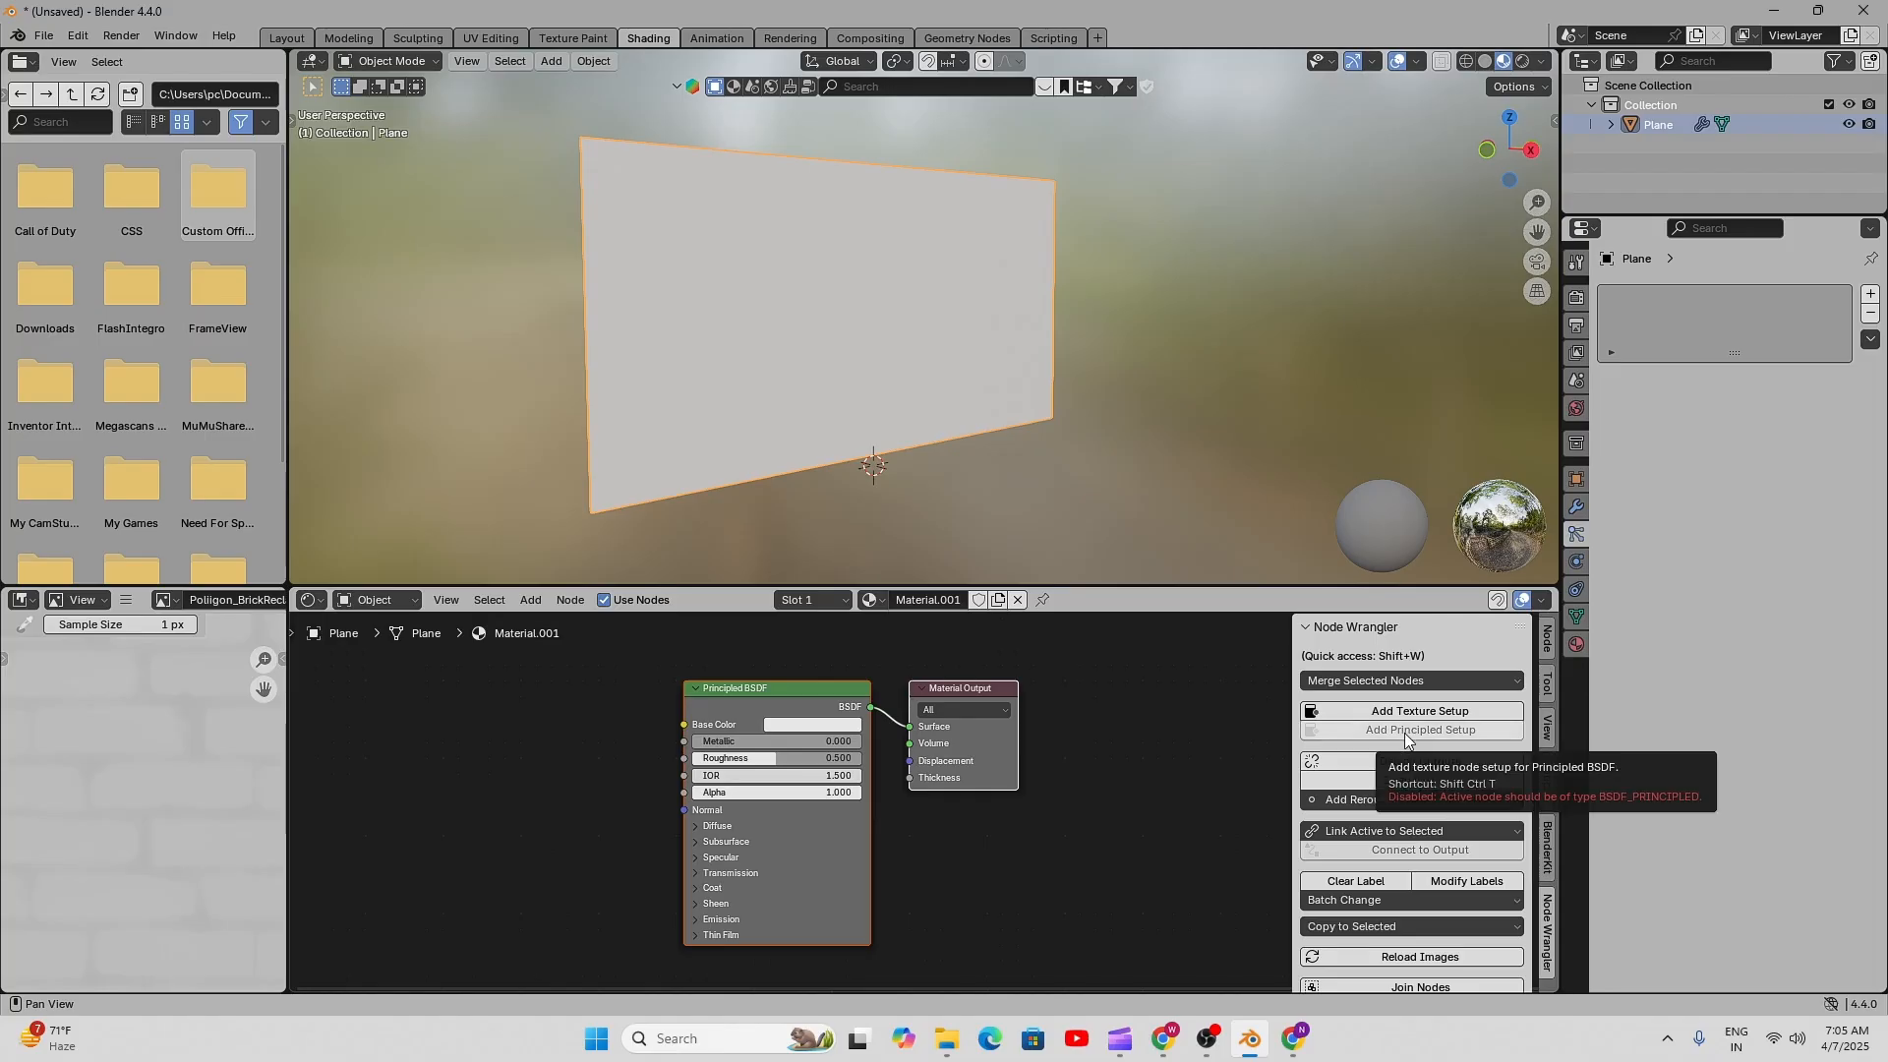
- Add a Principled texture setup to the Principled BSDF using all files in the Poliigon_BrickReclaimedRunning_7787 2K folder from Downloads
click(781, 694)
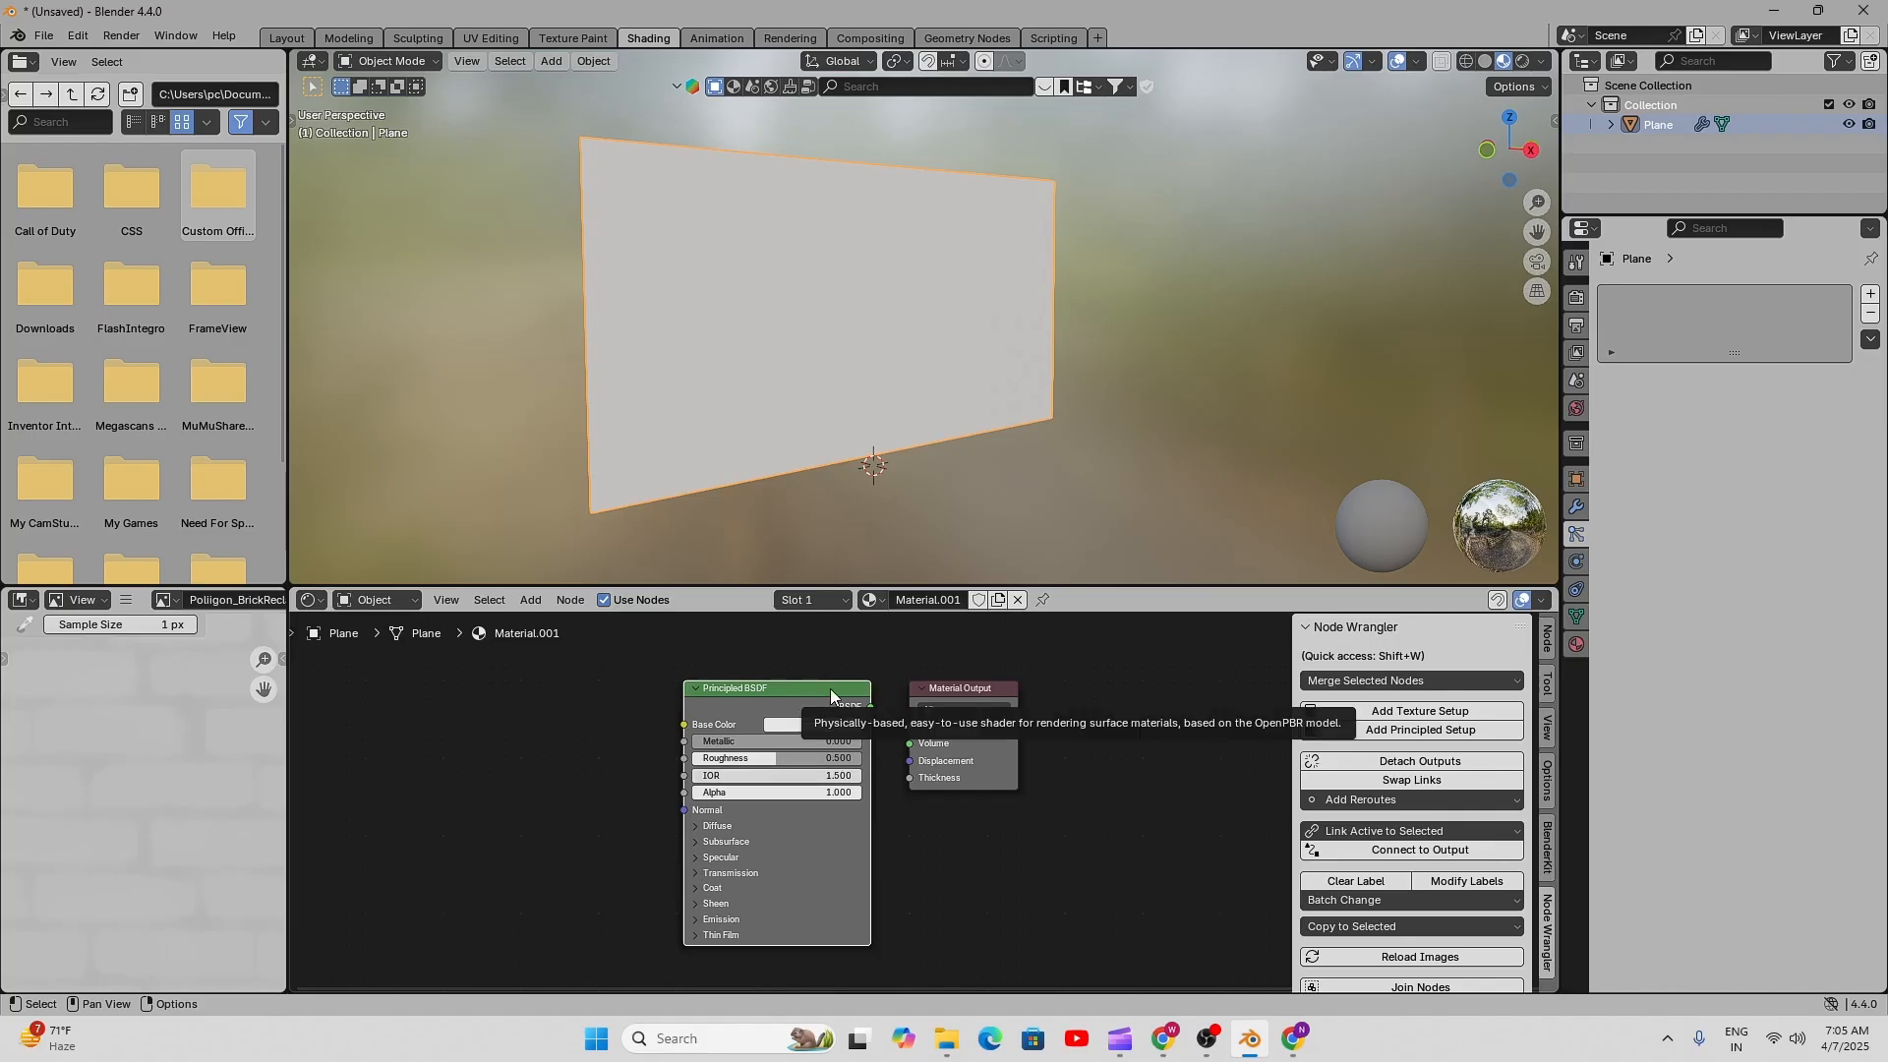
click(1403, 731)
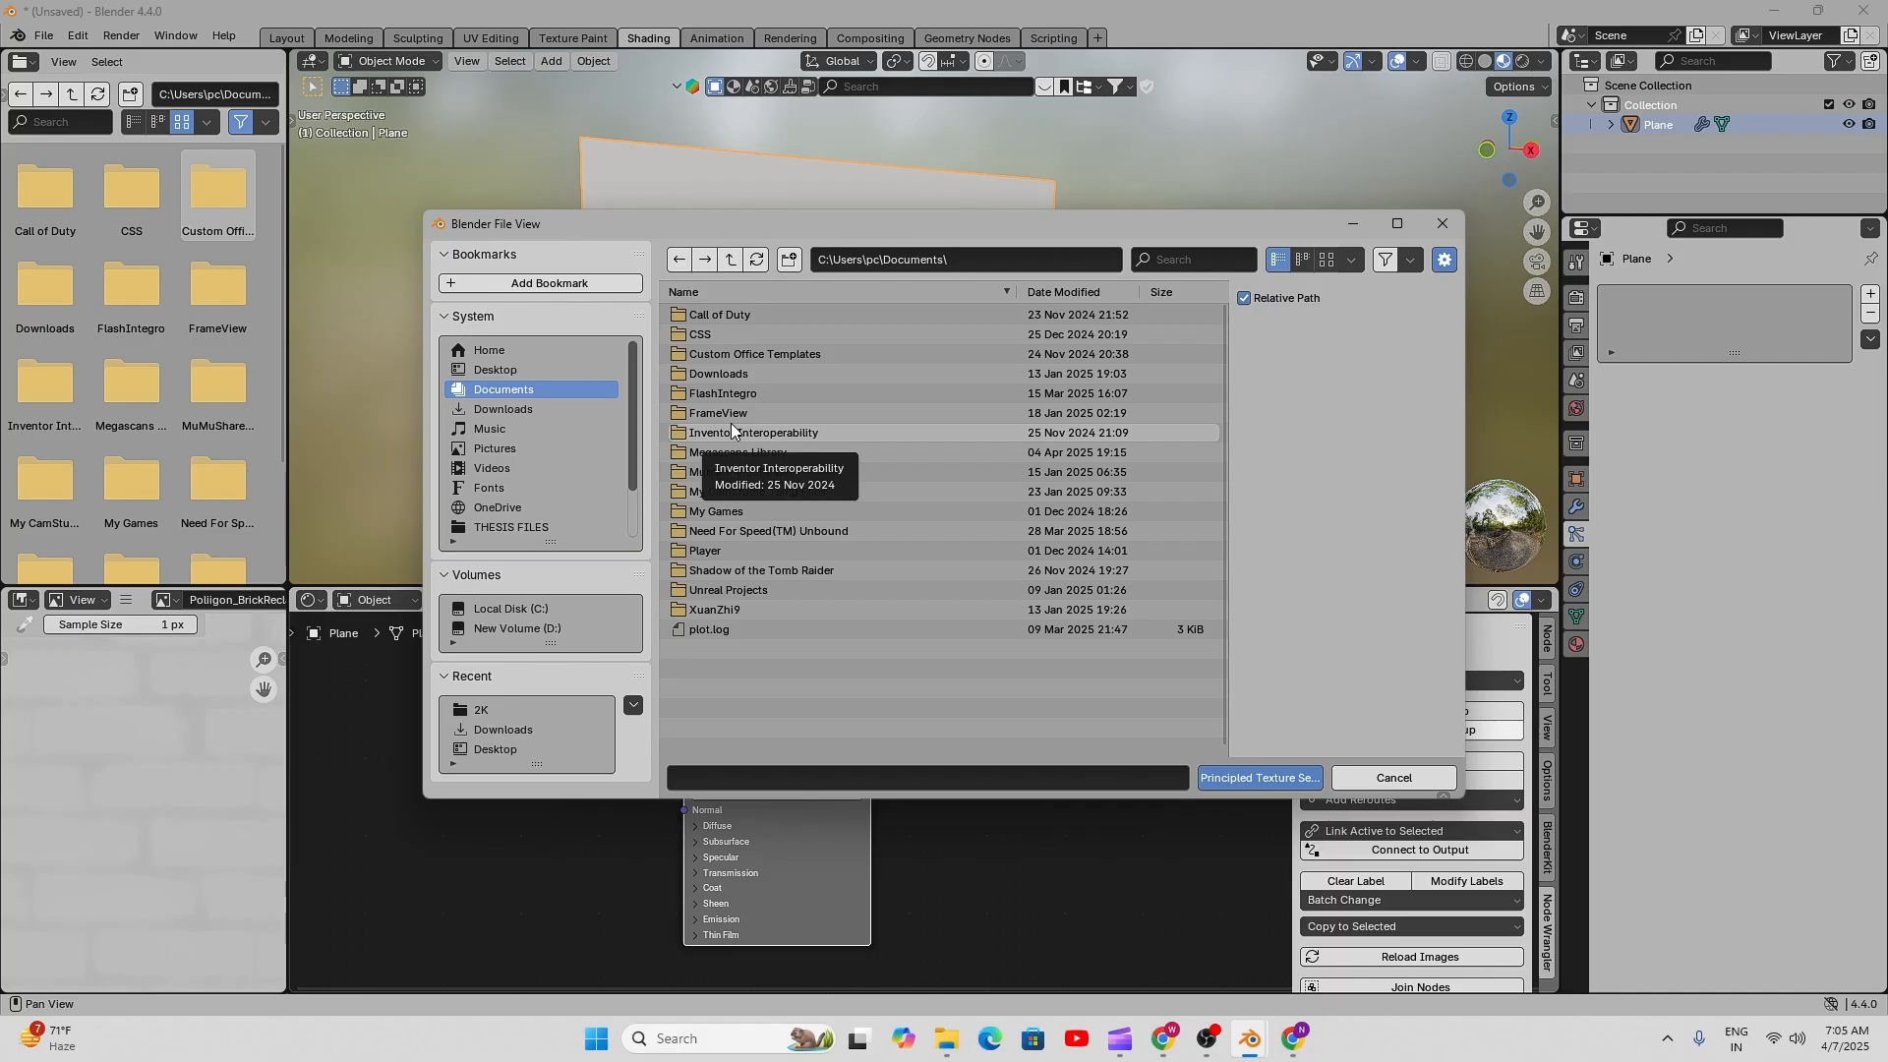
click(510, 405)
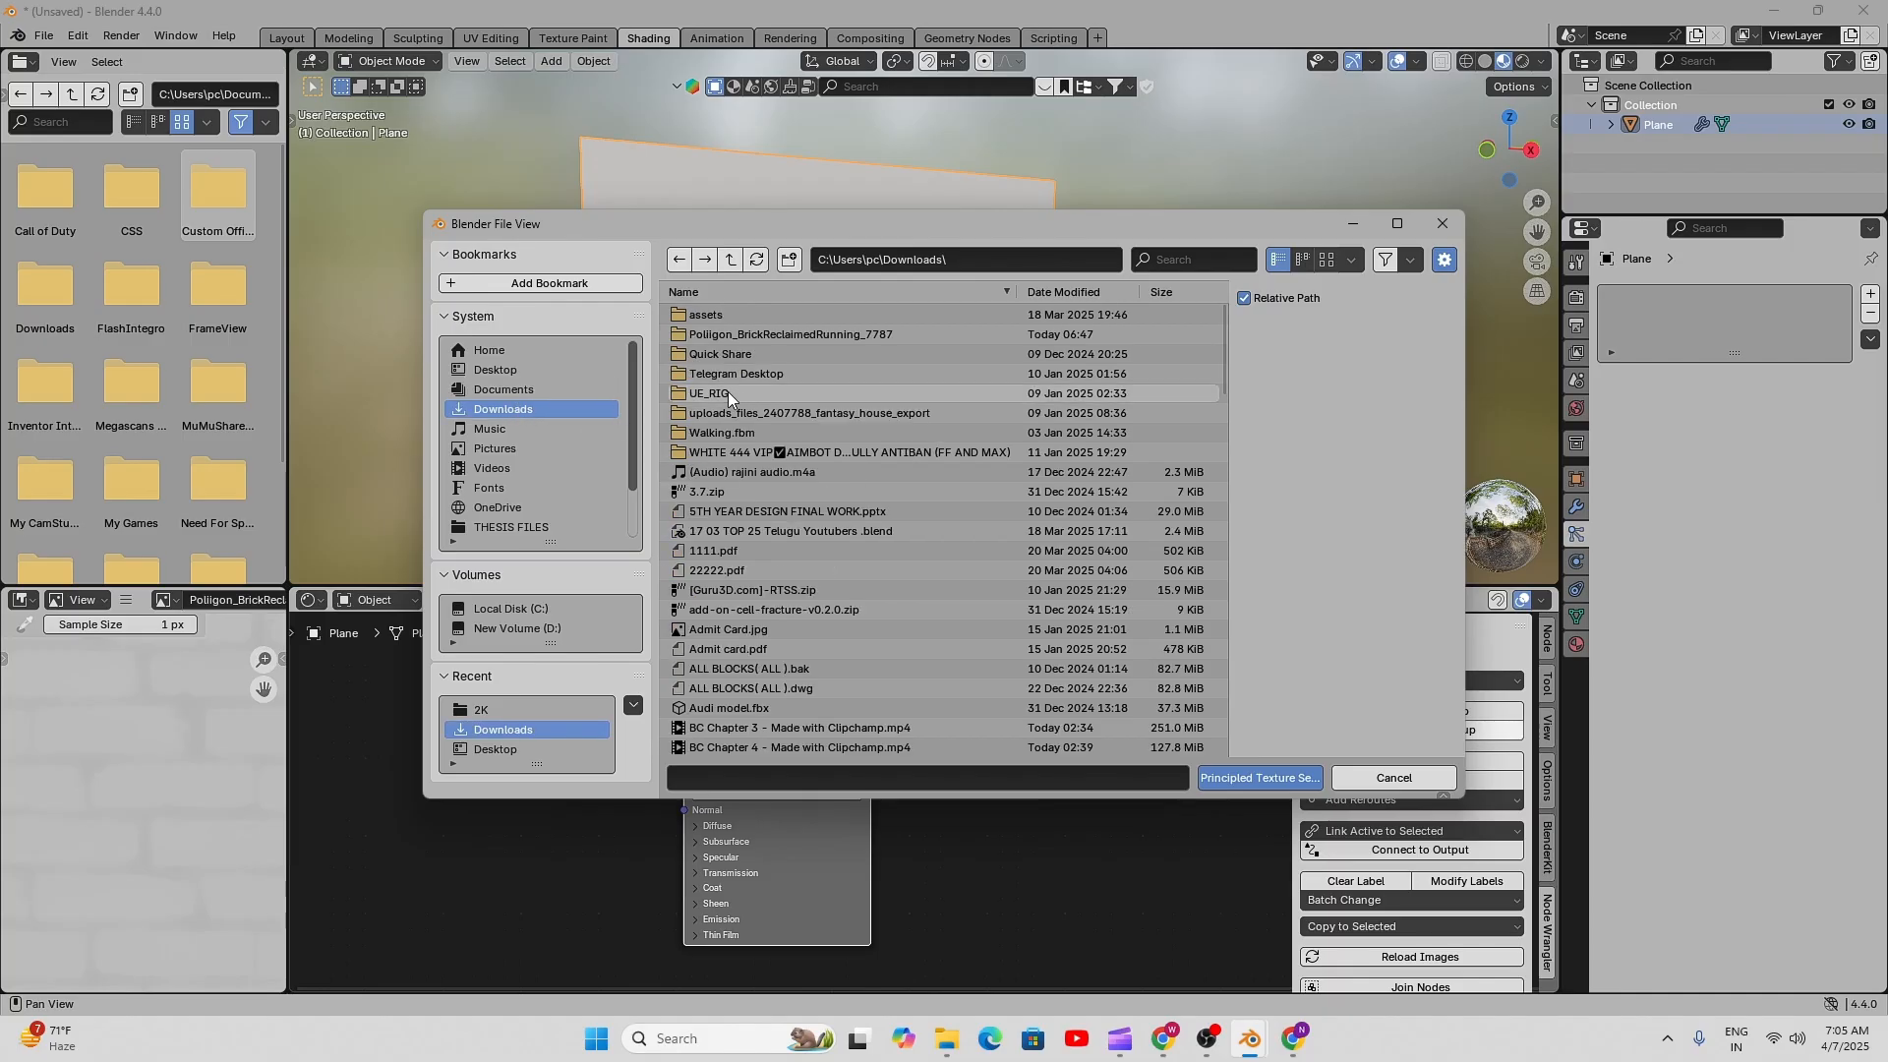
double_click(751, 334)
double_click(763, 316)
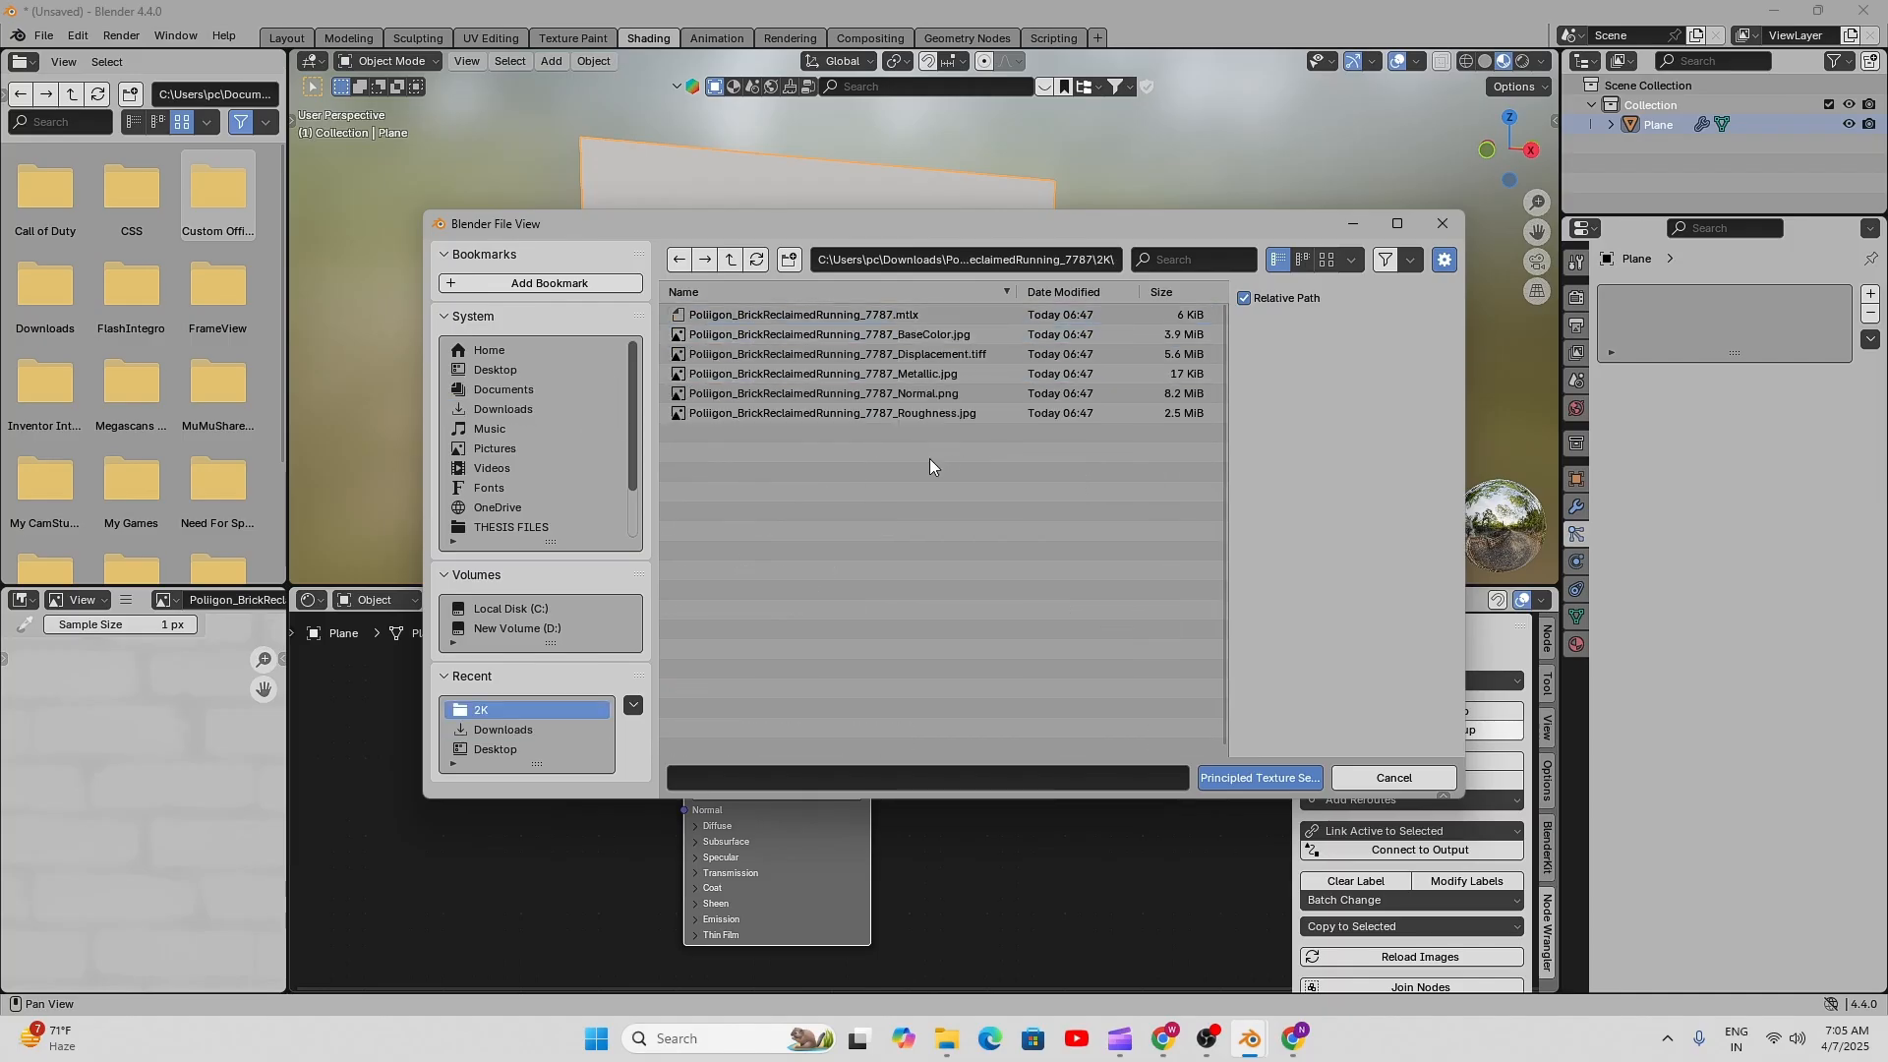
drag(920, 442, 918, 317)
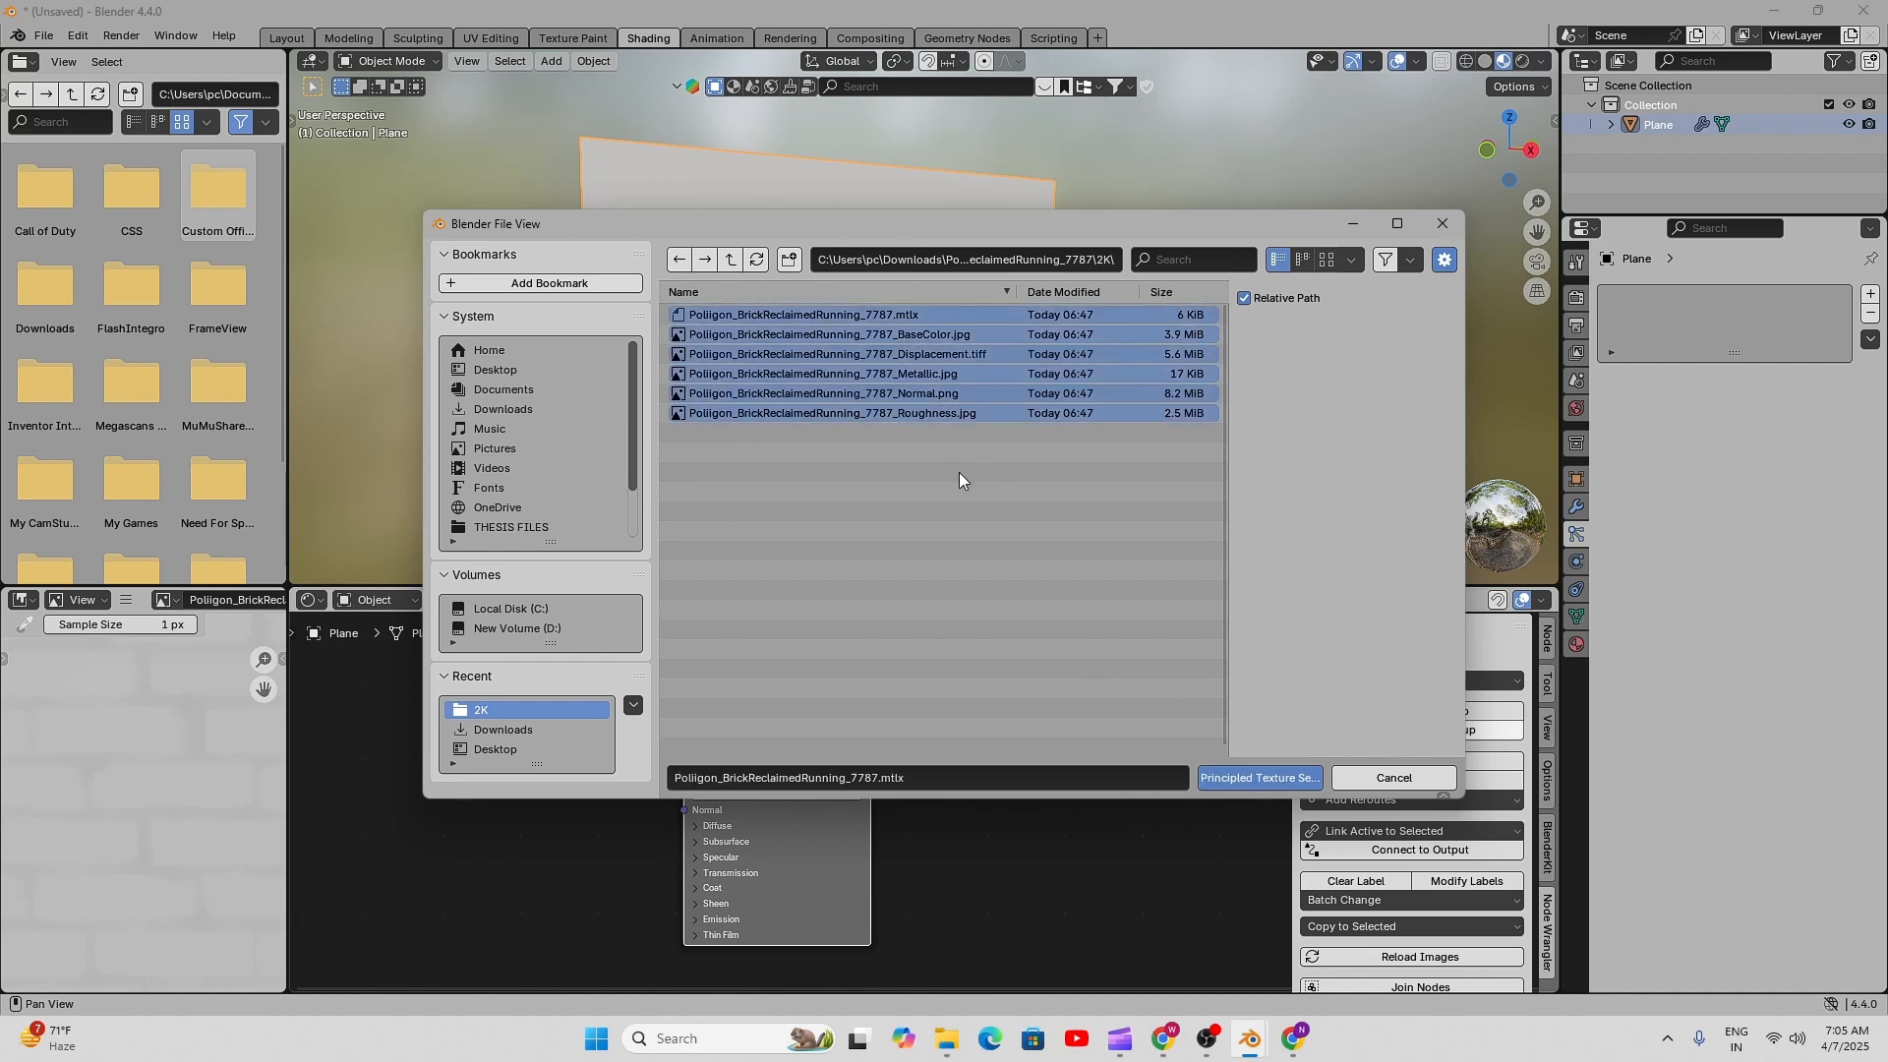
click(1268, 777)
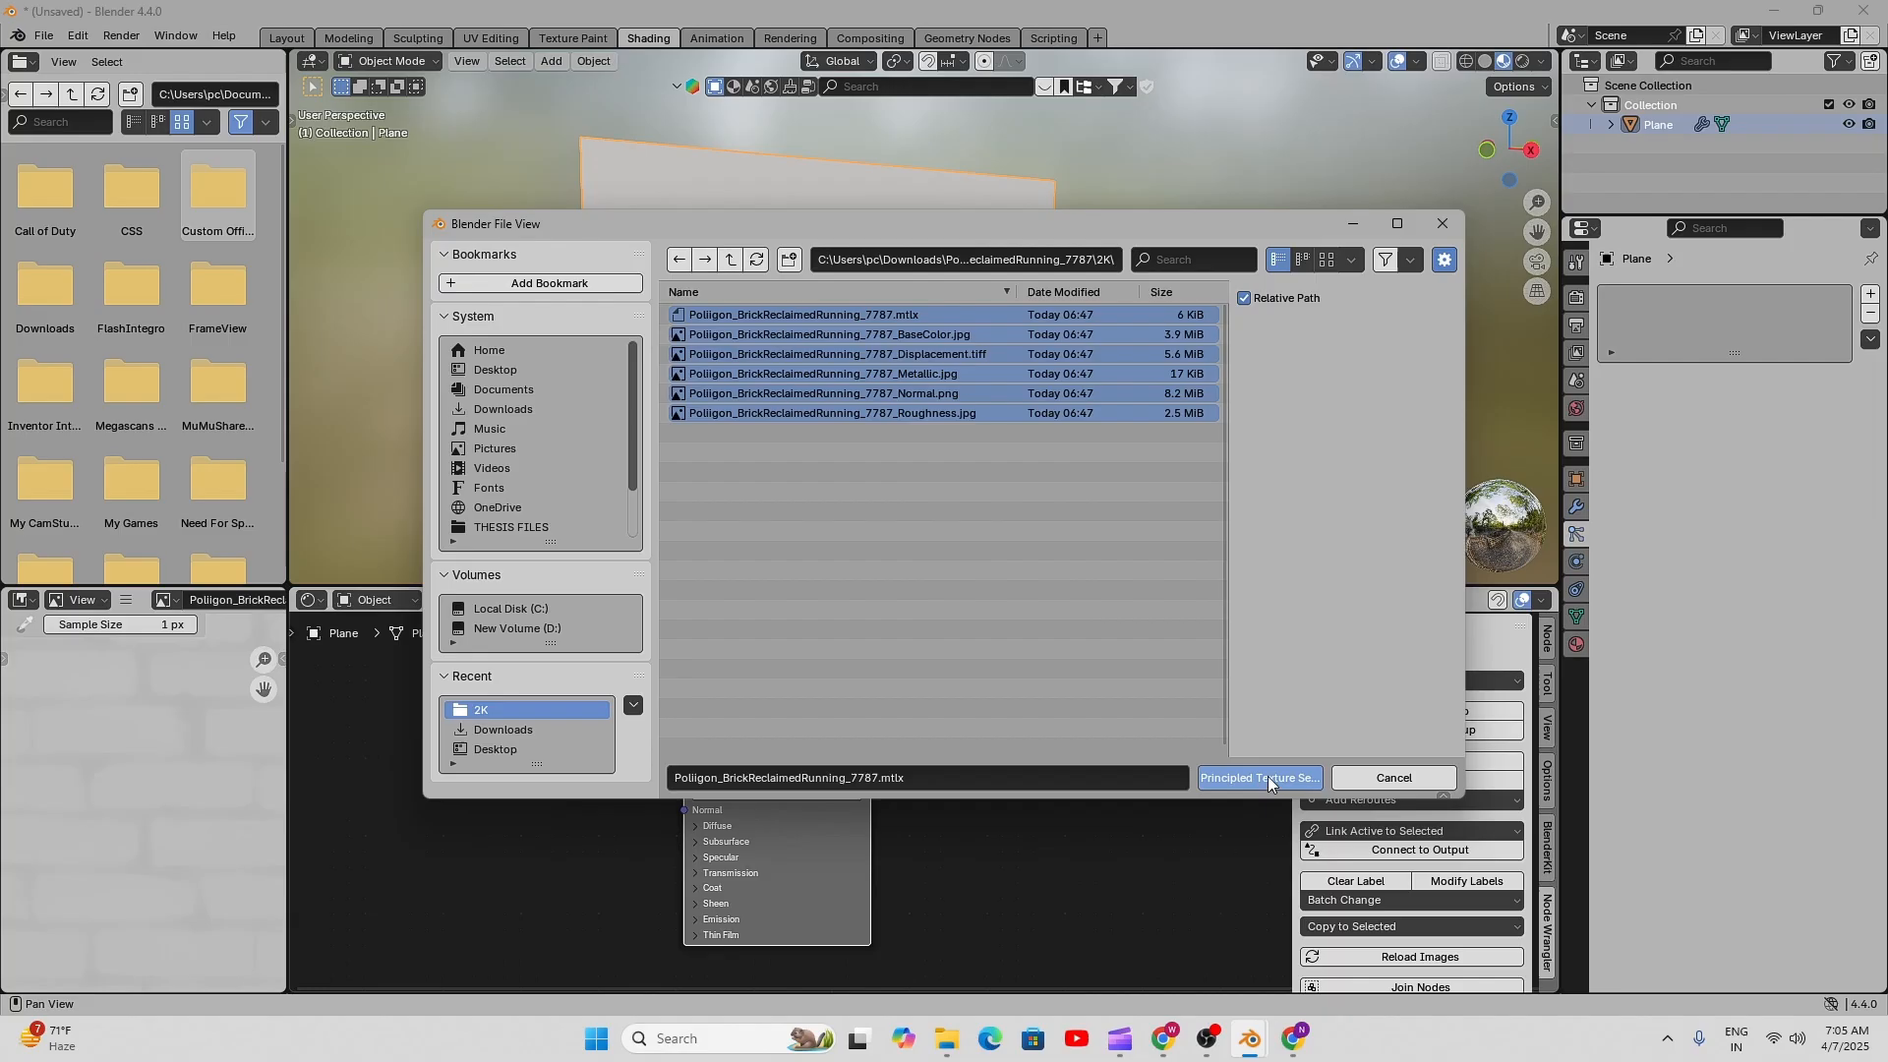
- Move the Normal Map node up into the gap between the texture nodes and the Principled BSDF, above the Displacement node
scroll(1134, 758, down, 6)
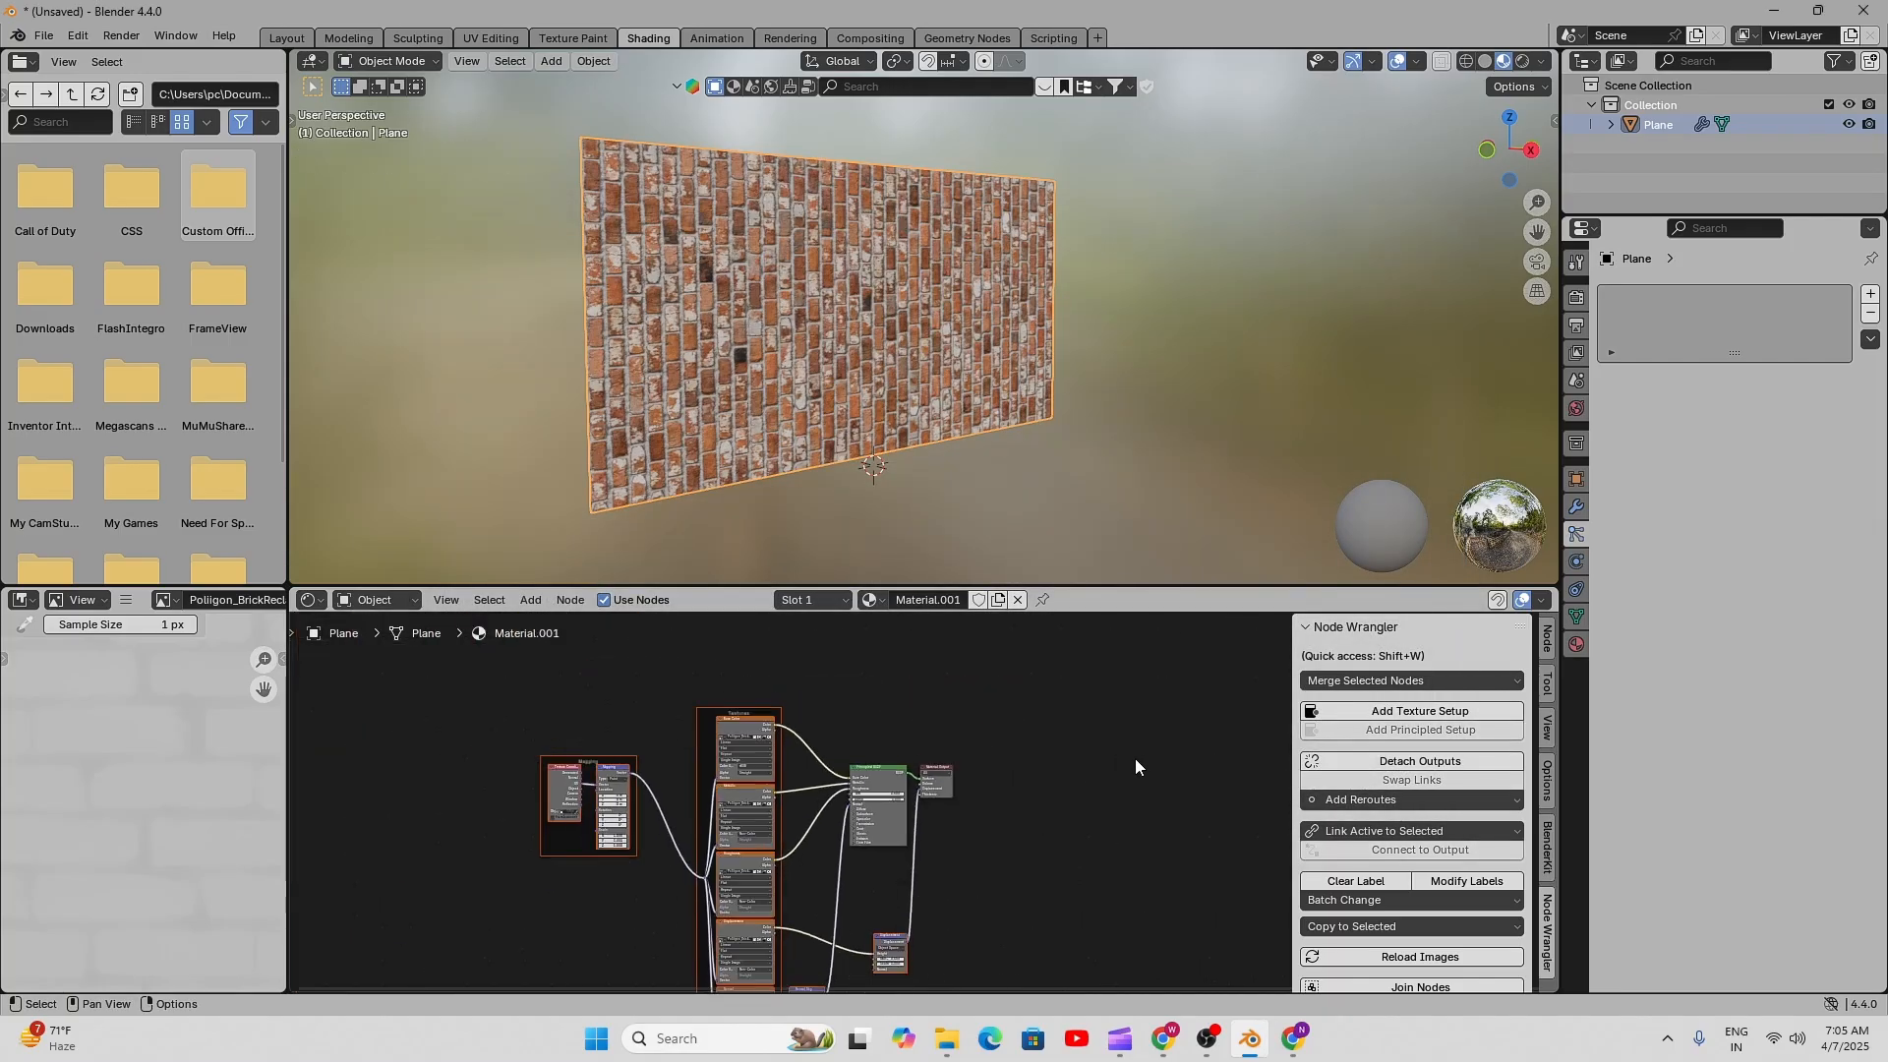
middle_drag(920, 794, 894, 829)
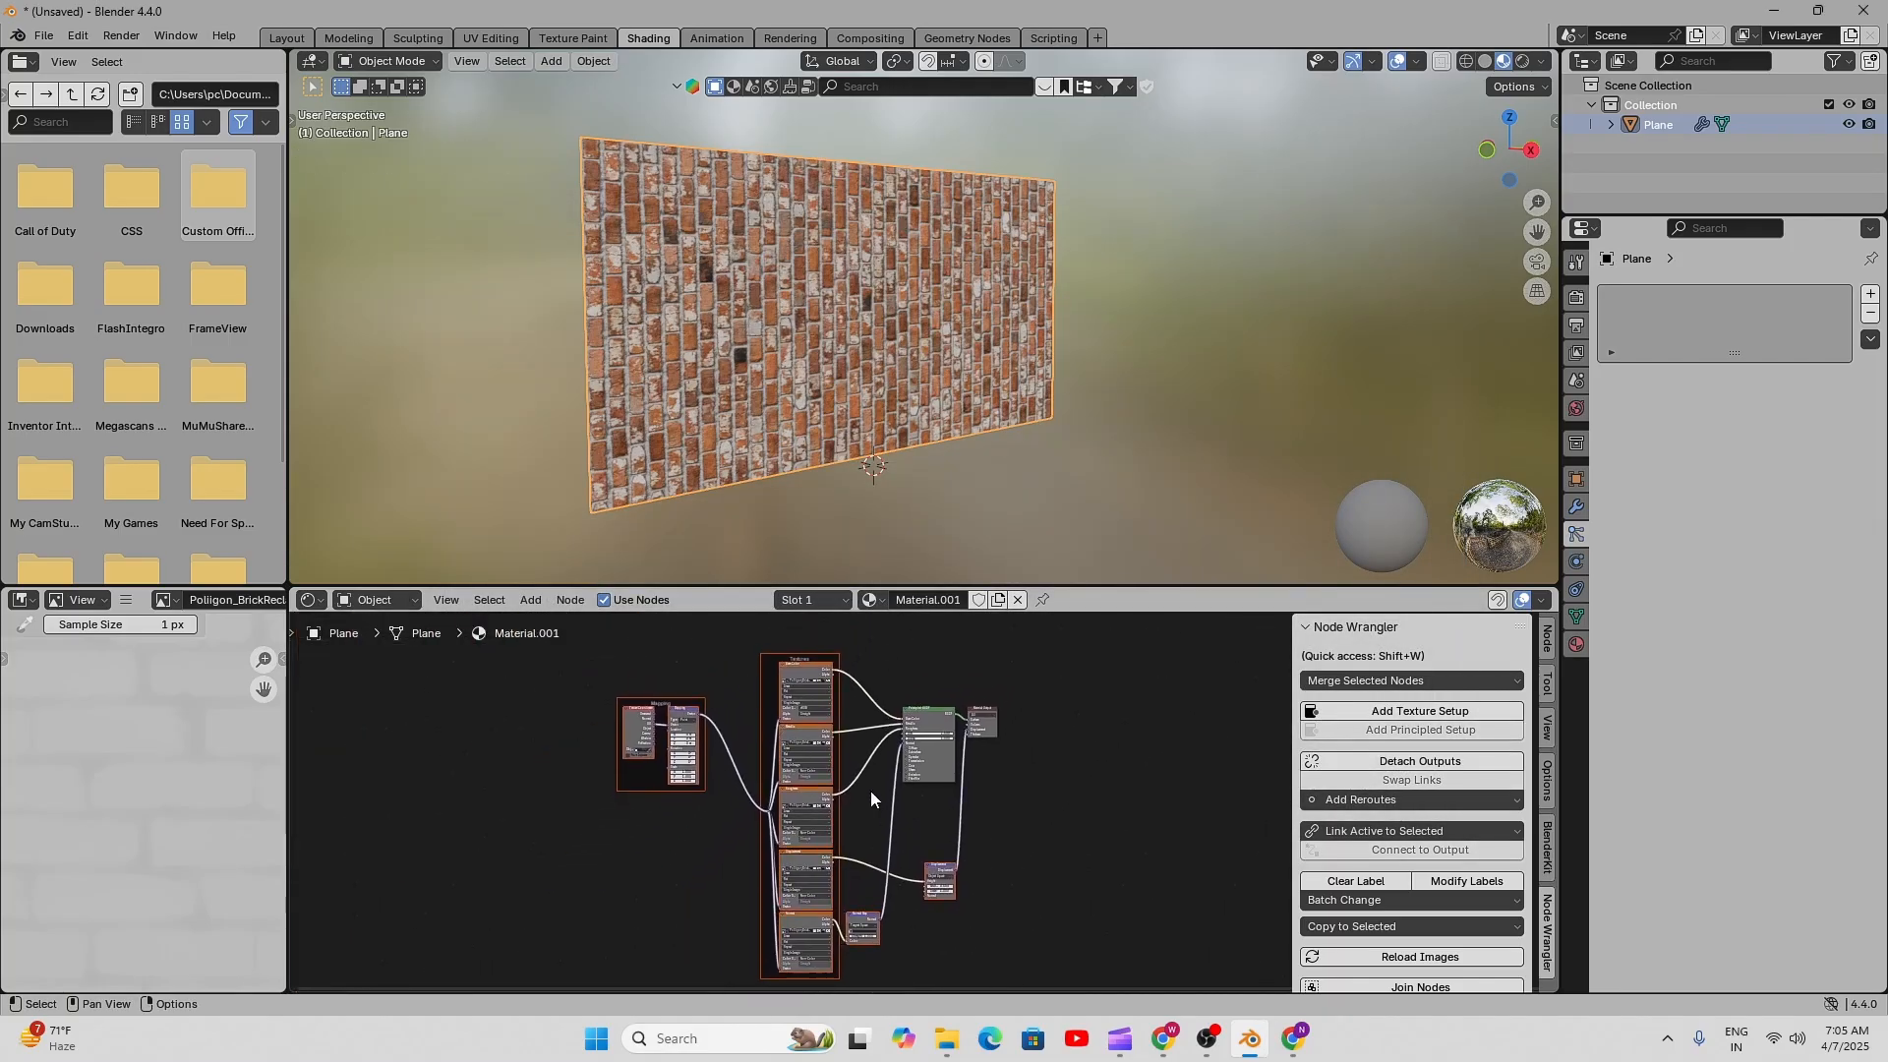
scroll(930, 788, up, 1)
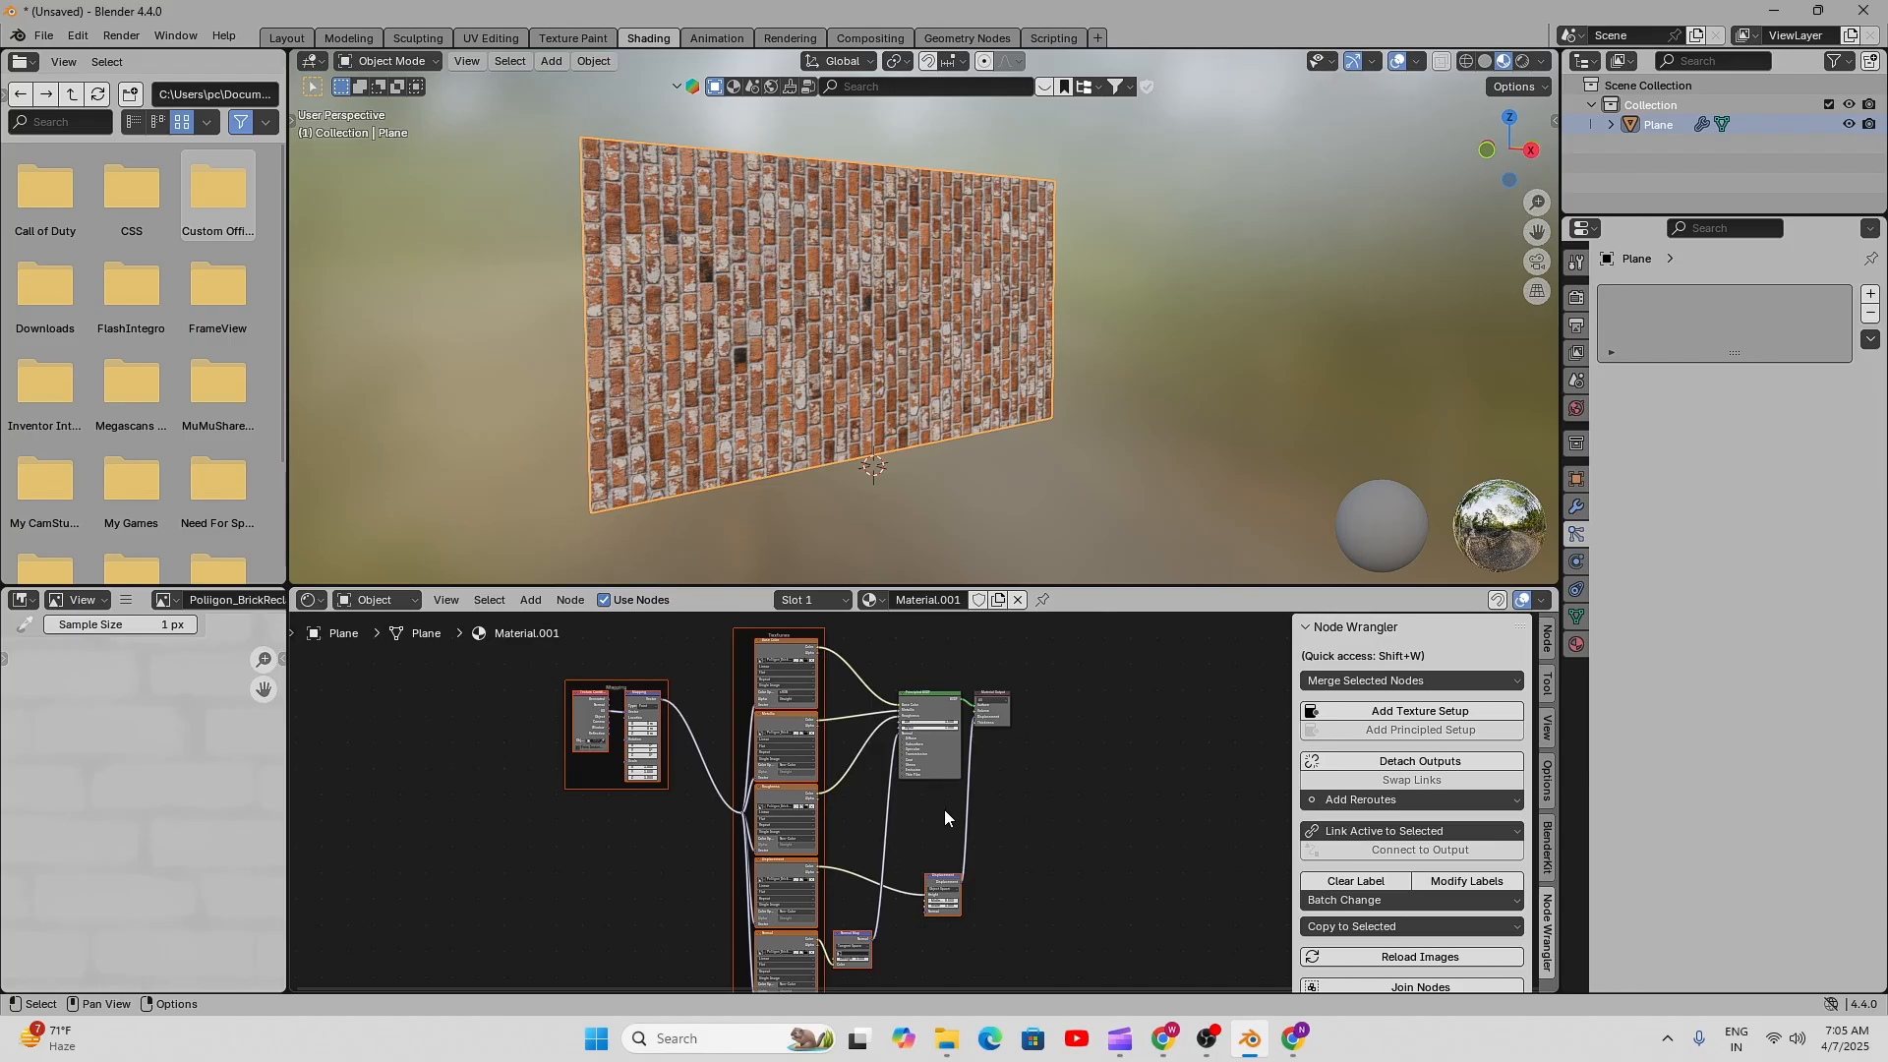
scroll(982, 882, up, 2)
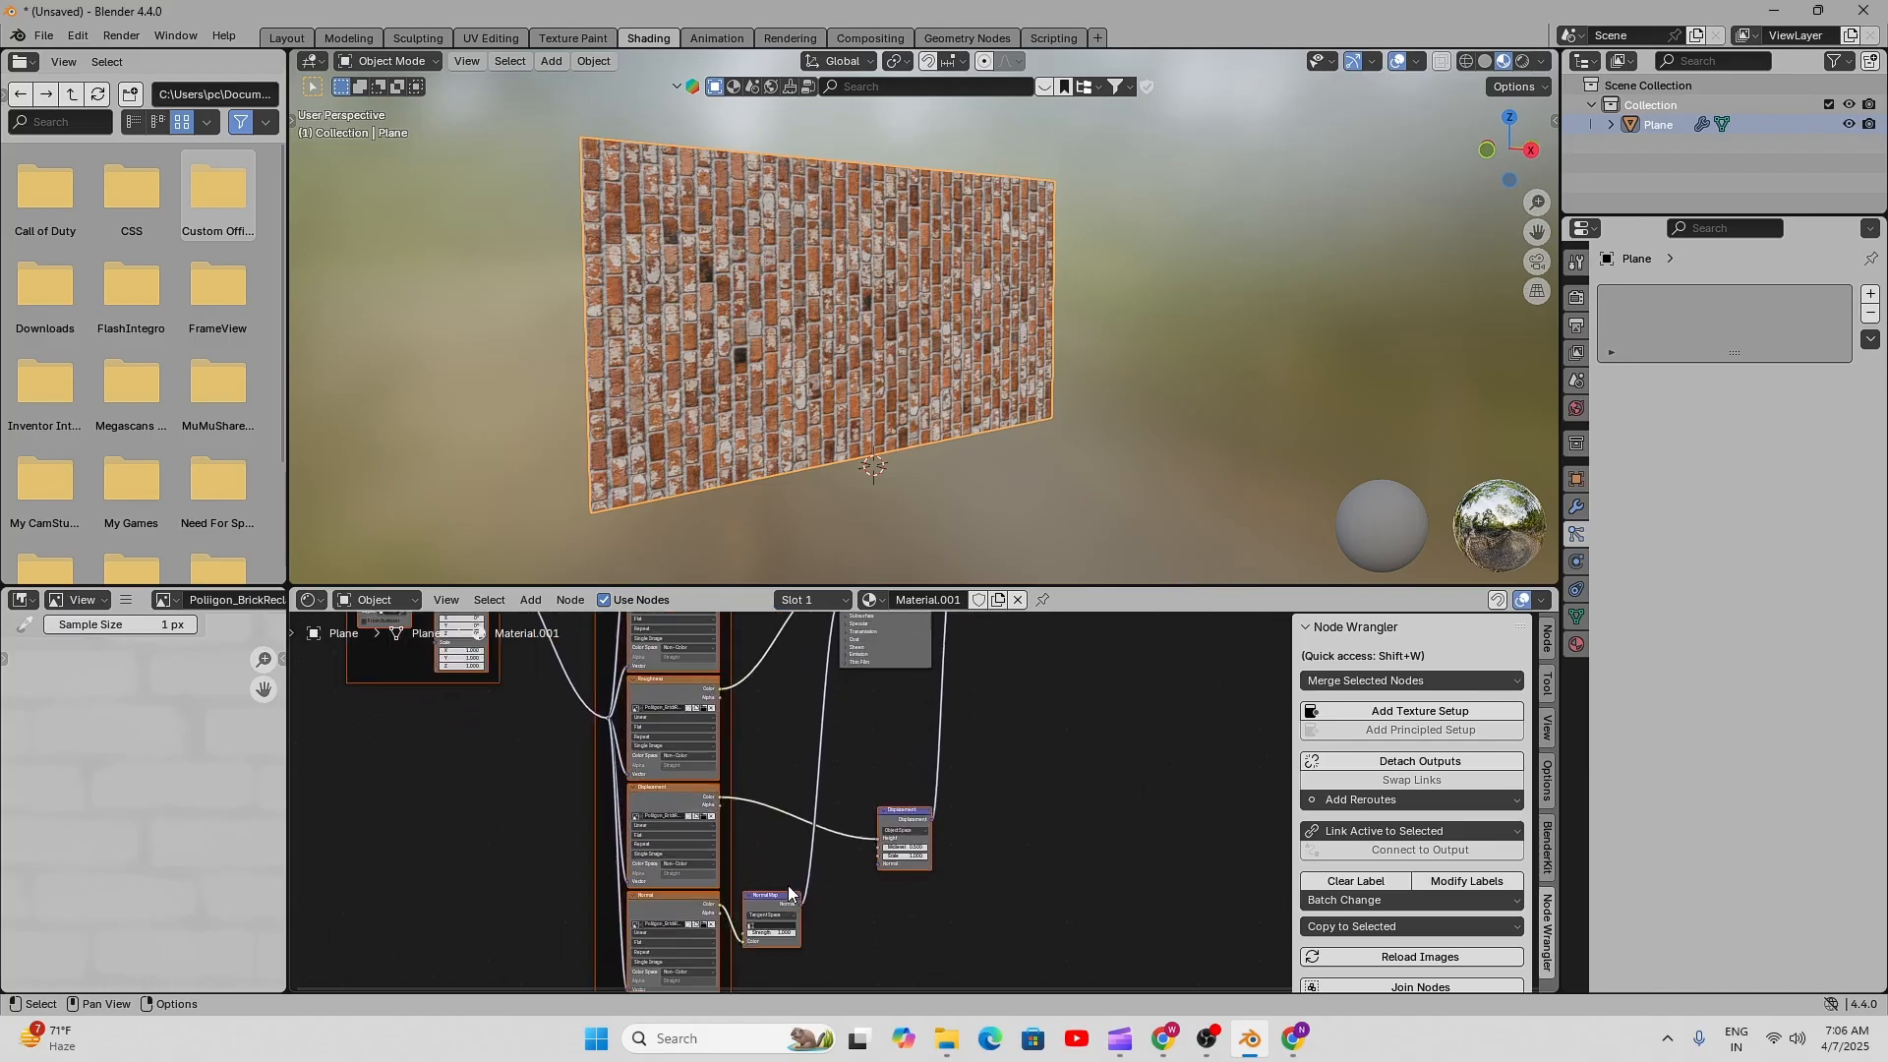
drag(788, 893, 708, 944)
scroll(822, 810, down, 2)
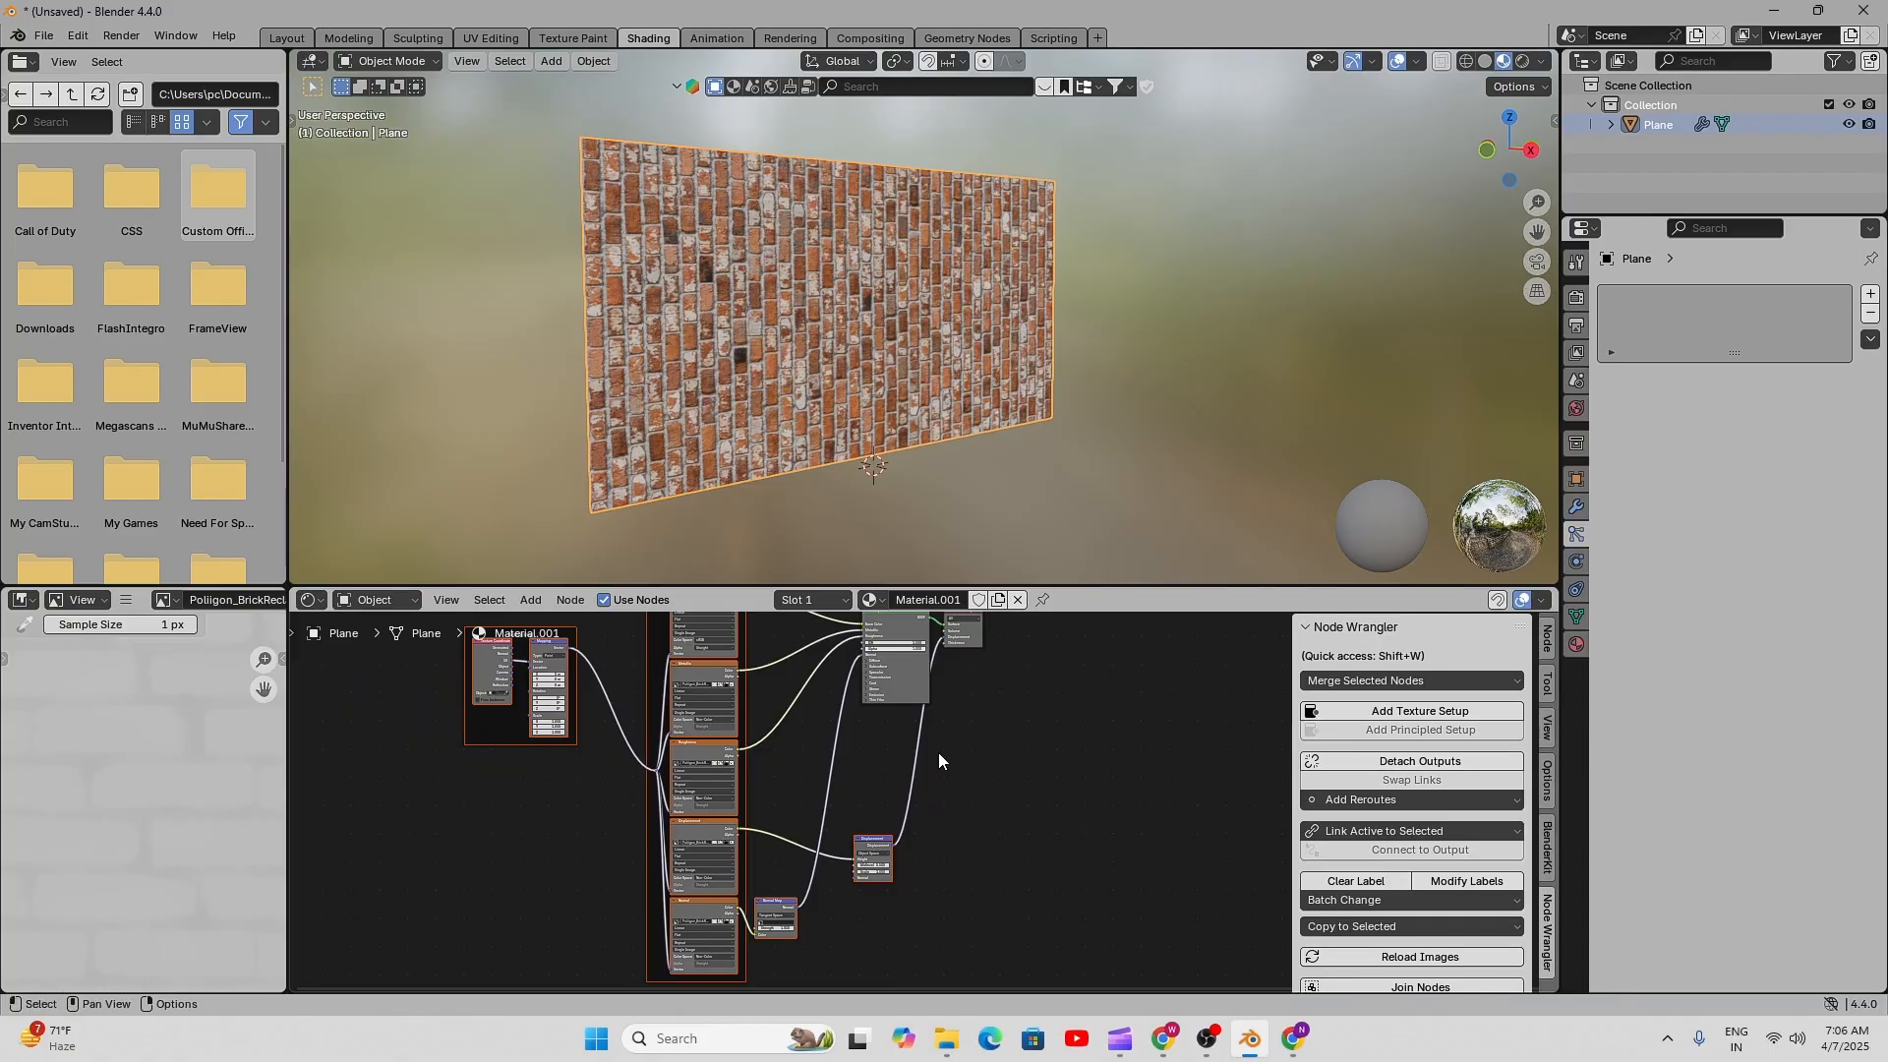
scroll(975, 742, down, 2)
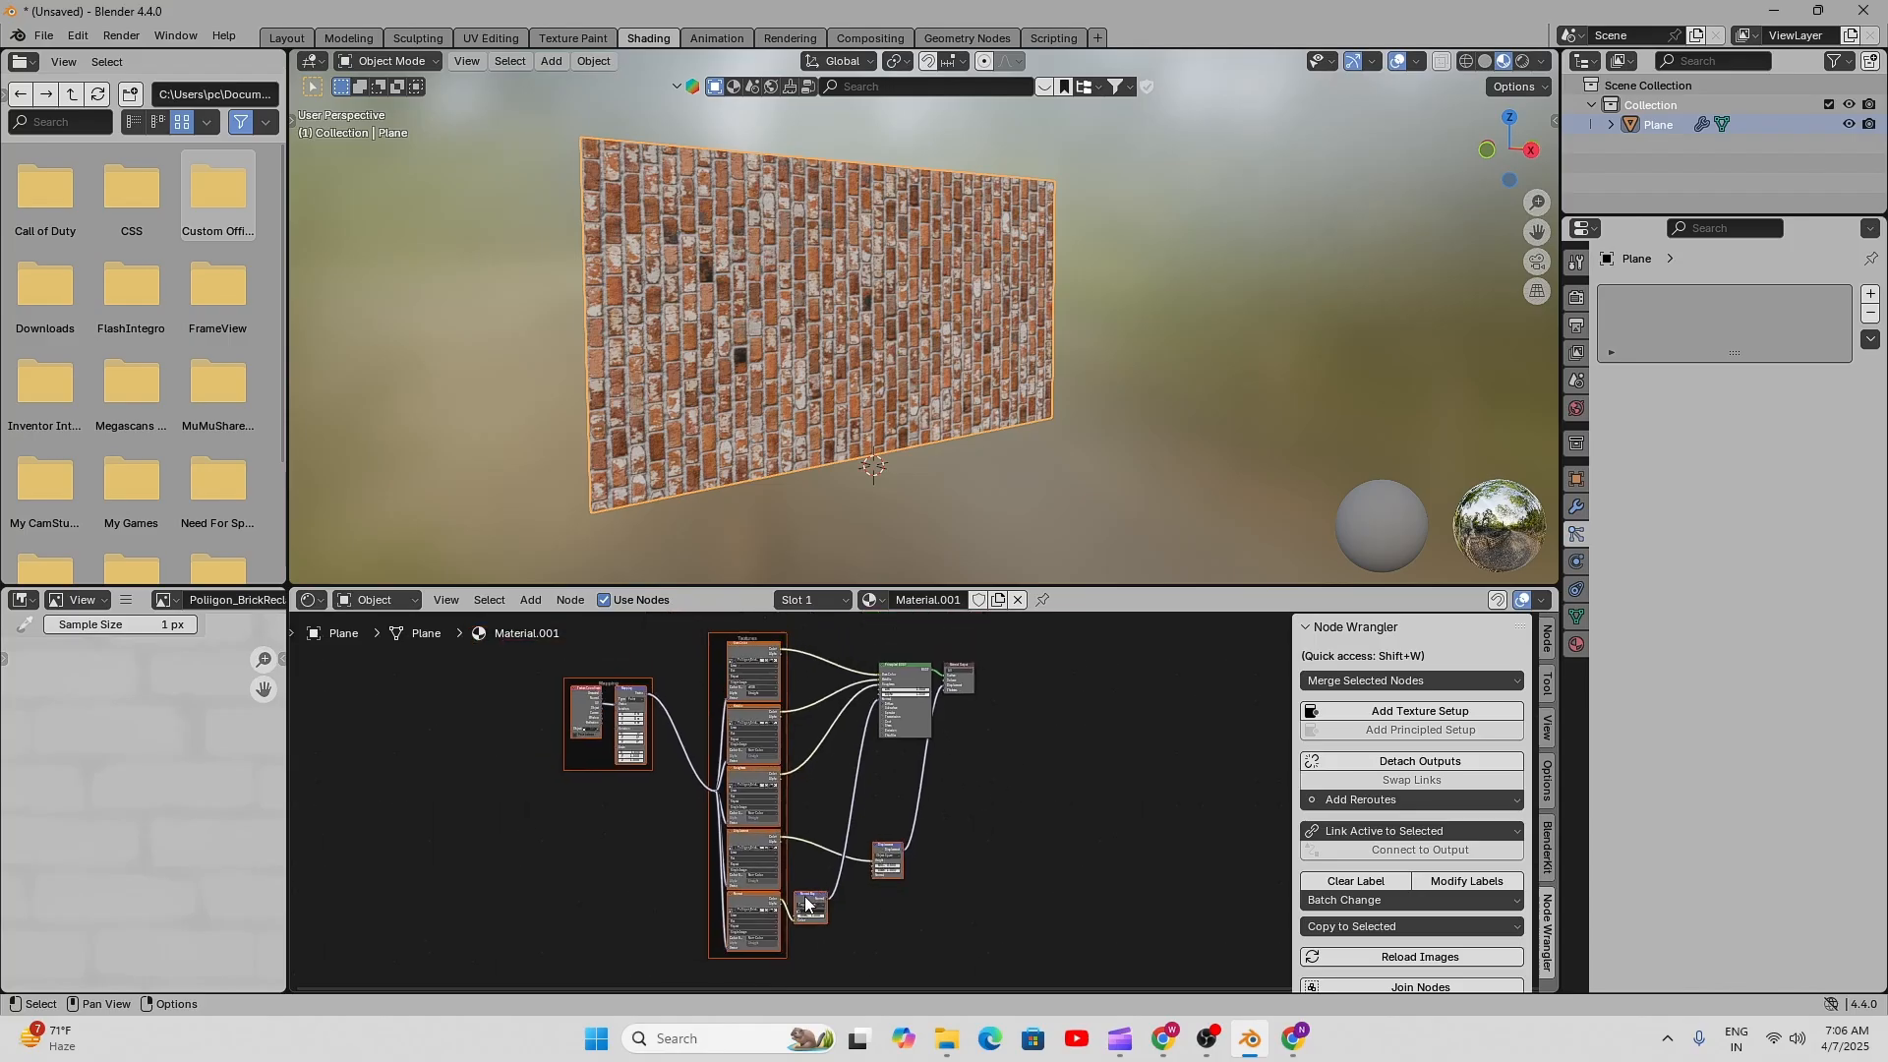
drag(816, 893, 835, 799)
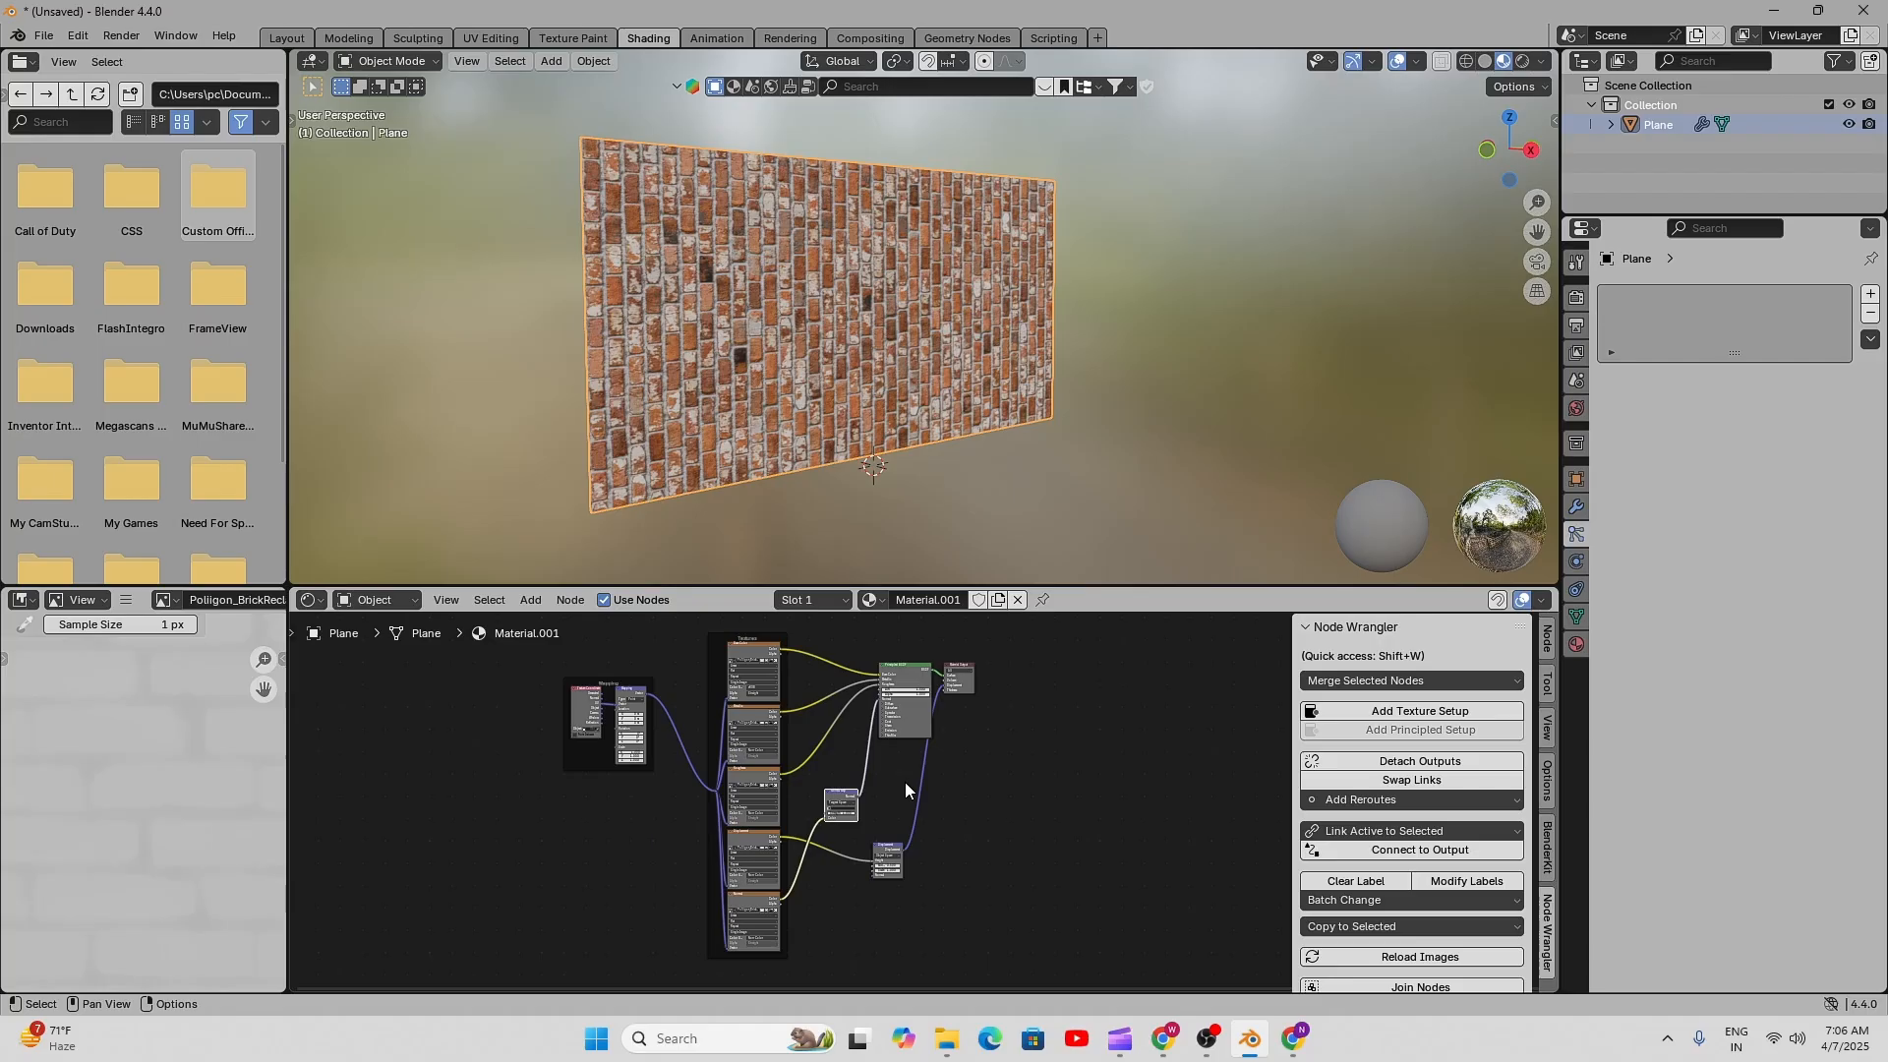
- Examine the generated Mapping node and the color space settings of the Metallic and Roughness texture nodes
scroll(904, 782, up, 3)
middle_drag(1015, 768, 1100, 817)
scroll(789, 694, up, 2)
scroll(589, 702, up, 2)
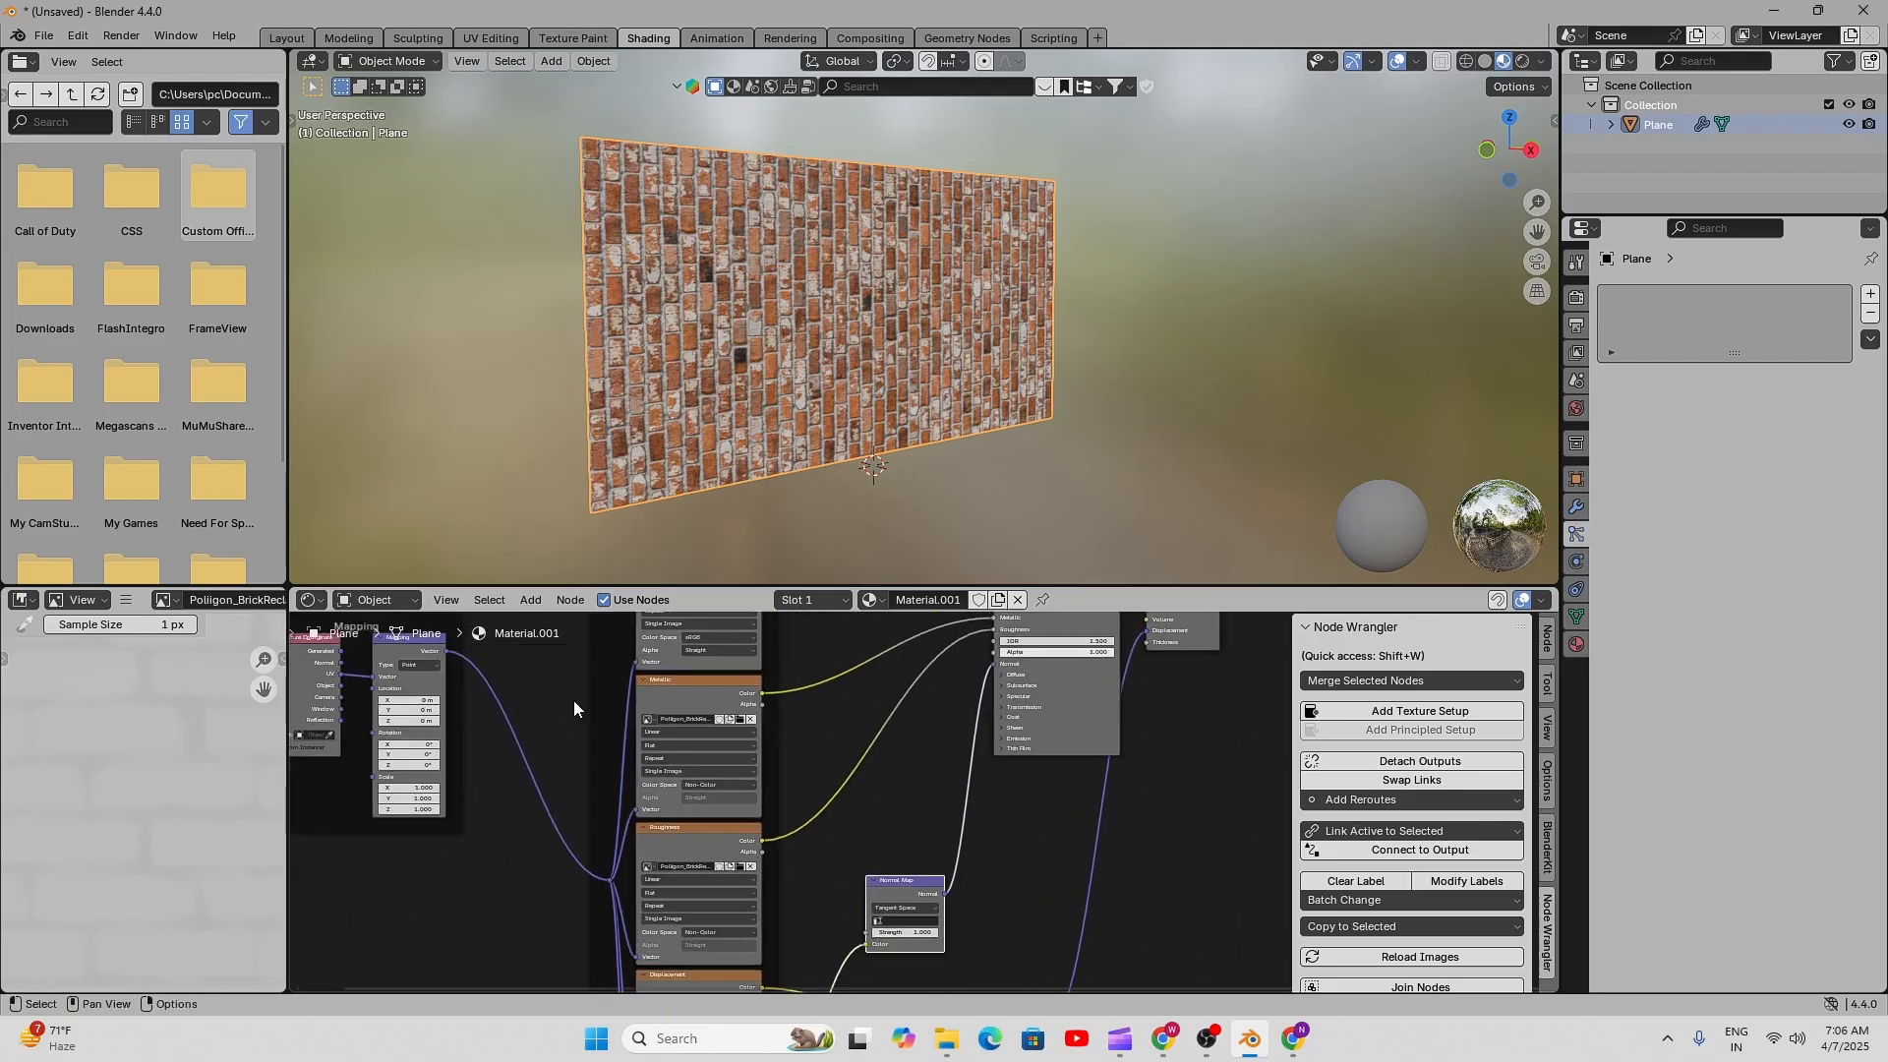
middle_drag(359, 650, 574, 735)
scroll(741, 757, up, 4)
scroll(900, 789, up, 3)
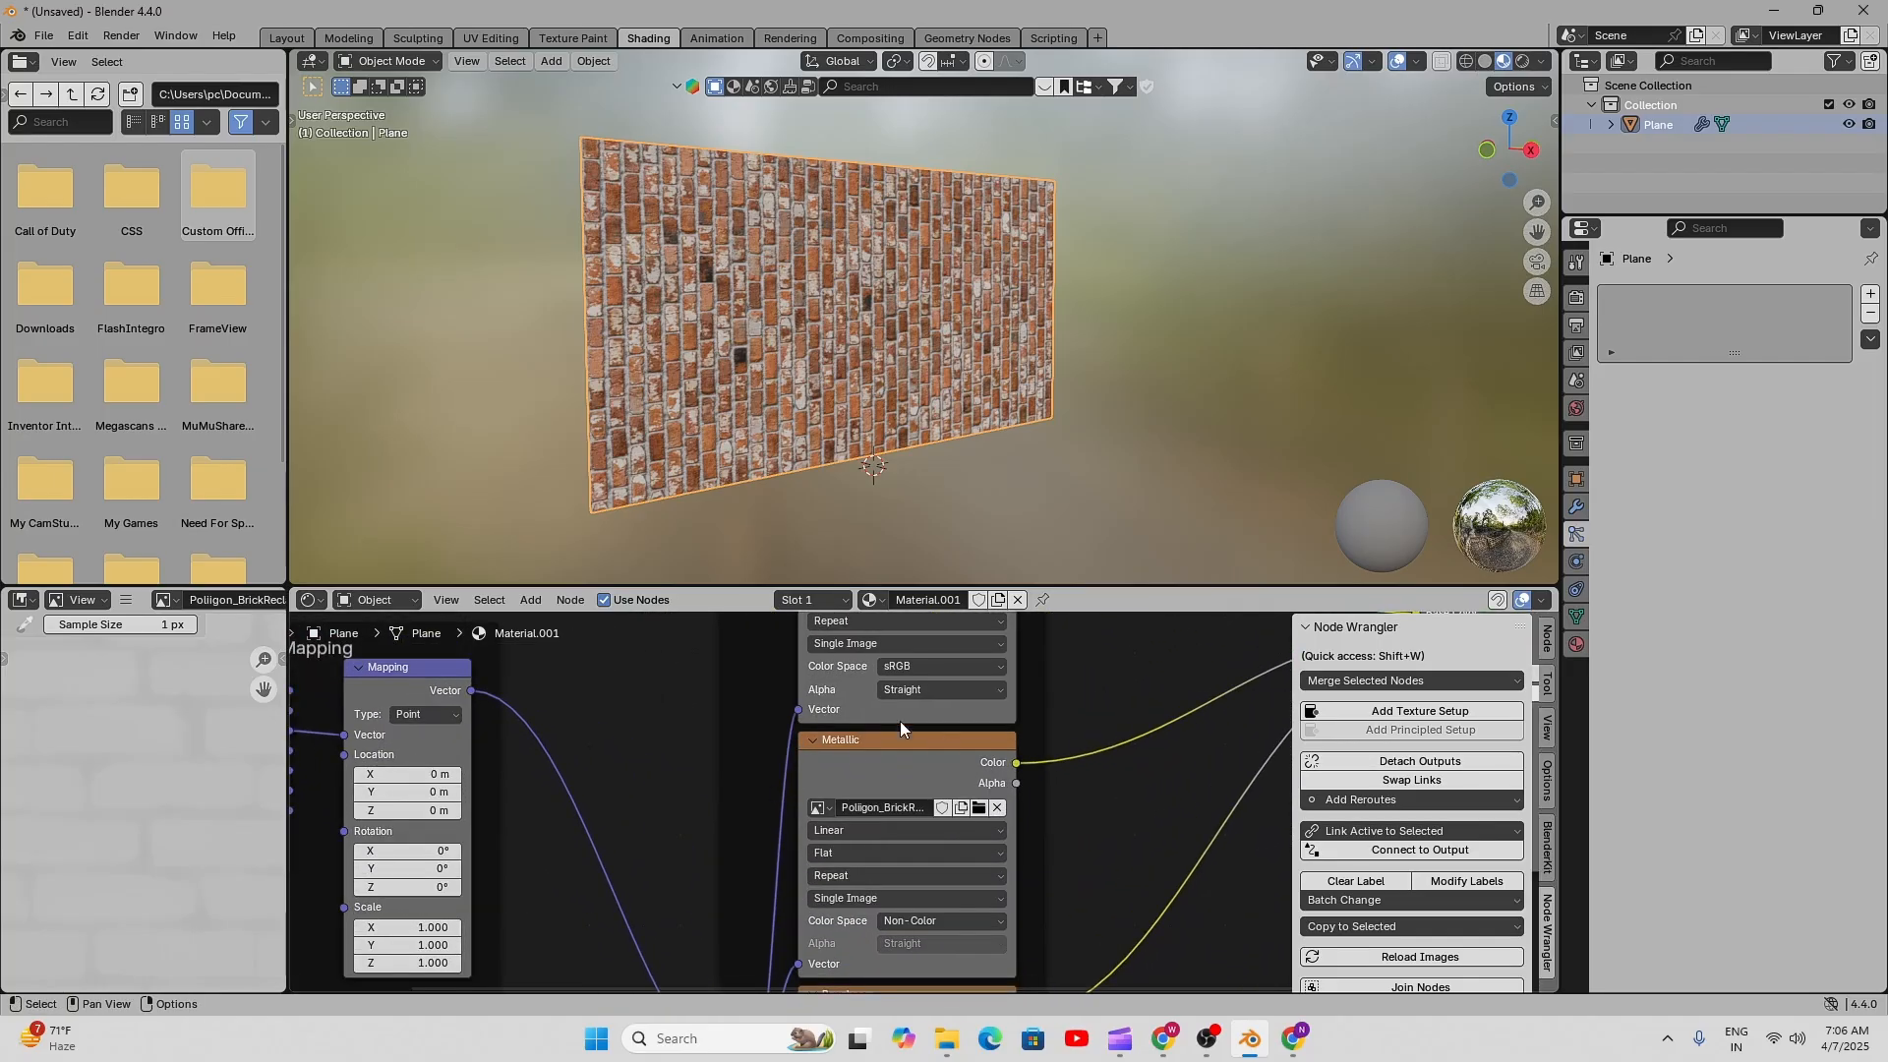
scroll(897, 801, down, 5)
middle_drag(873, 818, 854, 720)
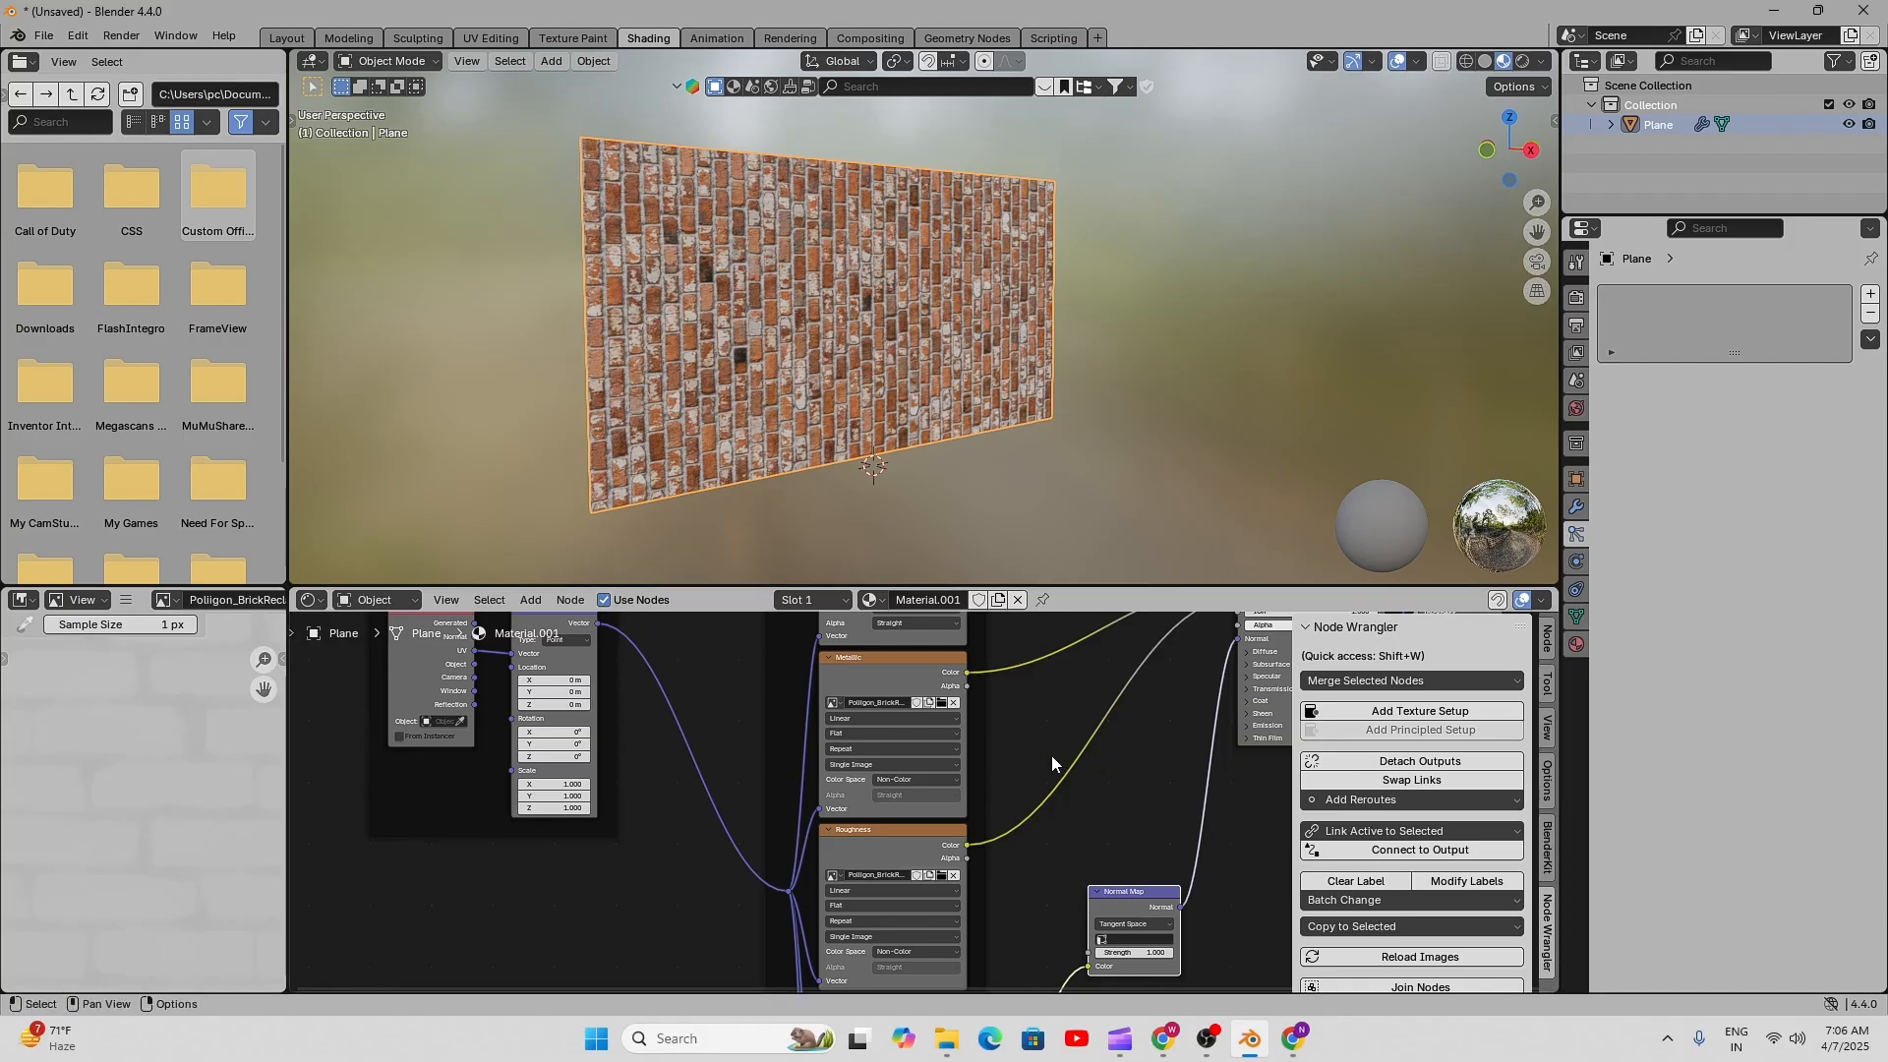
- Examine how the texture nodes feed the Principled BSDF and how Texture Coordinate links to Mapping
scroll(1023, 767, down, 2)
scroll(1001, 775, down, 3)
middle_drag(1019, 788, 889, 768)
scroll(824, 745, down, 2)
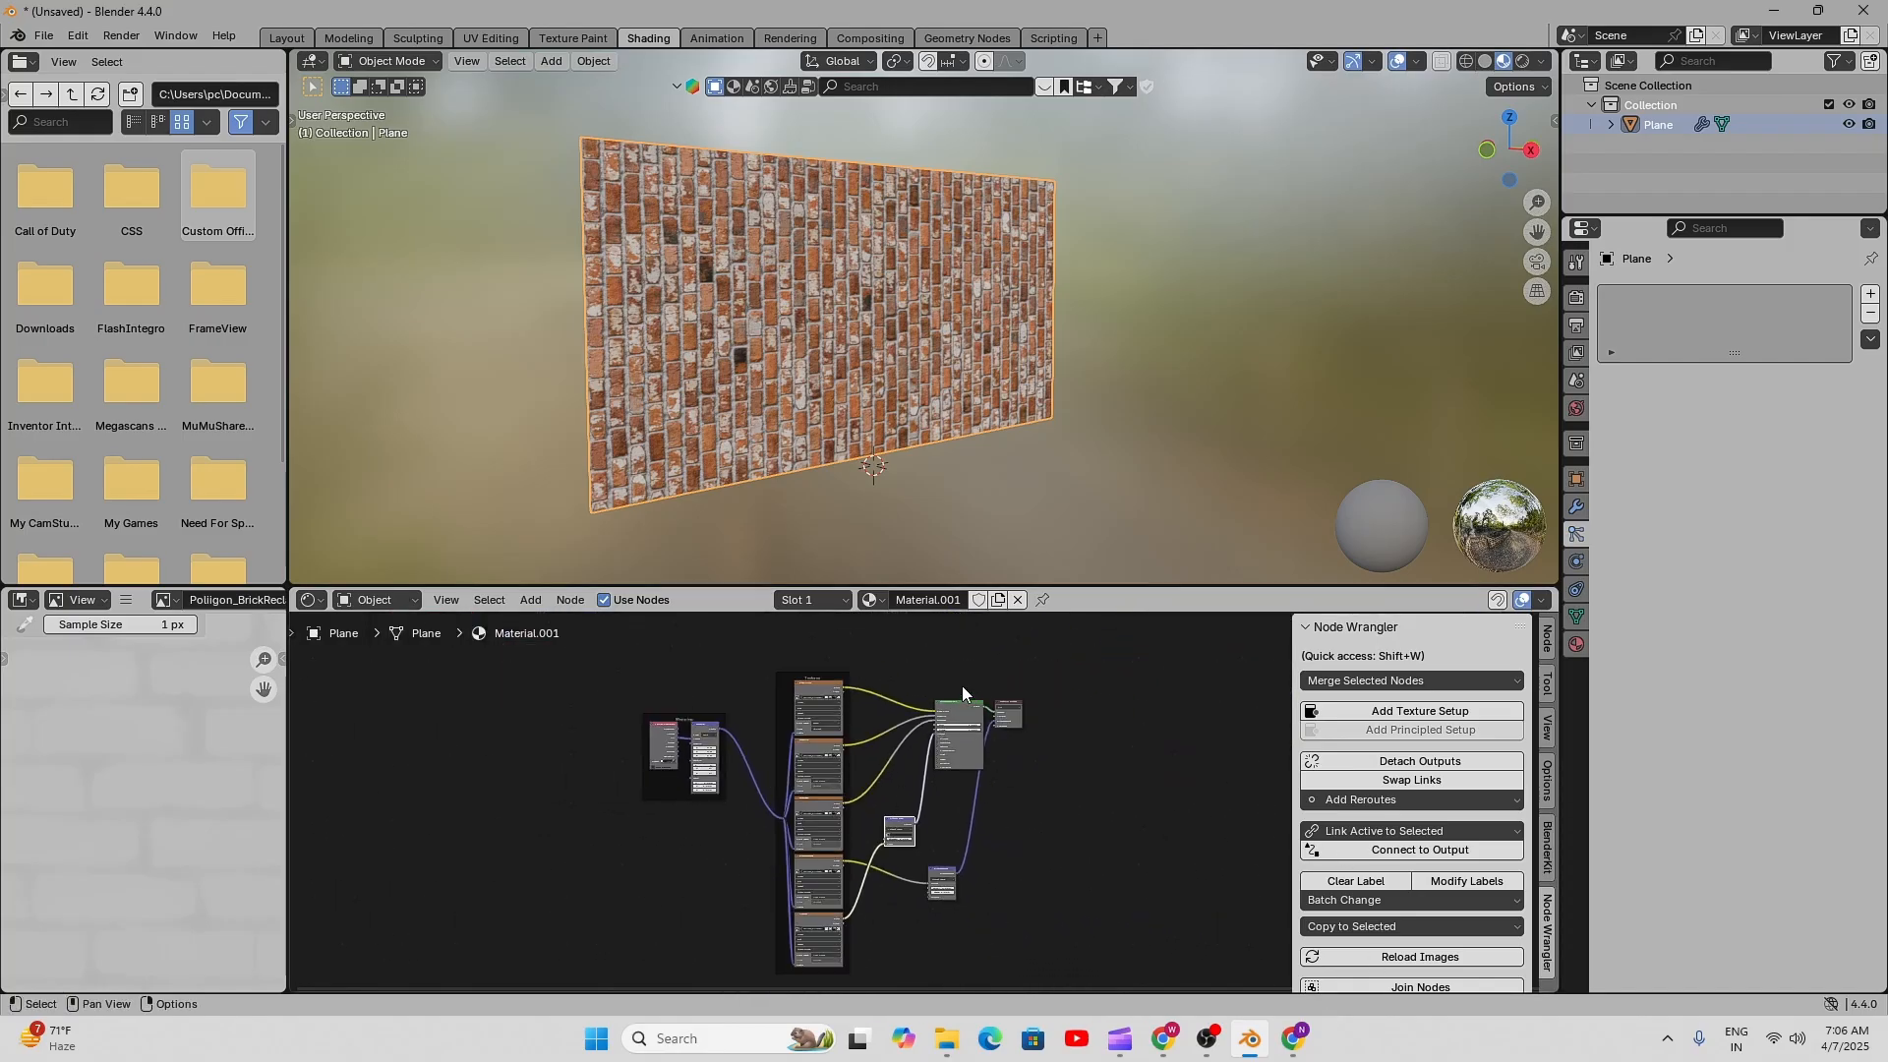
scroll(936, 786, up, 4)
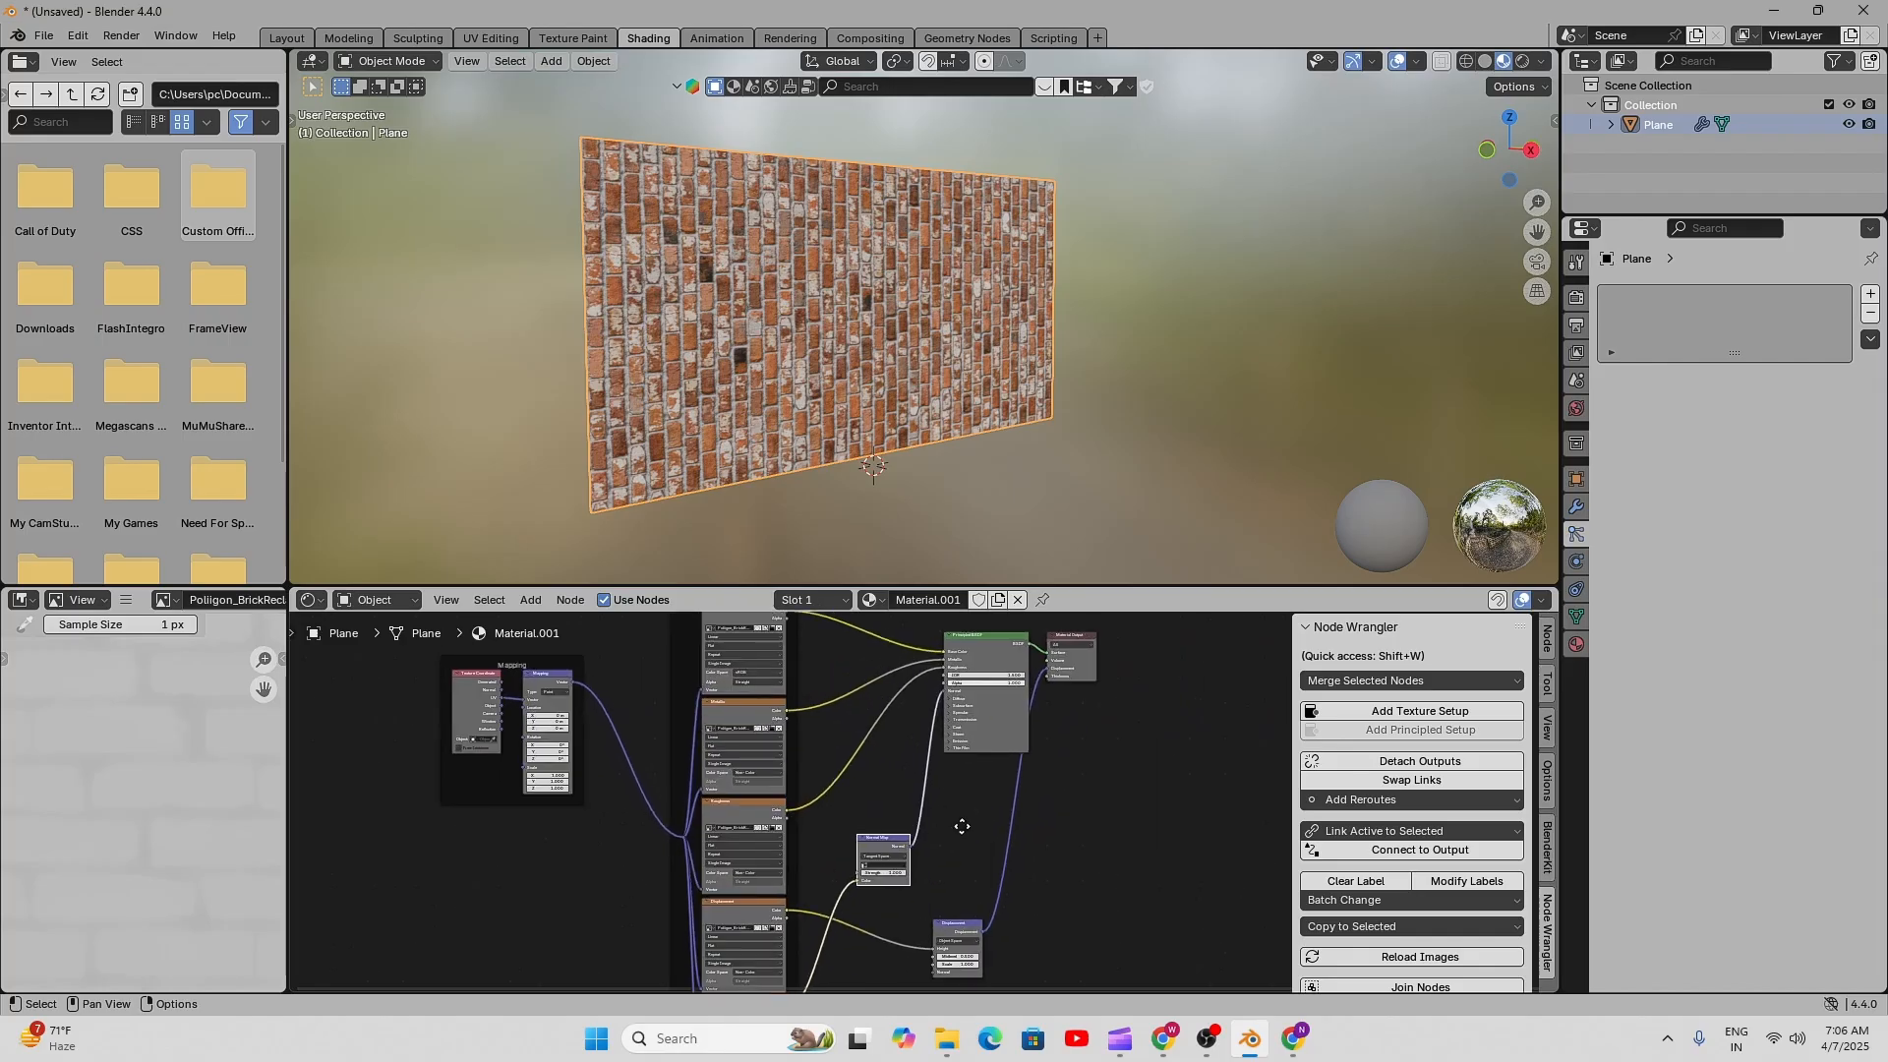
scroll(944, 781, up, 3)
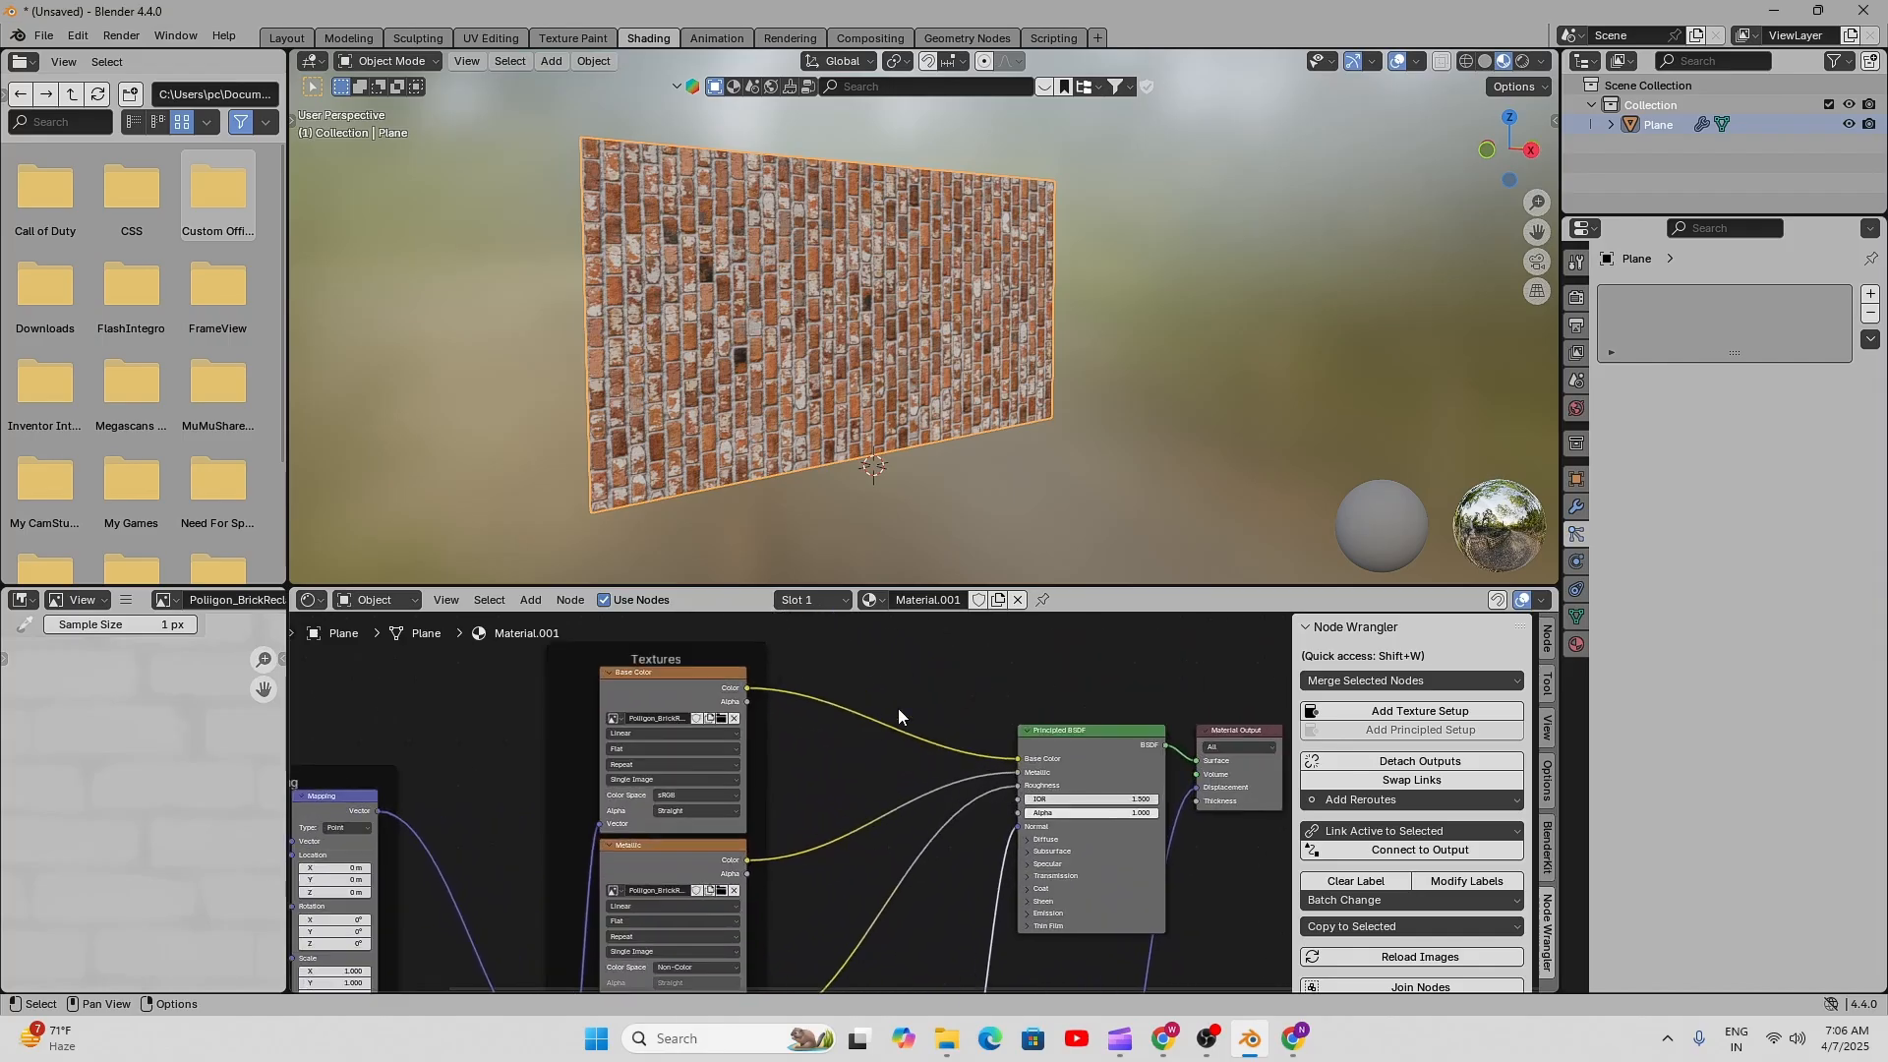
scroll(900, 710, down, 3)
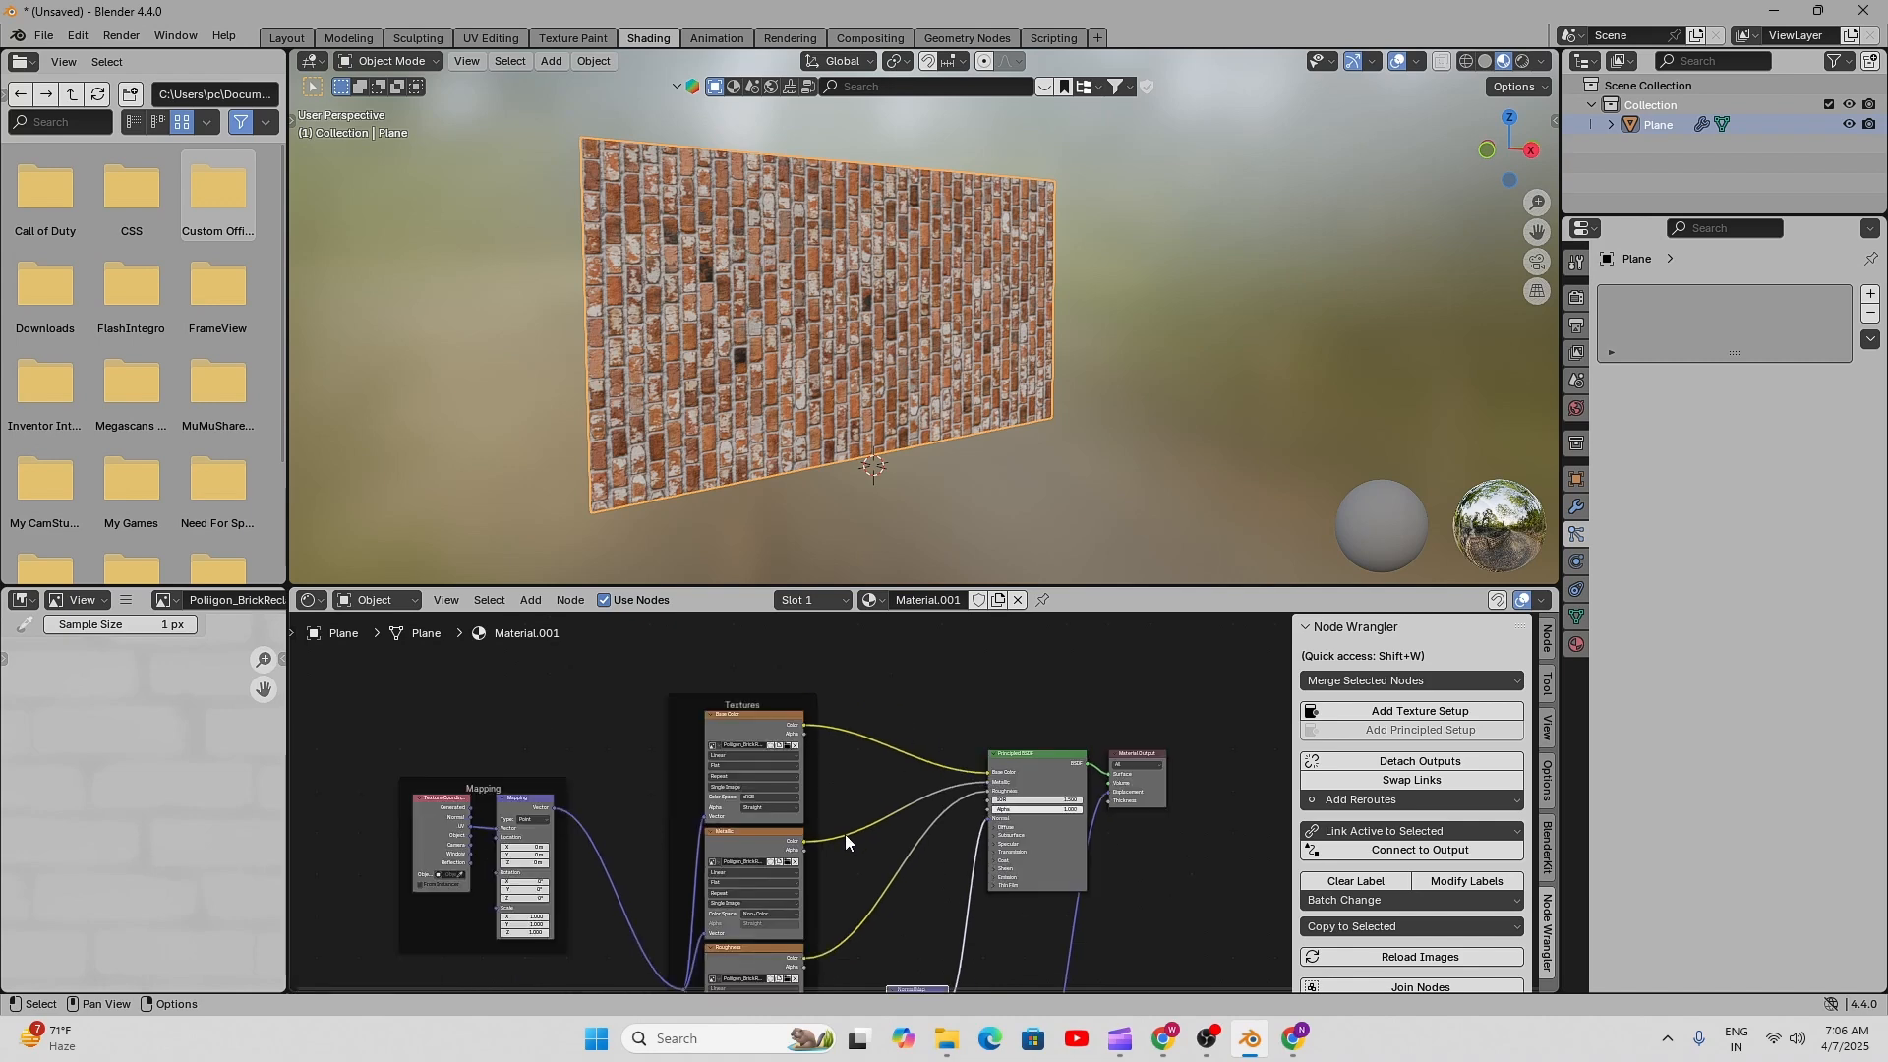
scroll(667, 852, up, 6)
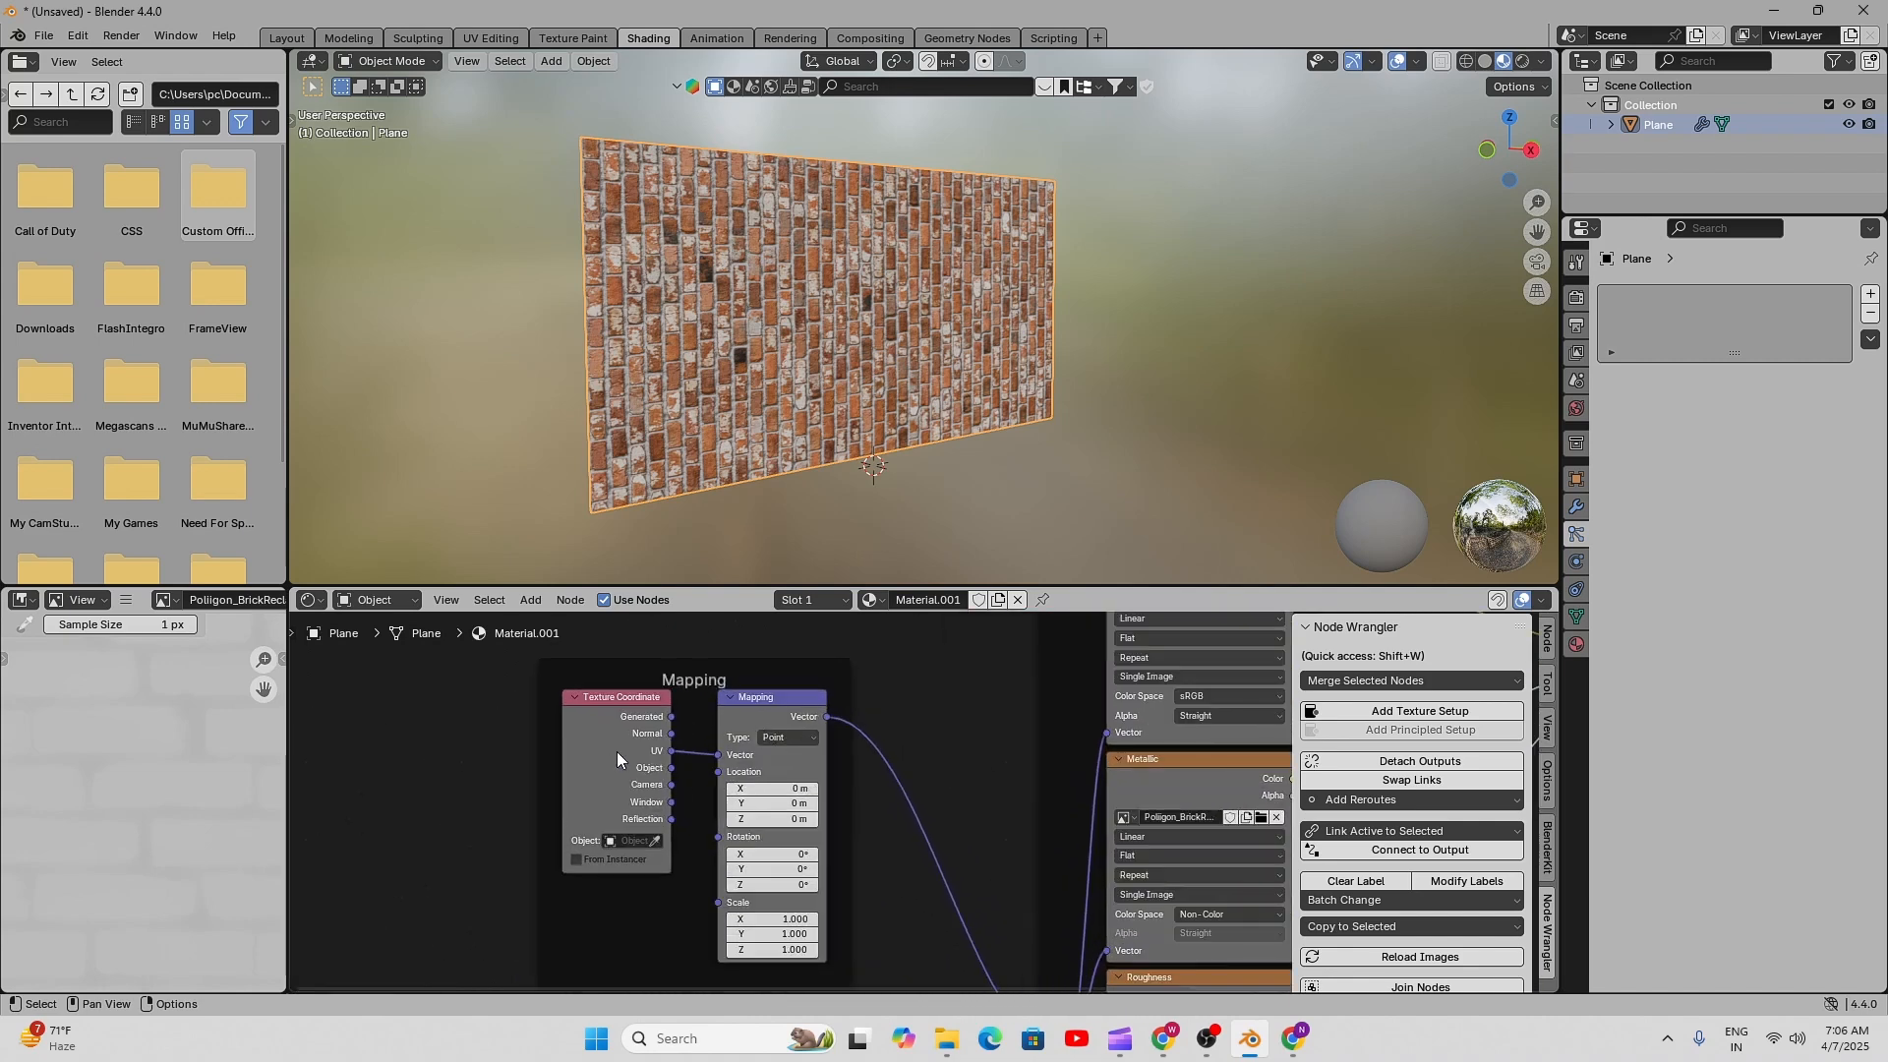
scroll(664, 761, up, 2)
scroll(553, 728, down, 4)
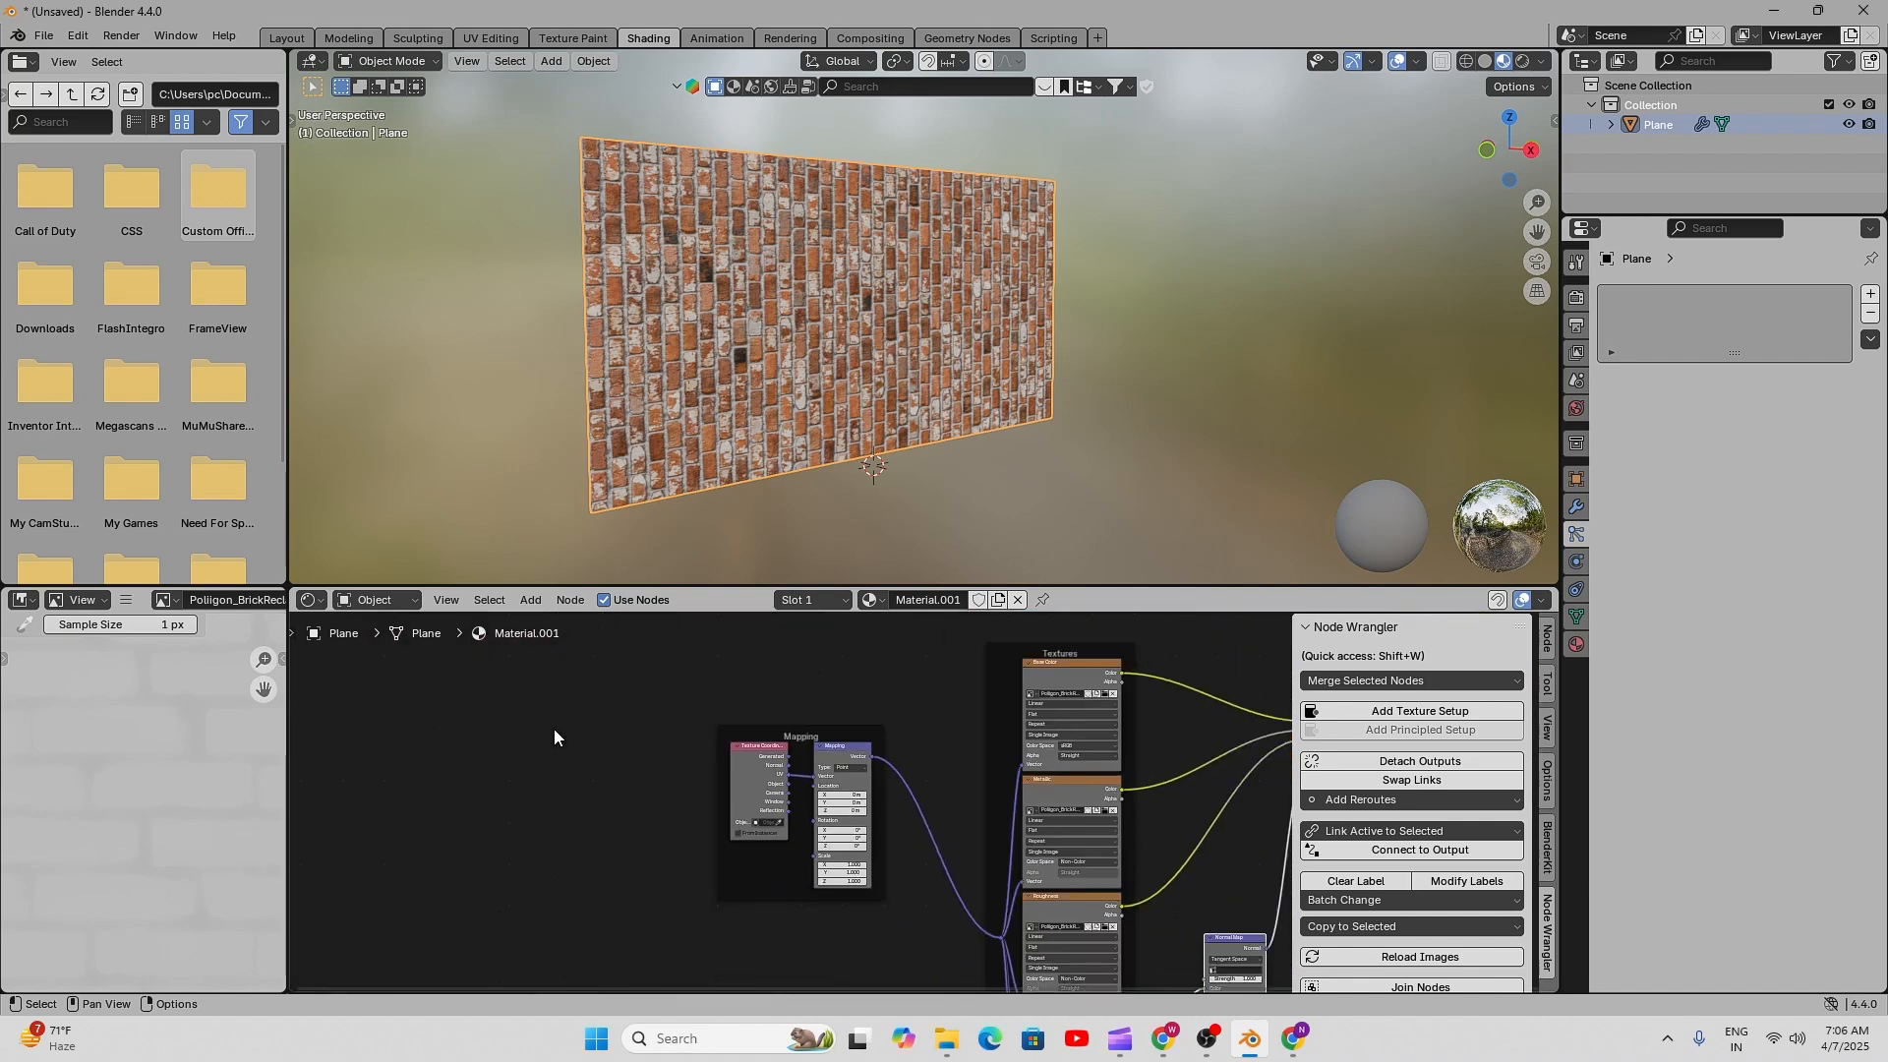
- Move the Material Output node farther away from the Principled BSDF to space out the node tree
scroll(773, 805, down, 1)
middle_drag(1152, 955, 833, 881)
scroll(854, 794, down, 1)
scroll(894, 799, up, 3)
middle_drag(927, 755, 1047, 805)
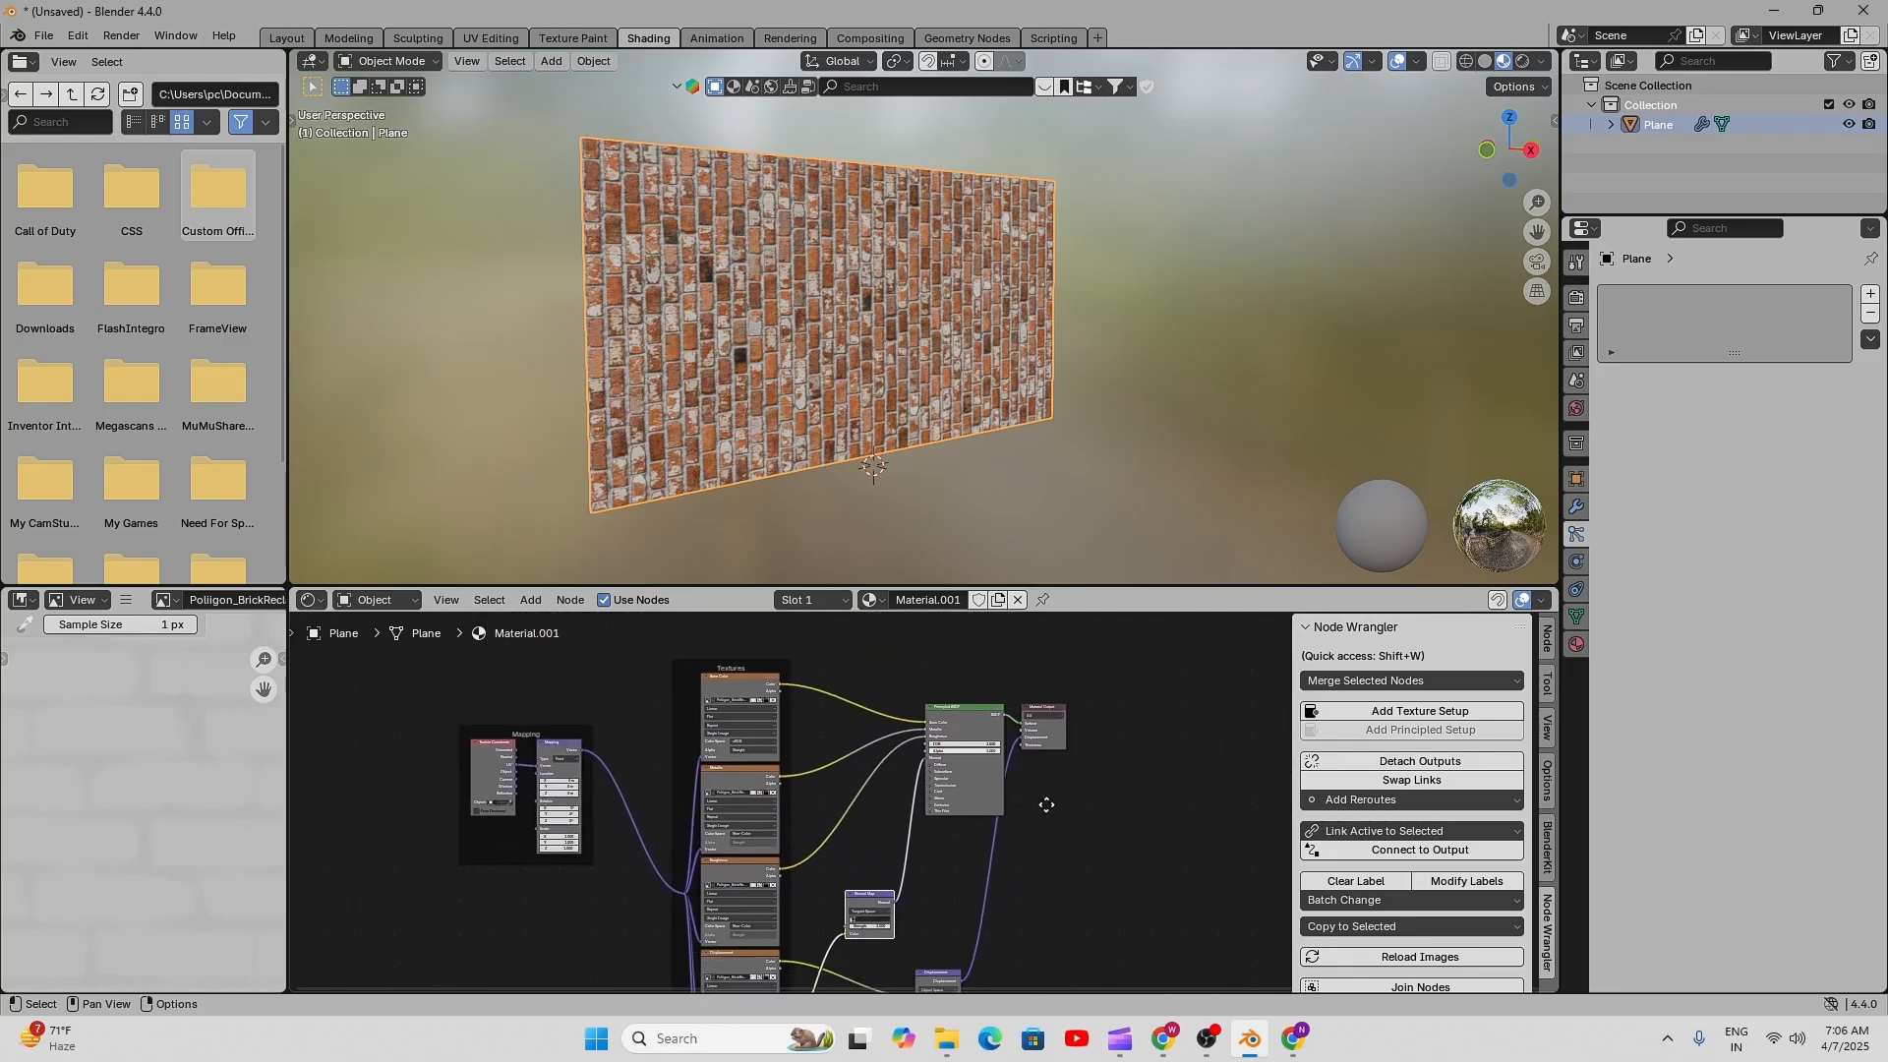
scroll(1046, 722, up, 5)
drag(1095, 660, 1197, 678)
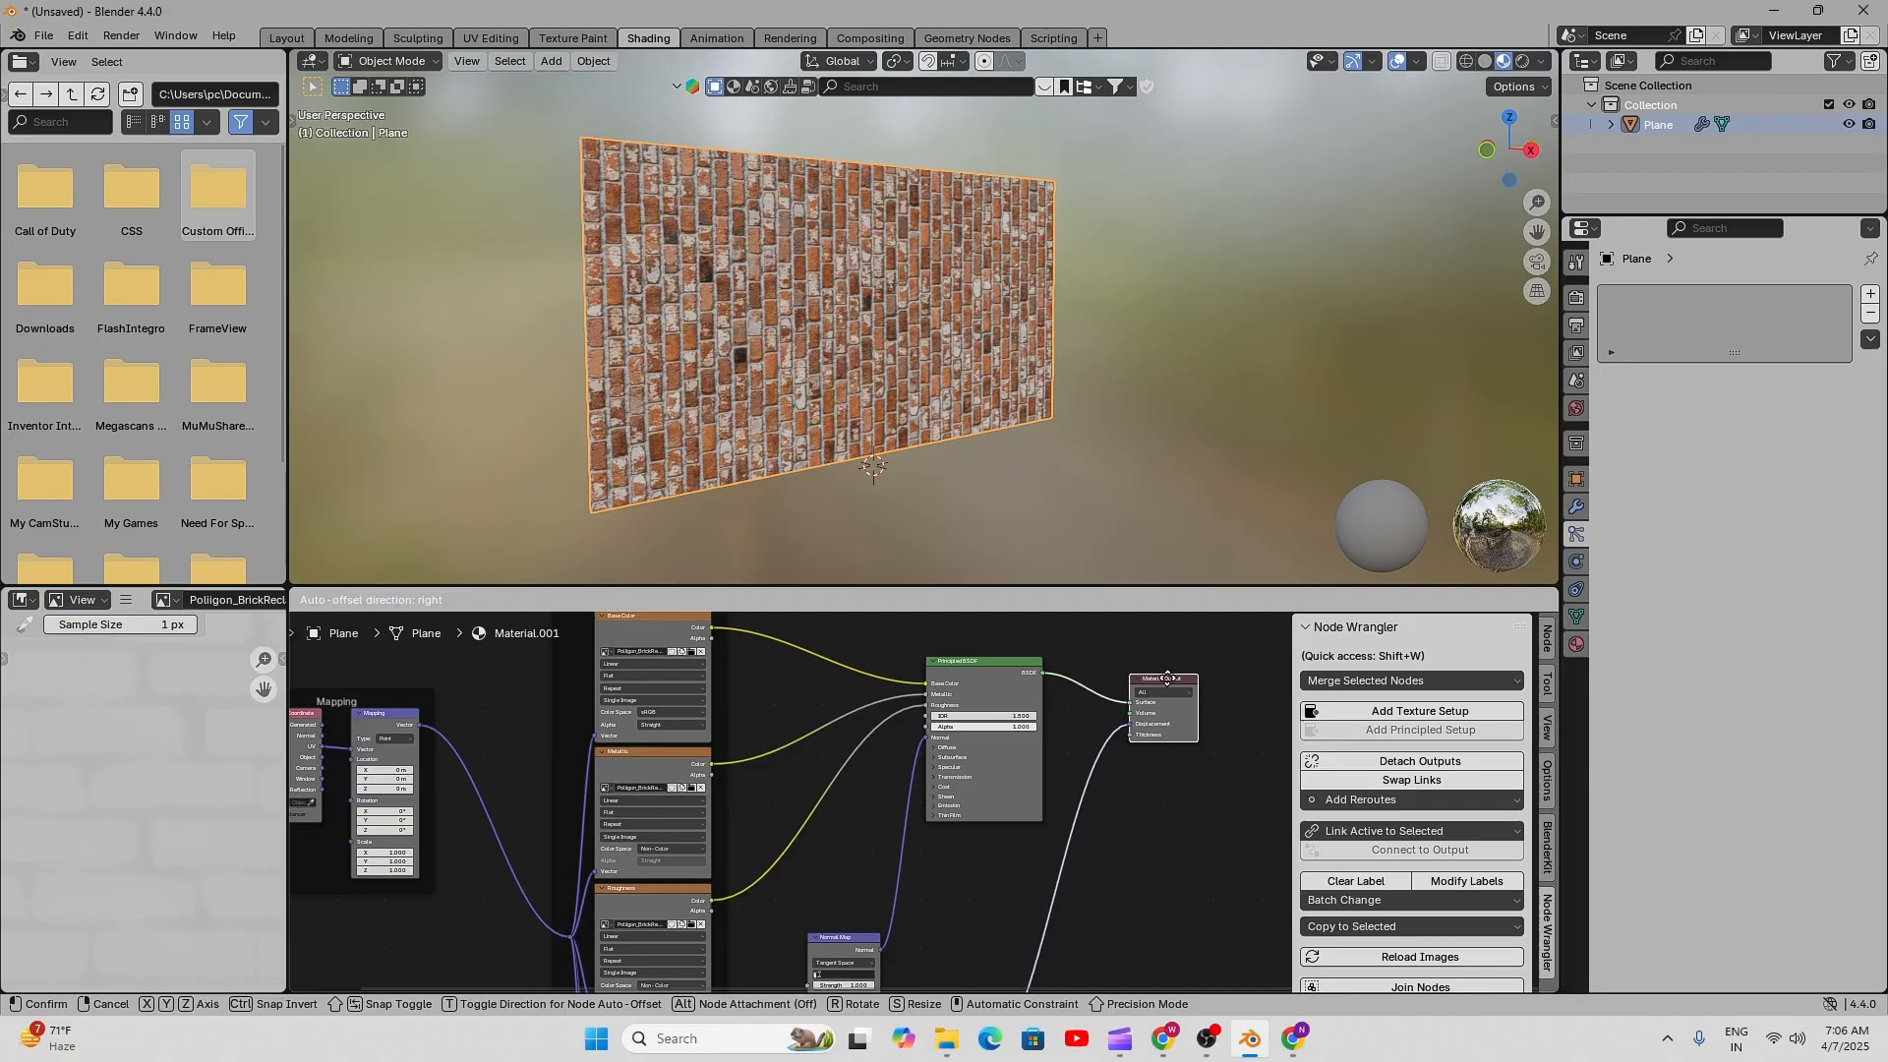
- Inspect the brick surface on the plane up close and check the Mapping node's scale fields
scroll(927, 792, down, 1)
scroll(838, 427, up, 3)
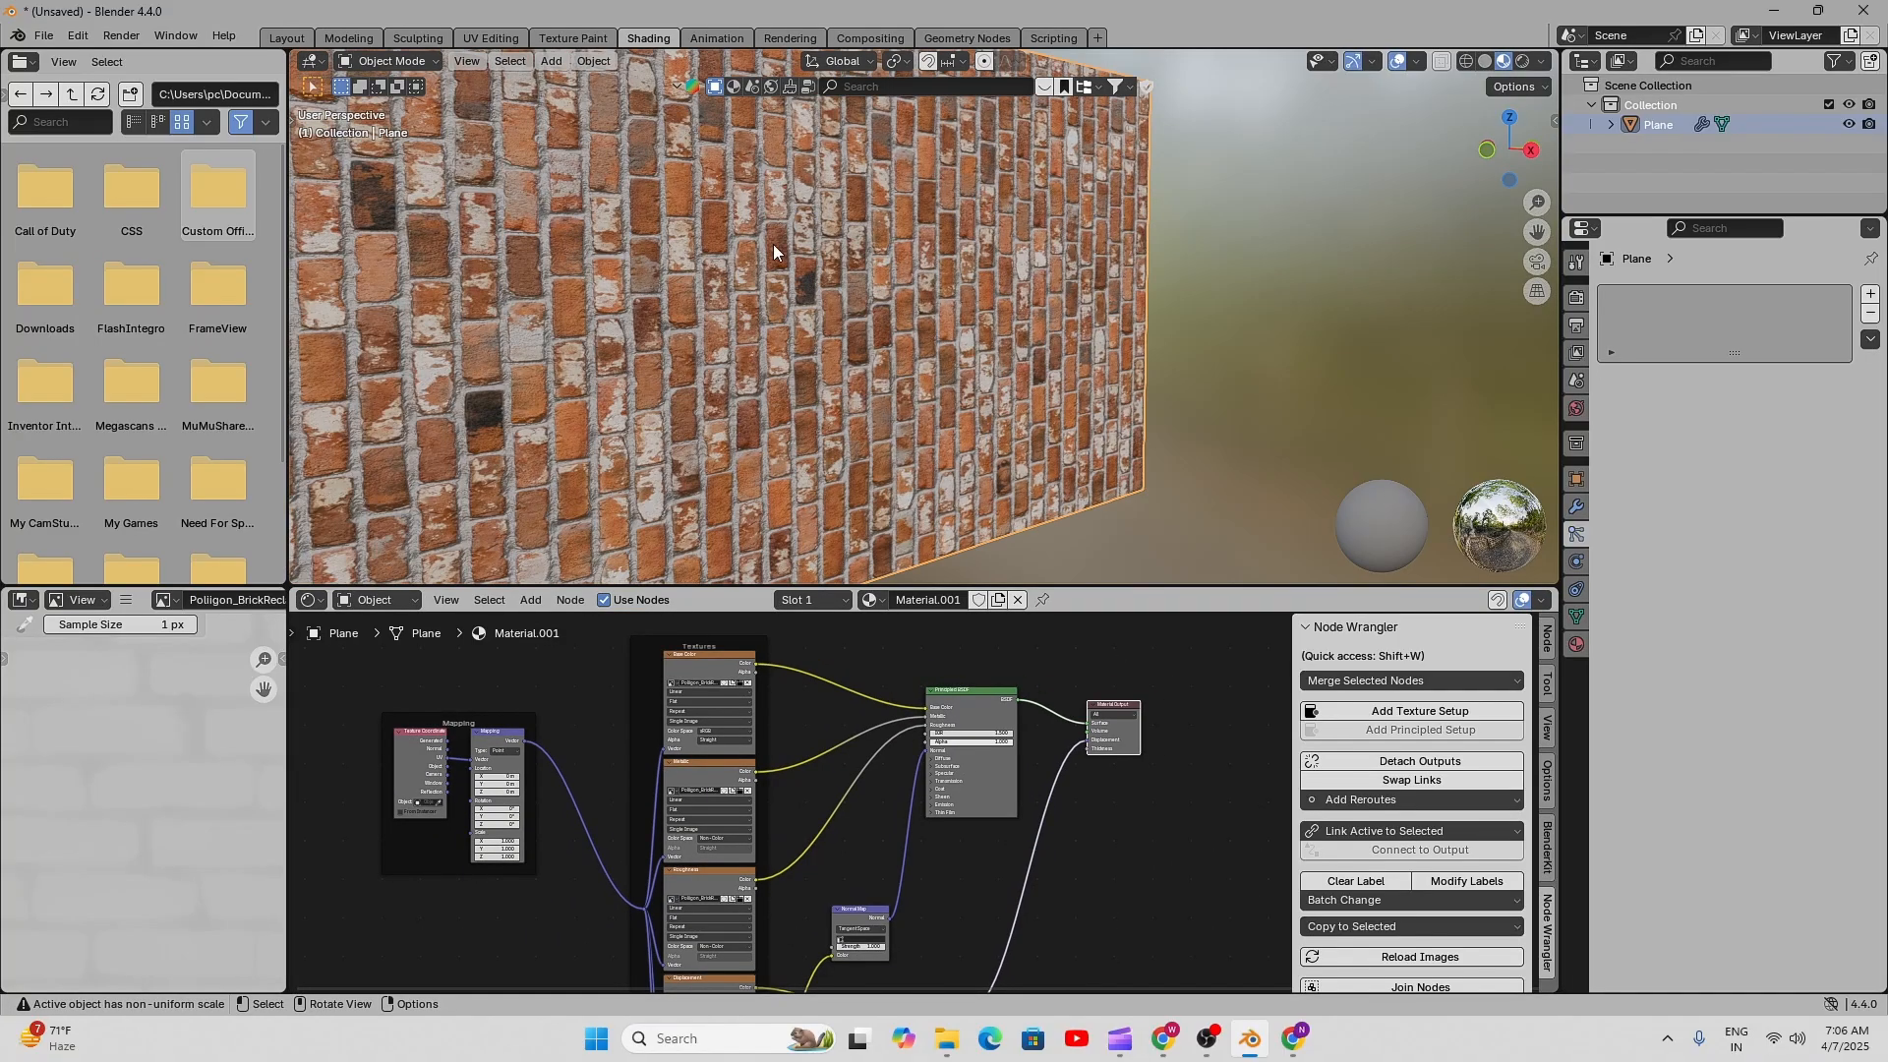
scroll(589, 834, up, 4)
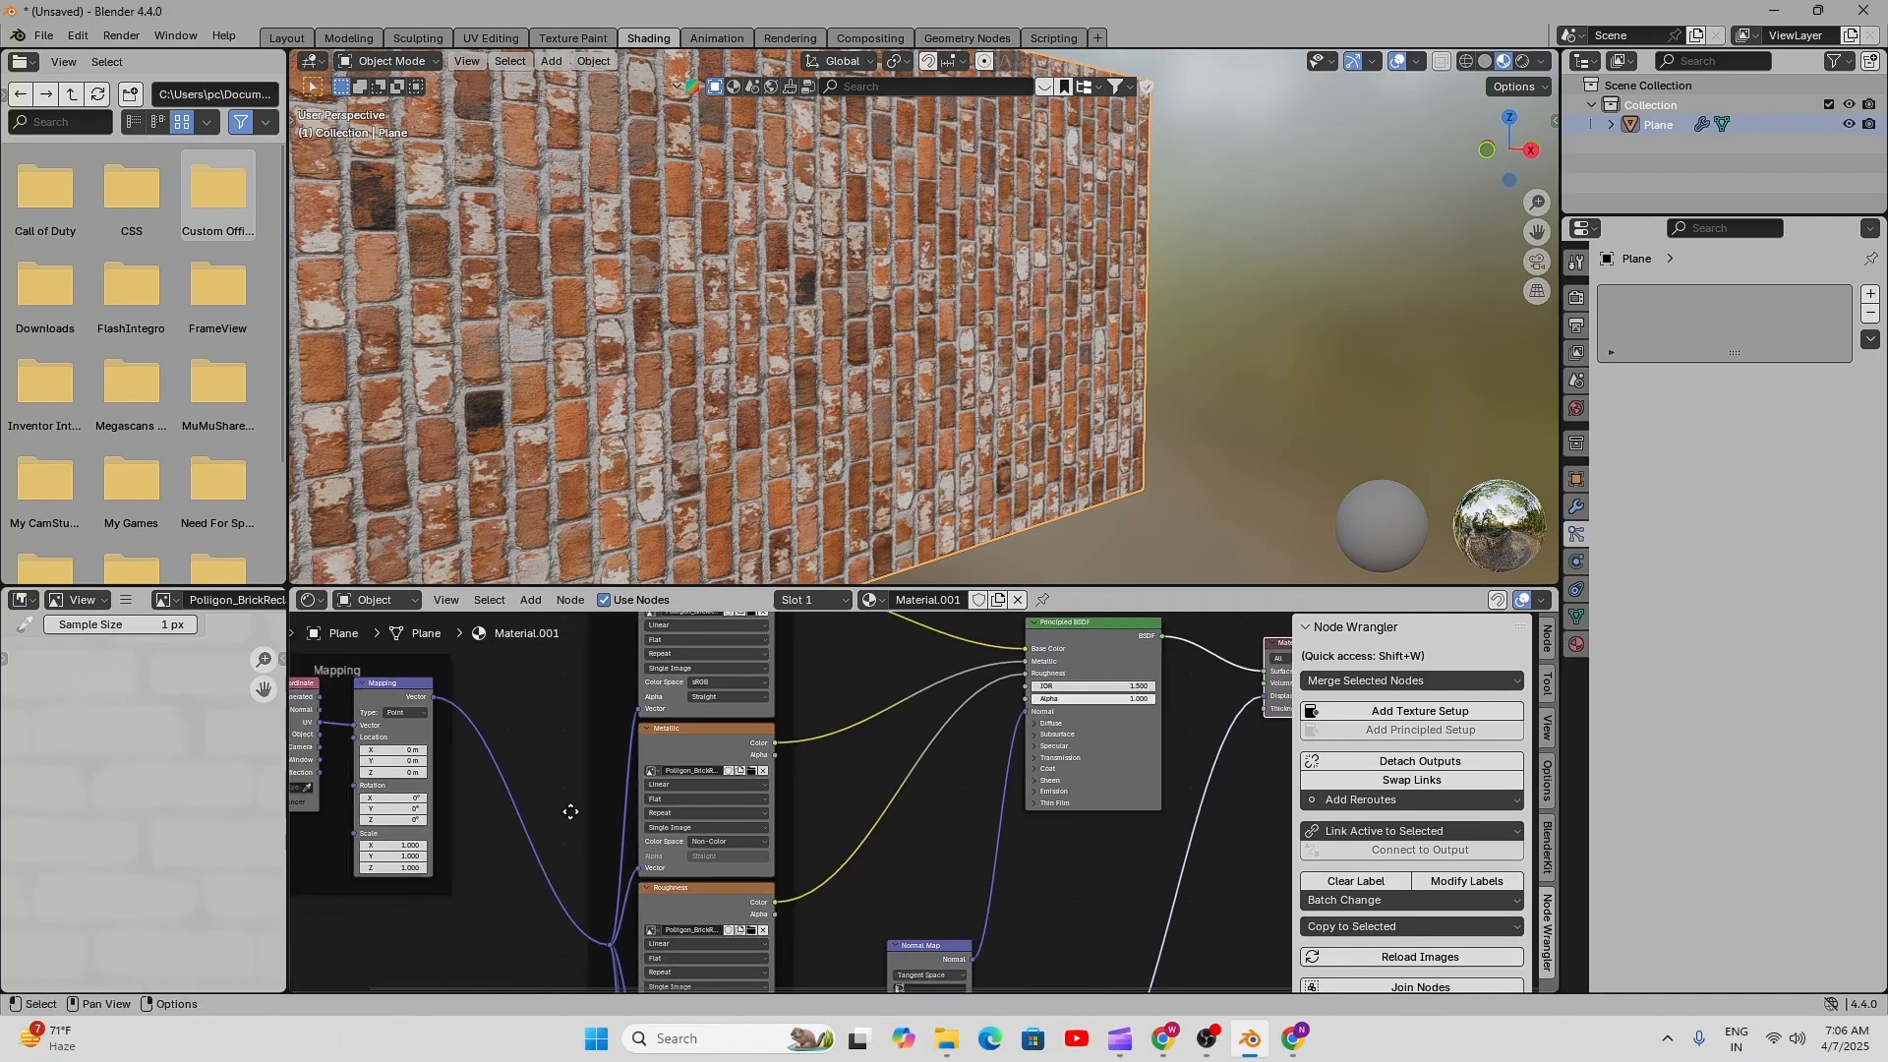
scroll(751, 797, up, 1)
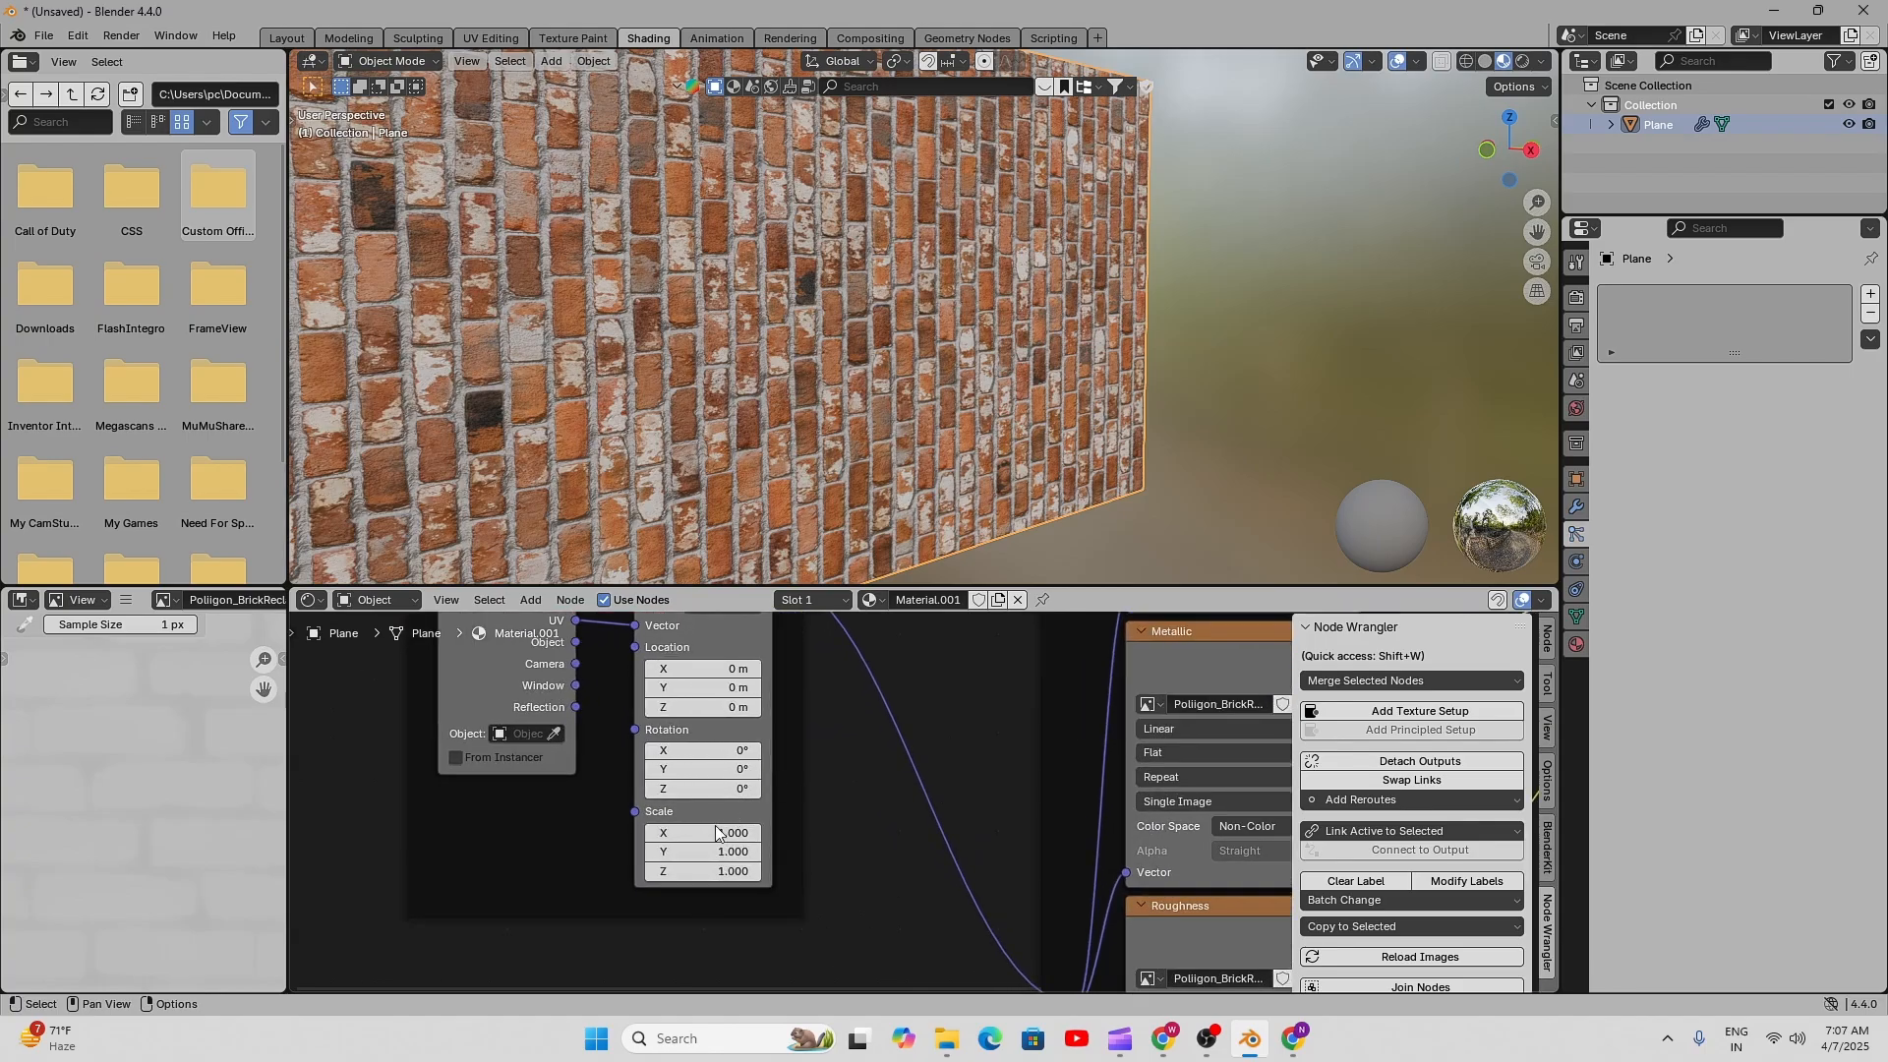
scroll(878, 409, down, 5)
scroll(875, 407, up, 5)
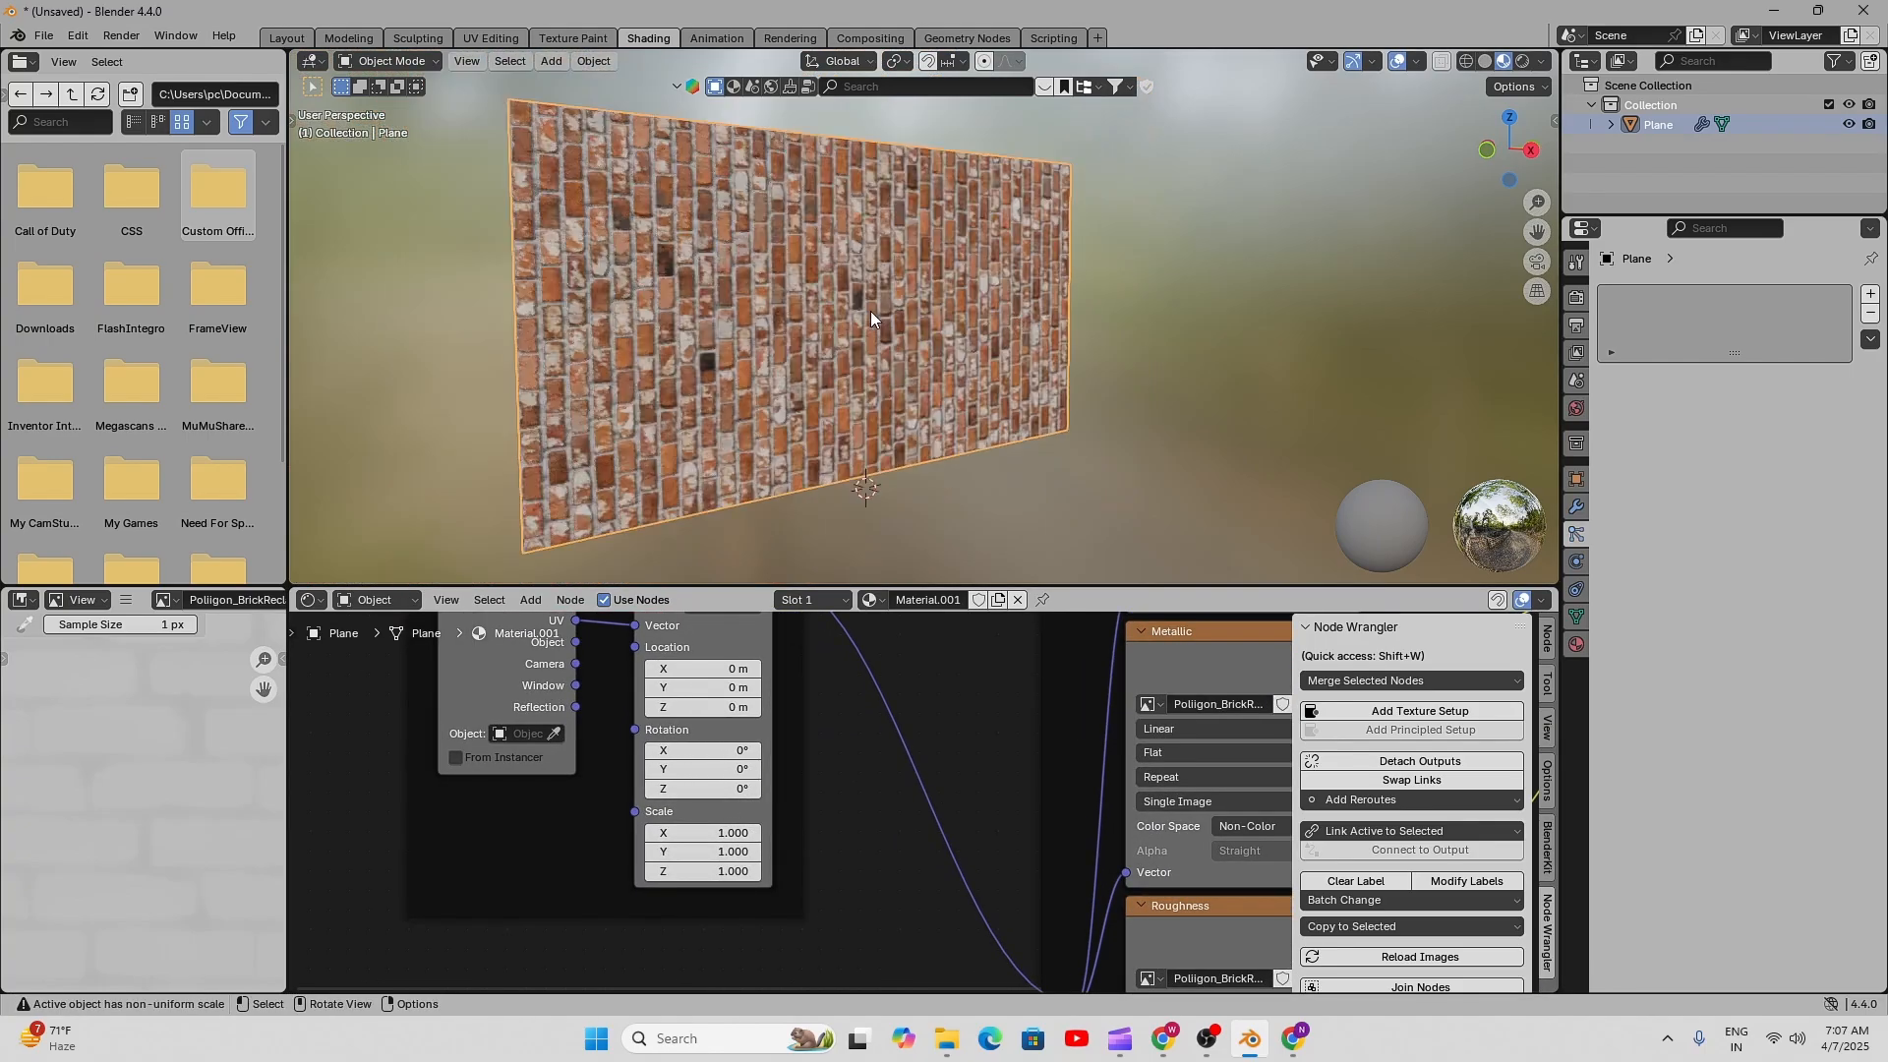
scroll(948, 418, up, 2)
middle_drag(843, 386, 1040, 376)
scroll(839, 387, down, 3)
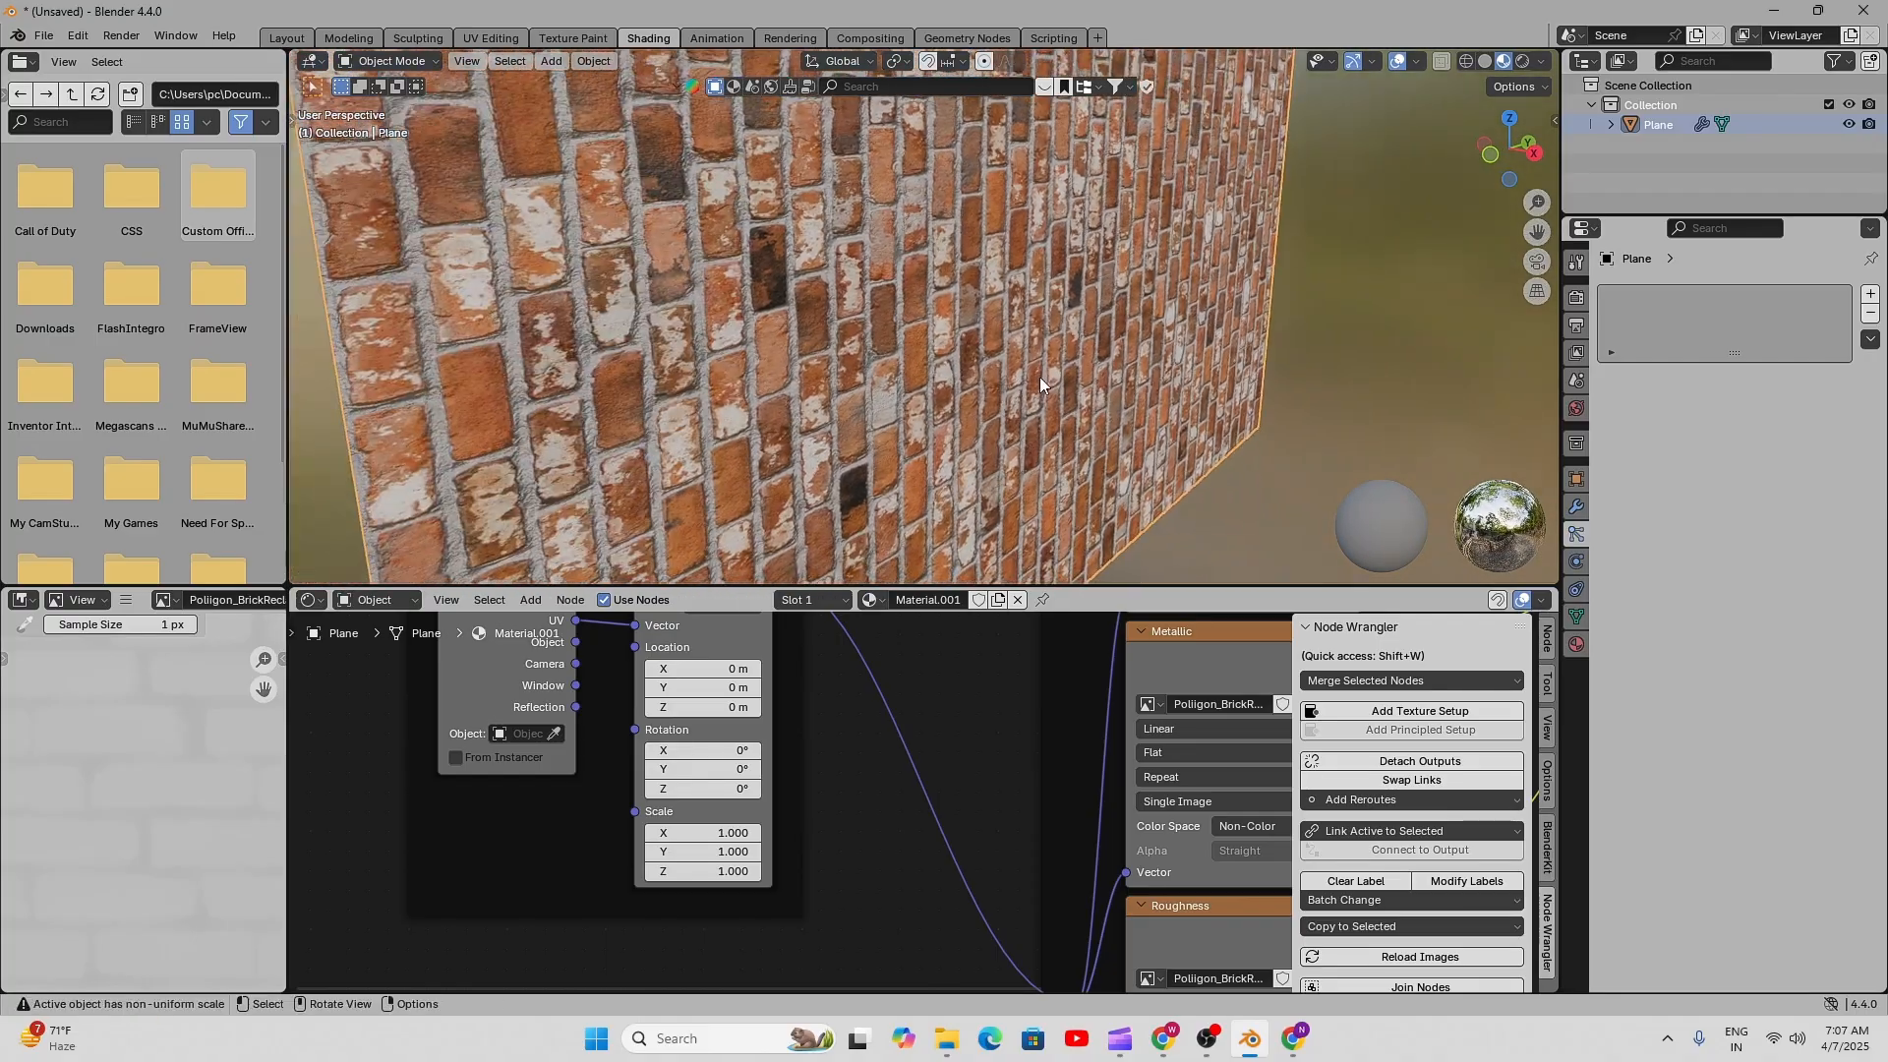
- Set the material's surface displacement method to Displacement and Bump and inspect the brick relief from an angle
scroll(924, 771, down, 5)
scroll(885, 767, down, 4)
middle_drag(1164, 793, 880, 766)
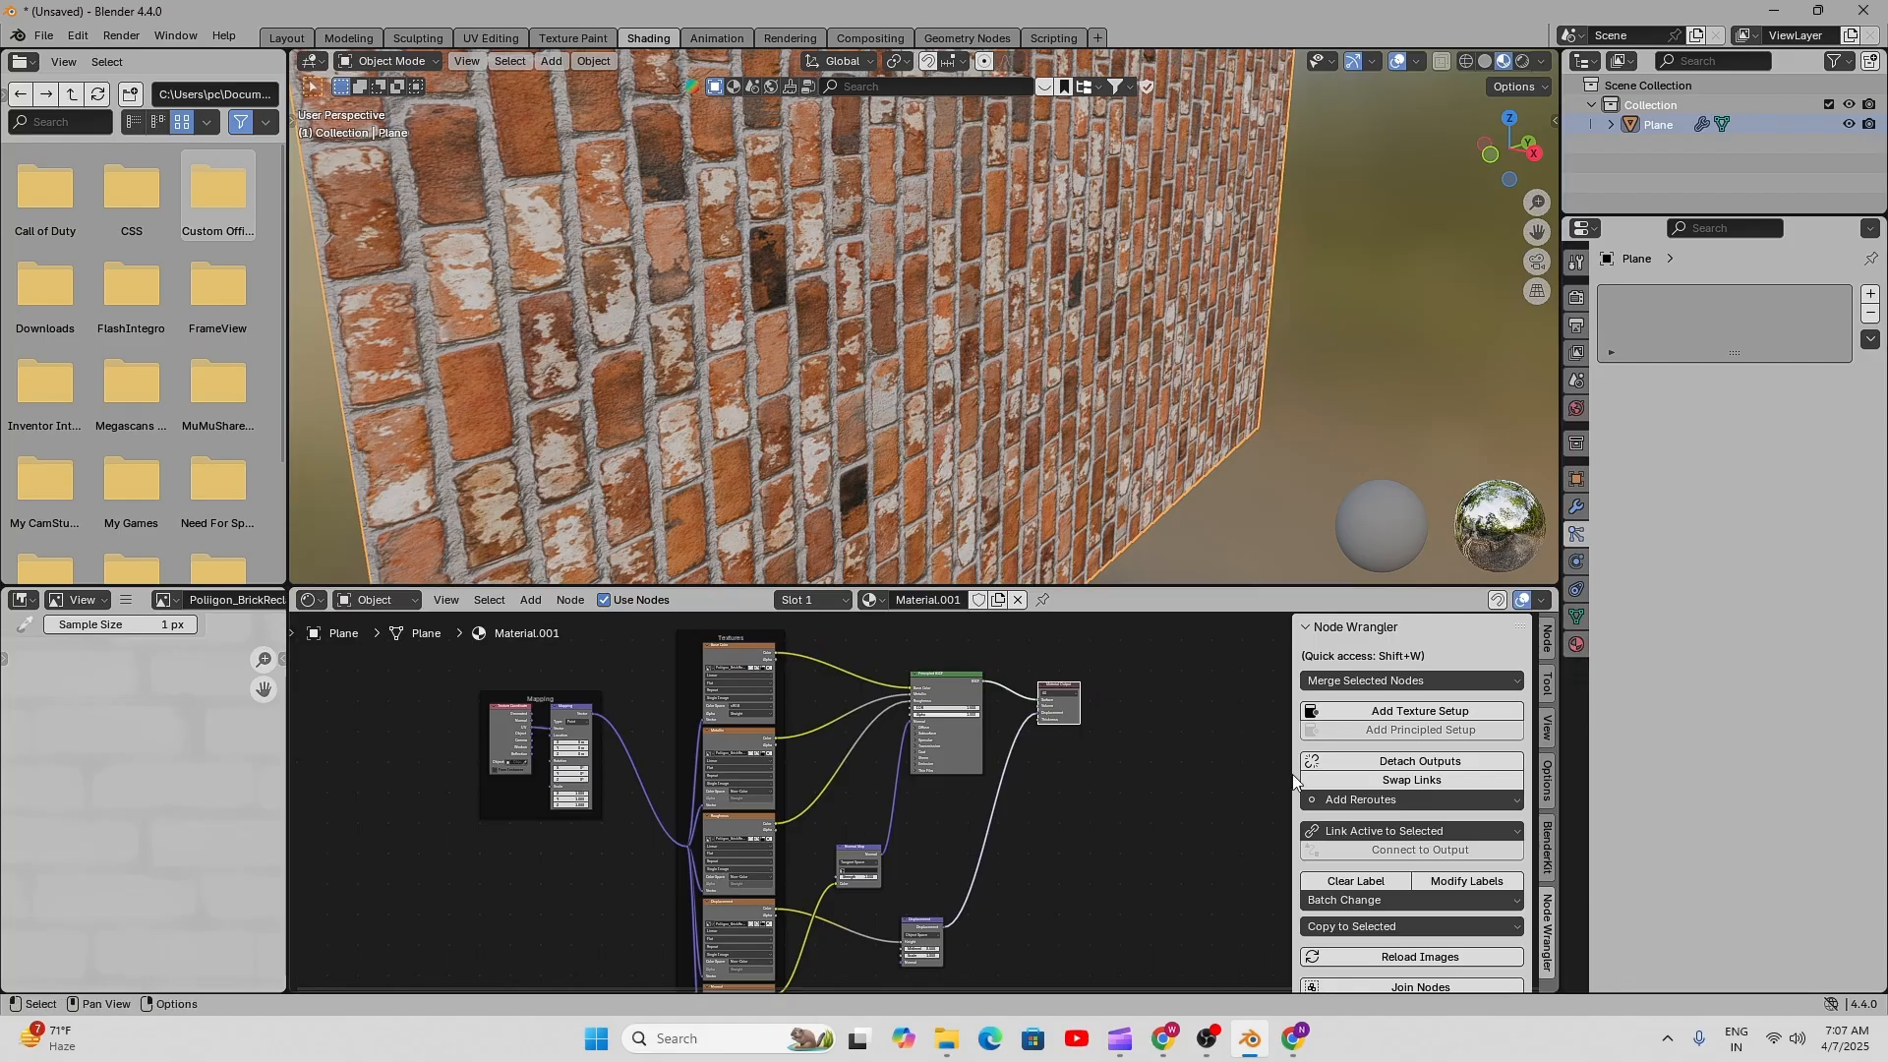
scroll(1642, 801, down, 10)
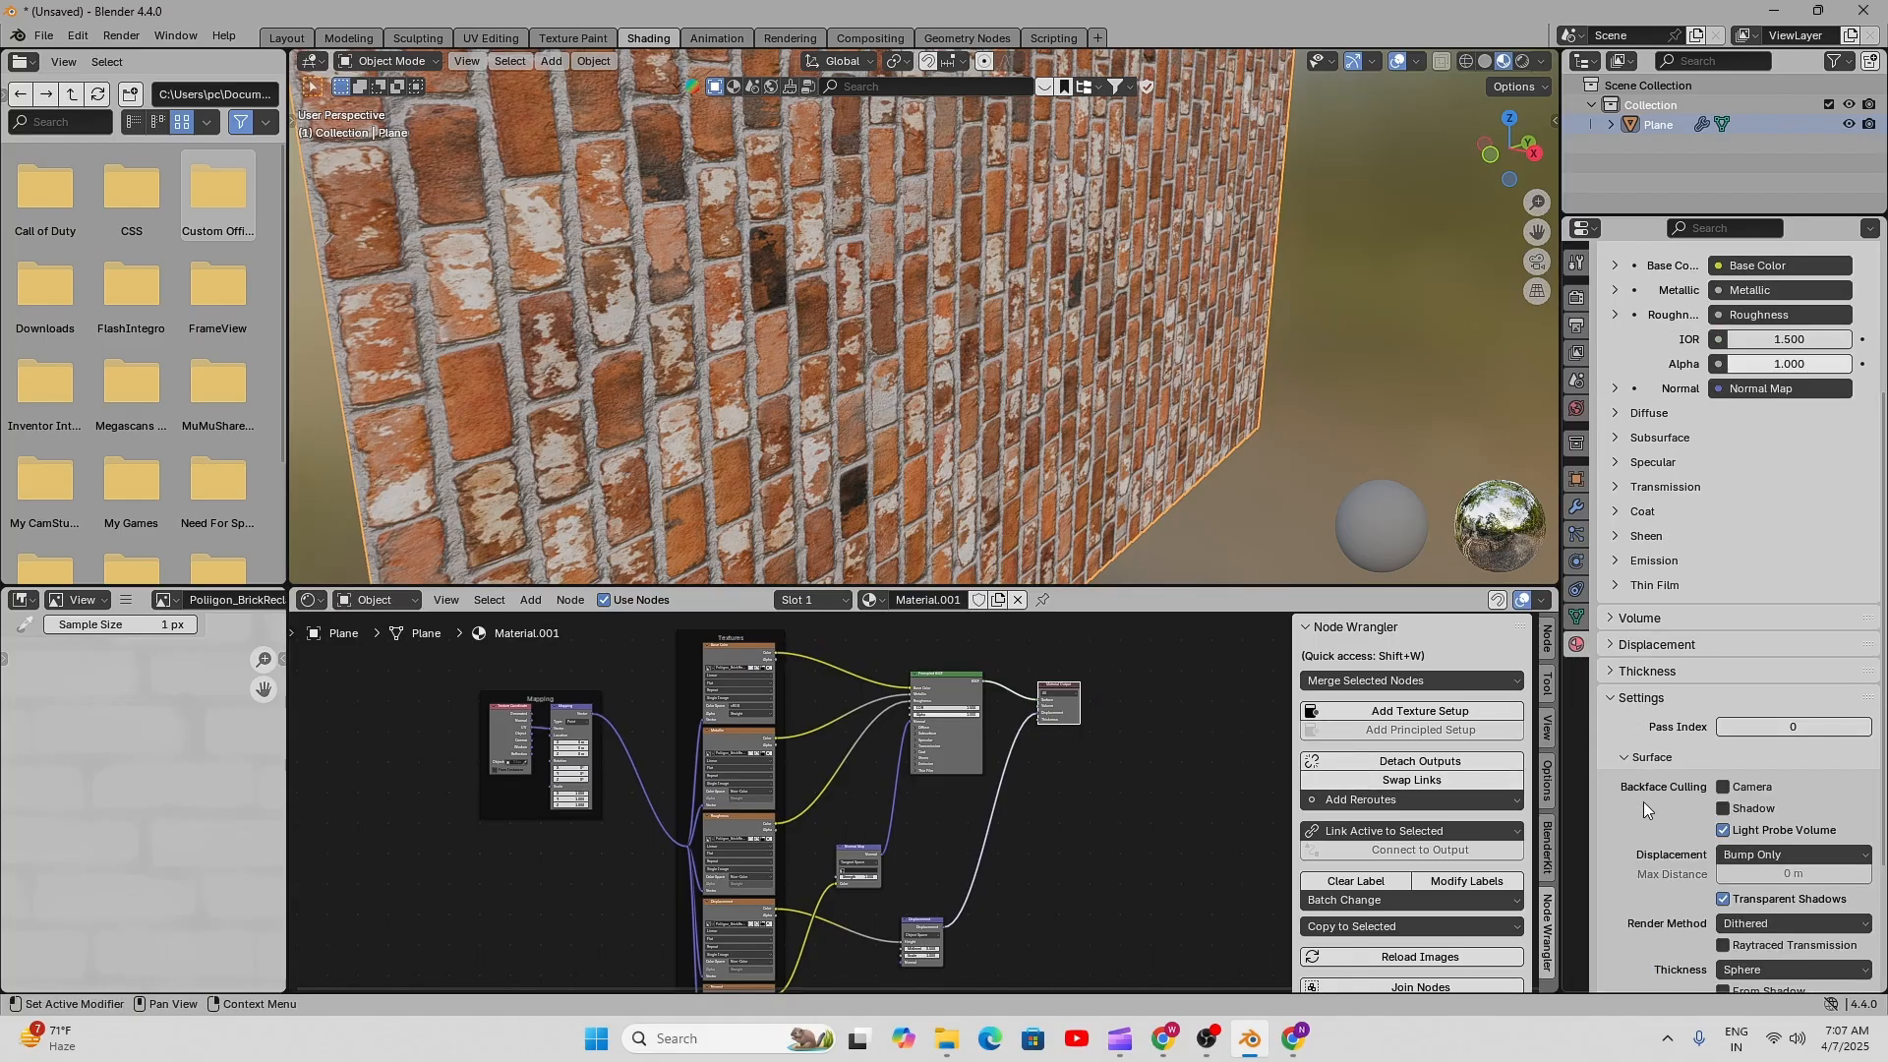
click(1730, 670)
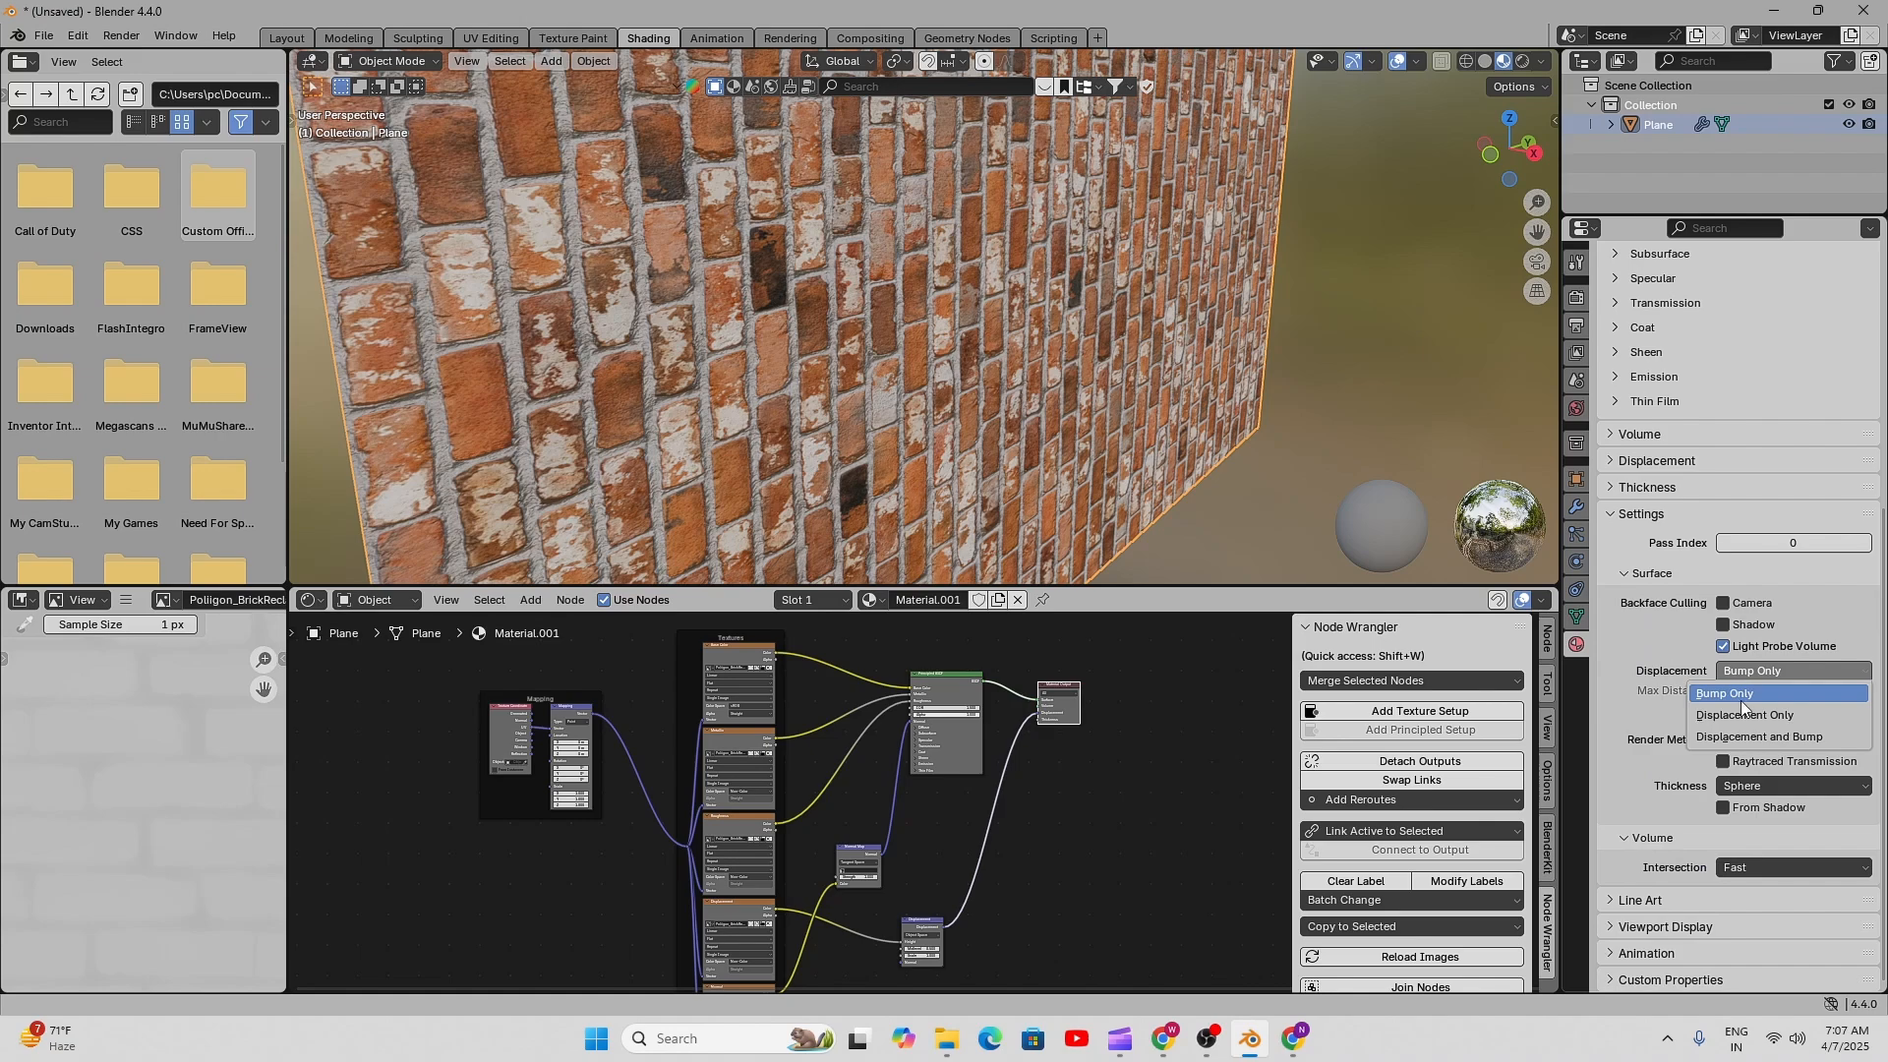
click(1746, 709)
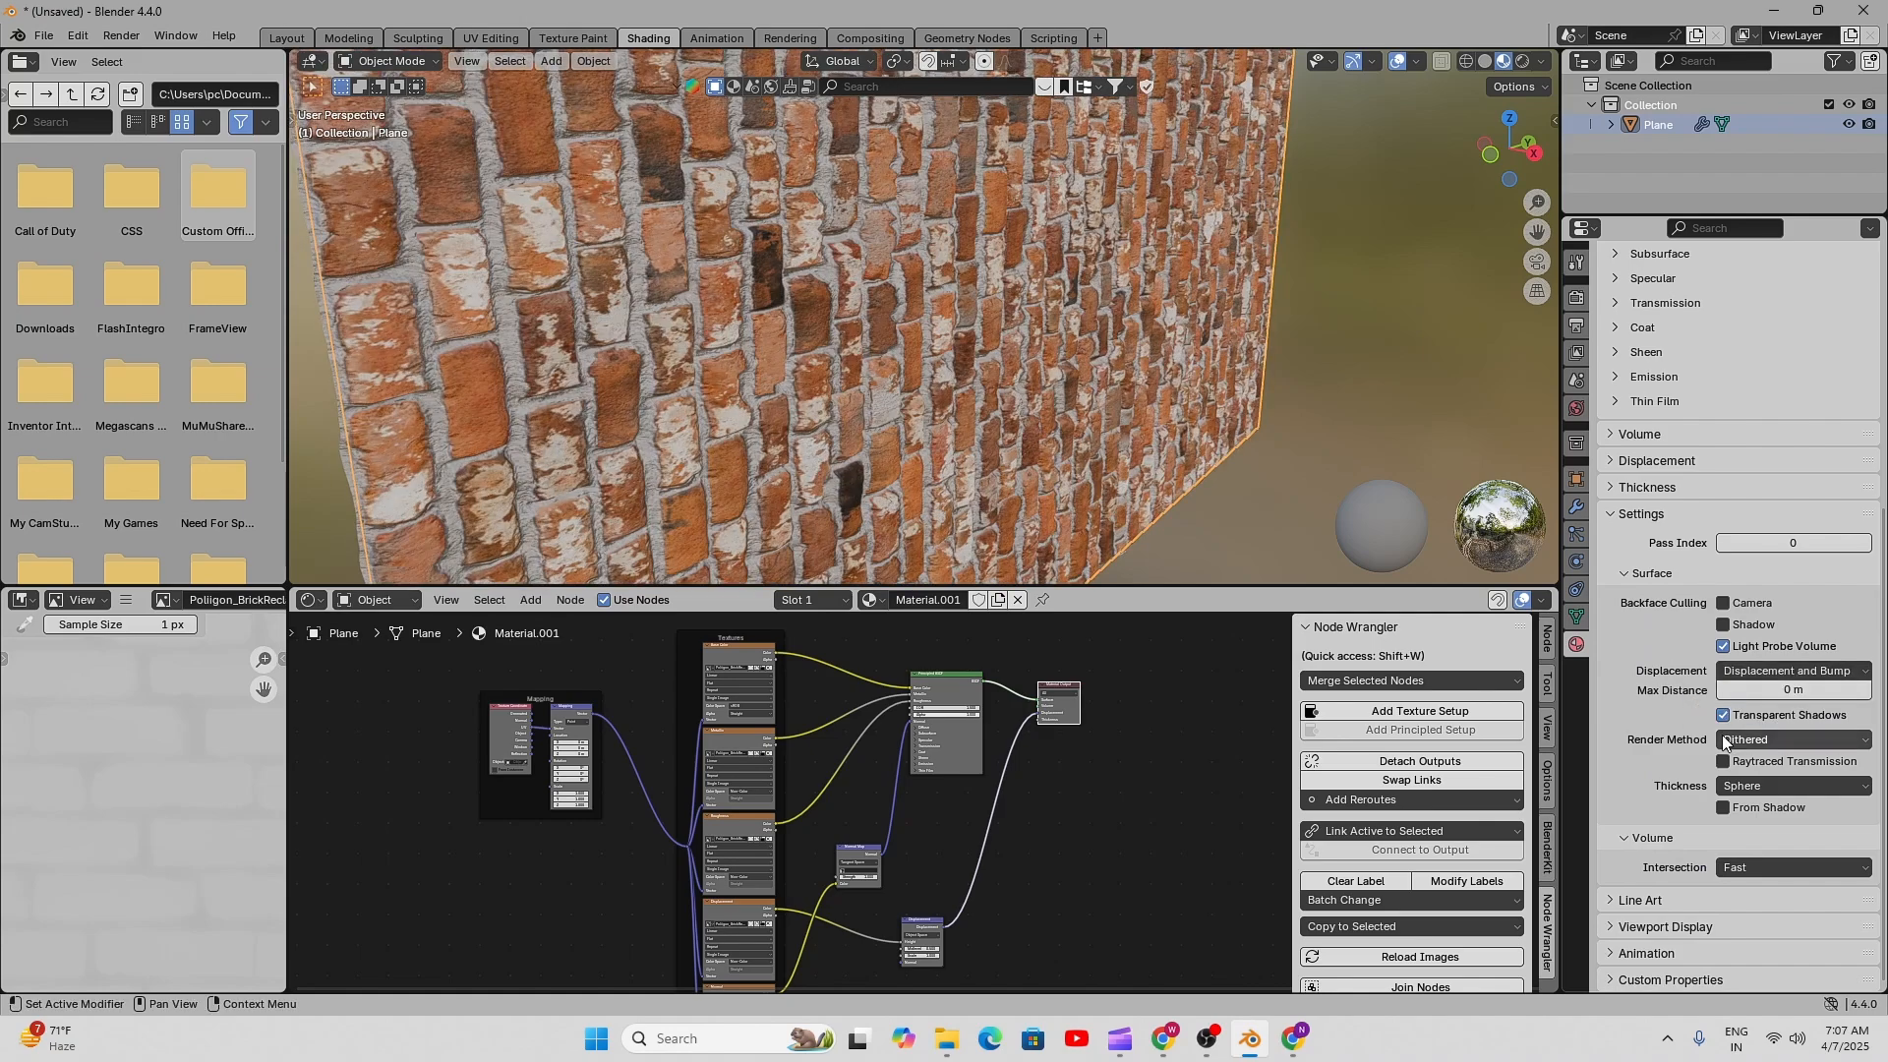
middle_drag(782, 439, 929, 429)
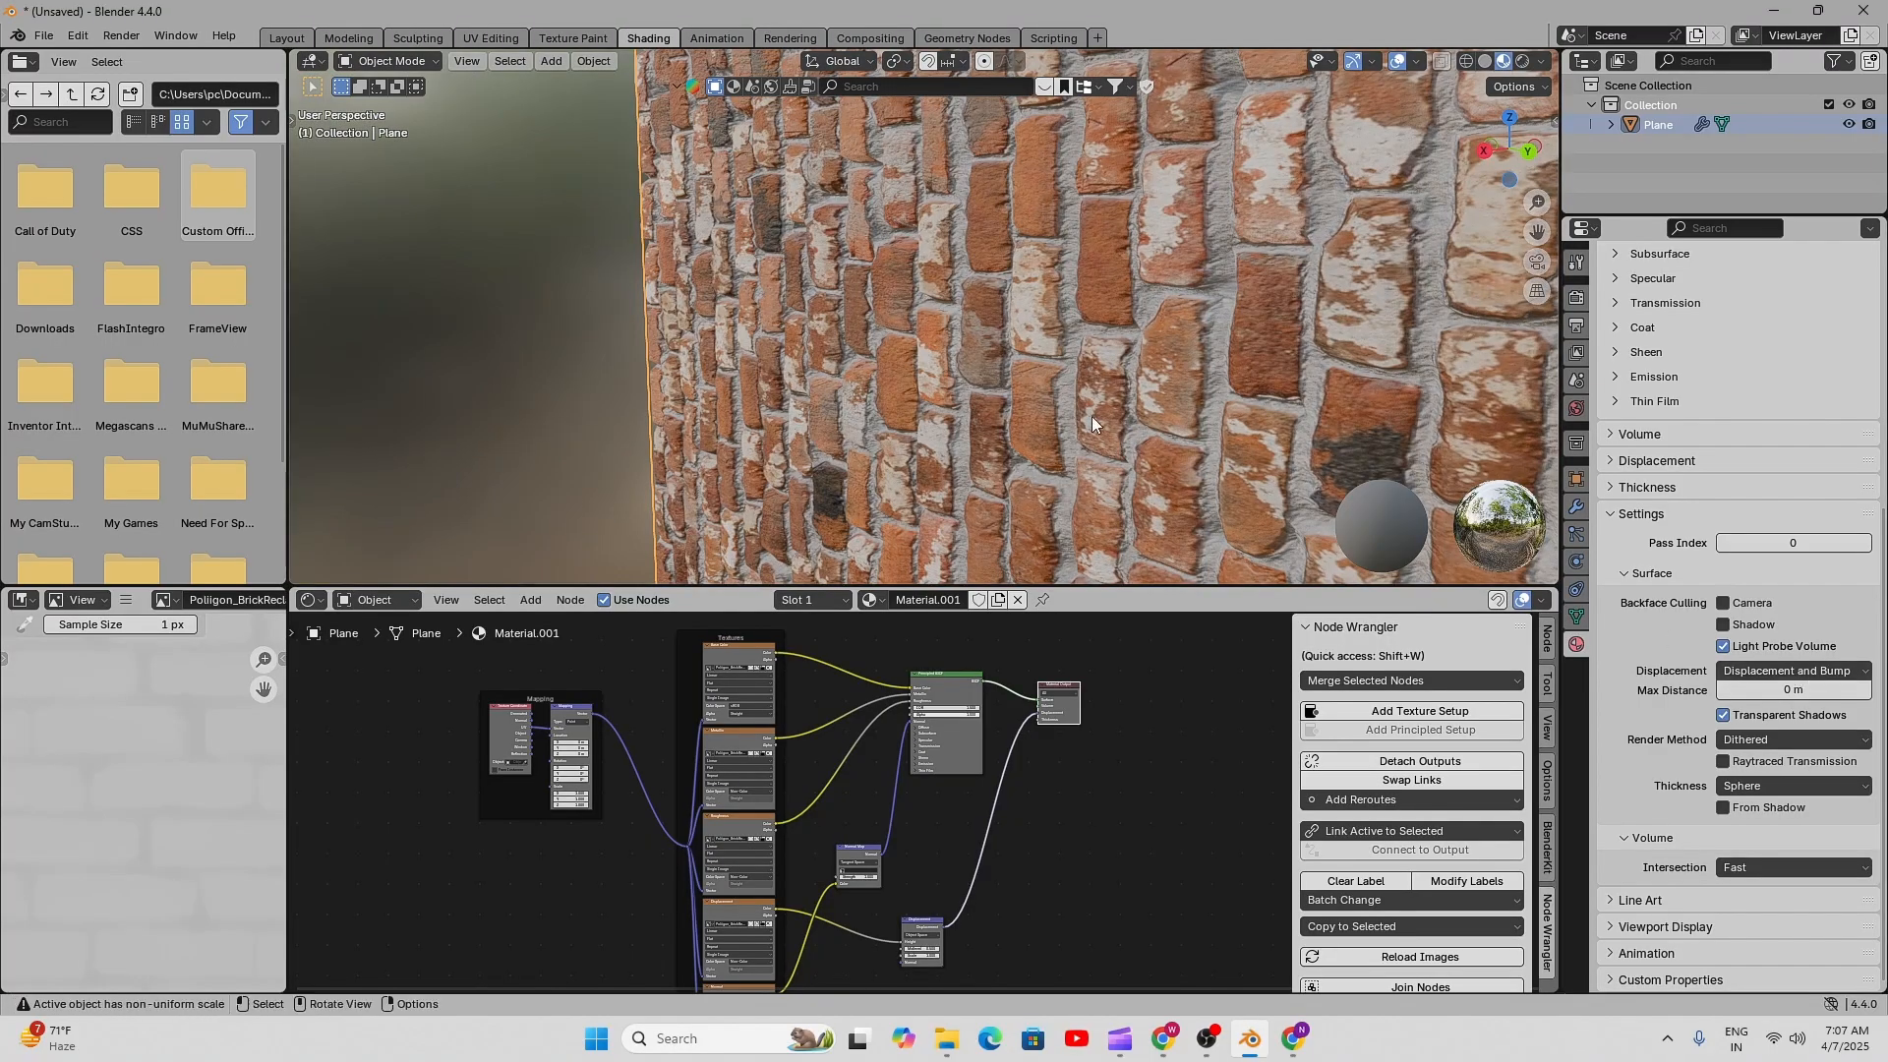
middle_drag(1092, 416, 1148, 385)
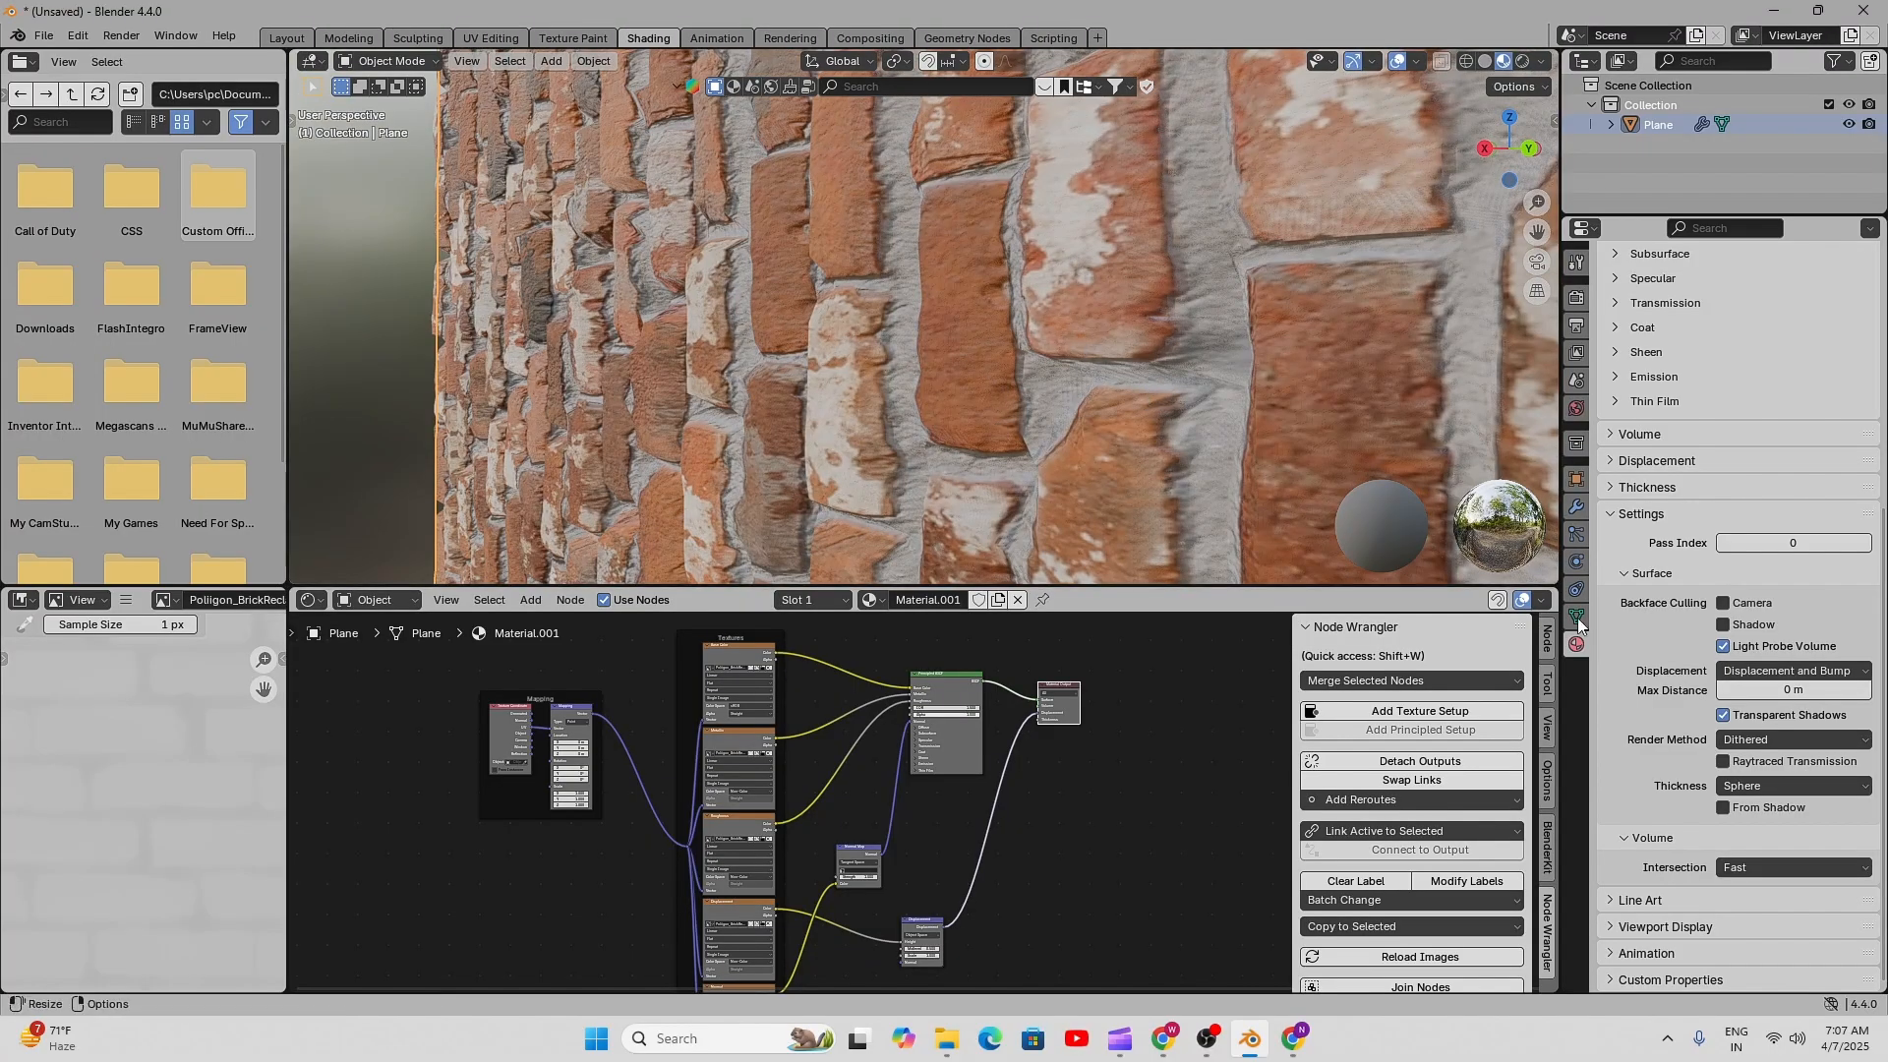
- Try a viewport level of 8 on the plane's Subdivision modifier and inspect the brick relief up close
click(1576, 507)
drag(1799, 380, 1777, 380)
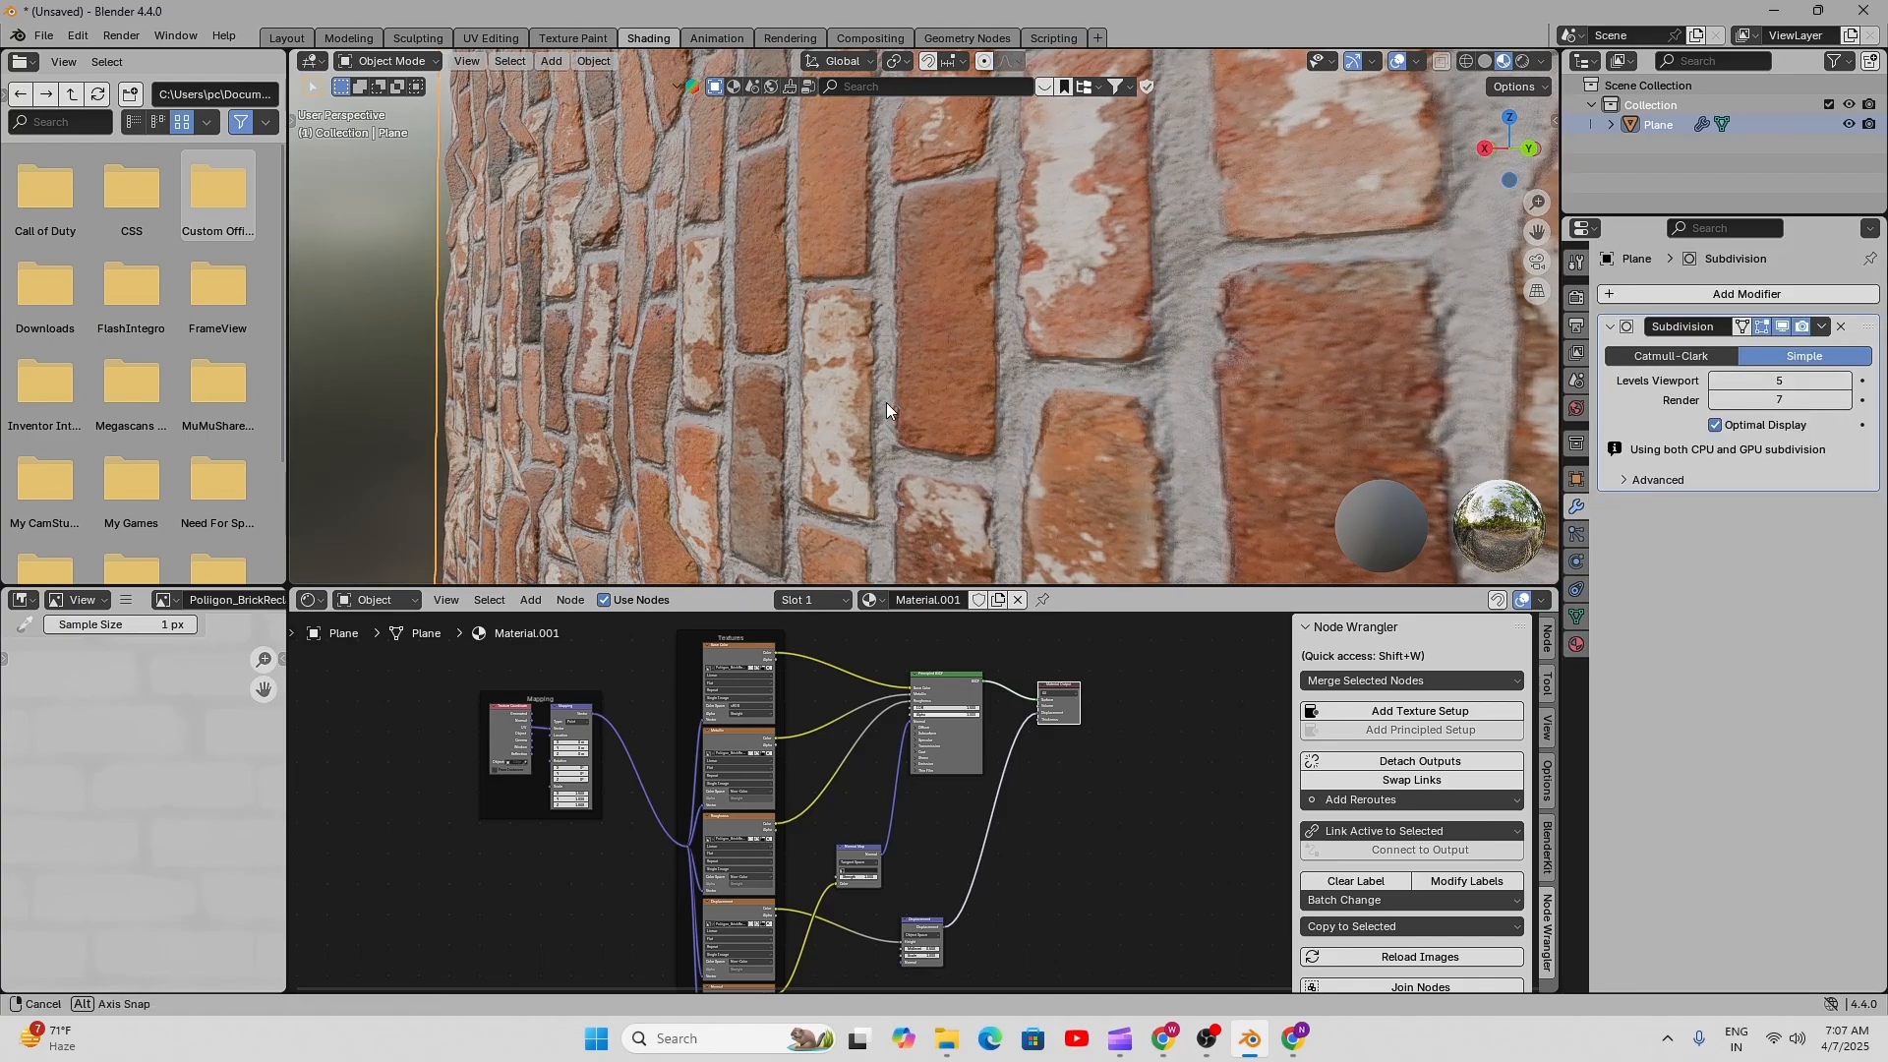
middle_drag(886, 403, 820, 359)
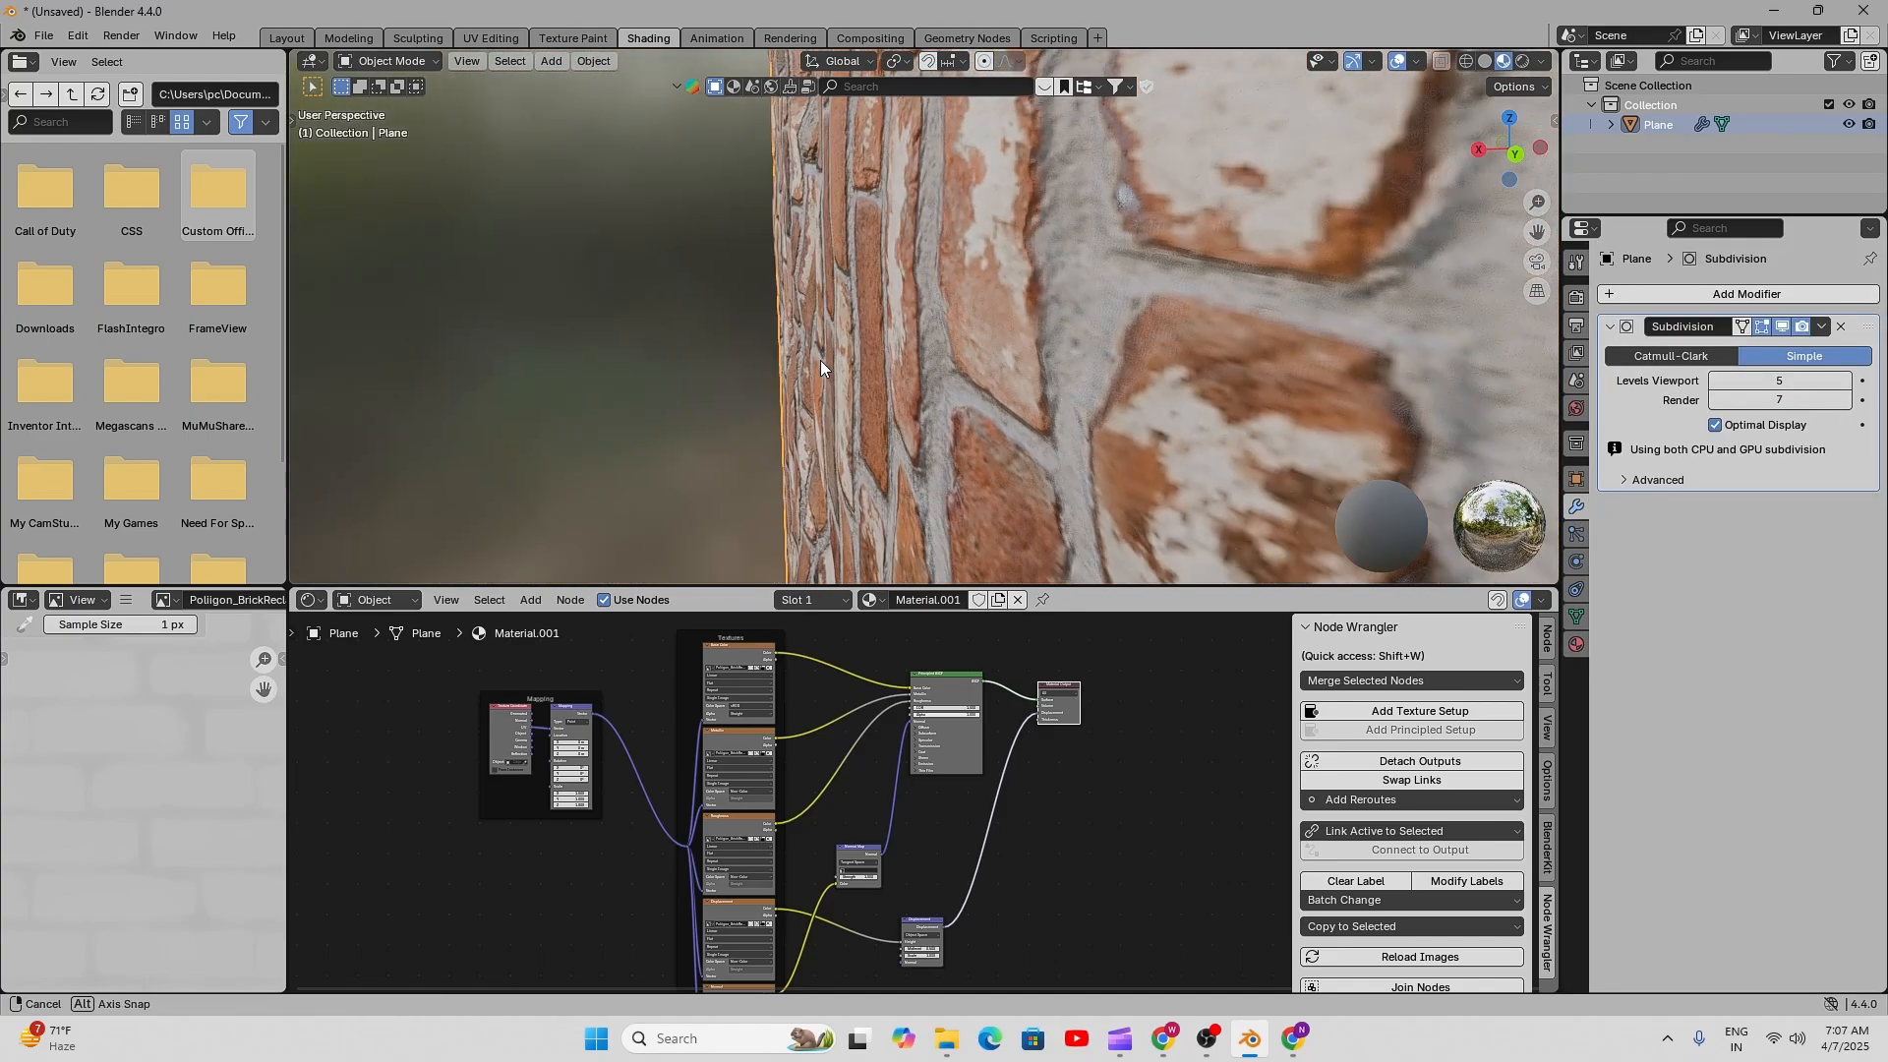
click(1779, 381)
text(8)
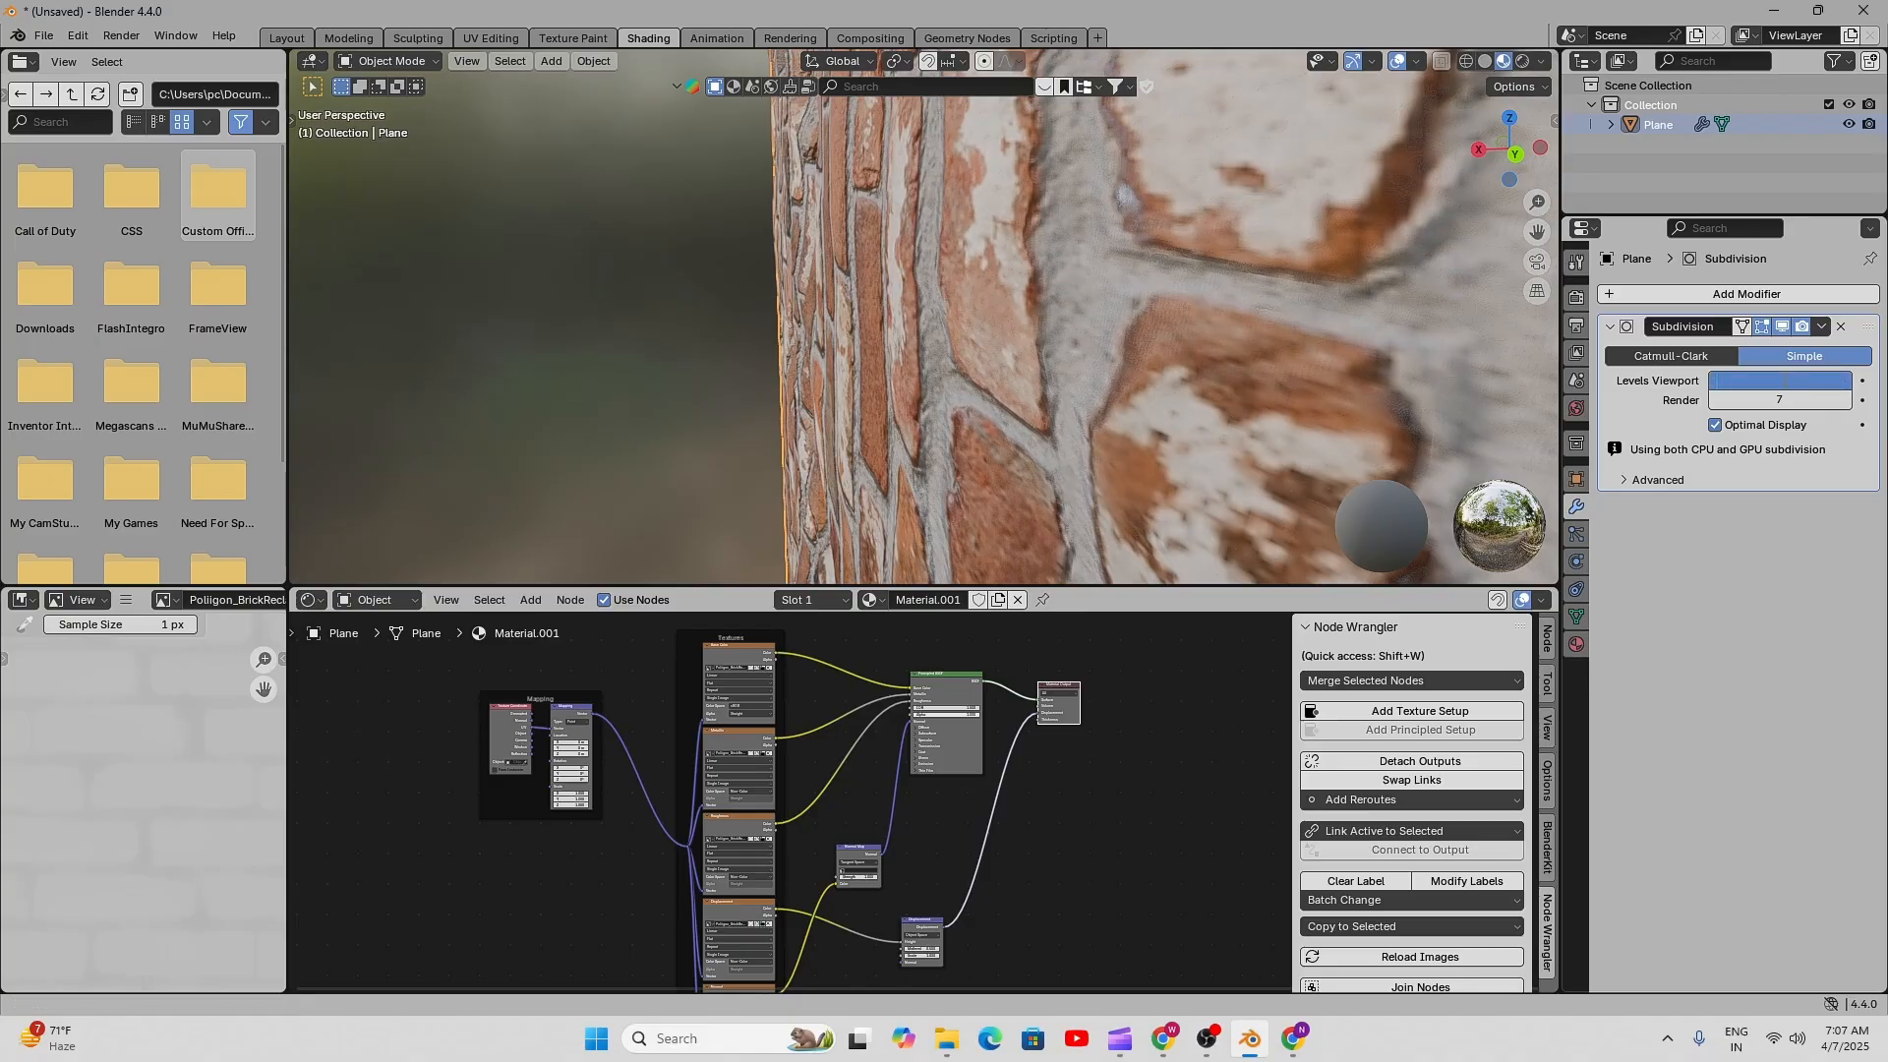
key(Return)
middle_drag(983, 392, 1117, 373)
- Set the Subdivision modifier's viewport level to 5 and view the whole brick plane
click(1792, 381)
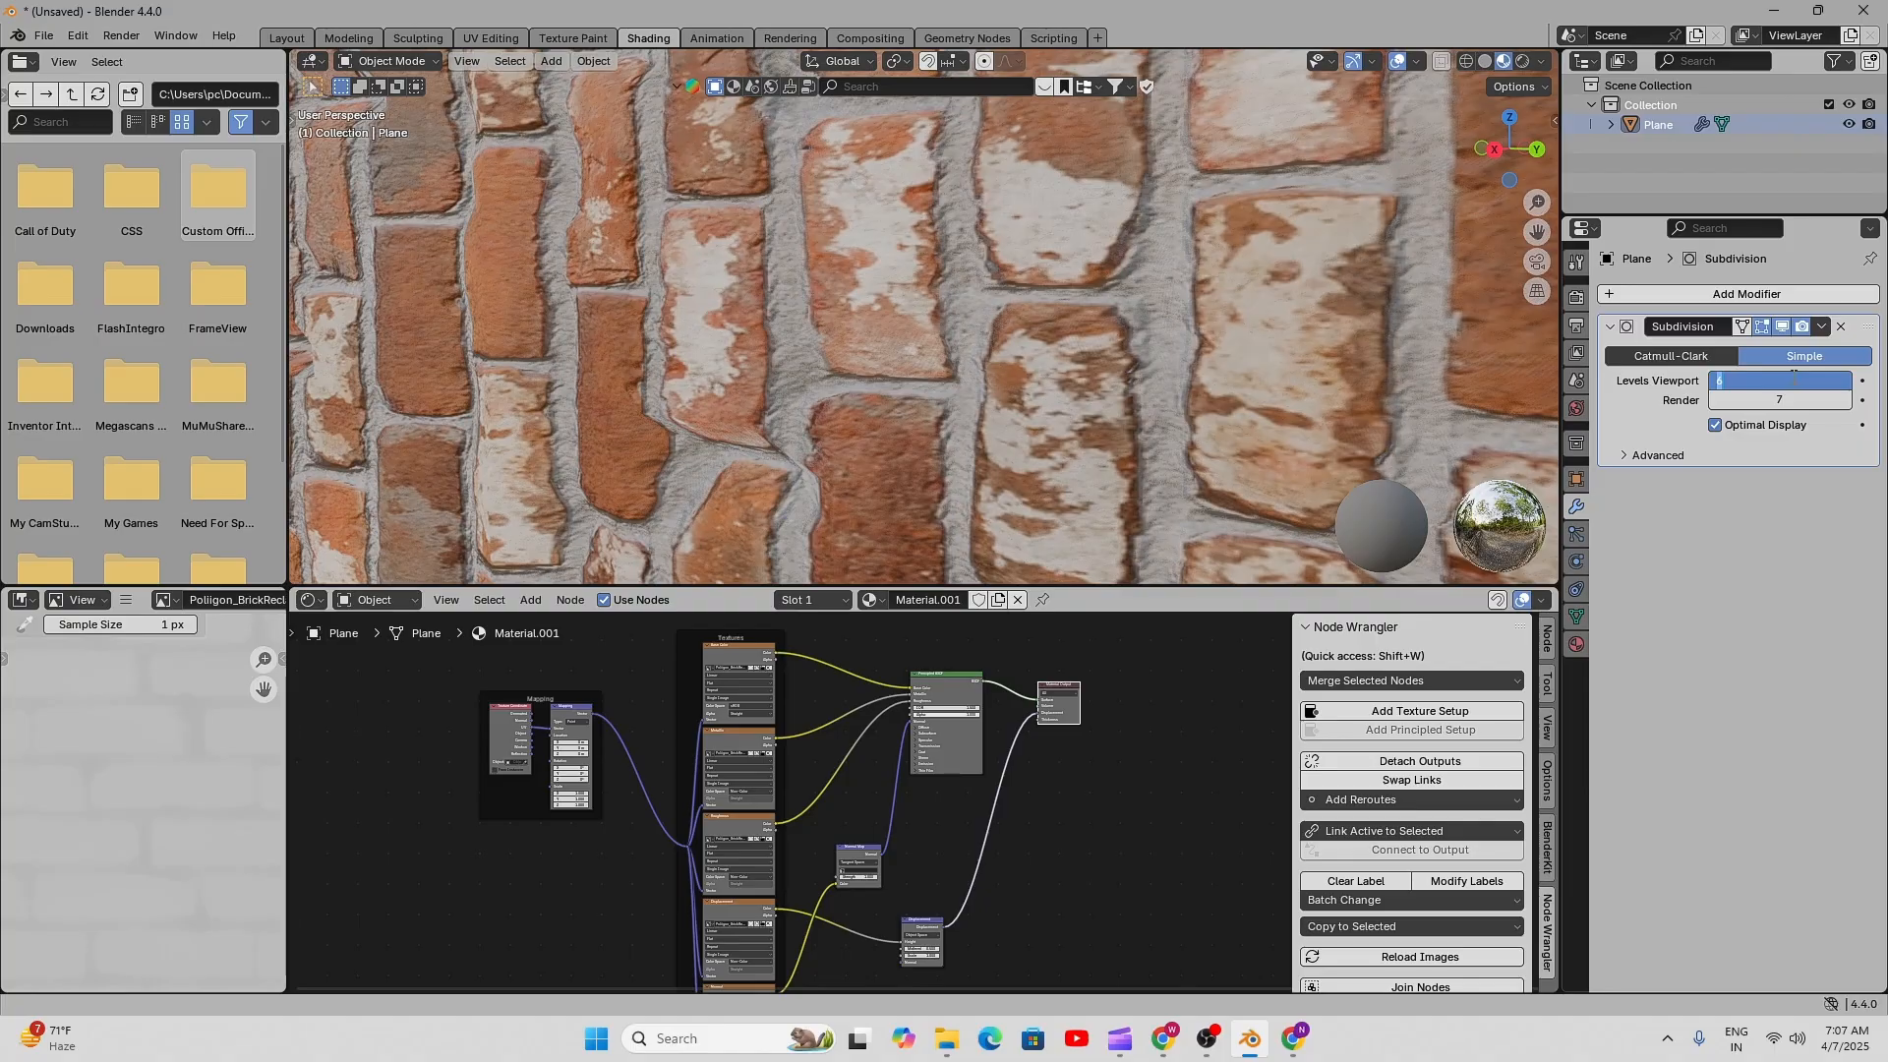
key(Return)
scroll(861, 374, down, 6)
middle_drag(1012, 395, 905, 436)
scroll(930, 422, down, 4)
scroll(881, 427, down, 3)
scroll(906, 436, up, 1)
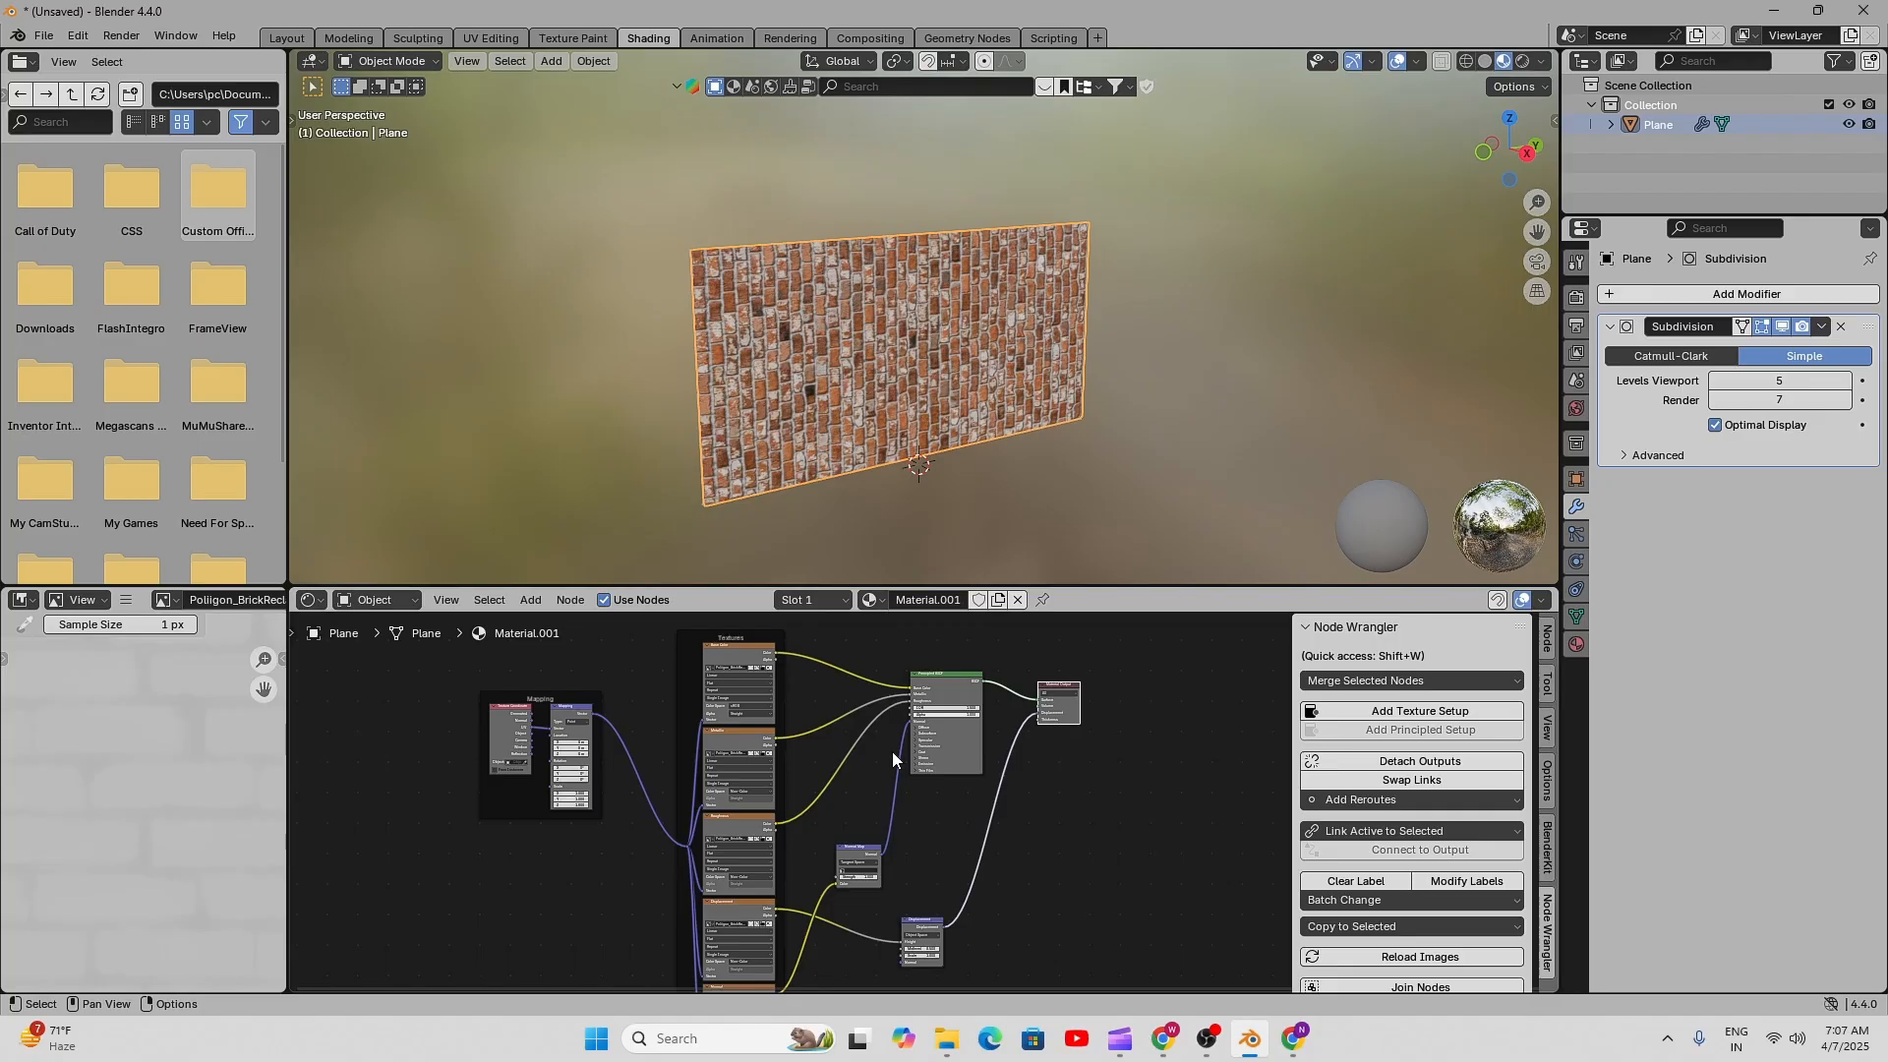
scroll(862, 755, down, 4)
scroll(853, 723, down, 4)
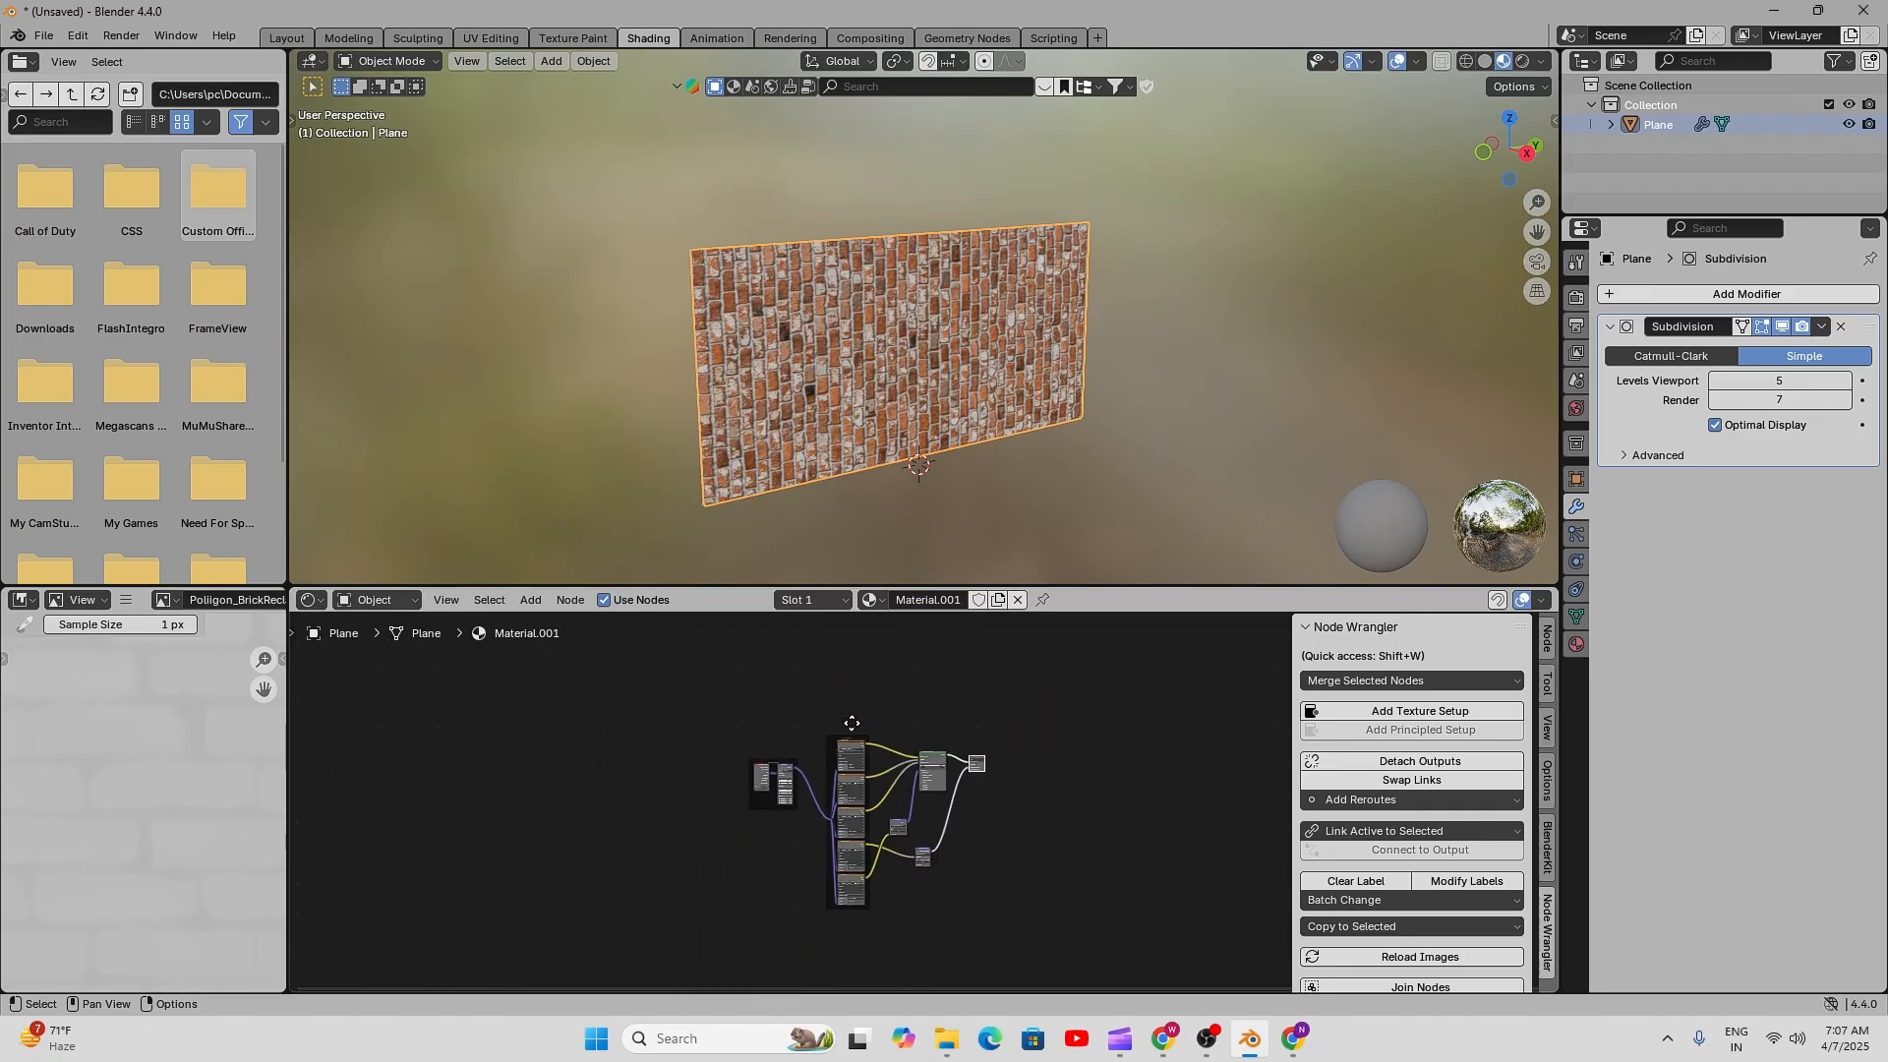
middle_drag(853, 722, 762, 666)
scroll(863, 734, up, 5)
scroll(871, 776, up, 3)
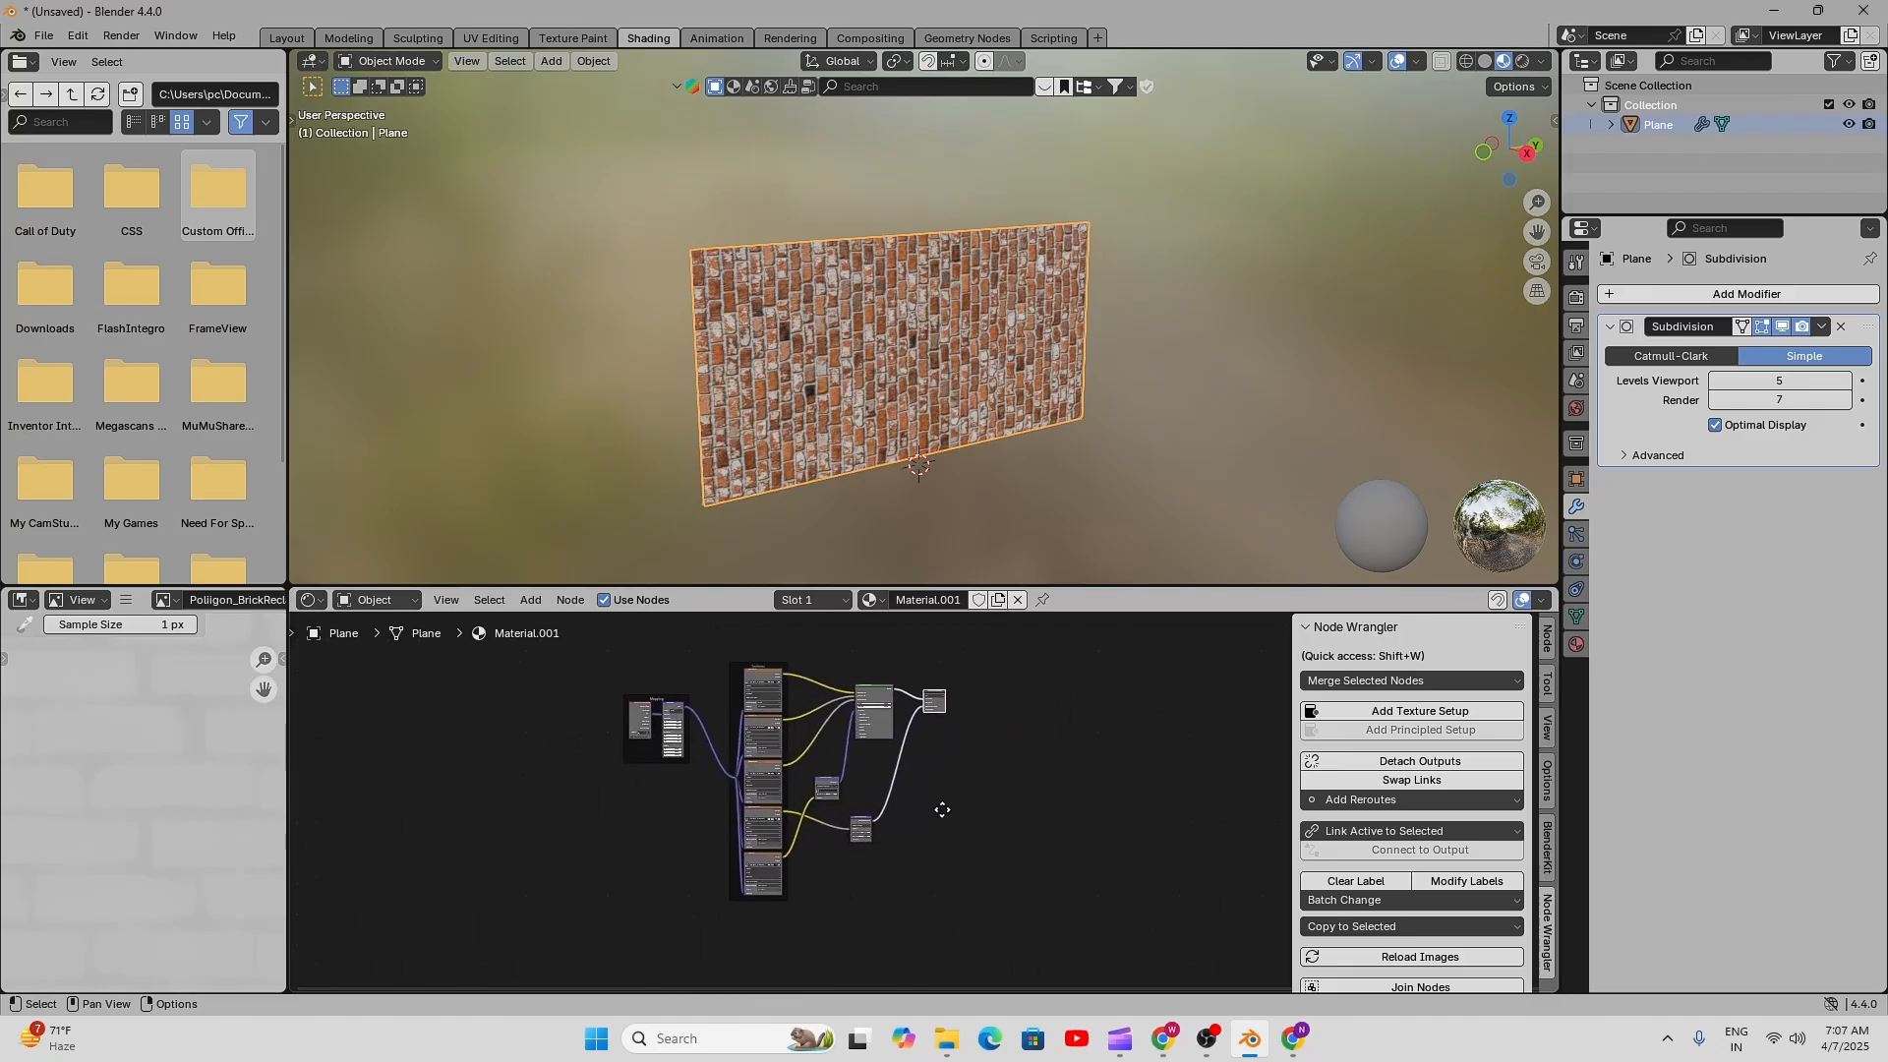